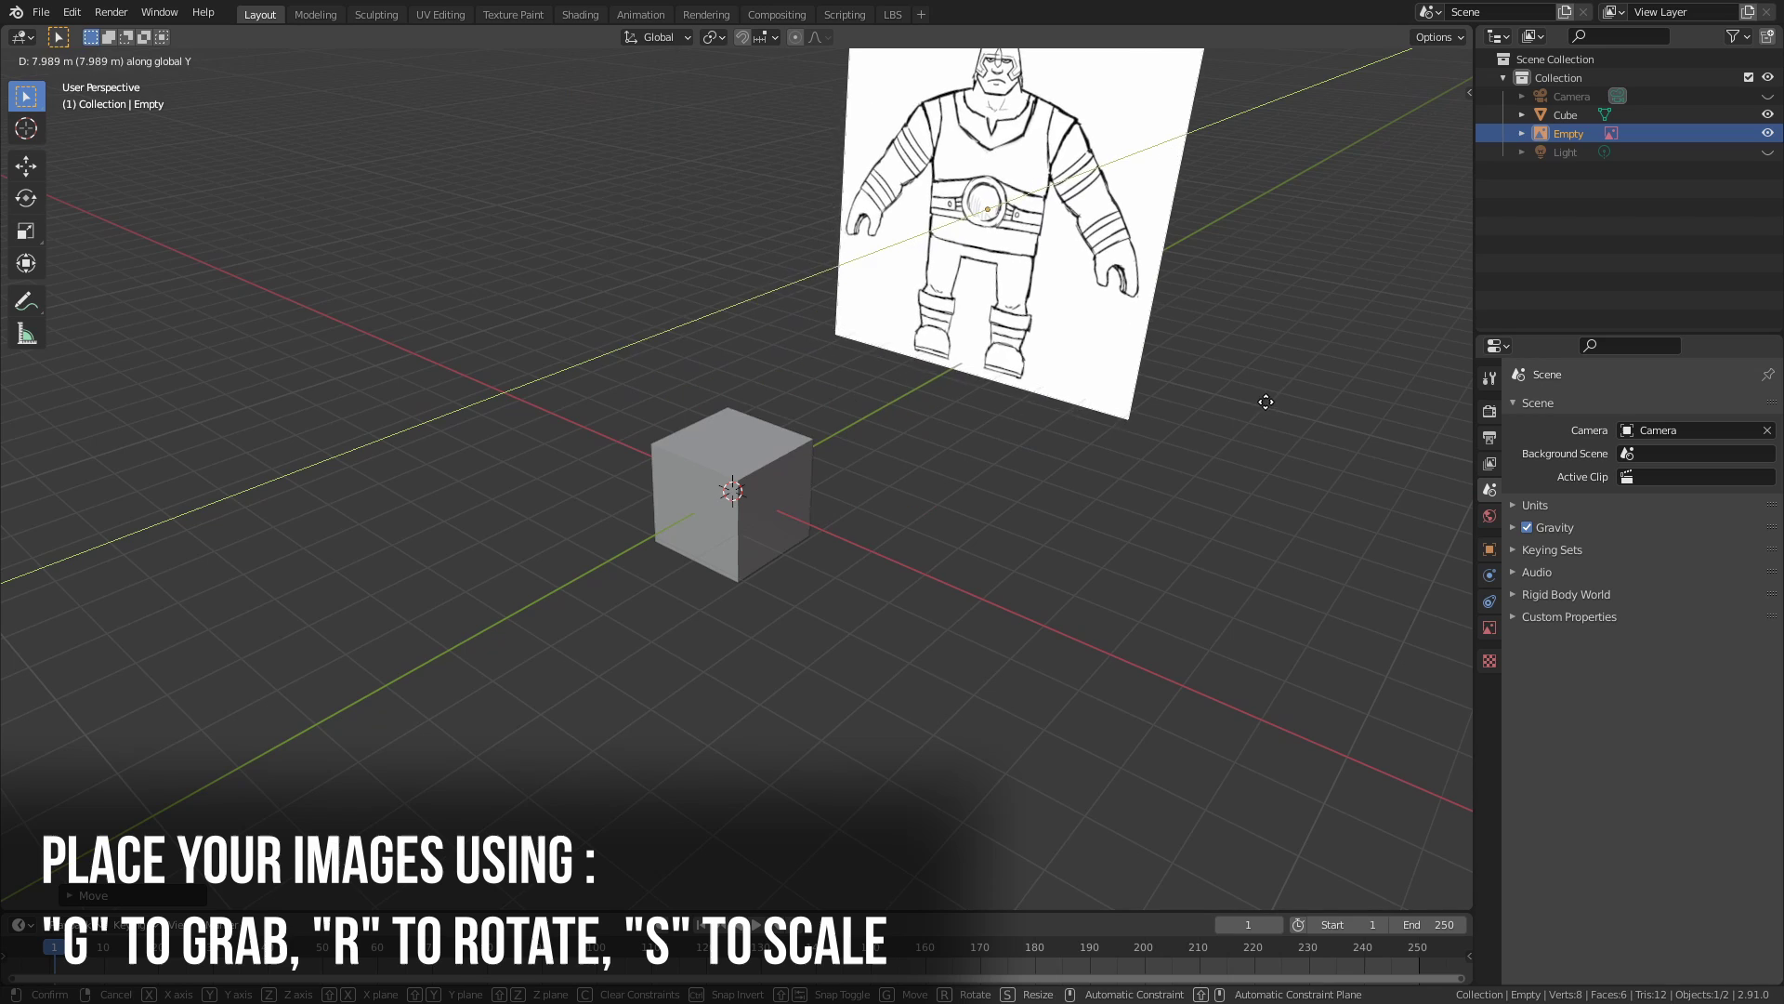
Add the side-view character drawing as a reference image in the right view and scale it up about 1.6 times.
key(KP_3)
key(shift+a)
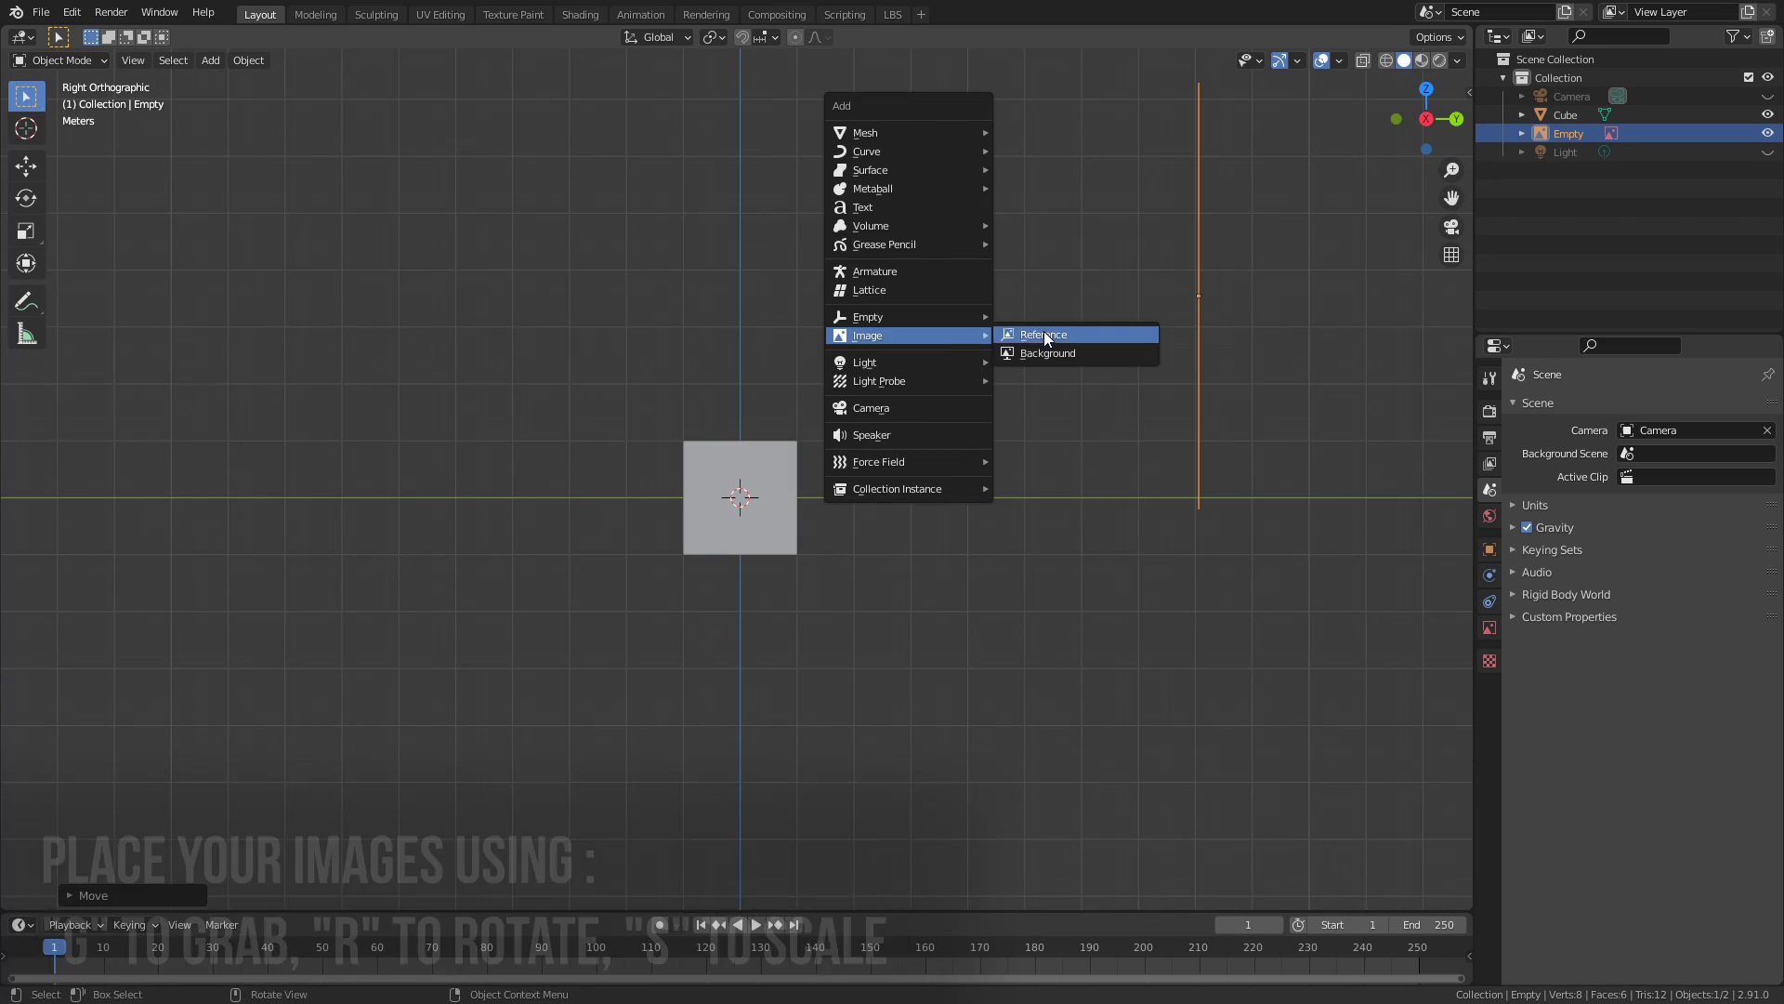
click(1022, 334)
click(989, 321)
key(s)
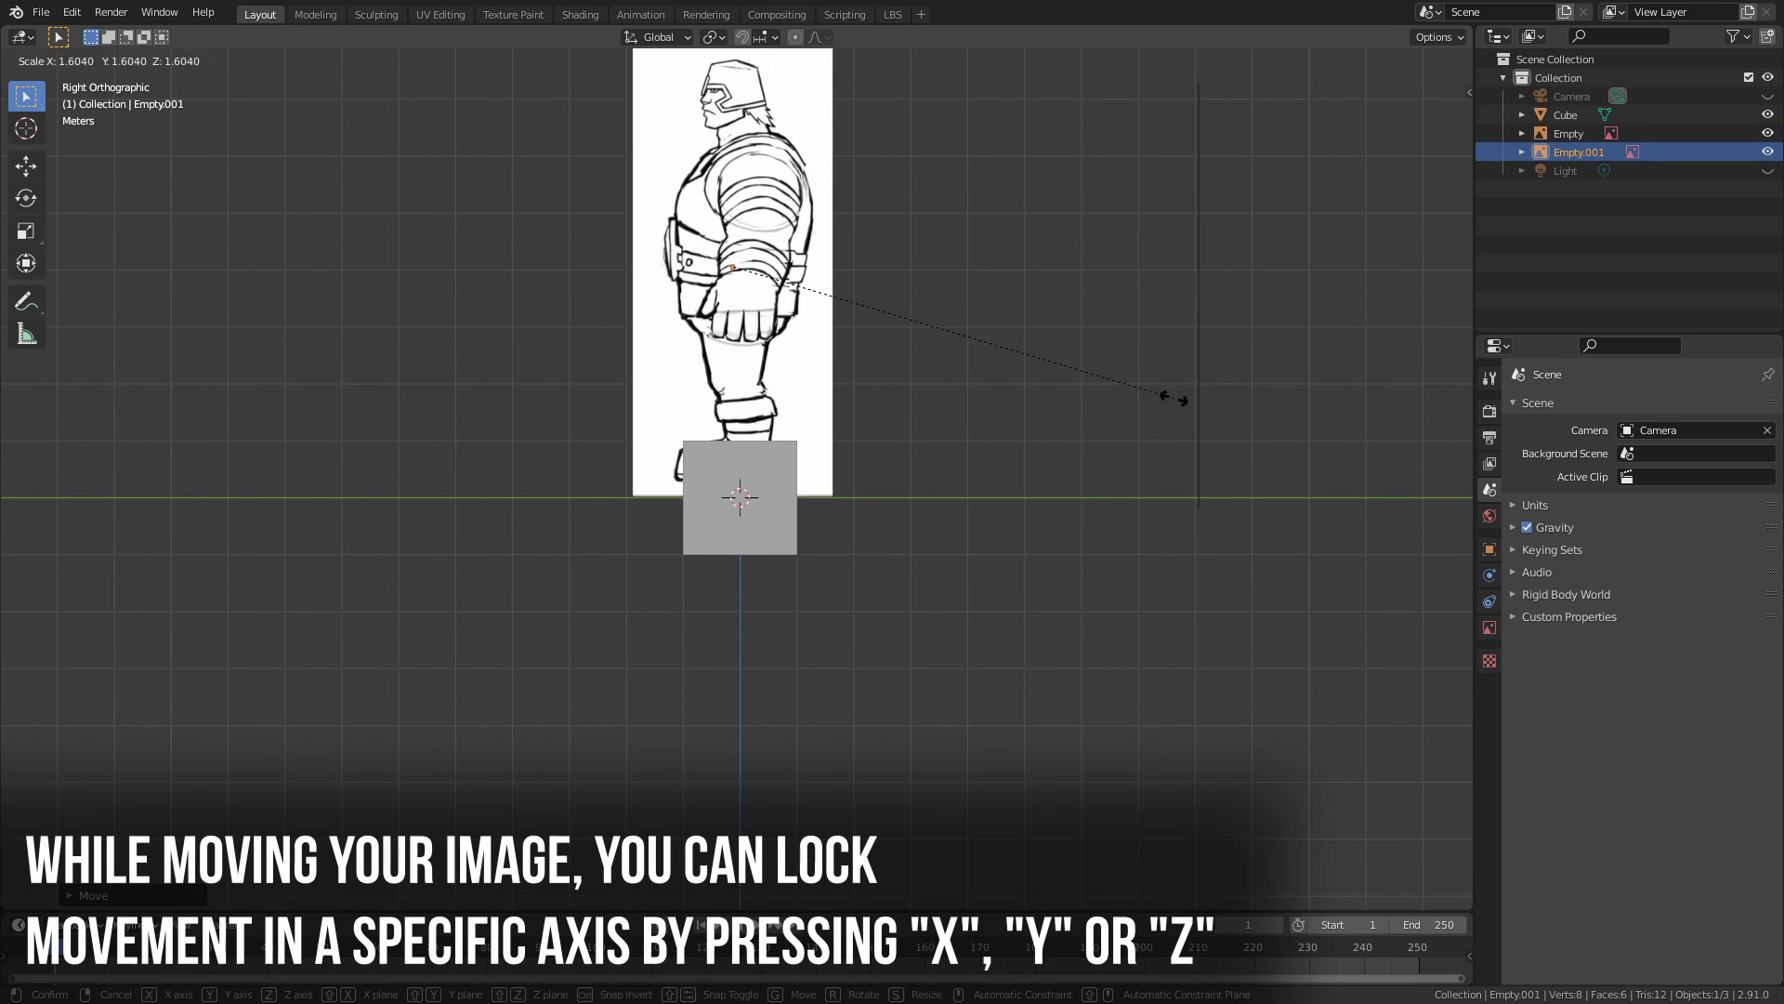
click(1175, 398)
middle_drag(1143, 419, 930, 387)
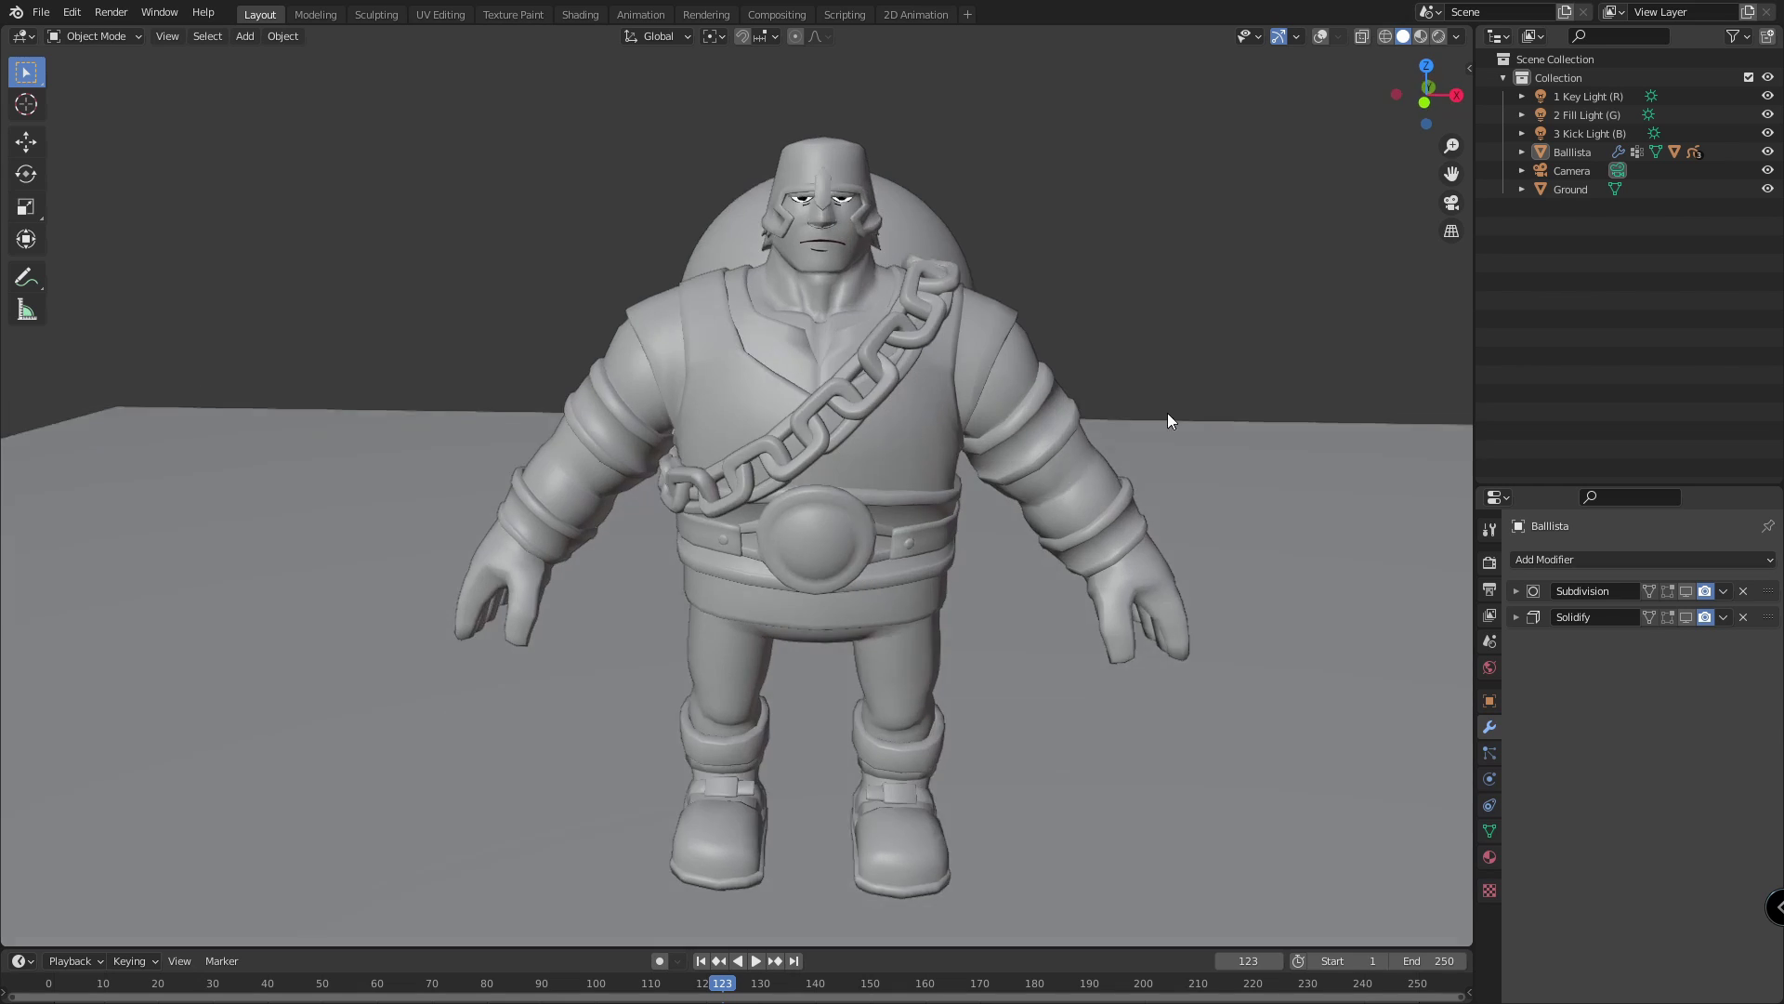
mouse_move(1168, 413)
middle_down()
mouse_move(1081, 405)
mouse_move(1161, 401)
middle_up()
click(1320, 35)
middle_drag(1022, 423, 1091, 437)
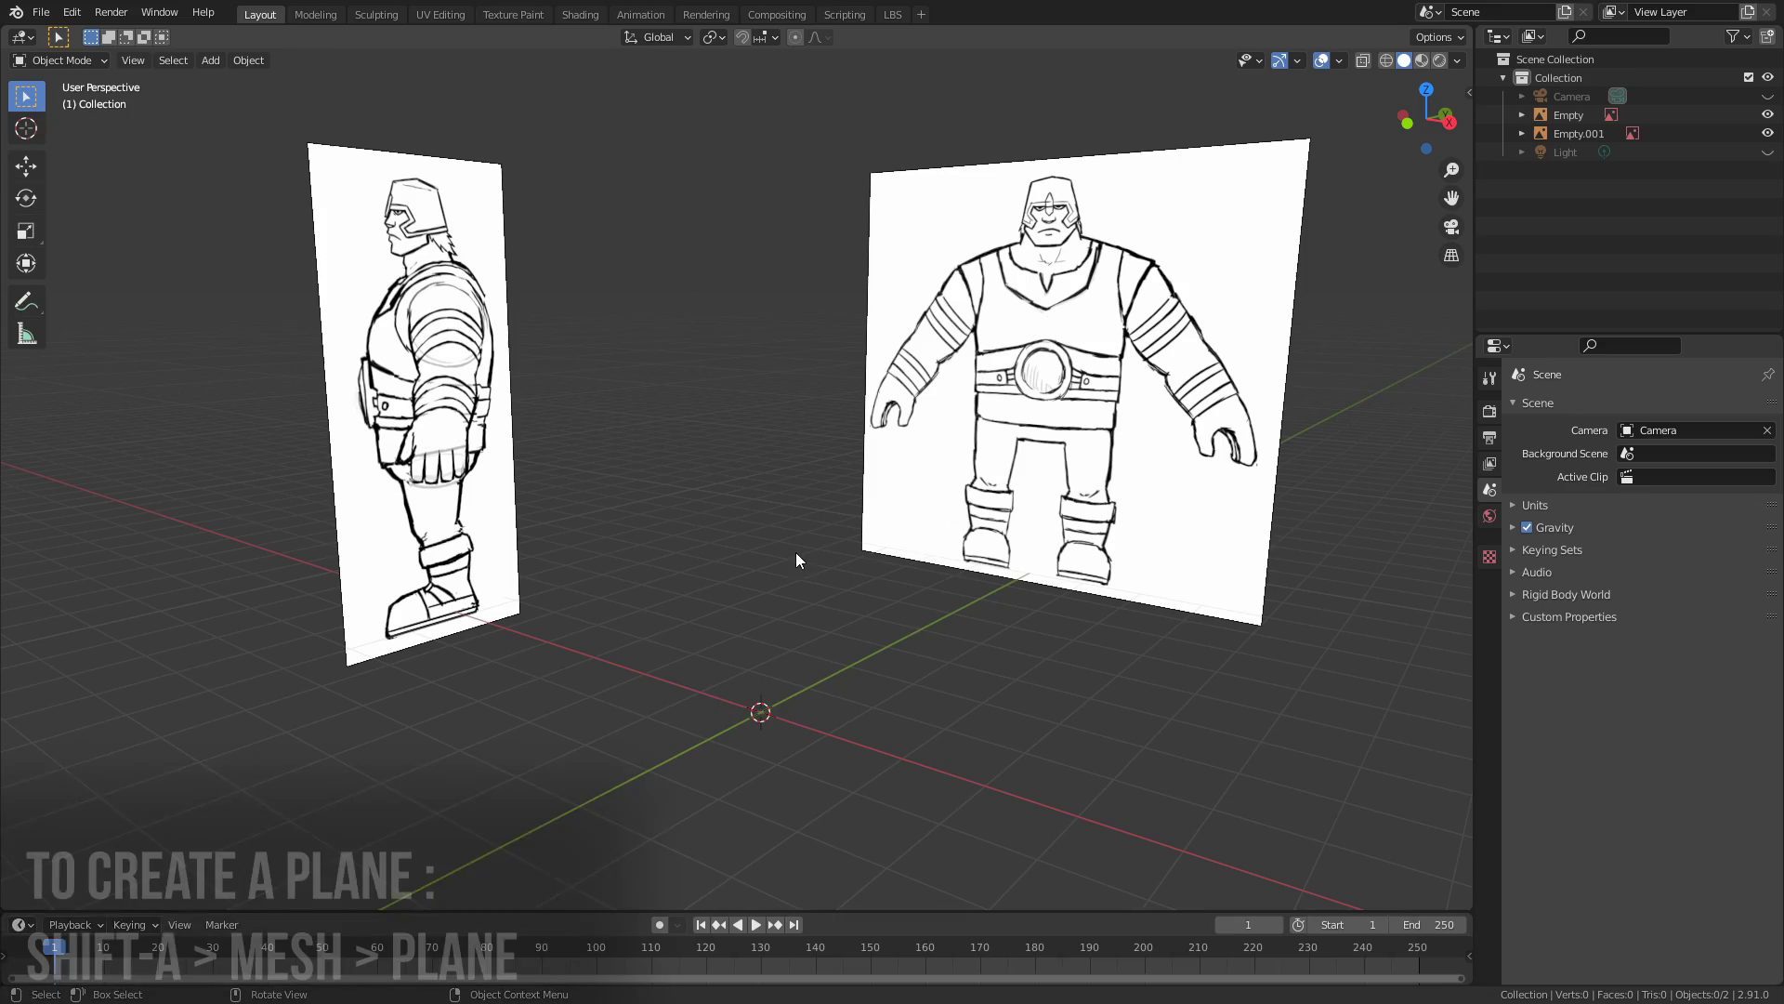
Add a plane mesh to the scene.
key(shift+a)
mouse_move(771, 349)
click(859, 349)
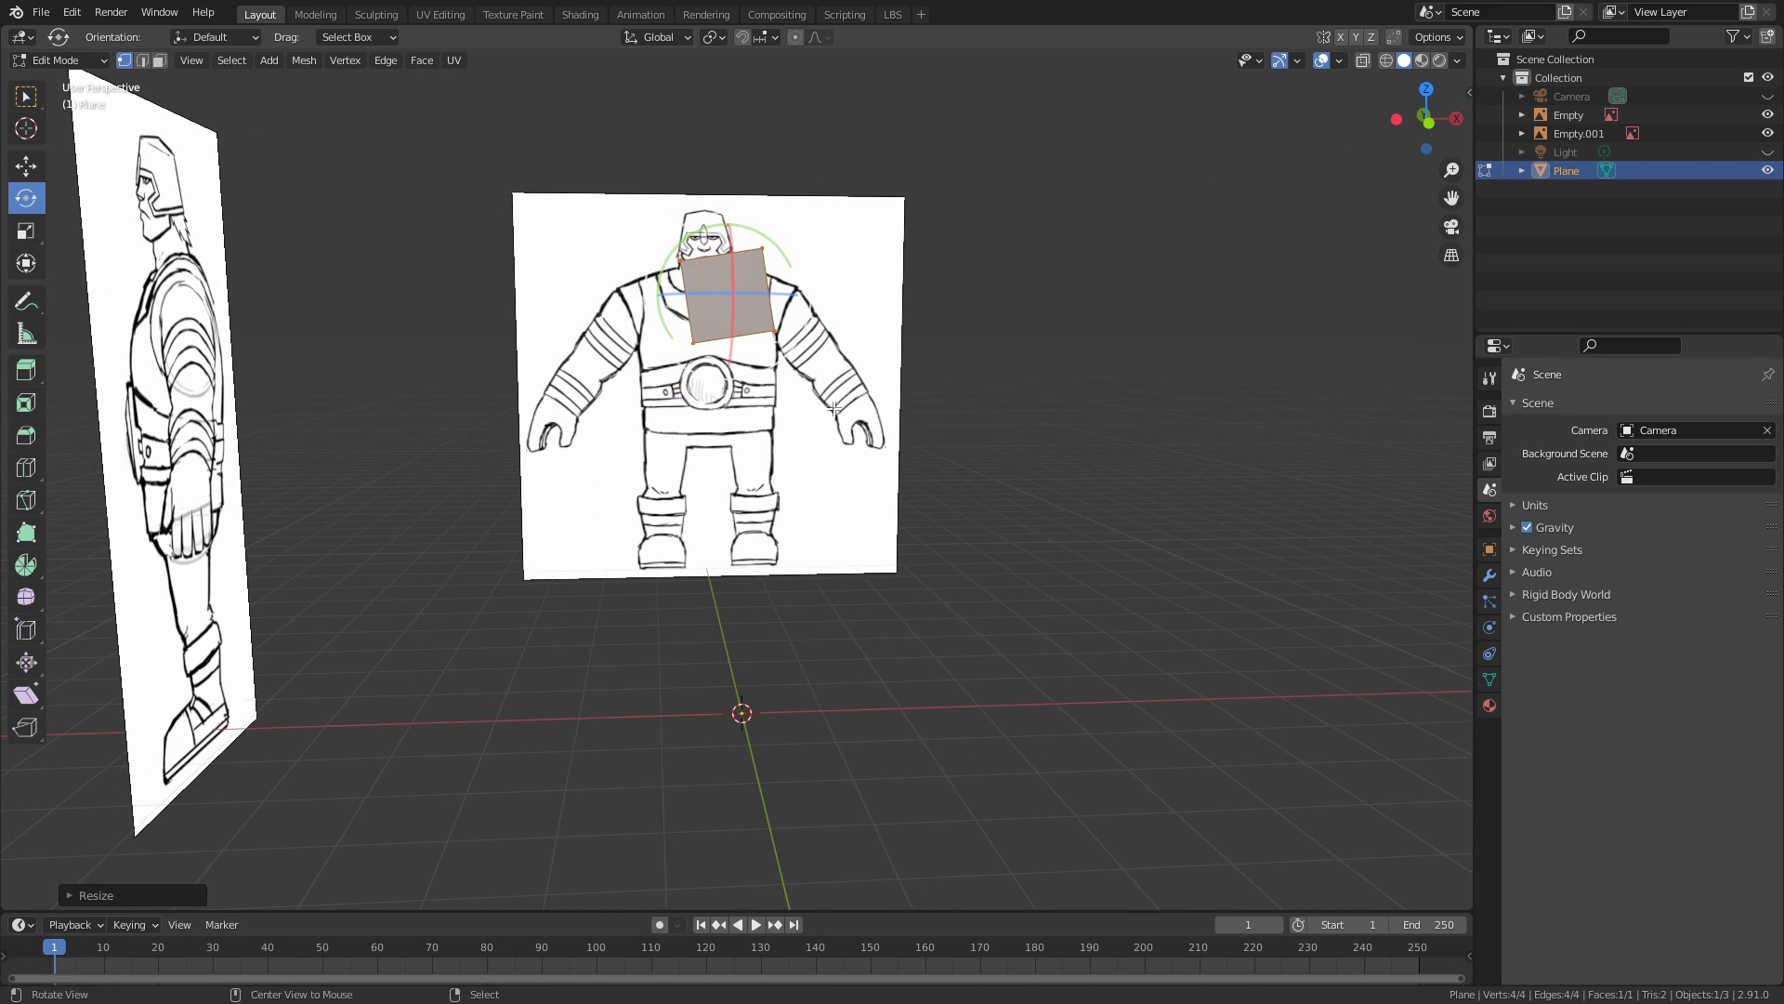
In the front view, scale the plane down and place it on the chest beside the center line.
click(1423, 142)
mouse_move(995, 396)
shift+middle_down()
mouse_move(998, 537)
mouse_move(981, 406)
shift+middle_up()
key(g)
click(1096, 510)
key(s)
click(976, 470)
key(g)
click(966, 470)
Add a Mirror modifier to the plane.
click(1490, 575)
click(1555, 407)
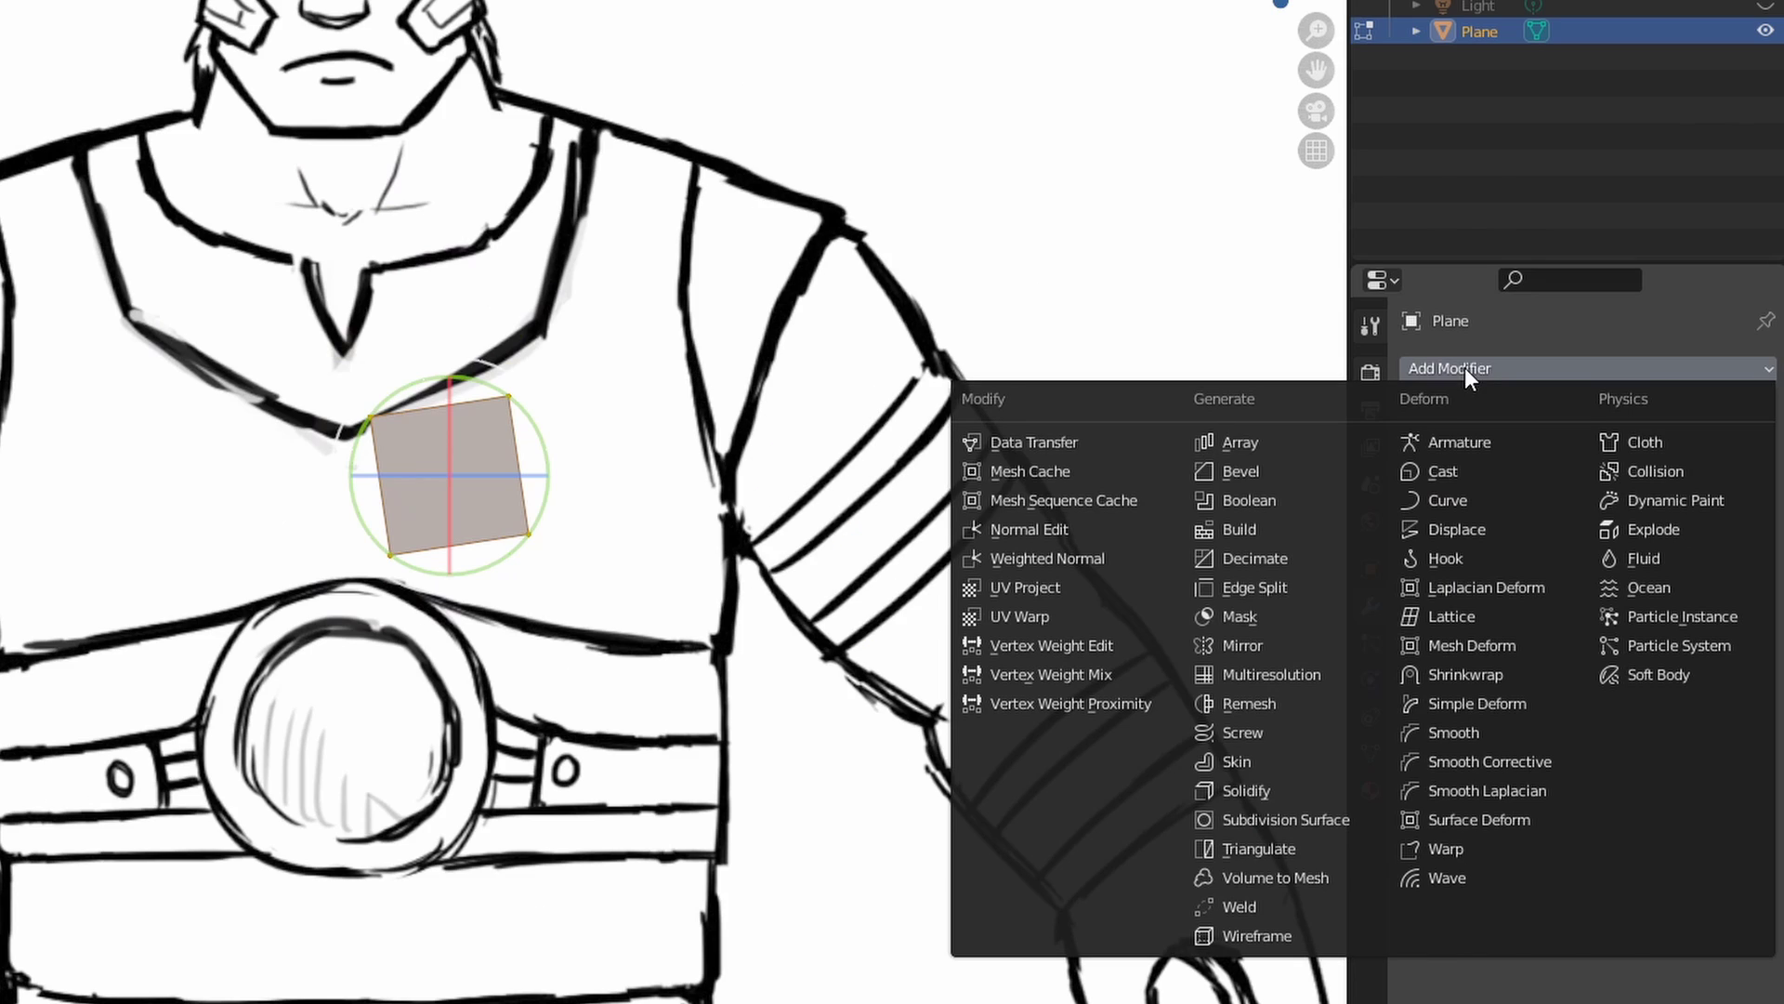
click(1295, 643)
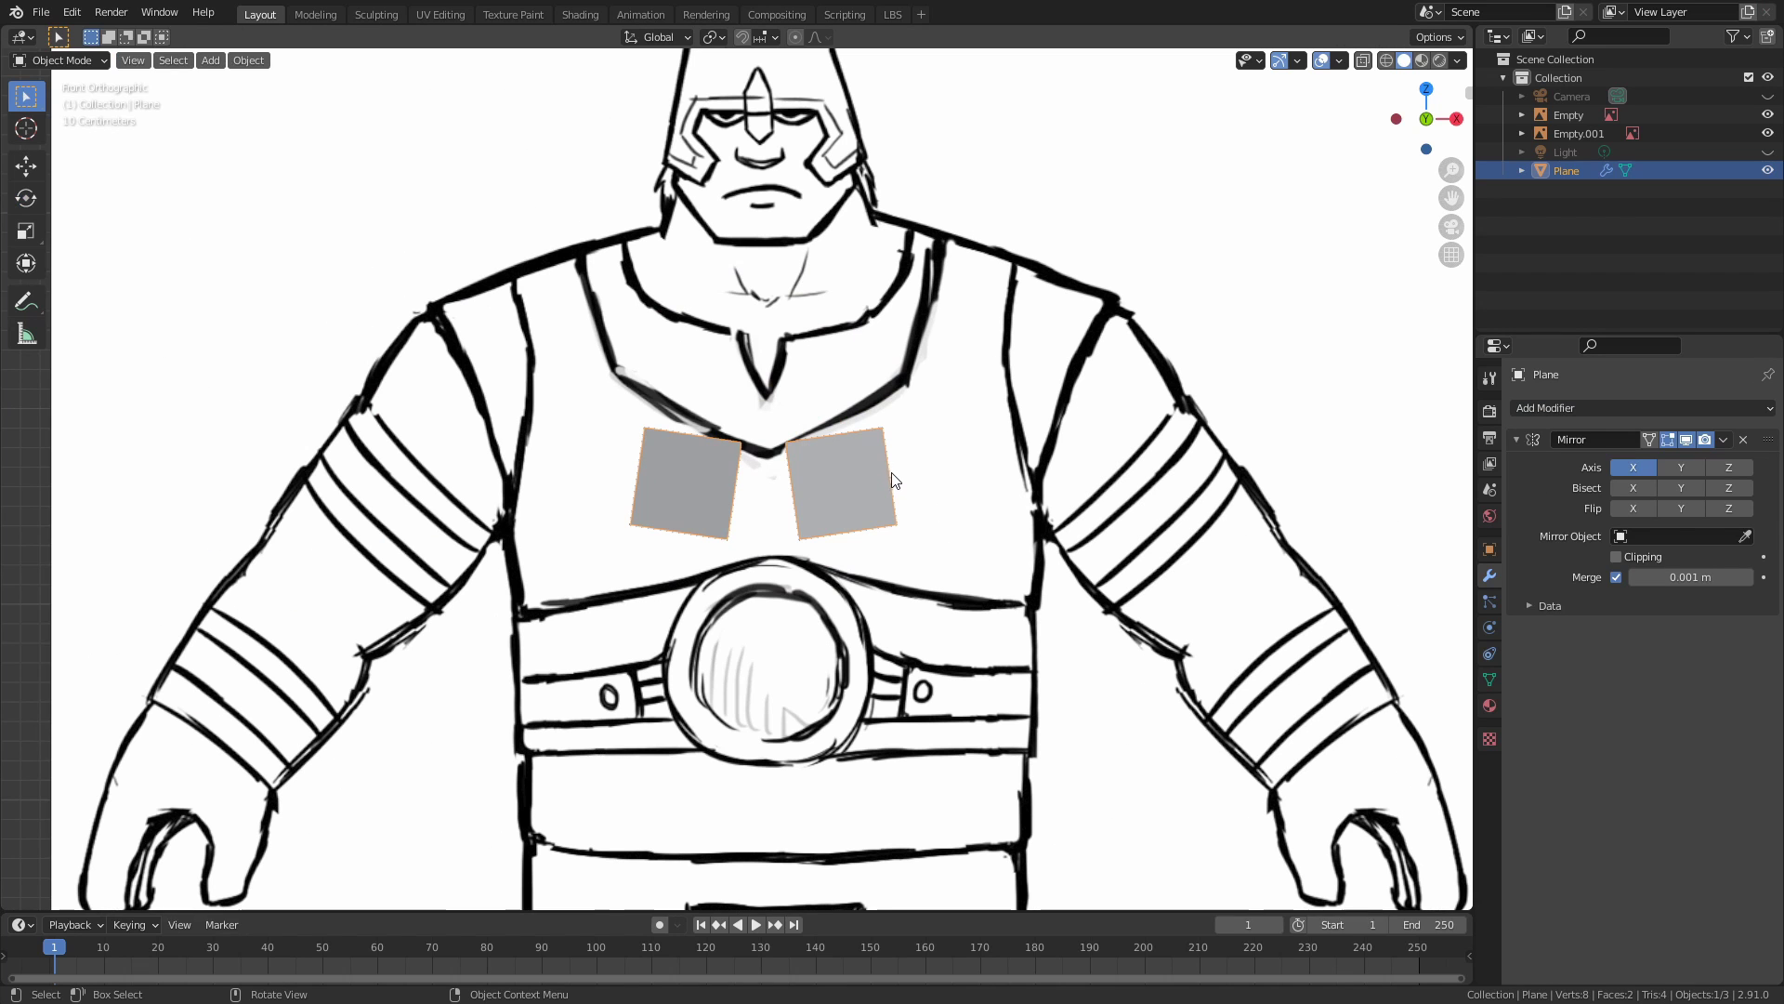
In Edit Mode, move the plane's outer edge along the collar line, then extrude and rotate it toward the armpit.
key(Tab)
drag(899, 472, 957, 452)
key(e)
click(1071, 464)
key(r)
click(1076, 456)
key(g)
click(1072, 463)
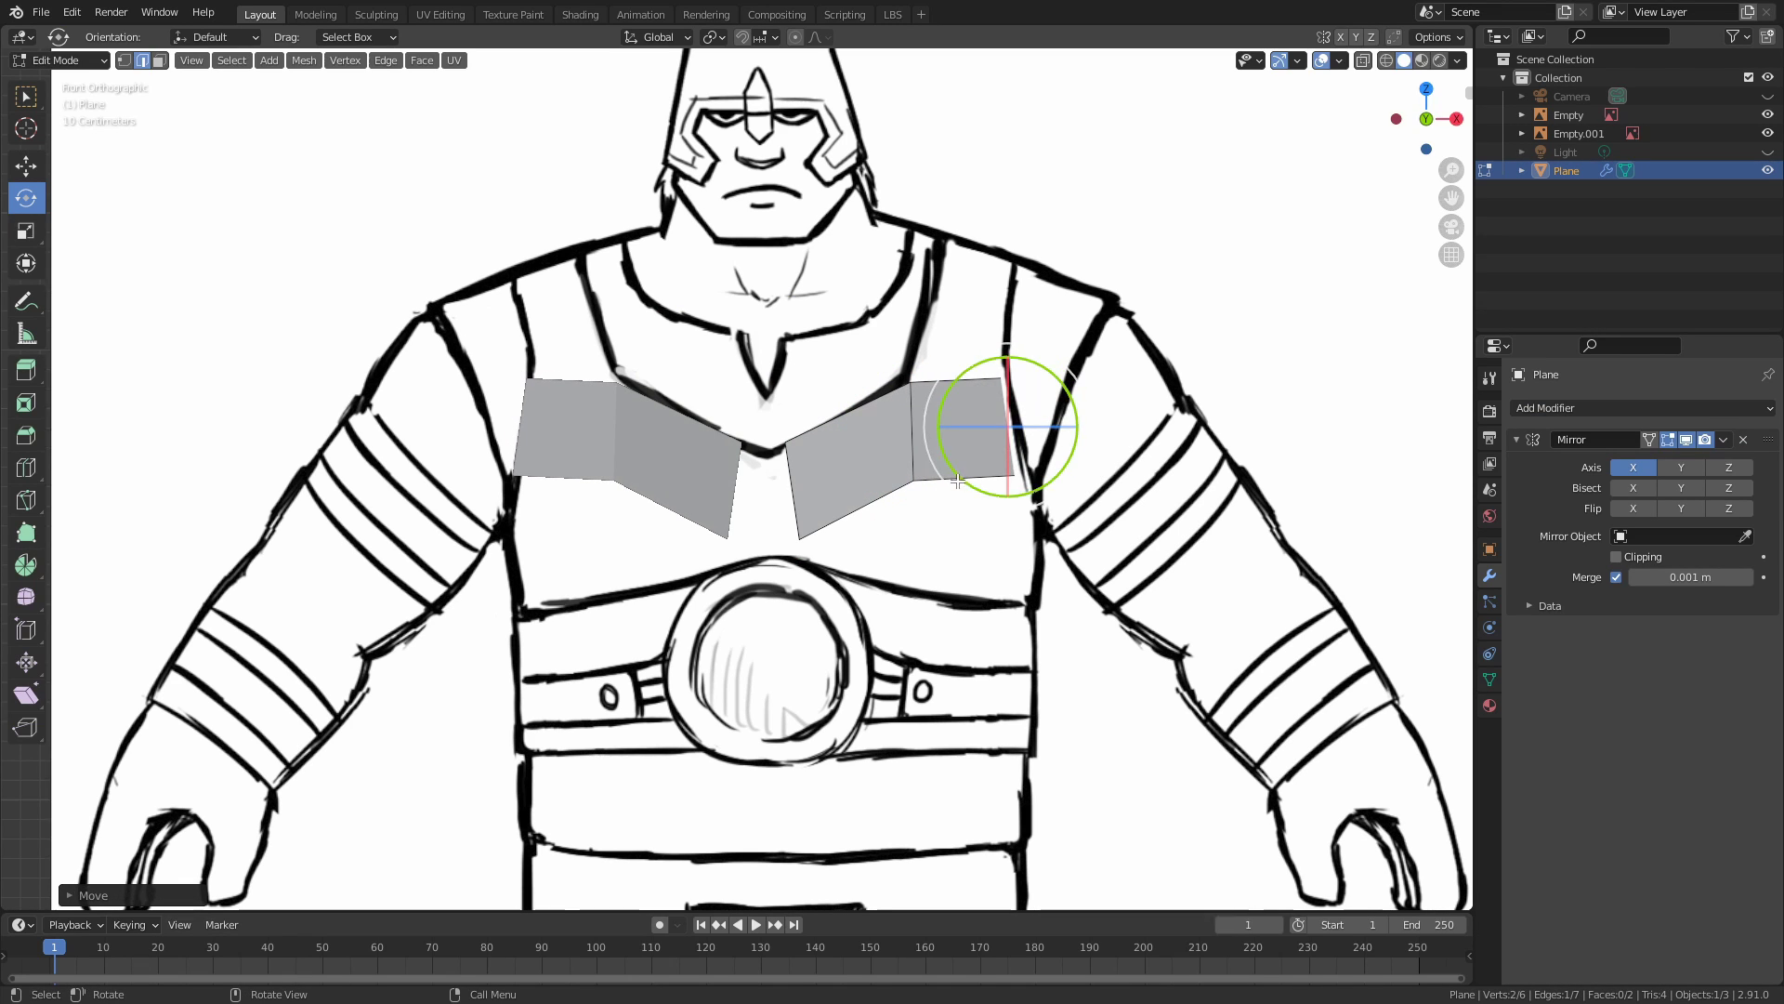
Move and rotate an edge of the outer chest face to fit the front reference.
click(958, 481)
key(g)
click(964, 534)
key(r)
click(915, 500)
Enable Clipping on the Mirror modifier and move the inner chest edge to the mirror center so both halves join.
middle_drag(929, 502, 929, 578)
key(g)
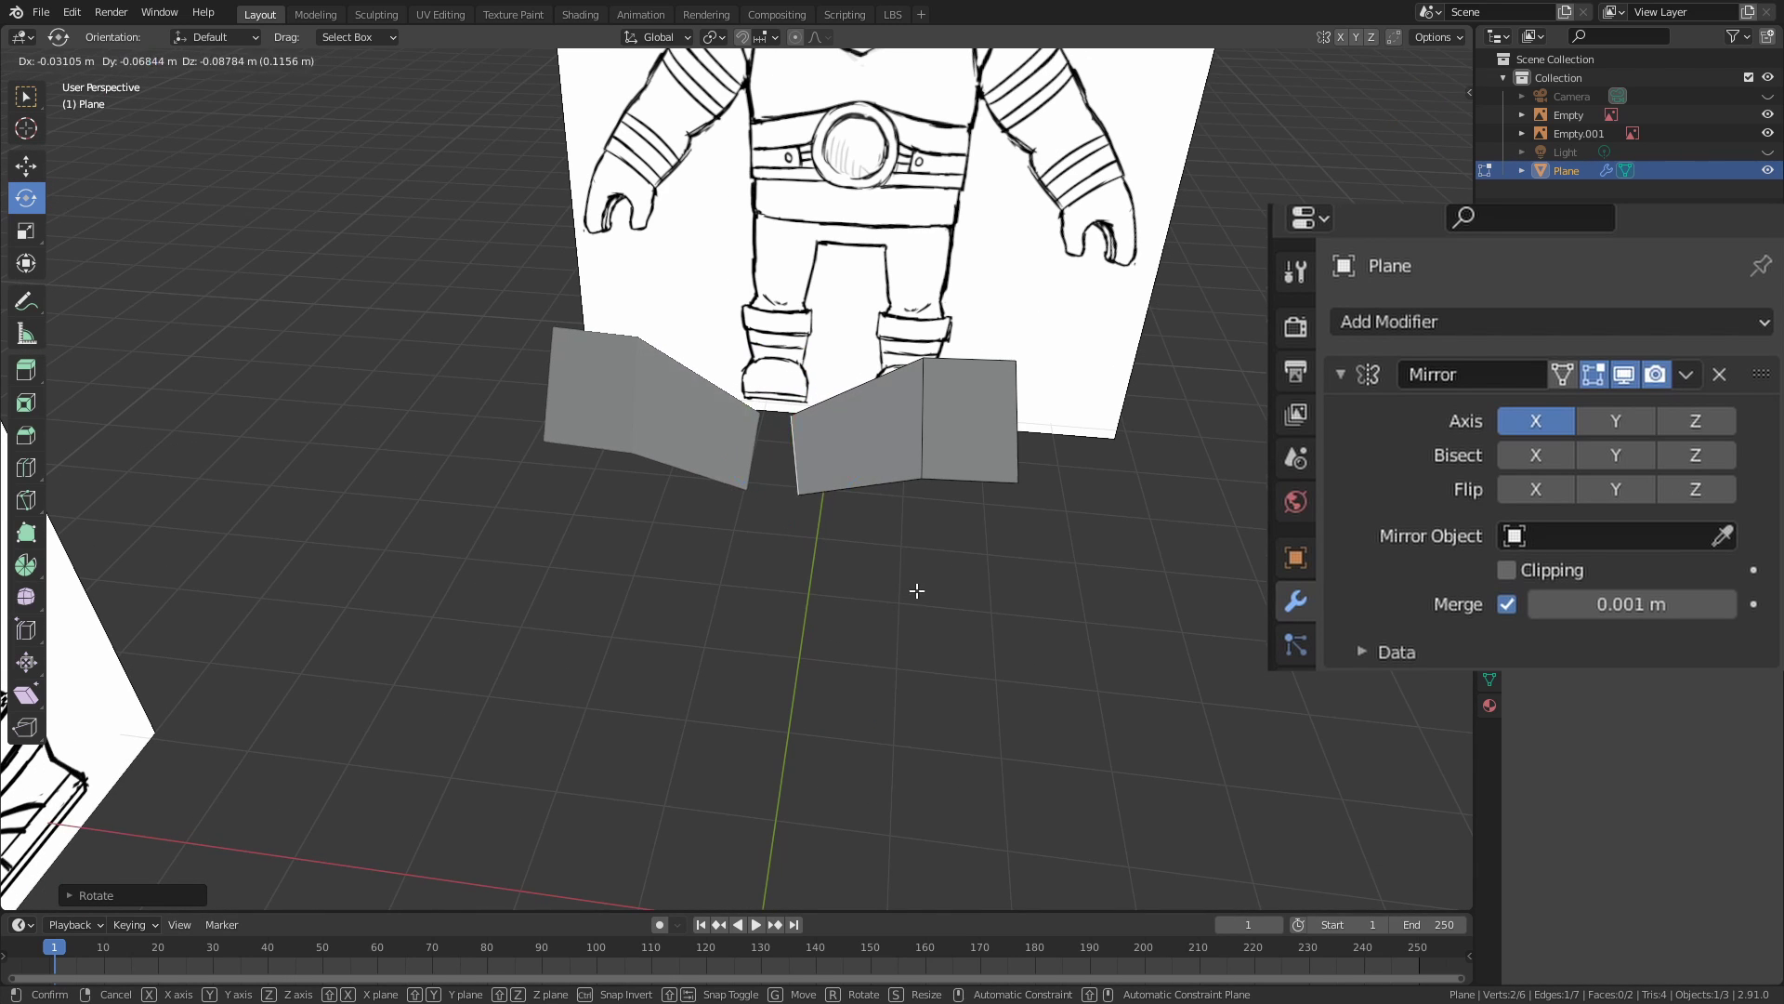
click(916, 590)
click(1519, 561)
middle_drag(984, 518, 908, 530)
key(g)
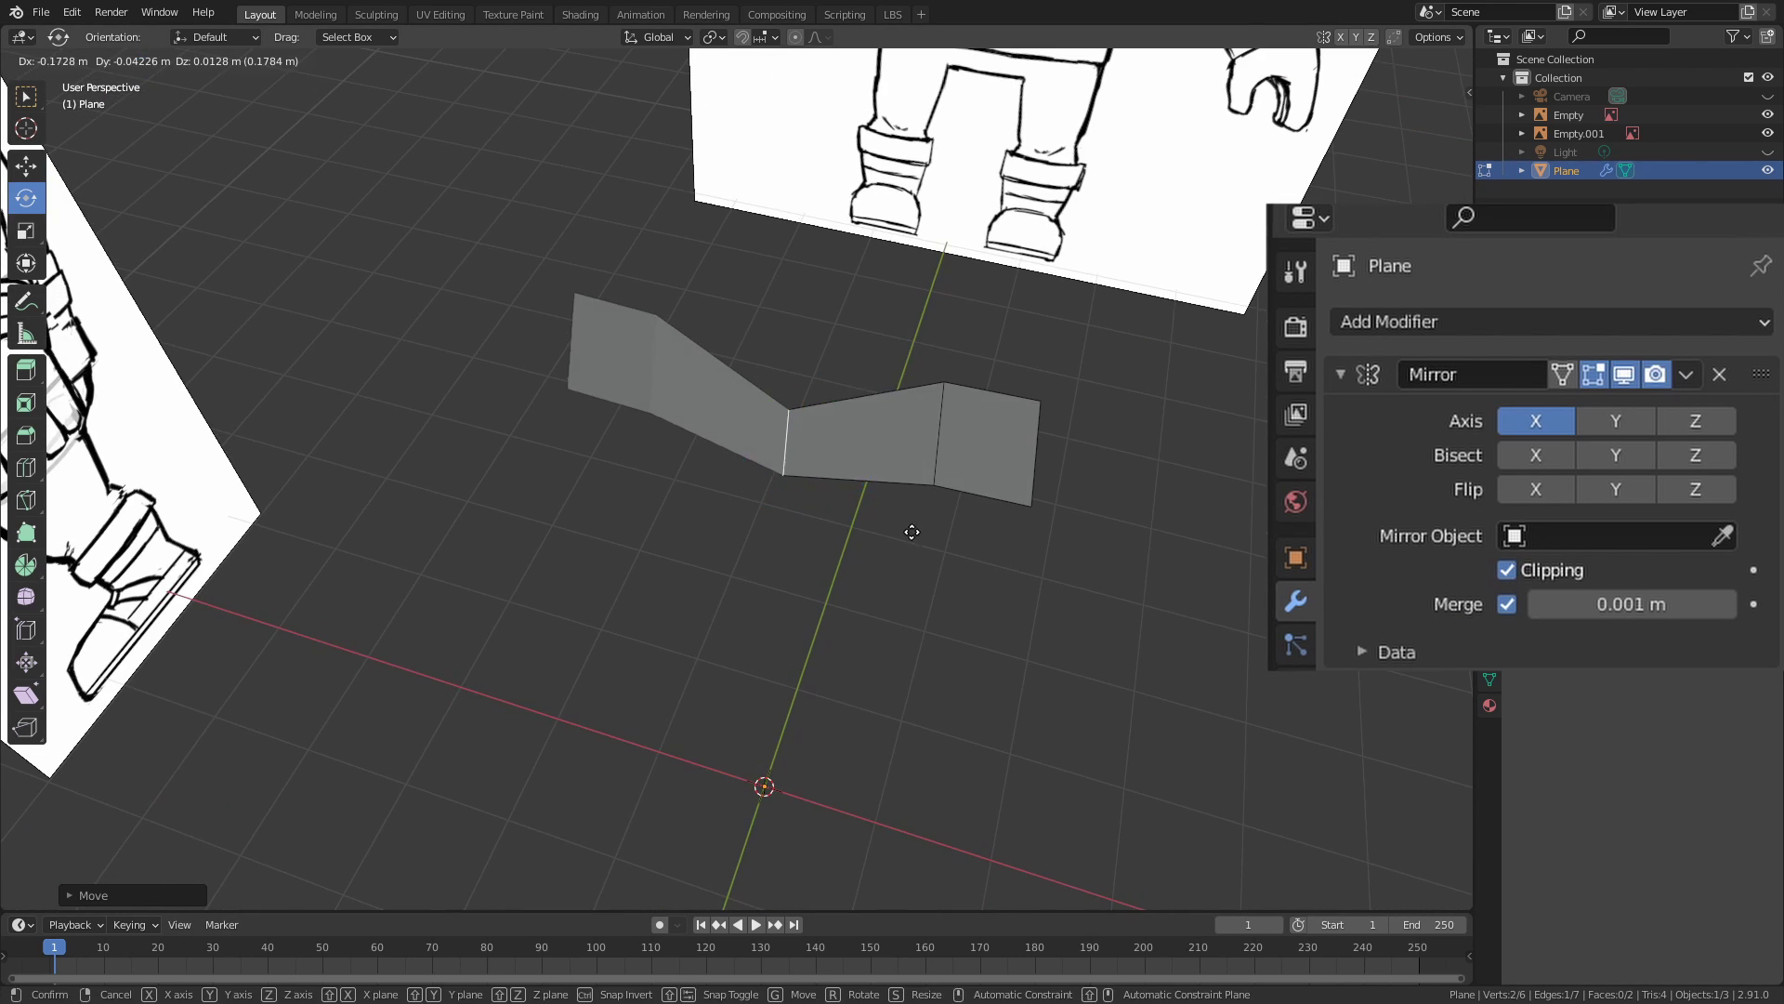
click(890, 562)
key(KP_3)
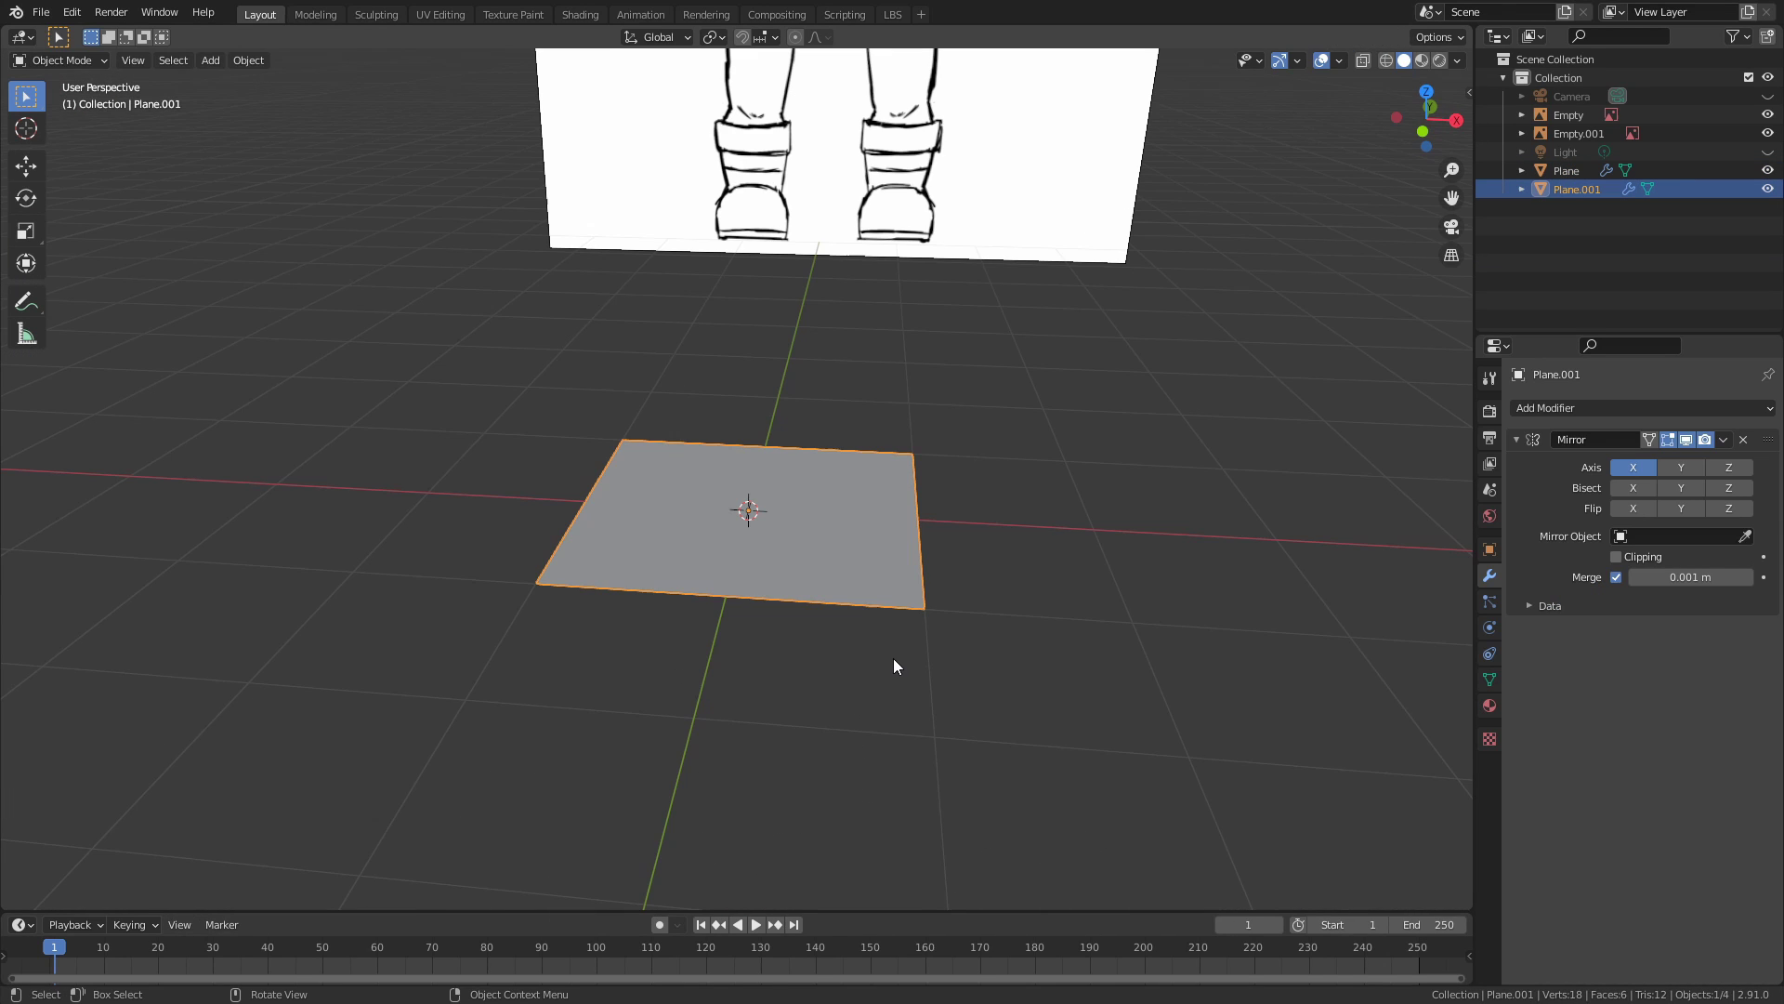
Try to move and rotate the second plane in Object Mode, and reset its location to the world origin.
key(g)
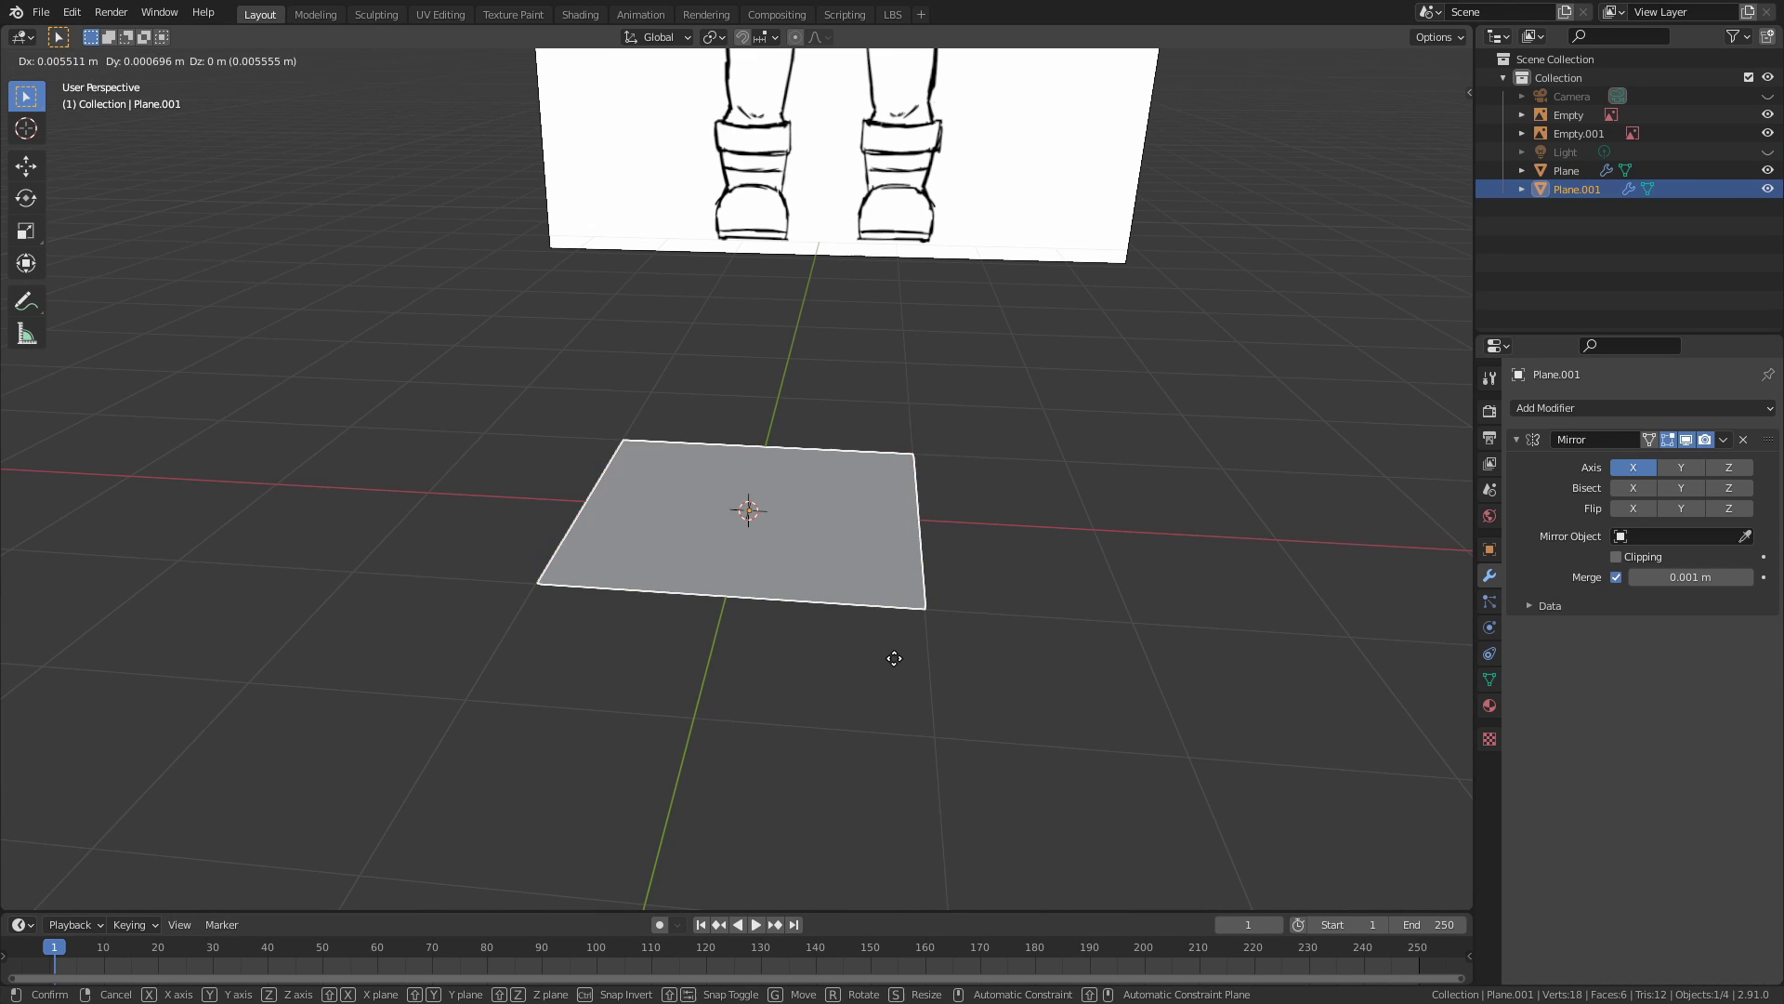
click(1105, 558)
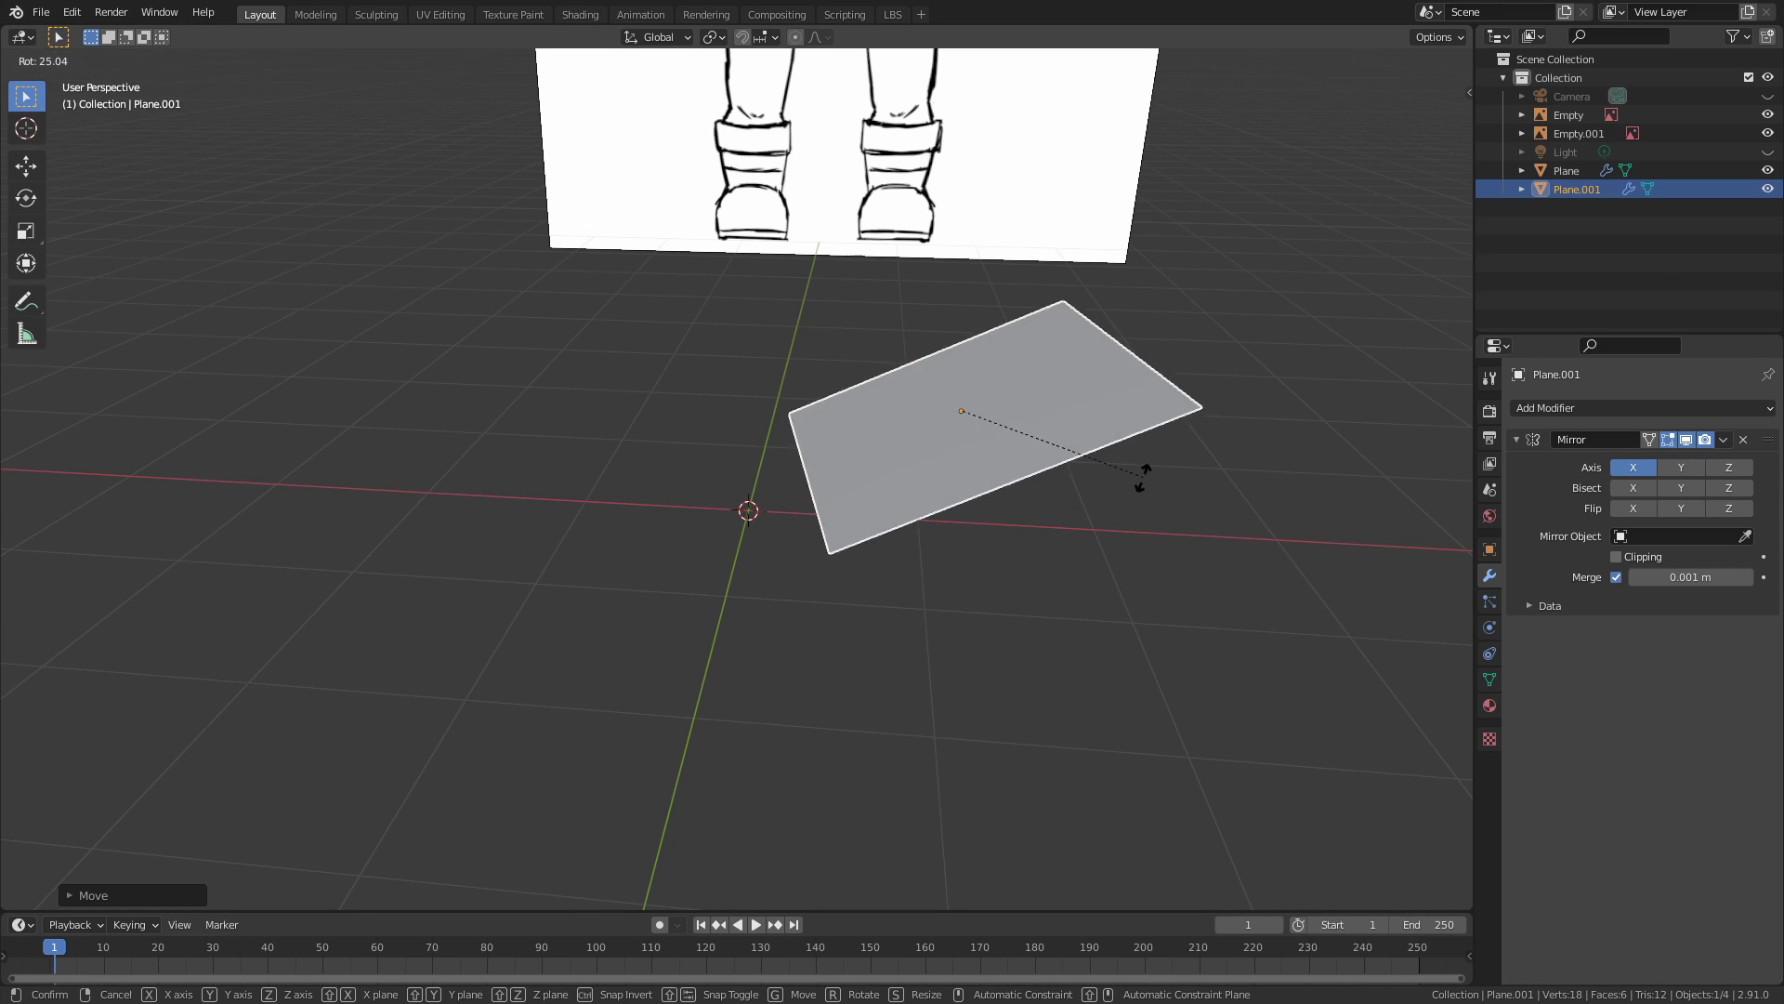
click(1109, 604)
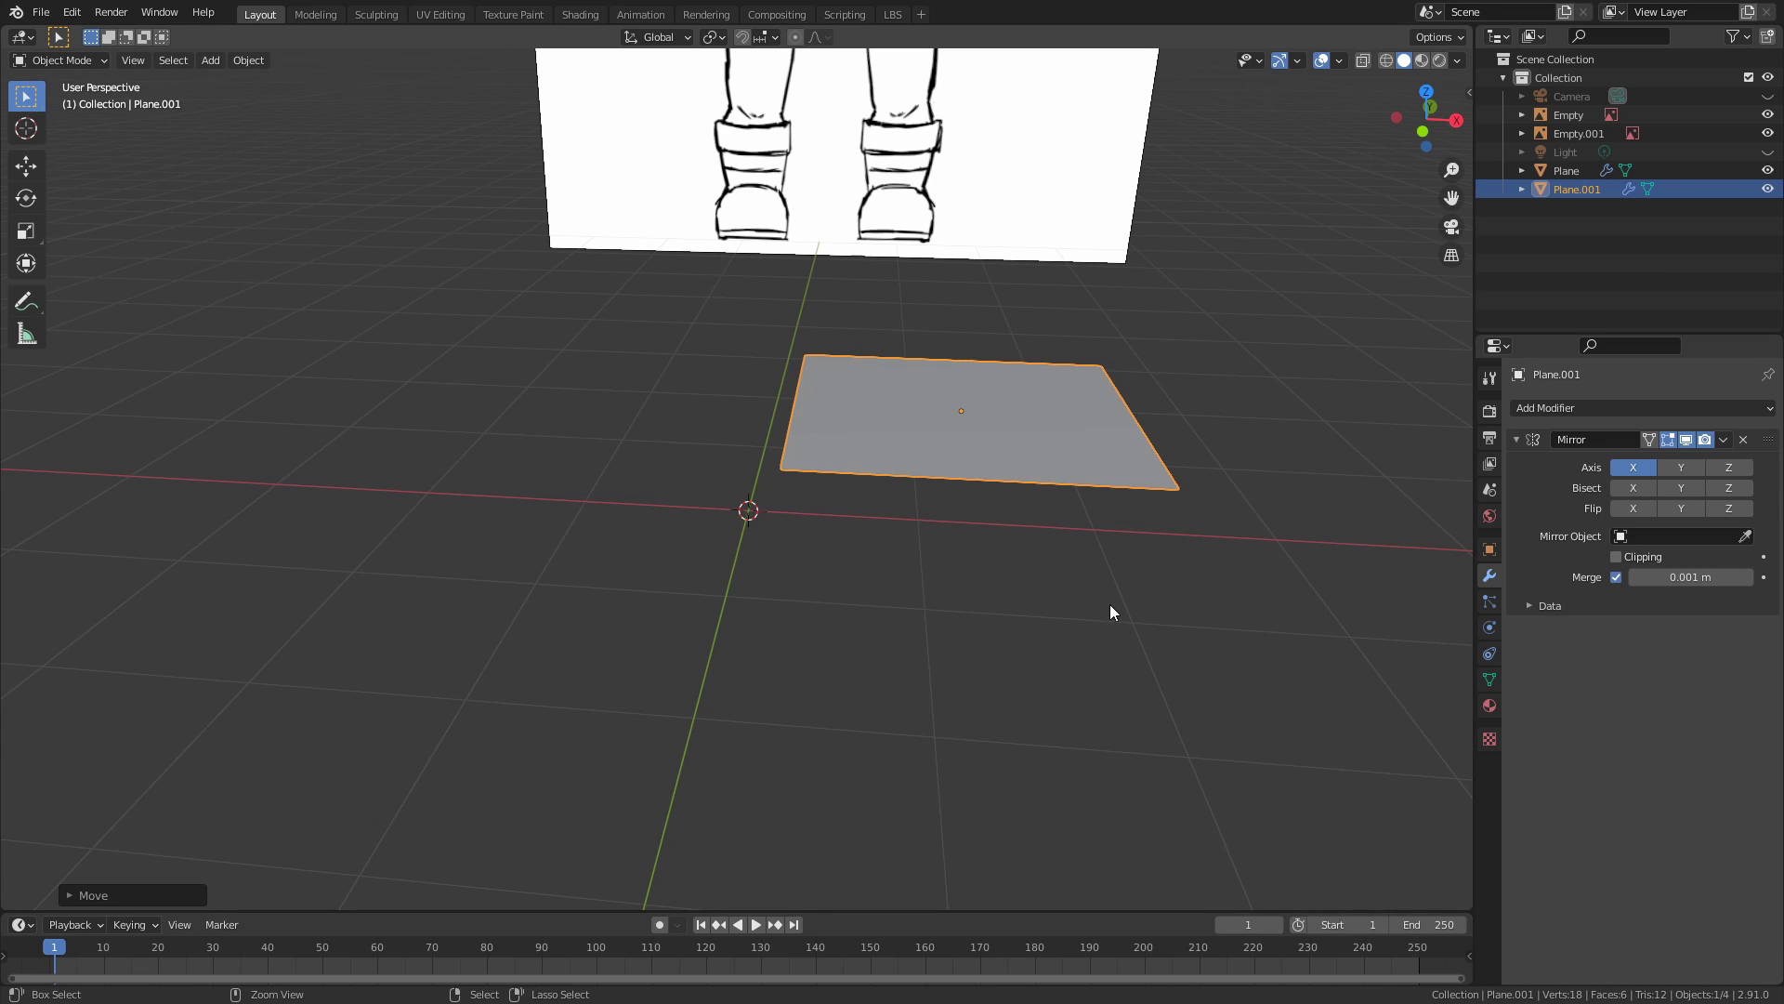
key(alt+g)
Move the second plane's mesh off center in Edit Mode and rotate it about 11 degrees.
key(Tab)
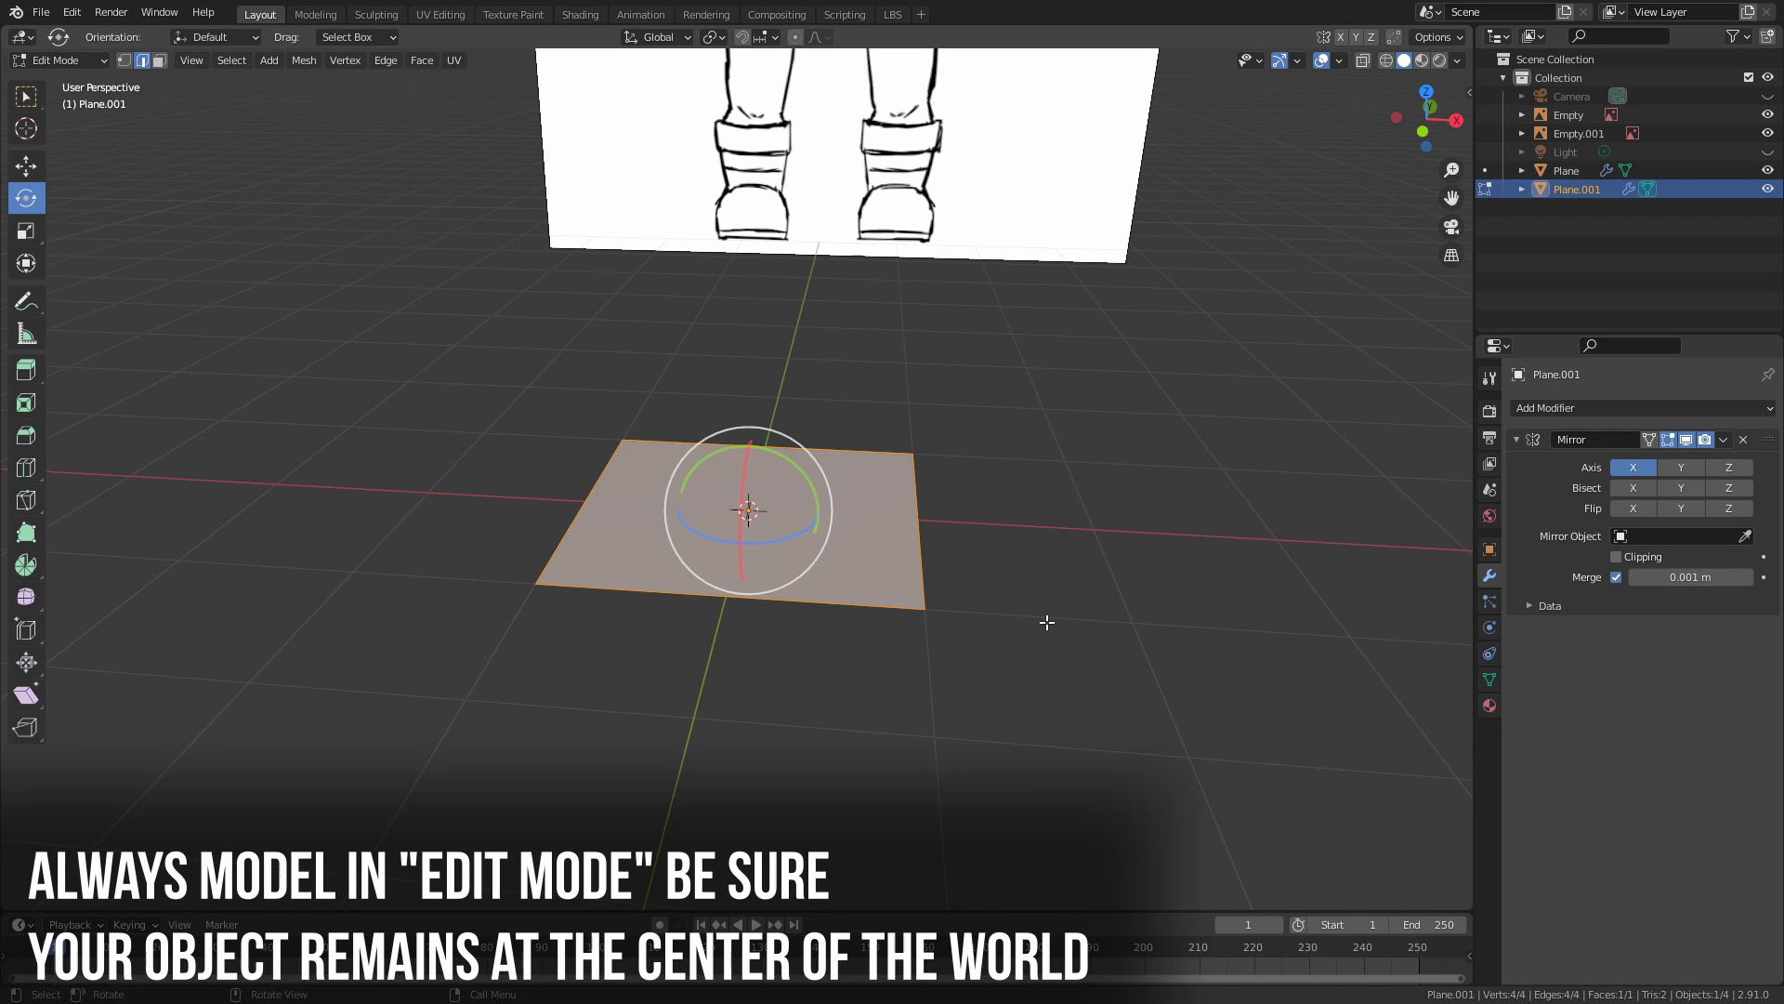
key(g)
click(1029, 605)
key(r)
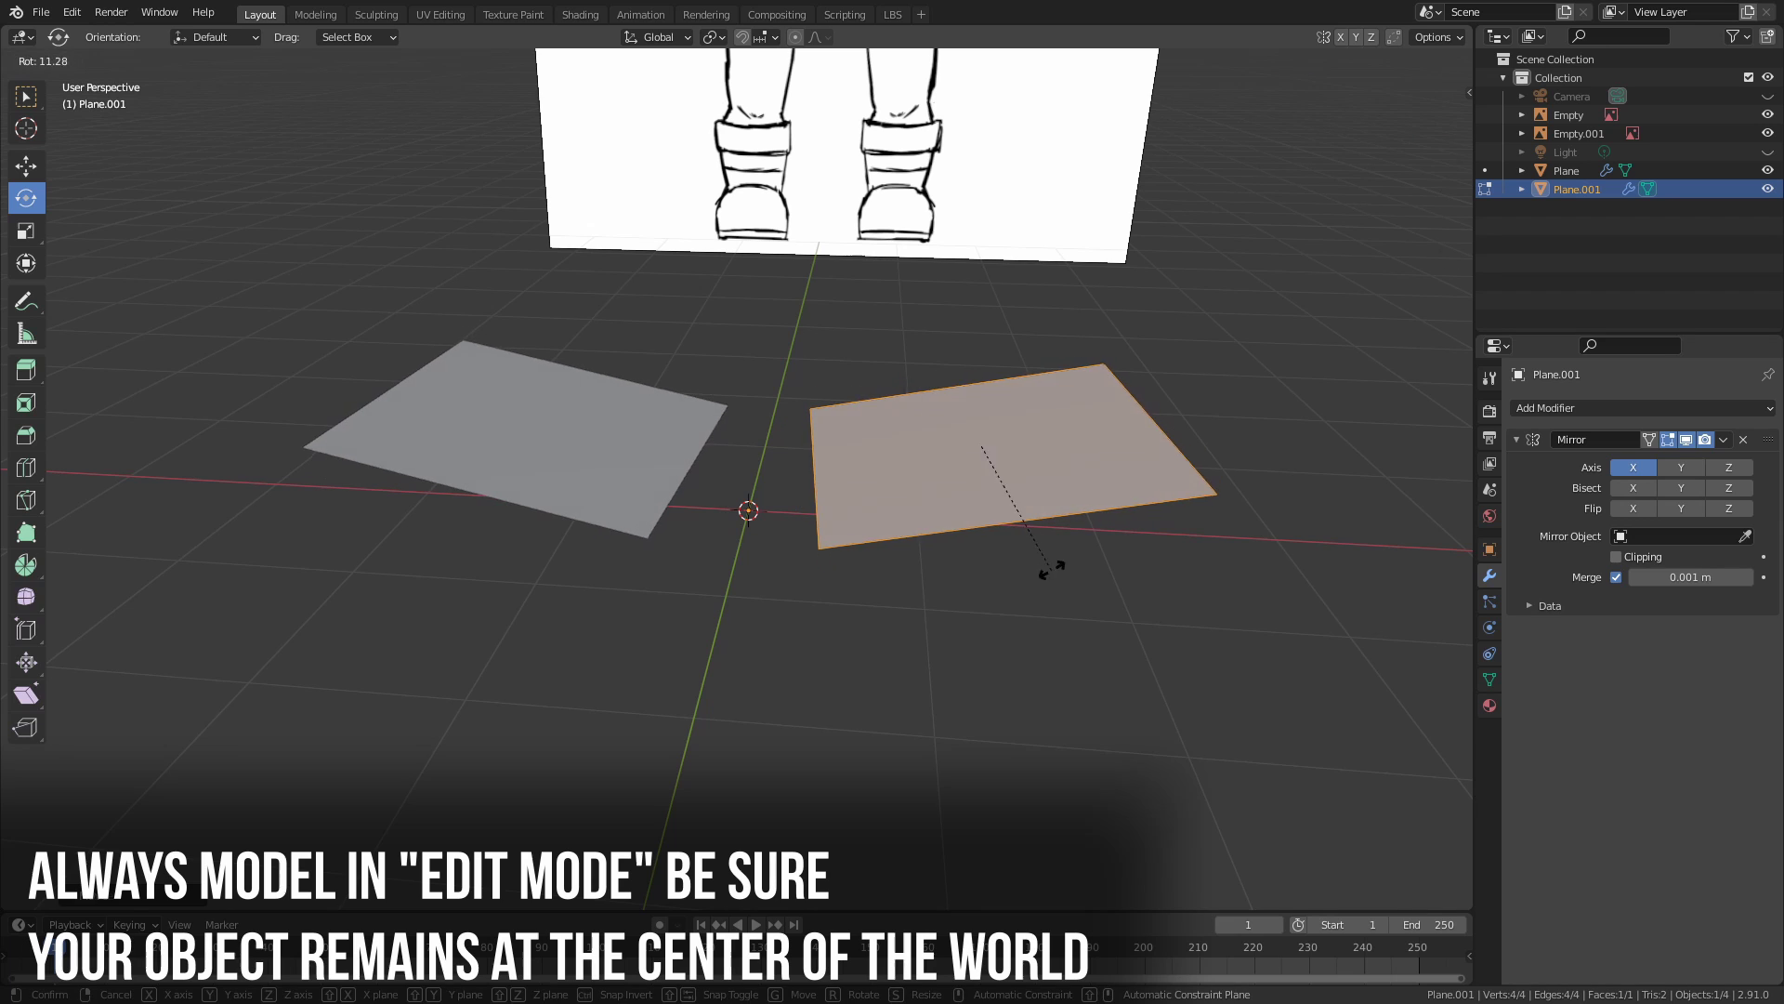
click(1055, 578)
Try rotating the whole mirrored second plane in Object Mode.
key(Tab)
key(r)
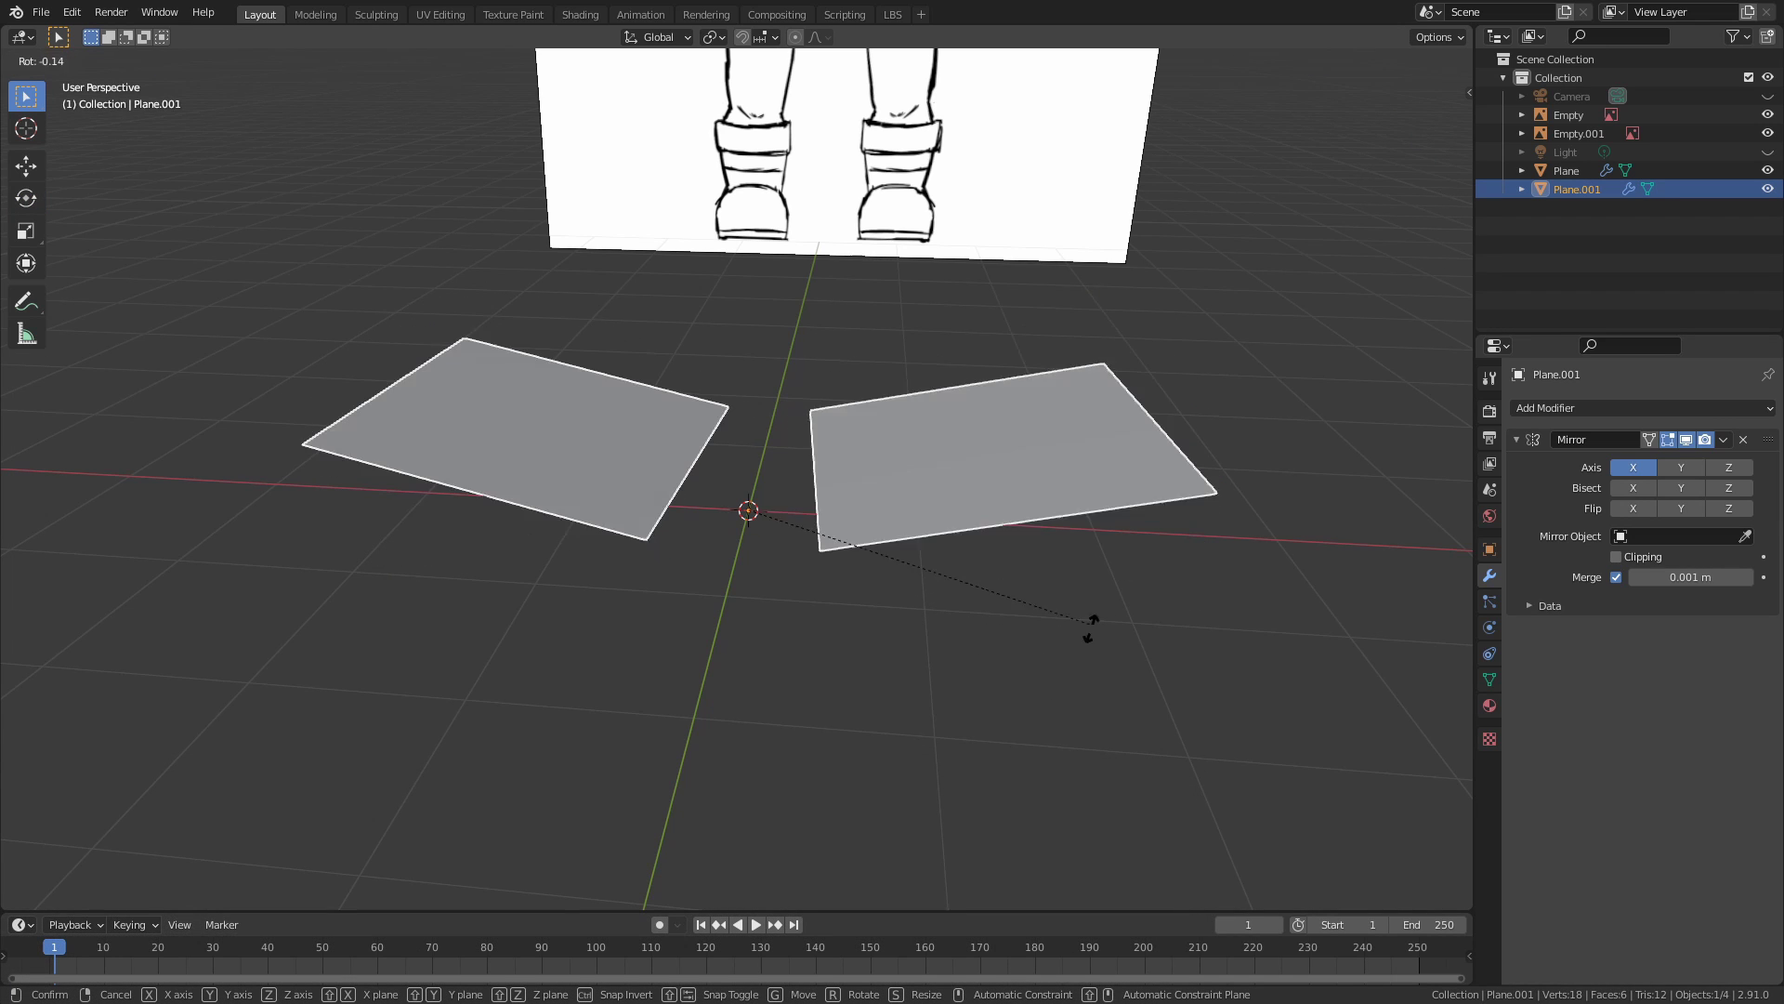
click(1094, 587)
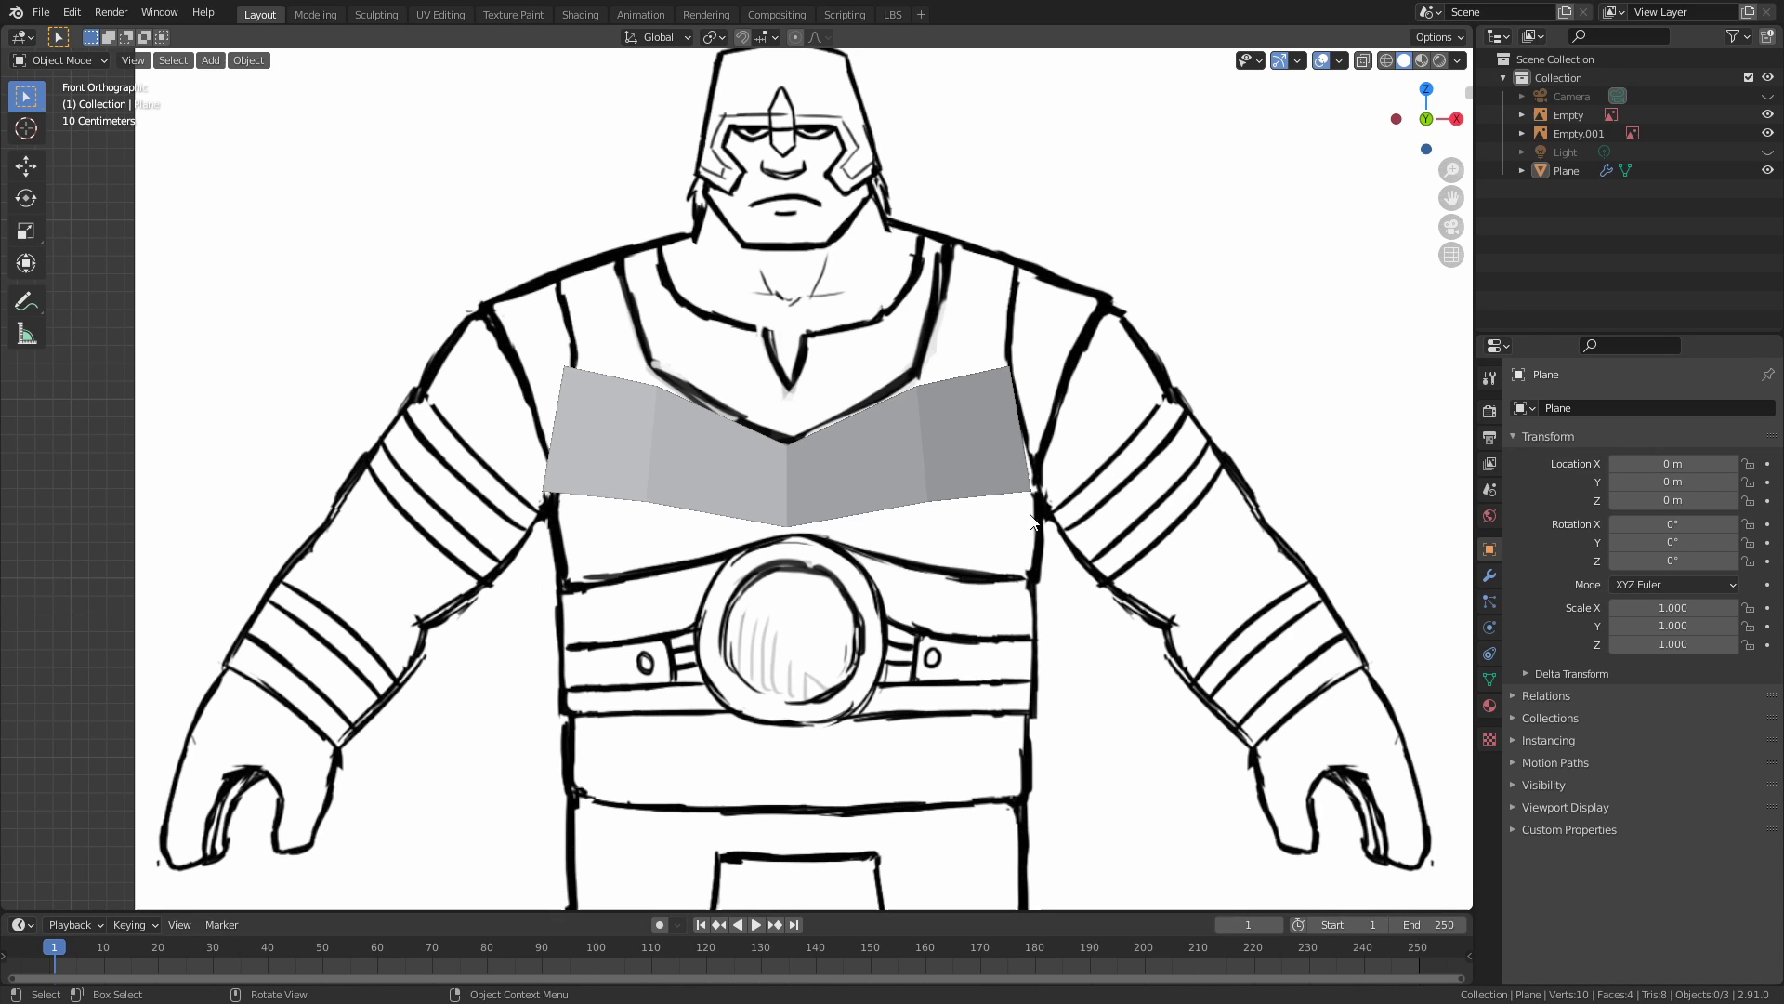
Select the chest mesh and put it in Edit Mode with edge selection active.
click(942, 456)
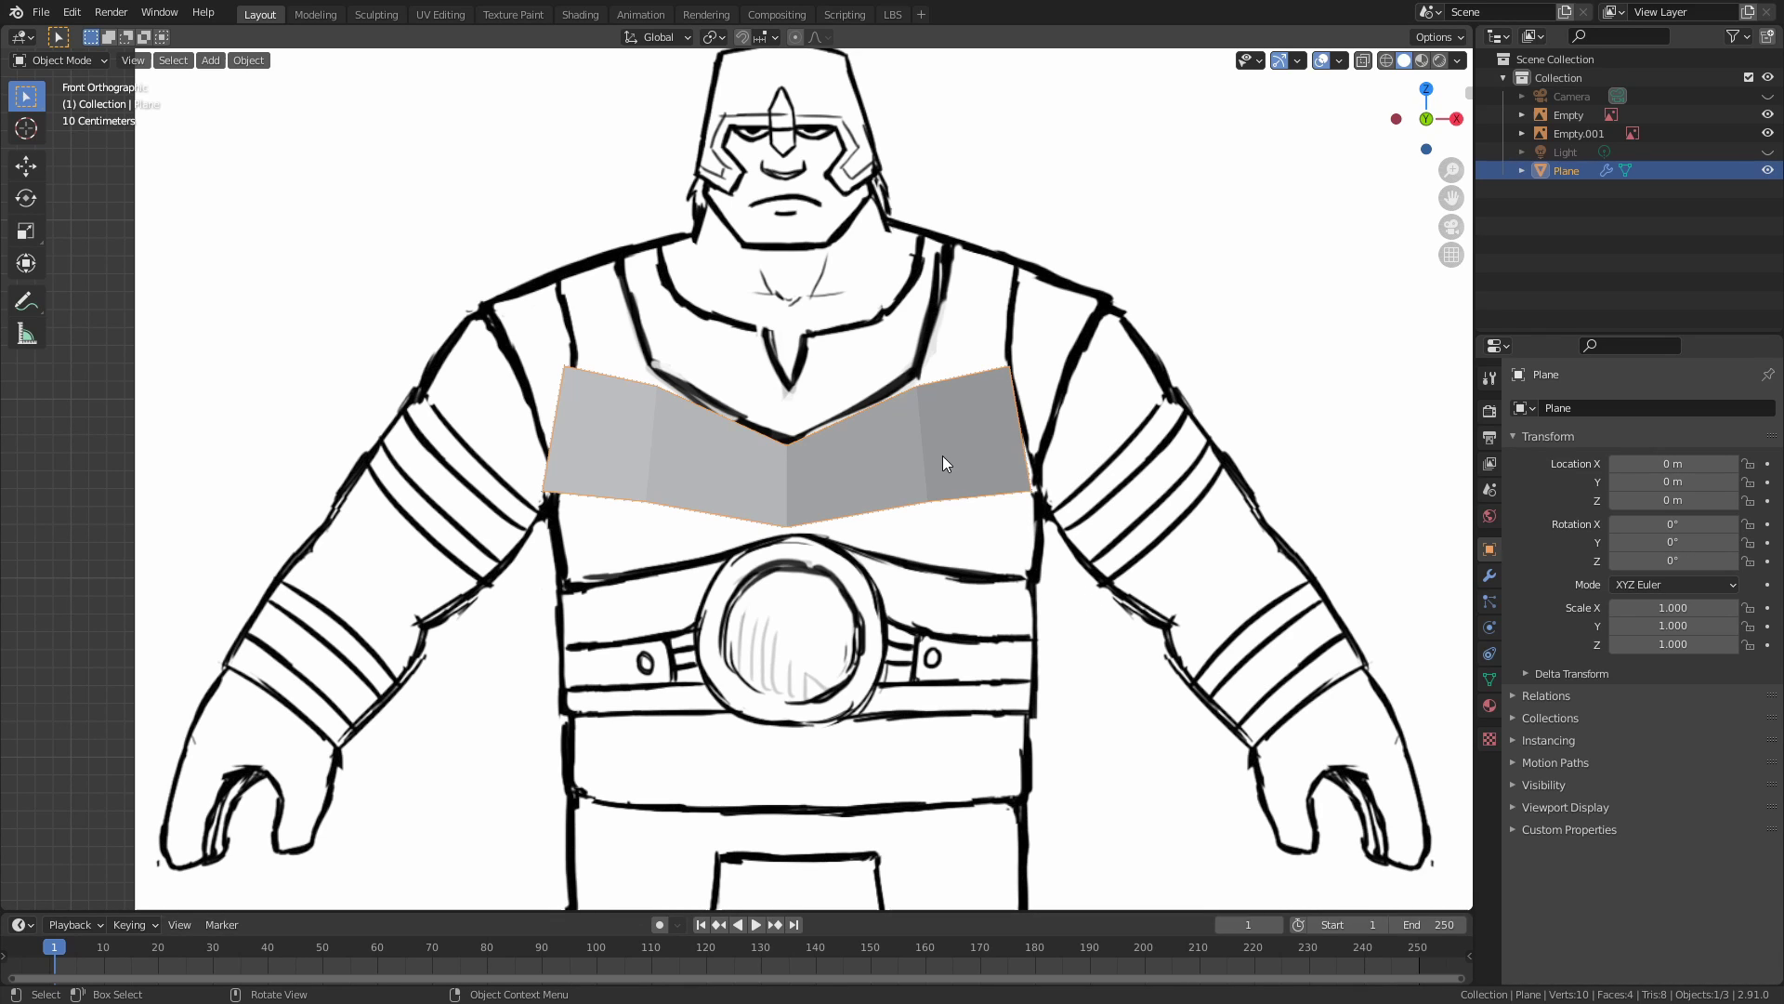
key(Tab)
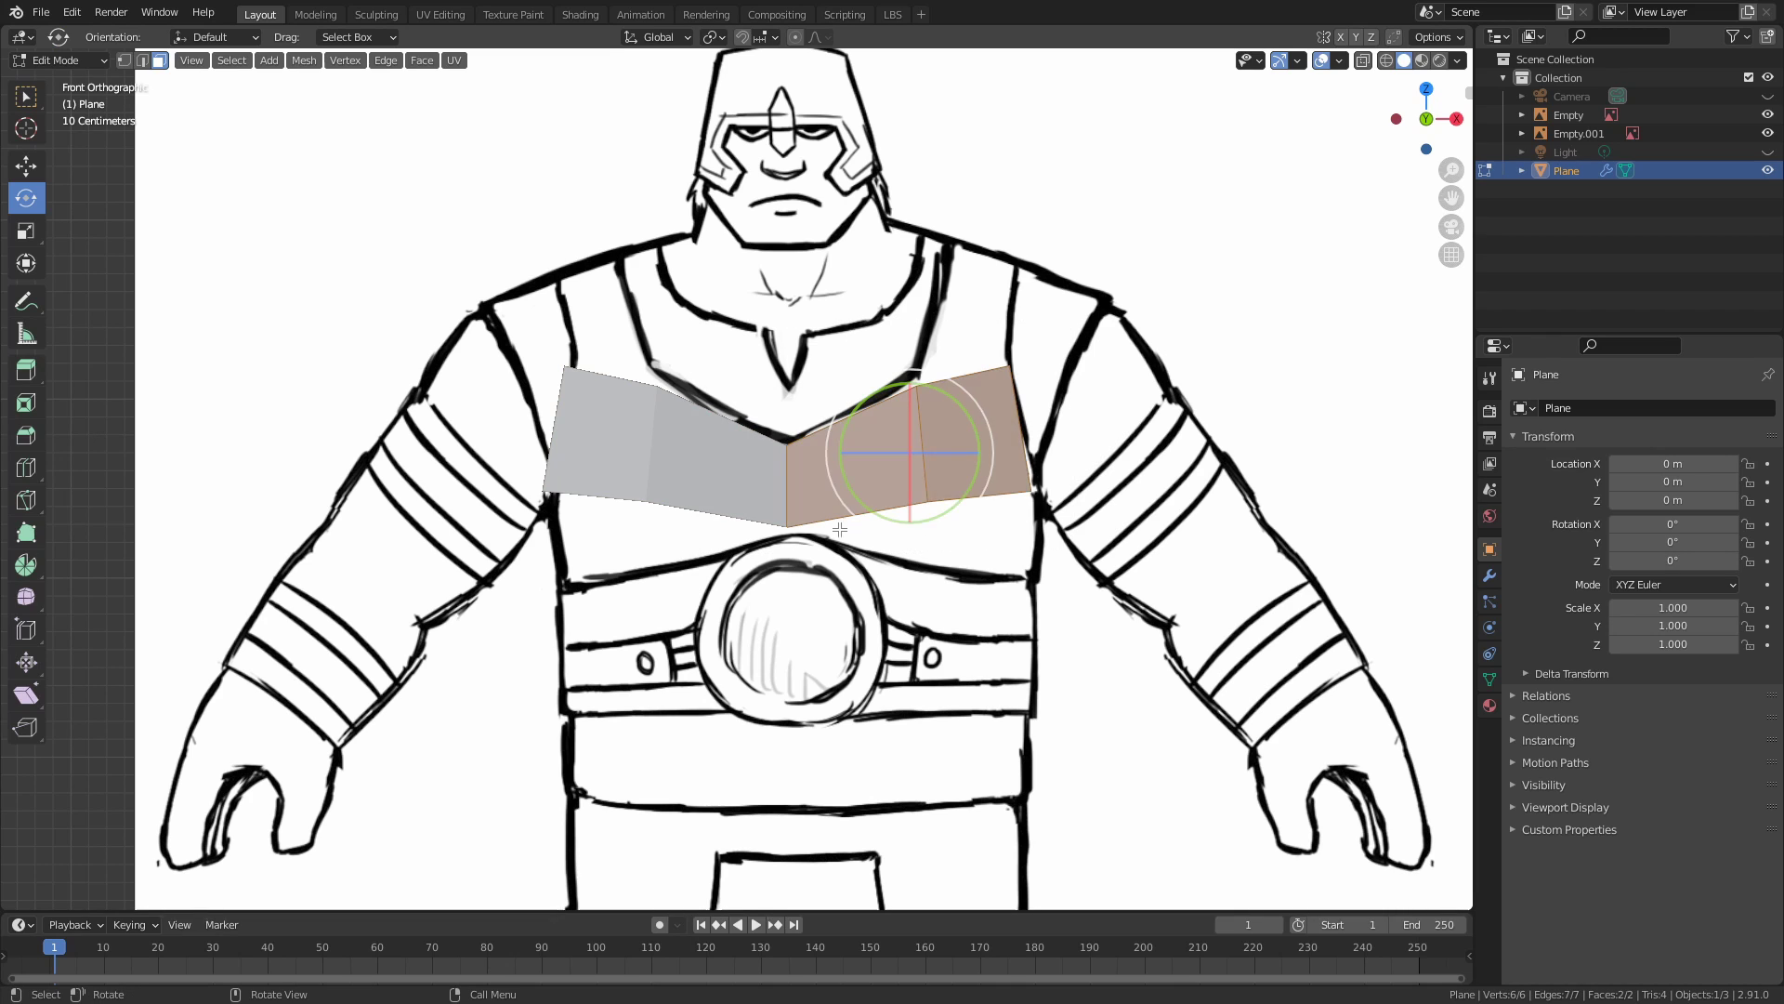
key(Tab)
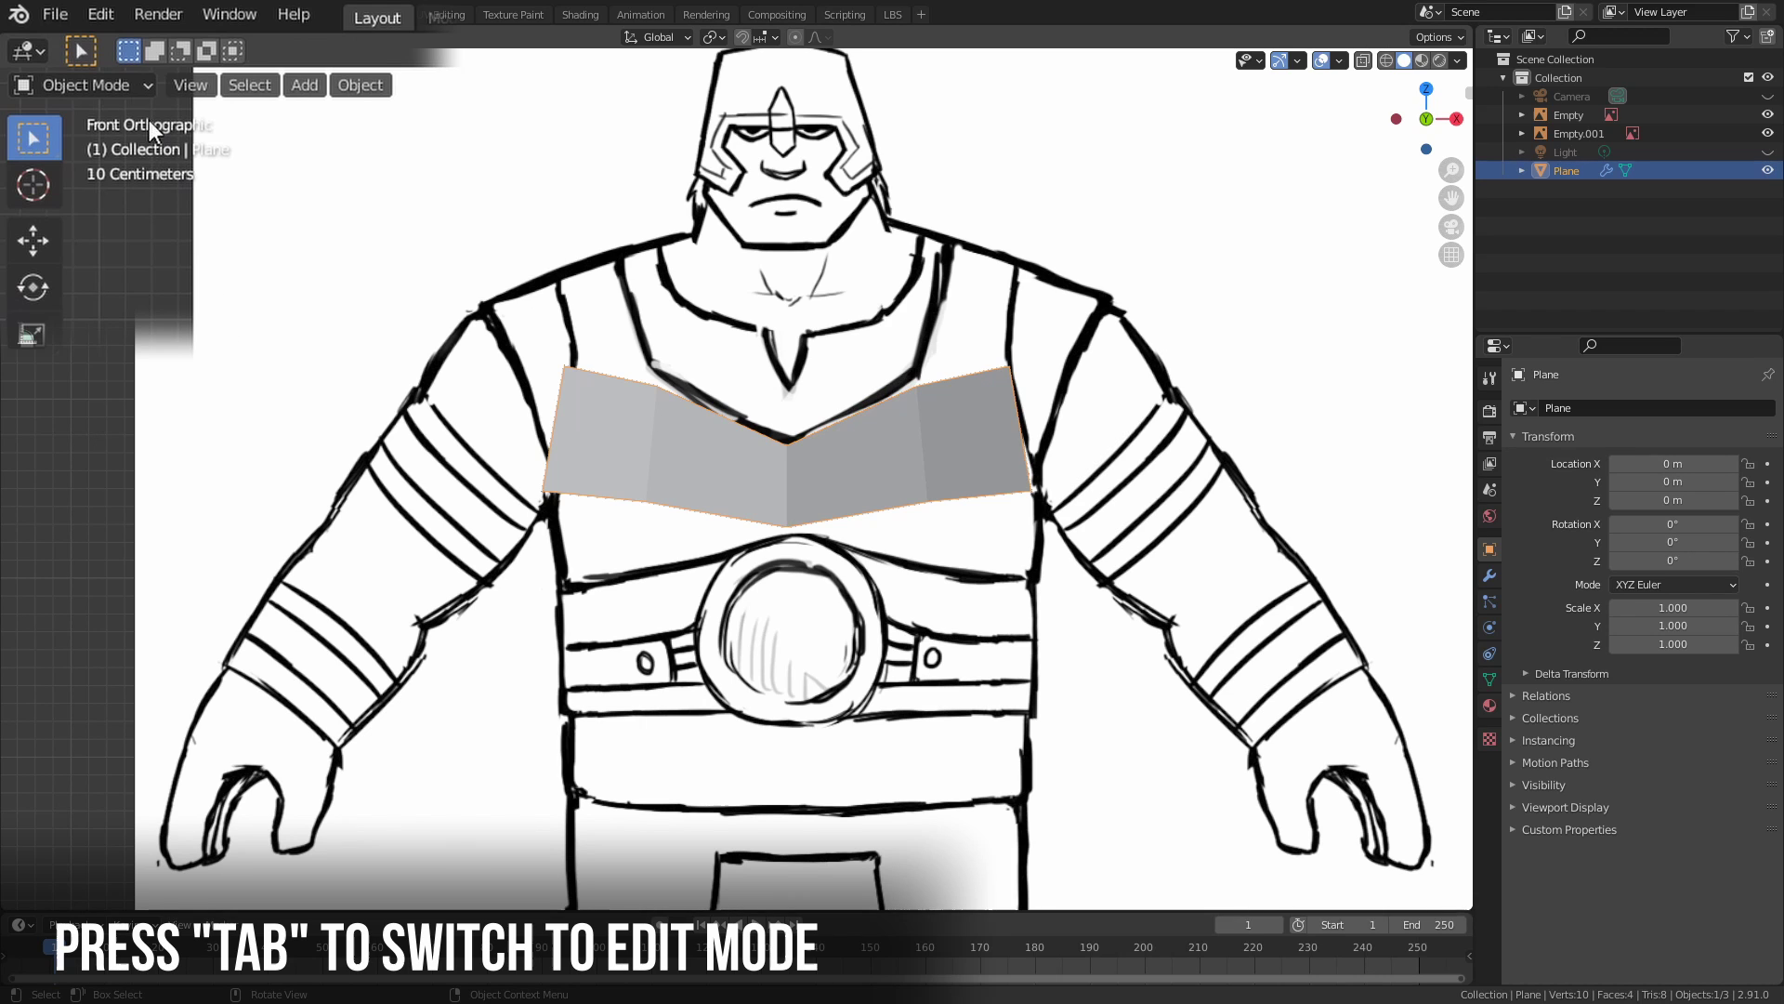
click(128, 83)
key(Tab)
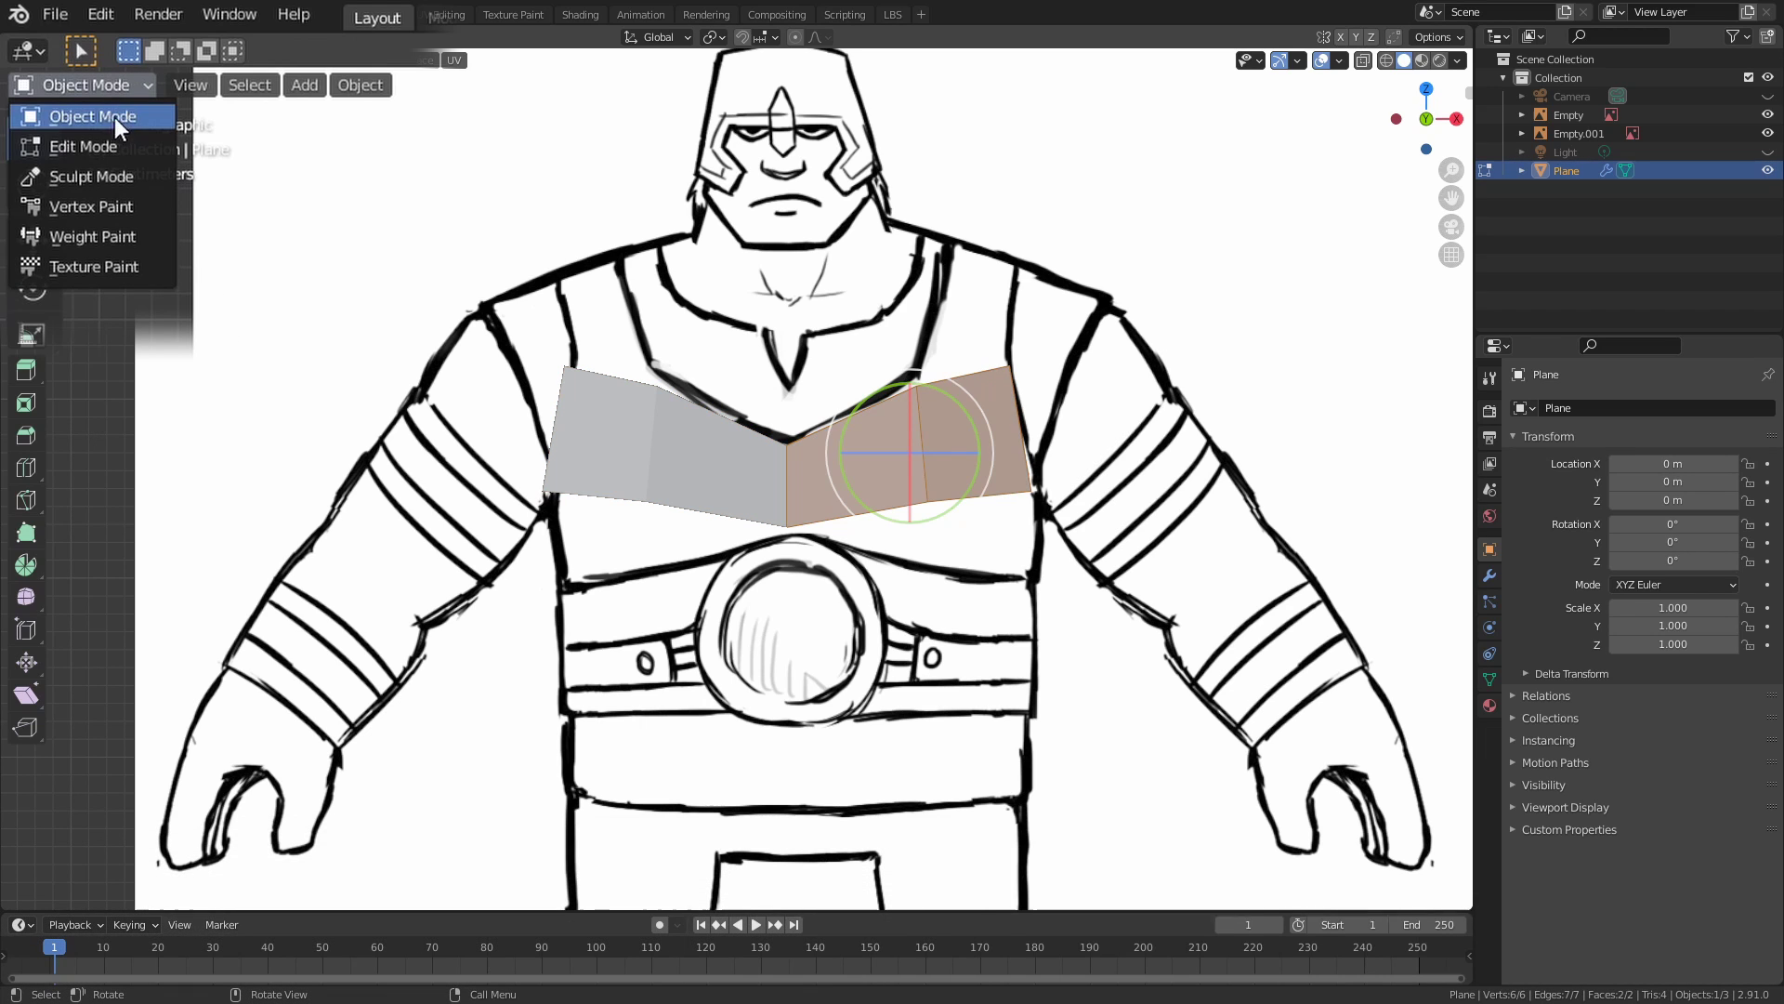
click(113, 144)
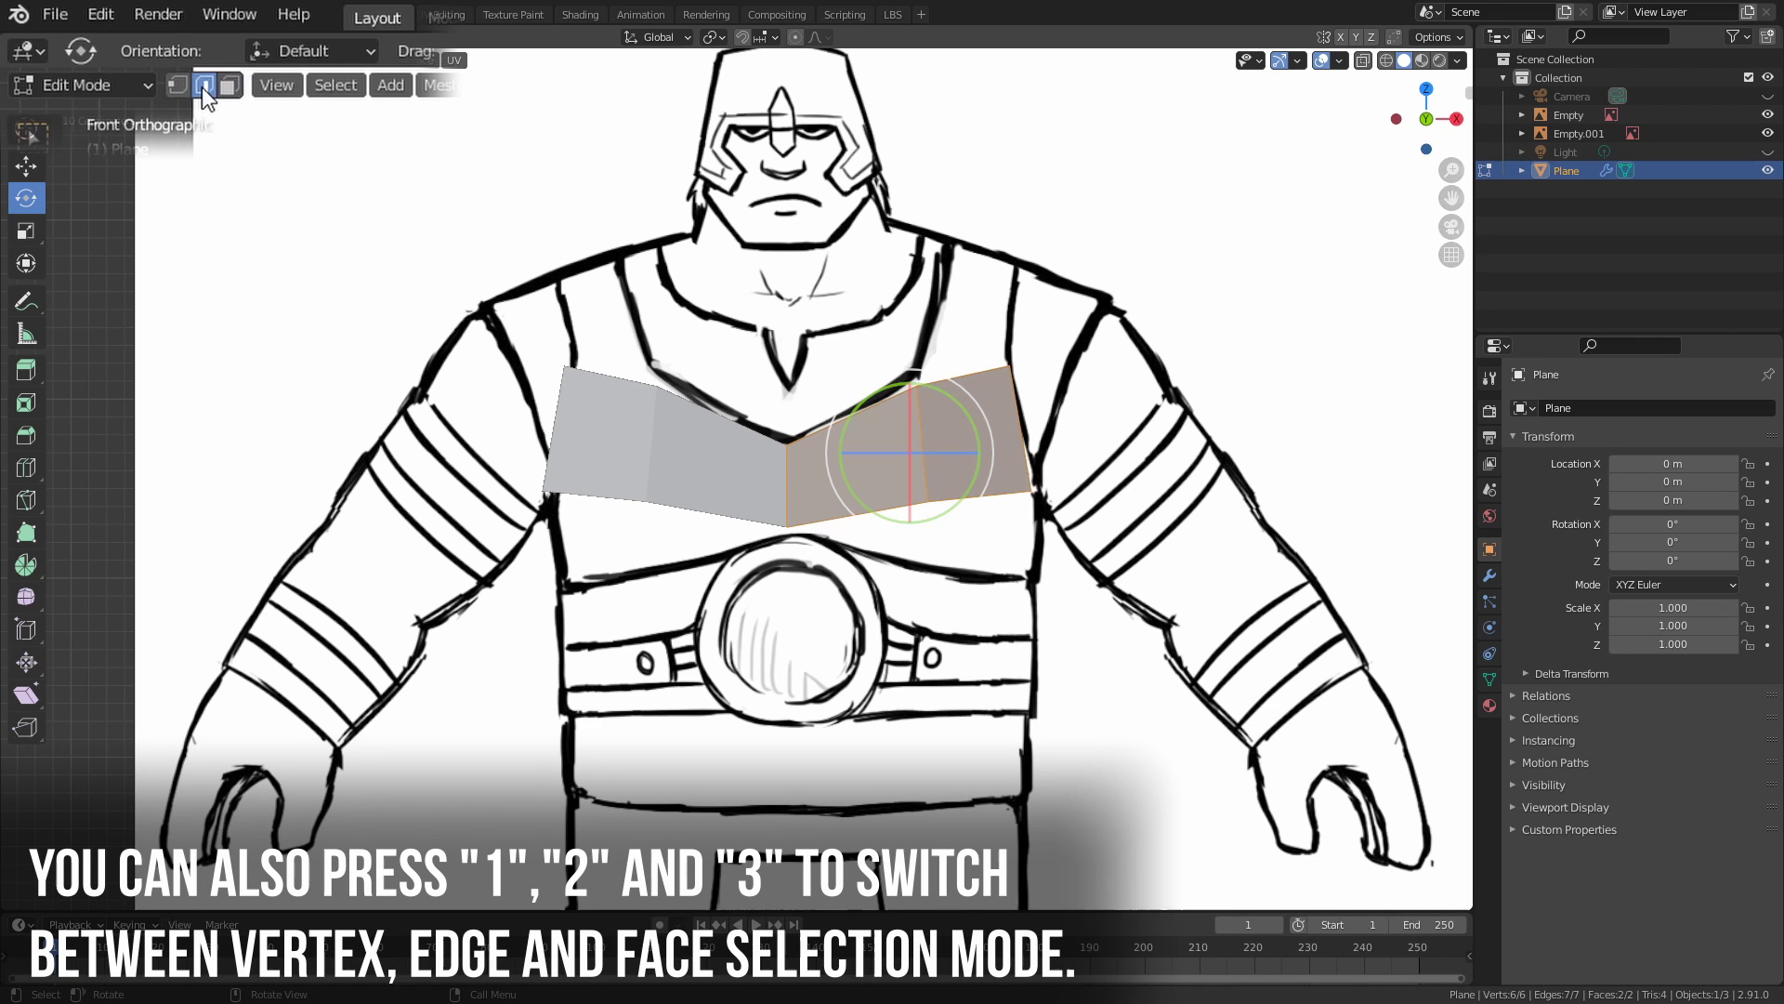
click(228, 85)
click(205, 85)
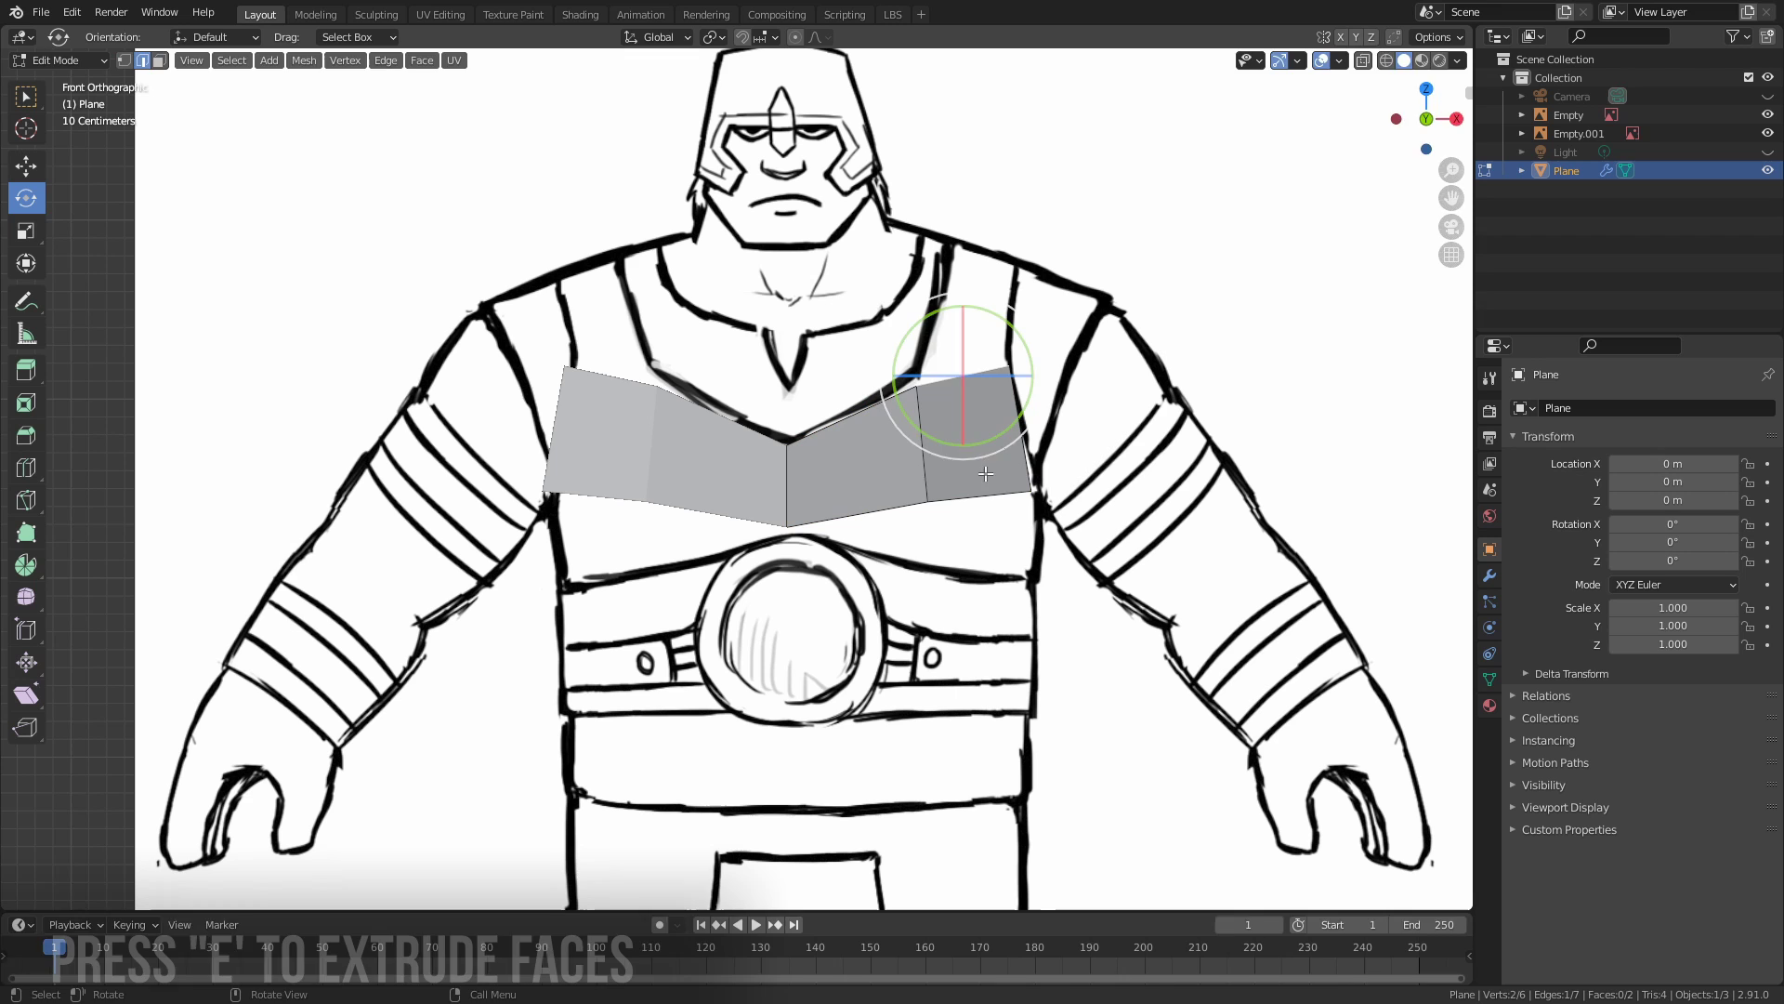
Extrude the top edge of the outer chest face up to the shoulder, rotating and scaling it to fit the front reference.
key(e)
click(971, 311)
key(r)
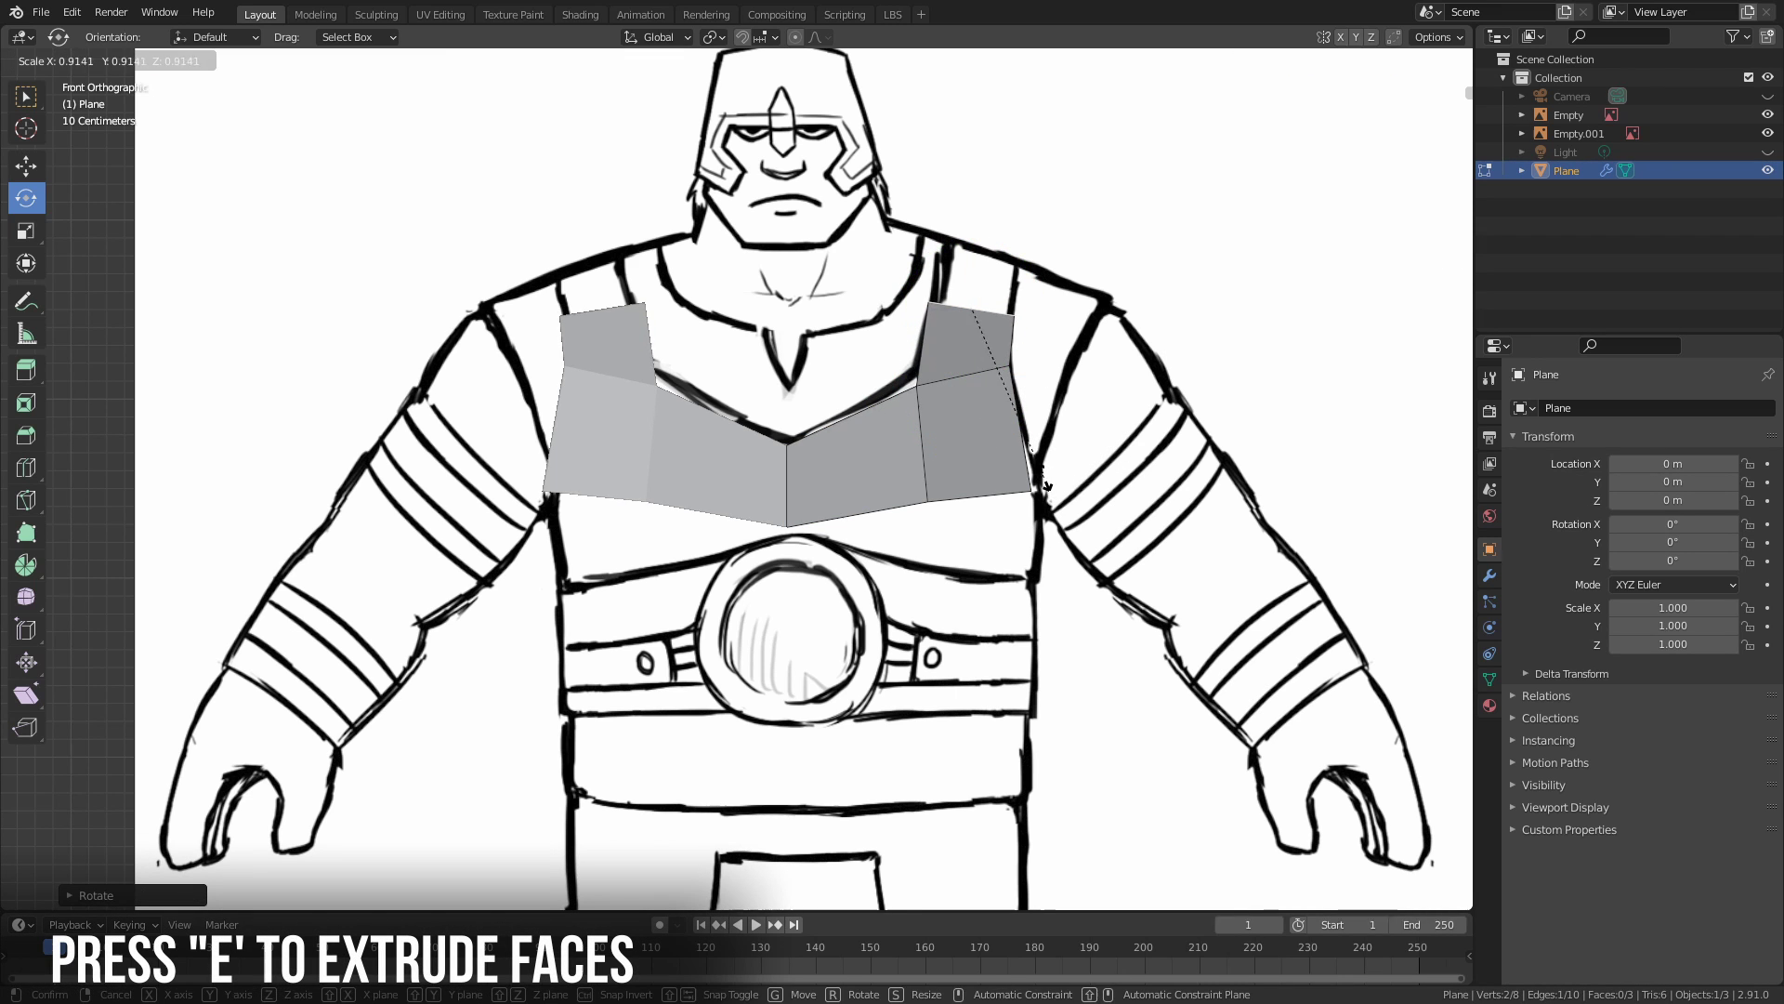
click(1041, 476)
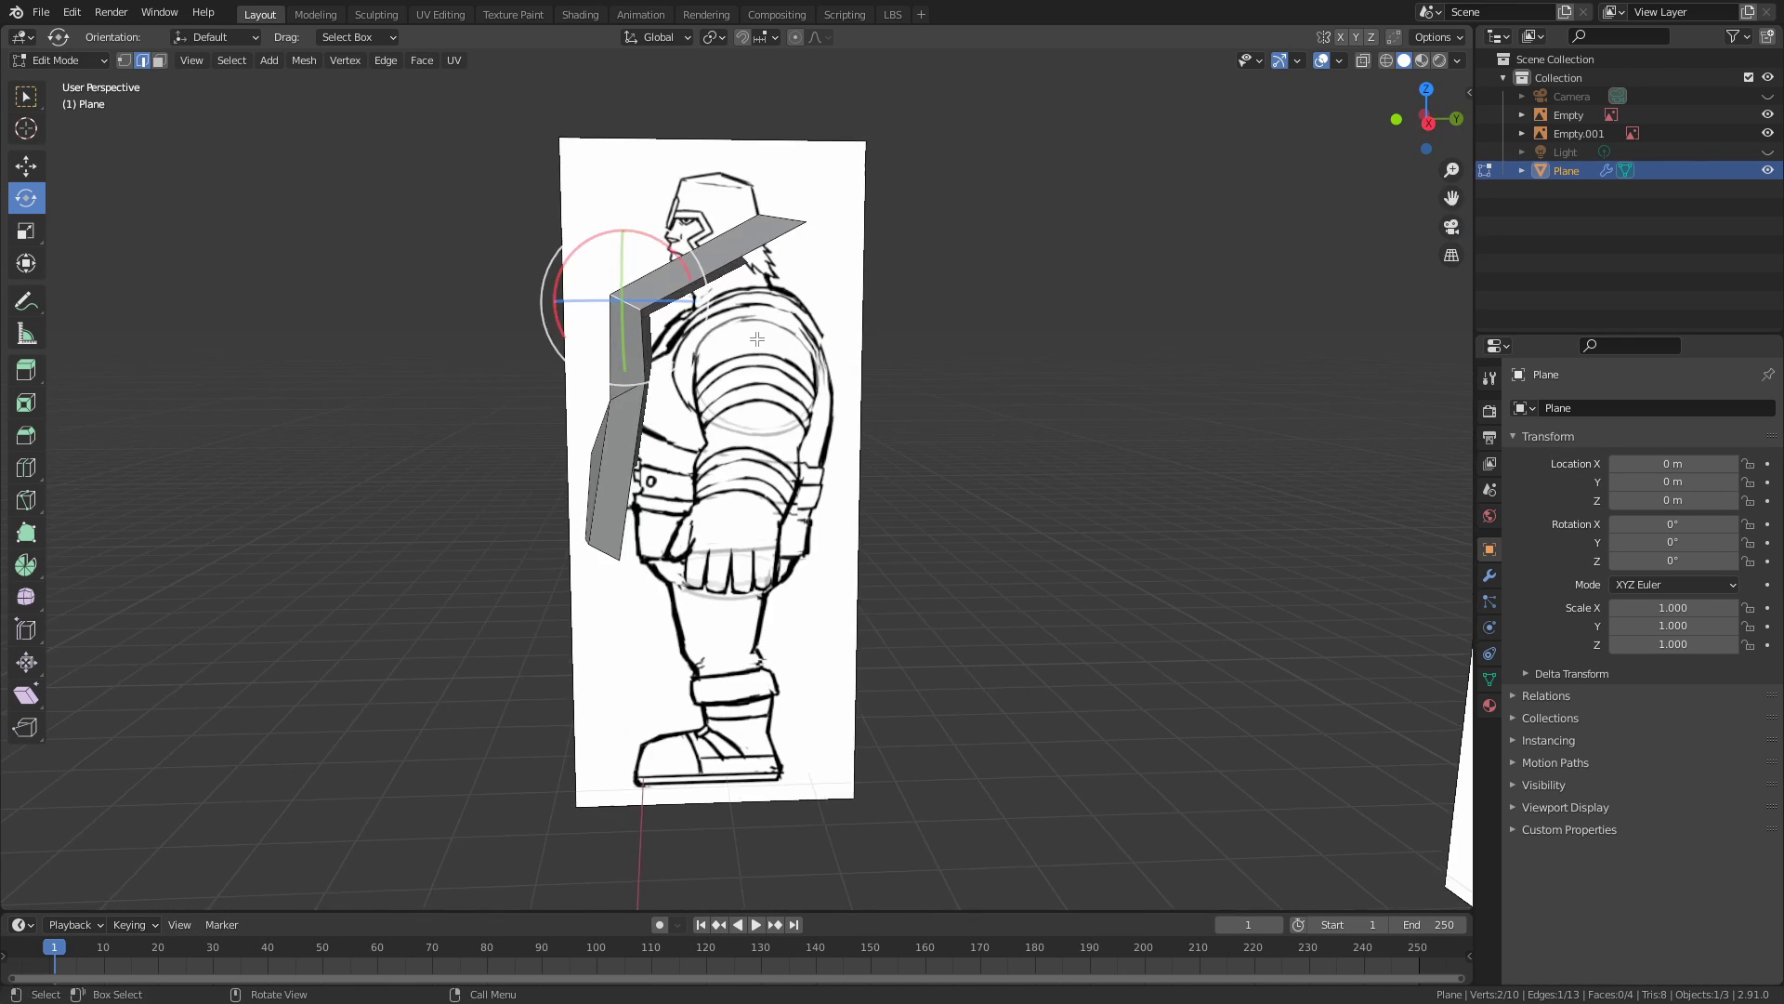
Move the shoulder strap's front bend and rear end edges back so the strap slopes over the shoulder.
key(g)
click(816, 340)
click(782, 220)
key(g)
click(818, 225)
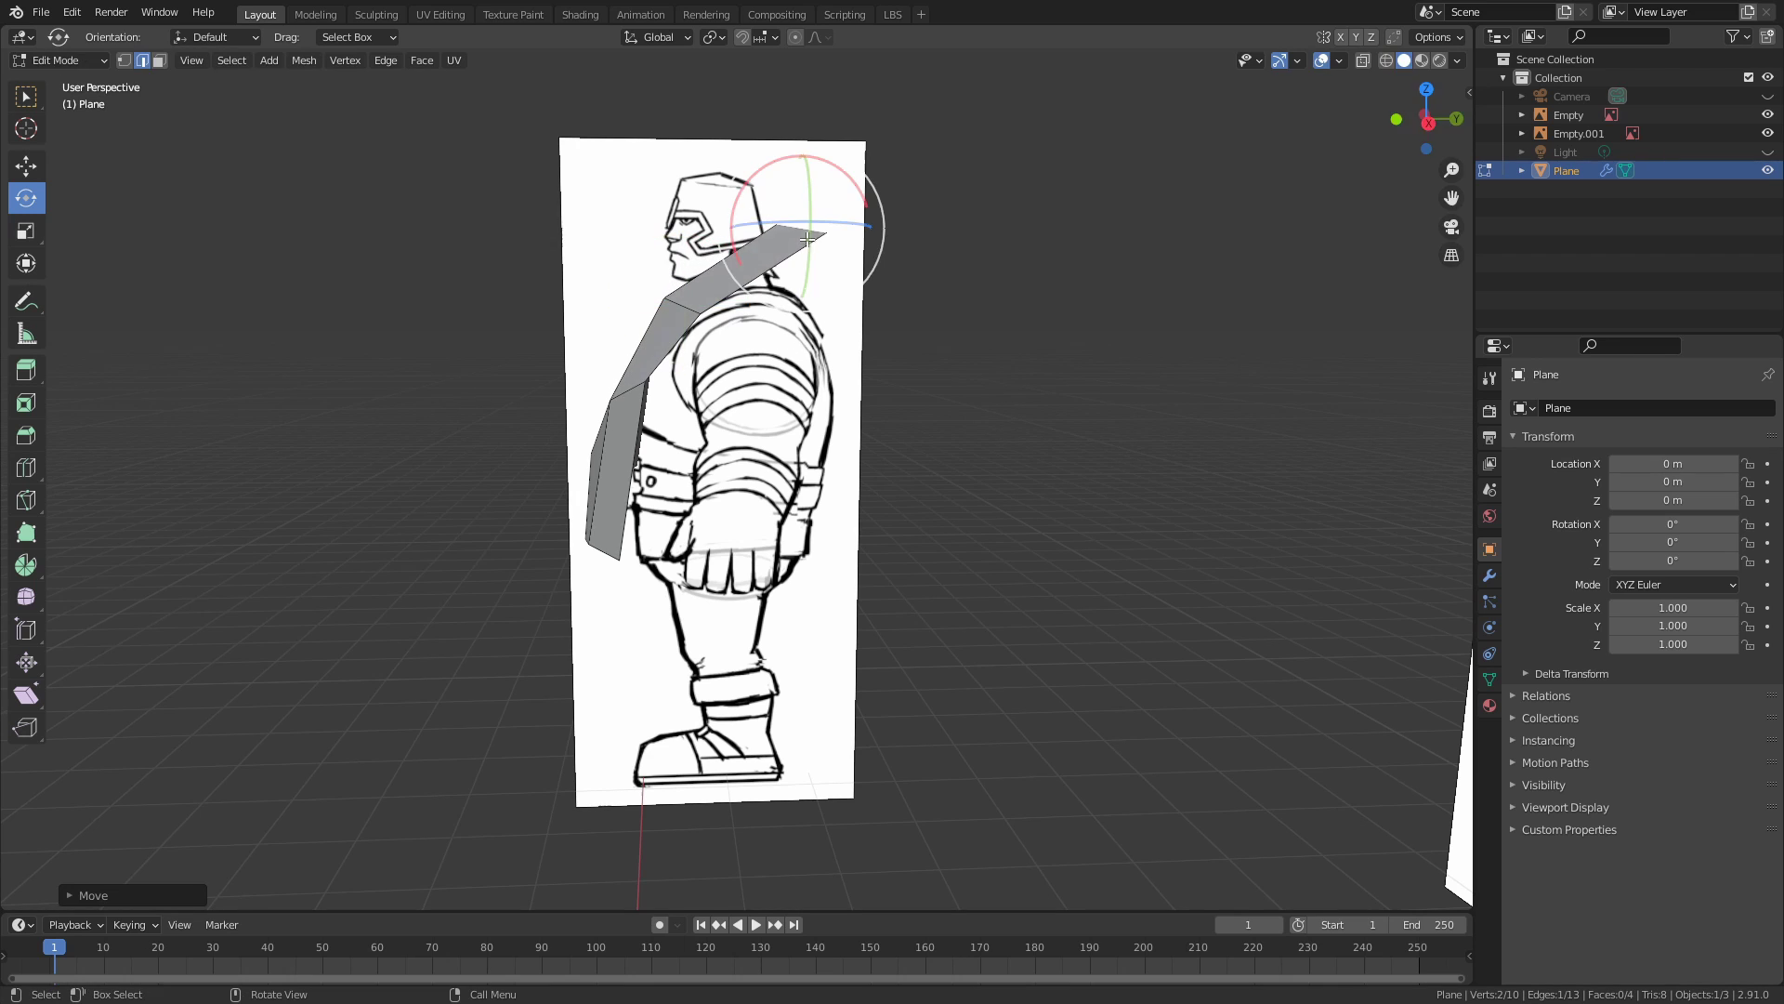
In the right view, reposition the shoulder strap's upper parts along the shoulder outline of the side reference.
click(1427, 123)
key(g)
click(737, 288)
key(3)
click(760, 268)
key(g)
click(776, 271)
middle_drag(914, 318, 908, 470)
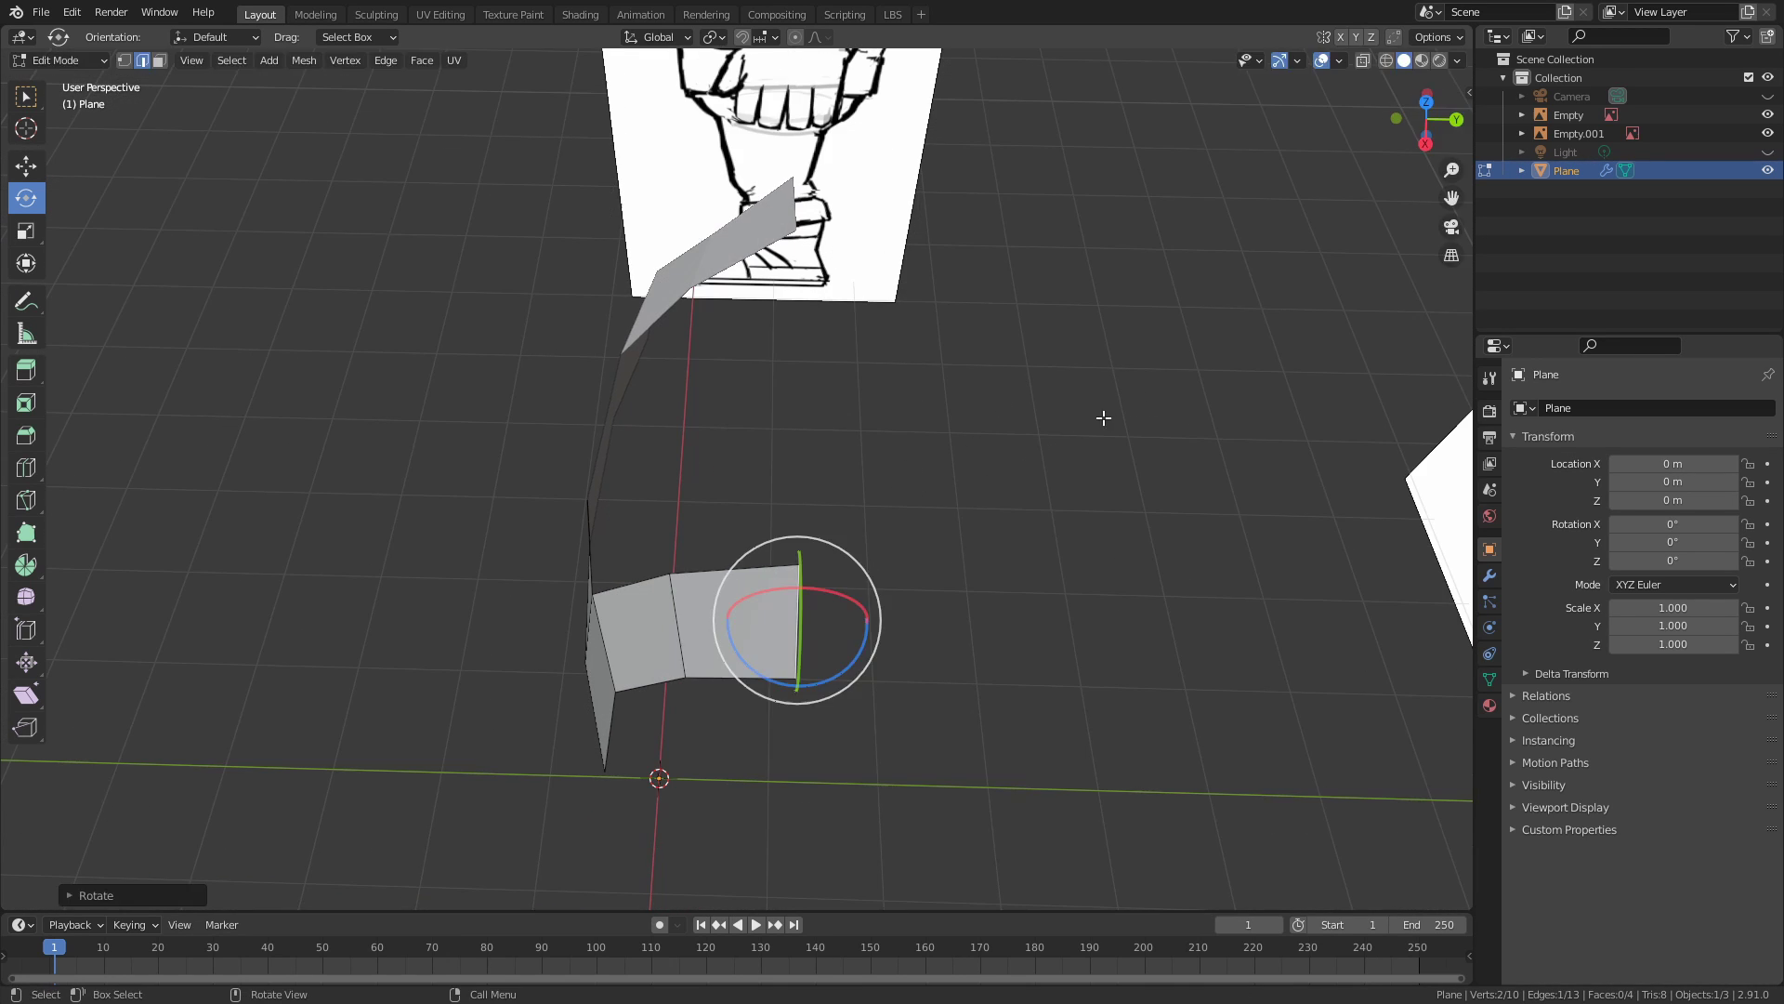
In the right view, extrude the strap's end edge three times over the shoulder and down the back outline.
key(KP_3)
key(e)
click(1049, 331)
key(e)
click(1130, 385)
key(e)
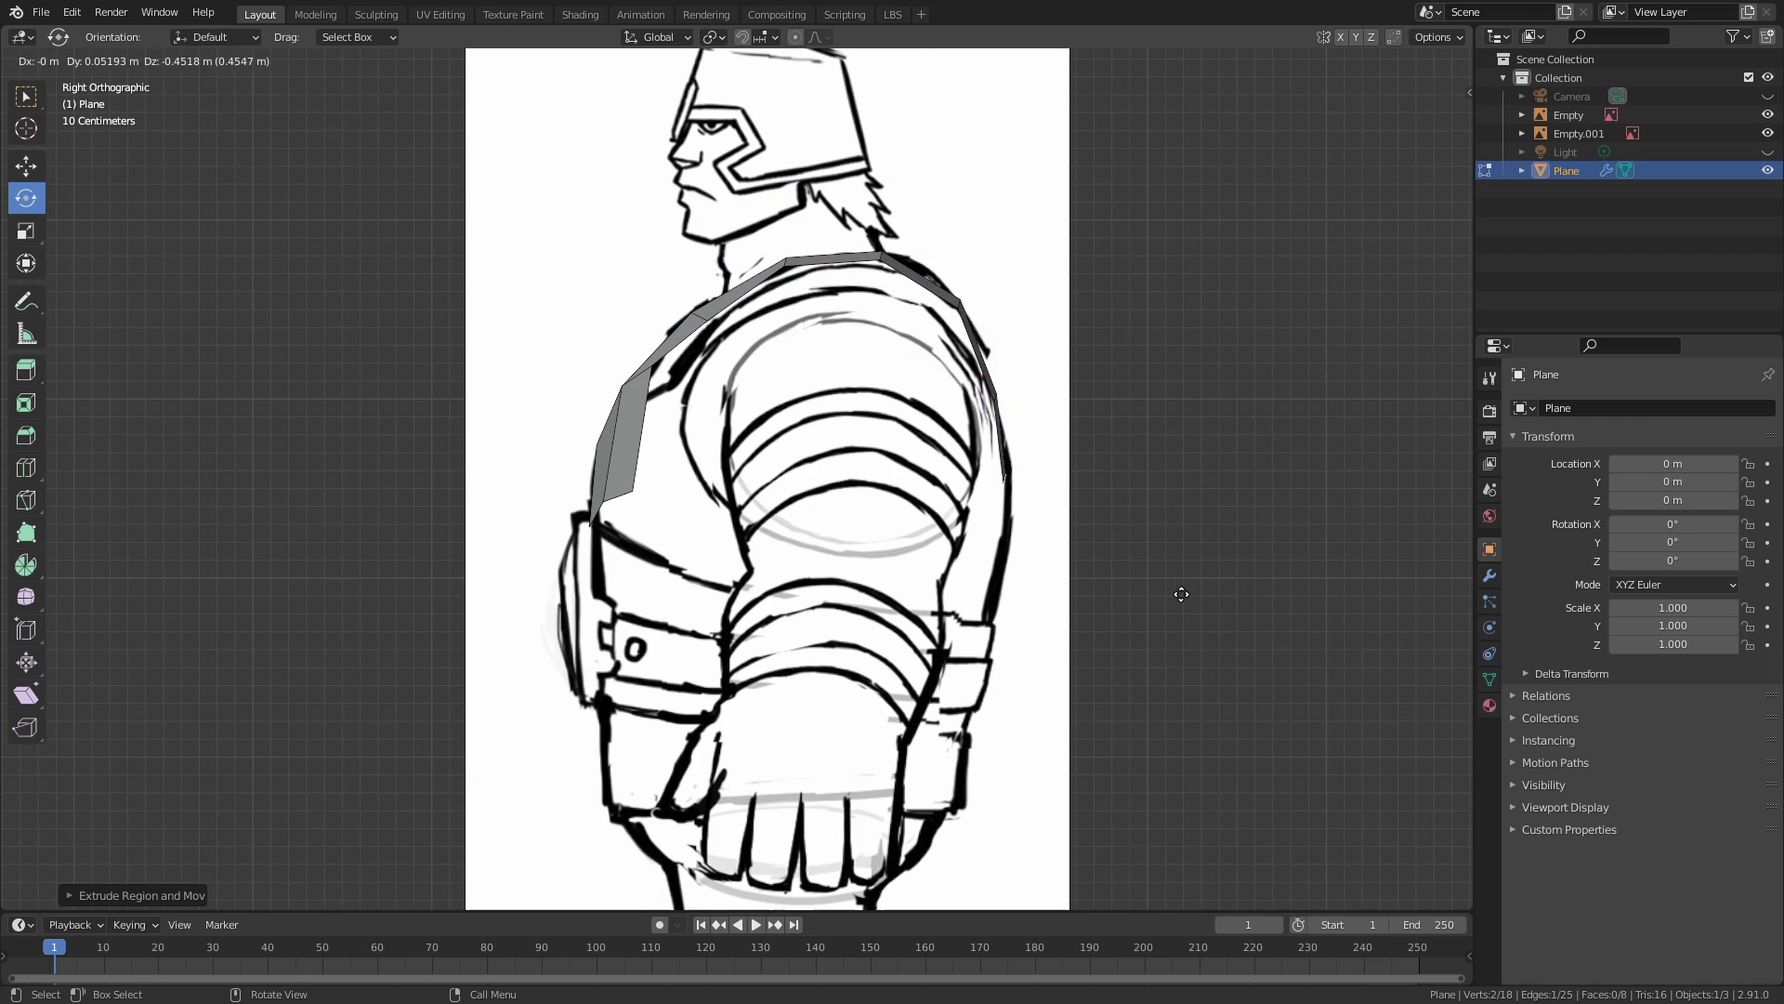
click(1181, 591)
In the front view, move the shoulder strap's outer edges to match the armhole of the reference drawing.
middle_drag(1181, 591, 1097, 520)
key(KP_1)
key(g)
click(1325, 195)
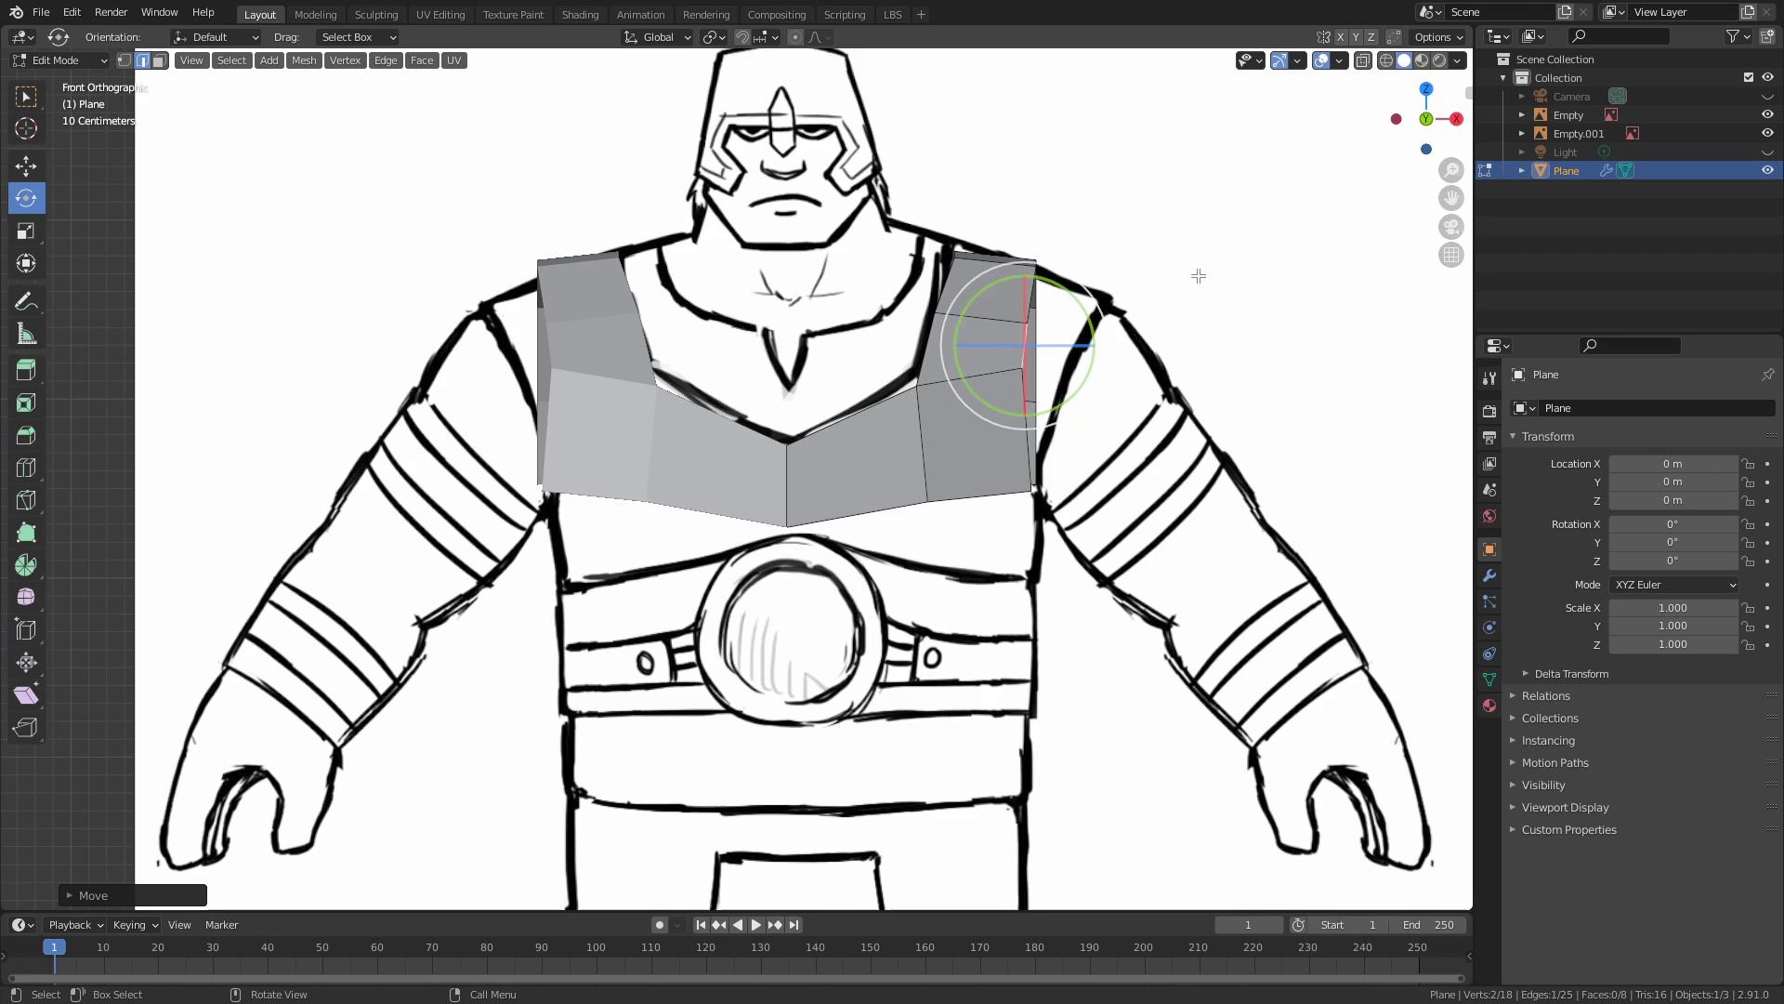
click(1025, 323)
key(g)
click(1032, 313)
Adjust the strap's upper inner and outer parts along the shoulder line, undoing and restarting the outer move.
drag(914, 223, 1009, 301)
key(g)
click(999, 288)
drag(1006, 232, 1168, 249)
key(g)
click(1117, 355)
key(ctrl+z)
key(g)
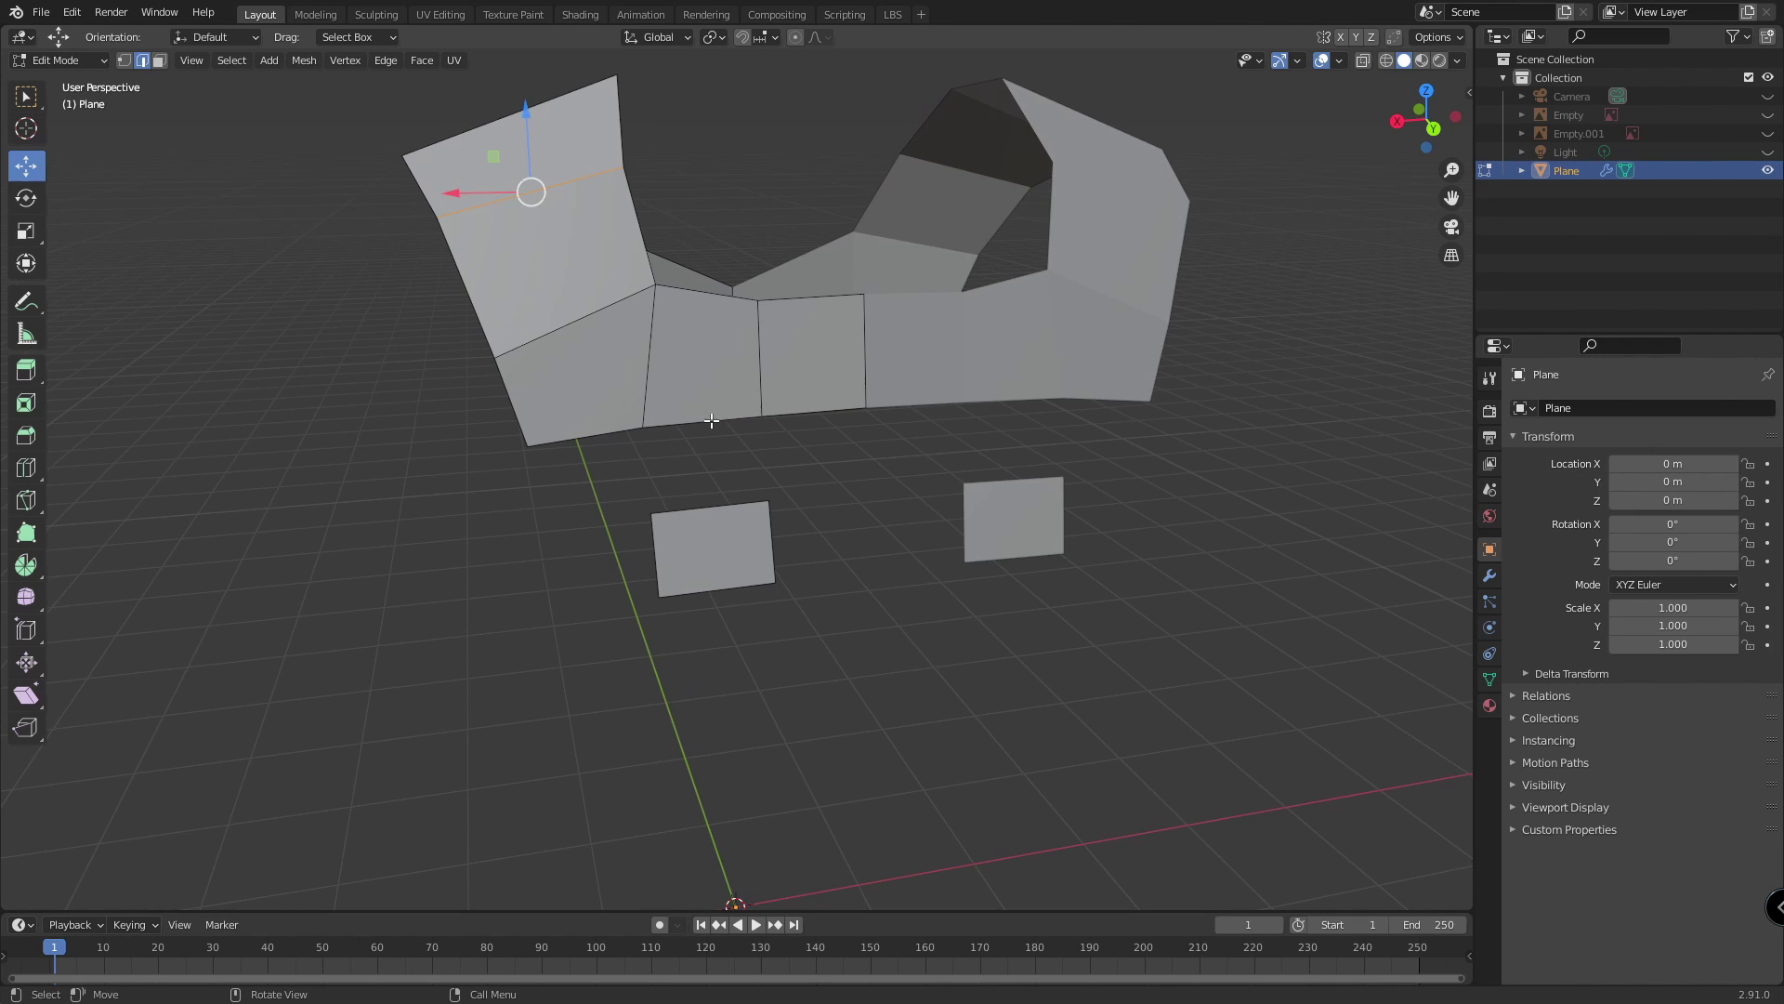
Fill the gap between the back strip and the loose face below, and merge their facing corner vertices.
key(f)
middle_drag(847, 669, 849, 650)
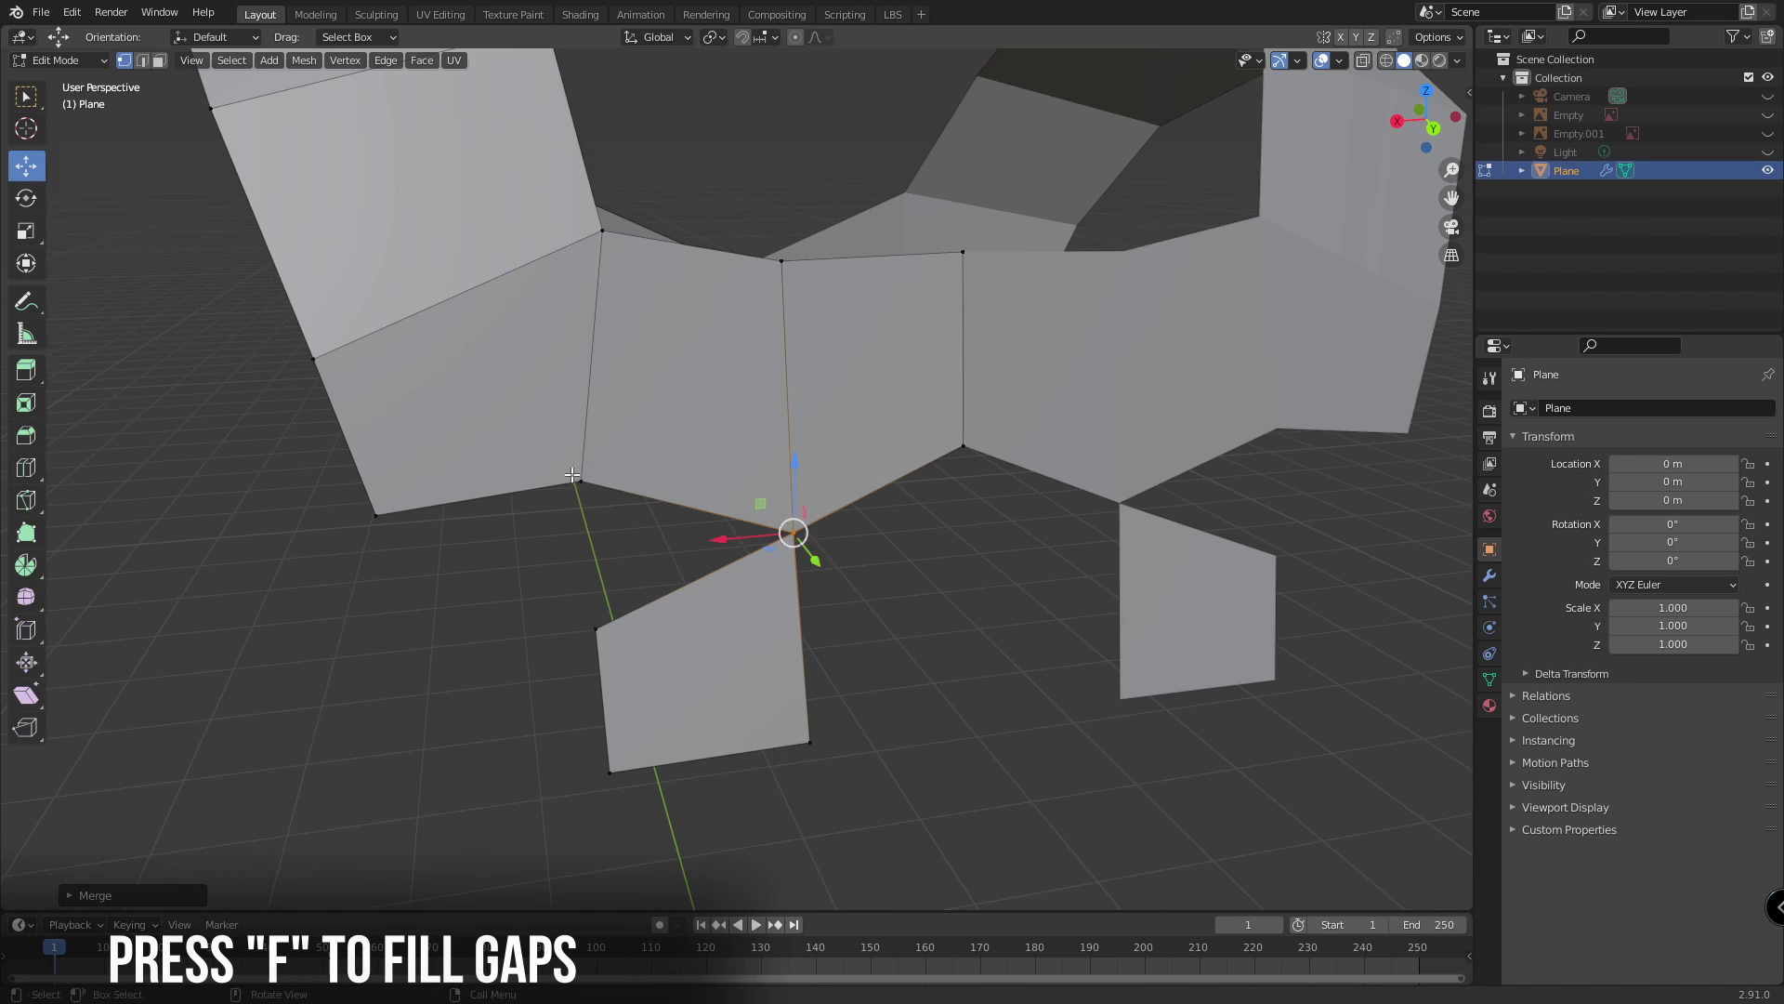
click(584, 483)
shift+click(595, 629)
key(m)
click(669, 669)
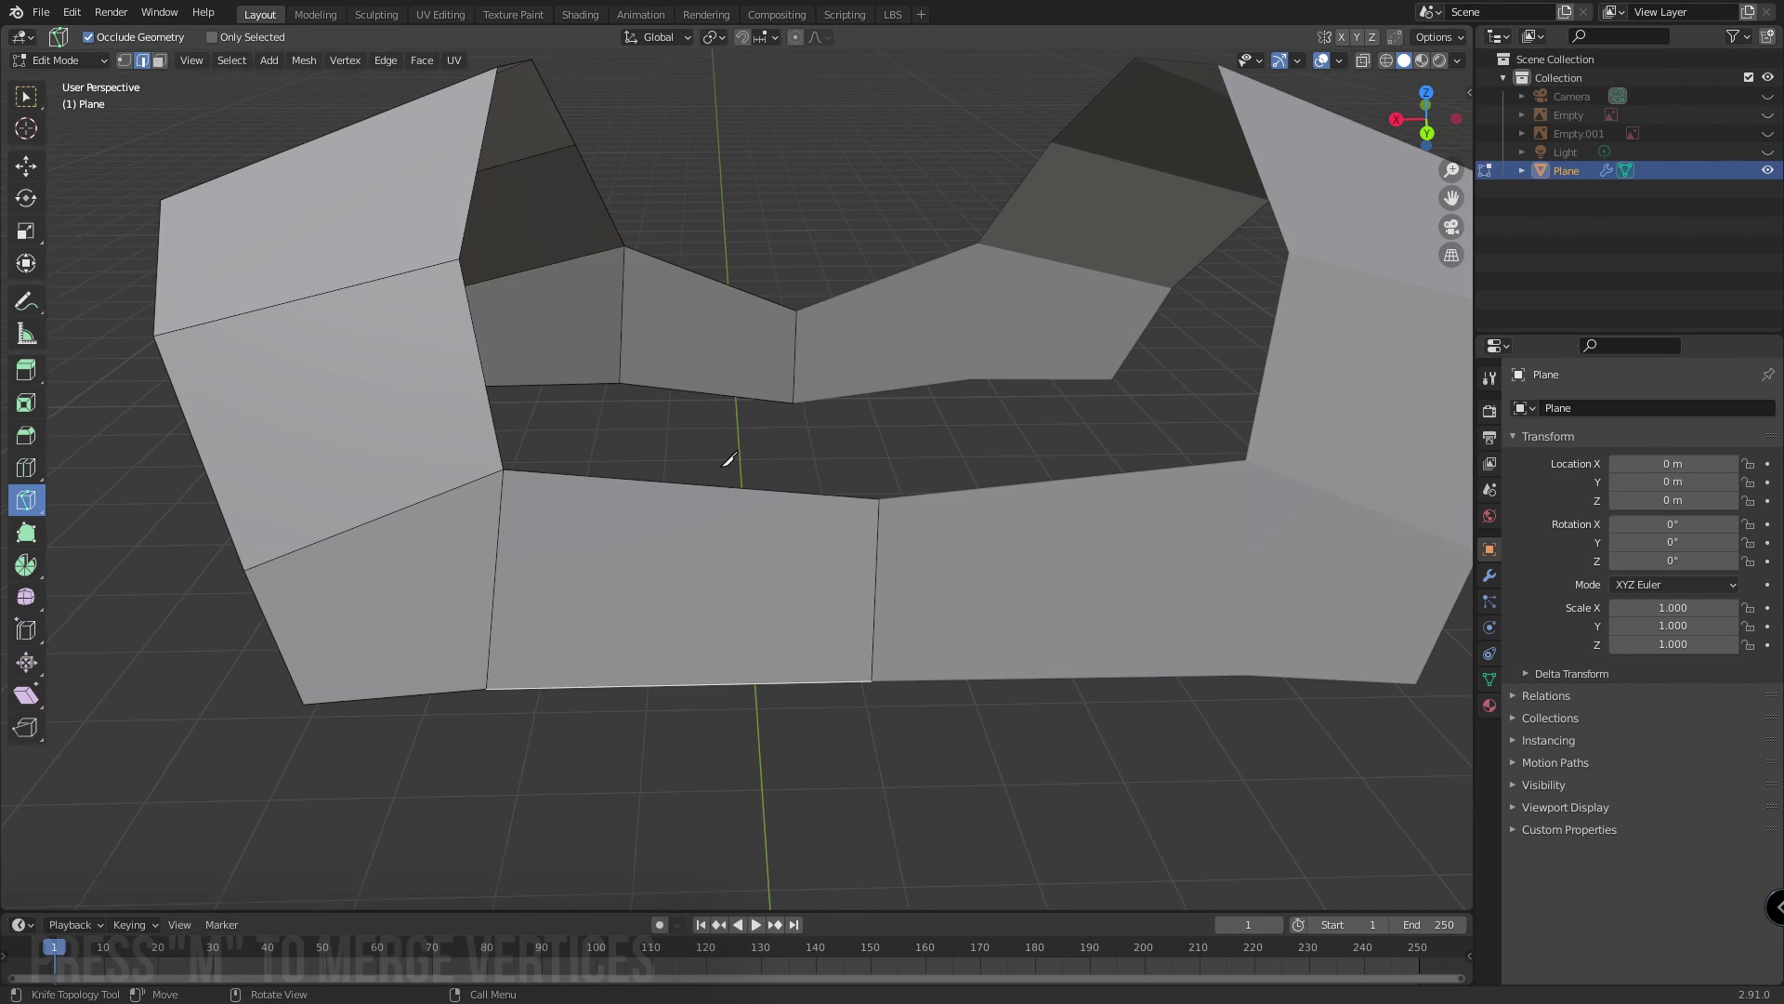
Cut the back face beside the center line from its upper to its lower edge with the Knife tool.
click(702, 484)
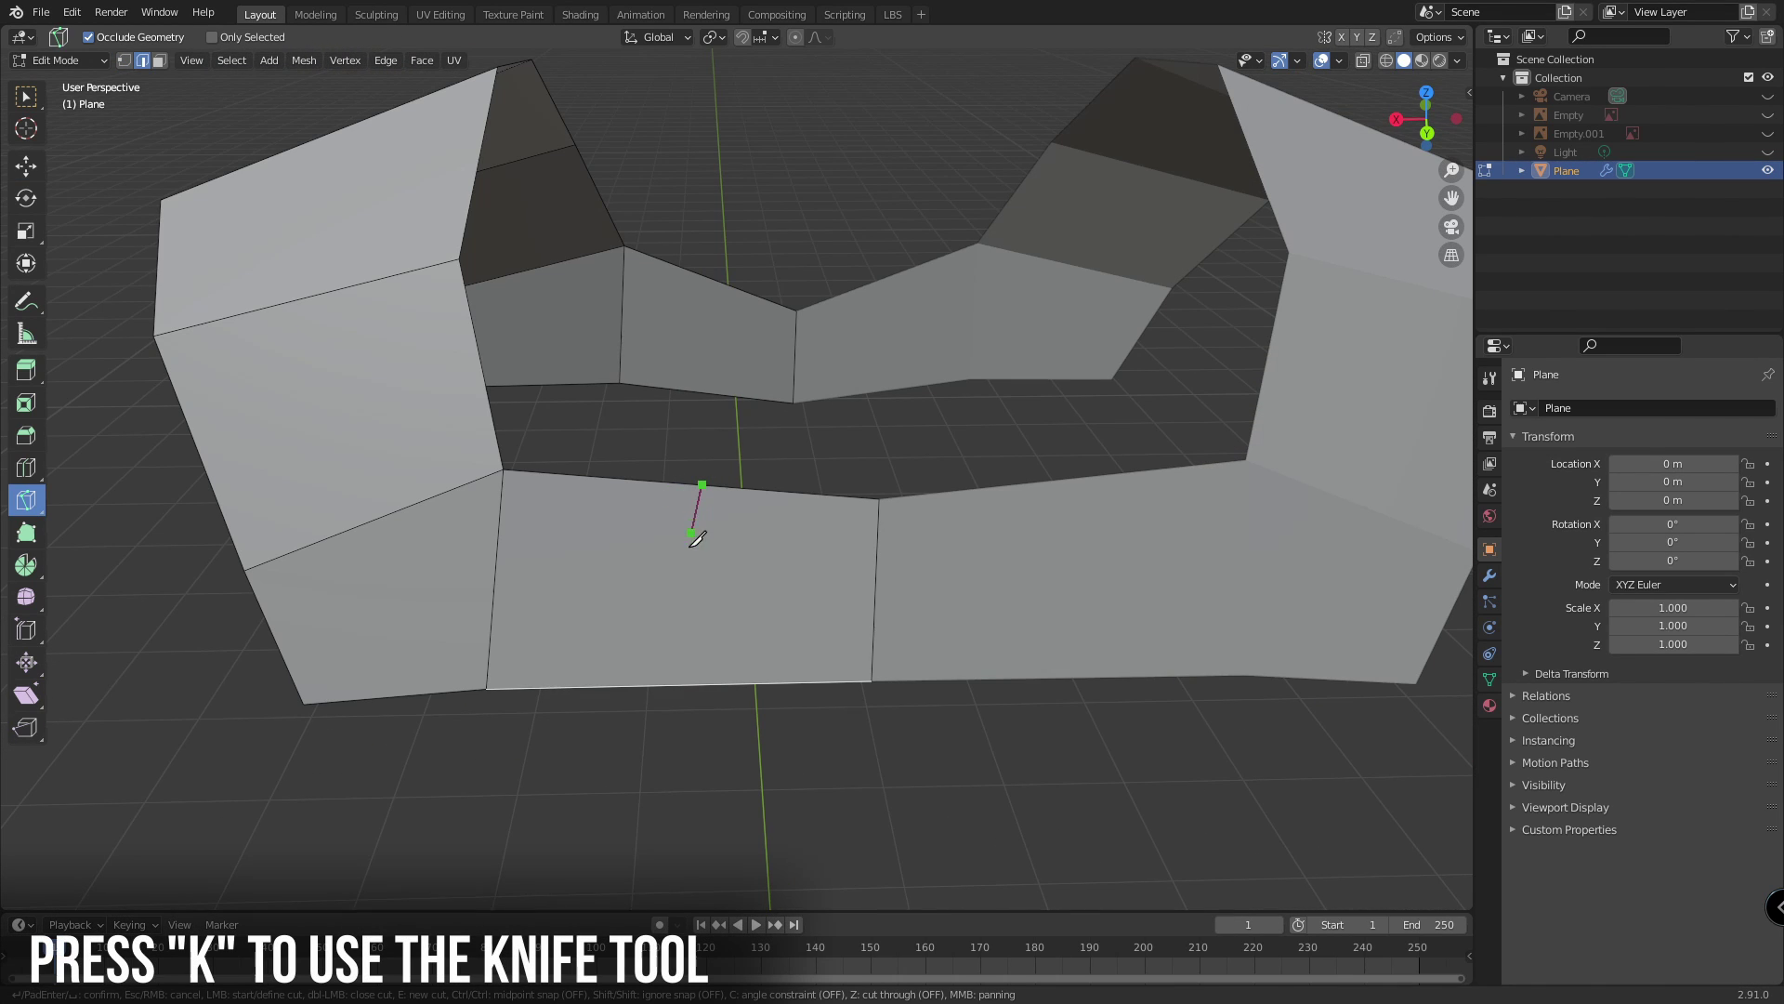
click(681, 685)
key(Return)
middle_drag(683, 686, 717, 629)
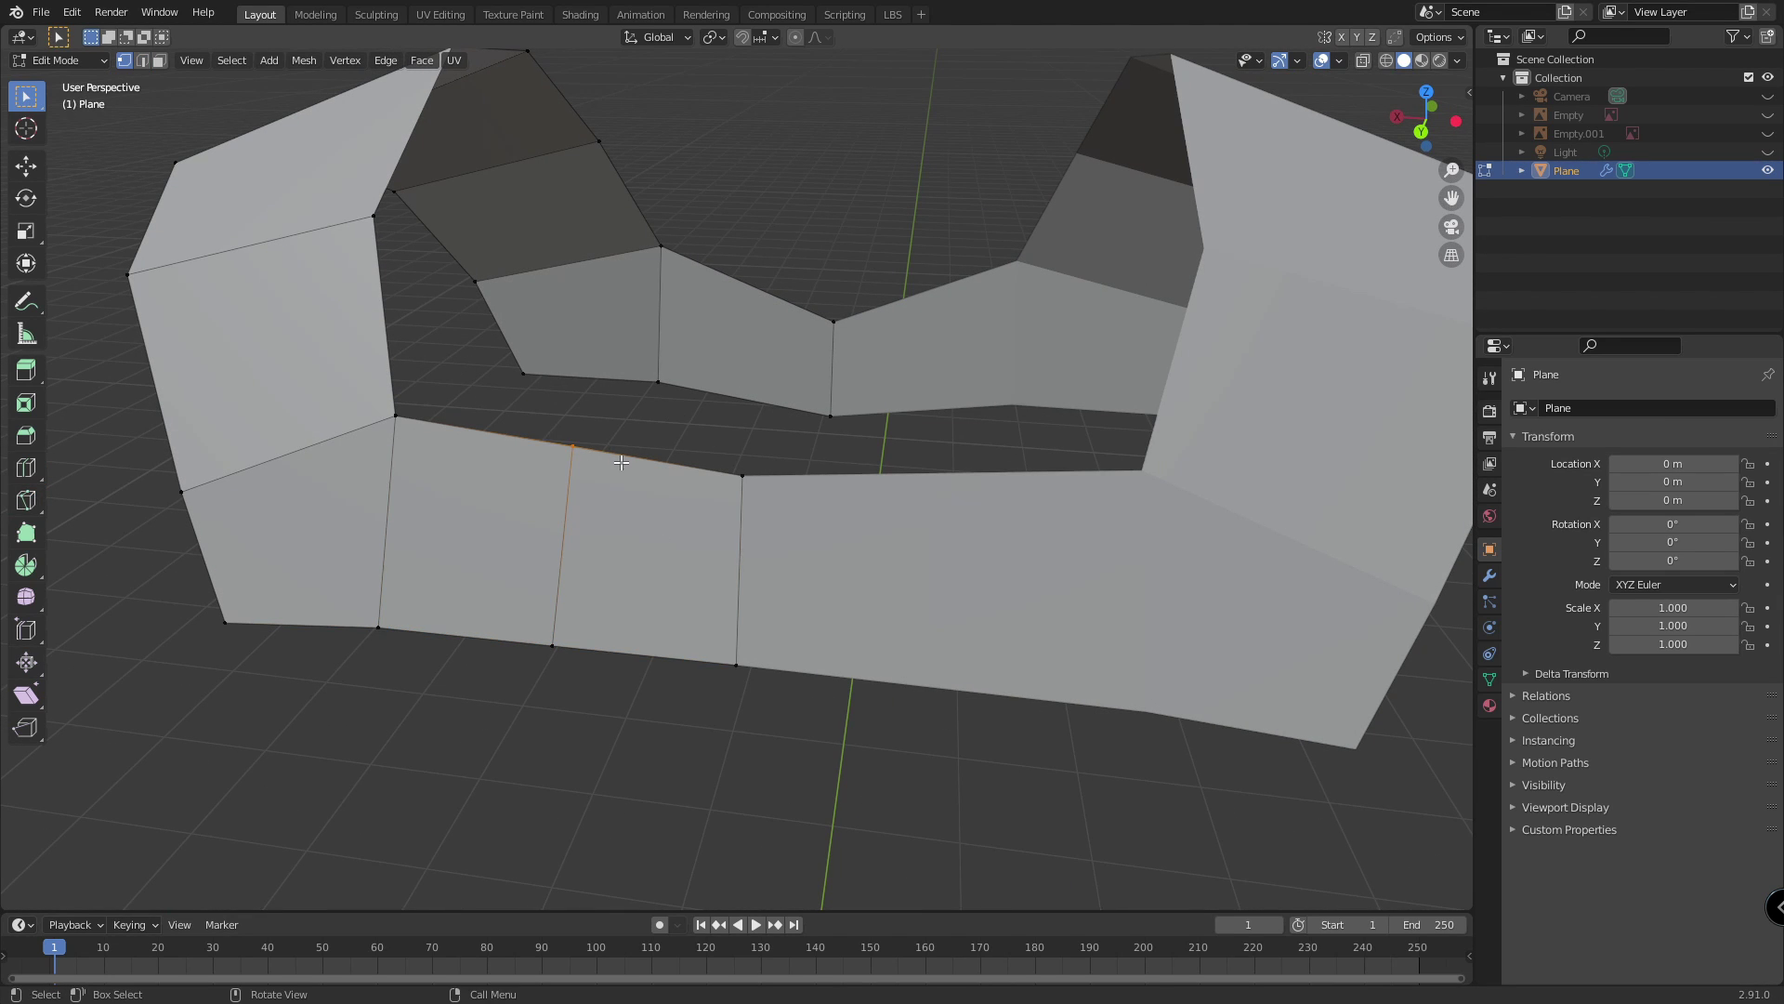
Move the upper vertex of the new cut beside the back's center line slightly downward.
key(g)
click(616, 490)
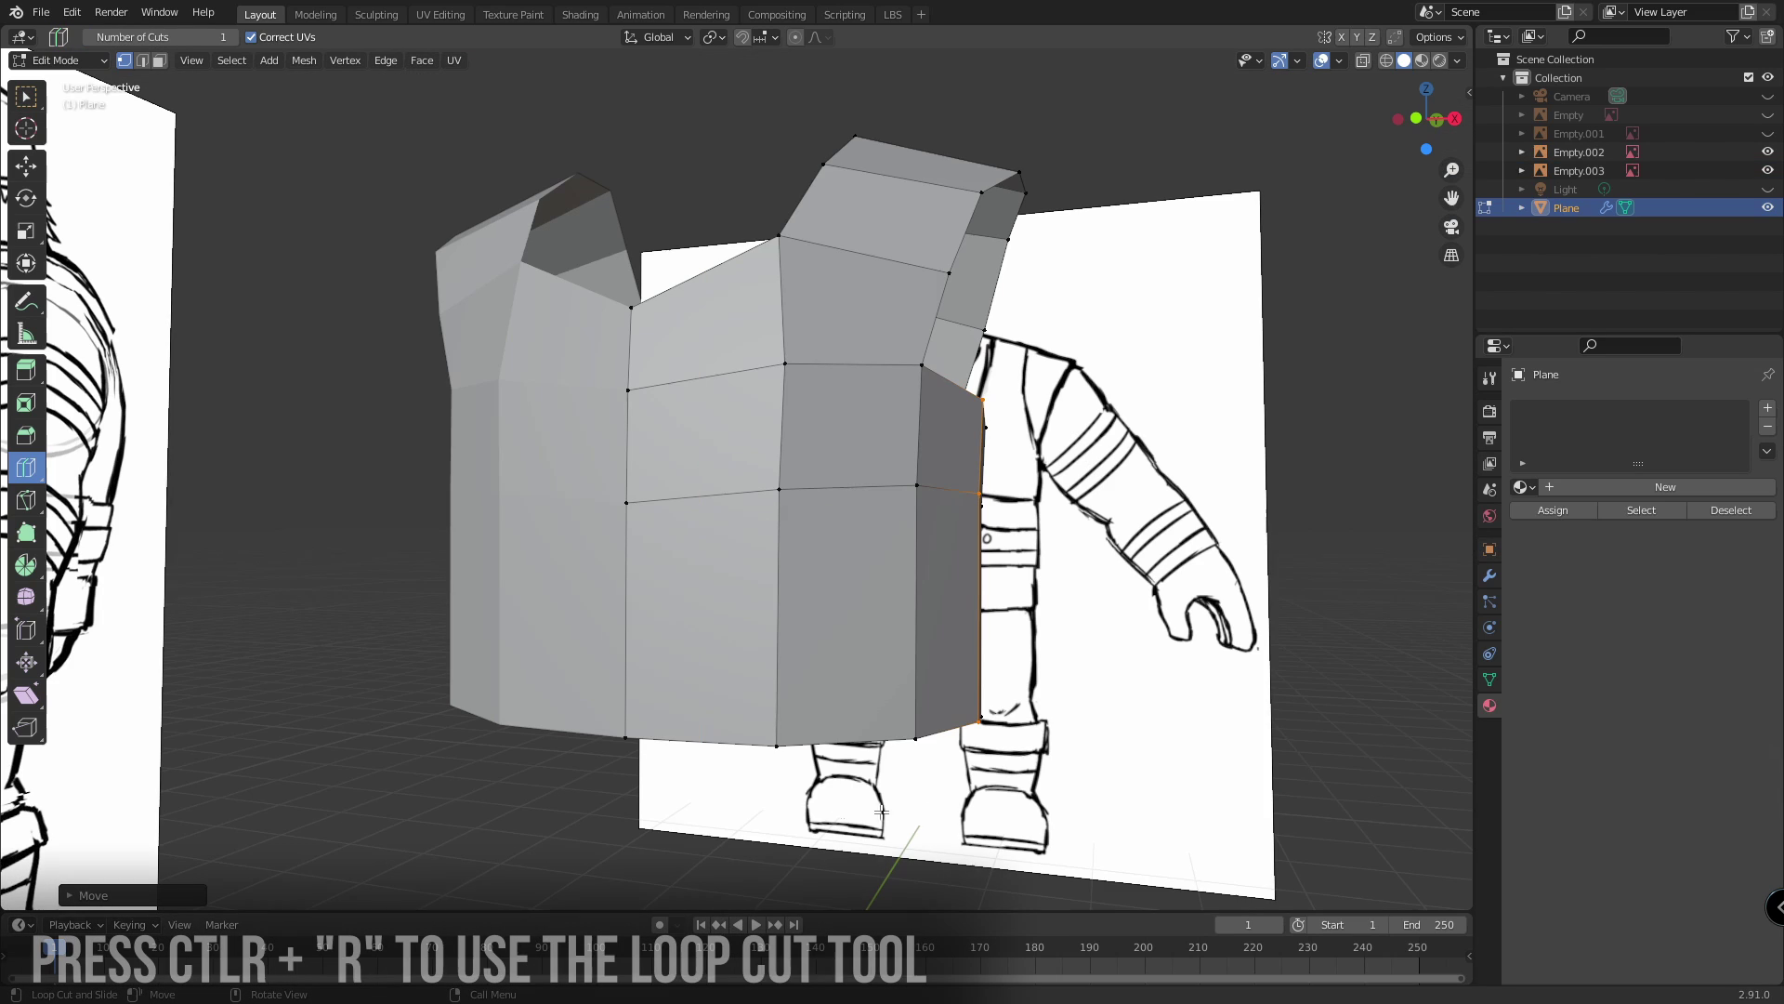
Add horizontal loop cuts around the lower torso and continue with a loop cut on the chest.
mouse_move(922, 652)
mouse_down()
mouse_move(912, 573)
mouse_move(897, 665)
mouse_up()
middle_drag(1001, 589, 974, 612)
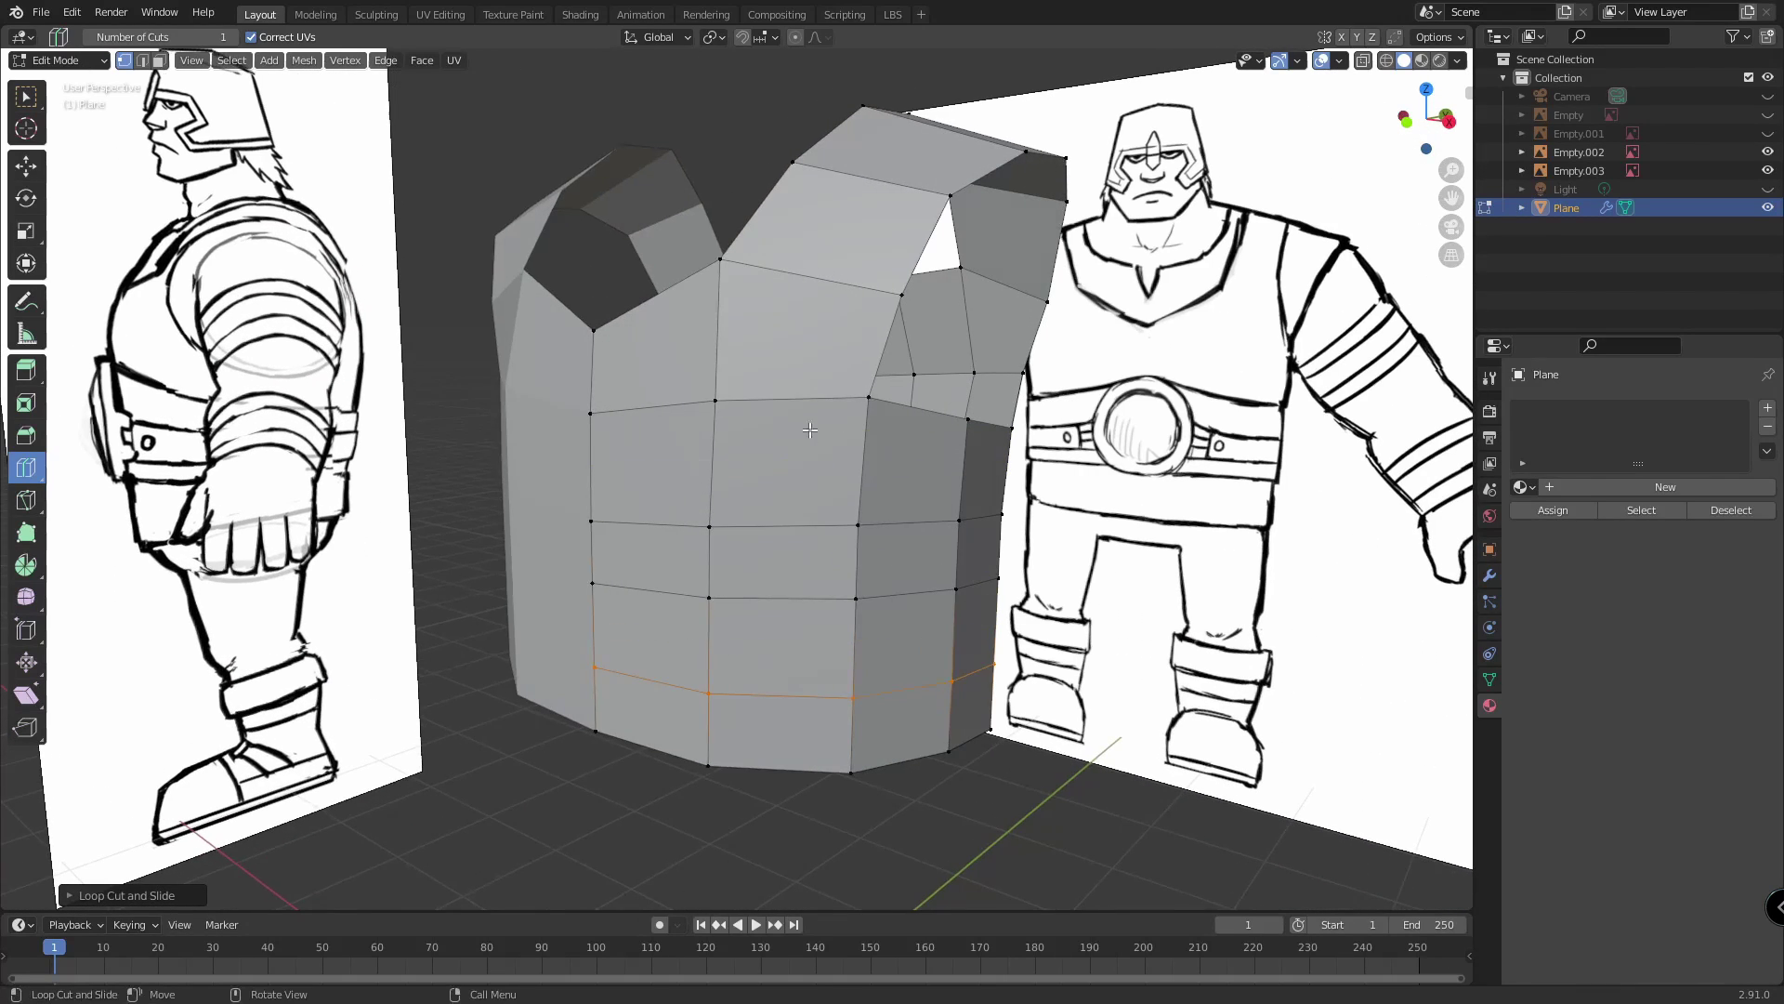
drag(804, 401, 790, 399)
middle_drag(789, 399, 884, 452)
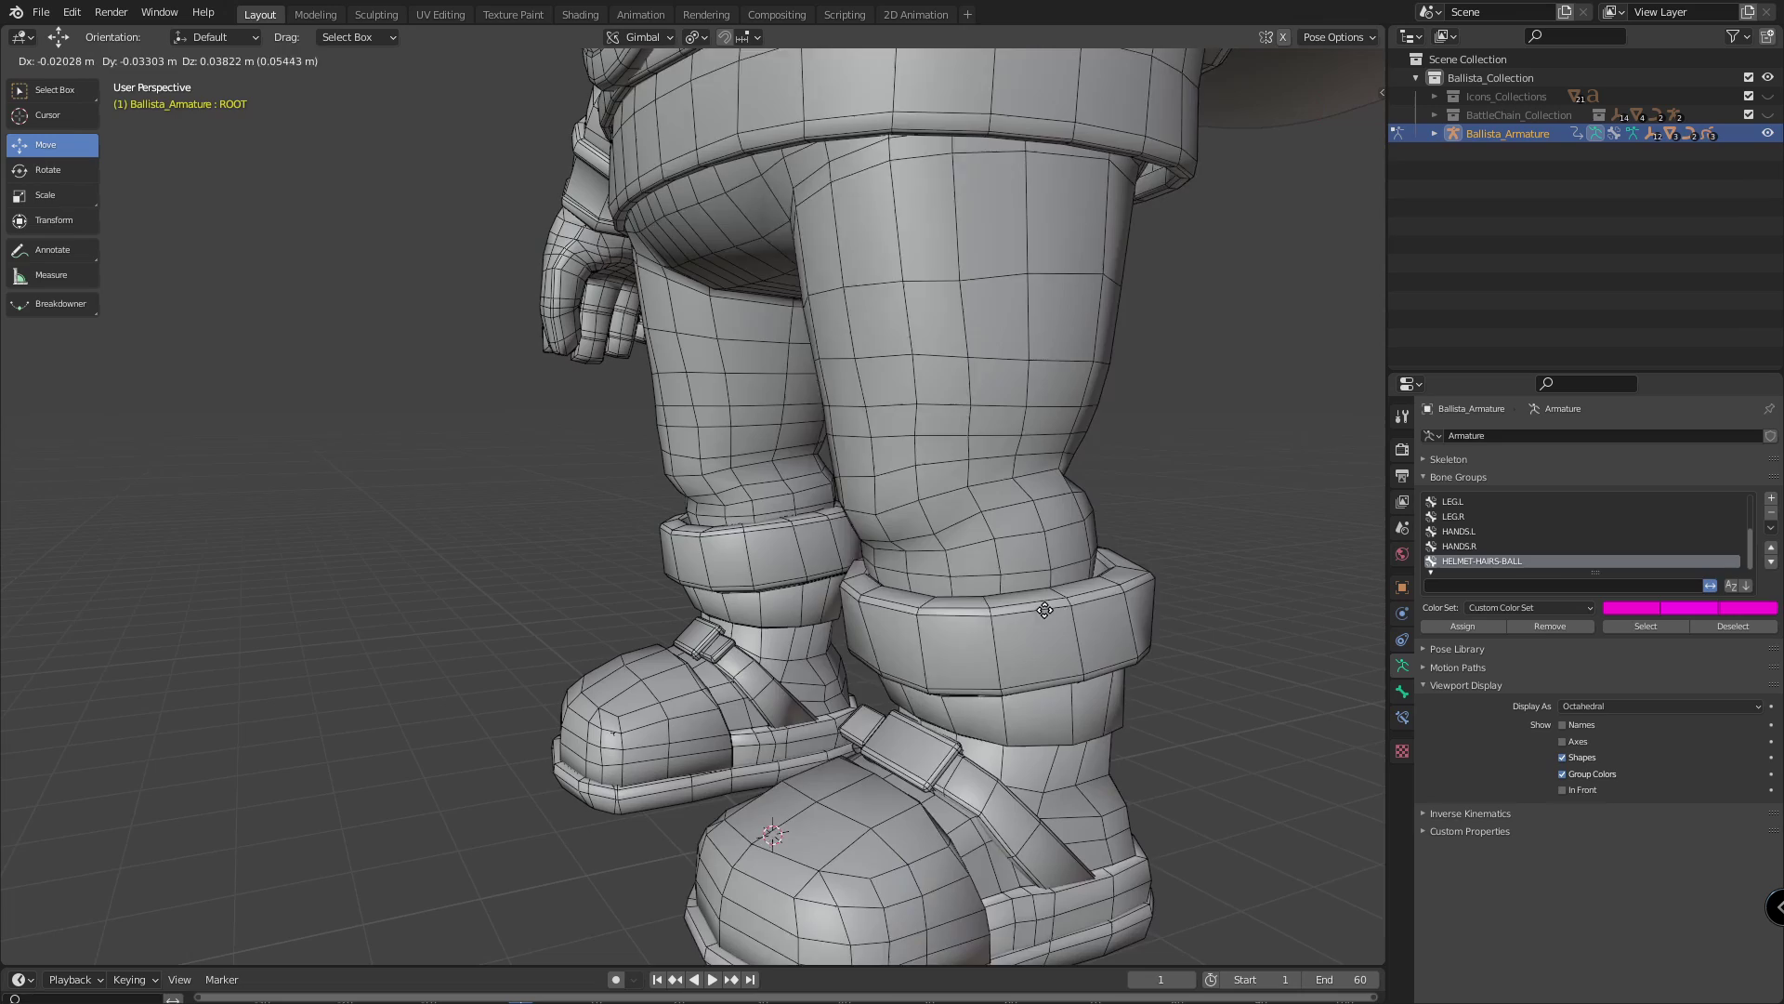
Move the root bone of the rigged character with the Move tool.
drag(916, 597, 827, 557)
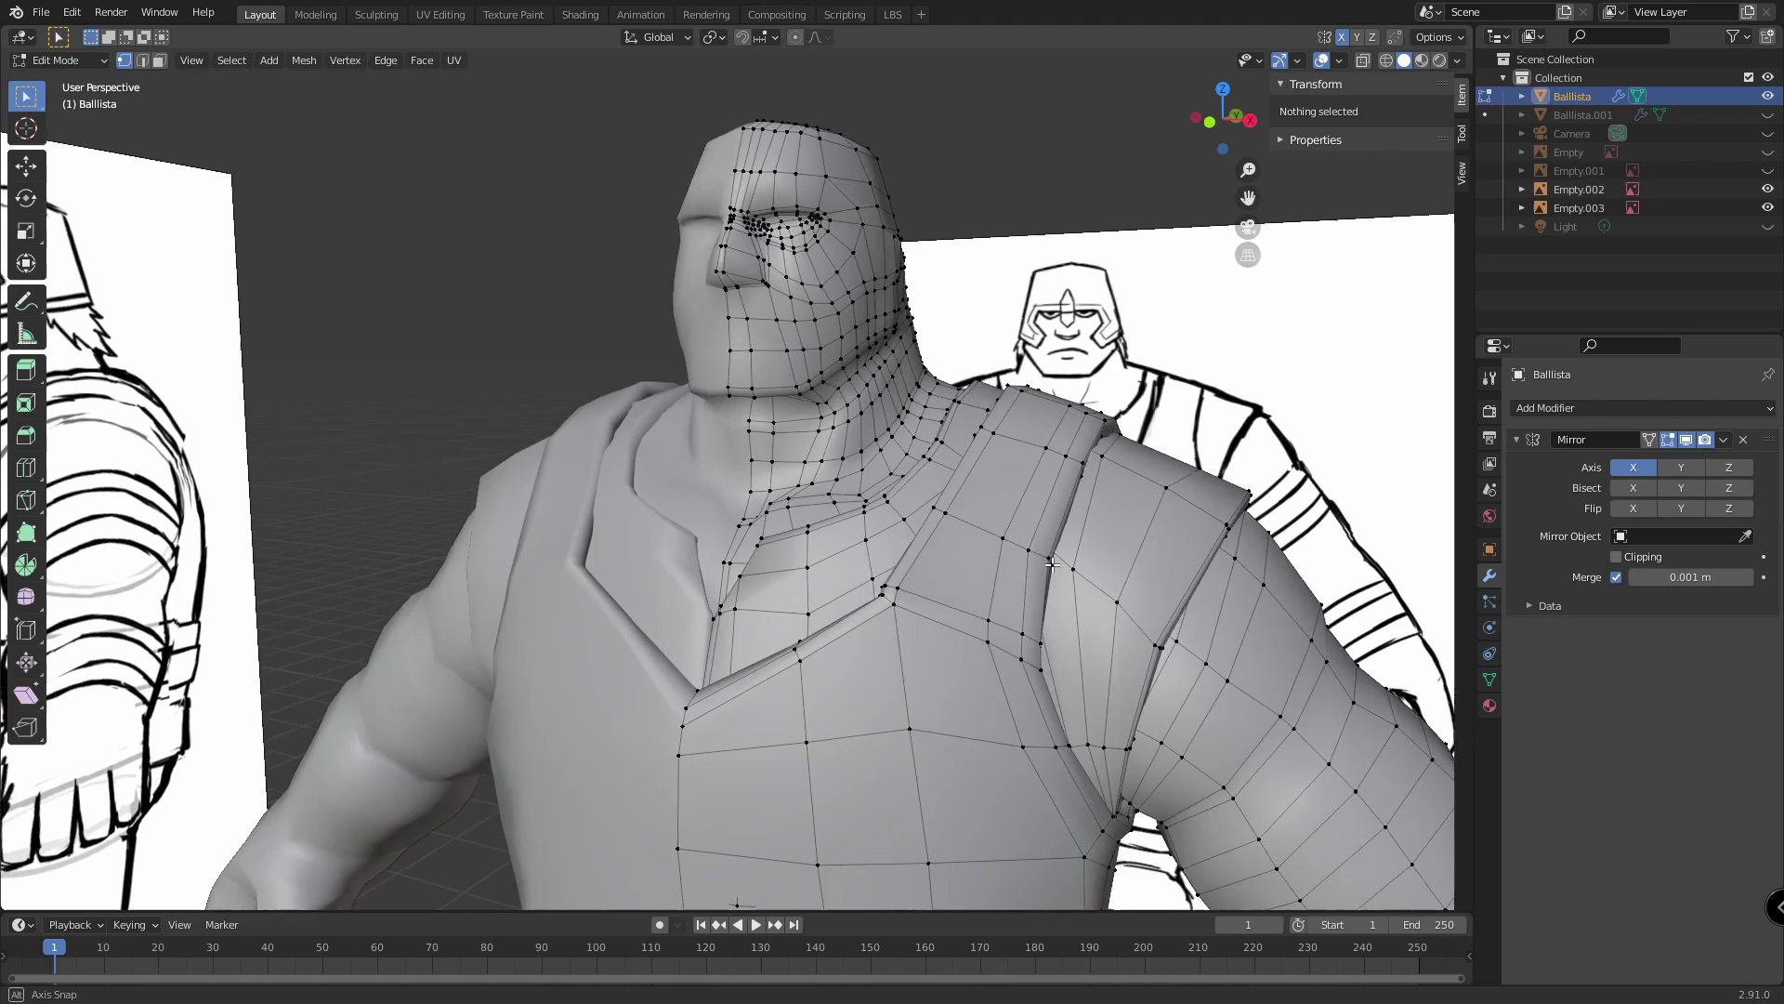
Try the edge and face selection modes, return to edge mode, and select an edge loop running down the arm.
middle_drag(985, 558, 204, 265)
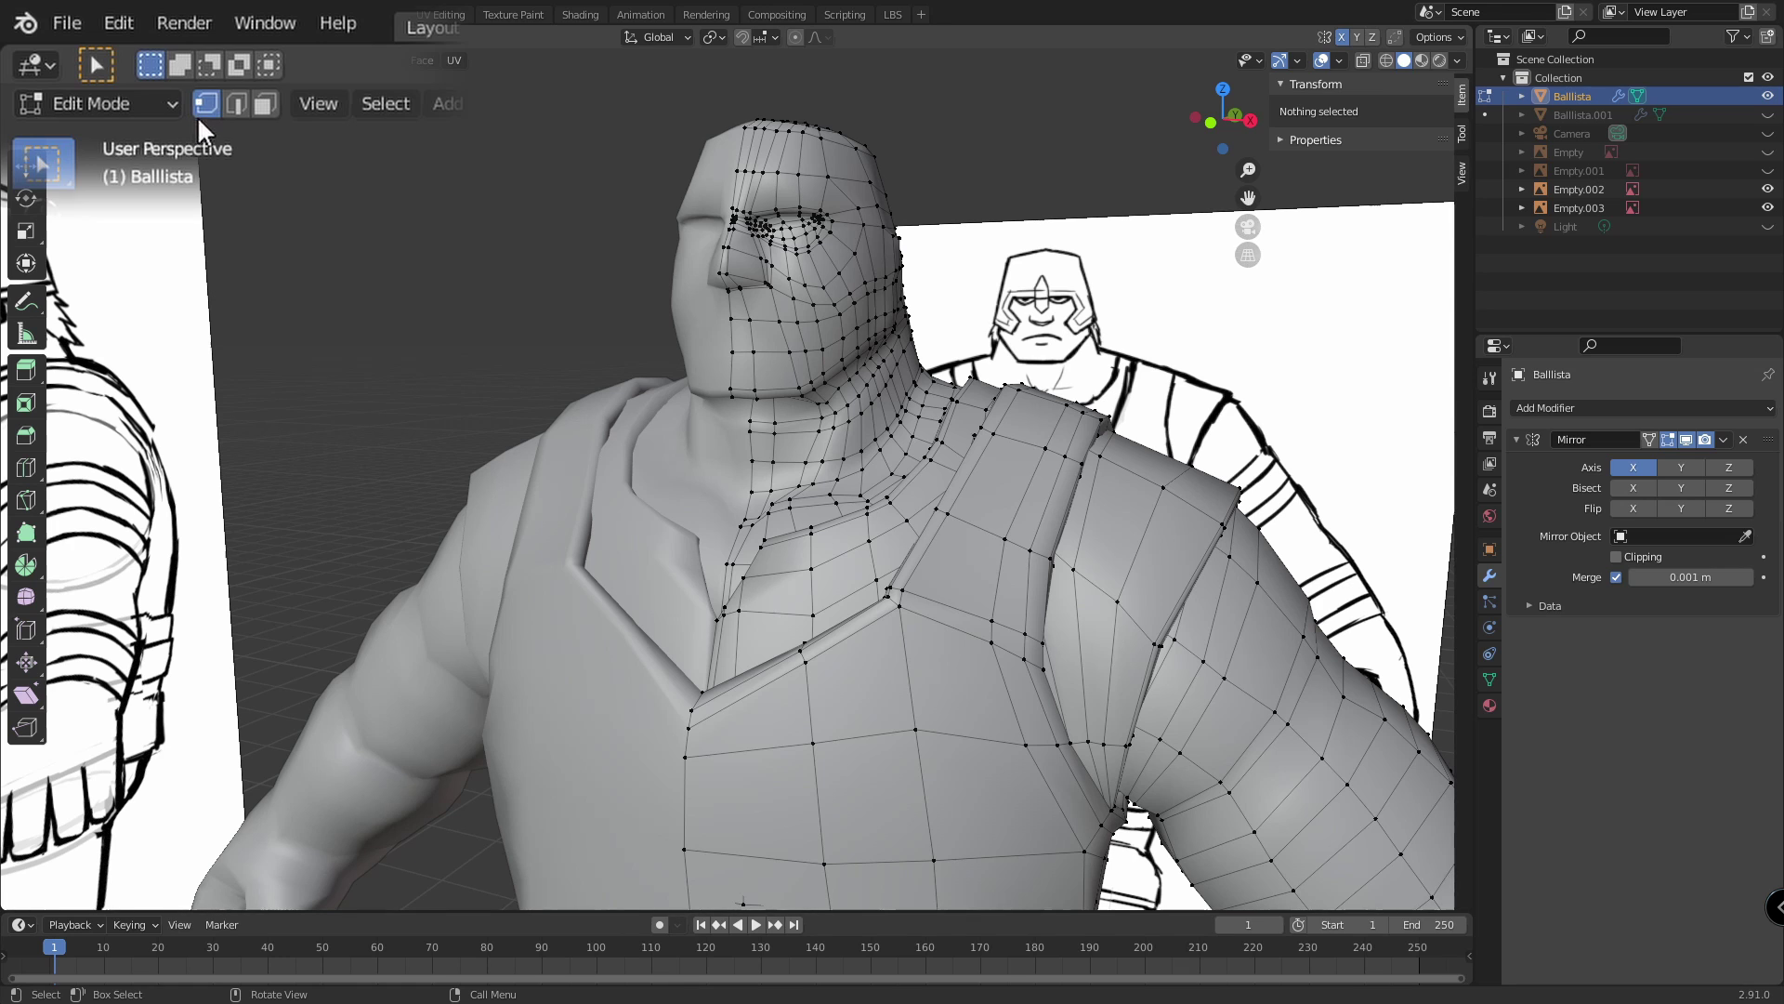
click(236, 103)
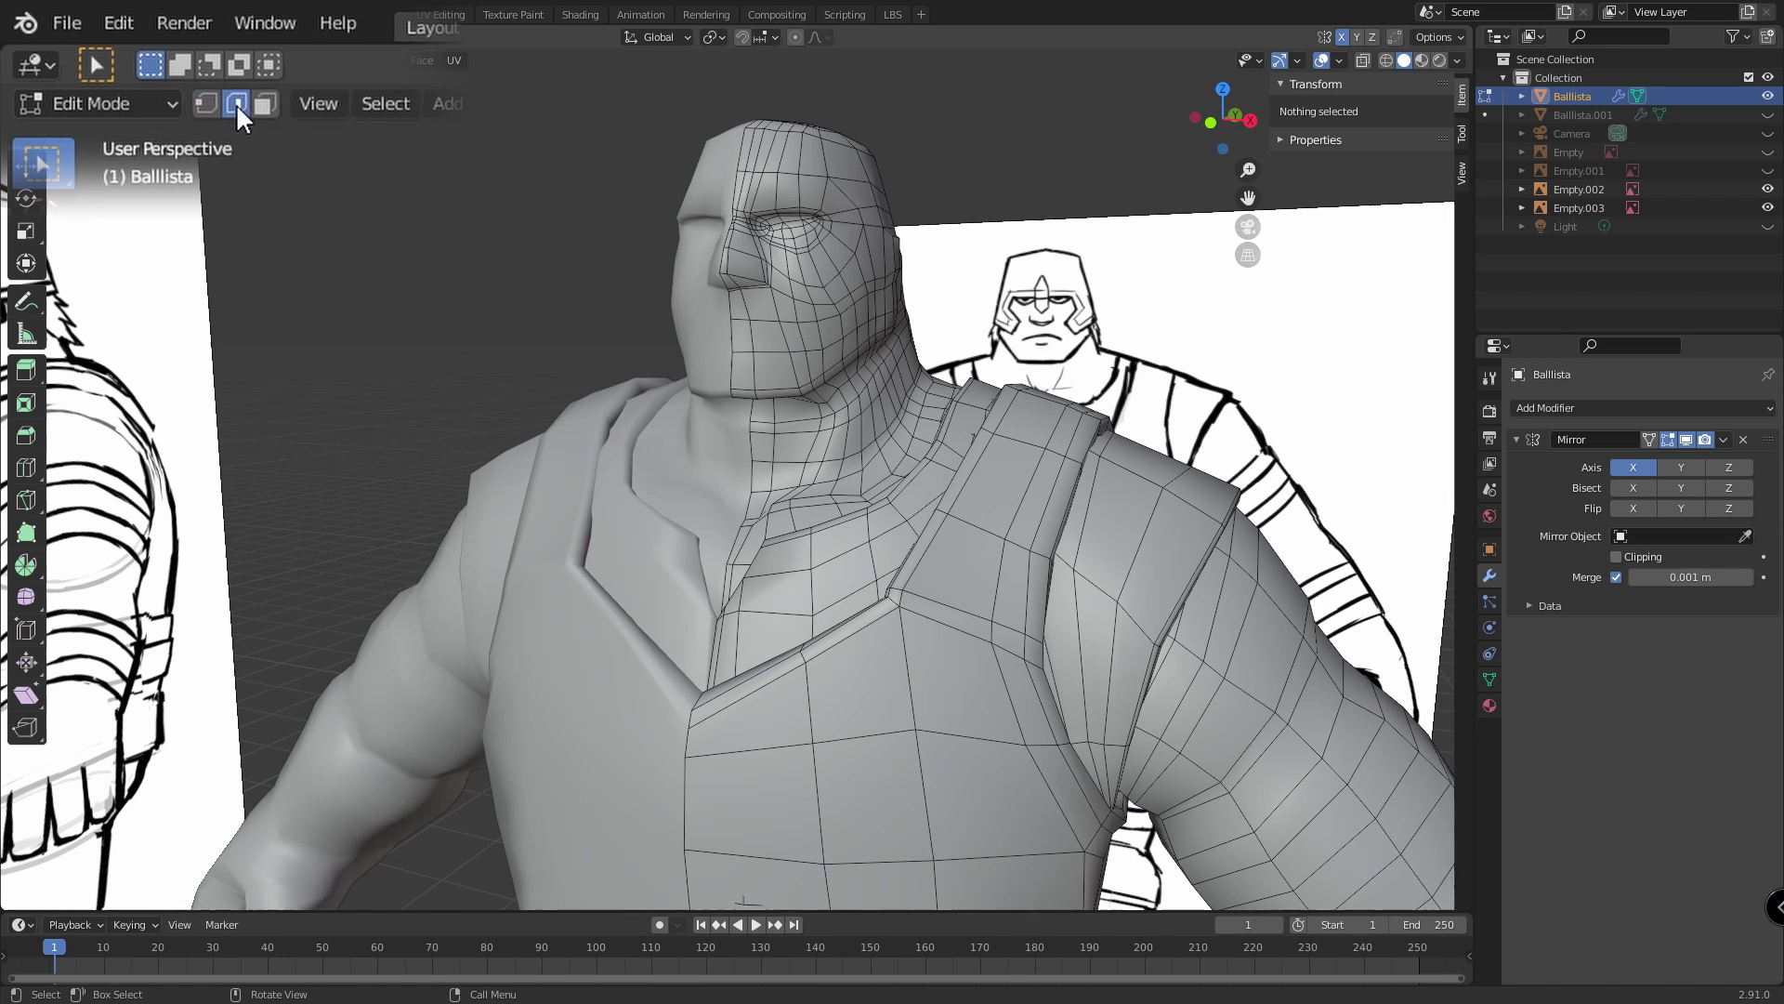
click(266, 104)
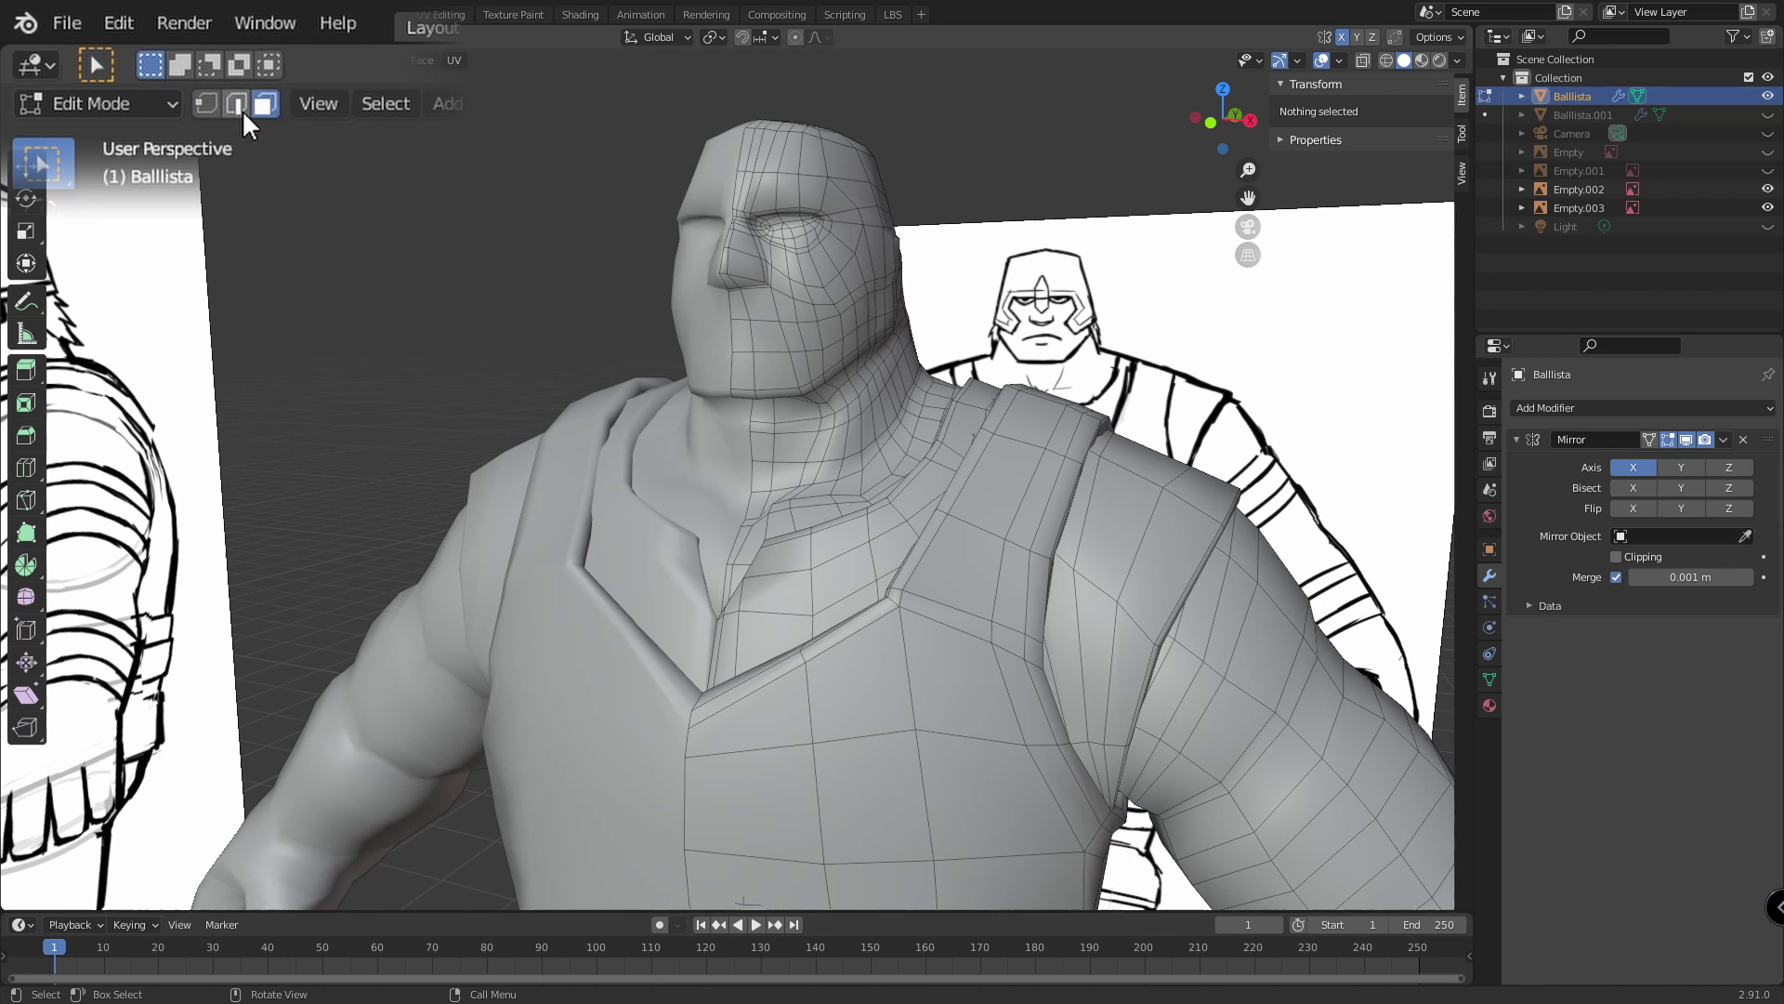
click(233, 103)
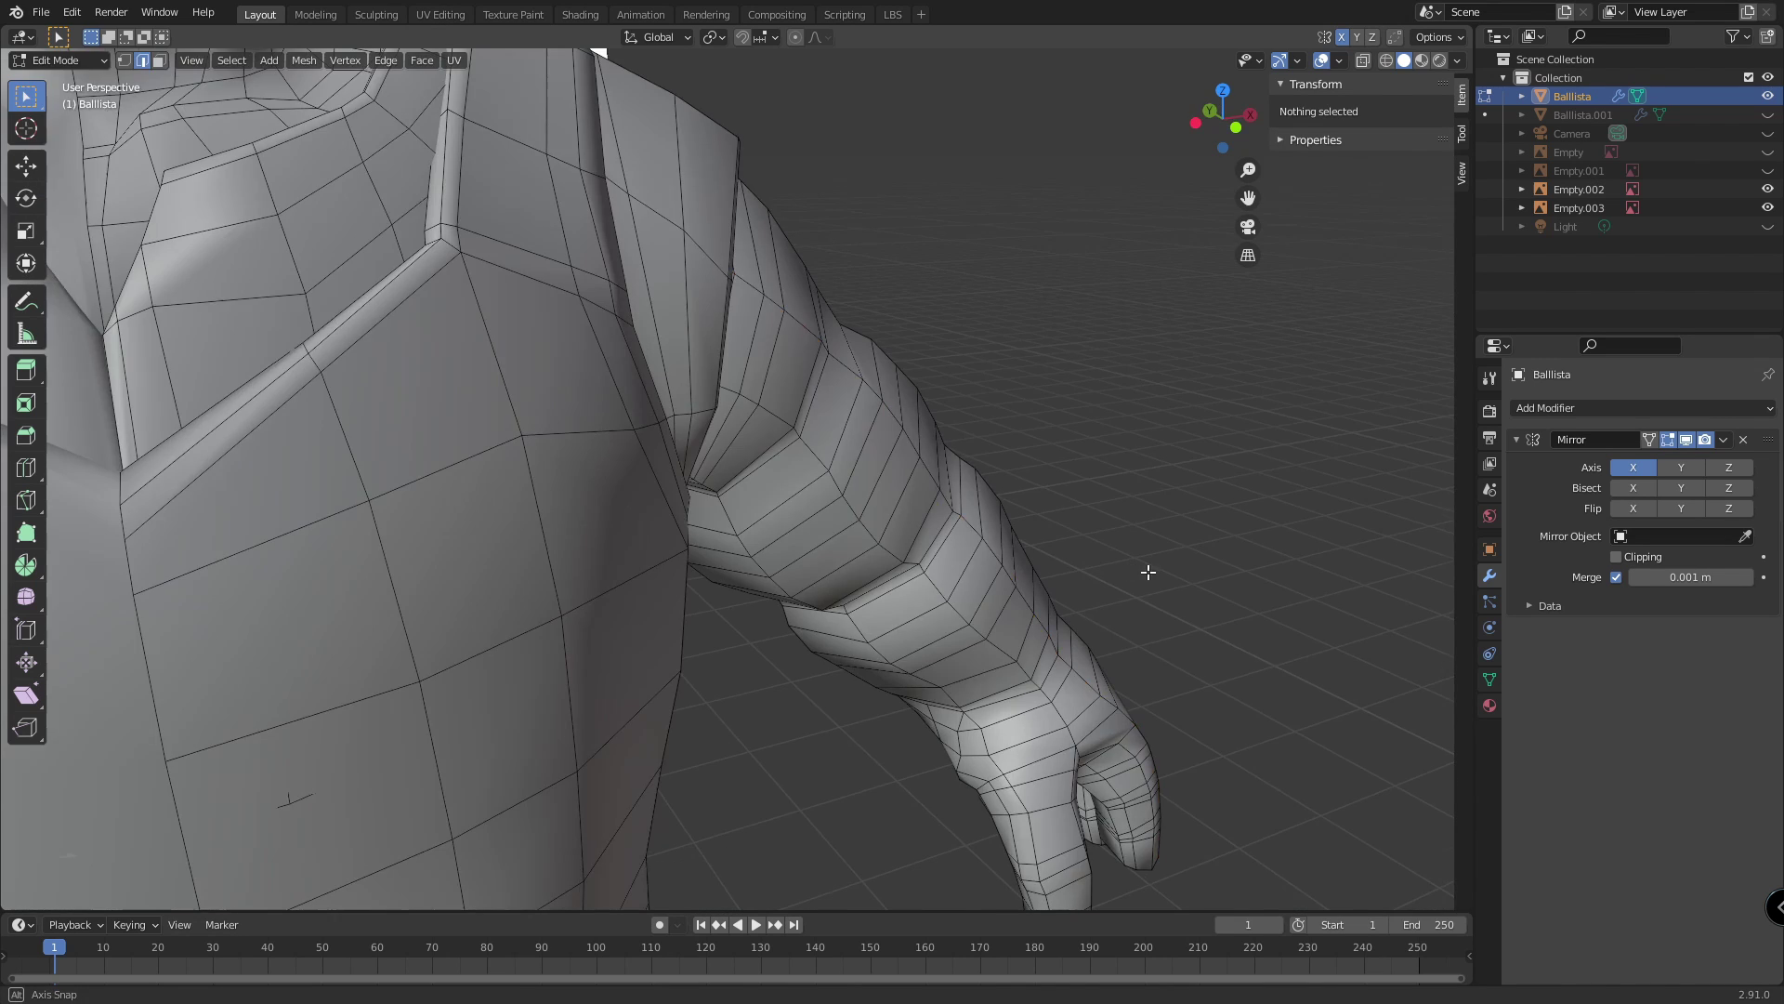
scroll(1019, 581, up, 2)
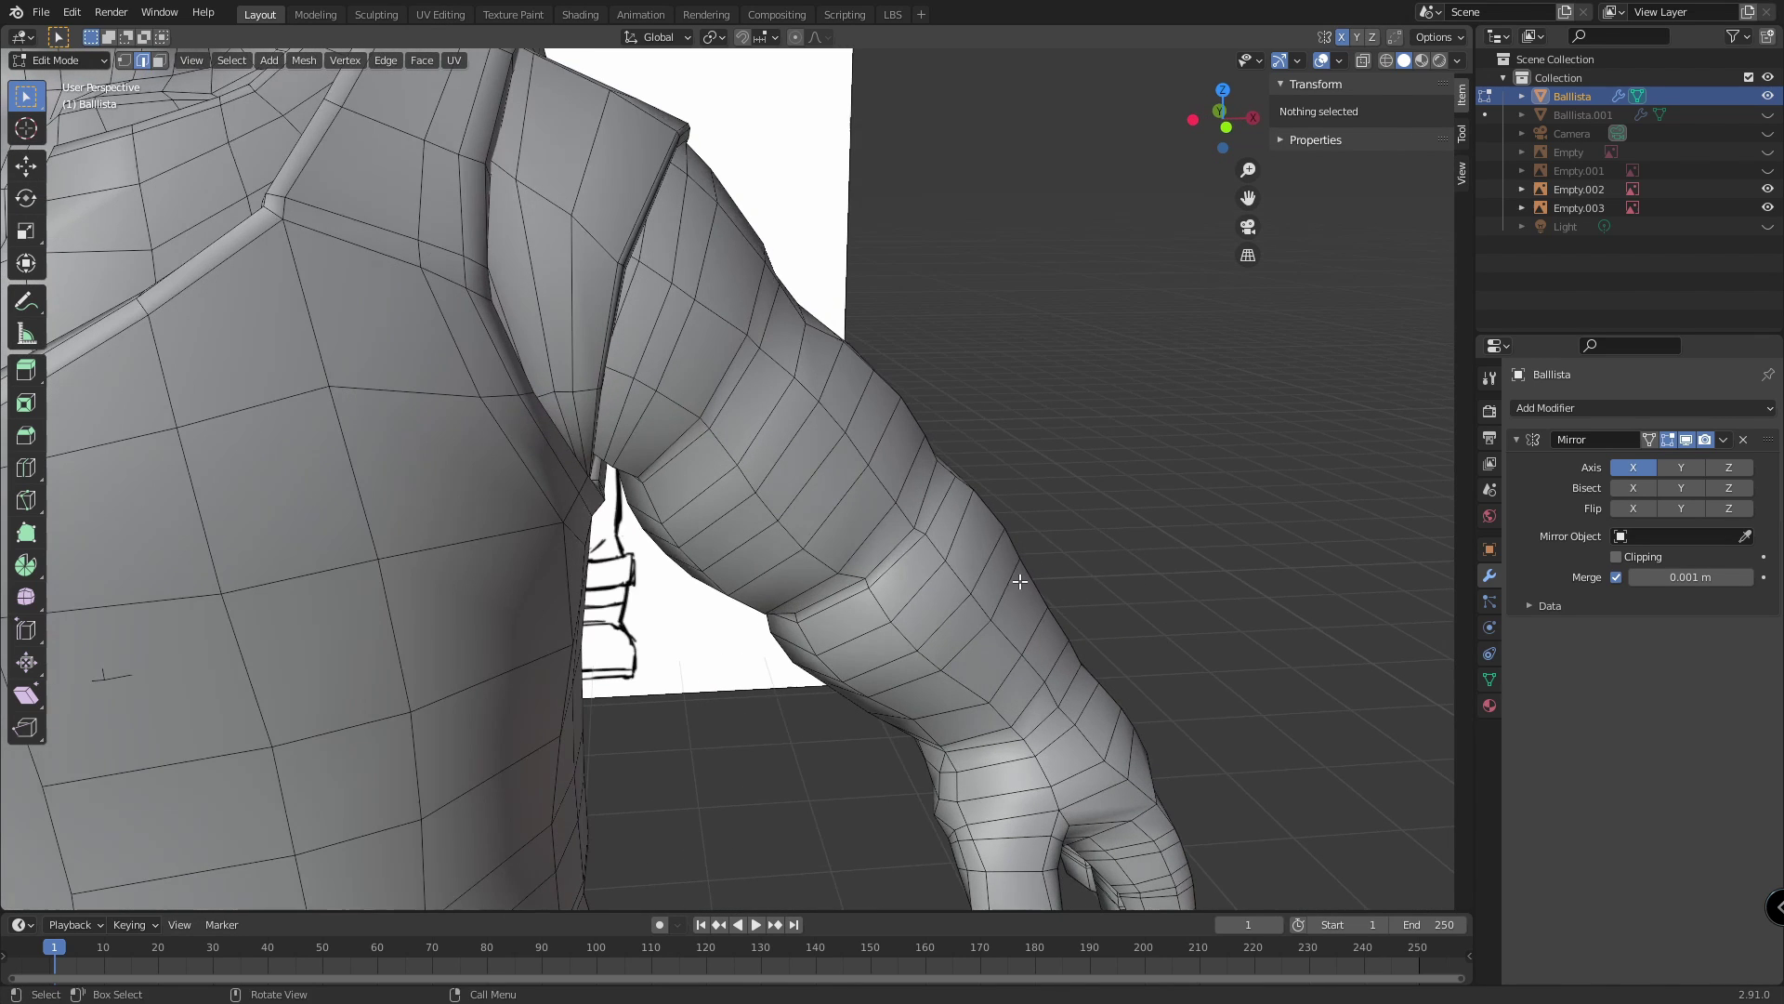
alt+click(957, 570)
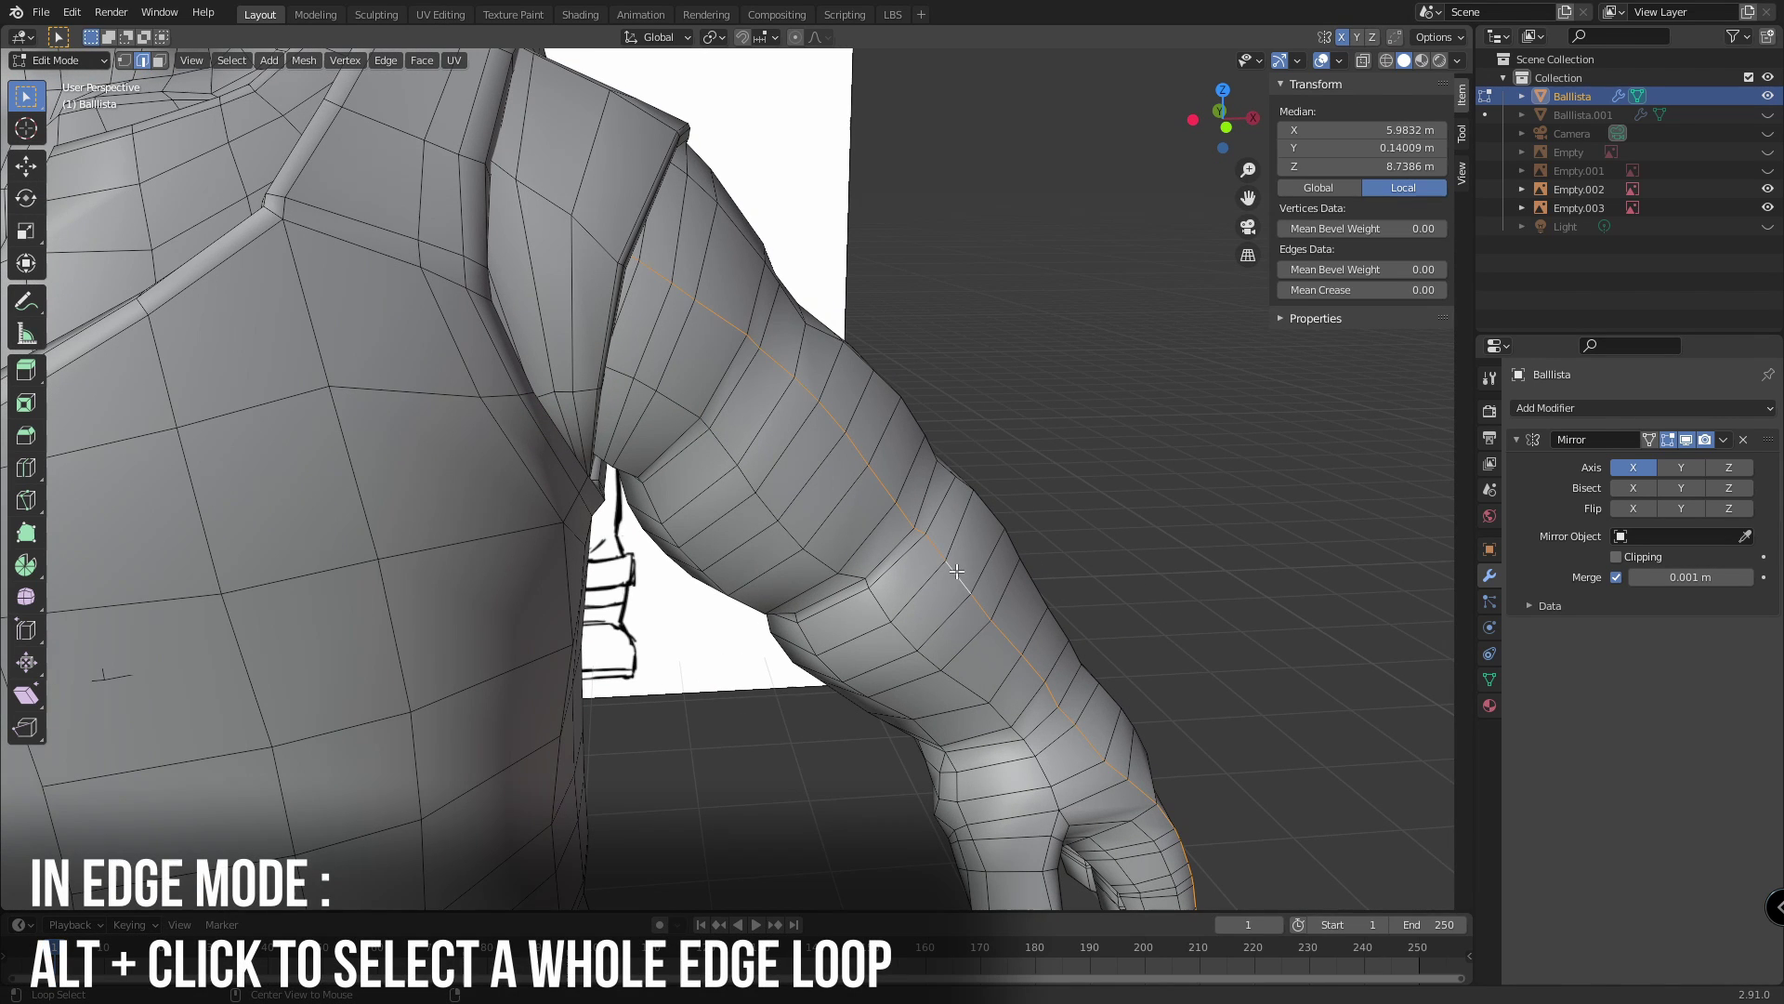
middle_drag(1119, 549, 1039, 596)
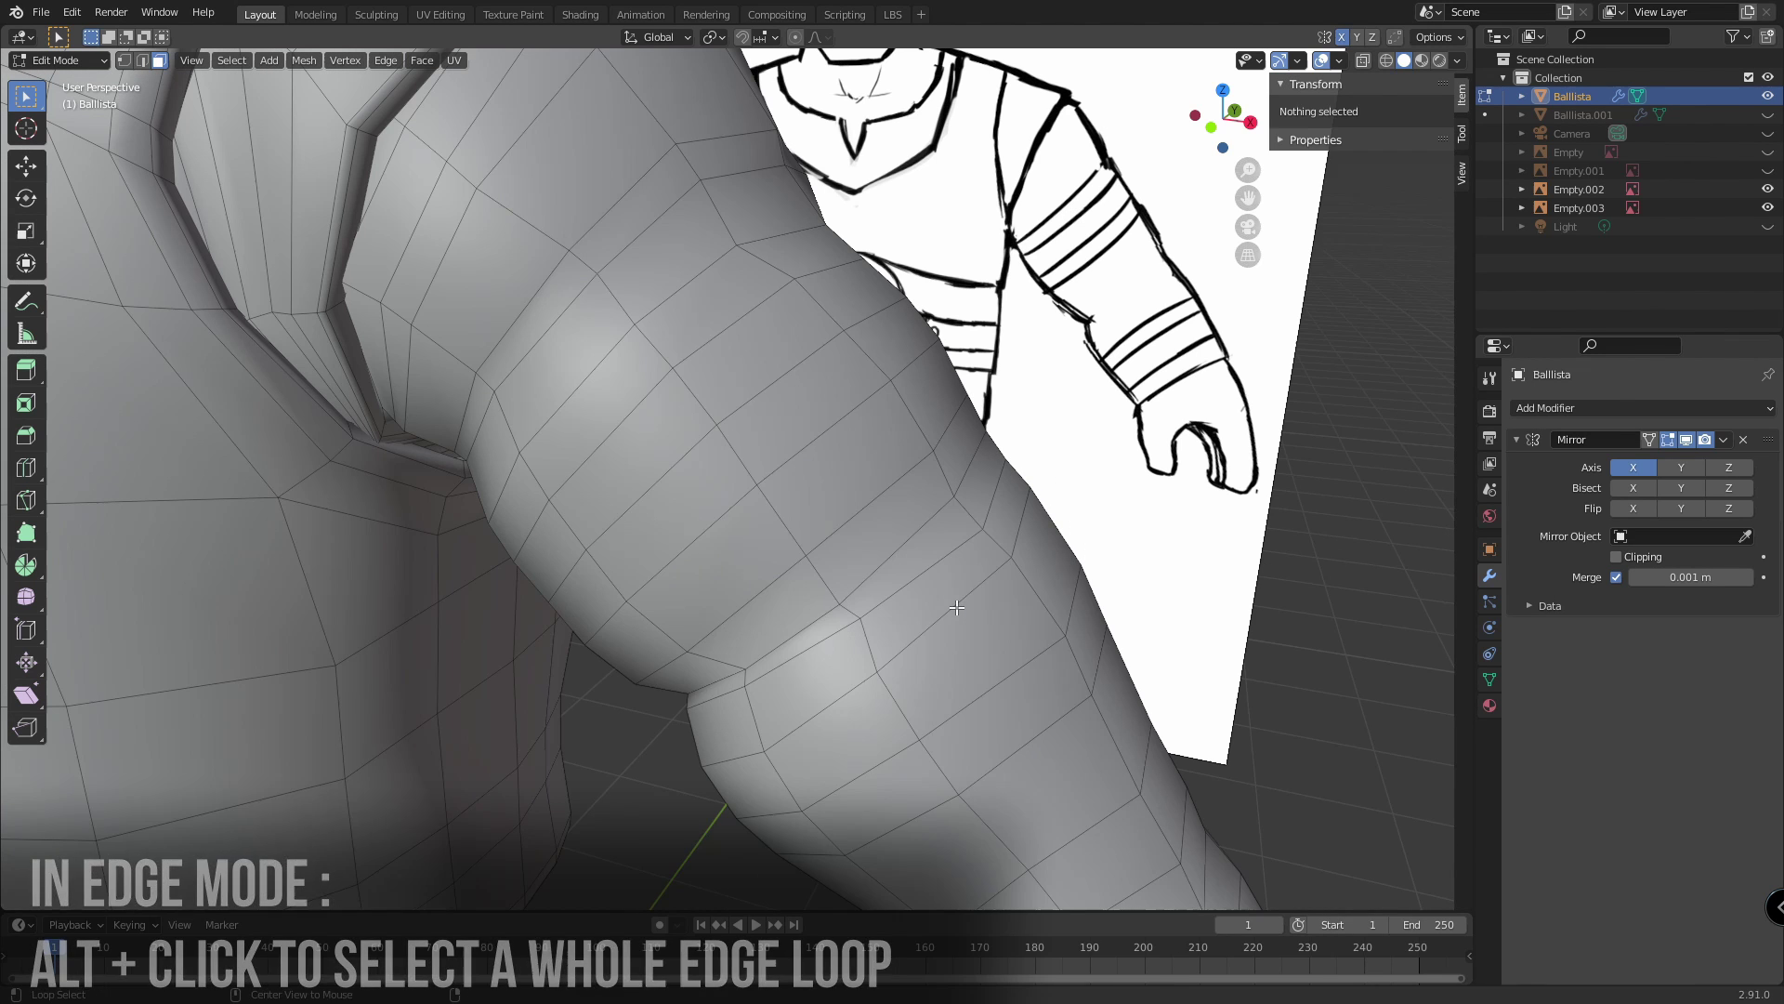
In face selection mode, select face loops on the arm from differently oriented edges, clearing the selection after each.
key(3)
alt+click(954, 607)
key(alt+a)
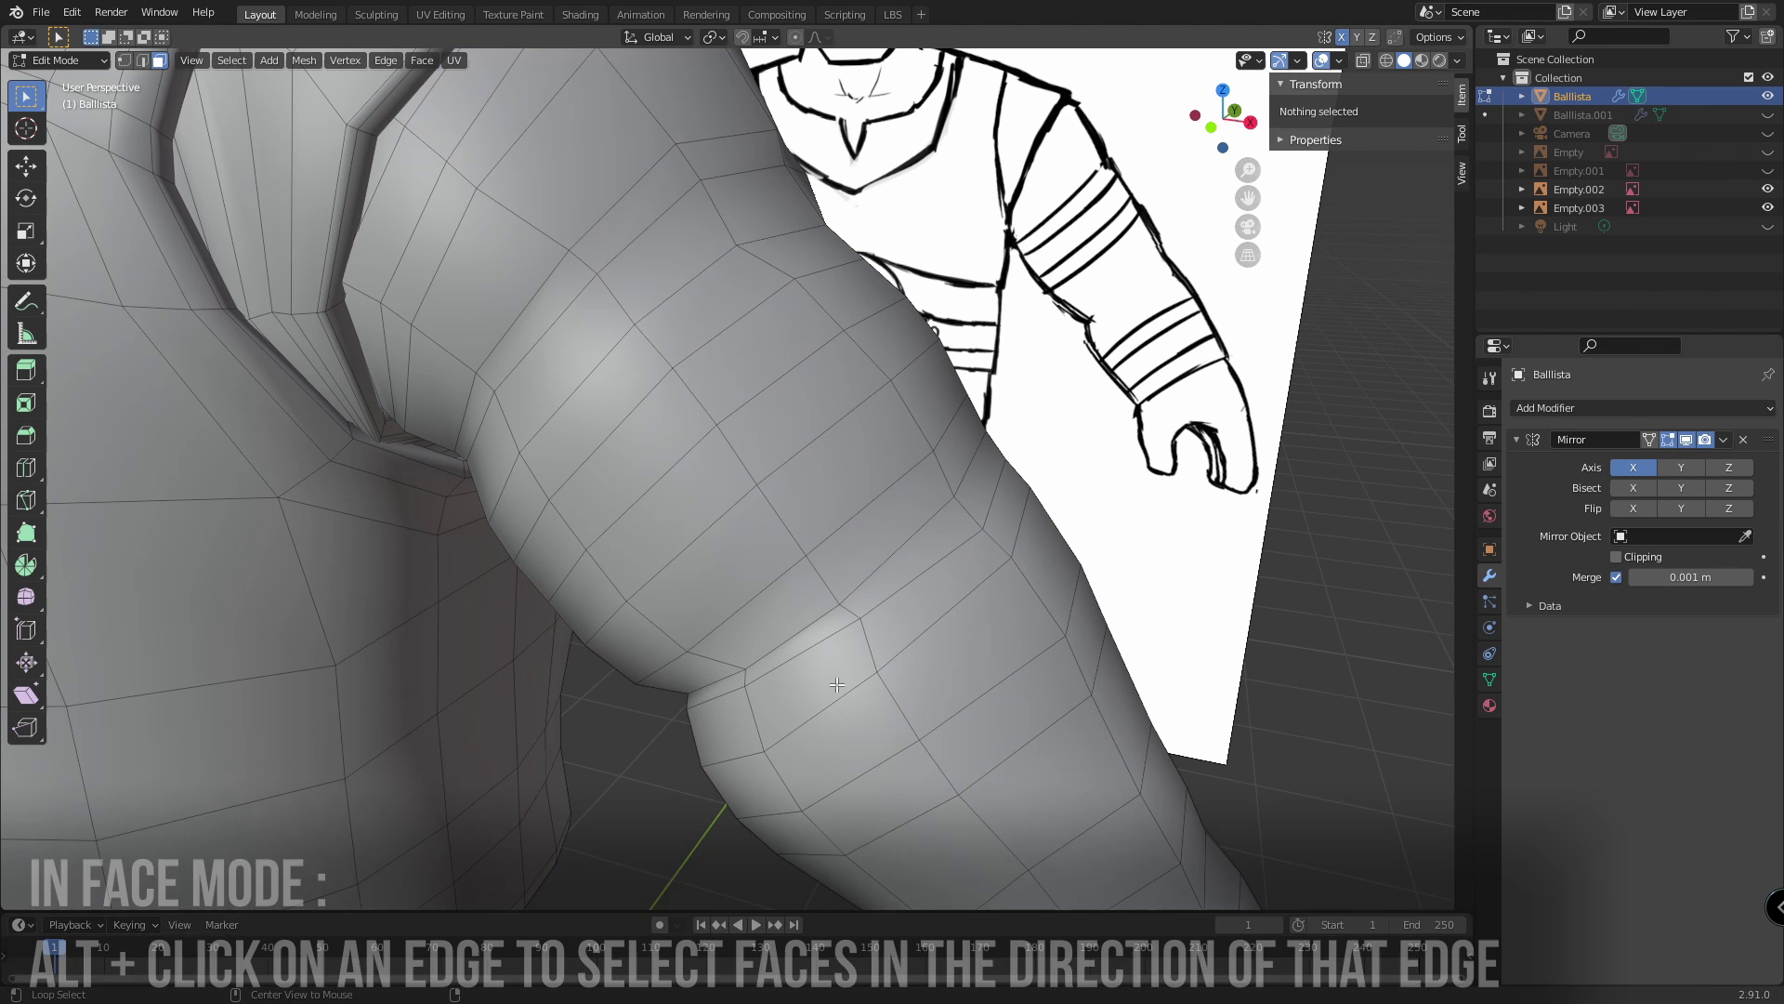
alt+click(899, 709)
key(alt+a)
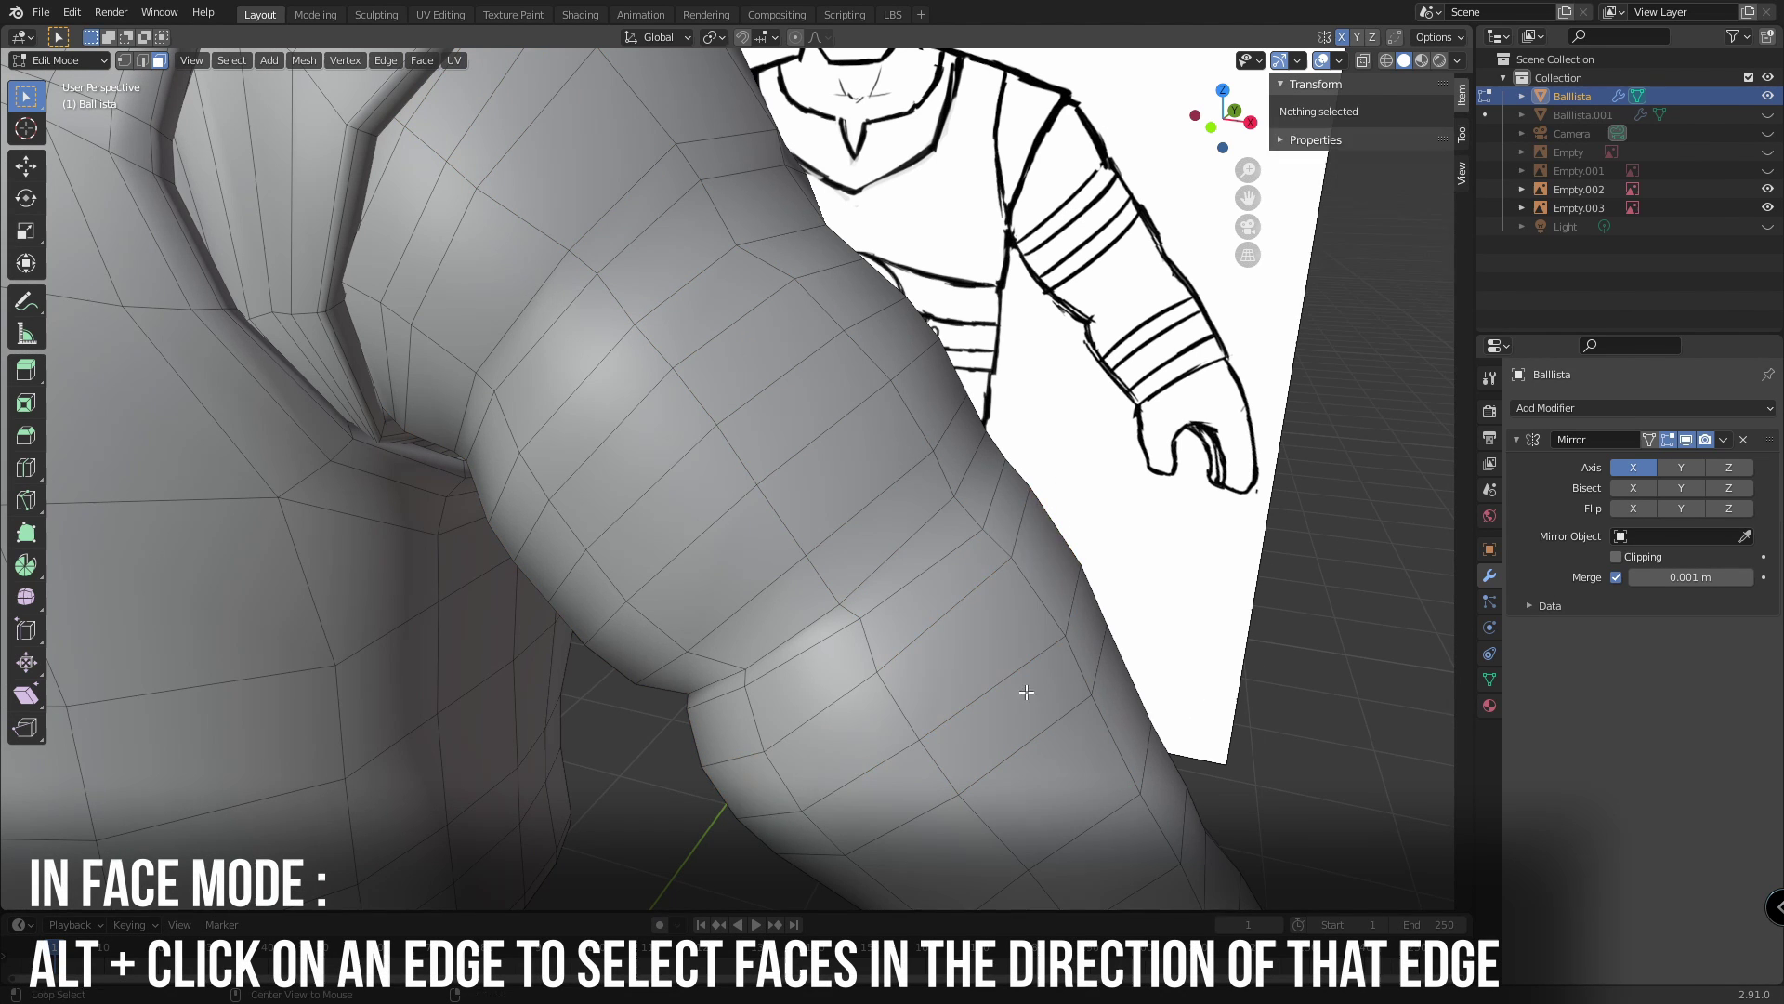
alt+click(1021, 667)
key(alt+a)
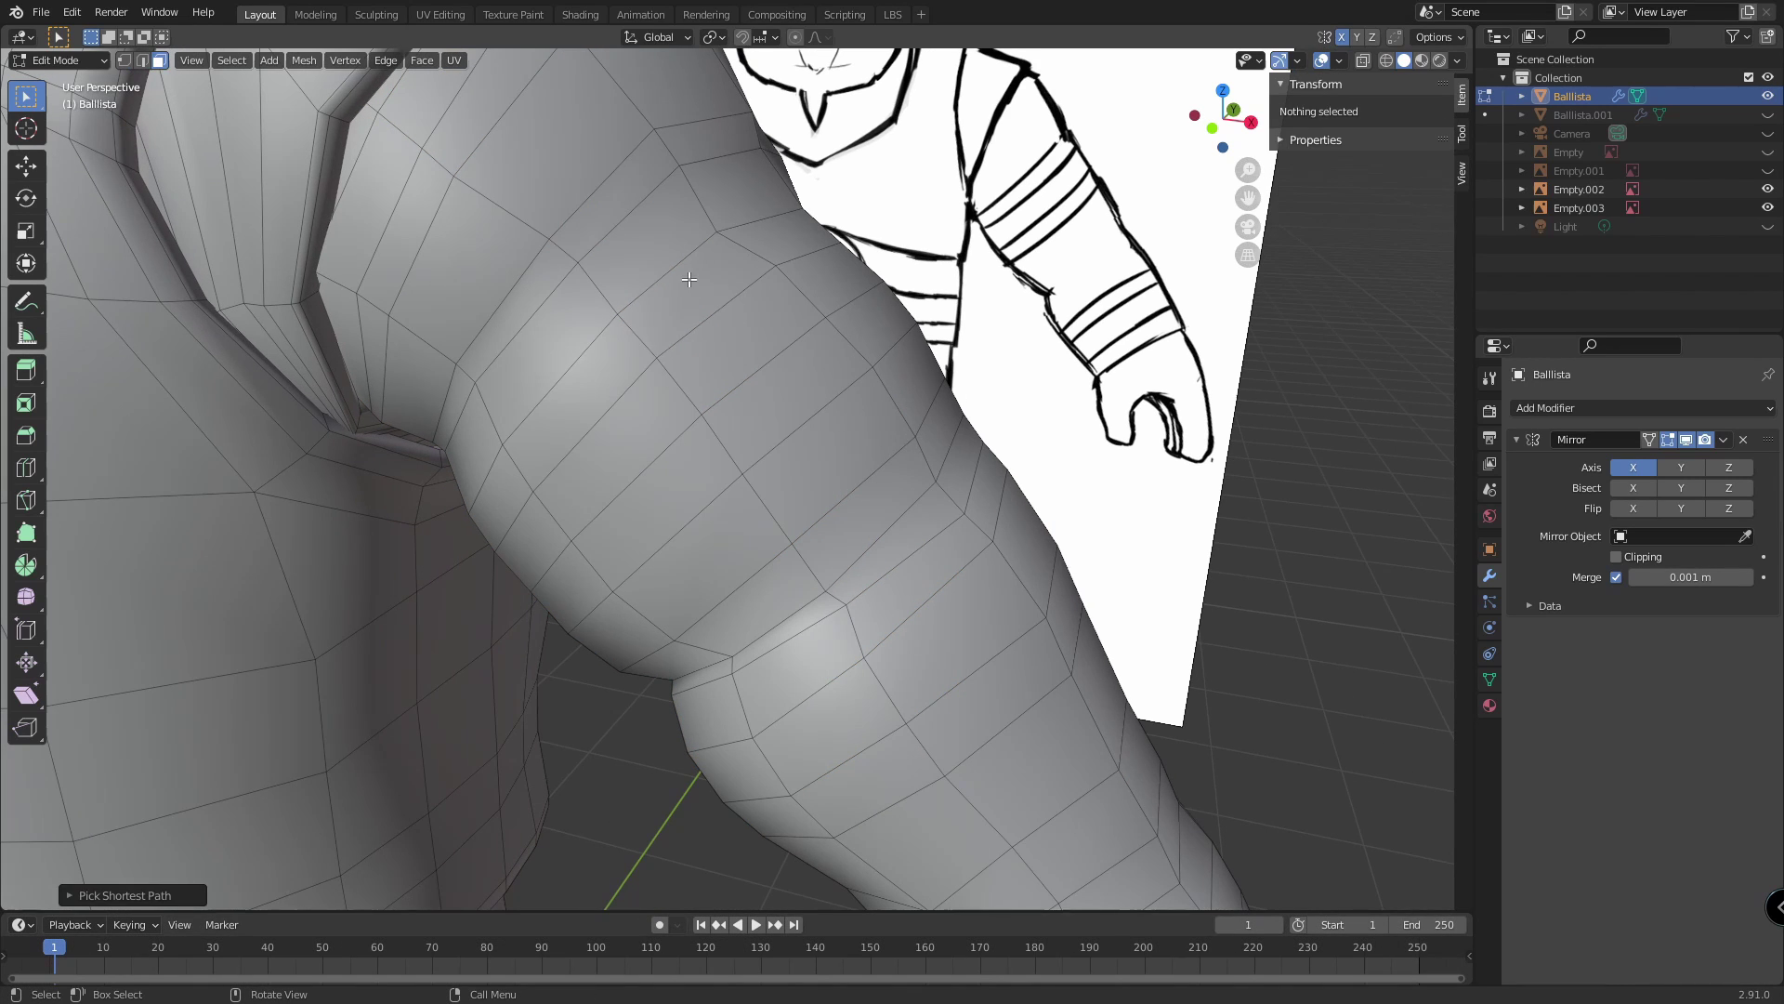
Select face paths between two faces along and across the arm using shortest-path selection.
click(688, 279)
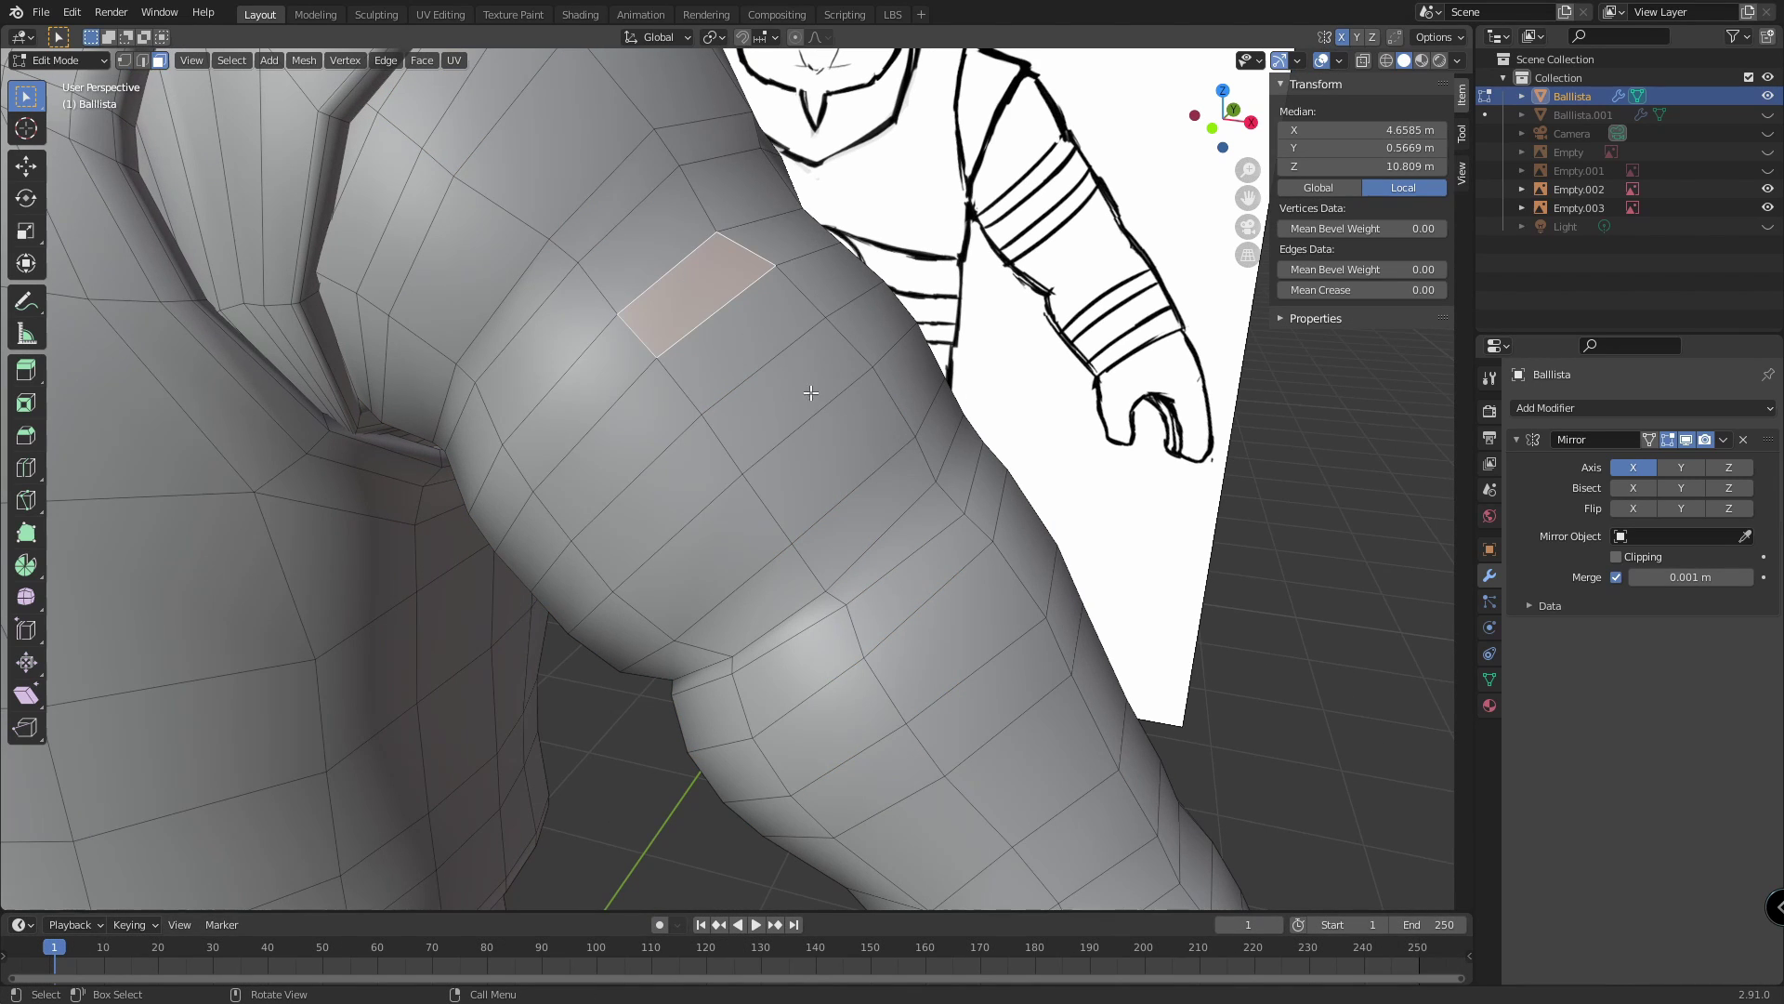
ctrl+click(1009, 693)
middle_drag(1081, 686, 1060, 586)
click(1097, 552)
ctrl+click(941, 662)
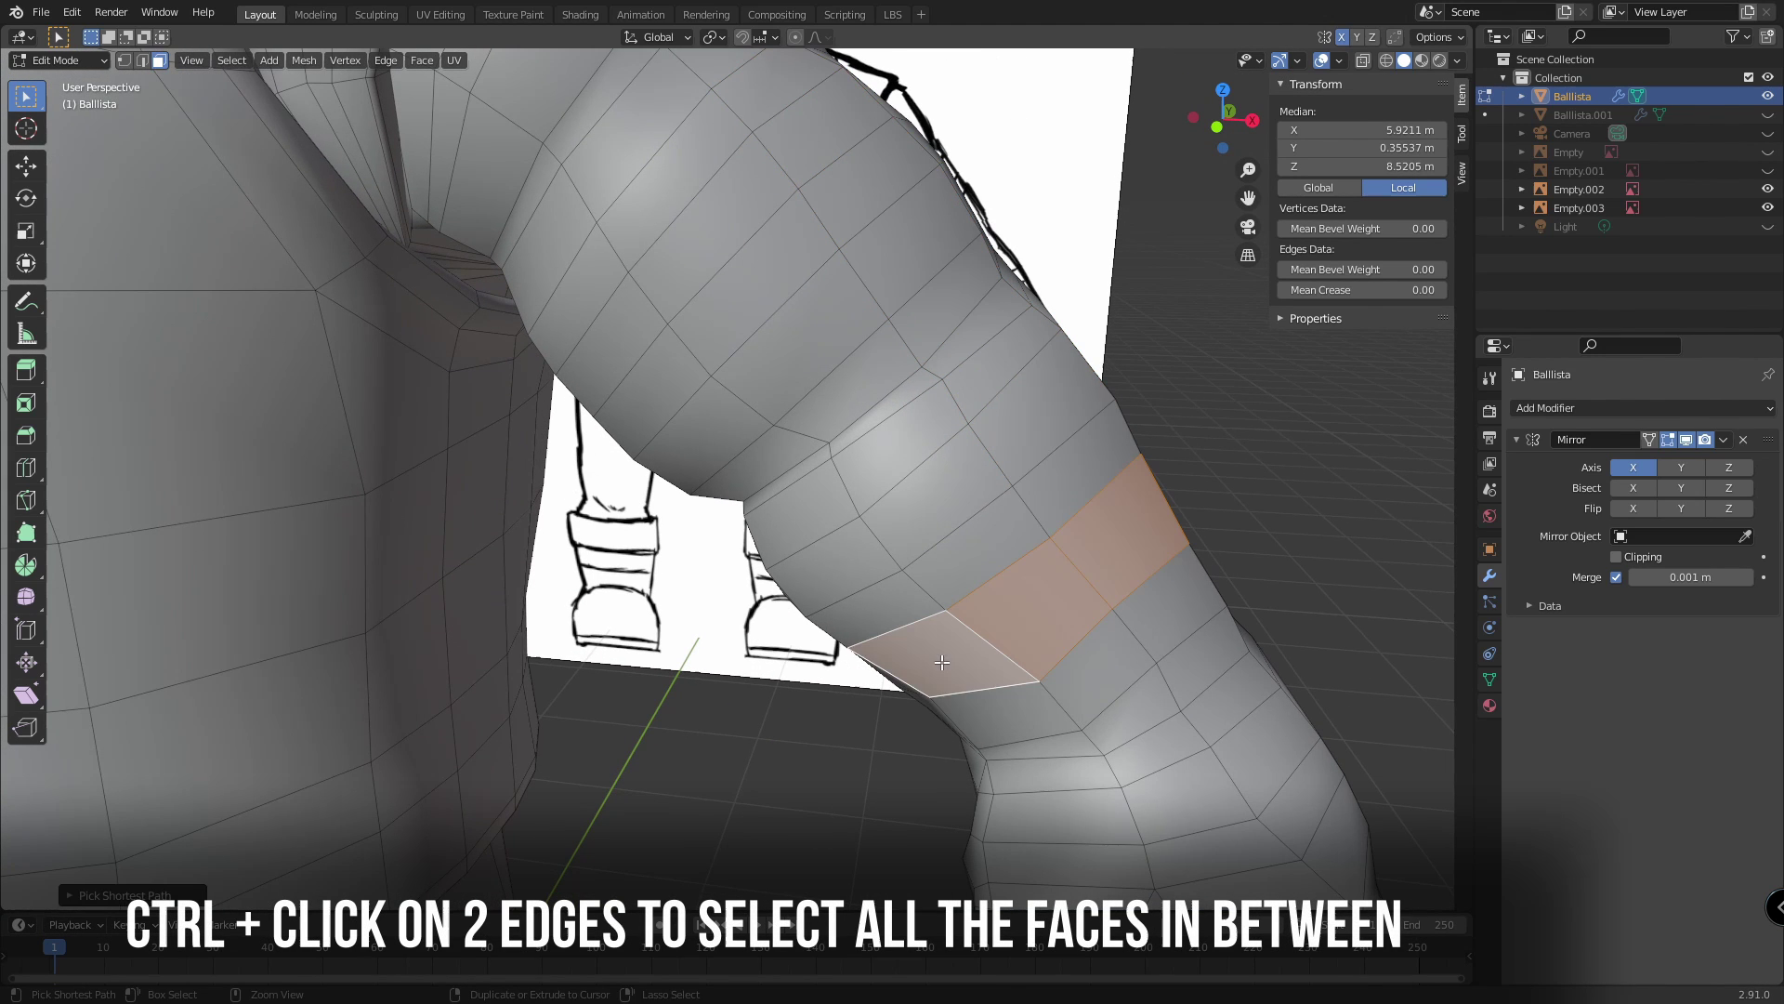
click(587, 314)
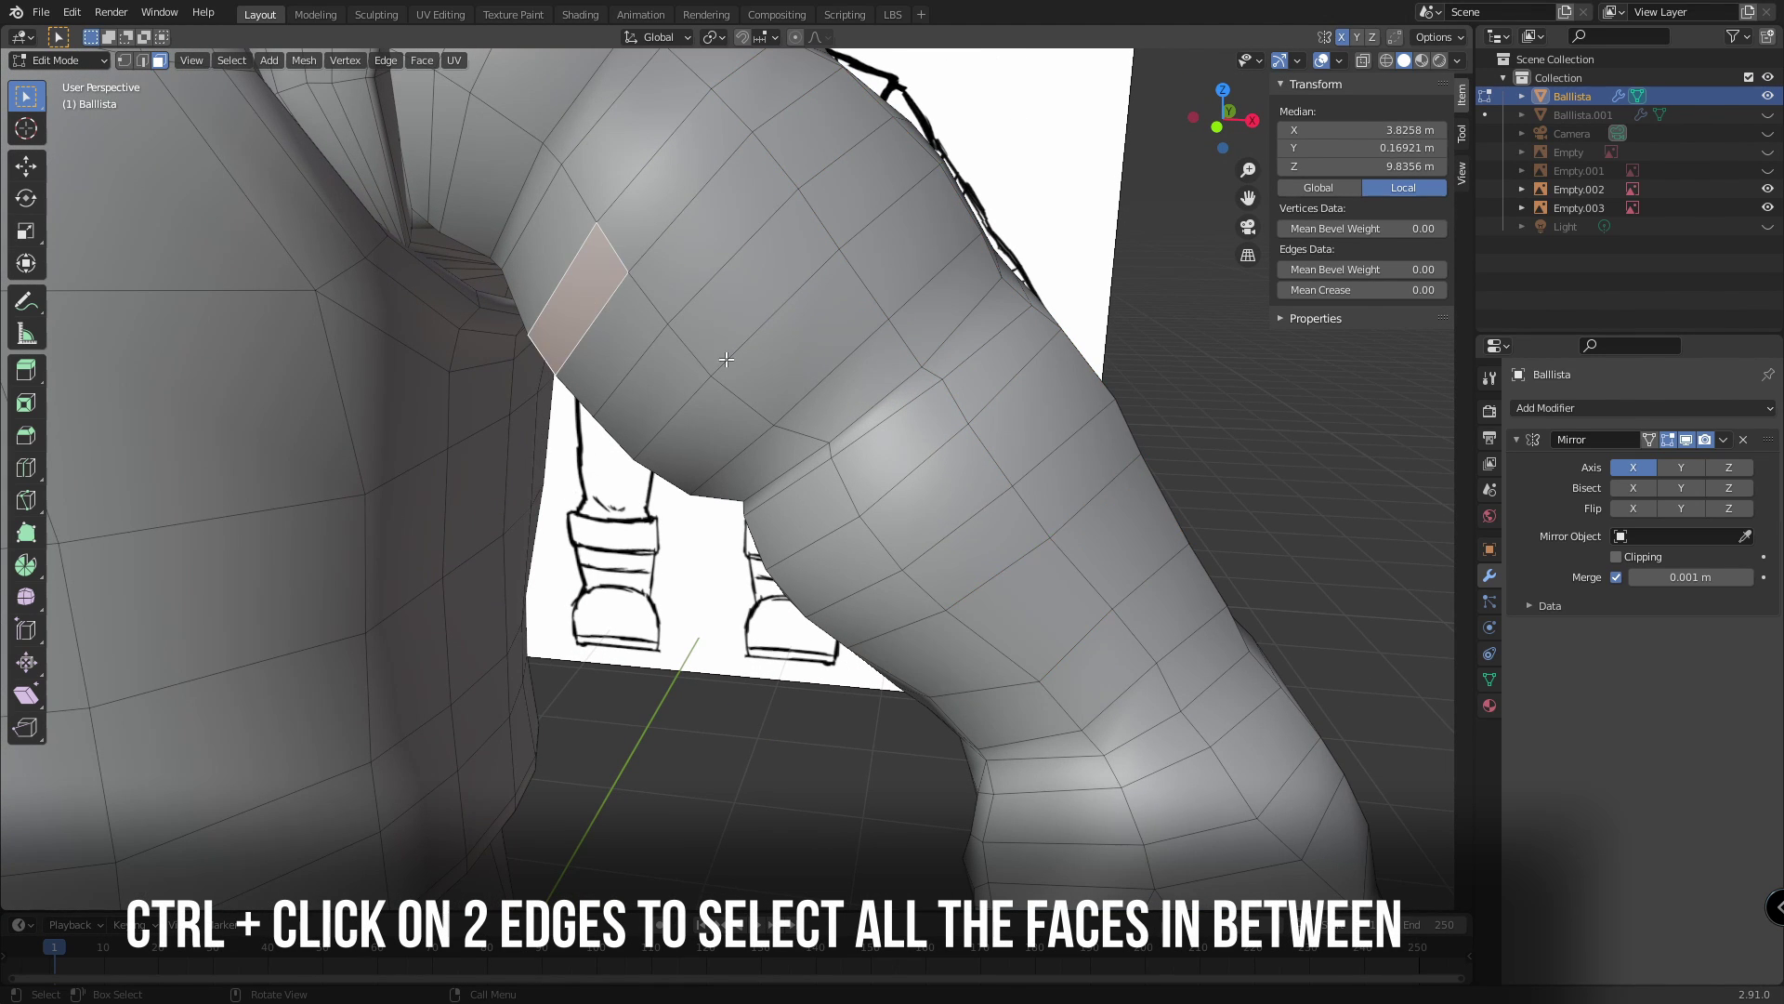
ctrl+click(1064, 510)
middle_drag(1064, 510, 1113, 657)
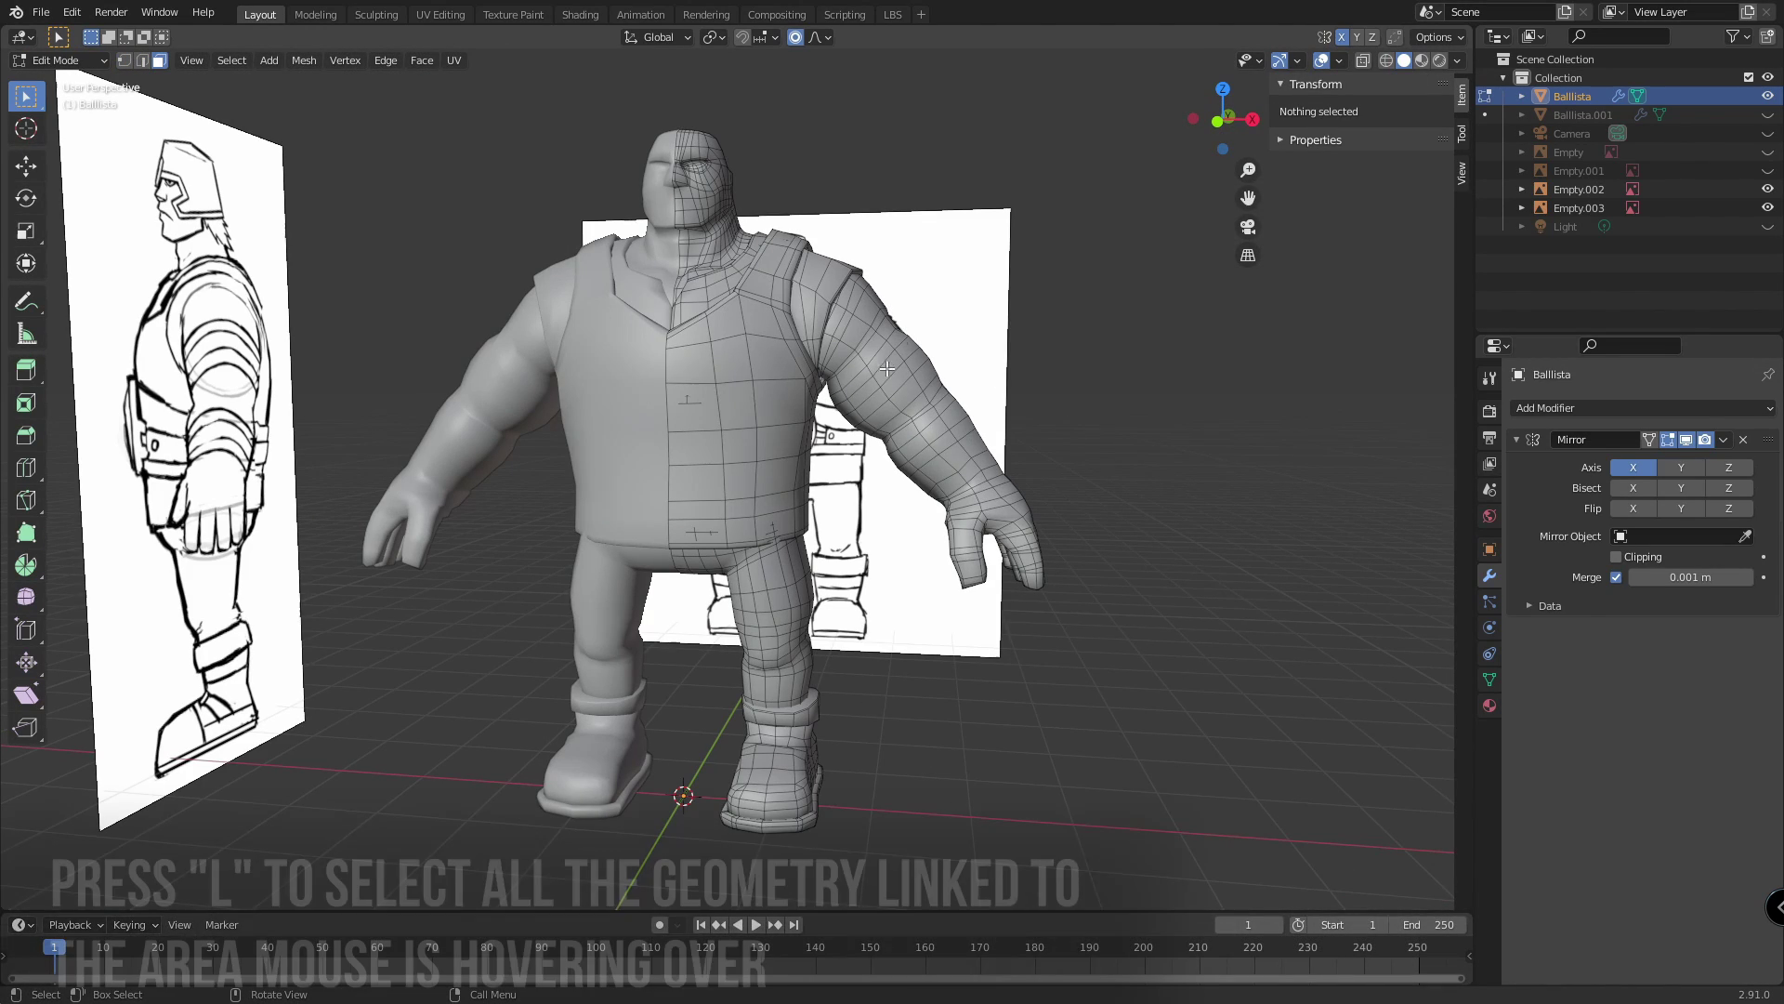
Select all geometry linked to the arm and move it away from the body.
key(l)
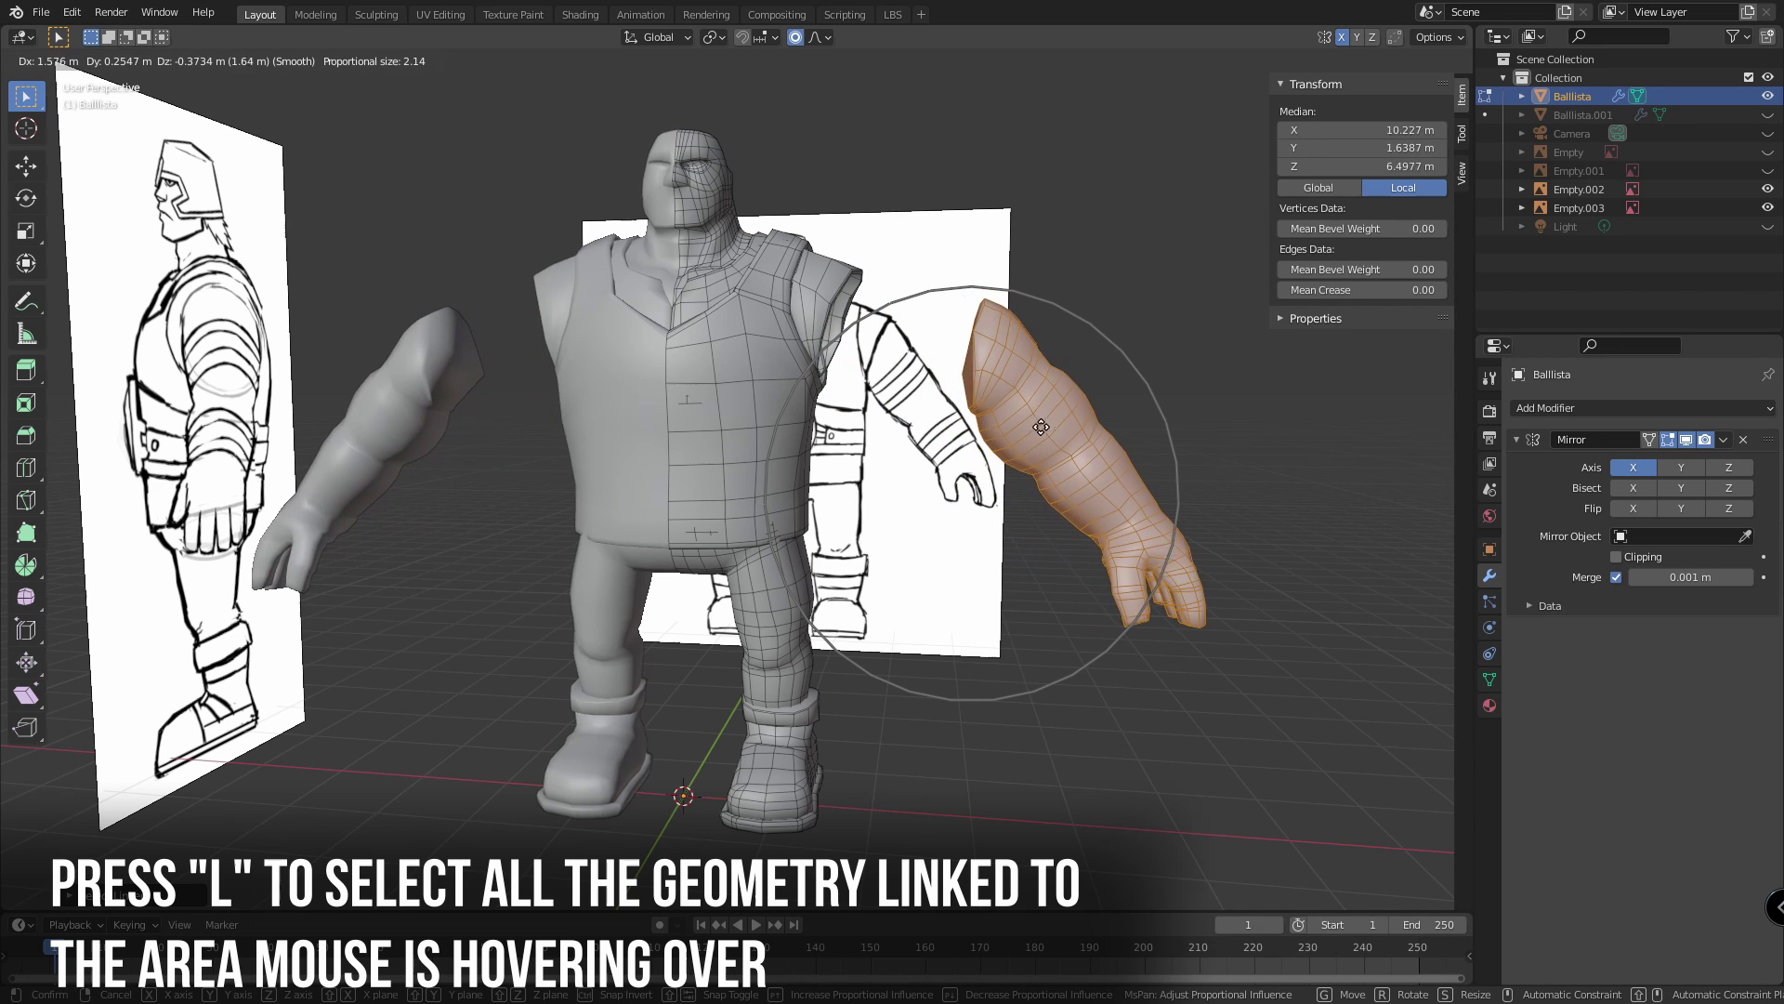
click(1097, 313)
click(1097, 313)
Select the linked geometry of separate body parts one at a time, and try to move the boot piece.
key(l)
click(875, 149)
key(l)
click(917, 156)
key(l)
key(g)
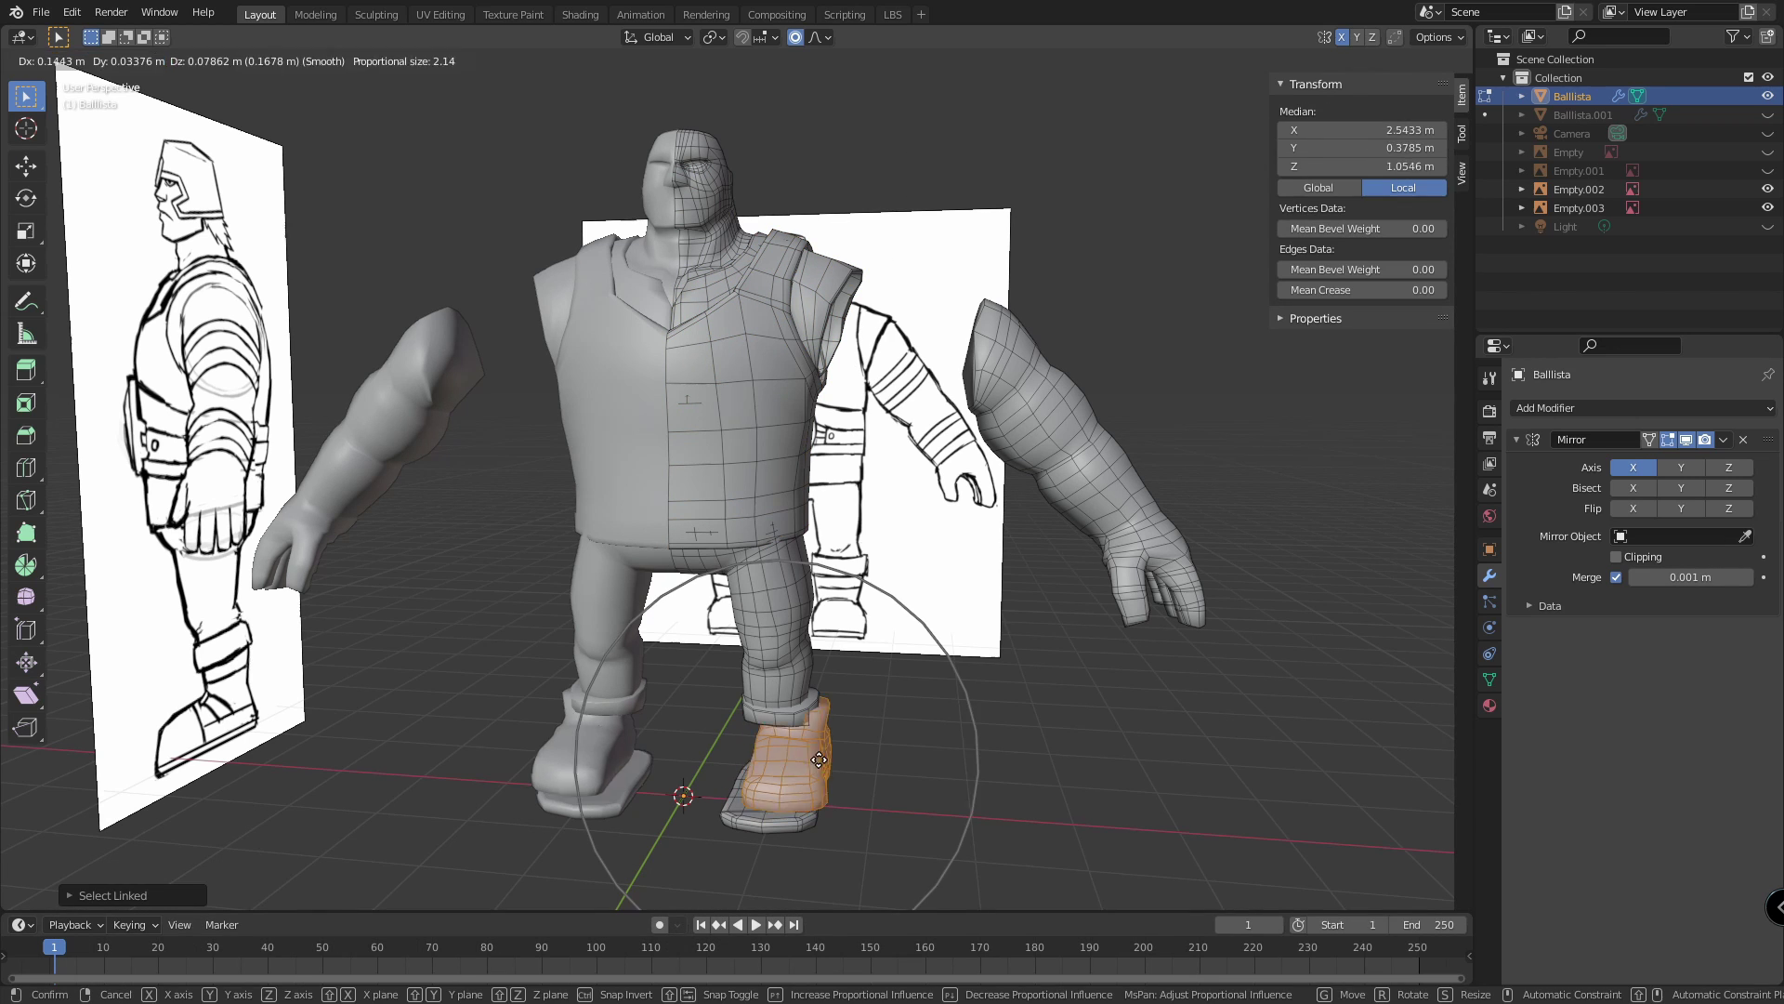
key(Escape)
click(909, 753)
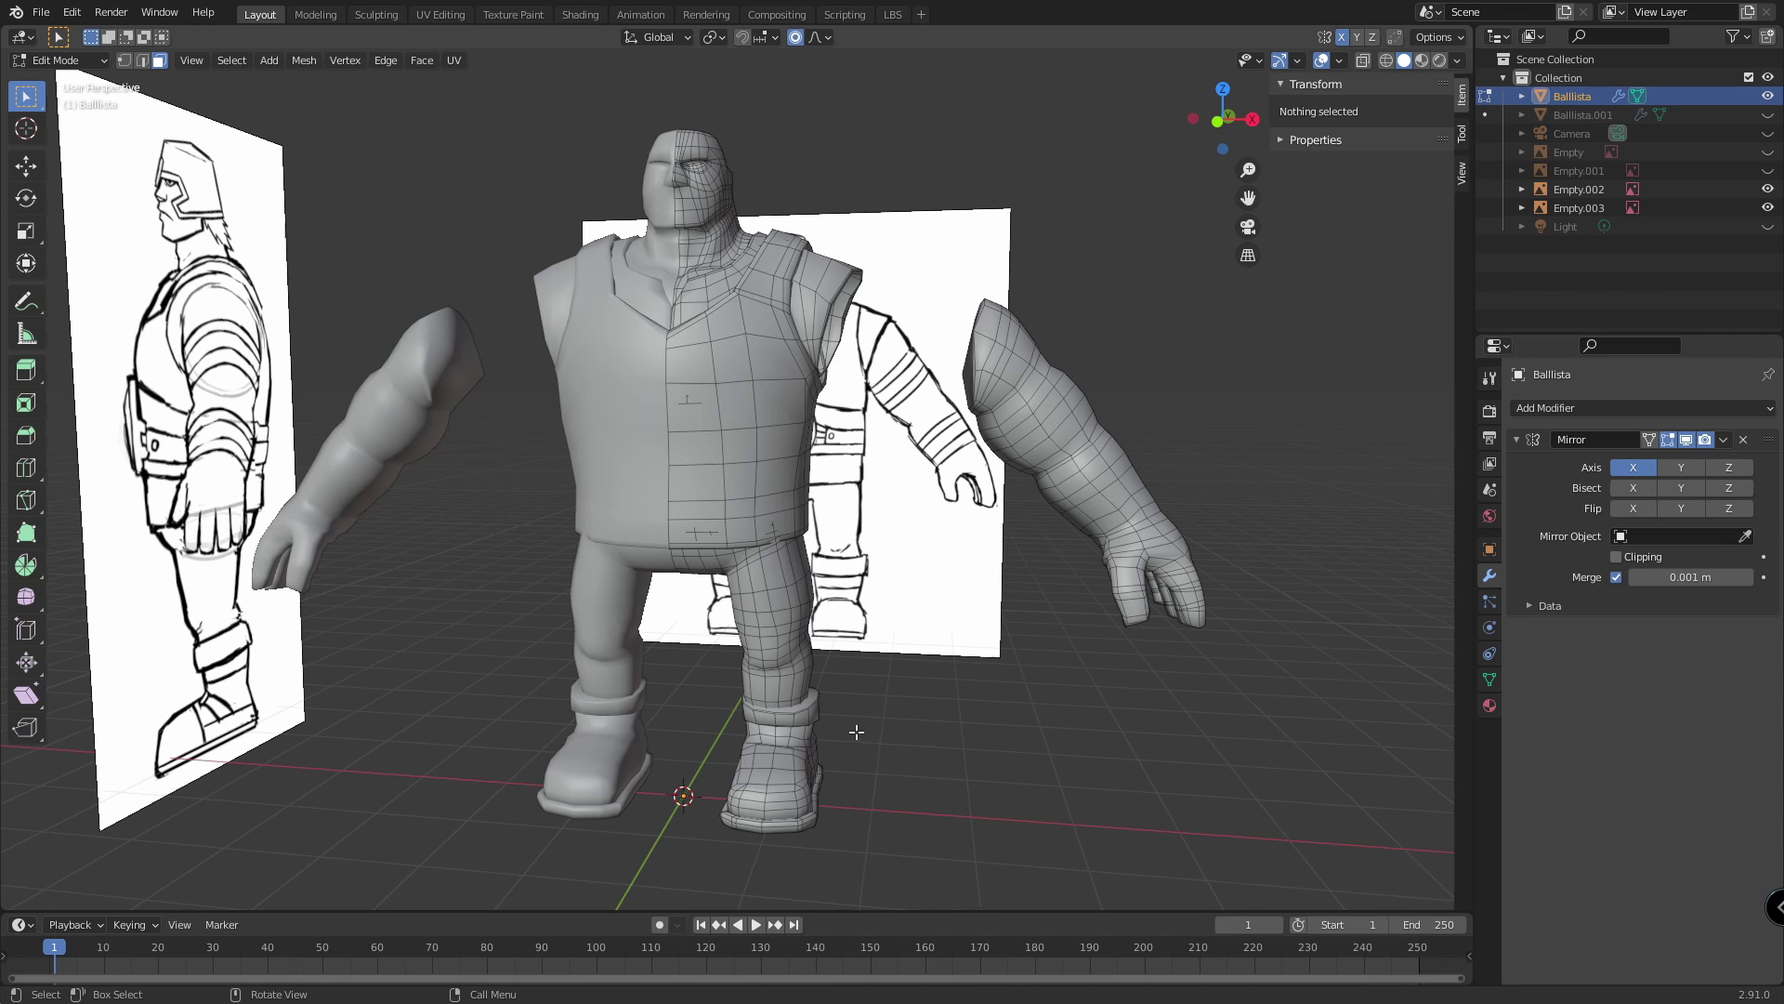
key(l)
key(l)
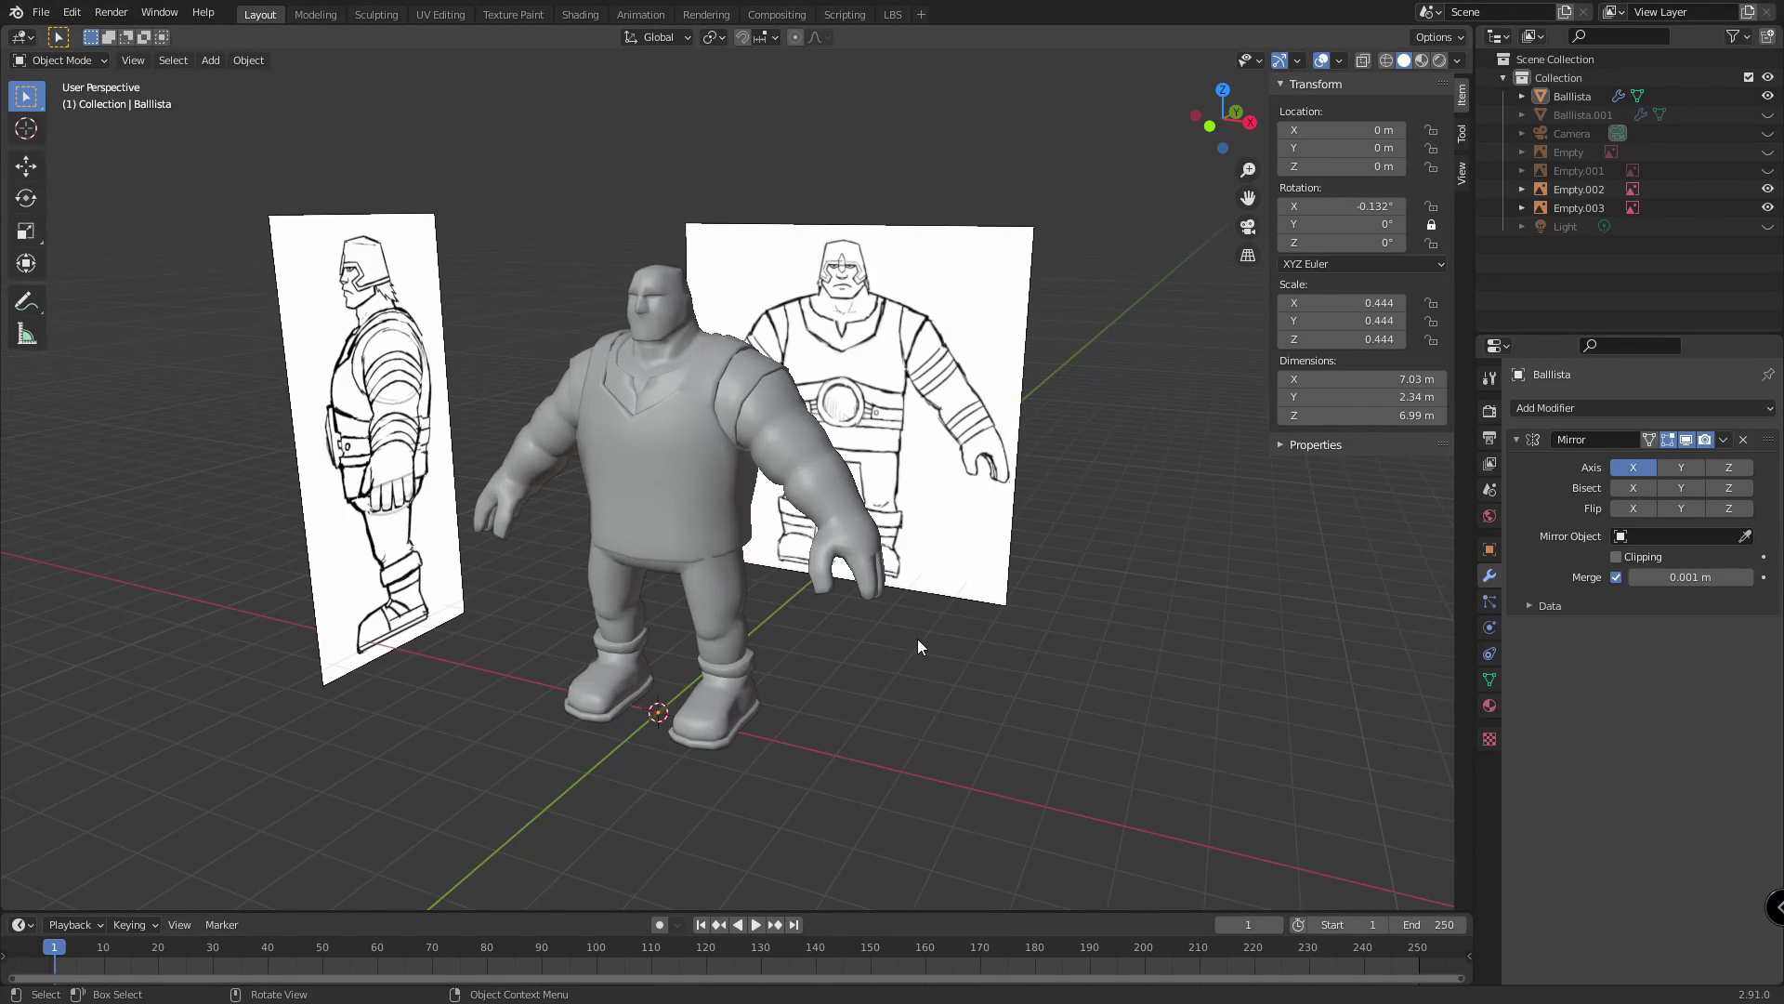
Look at the character from the front, open its mesh for editing, and enable proportional editing.
middle_drag(948, 665, 1044, 699)
scroll(974, 686, up, 2)
scroll(1022, 683, up, 1)
middle_drag(1037, 700, 1045, 691)
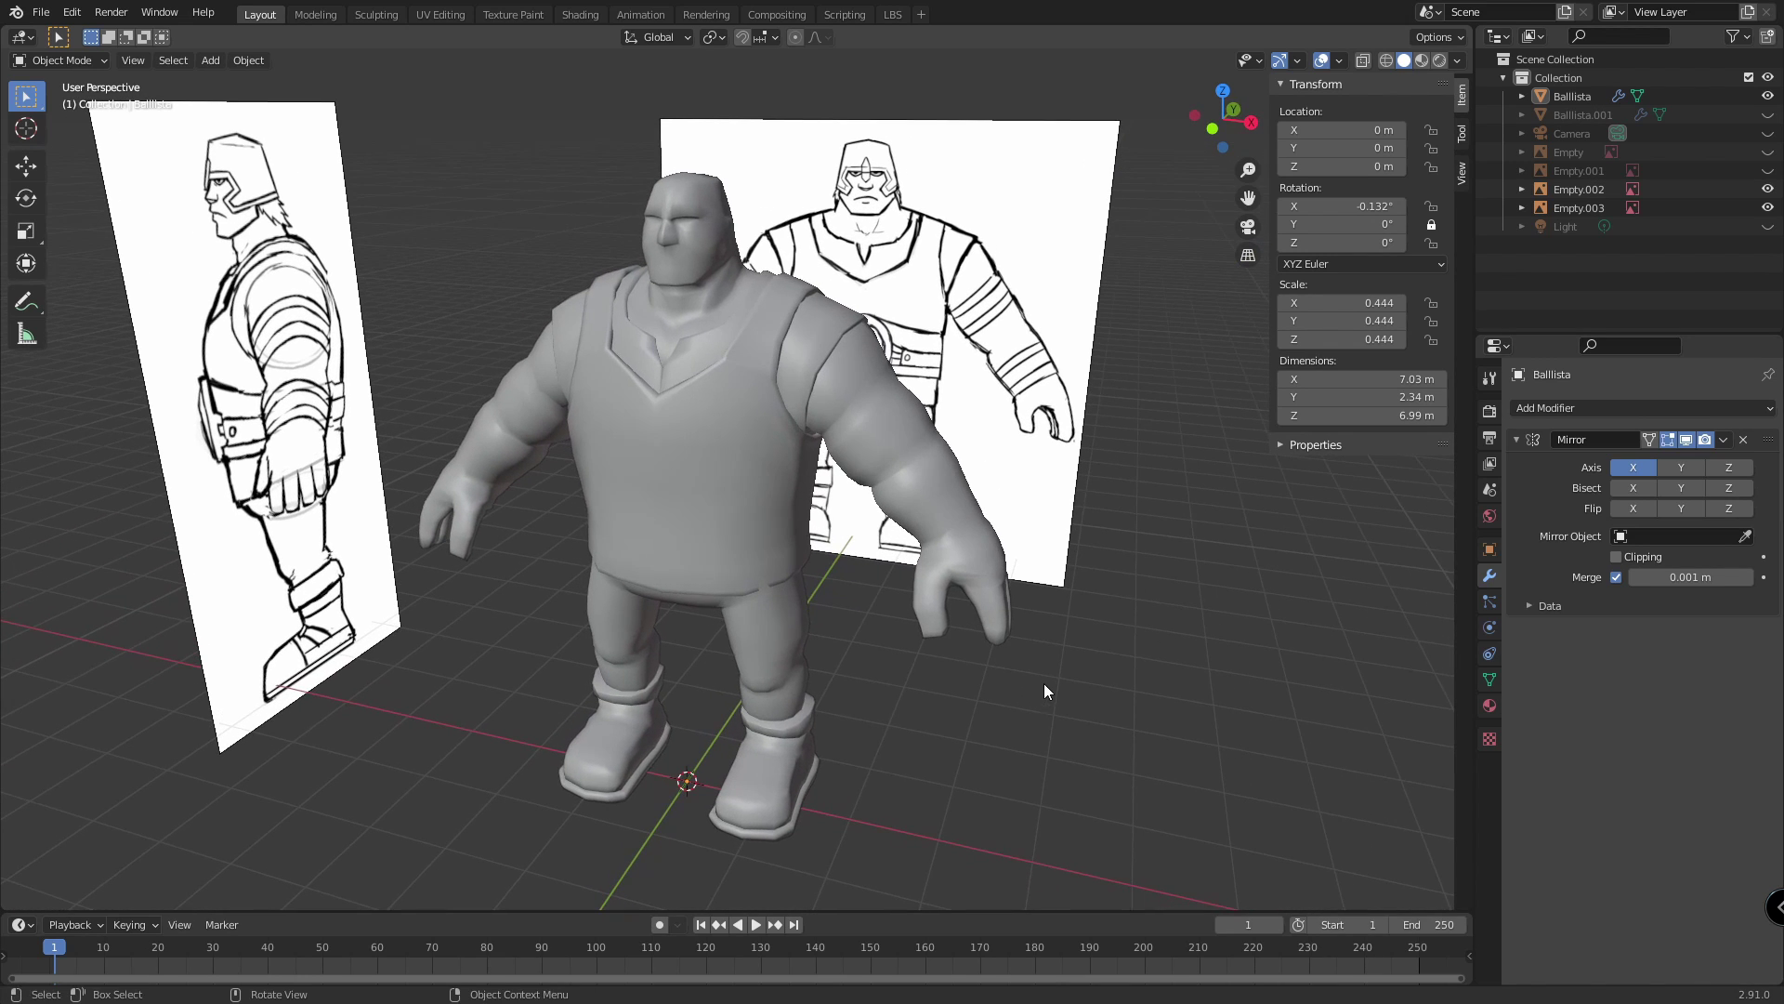
click(1211, 130)
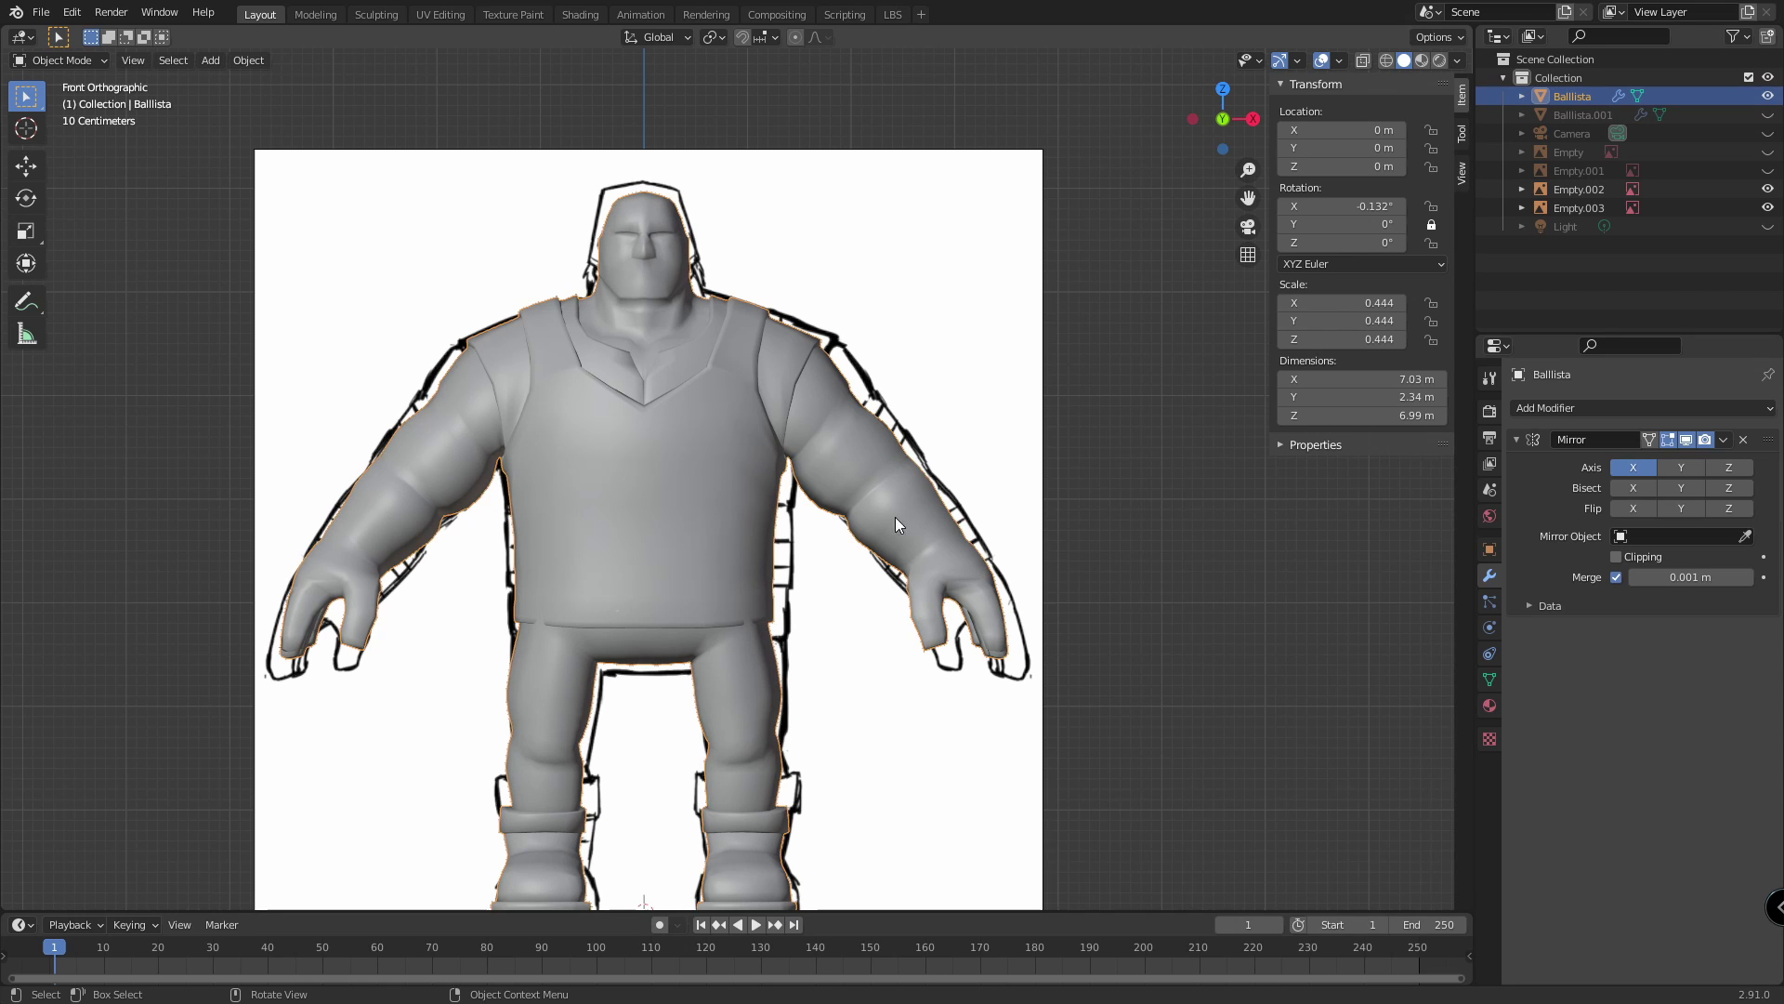
key(Tab)
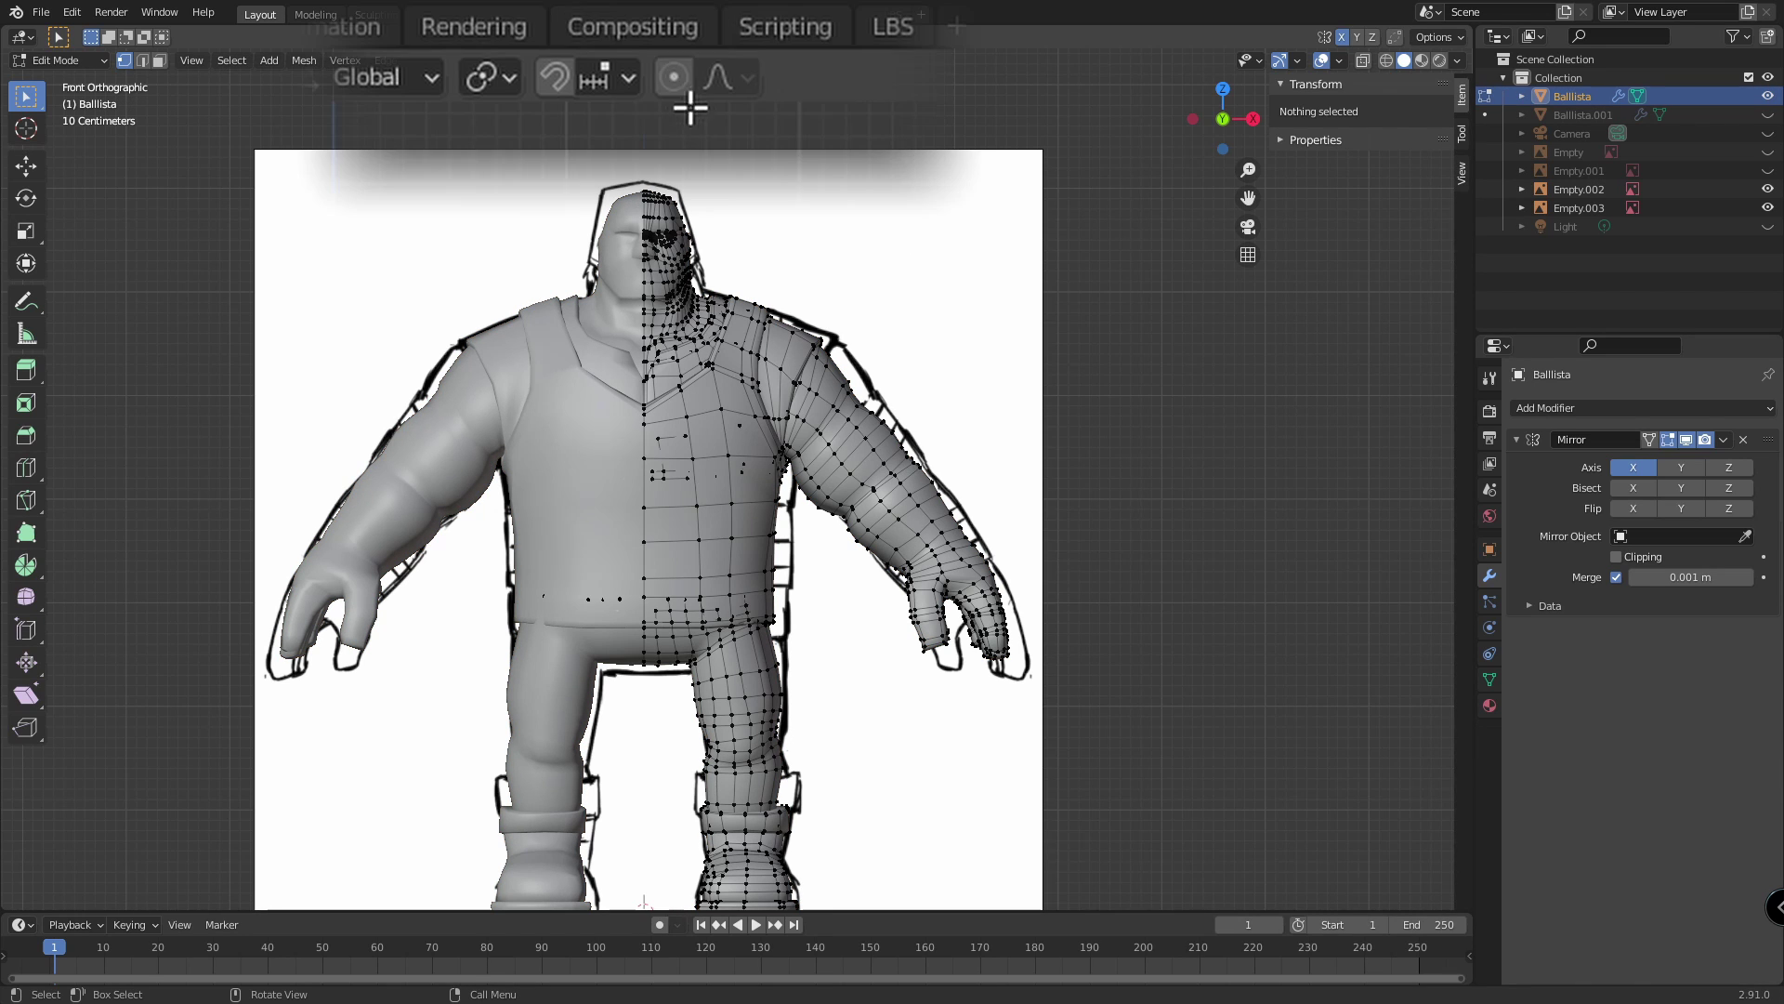
click(795, 37)
Select the hand and forearm and move them toward the reference outline using a proportional size of 1.10.
scroll(945, 611, up, 1)
shift+middle_drag(955, 814, 770, 731)
drag(1090, 511, 1163, 383)
key(g)
scroll(900, 503, down, 4)
scroll(899, 502, up, 6)
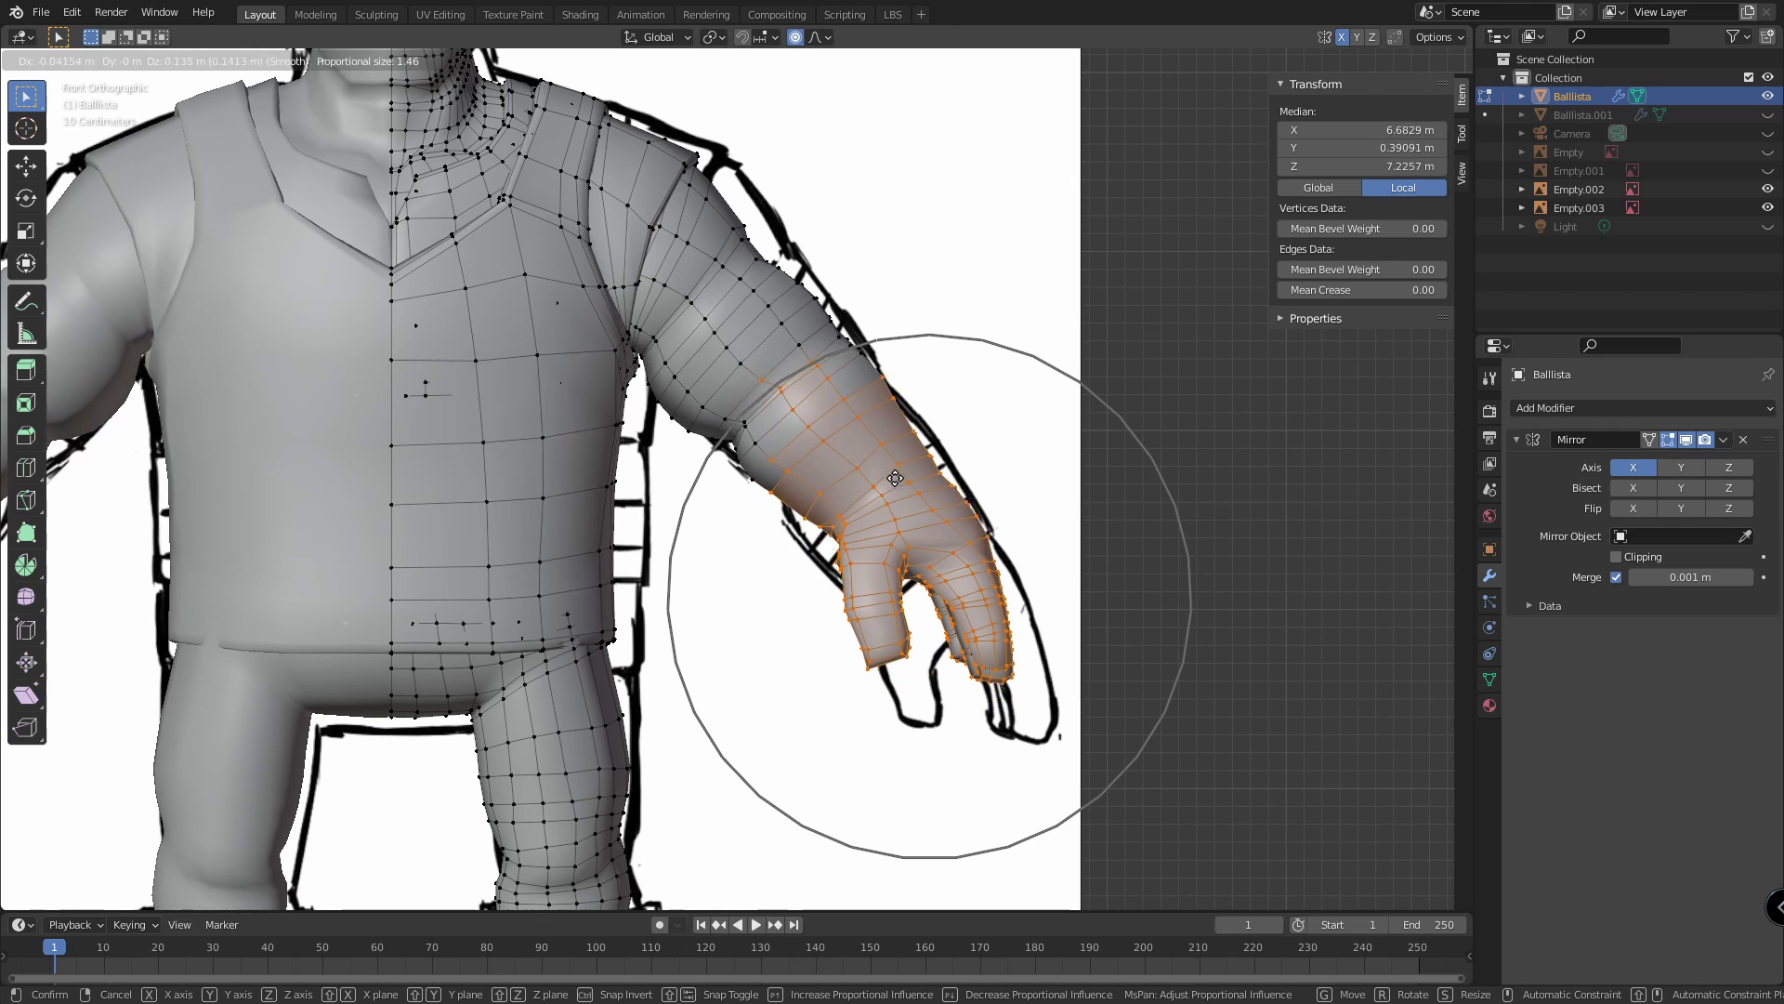
scroll(944, 523, up, 7)
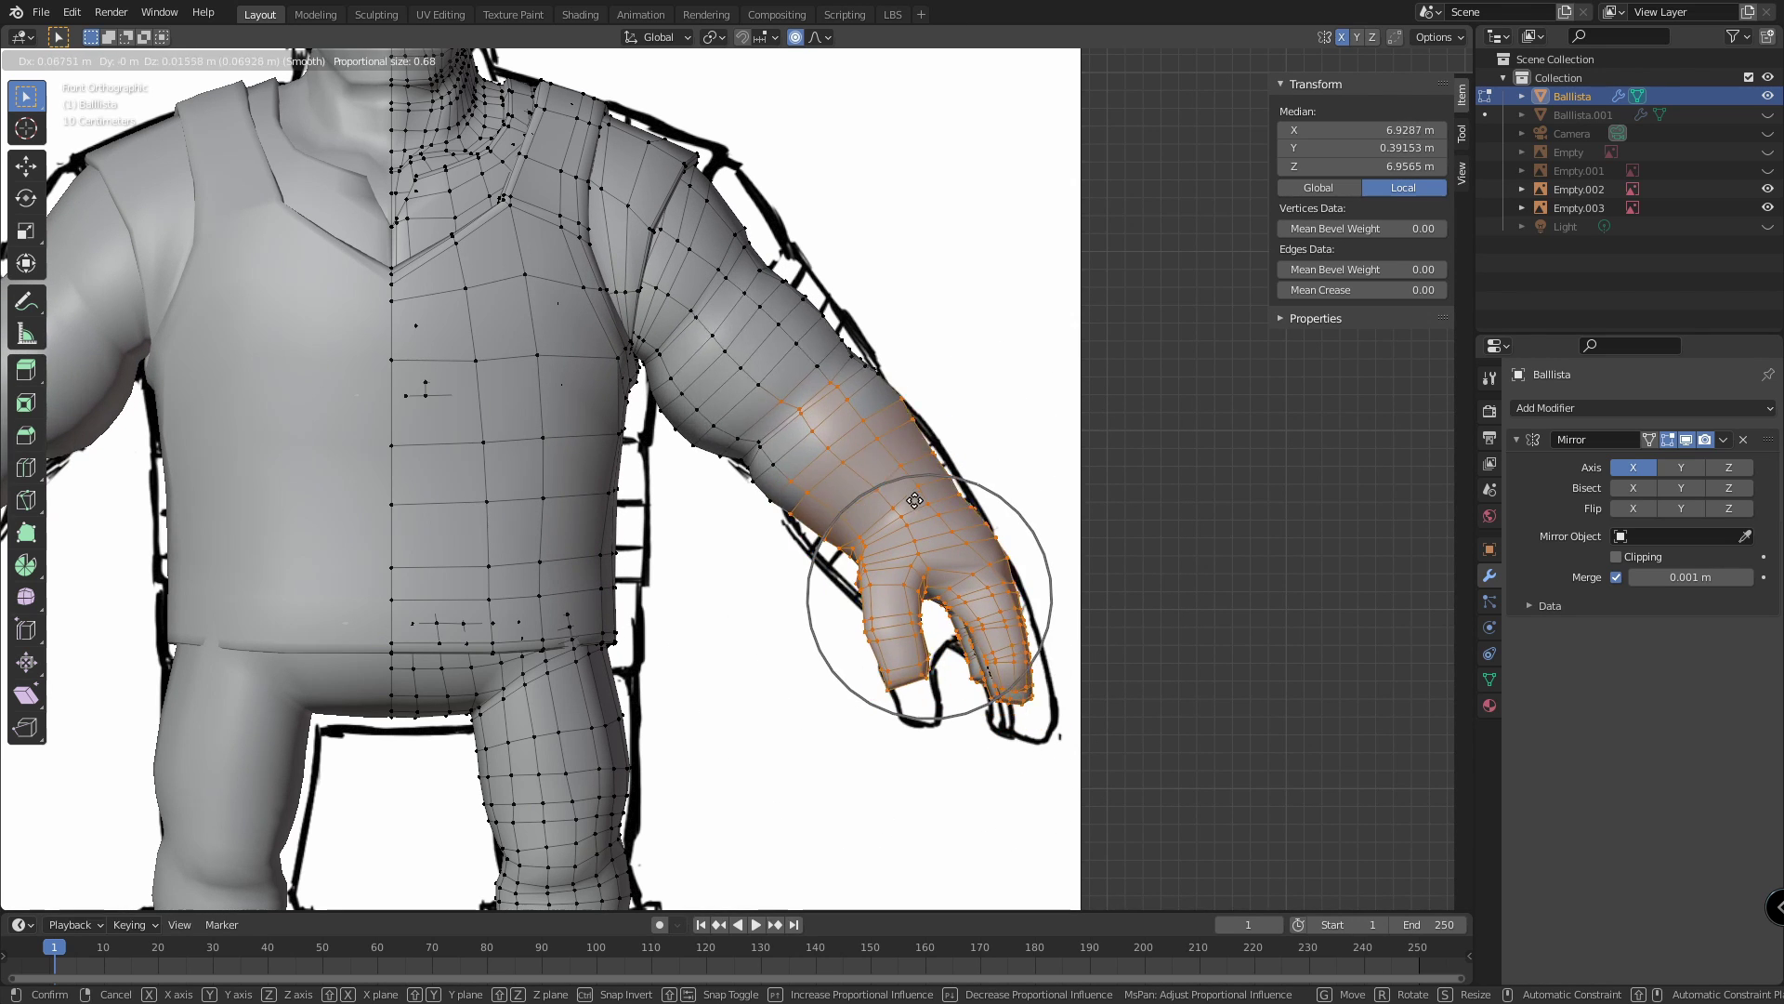
scroll(902, 501, down, 12)
scroll(907, 502, up, 2)
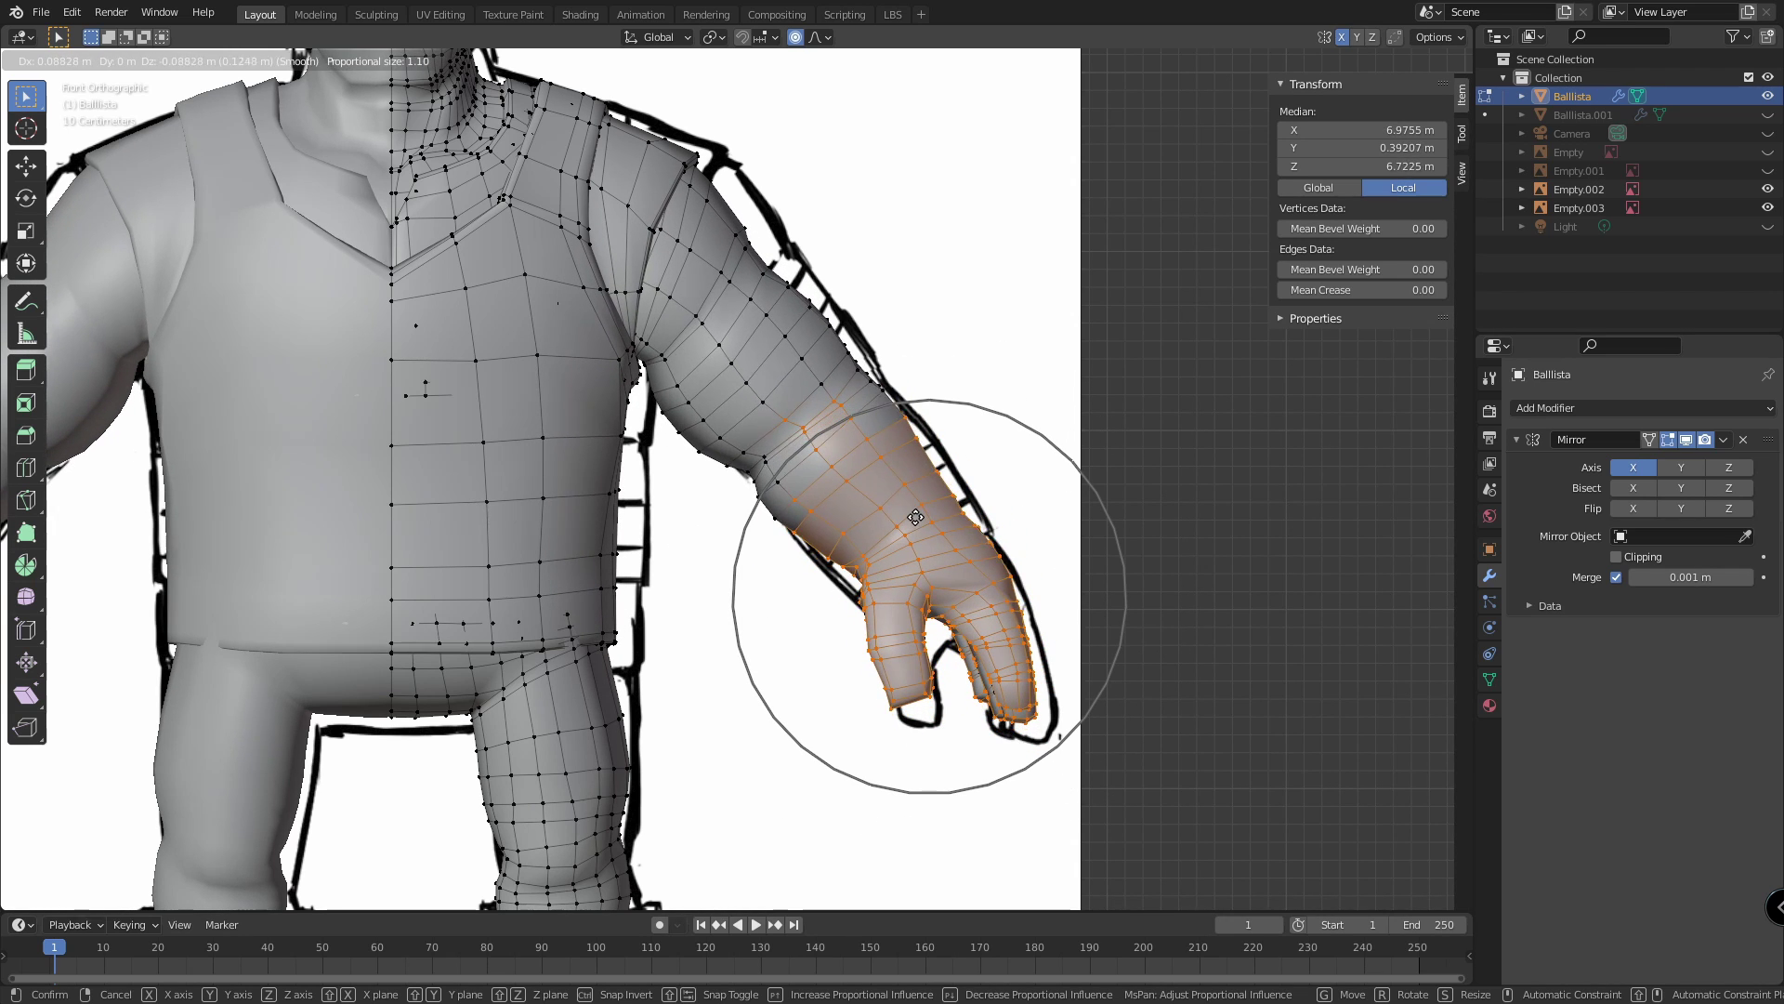
click(917, 515)
Select the hand vertices and move them to match the hand outline of the reference drawing.
drag(1058, 605, 1155, 498)
key(g)
click(958, 619)
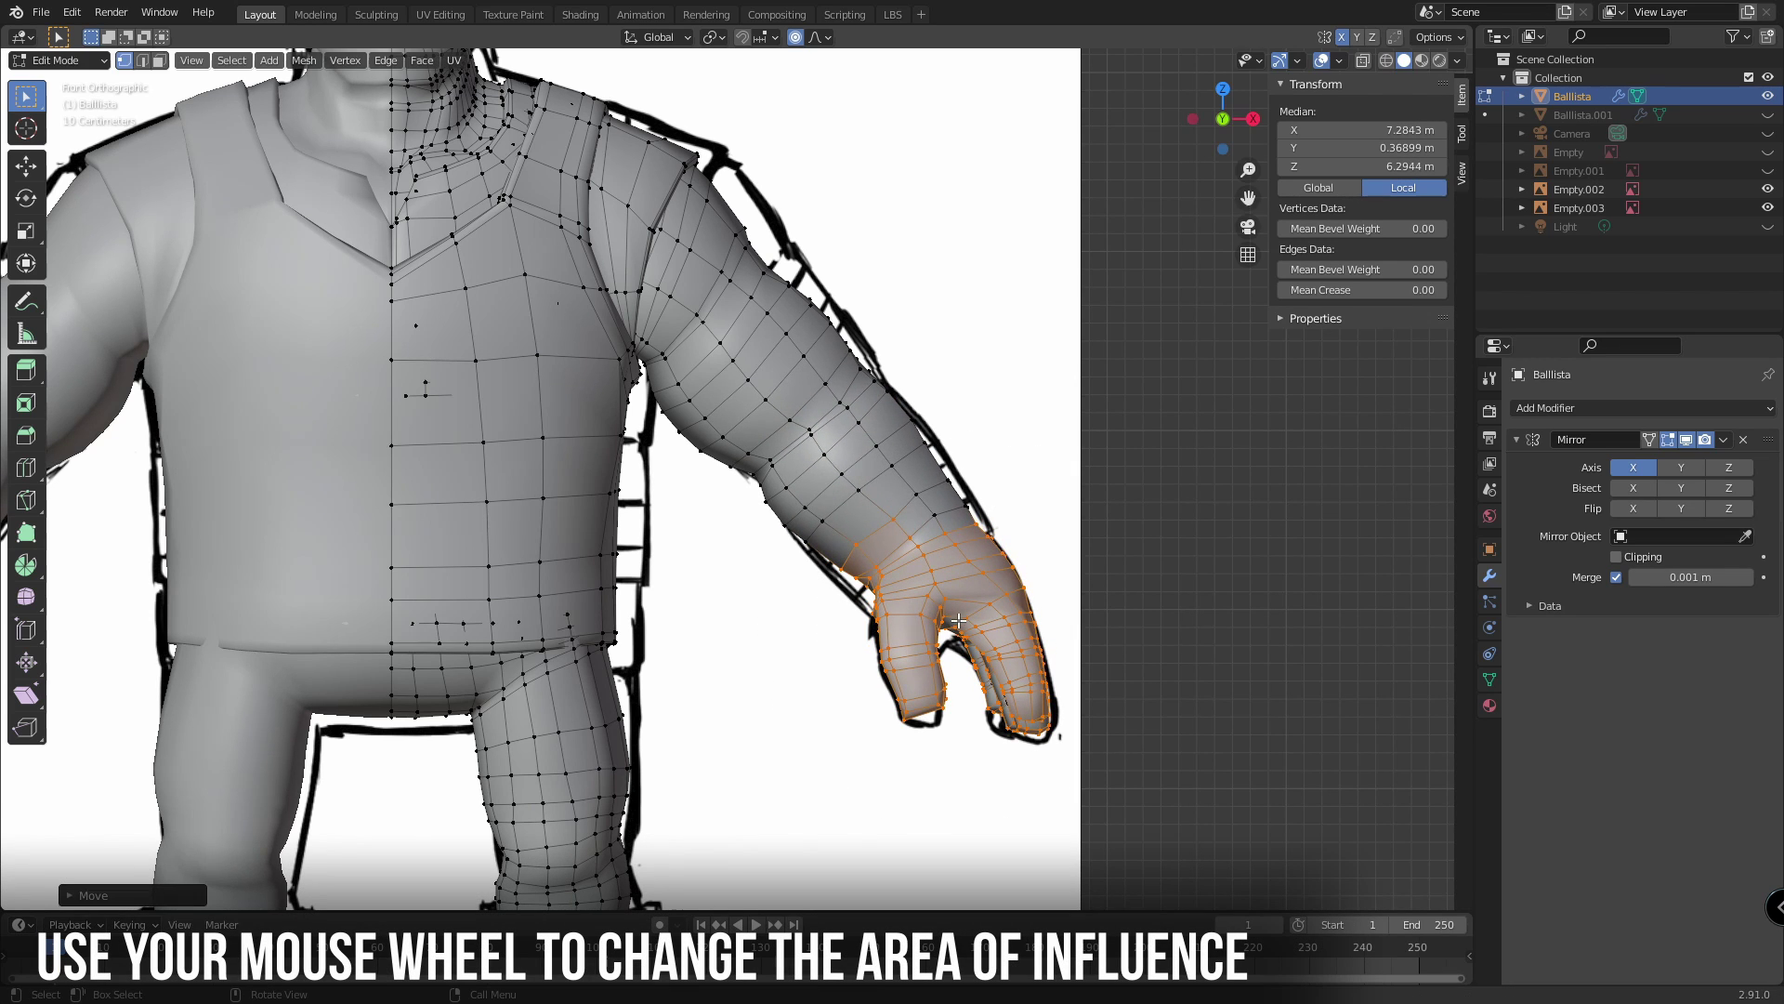
Move the selected forearm and hand onto the reference arm outline with a proportional size of 2.14.
key(g)
click(775, 393)
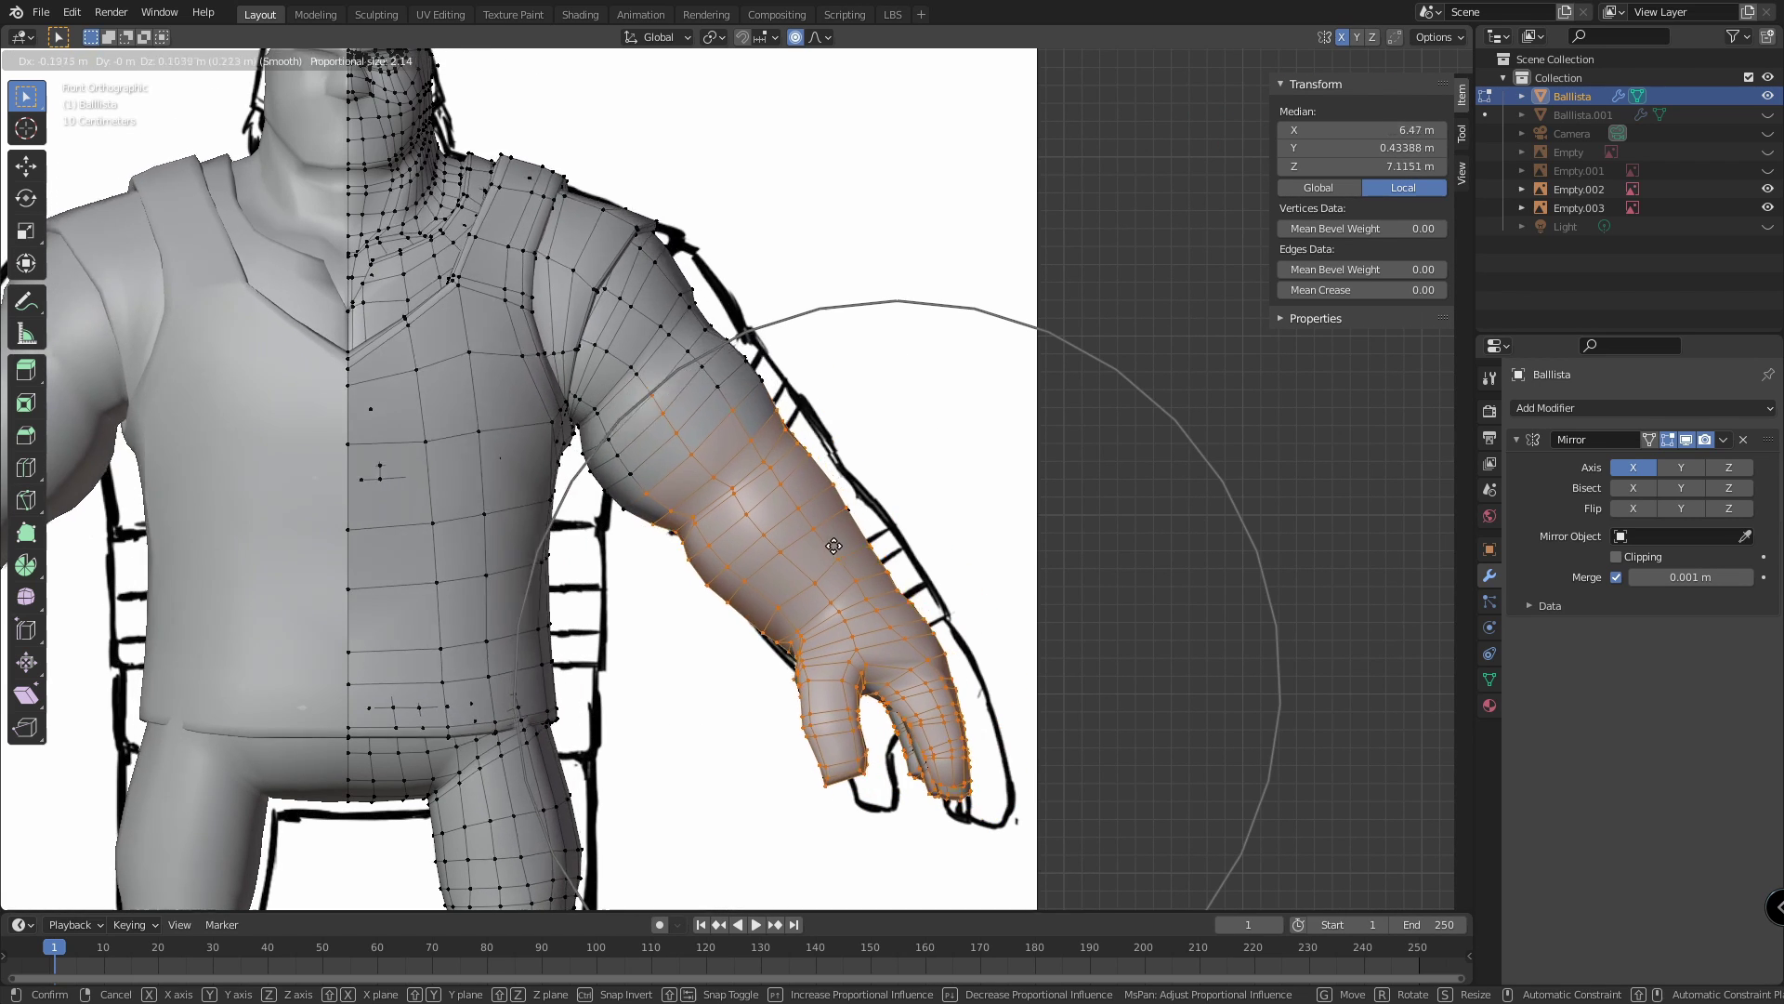
click(871, 559)
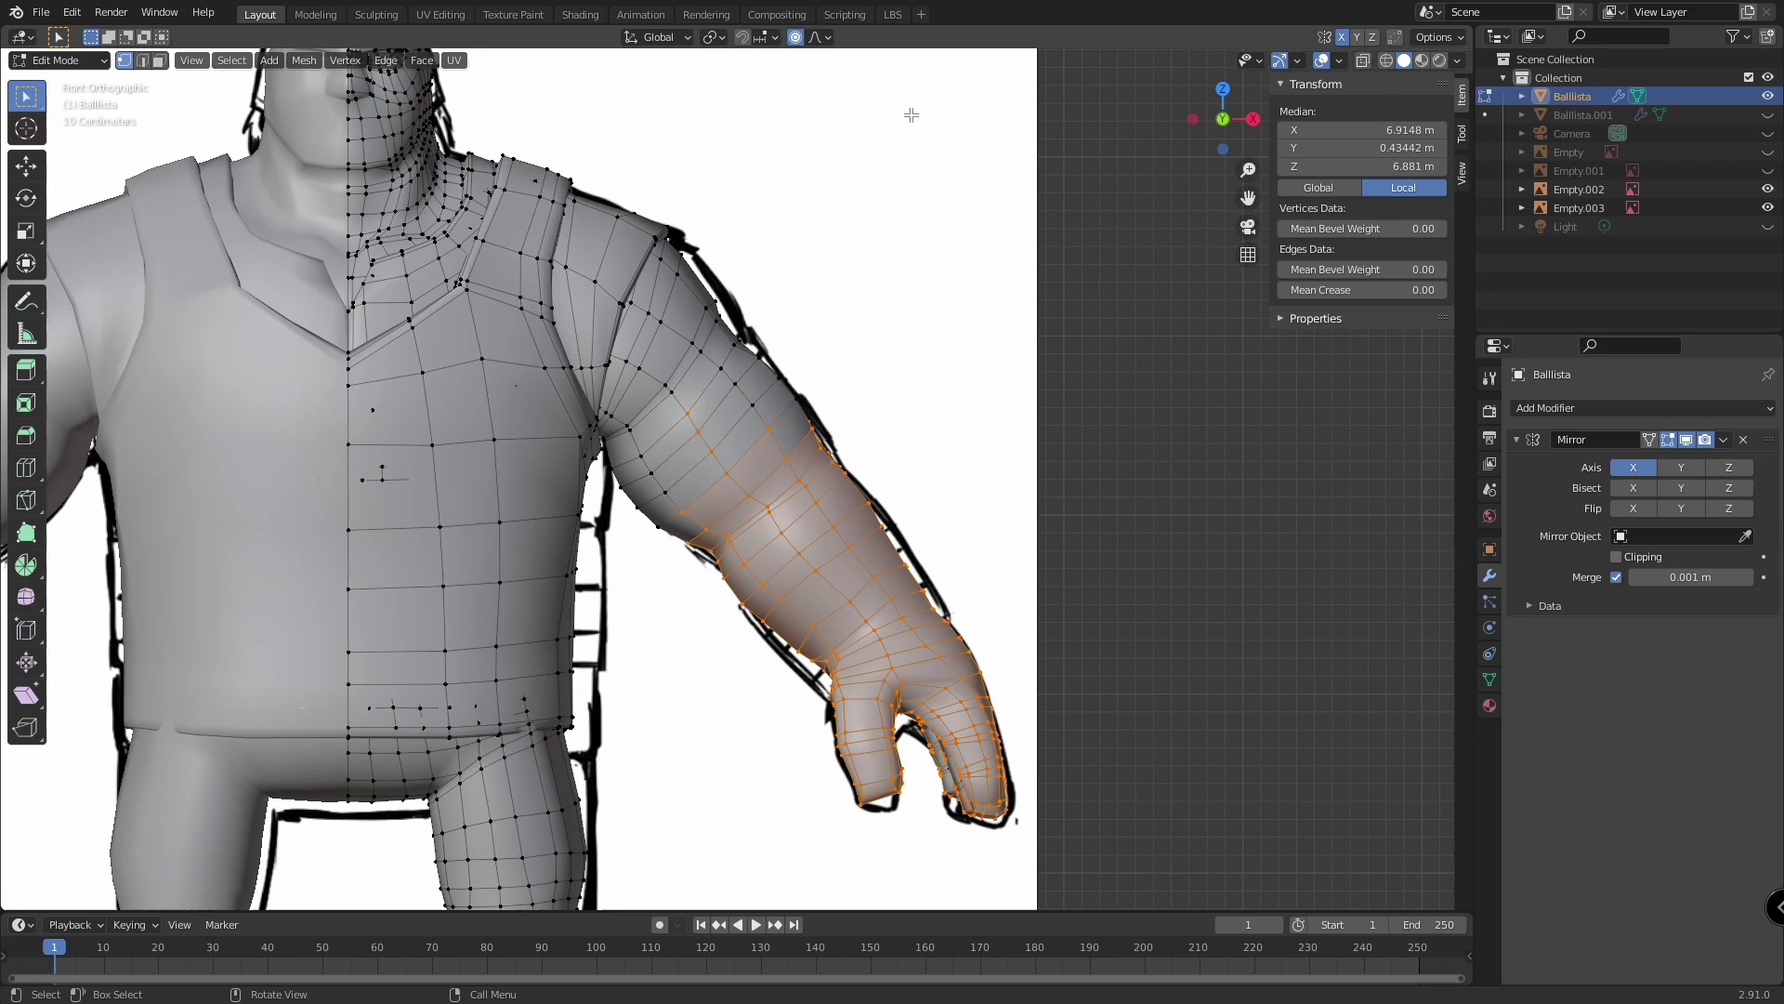
Open the proportional editing falloff options and start another move of the forearm and hand.
click(823, 38)
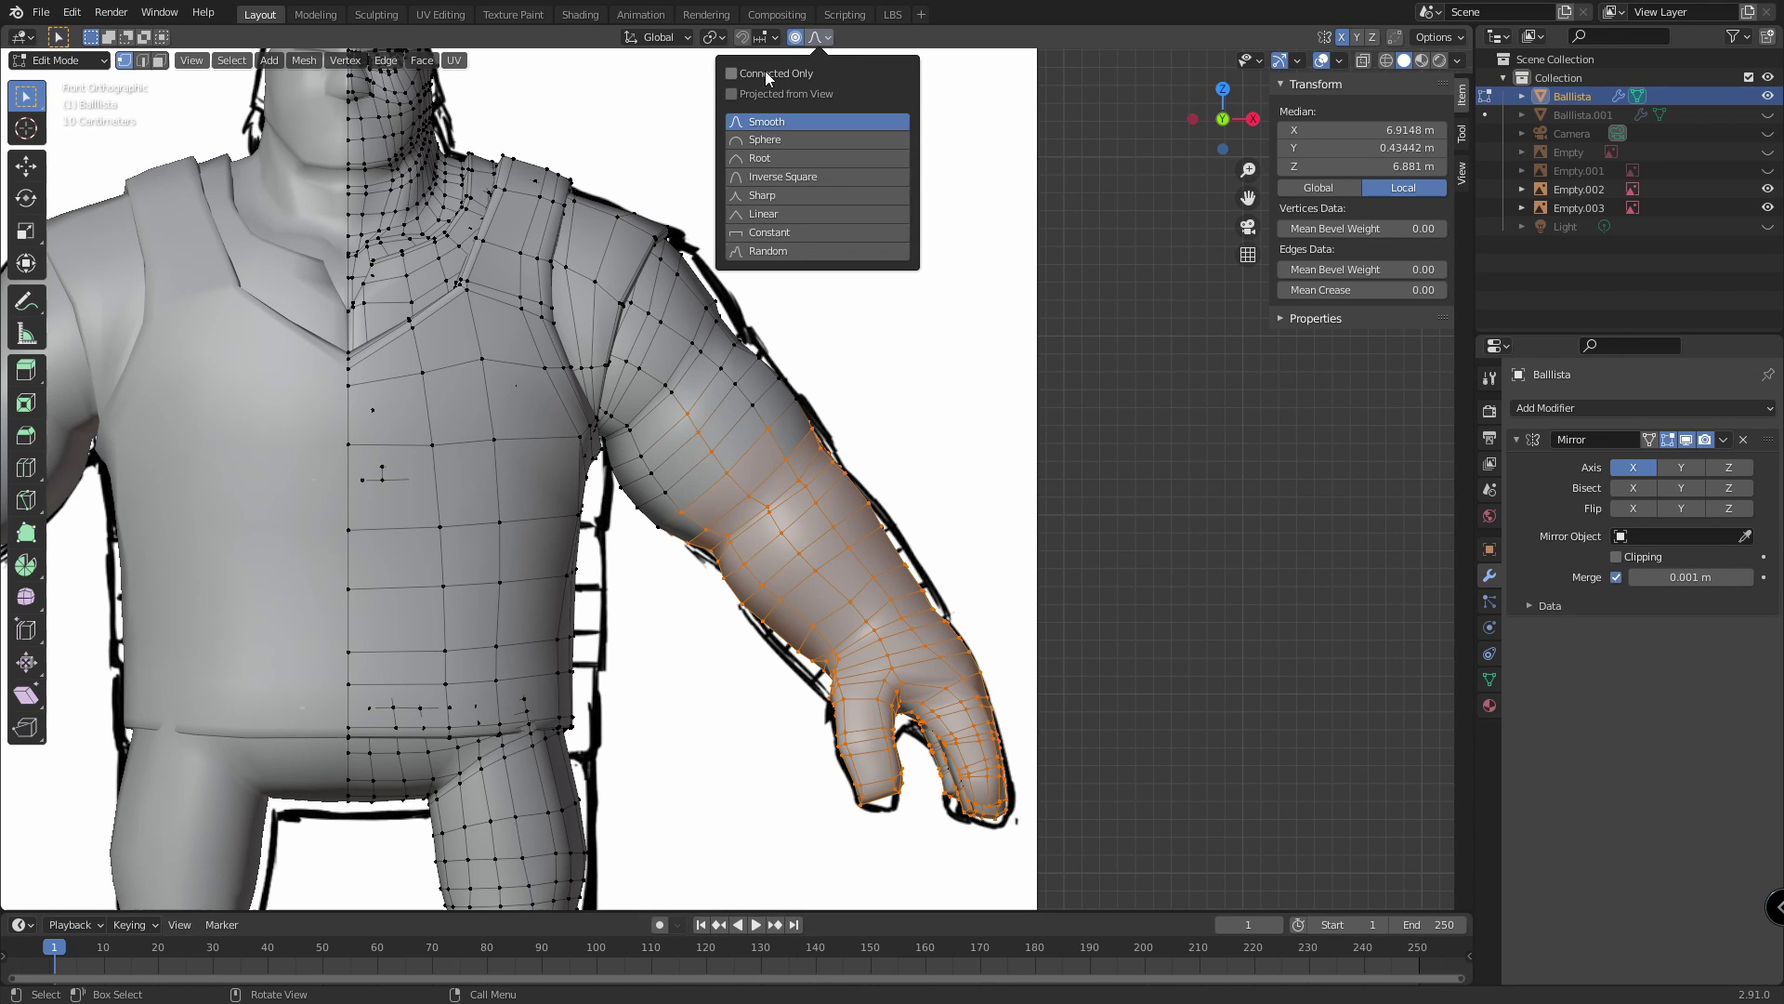
key(g)
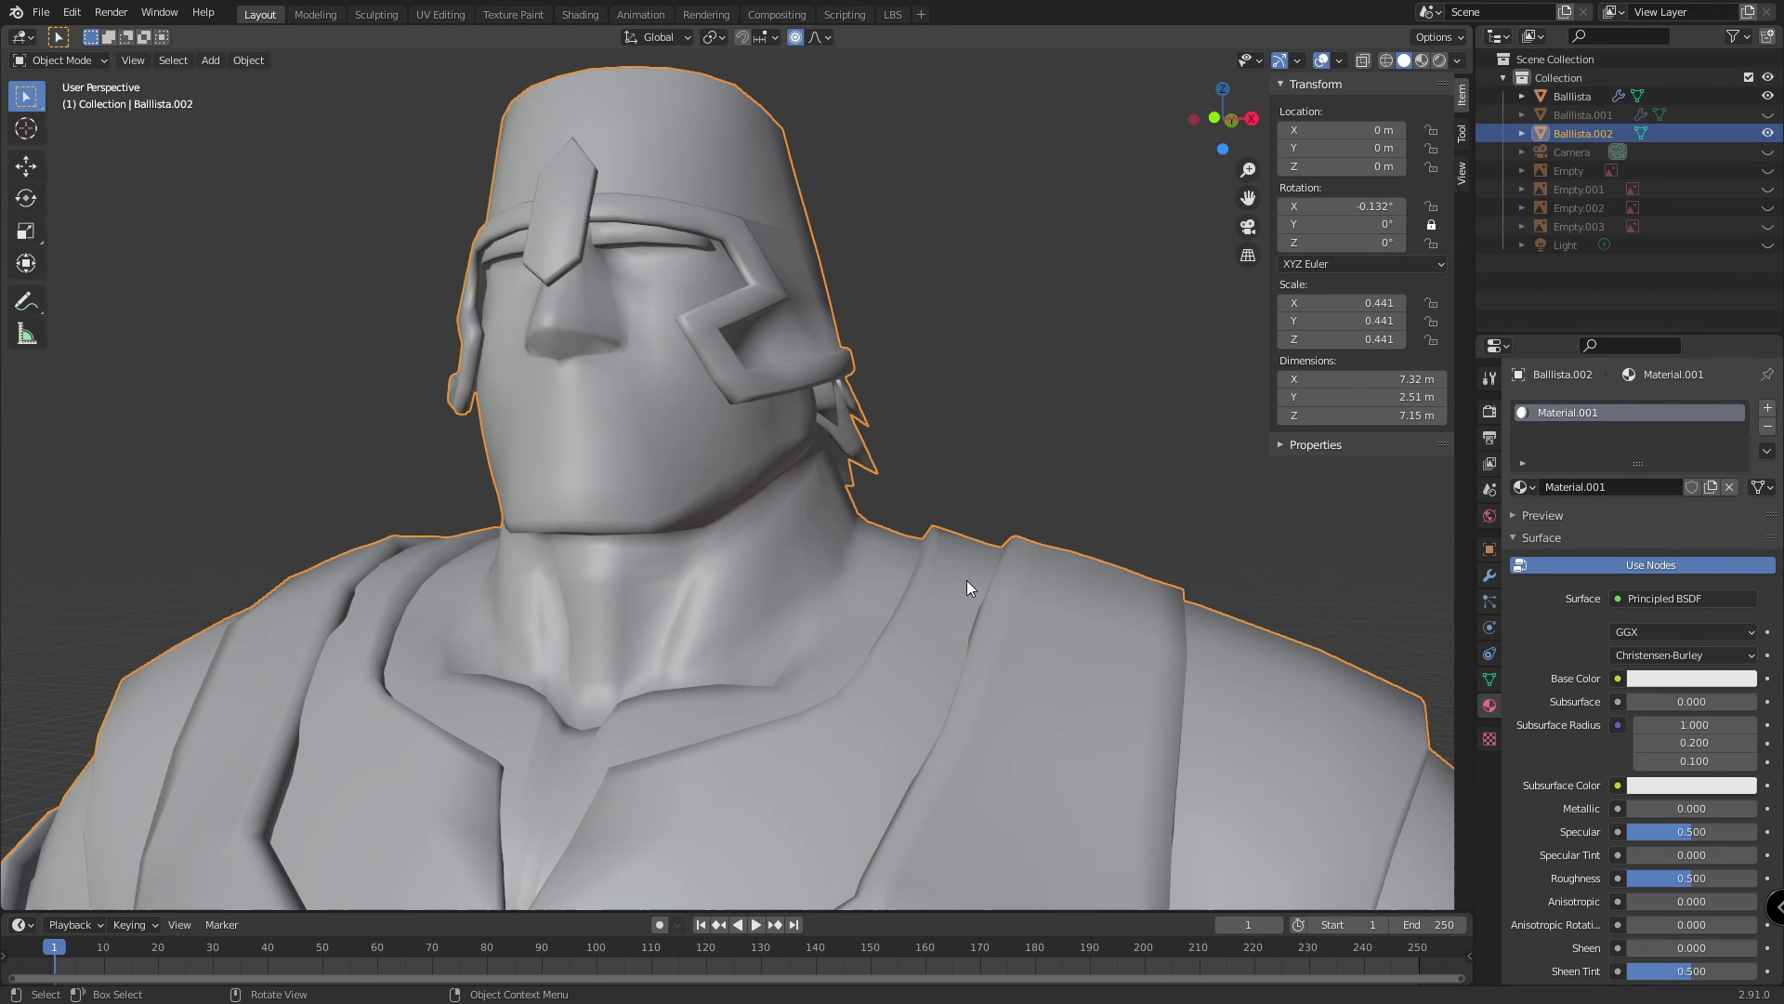
Add a Subdivision Surface modifier to the character mesh and set its viewport level to 1.
click(1489, 575)
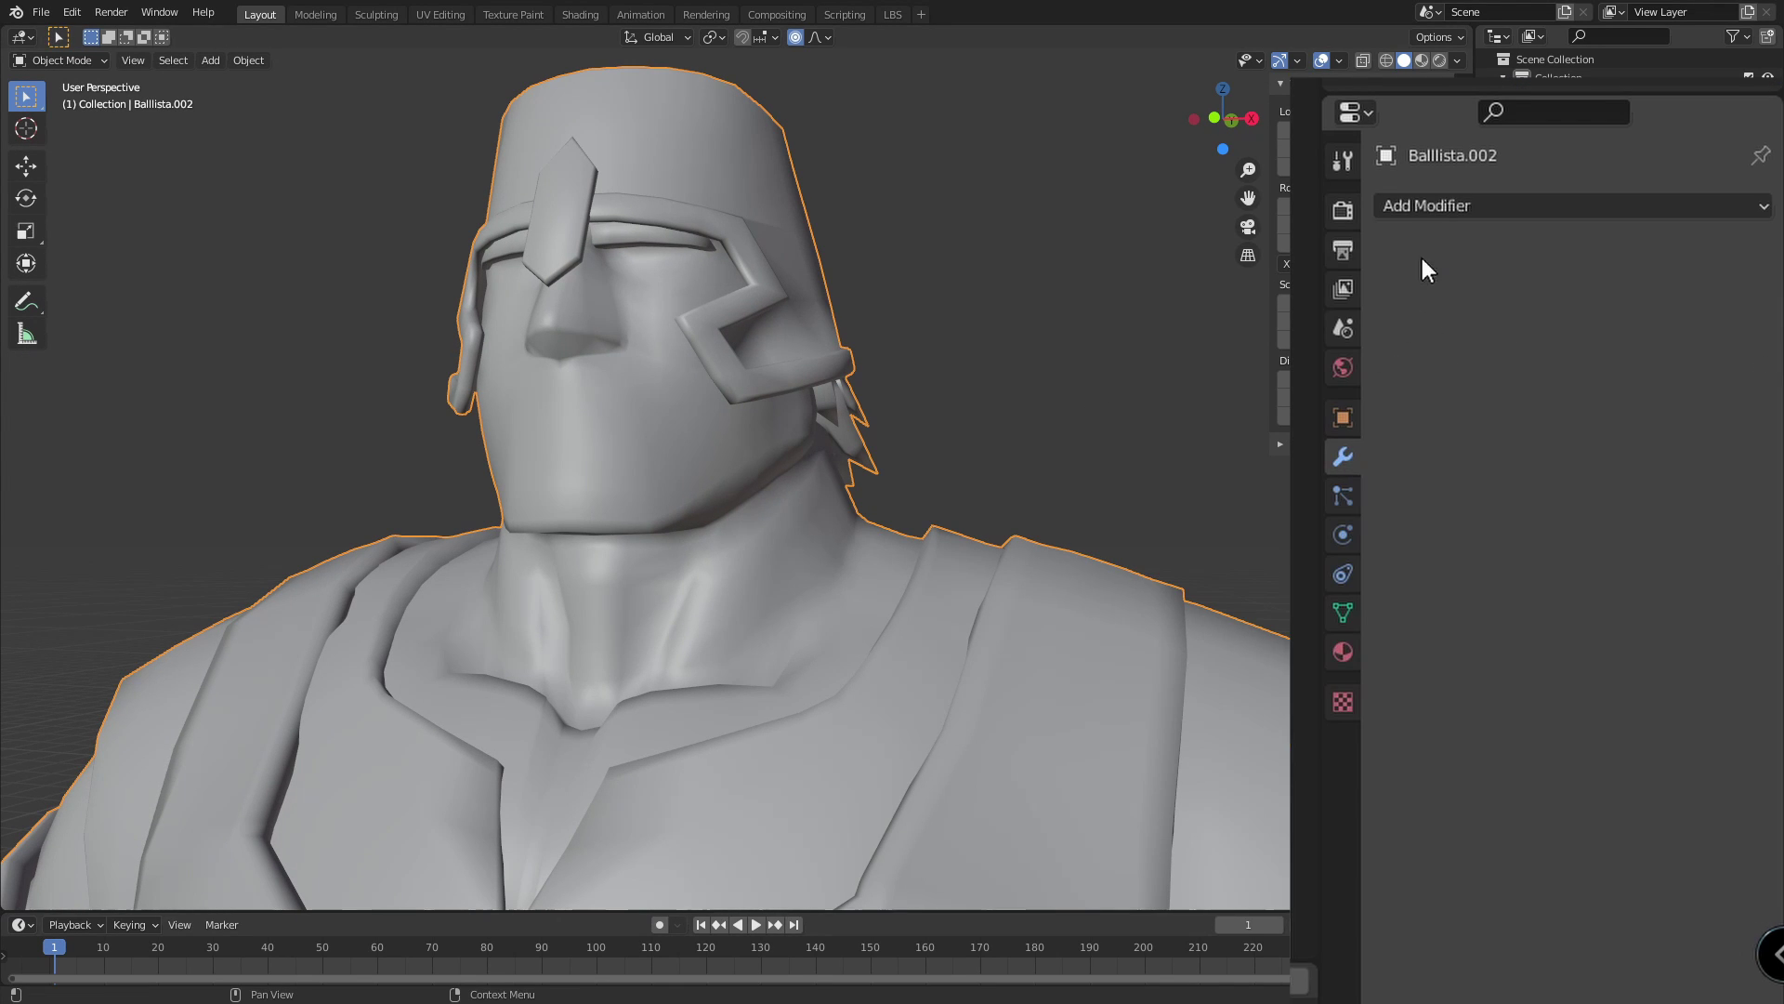
click(1551, 406)
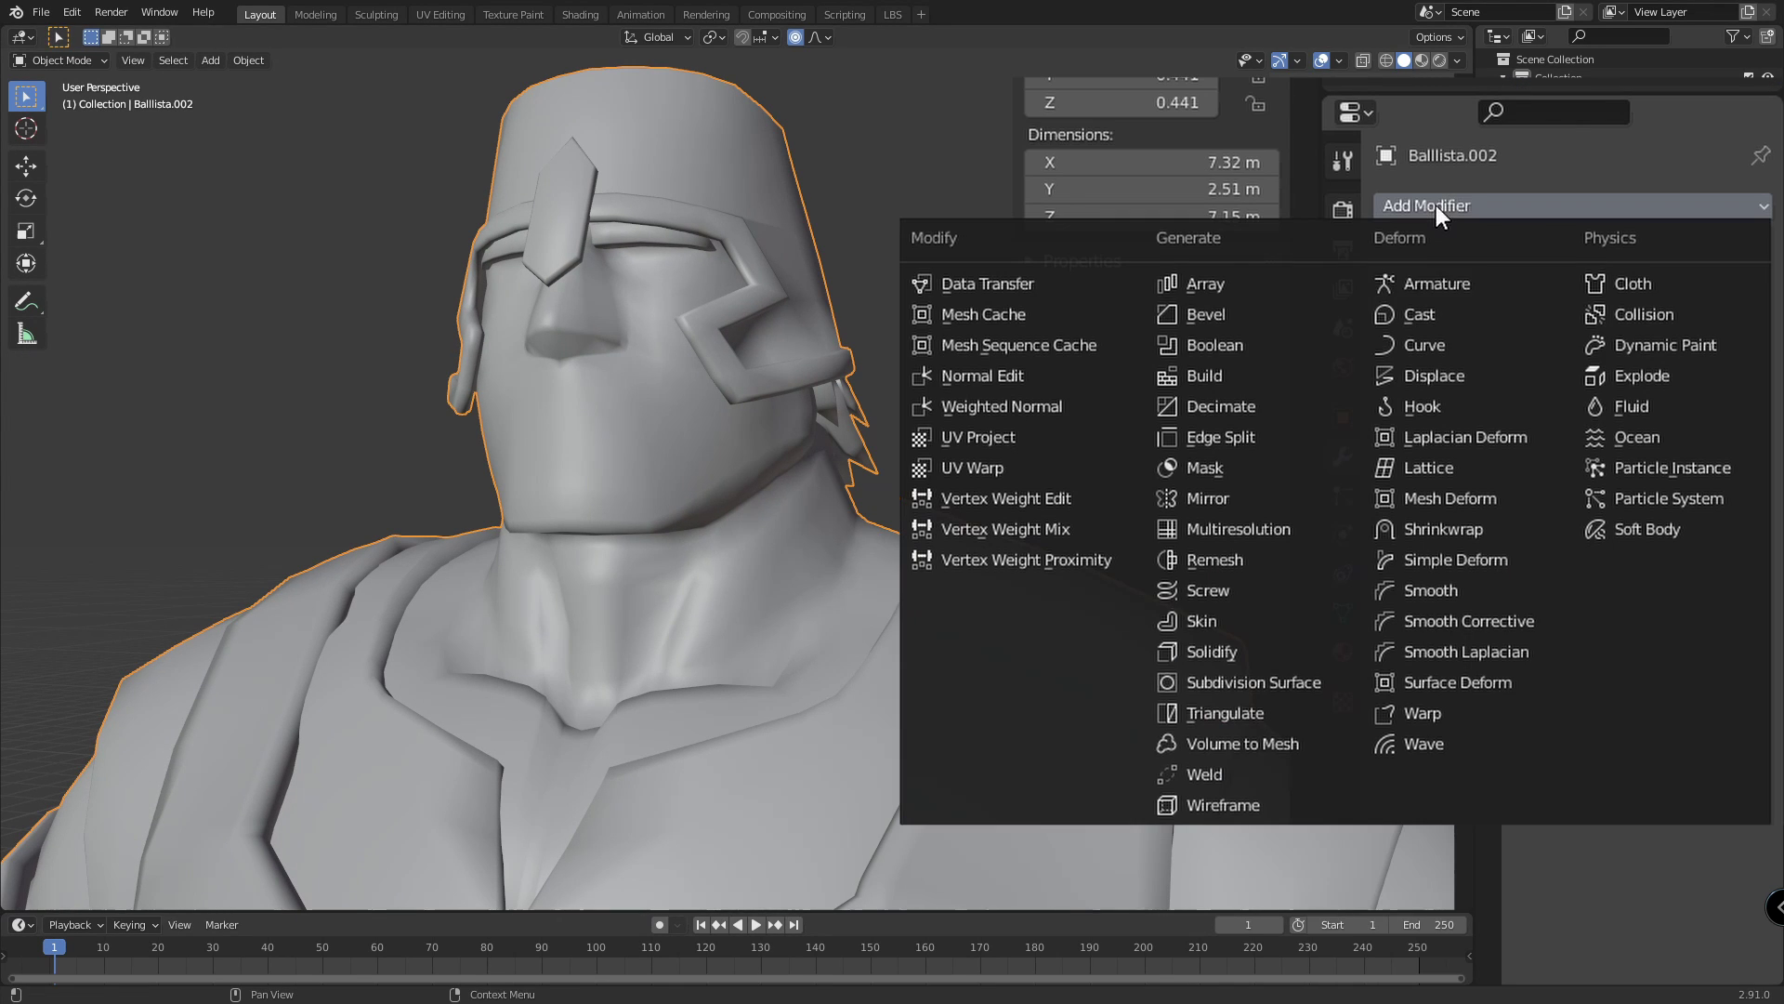
click(1257, 681)
click(1631, 329)
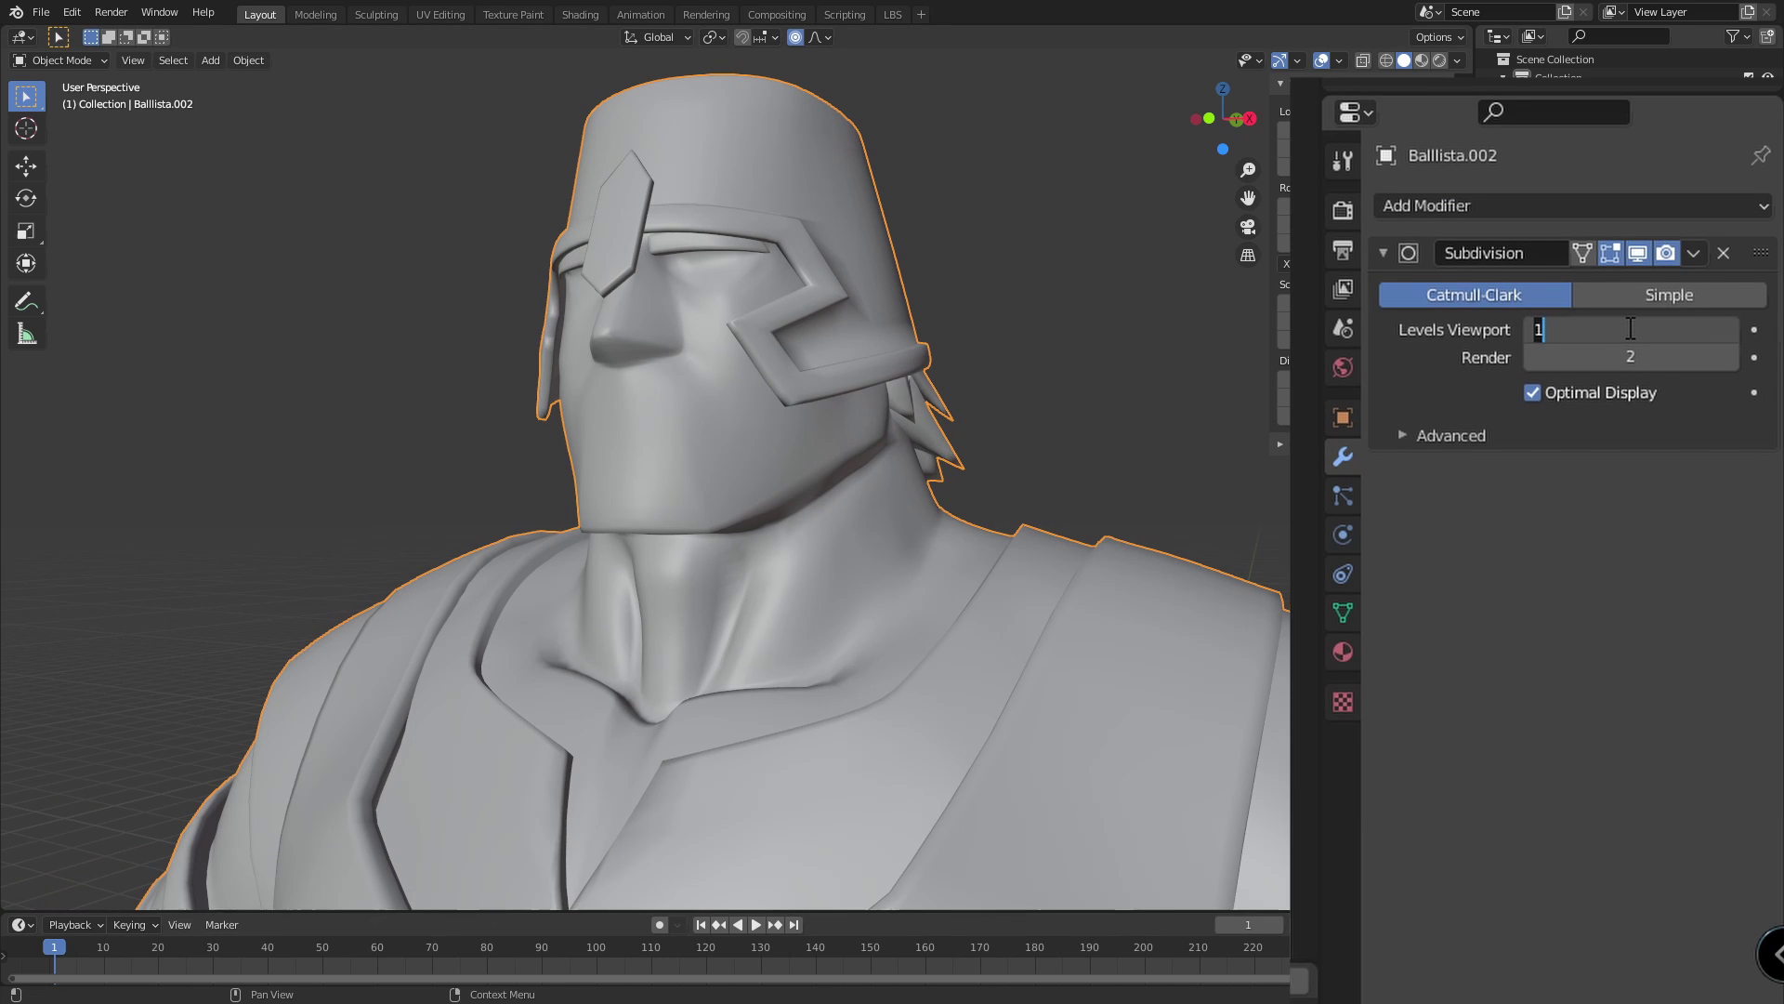
key(Return)
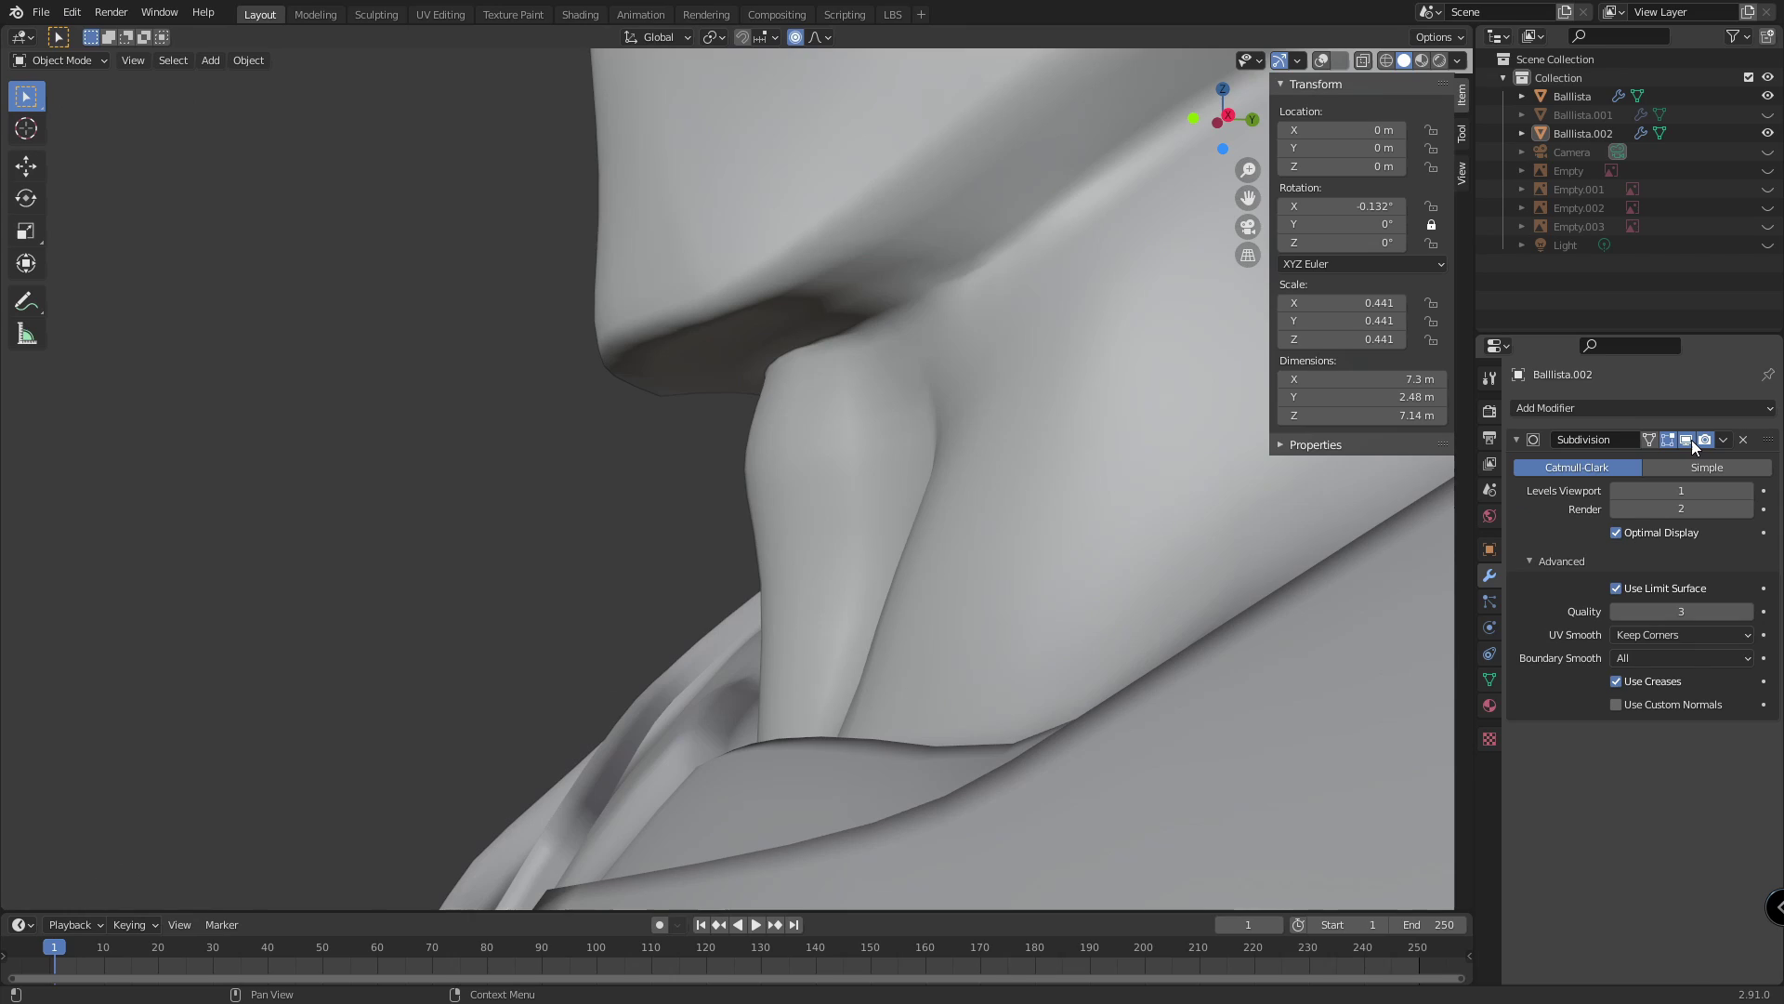
Toggle the subdivision's viewport display to compare the smoothed and original mesh on the neck, belt and arm.
click(1686, 439)
click(1686, 440)
click(1687, 439)
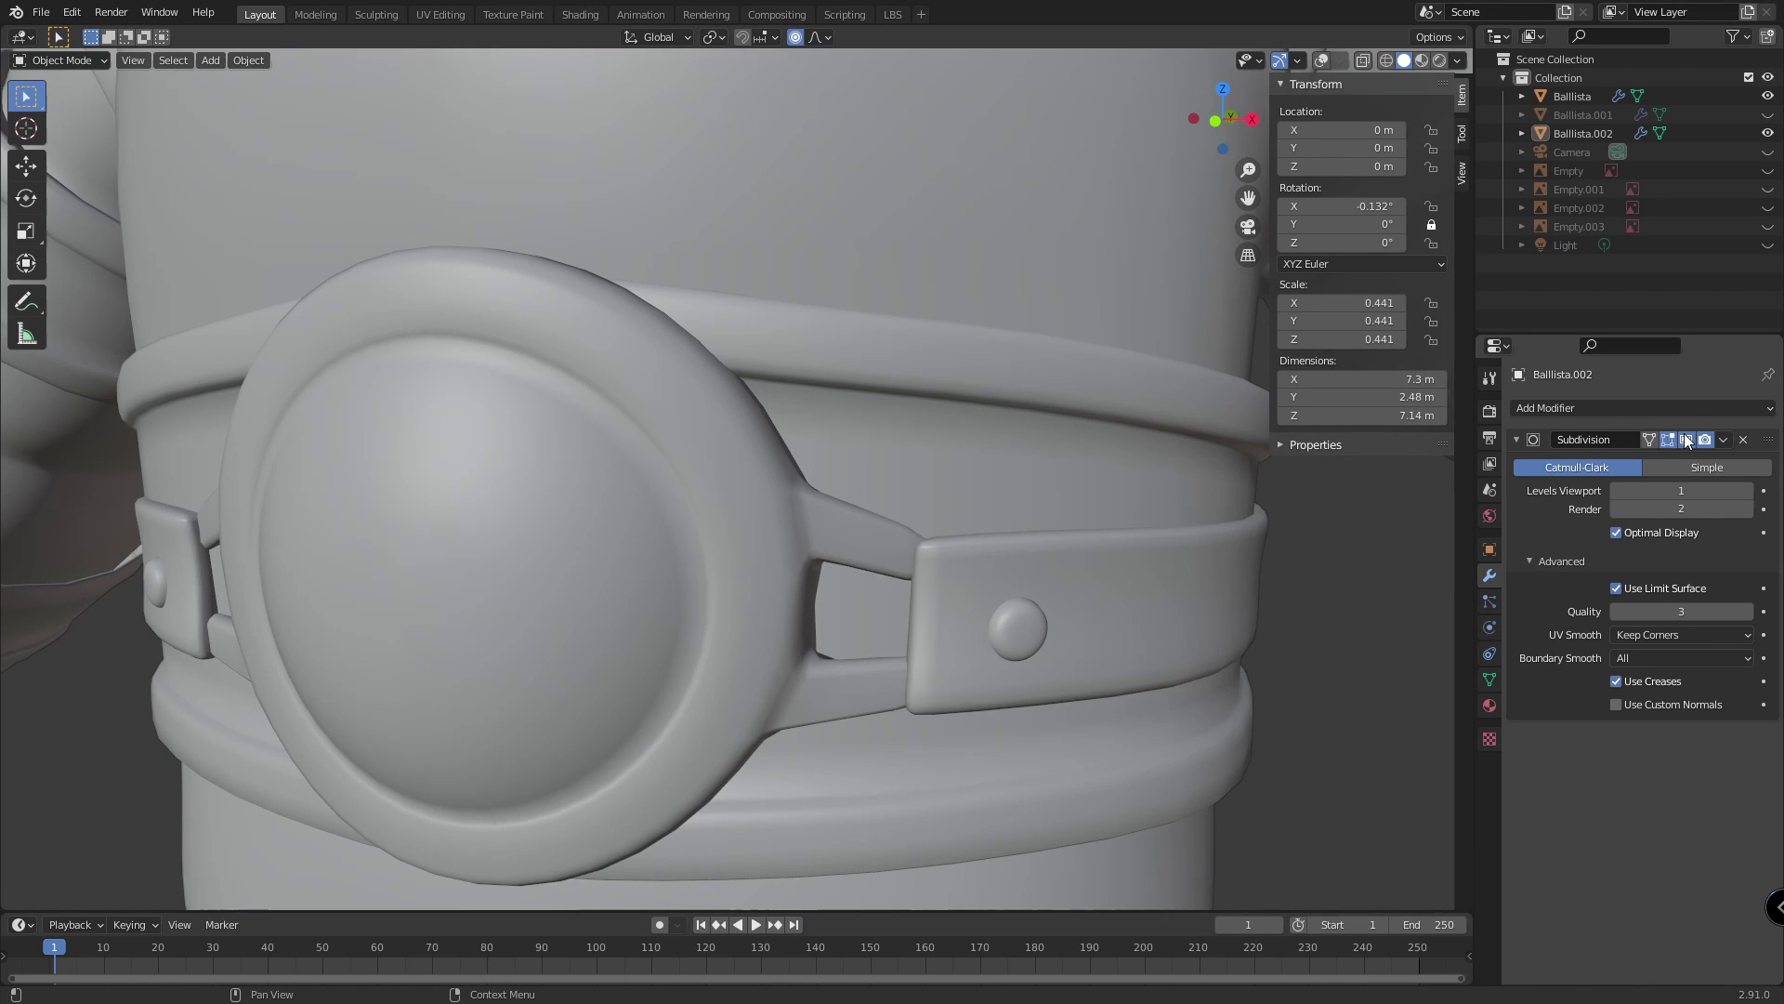
click(1687, 439)
click(1686, 440)
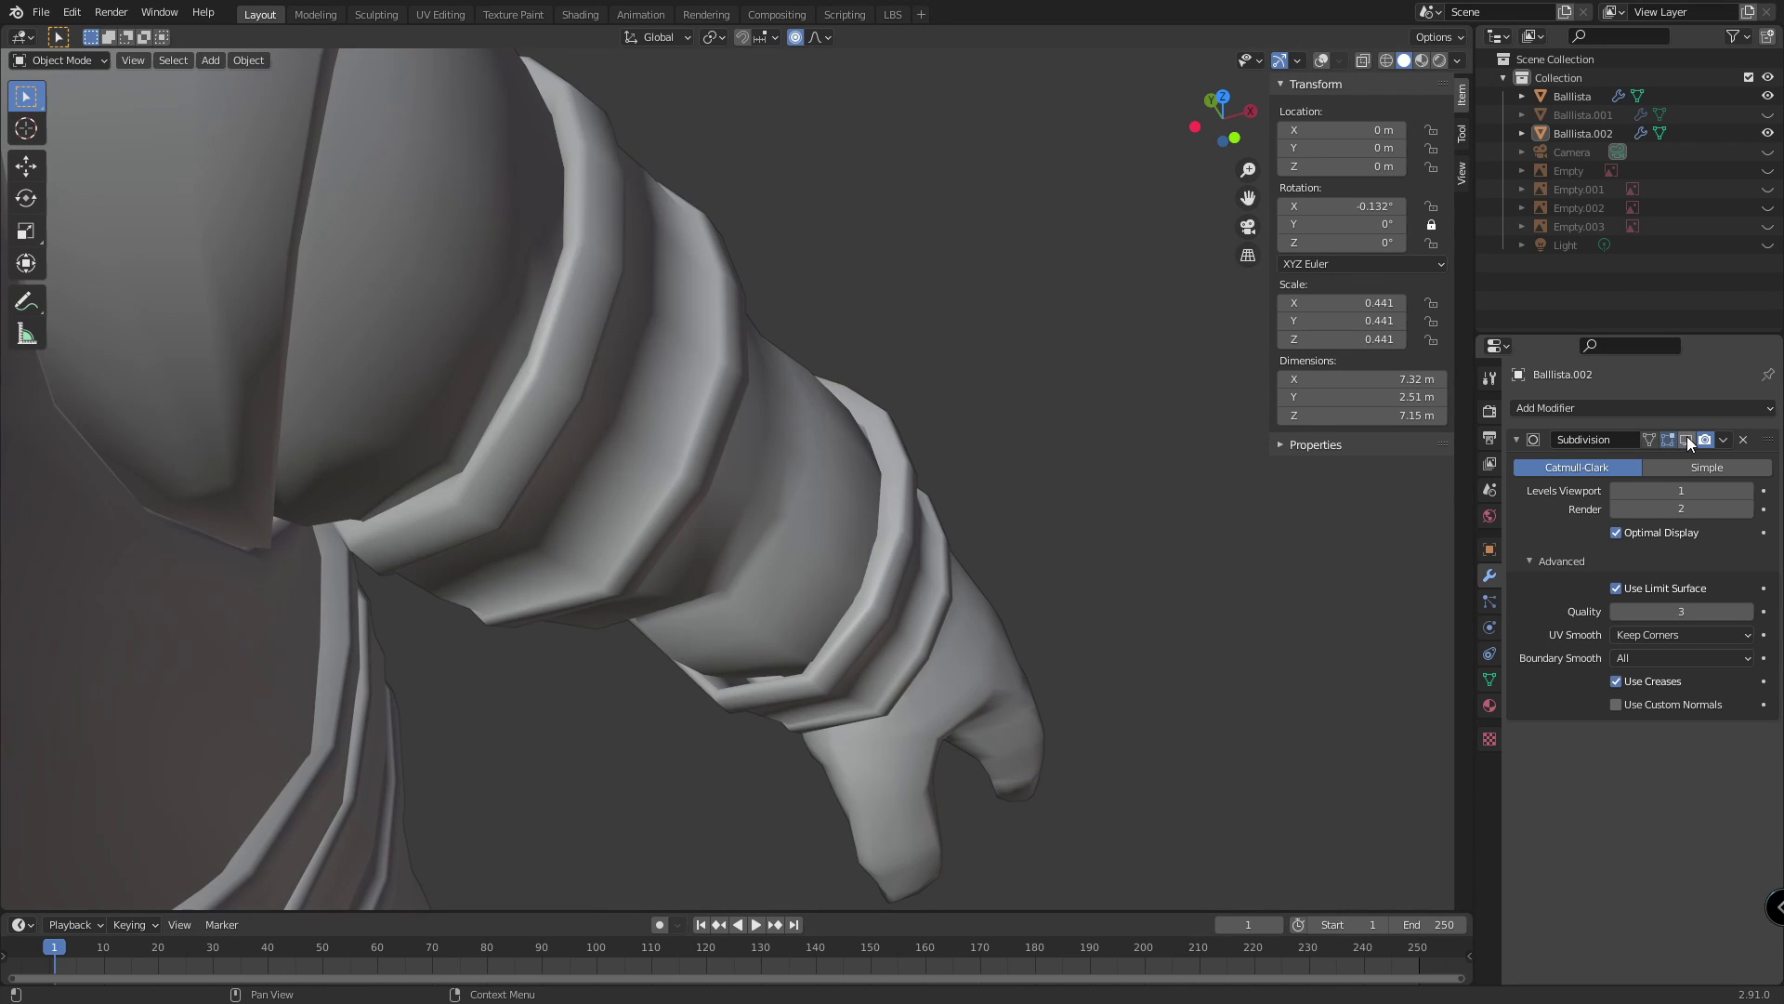
click(1687, 440)
click(1686, 439)
click(1686, 439)
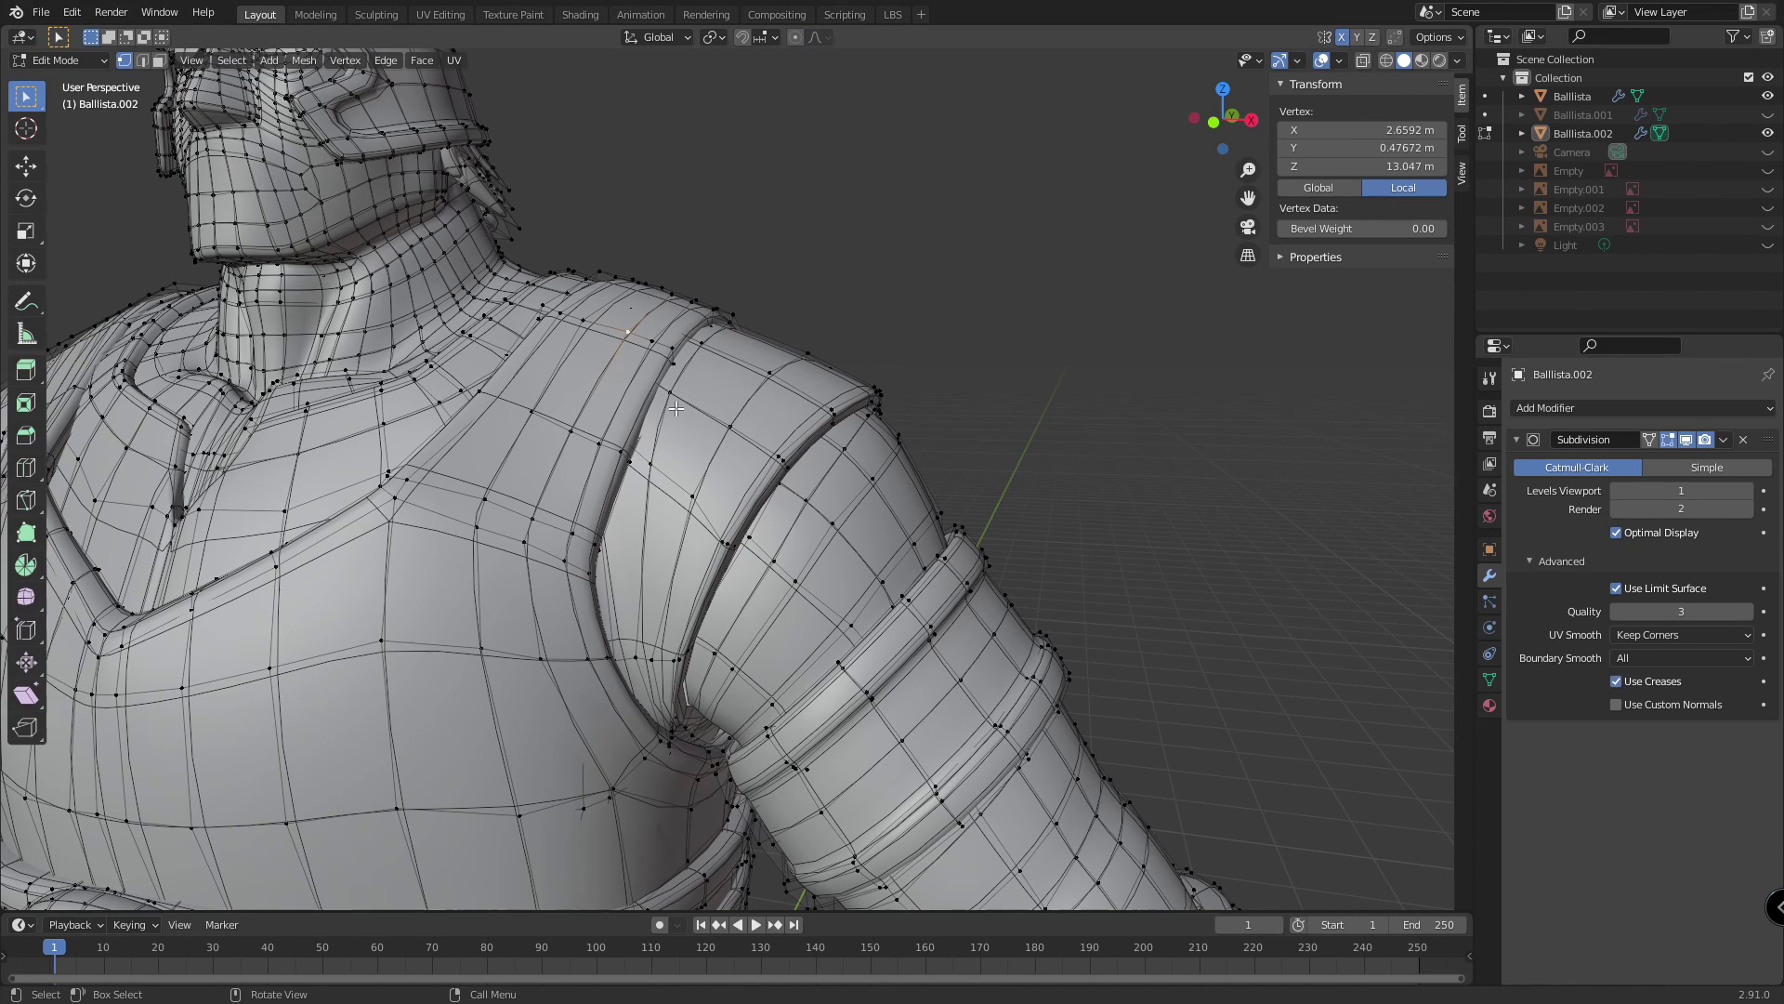
Select the edges on top of the shoulder strap in Edit Mode and move them slightly.
drag(688, 359, 689, 360)
middle_drag(688, 360, 700, 450)
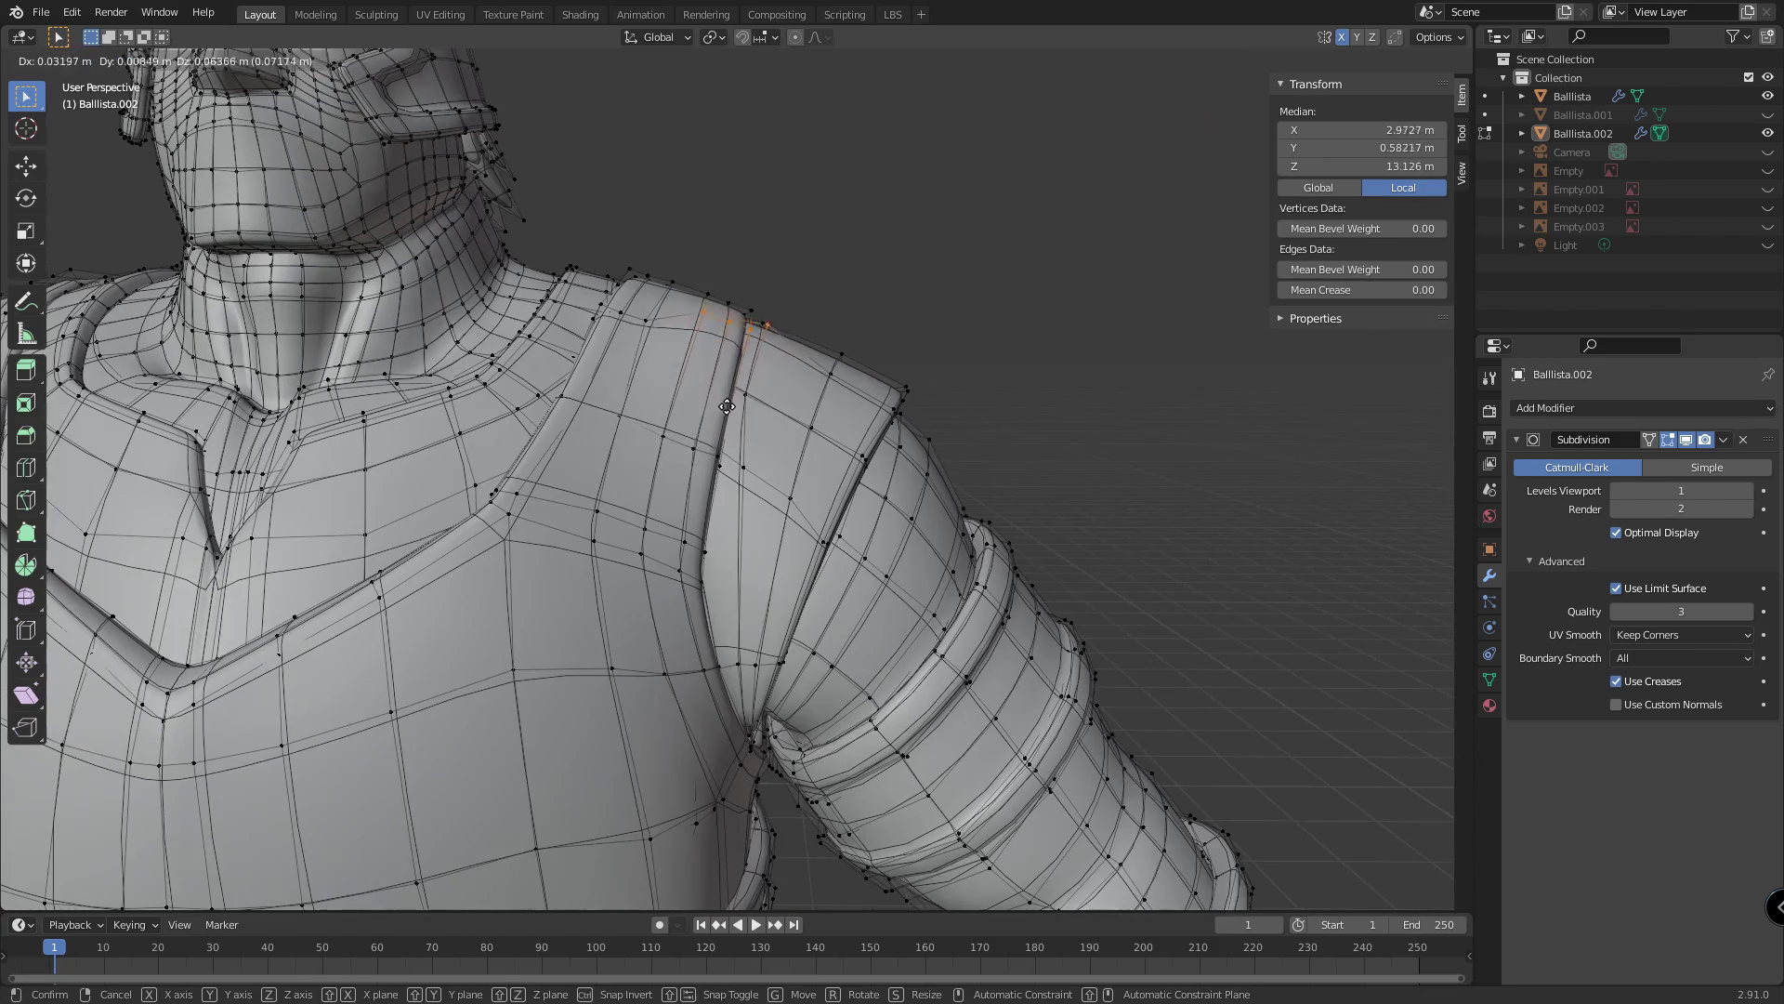
click(731, 426)
shift+middle_drag(976, 436, 880, 426)
scroll(911, 423, up, 4)
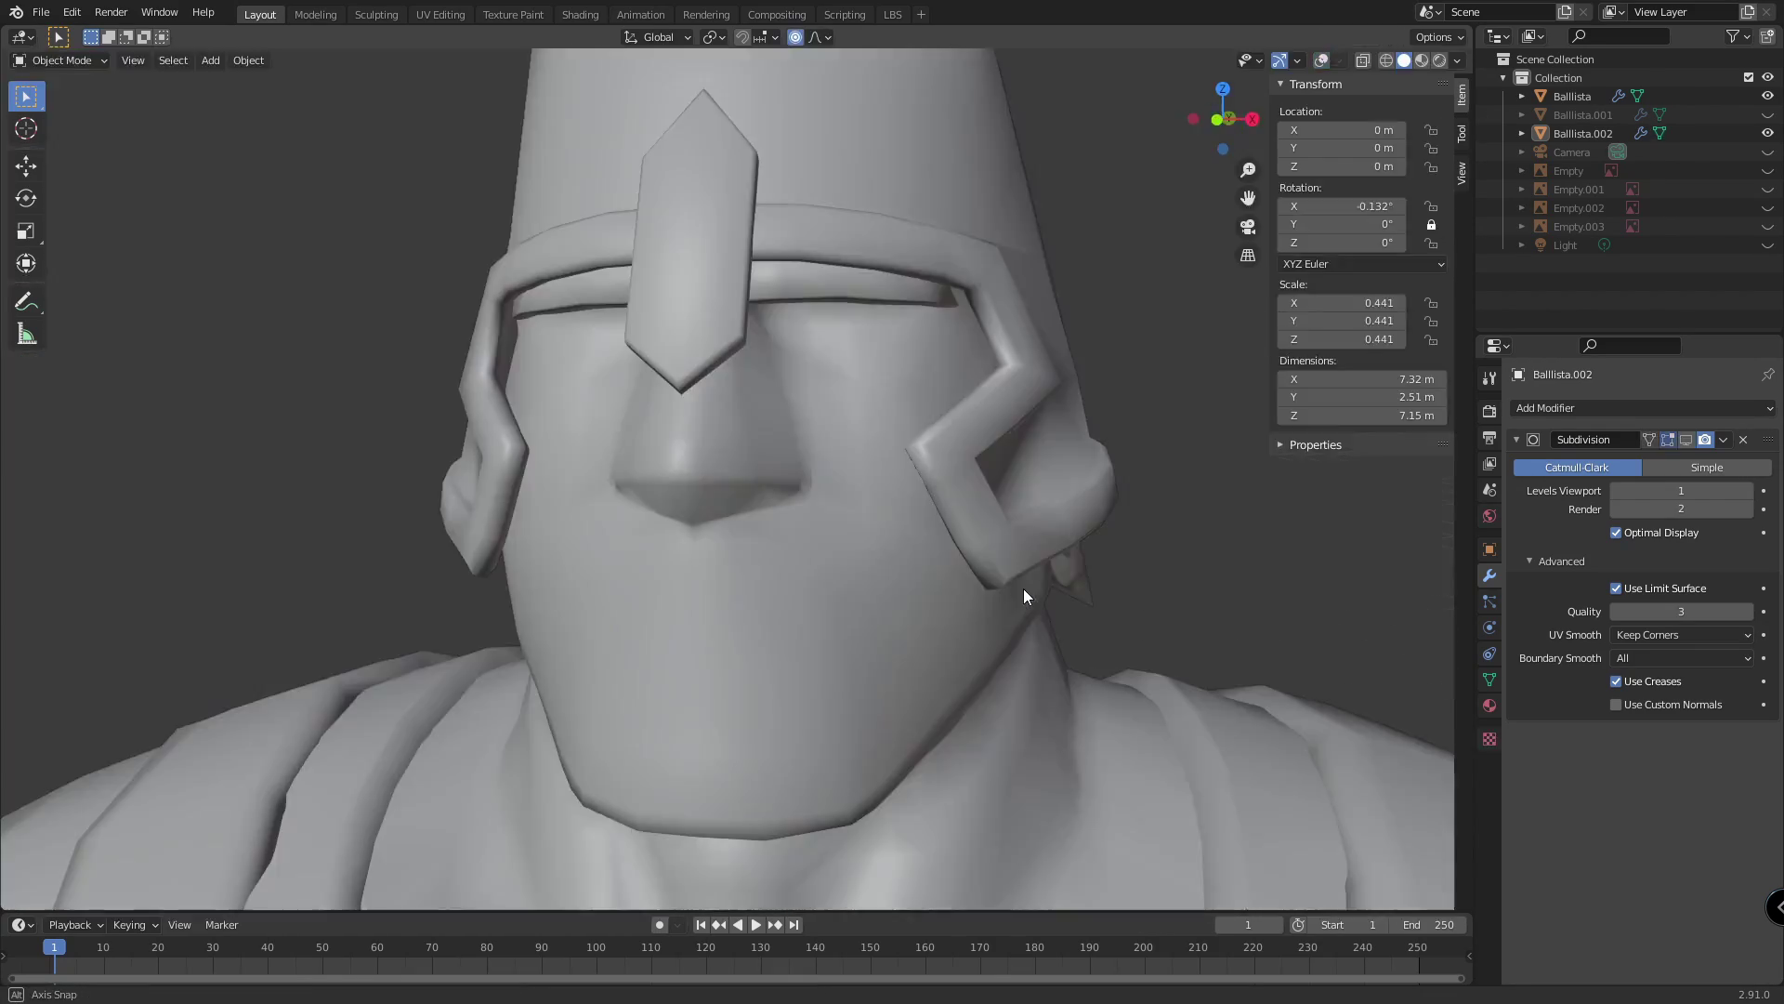
Turn on the subdivision's viewport display and examine how it smooths the head and helmet trim.
middle_drag(1026, 589, 987, 576)
click(1685, 439)
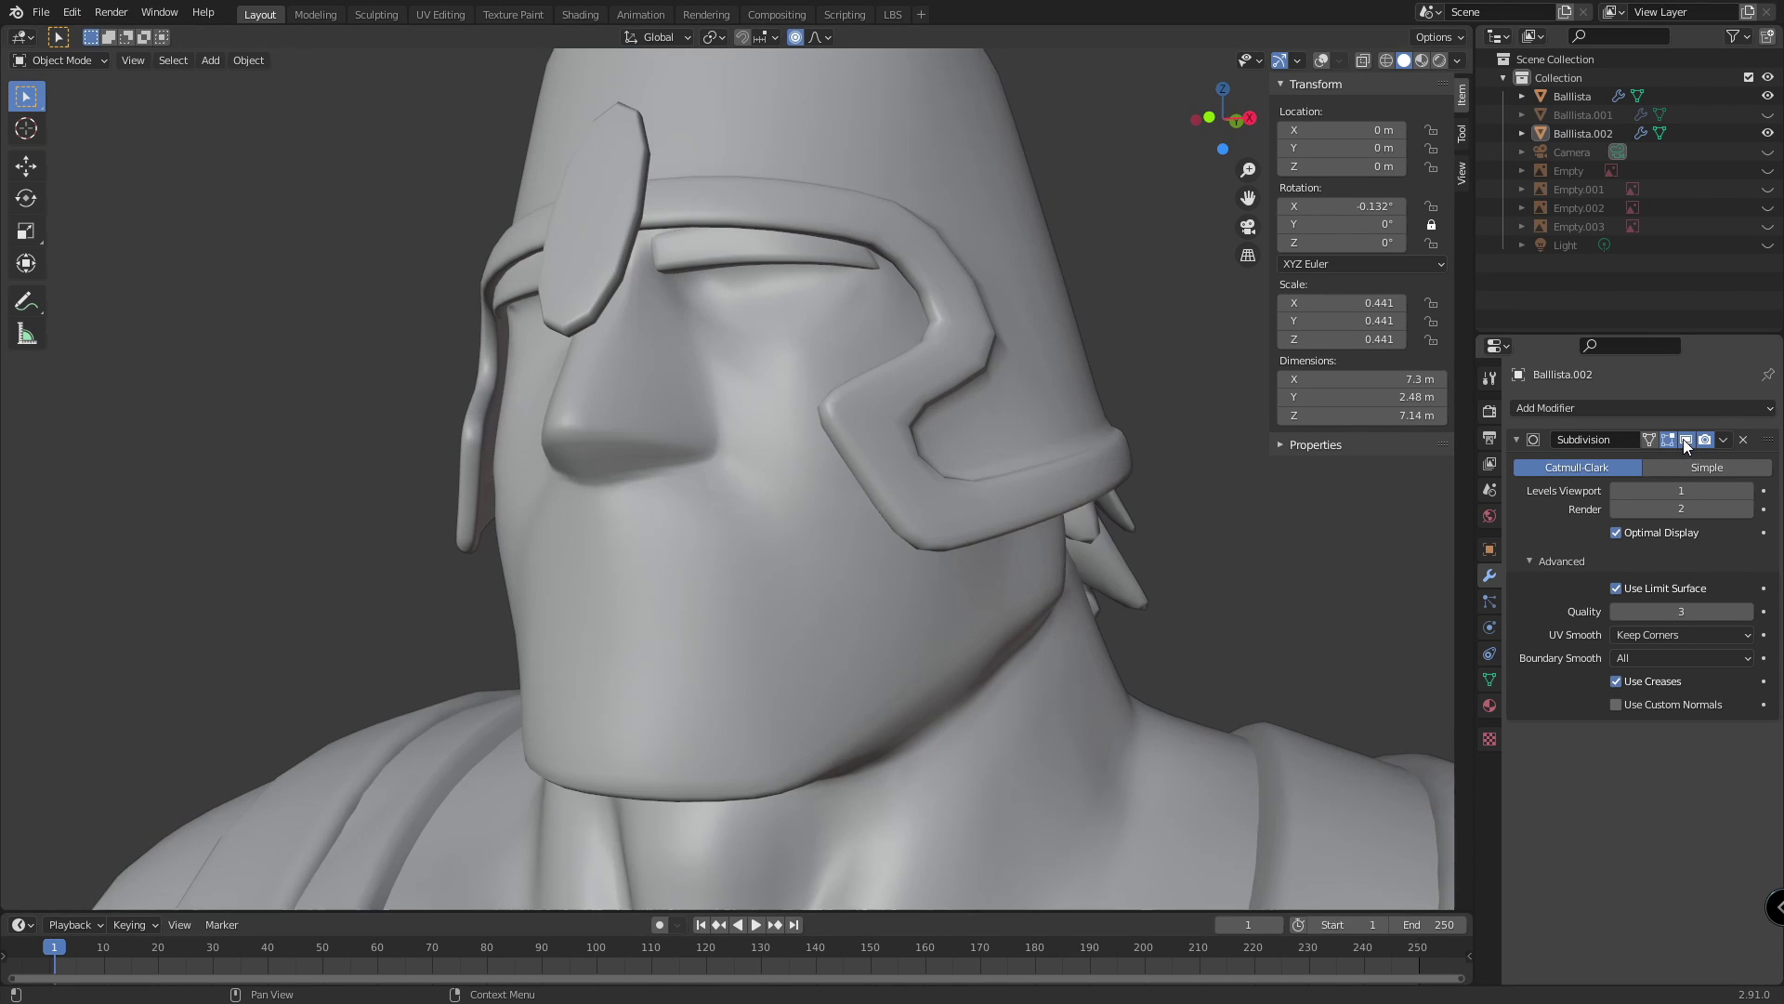
middle_drag(1254, 562, 1340, 562)
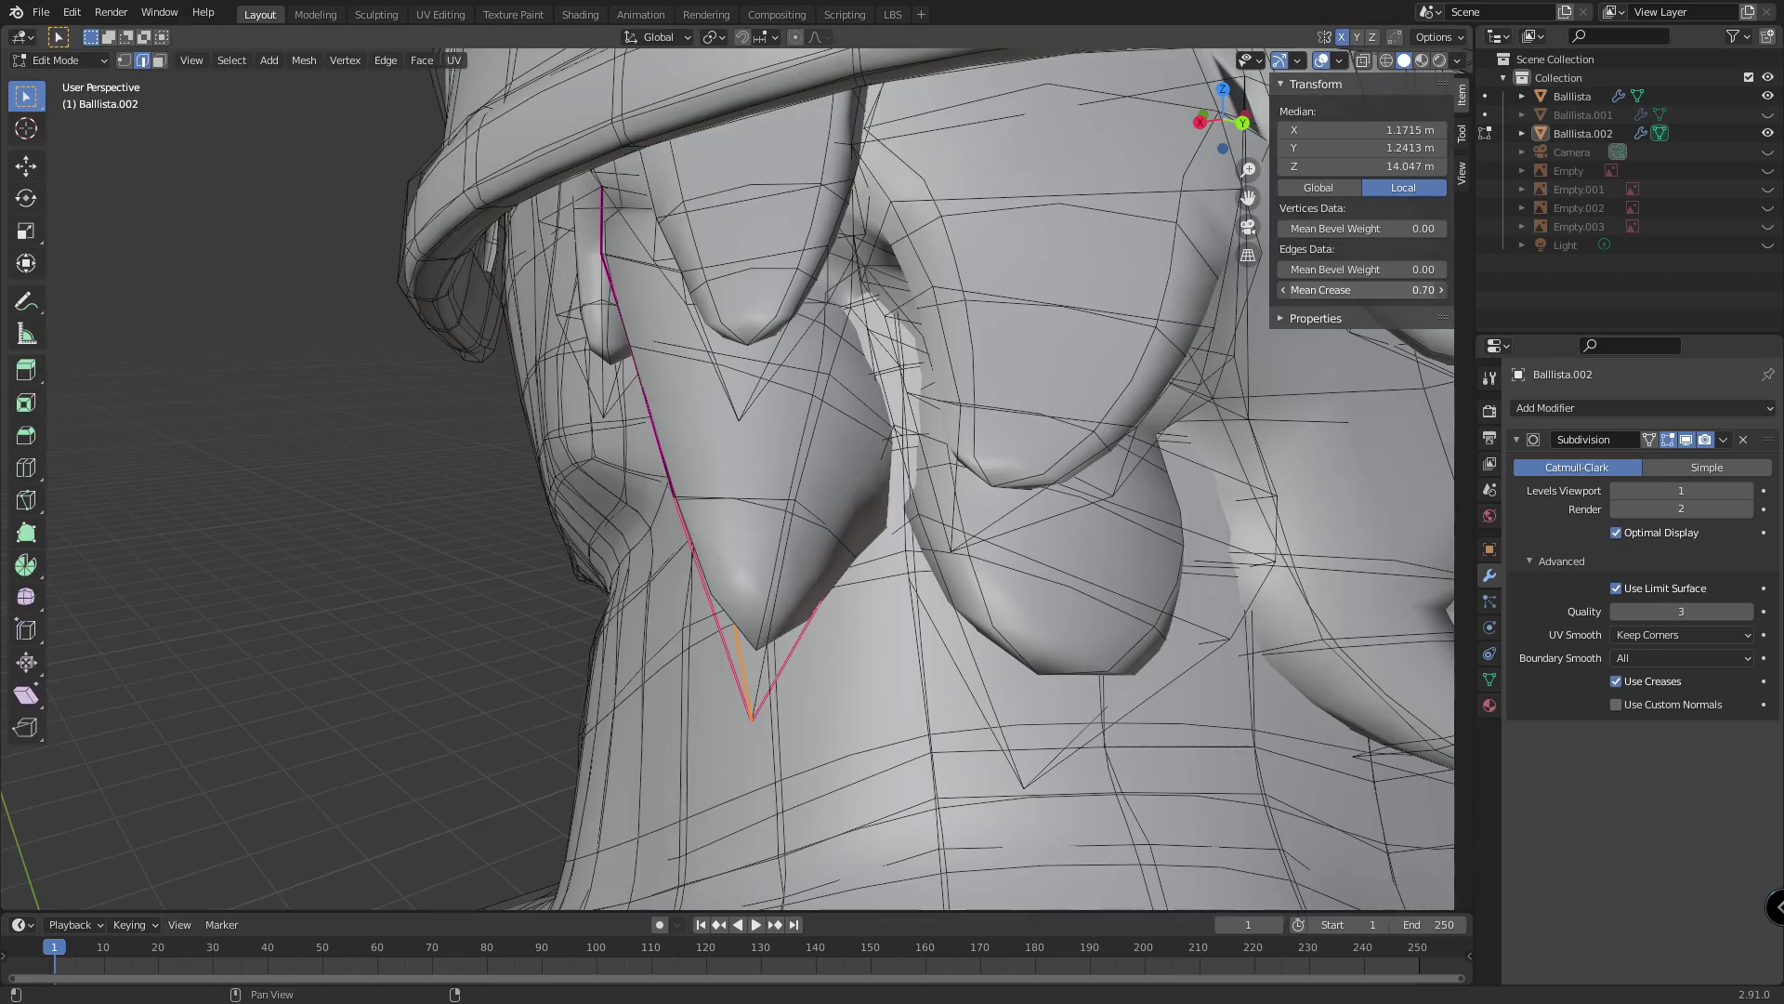
Set the mean crease of the selected edges on the pointed hair tuft to 1.00 and toggle the subdivision's viewport display.
middle_drag(594, 550, 1109, 566)
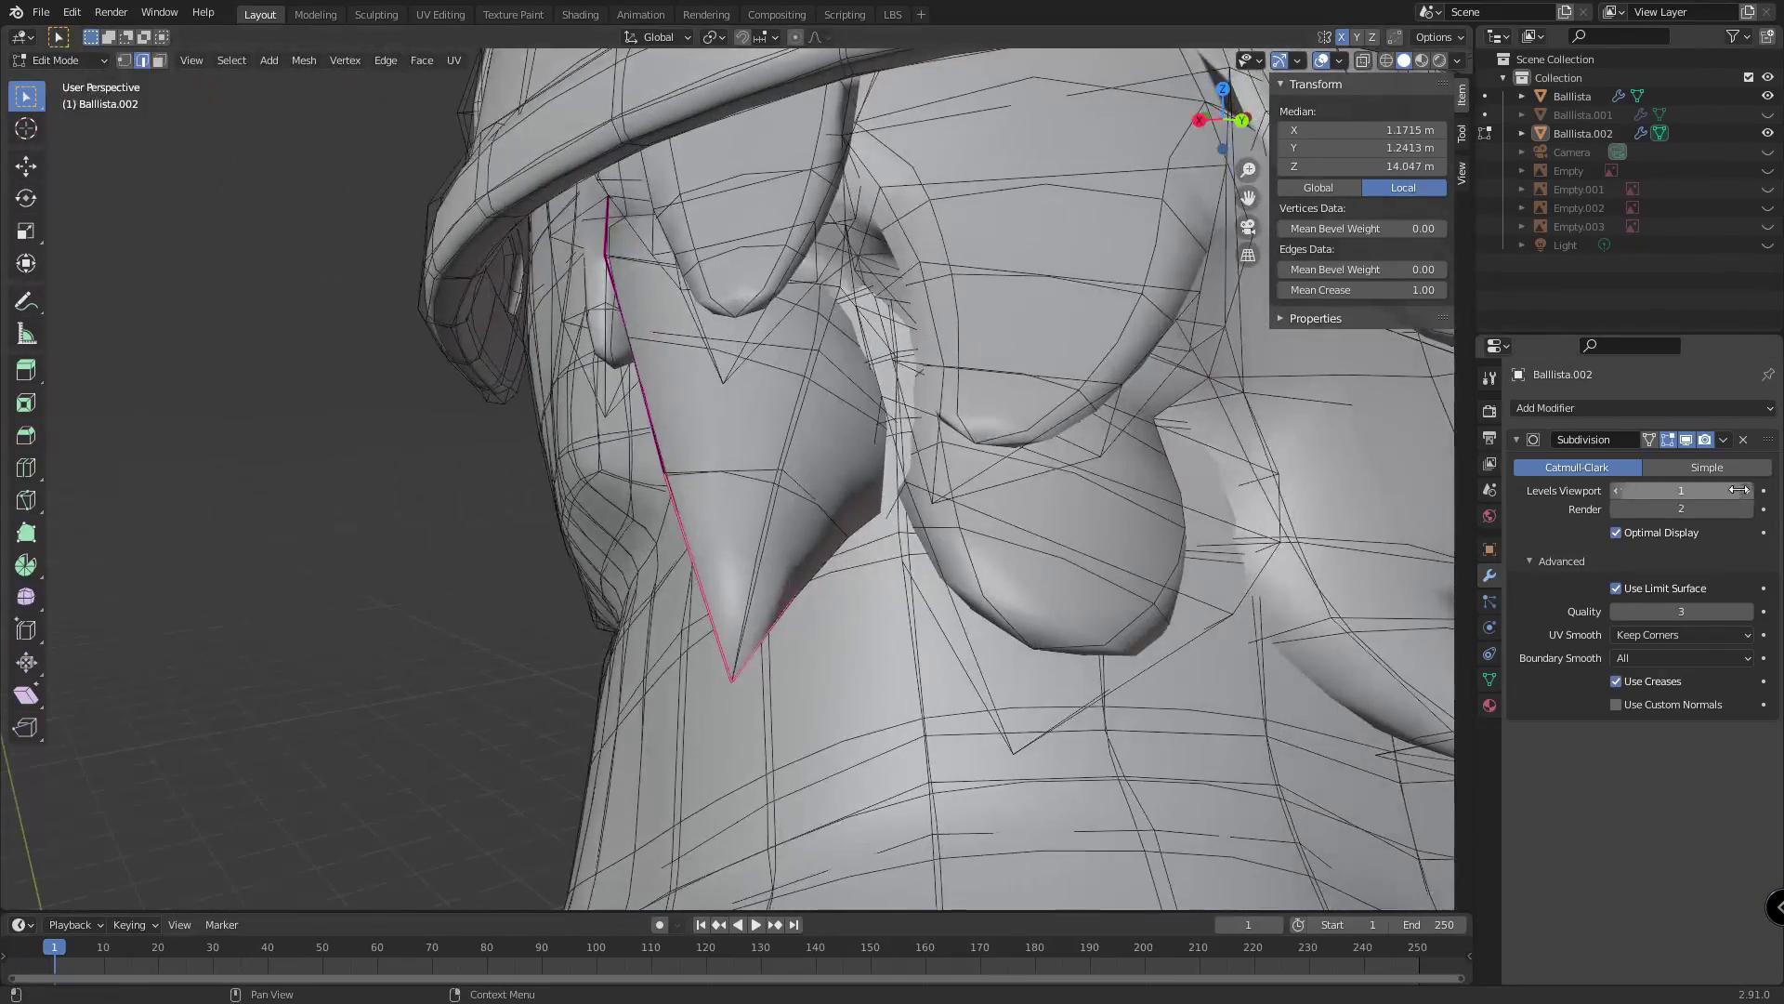
click(1688, 436)
click(1687, 437)
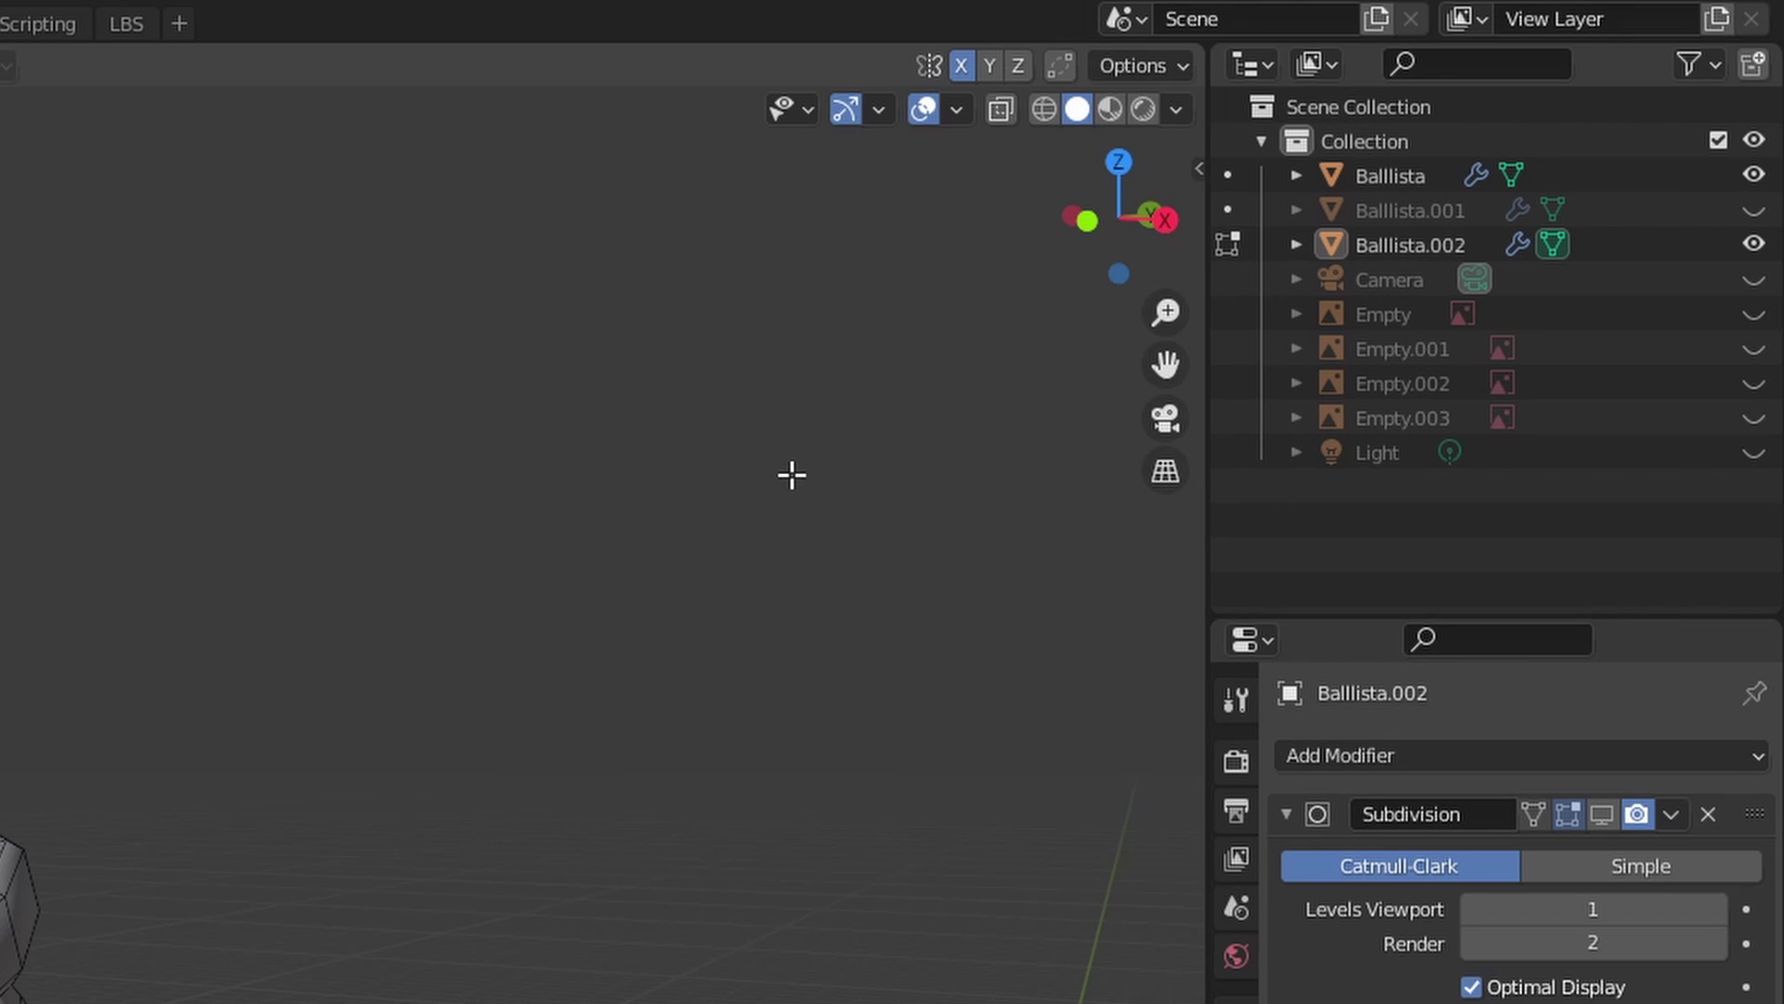
Show the mesh's item properties with the crease settings and examine the helmet and face without viewport overlays.
key(n)
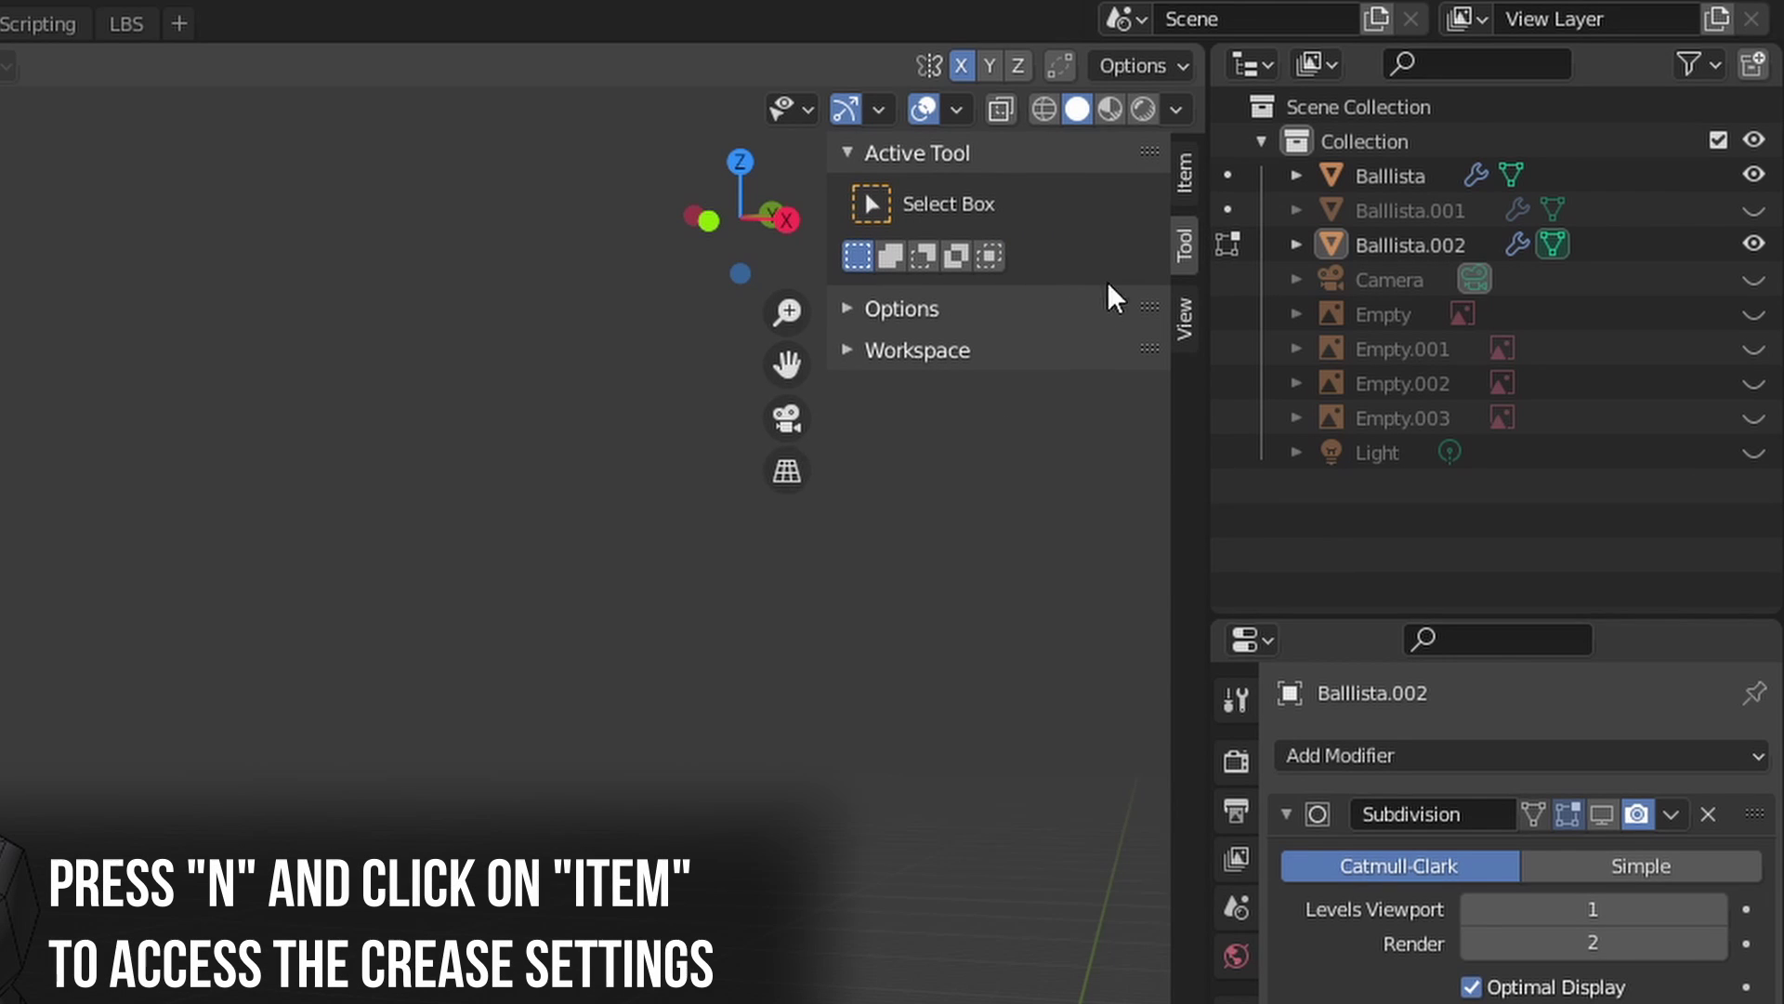
click(1184, 179)
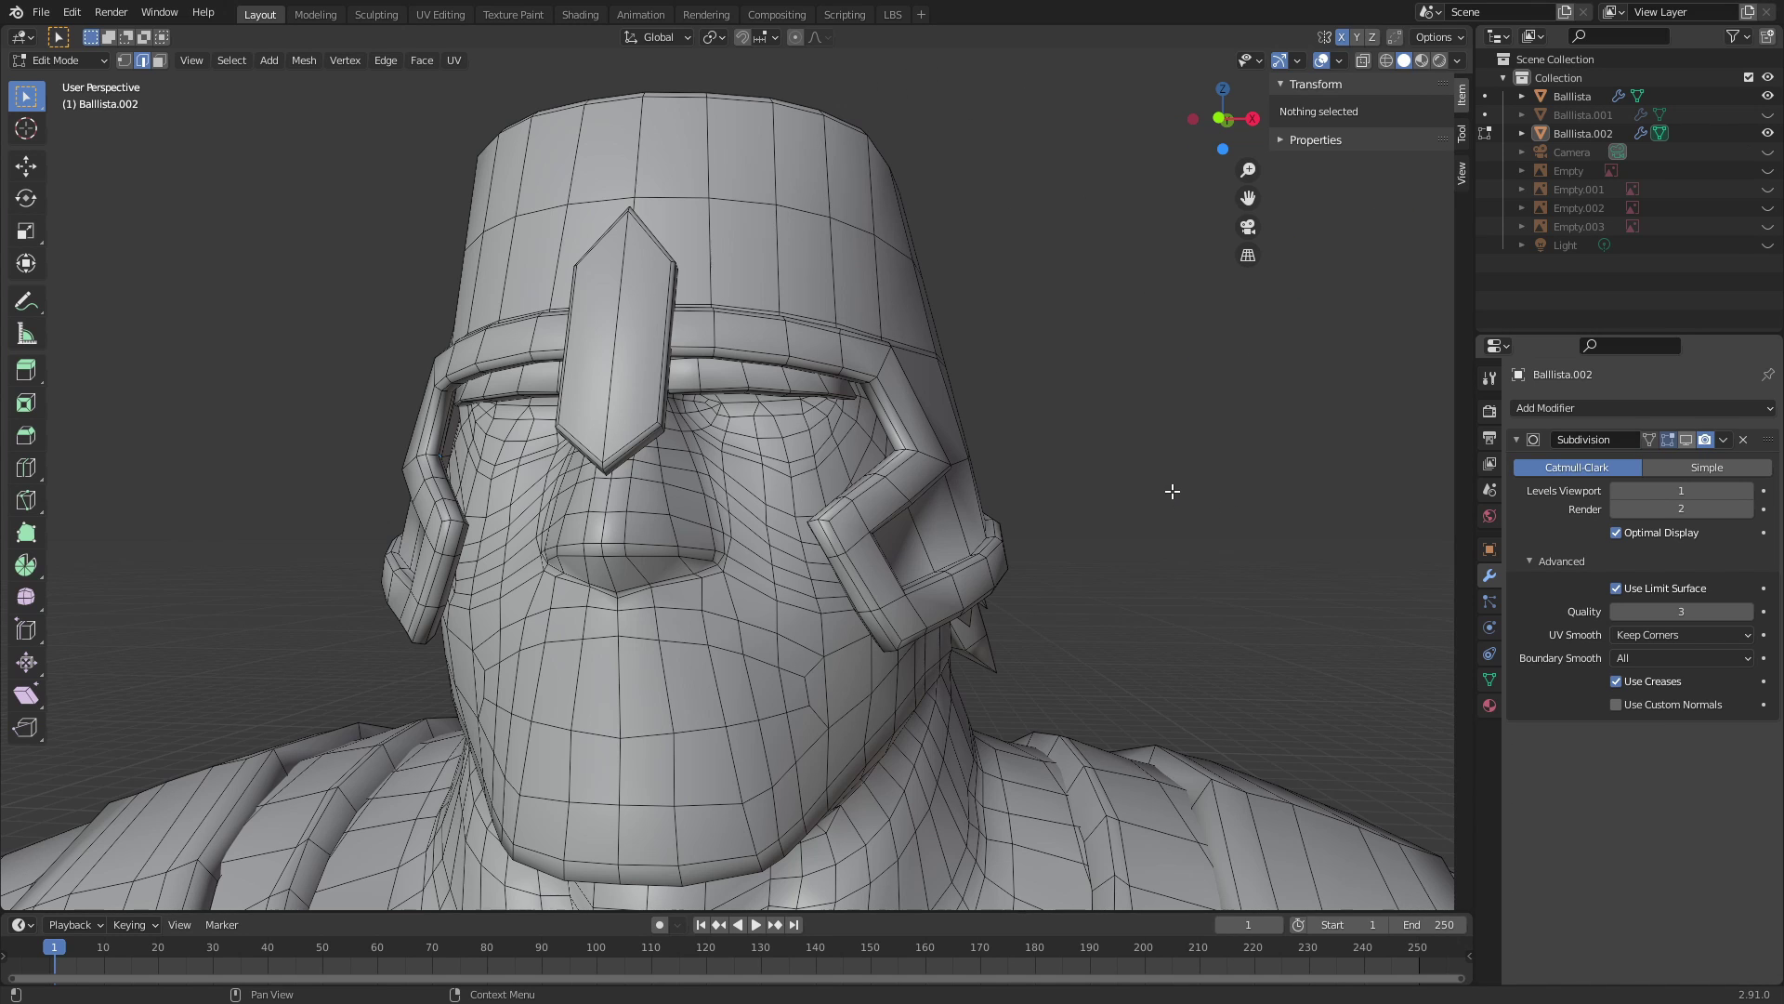
click(1320, 60)
middle_drag(1161, 509, 1320, 510)
middle_drag(1195, 542, 1198, 591)
click(1323, 61)
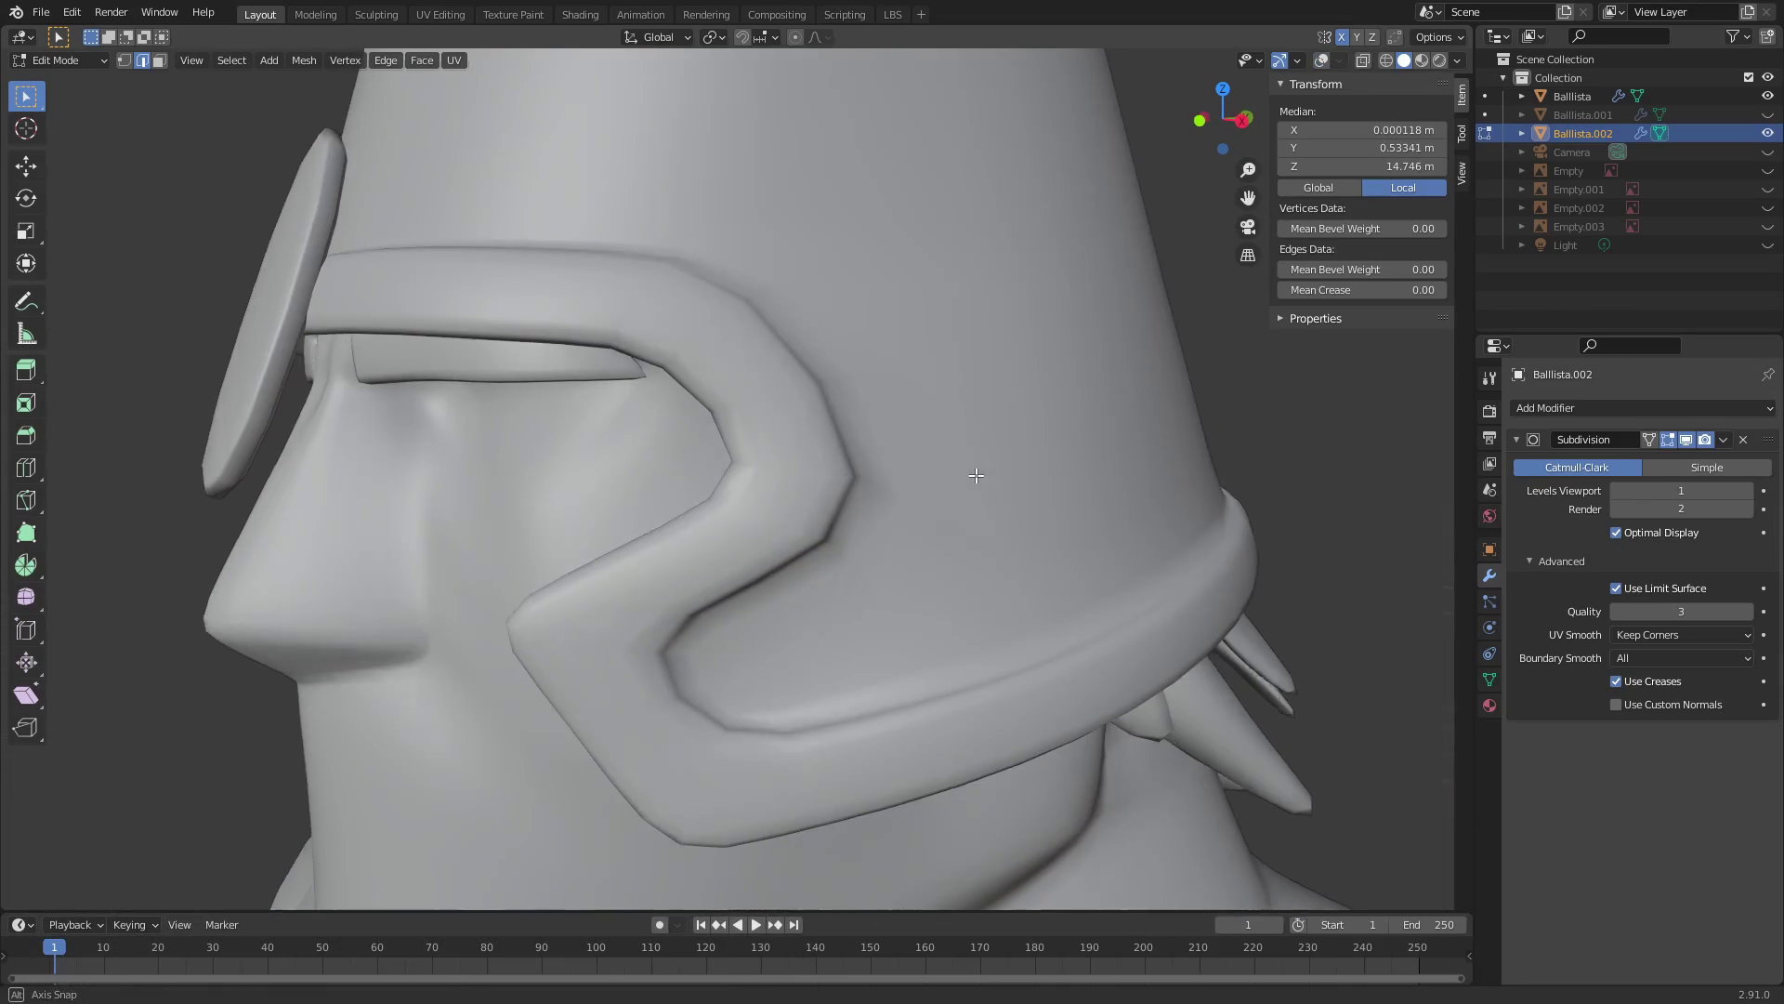
Bevel the selected edge loops along the helmet's face trim and hide the overlays to check the subdivided shape.
key(shift+alt+z)
middle_drag(836, 390, 1063, 203)
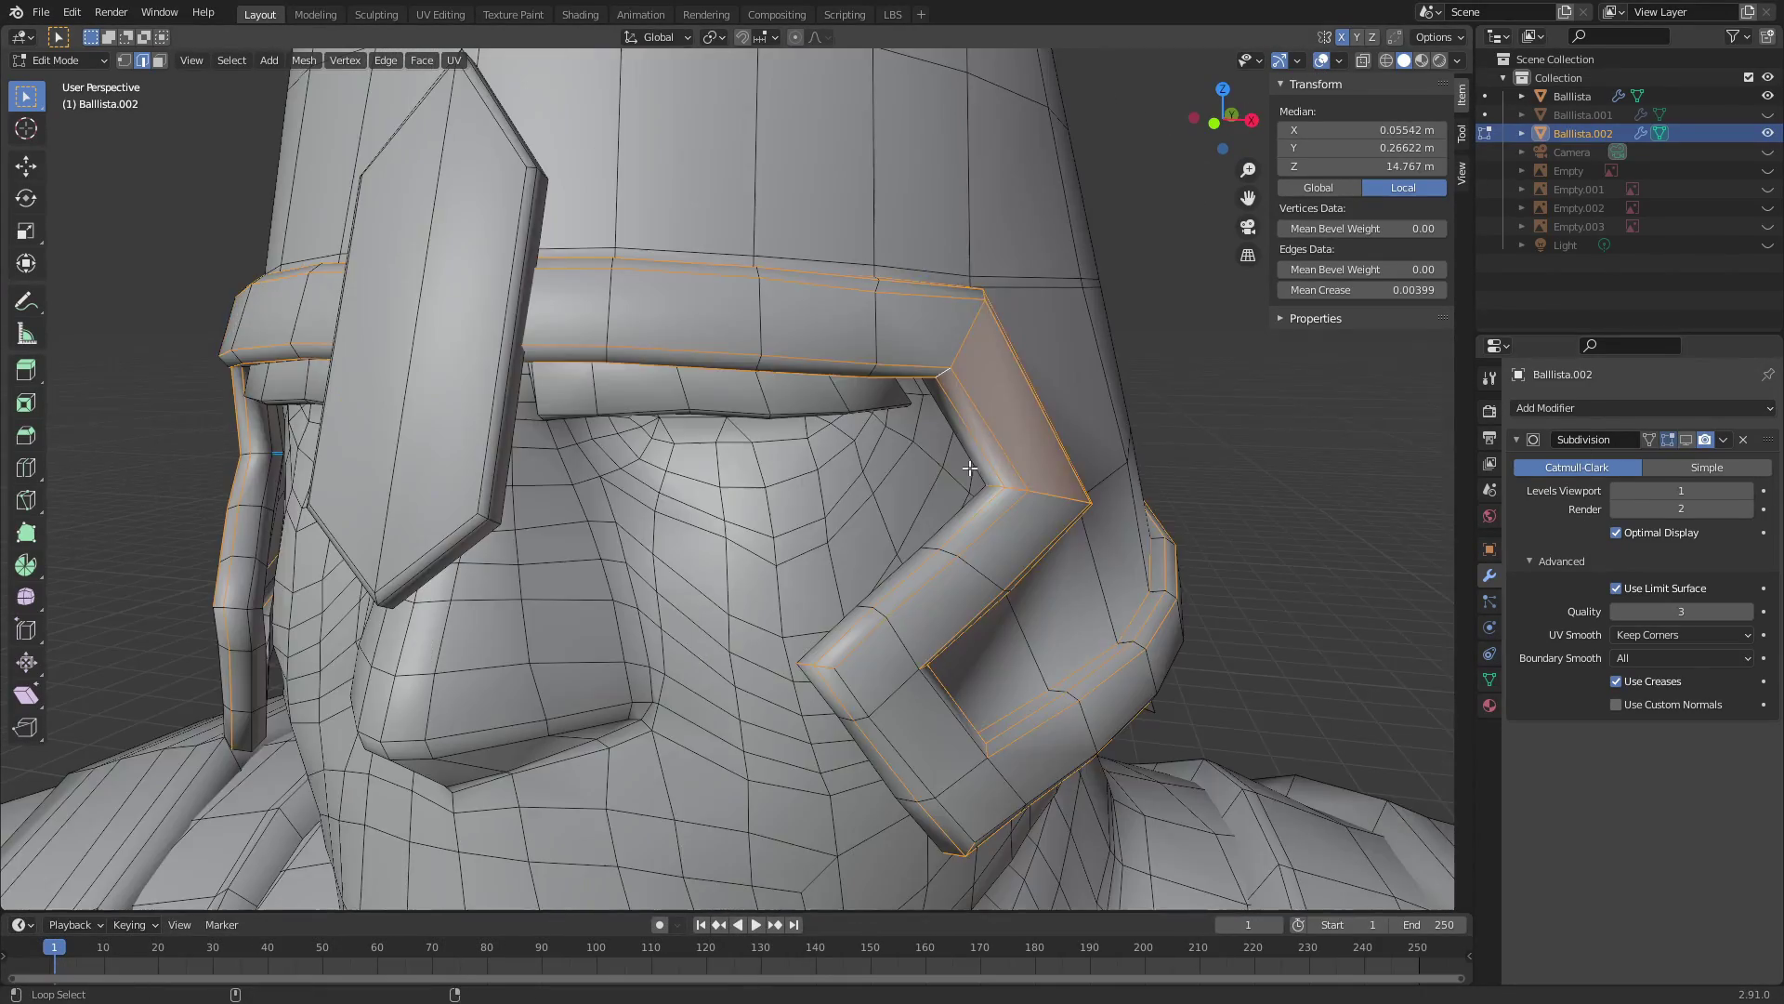
middle_drag(910, 484, 945, 511)
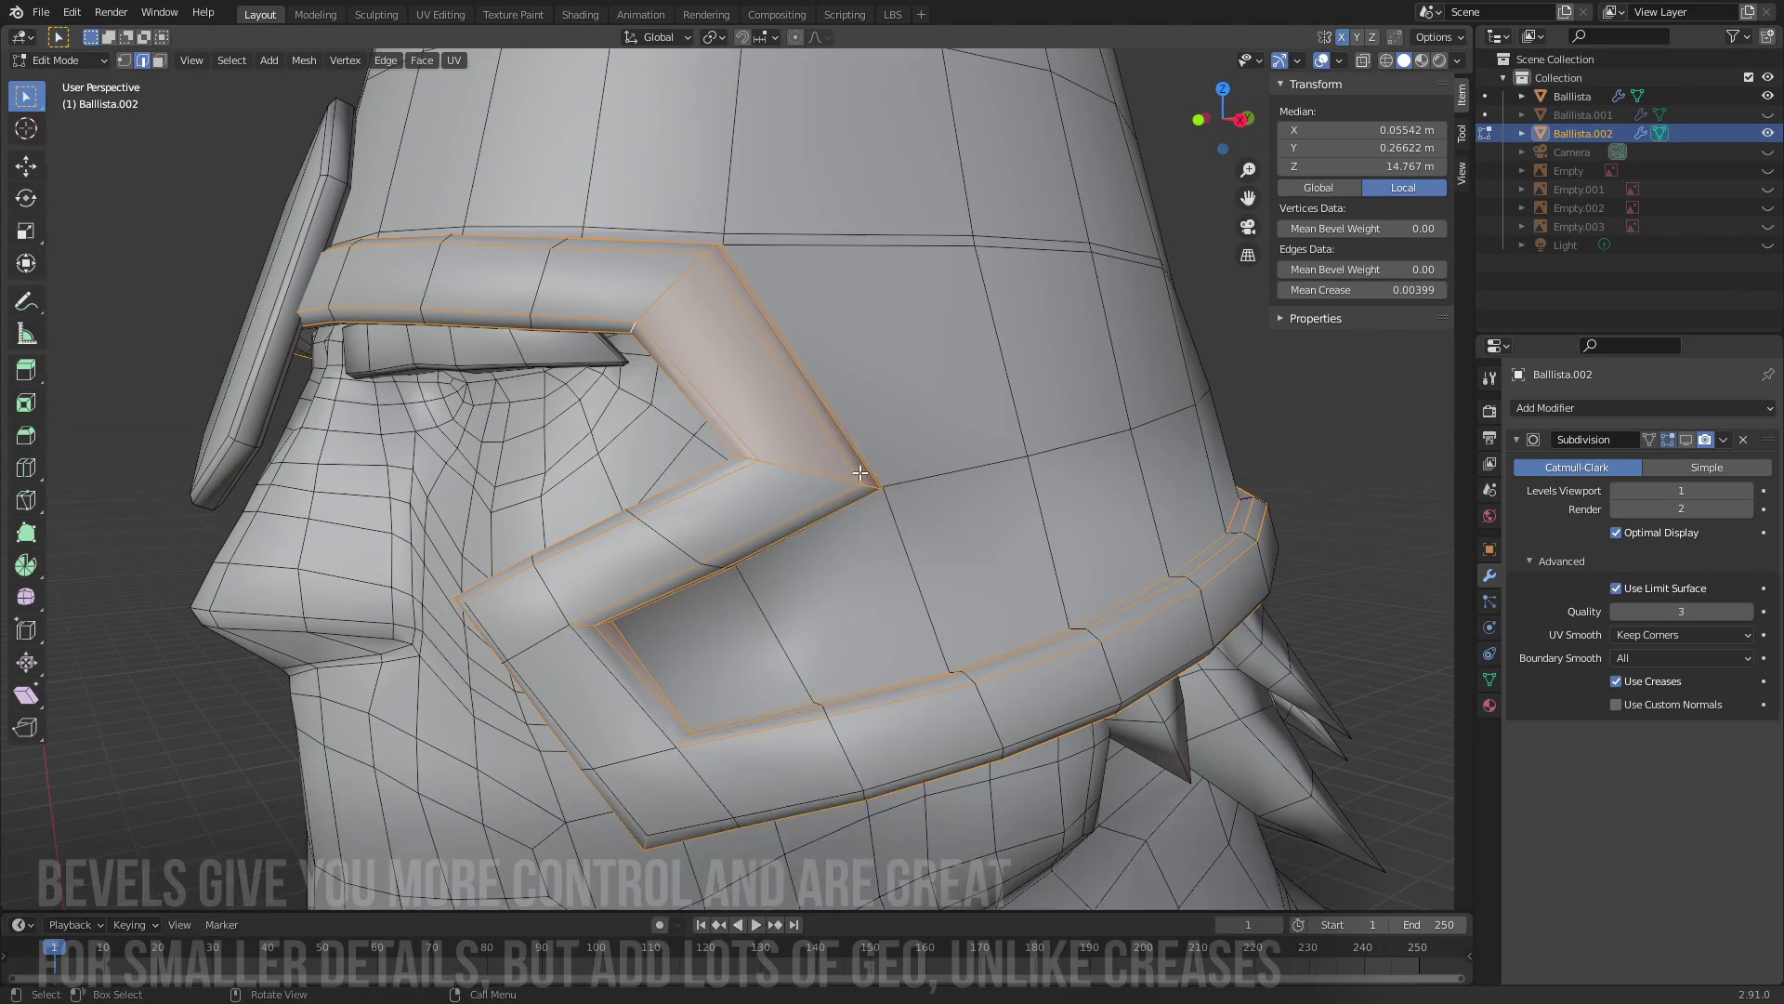
right_click(857, 470)
click(857, 470)
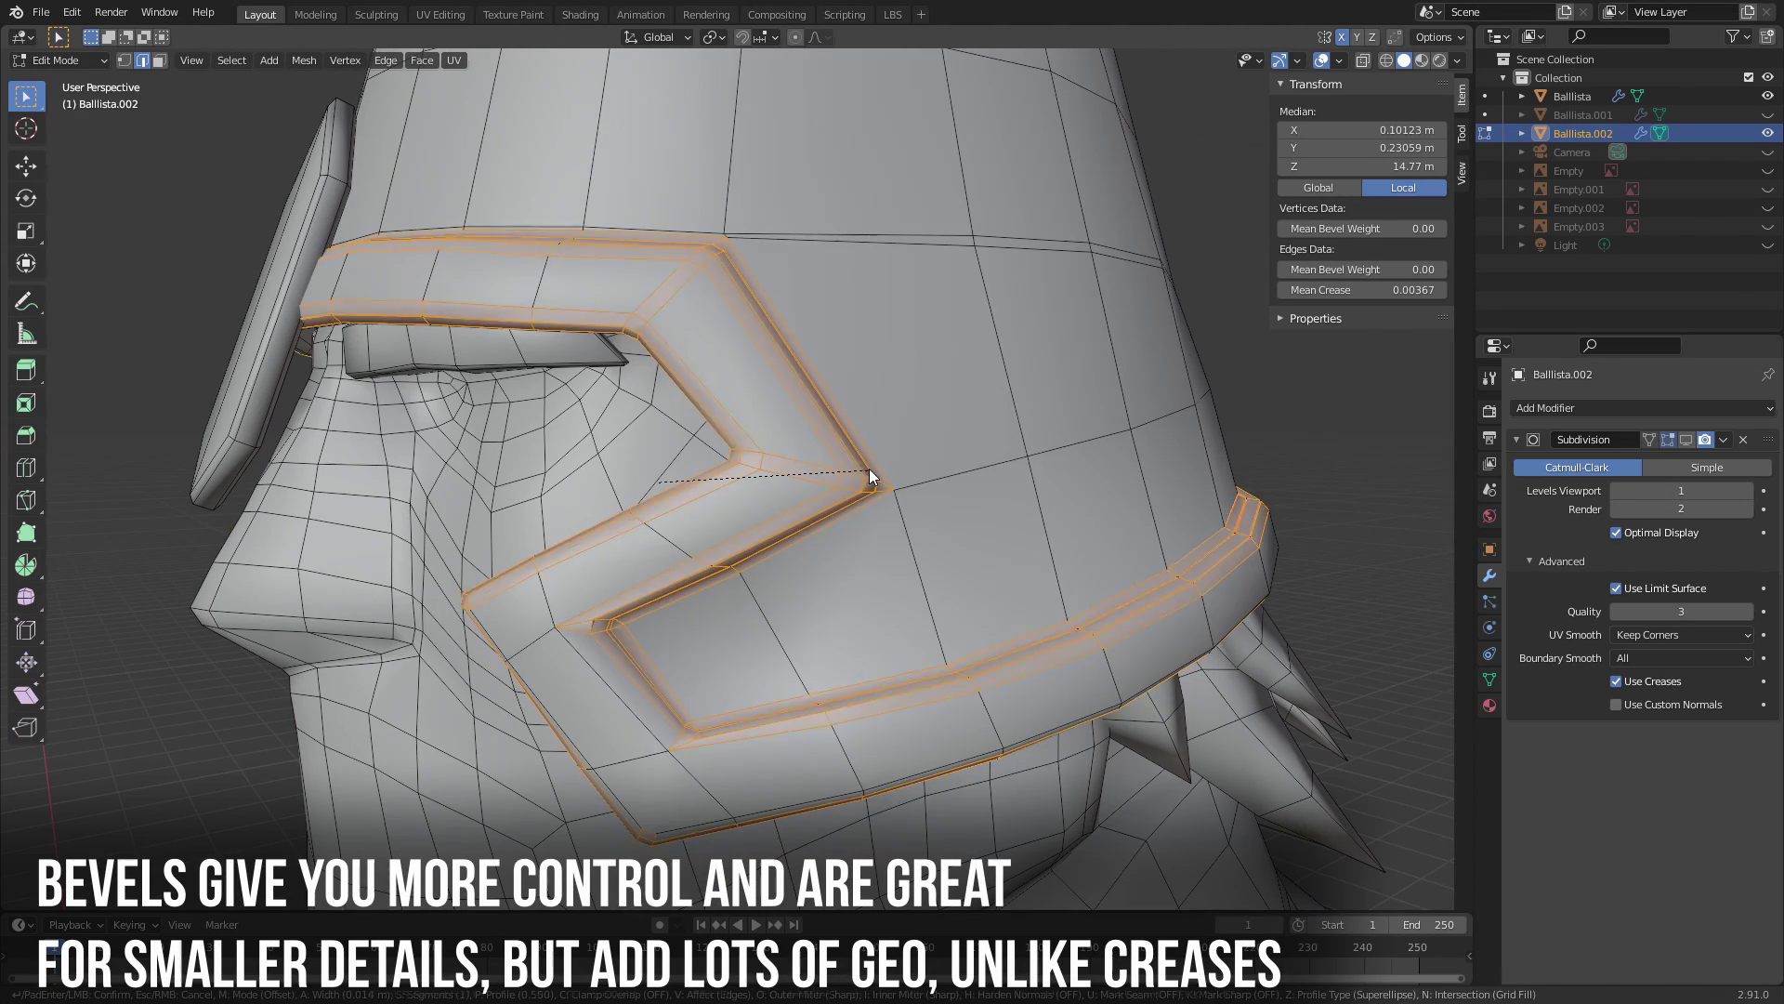
click(867, 464)
middle_drag(976, 506, 906, 516)
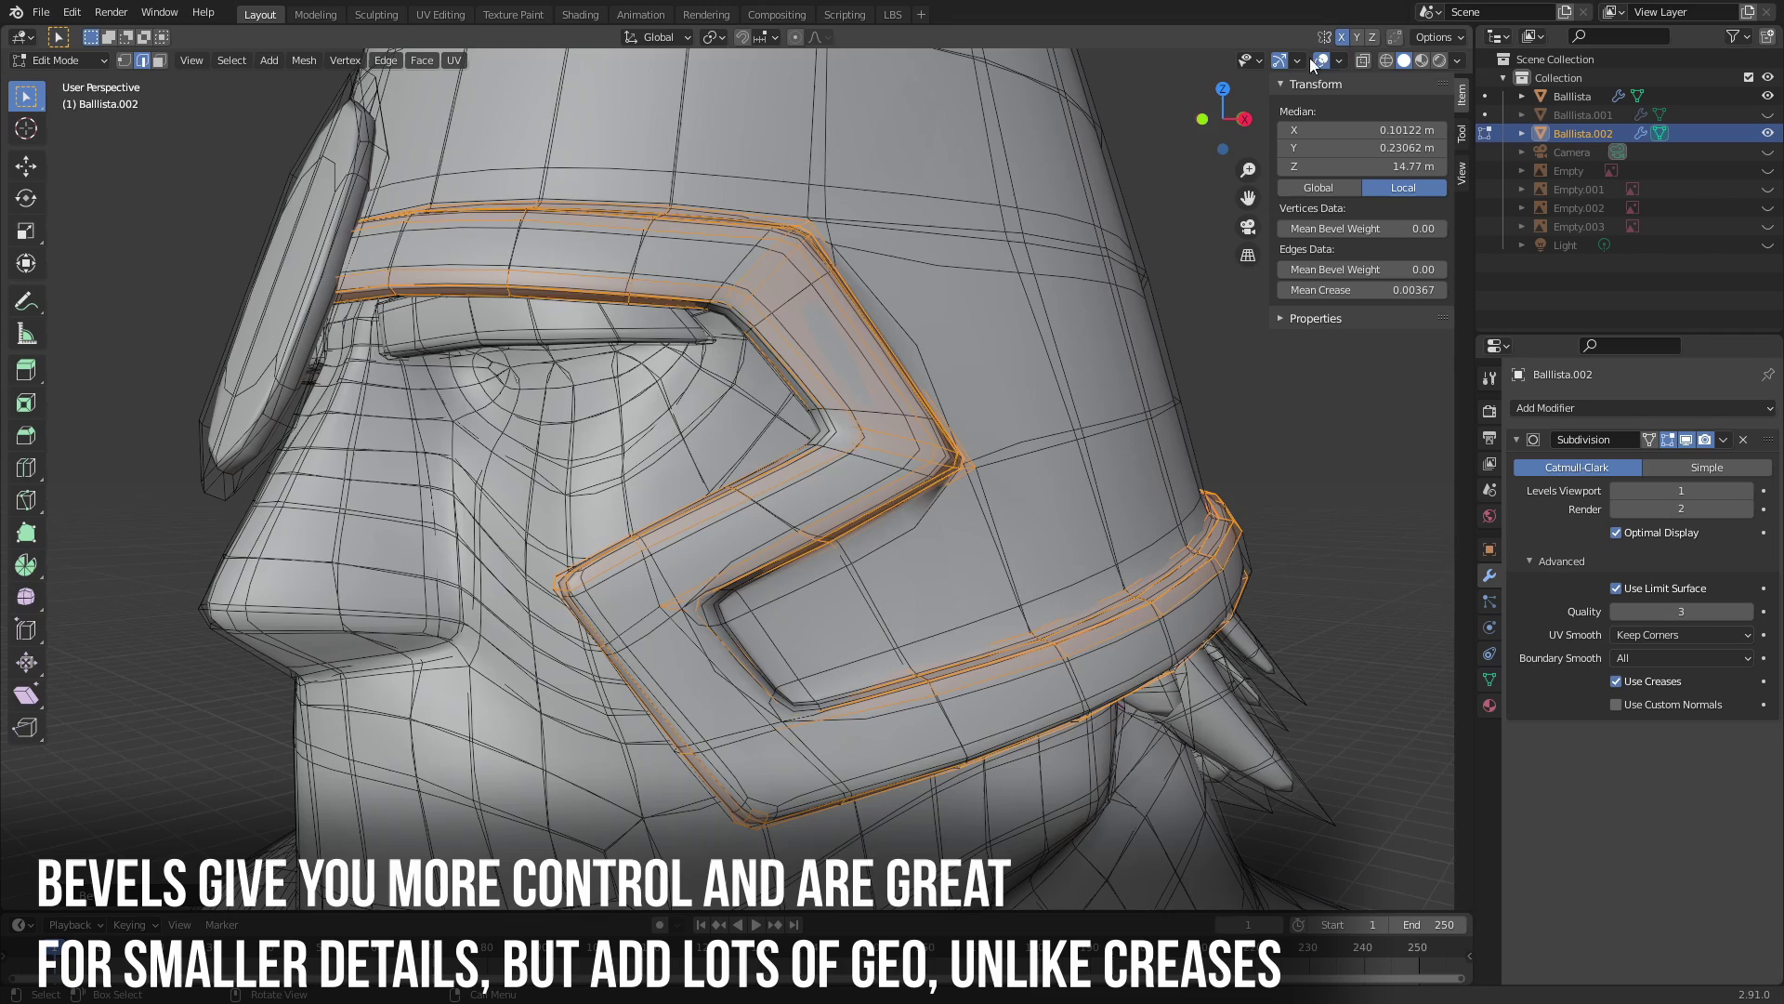
click(1321, 62)
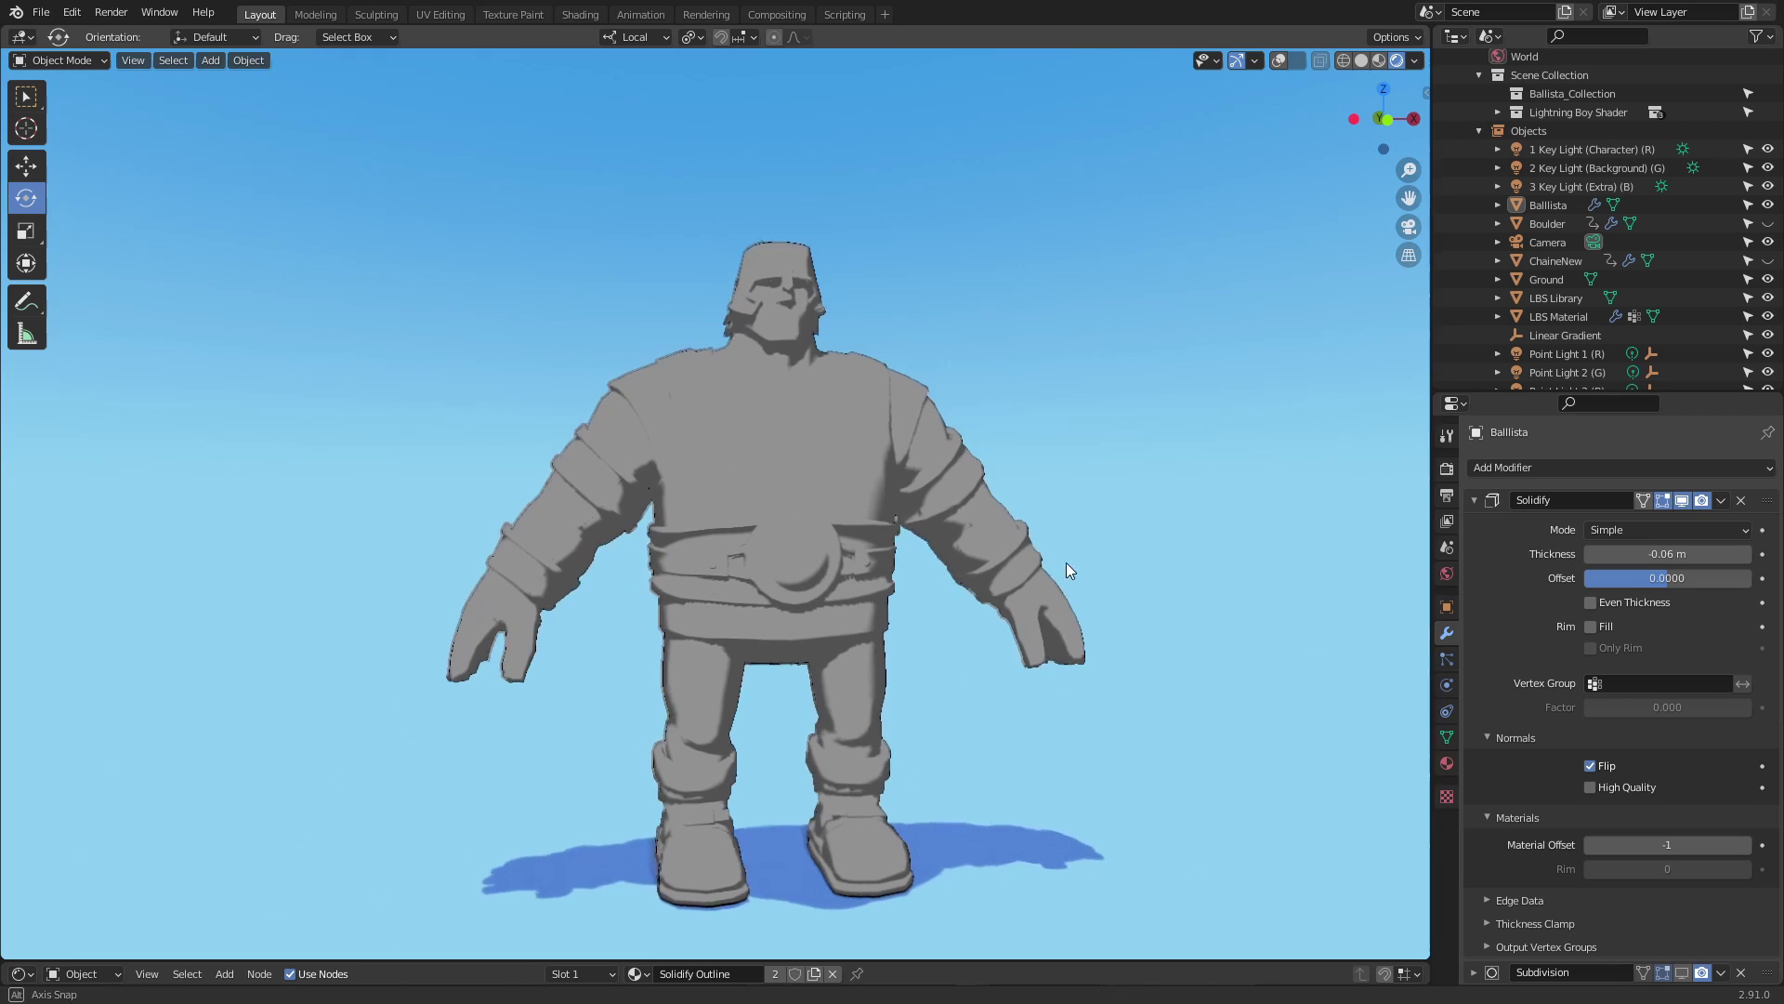
Set the outline's Solidify thickness to -0.1 m and compare the character with and without the modifier.
scroll(1059, 399, up, 8)
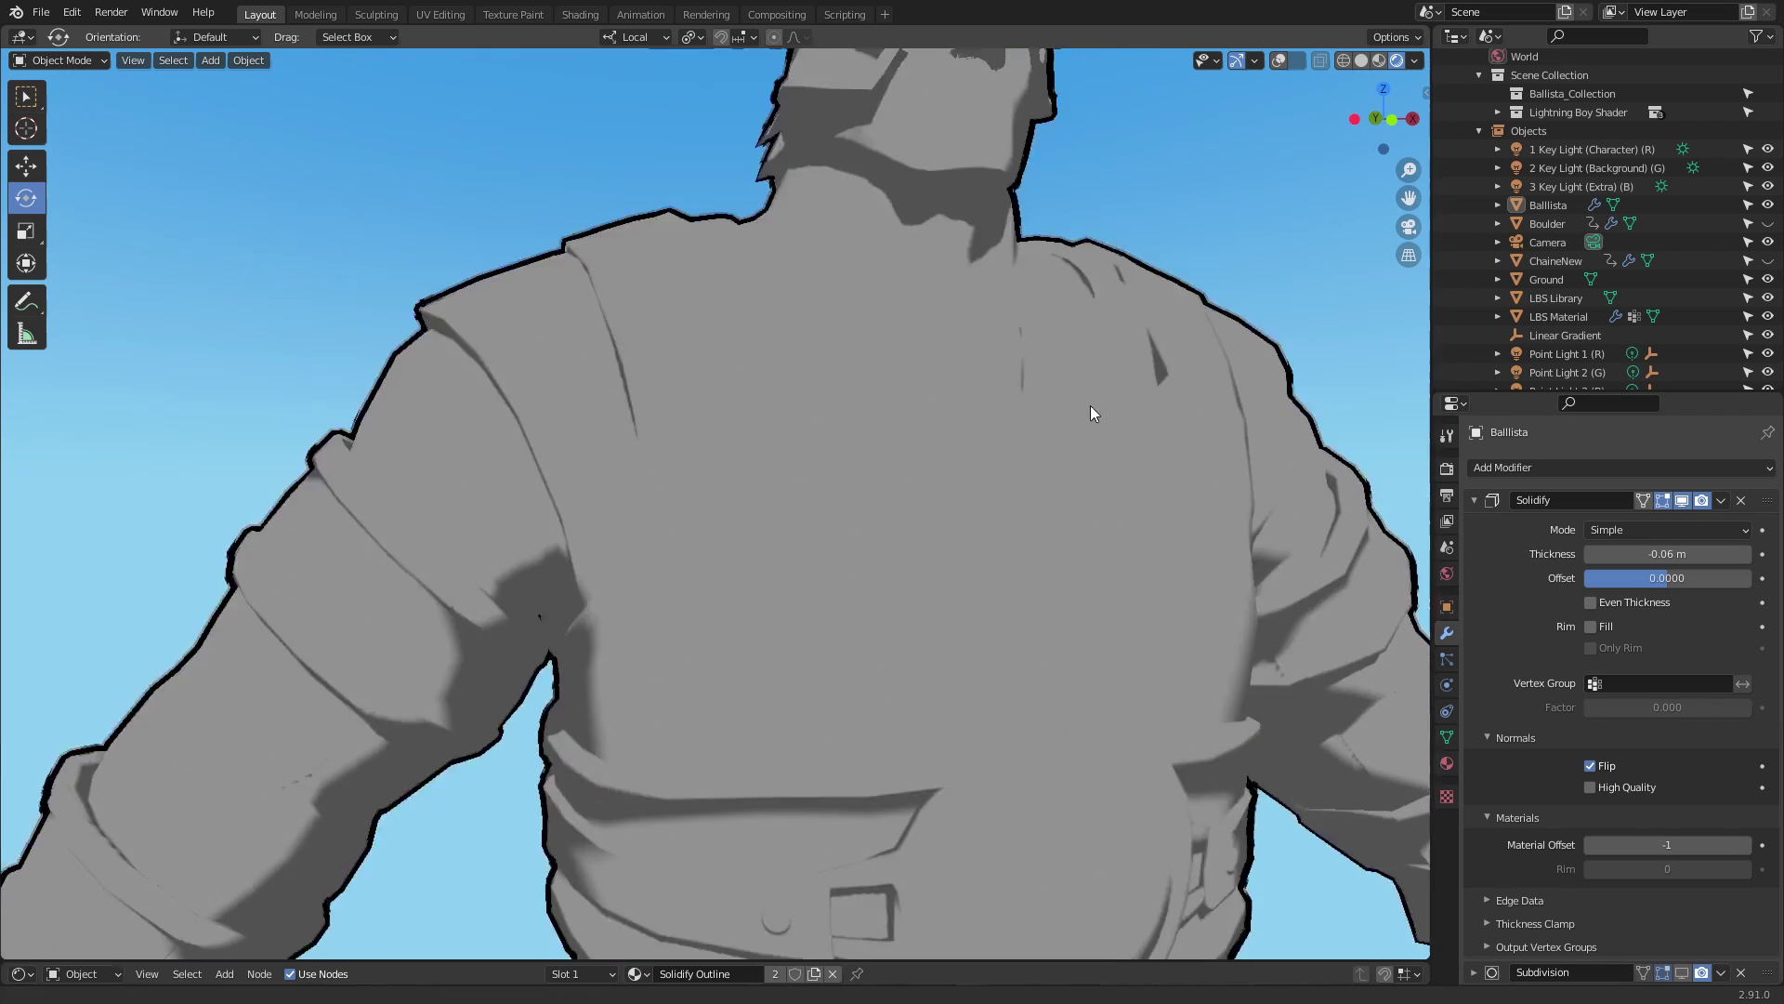
scroll(1090, 414, down, 5)
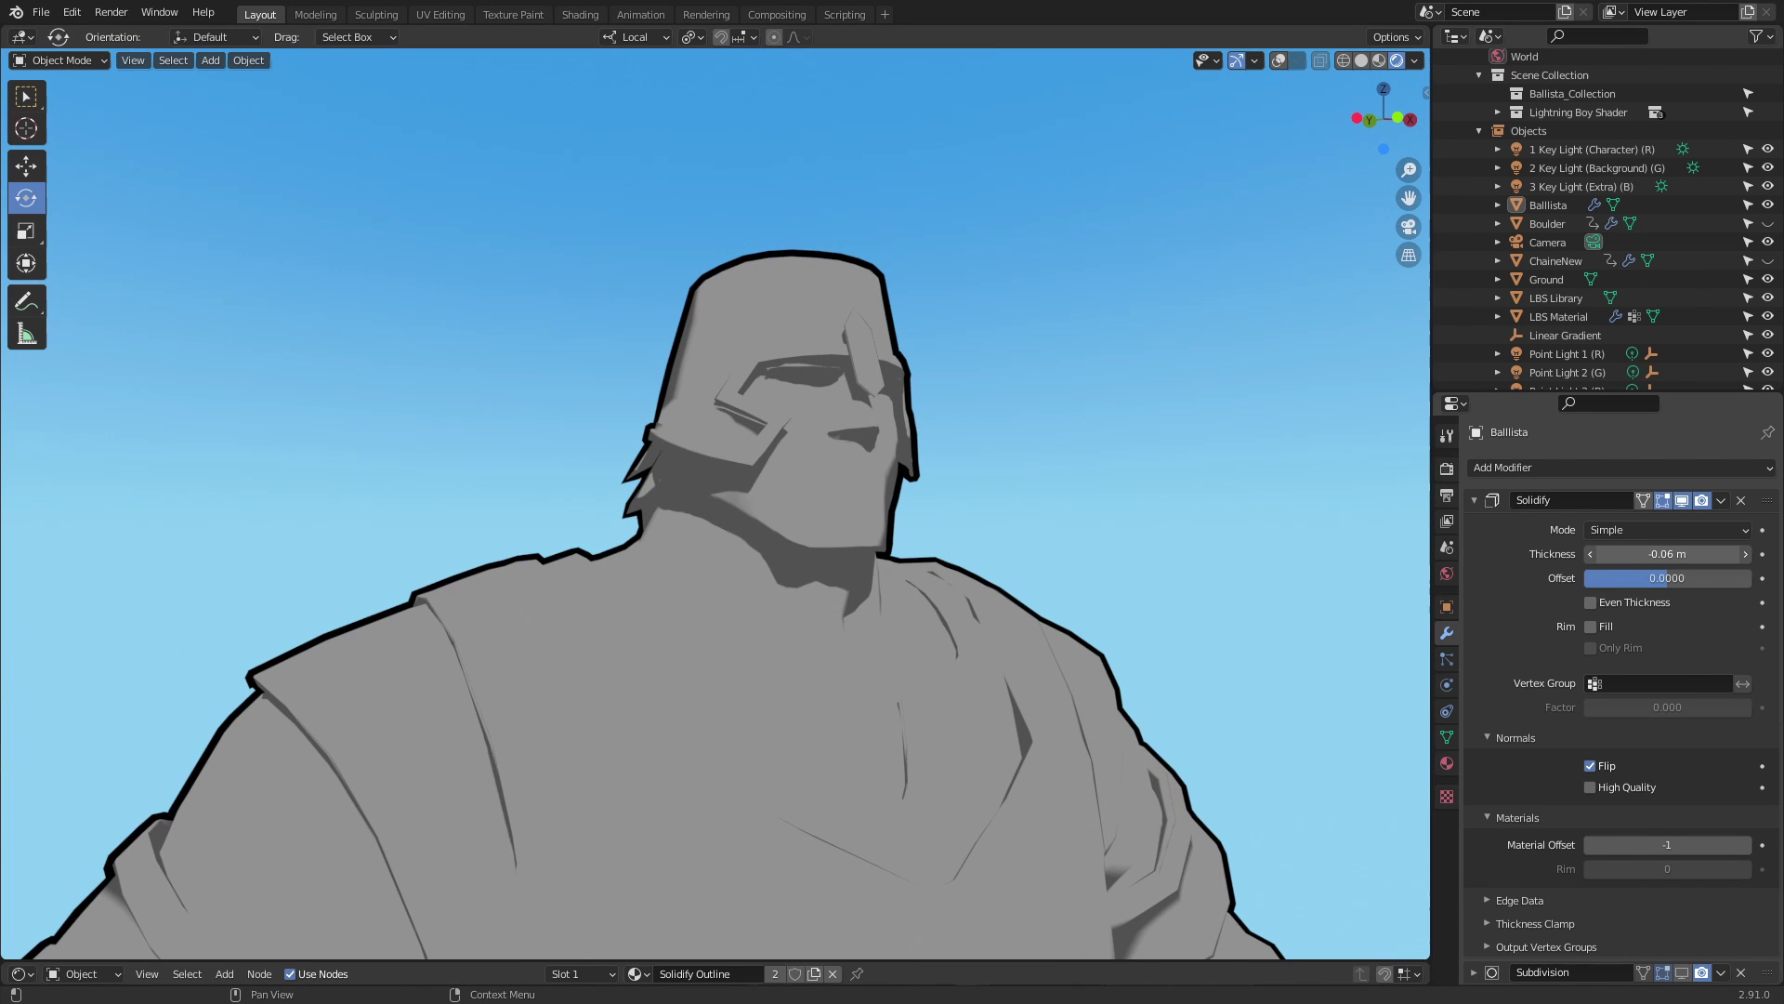
mouse_move(1667, 554)
mouse_down()
mouse_move(1636, 554)
mouse_move(1654, 554)
mouse_up()
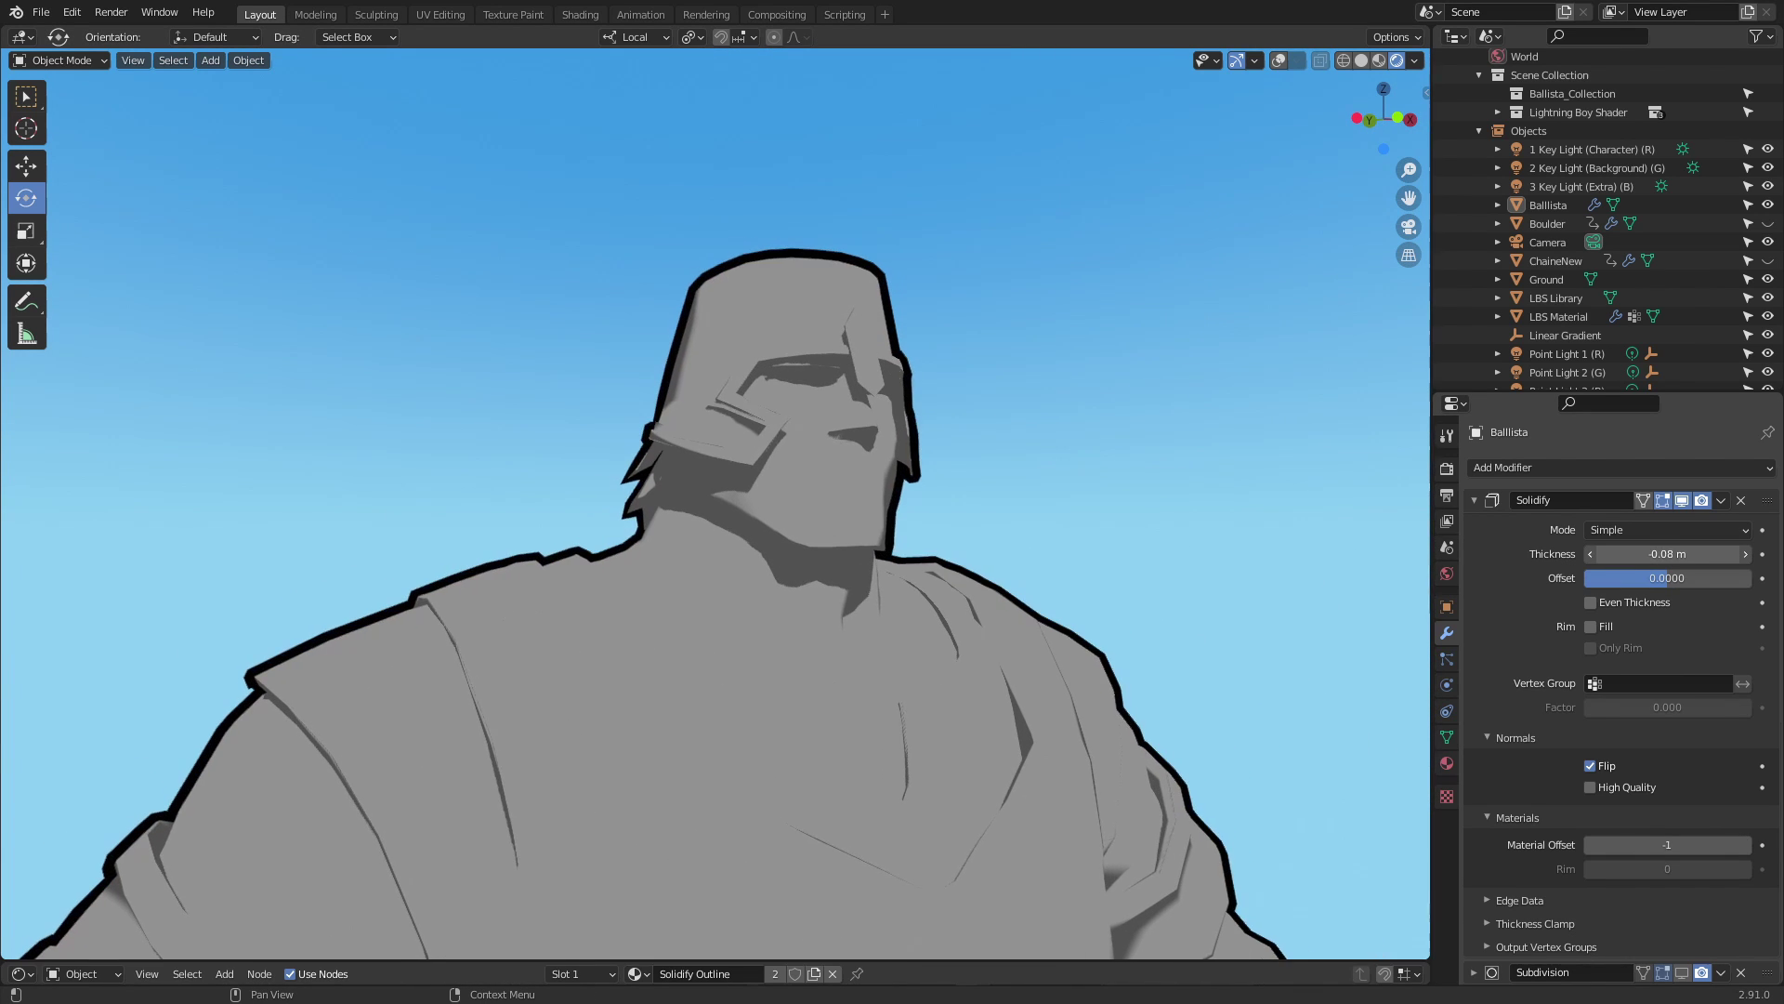
click(1683, 501)
click(1684, 502)
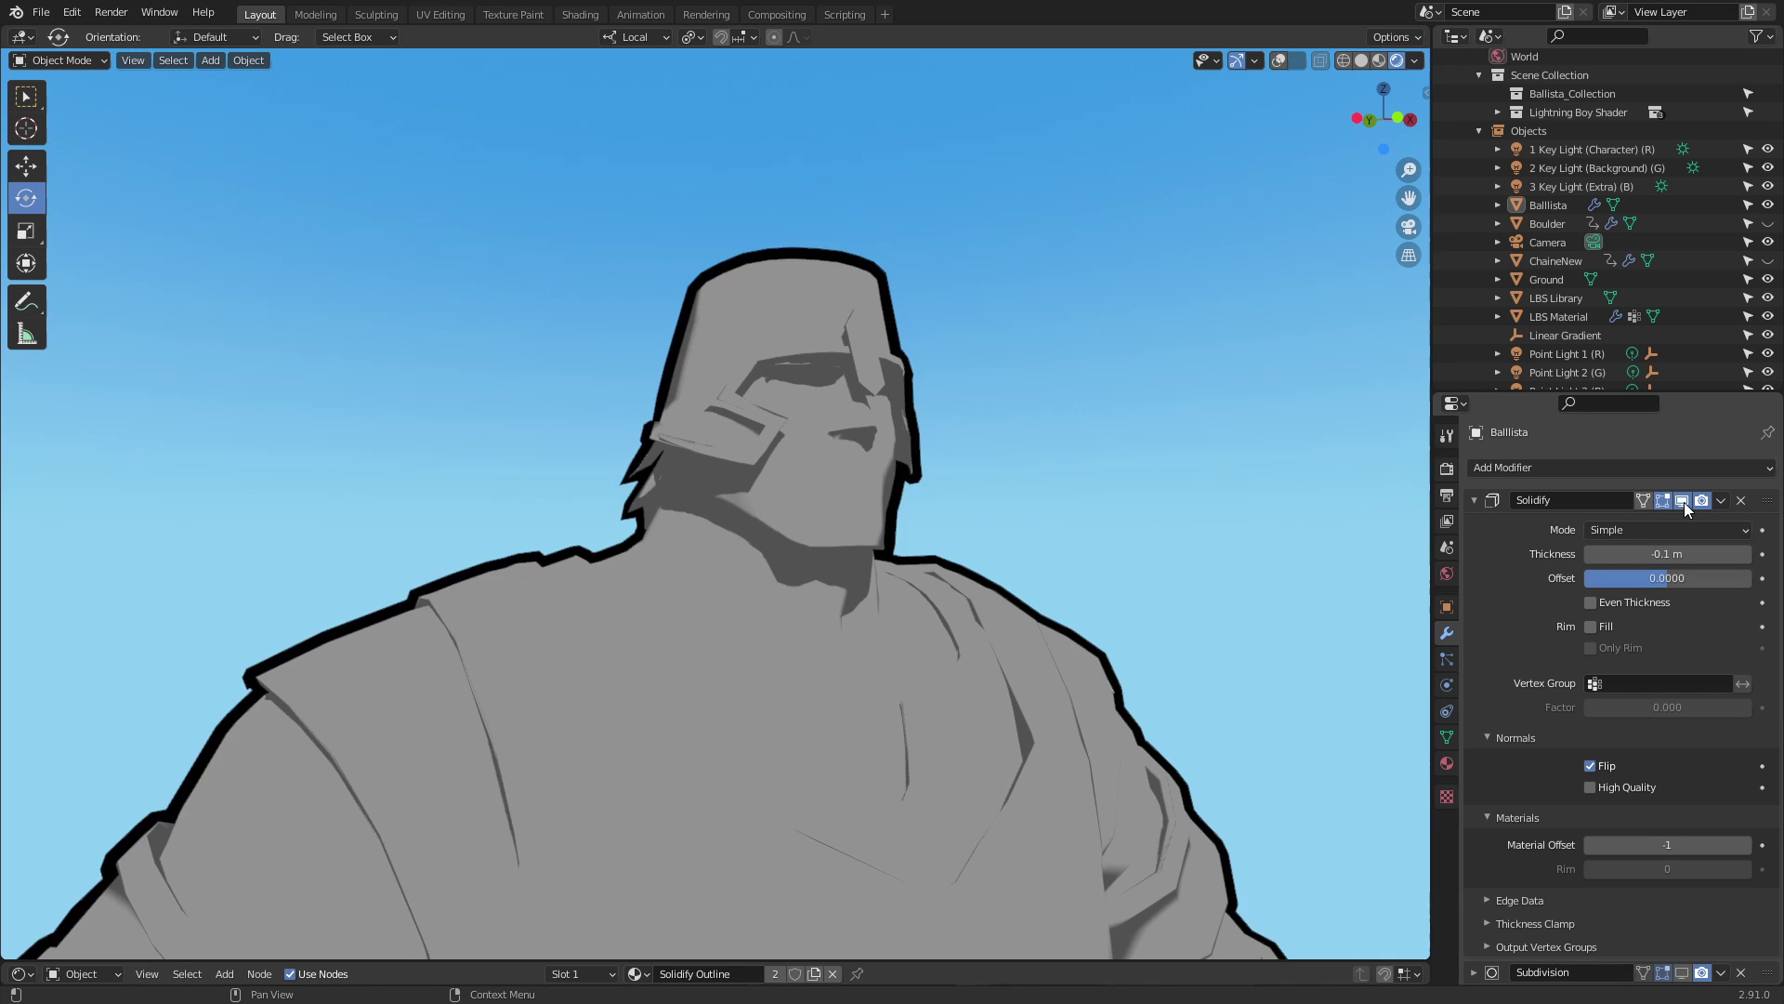
middle_drag(983, 517, 1115, 524)
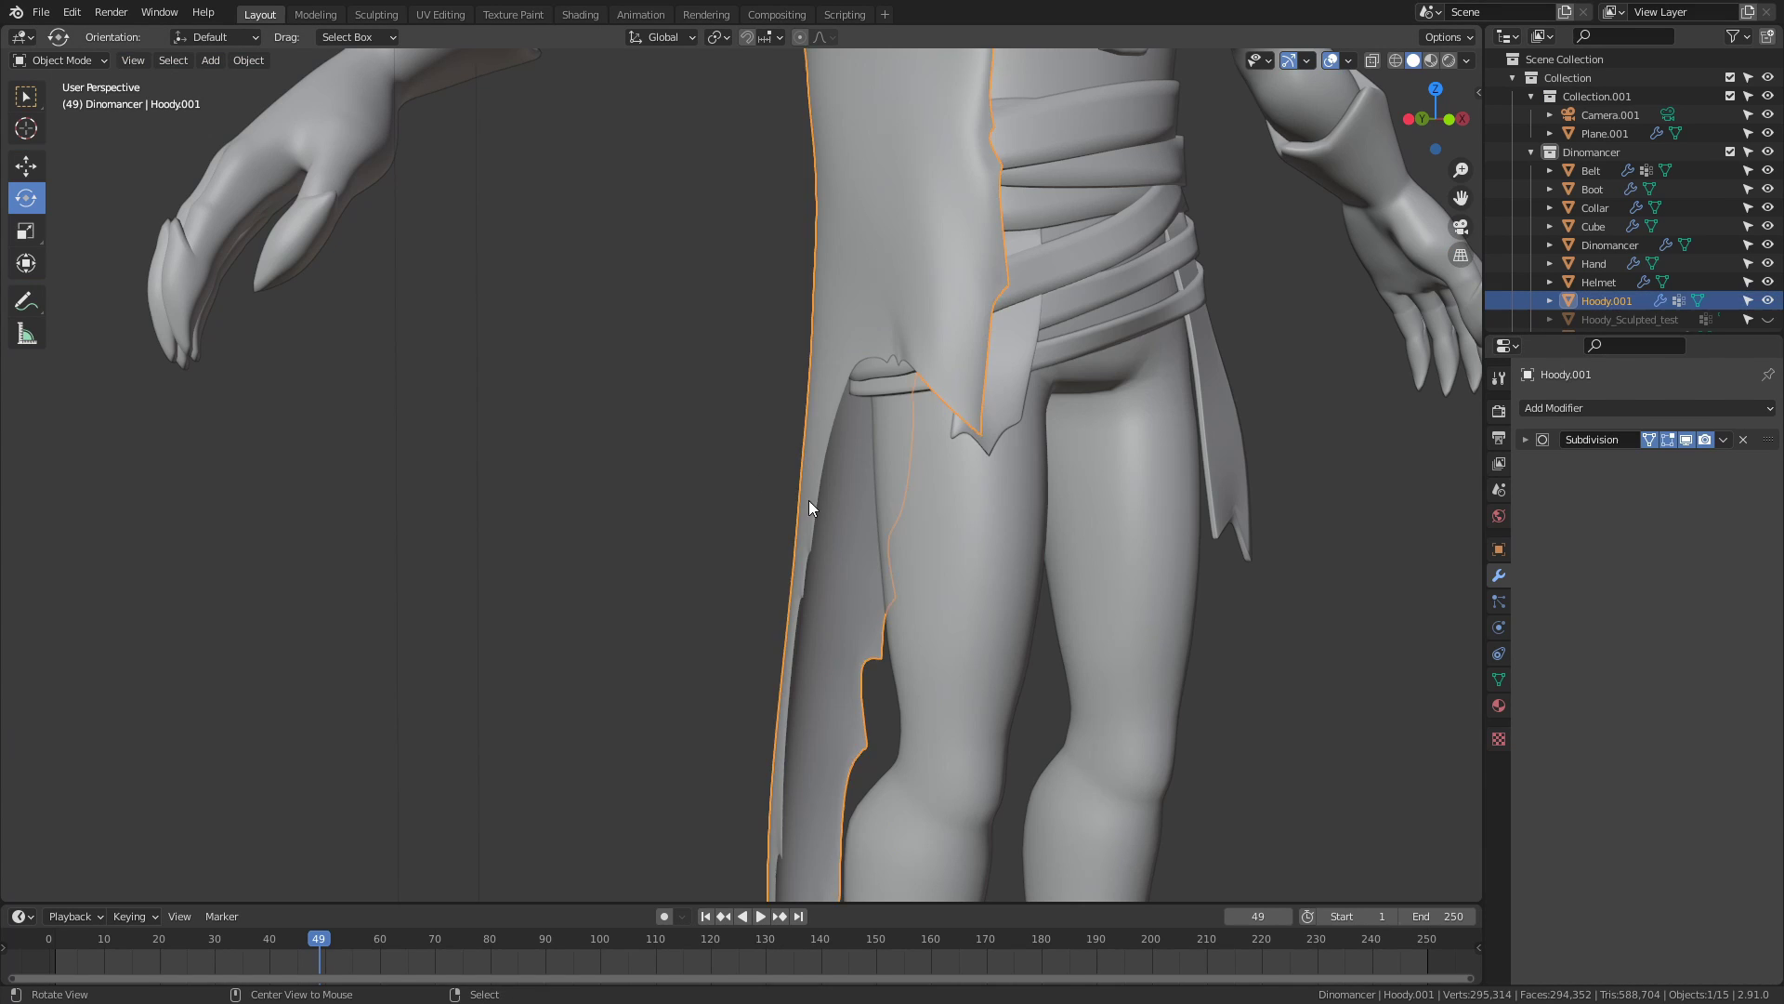
Try to pull a face of the hooded cape outward with a proportional size of 0.15, and undo the move.
key(Tab)
middle_drag(809, 500, 861, 504)
scroll(855, 456, up, 2)
click(867, 416)
key(l)
key(e)
click(844, 469)
click(839, 479)
scroll(836, 499, down, 3)
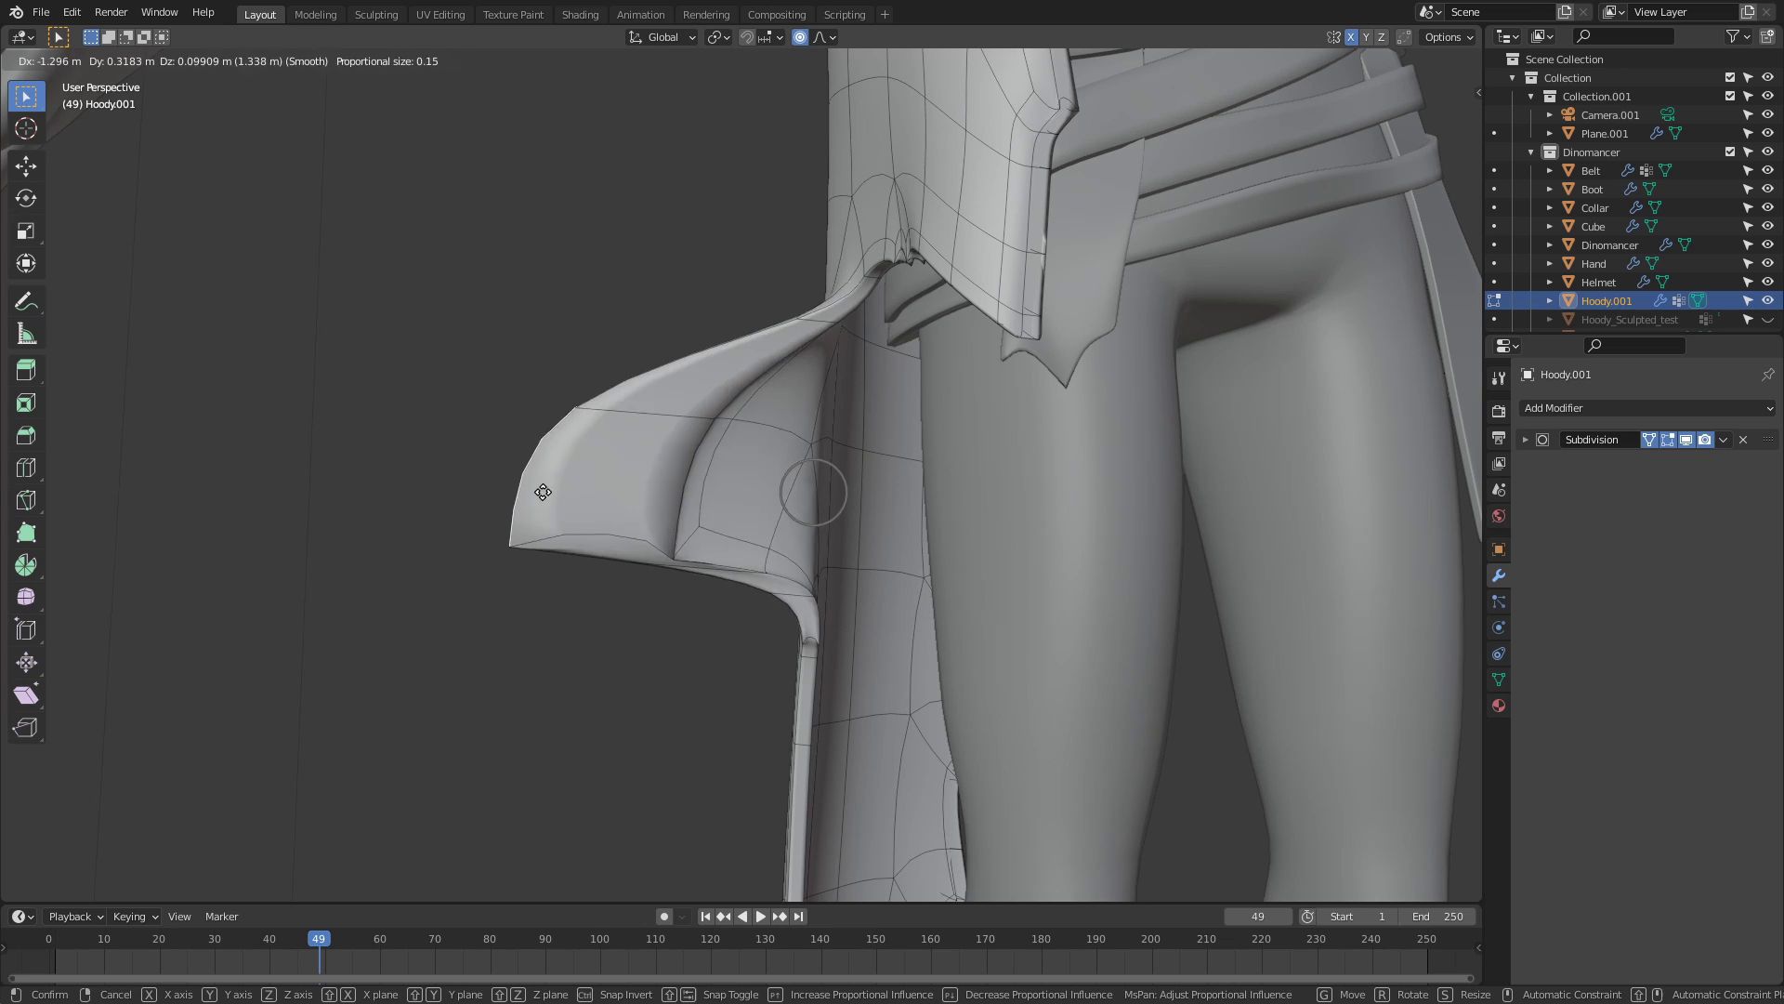
click(769, 486)
key(ctrl+z)
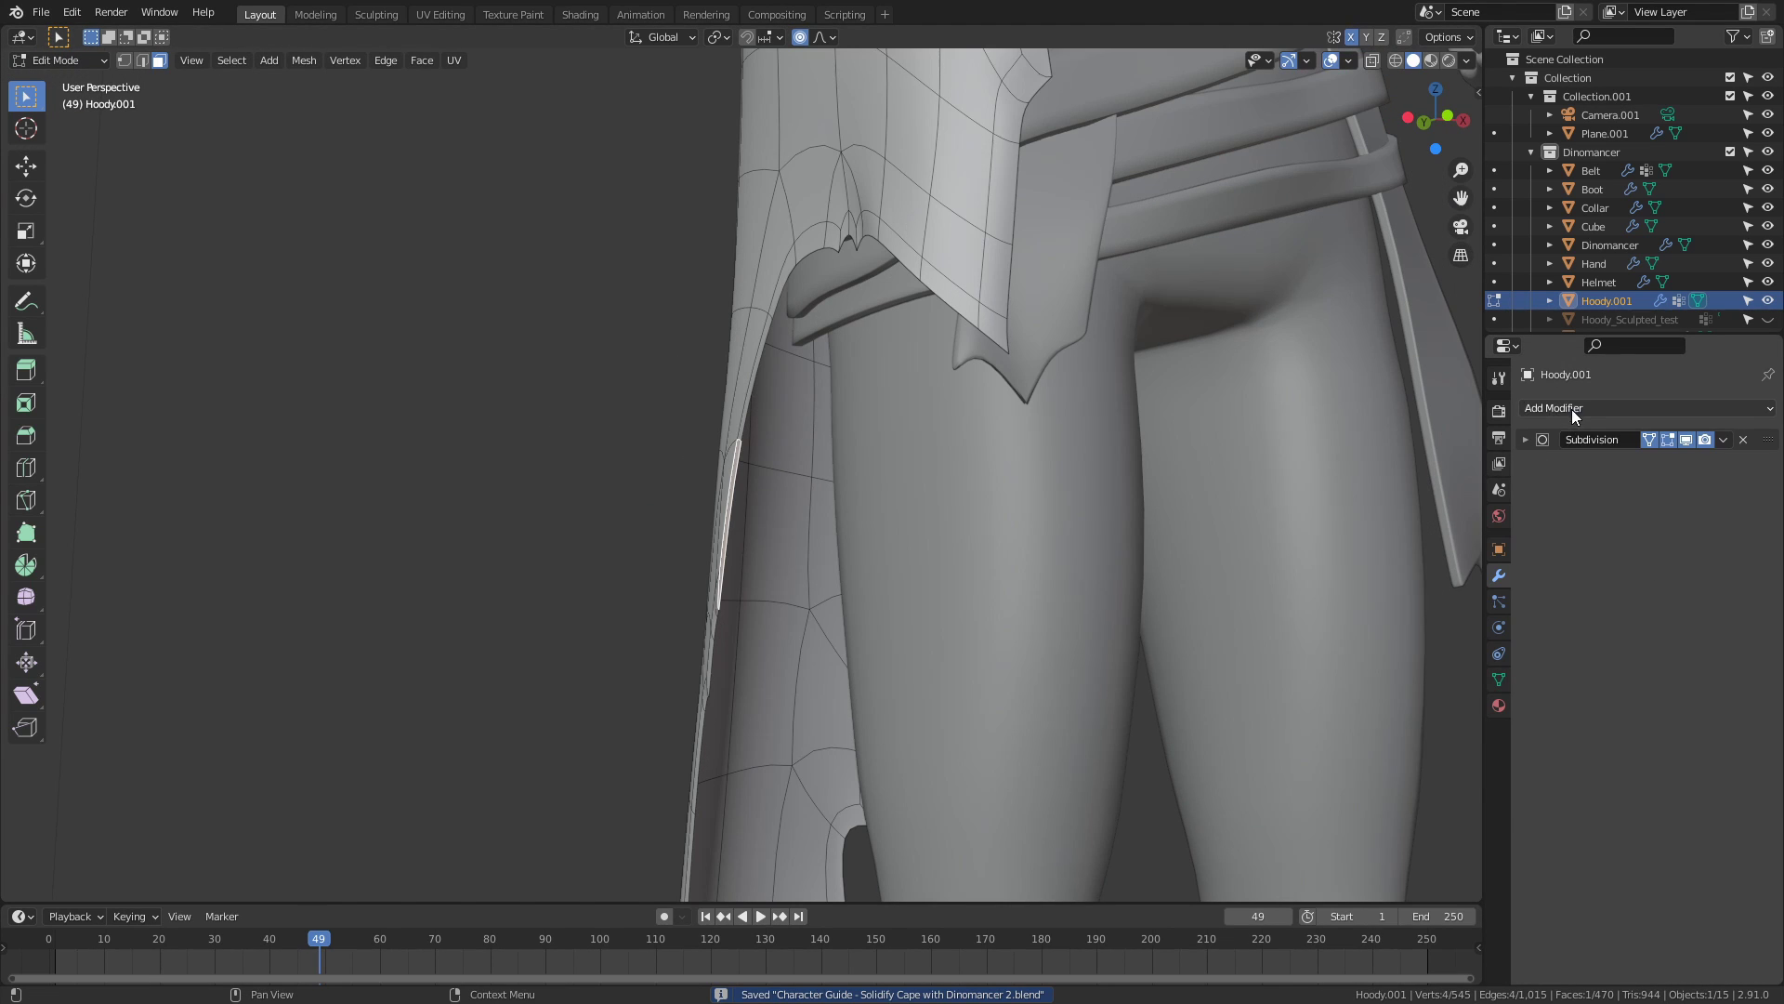
Add a Solidify modifier to the hooded cape, placed above its Subdivision modifier.
click(1575, 410)
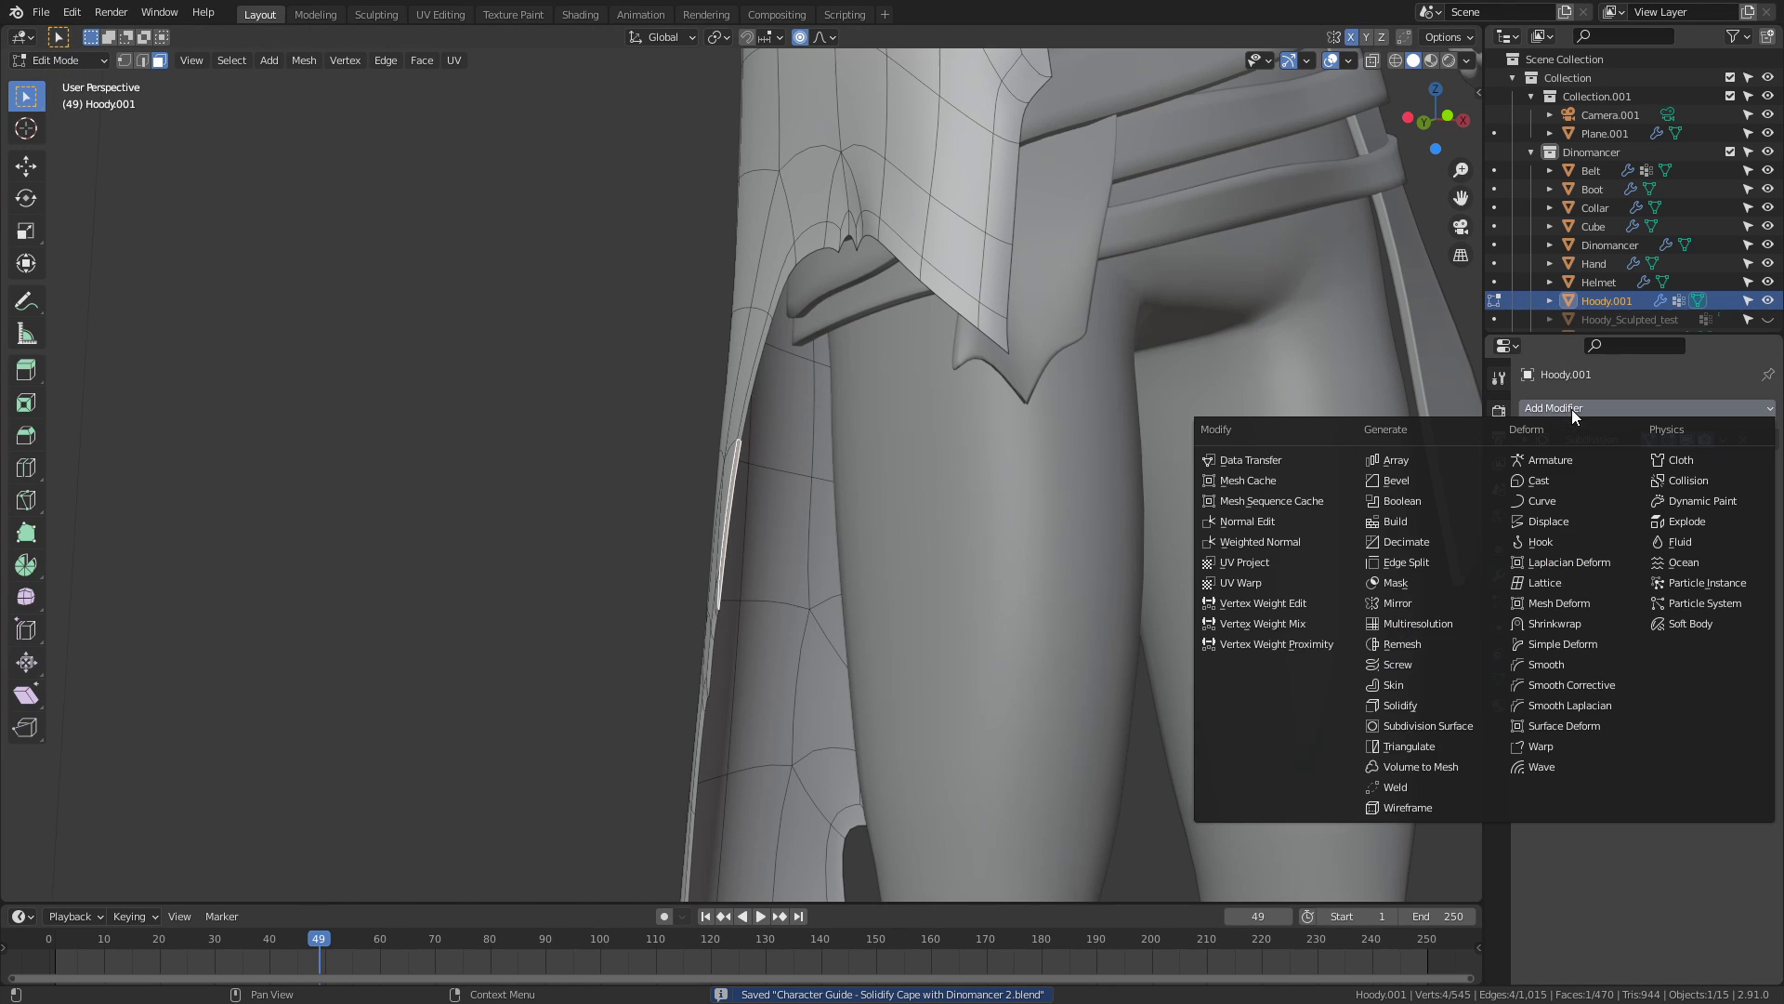
click(1430, 704)
mouse_move(1577, 454)
mouse_down()
mouse_move(1543, 454)
mouse_move(1558, 455)
mouse_up()
key(g)
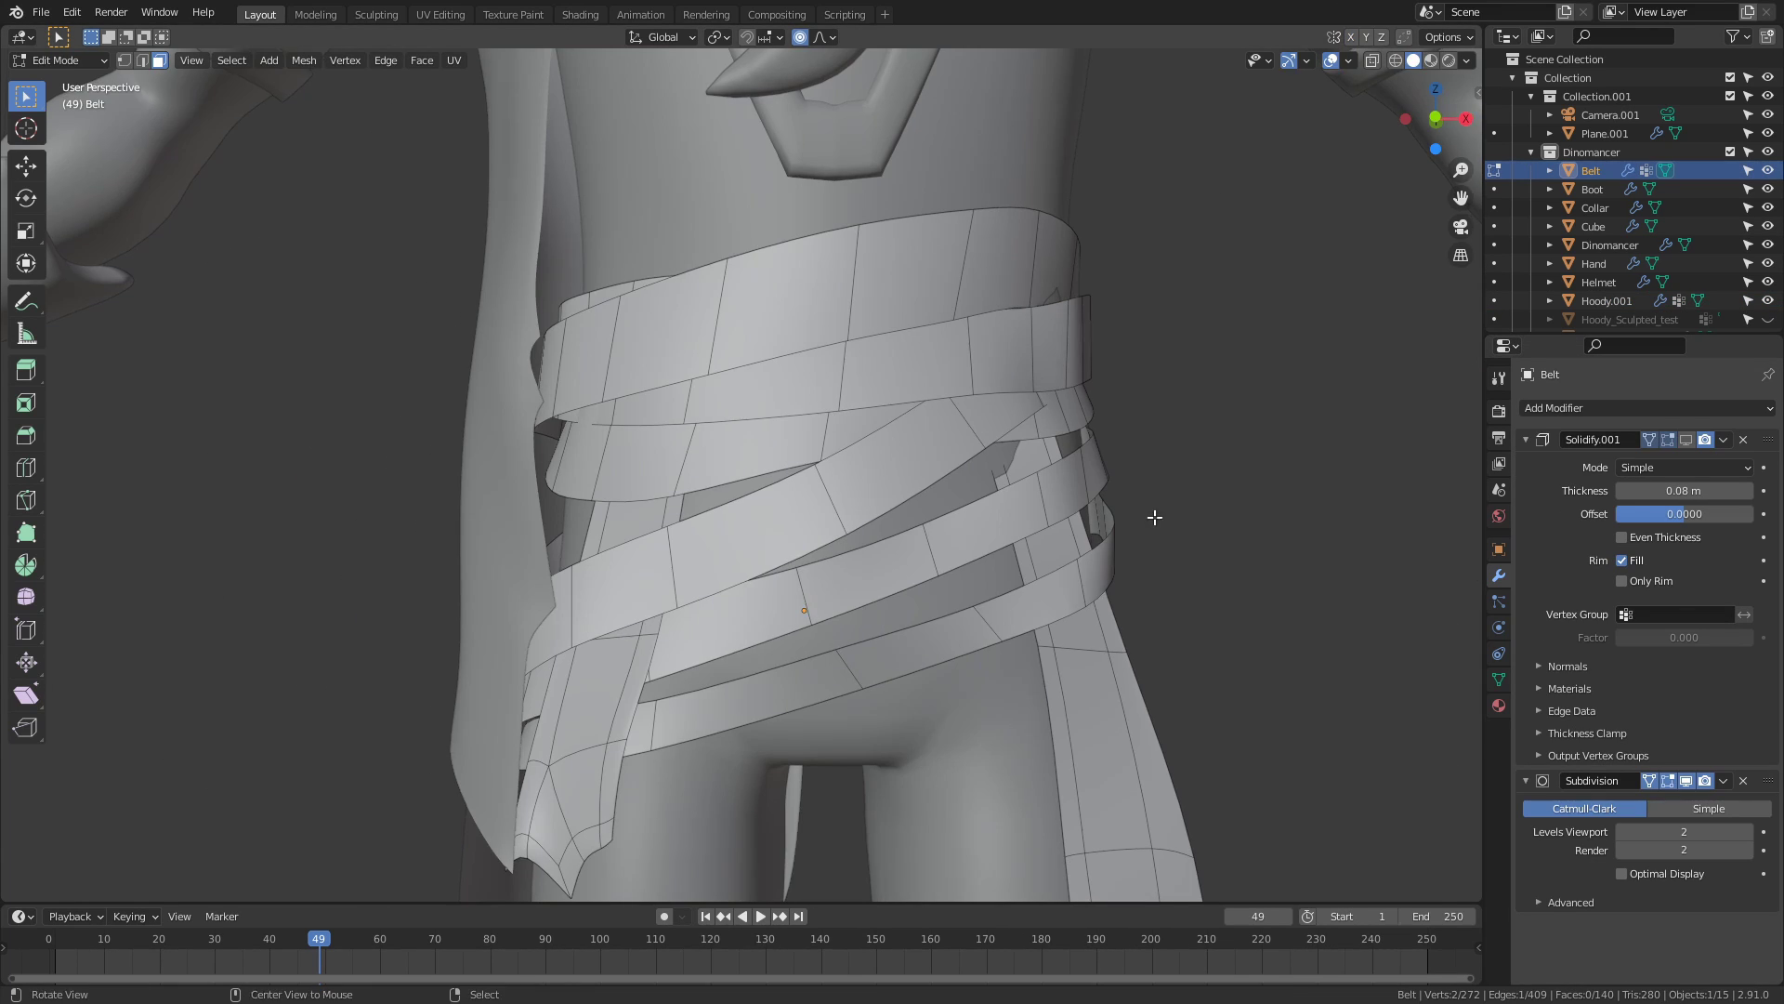
middle_drag(1154, 517, 1171, 561)
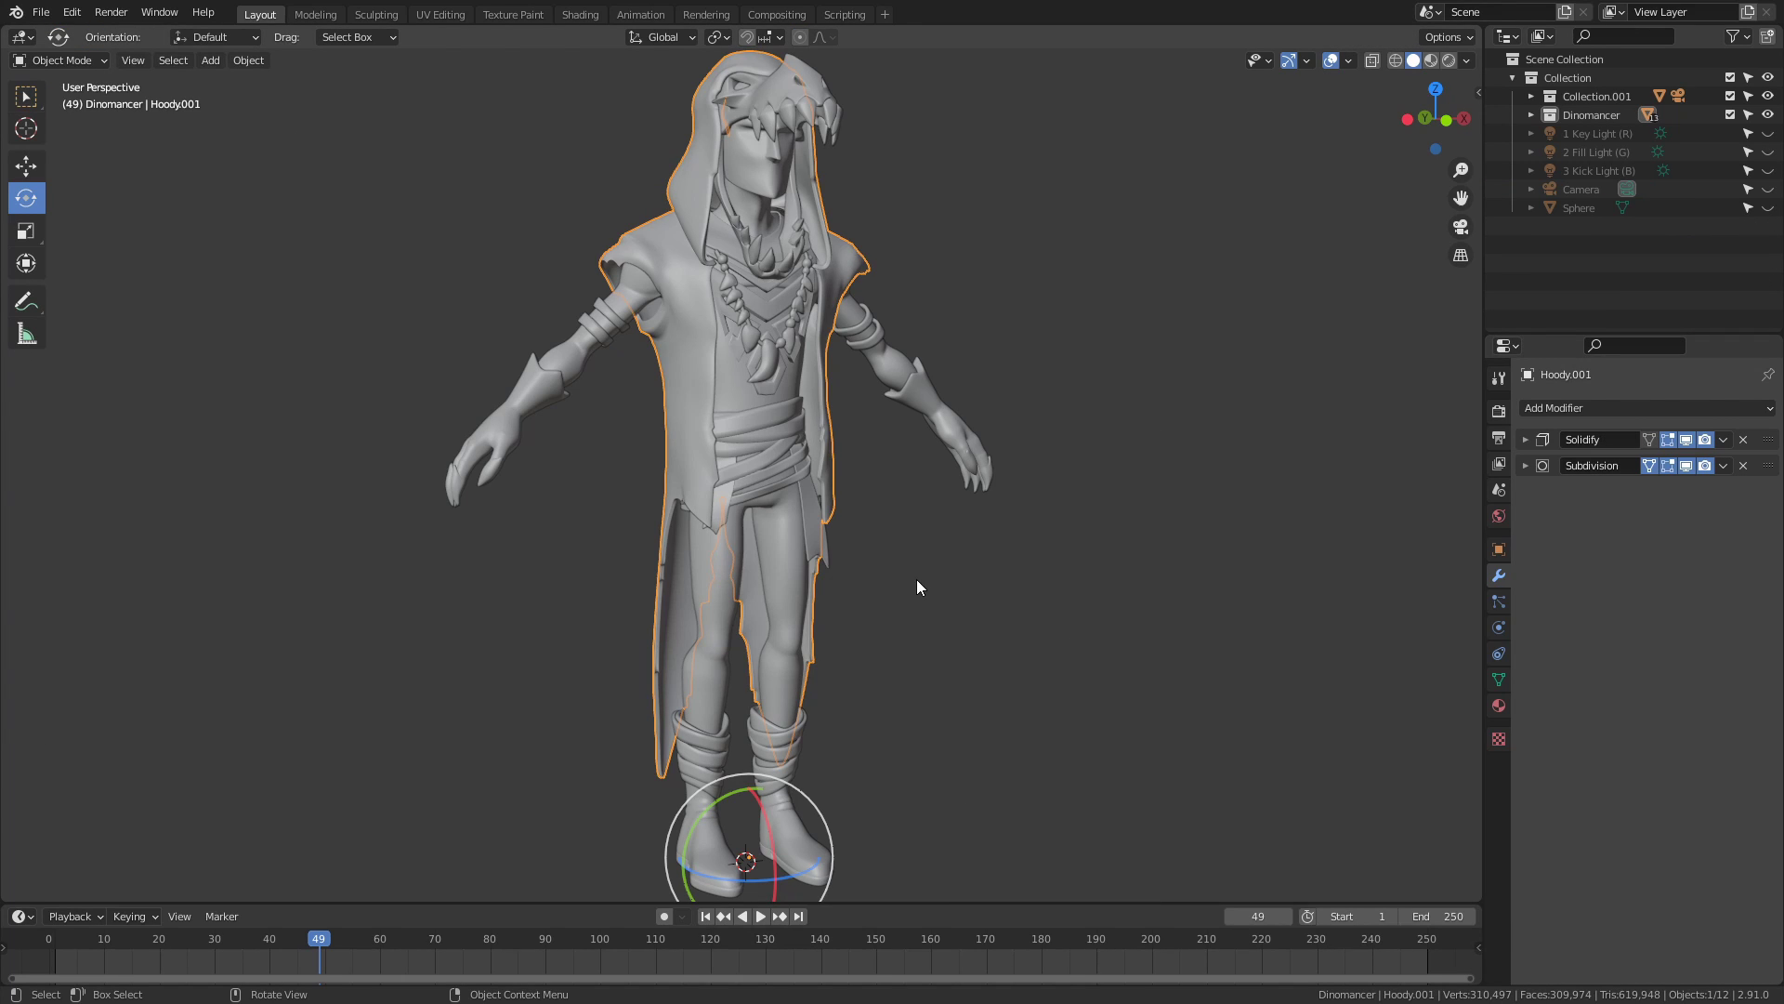
Select the hooded cape object and add a new vertex group to its mesh data.
click(916, 579)
mouse_move(919, 551)
middle_down()
mouse_move(873, 542)
mouse_move(943, 547)
middle_up()
ctrl+middle_drag(739, 639, 1024, 477)
shift+middle_drag(881, 571, 912, 521)
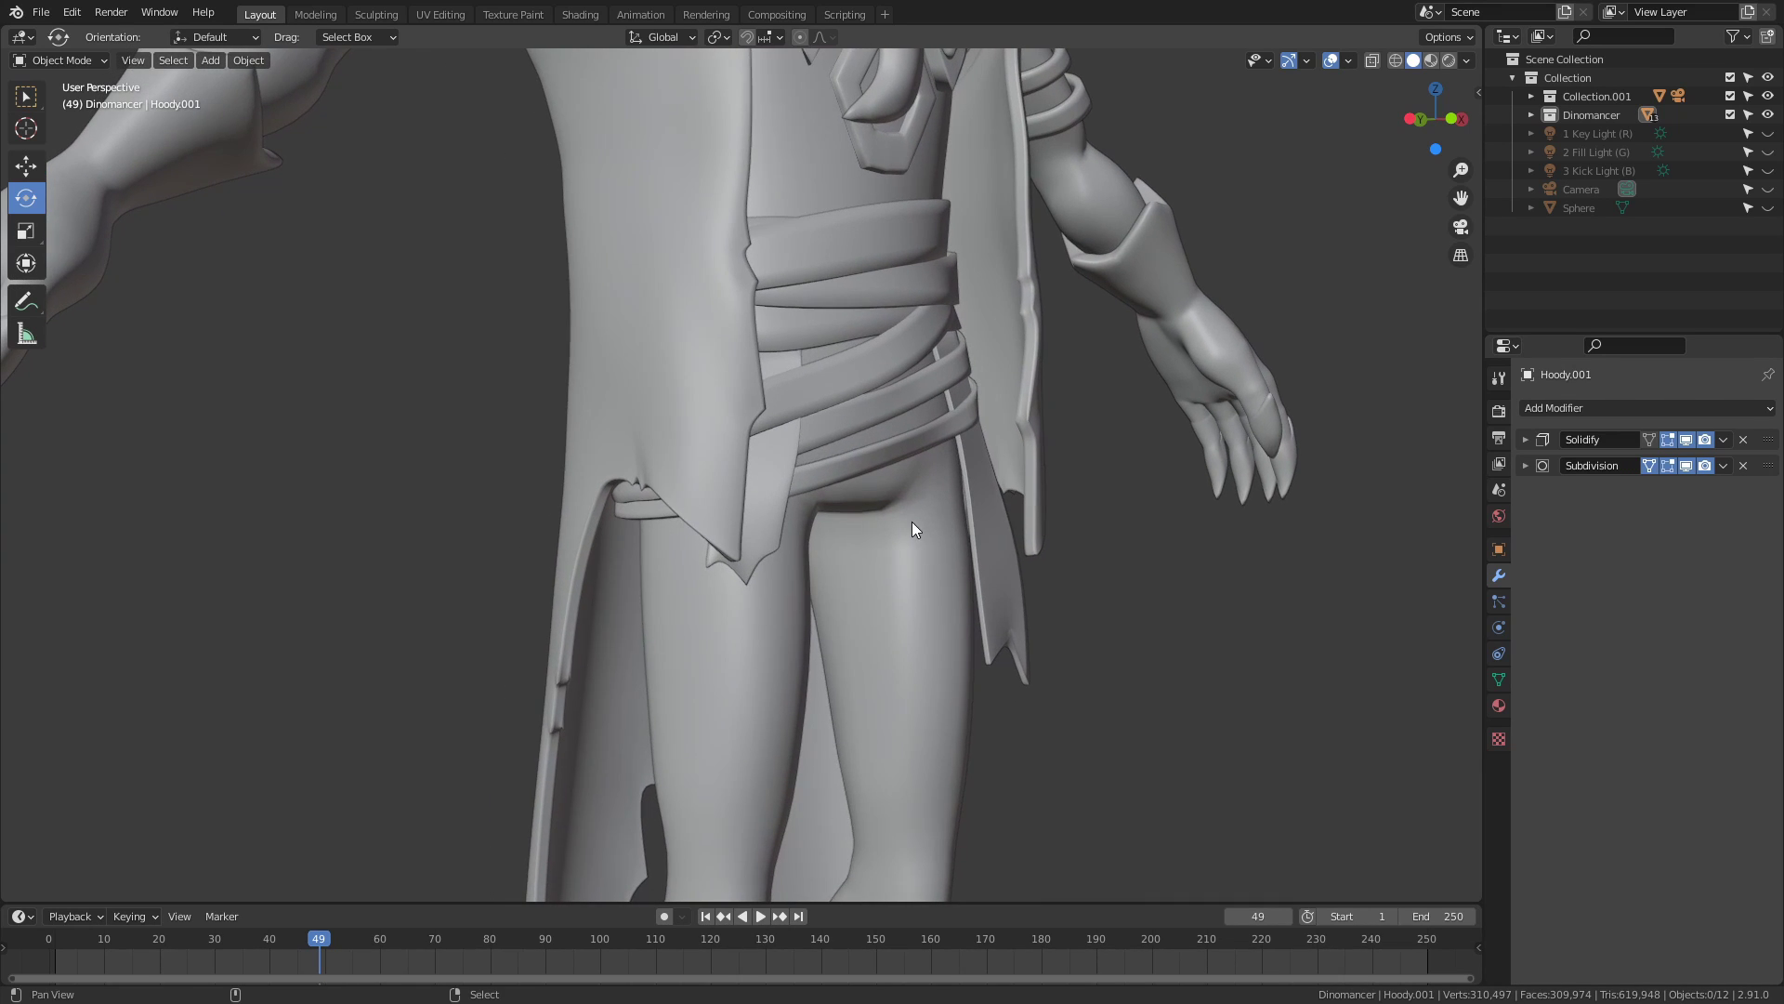
click(705, 464)
middle_drag(795, 482, 800, 489)
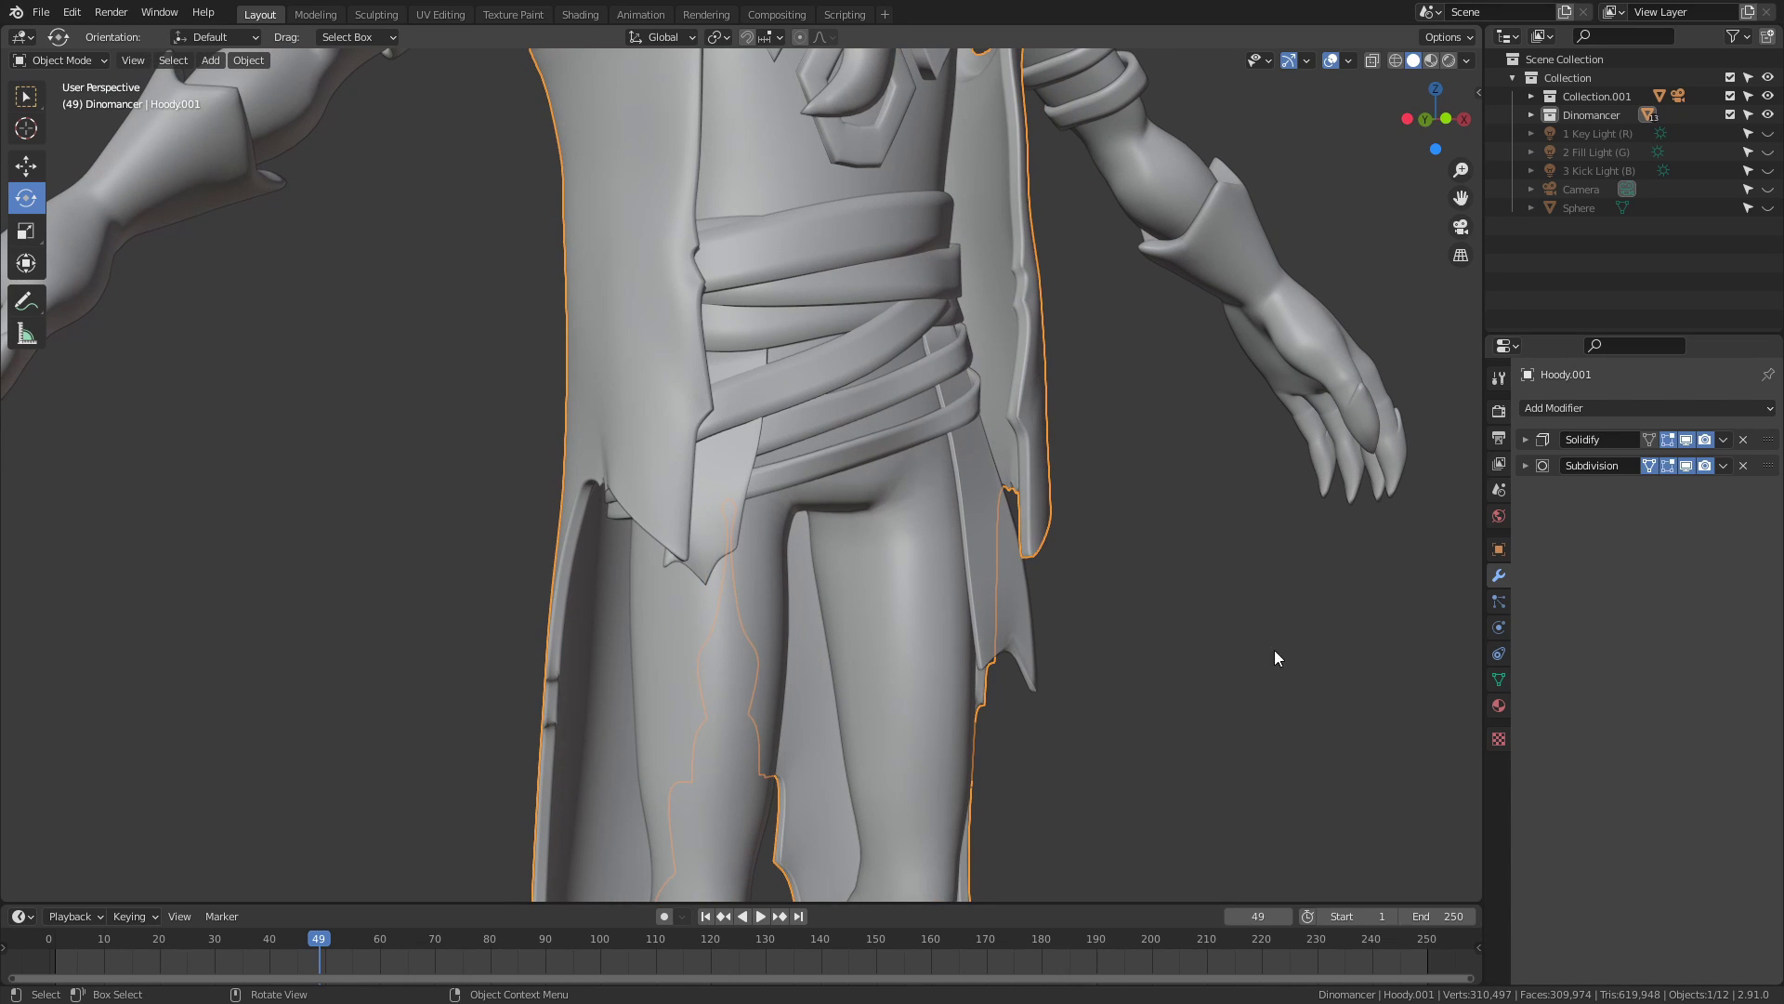
click(1498, 679)
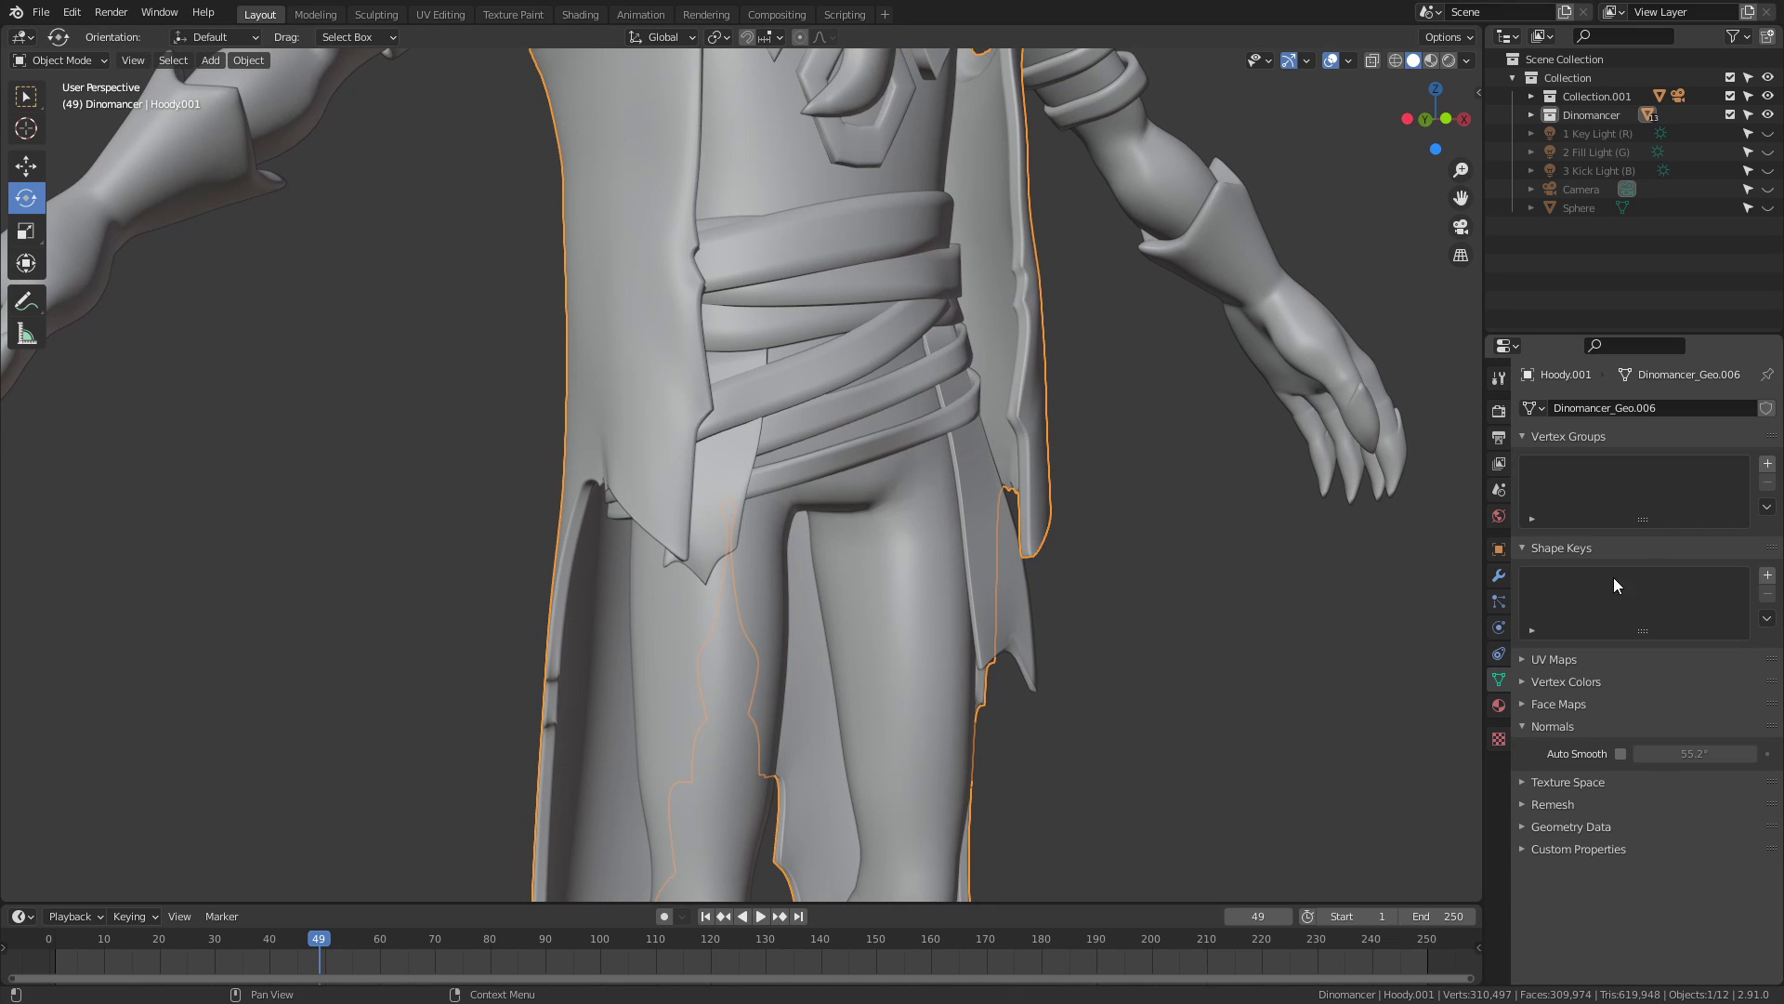
click(1768, 463)
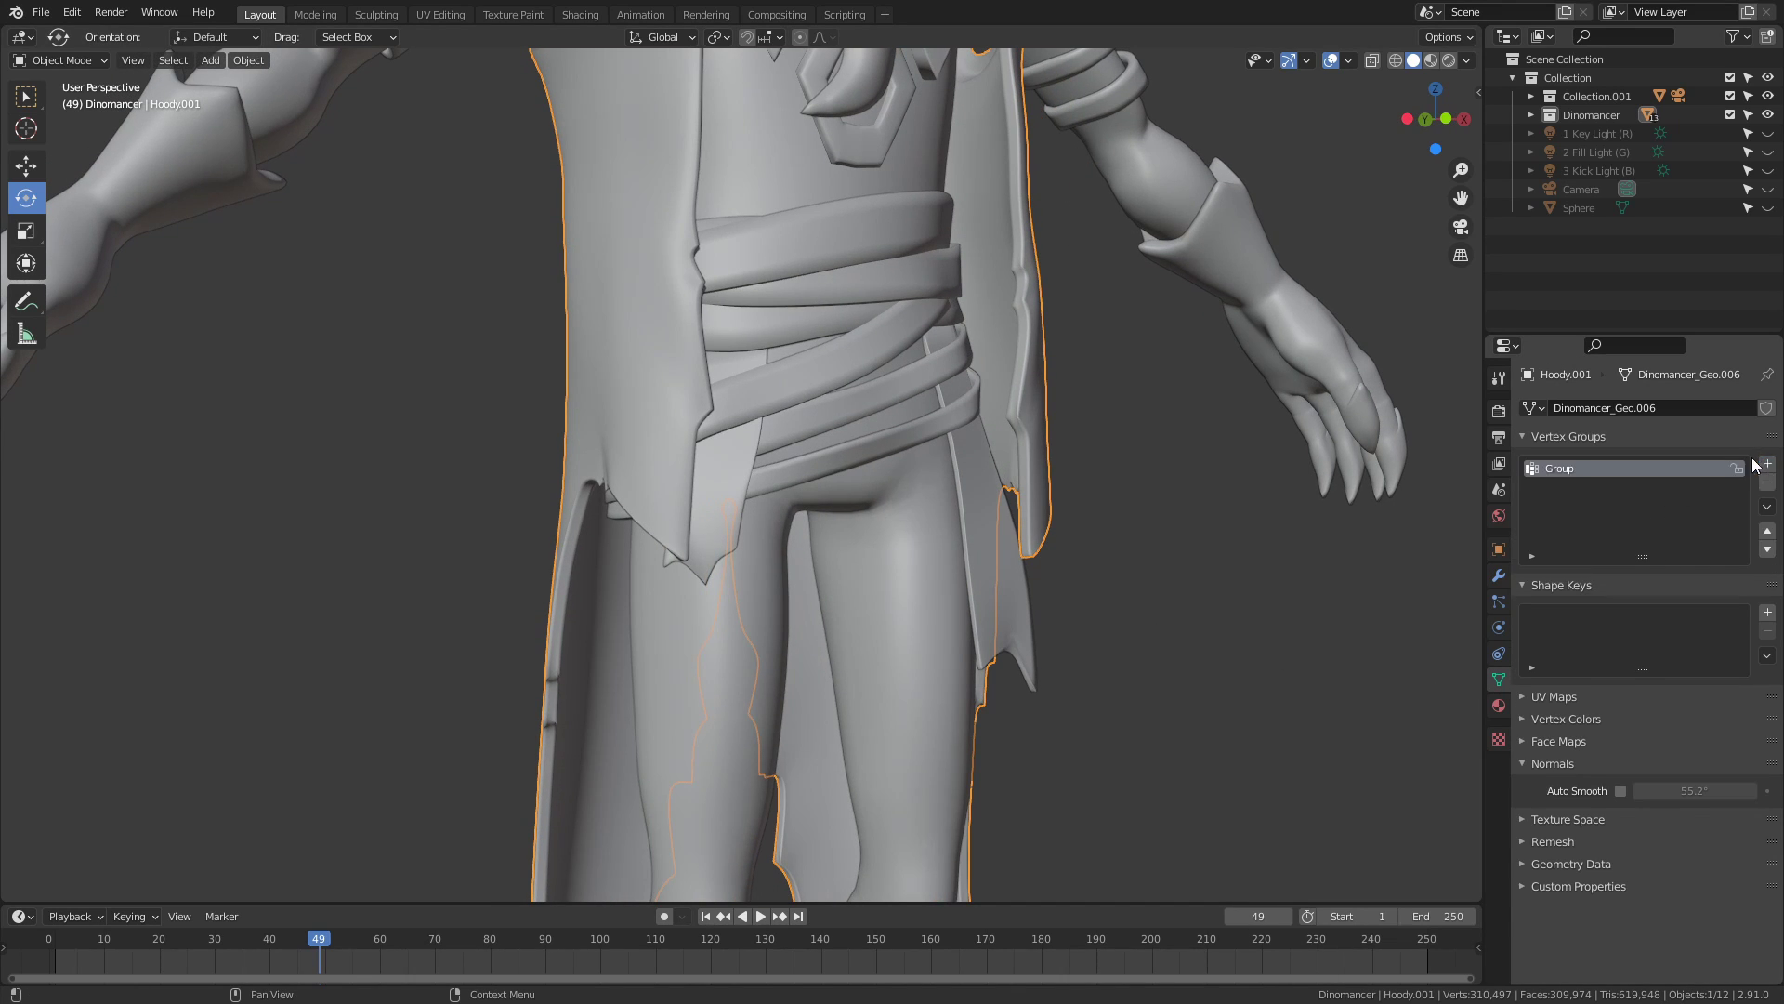
Rename the hooded cape's vertex group as Thickness and select the cape's whole linked mesh in Edit Mode.
double_click(1565, 468)
mouse_move(1090, 405)
middle_down()
mouse_move(1058, 416)
mouse_move(1079, 415)
middle_up()
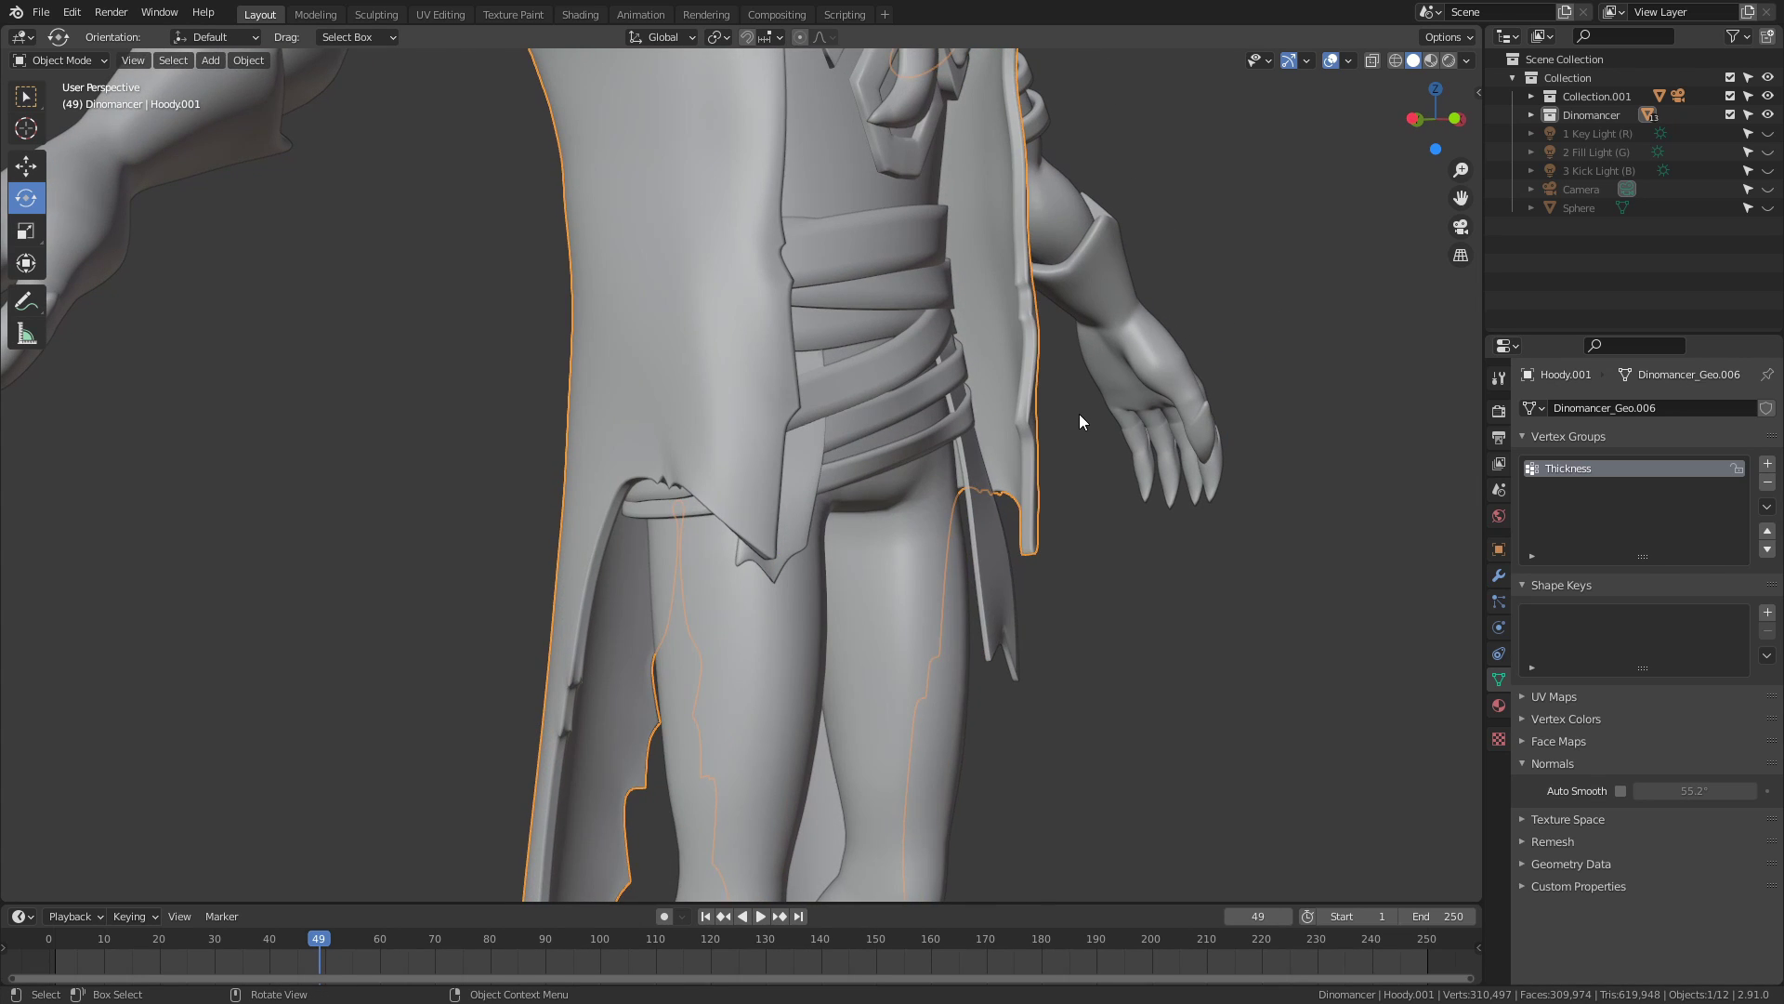
key(Tab)
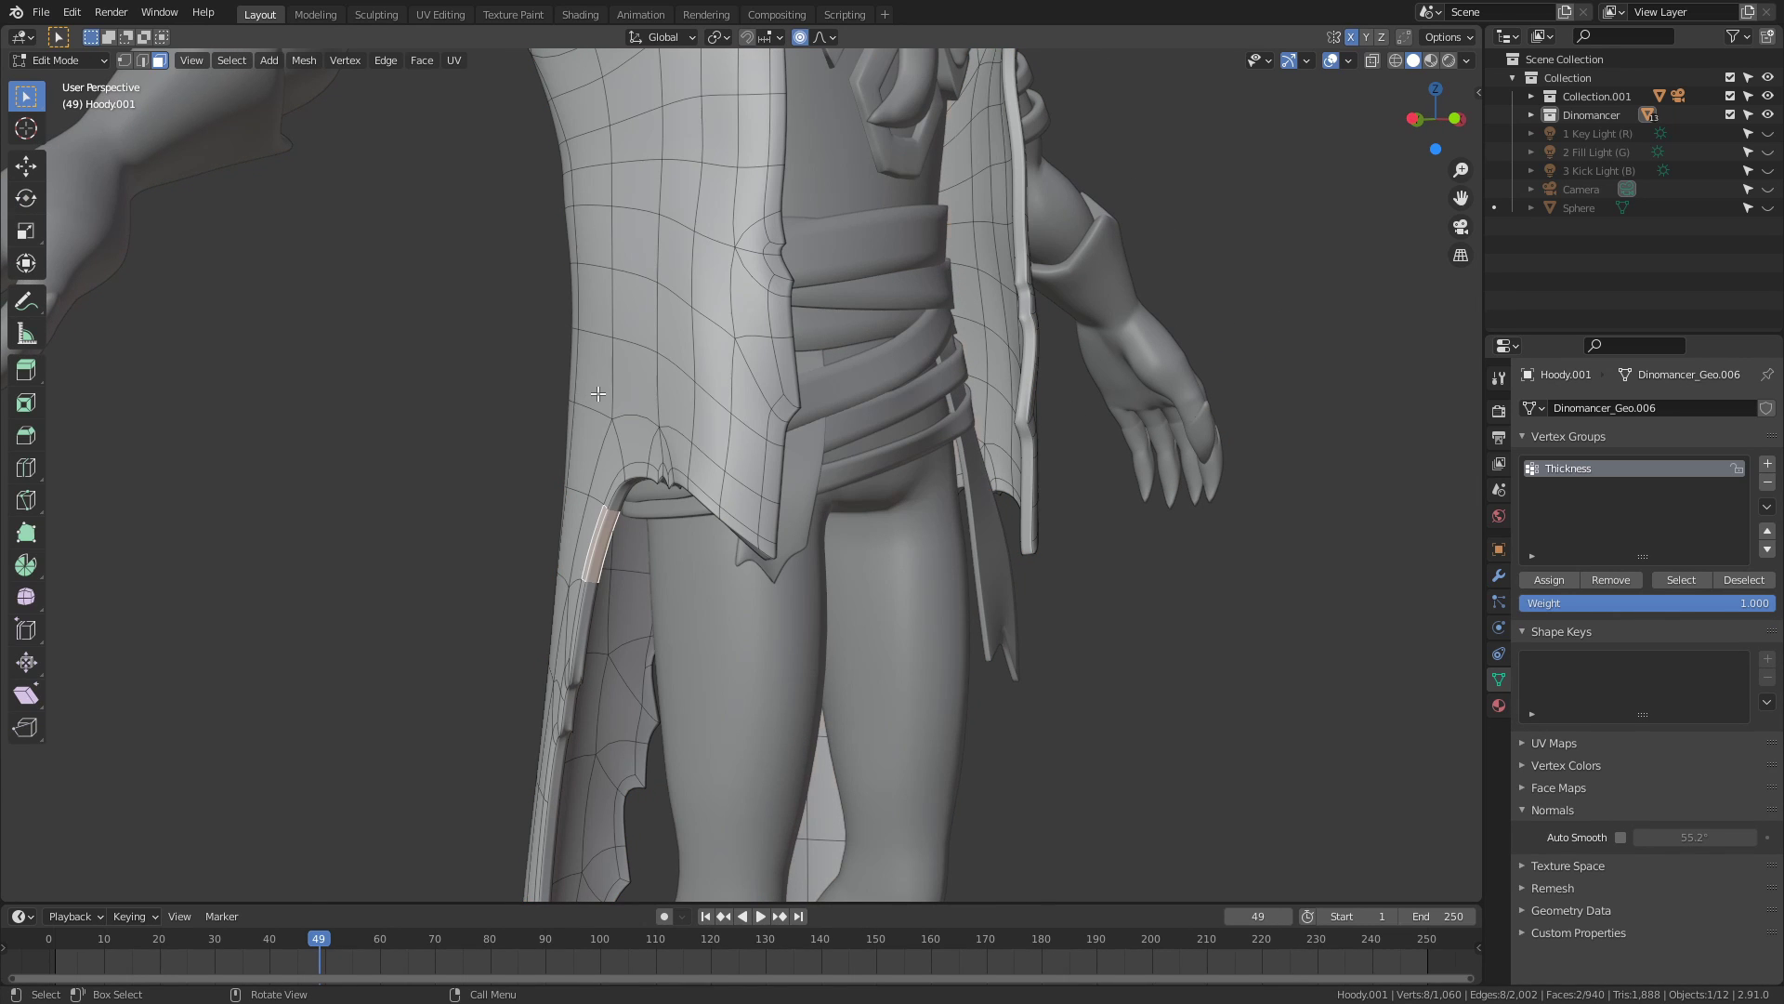
key(l)
middle_drag(729, 391, 692, 386)
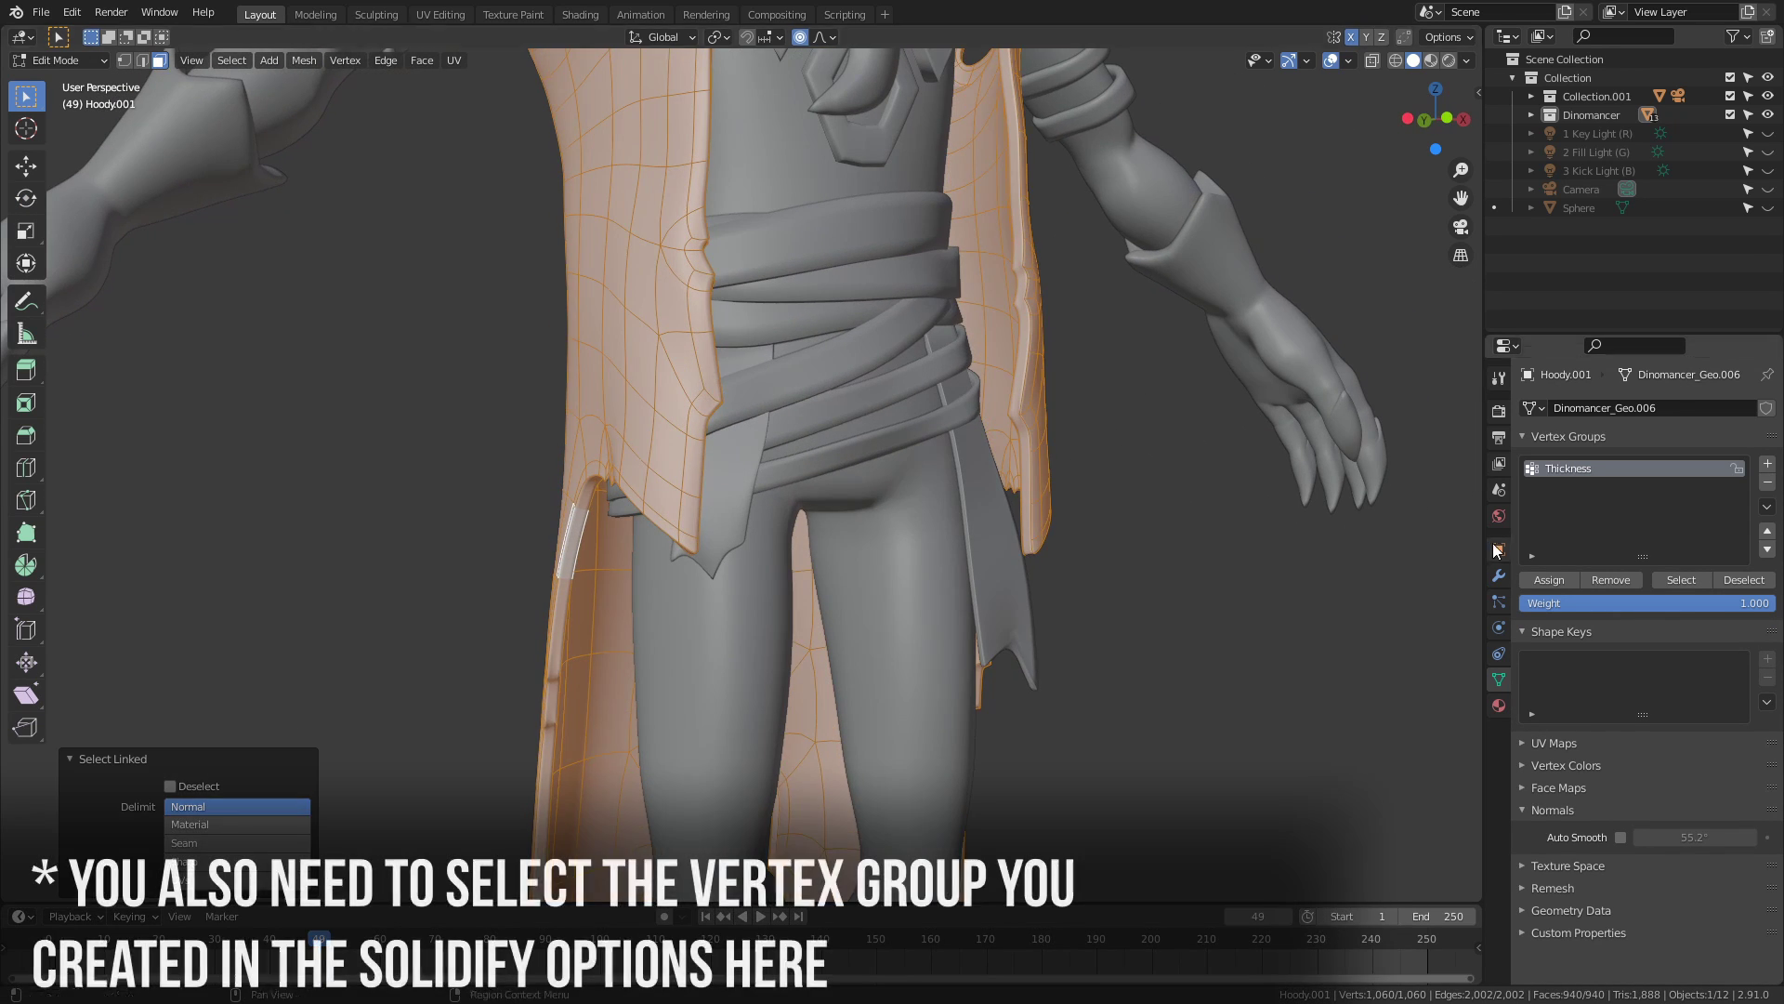
Return to Object Mode and set the hooded cape's Solidify modifier to use the Thickness vertex group.
click(1498, 575)
key(Tab)
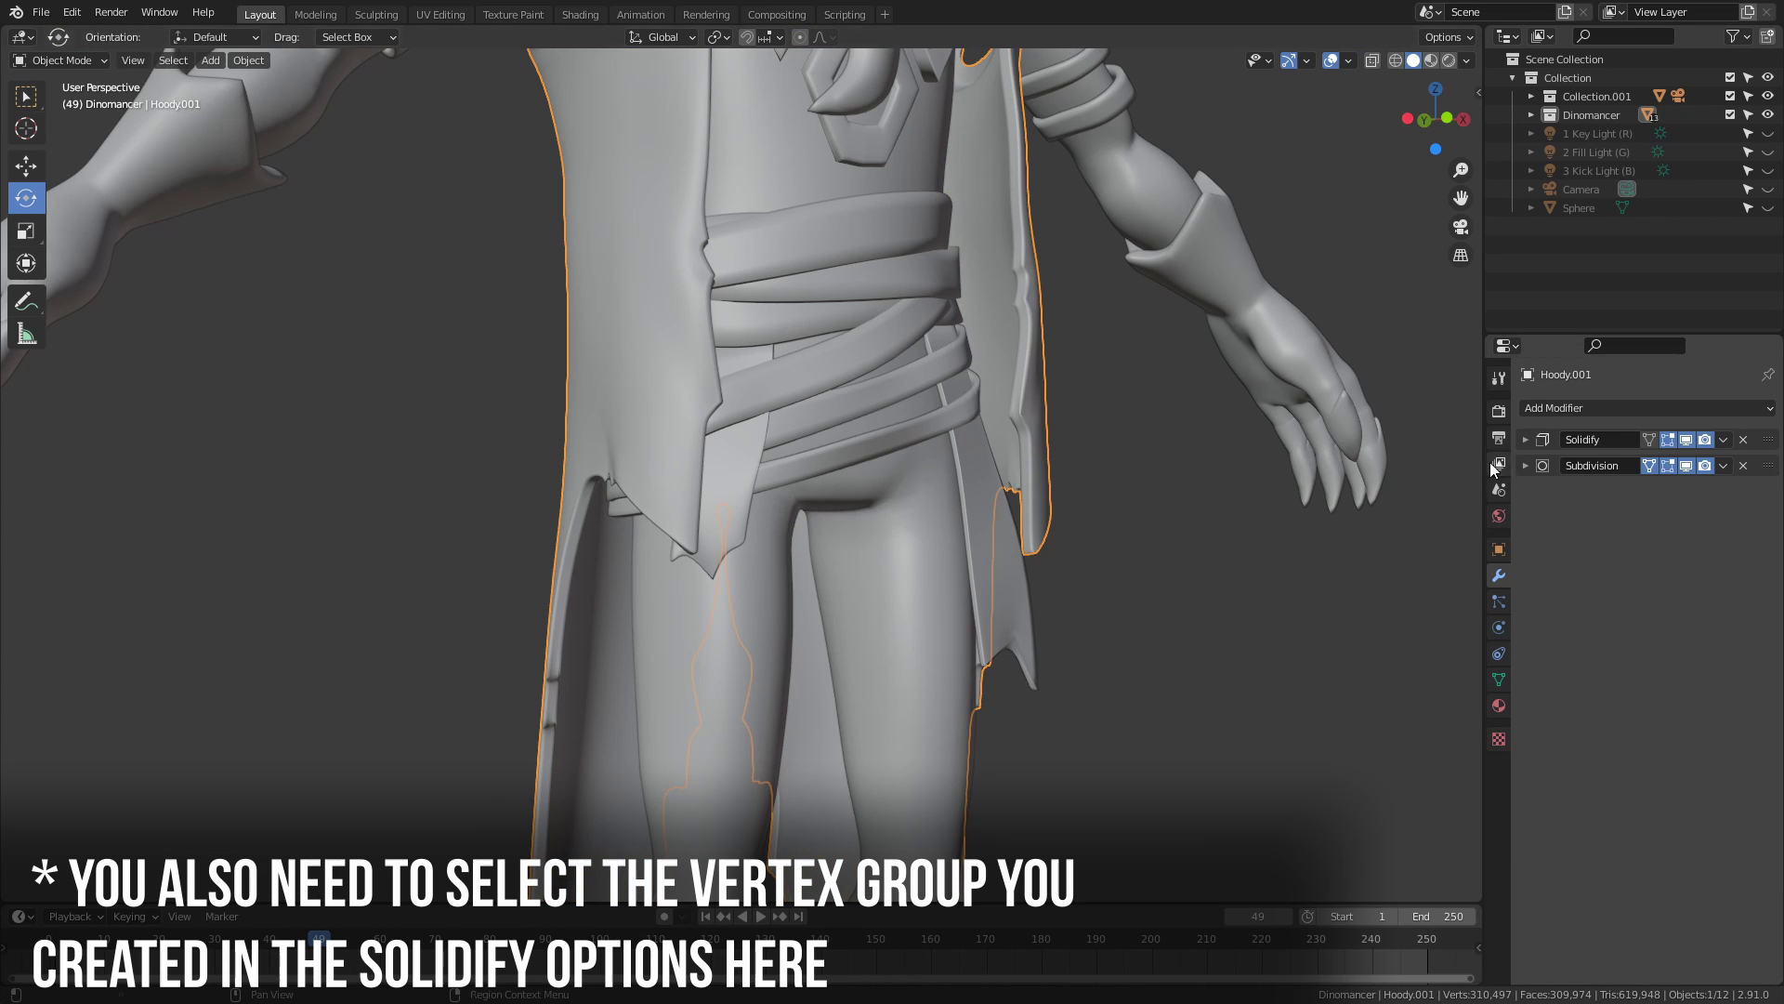
click(1525, 438)
click(1584, 562)
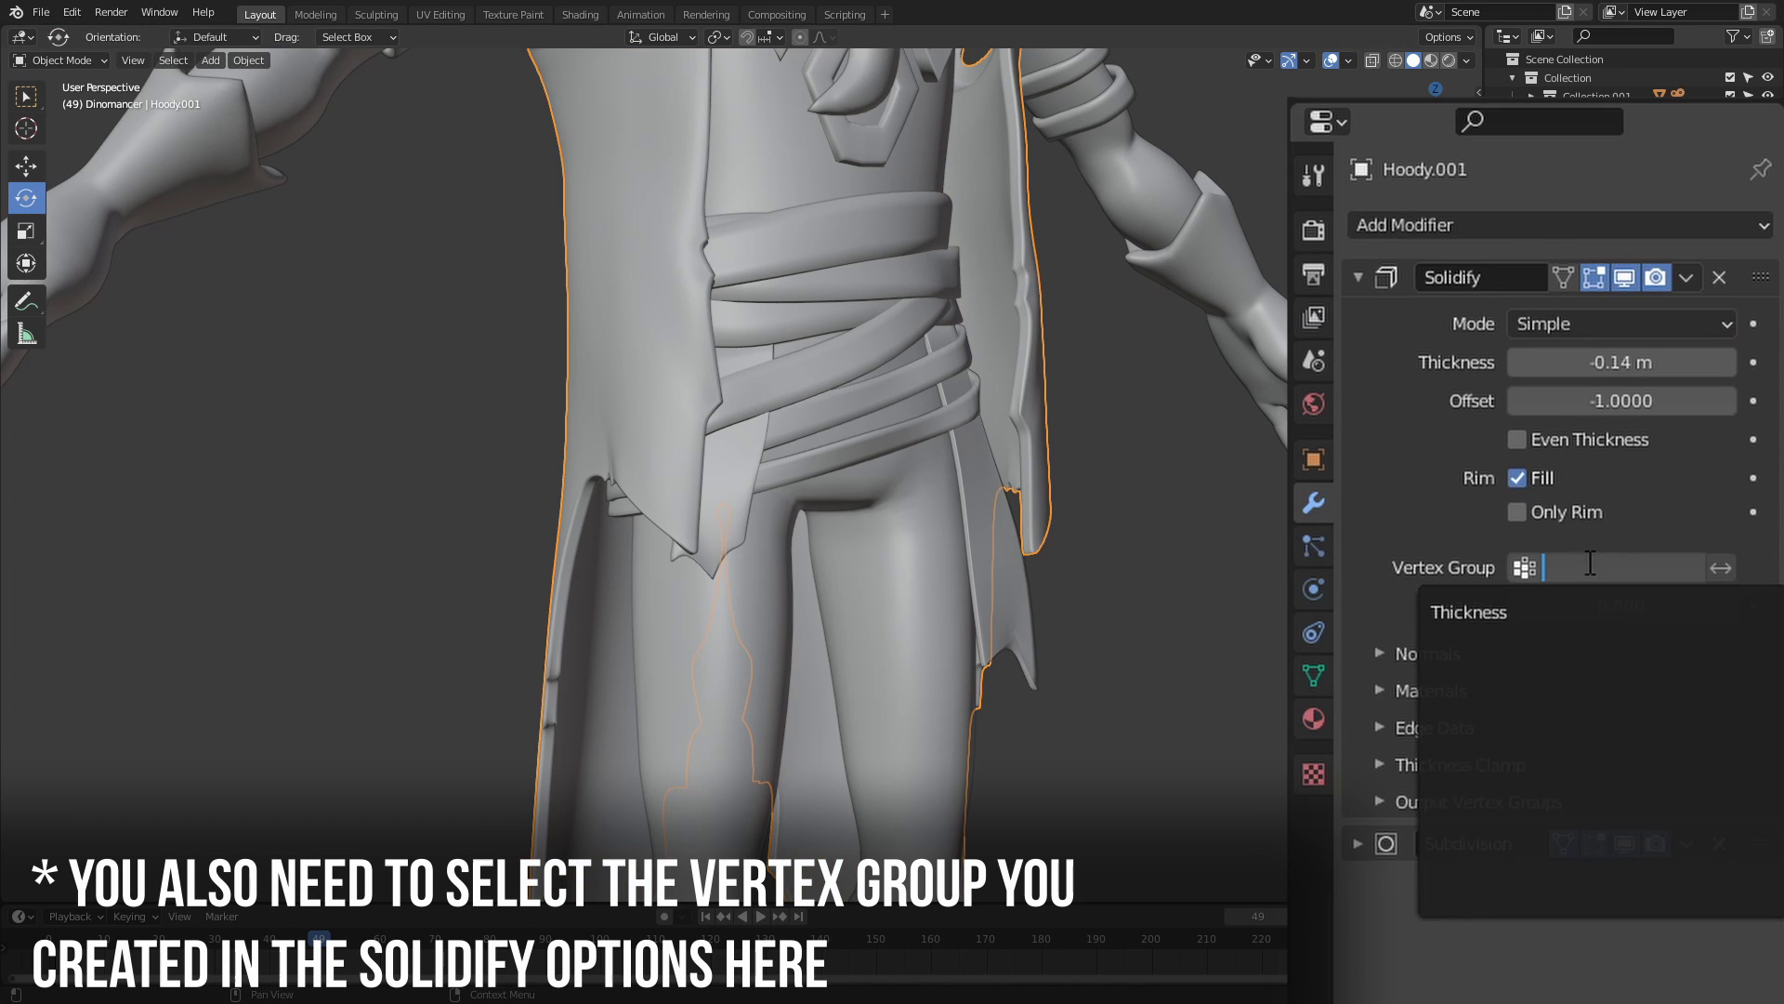
click(1558, 612)
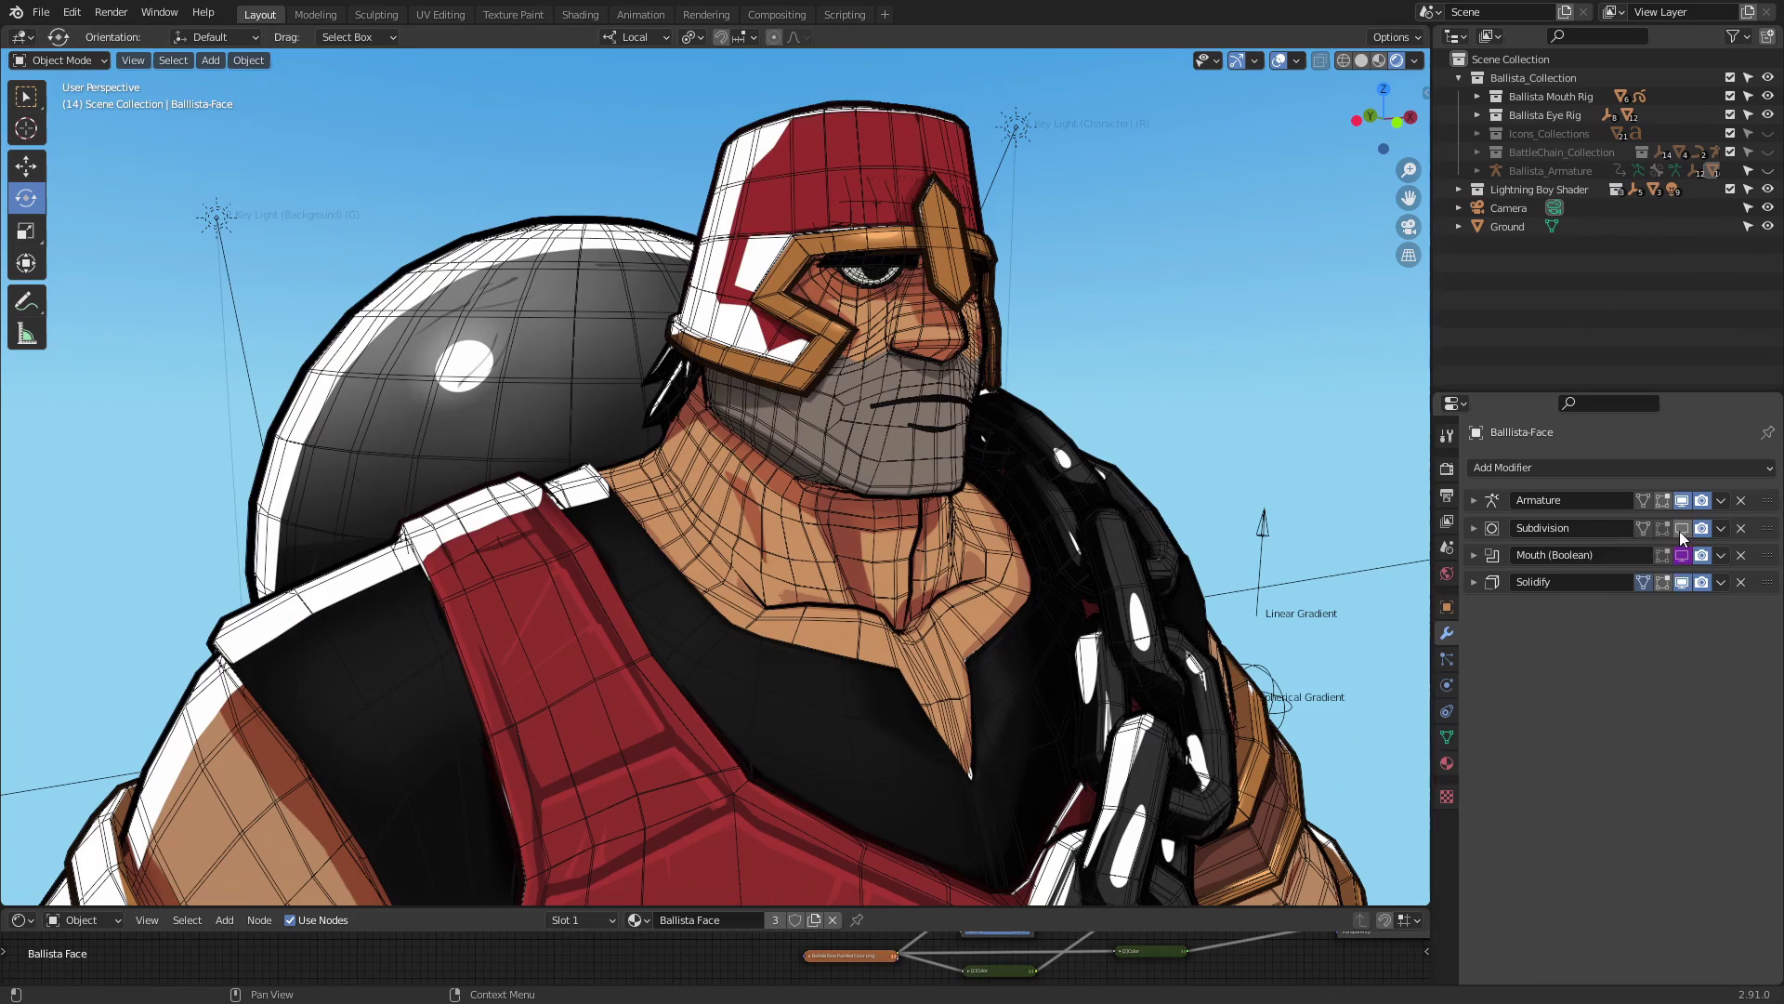
Turn off the Solidify modifier's viewport display on Ballista's face, body and boulder, and inspect the character's underlying wireframe.
click(1679, 580)
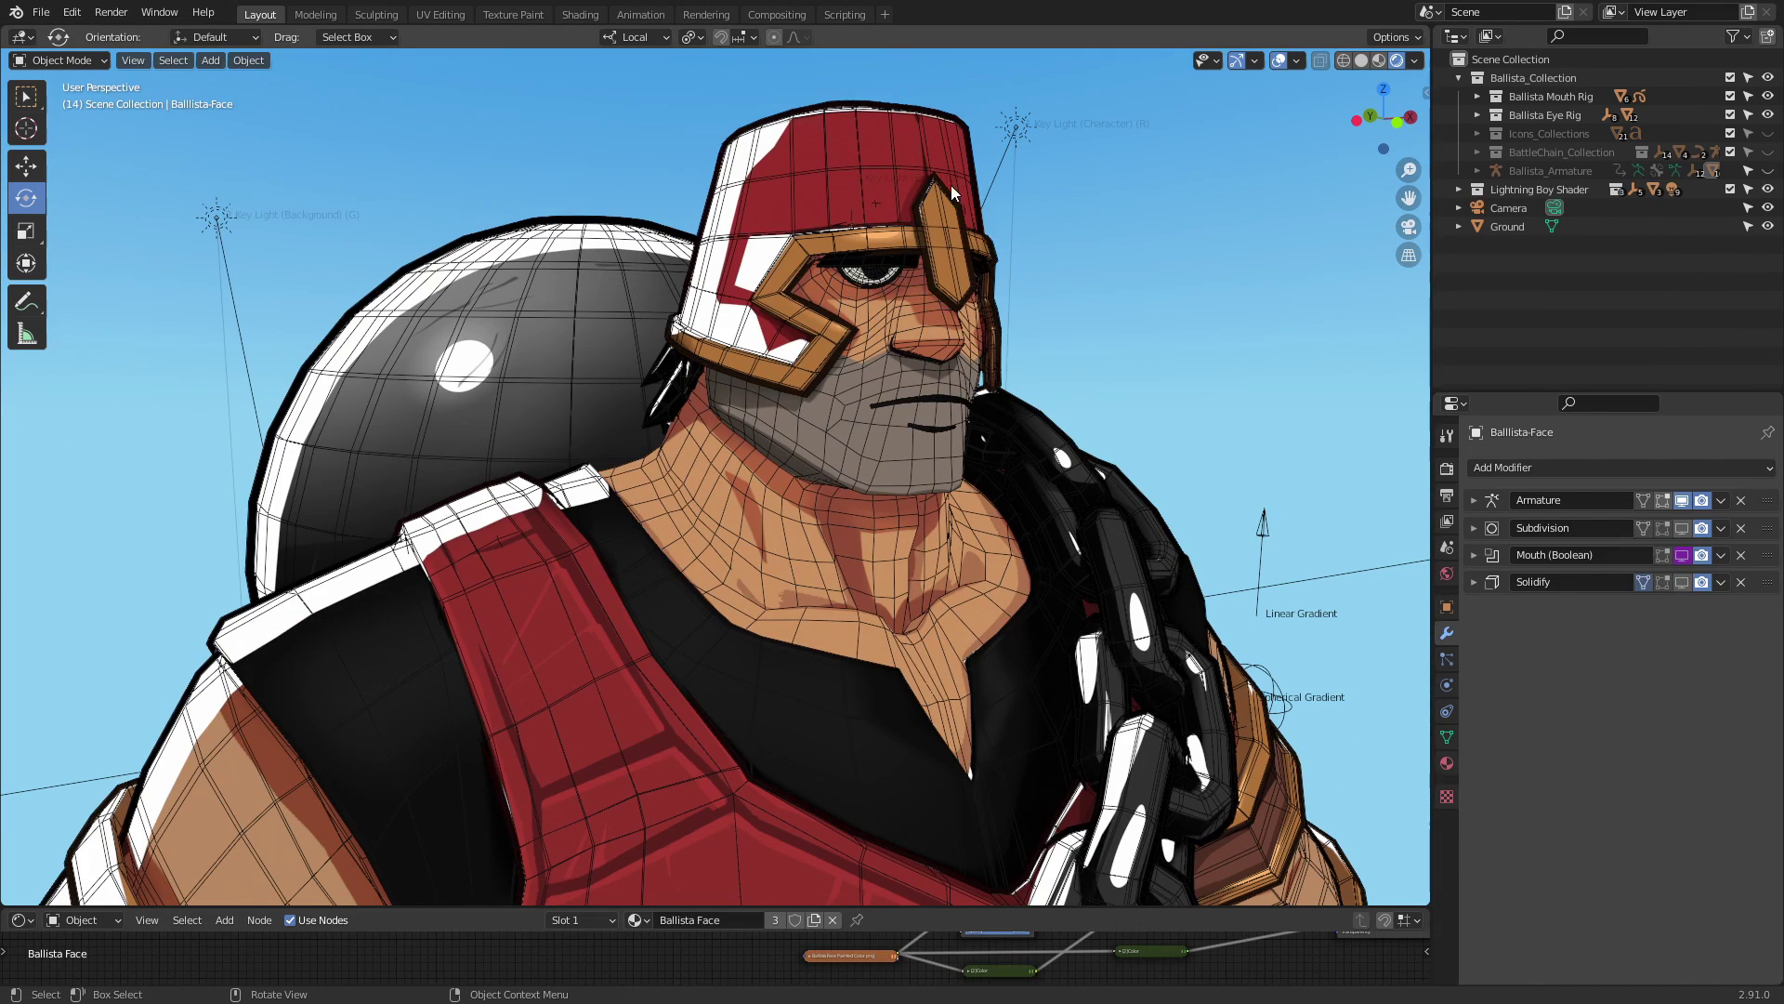
click(902, 161)
click(1682, 530)
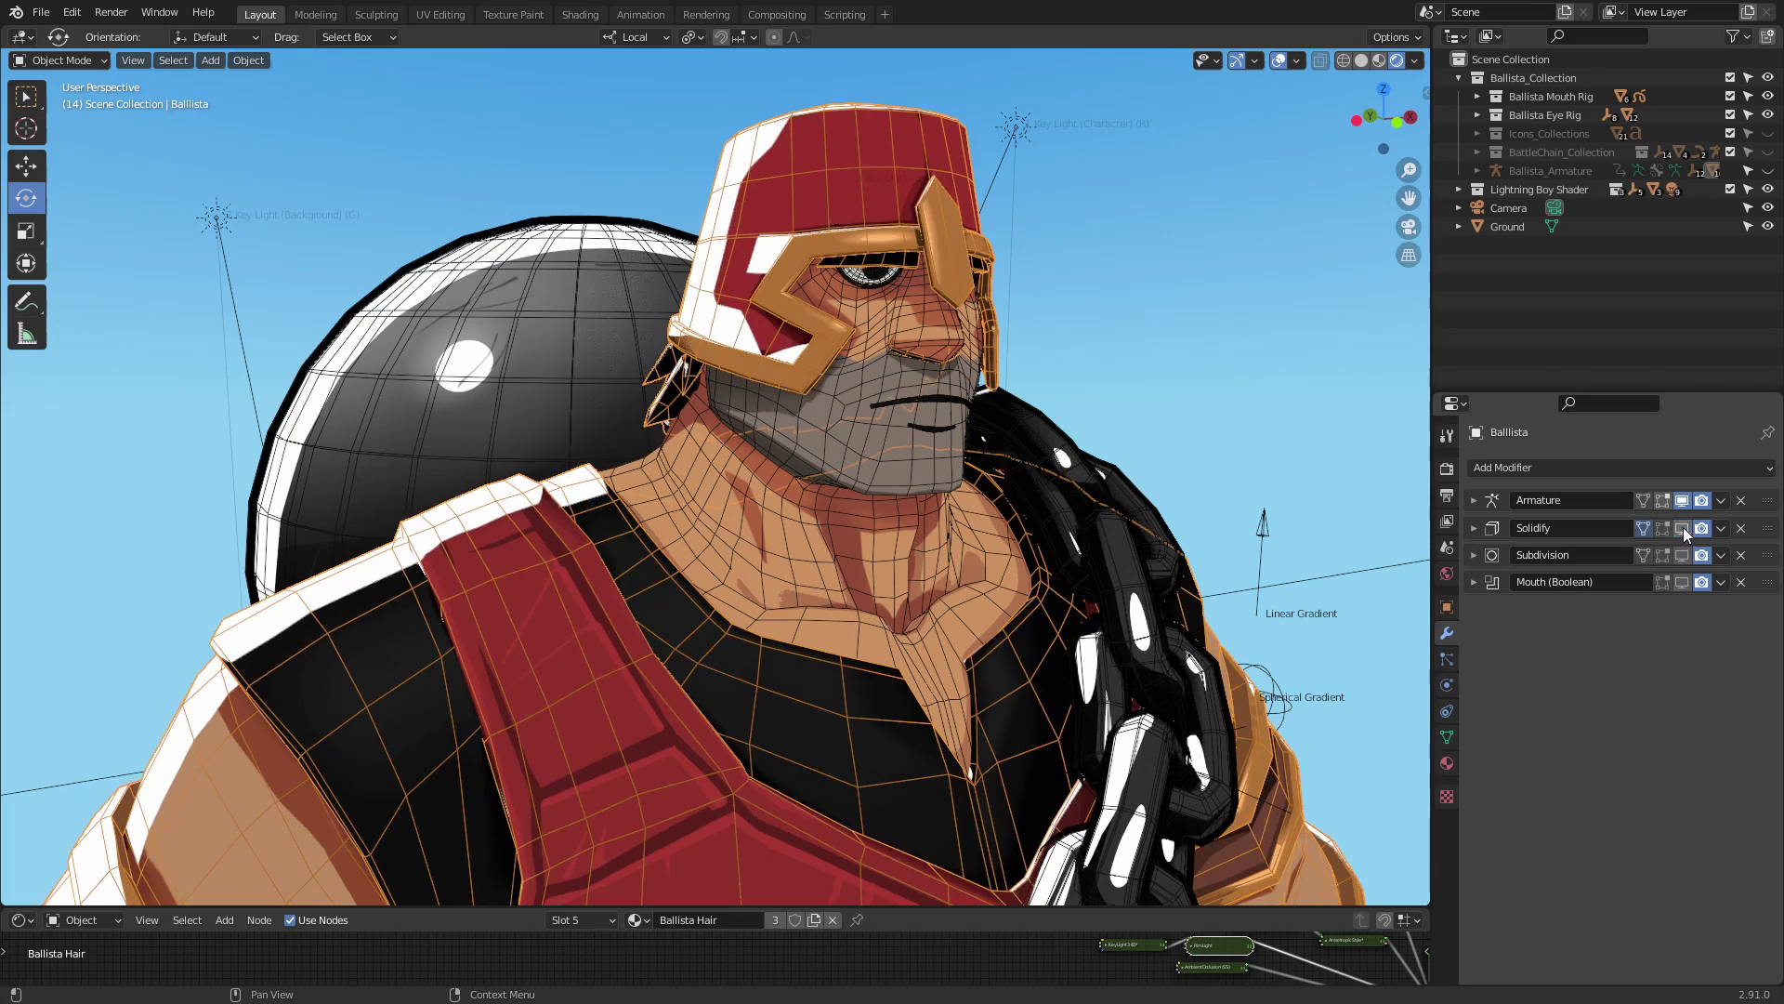
click(612, 345)
click(1681, 555)
middle_drag(1026, 670, 968, 652)
middle_drag(992, 675, 1034, 480)
scroll(1033, 480, down, 8)
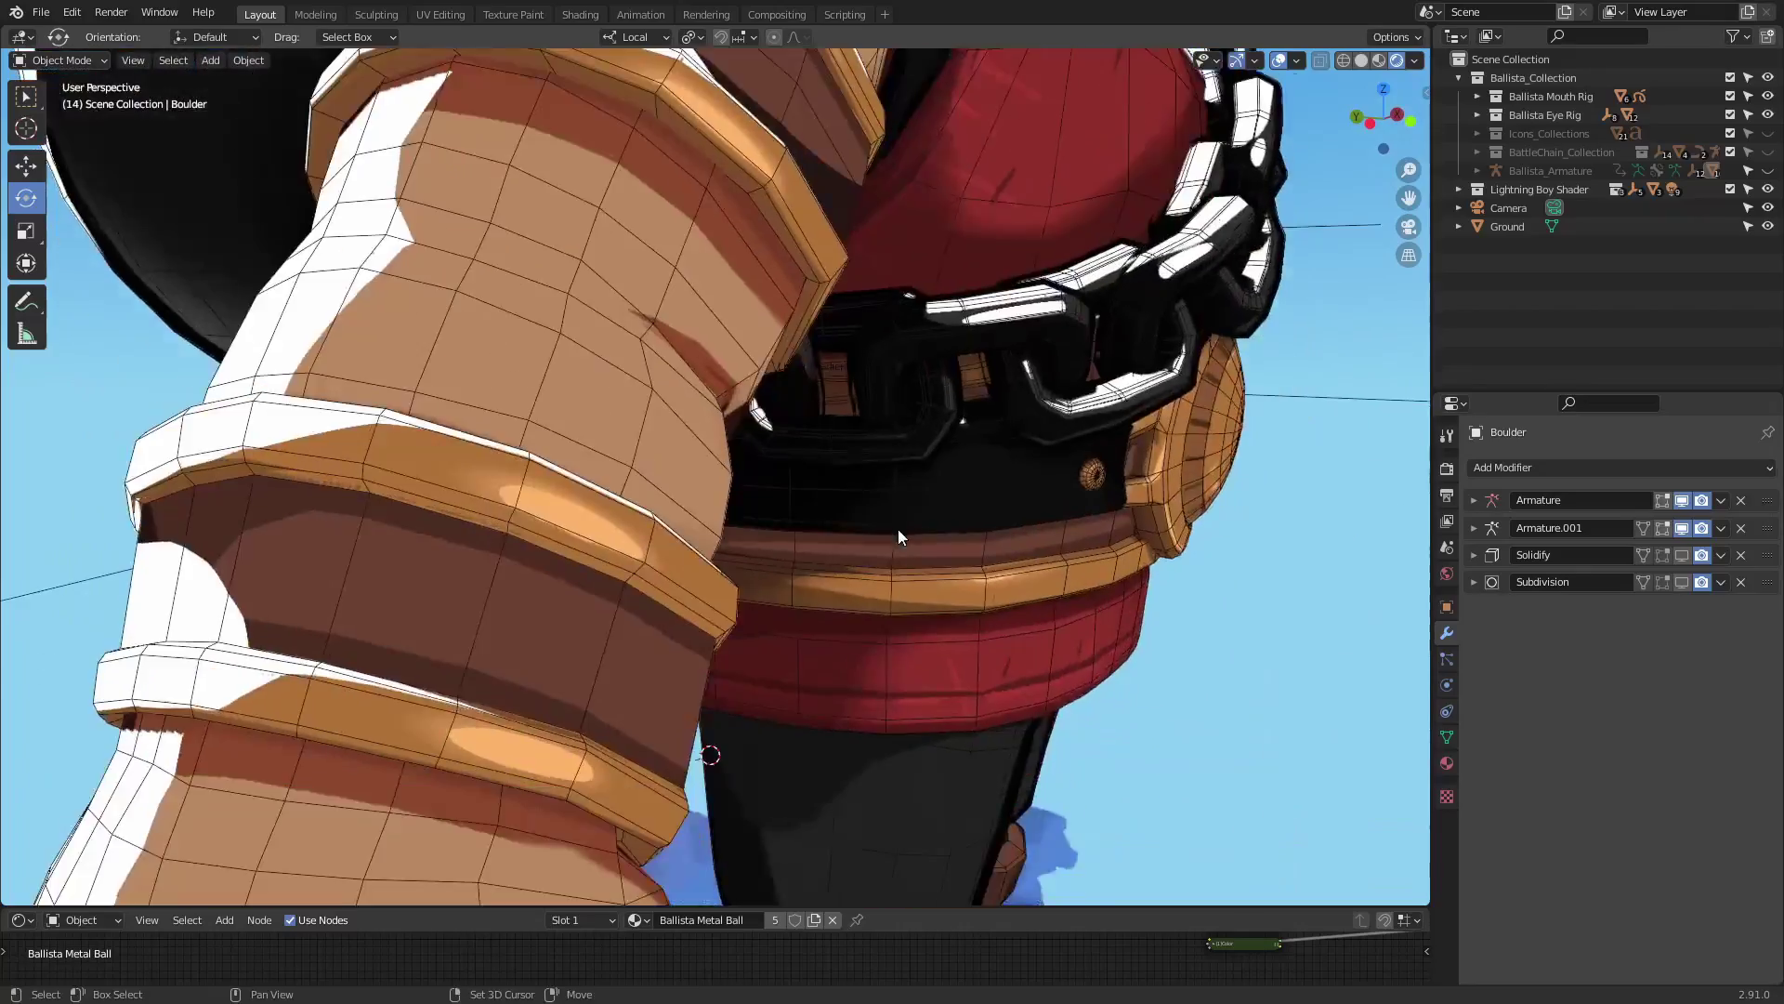
middle_drag(984, 700, 945, 701)
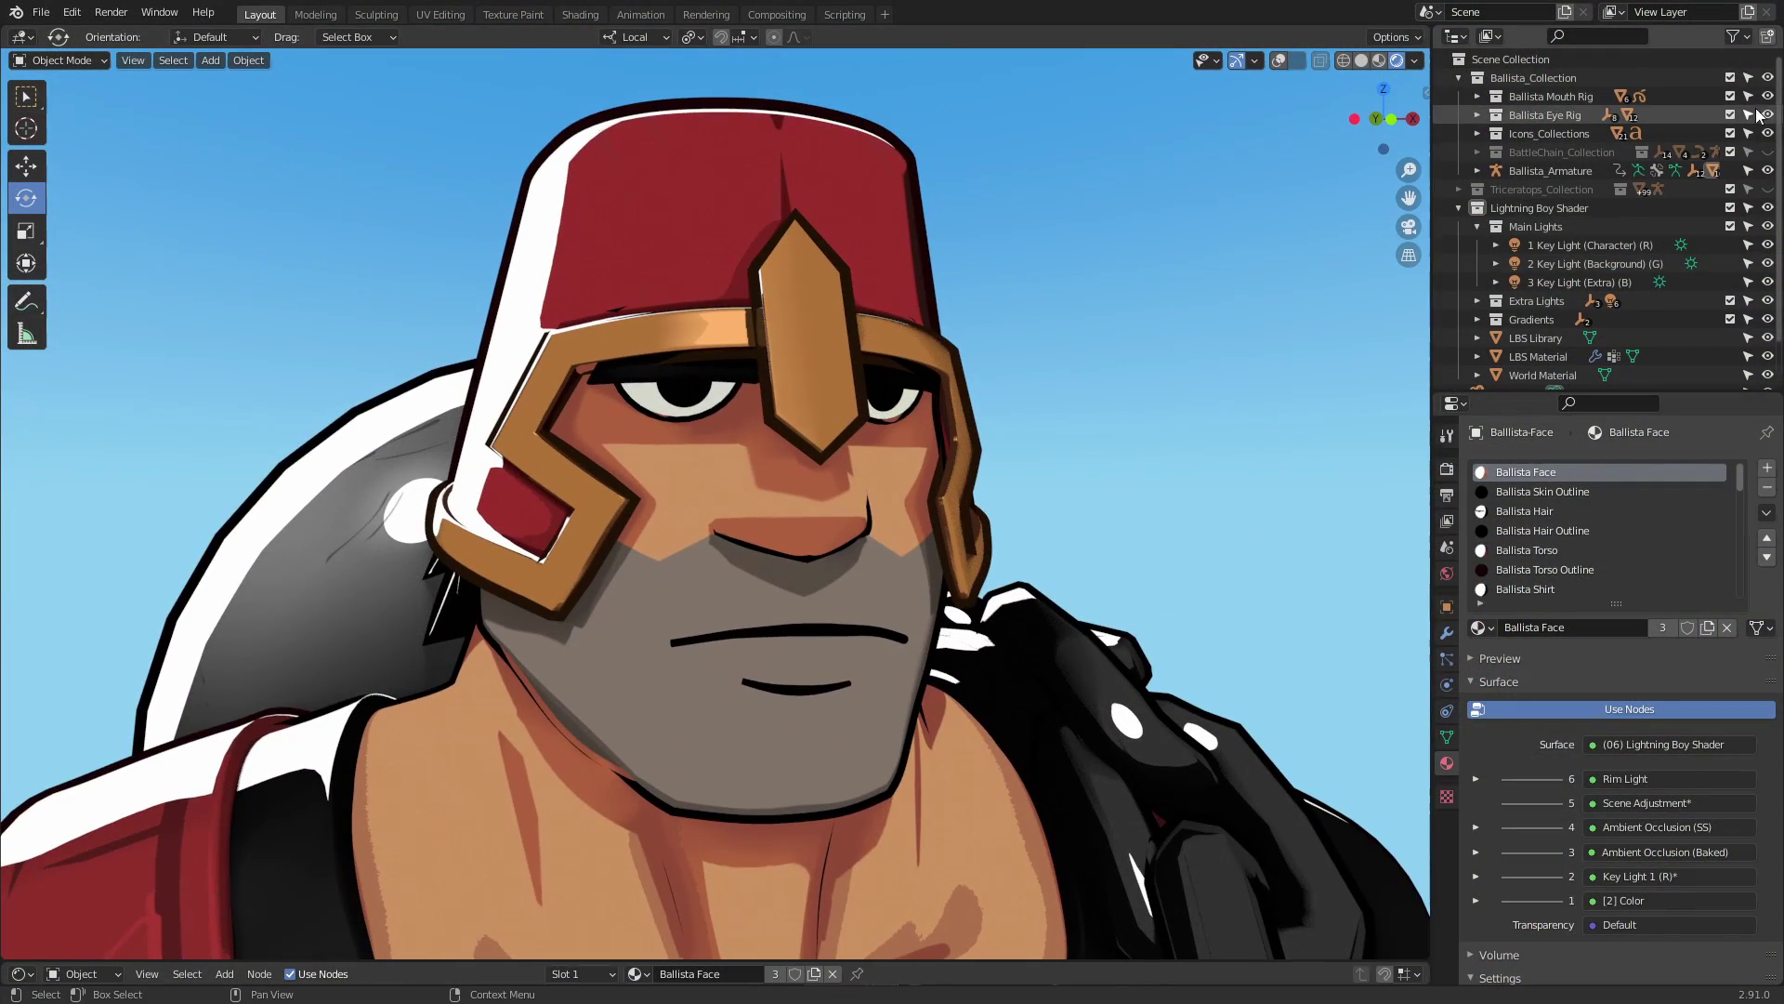
Move the armature's mouth control bones in Pose Mode to reshape the bared-teeth mouth.
middle_drag(948, 604, 1045, 595)
middle_drag(985, 557, 1078, 567)
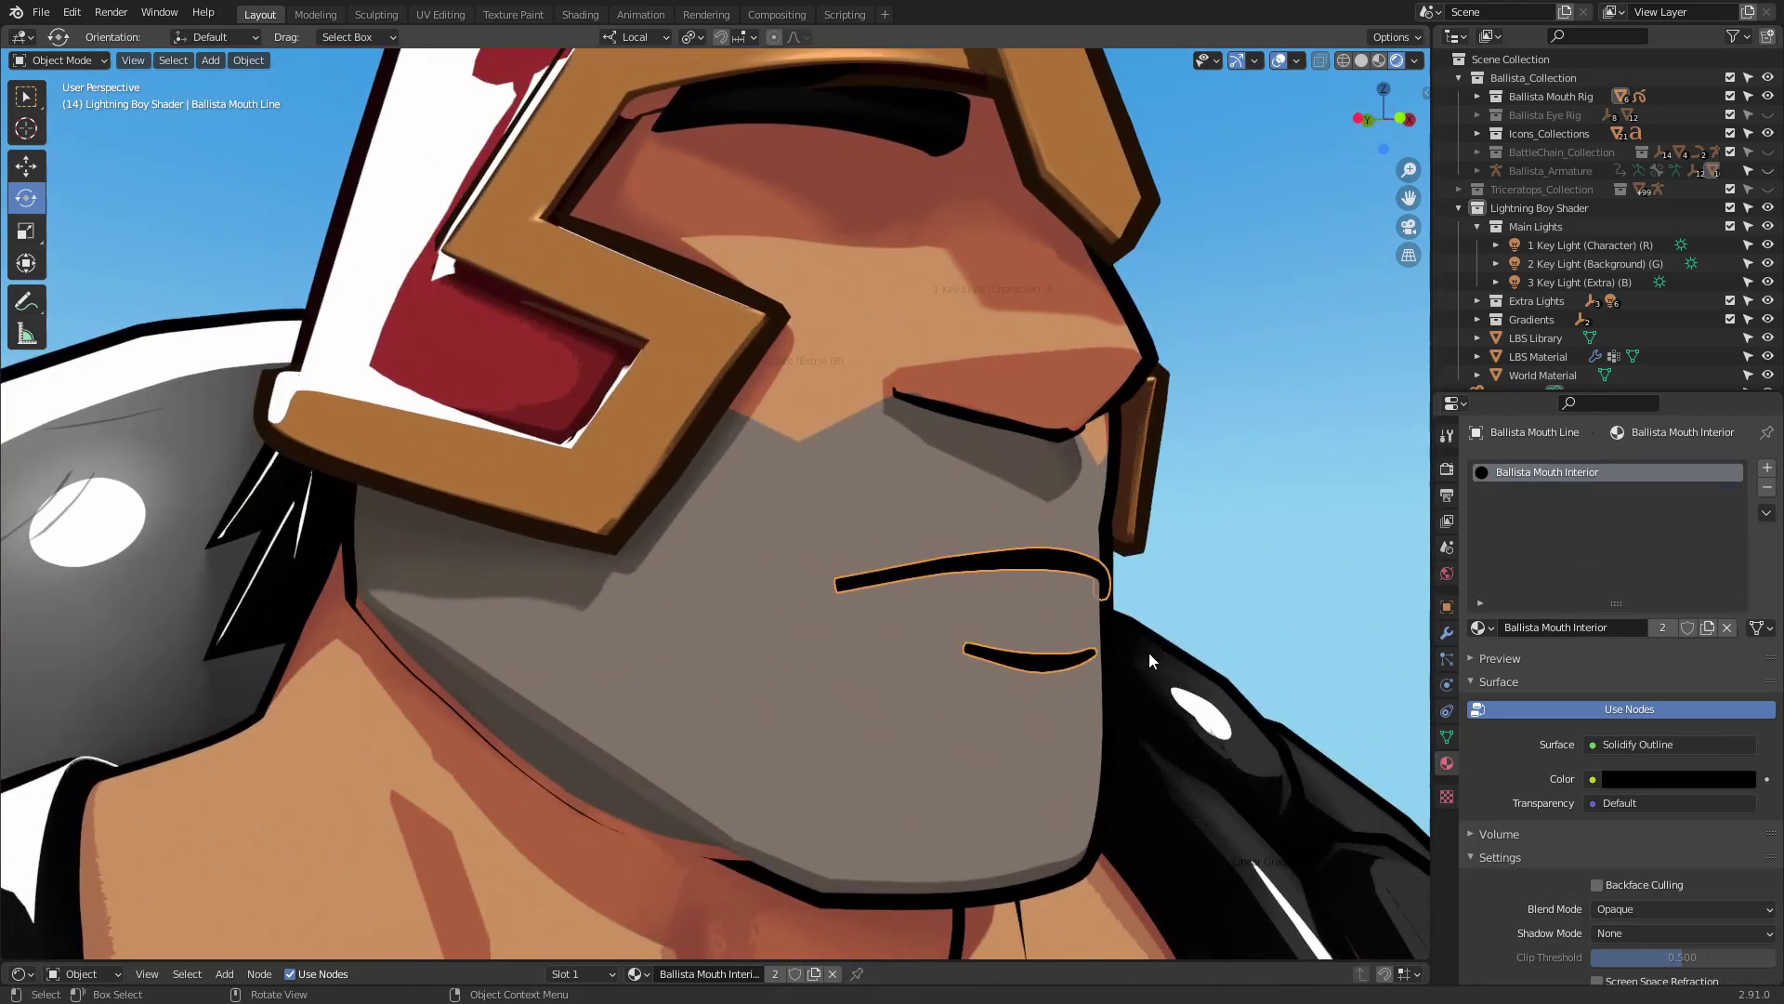
key(g)
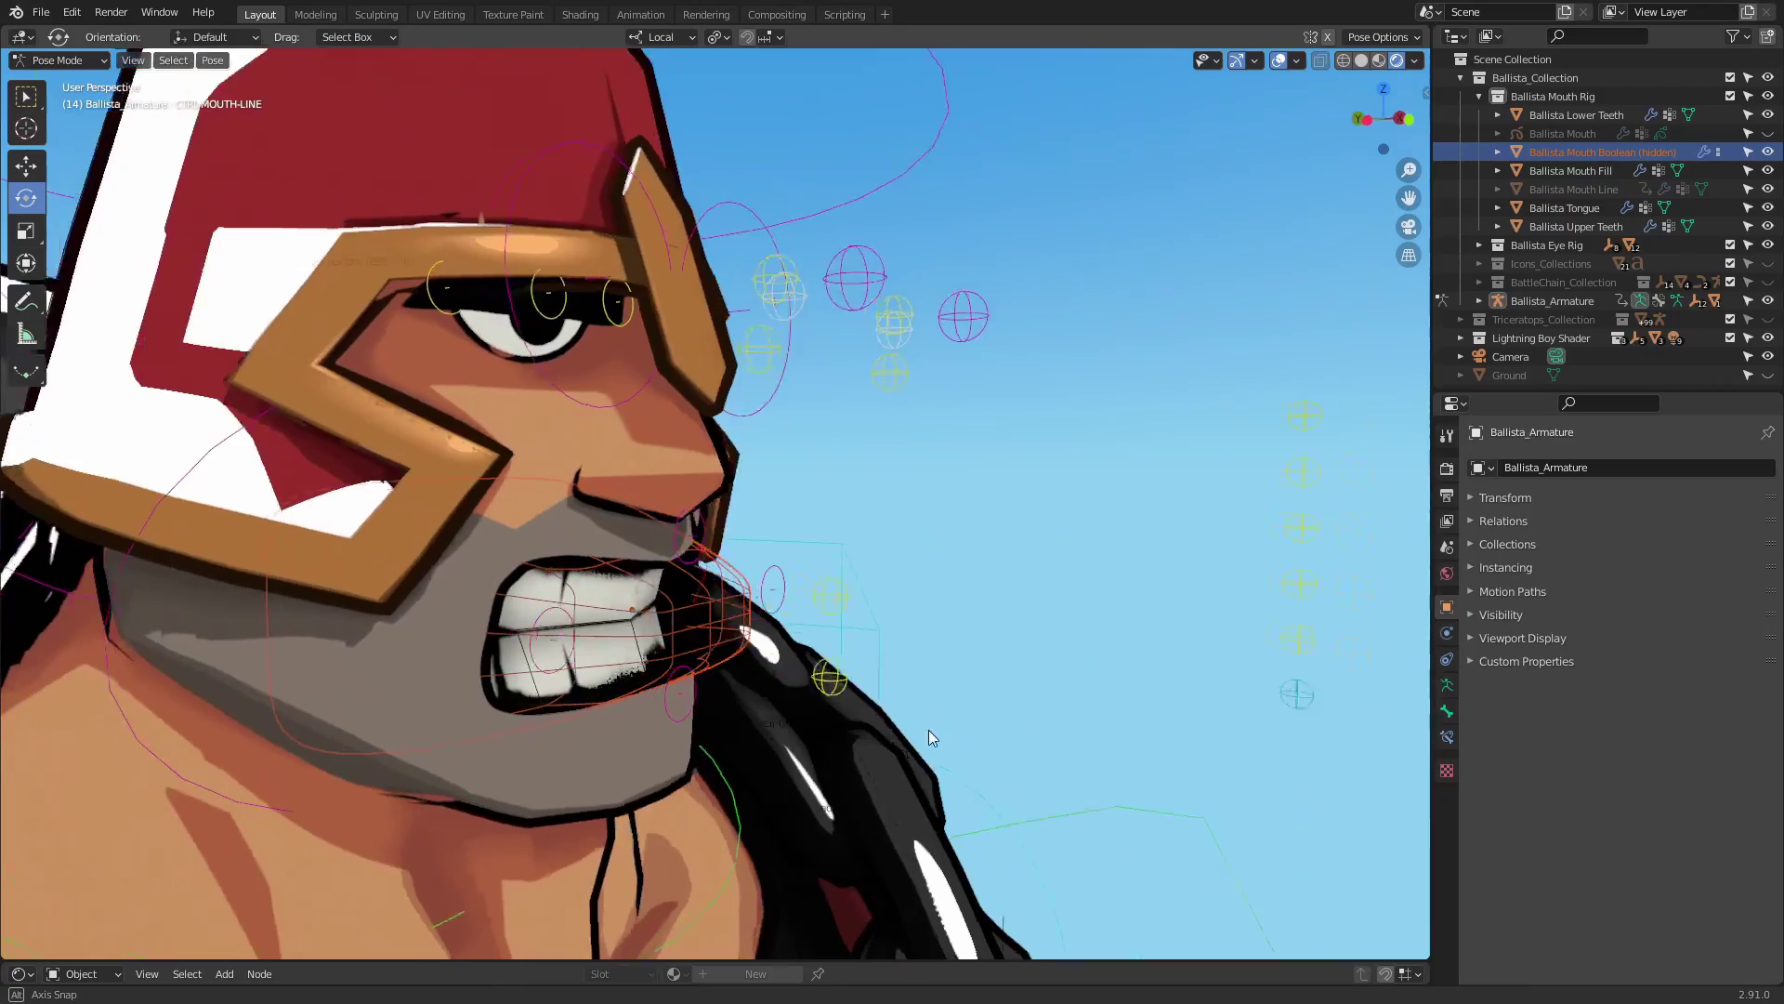
middle_drag(929, 729, 808, 710)
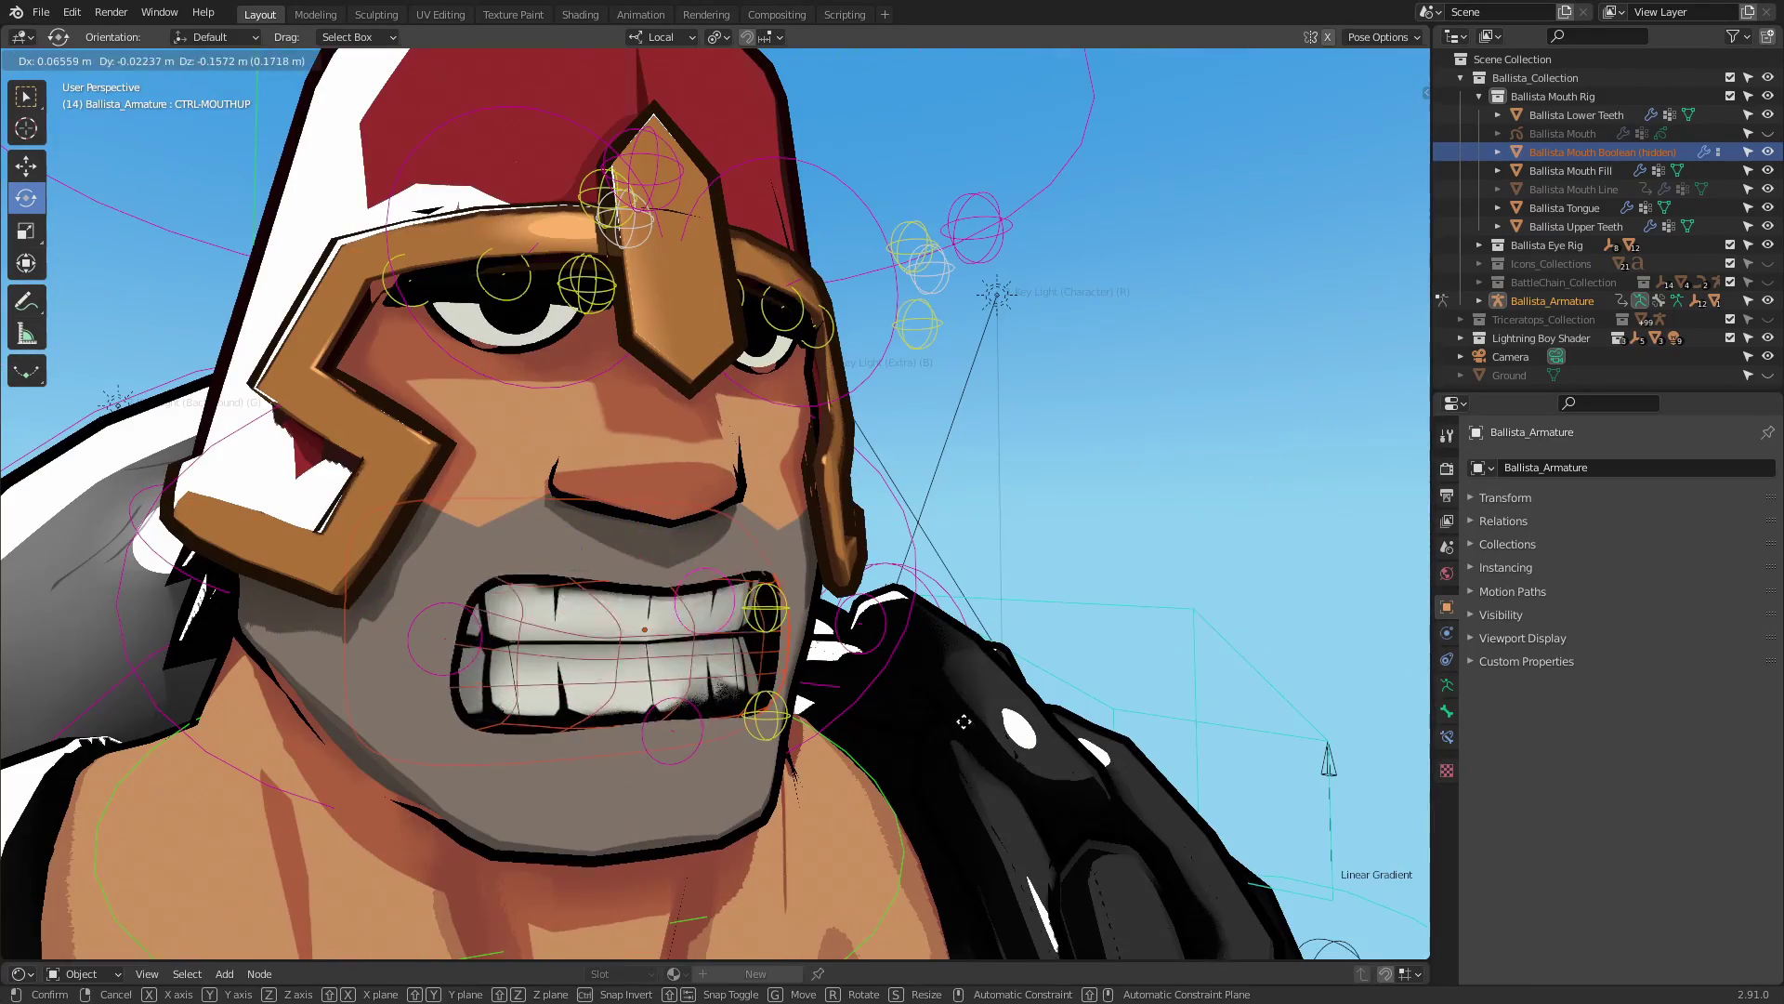
click(595, 725)
key(g)
click(586, 728)
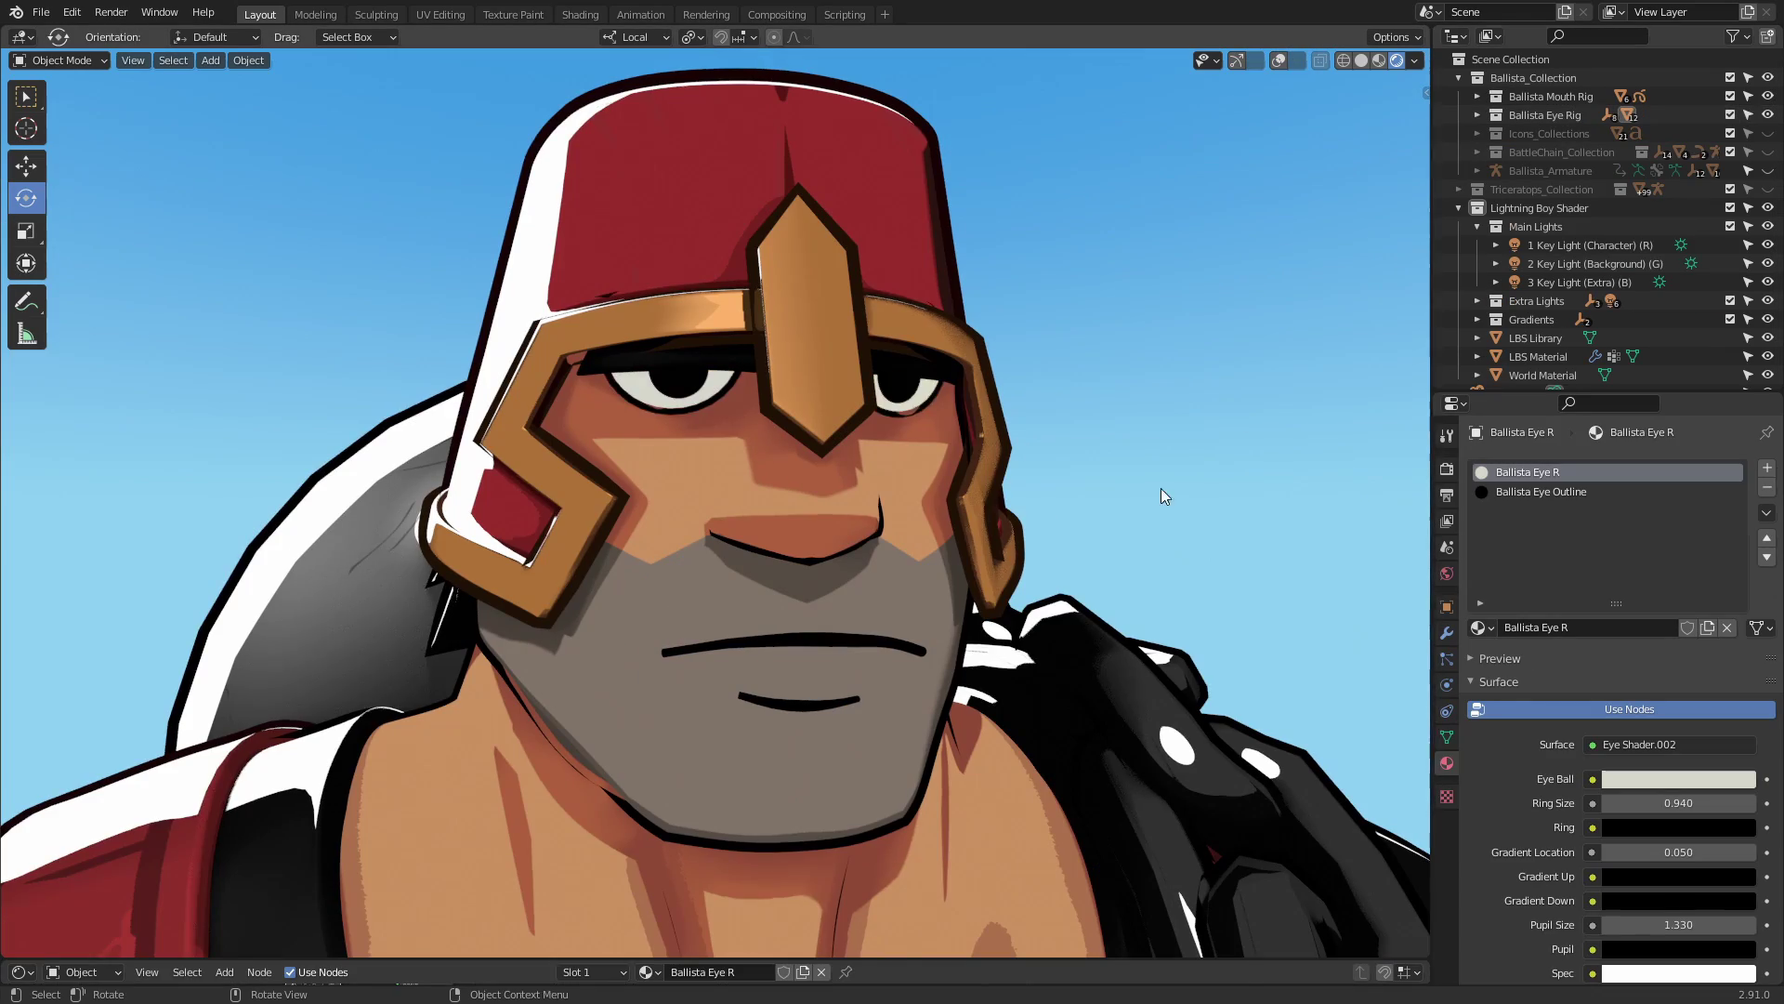
Examine the eyes from the side of the head and toggle the visibility of the Ballista Eye Rig collection.
middle_drag(1161, 495, 1043, 467)
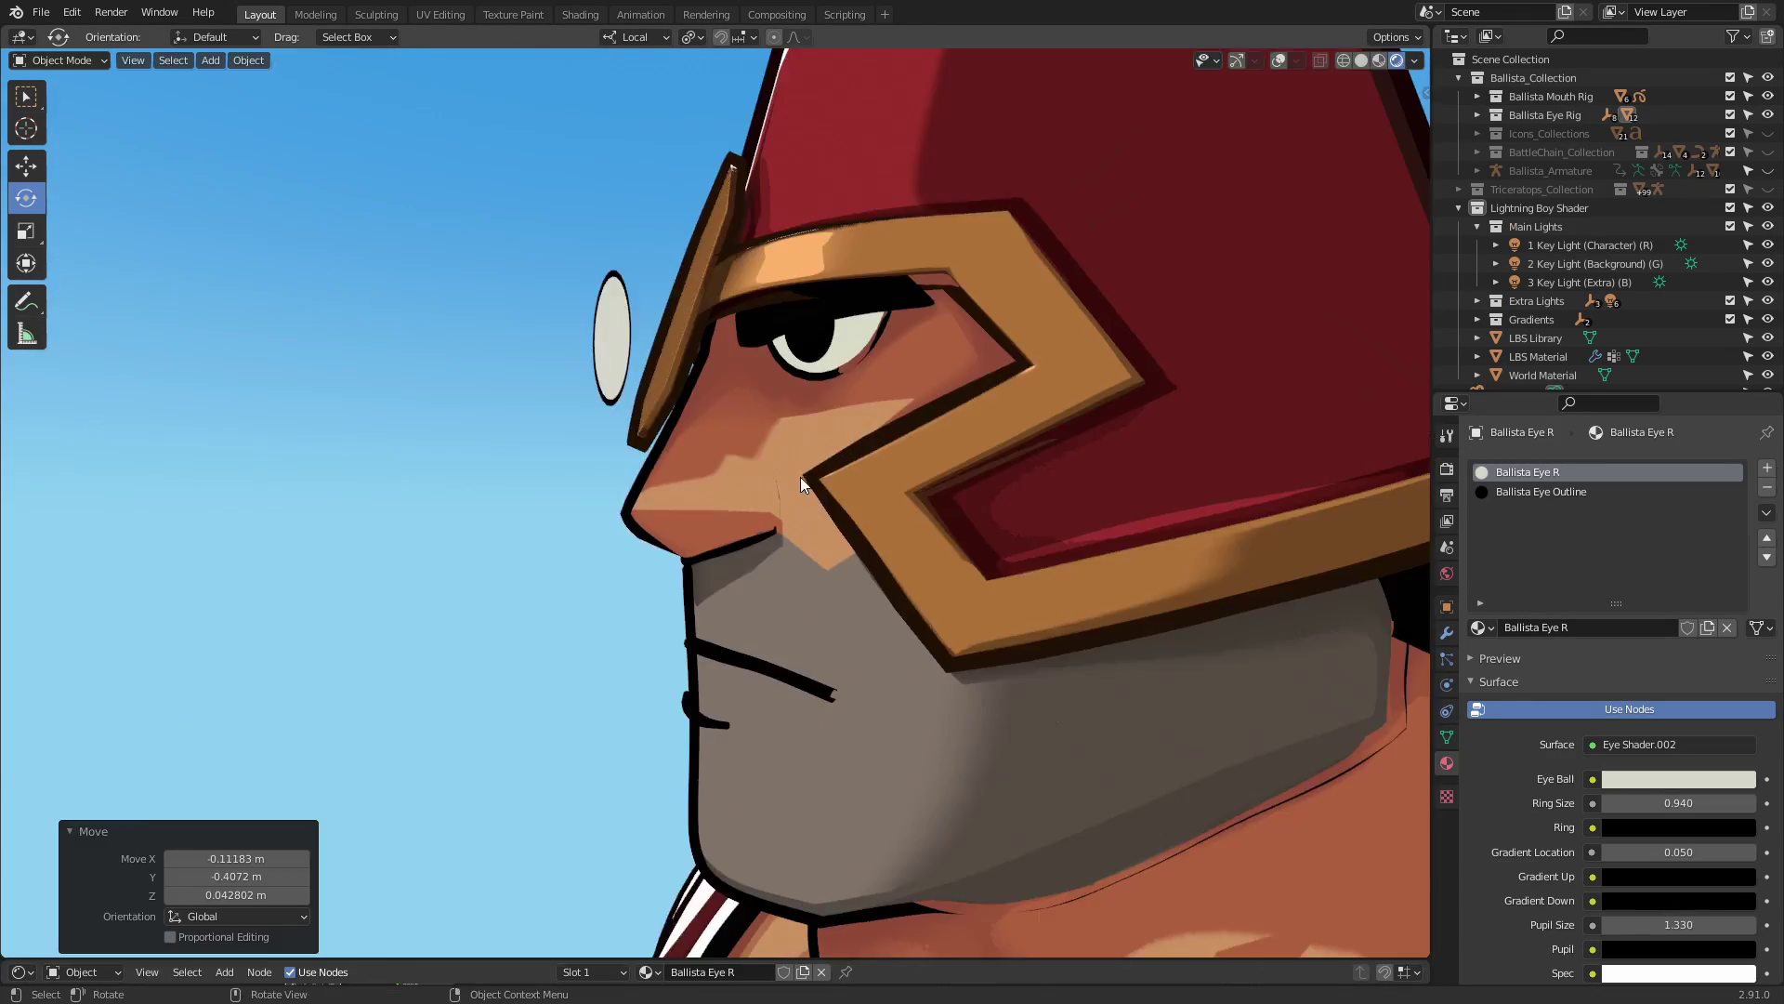
middle_drag(816, 487, 1186, 540)
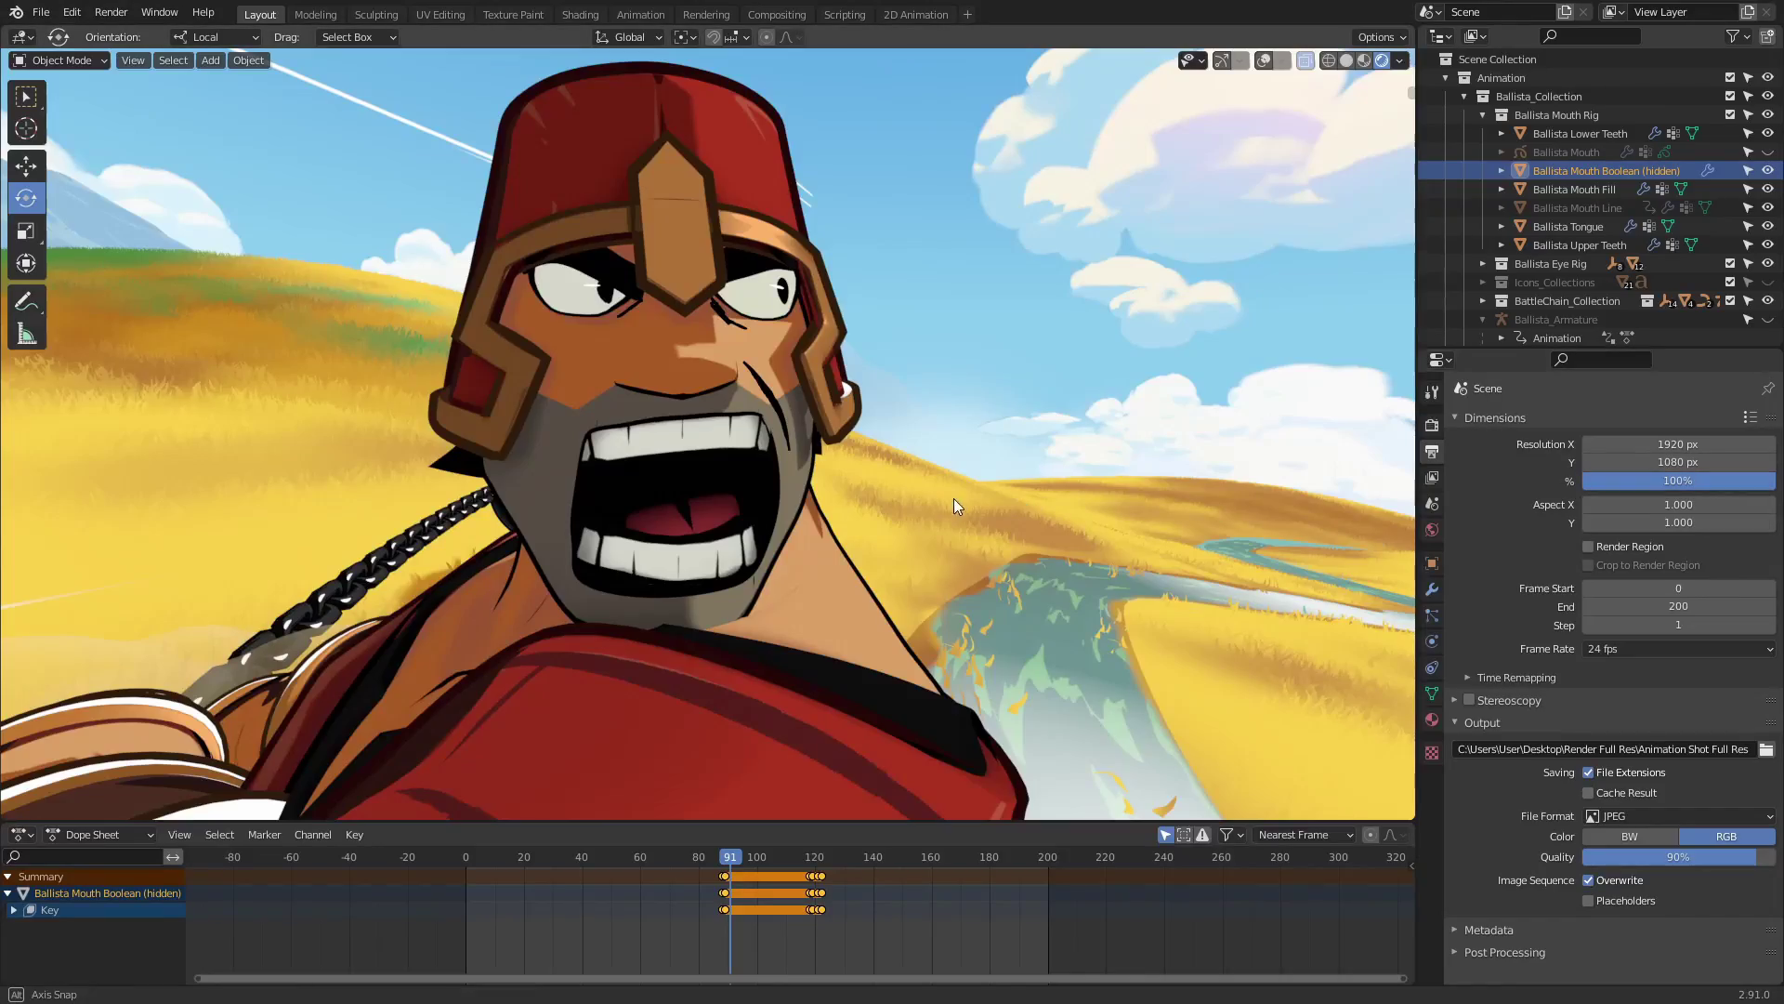
middle_drag(953, 506, 1143, 548)
click(1768, 263)
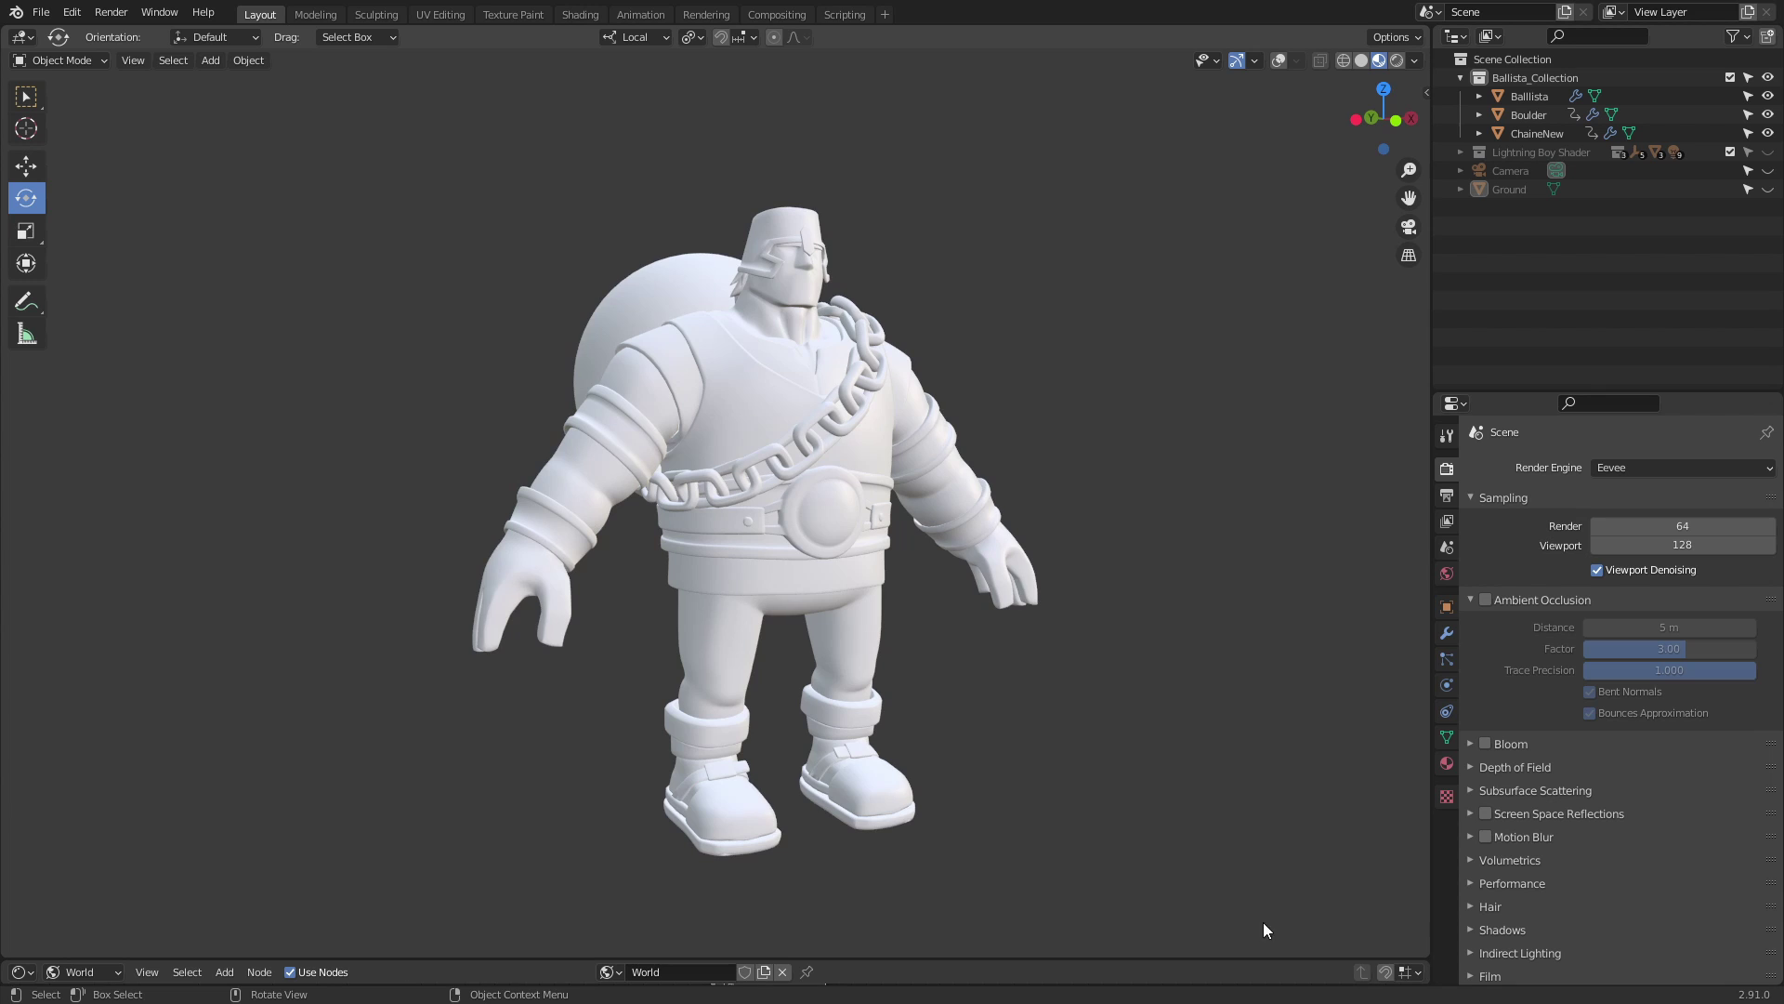
Compare the Ballista mesh with and without its Mirror modifier, and apply the modifier.
mouse_move(1263, 922)
middle_down()
mouse_move(1341, 914)
mouse_move(1167, 913)
middle_up()
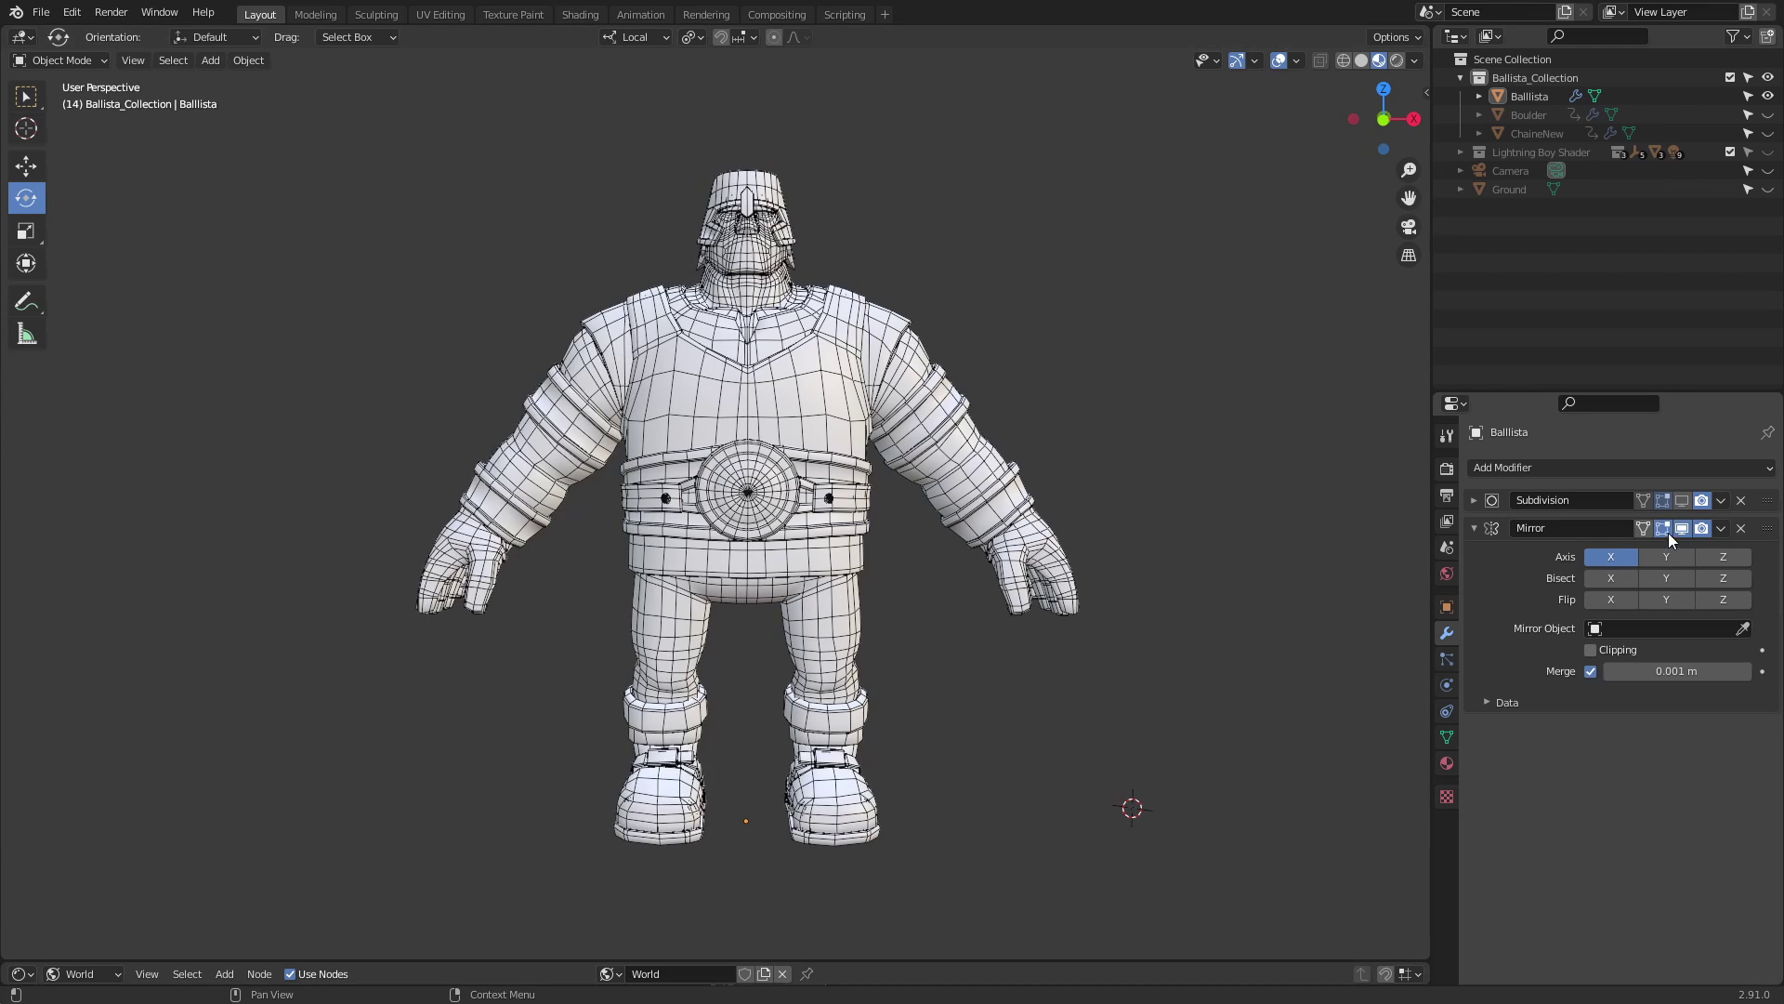
click(1681, 528)
click(1680, 528)
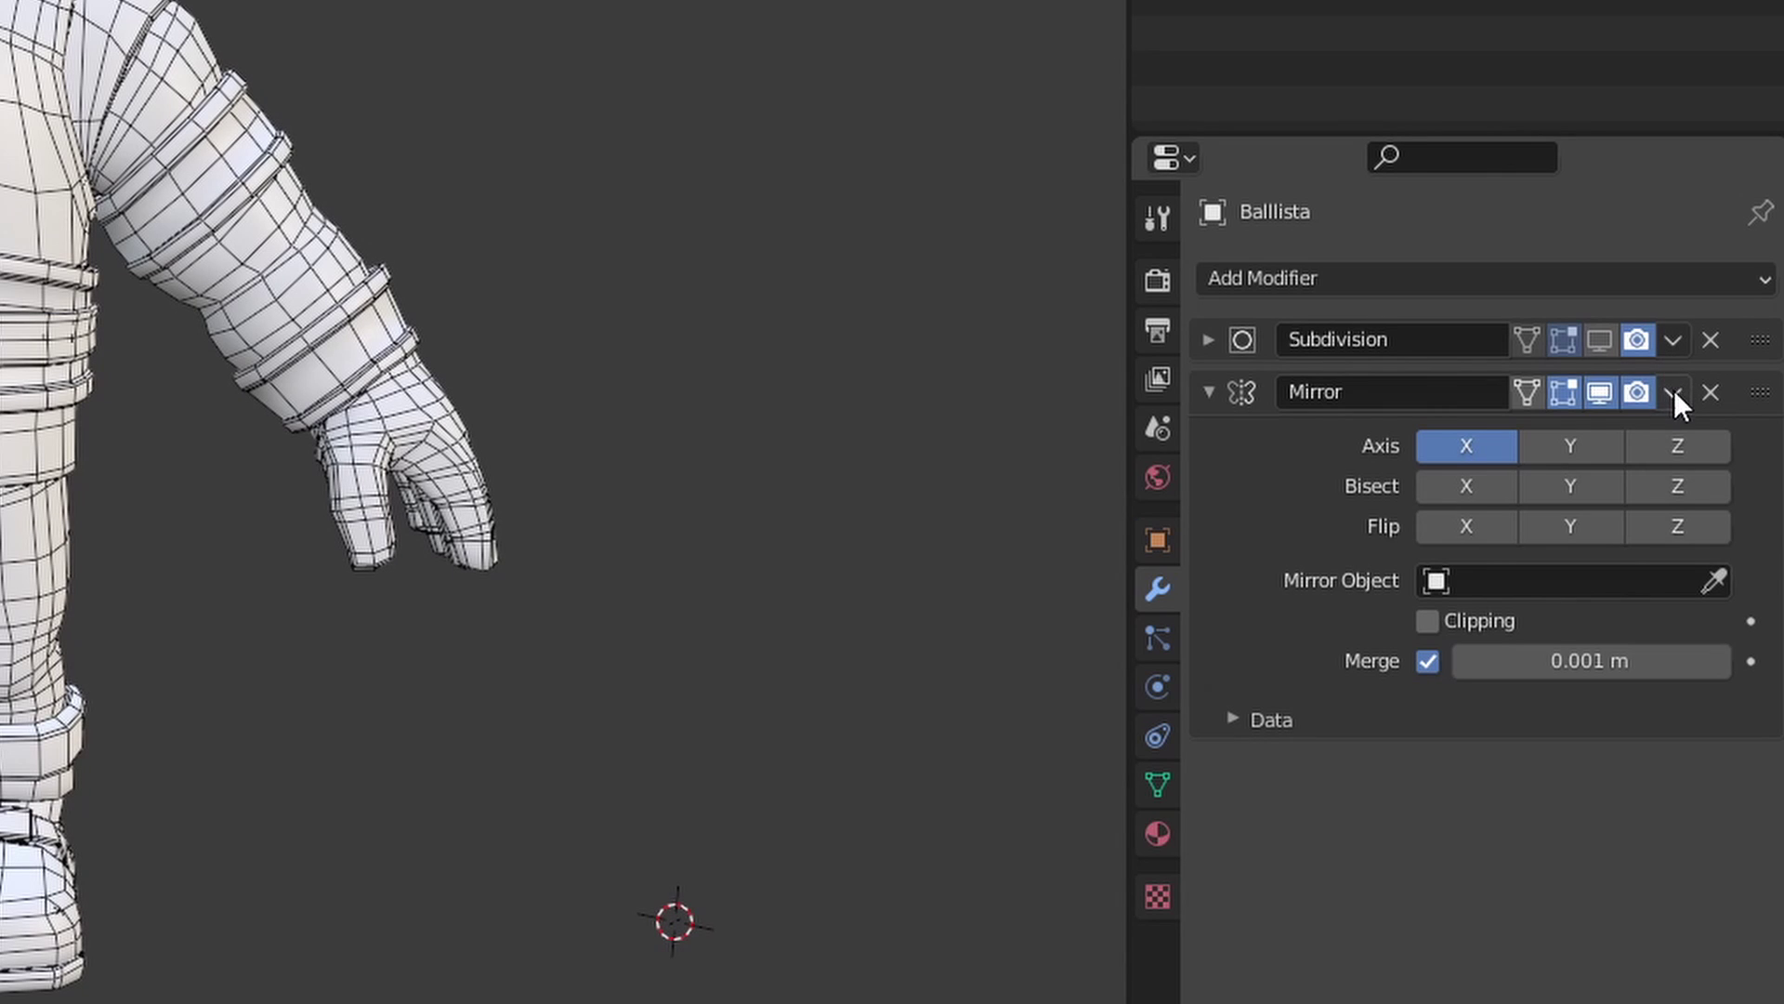
click(1673, 391)
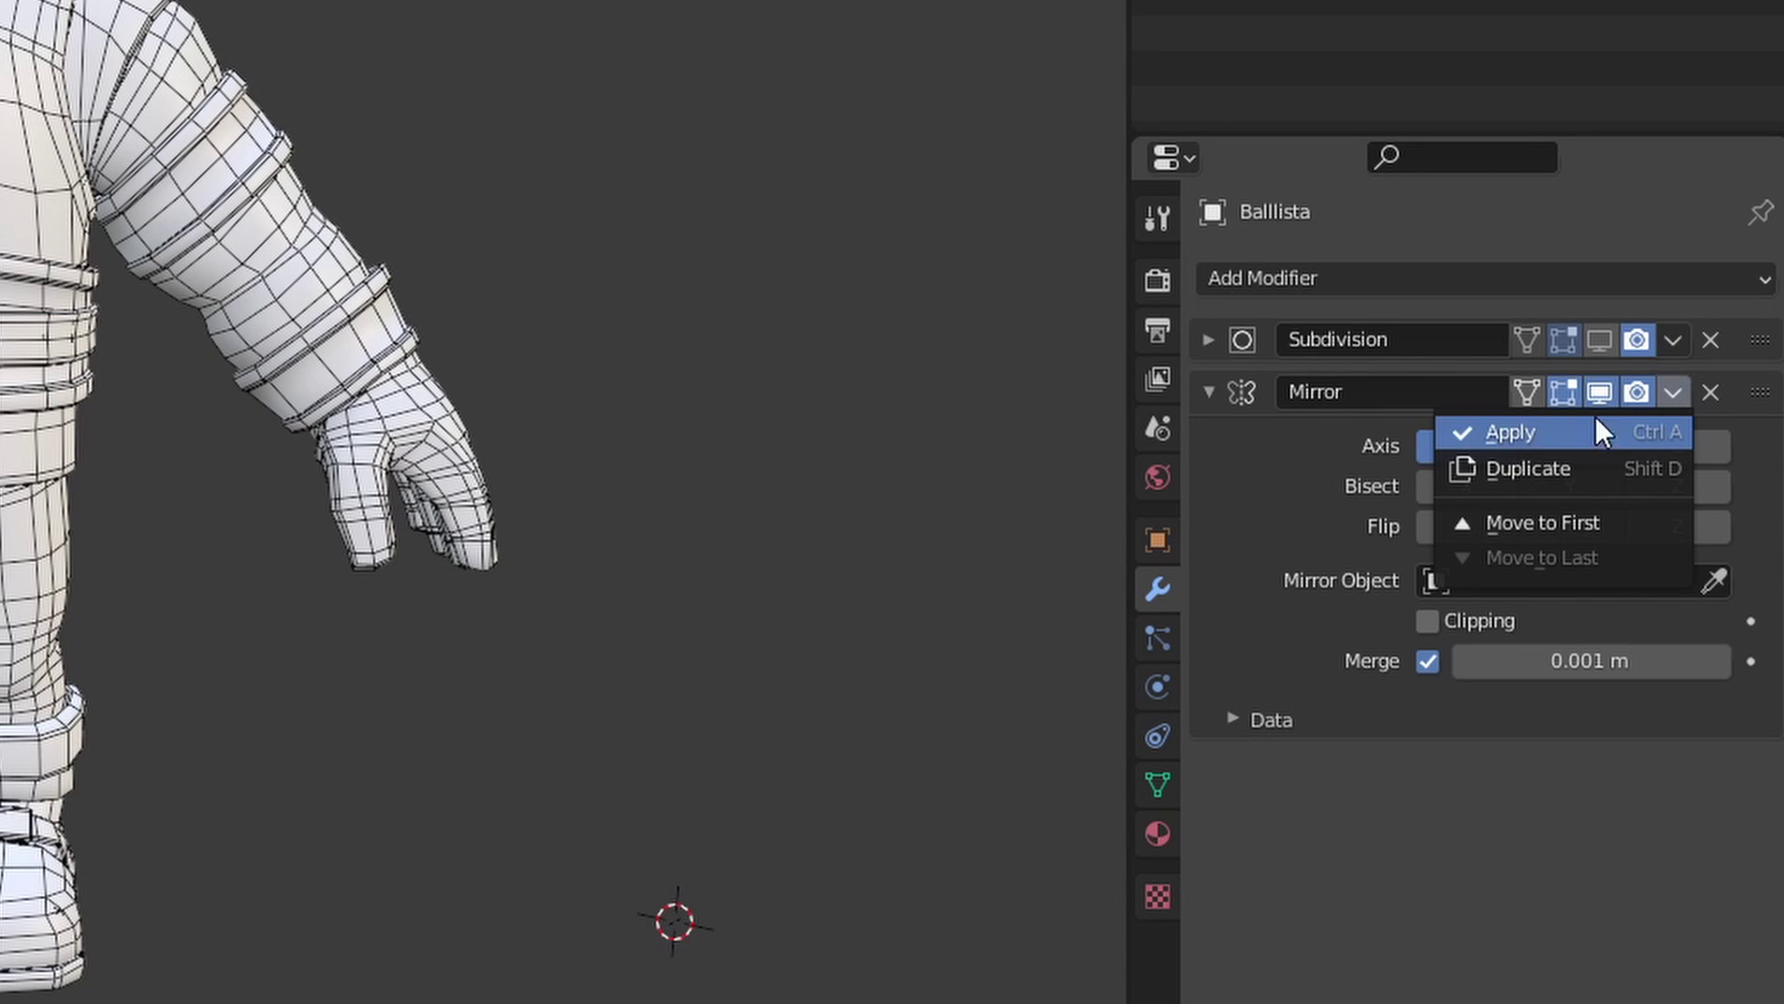
click(1525, 445)
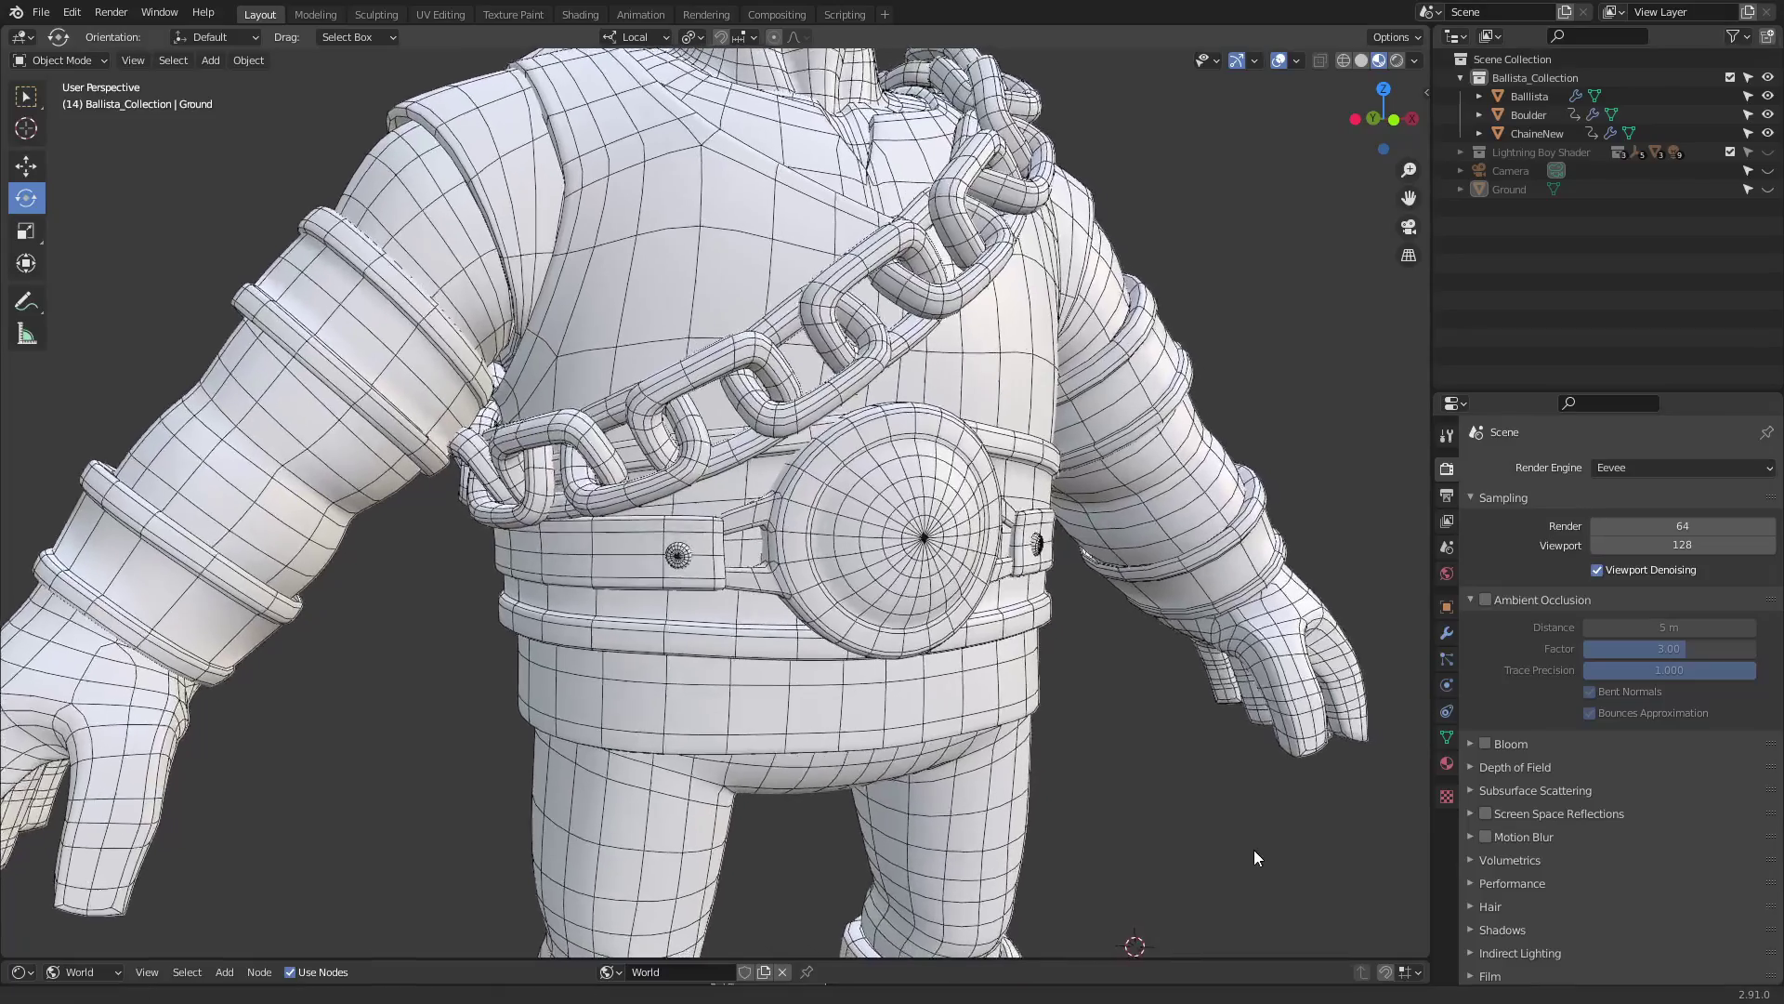
middle_drag(1253, 850, 766, 727)
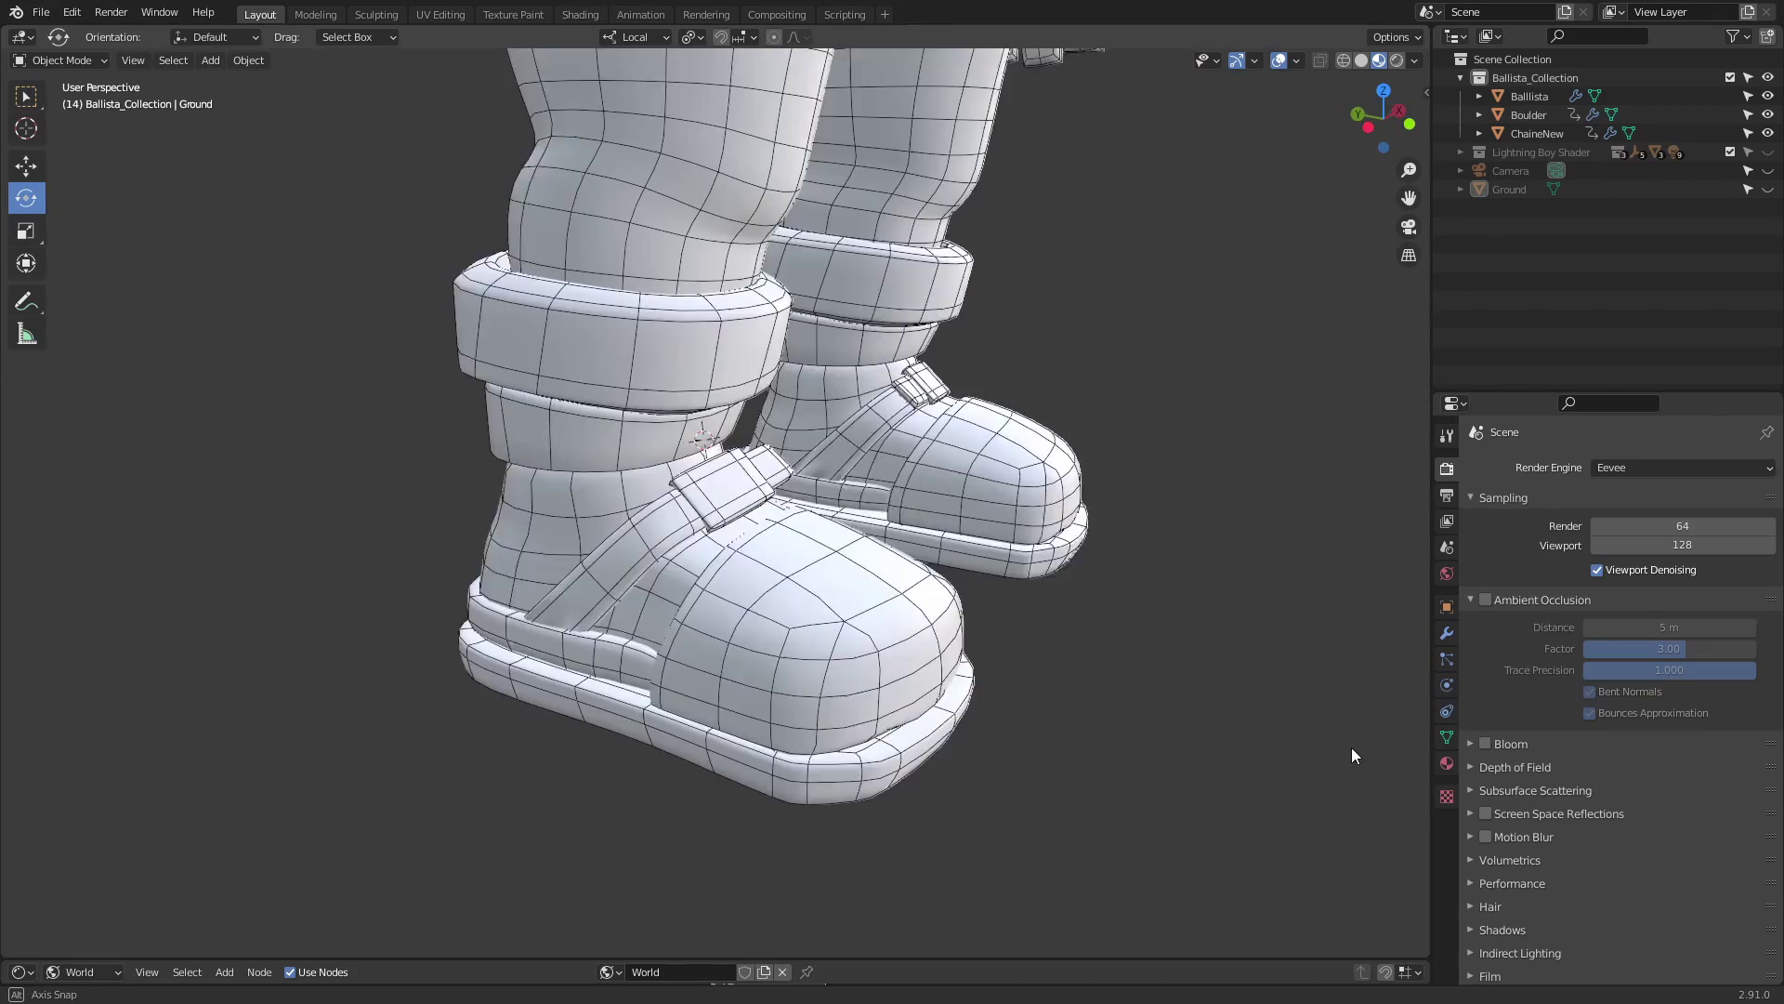
middle_drag(1354, 753, 1158, 751)
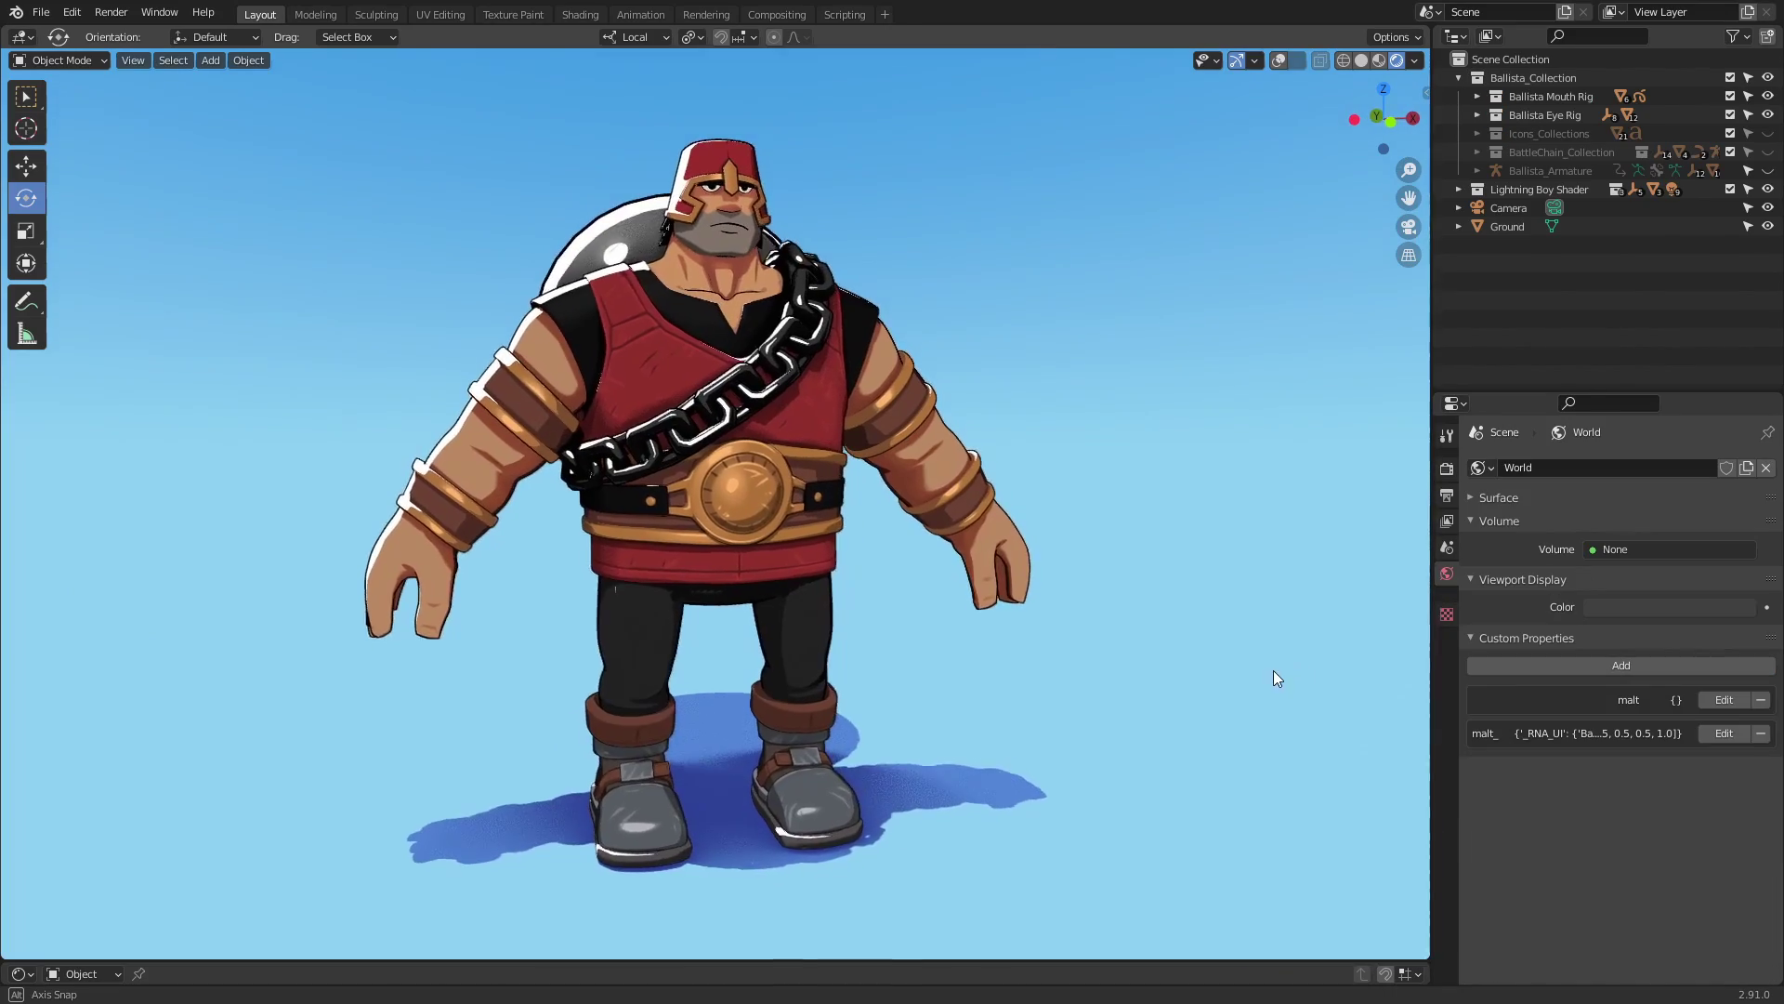
middle_drag(1273, 671, 411, 668)
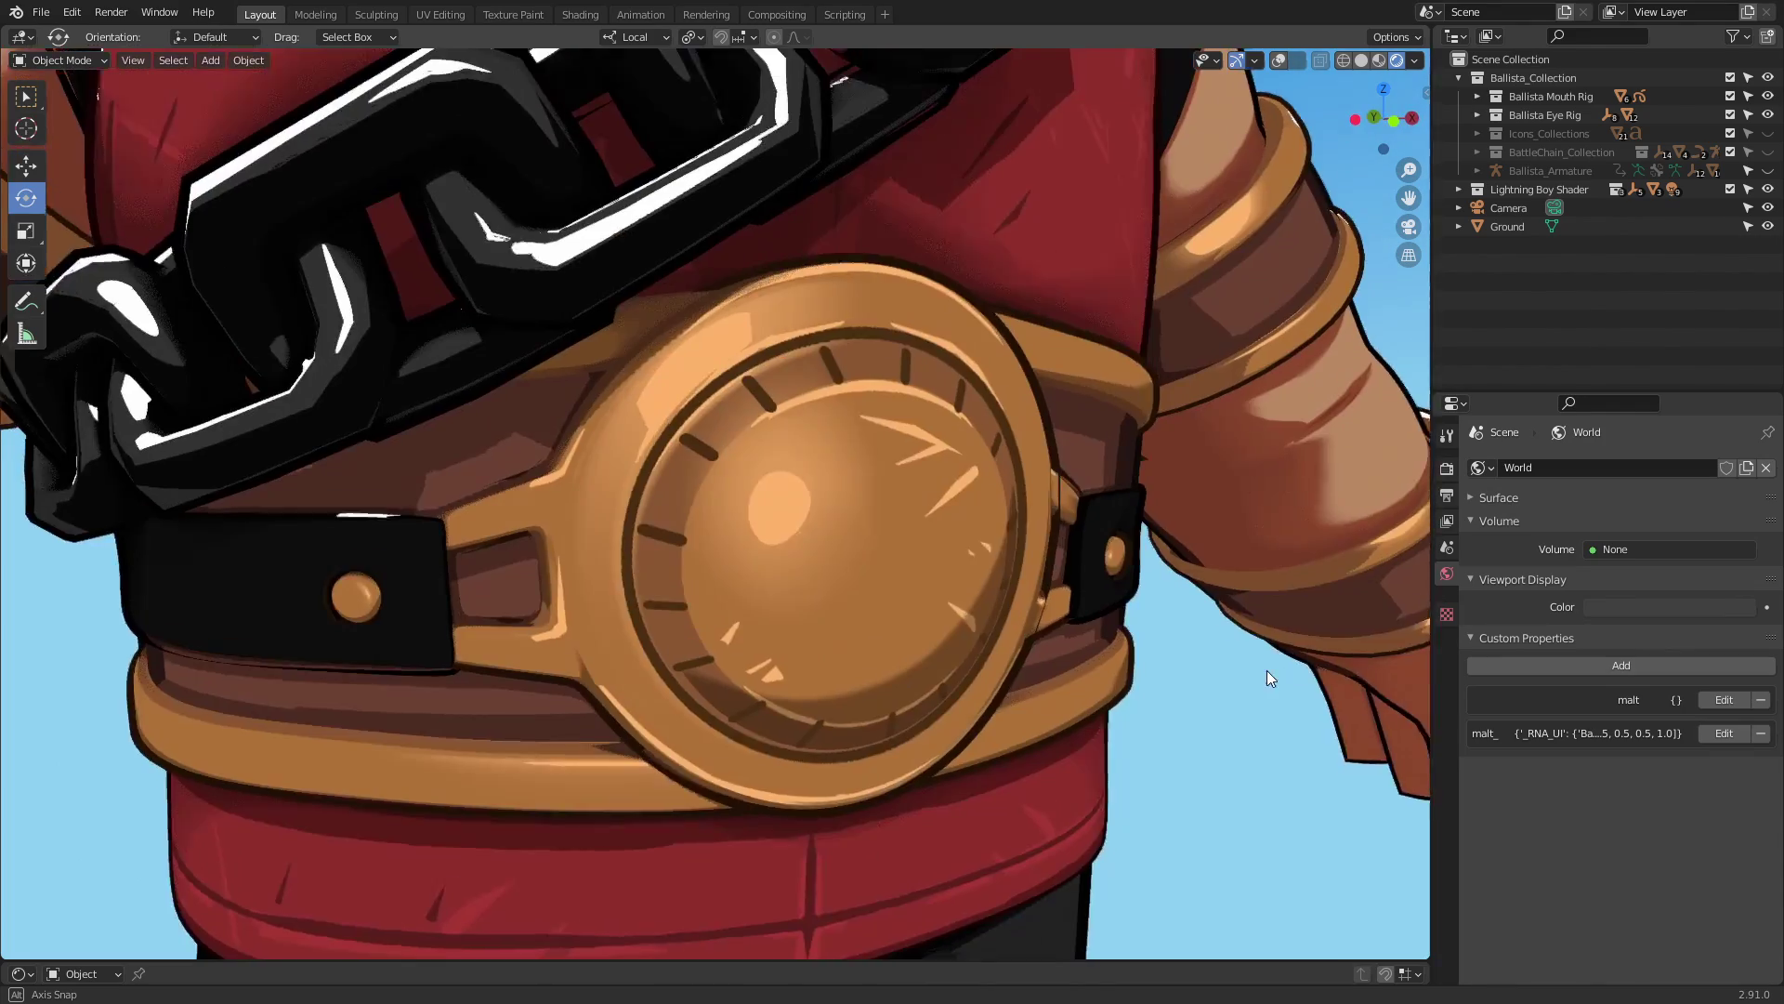
mouse_move(1268, 671)
middle_down()
mouse_move(1259, 660)
mouse_move(1304, 657)
mouse_move(1270, 656)
middle_up()
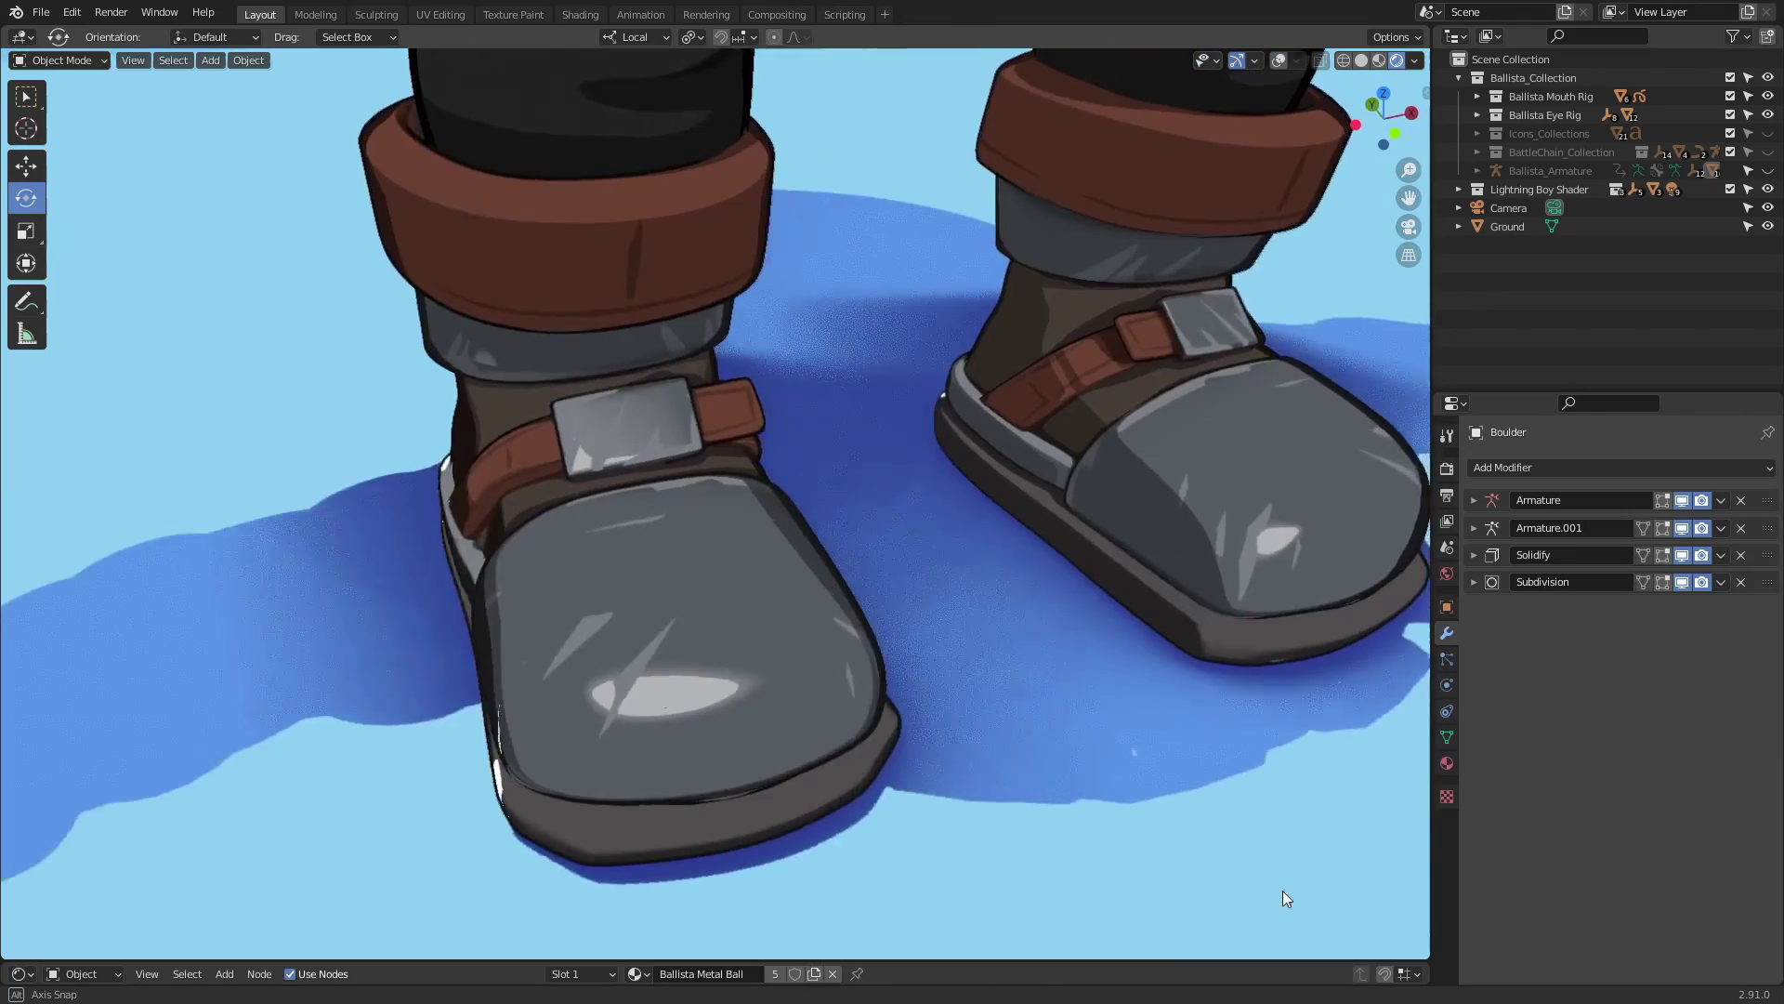
middle_drag(1282, 890, 1211, 896)
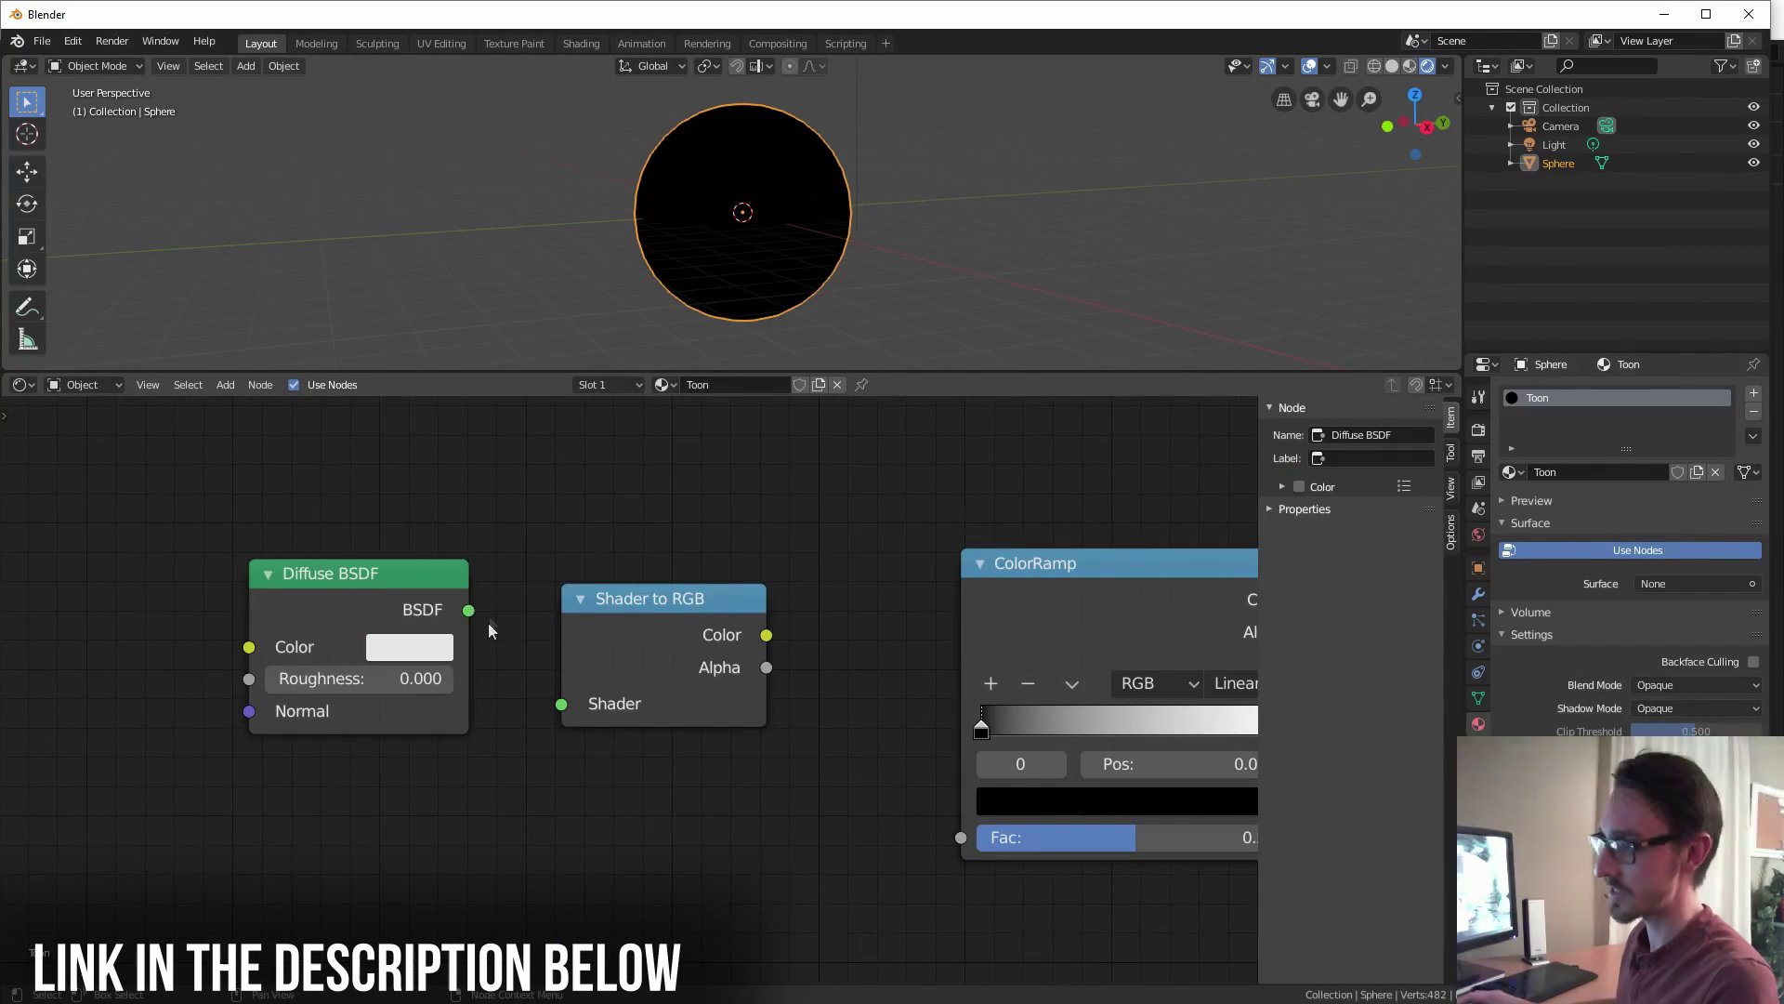
Move the Toon material's ColorRamp node closer to Shader to RGB, and open the Color 2 swatch of Ballista Torso.
drag(1150, 566, 902, 515)
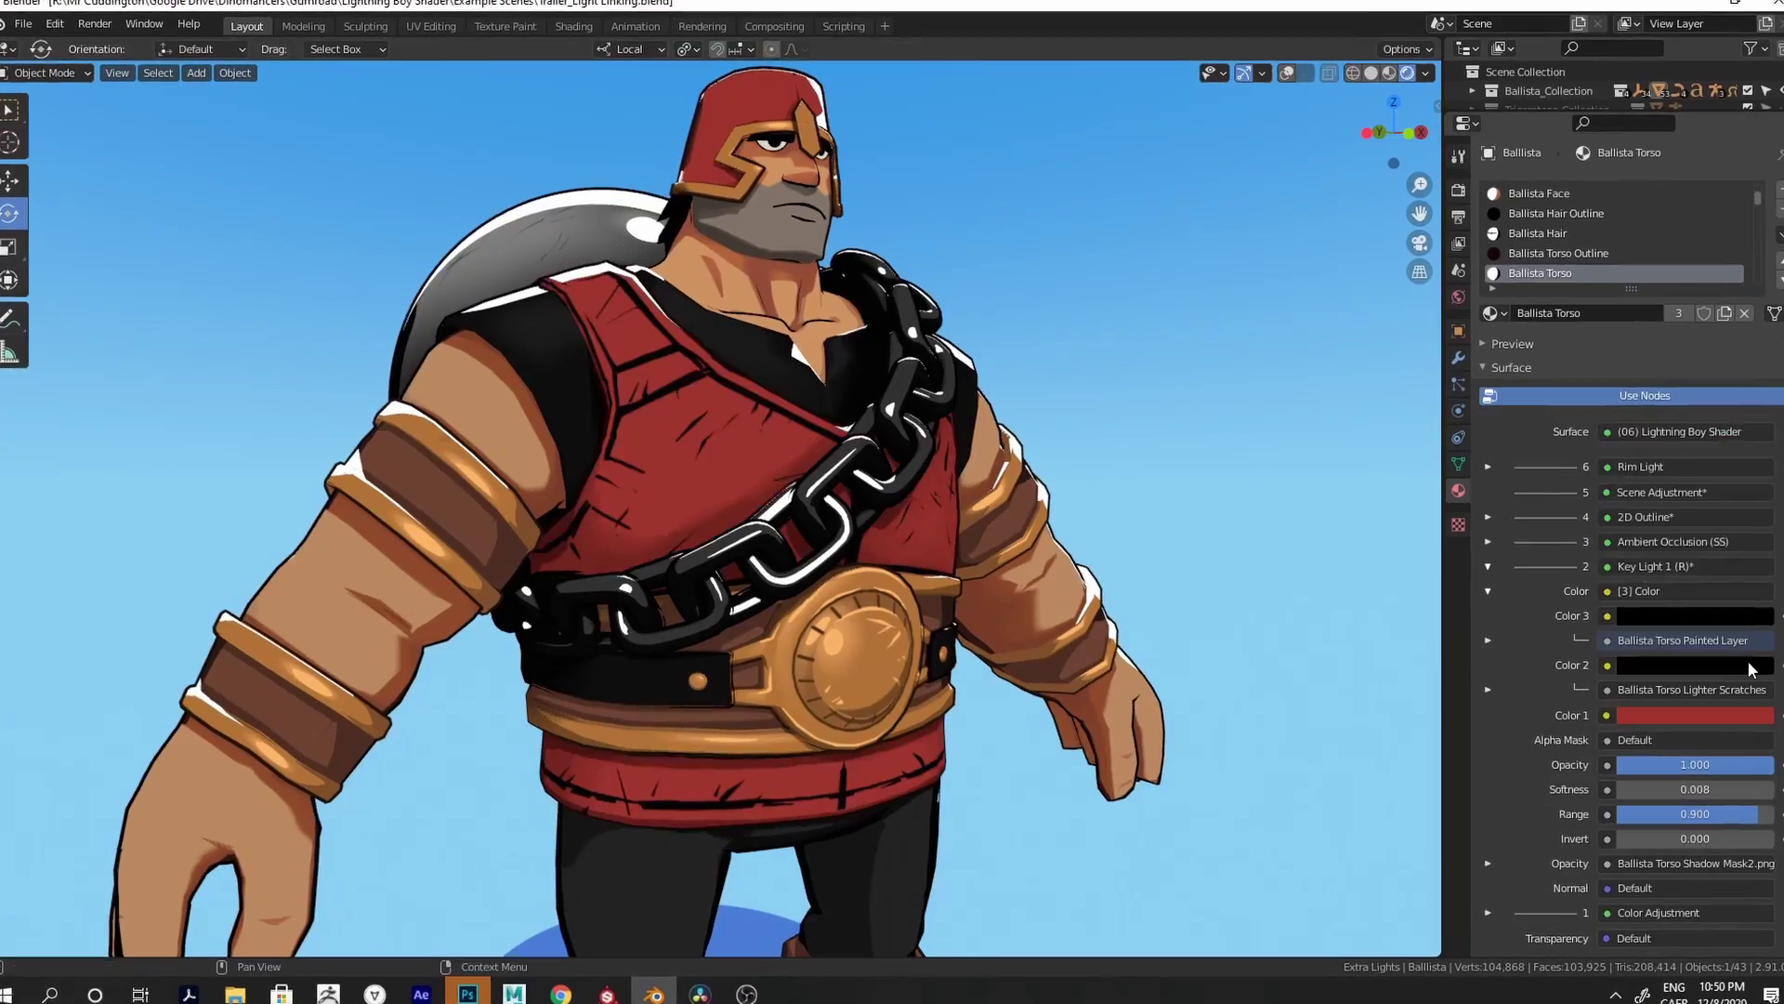
click(1695, 666)
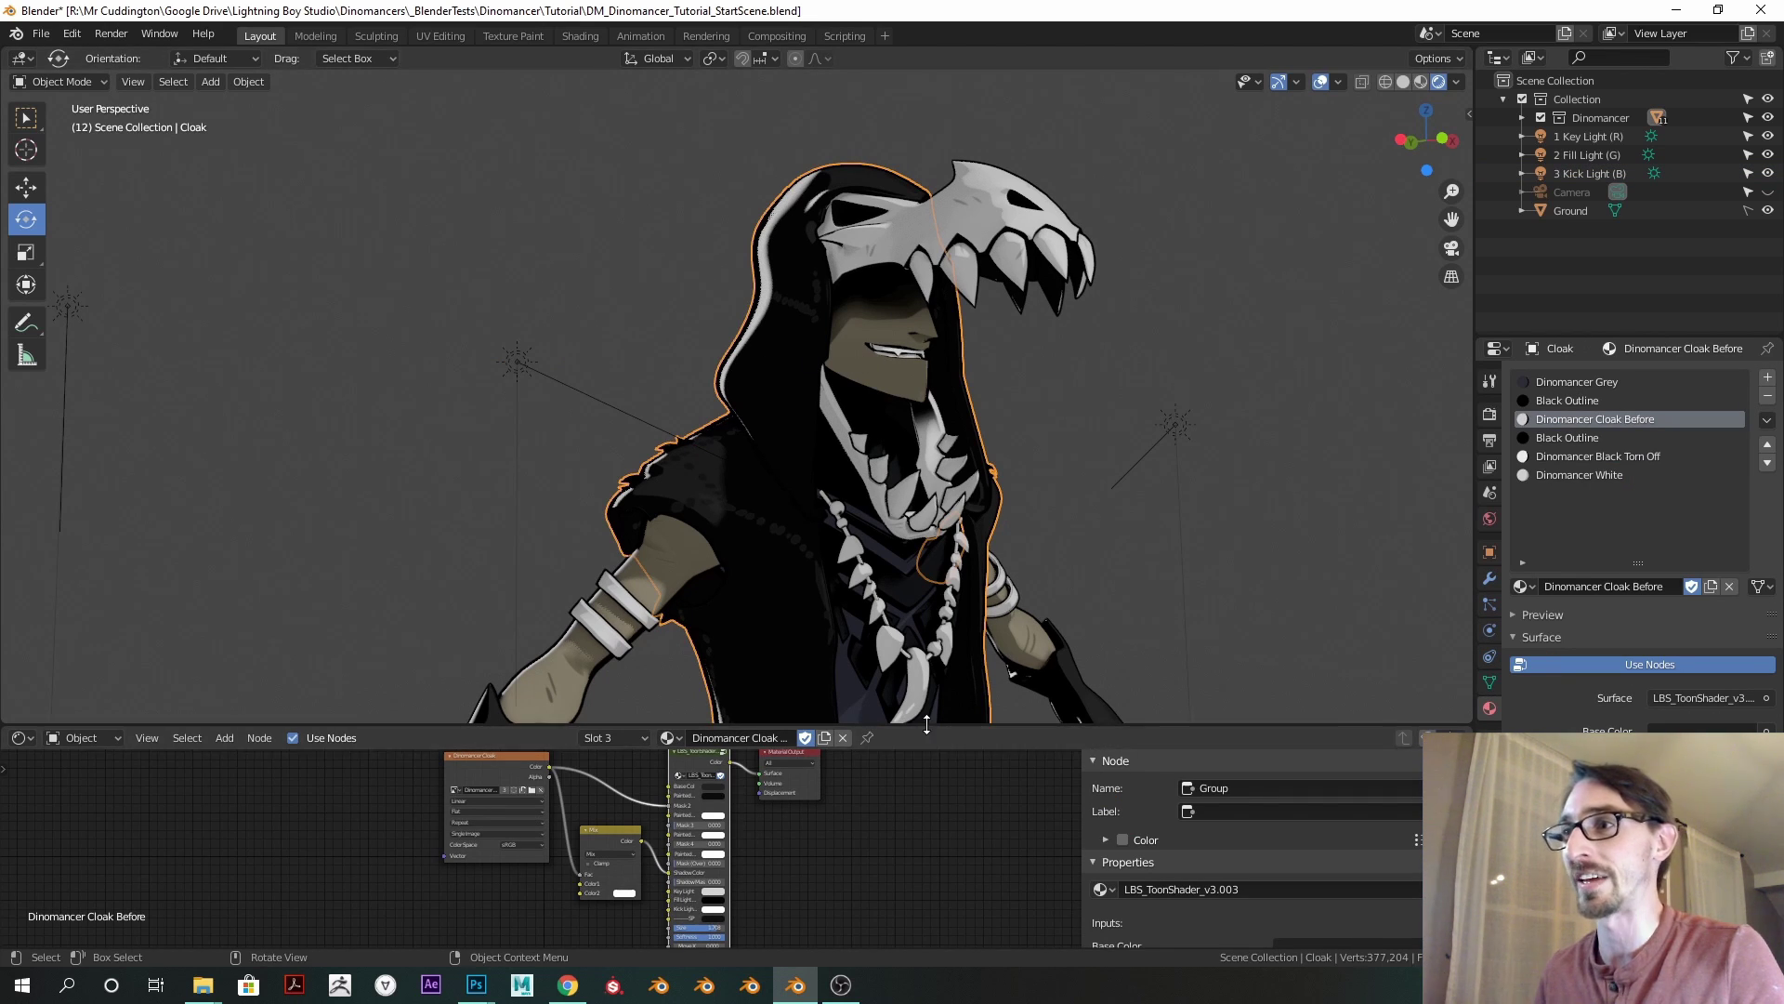
Enlarge the node editor and open the LBS_ToonShader node group of the Dinomancer Cloak Before material.
drag(930, 724, 900, 513)
alt+drag(754, 656, 737, 670)
ctrl+alt+drag(737, 671, 824, 641)
key(Tab)
alt+drag(791, 817, 785, 743)
alt+drag(785, 743, 737, 717)
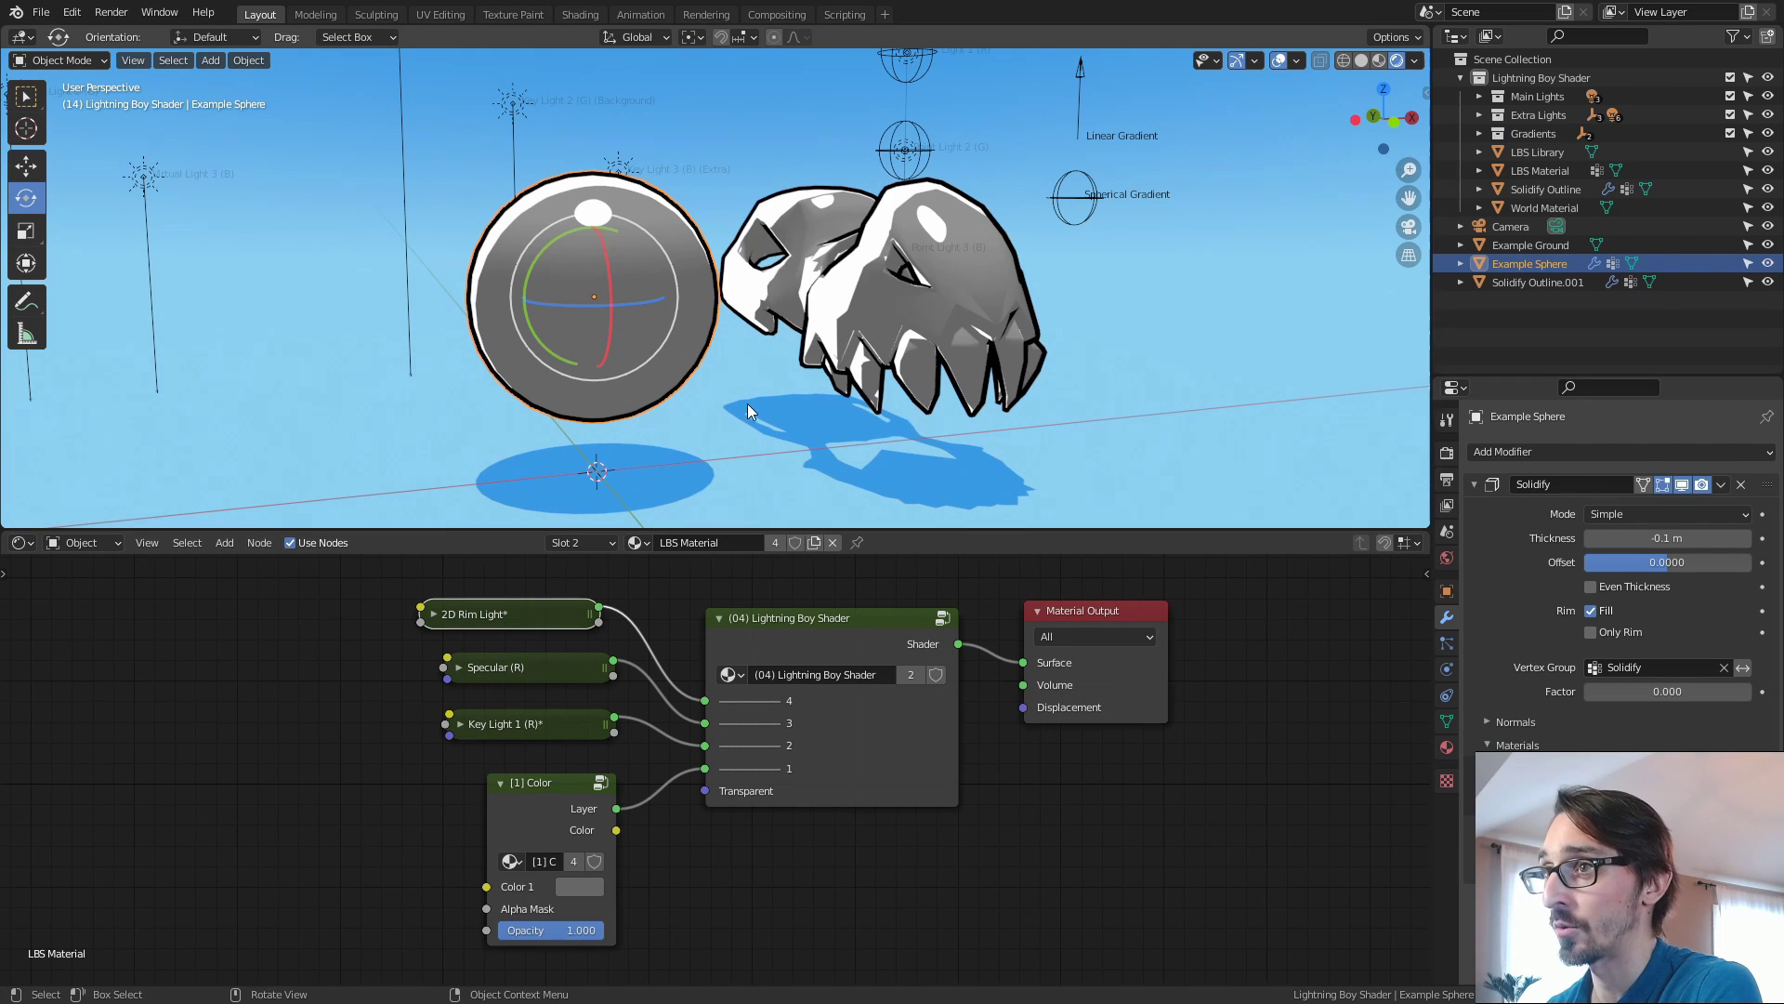
Switch the Lightning Boy Shader scene's viewport shading to Rendered and delete the Example Sphere.
middle_drag(775, 390, 829, 370)
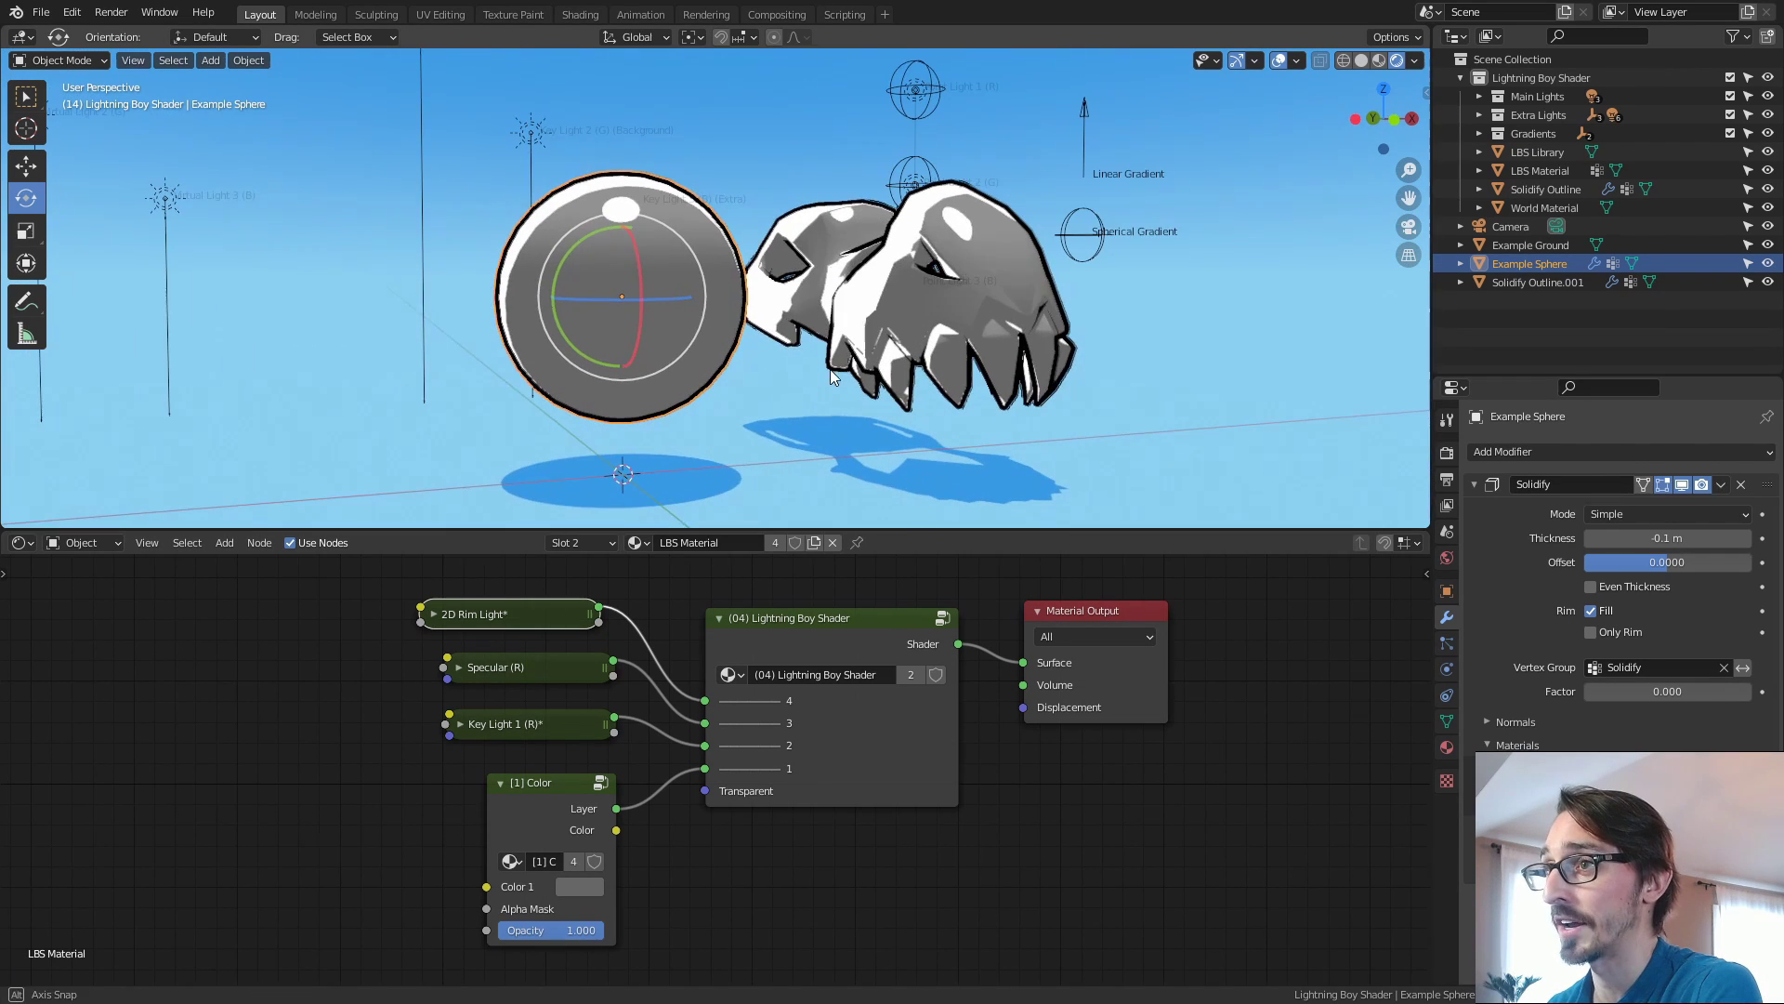
middle_drag(721, 414, 565, 394)
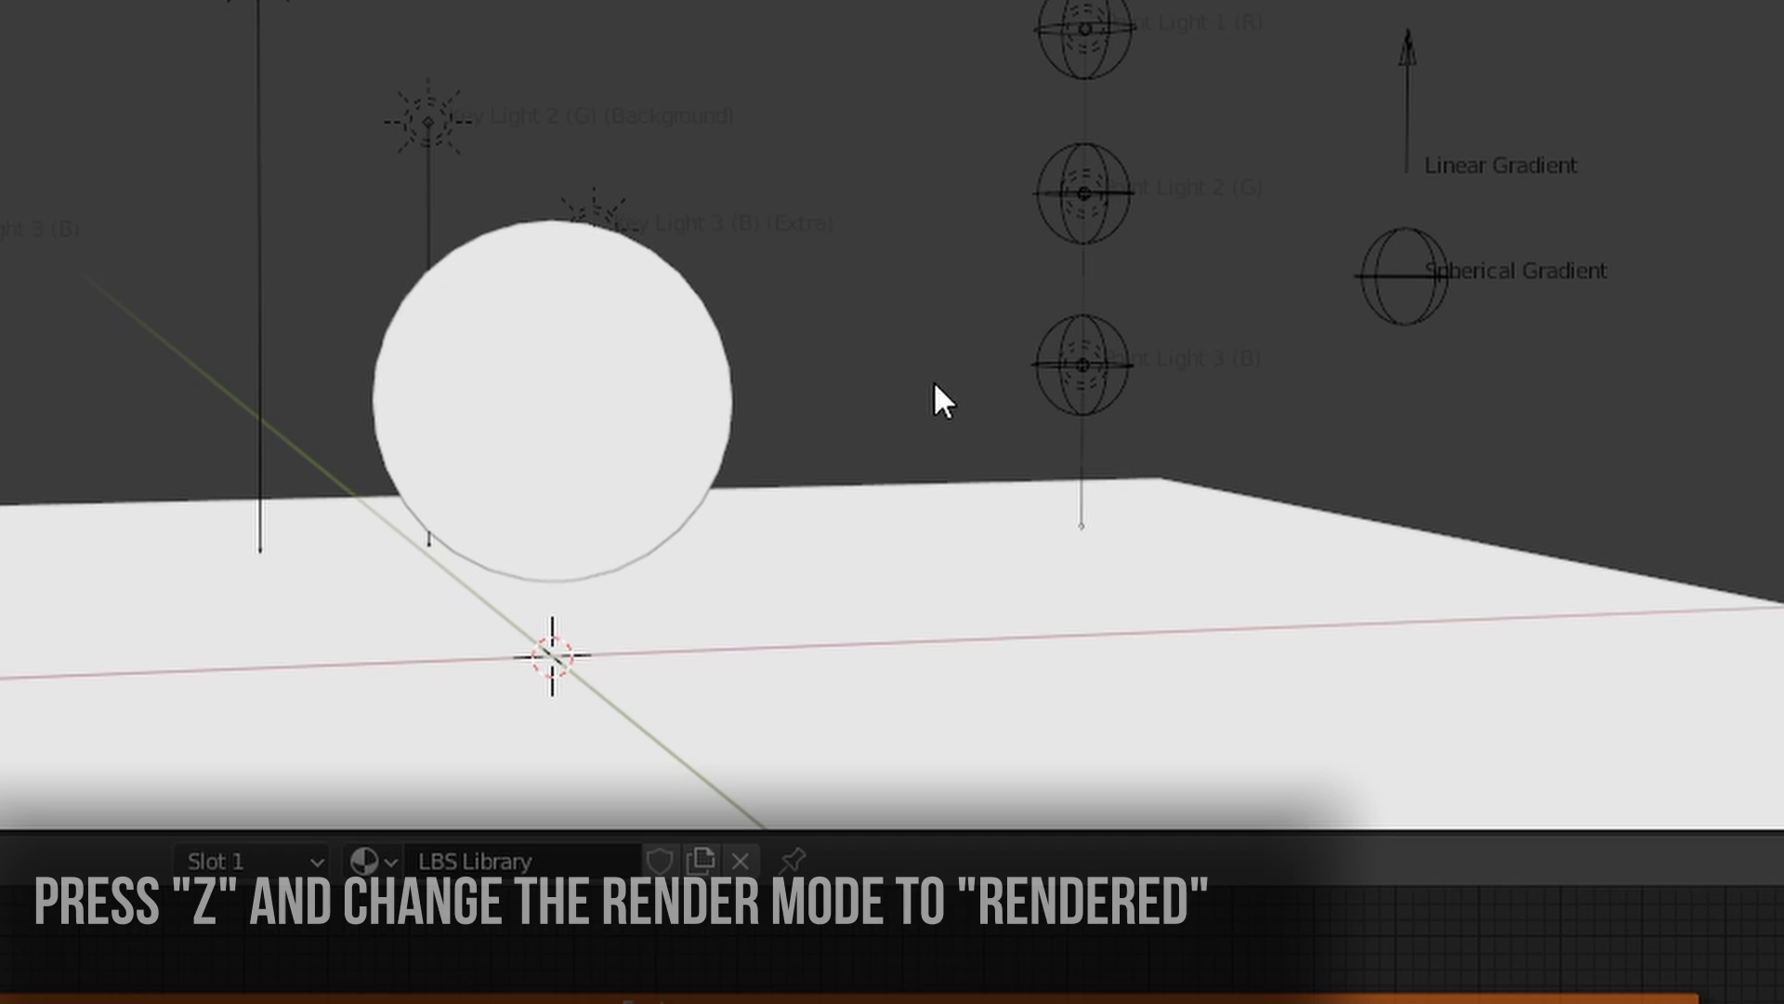
key(z)
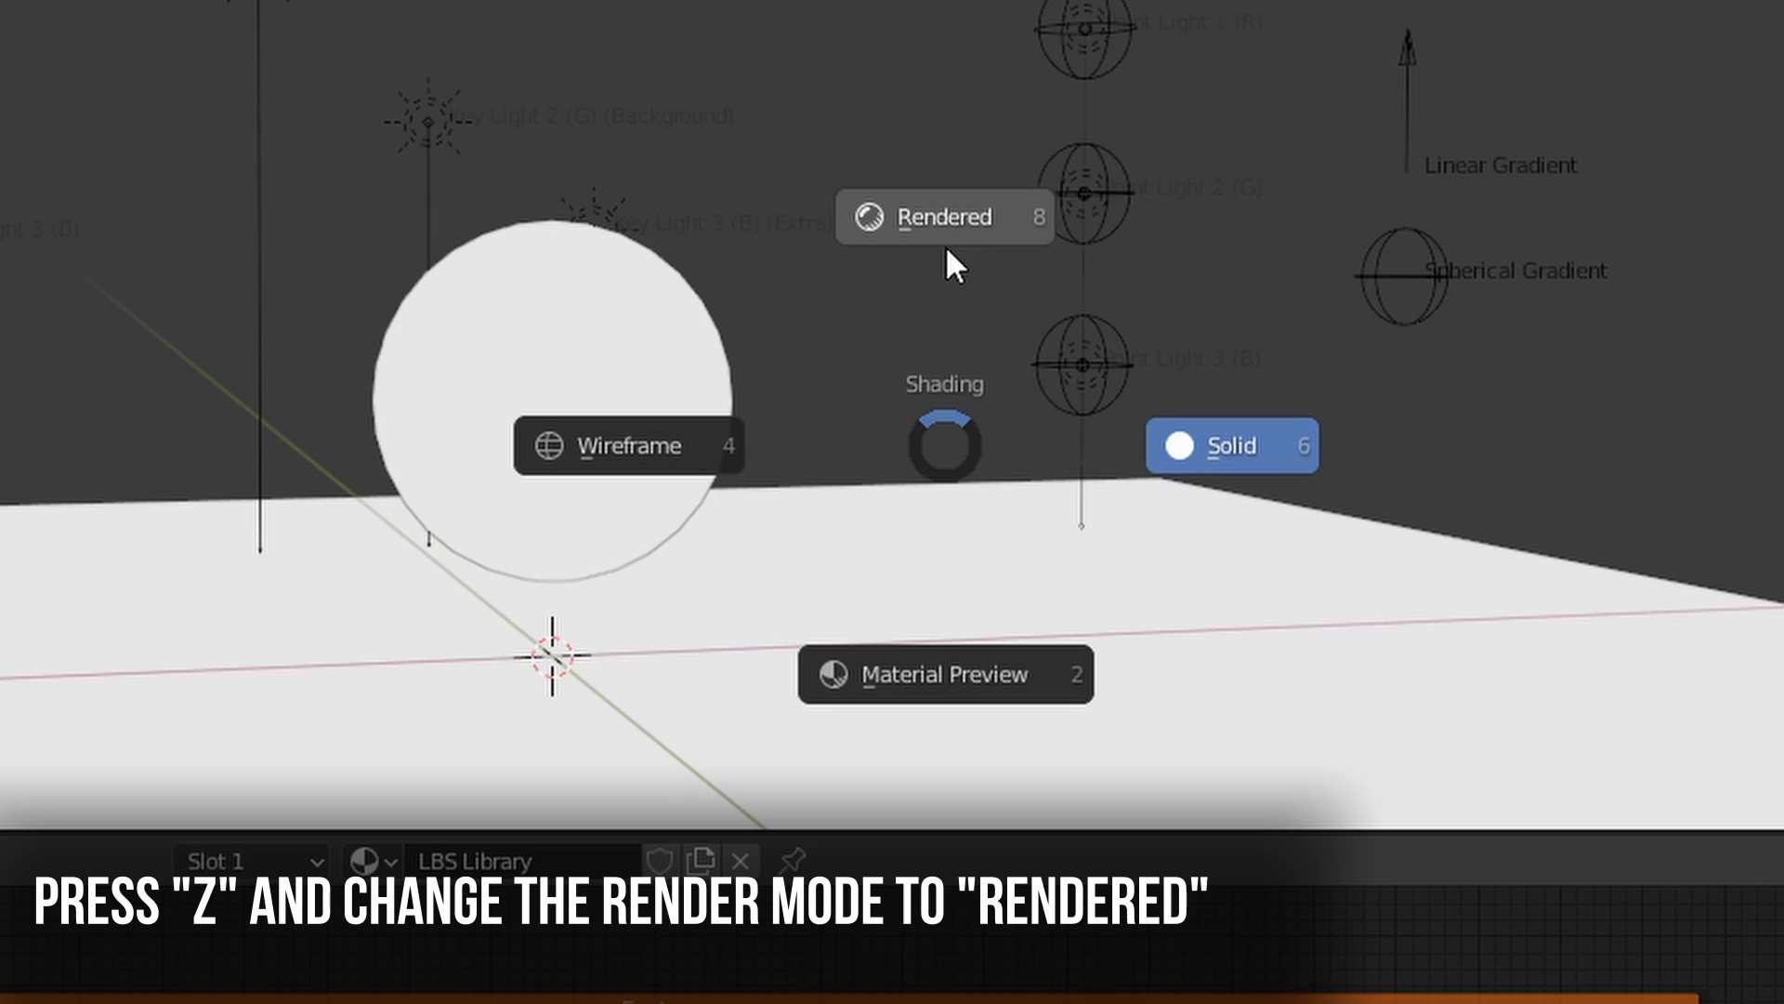
click(952, 212)
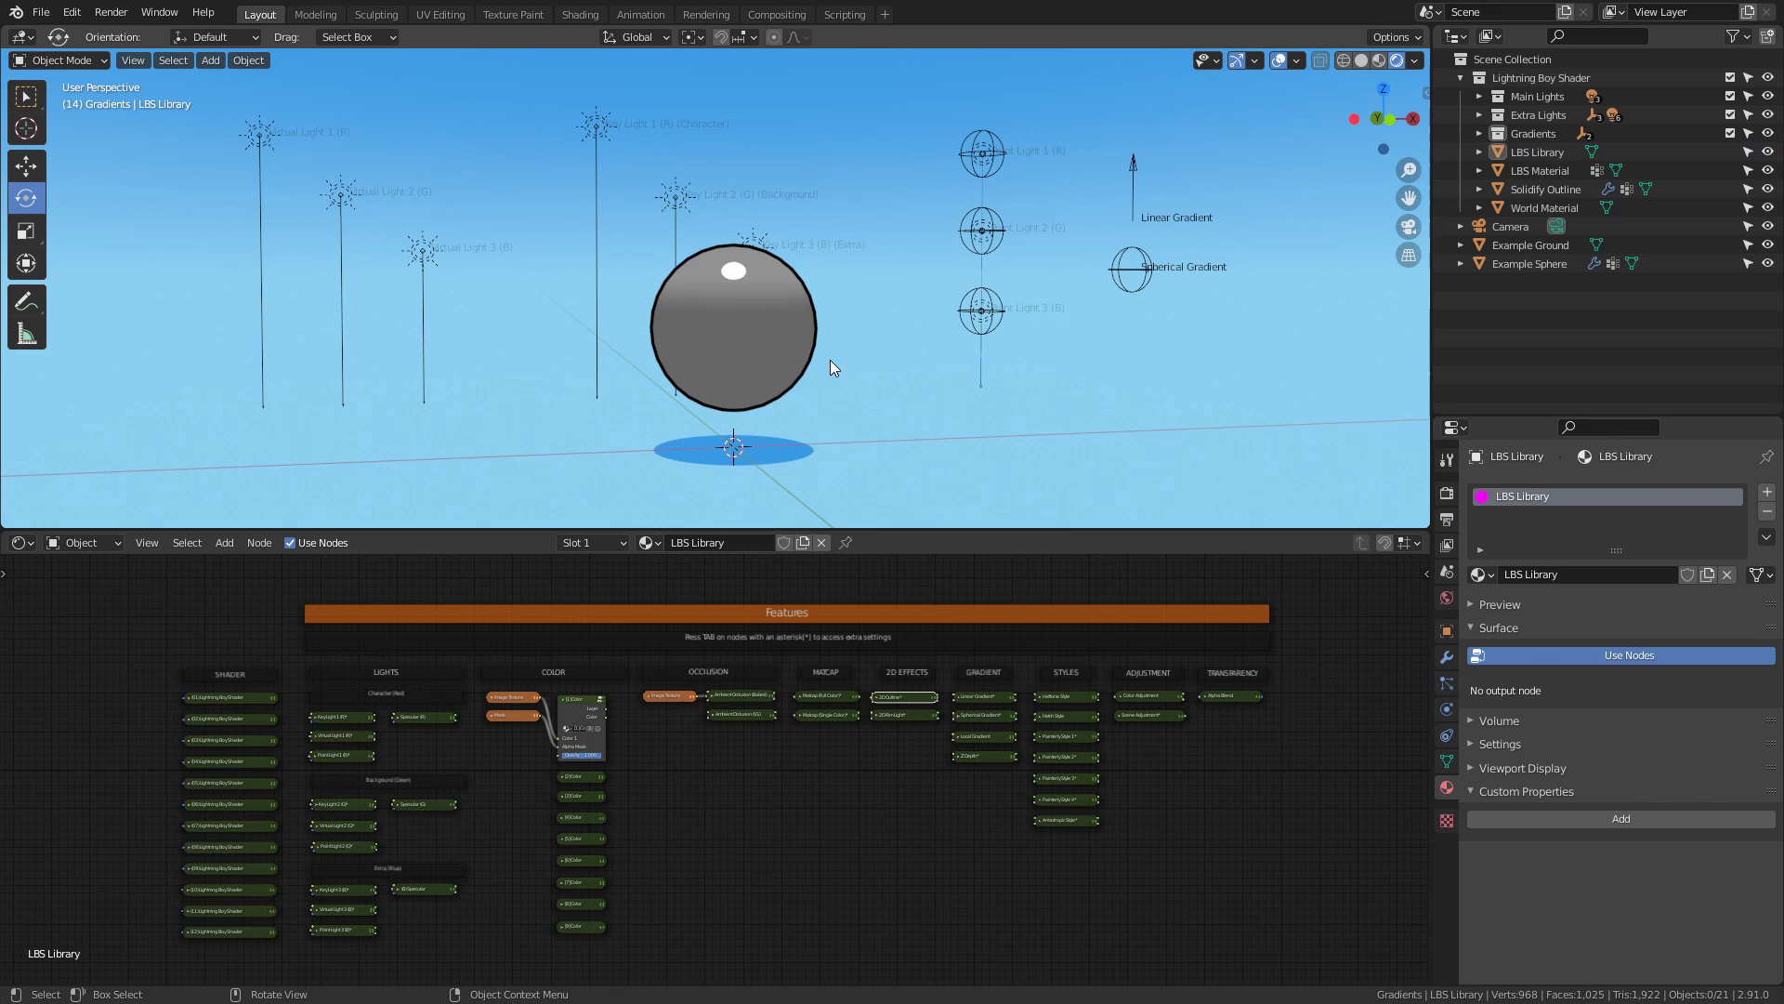
key(Delete)
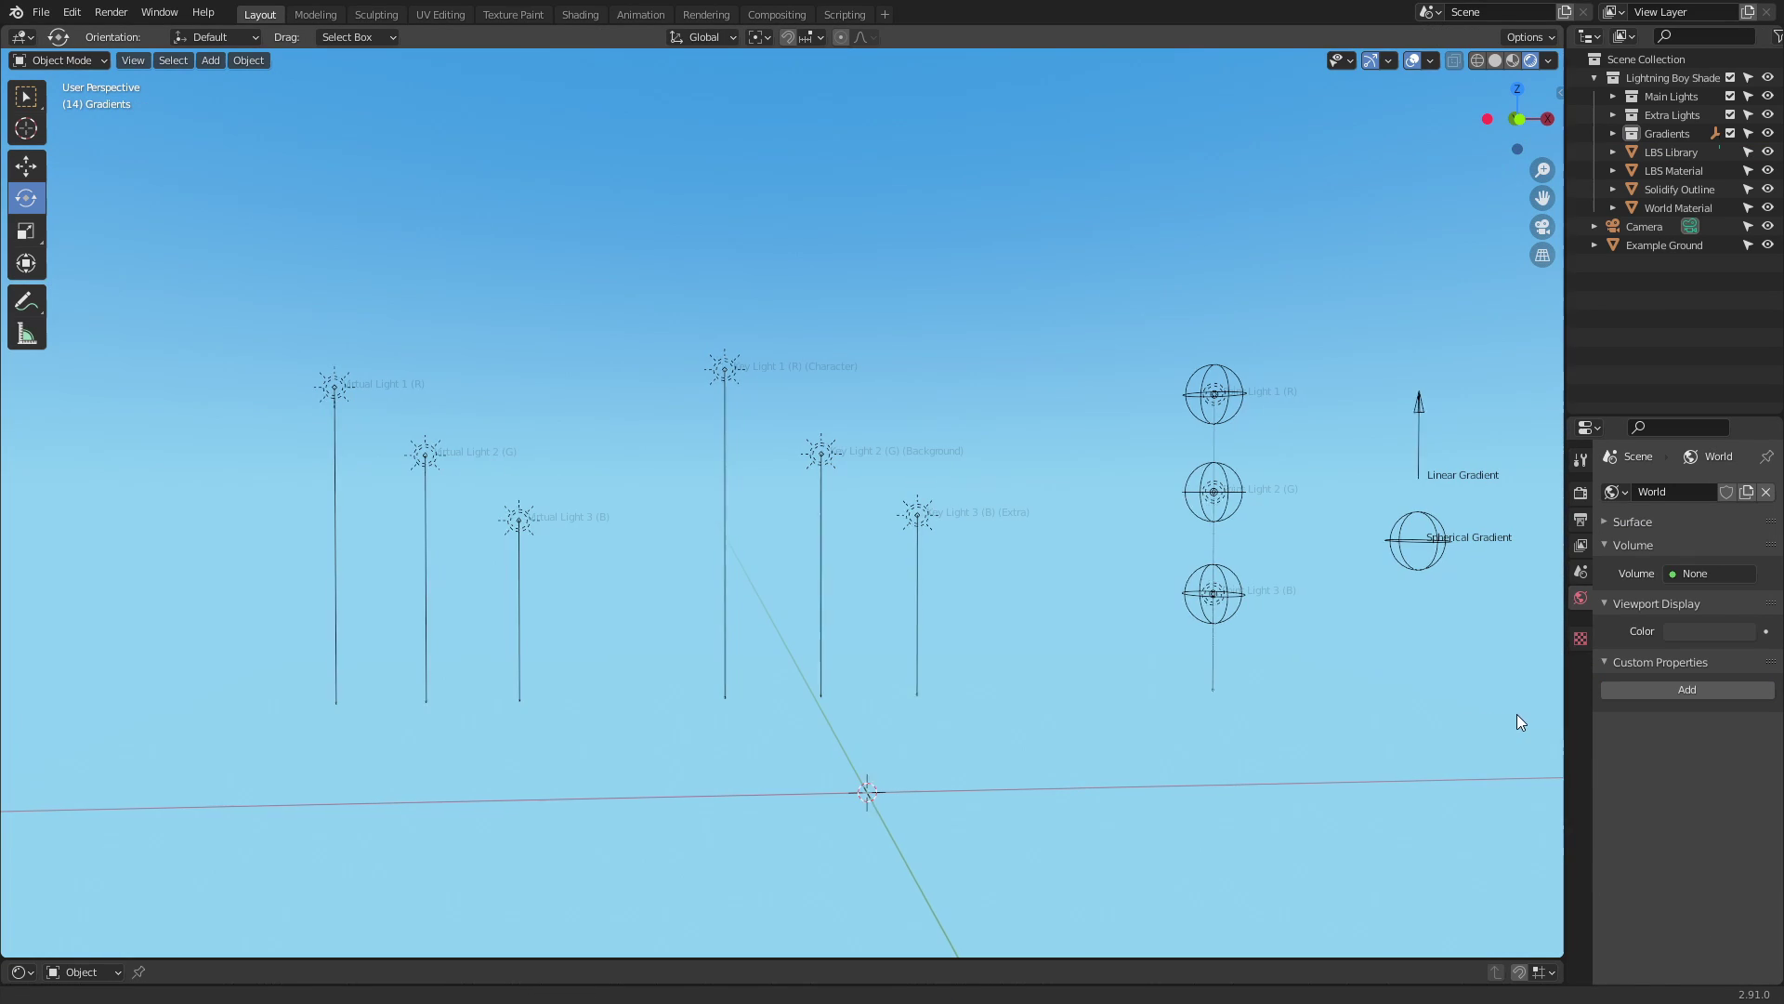
middle_drag(1516, 714, 1420, 717)
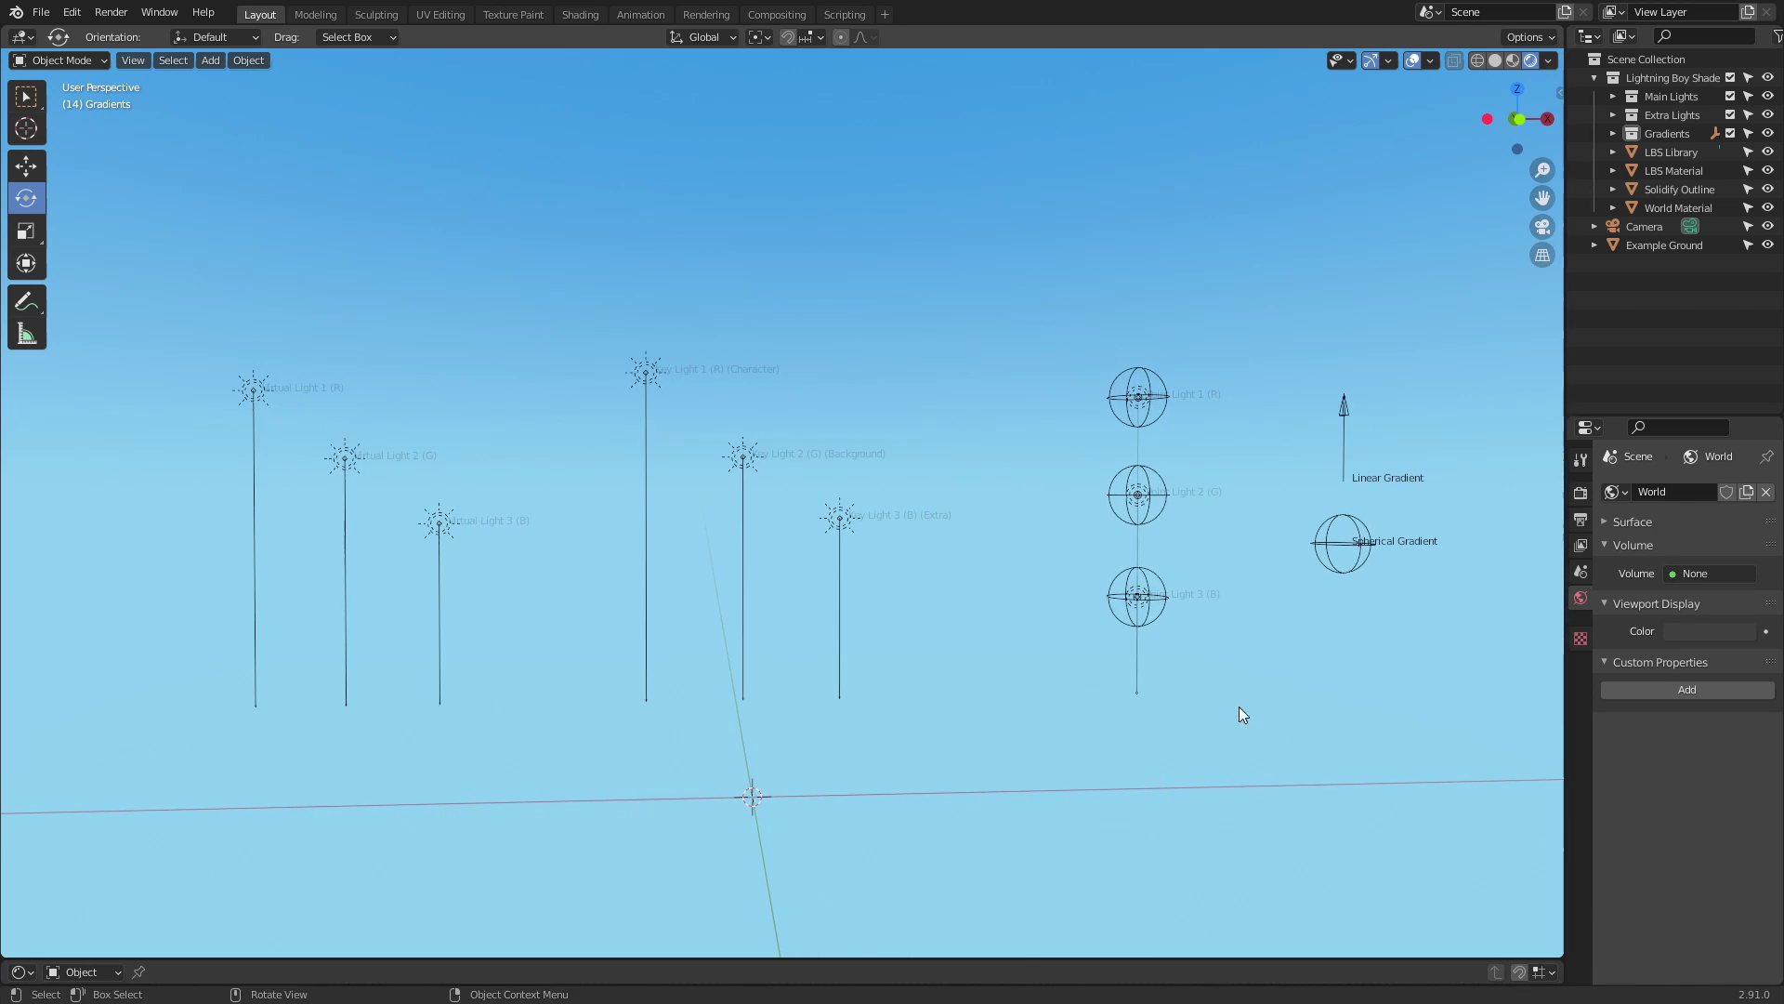
Append the Ballista_Collection from the character's .blend file into the scene's main collection.
scroll(1224, 713, up, 3)
scroll(987, 622, up, 2)
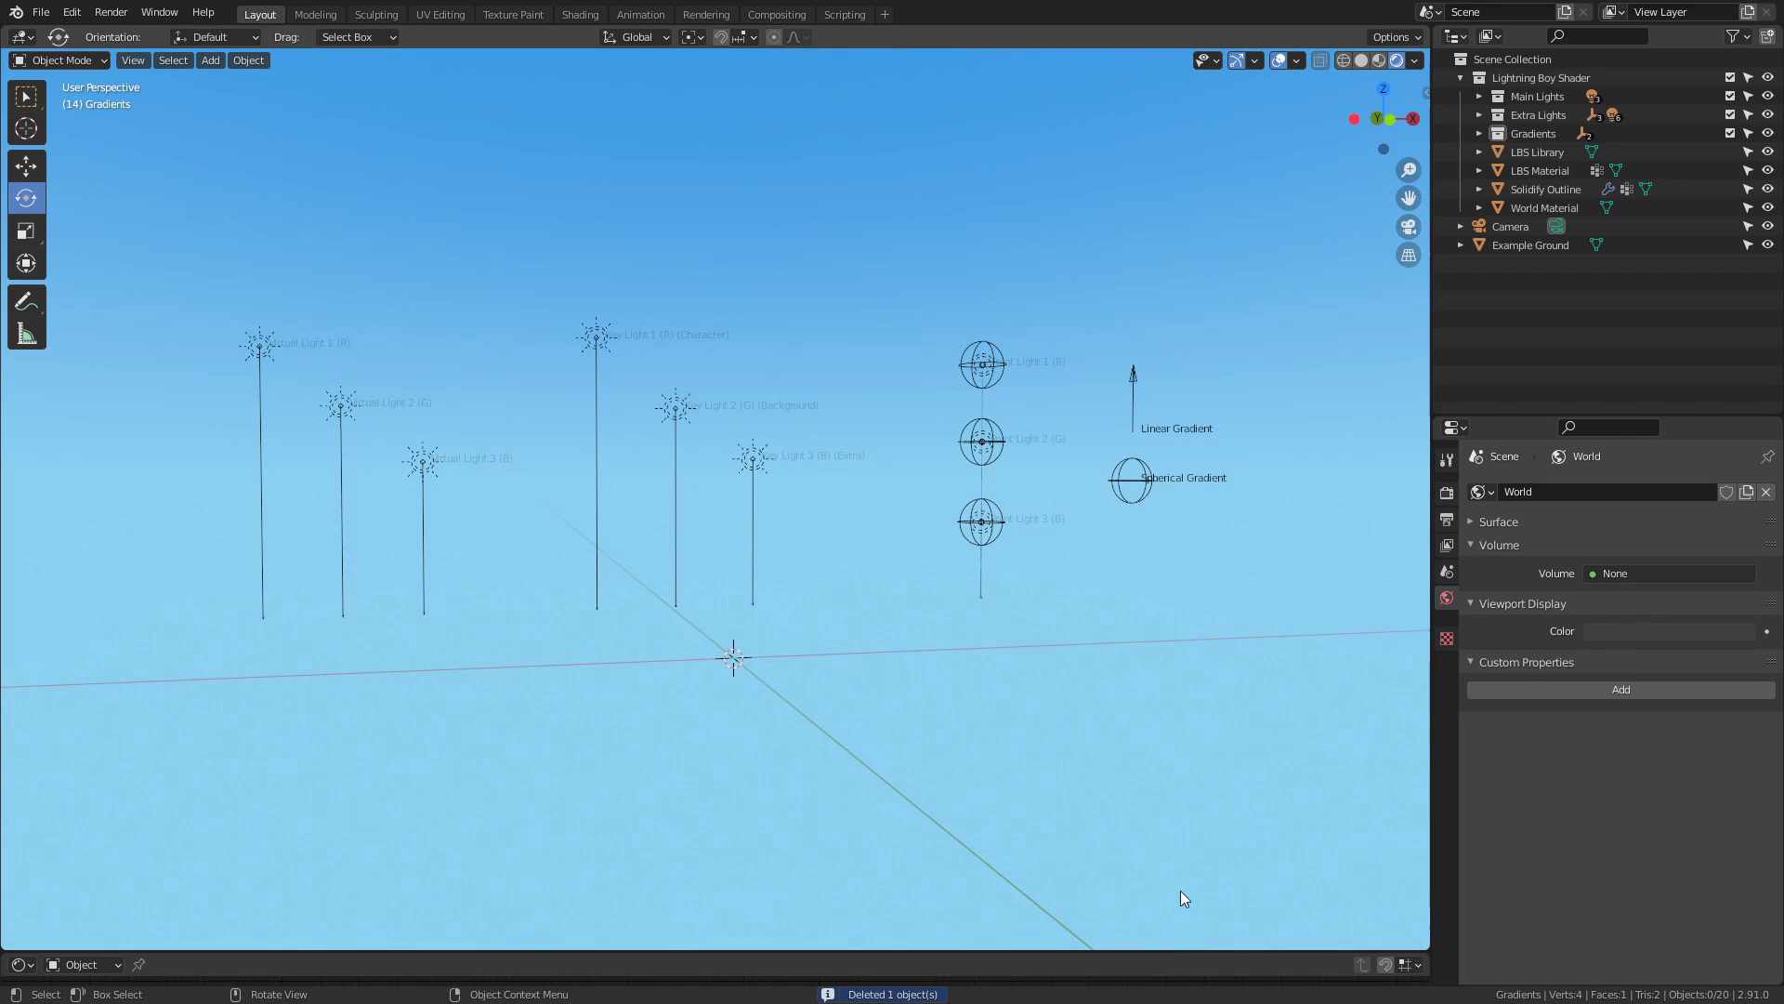
click(1520, 57)
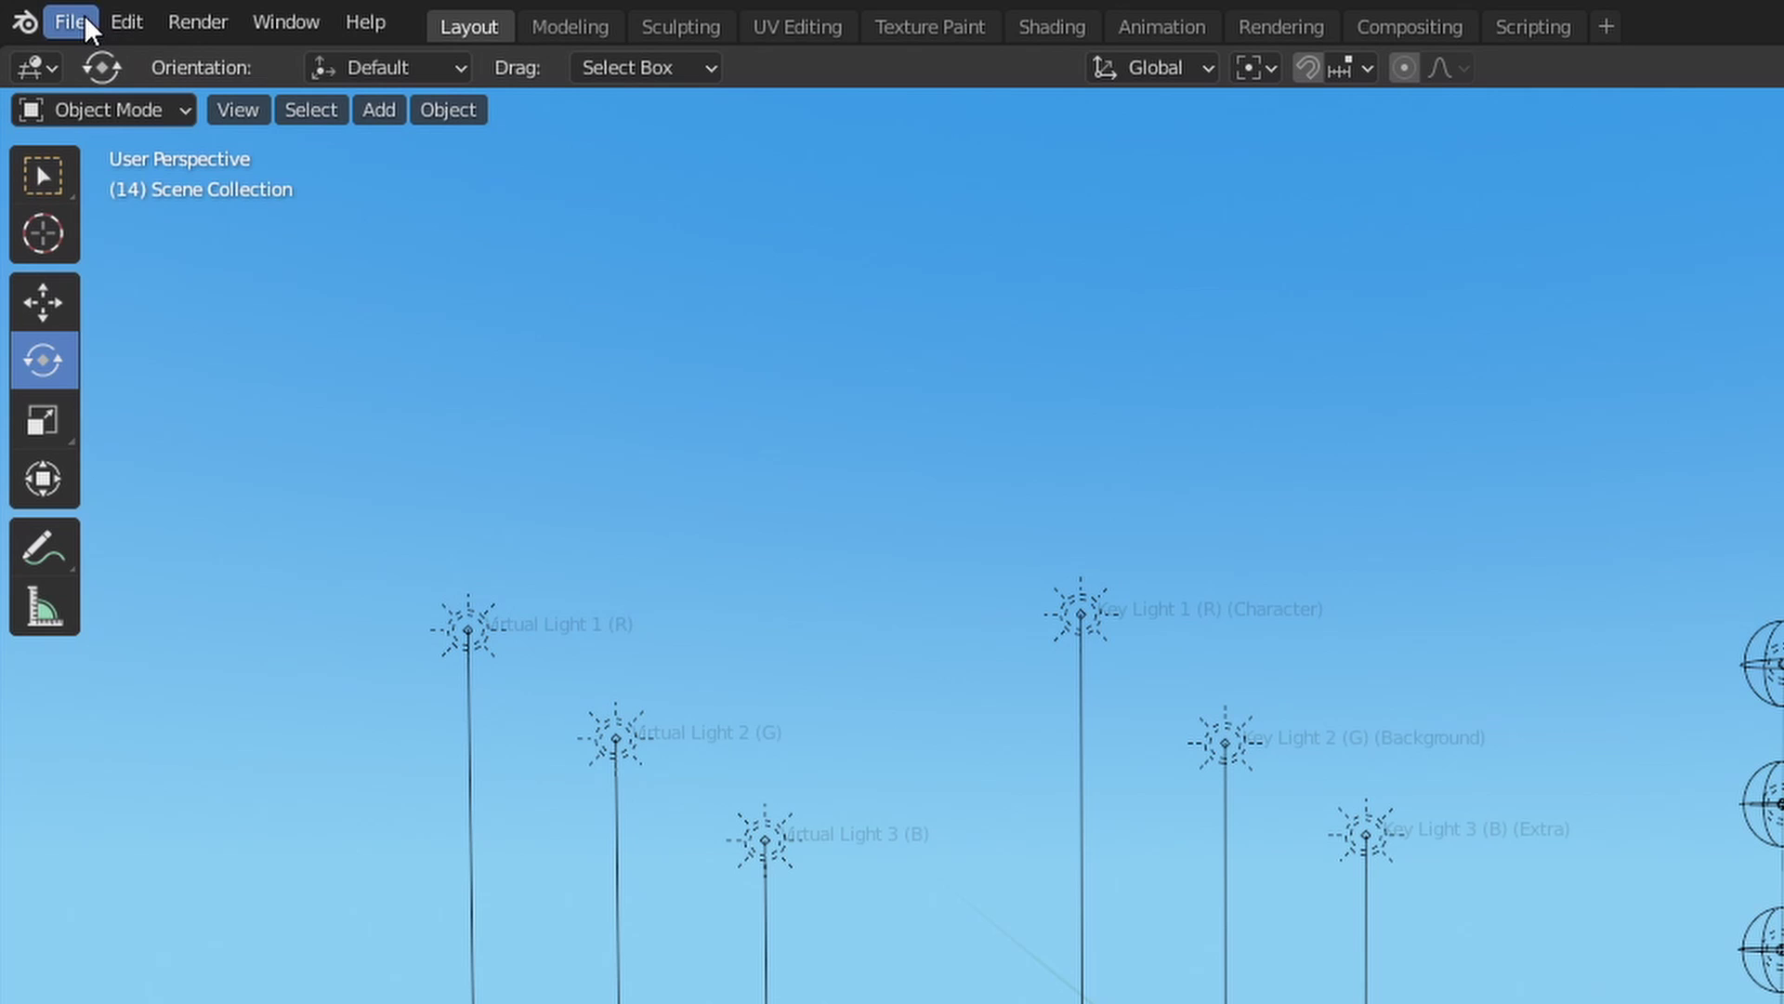
click(41, 12)
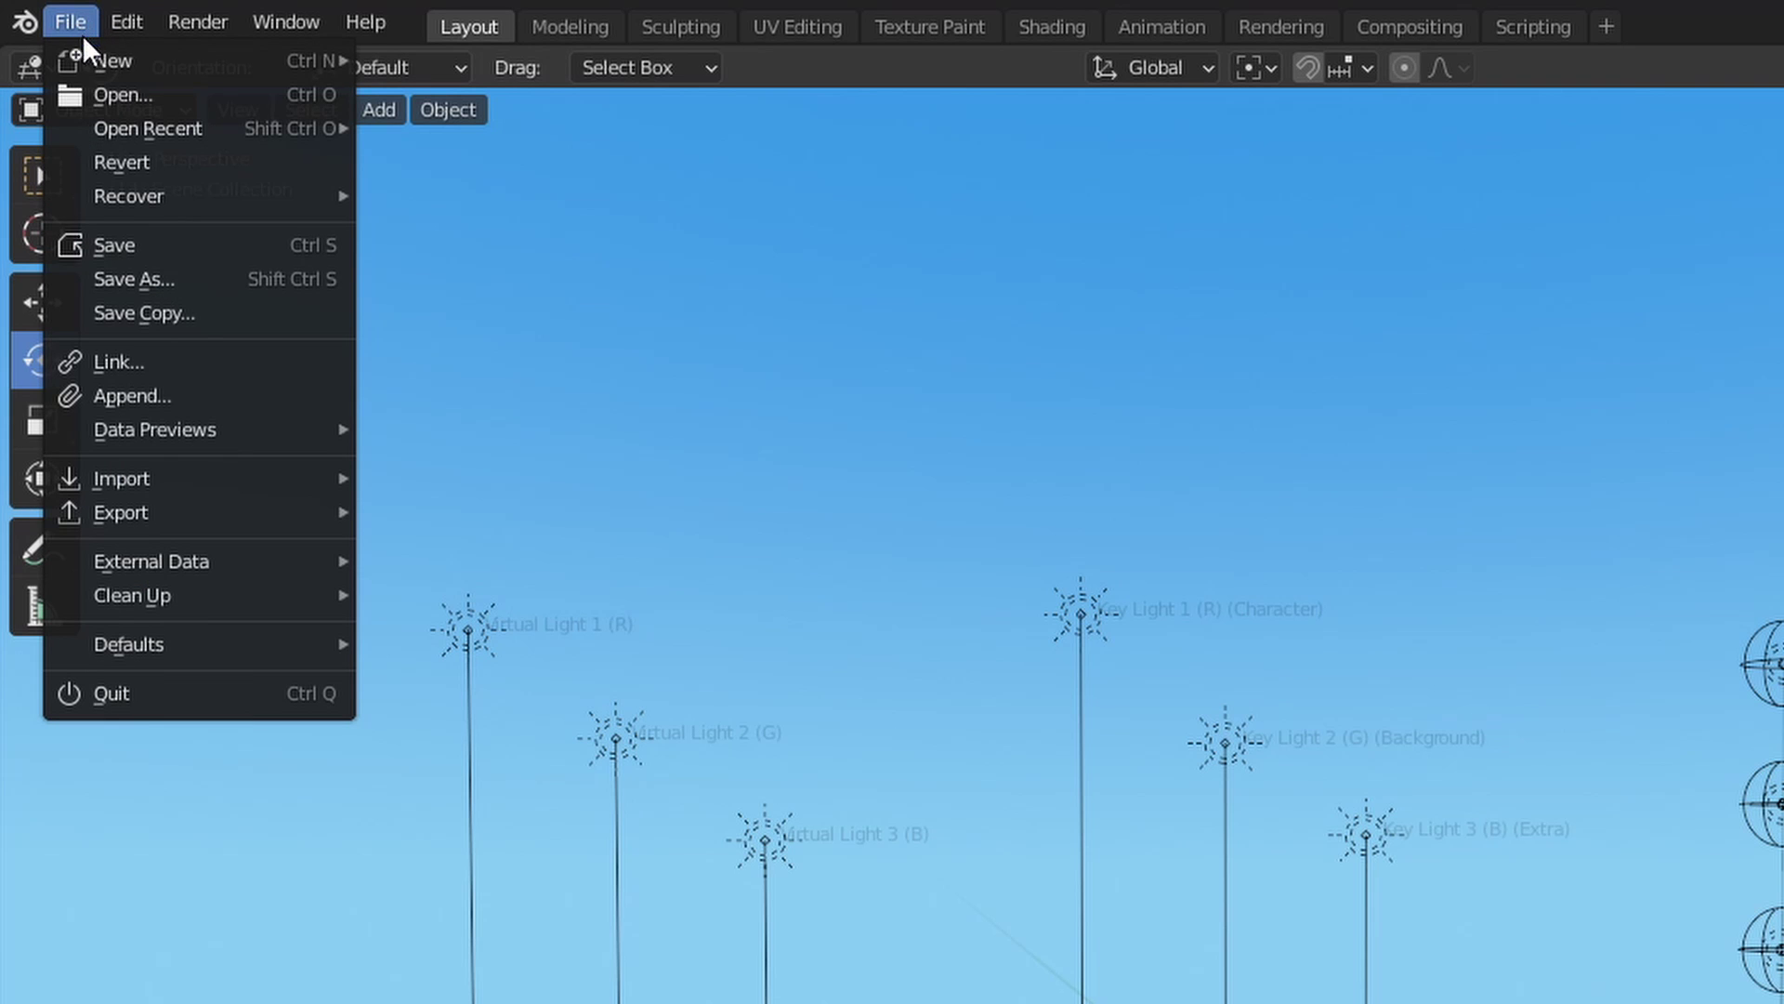
click(246, 394)
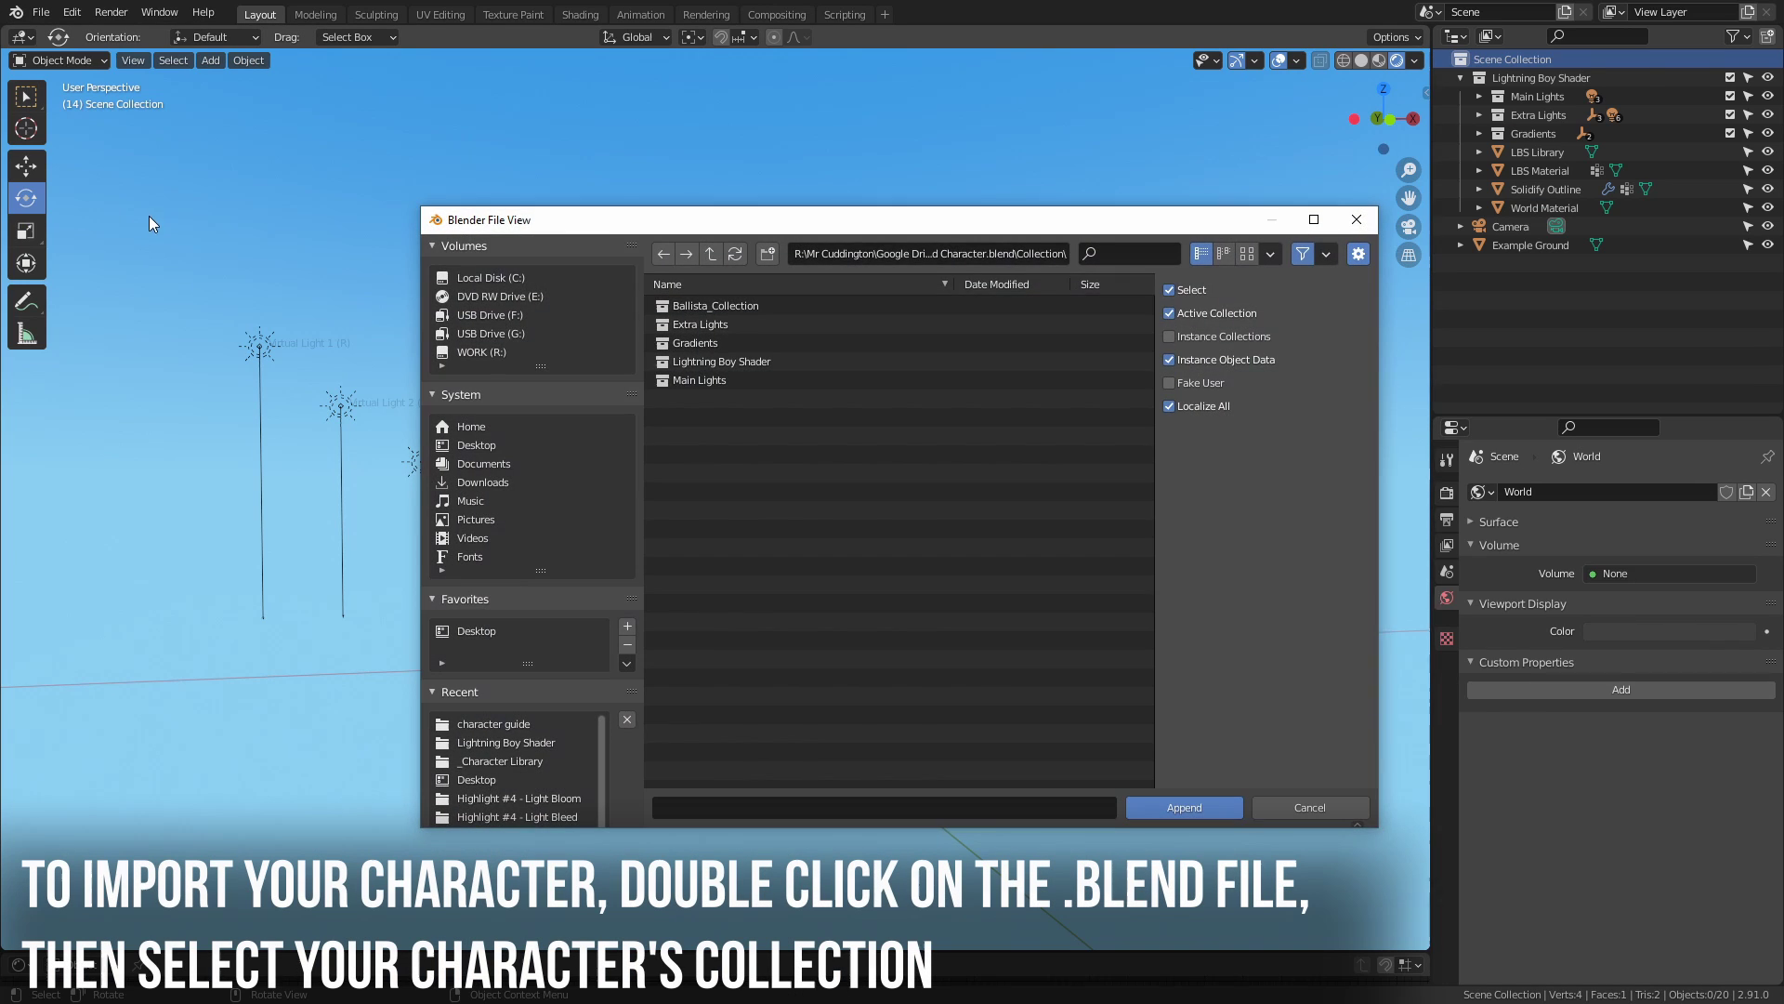
double_click(649, 302)
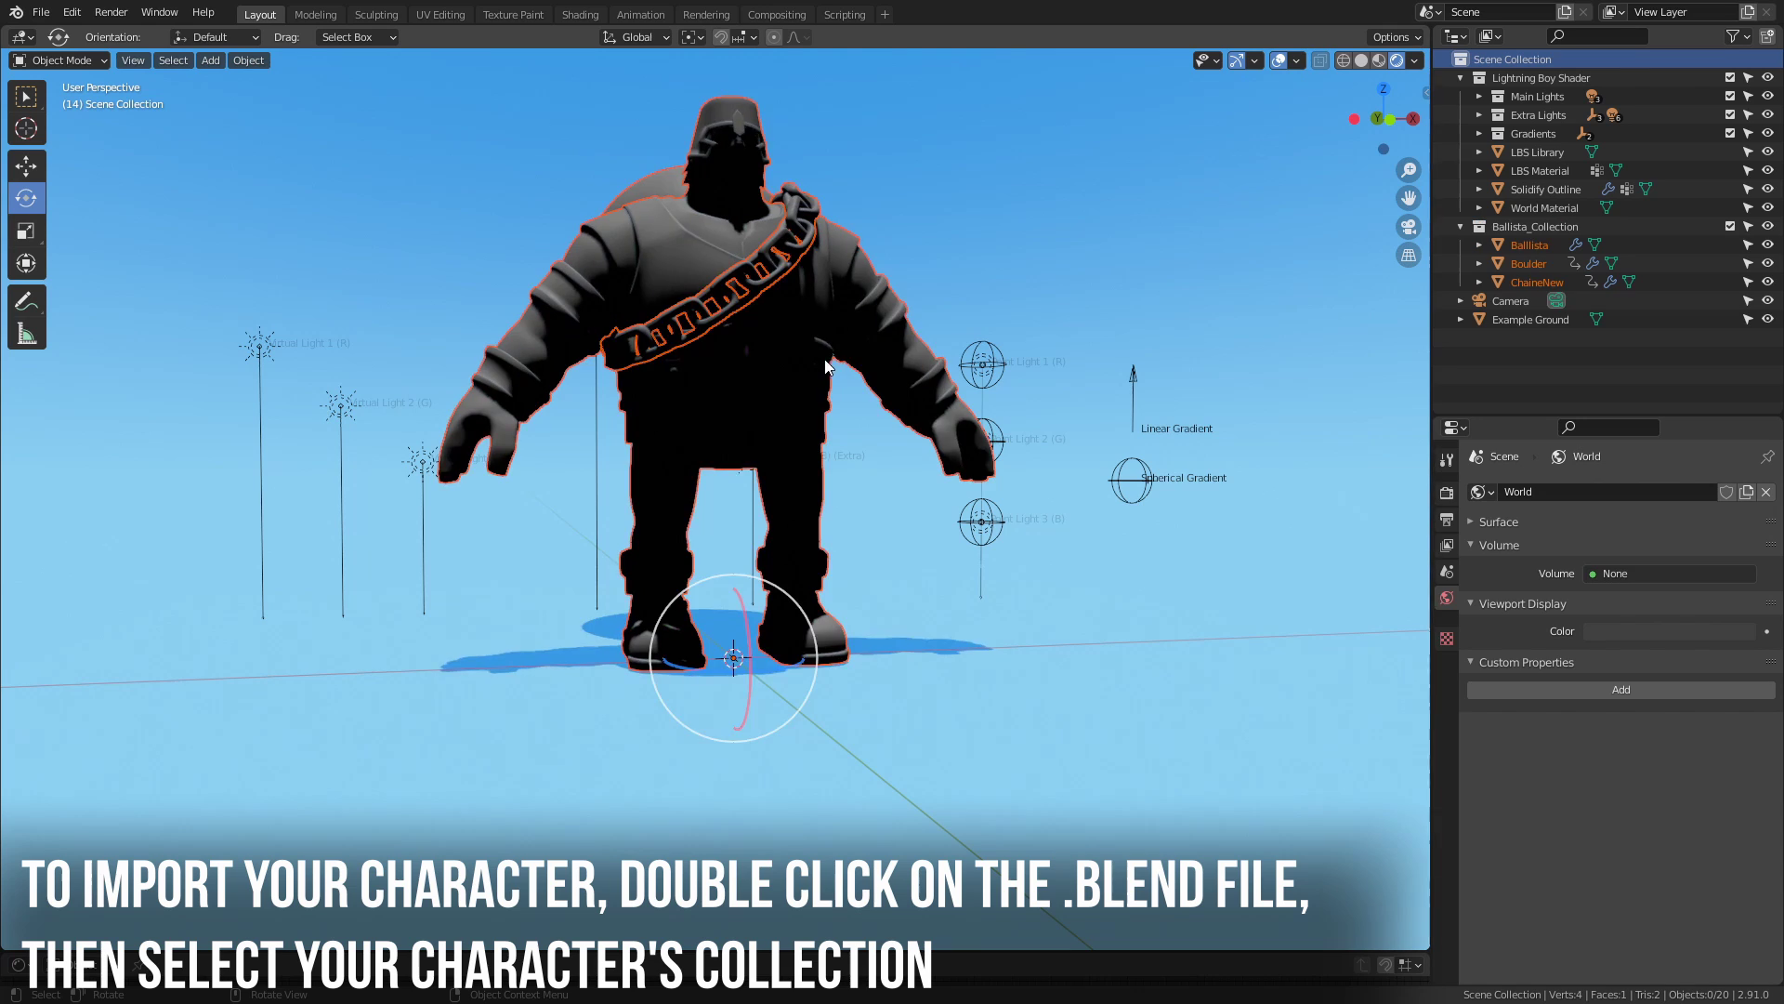
mouse_move(878, 388)
middle_down()
mouse_move(998, 419)
mouse_move(888, 415)
middle_up()
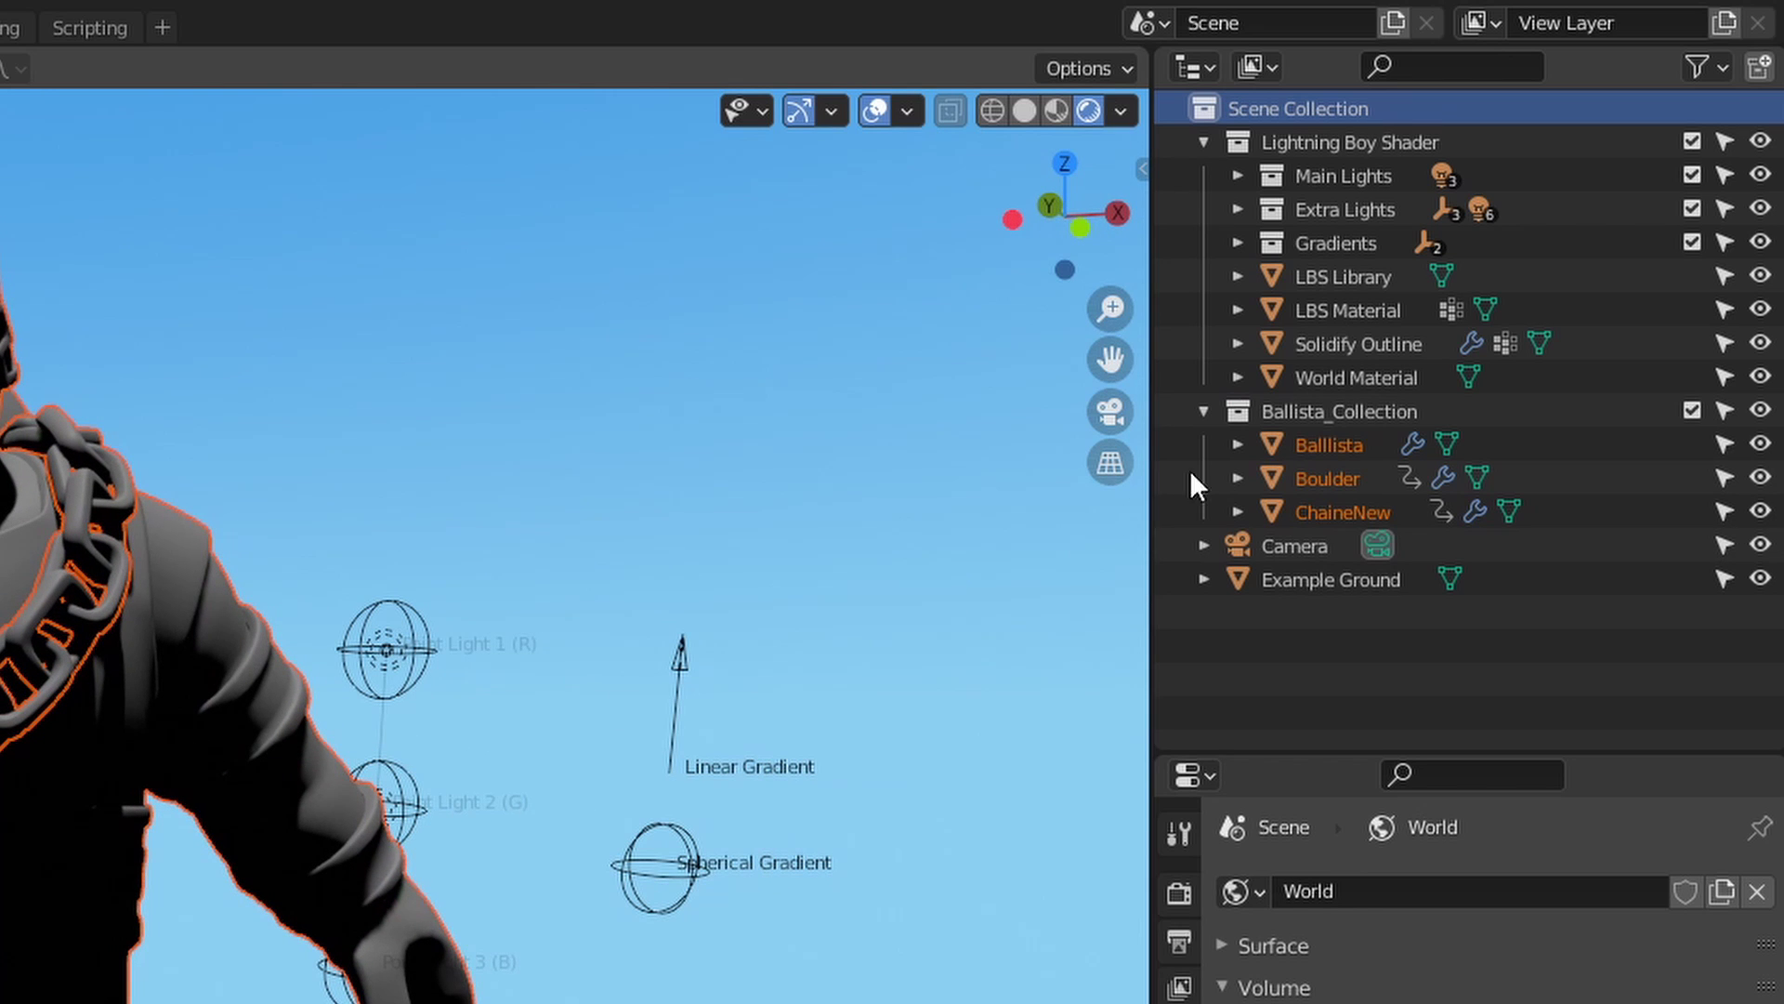
Duplicate the Solidify Outline object in place and move the copy into Ballista_Collection.
click(1347, 342)
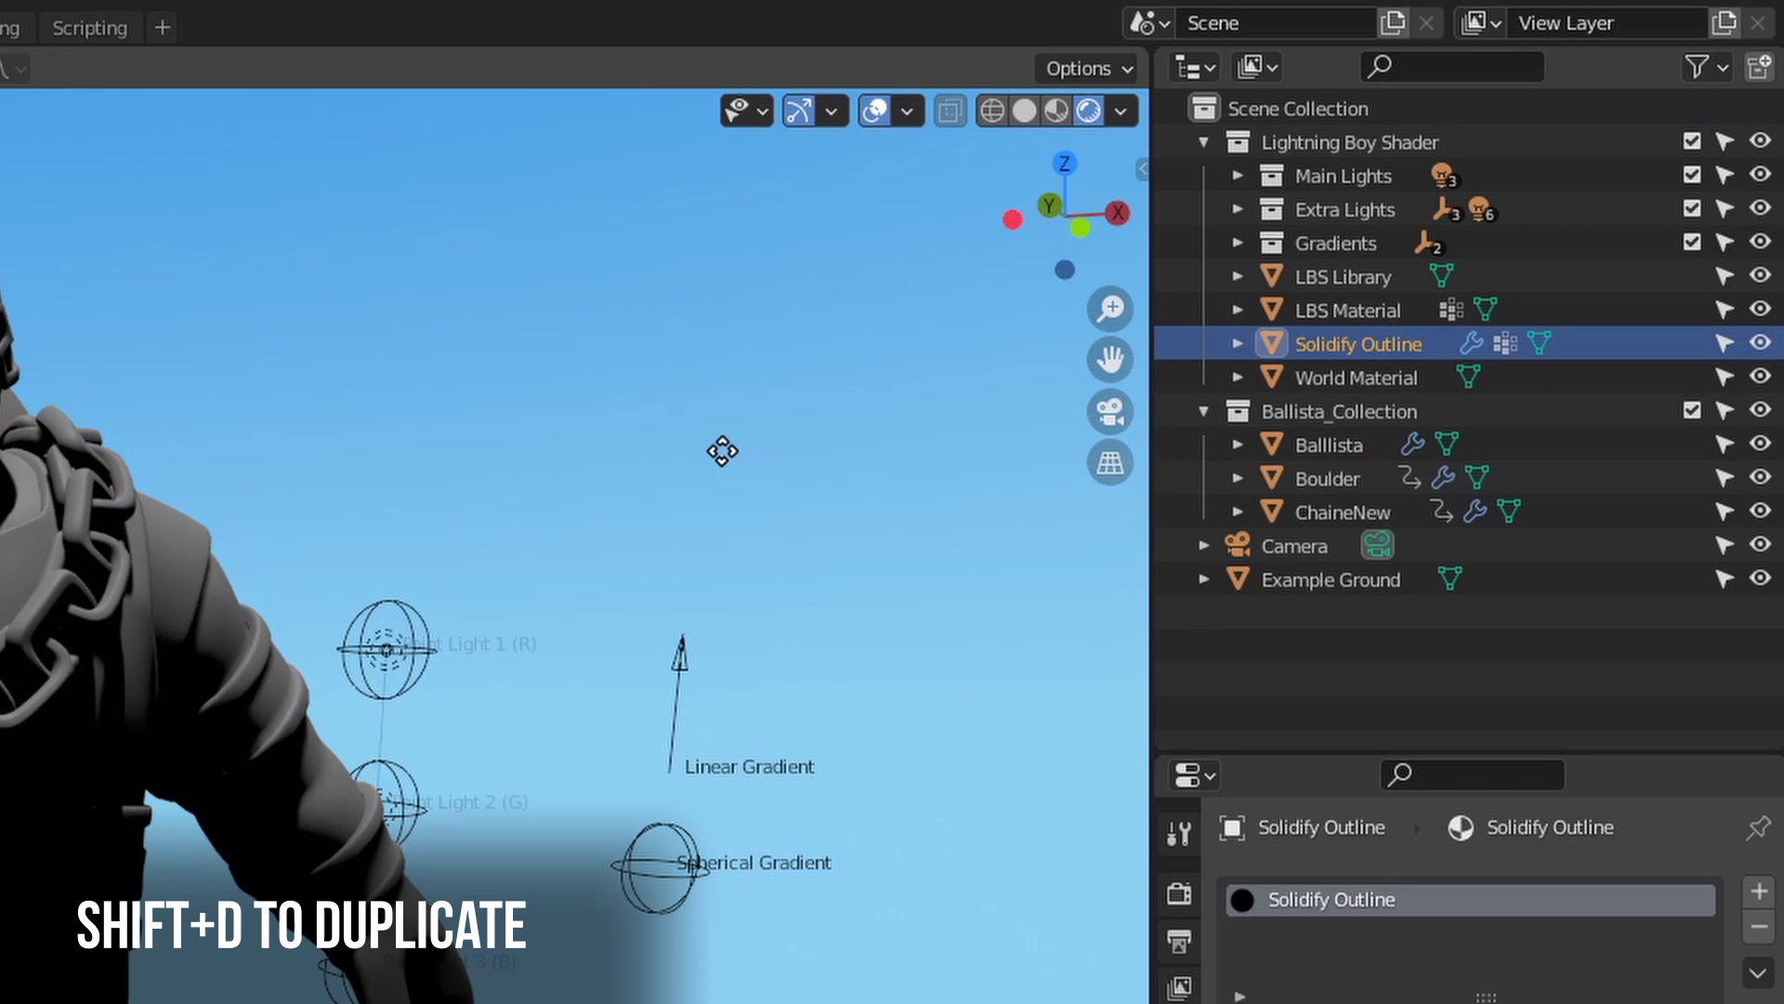
key(shift+d)
right_click(917, 477)
drag(1345, 376, 1263, 469)
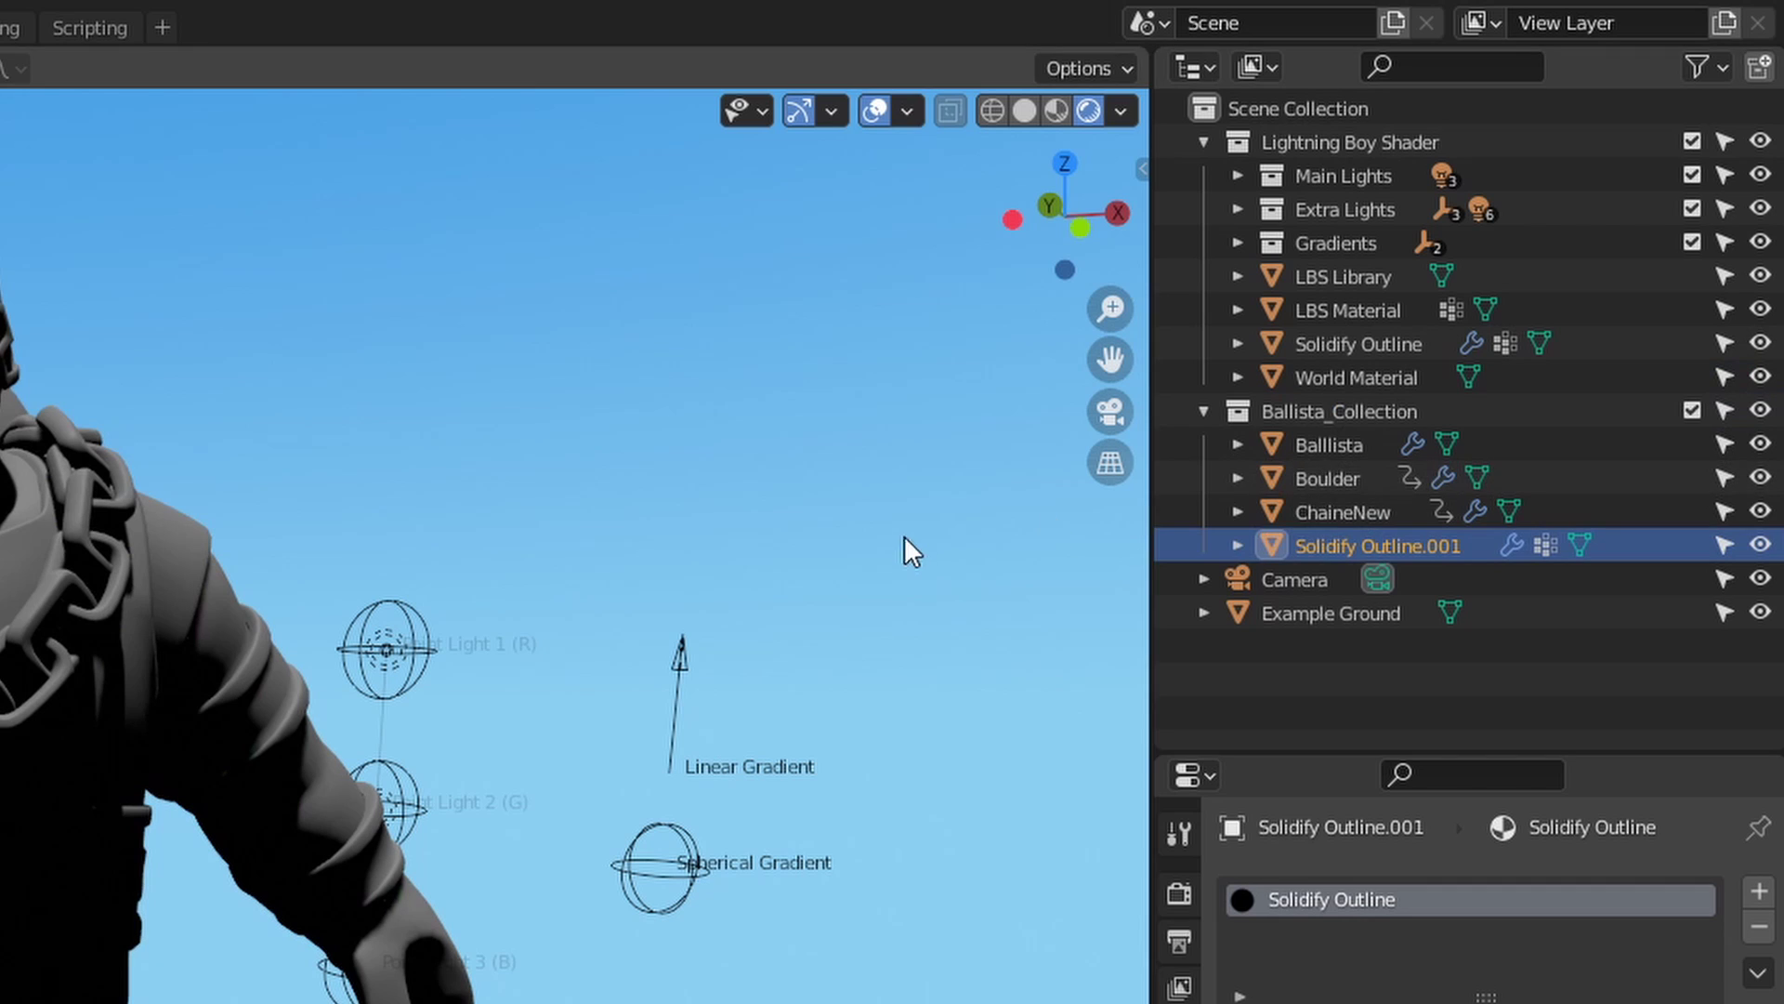
Join the Boulder mesh into the duplicated outline object and rename the result Boulder.
click(1308, 477)
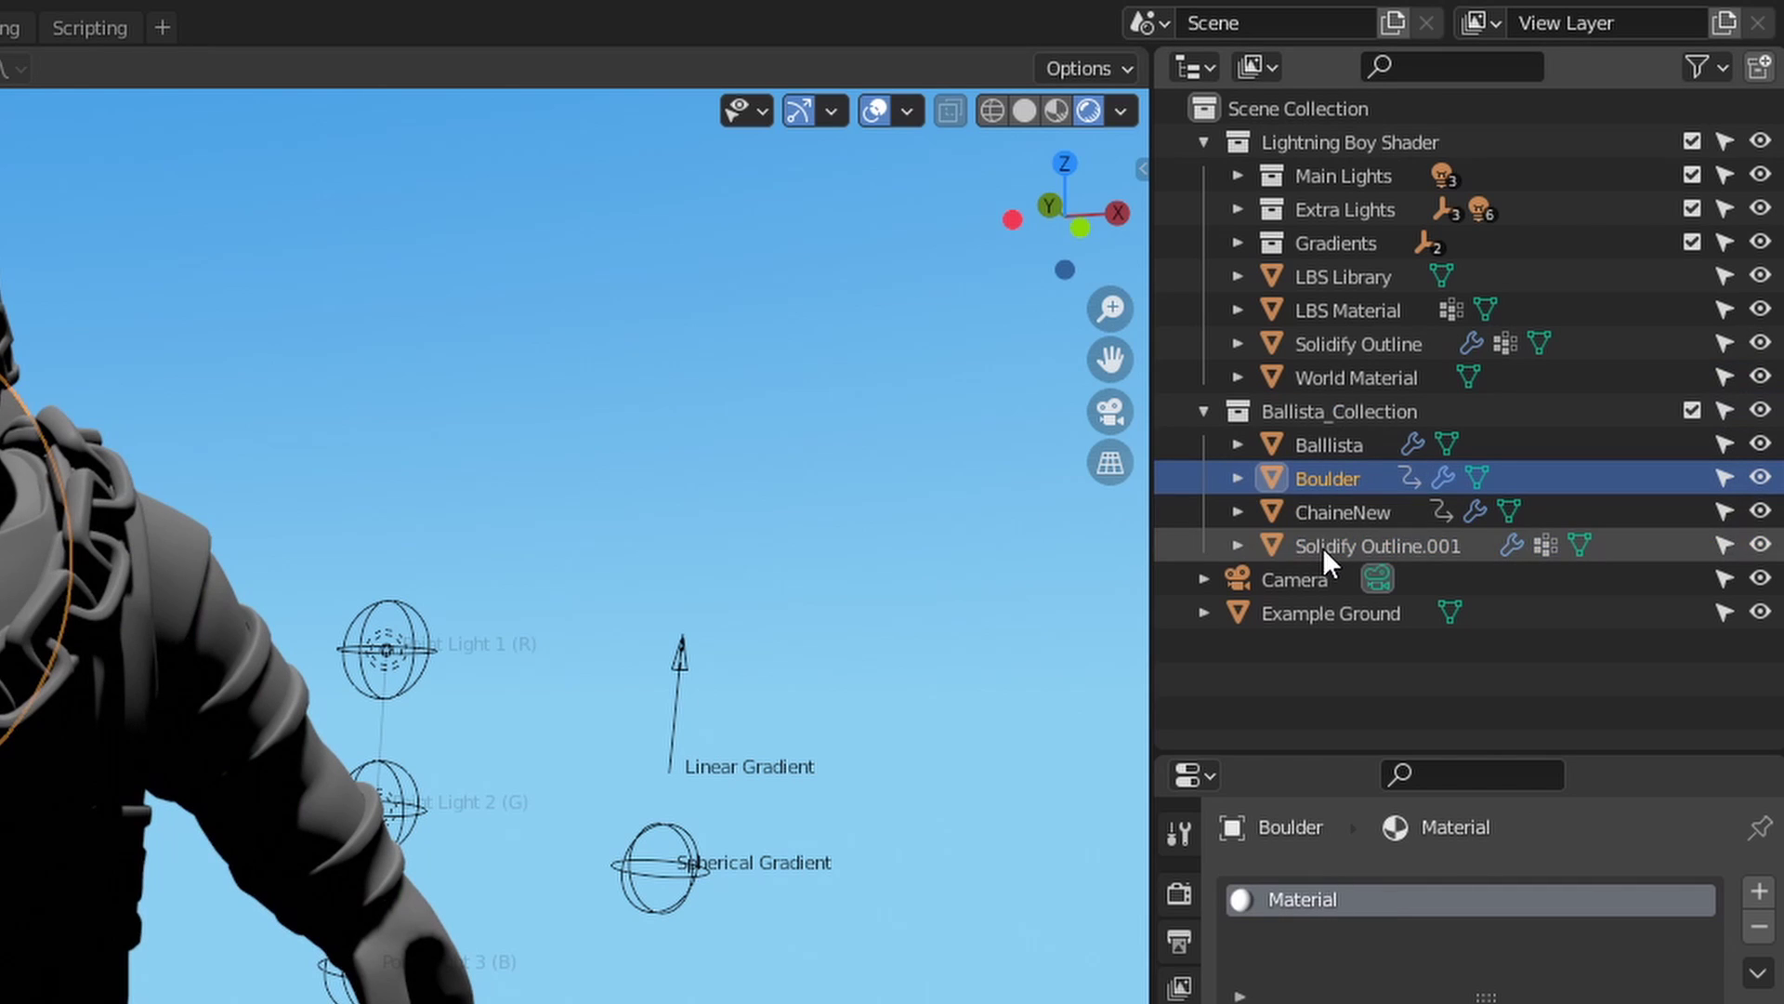
ctrl+click(1324, 545)
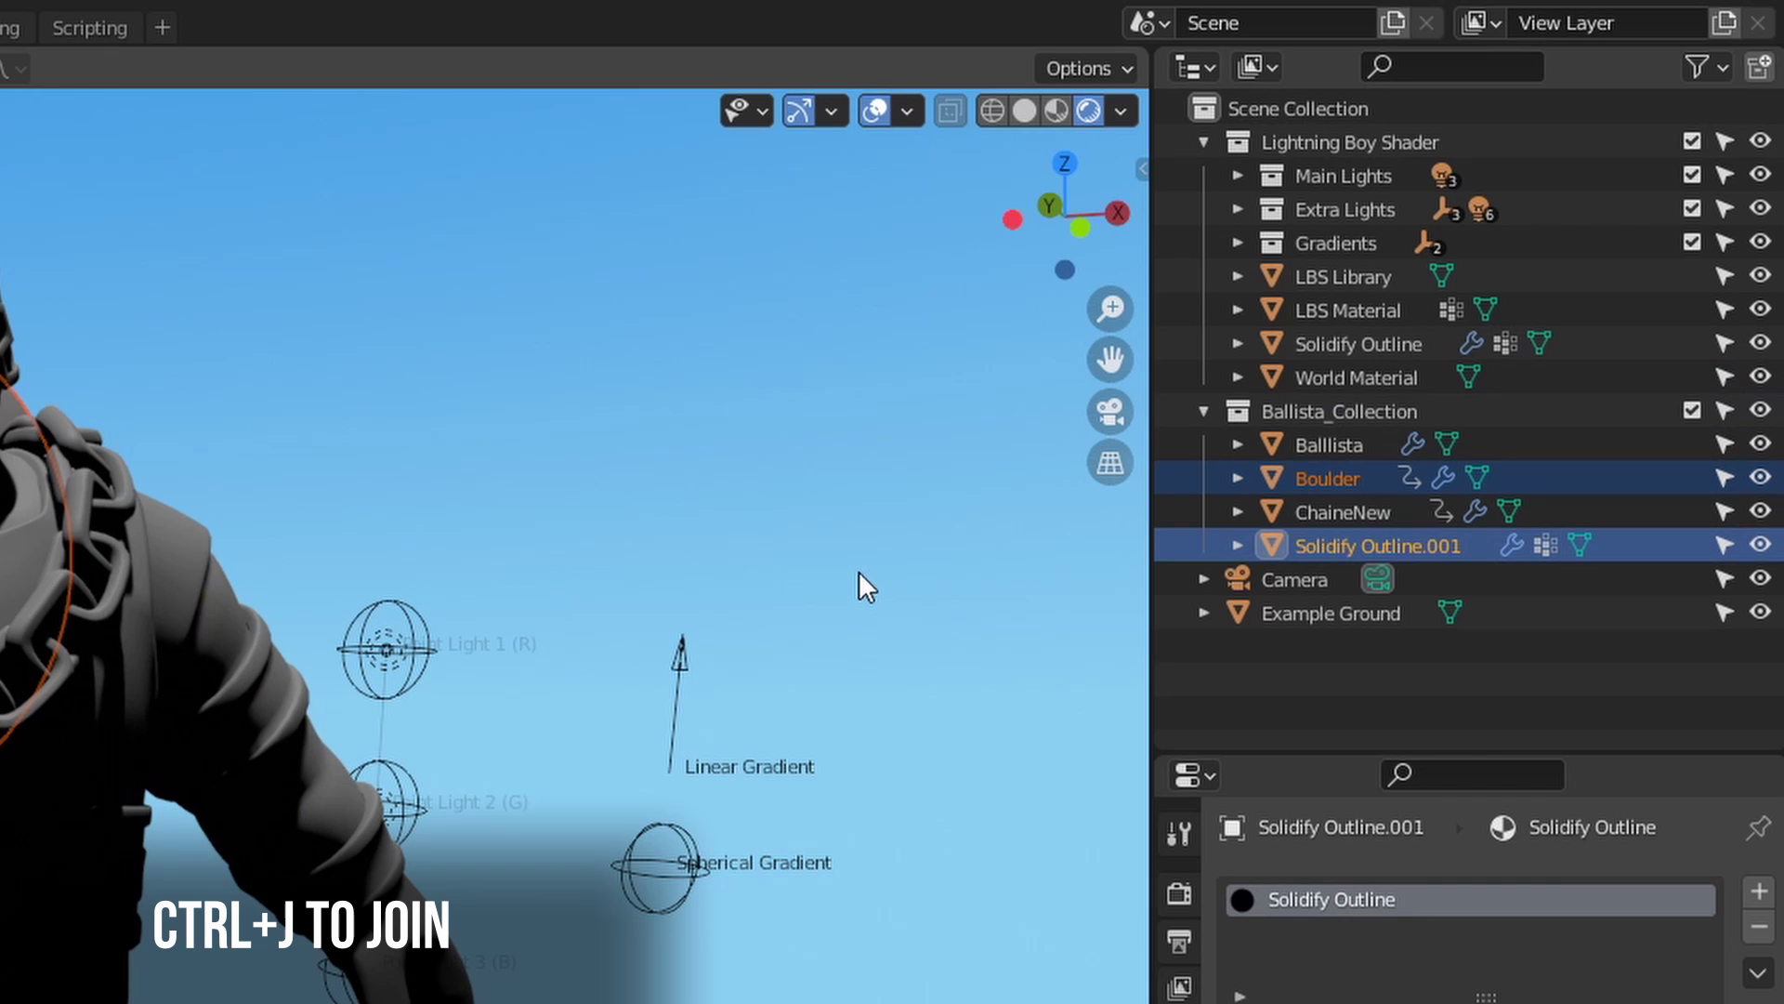
key(ctrl+j)
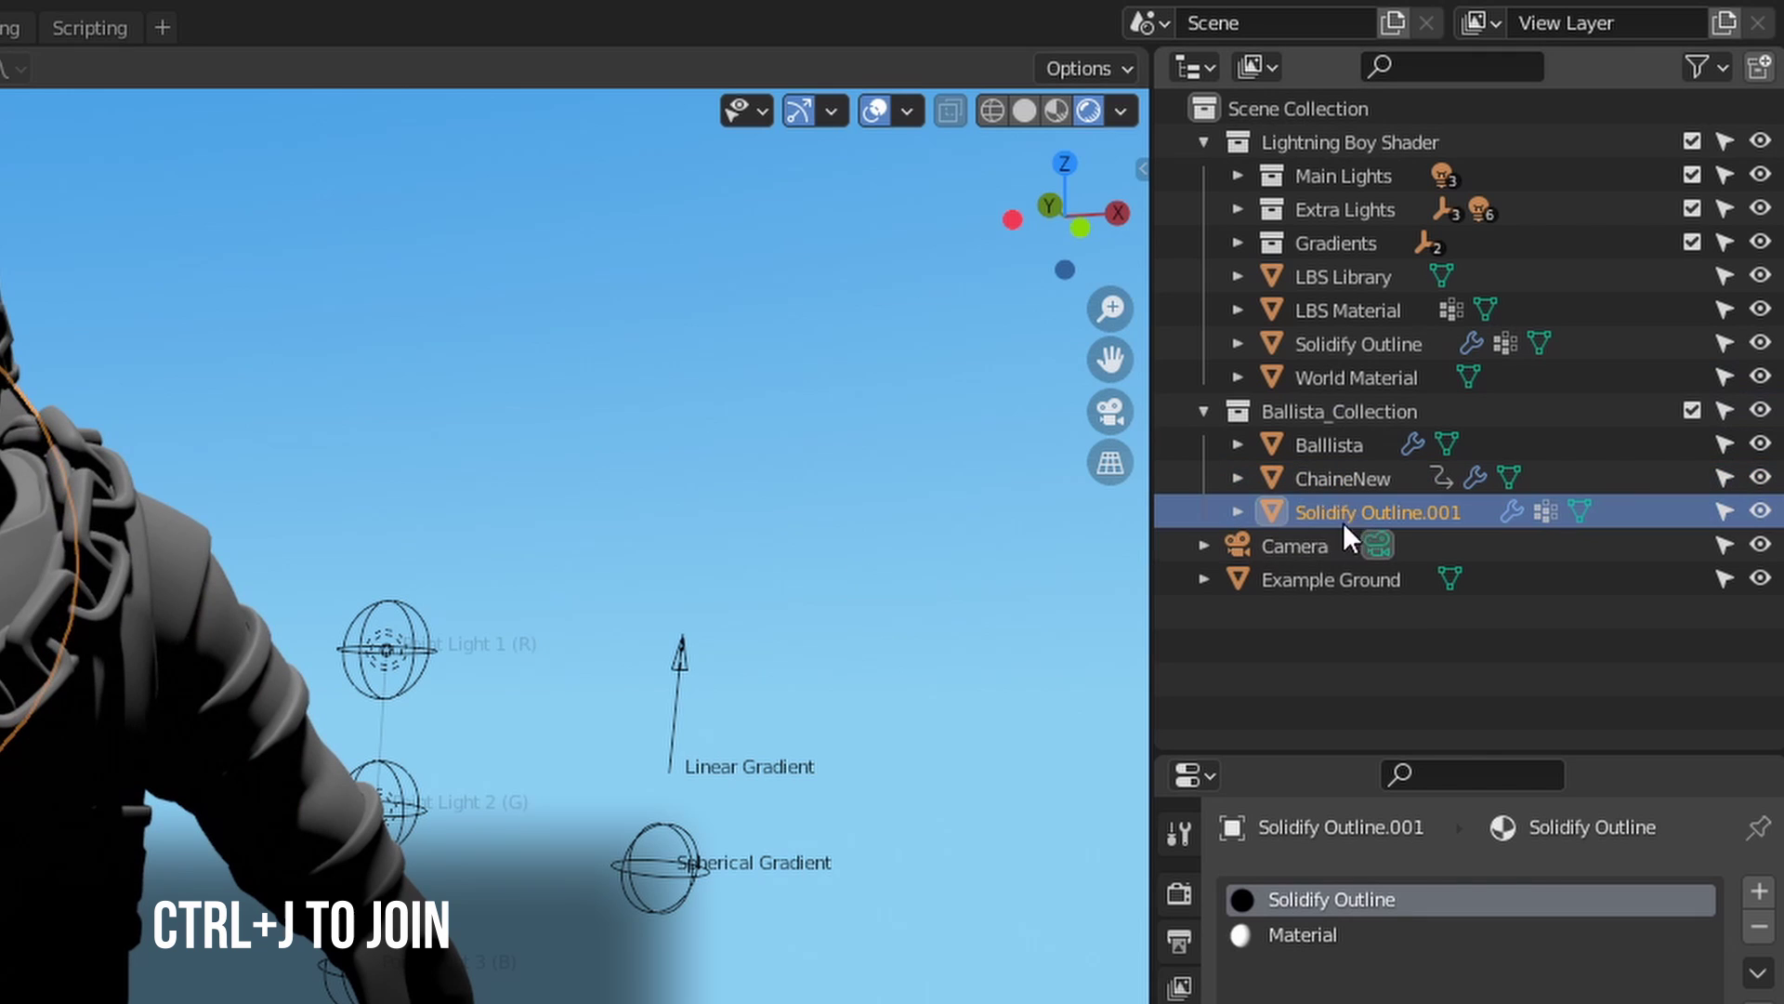
double_click(1370, 511)
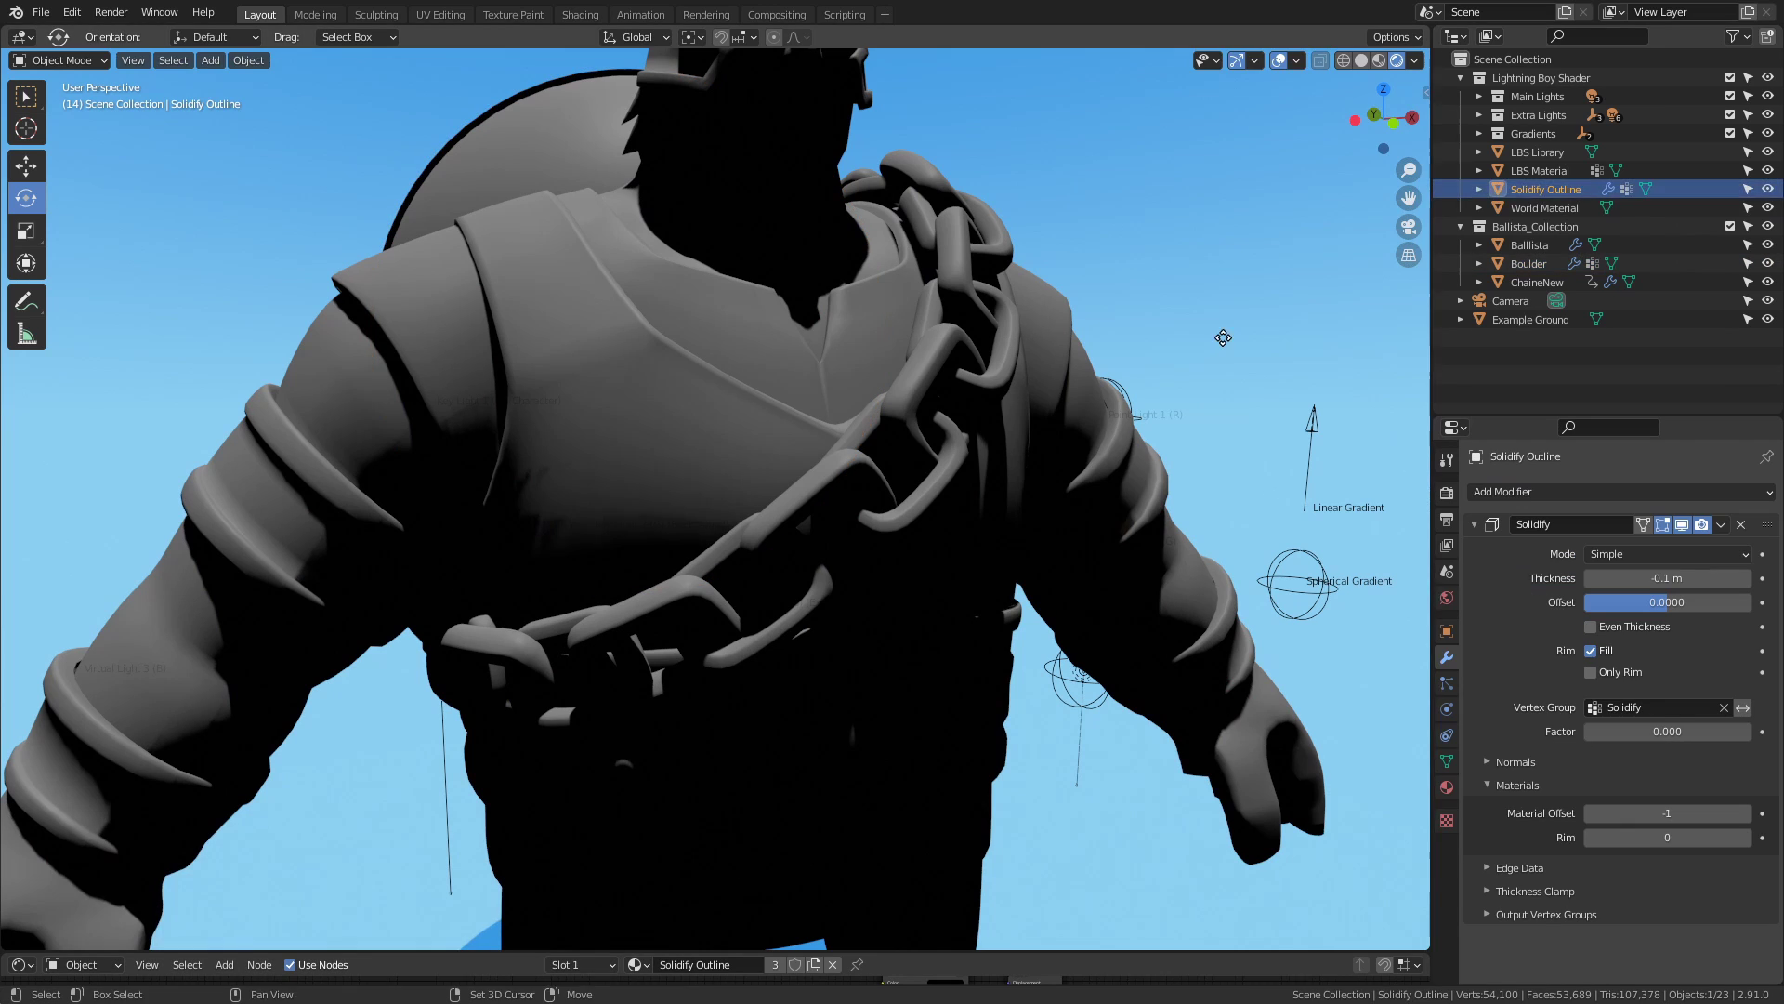
Join the chain and Ballista meshes to their own Solidify Outline duplicates, and set Ballista's Solidify thickness to -0.068 m.
drag(1542, 208, 1598, 243)
click(1556, 282)
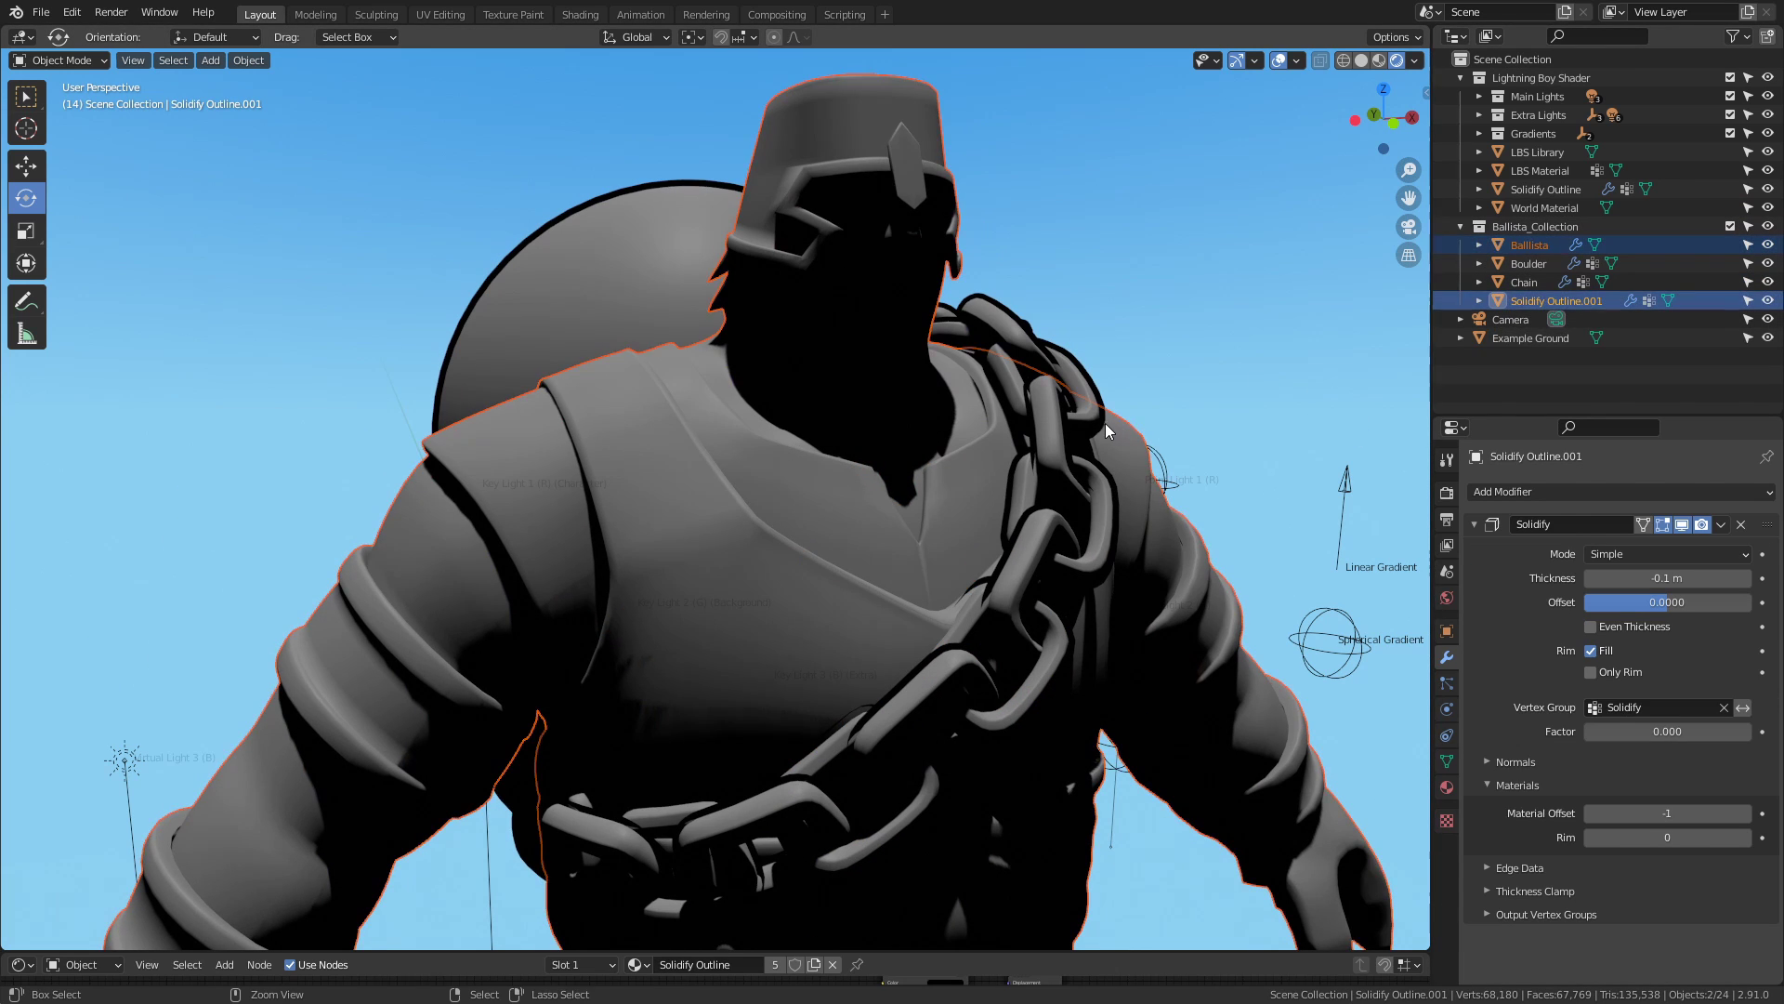
mouse_move(1661, 578)
mouse_down()
mouse_move(1629, 578)
mouse_move(1670, 578)
mouse_up()
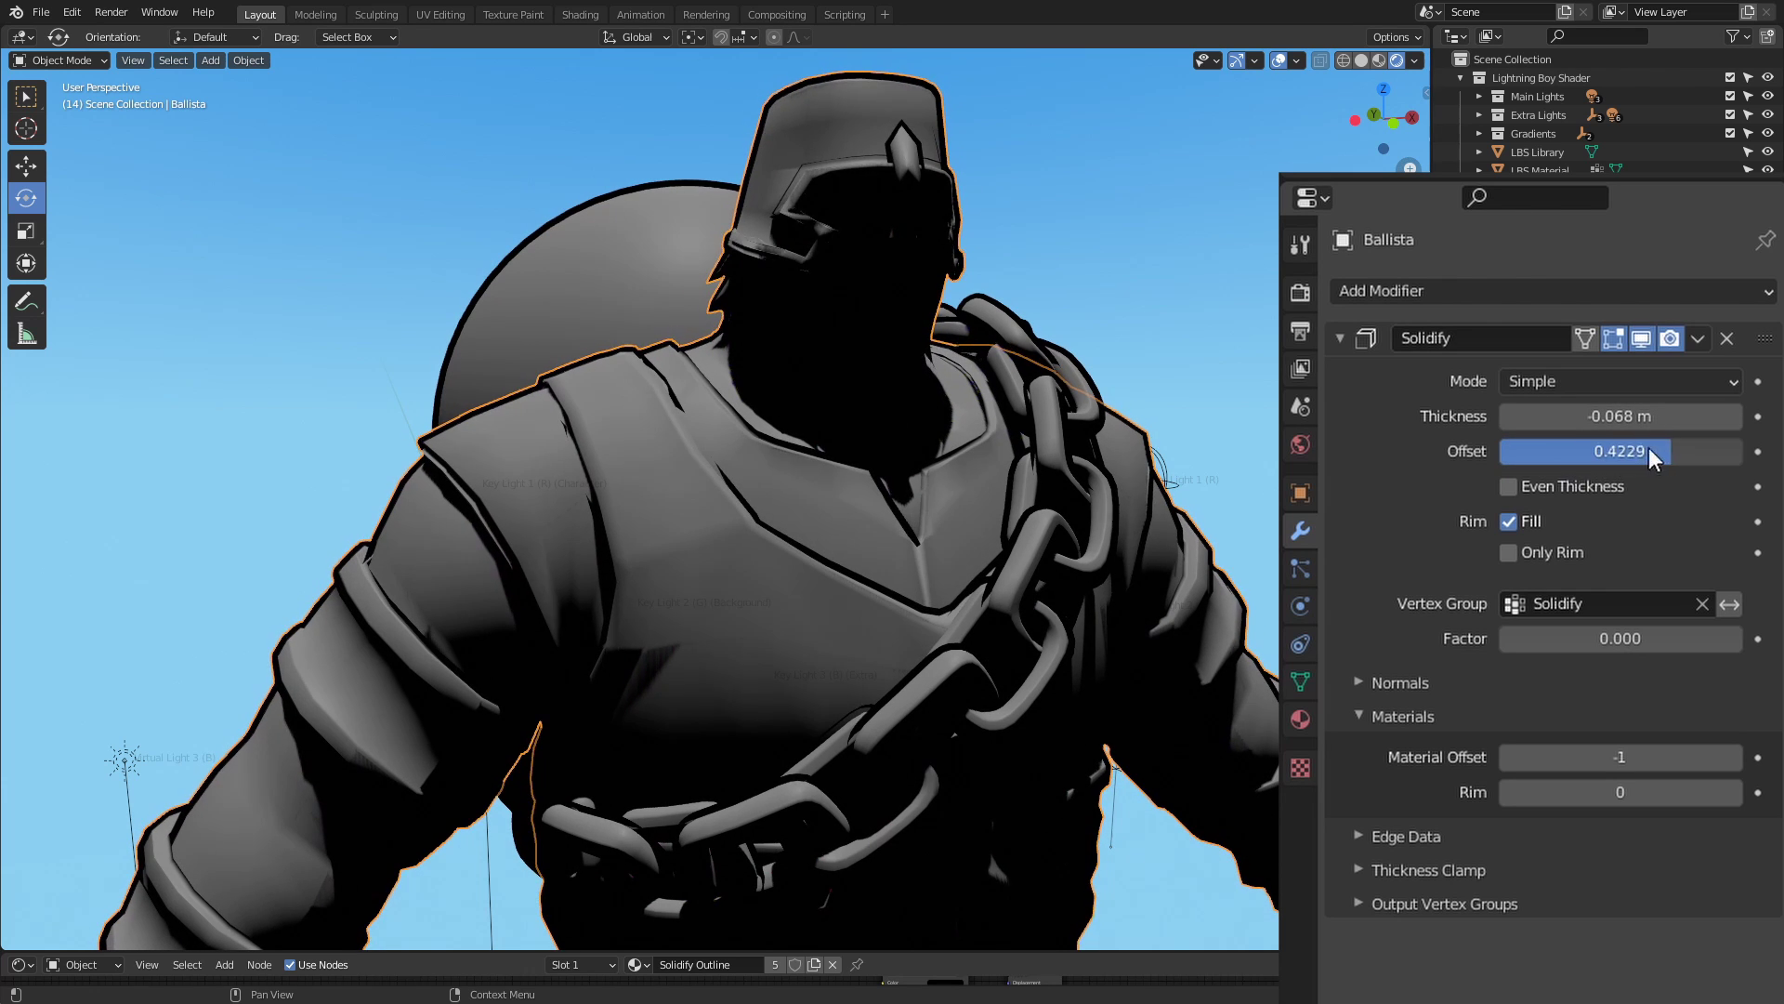
Add a Subdivision Surface modifier to Ballista and raise its viewport level by one.
click(1556, 492)
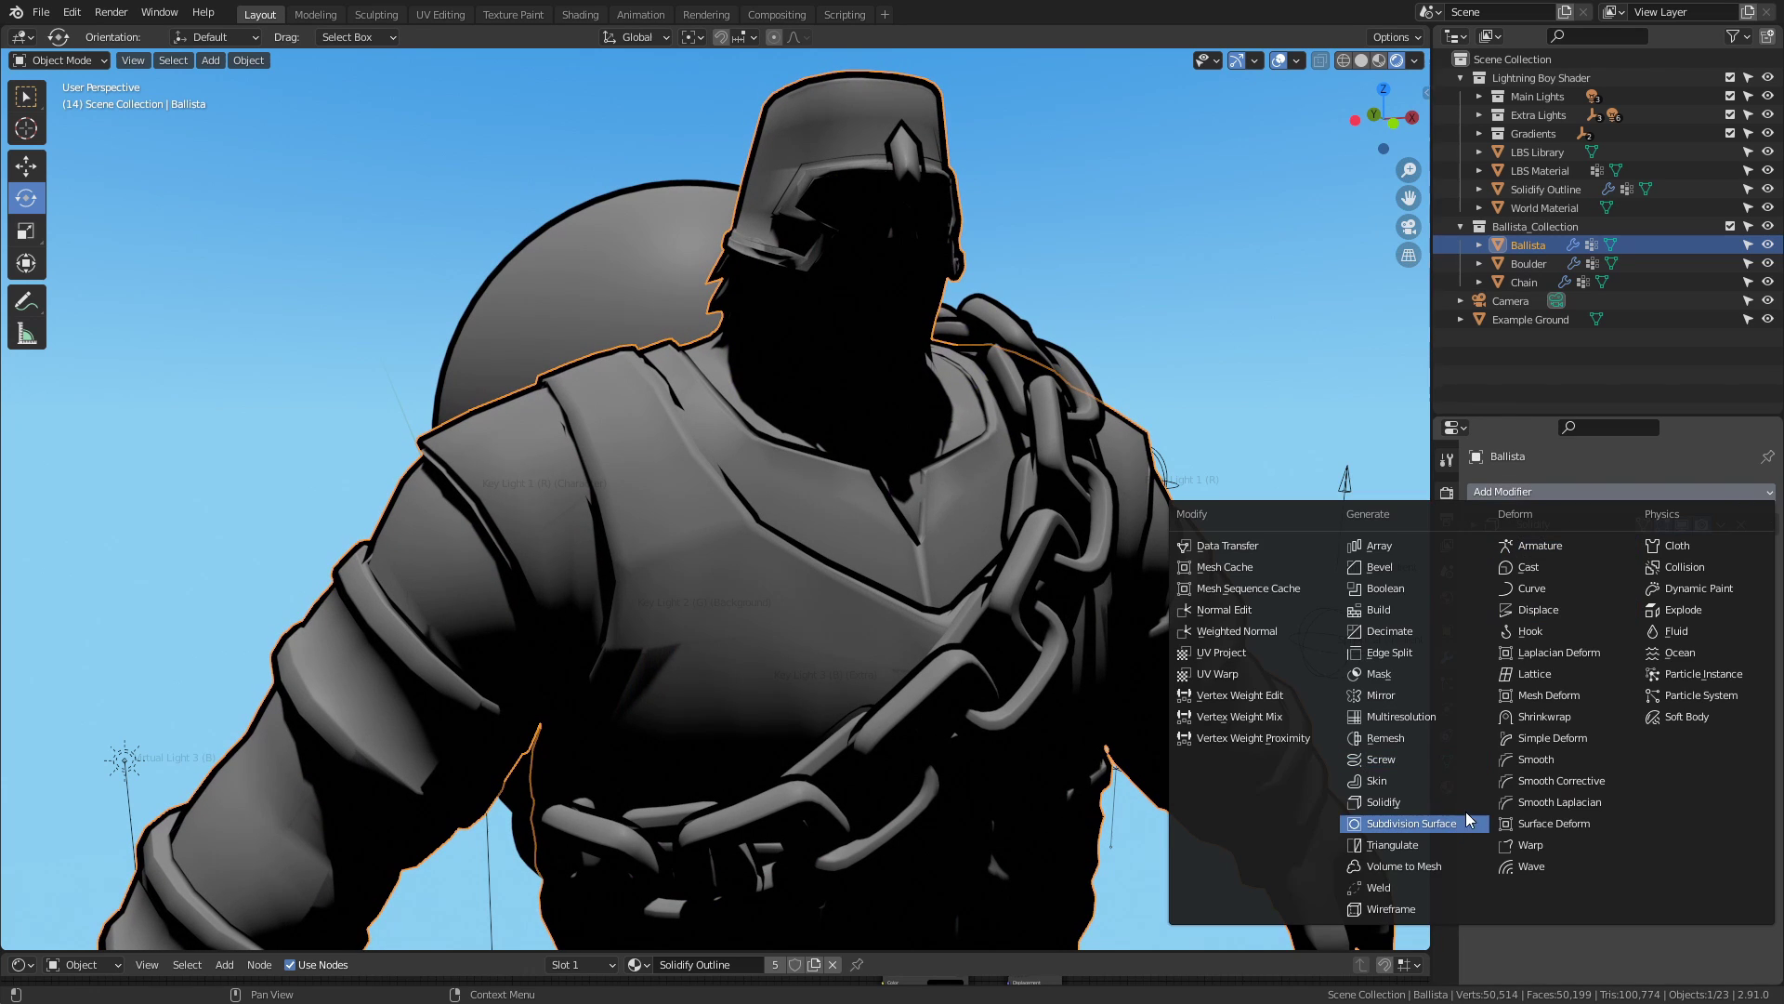
click(1424, 823)
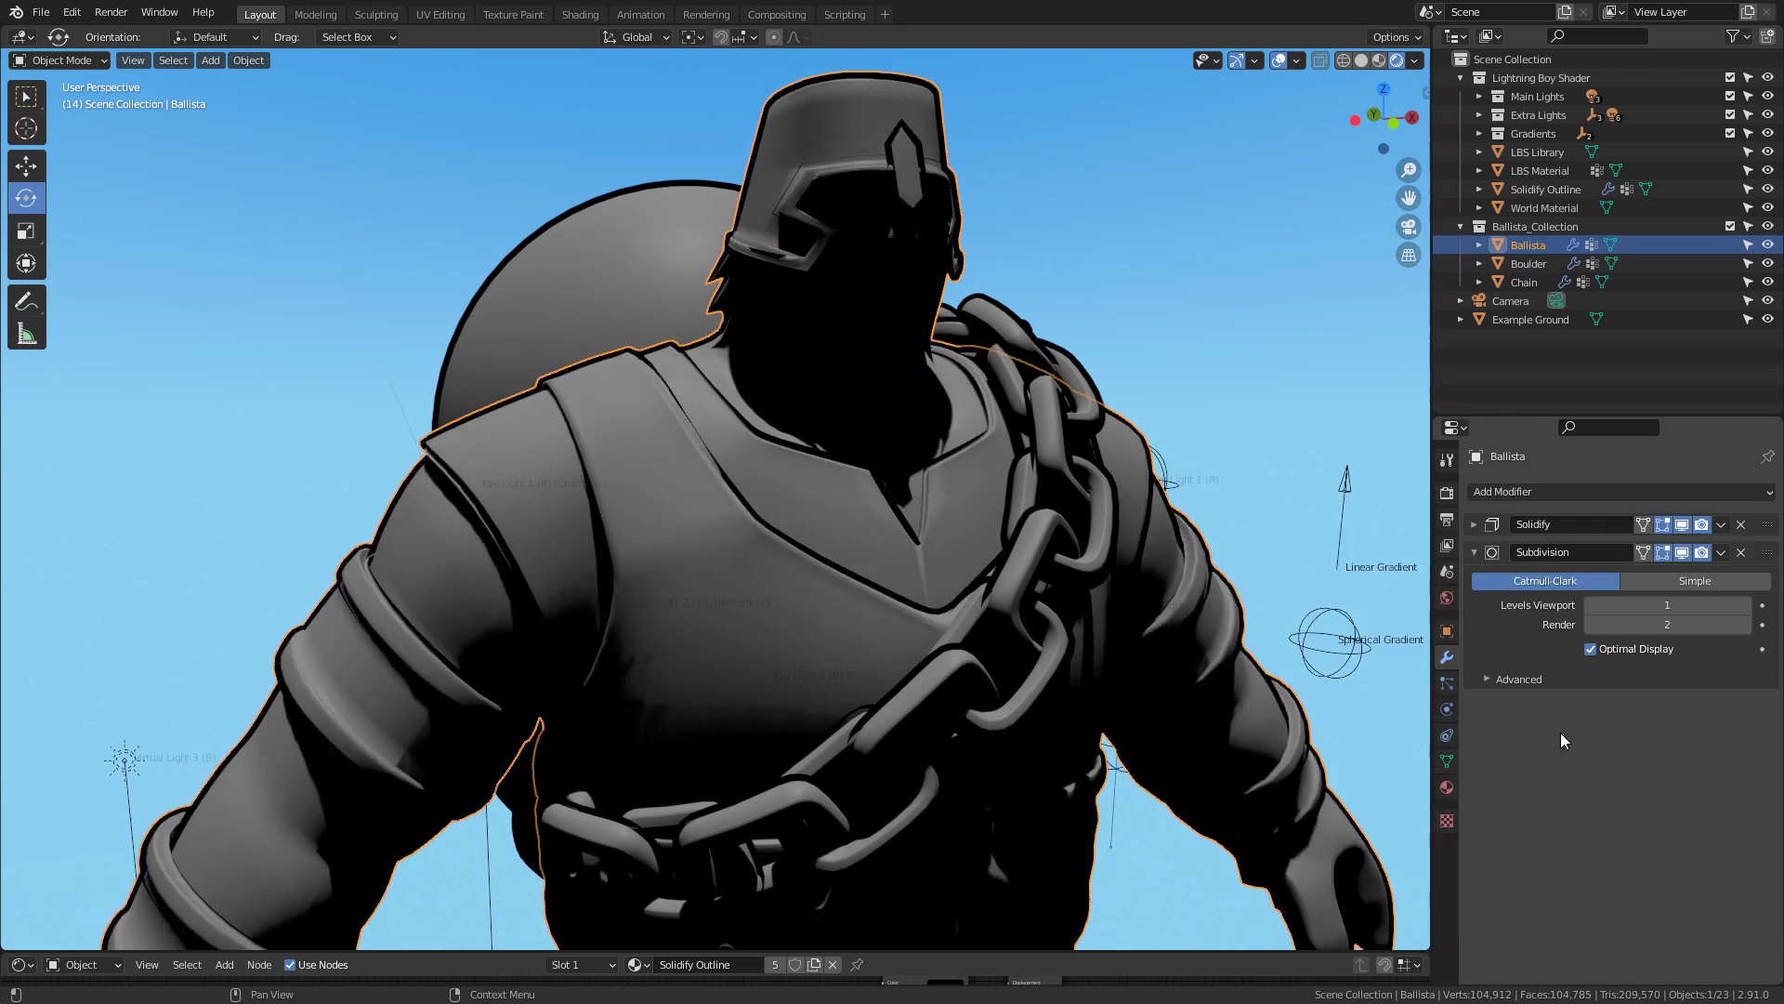
click(1746, 607)
Set the offset of Ballista's Solidify modifier to -0.2286.
click(1475, 525)
scroll(948, 246, up, 6)
shift+middle_drag(948, 246, 1153, 418)
key(Return)
drag(1659, 604, 1641, 602)
Select the whole linked emblem on the front of Ballista's helmet and shift it slightly along the Y axis.
middle_drag(1230, 442, 1011, 365)
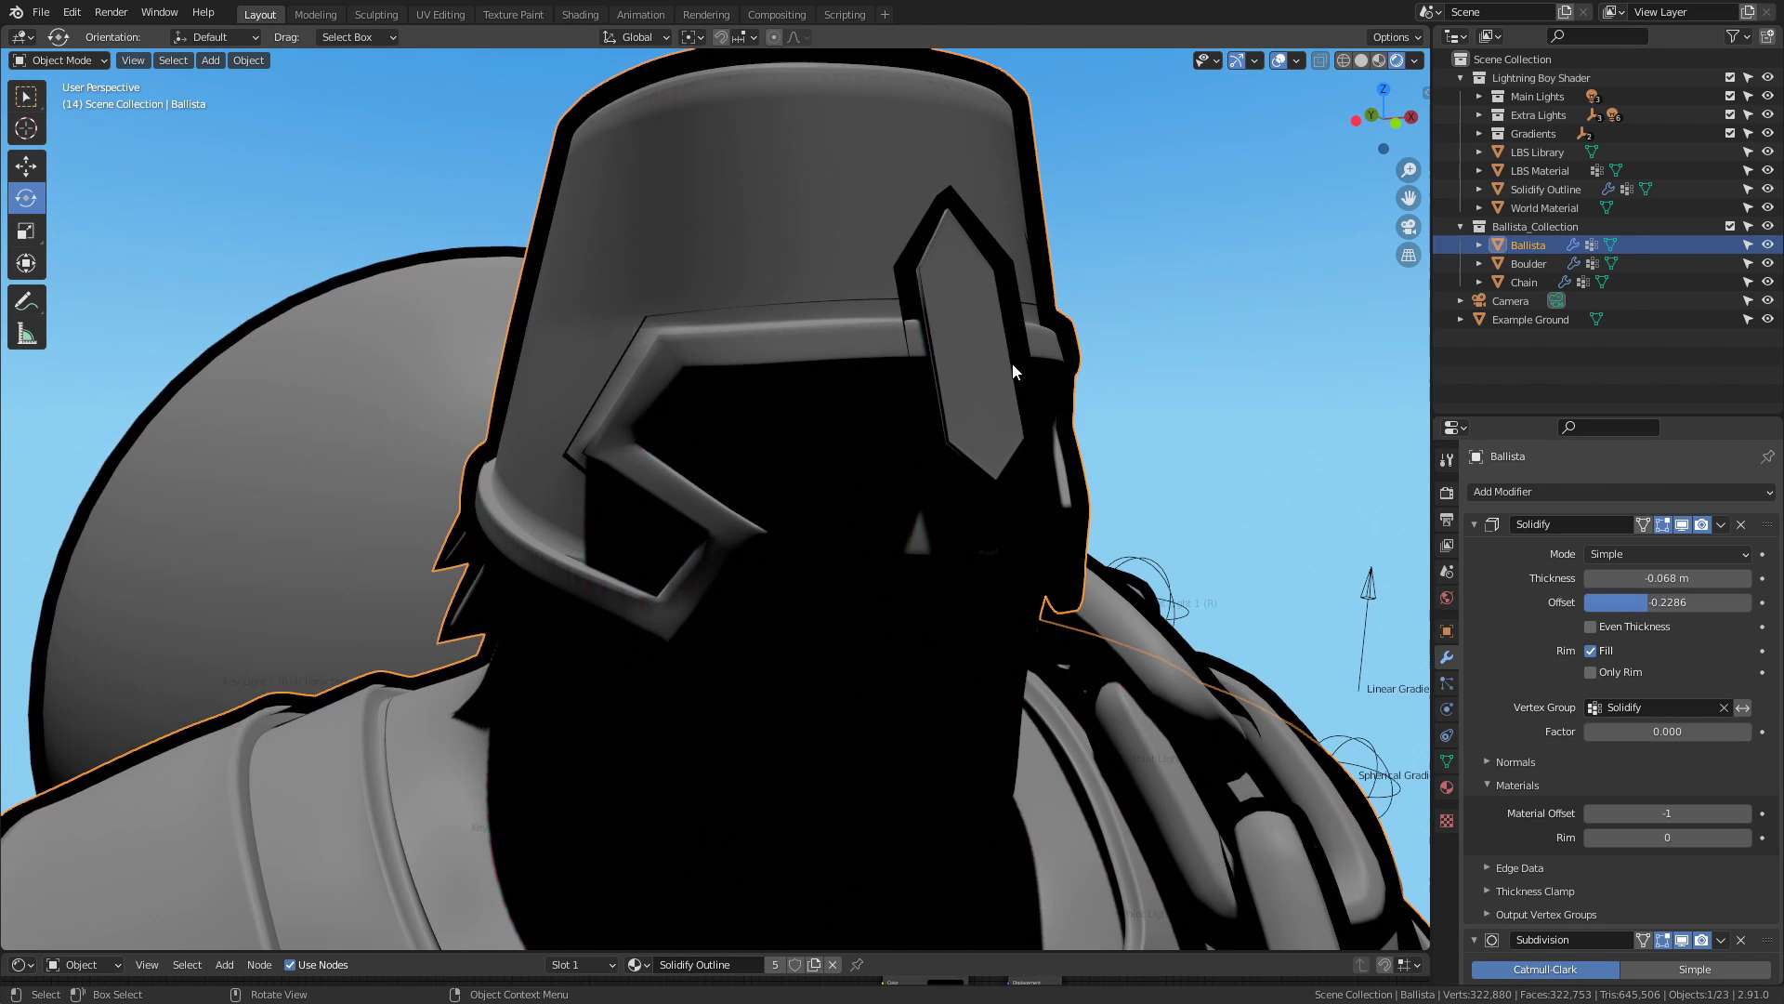
key(Tab)
click(978, 403)
key(ctrl+l)
key(g)
key(y)
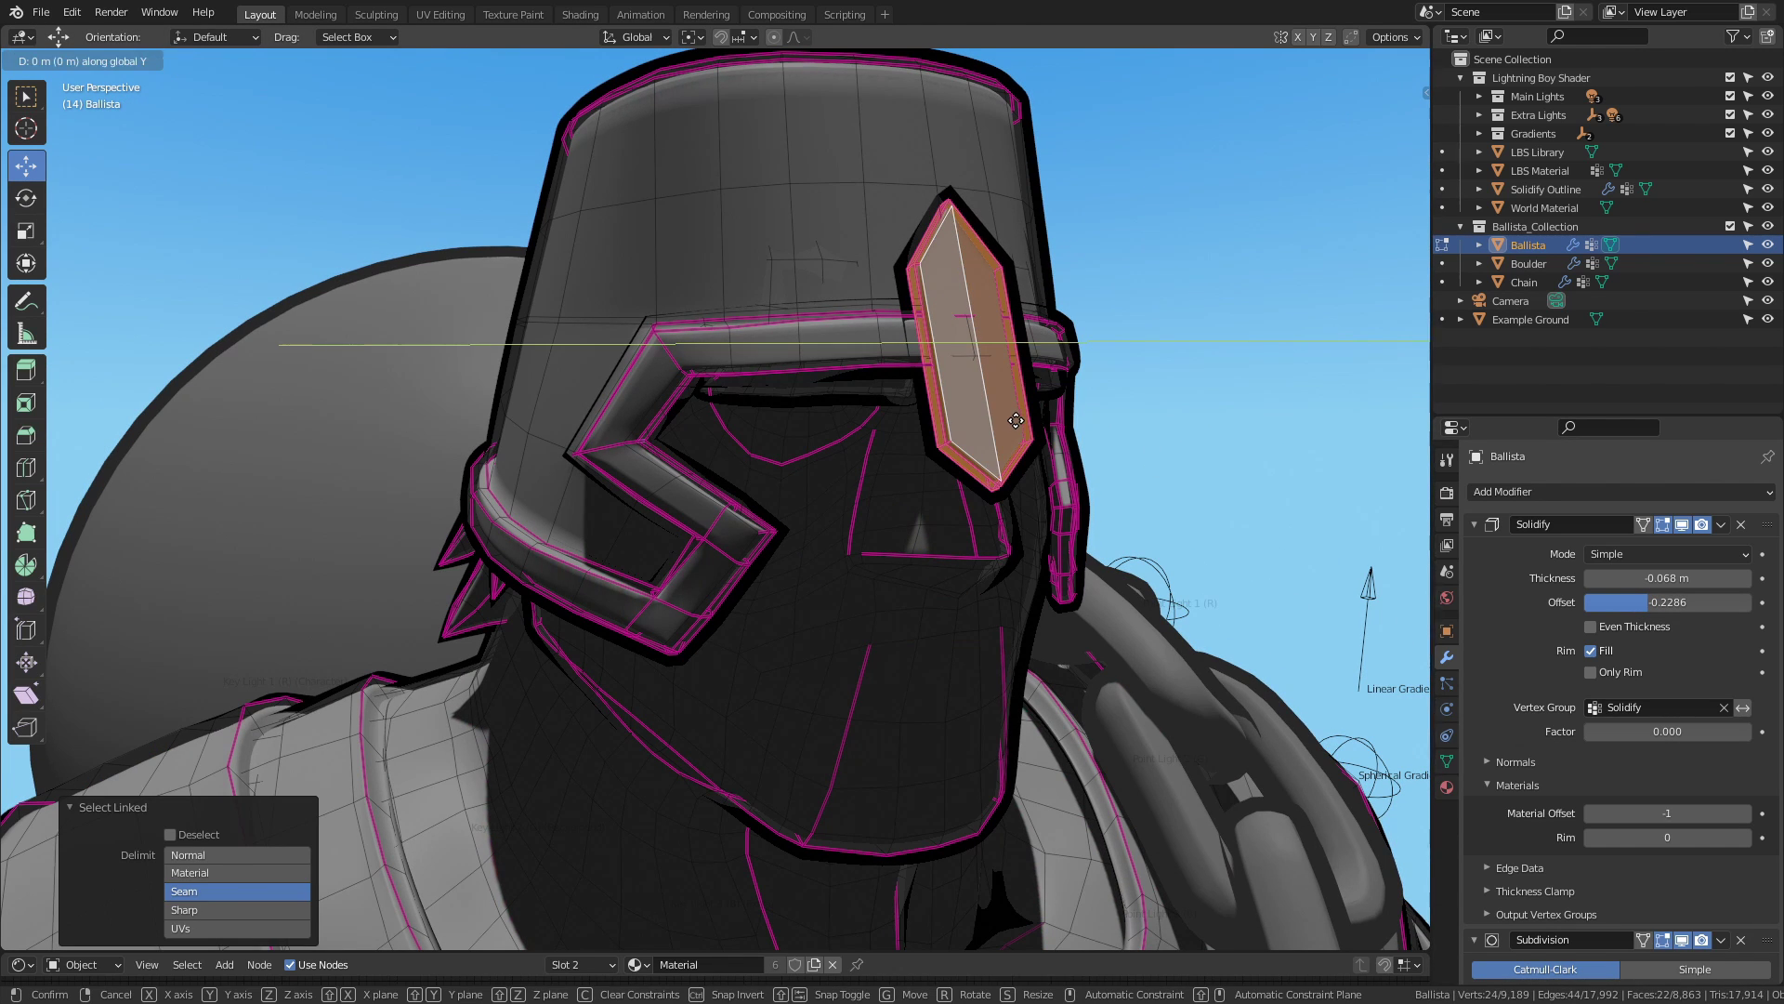
click(1020, 420)
middle_drag(1054, 397, 711, 548)
key(Tab)
Select the edge loops along the rims of Ballista's shoulder armor and assign them to the Solidify vertex group with weight 1.000.
scroll(1001, 405, up, 4)
scroll(822, 472, down, 7)
shift+middle_drag(710, 548, 862, 437)
scroll(974, 360, up, 3)
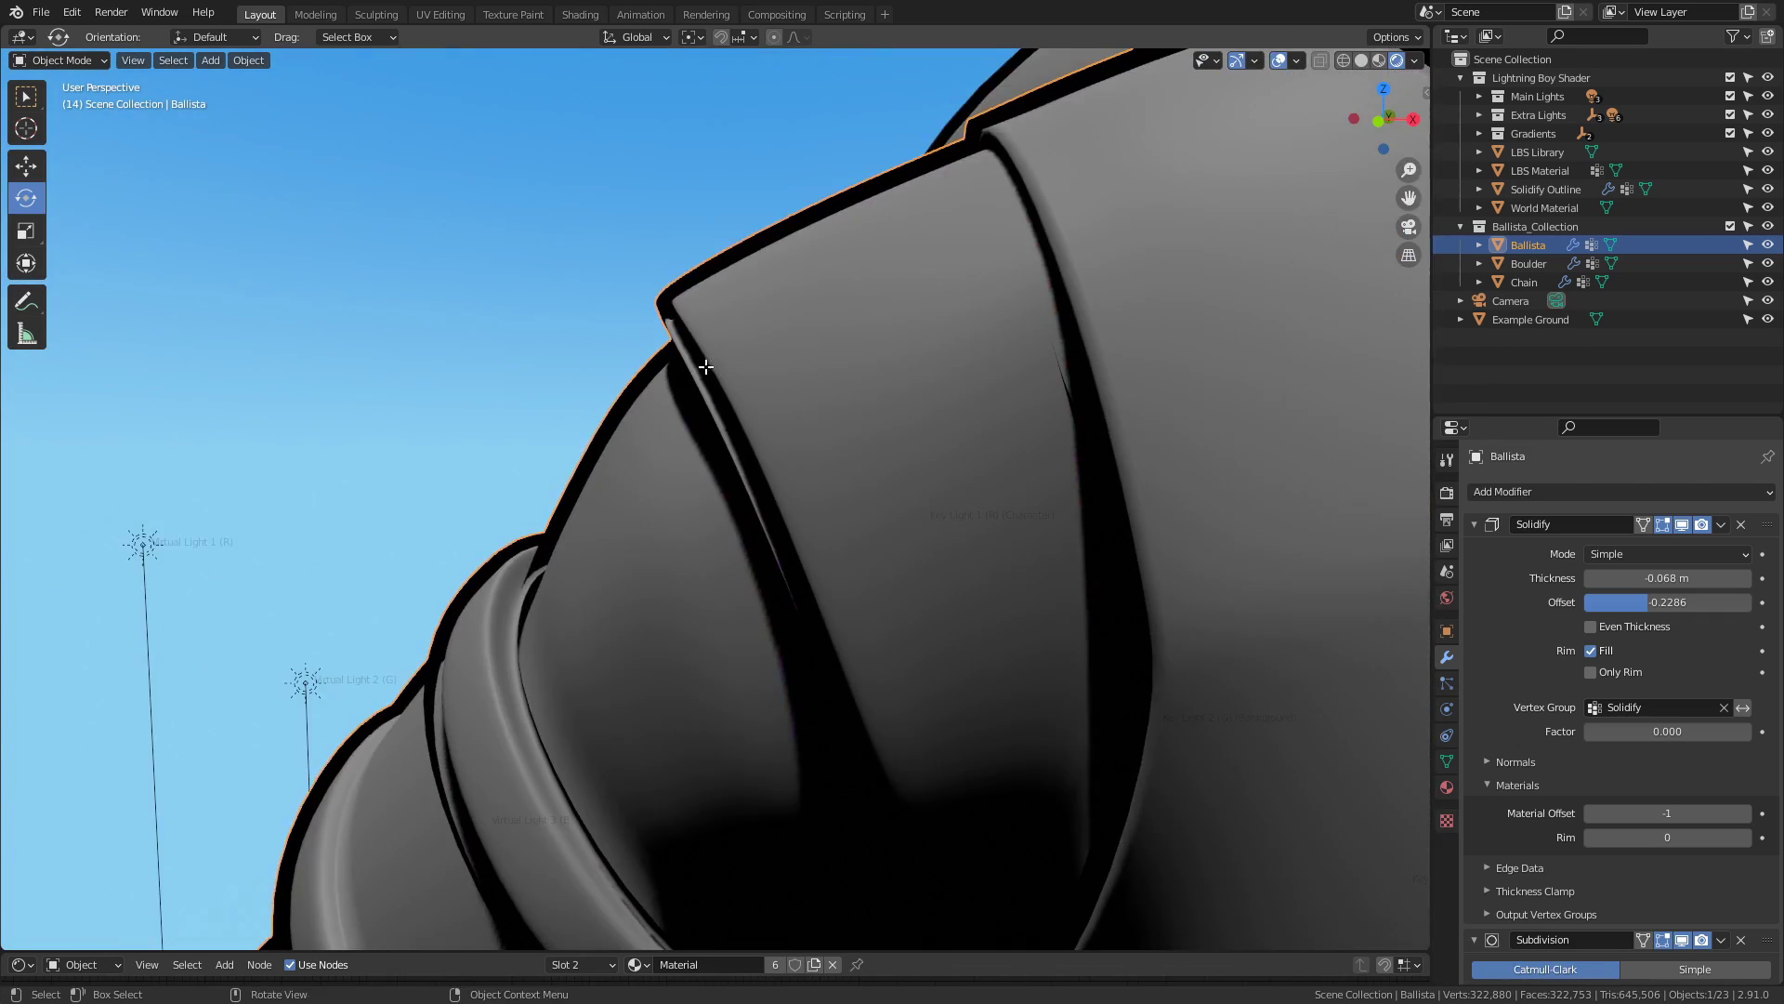
key(Tab)
middle_drag(525, 405, 612, 386)
alt+shift+click(594, 423)
scroll(600, 428, down, 2)
middle_drag(1217, 456, 963, 427)
alt+shift+click(1016, 392)
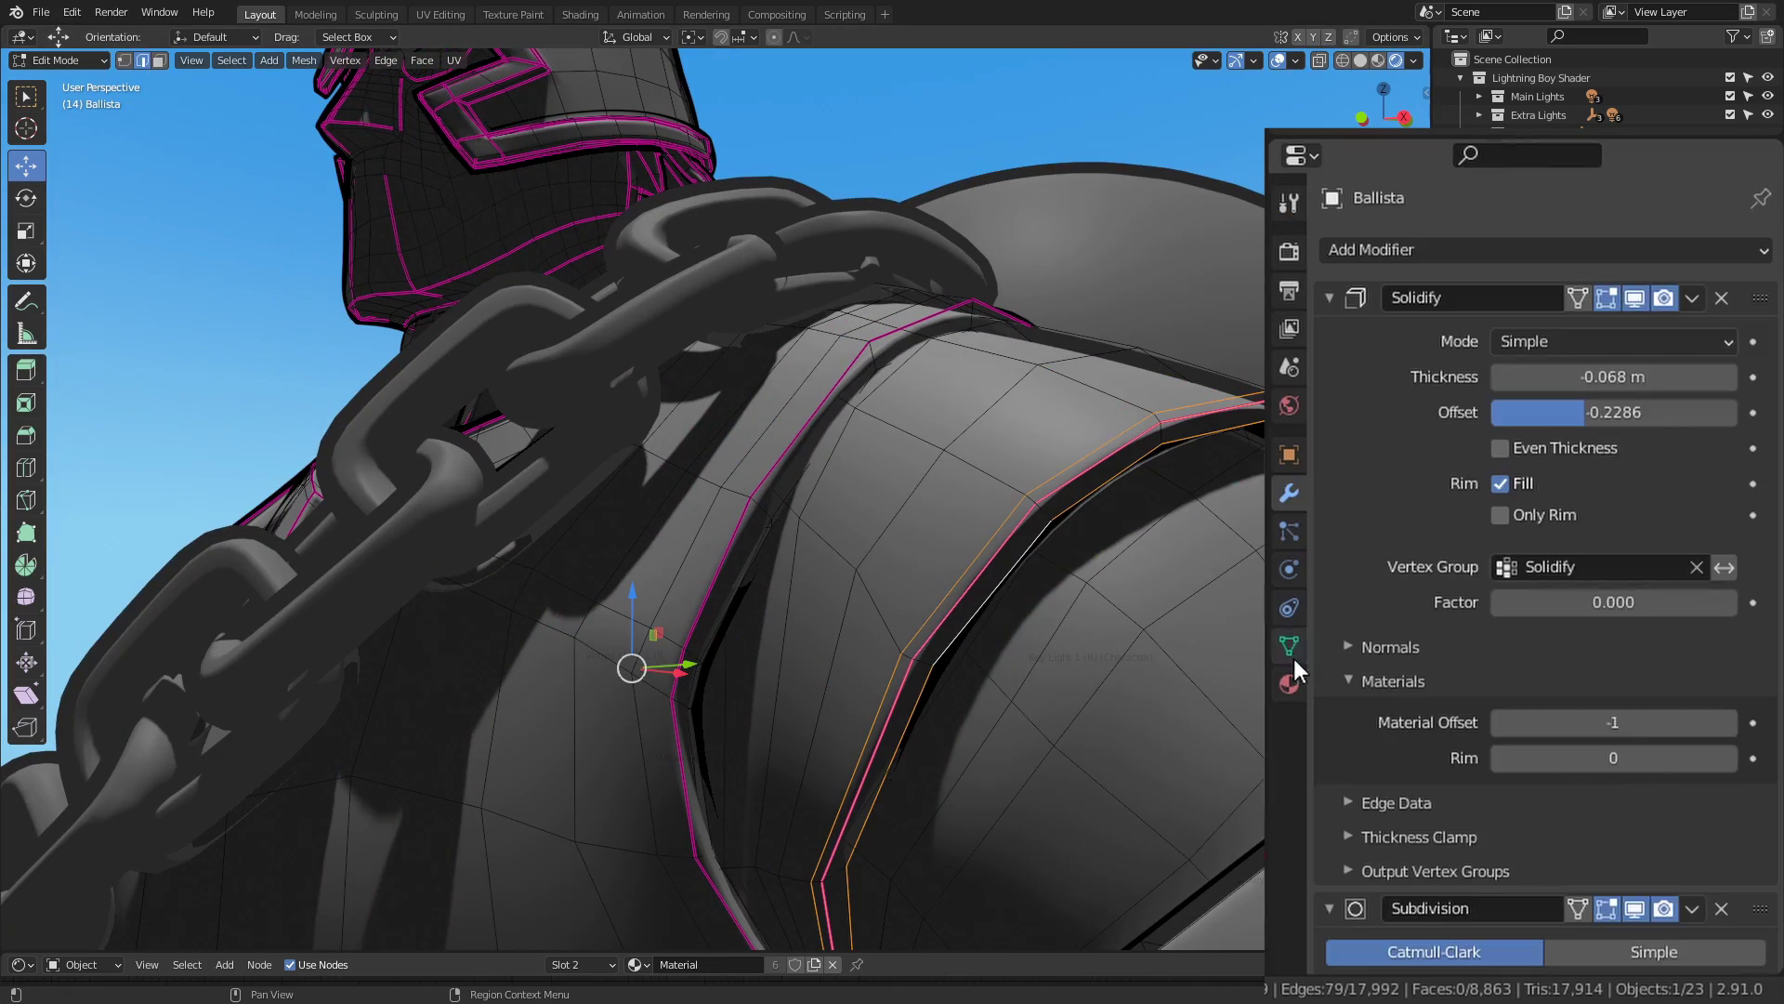
click(1446, 759)
click(1394, 292)
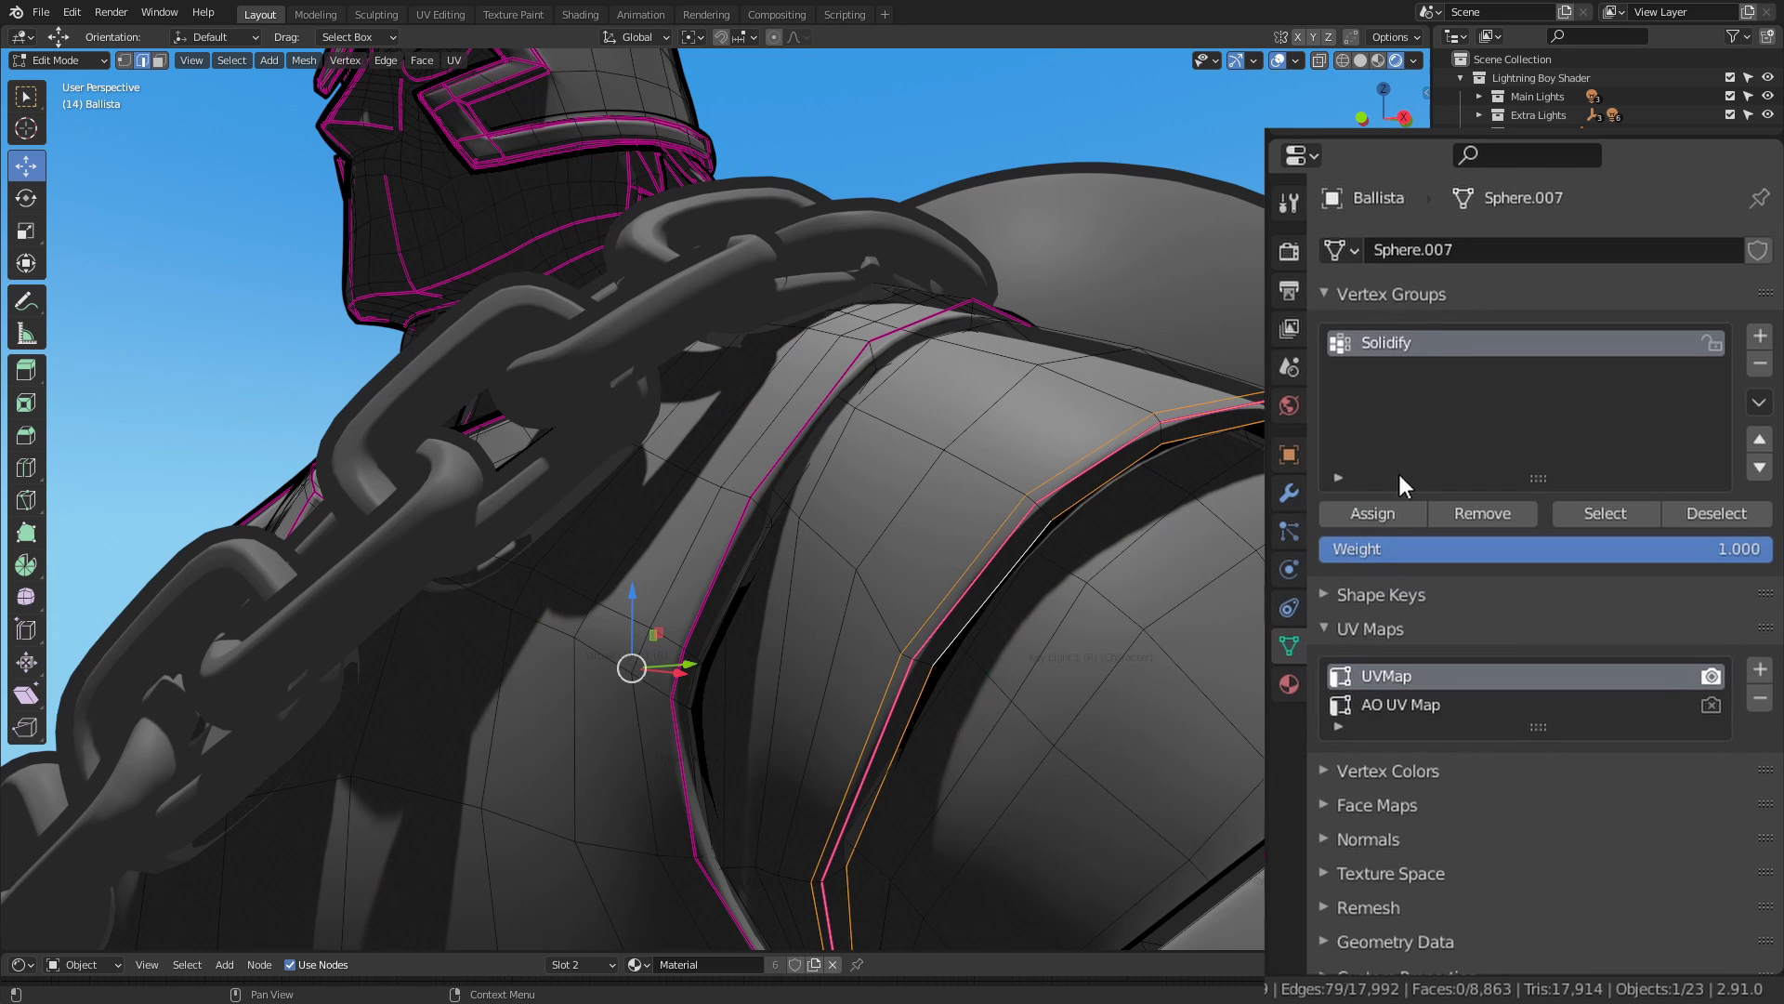
click(1379, 513)
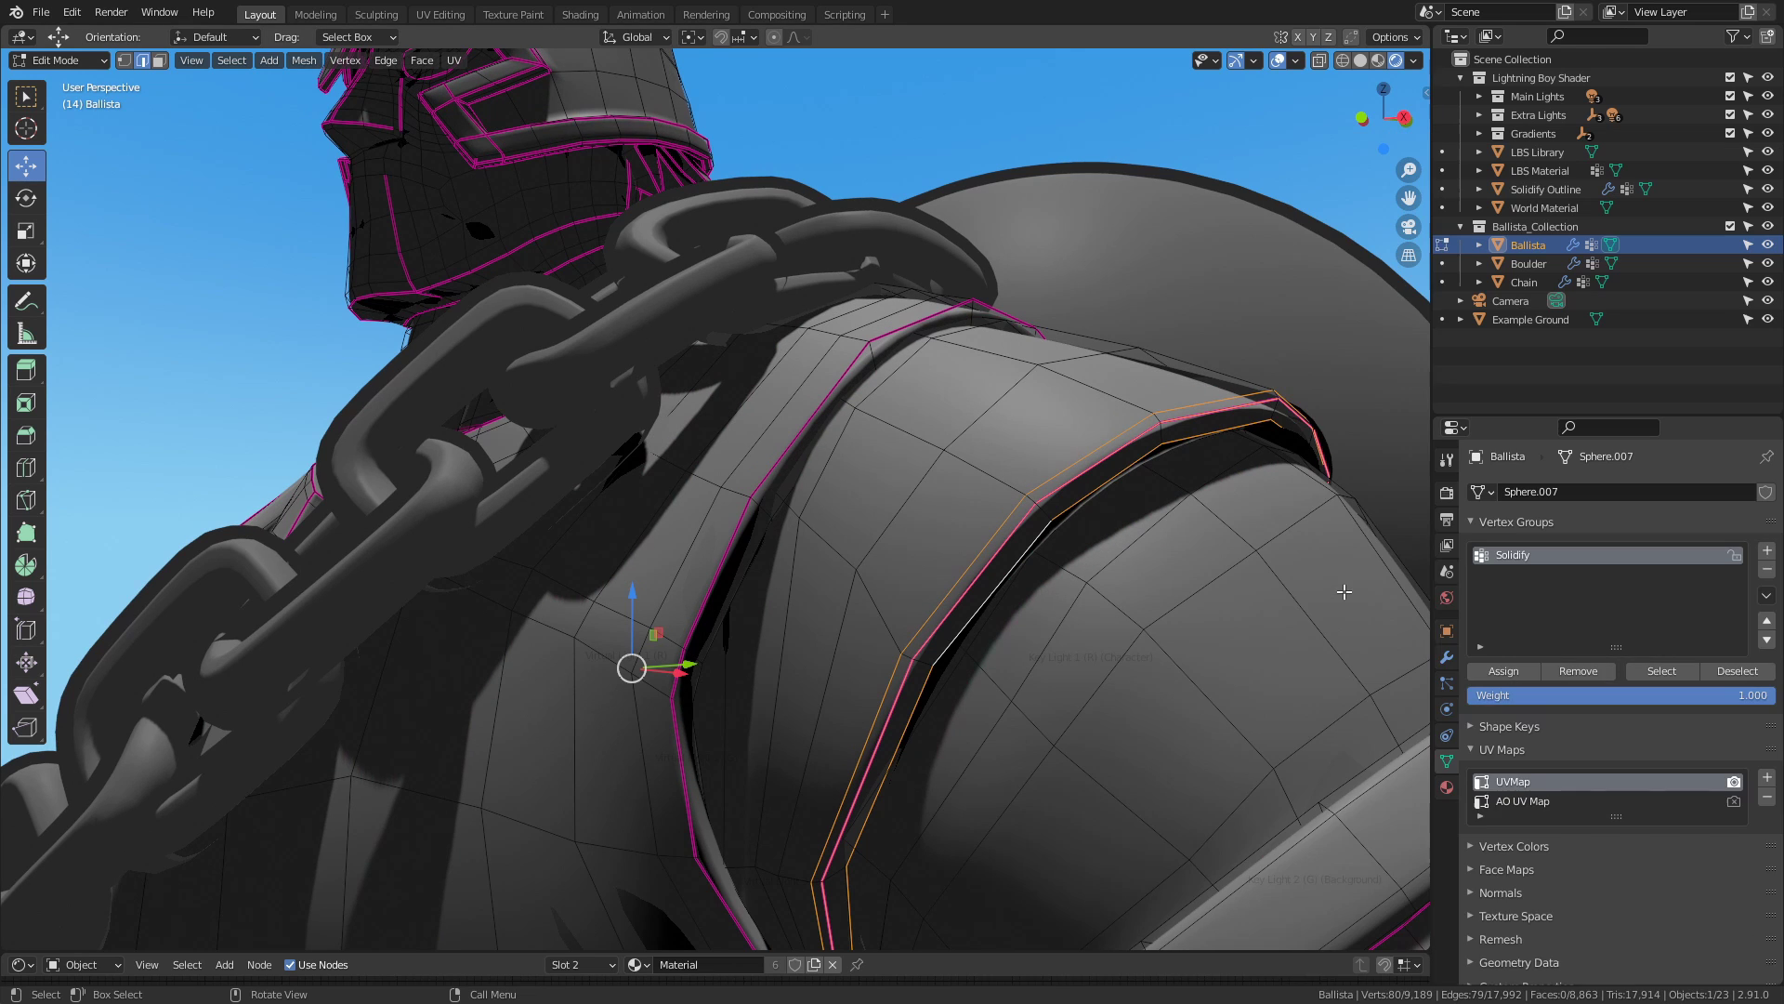
Toggle the inversion of the Solidify vertex group in Ballista's Solidify modifier and inspect the shoulder outline.
key(Tab)
click(1445, 657)
alt+drag(1316, 604, 1269, 625)
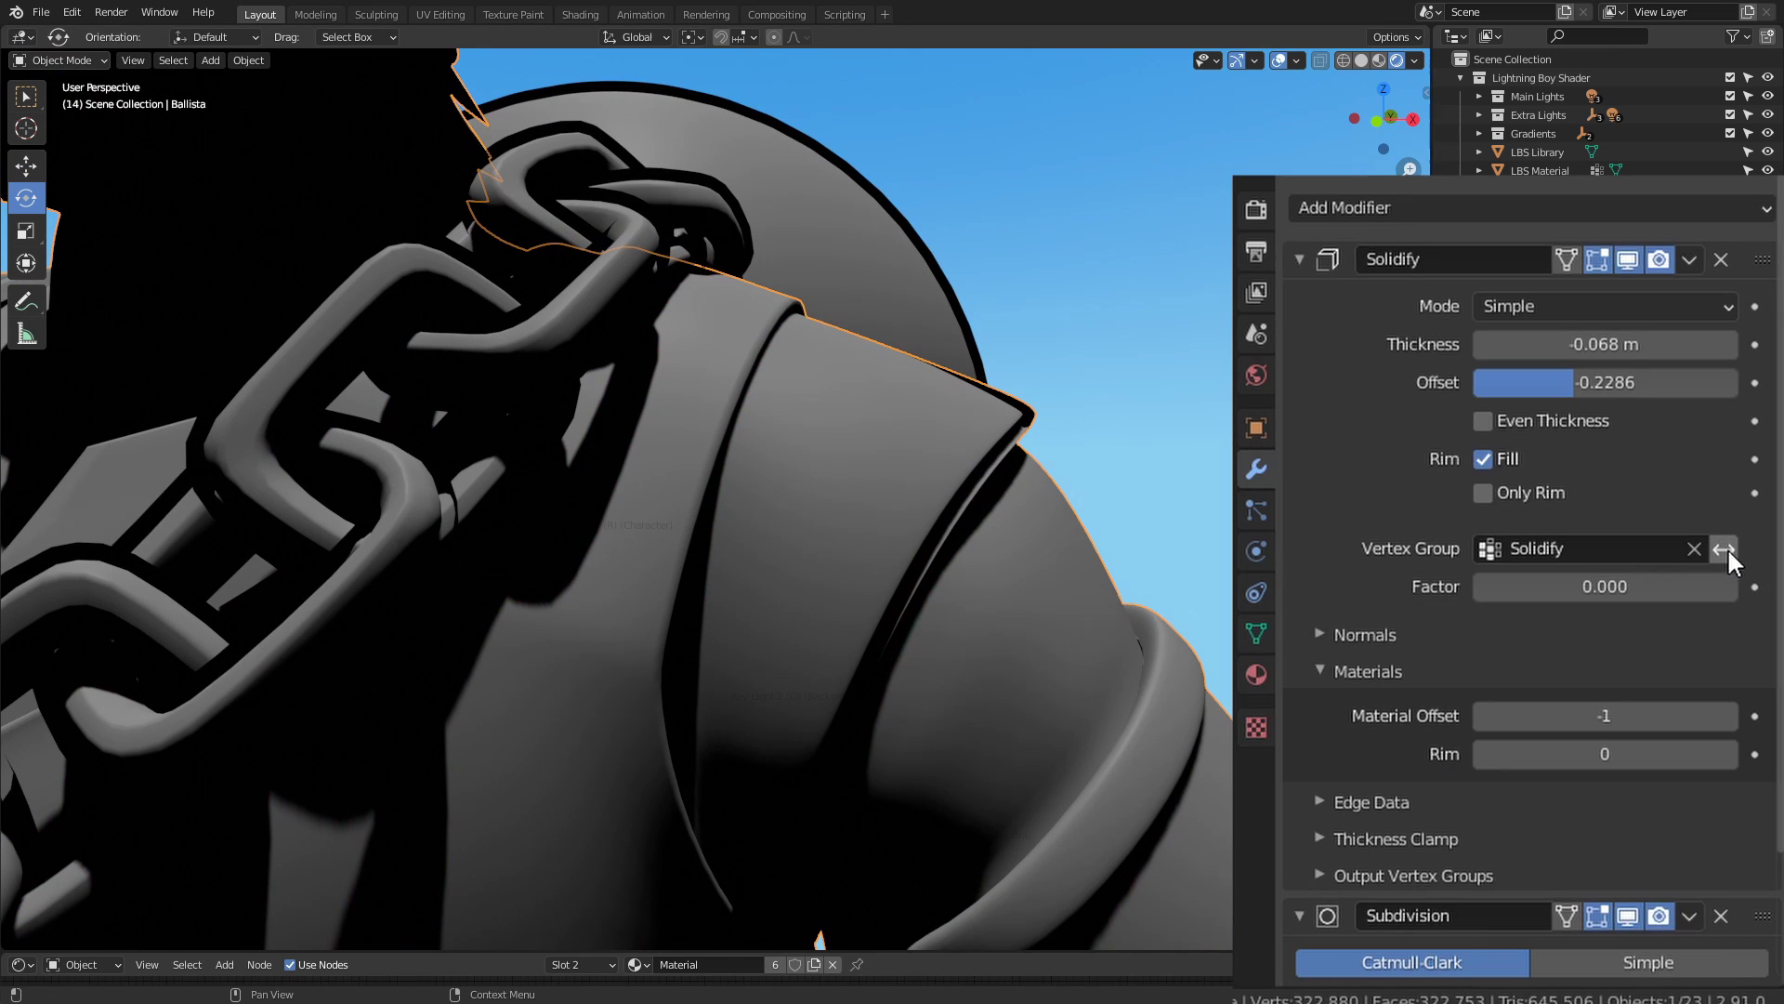
click(1725, 548)
middle_drag(1118, 498, 1180, 515)
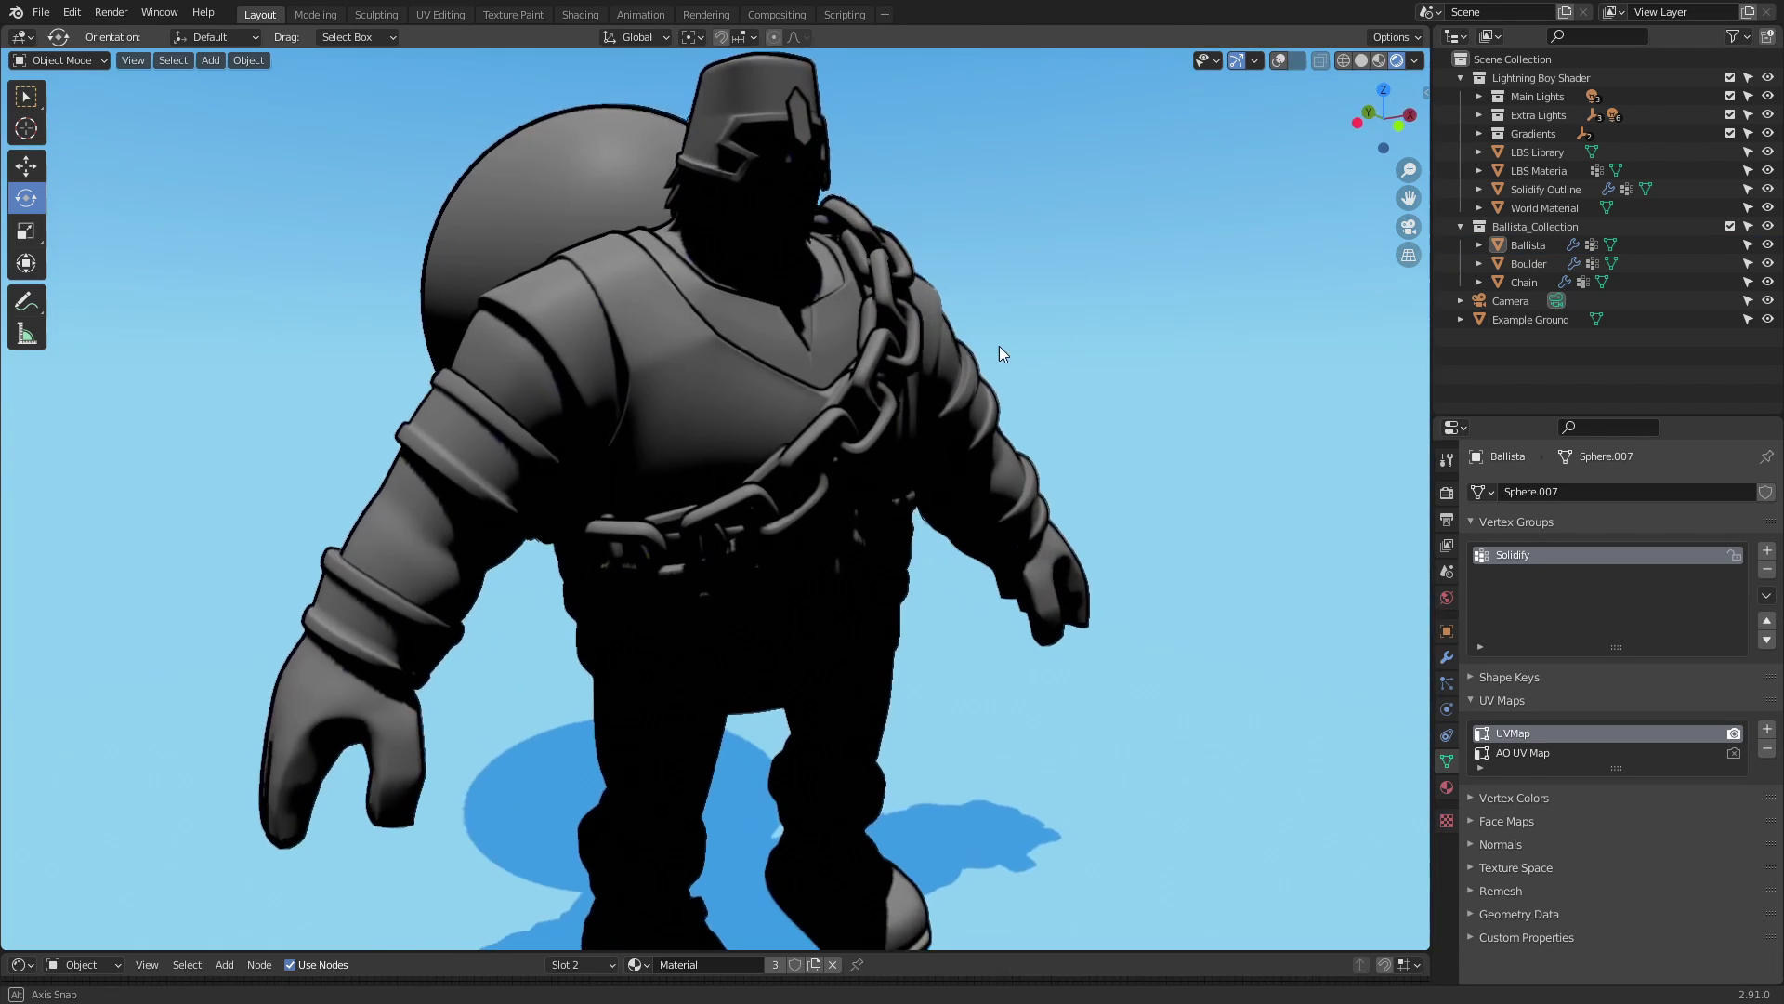
middle_drag(999, 345, 1073, 342)
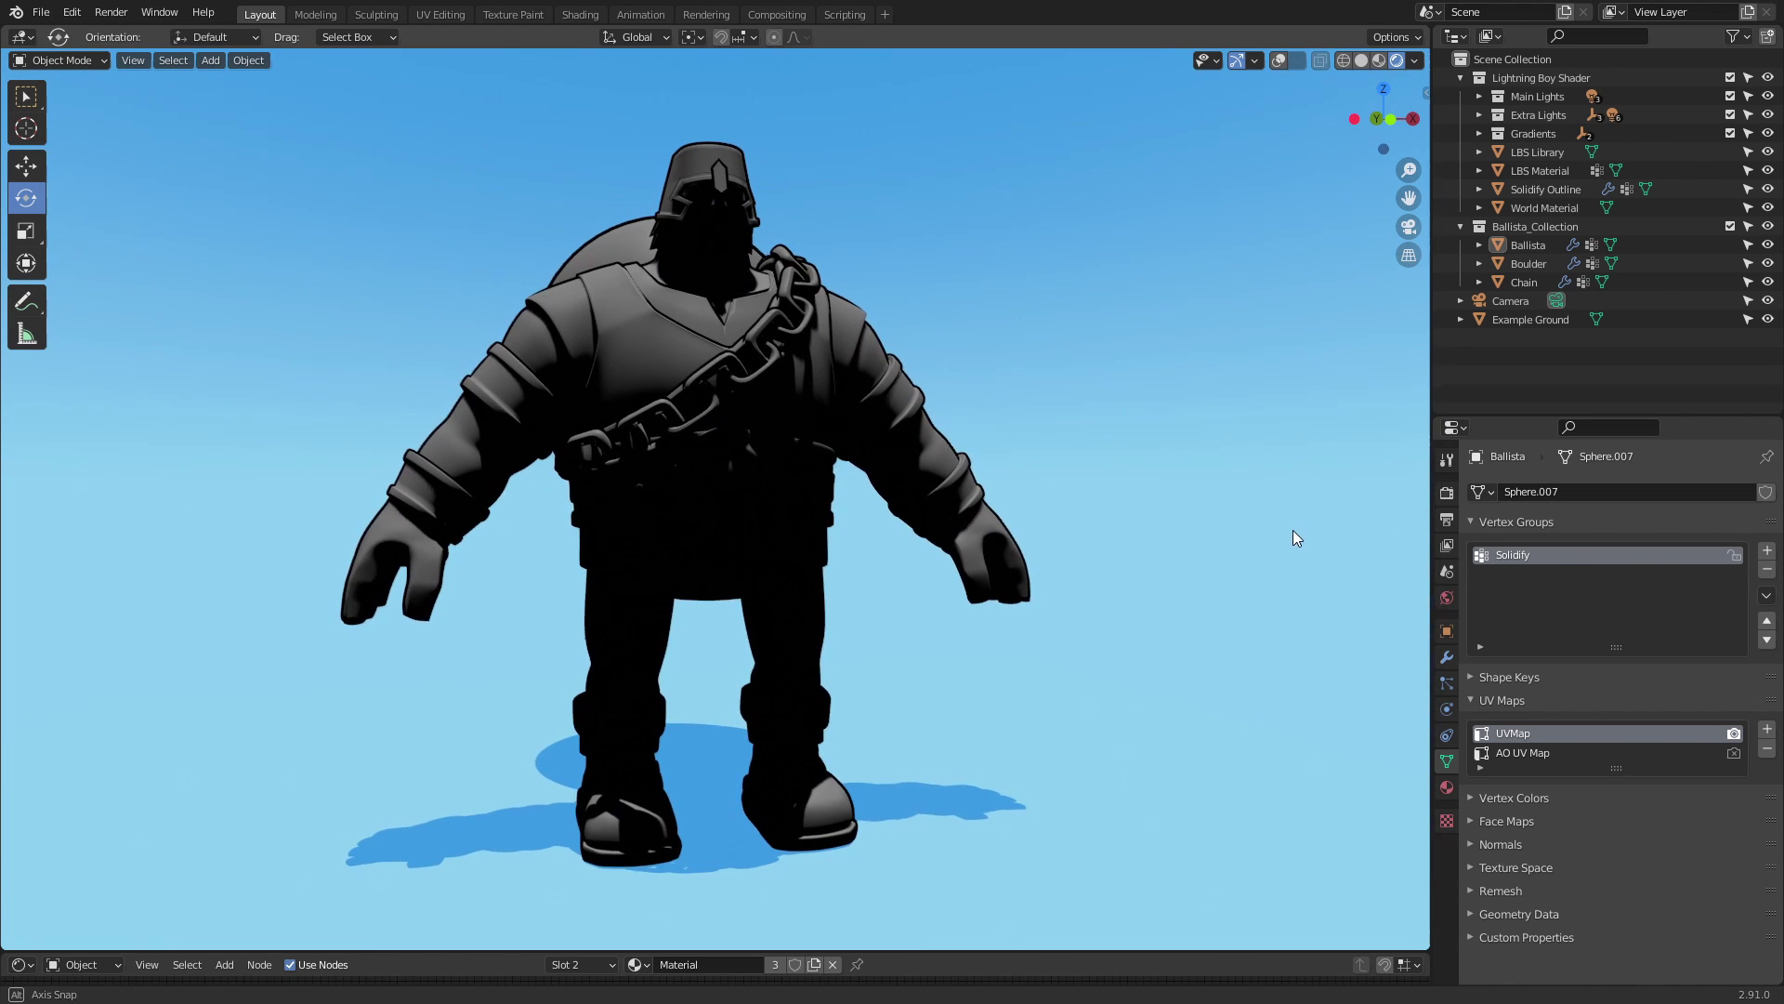
middle_drag(1292, 531, 1274, 531)
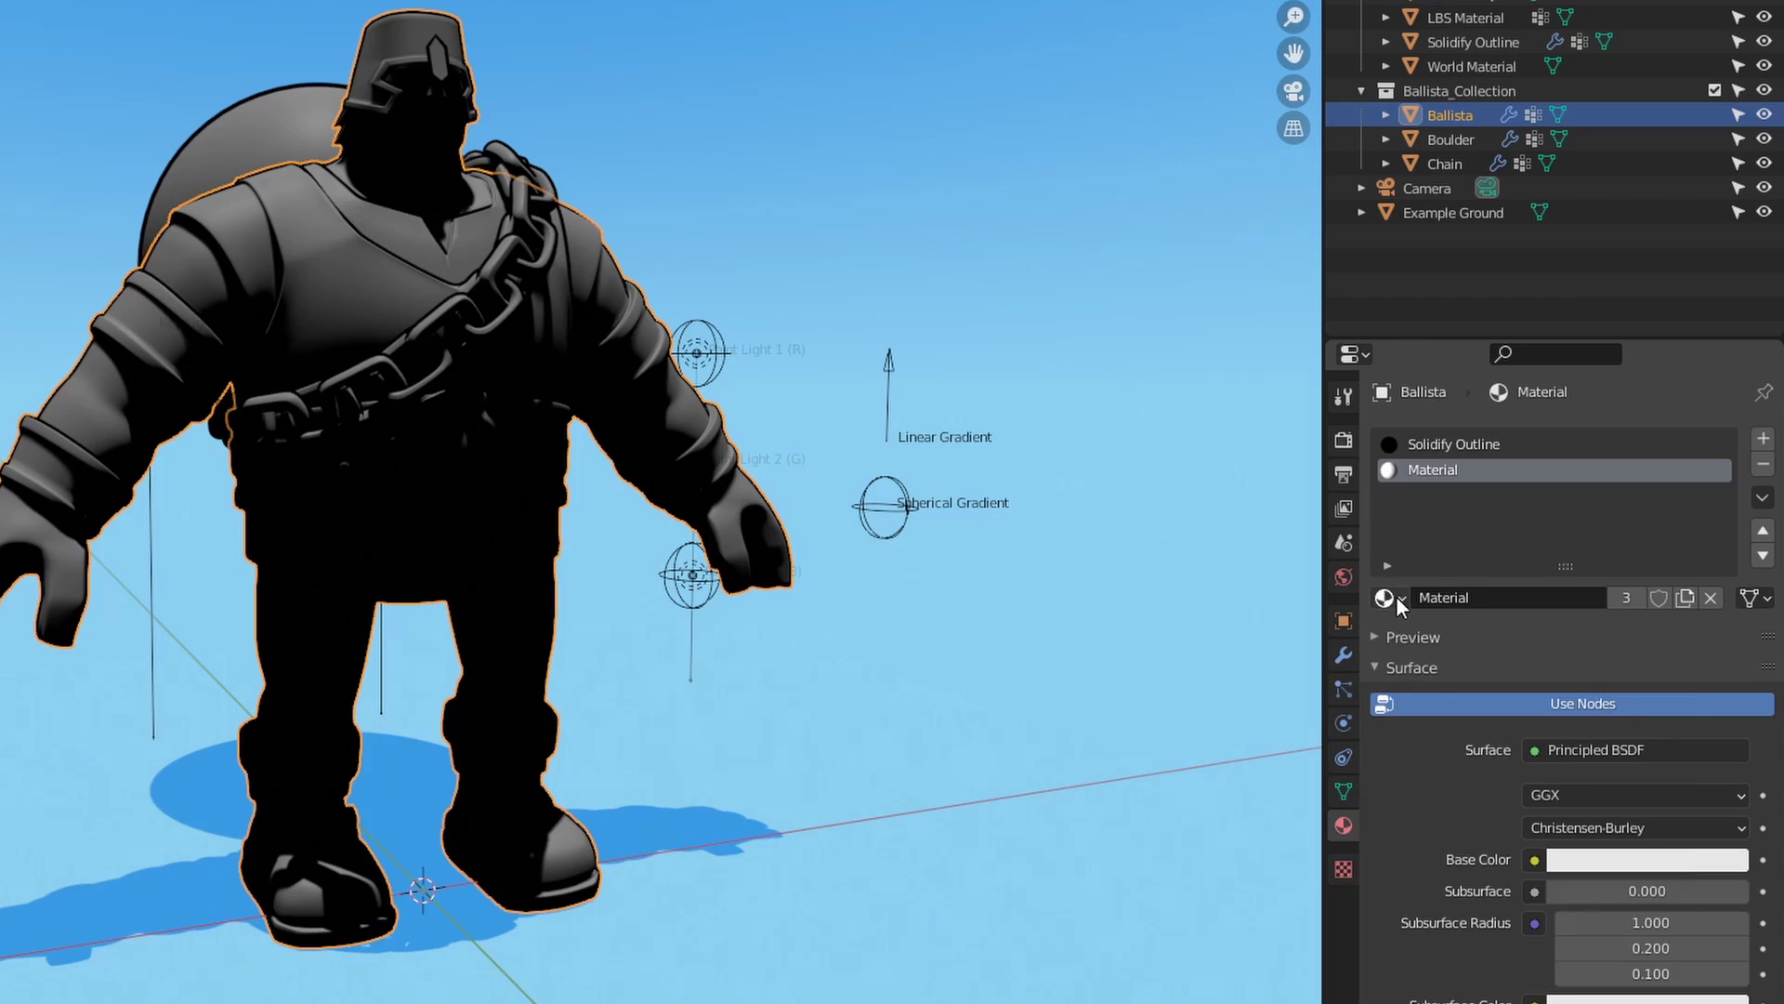
Replace the default material in the second slot of Ballista, Chain and Boulder with LBS Material.
click(1485, 613)
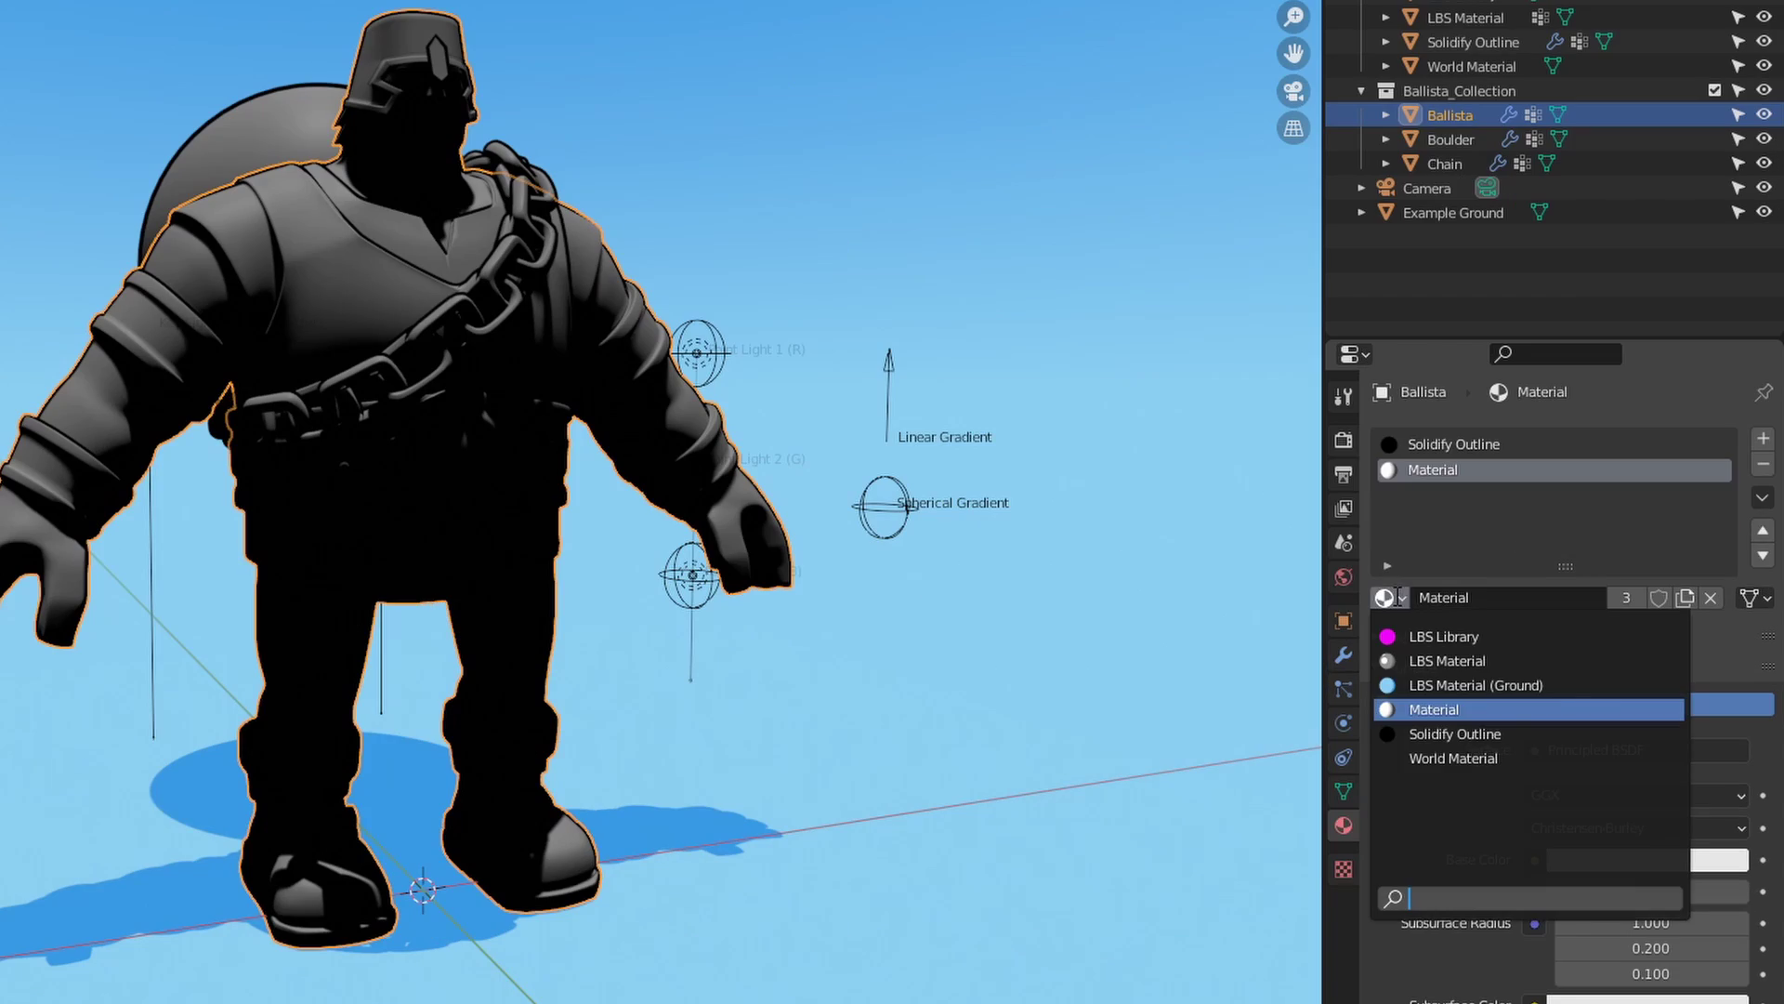
click(1429, 661)
click(507, 318)
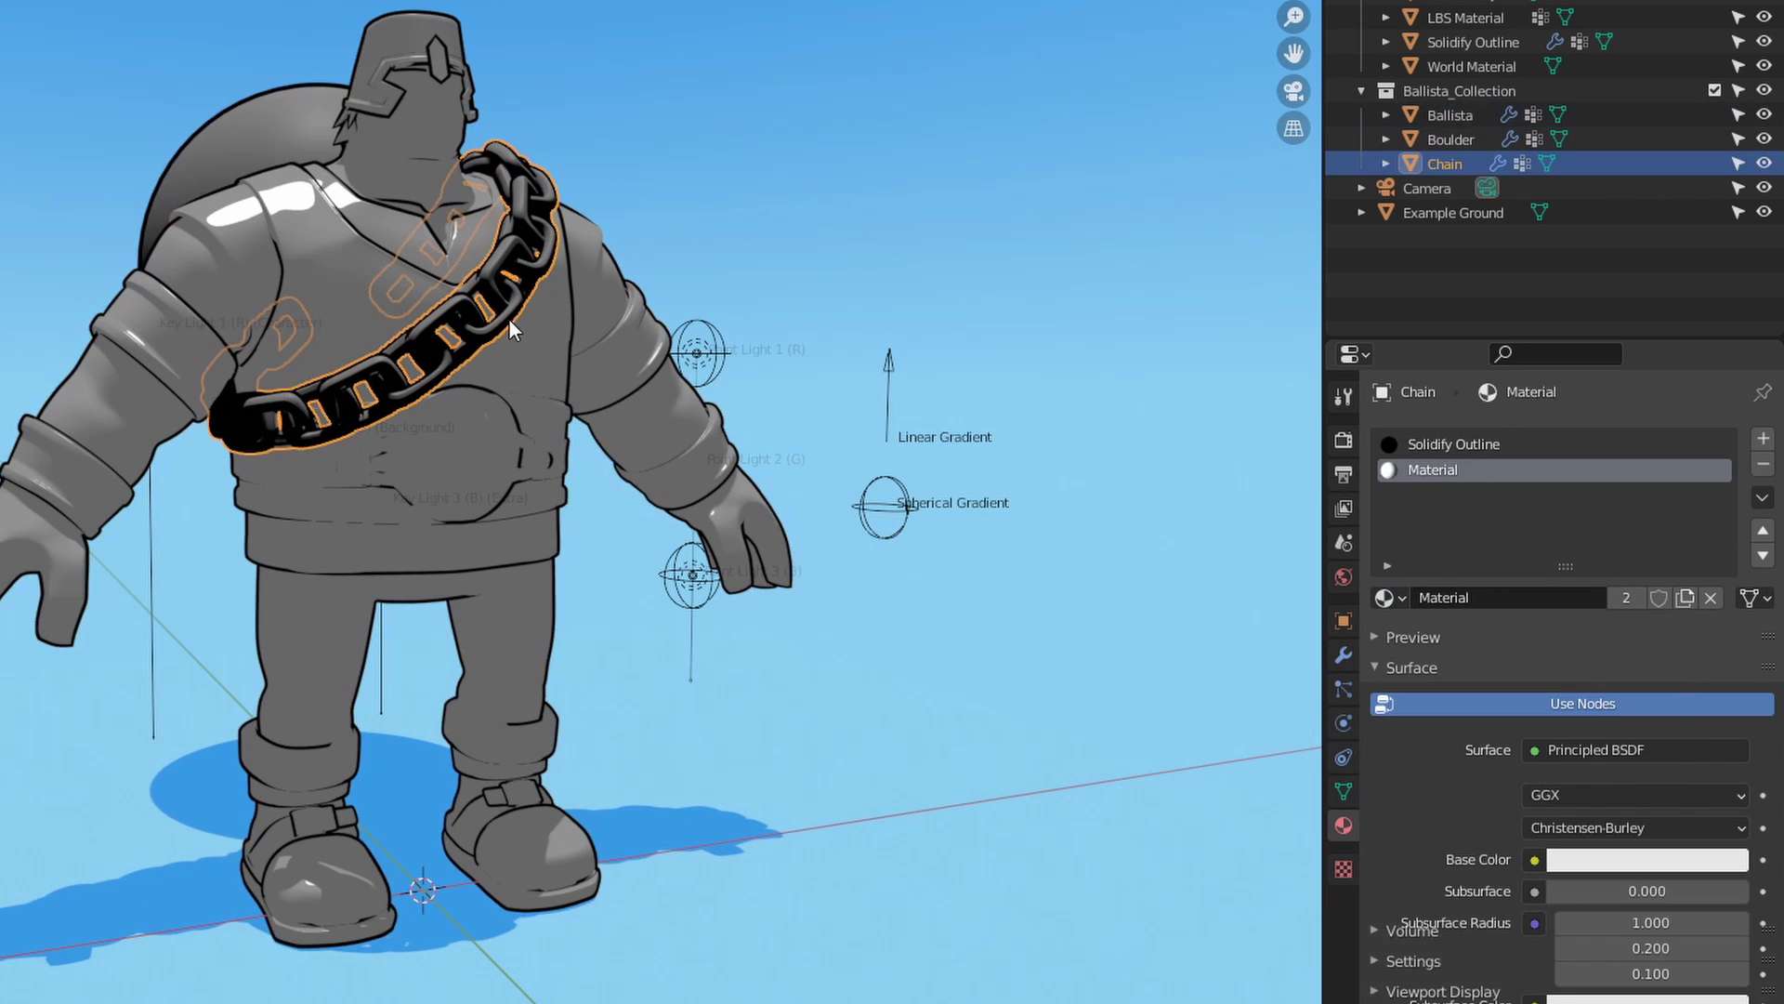
click(1391, 599)
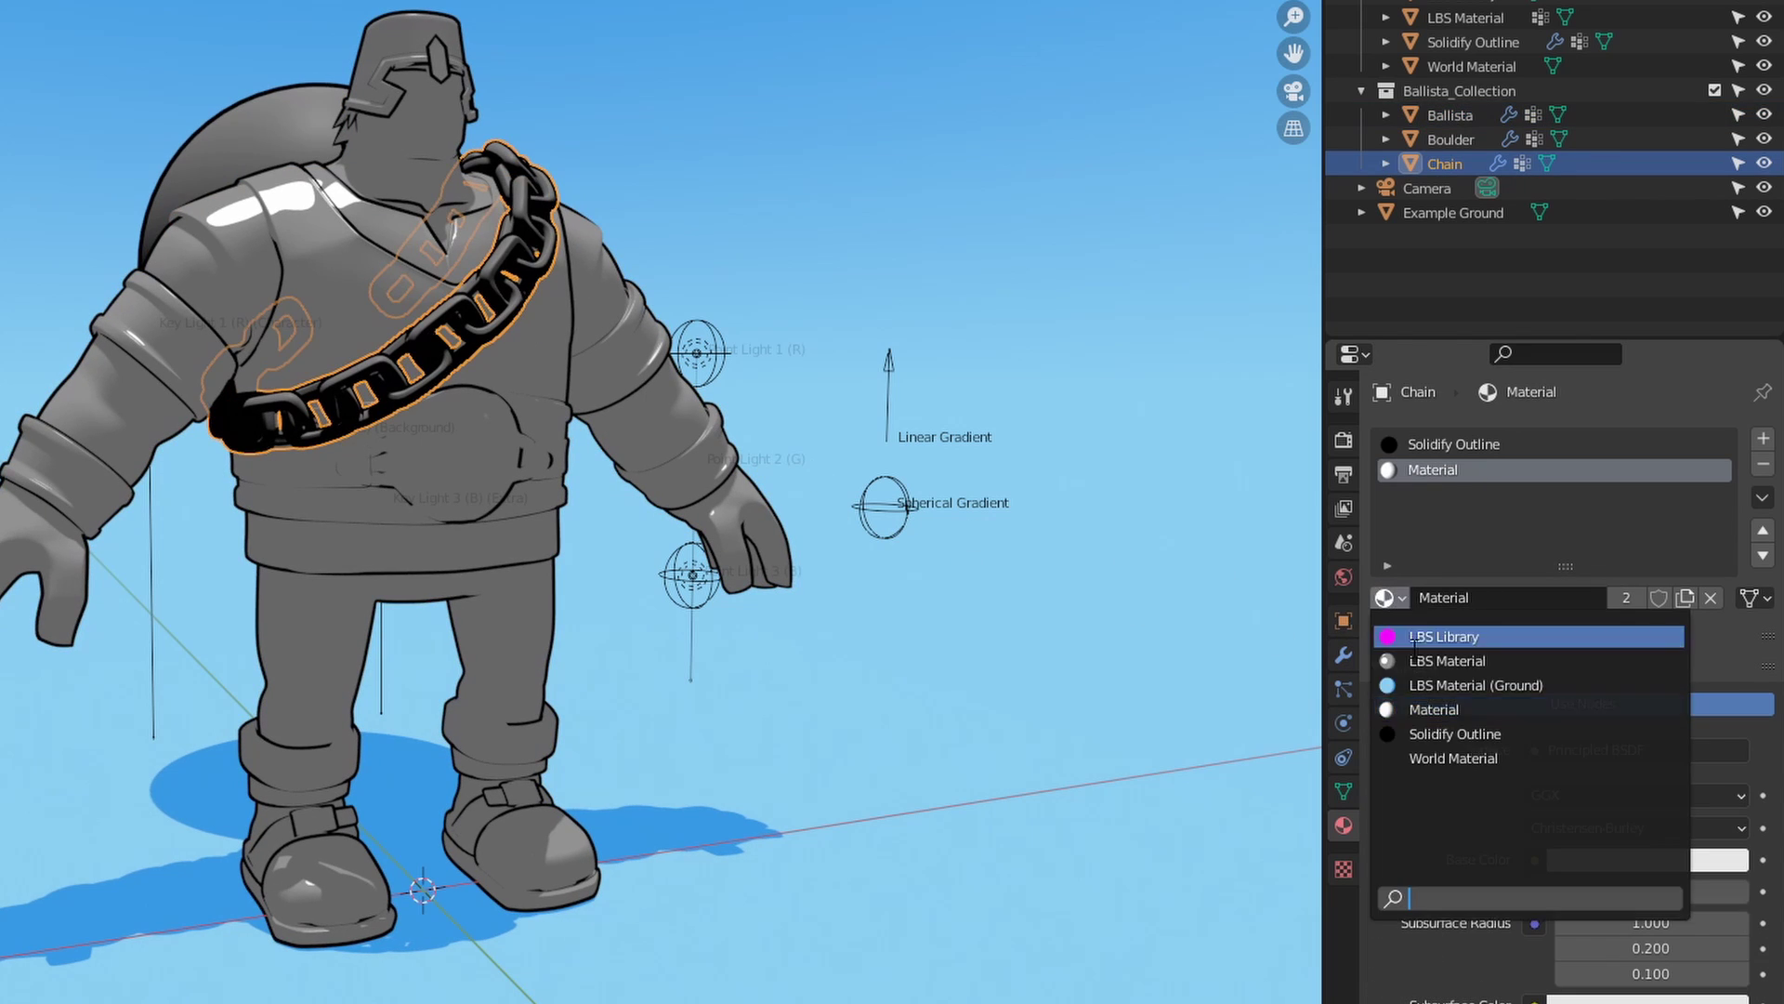
click(1420, 659)
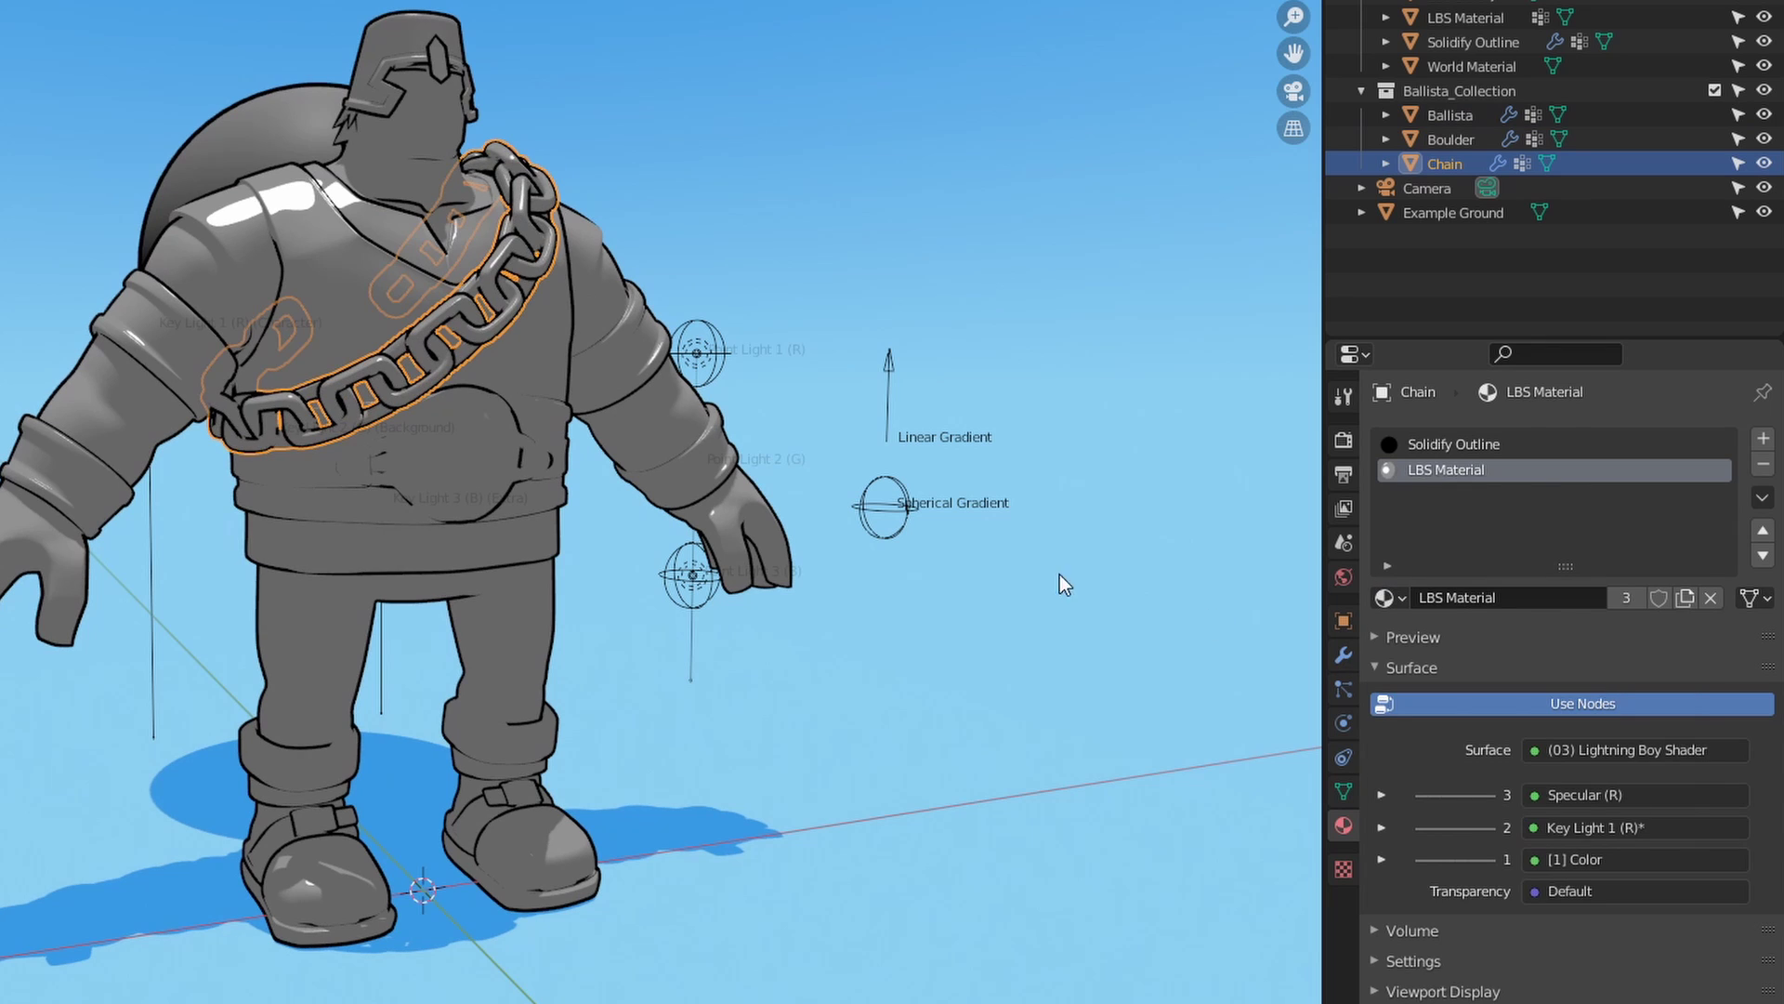
click(272, 148)
click(1388, 598)
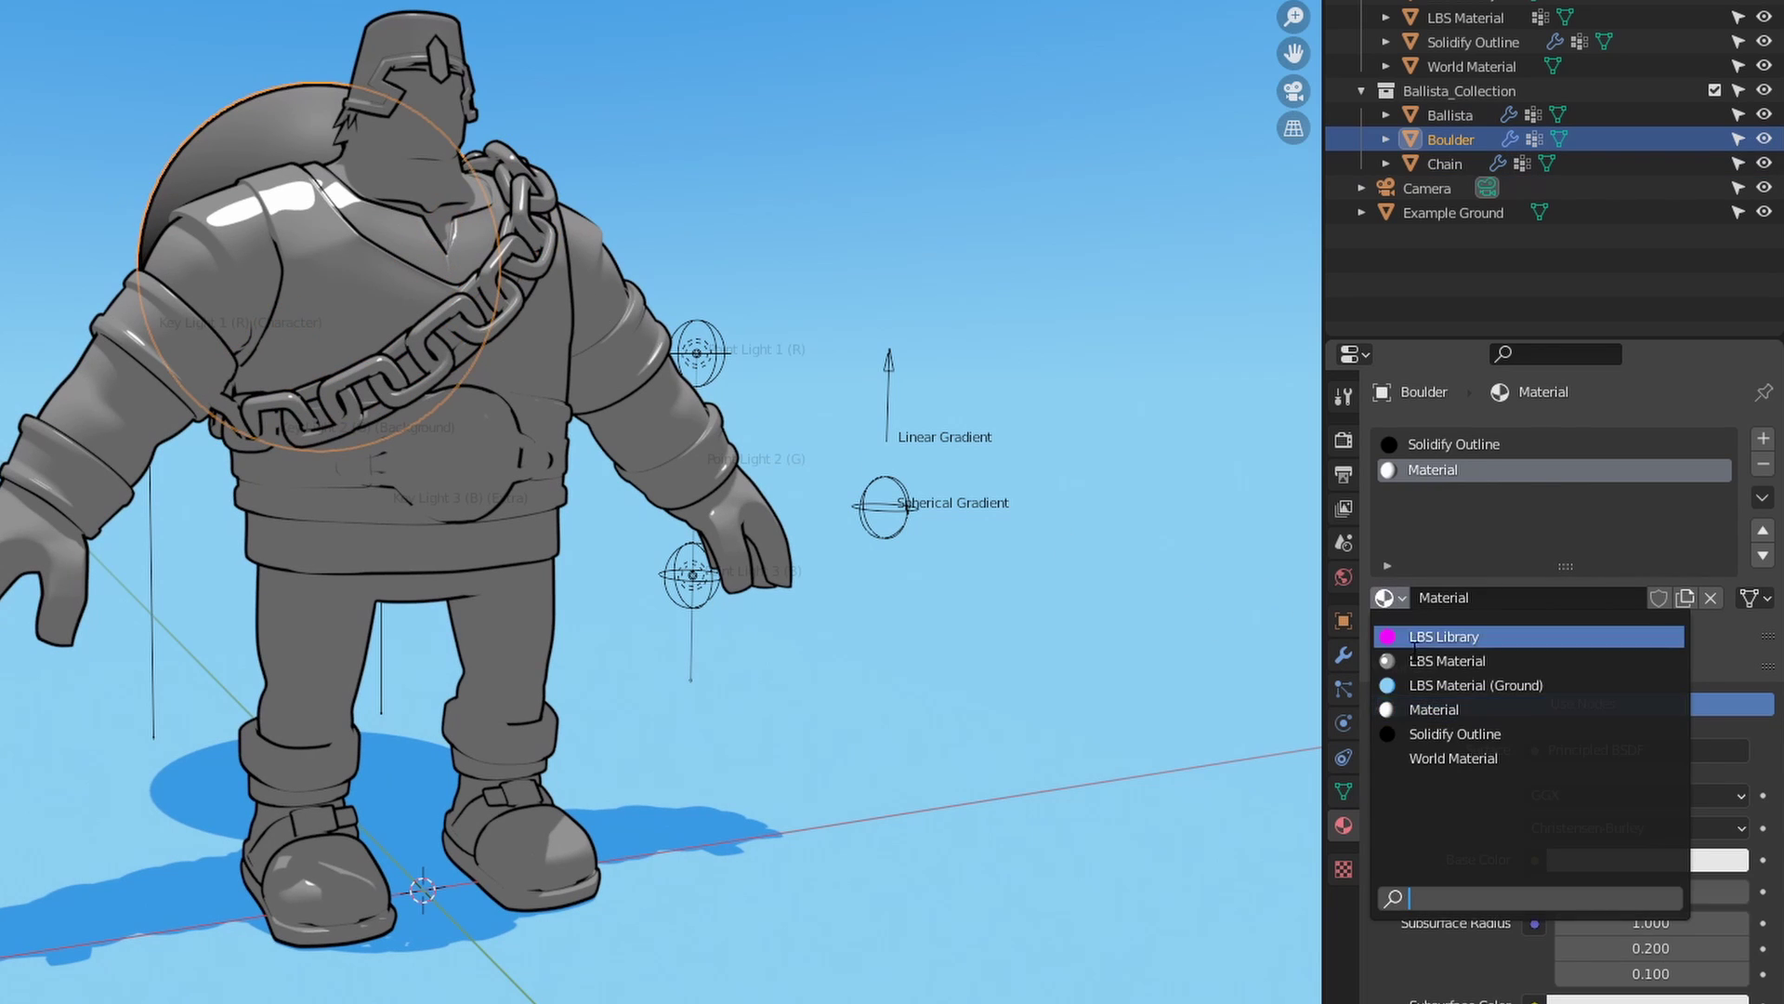
click(1423, 662)
Enlarge the lower editor area and switch it to the Shader Editor to show the LBS Material nodes.
drag(638, 1000, 637, 529)
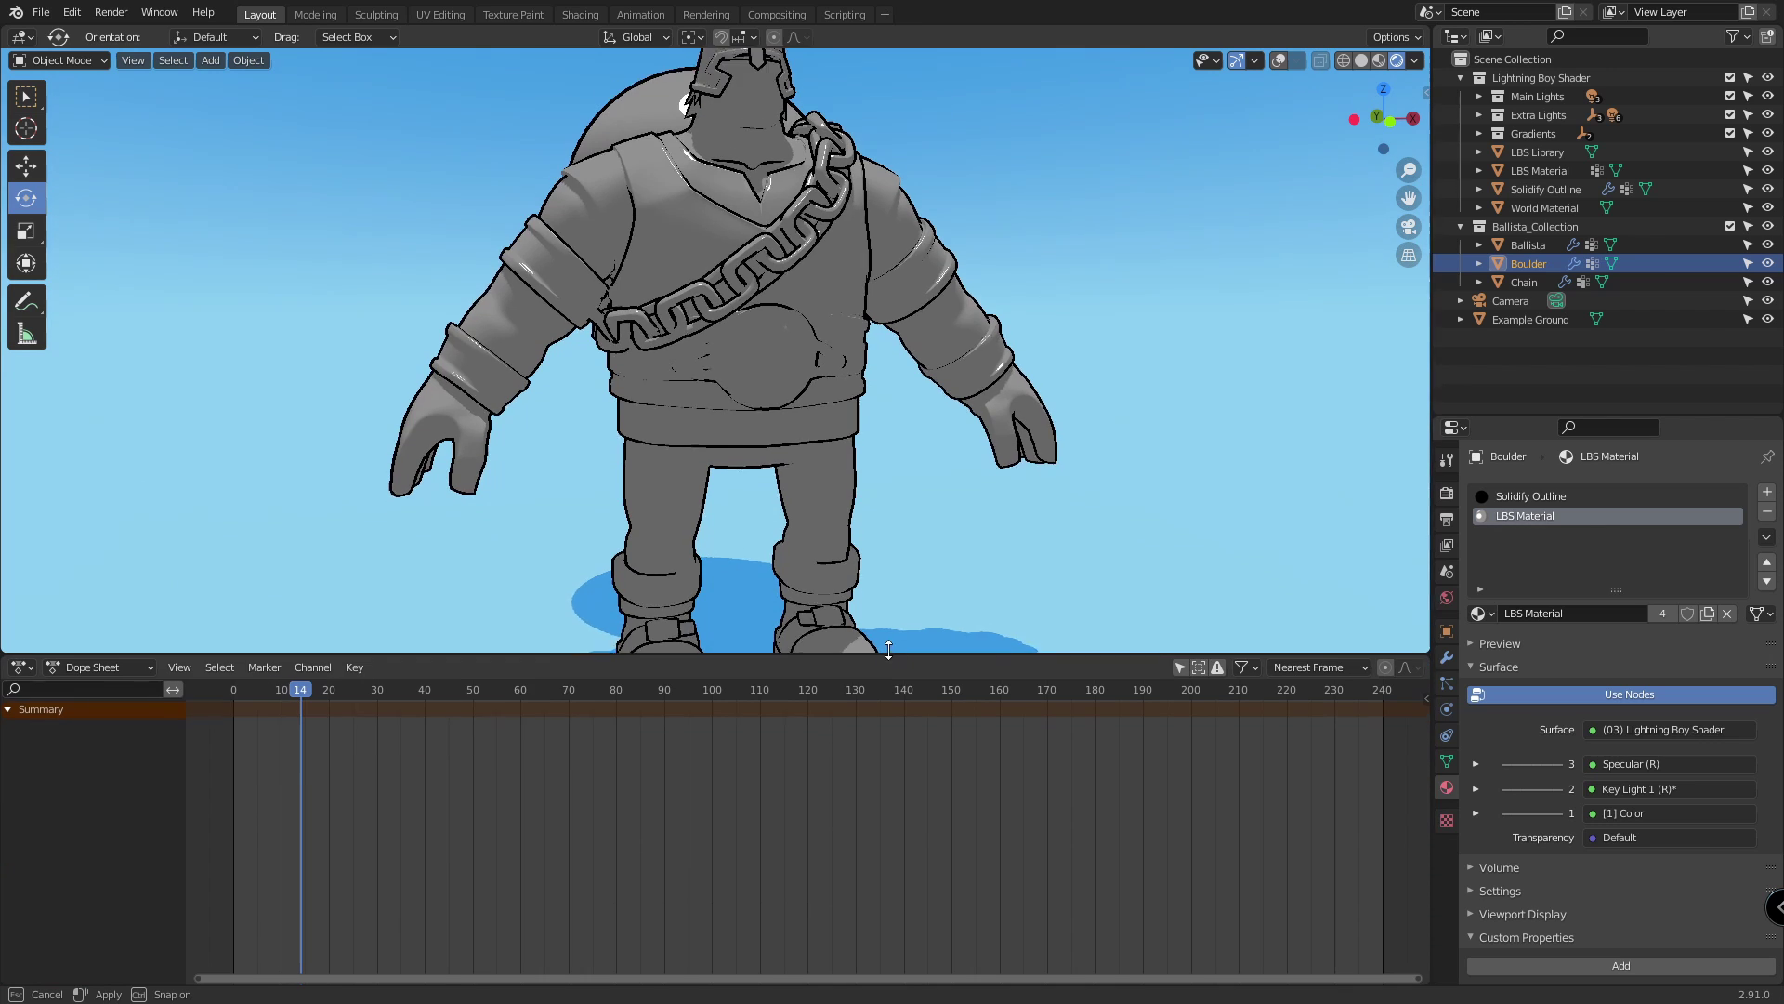
drag(908, 560, 908, 561)
click(25, 578)
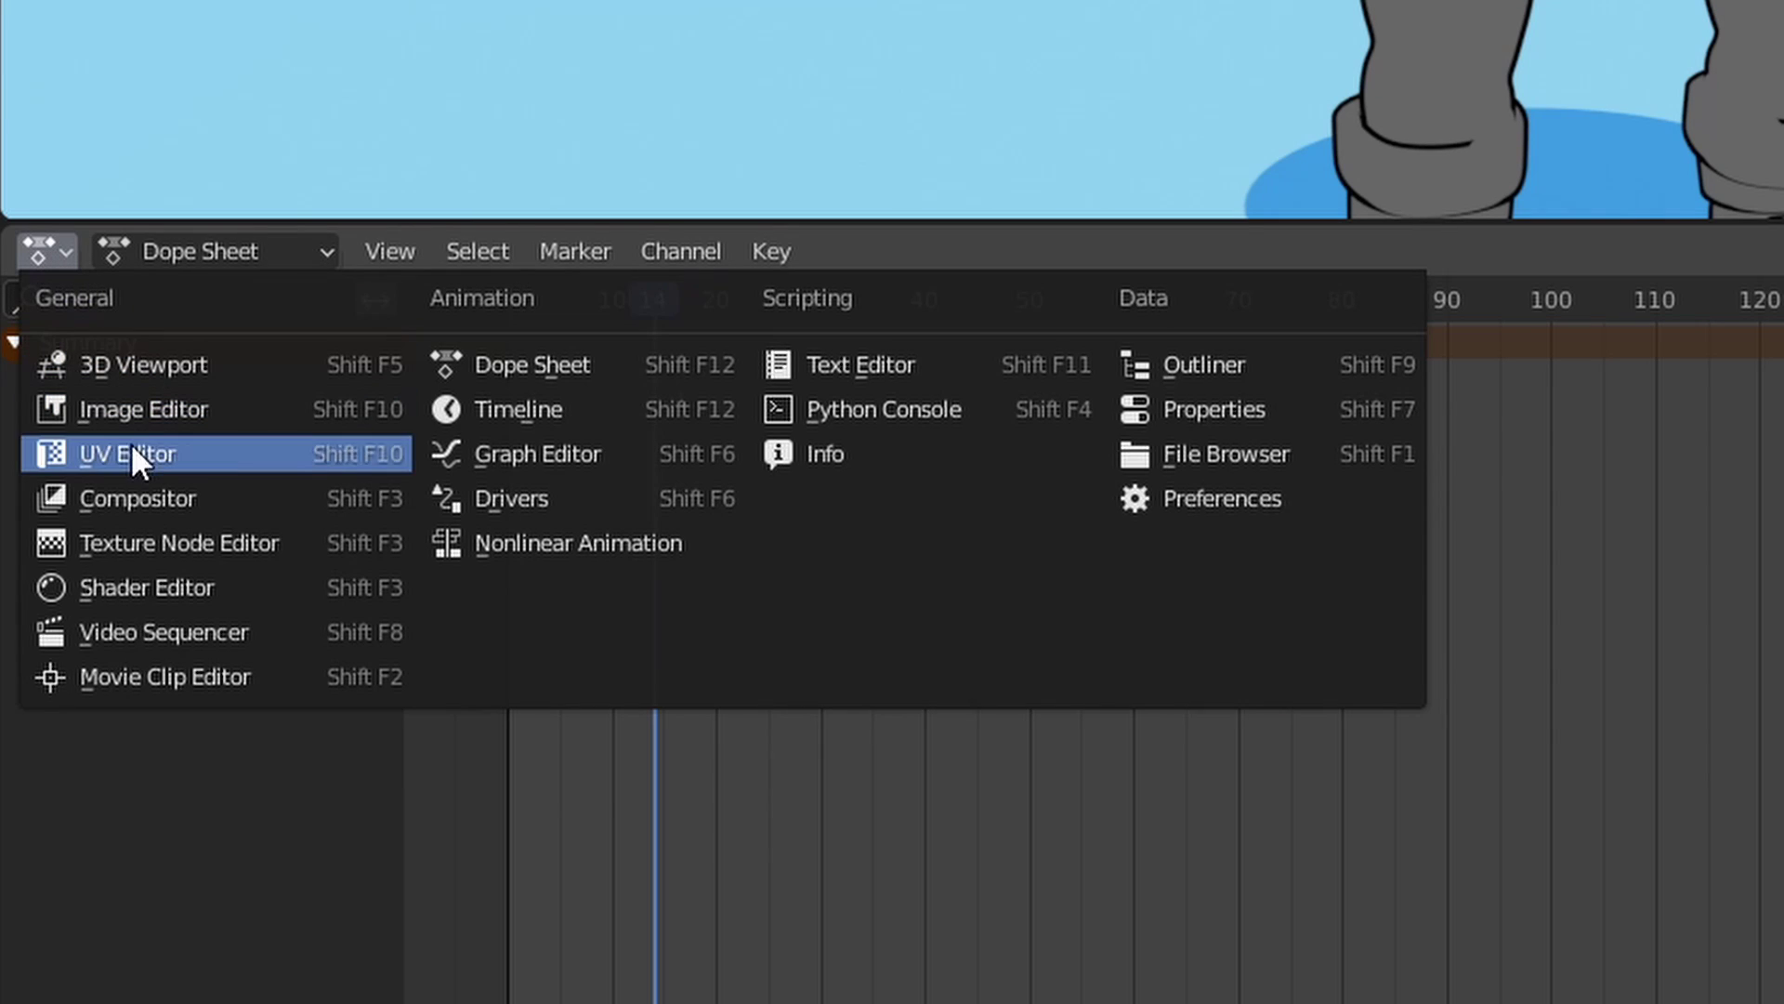
click(248, 590)
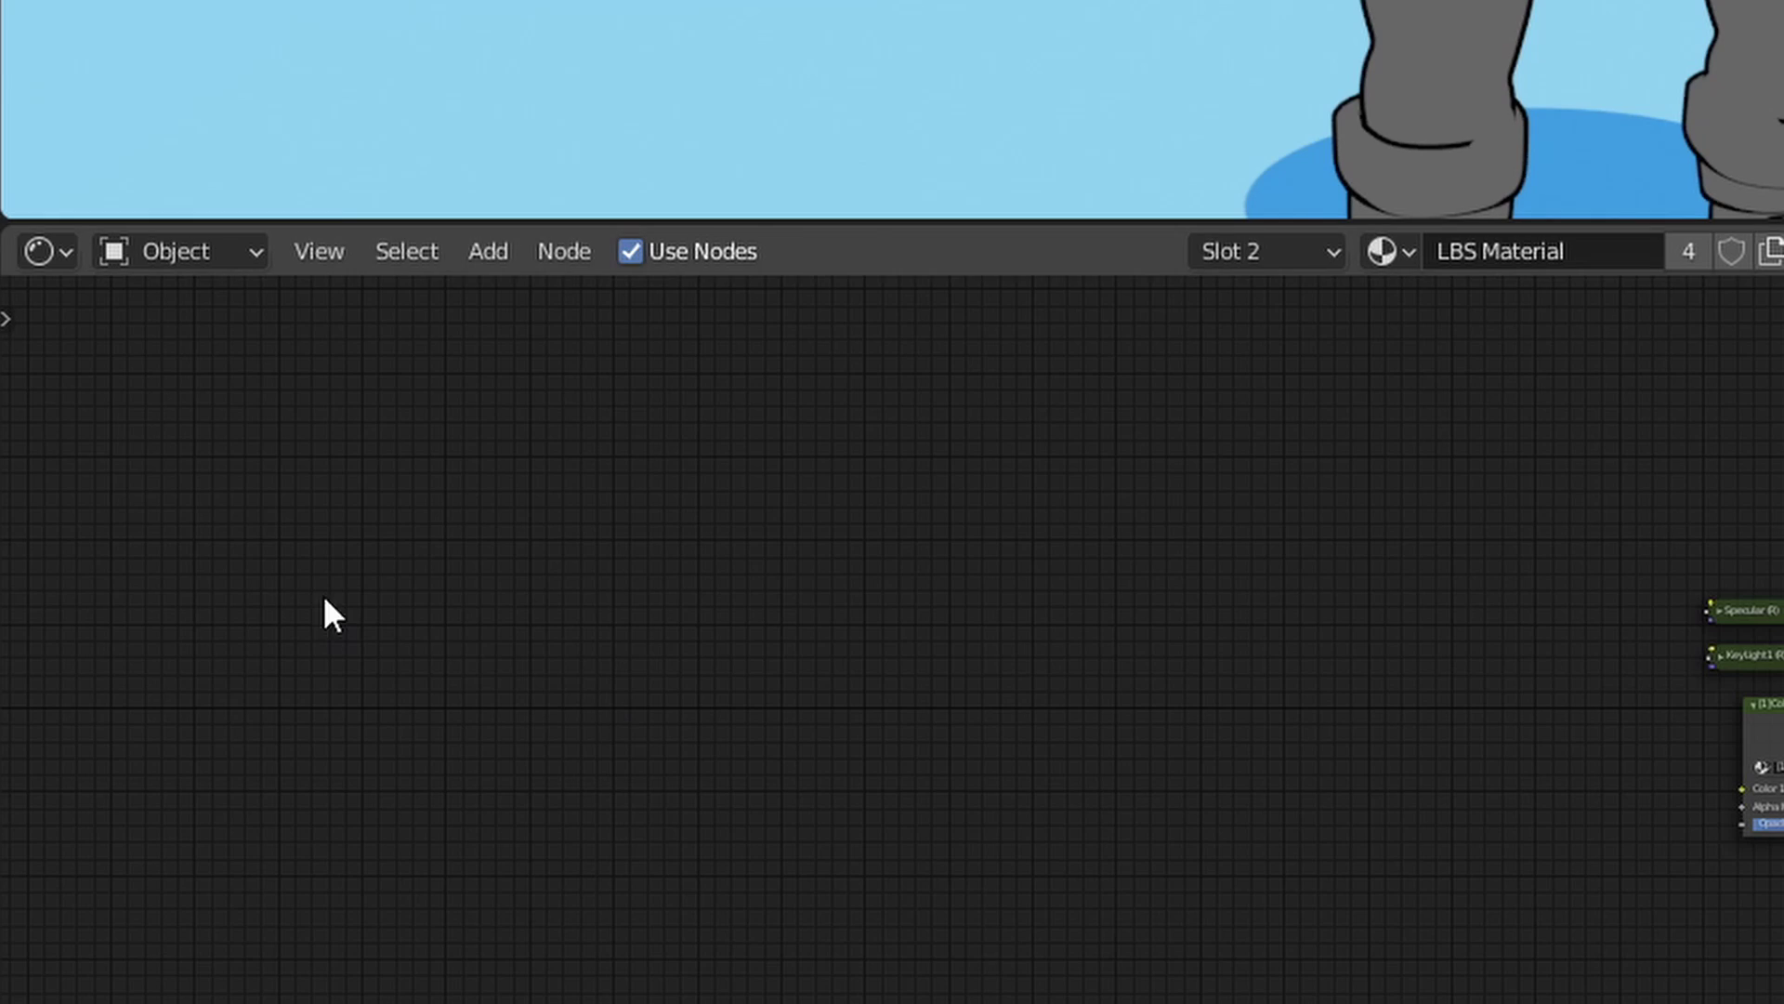
scroll(650, 743, up, 3)
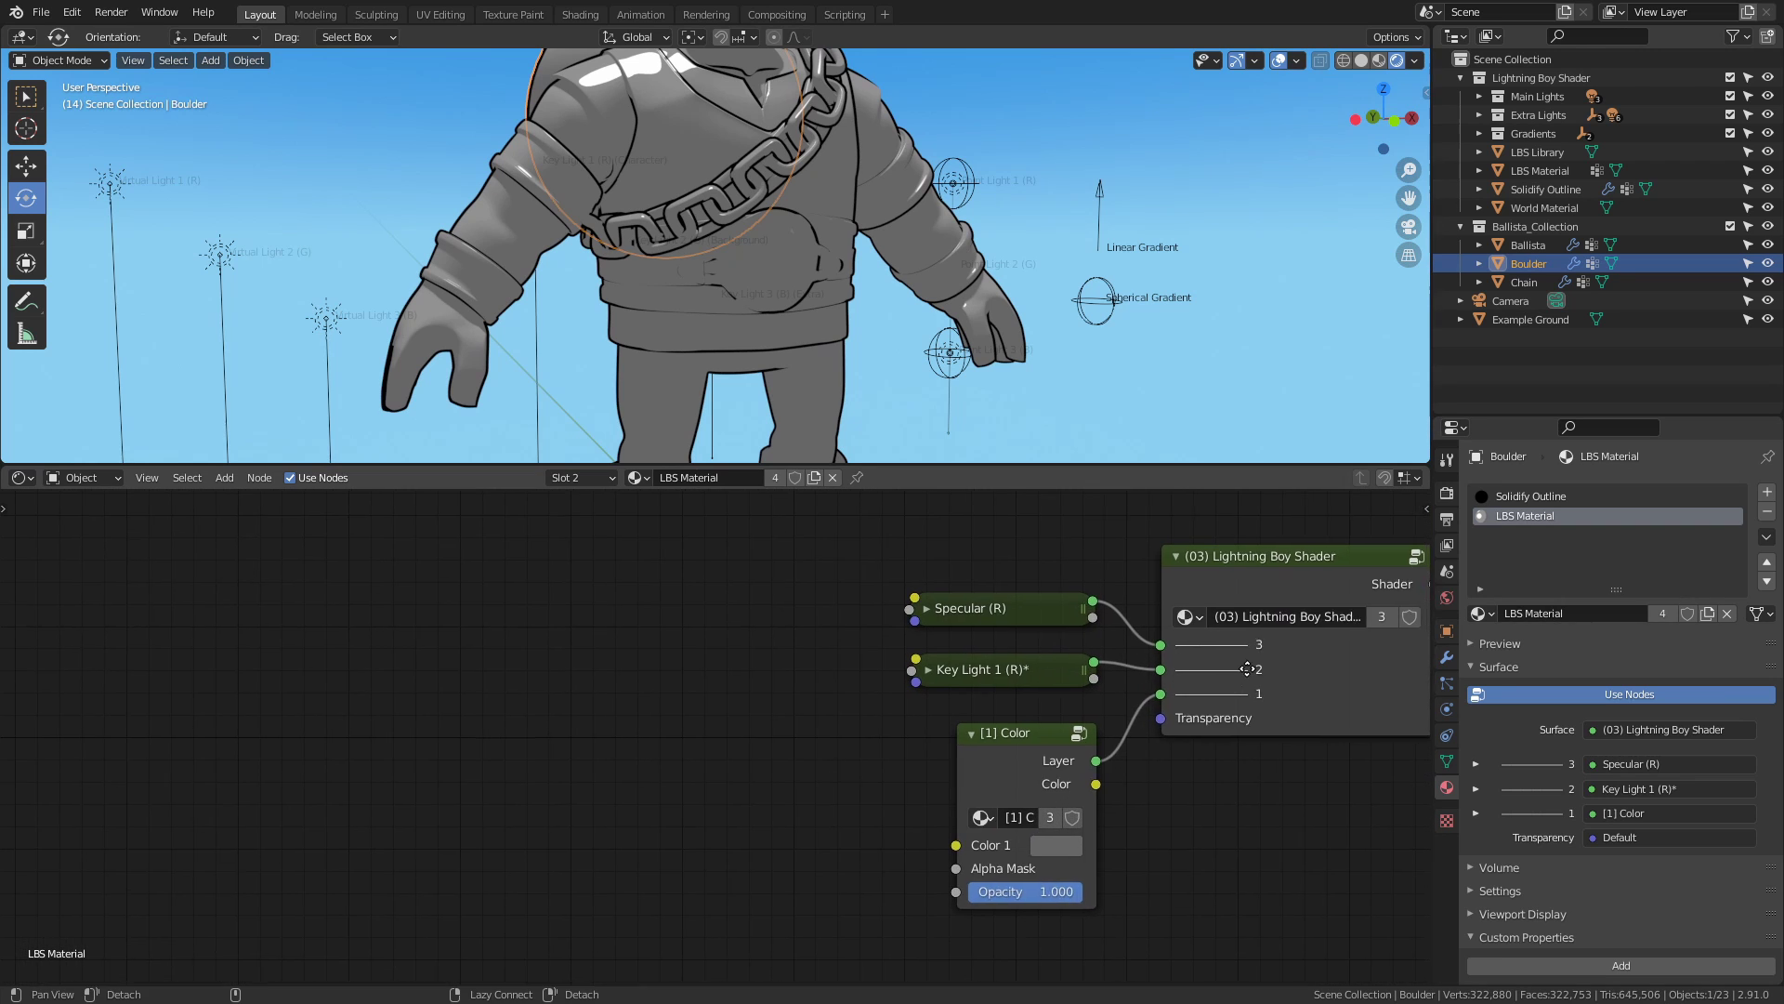
Try a muted blue Color 1 in the [1] Color node of LBS Material and undo it.
middle_drag(1247, 669, 852, 698)
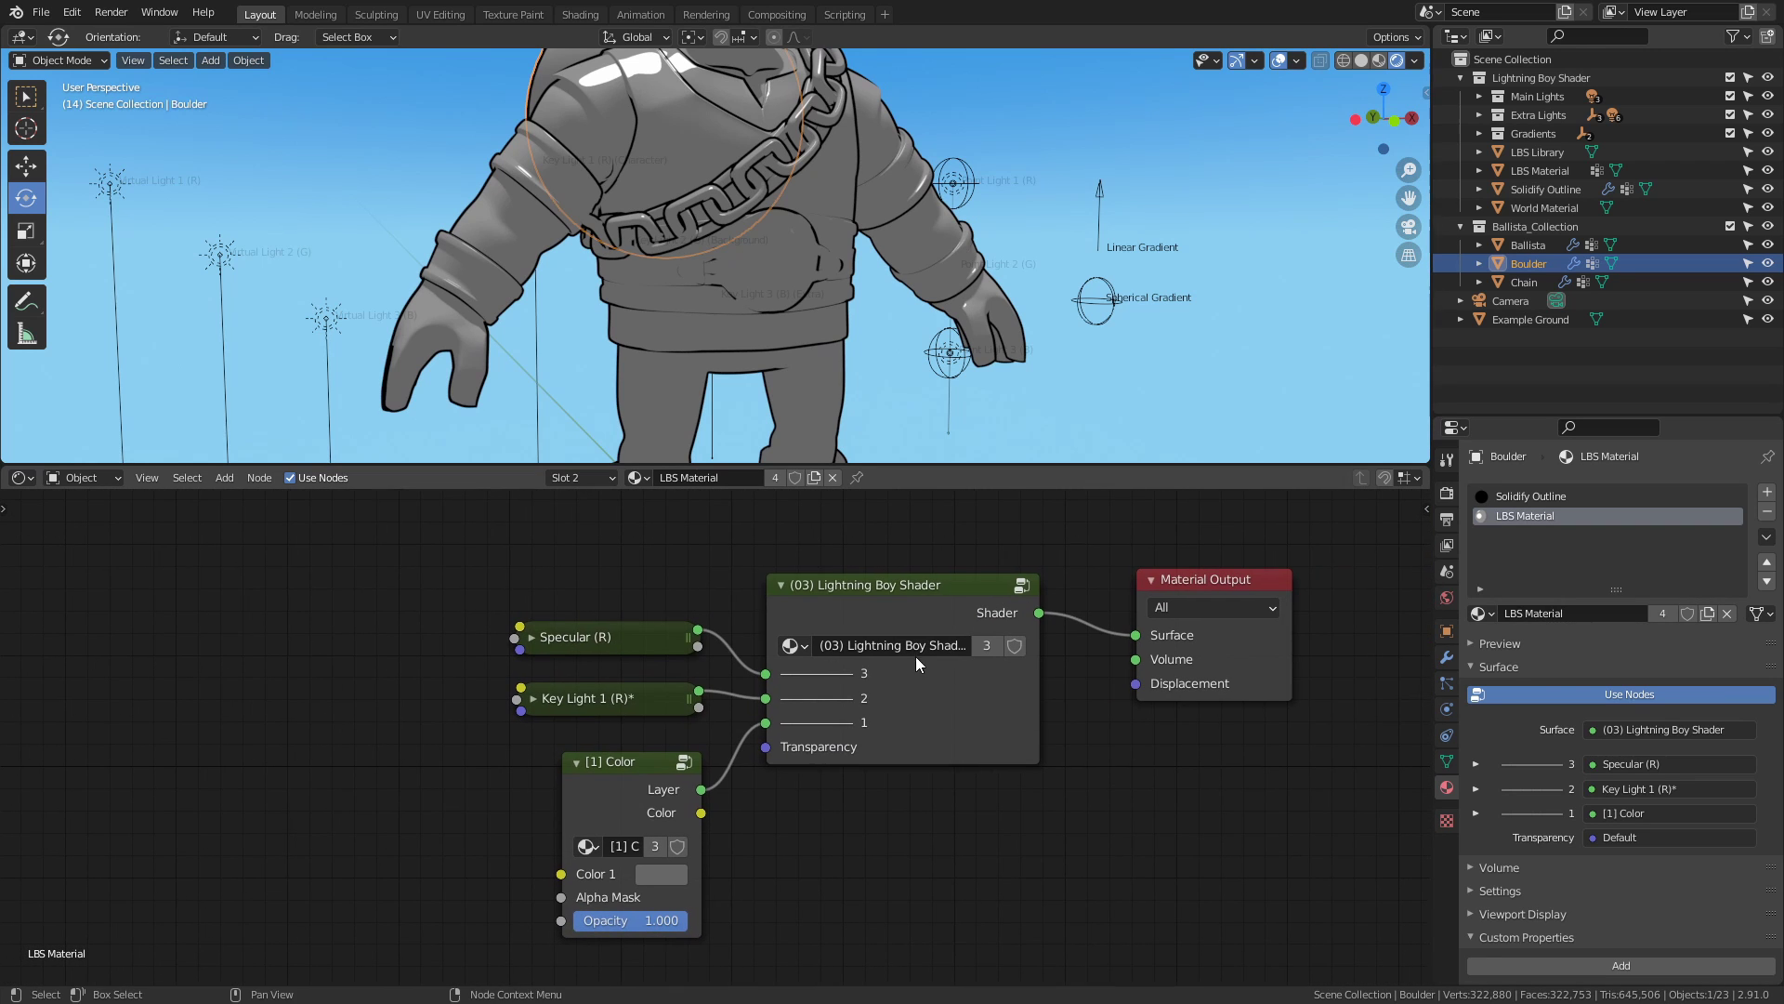
click(661, 874)
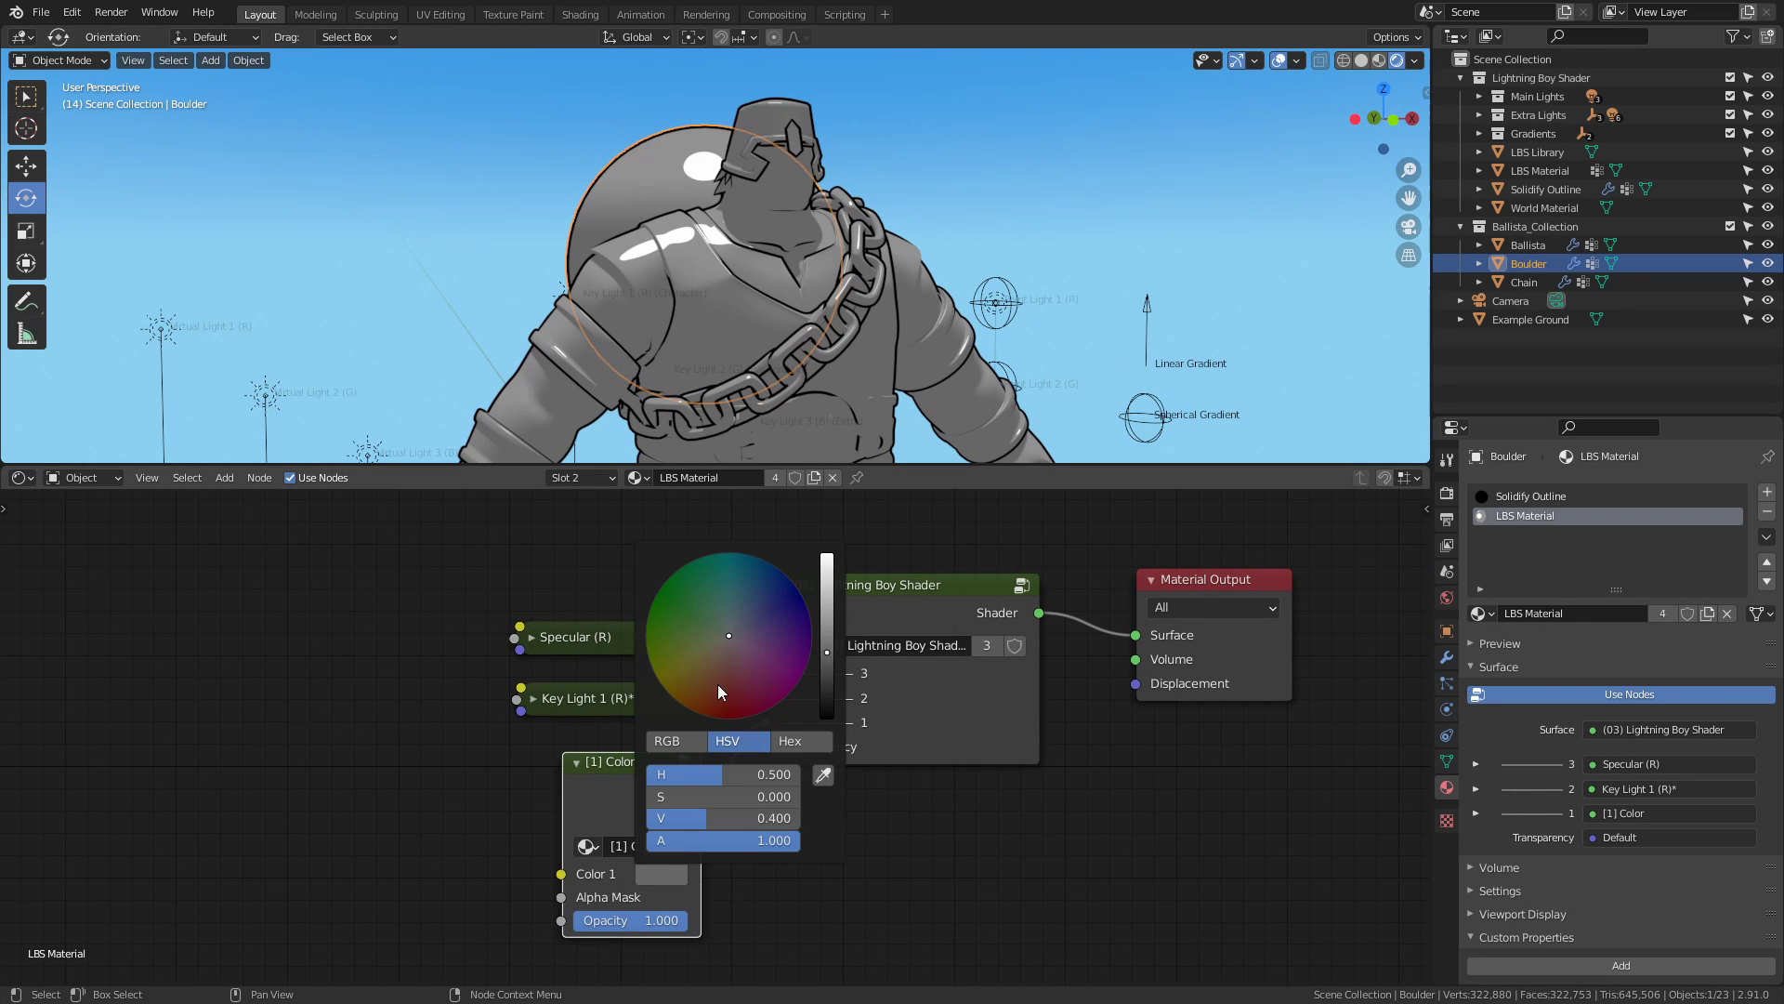
drag(705, 641, 756, 637)
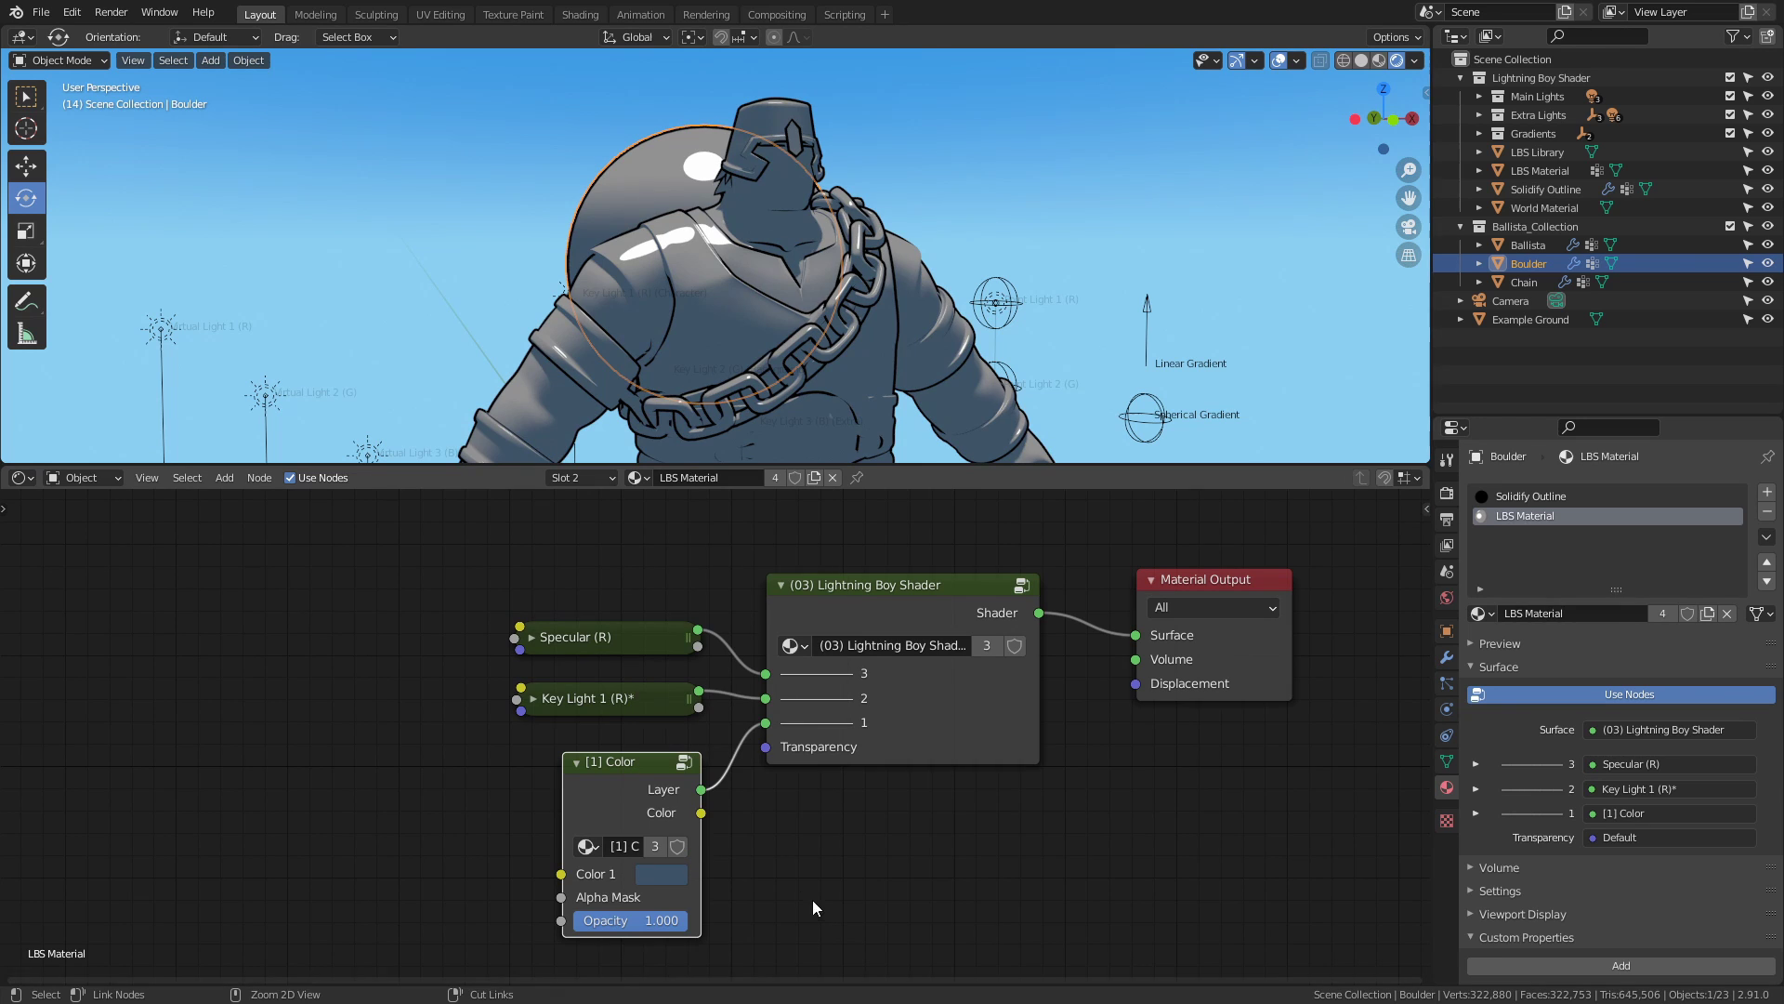
key(ctrl+z)
Remove the Specular (R) node from layer 3, maximize the node editor and move the Key Light 1 (R)* and [1] Color nodes away from the shader.
mouse_move(766, 673)
mouse_down()
mouse_move(714, 652)
mouse_move(759, 675)
mouse_up()
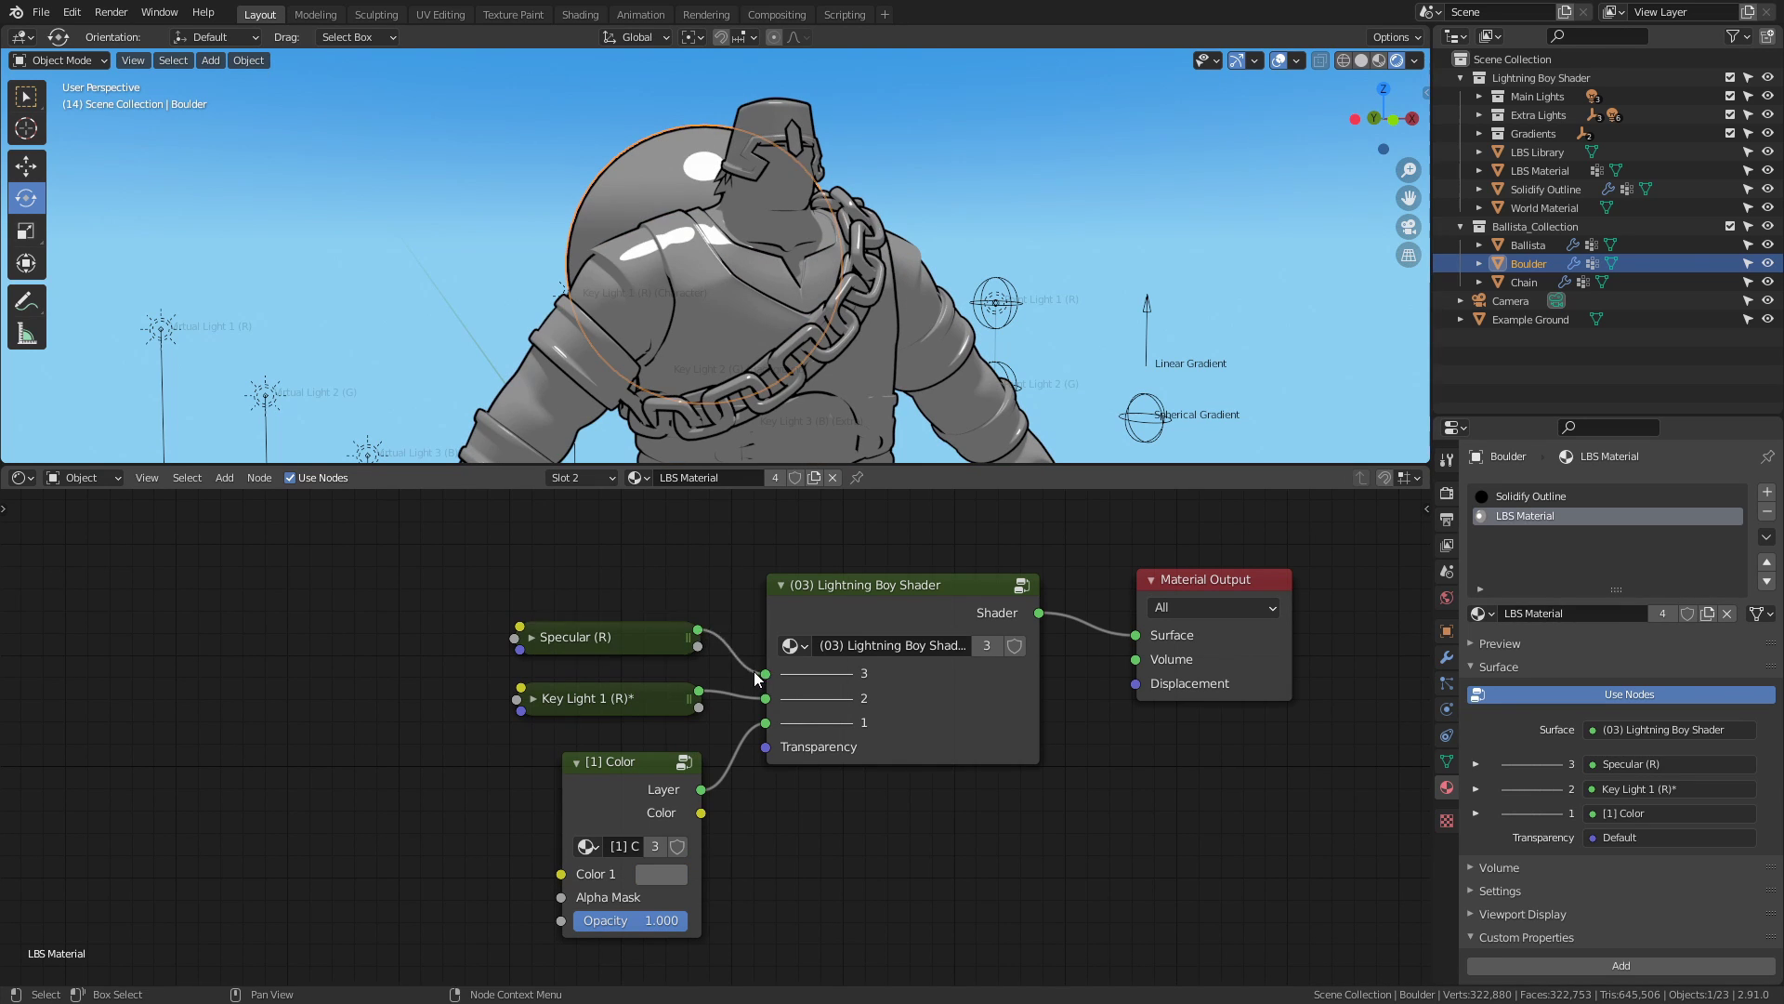
key(ctrl+space)
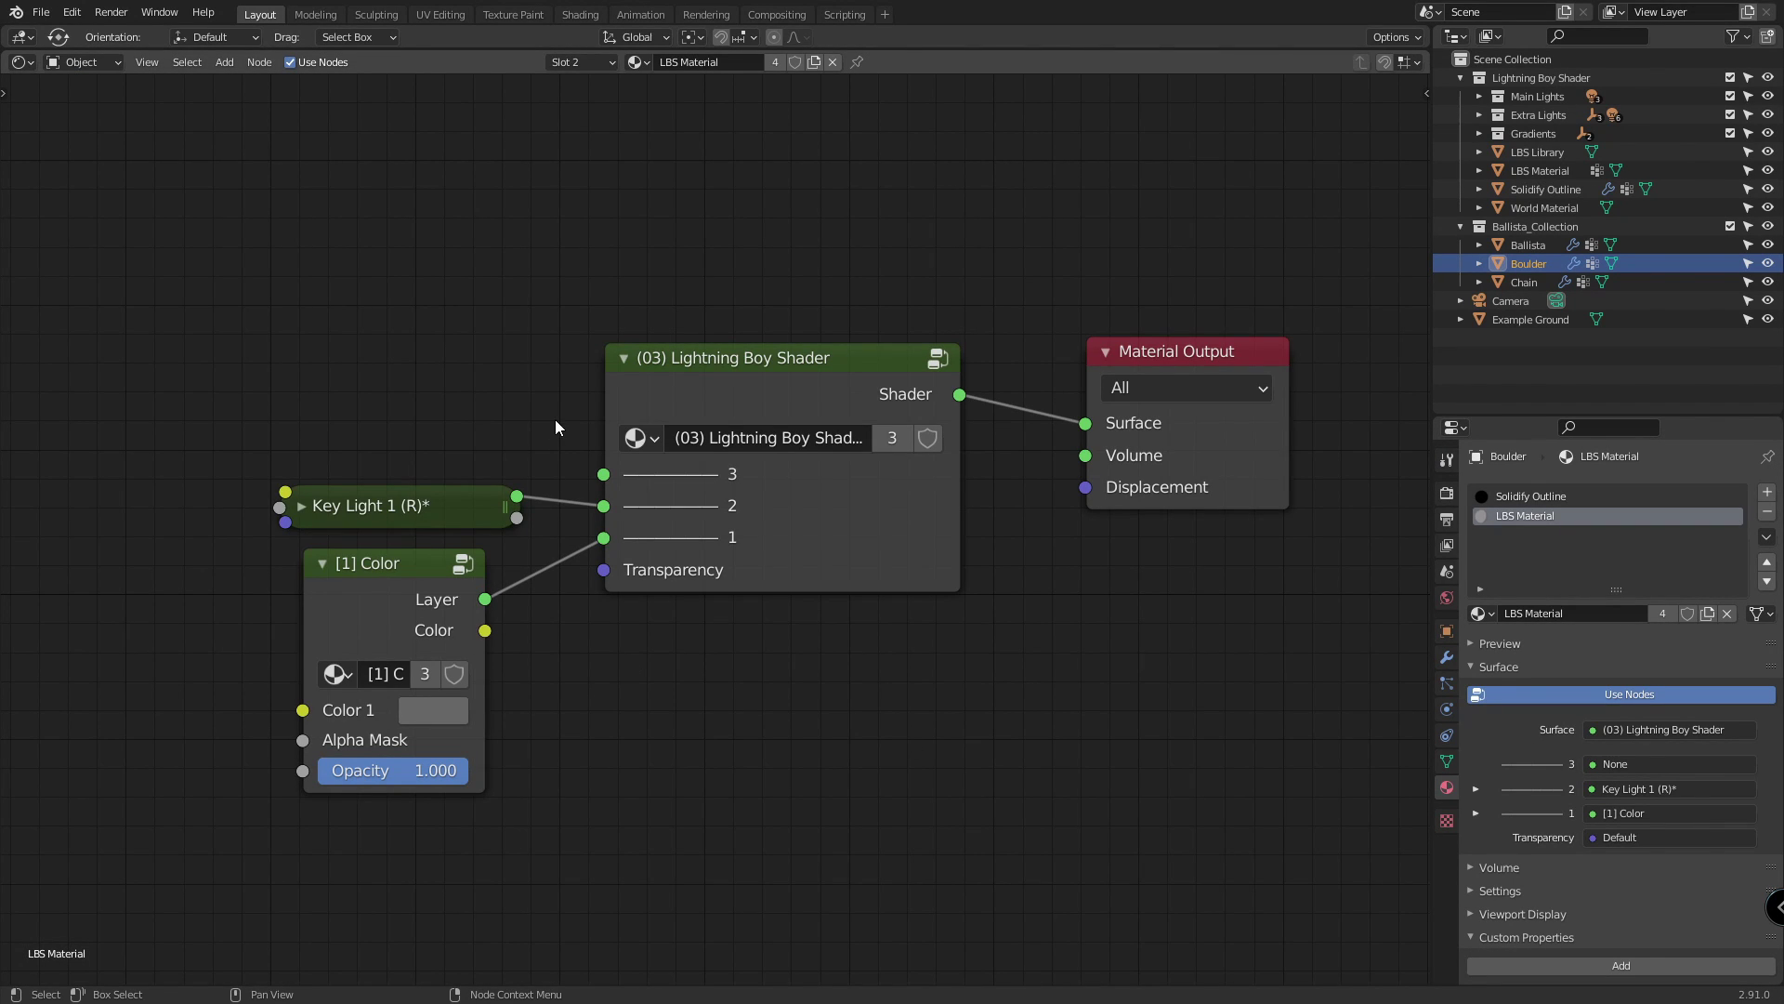
drag(456, 505, 413, 501)
drag(424, 563, 404, 567)
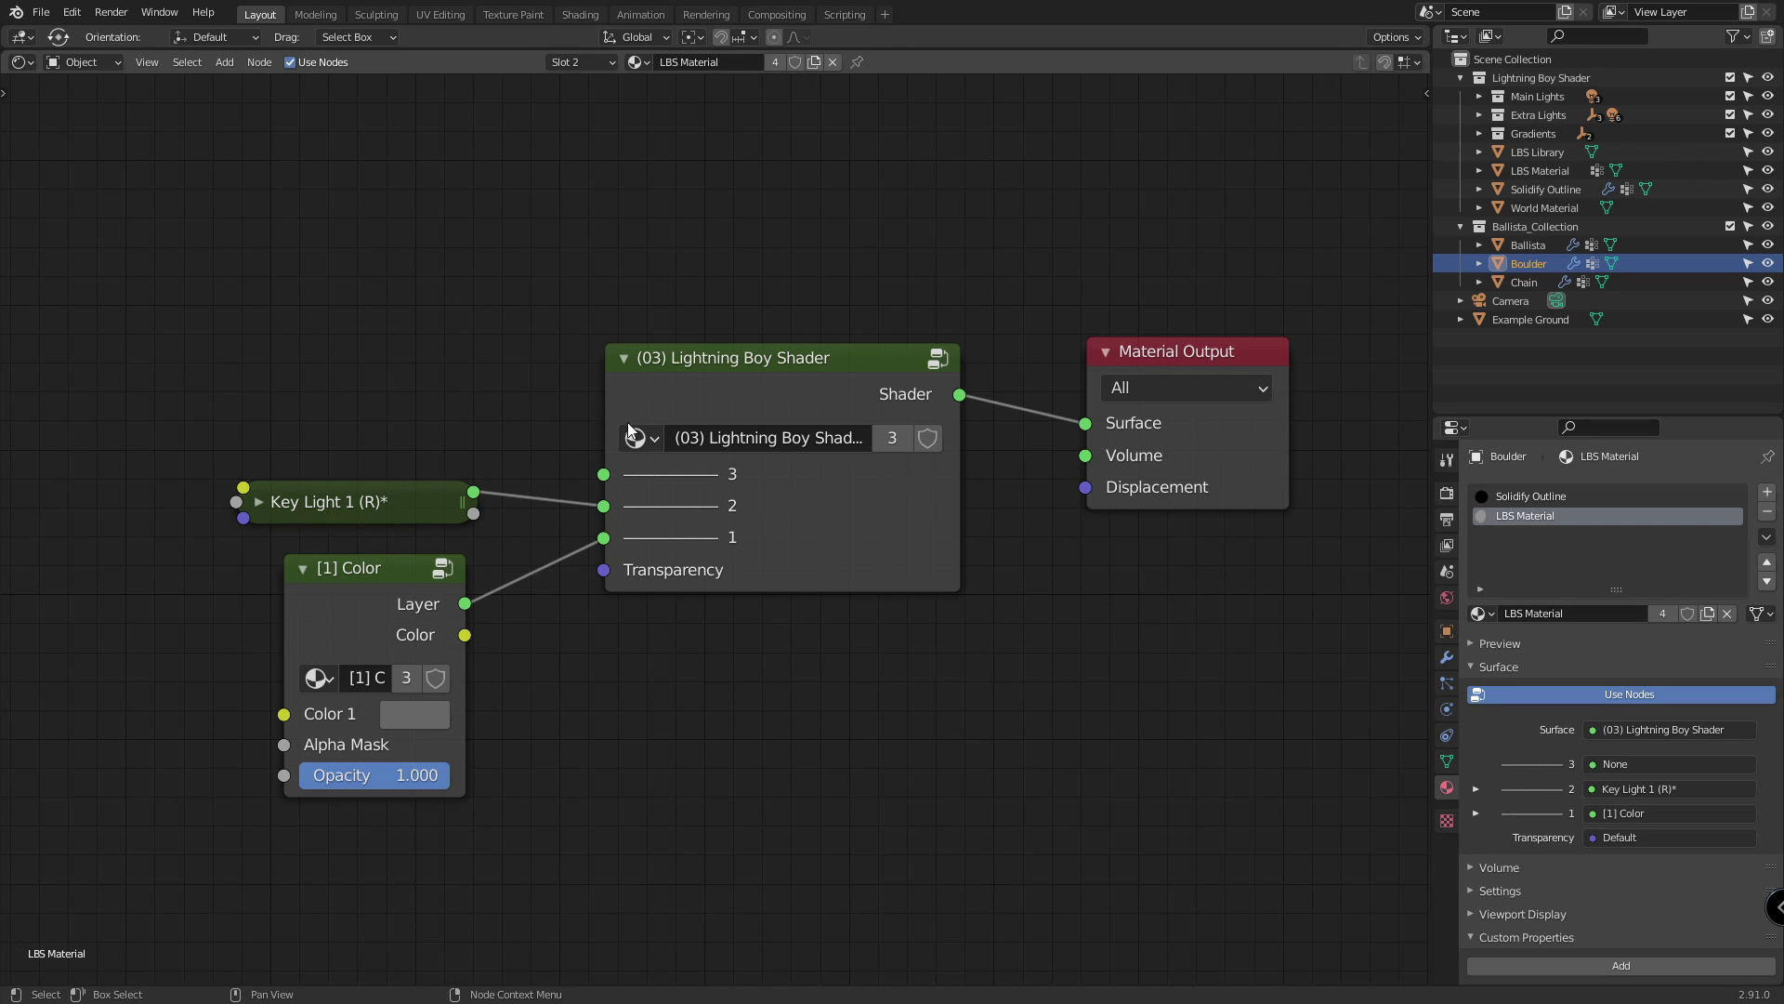
Try the (06), (09) and (12) Lightning Boy Shader groups in the shader node, making room for the extra layers.
click(651, 438)
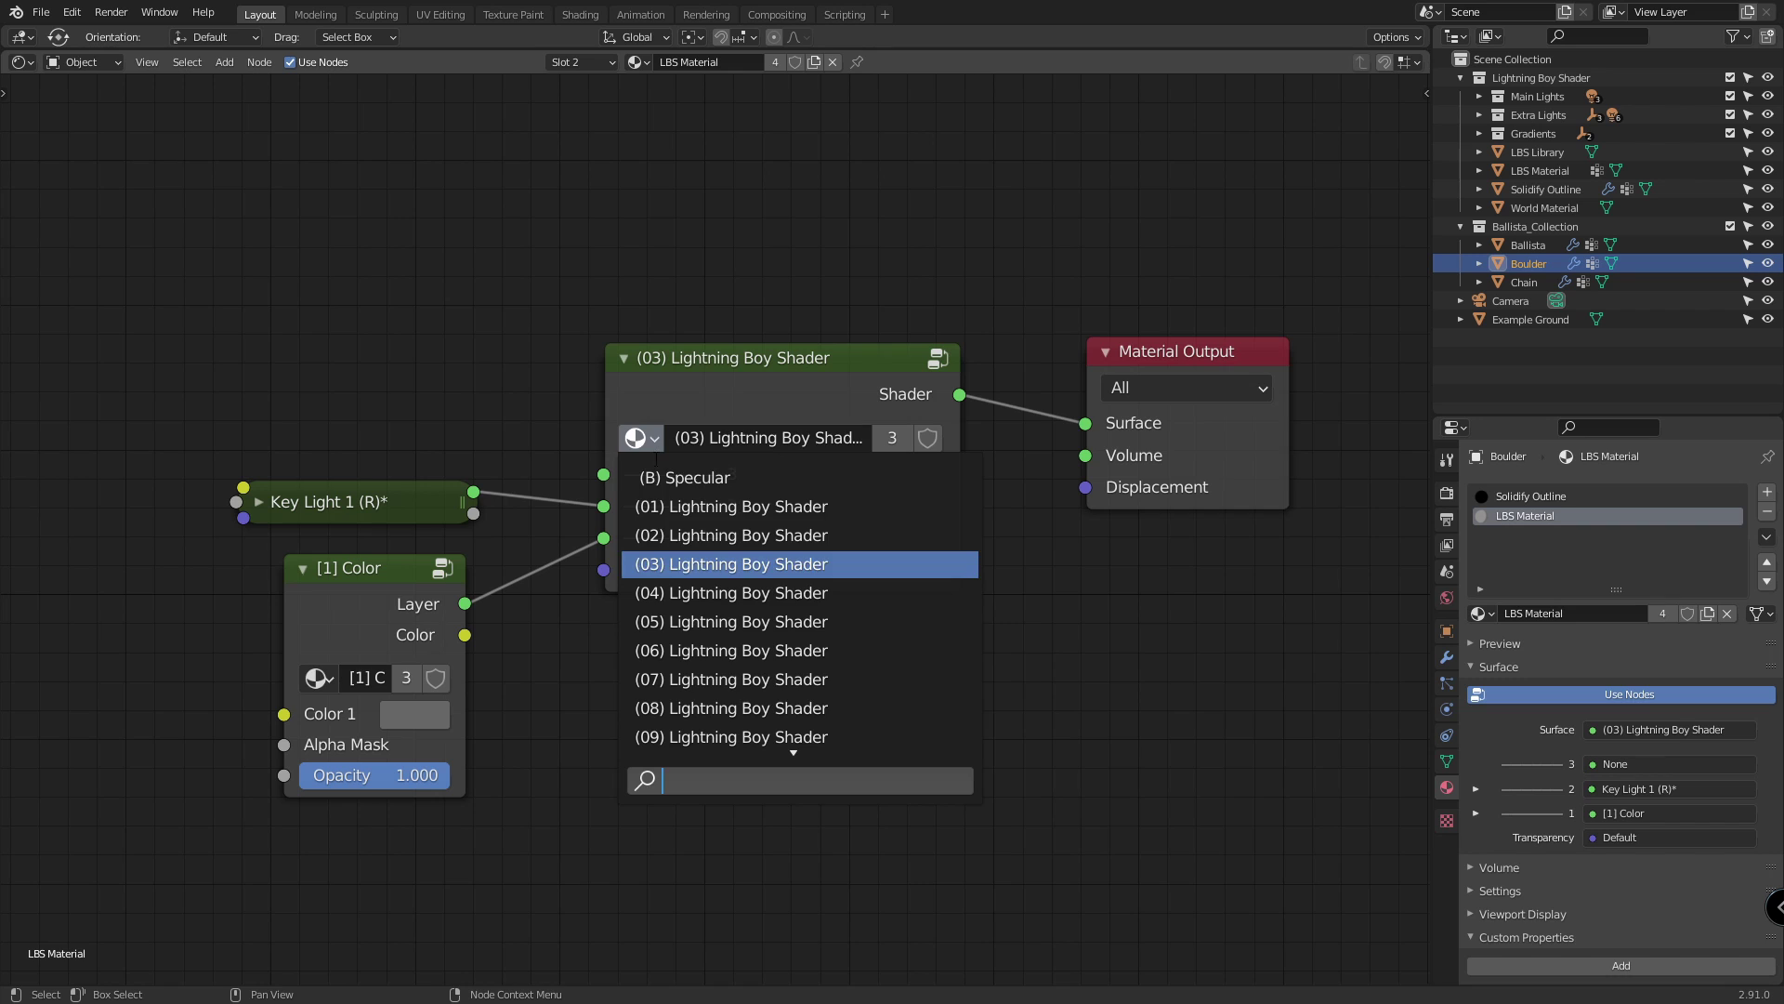
click(706, 650)
drag(754, 355, 760, 267)
click(650, 362)
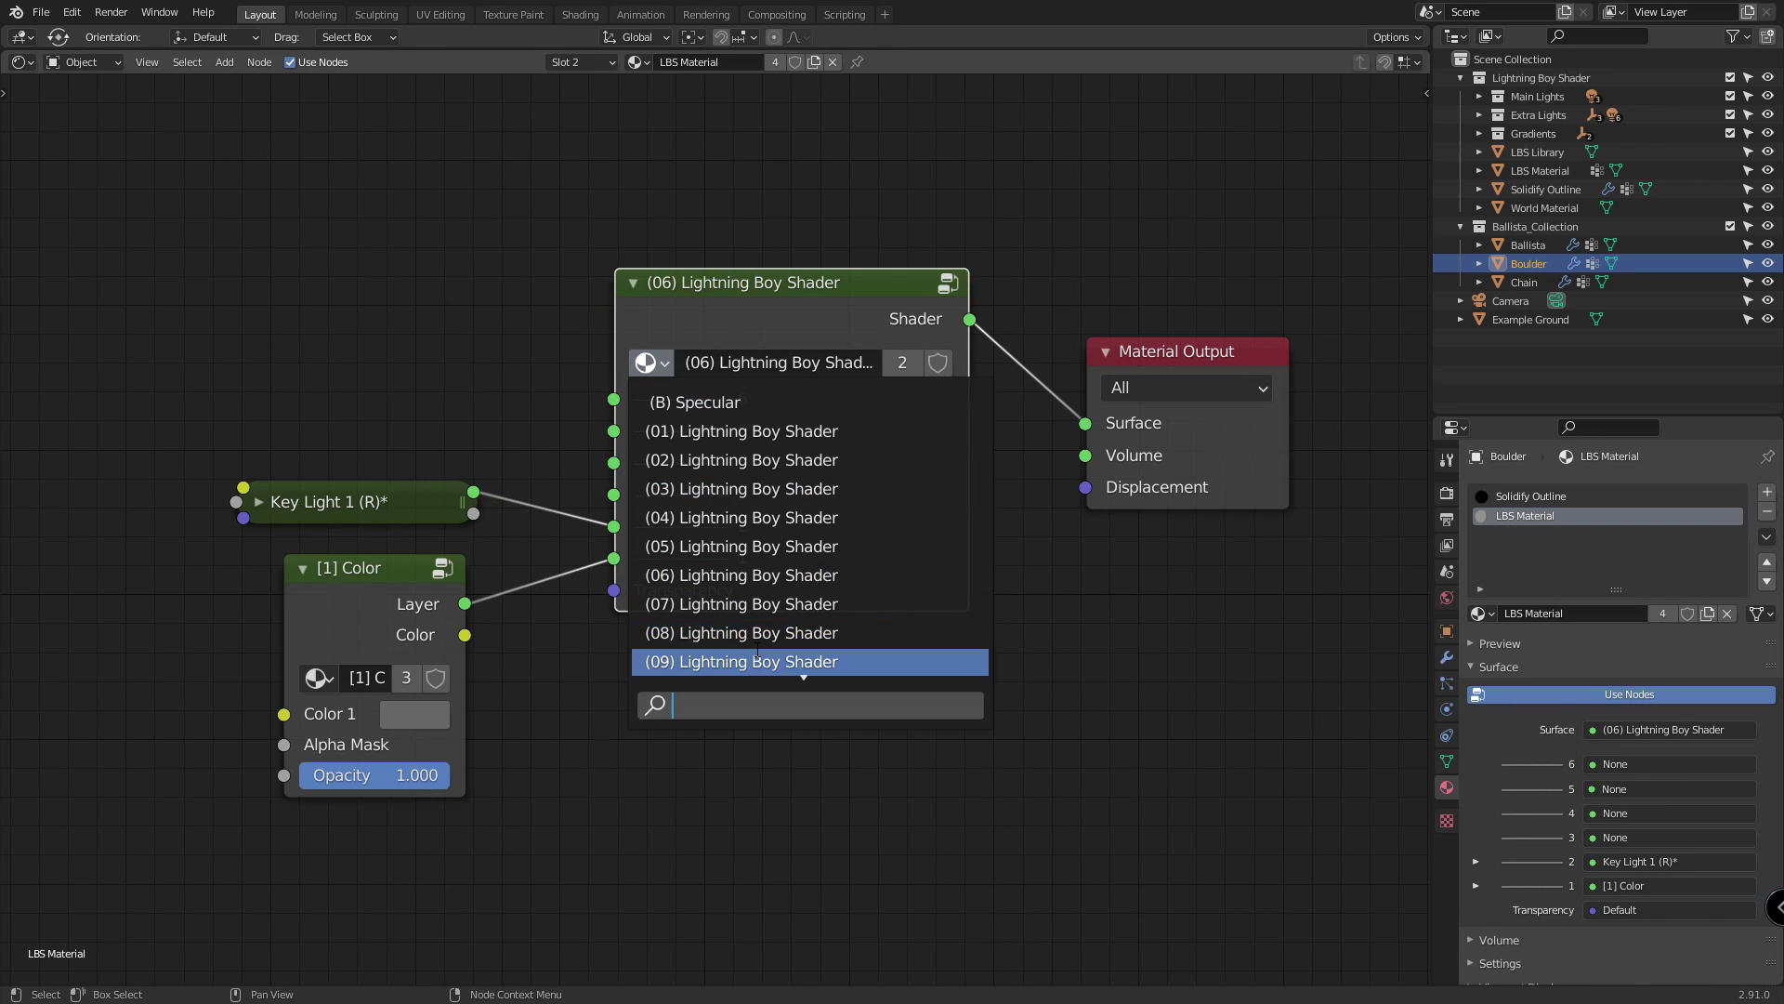
click(757, 651)
click(651, 363)
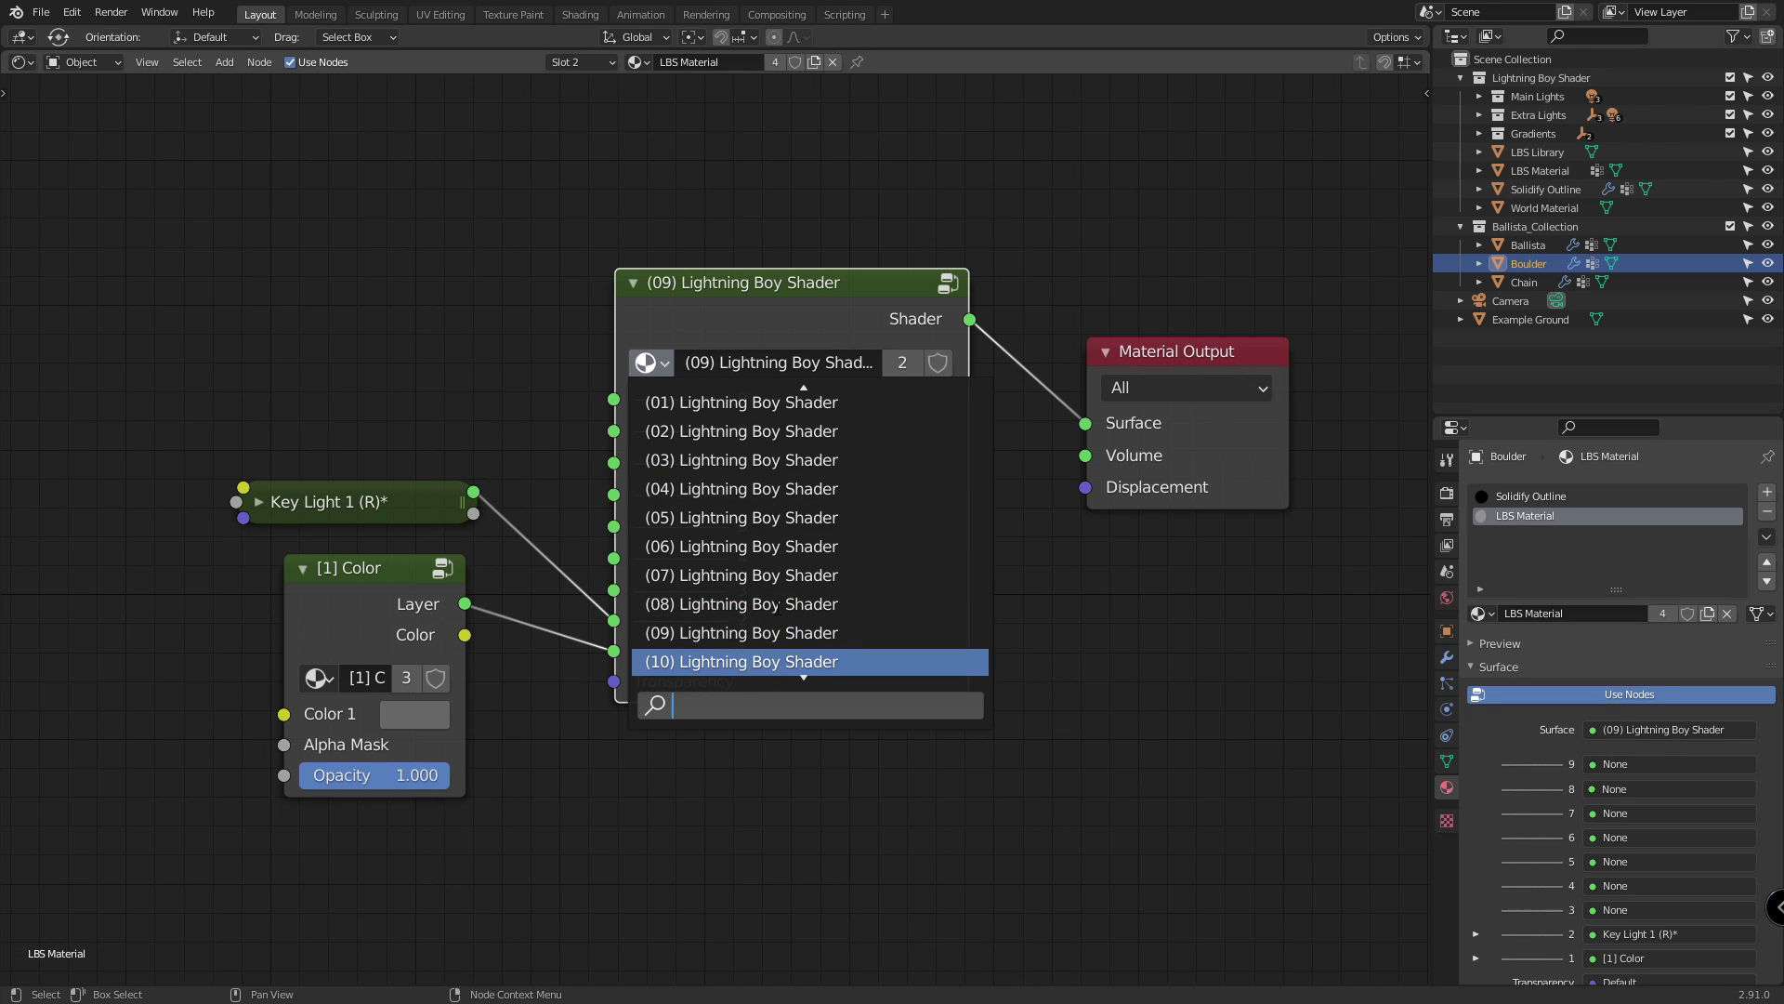
click(746, 661)
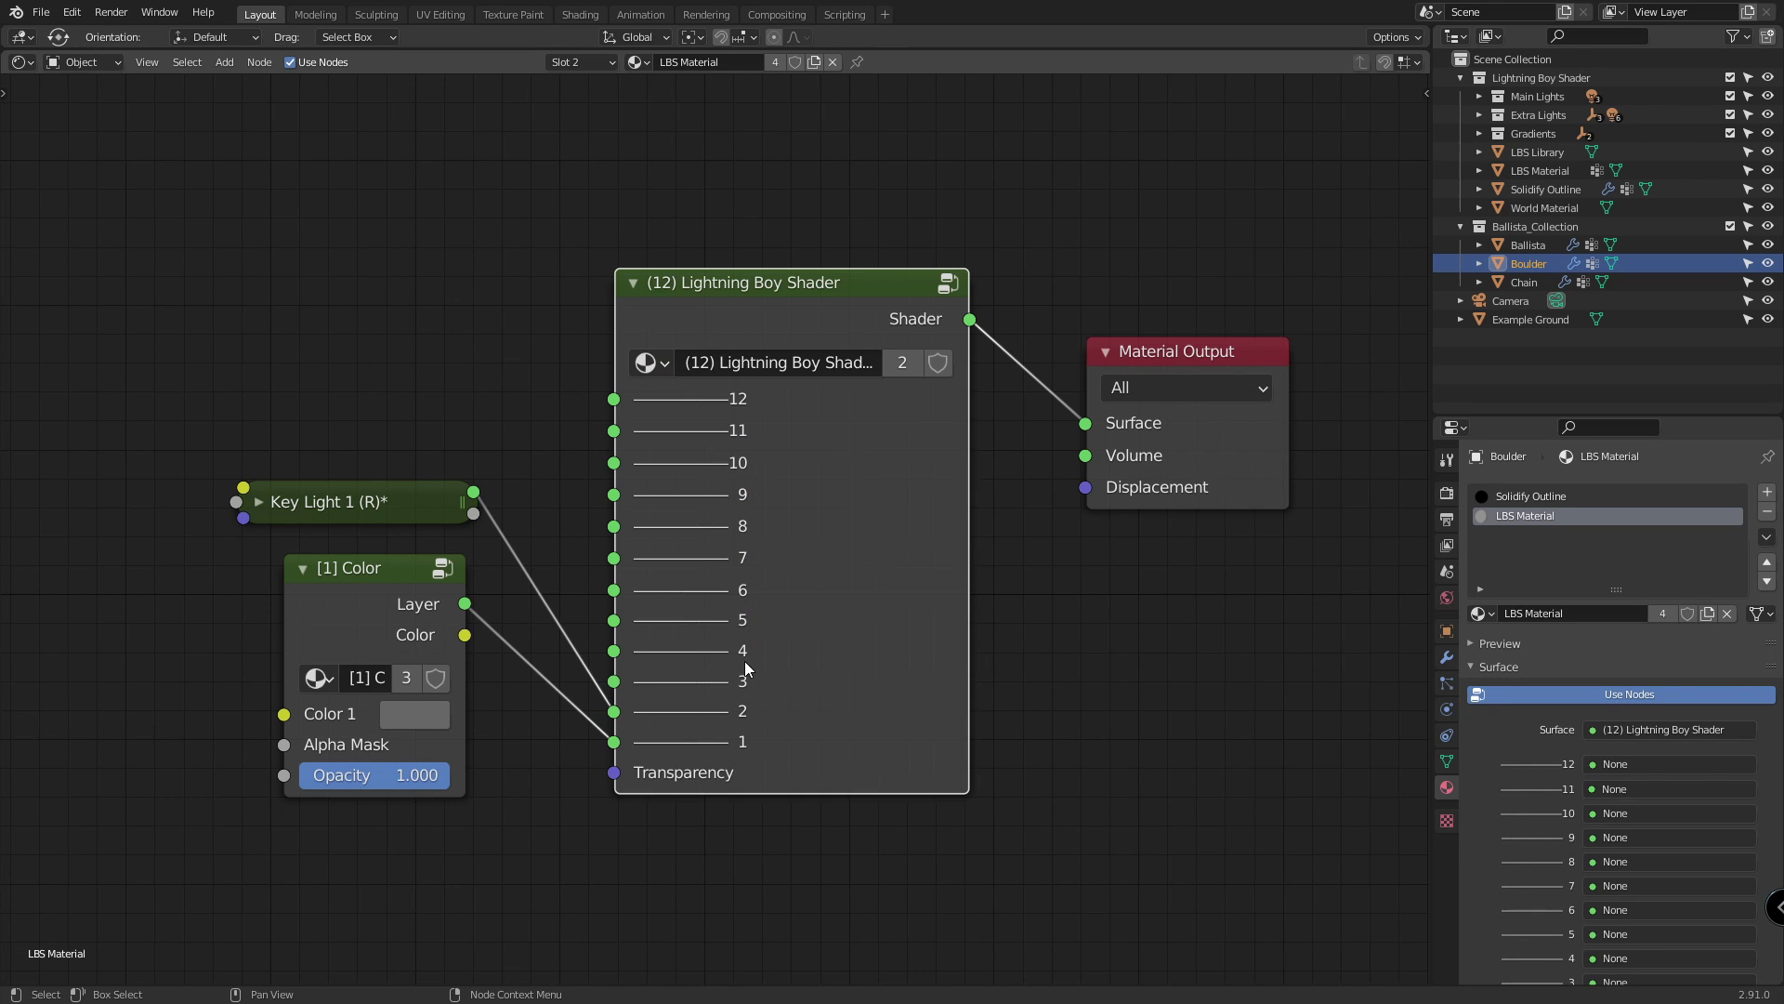
drag(776, 320, 788, 230)
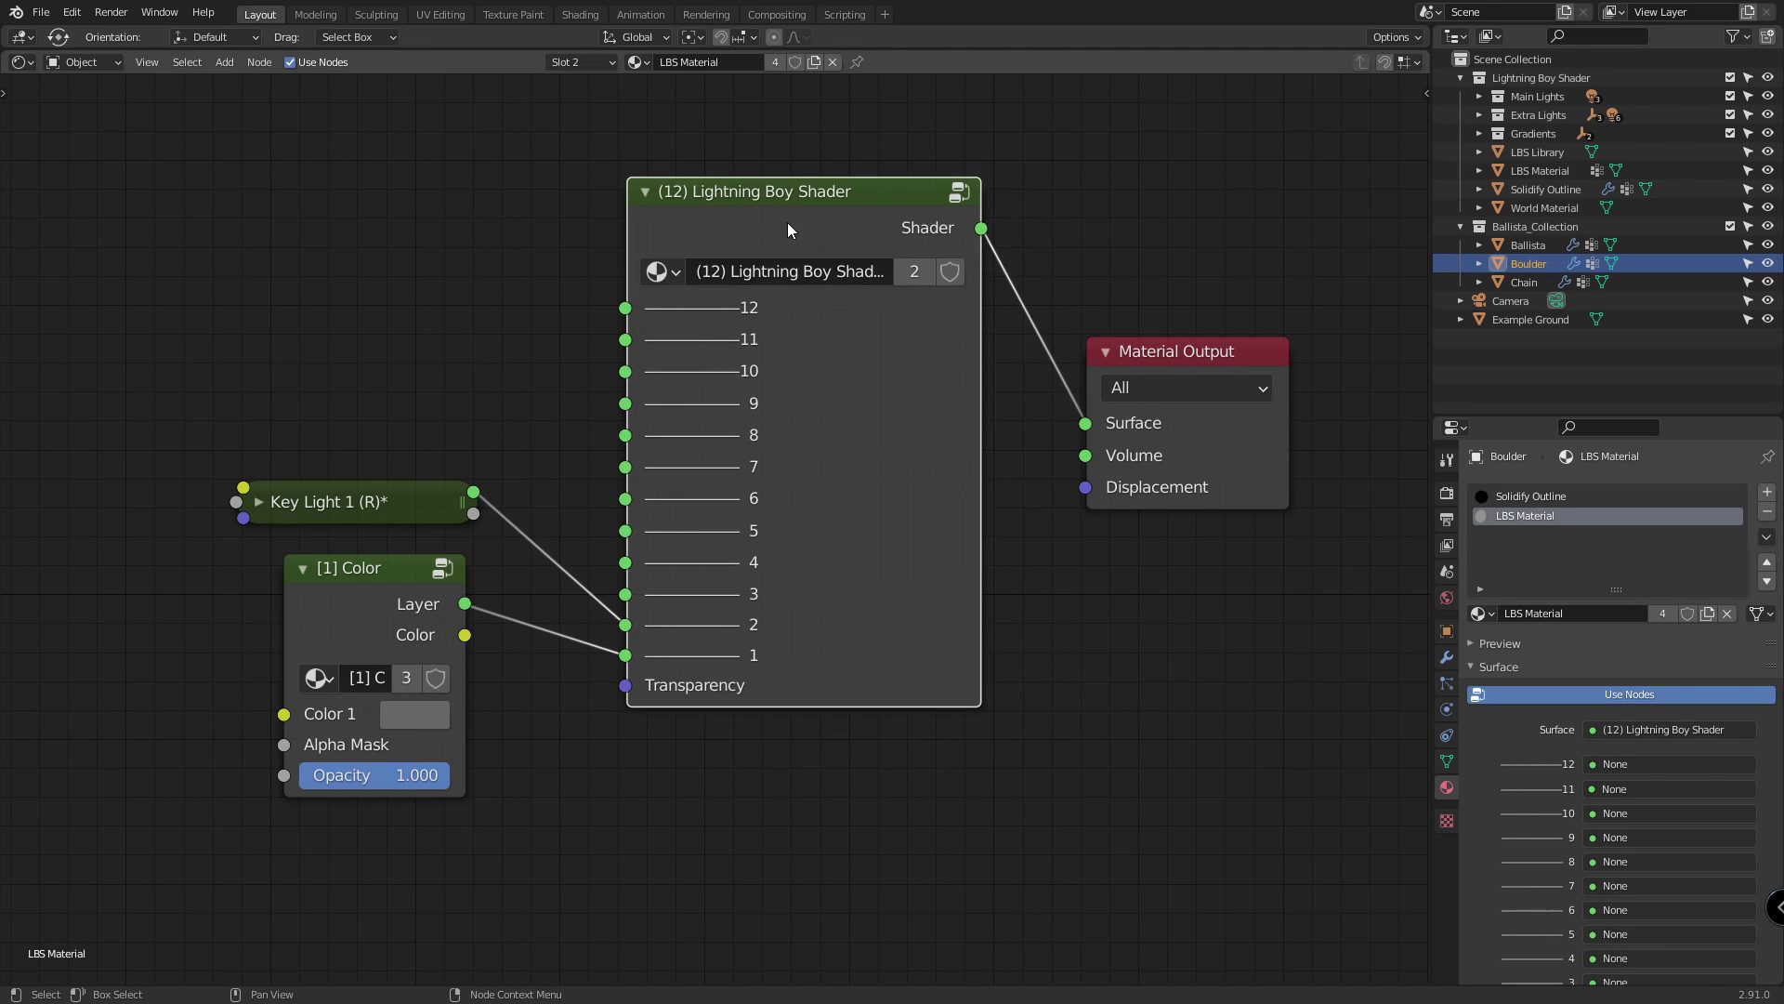
Reduce the shader node's layers by switching it to (09) and (06) Lightning Boy Shader, and reposition the node.
click(658, 279)
click(715, 364)
click(662, 273)
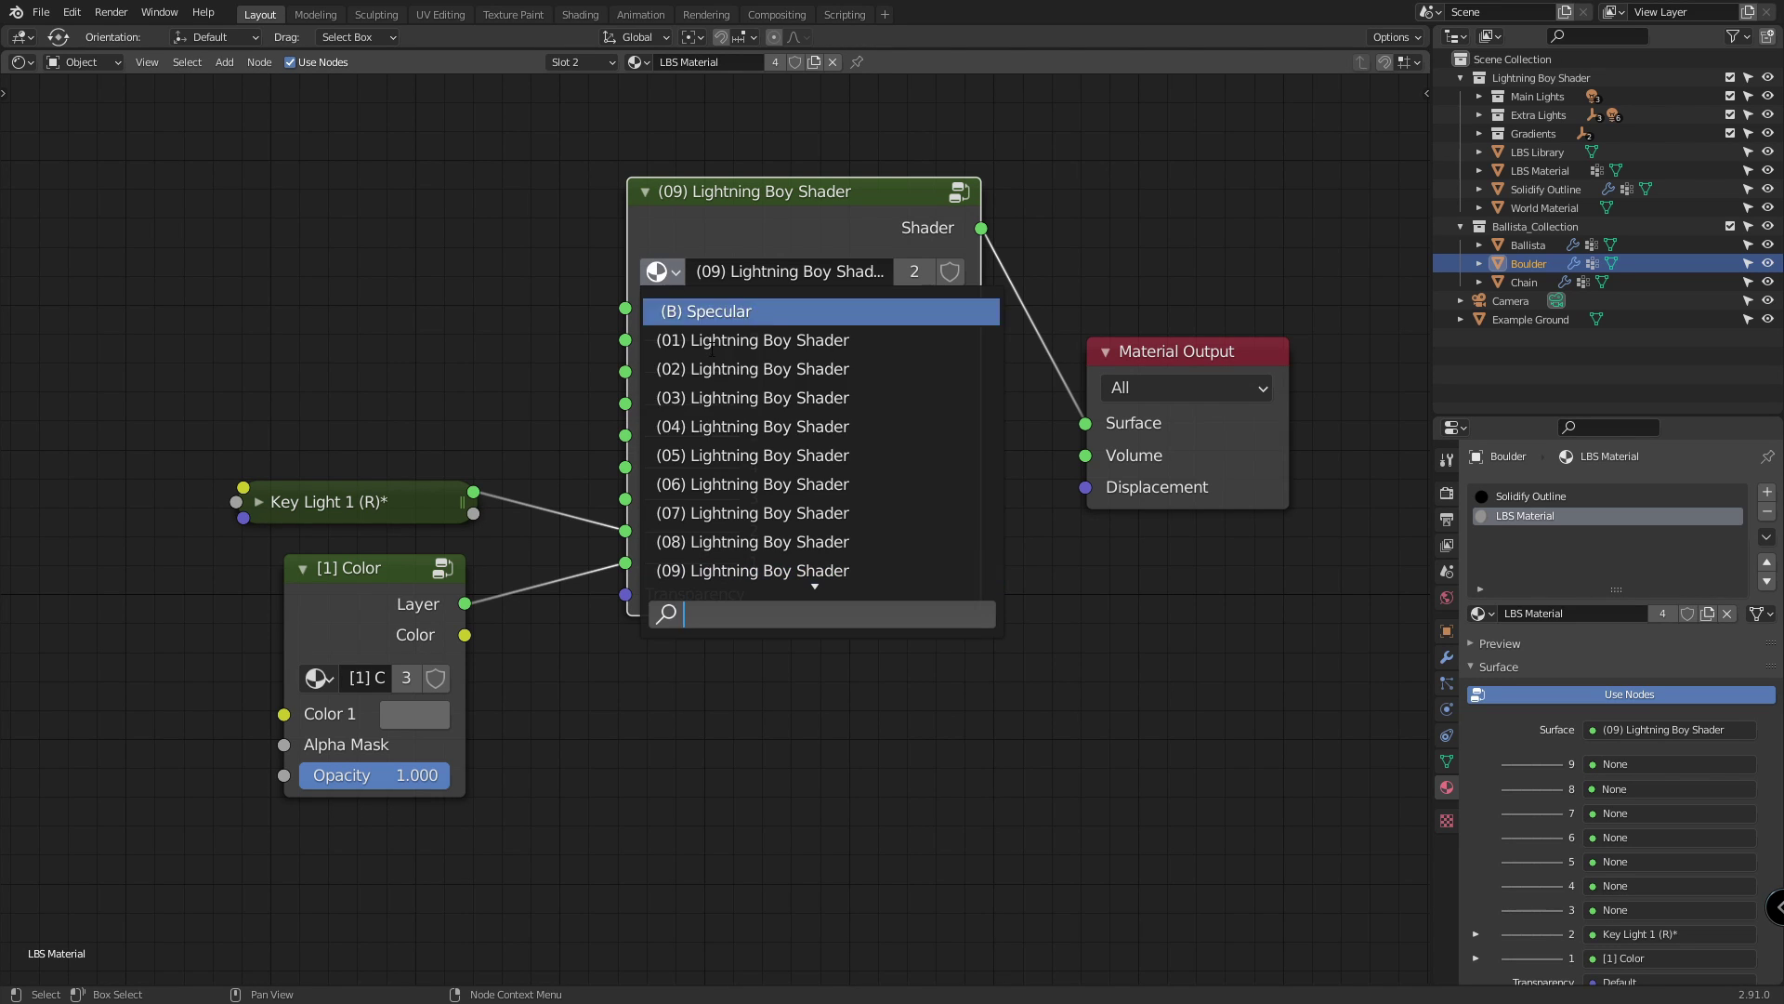
click(753, 483)
drag(757, 216, 764, 346)
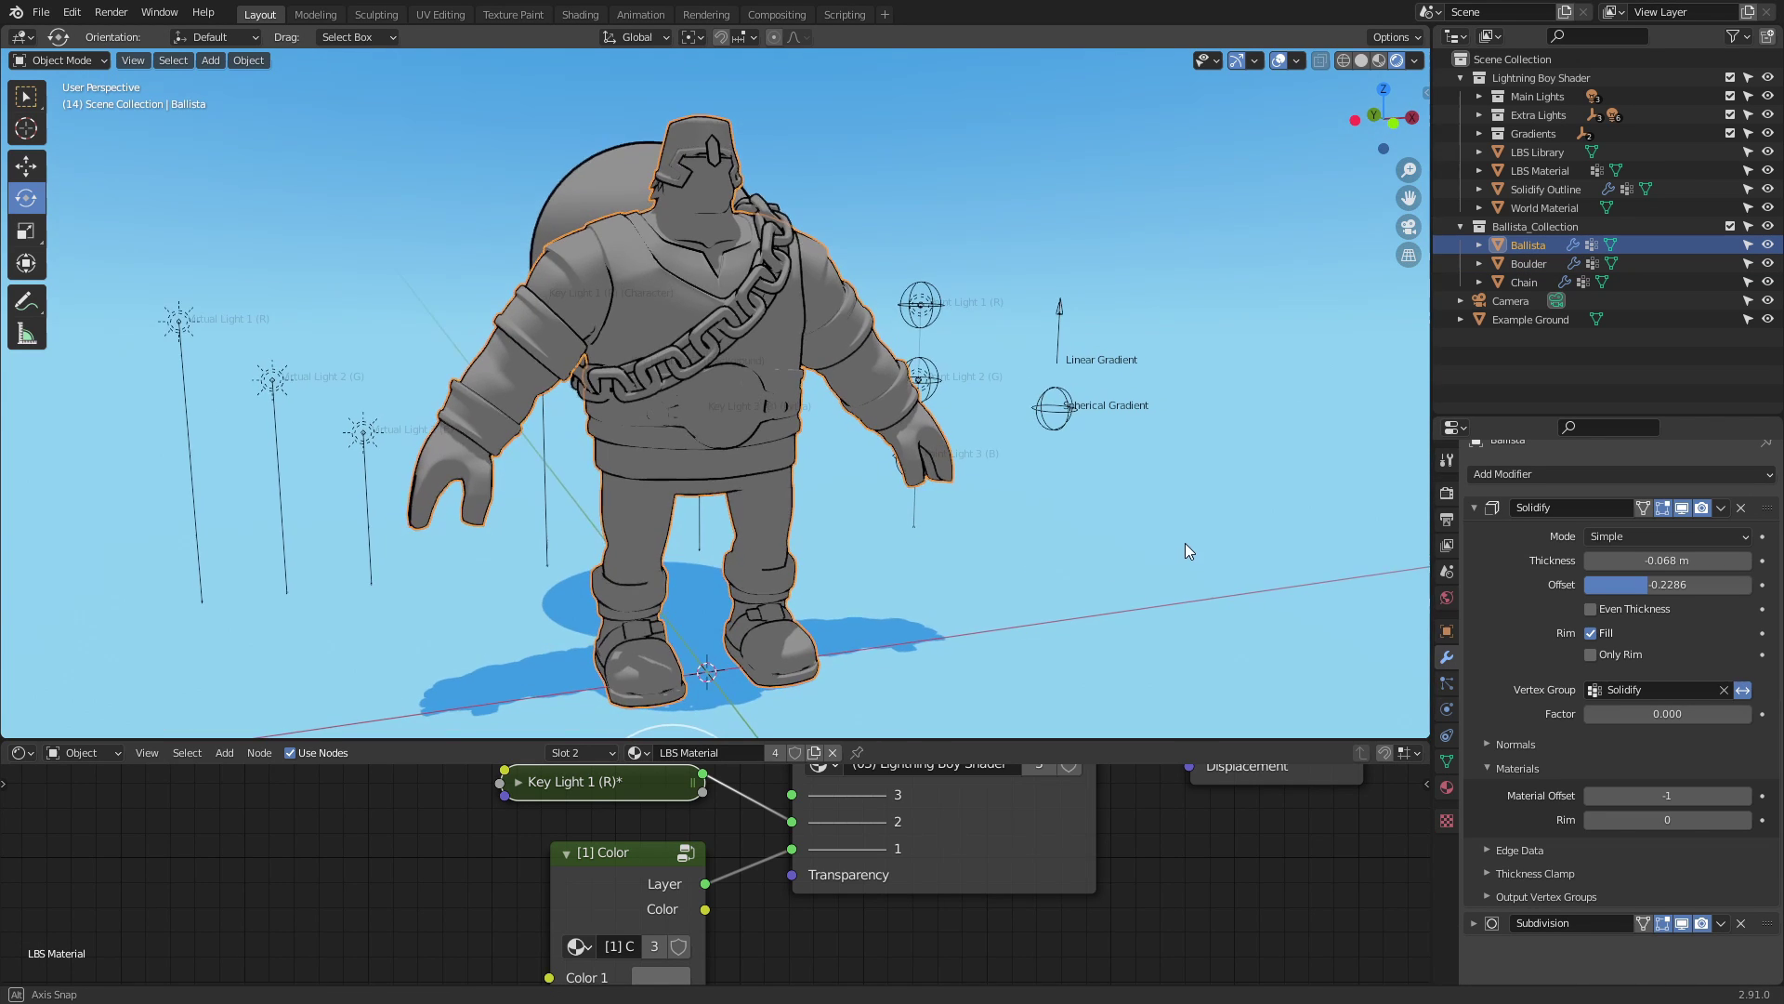
In Ballista's LBS Material, set the Key Light 1 (R)* softness to 0.056 and increase its range.
mouse_move(1185, 542)
middle_down()
mouse_move(1156, 533)
mouse_move(1178, 535)
middle_up()
click(1447, 789)
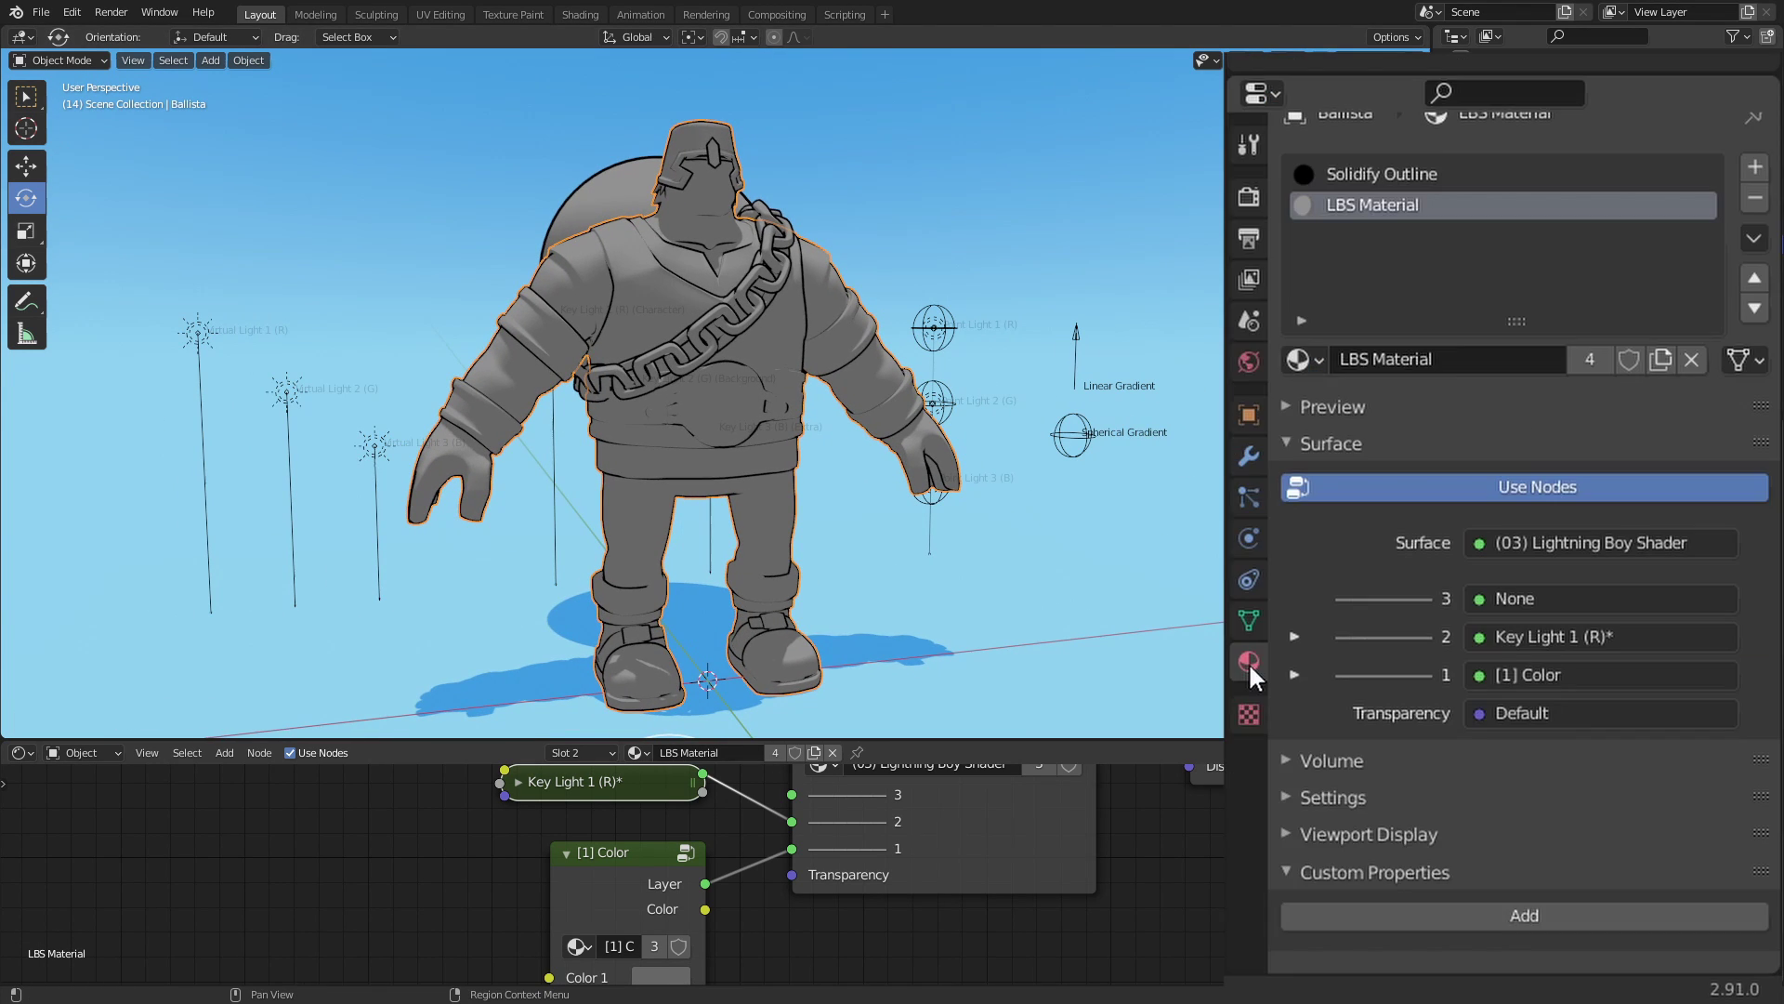
click(1294, 637)
scroll(1412, 576, down, 4)
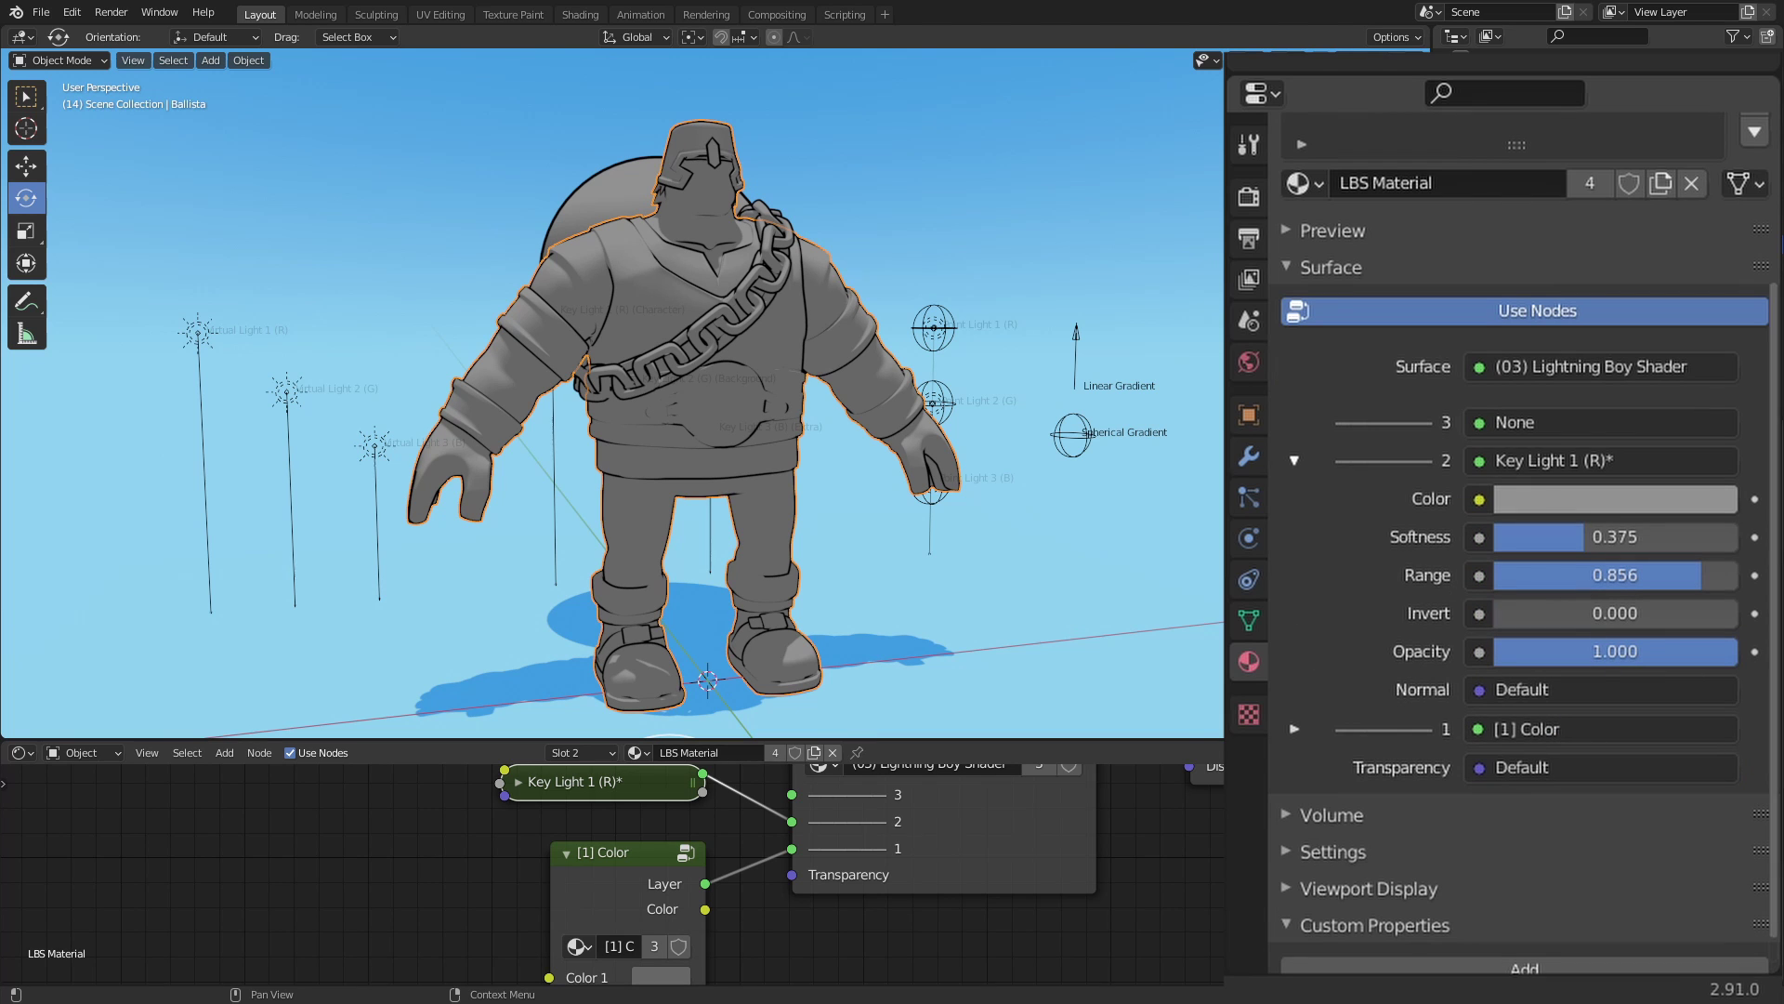
drag(1582, 536, 1514, 537)
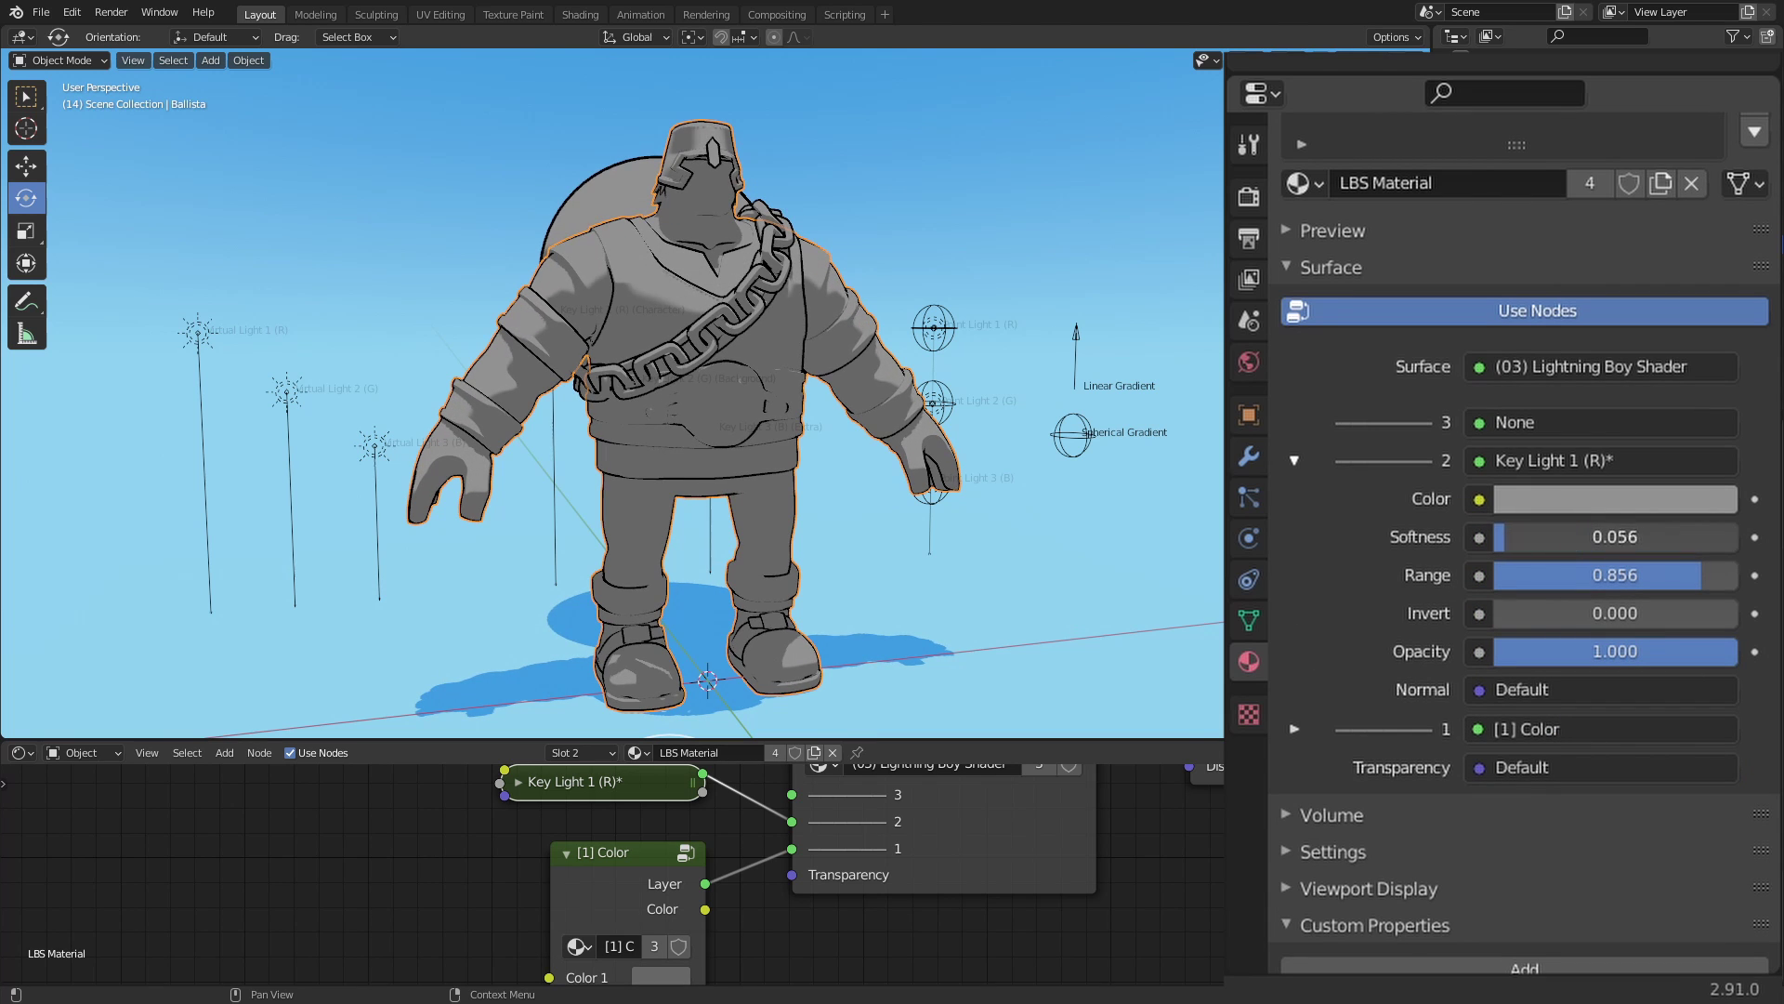
mouse_move(1655, 576)
mouse_down()
mouse_move(1621, 576)
mouse_move(1683, 577)
mouse_up()
middle_drag(1023, 480, 1151, 461)
scroll(1009, 483, down, 1)
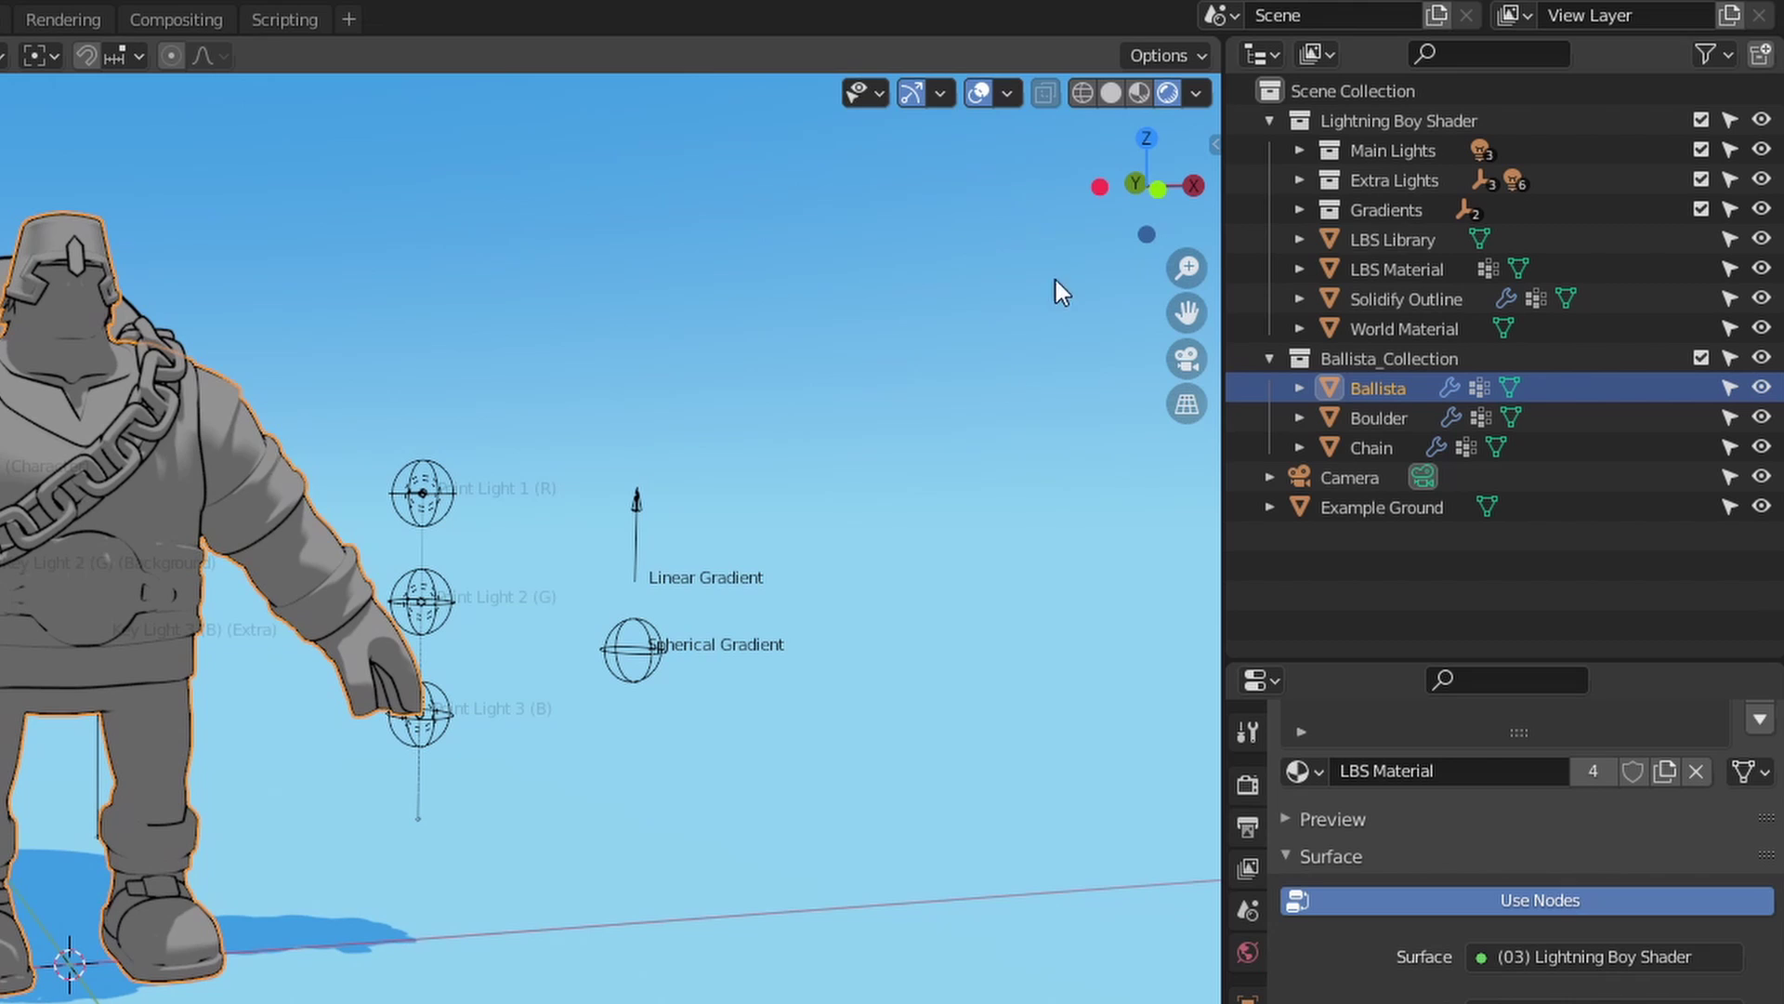
Open the LBS Library node tree in a maximized editor and examine its feature nodes from Shader and Lights through Transparency.
click(1379, 239)
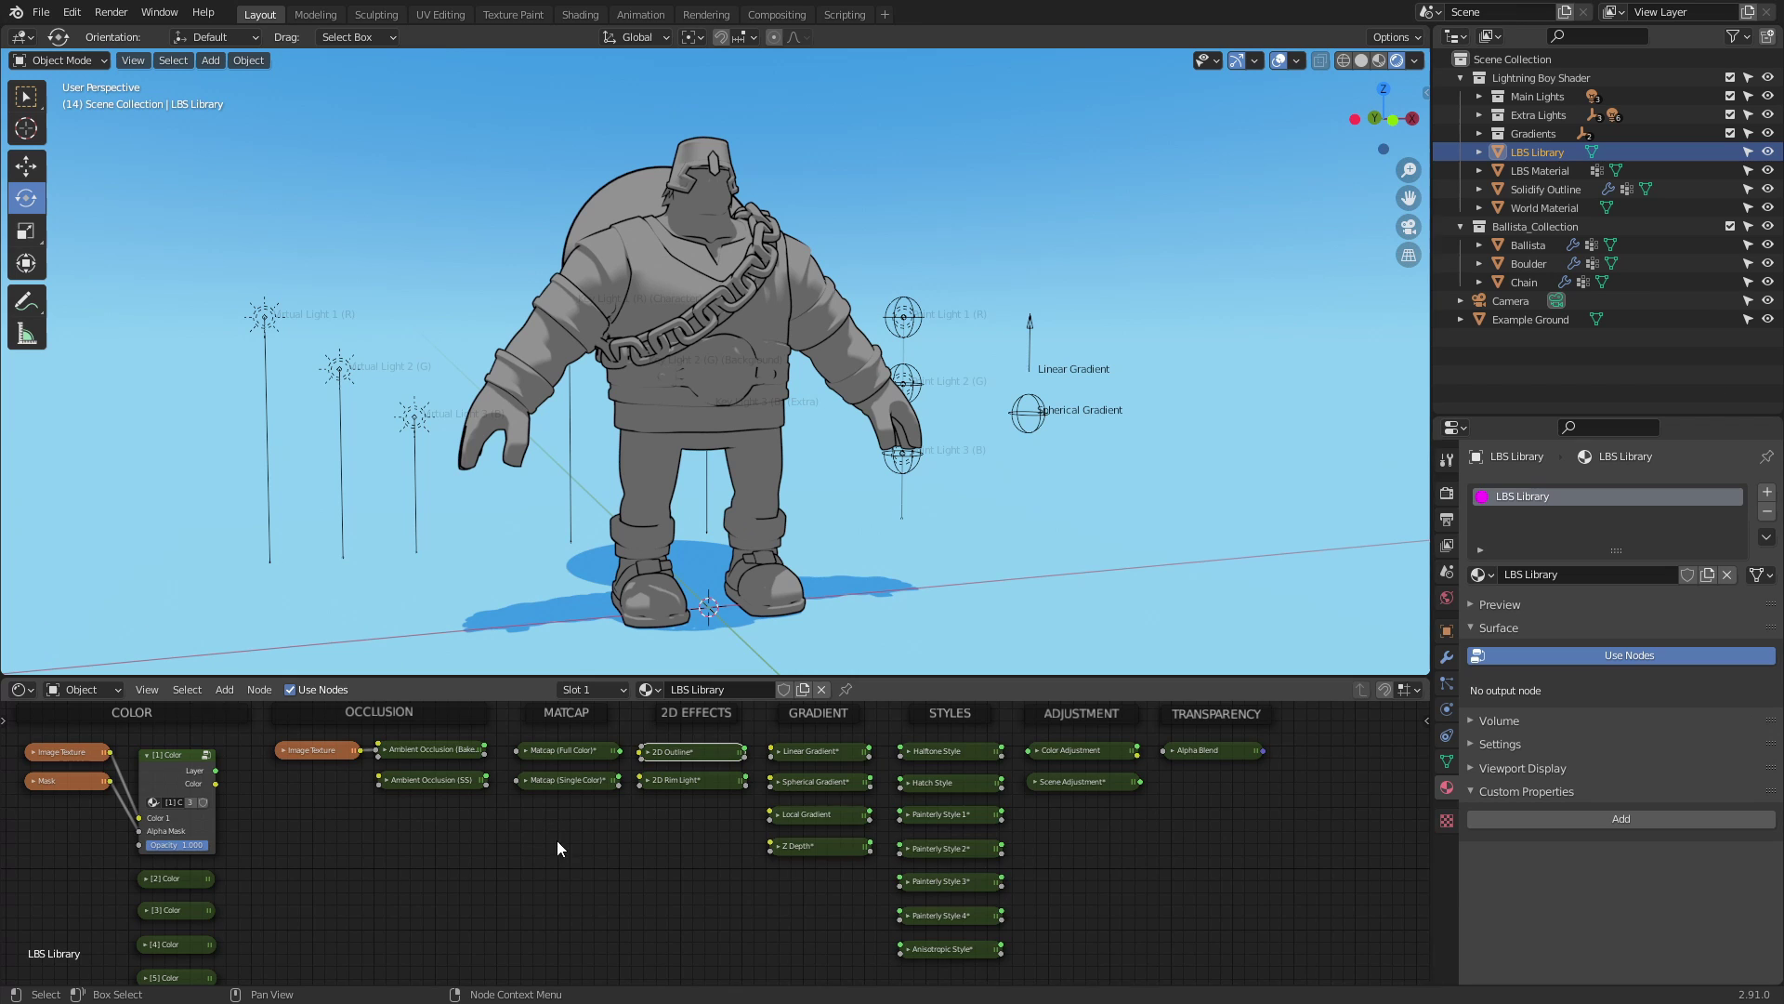
scroll(665, 877, down, 4)
scroll(666, 878, up, 2)
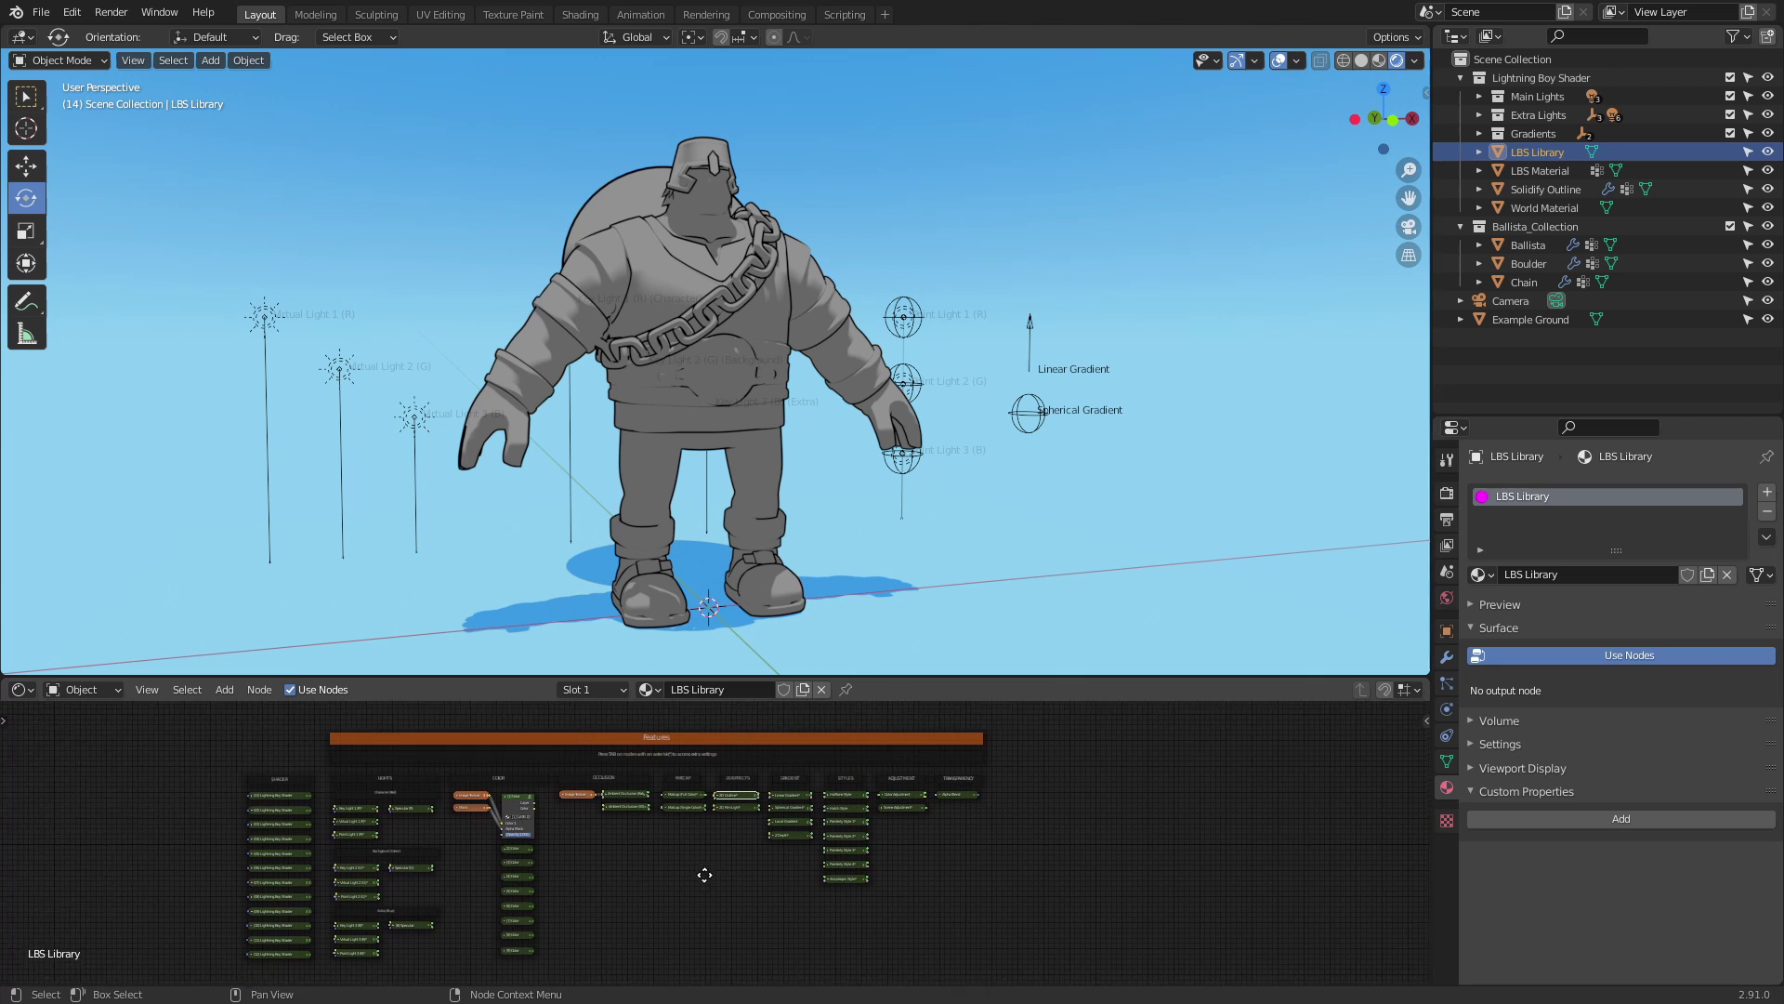
key(ctrl+space)
middle_drag(1595, 807, 1600, 803)
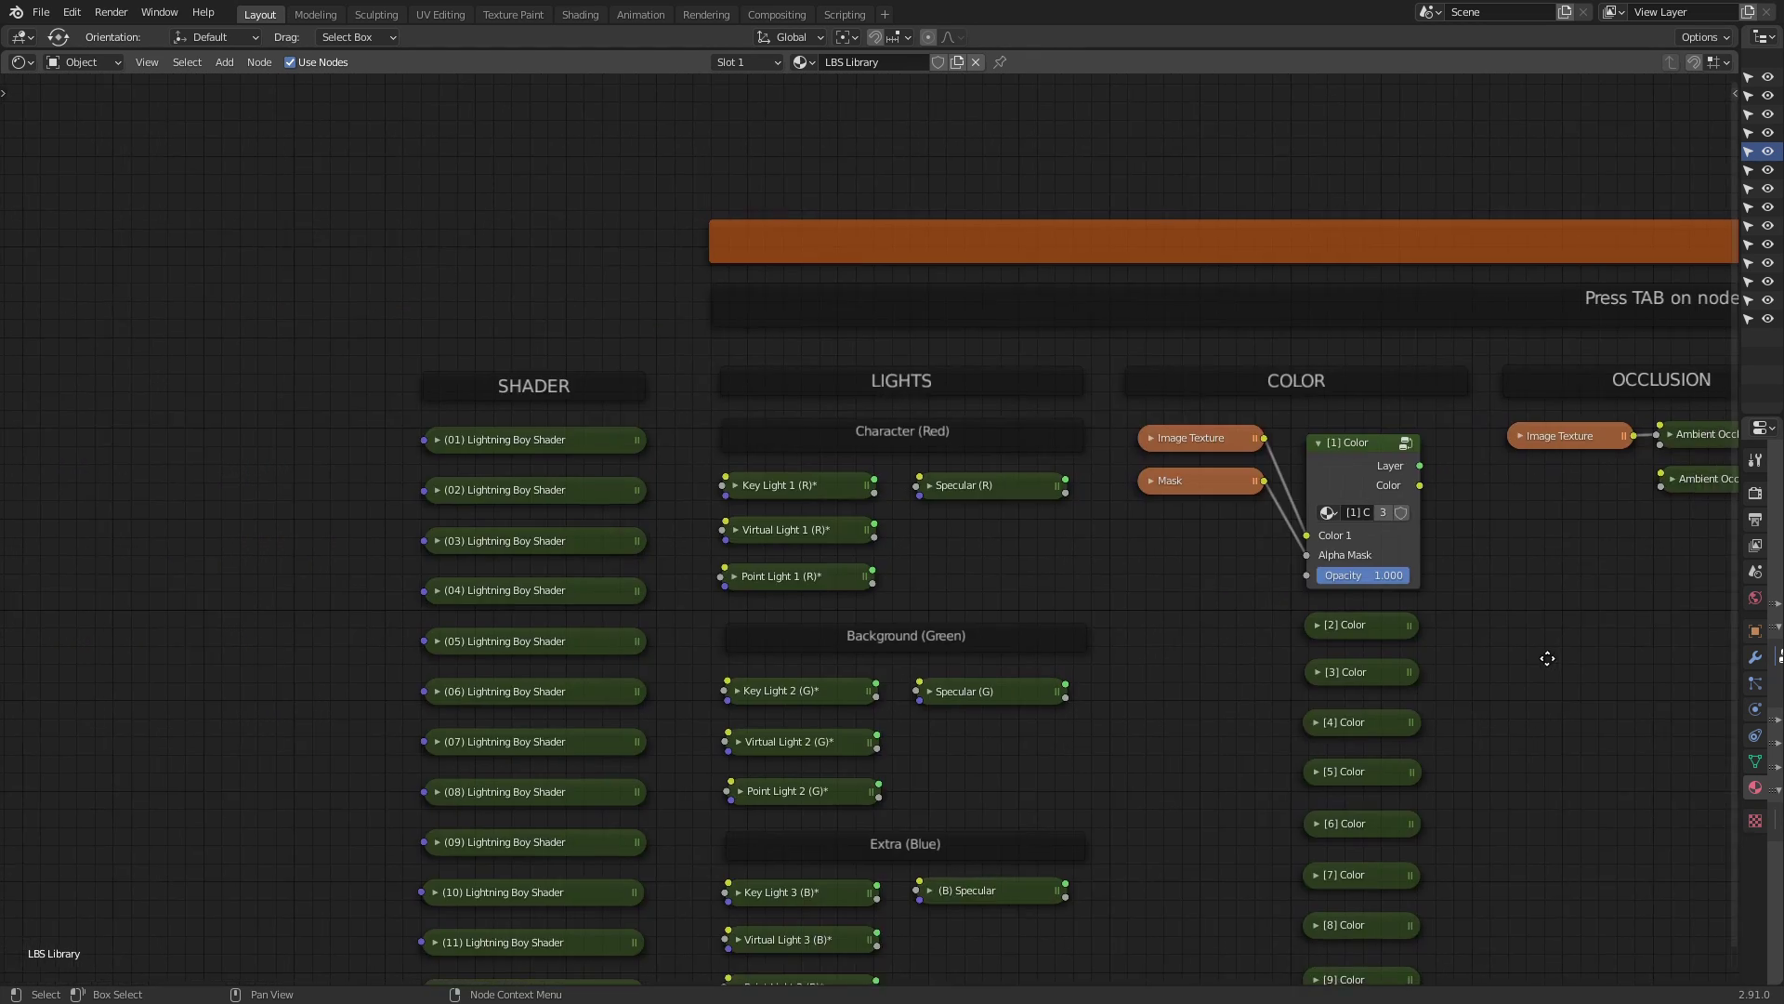
middle_drag(1549, 657, 1017, 641)
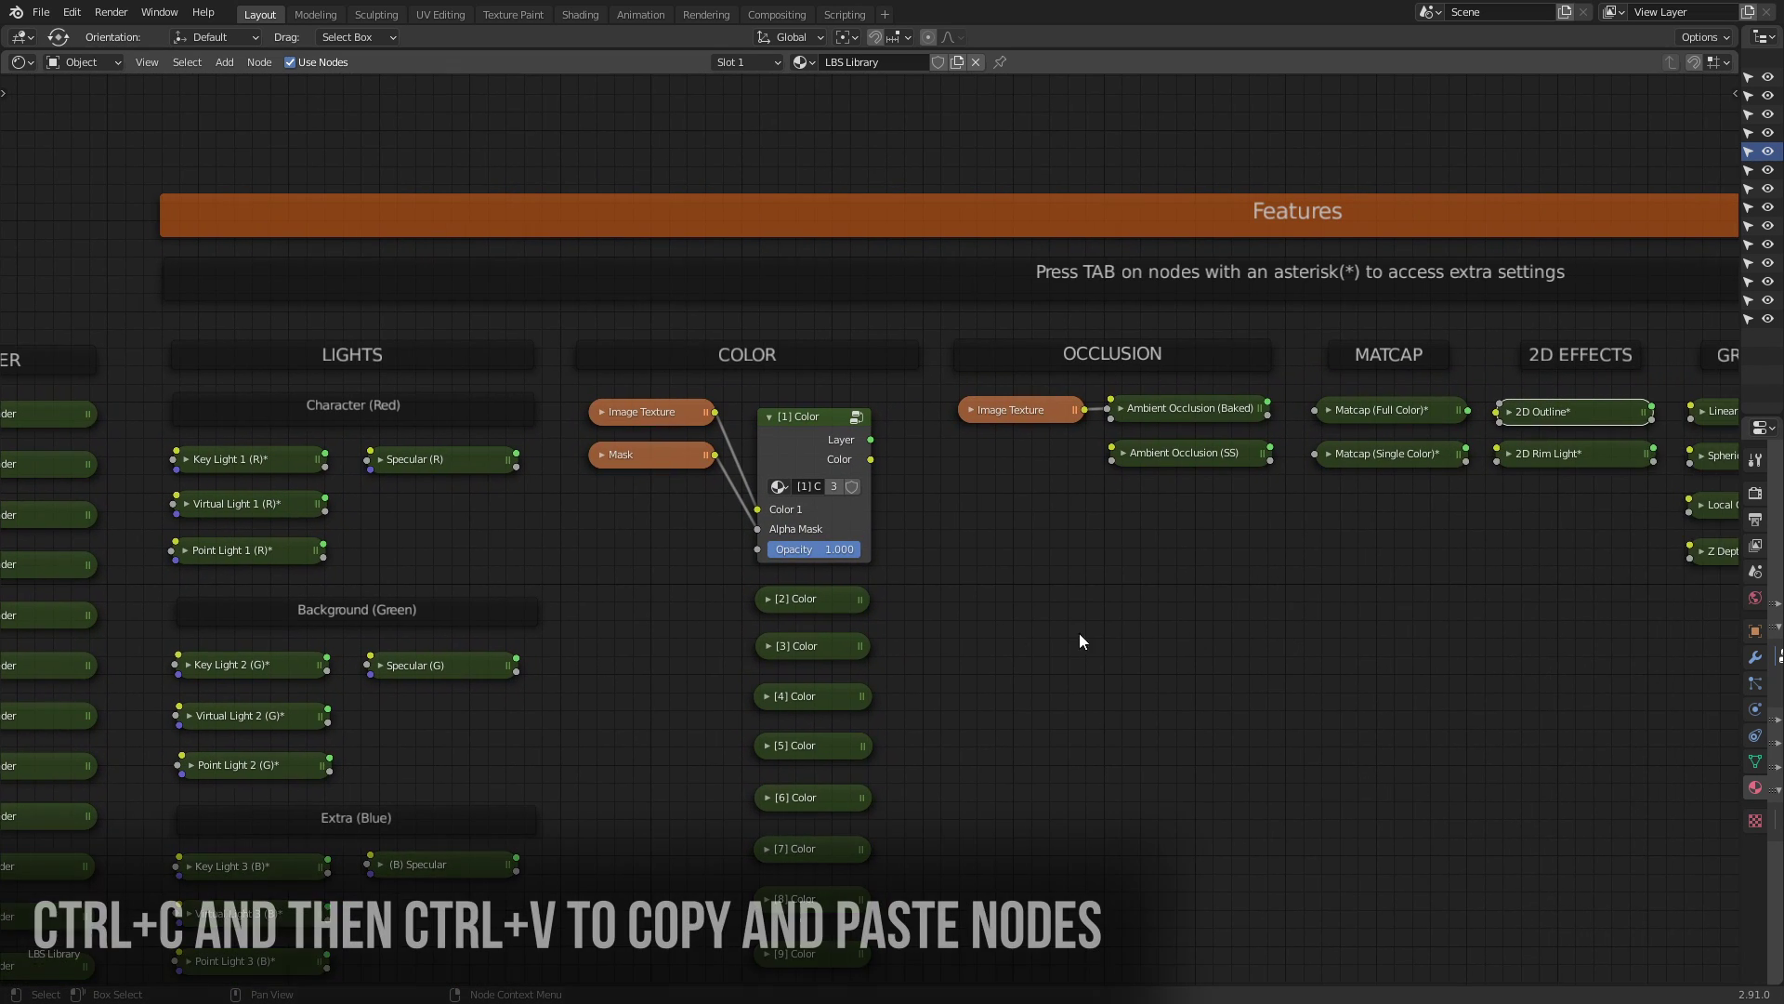
middle_drag(1676, 654, 850, 611)
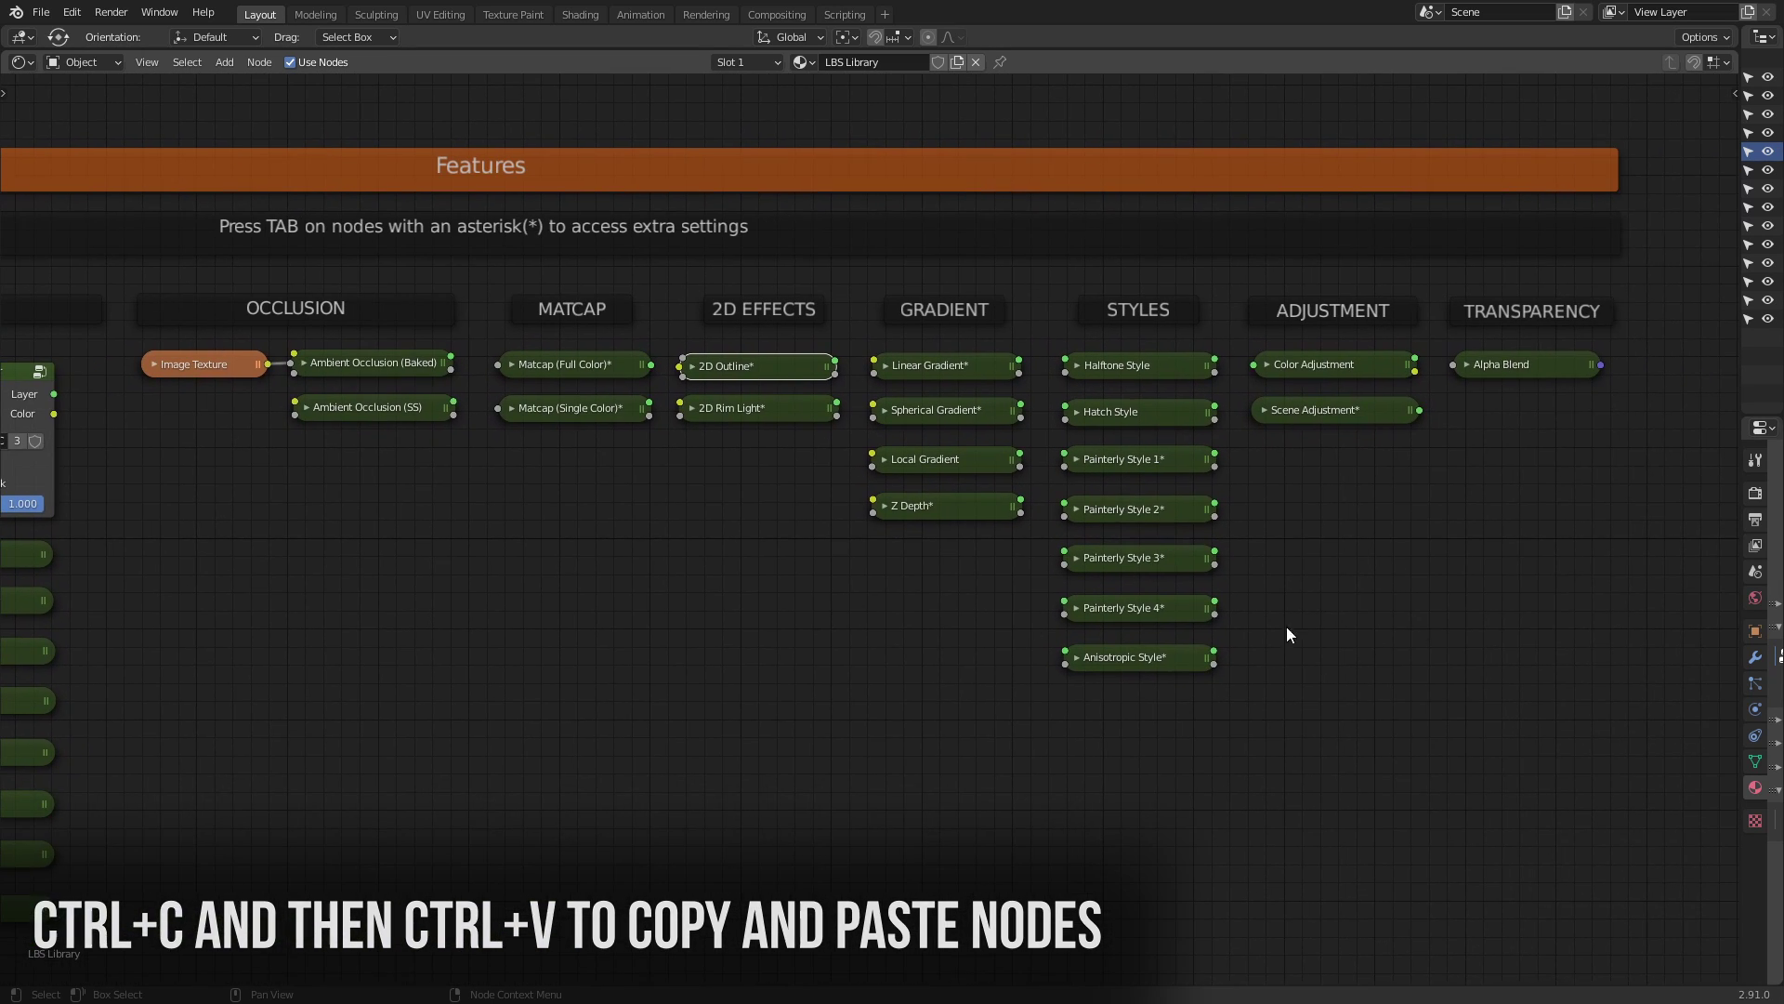
middle_drag(1549, 593, 1438, 595)
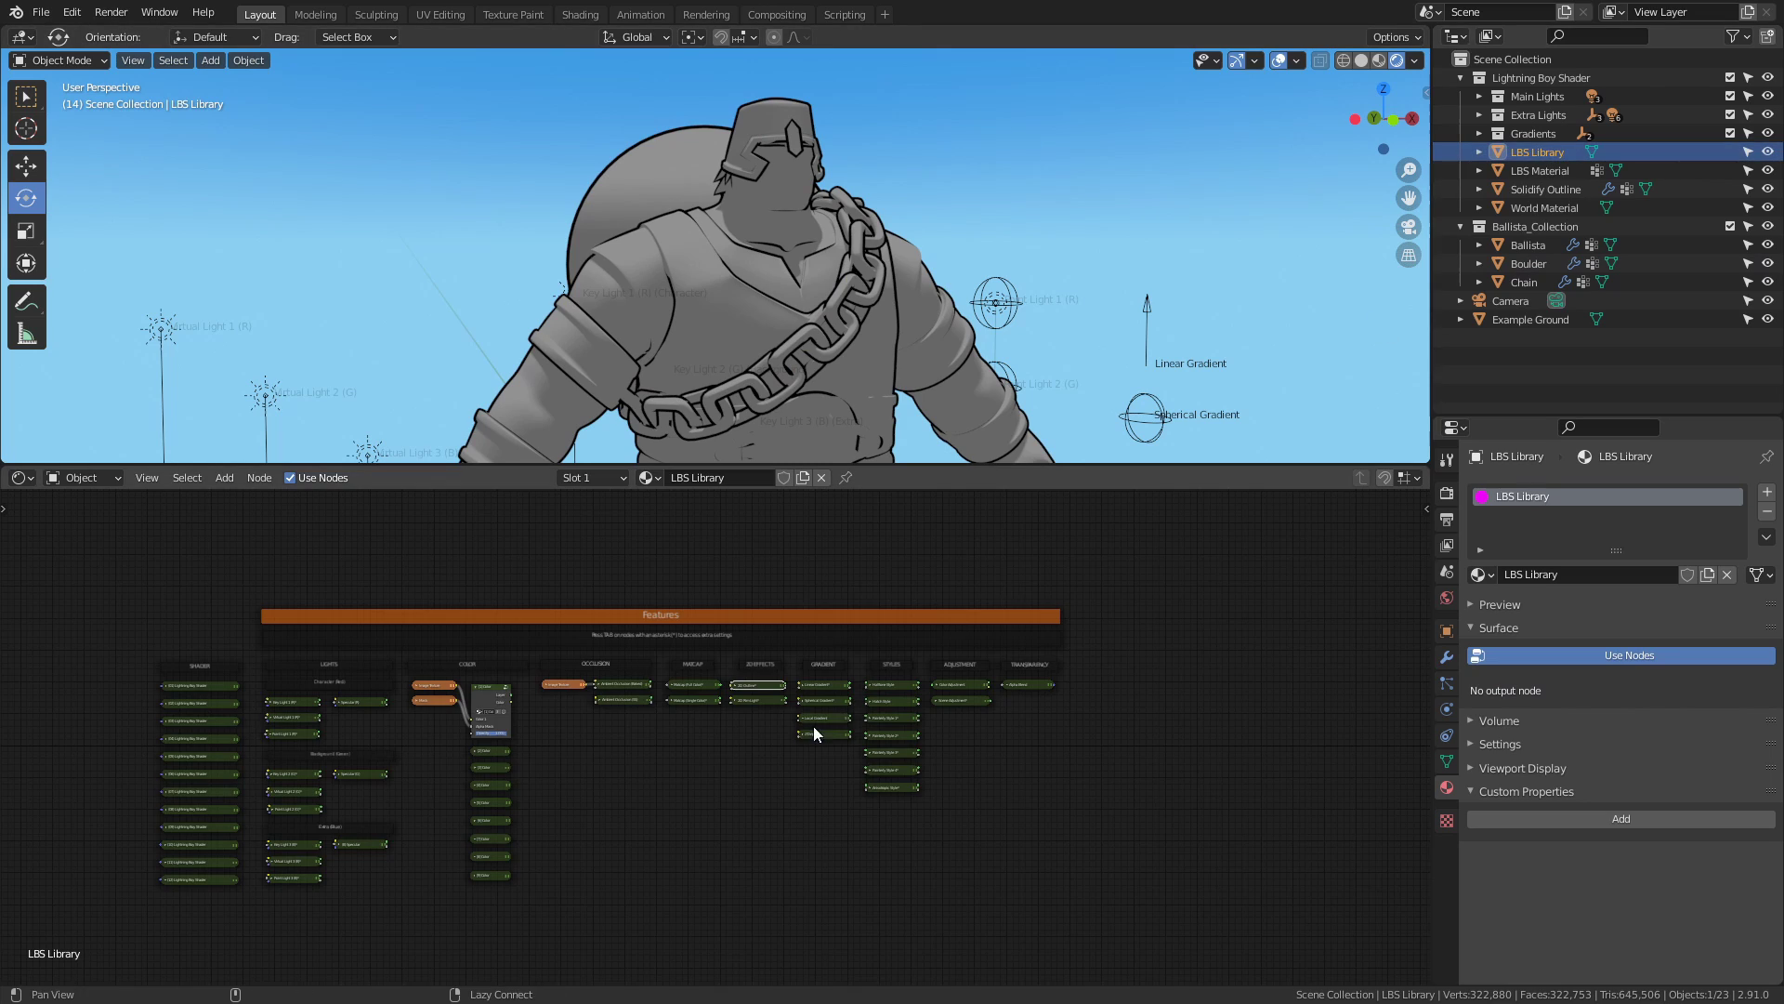
Copy the 2D Outline*, Ambient Occlusion (SS) and Key Light 3 (B)* nodes from LBS Library into Ballista's LBS Material.
alt+drag(803, 730, 1144, 630)
alt+drag(903, 718, 937, 719)
ctrl+alt+drag(689, 858, 825, 822)
ctrl+alt+drag(826, 822, 867, 729)
ctrl+alt+drag(732, 801, 781, 762)
alt+drag(973, 800, 787, 751)
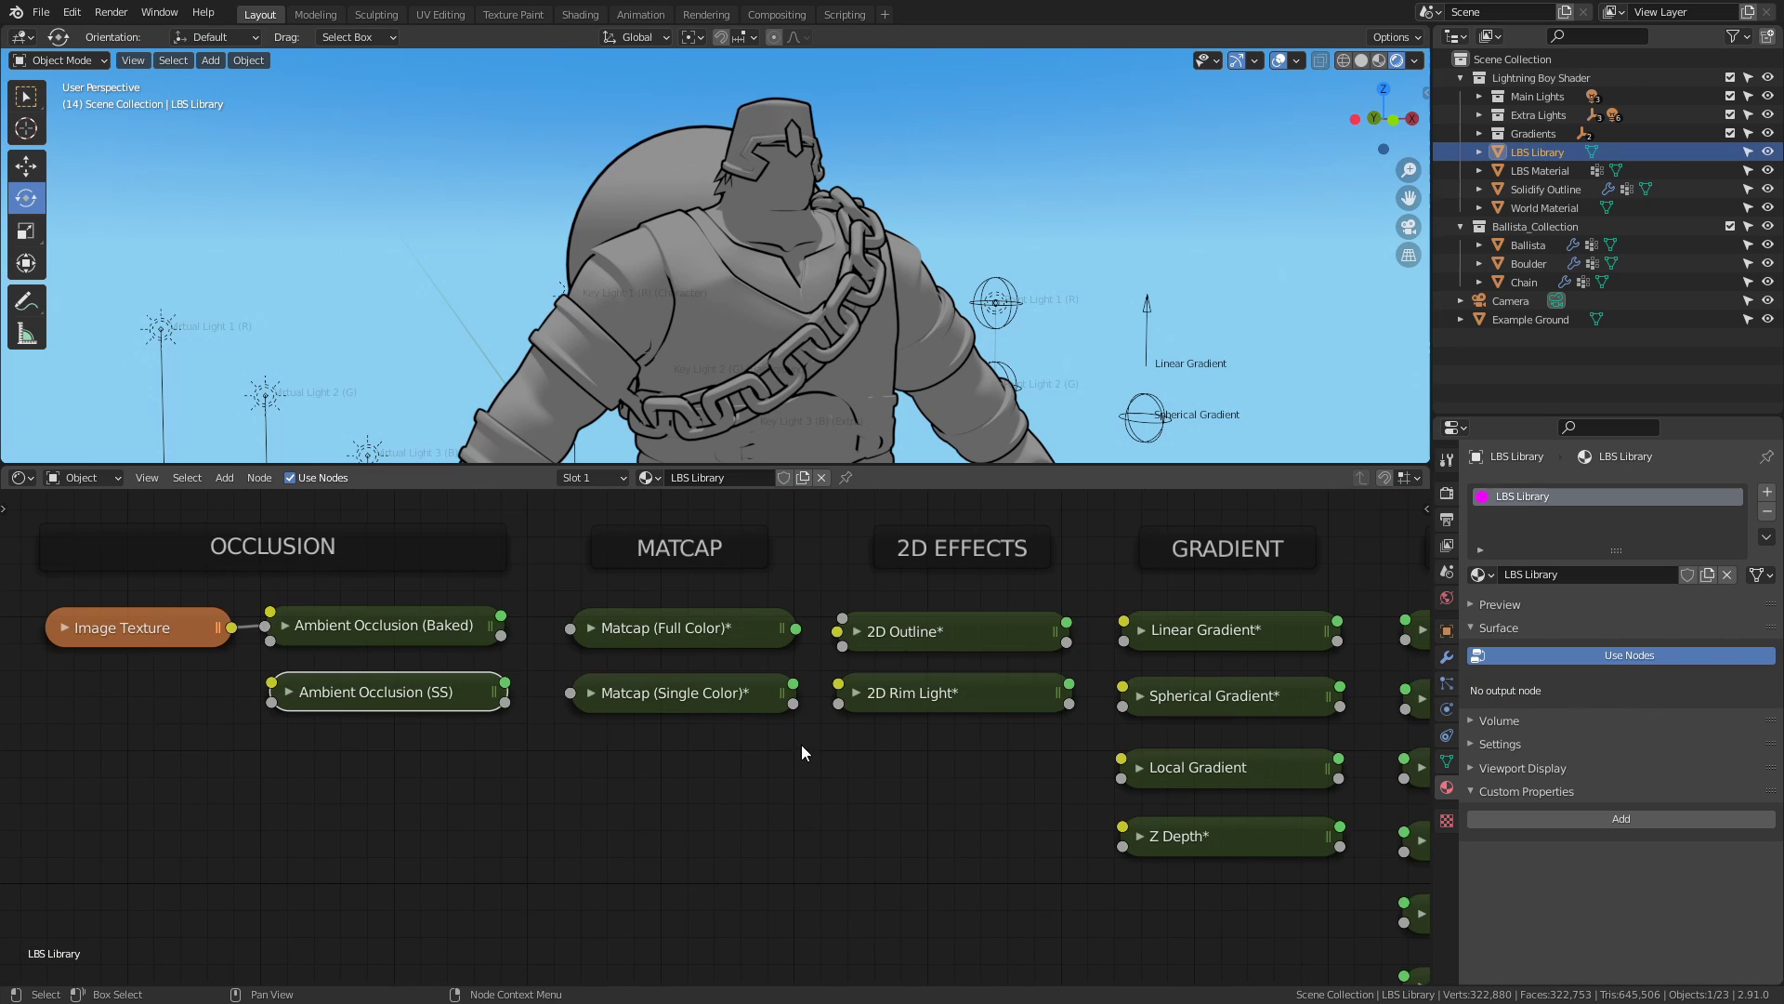
alt+drag(351, 893, 1019, 636)
alt+drag(397, 865, 1075, 593)
right_click(461, 762)
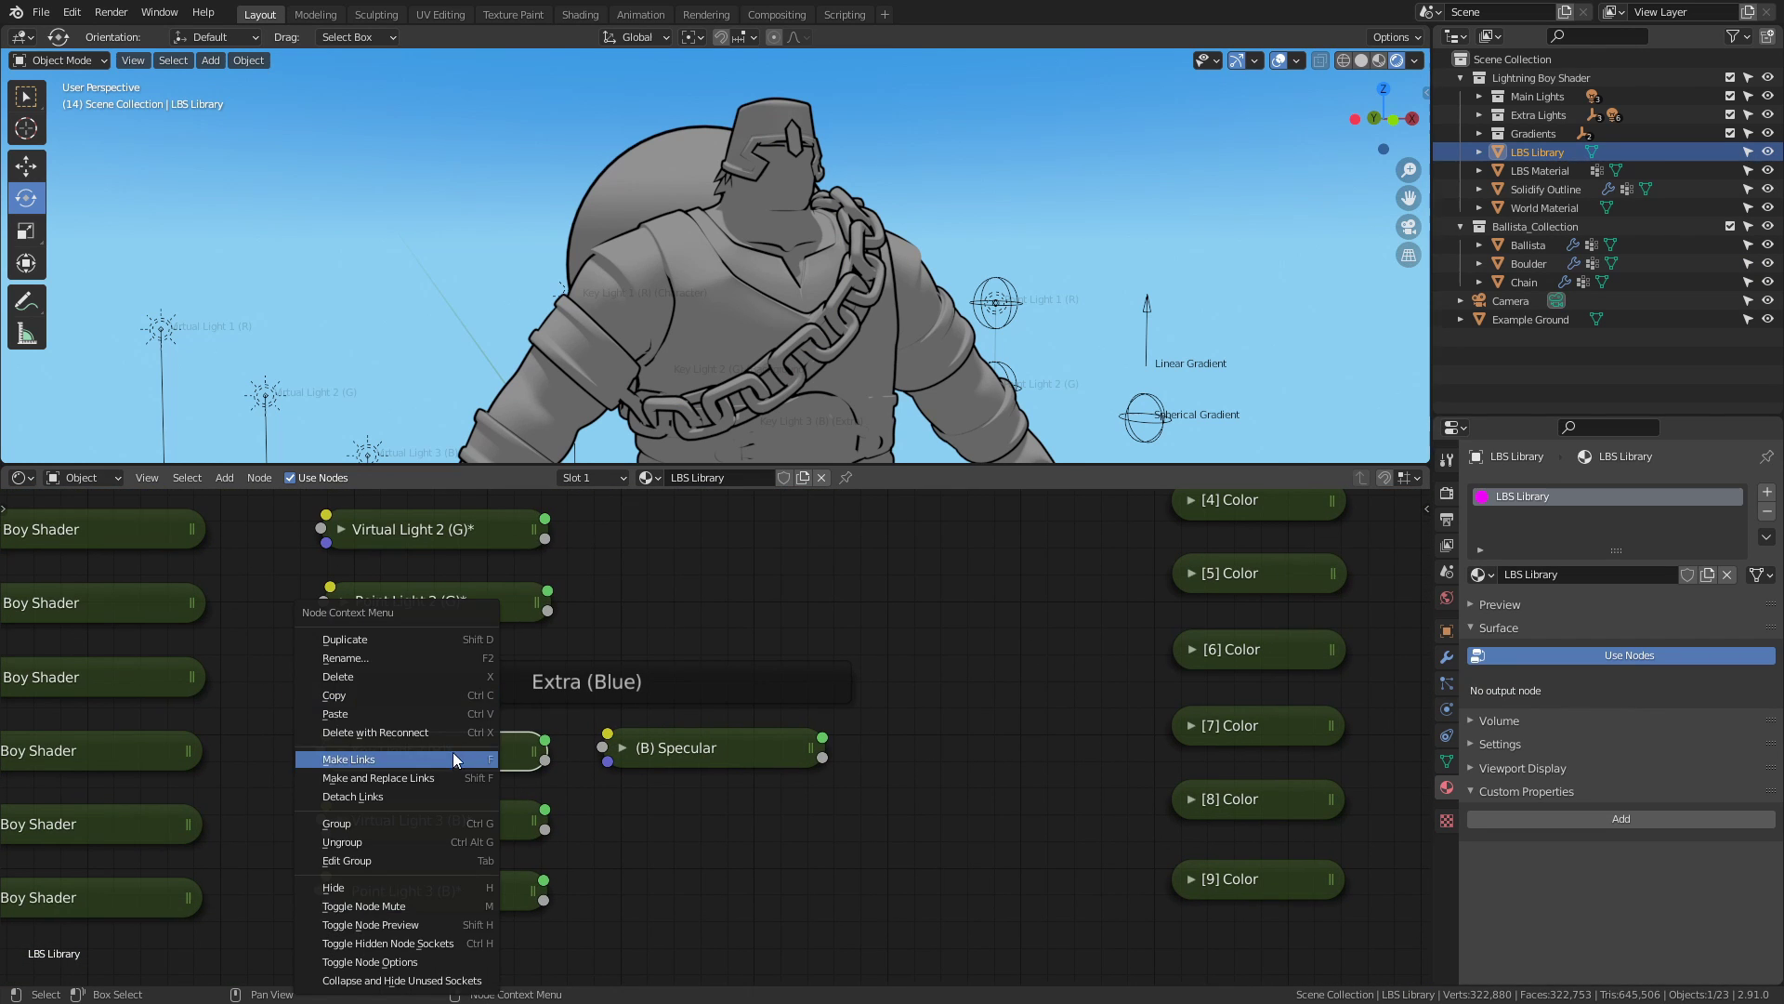
click(711, 309)
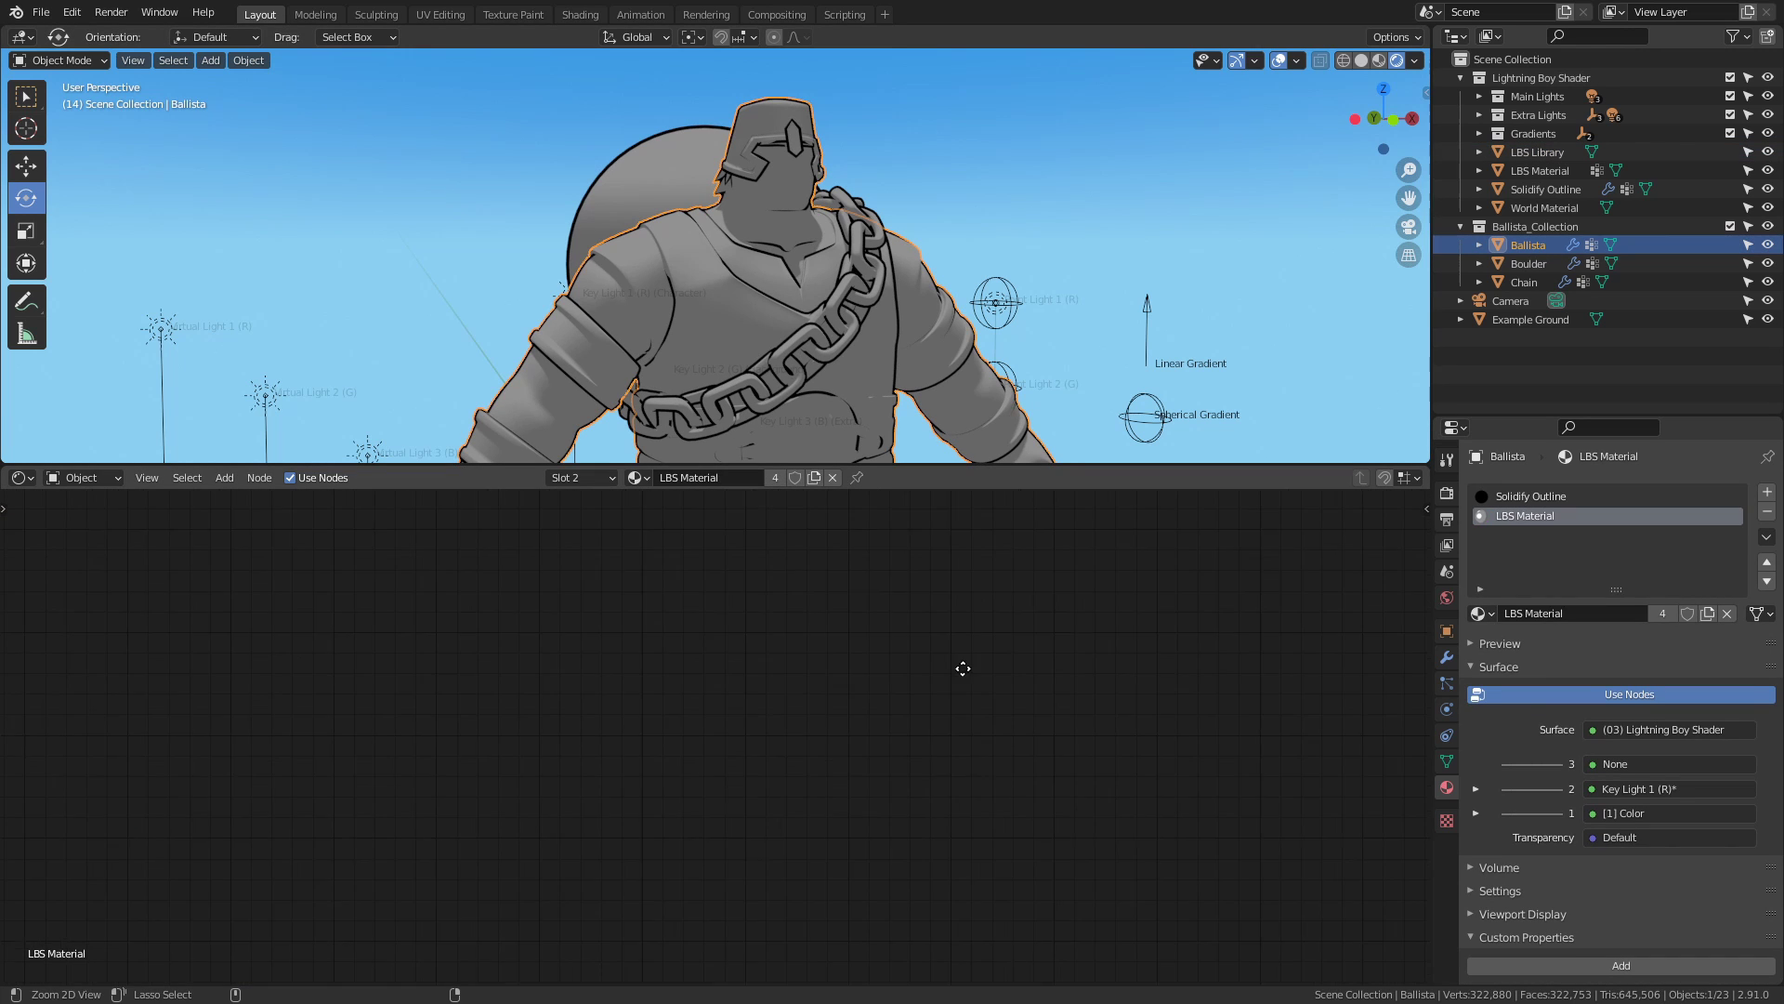
scroll(816, 697, up, 2)
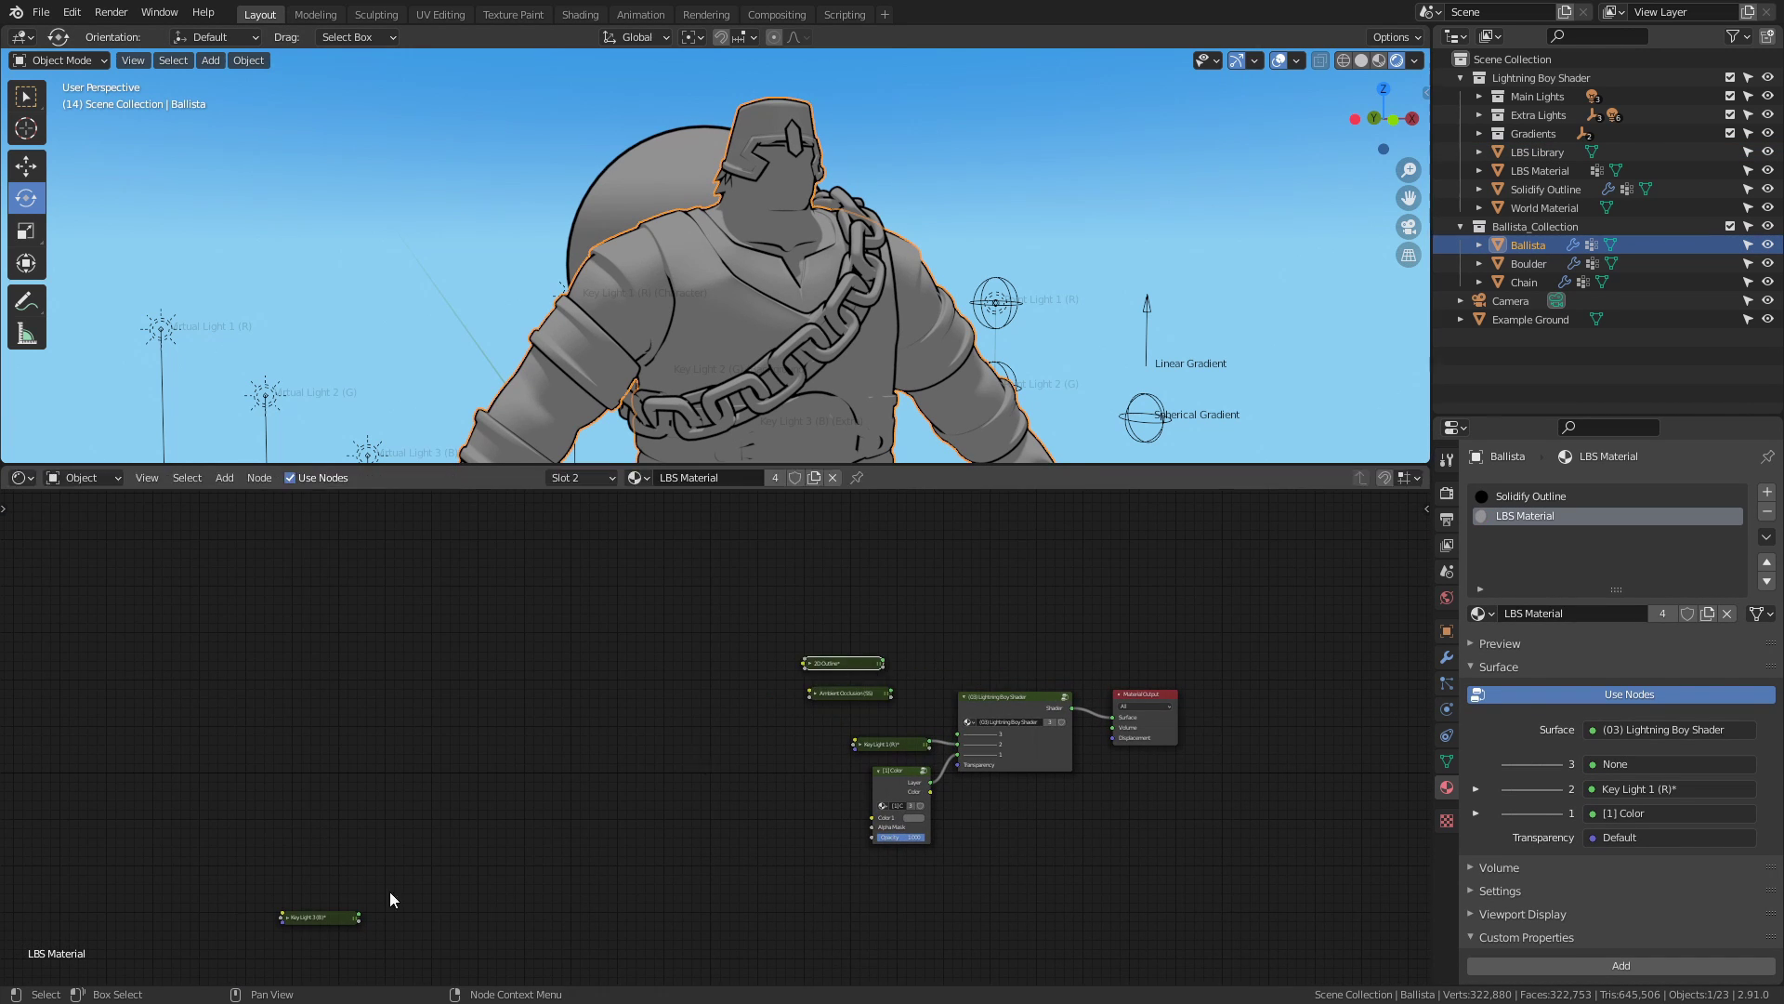
Place the Ambient Occlusion (SS) node above Key Light 1 (R)* and connect its layer output to shader layer 3.
drag(743, 690, 876, 623)
middle_drag(976, 673, 753, 704)
ctrl+middle_drag(711, 736, 1146, 594)
ctrl+middle_drag(1147, 593, 1185, 581)
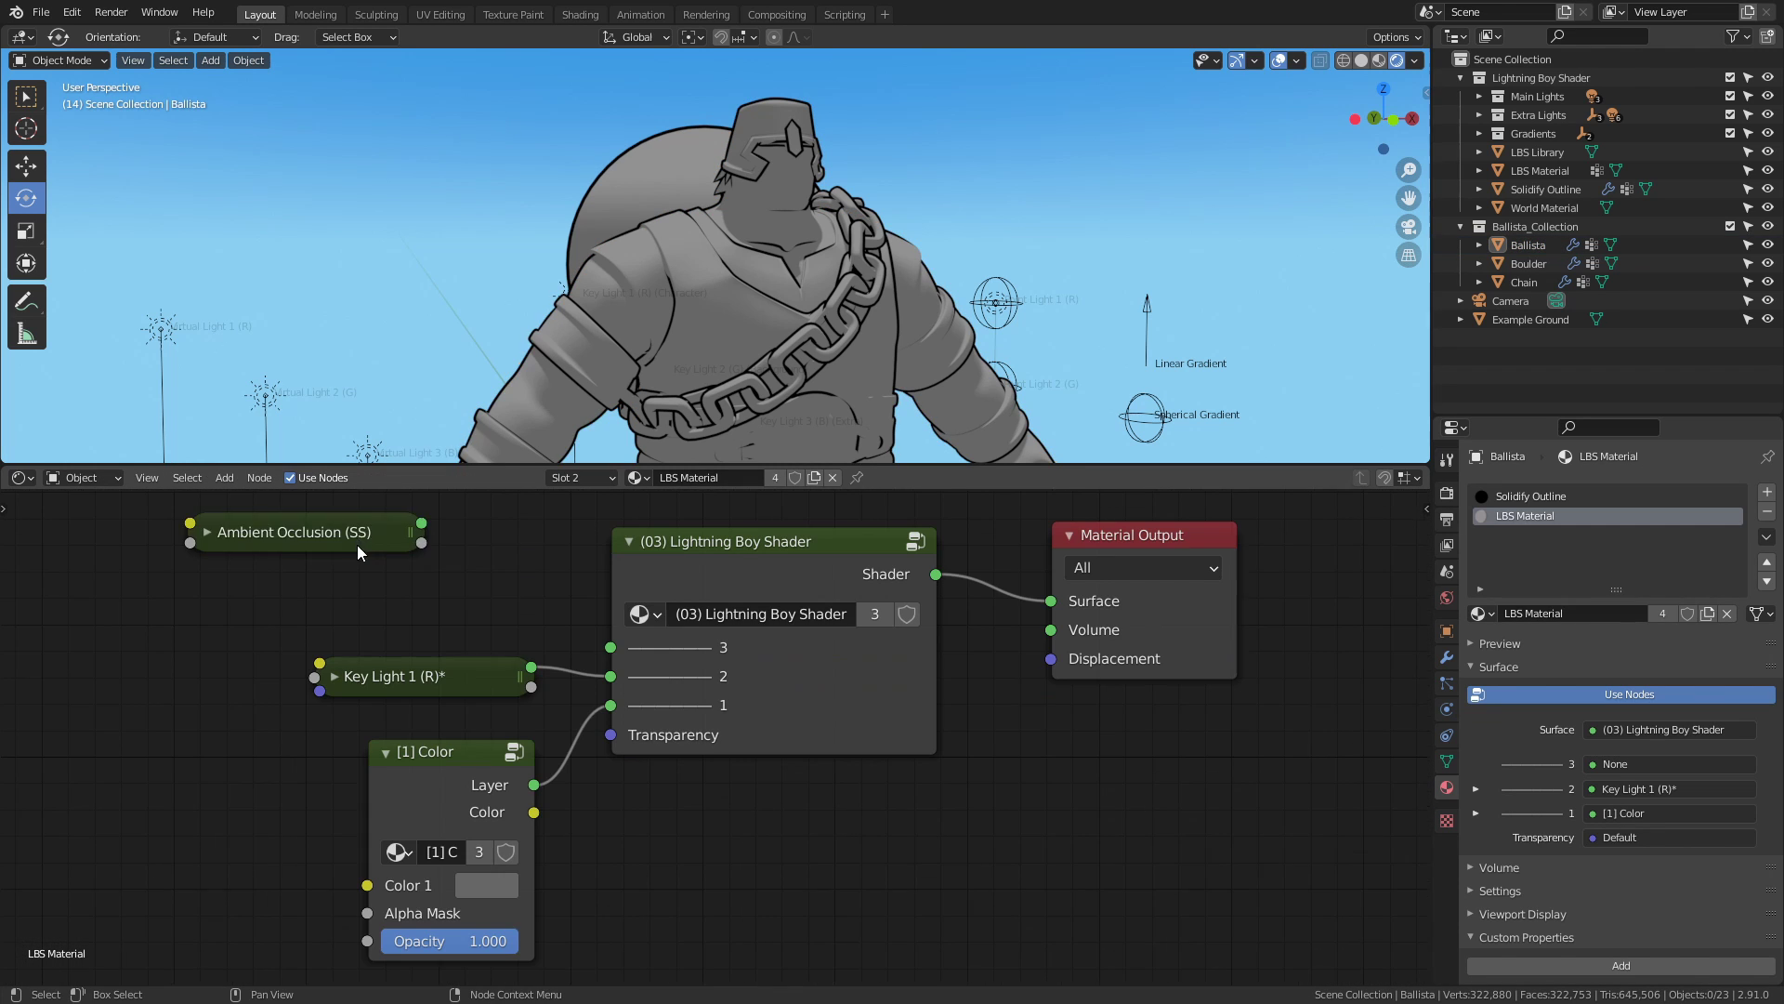
drag(361, 539, 457, 600)
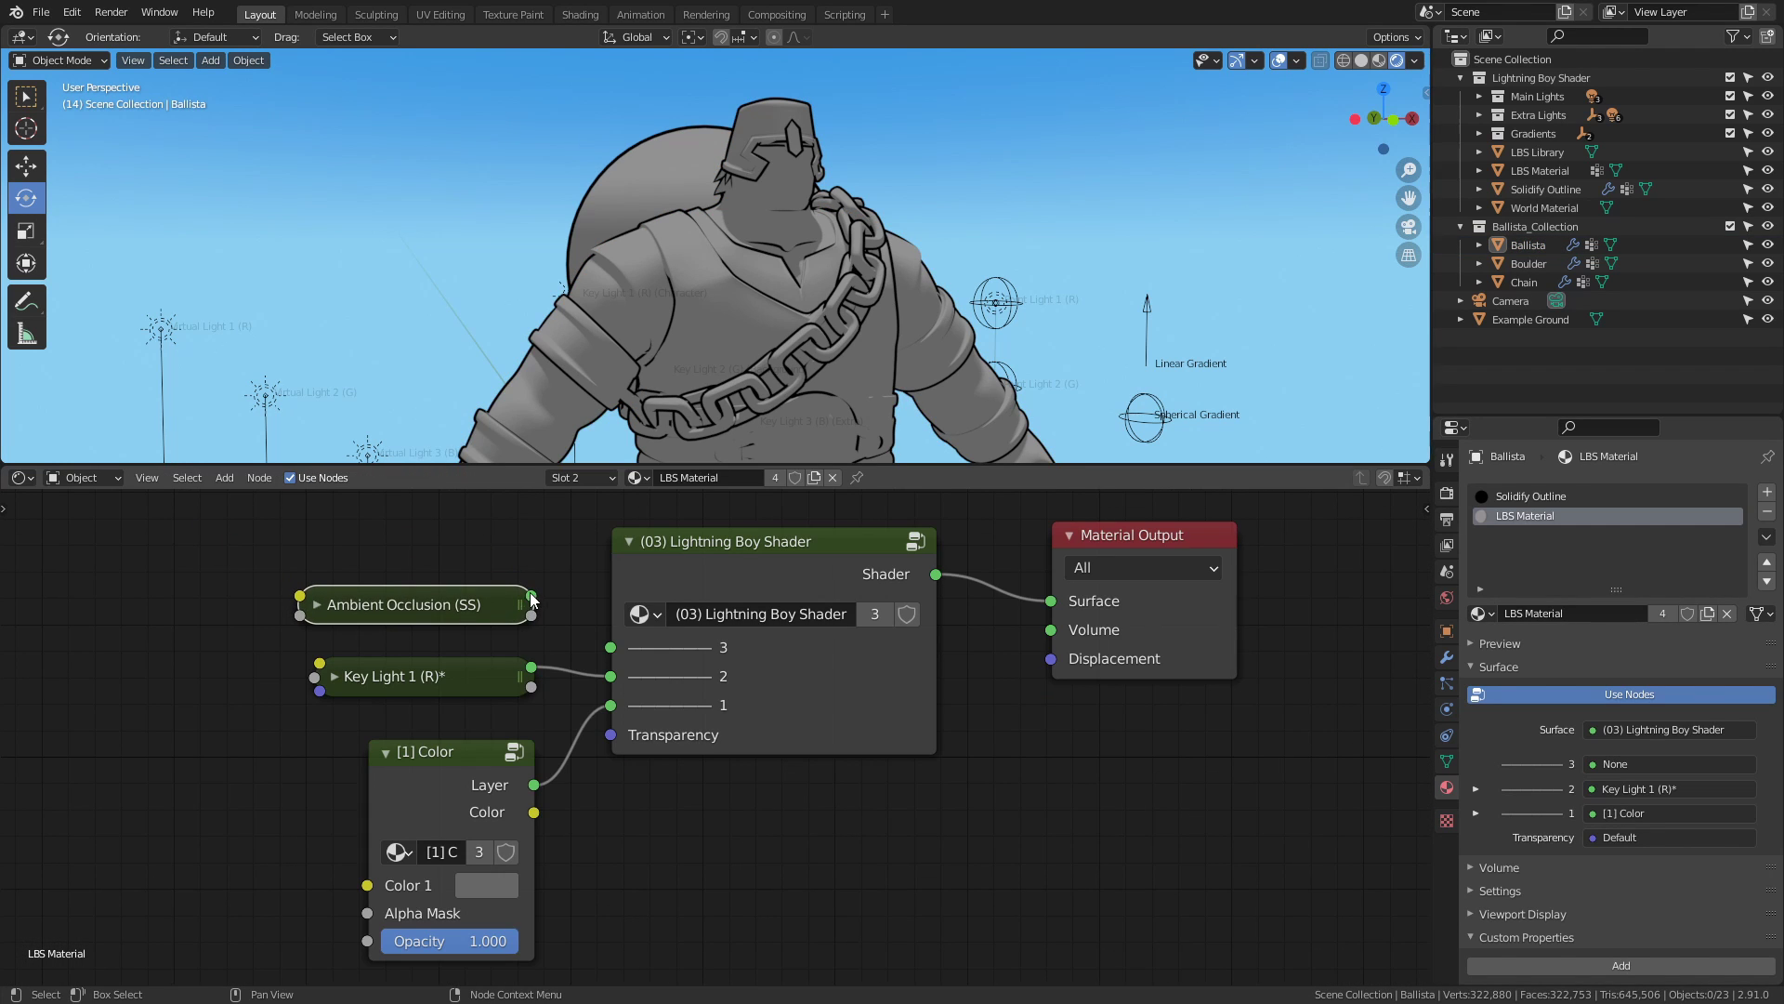
drag(588, 640, 610, 646)
Inspect the shading on Ballista's torso, check the scene's render settings and return to the LBS Material settings.
mouse_move(859, 354)
ctrl+middle_down()
mouse_move(845, 316)
mouse_move(924, 308)
ctrl+middle_up()
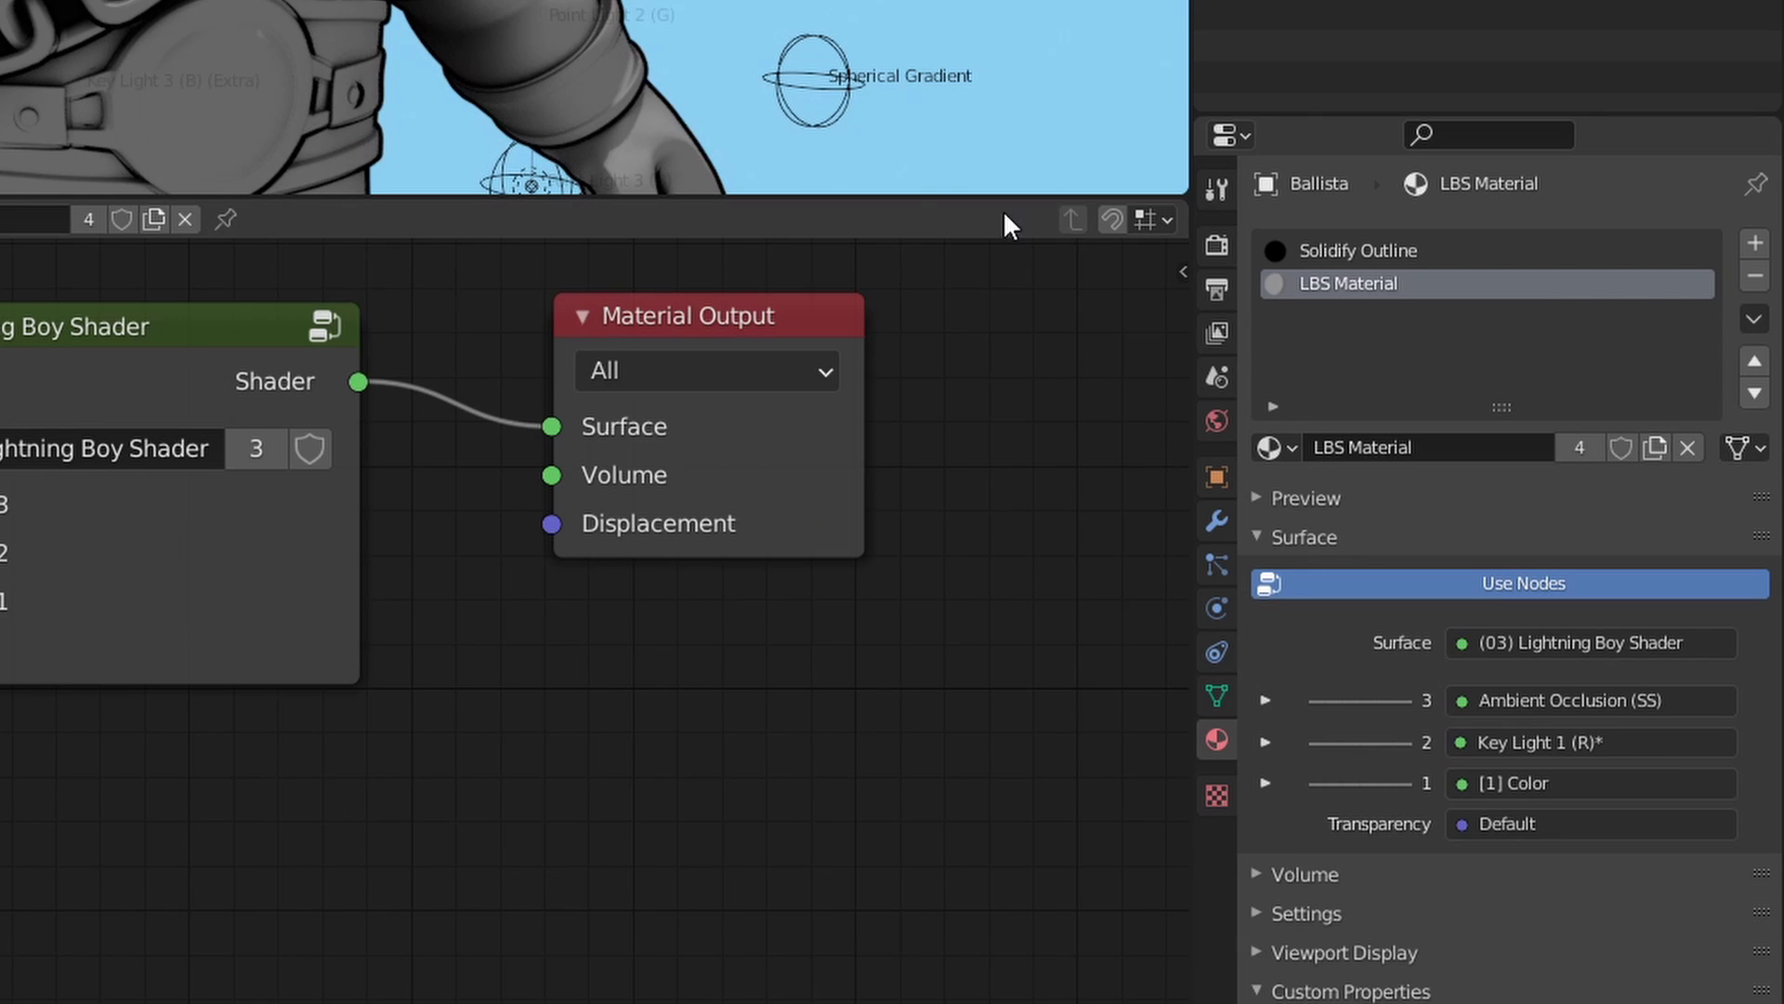
click(1214, 245)
click(1281, 463)
click(1282, 463)
click(1216, 741)
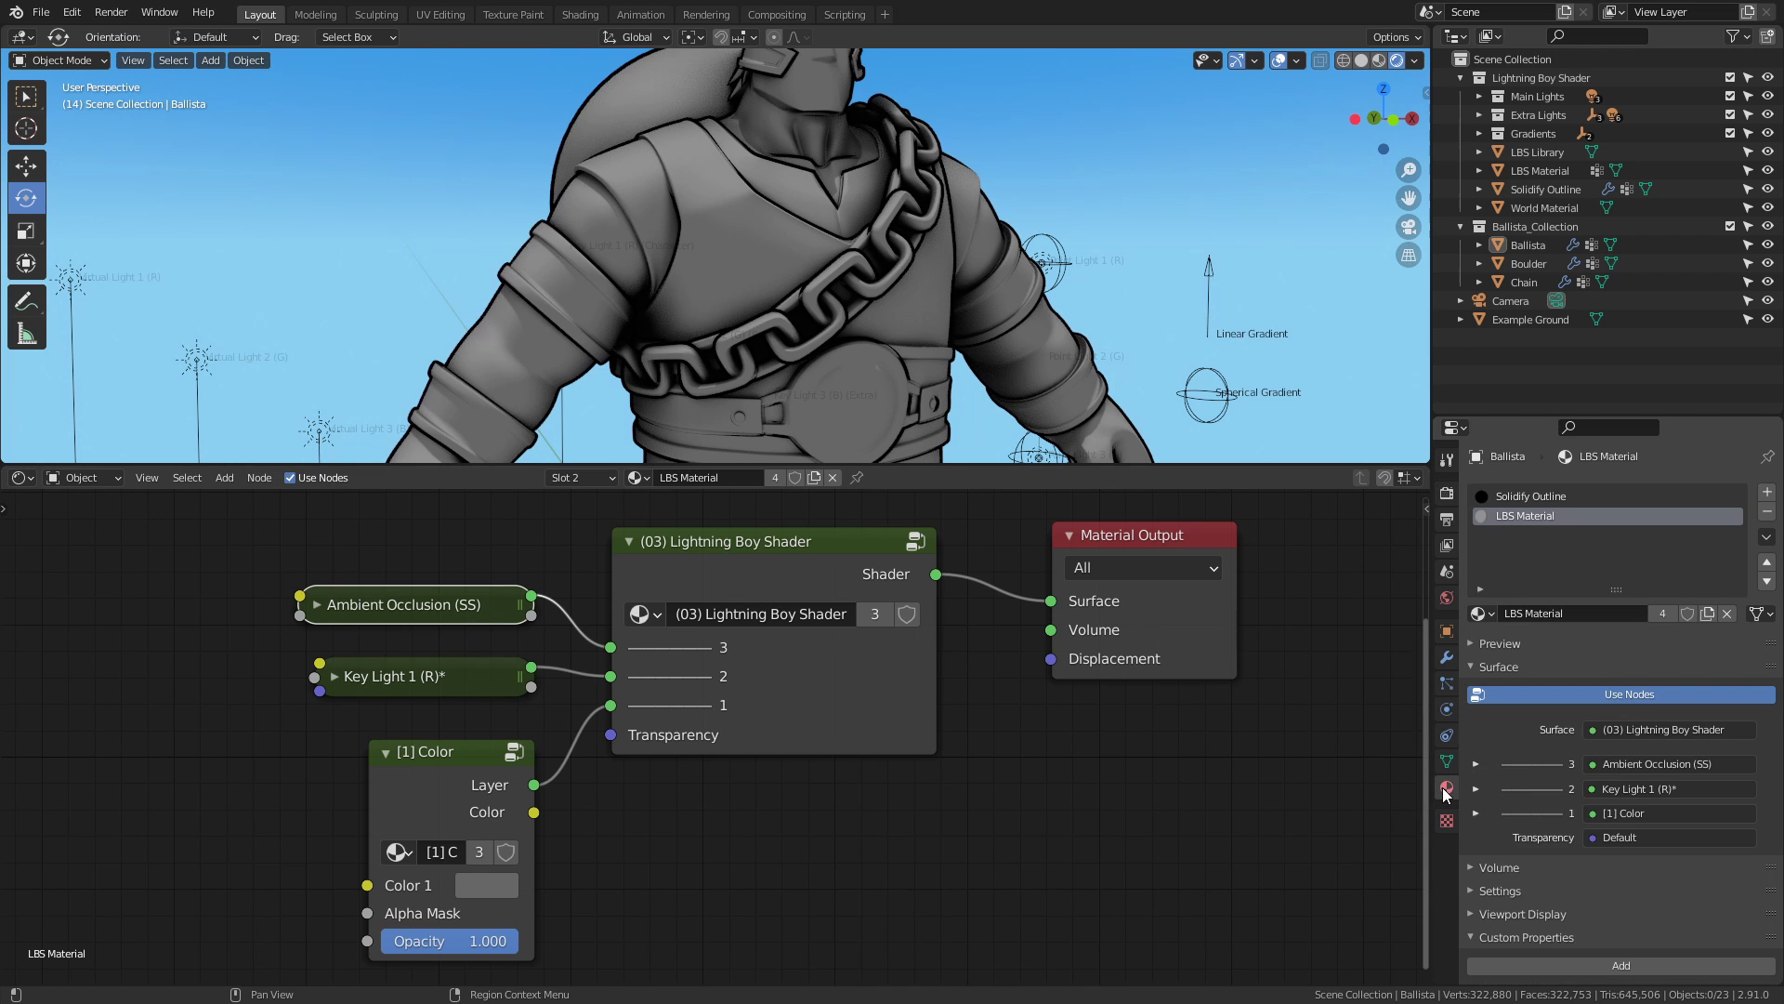
Set the Ambient Occlusion (SS) layer's softness to 0.125 and range to 0.481, and inspect Ballista from another angle.
middle_drag(1477, 781, 1483, 686)
click(1476, 762)
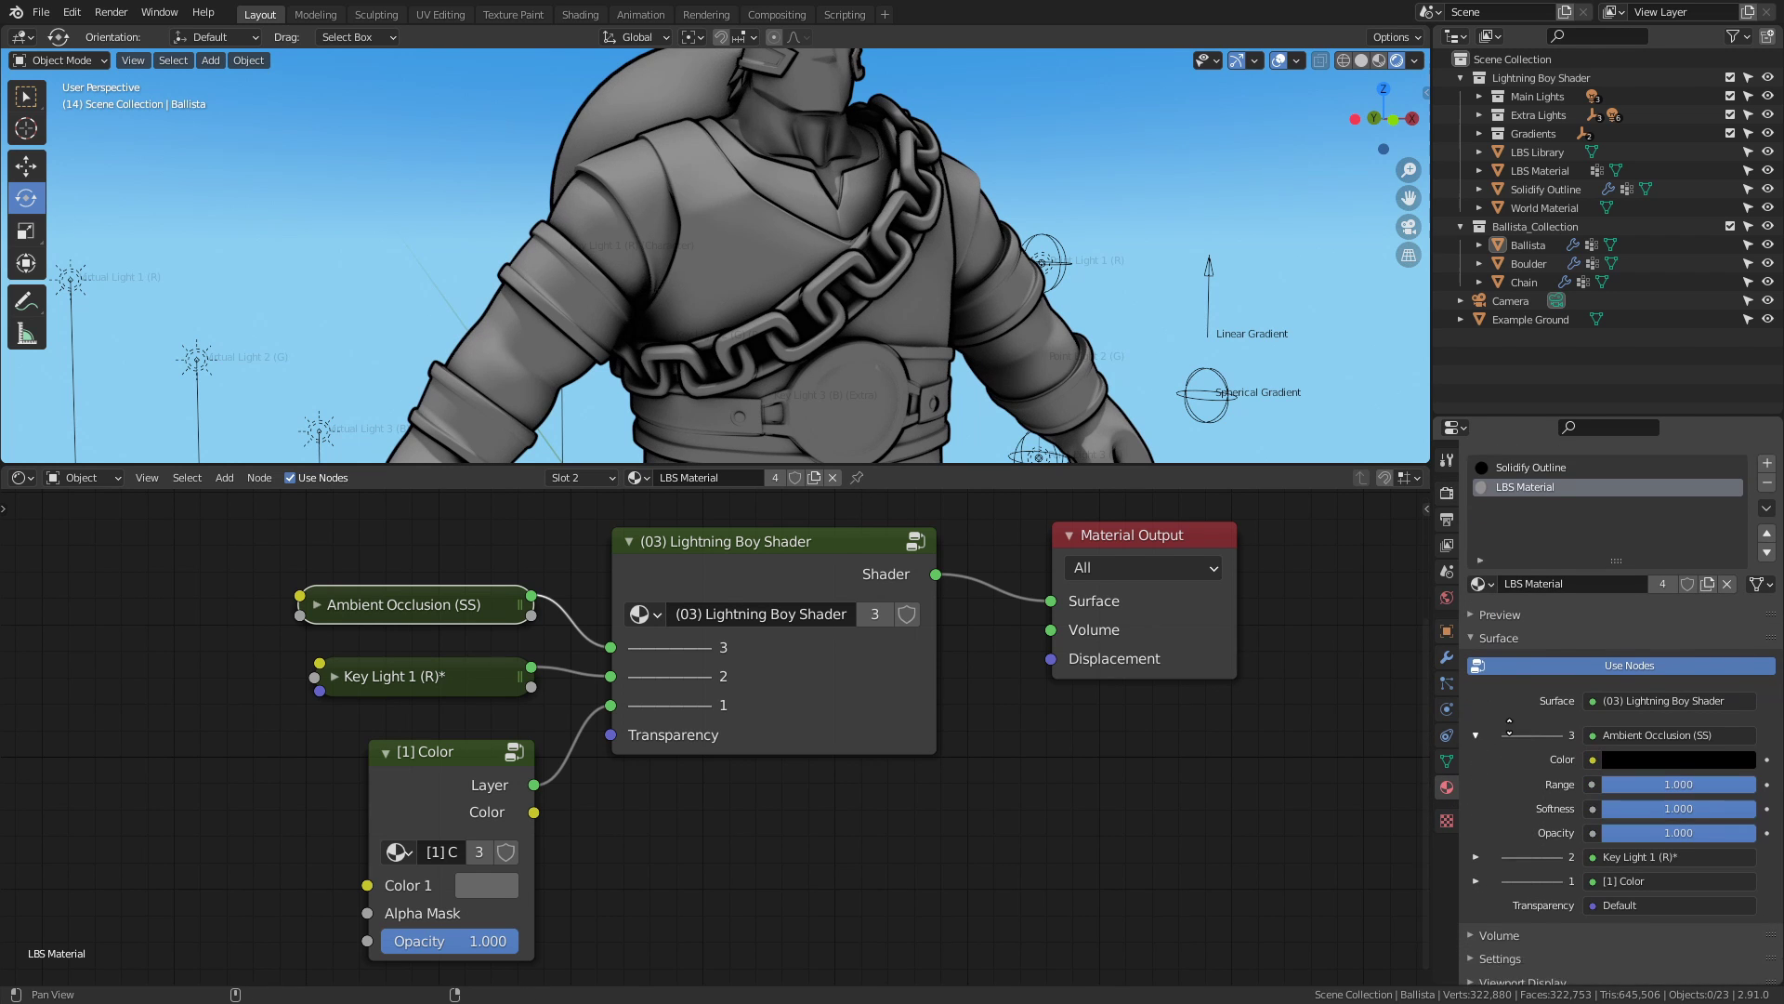
middle_drag(1478, 762, 1499, 655)
mouse_move(1738, 741)
mouse_down()
mouse_move(1591, 737)
mouse_move(1683, 706)
mouse_move(1658, 710)
mouse_up()
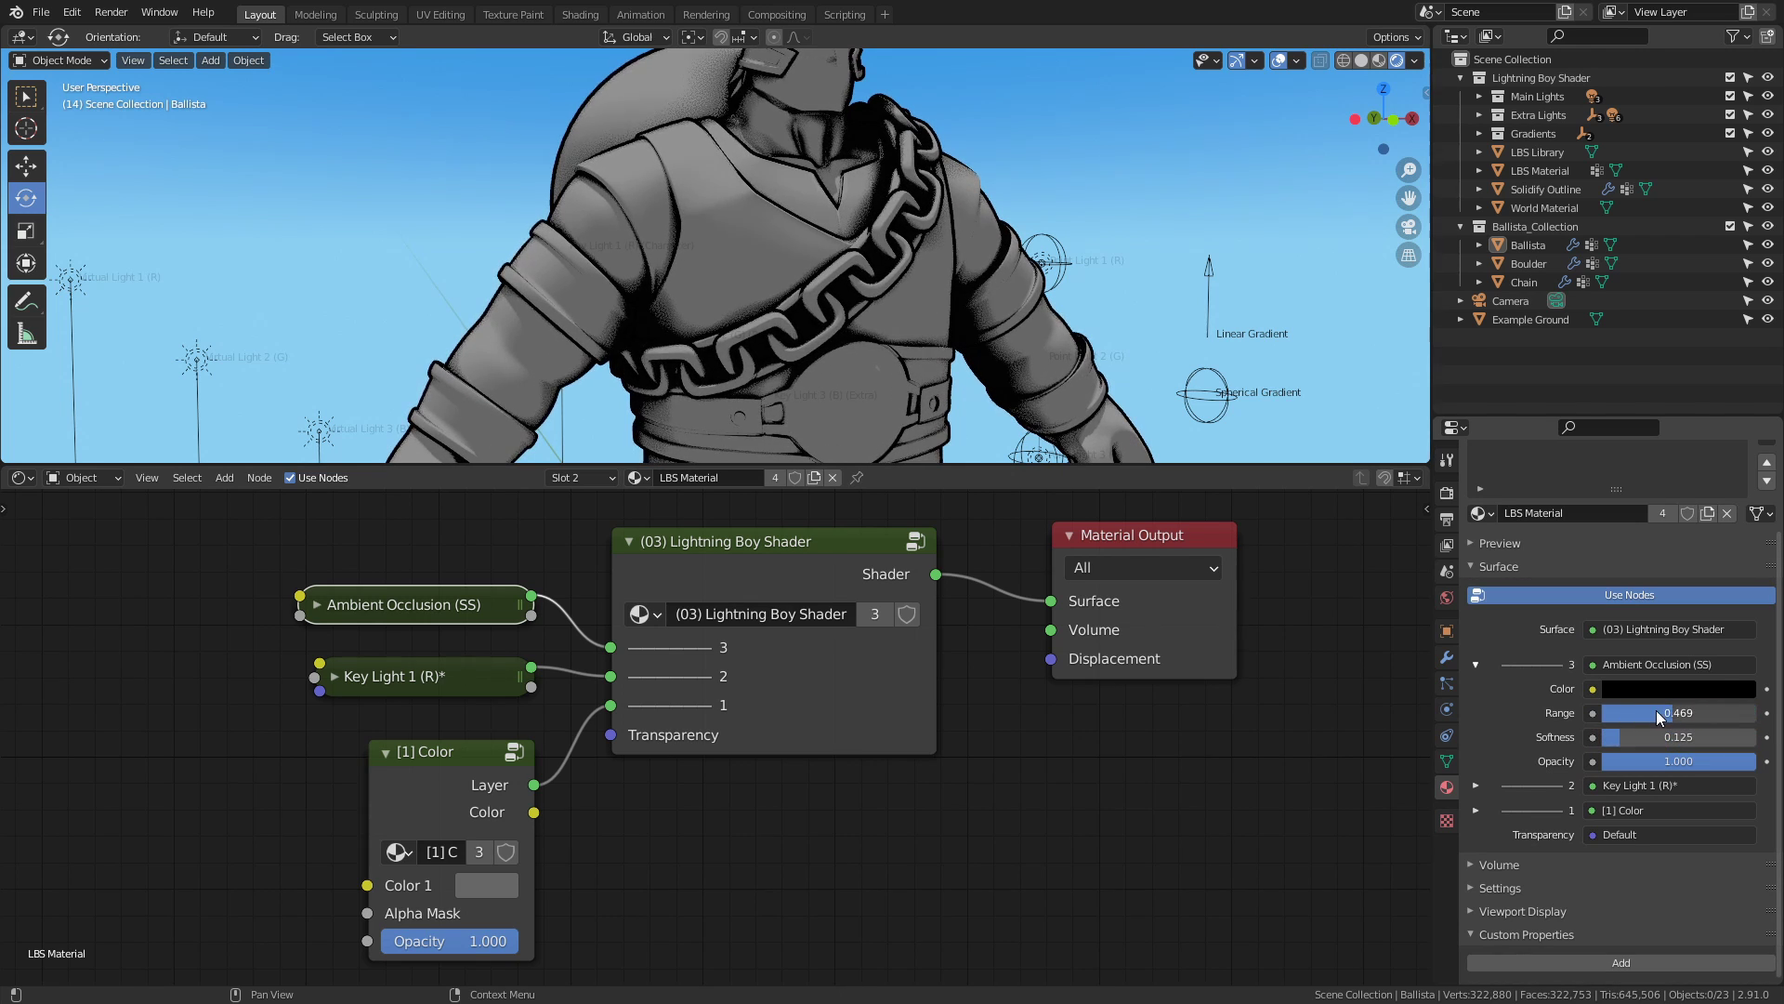
middle_drag(832, 231, 1006, 216)
scroll(1005, 216, down, 2)
middle_drag(905, 245, 939, 264)
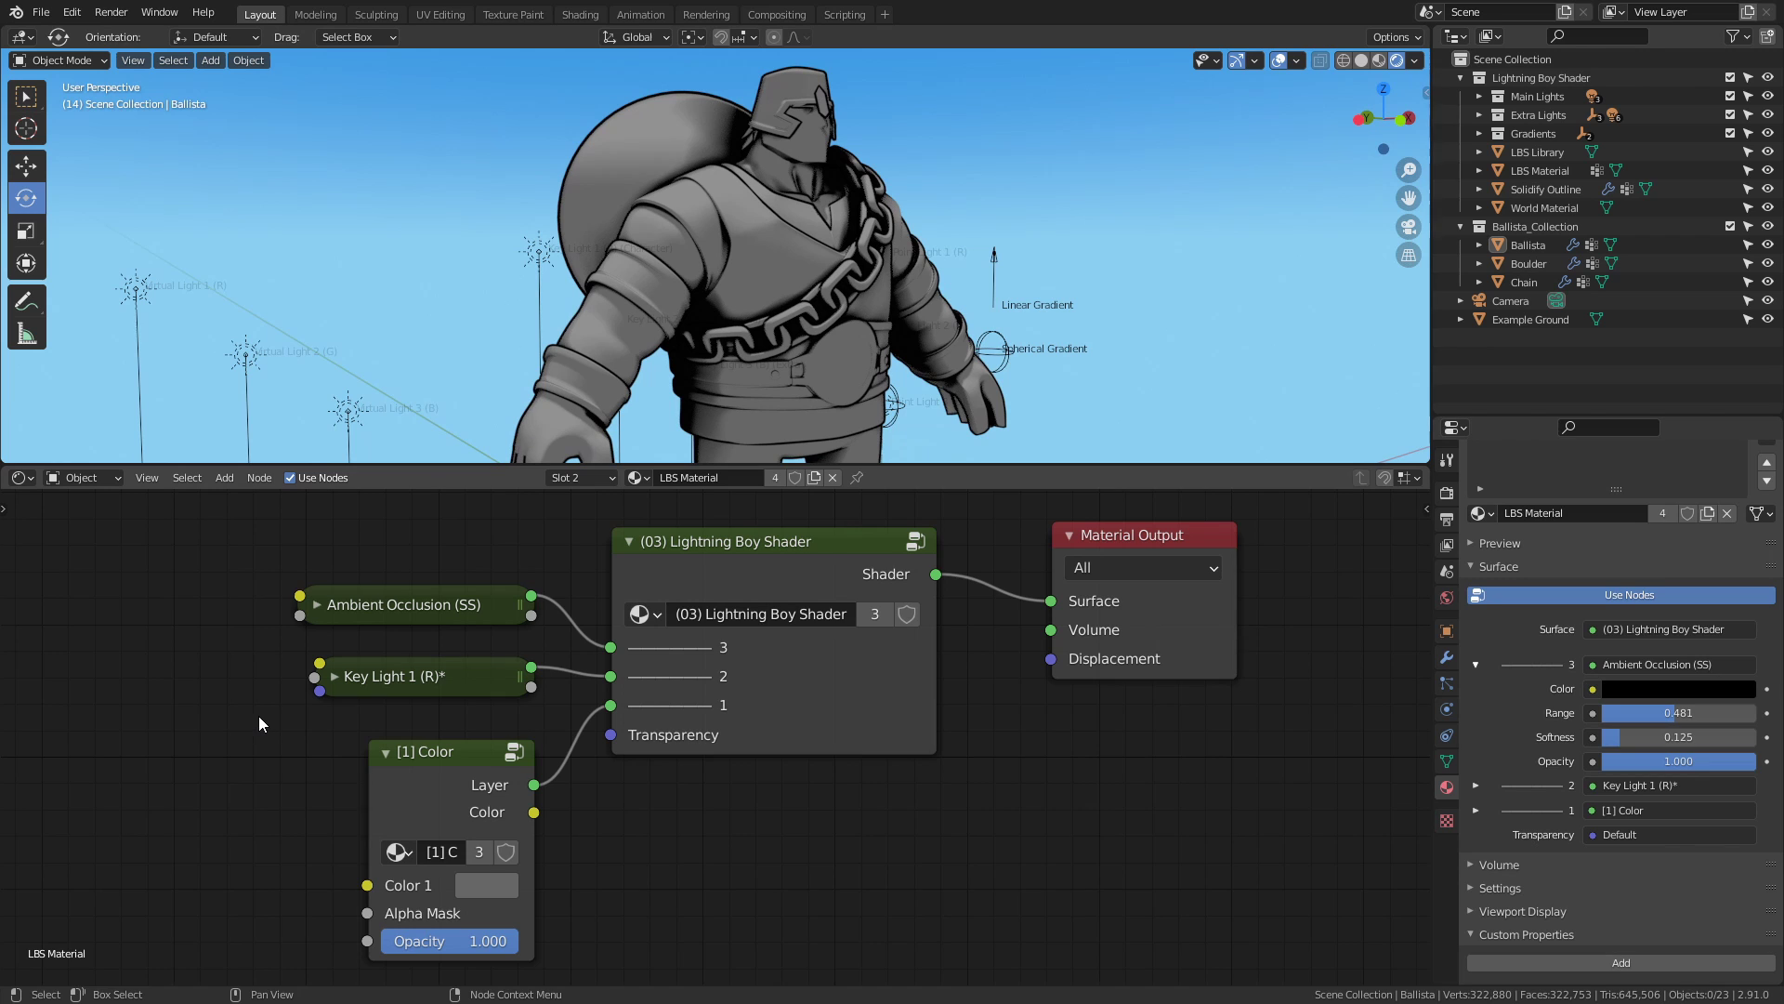
middle_drag(258, 708, 427, 707)
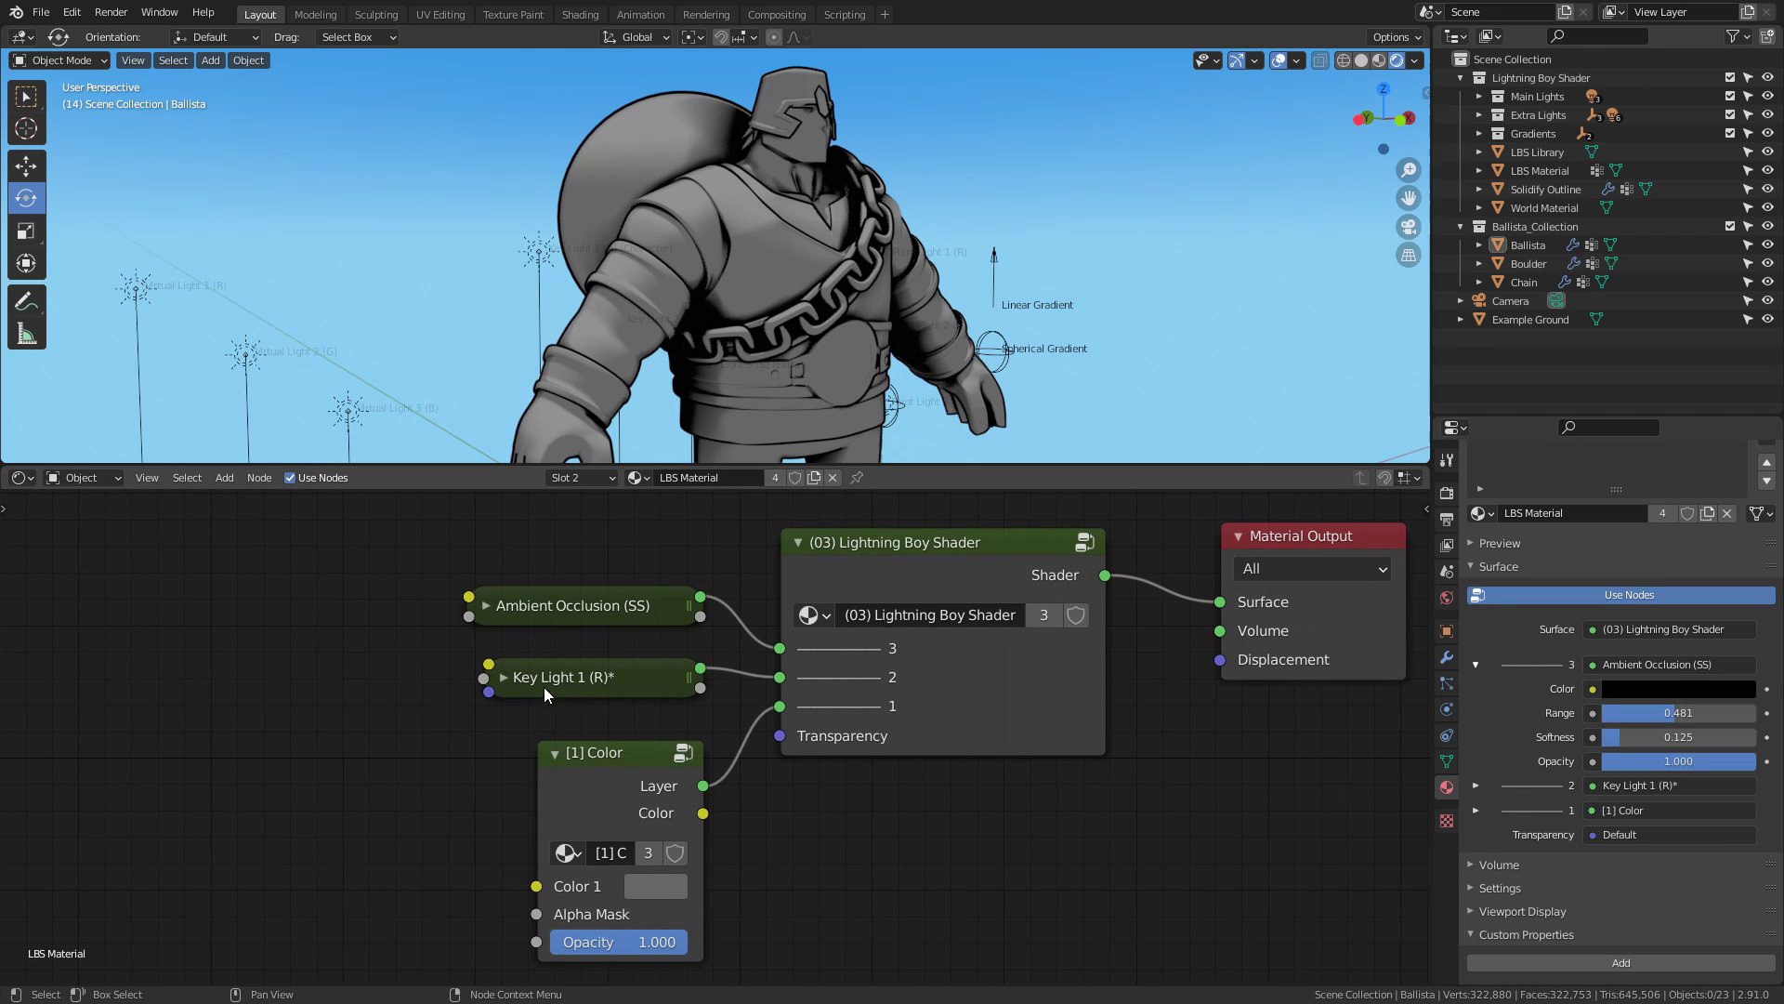
Duplicate the Key Light 1 (R)* node beside Ambient Occlusion (SS) and set the copy's invert to 1.000.
key(shift+d)
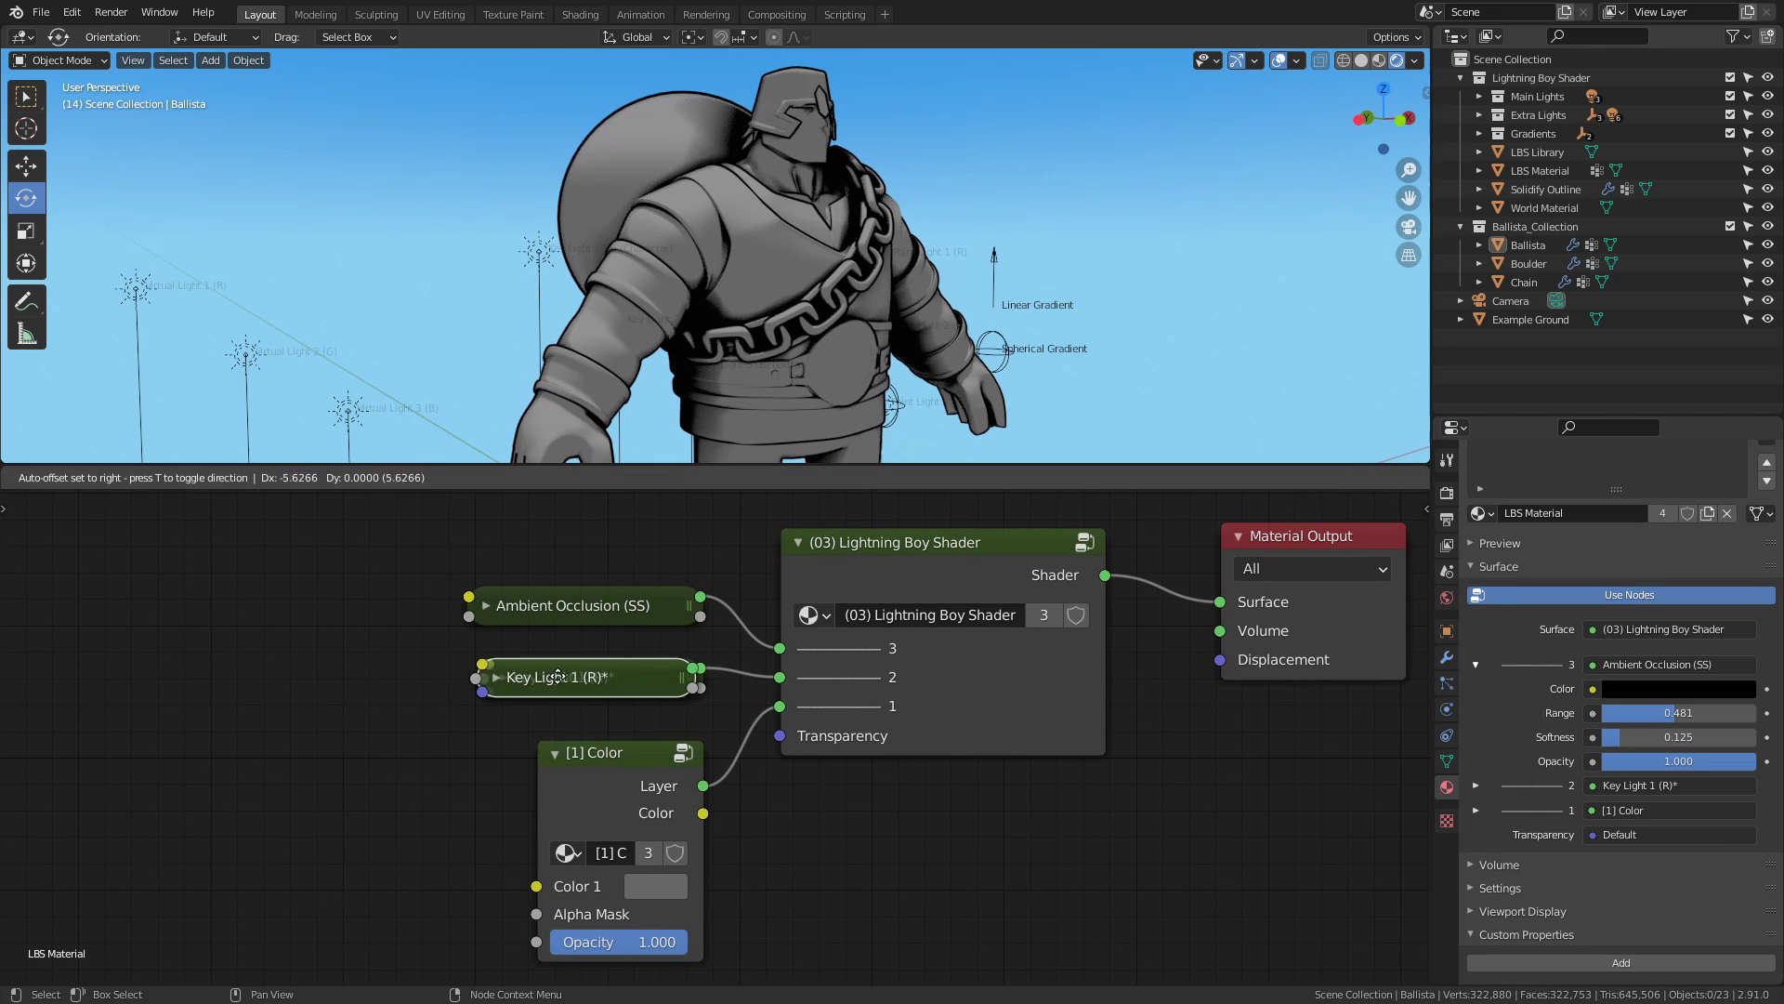
click(252, 607)
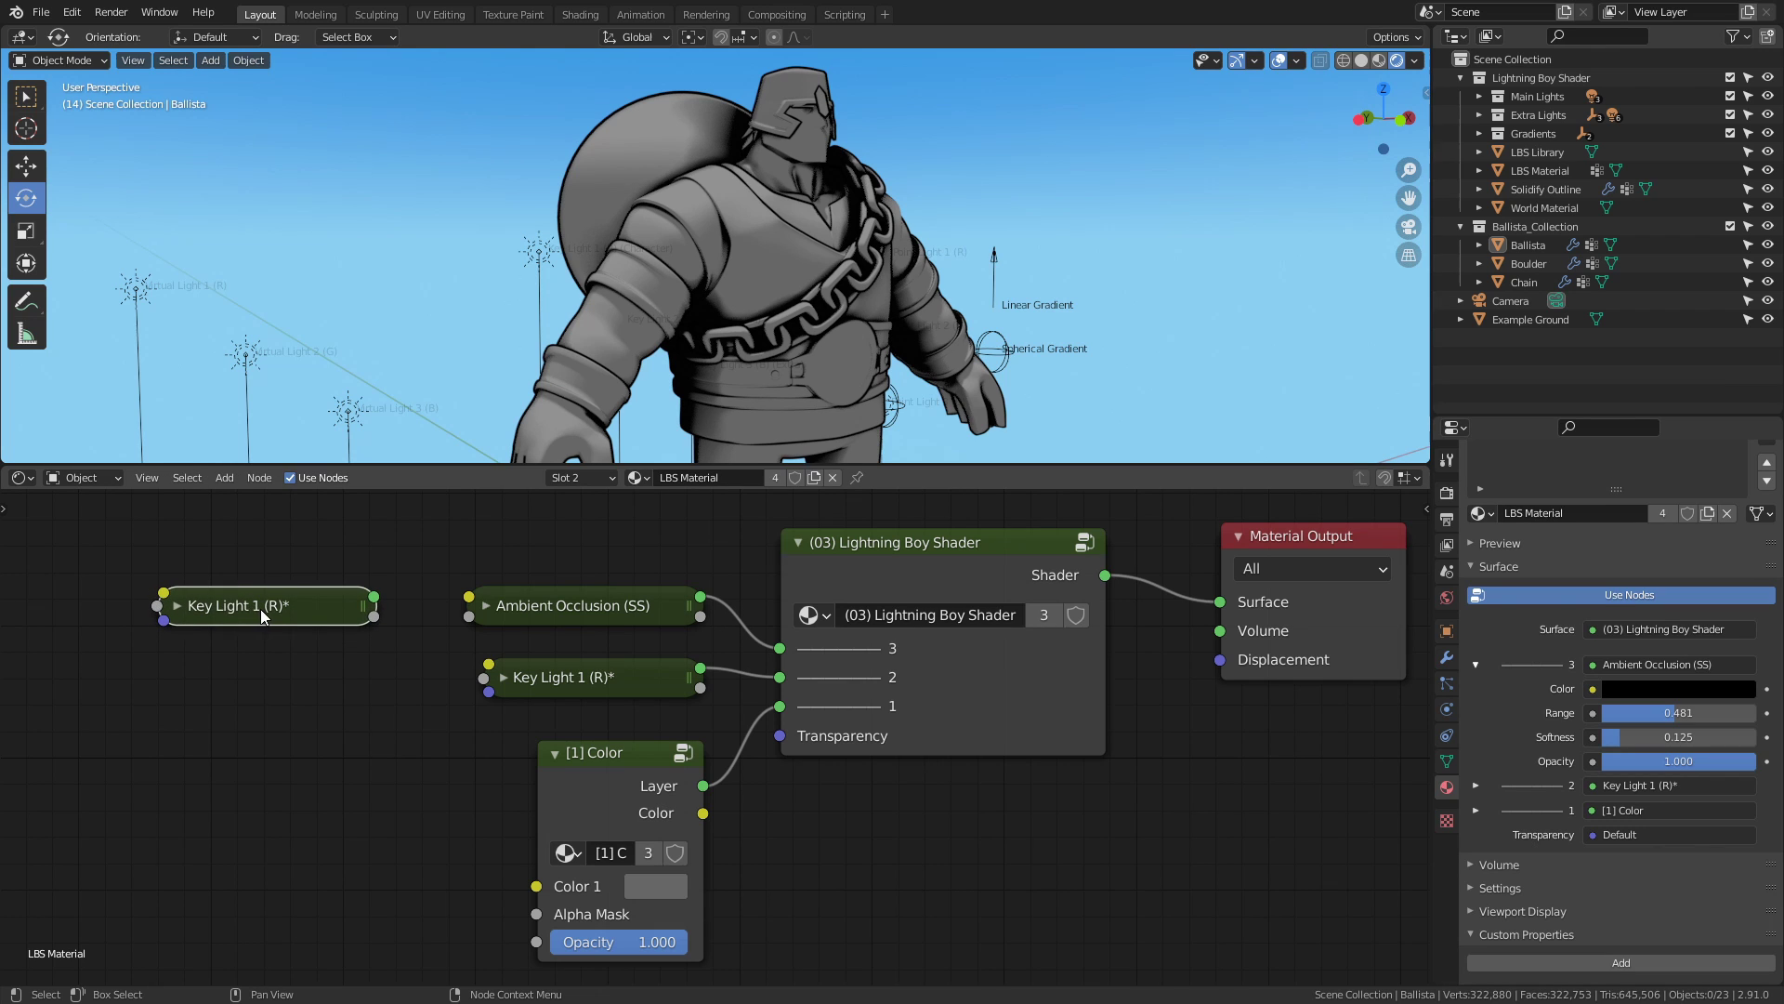
click(1424, 504)
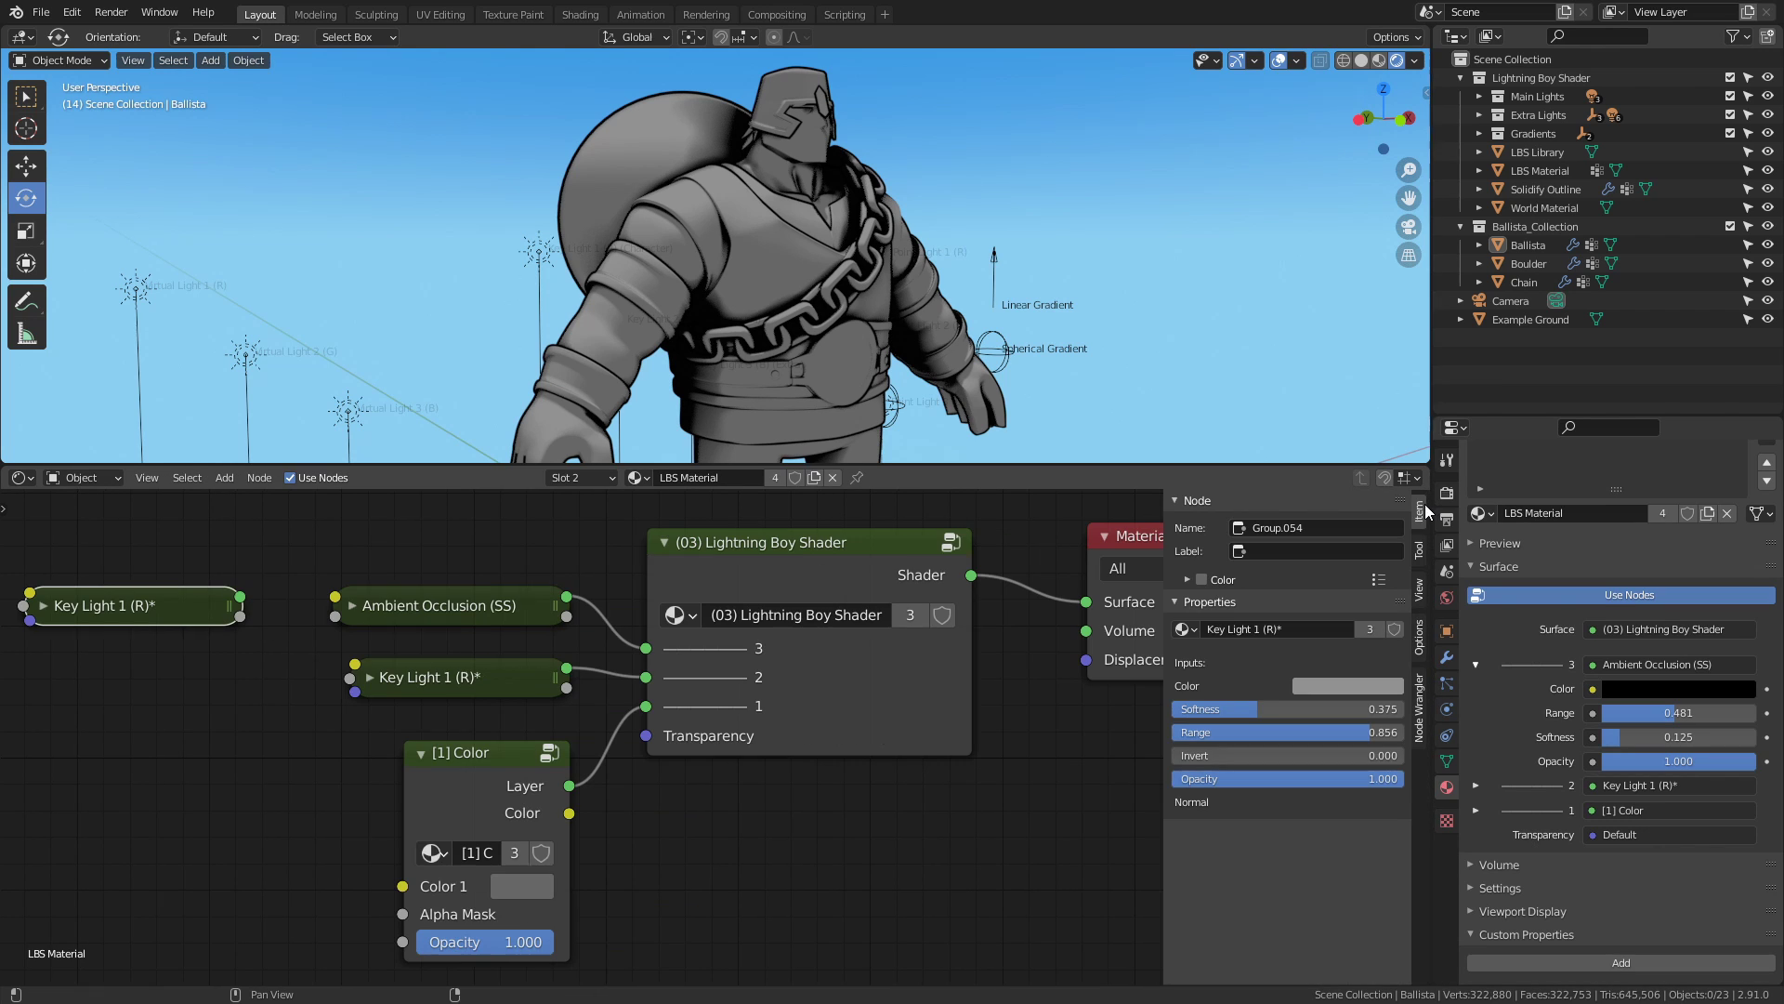
drag(1198, 760, 1487, 735)
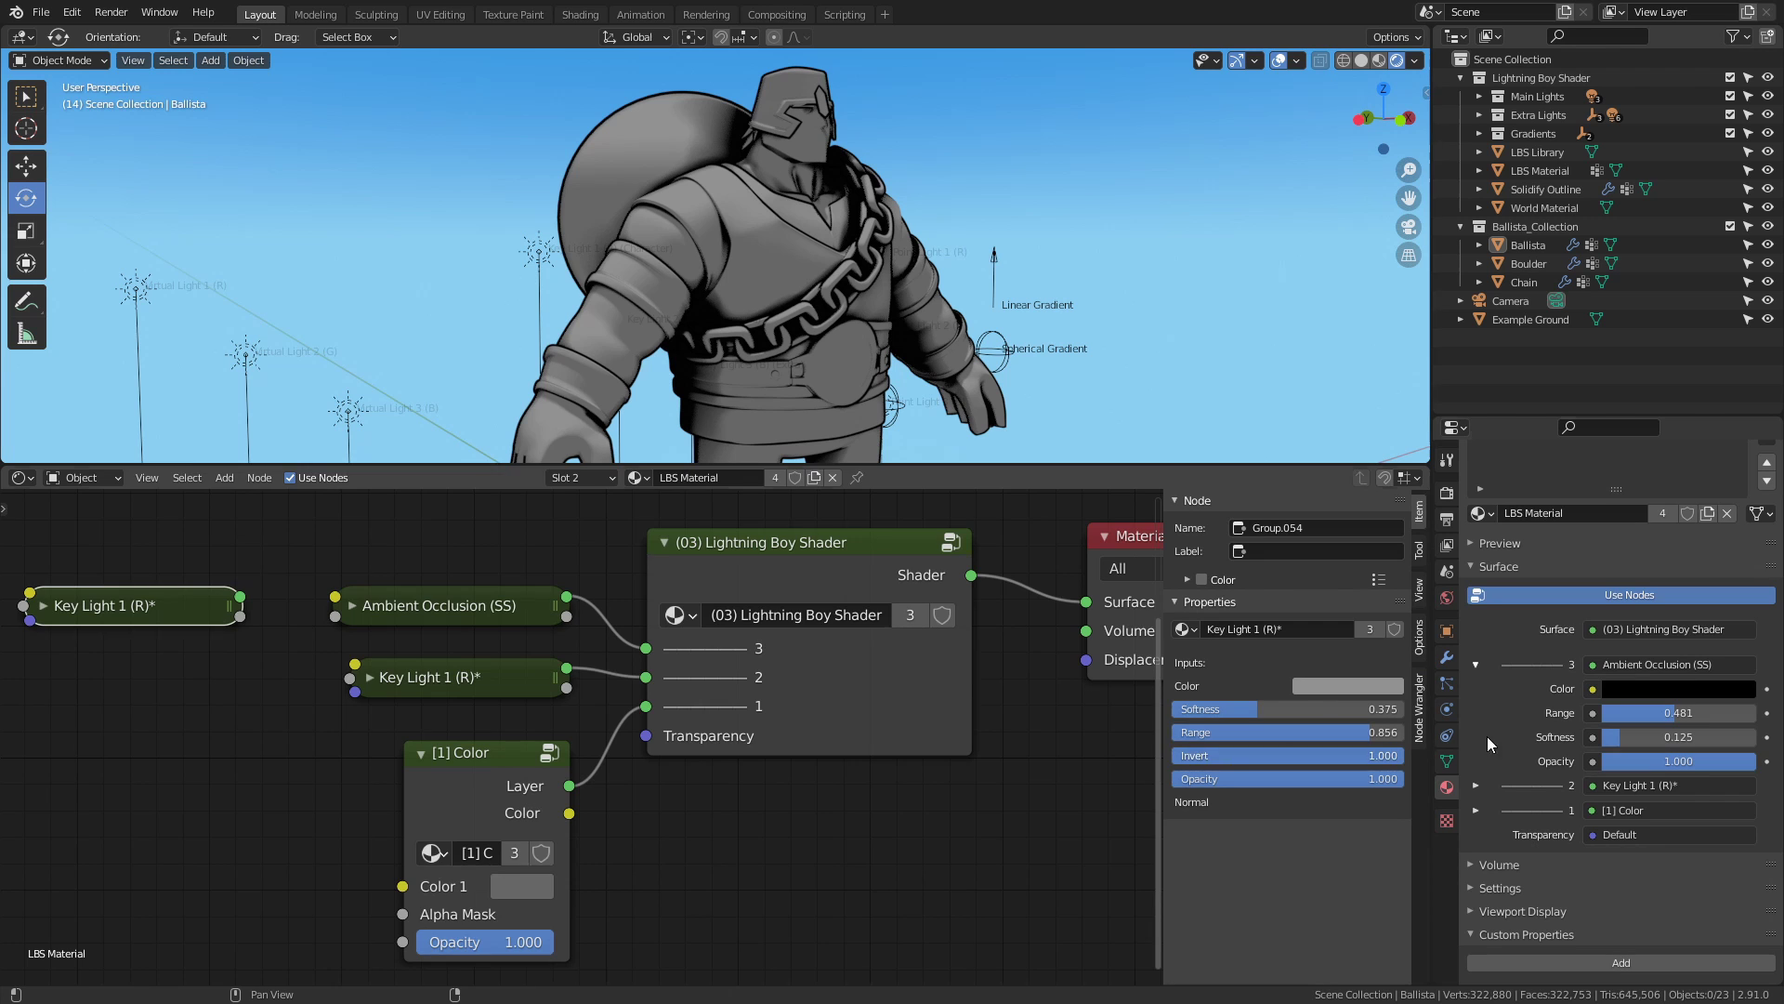
Connect the inverted Key Light 1 (R)* copy's mask to Ambient Occlusion (SS)'s opacity, check the sockets, and collapse both nodes.
middle_drag(287, 679, 477, 690)
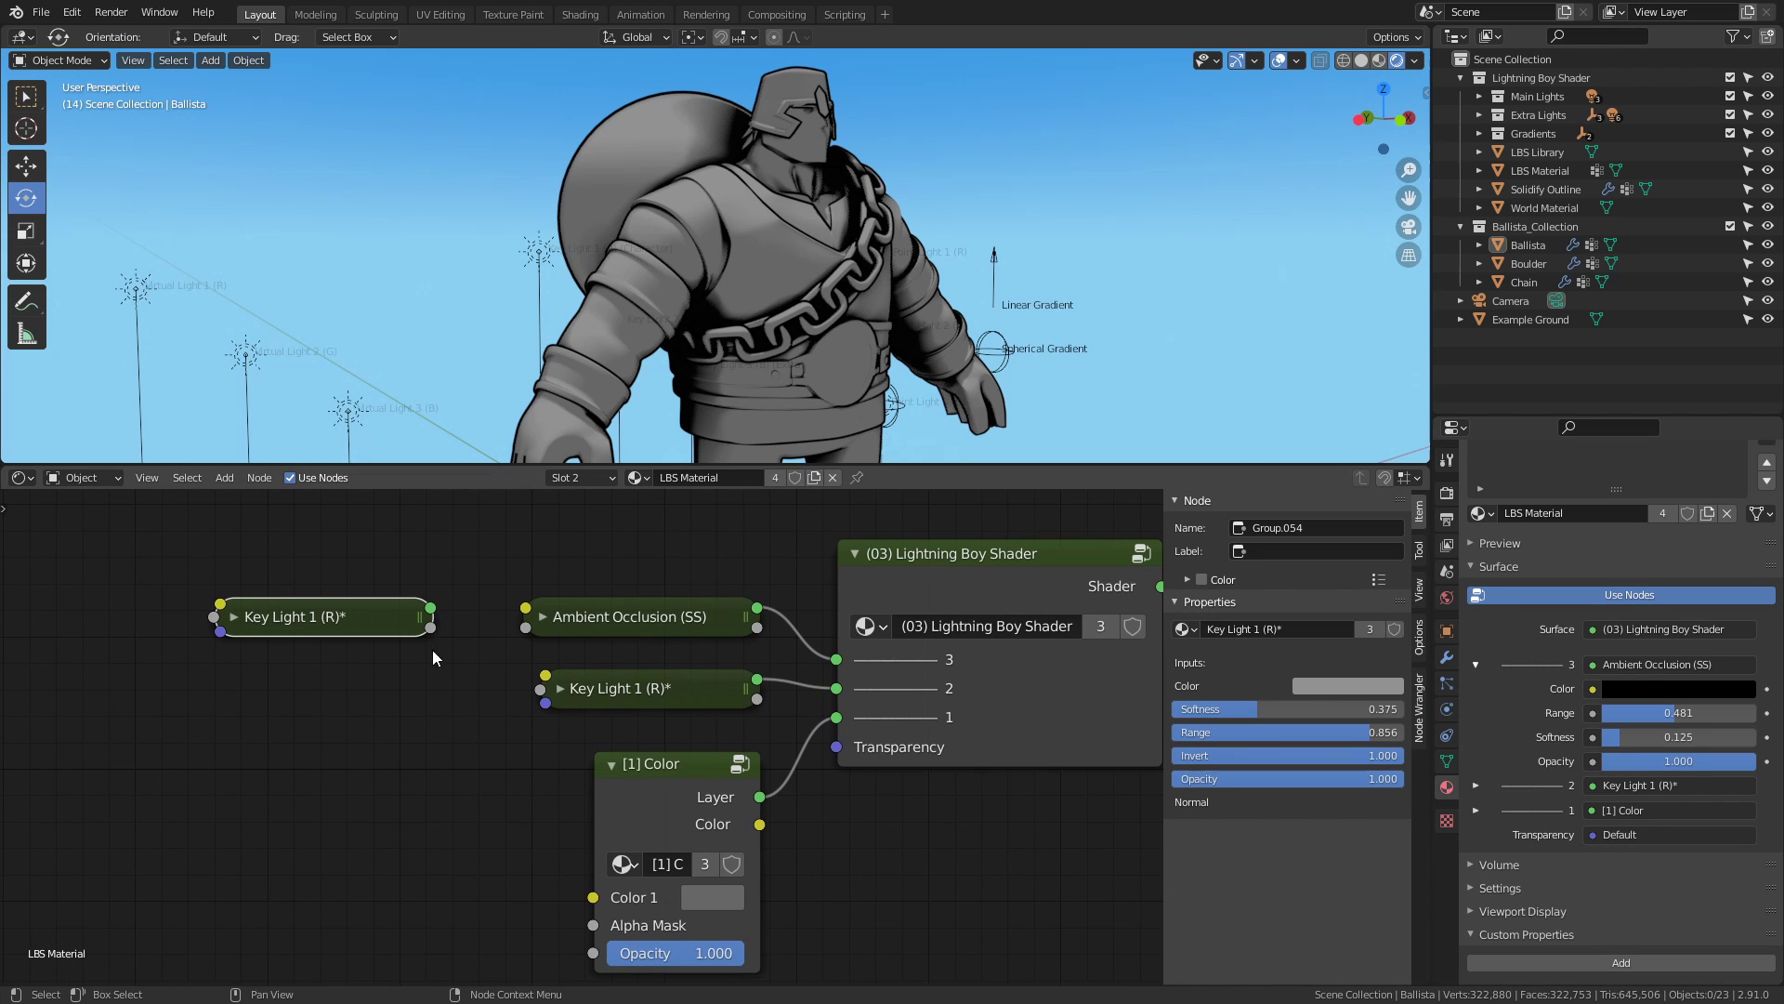
drag(517, 633, 520, 631)
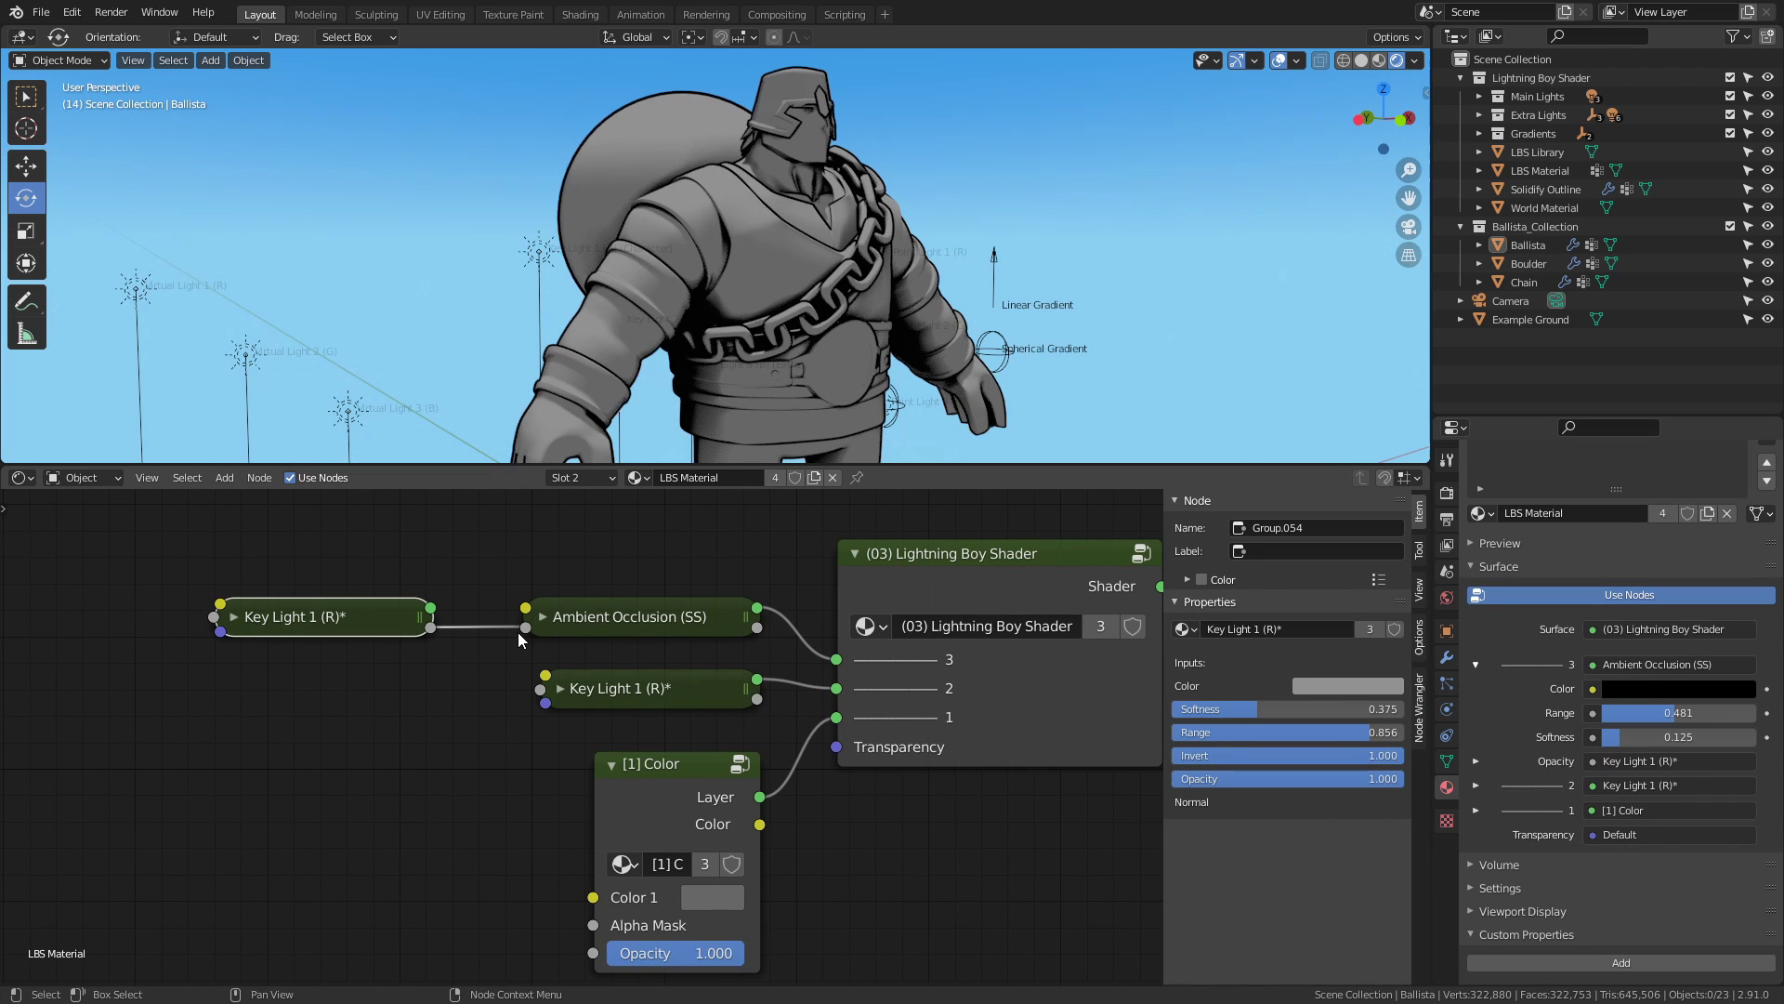
click(245, 620)
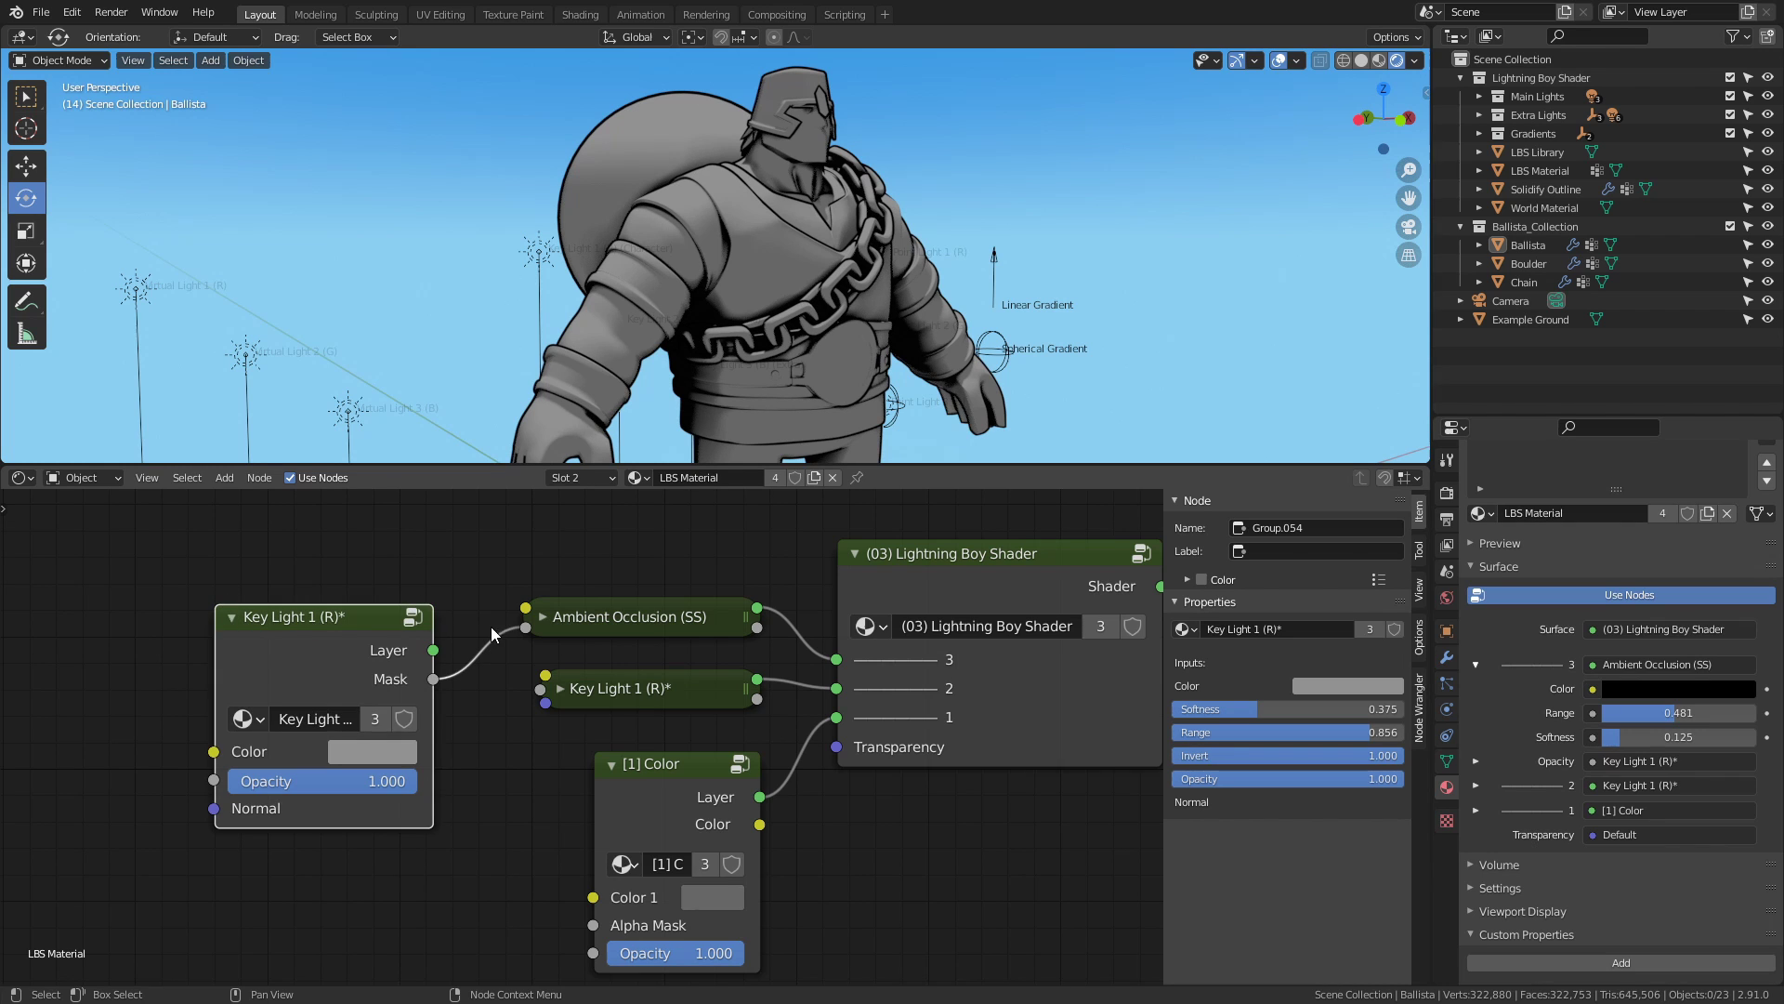
click(543, 621)
drag(609, 626, 585, 577)
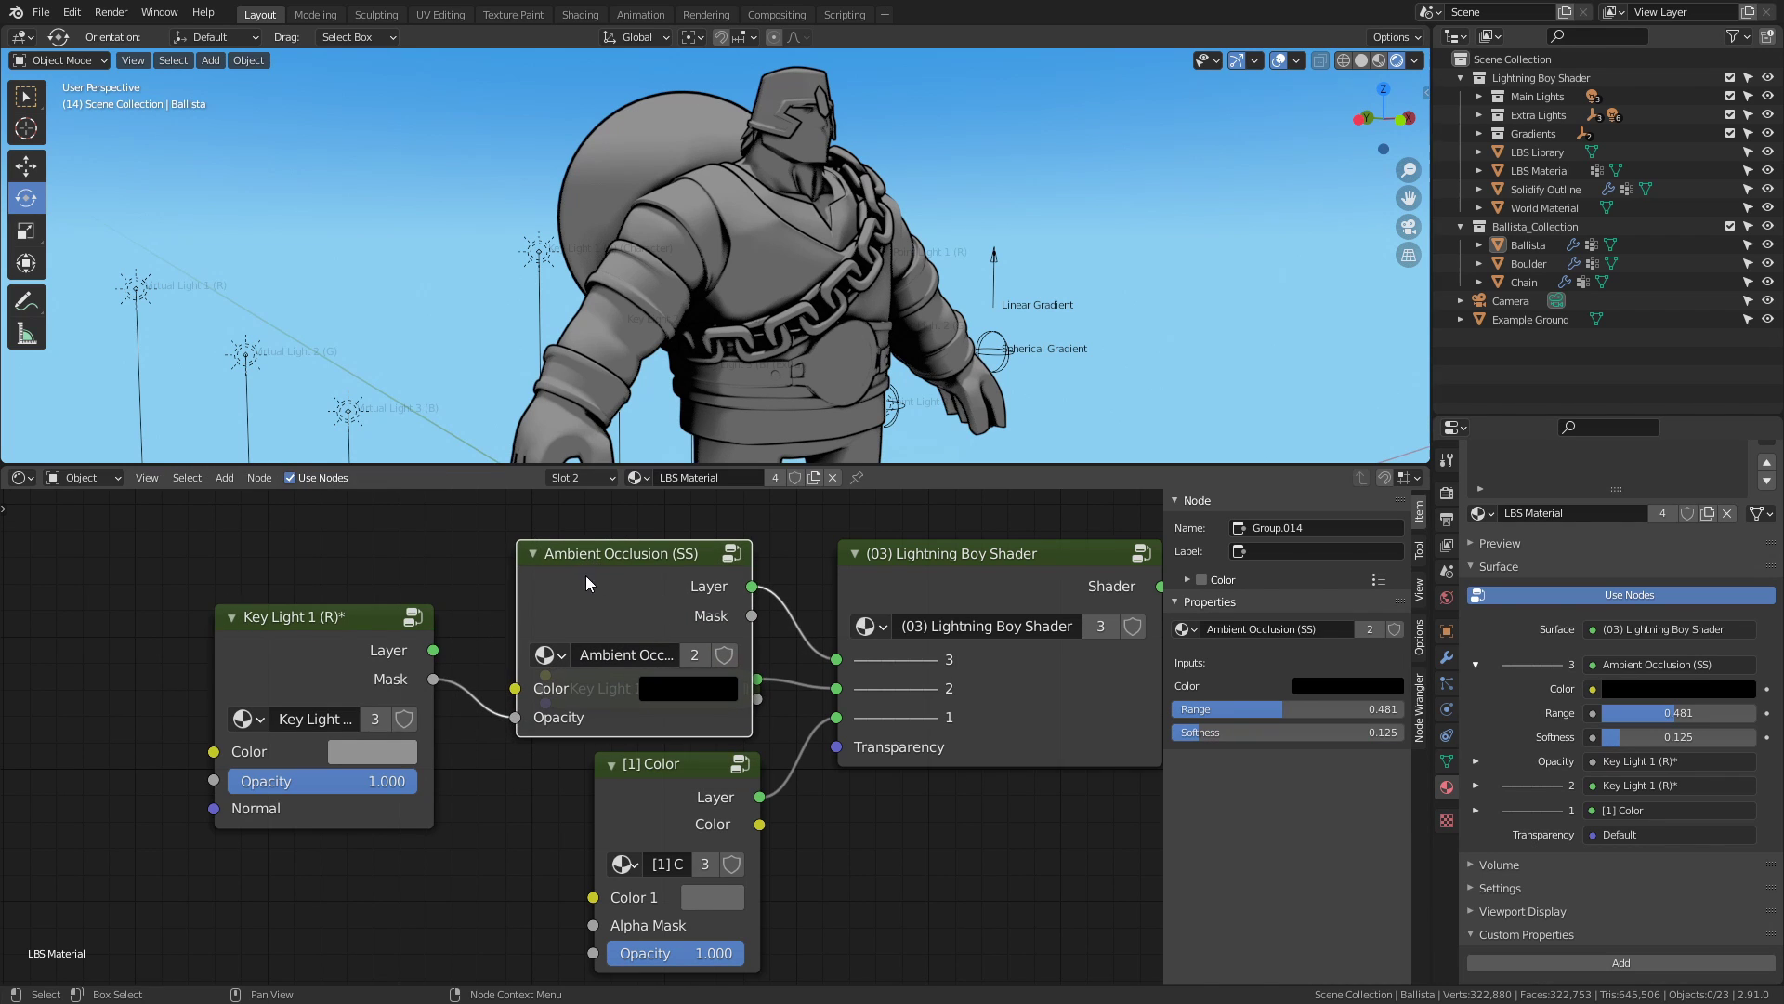
mouse_move(516, 717)
mouse_down()
mouse_move(479, 700)
mouse_move(515, 717)
mouse_up()
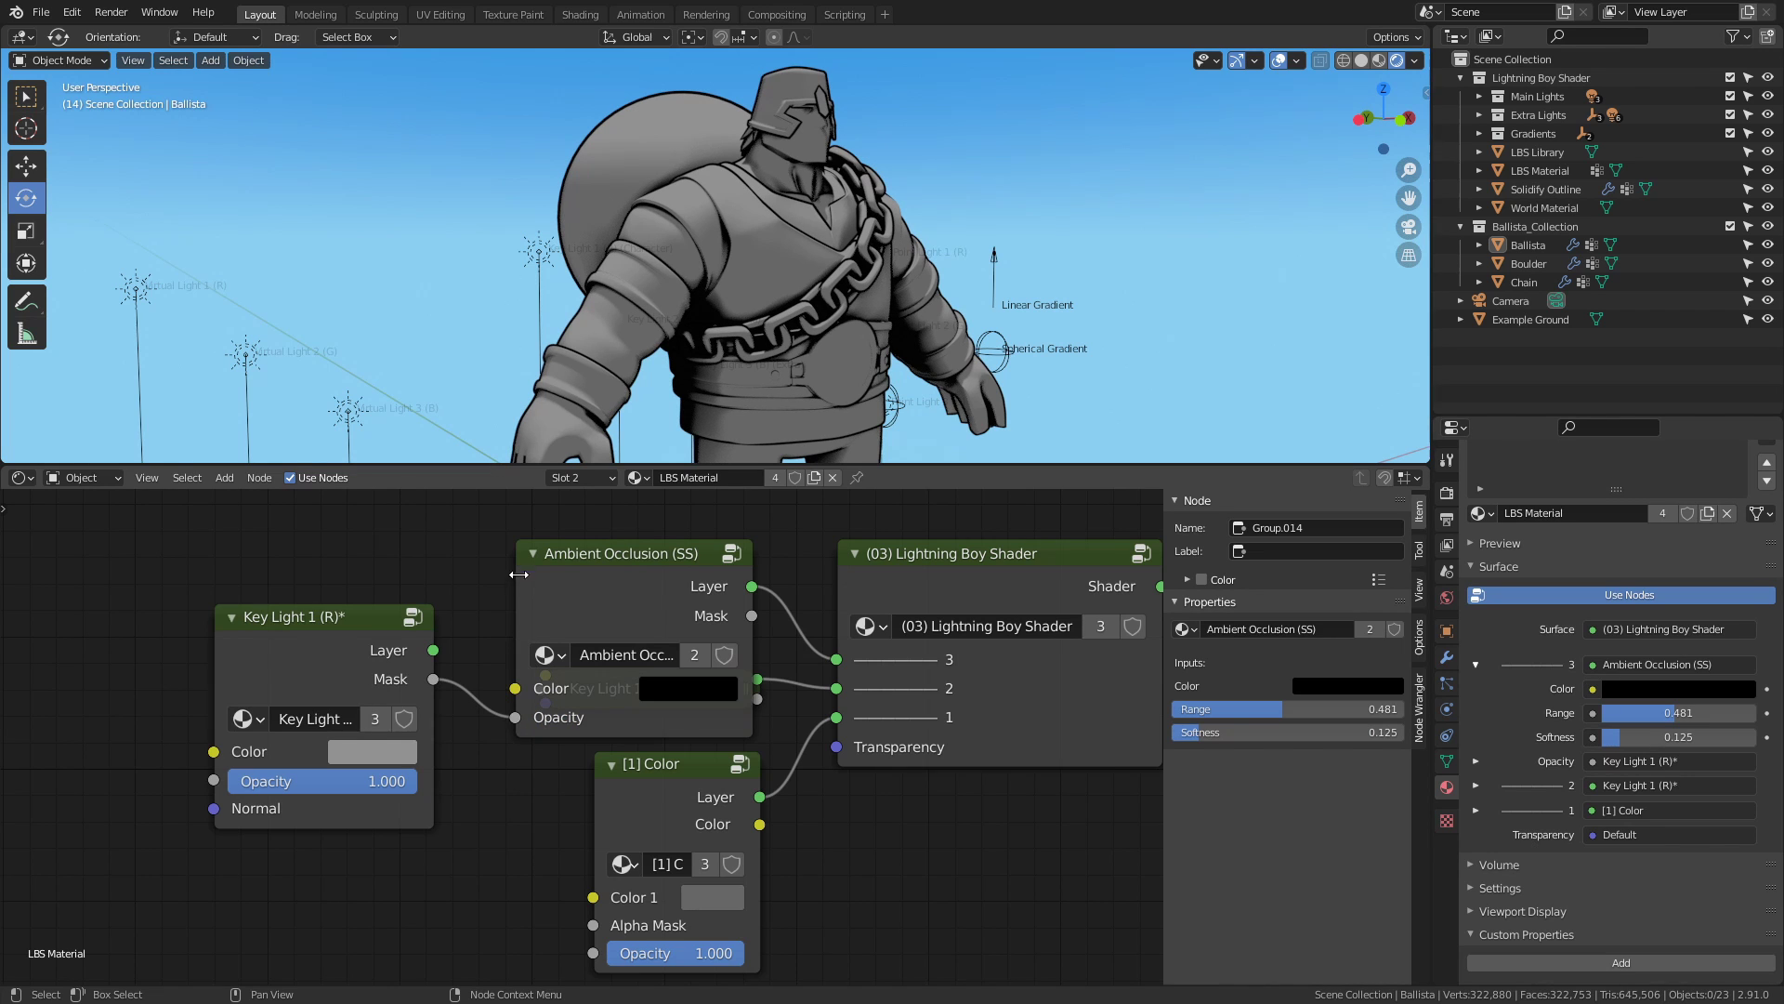
key(h)
click(231, 617)
drag(580, 561, 628, 612)
middle_drag(627, 611, 515, 615)
Set the range of the inverted Key Light 1 (R)* node feeding Ambient Occlusion (SS) to 0.729.
click(255, 616)
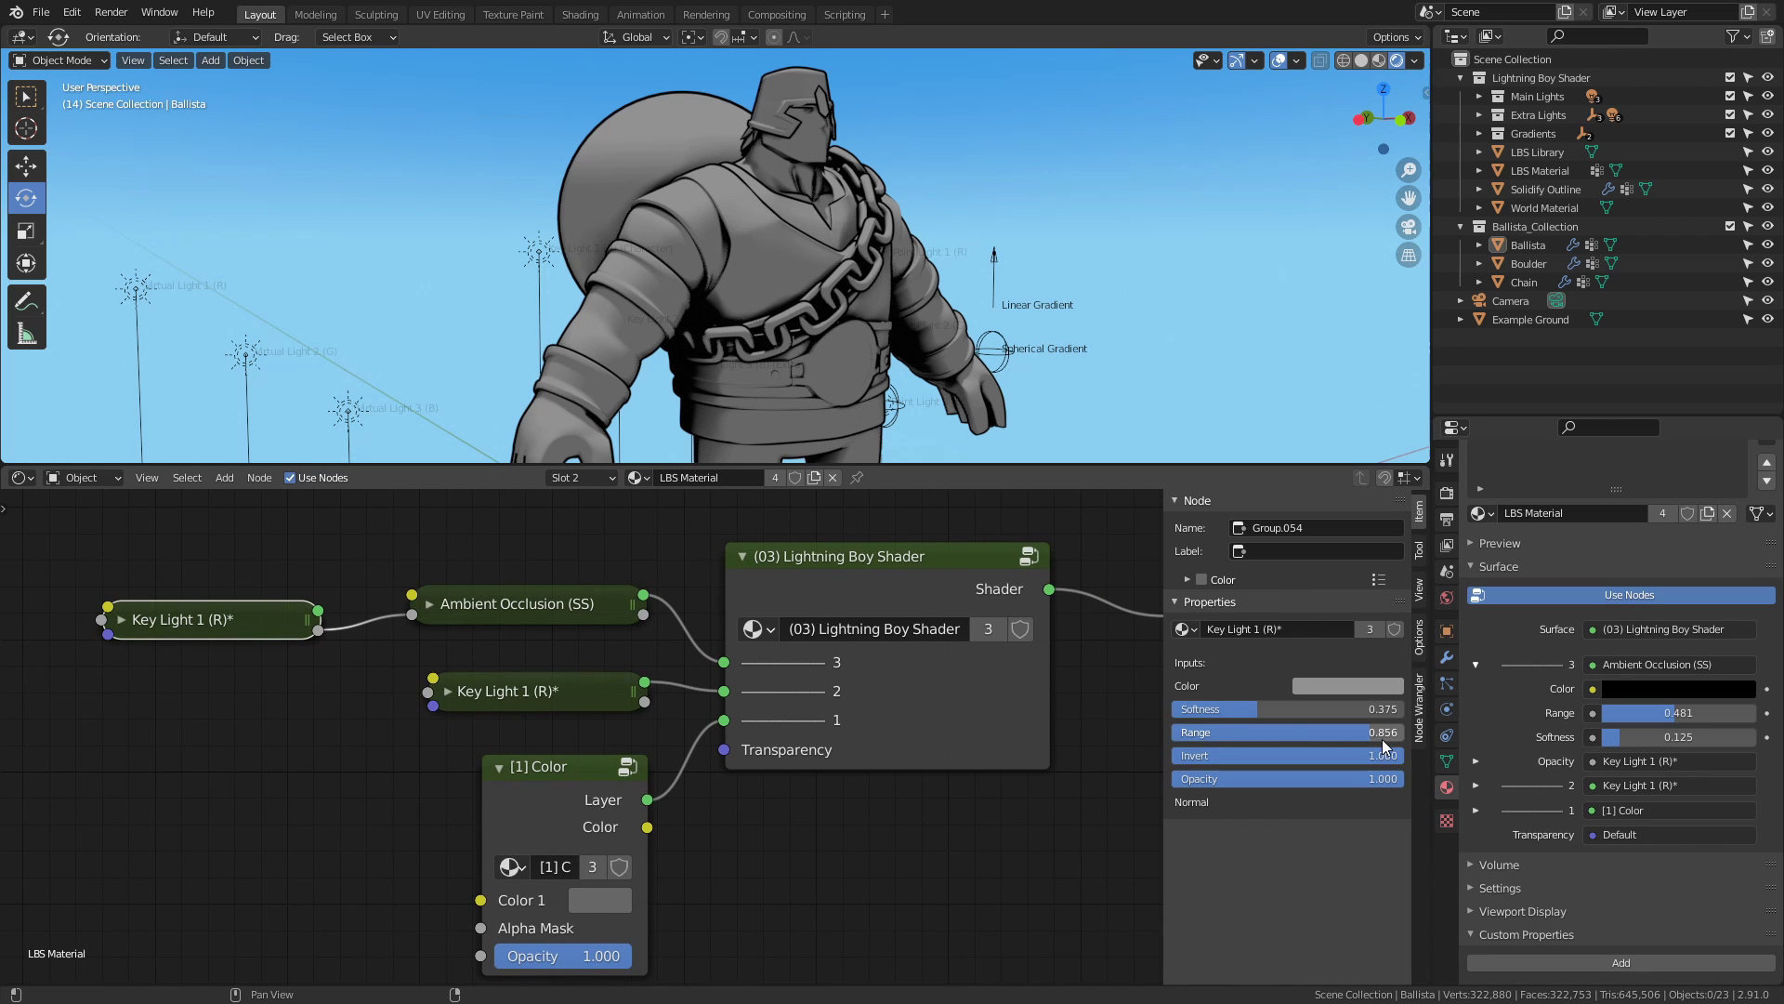
drag(1234, 732, 1323, 730)
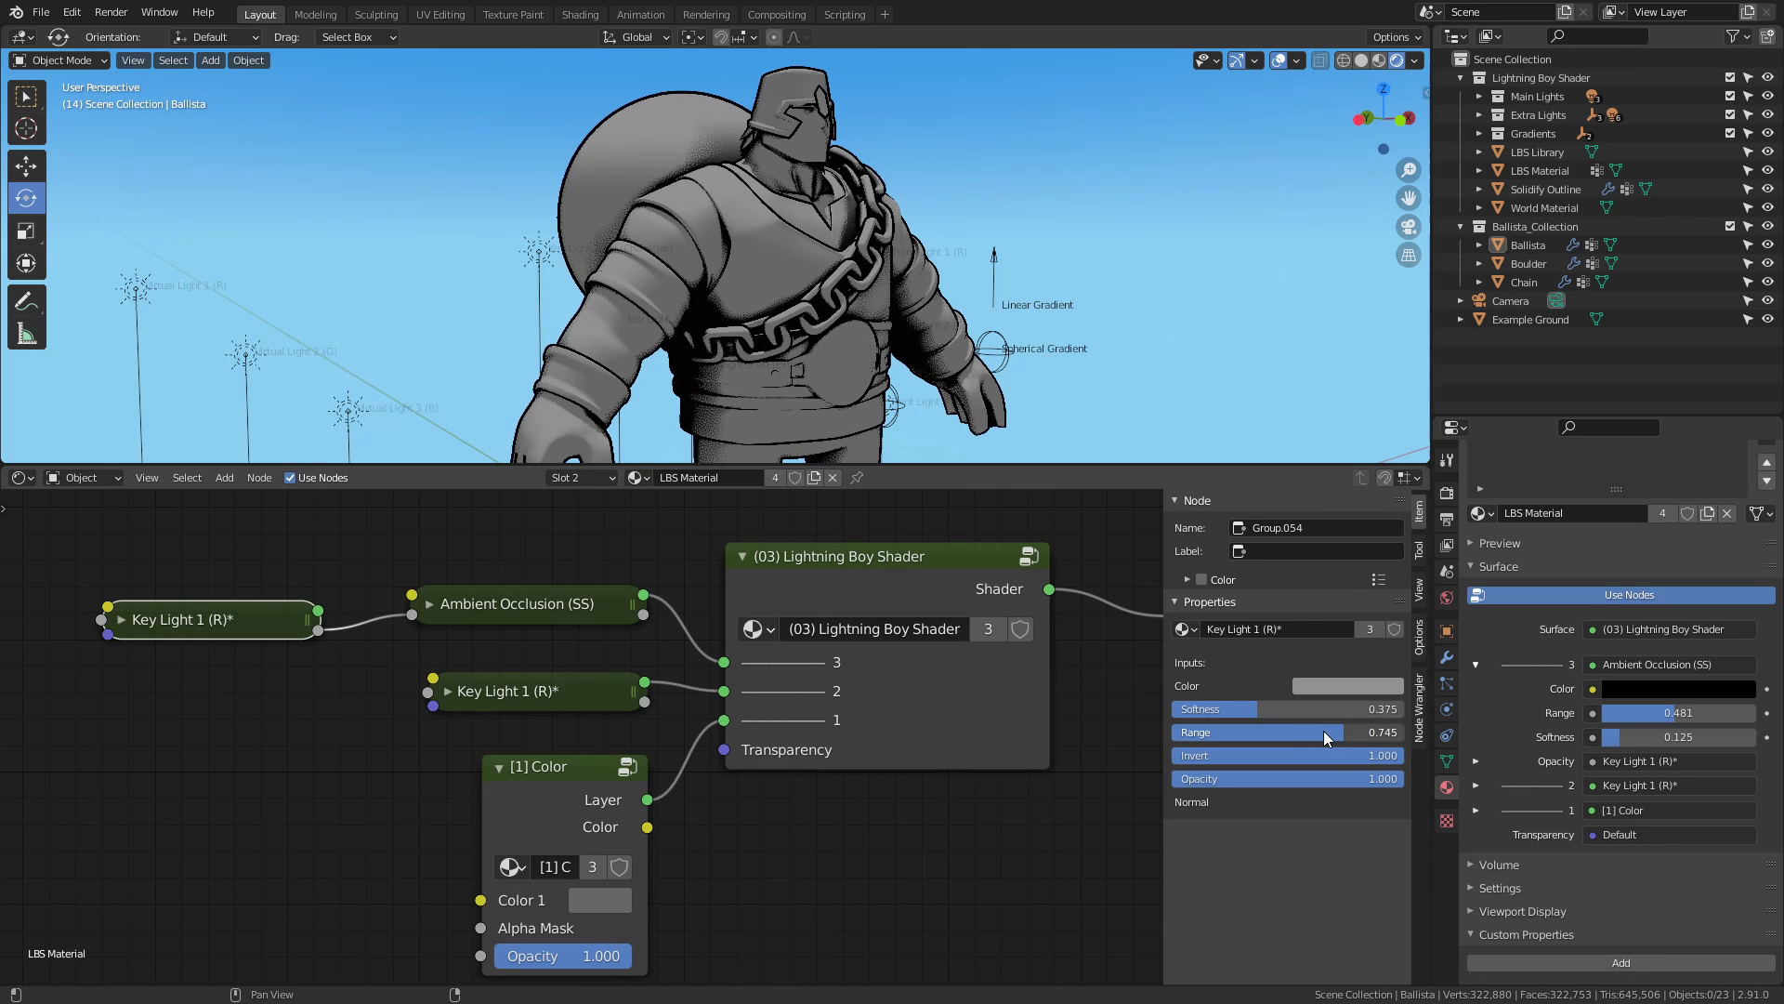
drag(1318, 732, 1307, 730)
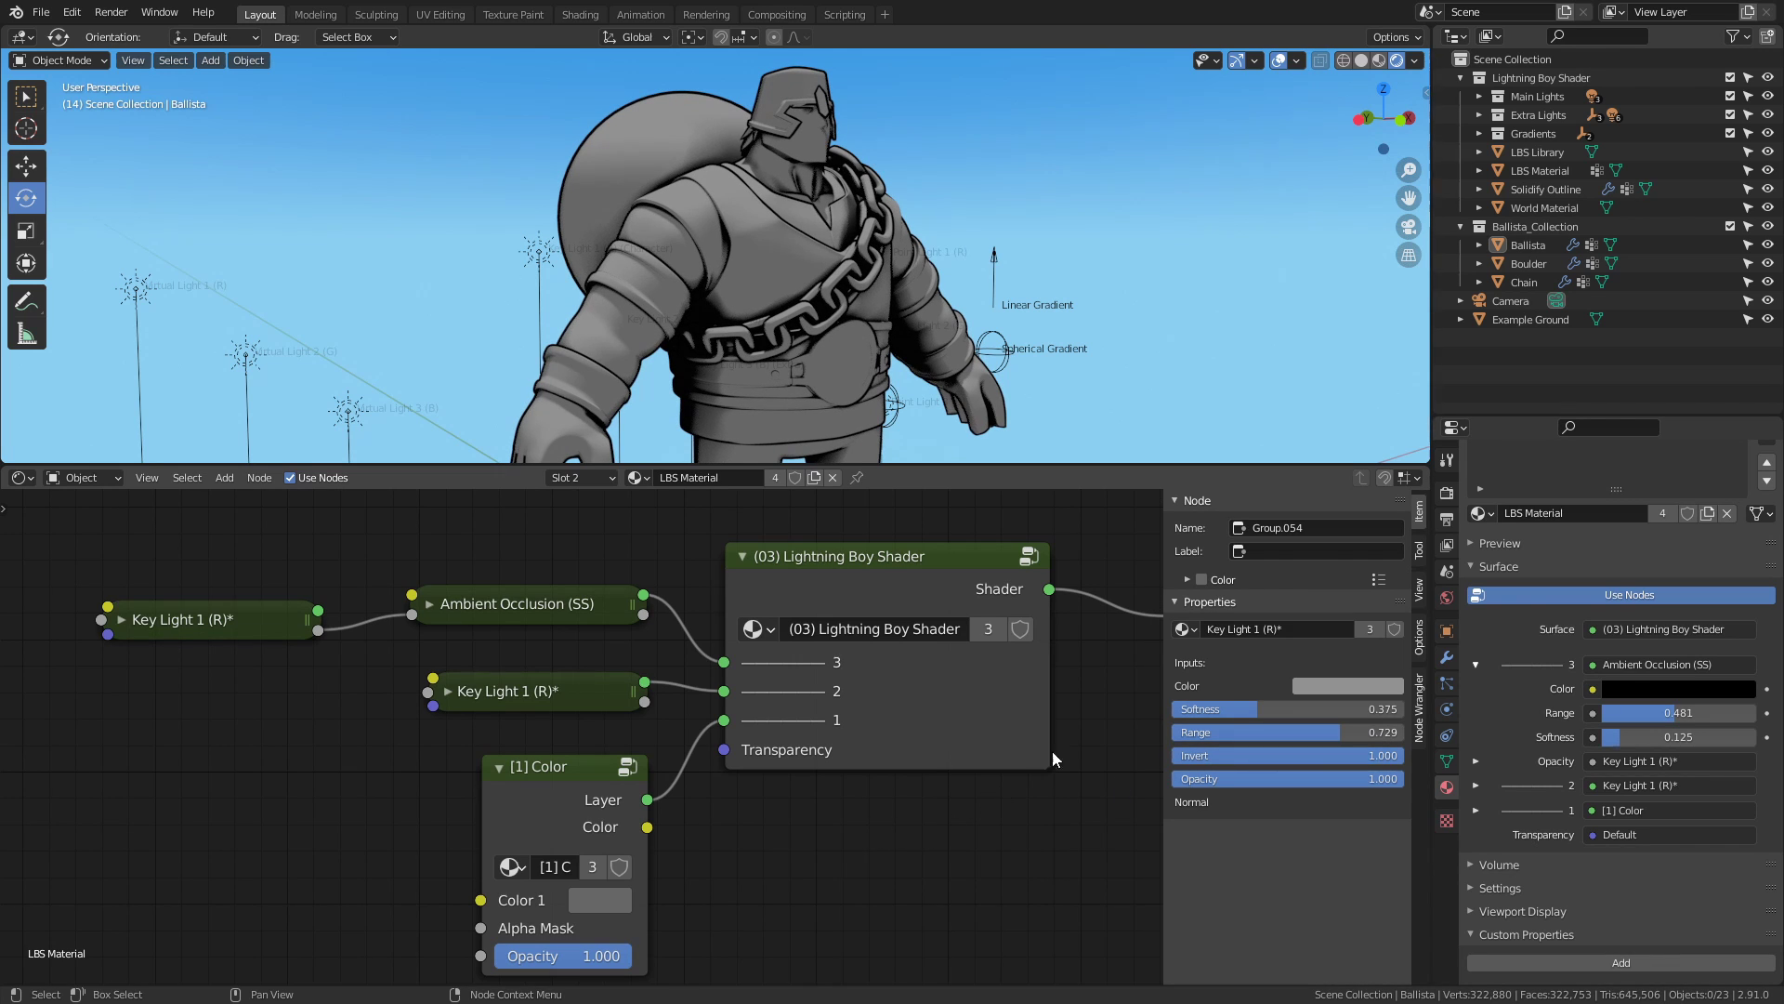
Preview the key light mask by connecting another copy of the inverted Key Light 1 (R)* to the material surface, with softness 0.137.
ctrl+middle_drag(1102, 693, 847, 759)
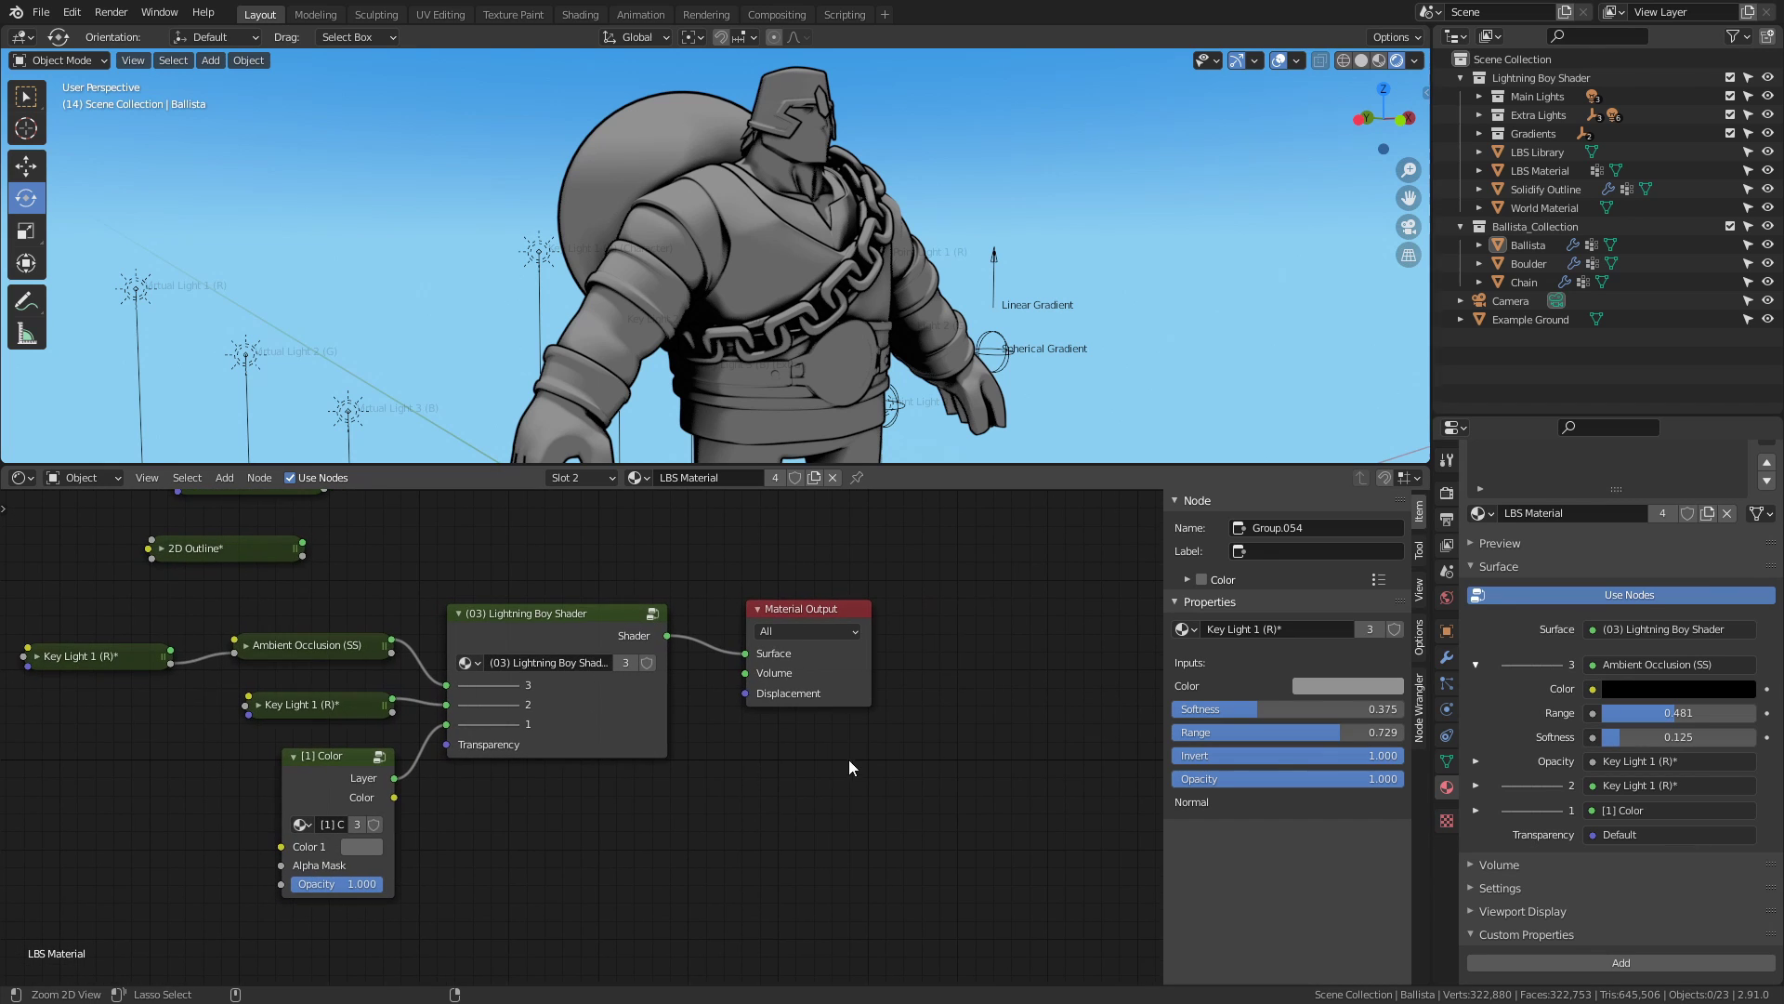
click(125, 650)
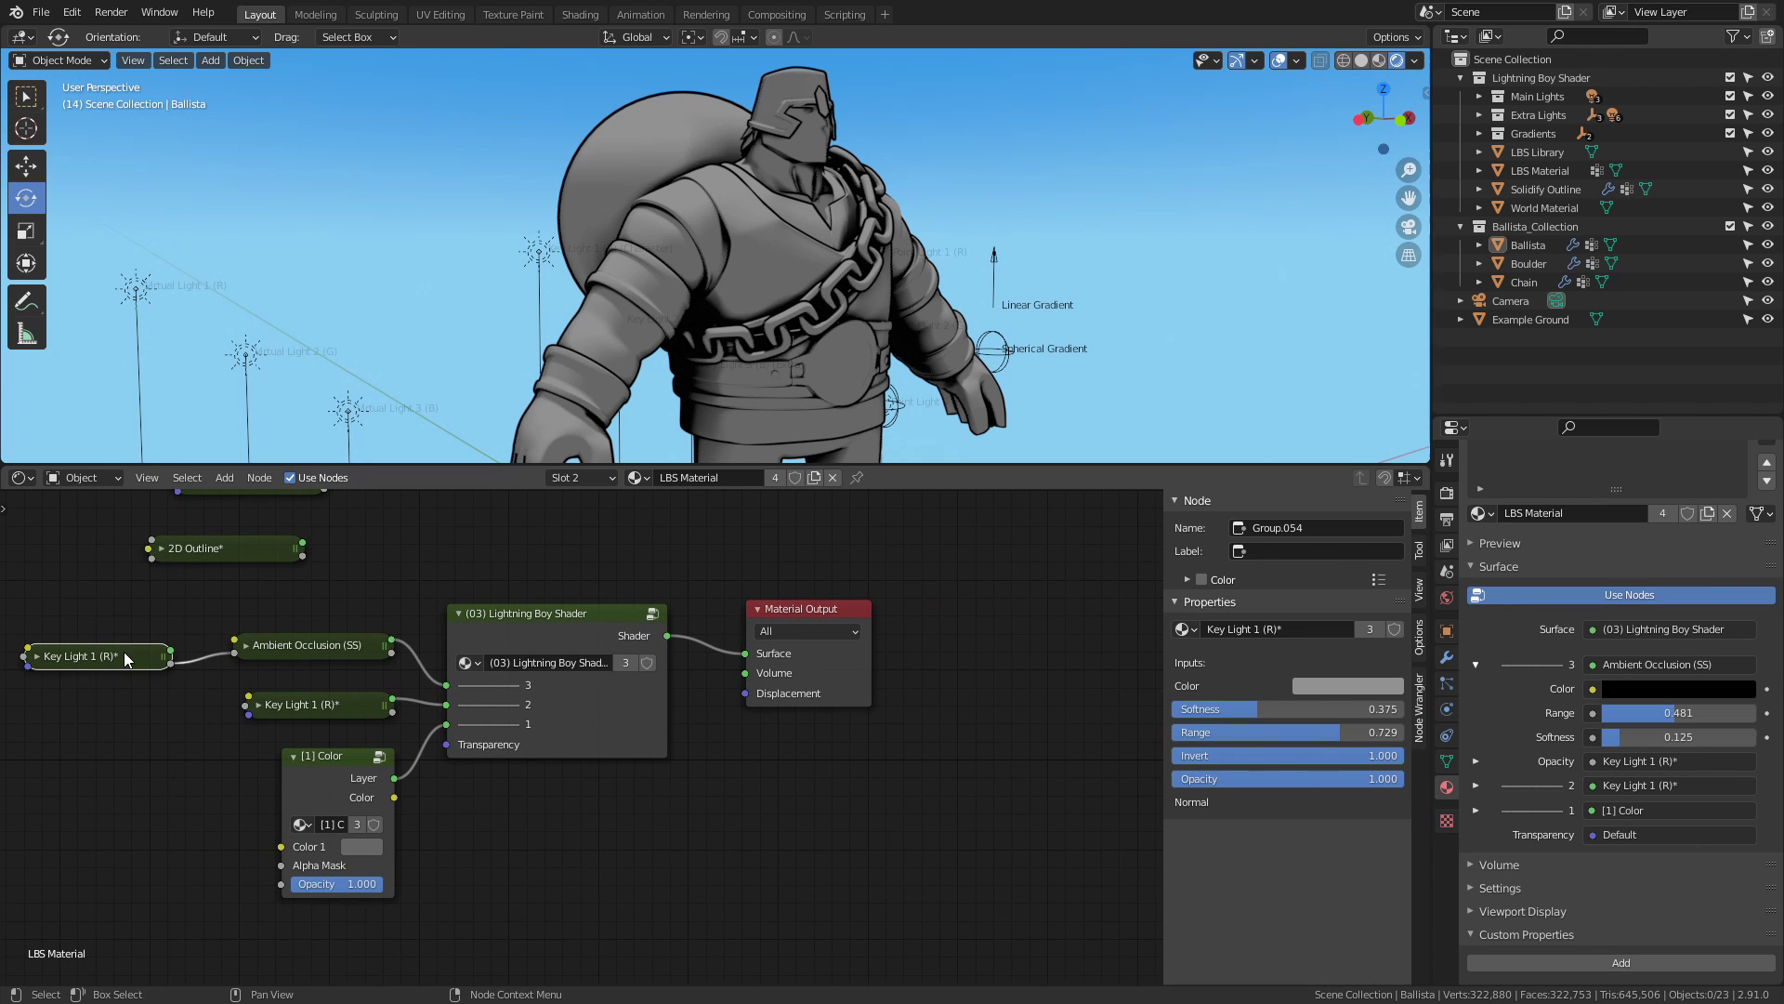
key(shift+d)
click(623, 812)
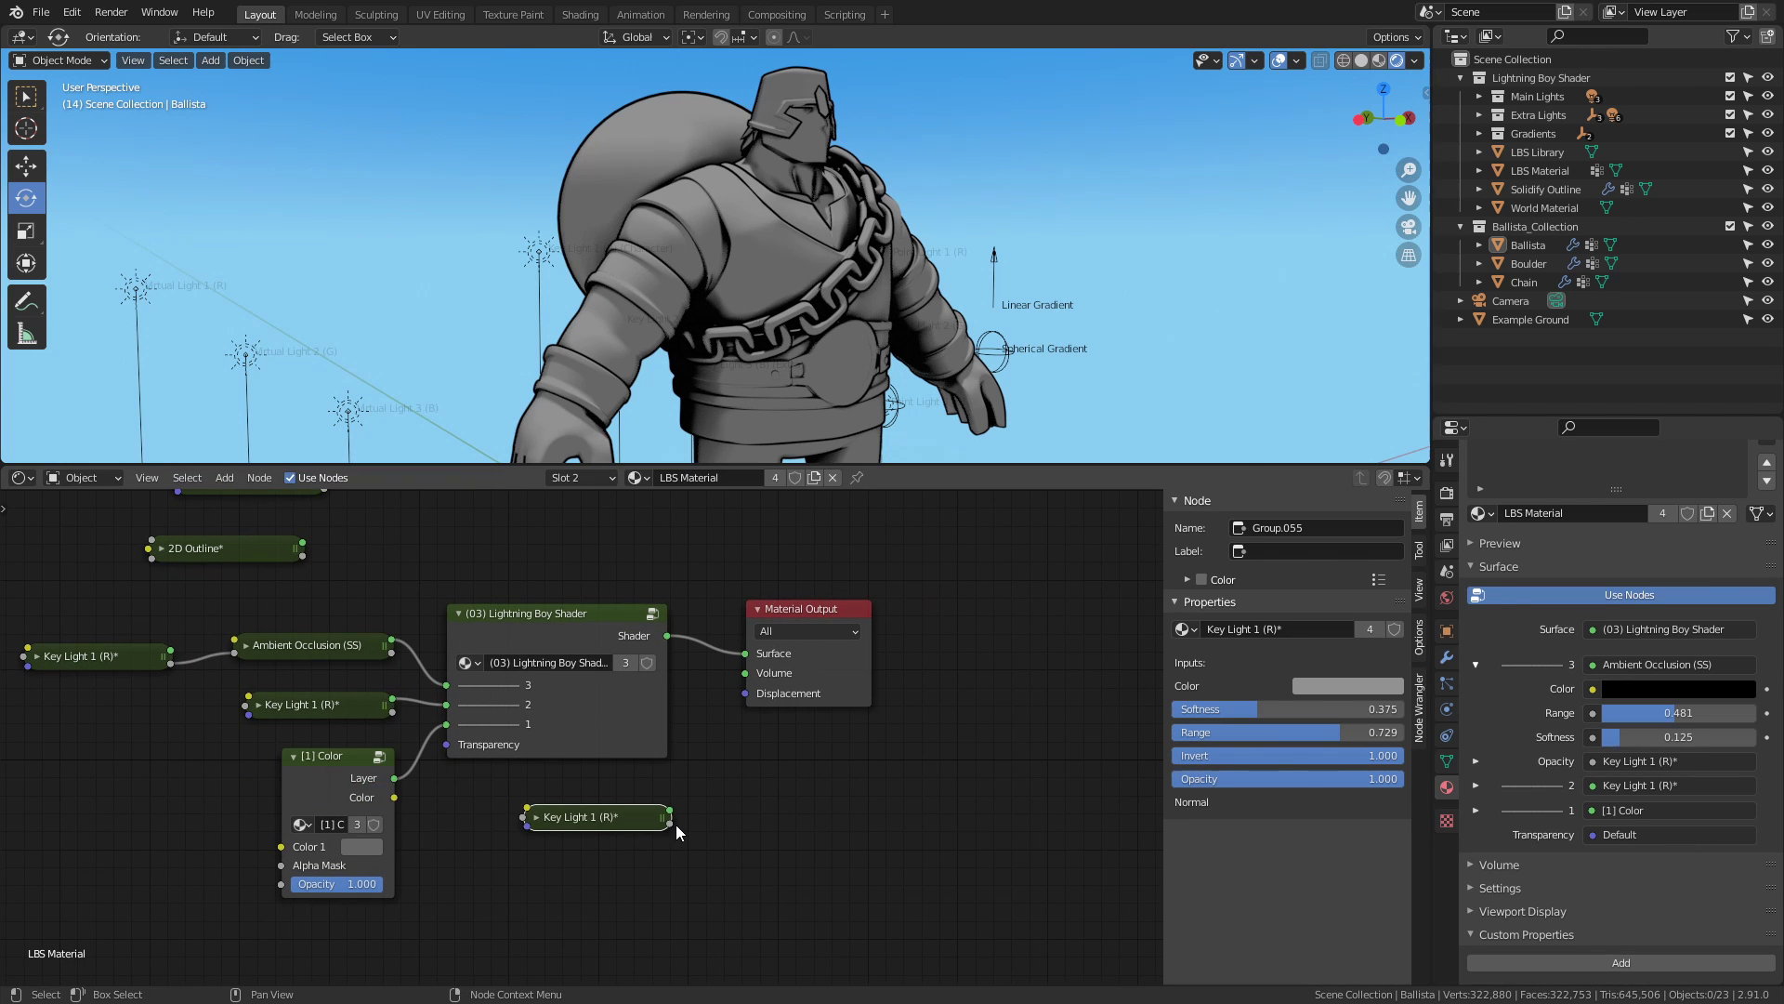
drag(670, 822, 743, 654)
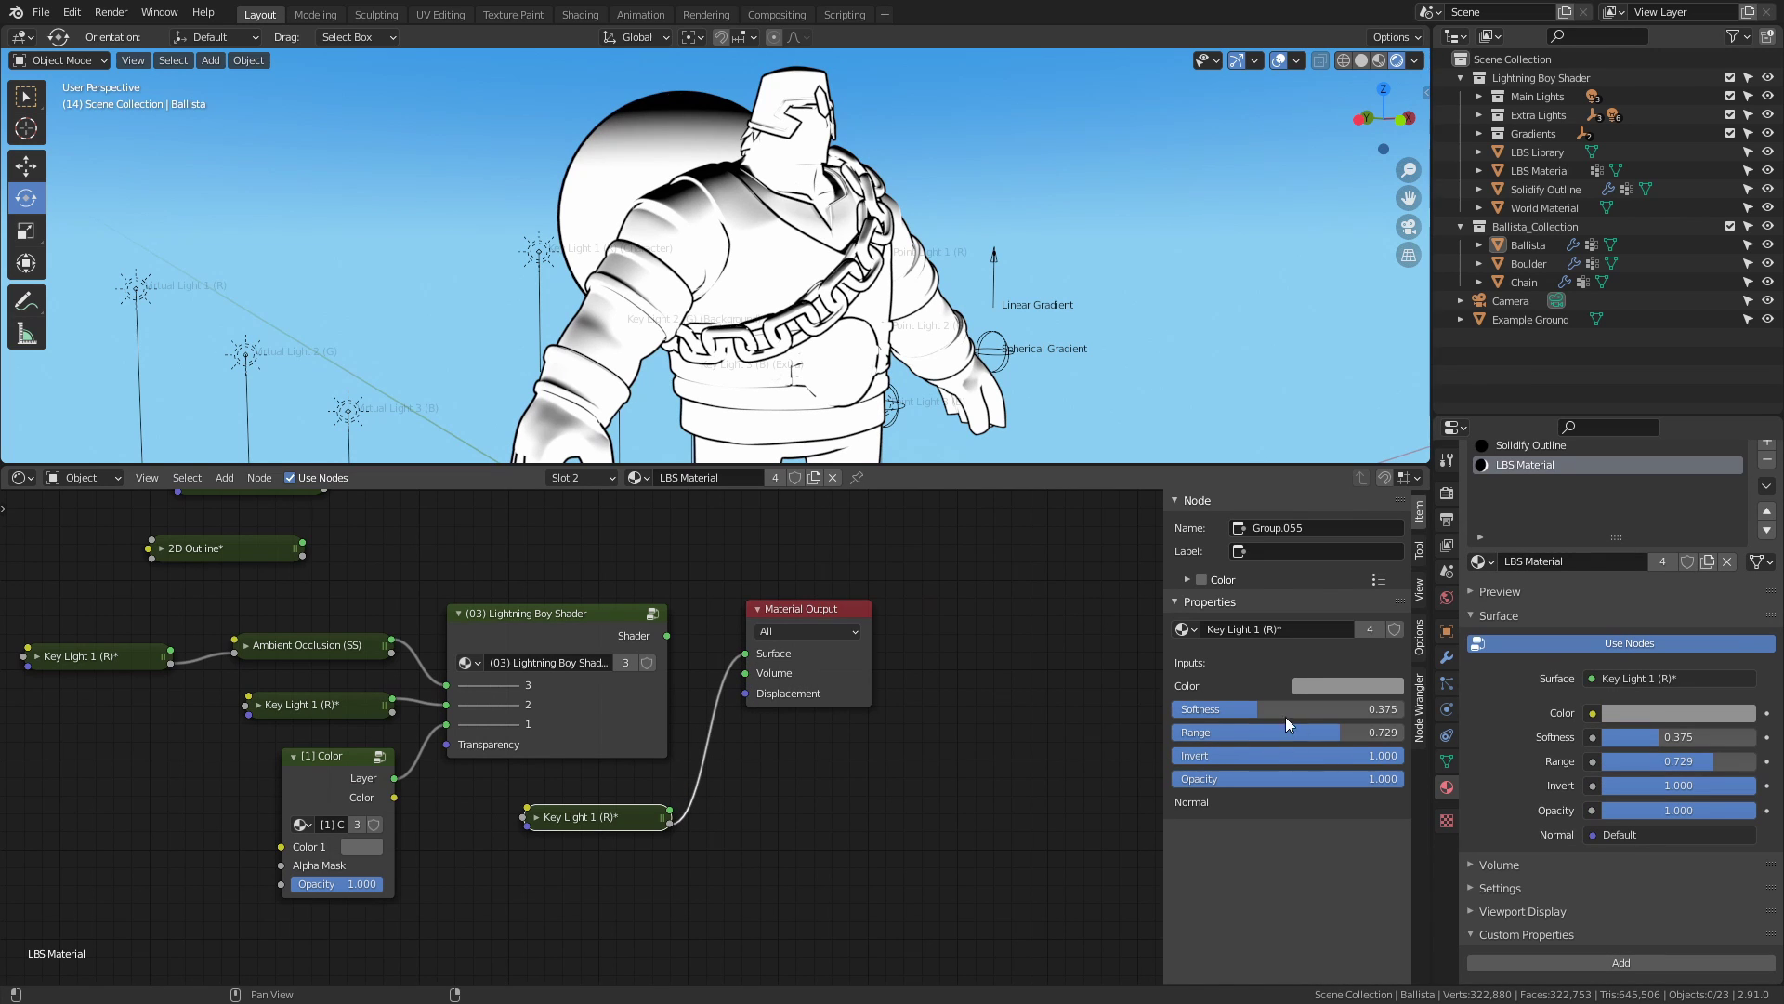
drag(1235, 707, 1191, 706)
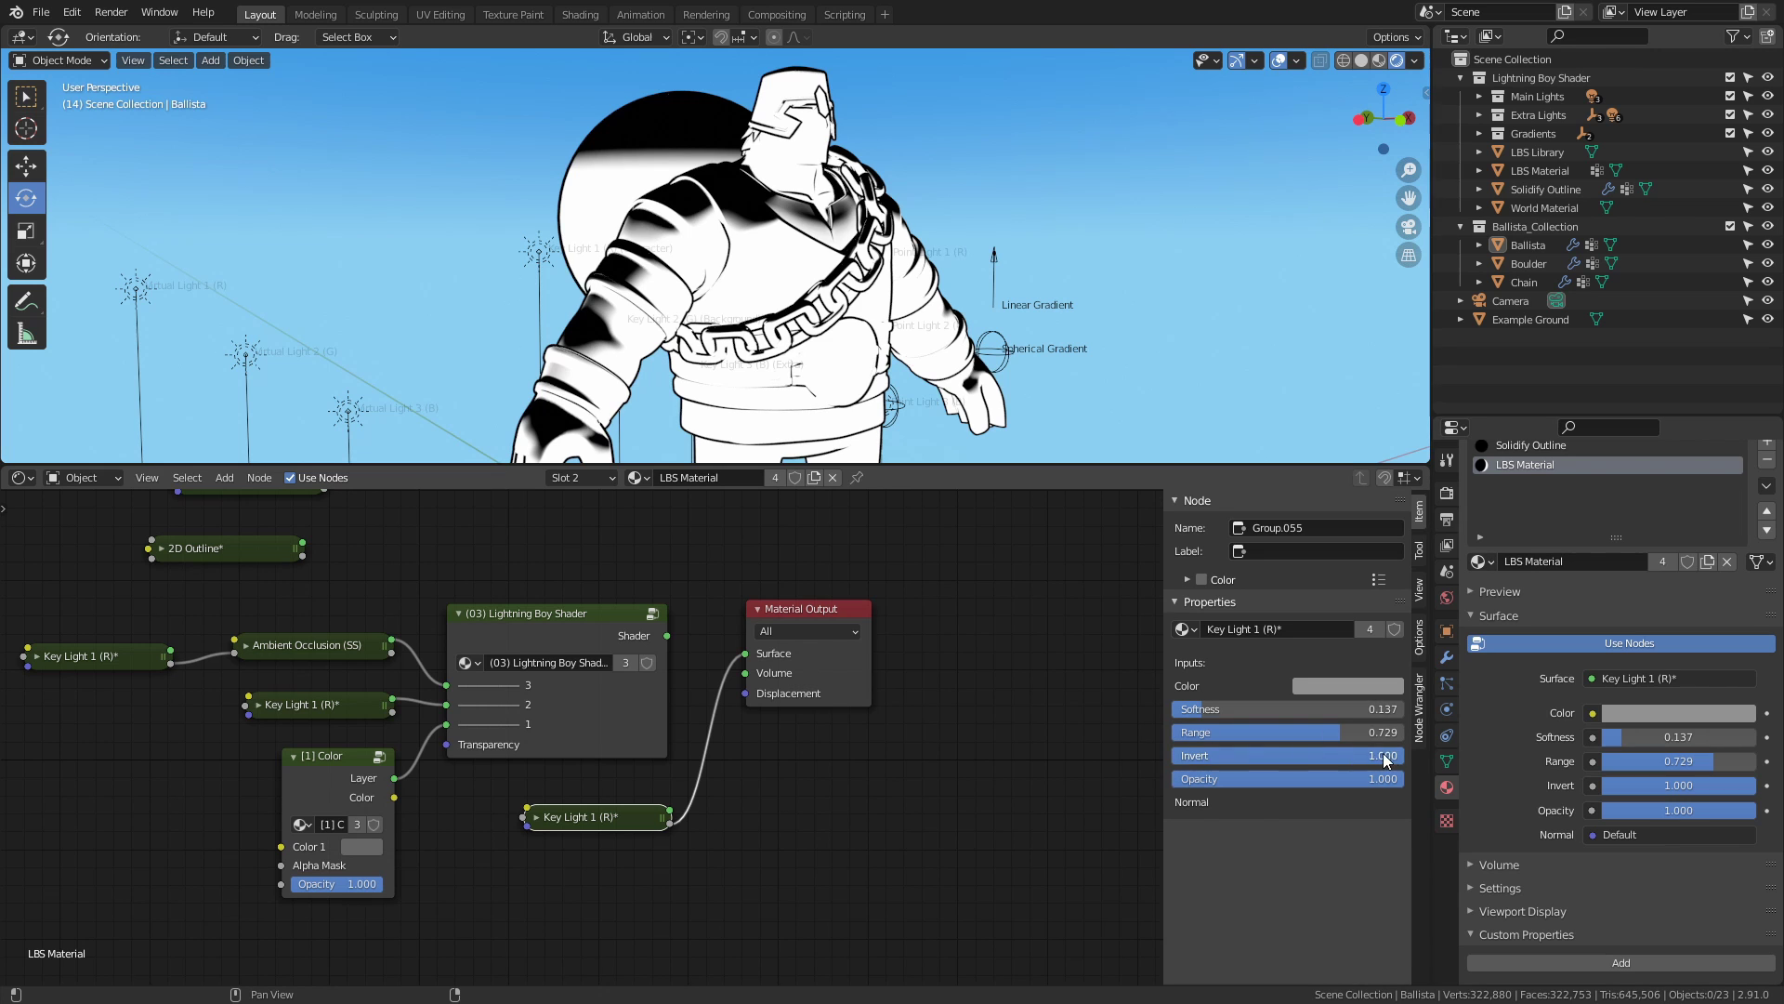
mouse_move(1325, 756)
mouse_down()
mouse_move(1192, 759)
mouse_move(1384, 755)
mouse_up()
Reconnect the (03) Lightning Boy Shader to the Material Output surface and delete the preview Key Light 1 (R)* copy.
click(666, 640)
drag(668, 637, 739, 660)
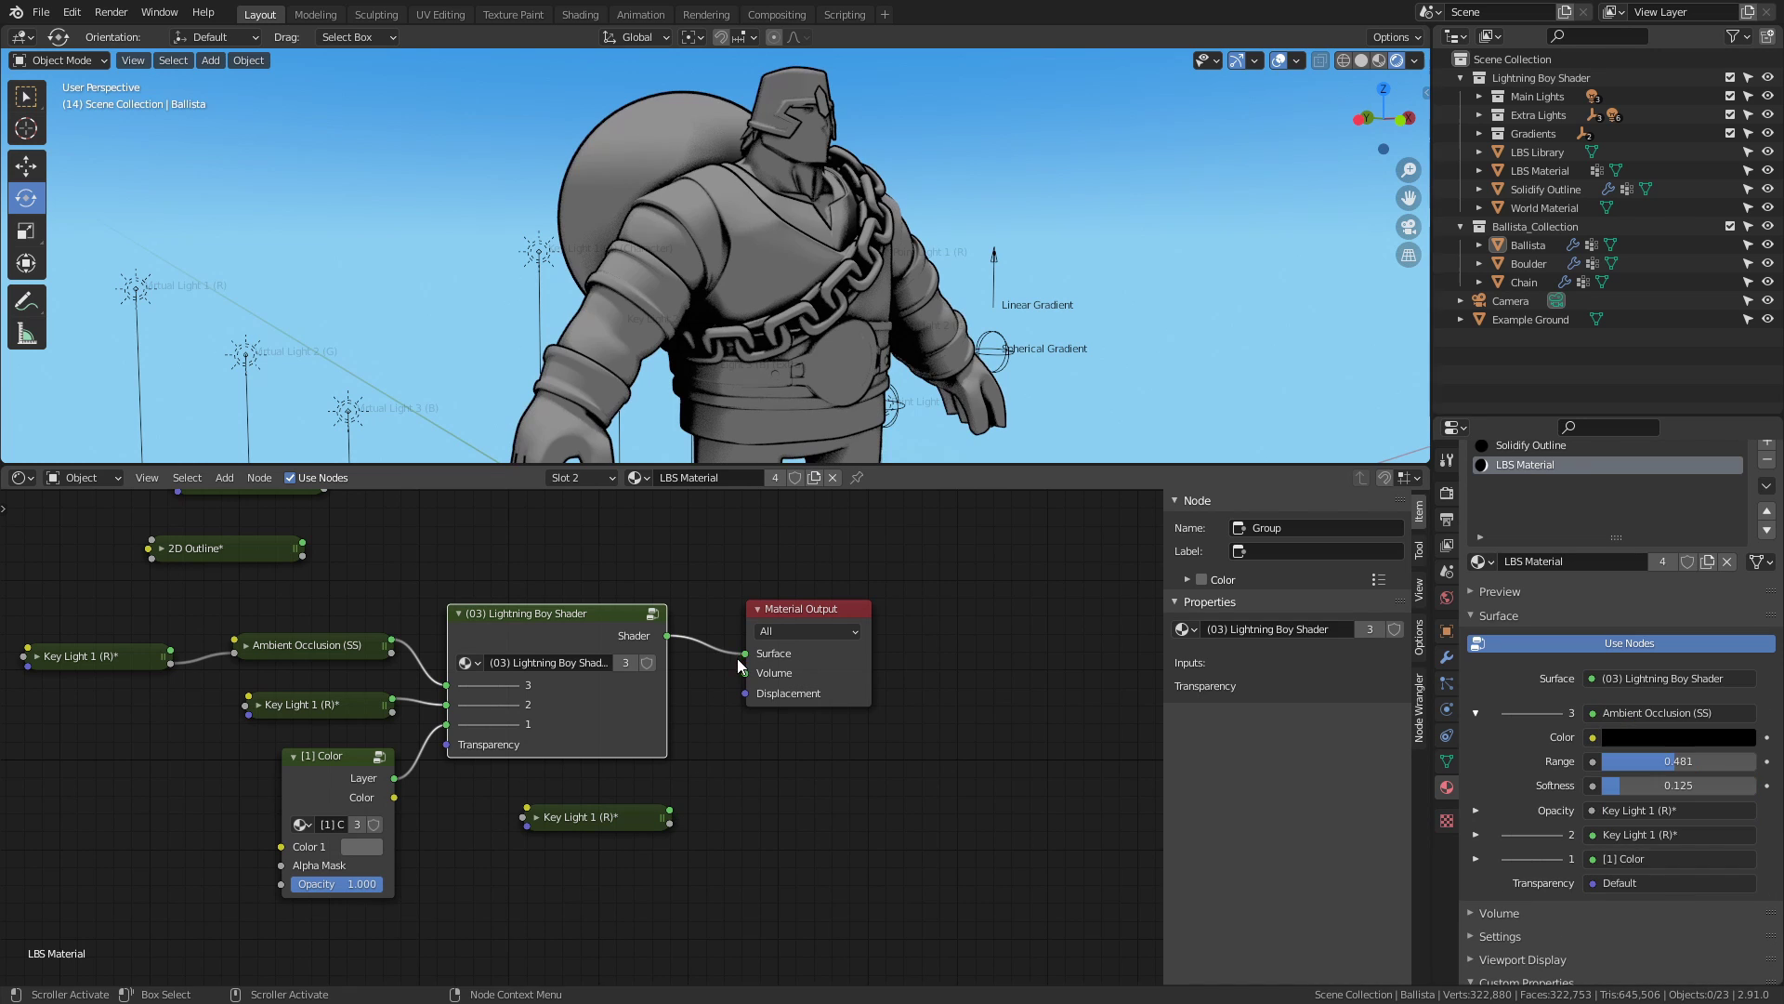
click(639, 814)
key(x)
Copy the Ambient Occlusion (SS) node into Example Ground's LBS Material (Ground) and connect its layer output to shader layer 3.
middle_drag(600, 788, 779, 743)
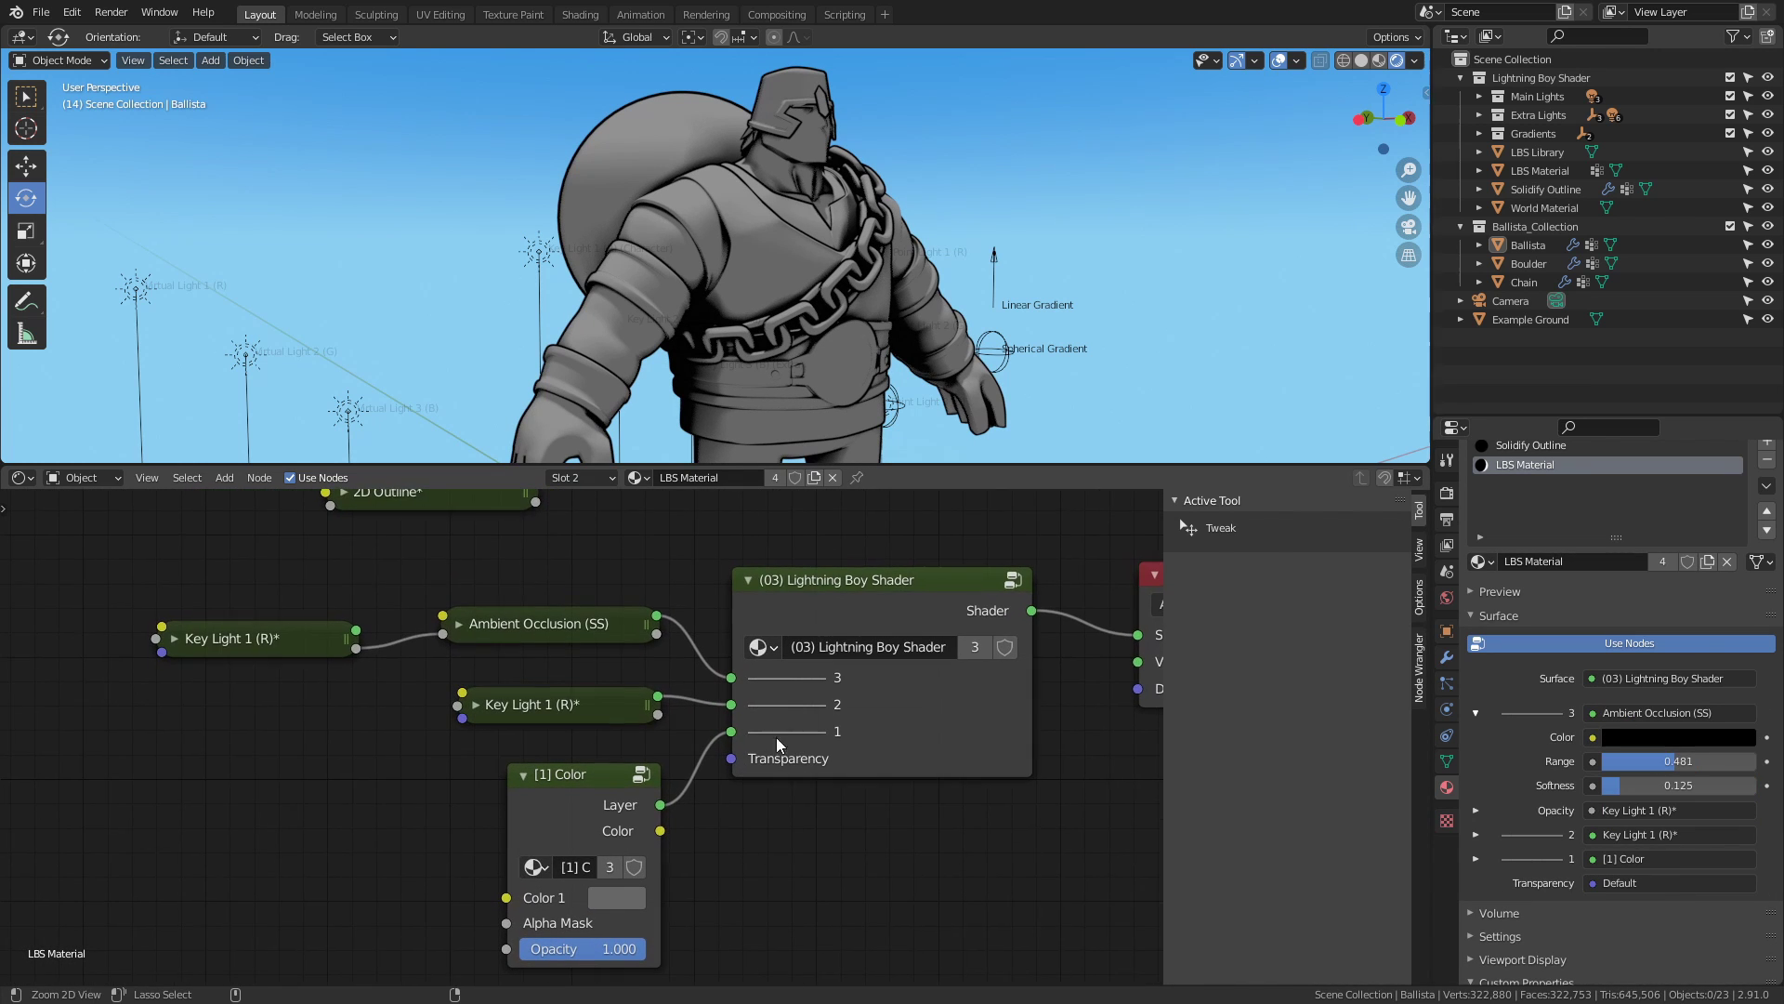
click(610, 627)
right_click(590, 628)
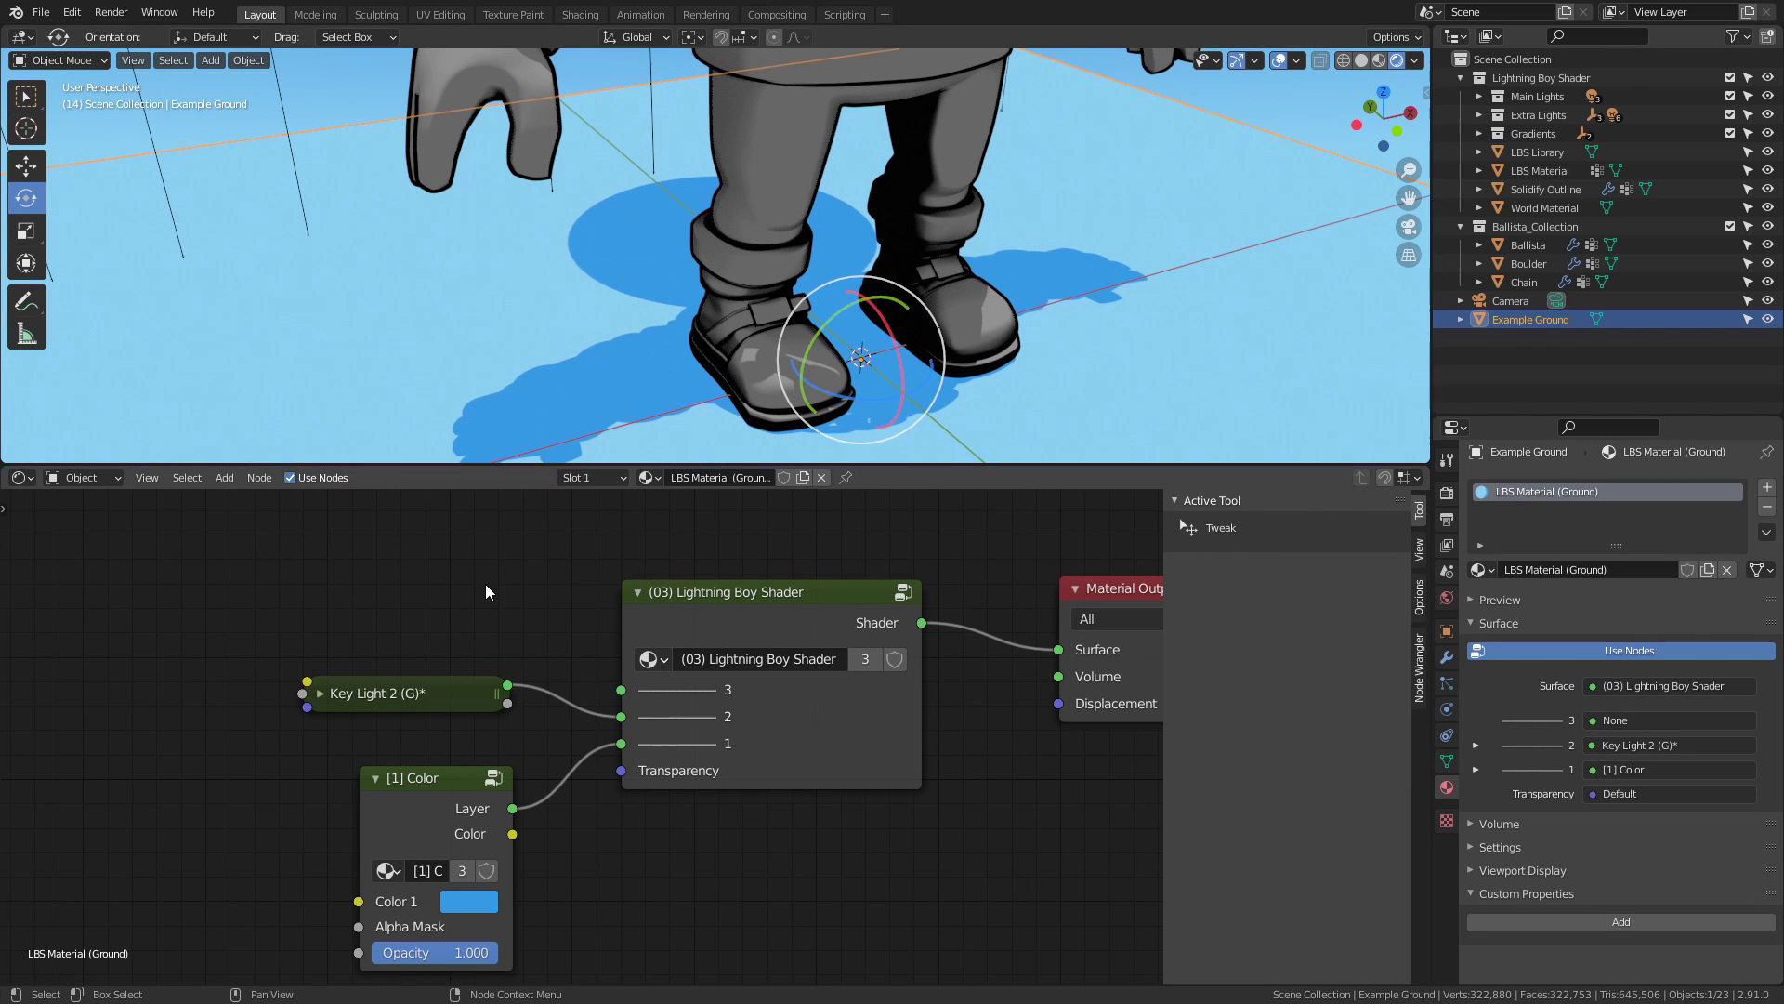
key(ctrl+v)
drag(515, 622, 616, 691)
Duplicate the ground's Key Light 2 (G)* node, invert the copy, and connect its mask to Ambient Occlusion (SS)'s opacity.
key(shift+d)
click(264, 621)
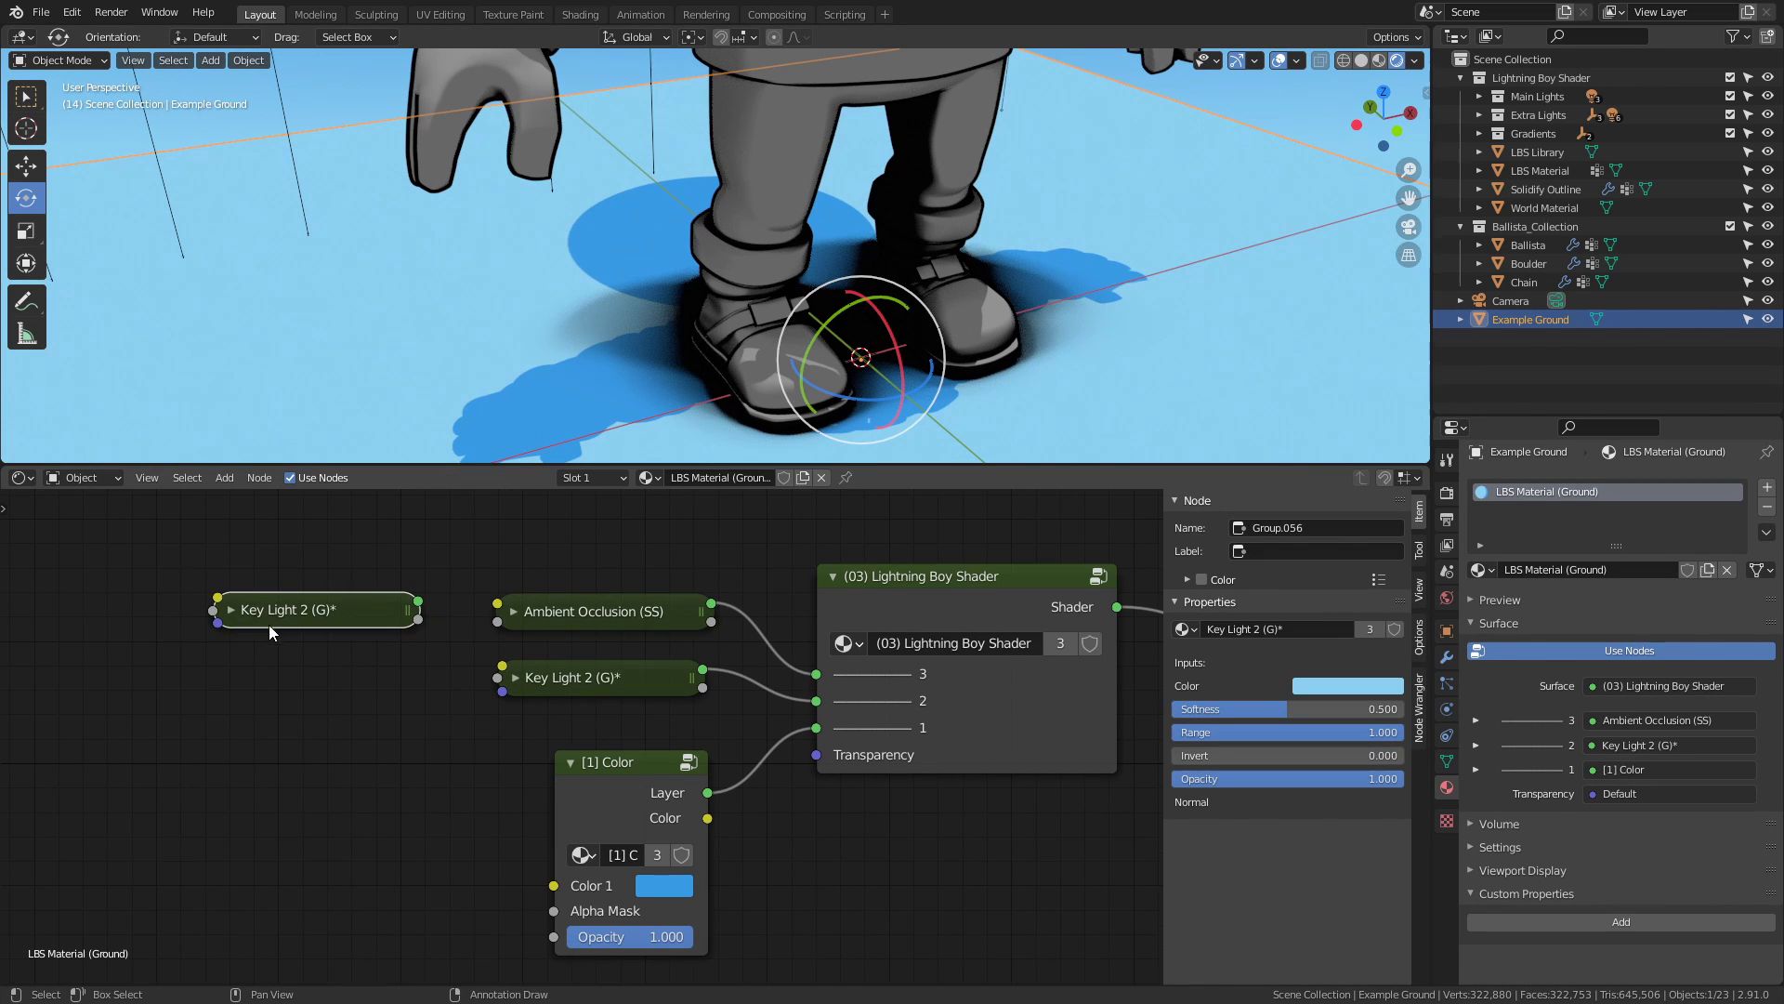
drag(1195, 756, 1405, 756)
drag(460, 633, 496, 621)
Increase the softness of the ground material's Ambient Occlusion (SS) node.
click(572, 625)
click(560, 621)
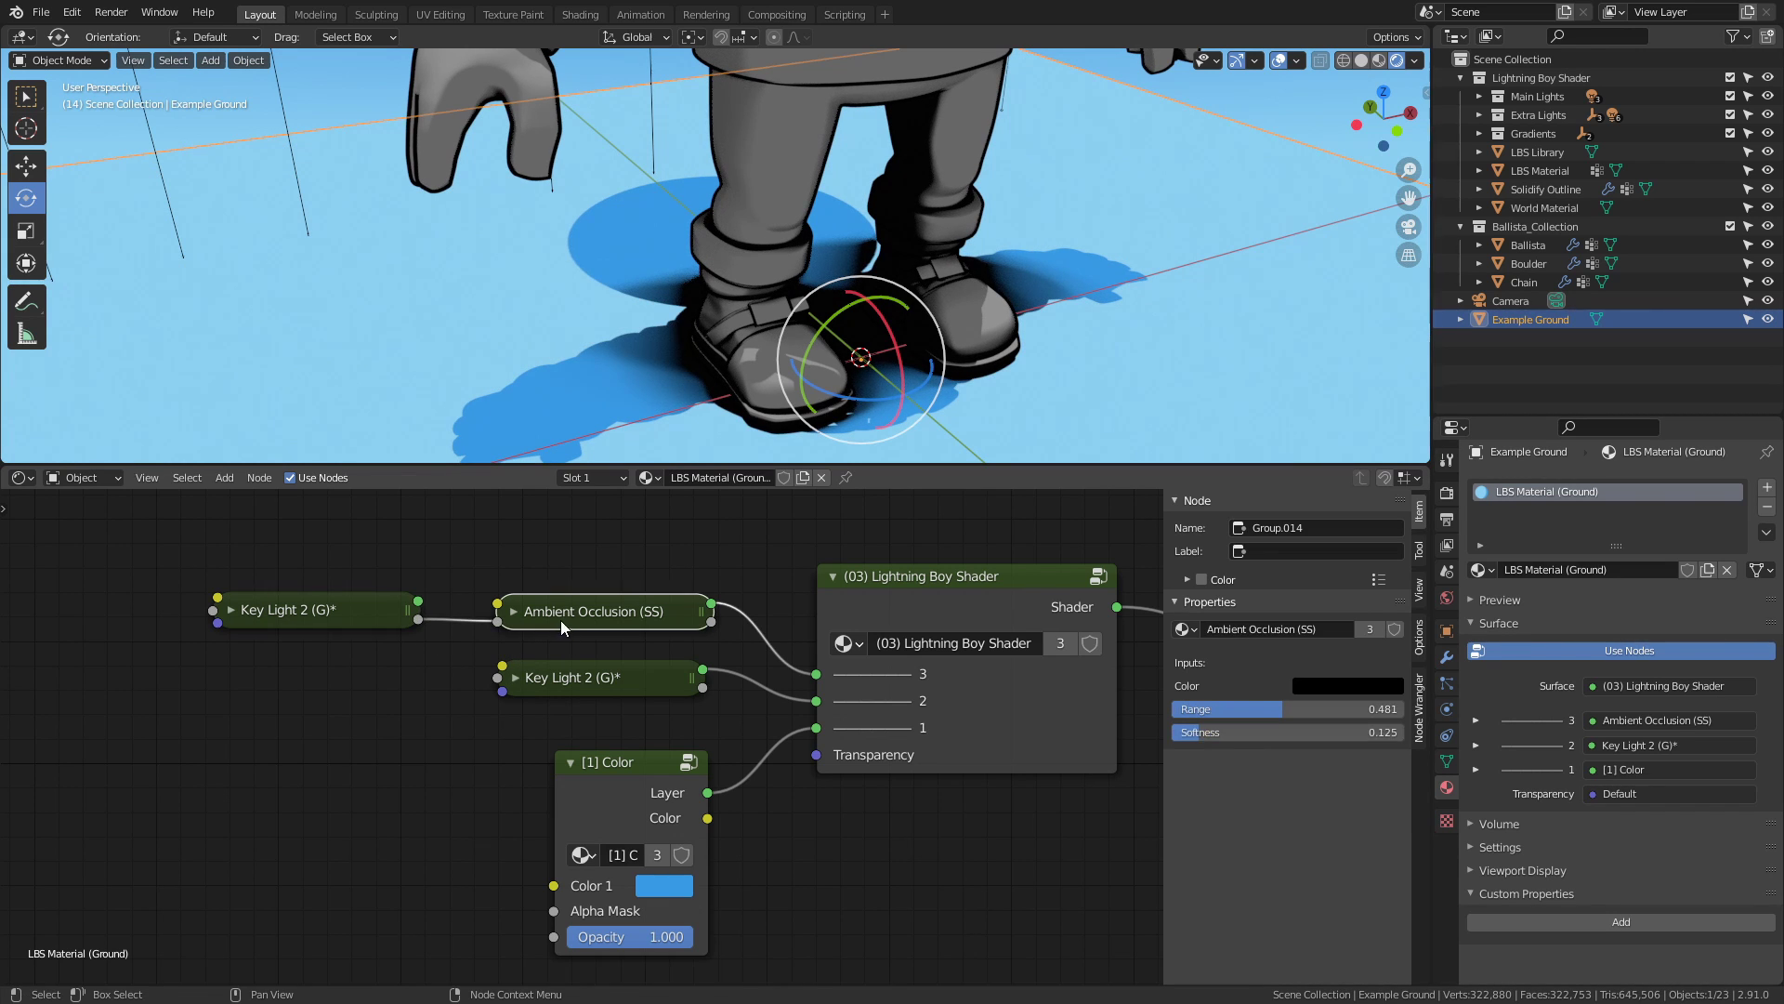
mouse_move(1196, 732)
mouse_down()
mouse_move(1328, 728)
mouse_move(1340, 711)
mouse_move(1370, 732)
mouse_up()
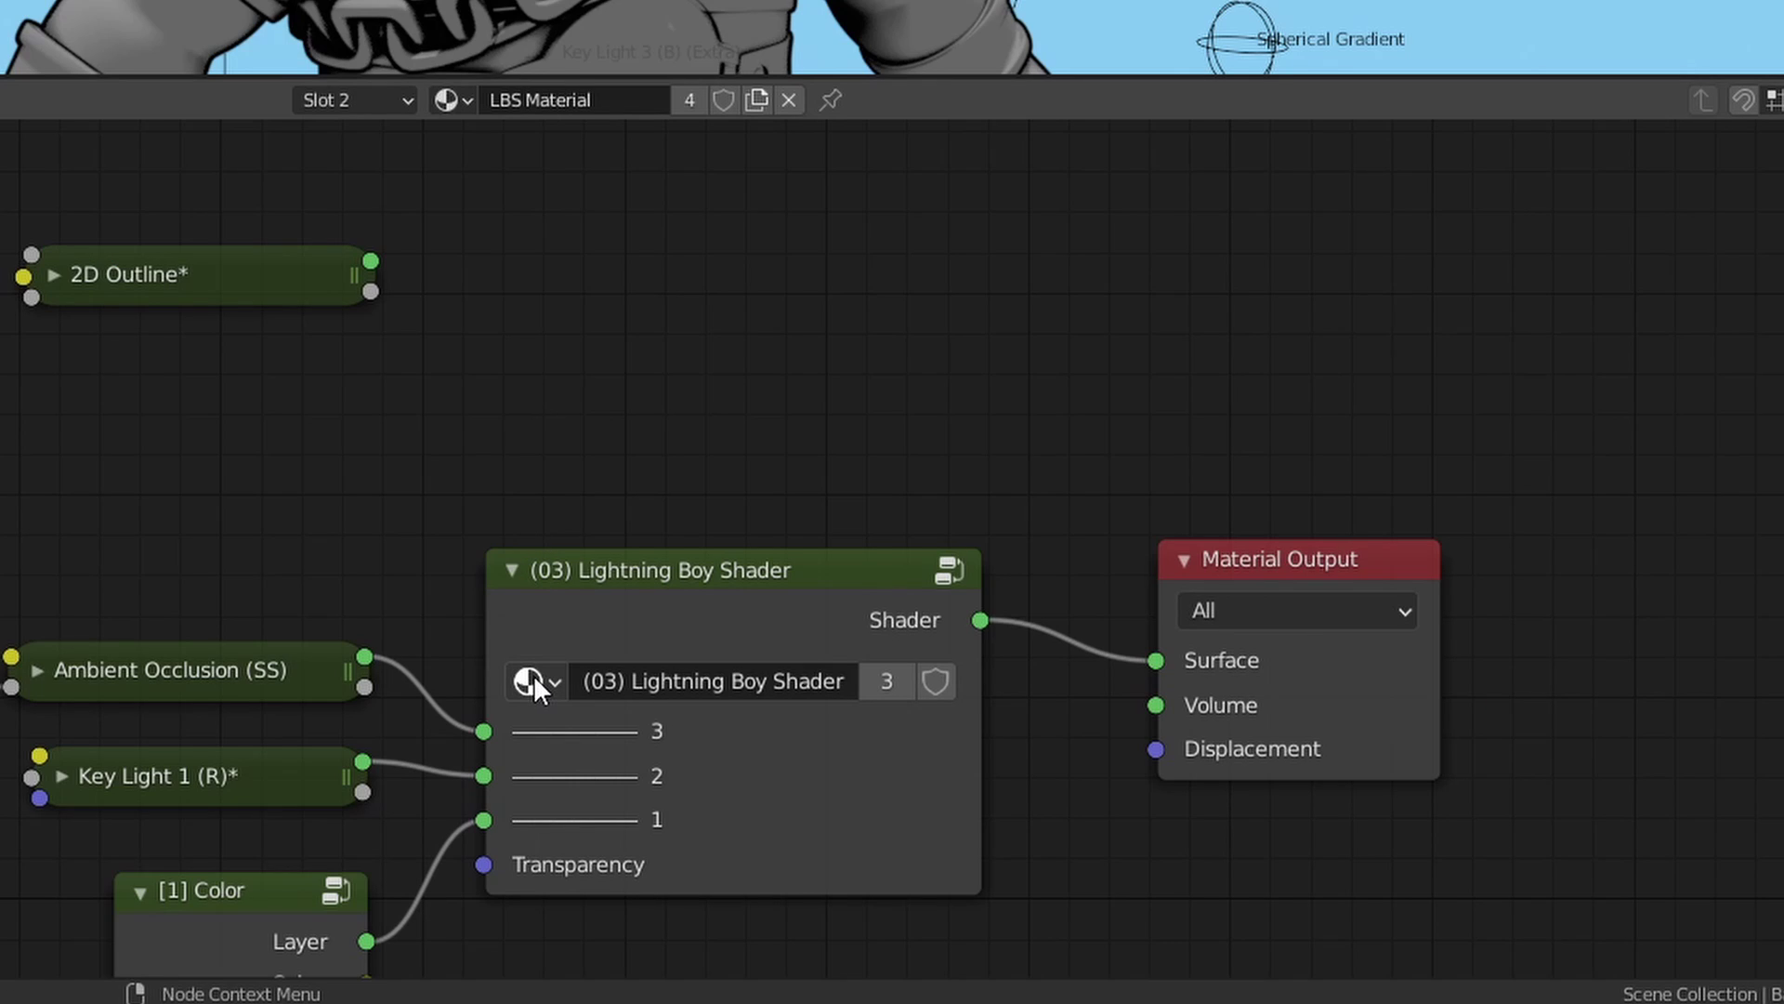
Switch Ballista's shader group to (04) Lightning Boy Shader and connect 2D Outline*'s layer output to shader layer 4.
click(534, 681)
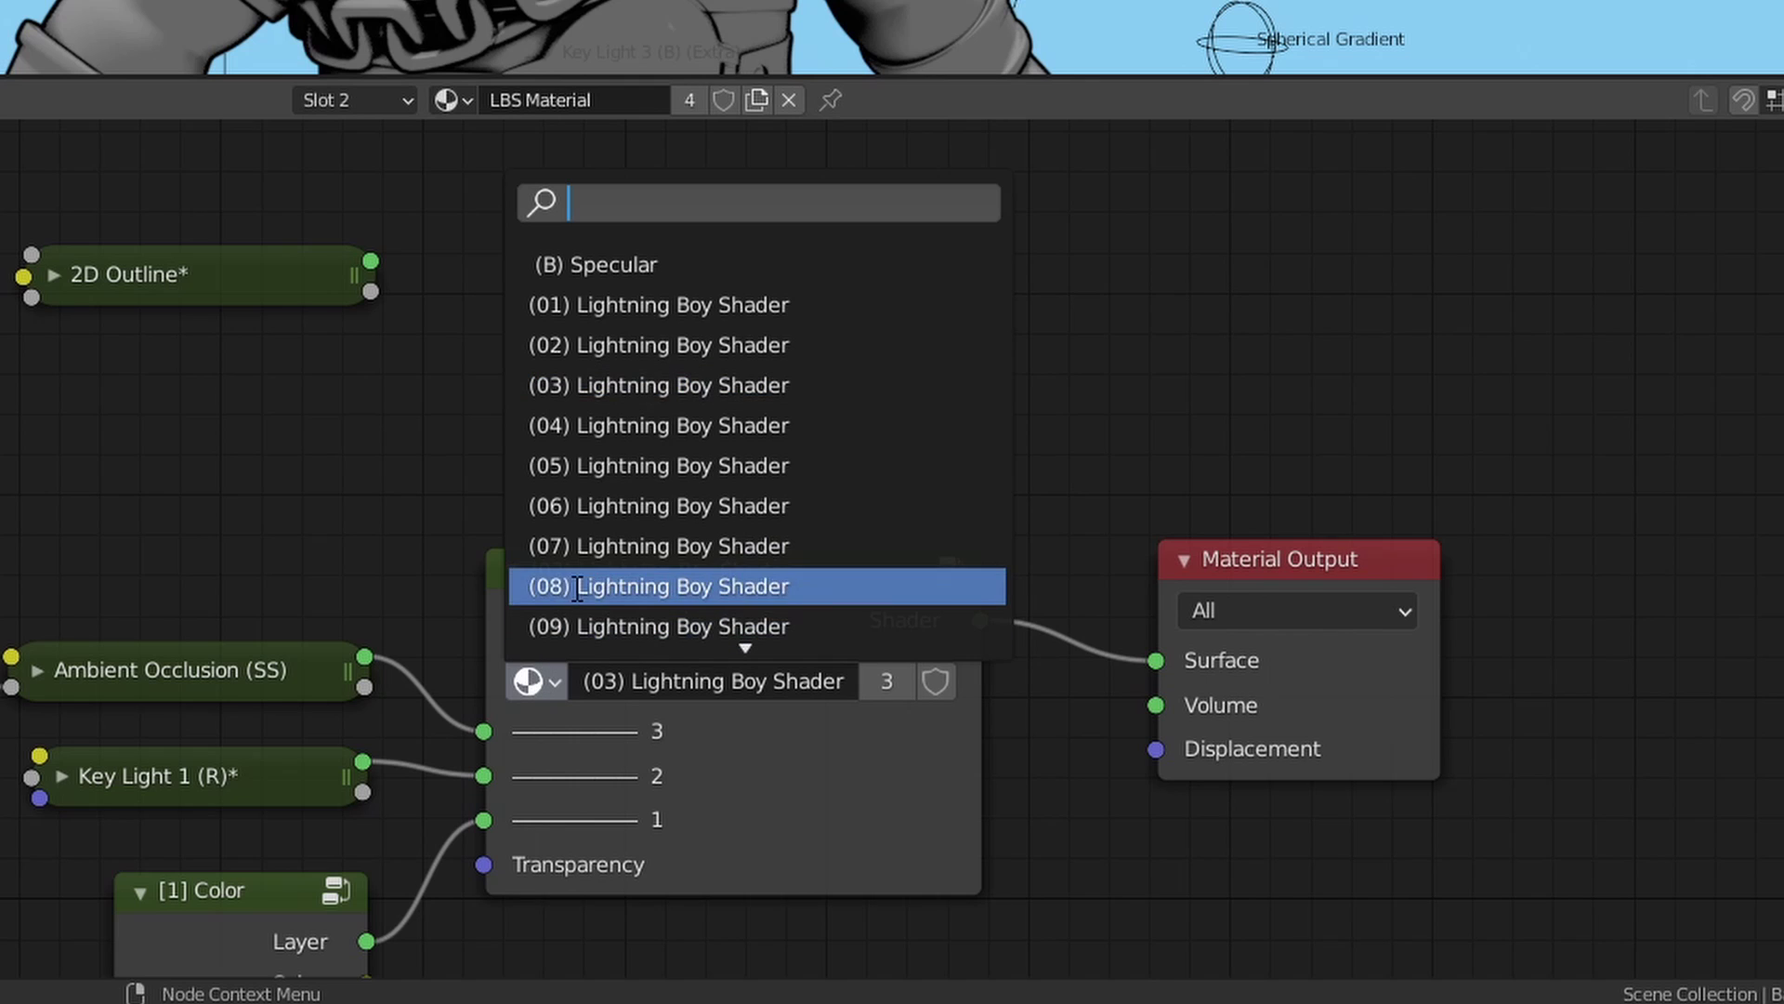
click(612, 429)
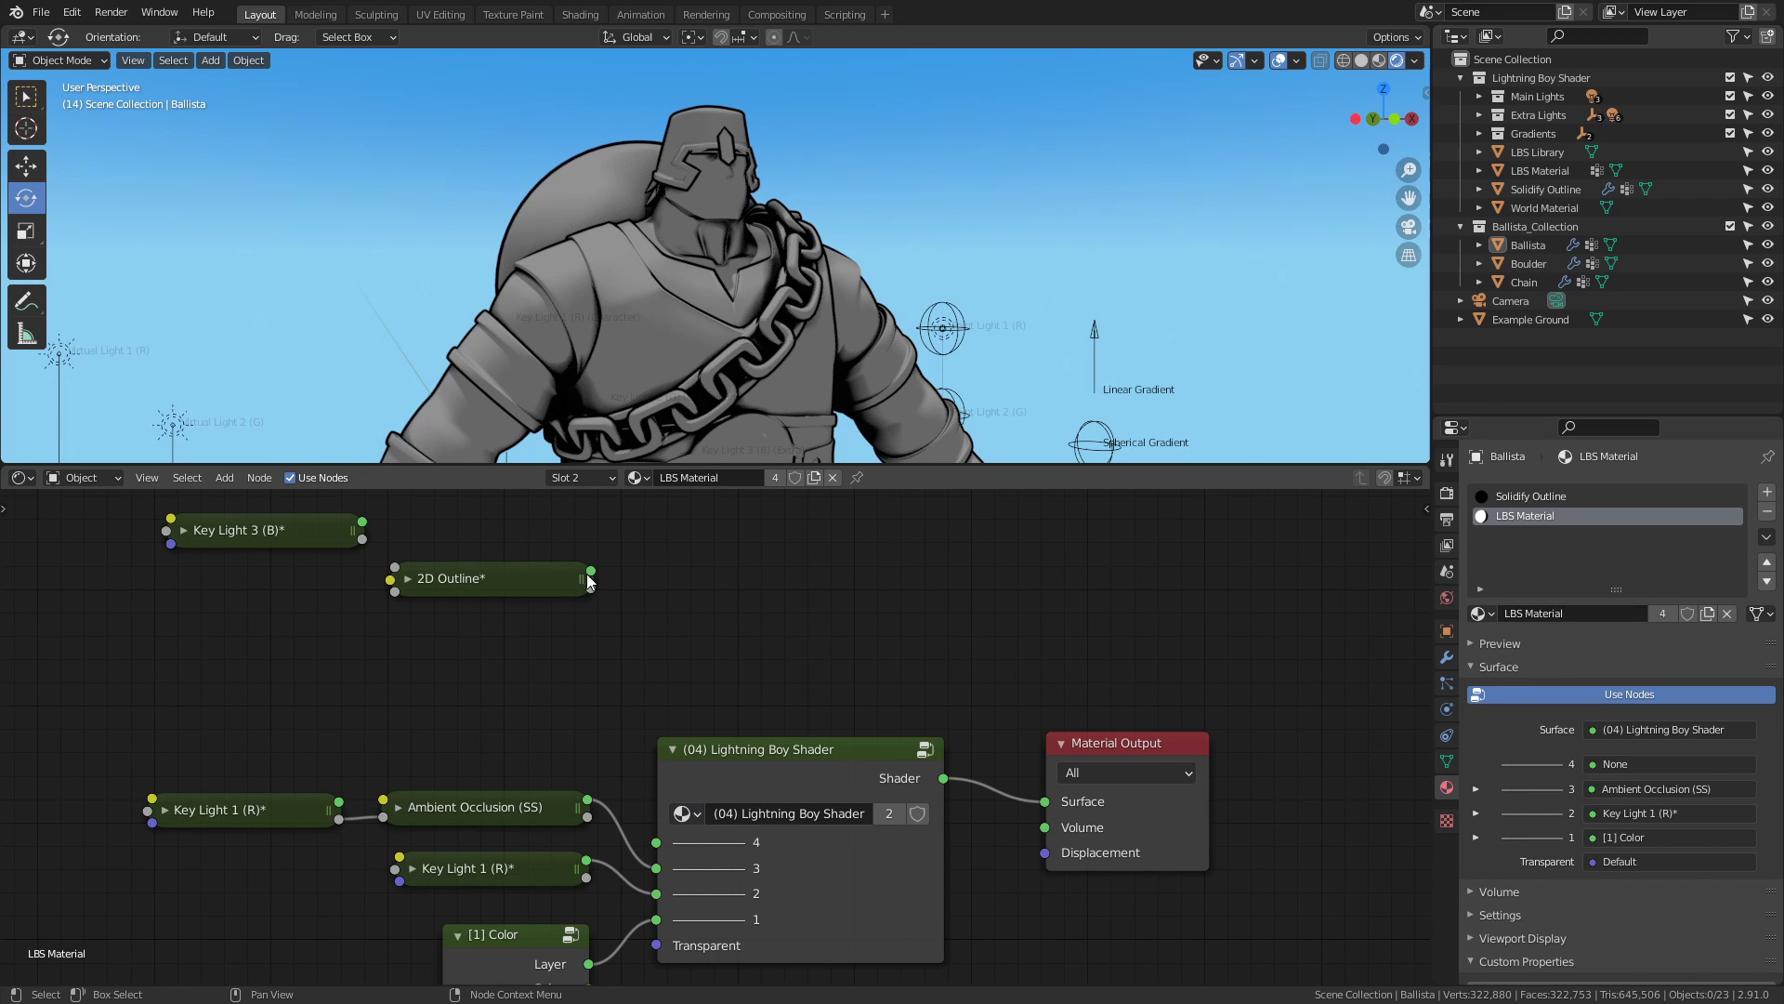
drag(590, 572, 641, 700)
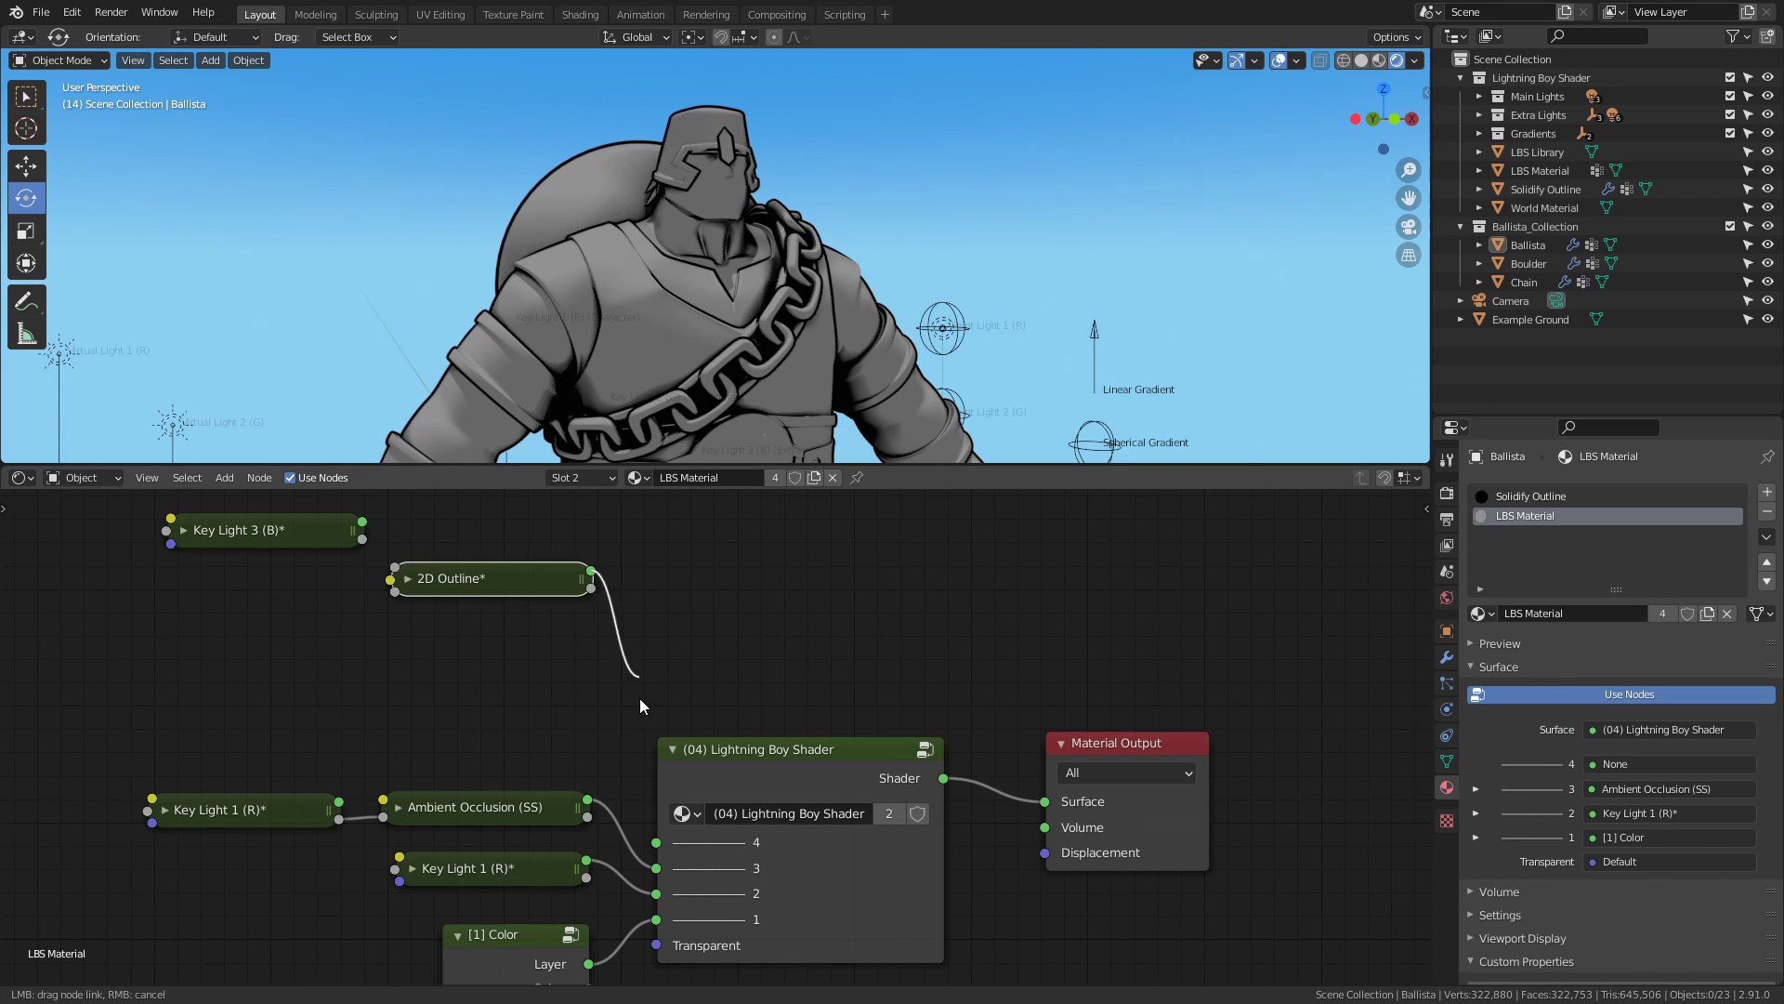
drag(653, 841, 654, 839)
Set the 2D Outline* layer's color to white and its range to 0.300, and inspect the rim on Ballista.
click(1475, 764)
scroll(1542, 662, down, 4)
click(1668, 669)
drag(1741, 507, 1741, 383)
mouse_move(1623, 695)
mouse_down()
mouse_move(1675, 700)
mouse_move(1654, 699)
mouse_up()
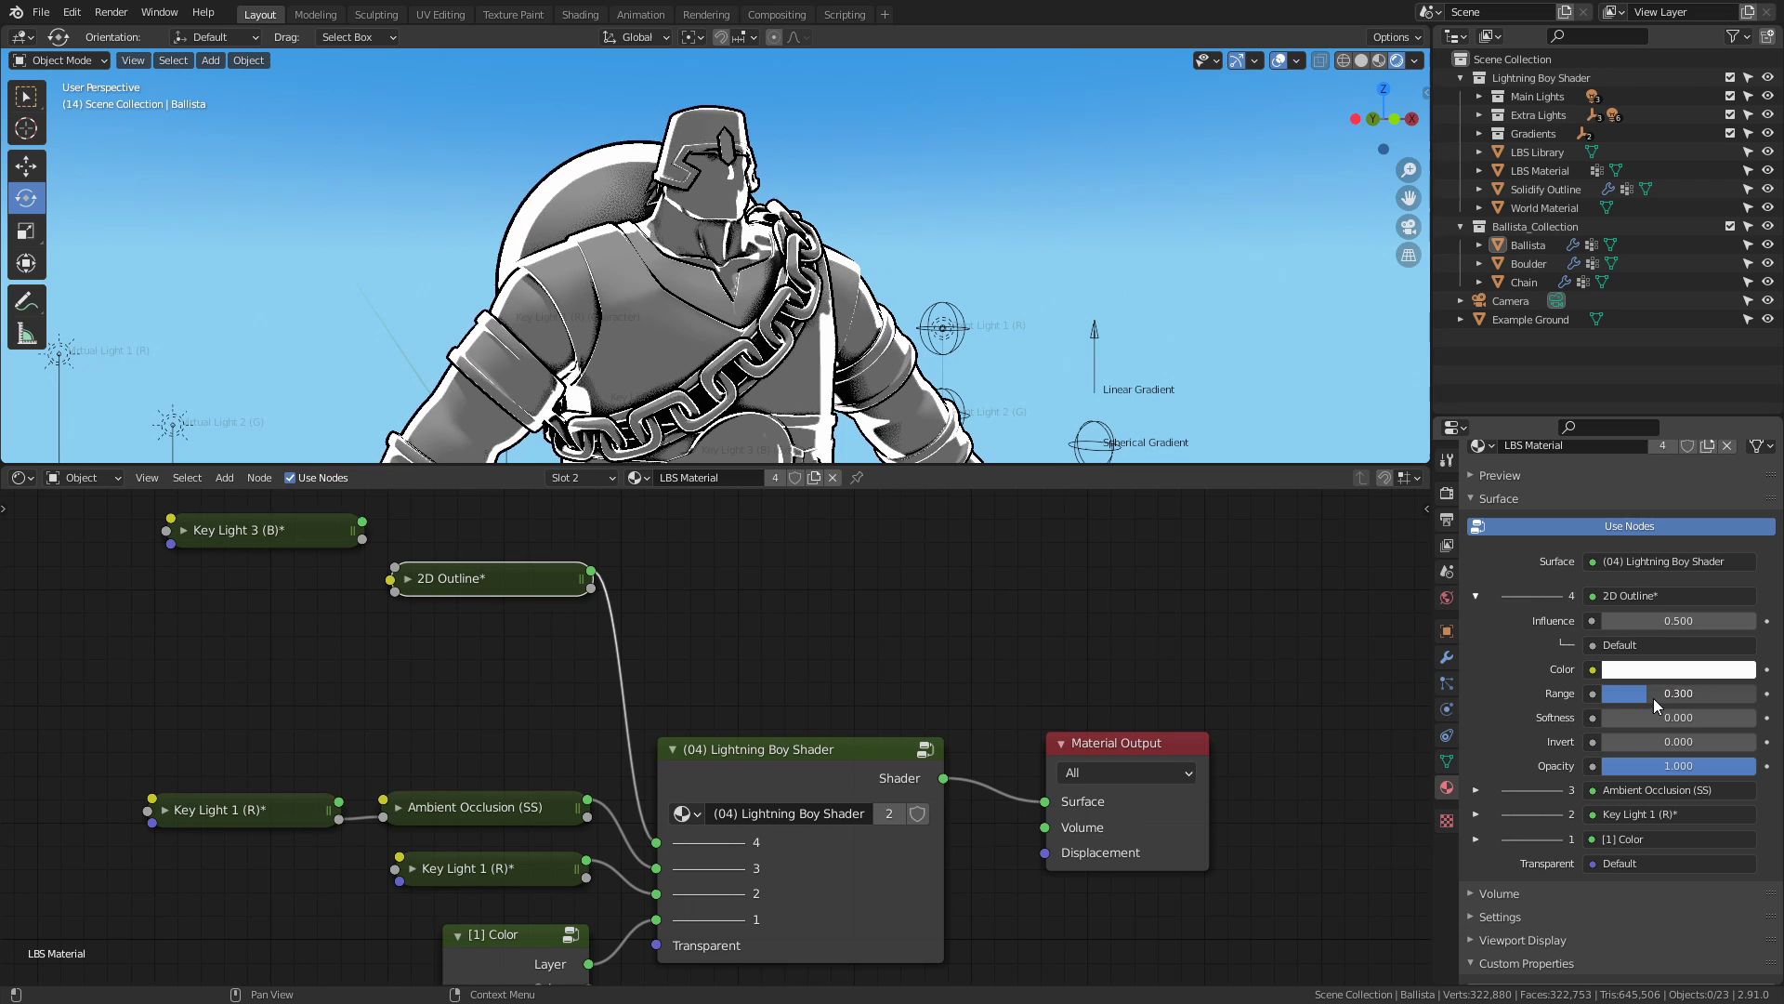
middle_drag(966, 334, 780, 353)
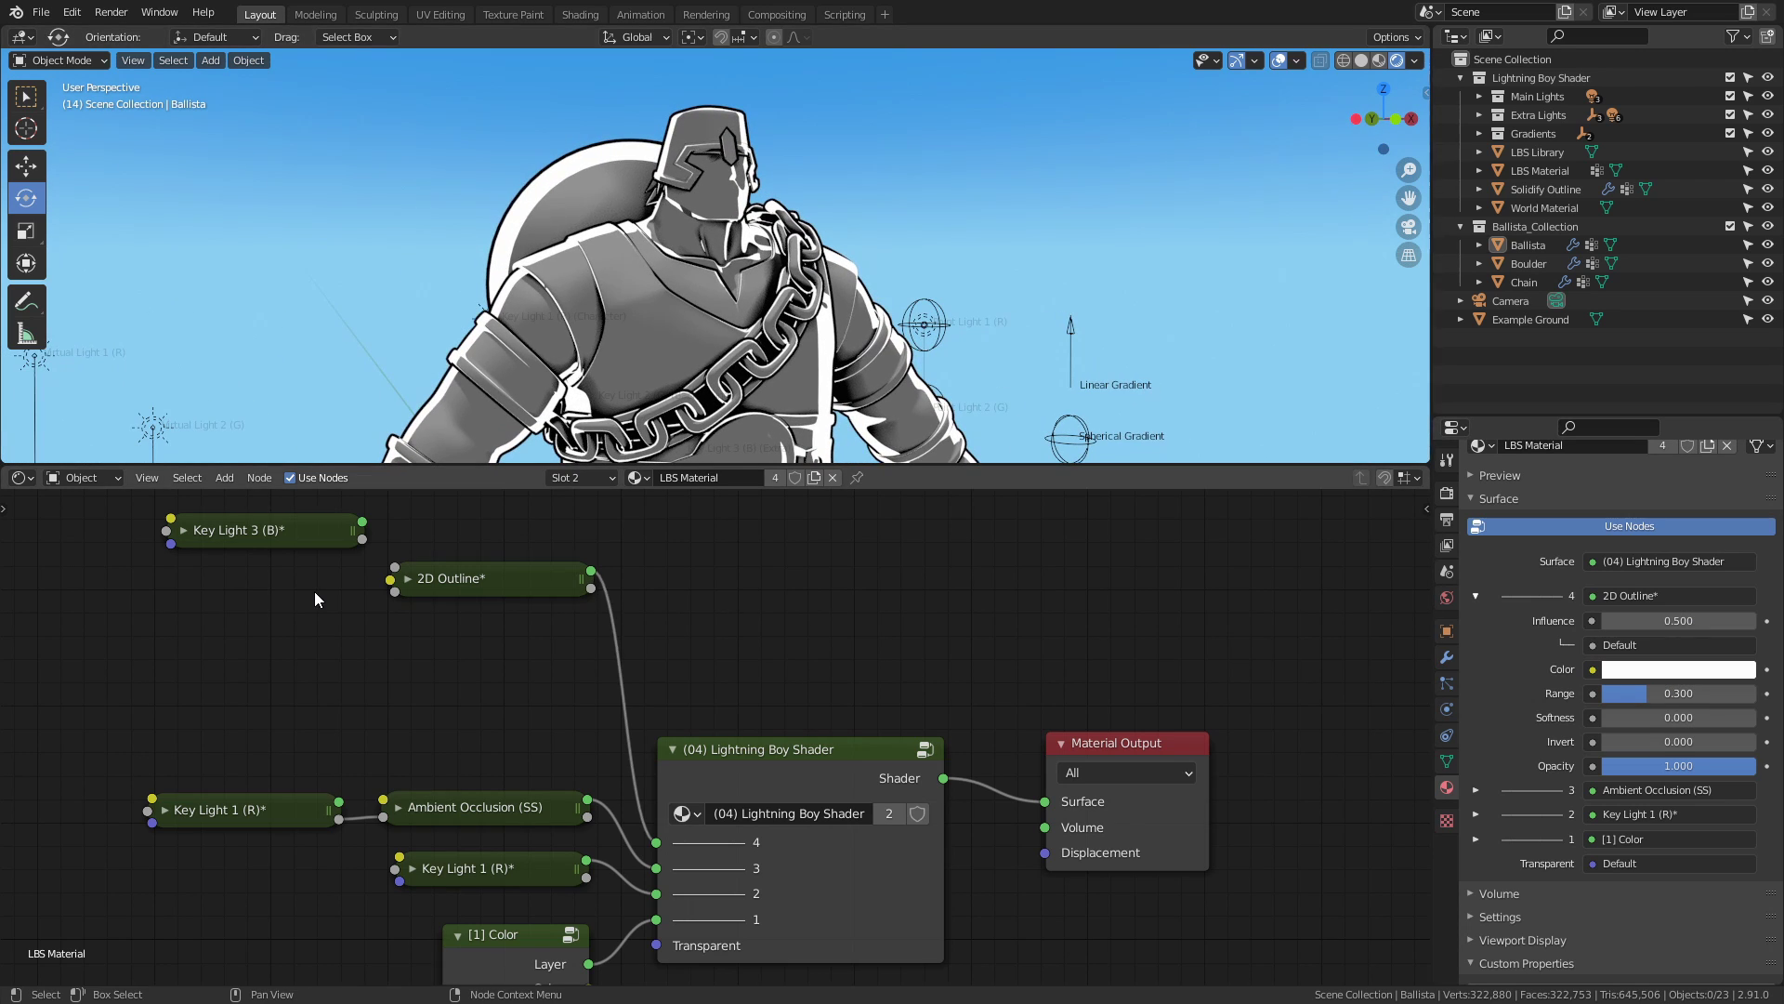
Move Key Light 3 (B)* next to 2D Outline* and connect its mask to the outline's unnamed mask input below the group name.
click(407, 579)
drag(191, 535, 161, 639)
drag(335, 642, 350, 673)
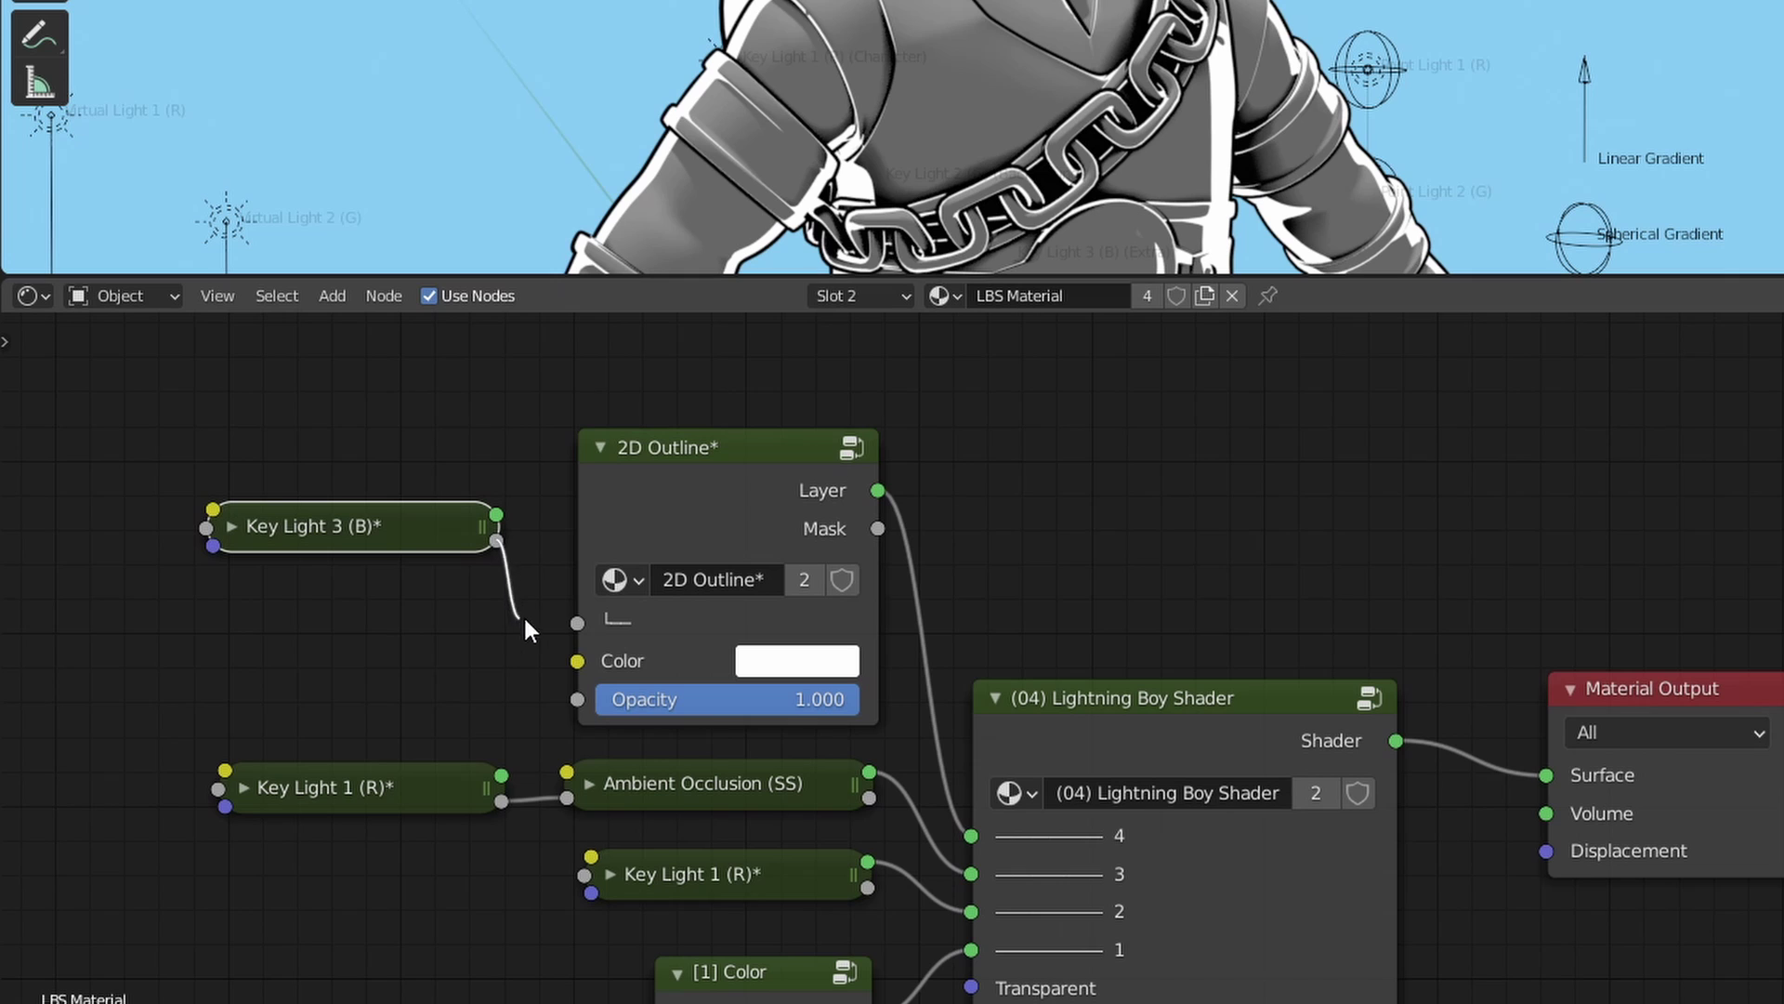
drag(567, 622, 569, 622)
click(231, 526)
click(231, 526)
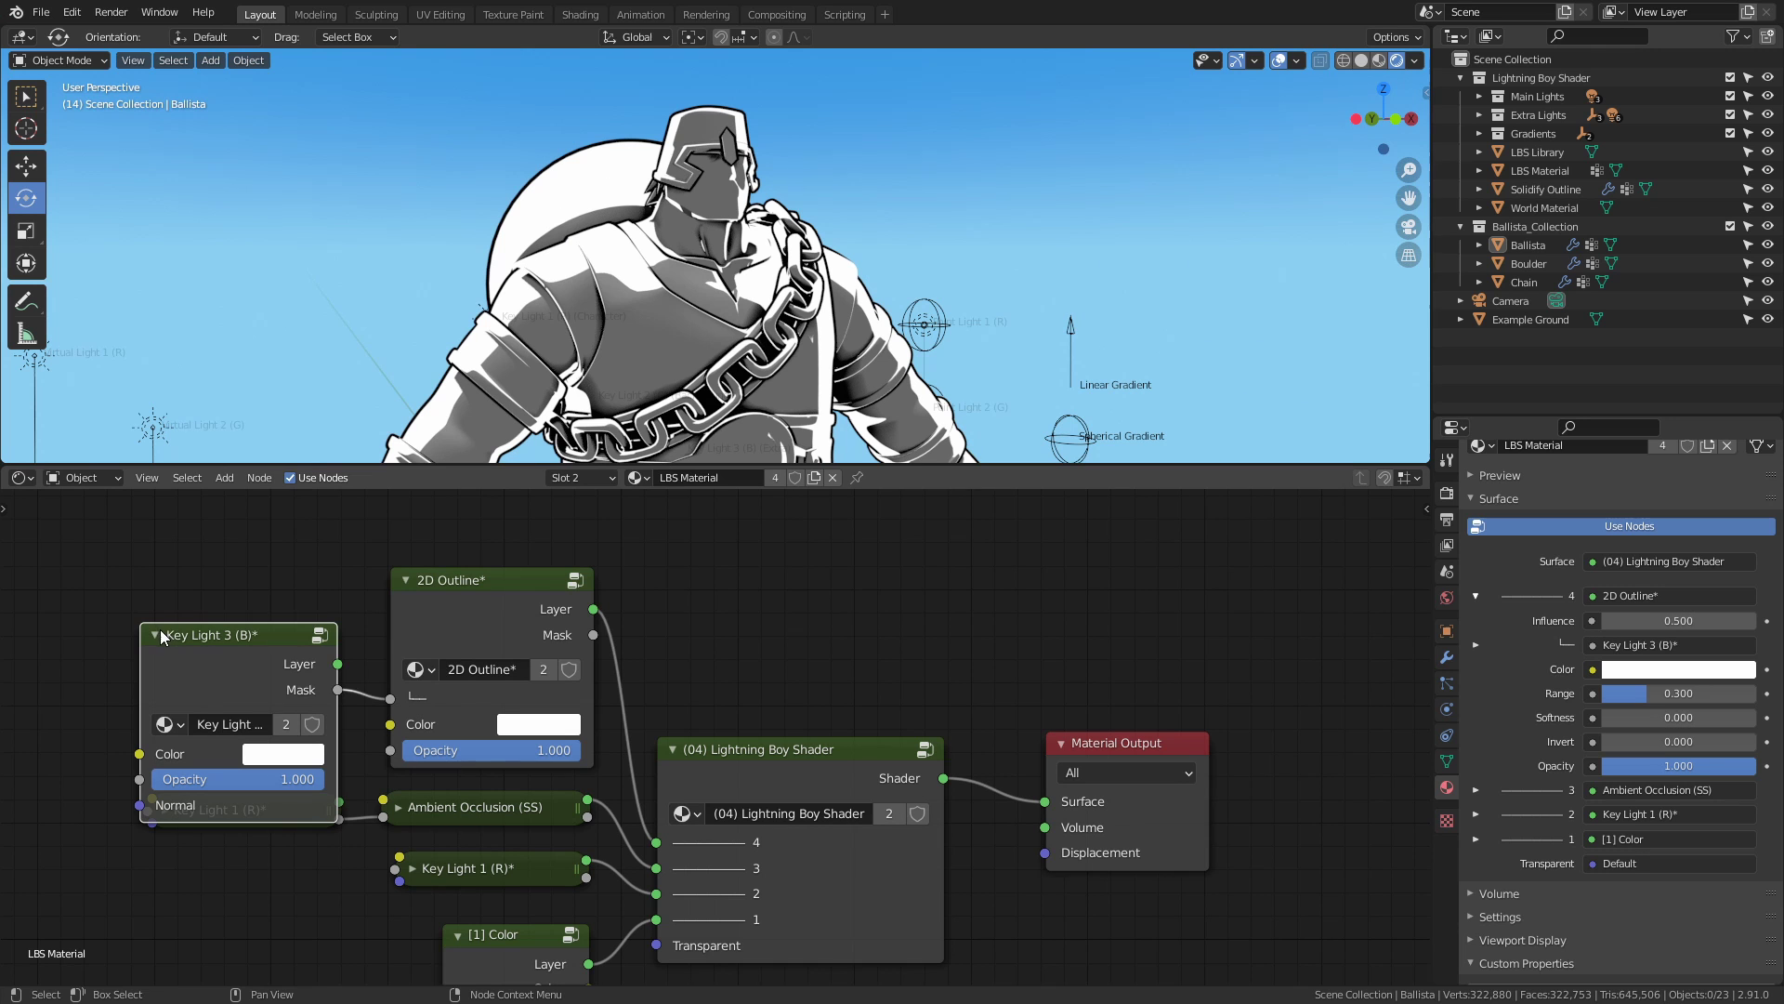
Collapse 2D Outline* and line it up with Key Light 3 (B)* above the ambient occlusion nodes.
click(448, 589)
key(h)
drag(448, 588, 454, 748)
drag(257, 646, 260, 753)
Lower the range and influence of the 2D Outline* layer on Ballista's material.
middle_drag(712, 783, 753, 617)
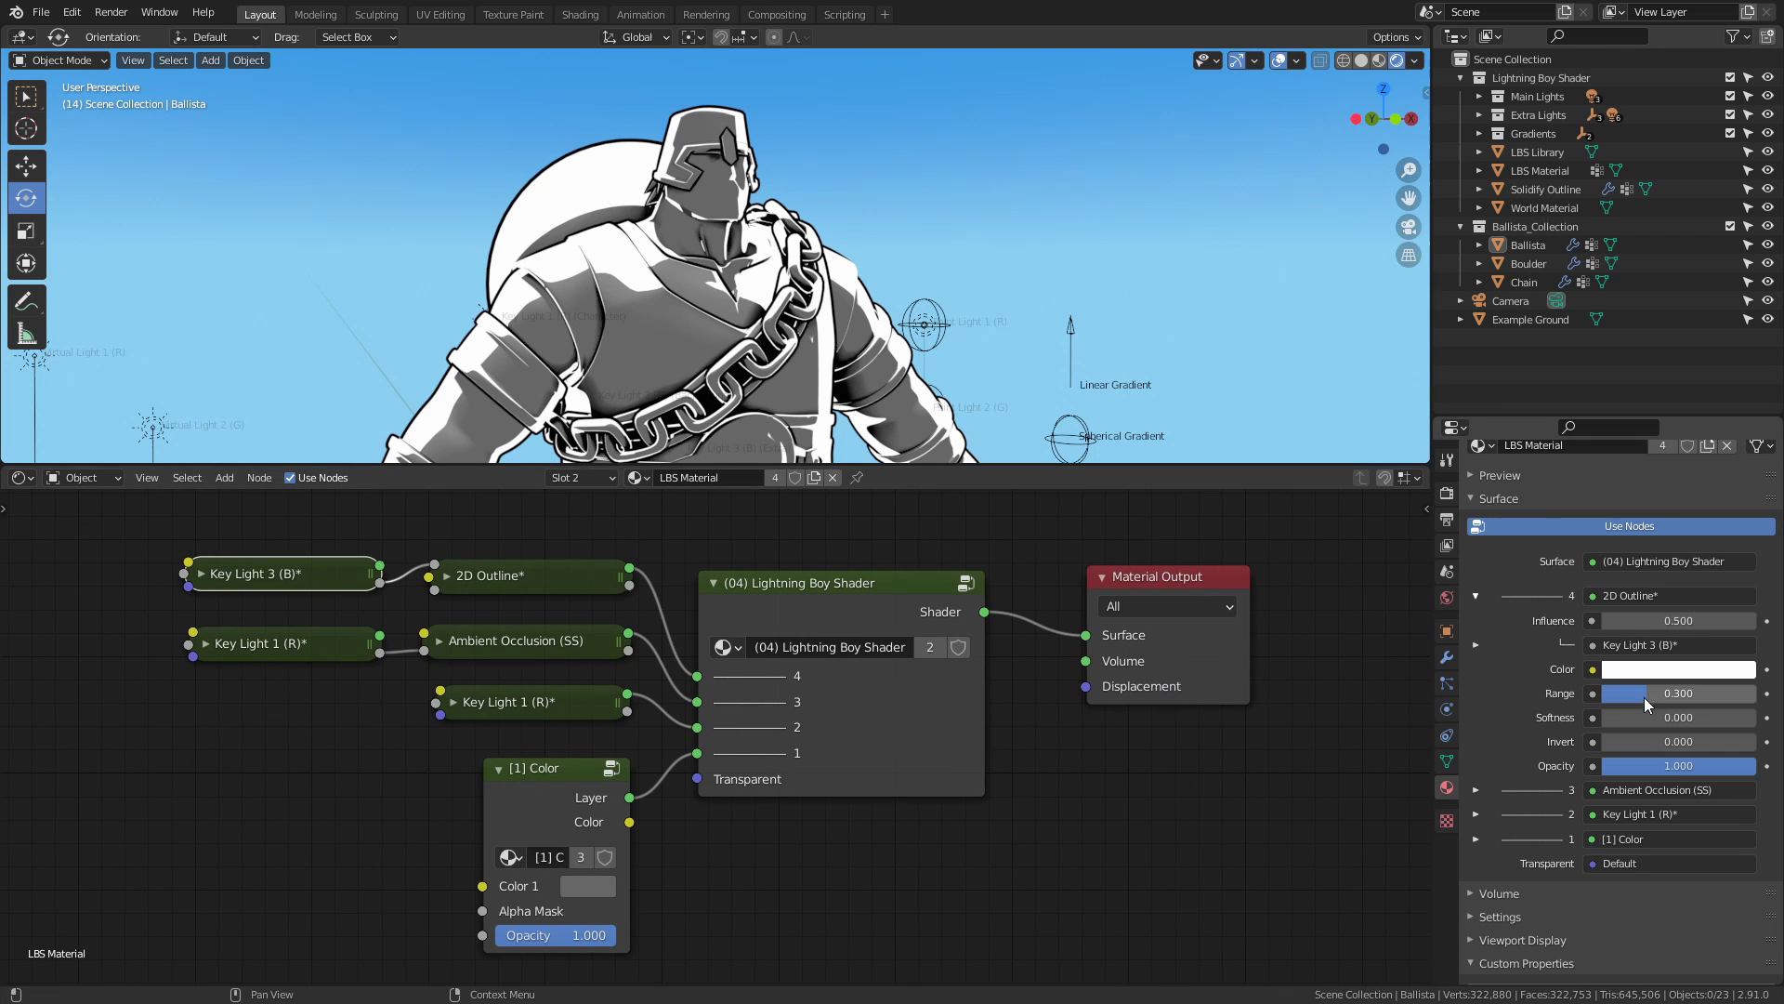
drag(1643, 697, 1593, 695)
drag(1670, 620, 1656, 620)
Rotate the Key Light 3 (B) (Extra) sun twice to redirect Ballista's rim light, checking it from different angles.
mouse_move(613, 270)
middle_down()
mouse_move(844, 277)
mouse_move(1158, 227)
middle_up()
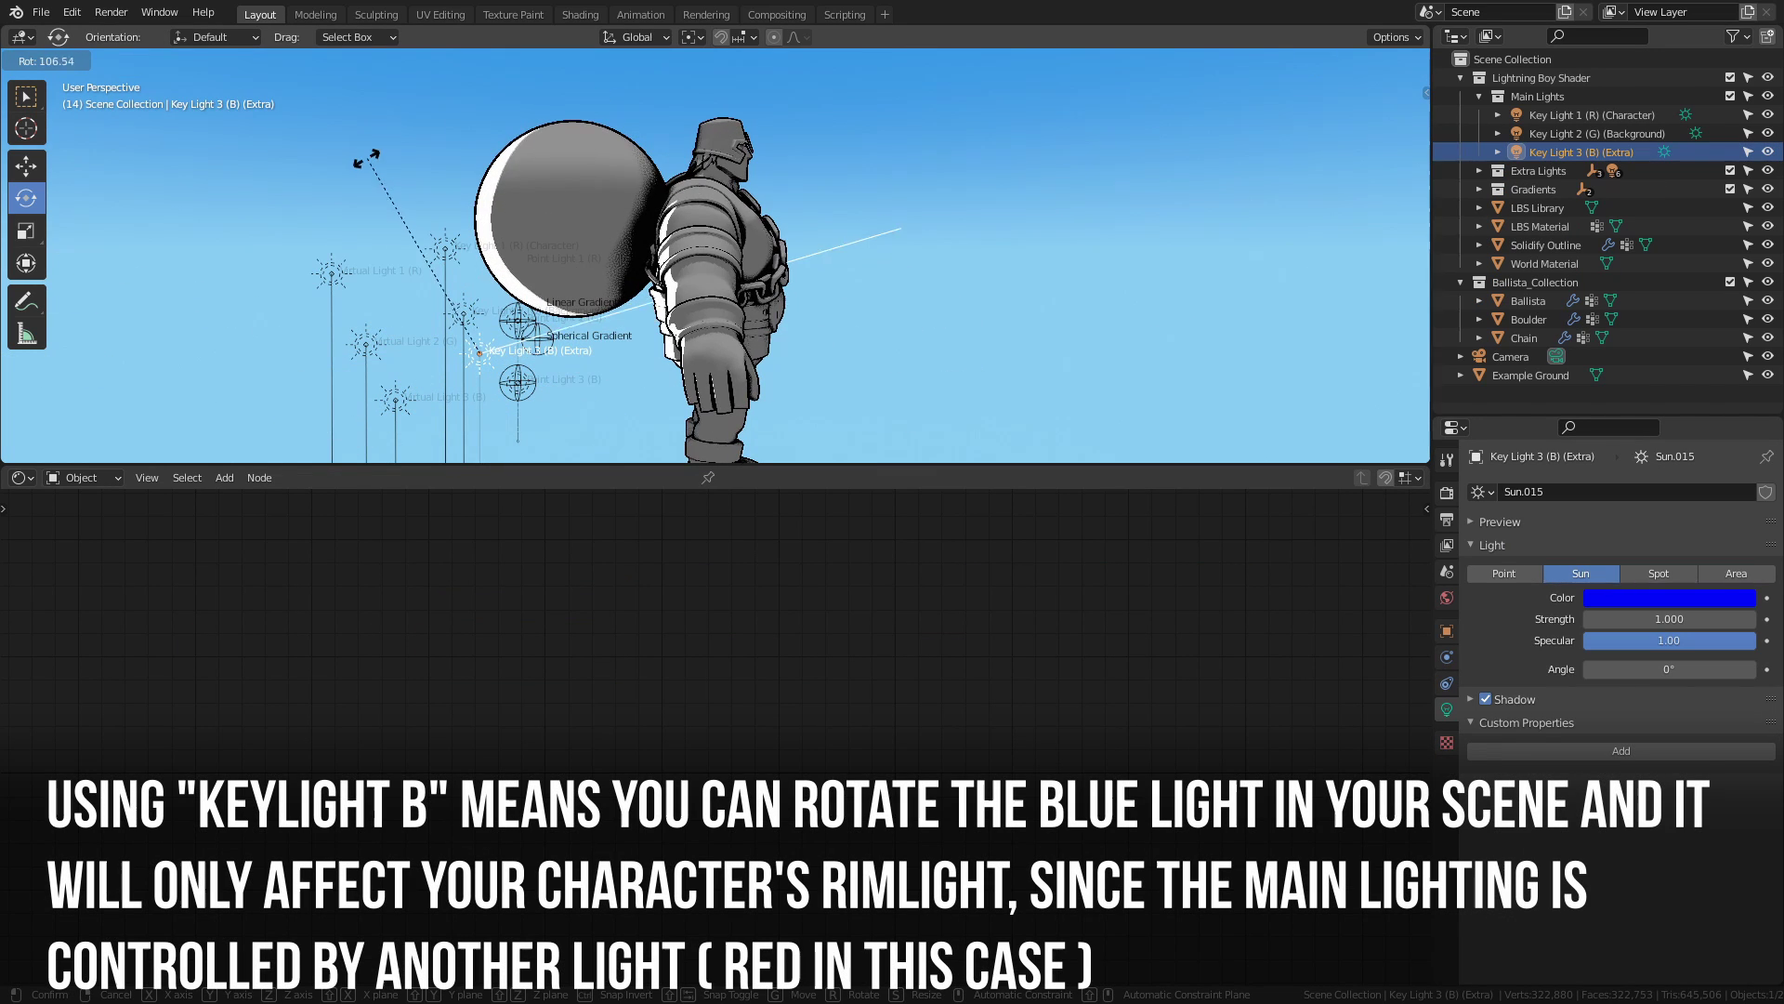
click(718, 225)
middle_drag(1173, 234, 997, 199)
key(r)
click(840, 120)
ctrl+middle_drag(772, 216, 895, 299)
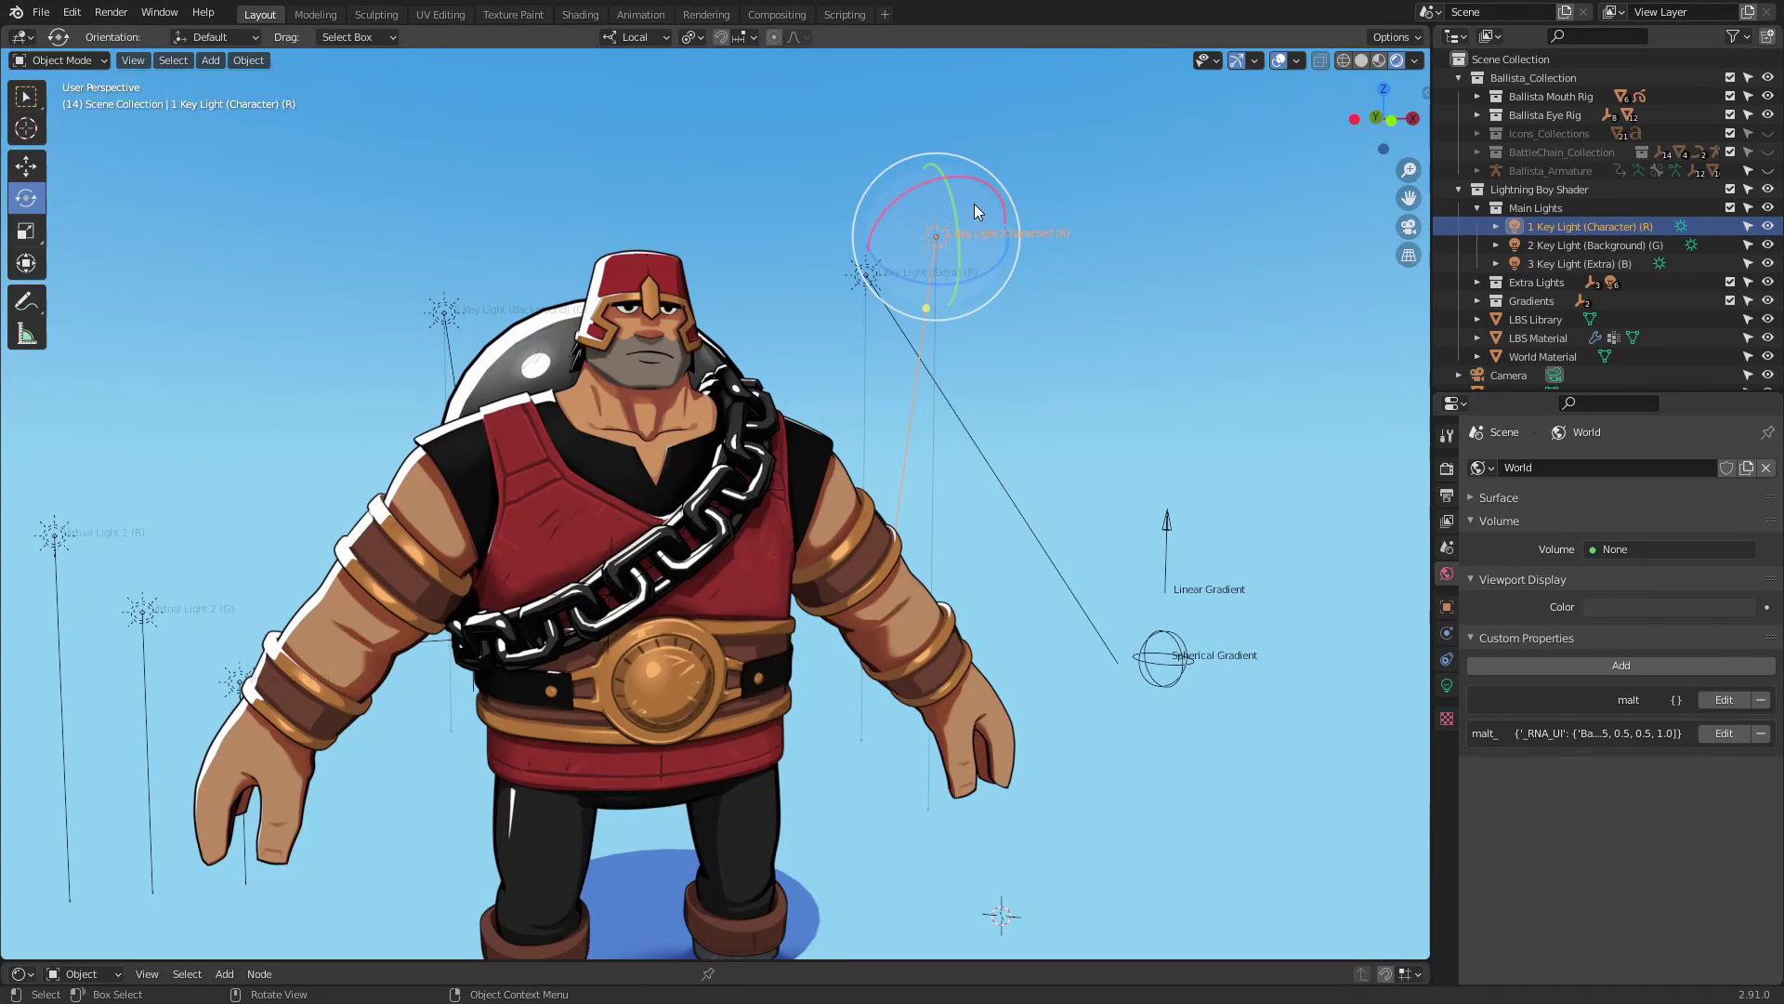
Rotate the 1 Key Light (Character) (R) sun in the colored Ballista scene to change the direction of his main shading.
mouse_move(973, 211)
mouse_down()
mouse_move(1045, 229)
mouse_move(1007, 228)
mouse_move(1104, 191)
mouse_move(1140, 200)
mouse_move(836, 227)
mouse_move(1107, 251)
mouse_move(962, 227)
mouse_move(1048, 259)
mouse_move(861, 251)
mouse_move(983, 175)
mouse_move(1007, 239)
mouse_move(956, 263)
mouse_move(984, 279)
mouse_move(991, 252)
mouse_up()
middle_drag(822, 266, 907, 299)
drag(1168, 231, 1195, 271)
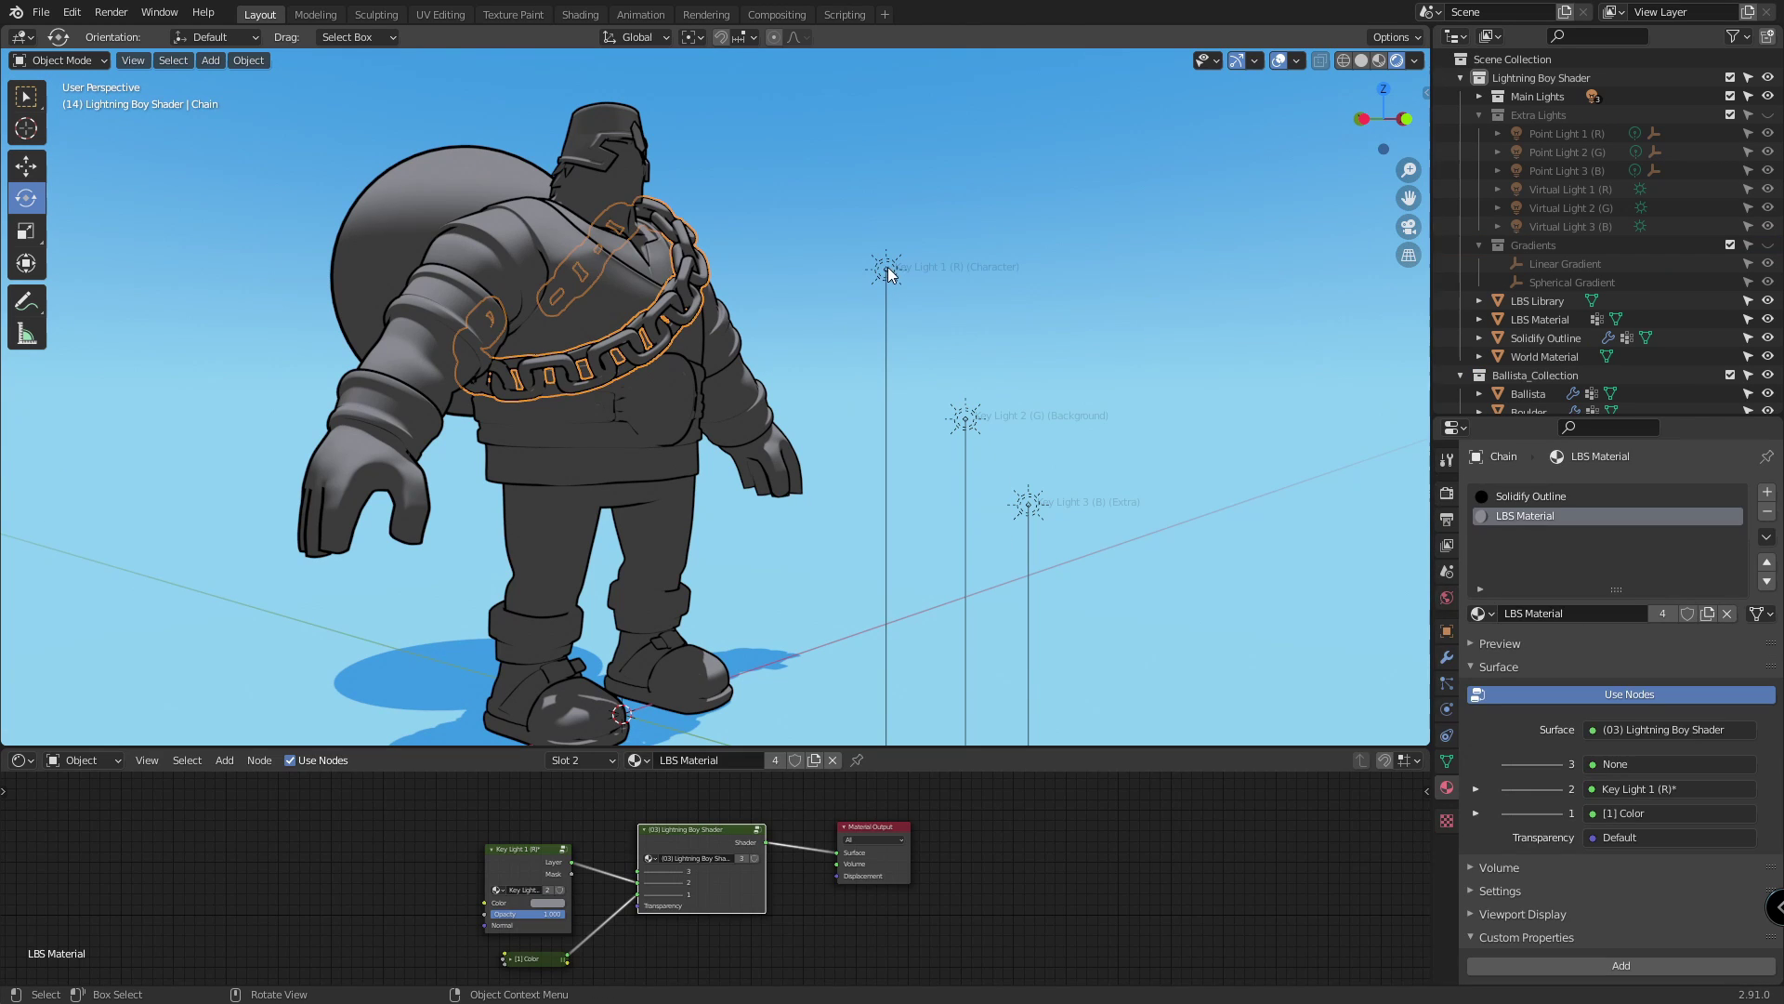
Select the main suns Key Light 1 (R), Key Light 2 (G) and Key Light 3 (B) in turn to compare their colors.
click(888, 269)
click(968, 422)
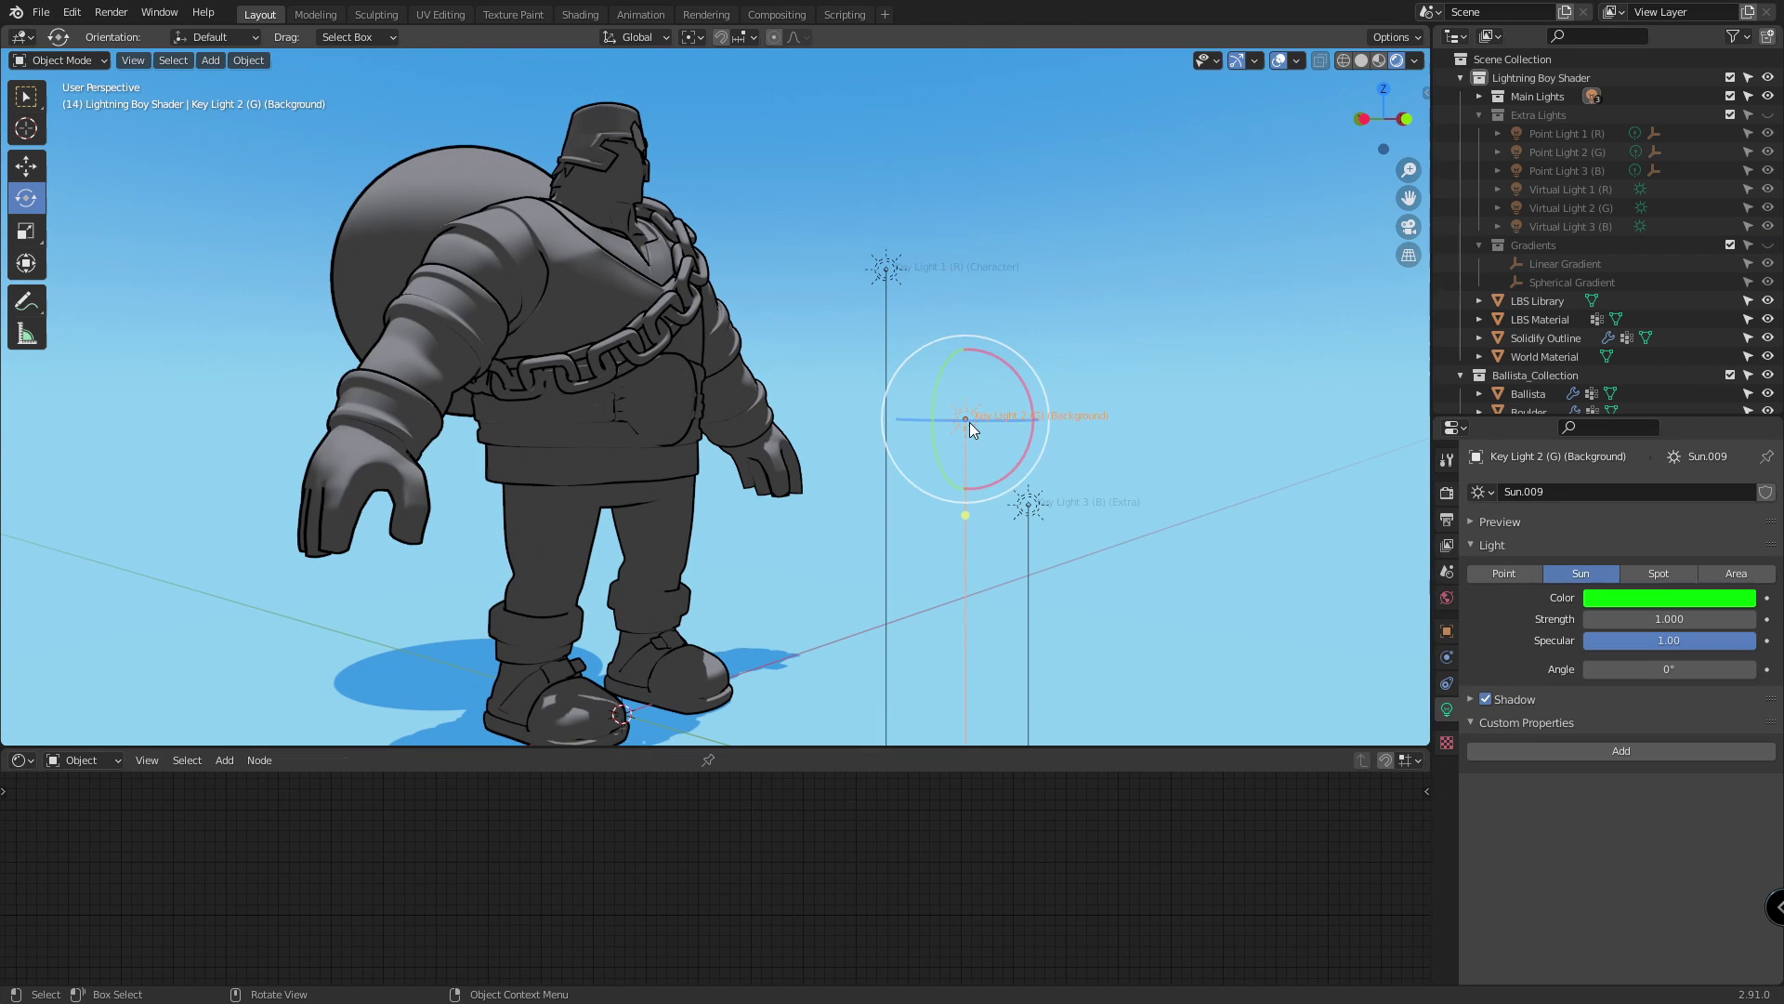
click(1029, 507)
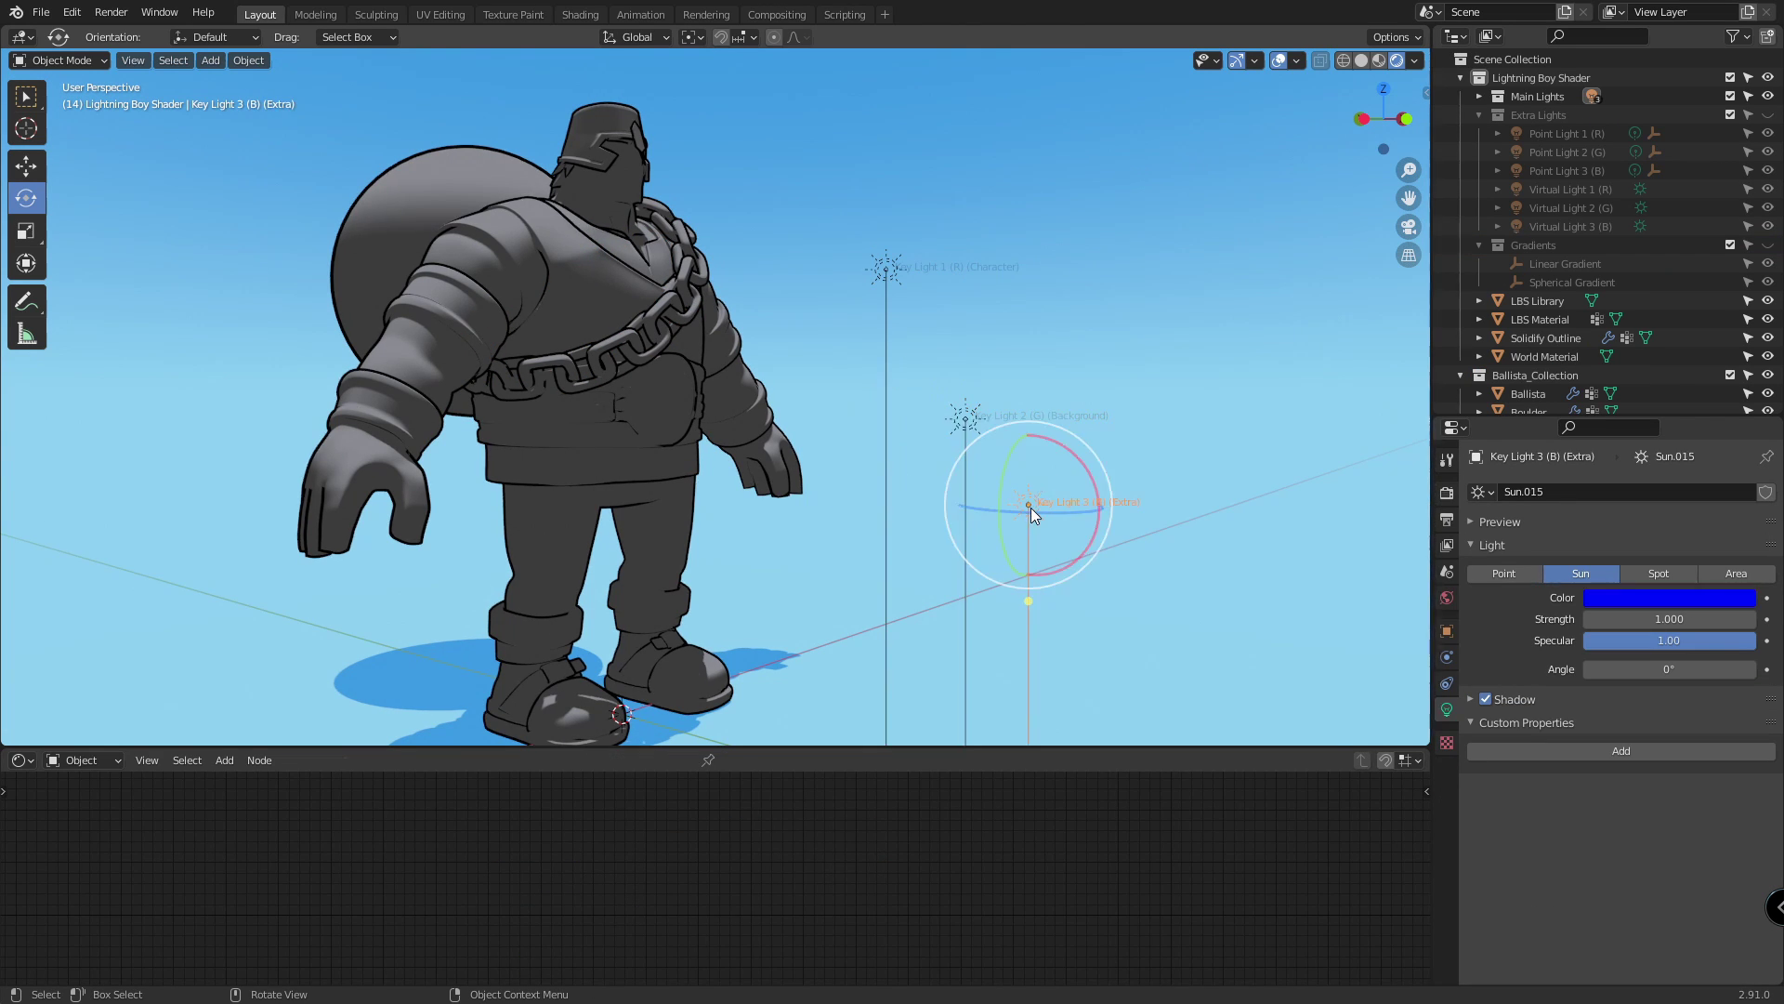
click(887, 270)
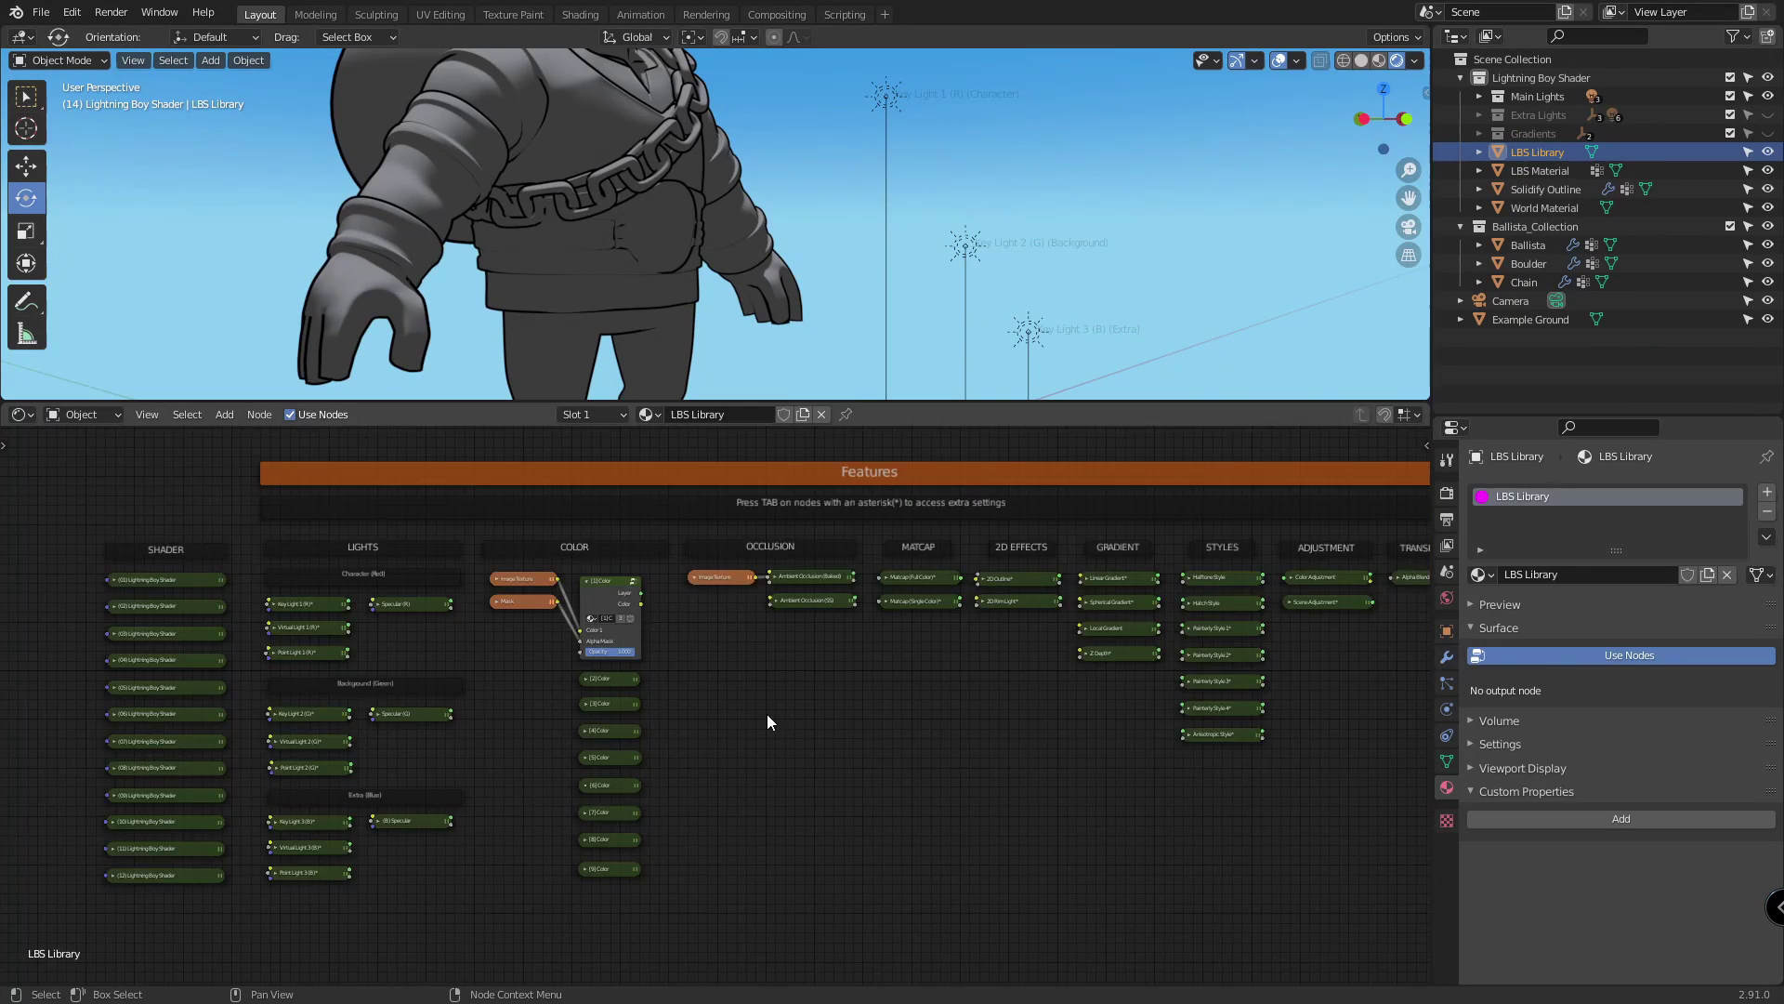
Examine the Character (Red), Background (Green) and Extra (Blue) groups of light nodes in the LBS Library.
middle_drag(767, 713, 996, 851)
scroll(887, 624, up, 6)
click(602, 694)
middle_drag(885, 784, 849, 570)
drag(446, 695, 1003, 893)
middle_drag(1046, 909, 1007, 622)
drag(425, 619, 957, 906)
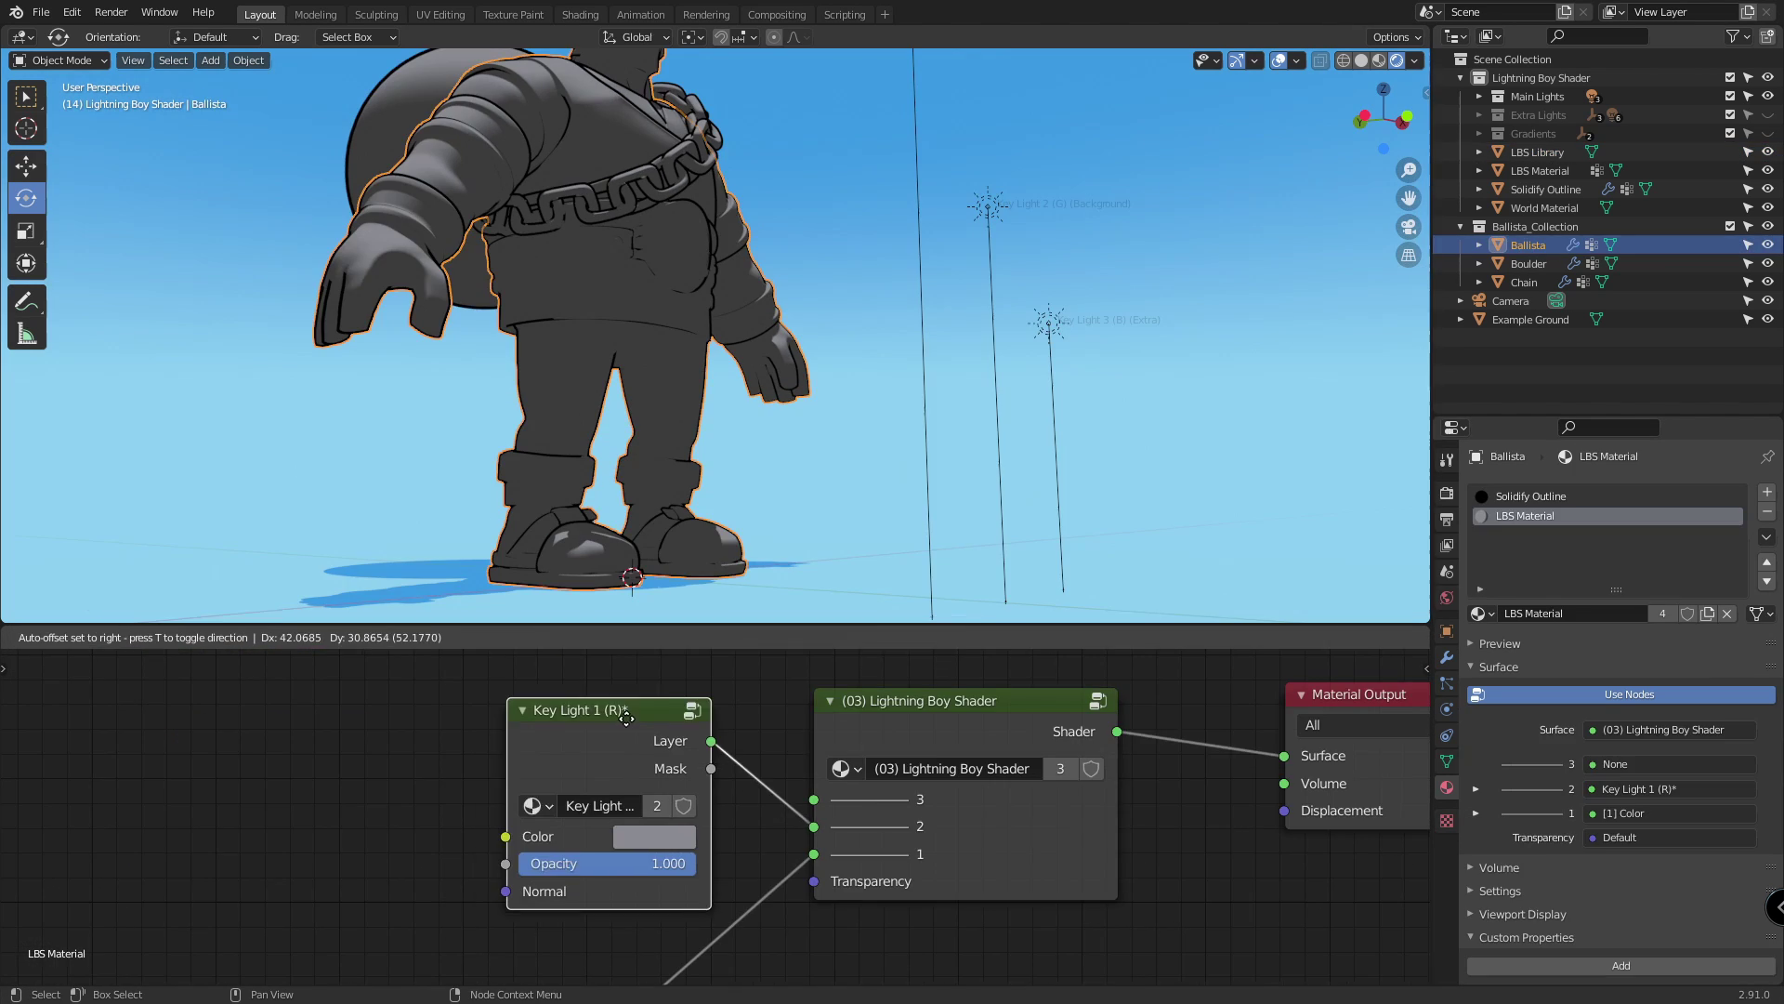
Place the Key Light 1 (R)* node beside the (03) Lightning Boy Shader node in Ballista's material.
click(631, 712)
middle_drag(1017, 483, 1037, 472)
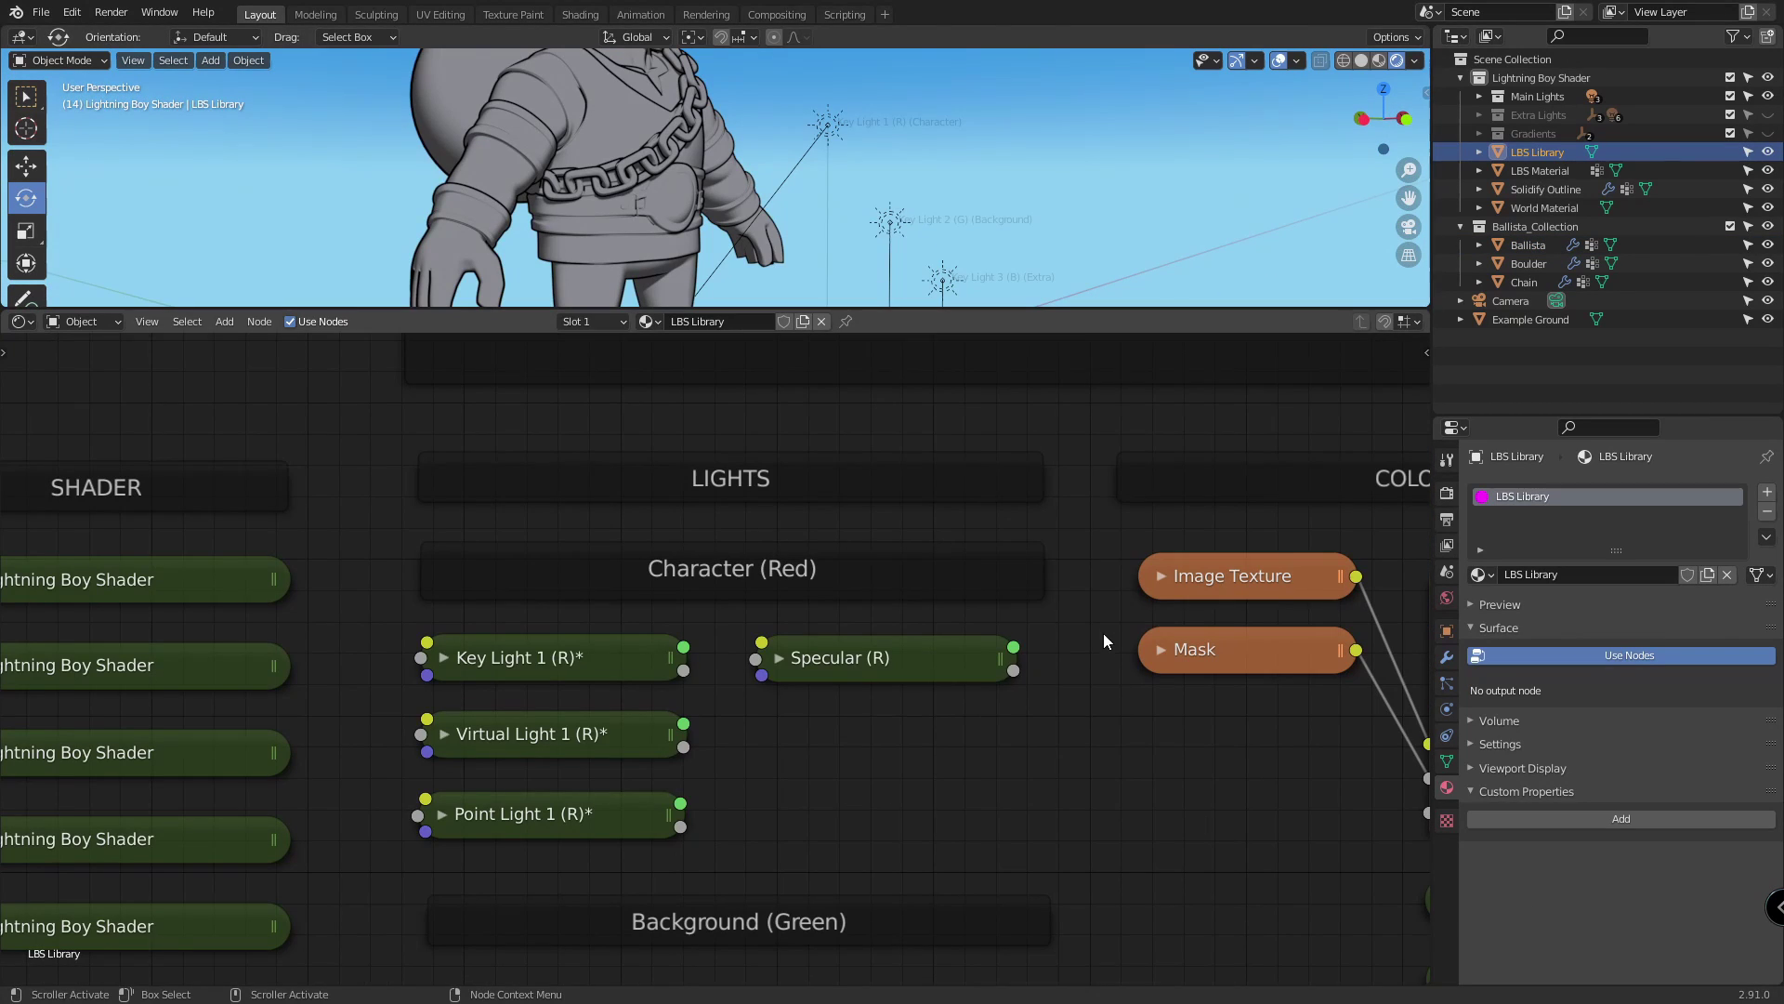
Select the Character (Red) light nodes in the LBS Library and rotate the Key Light 1 (R) (Character) sun to redirect Ballista's shading.
drag(1106, 610, 345, 873)
middle_drag(1058, 767, 1074, 755)
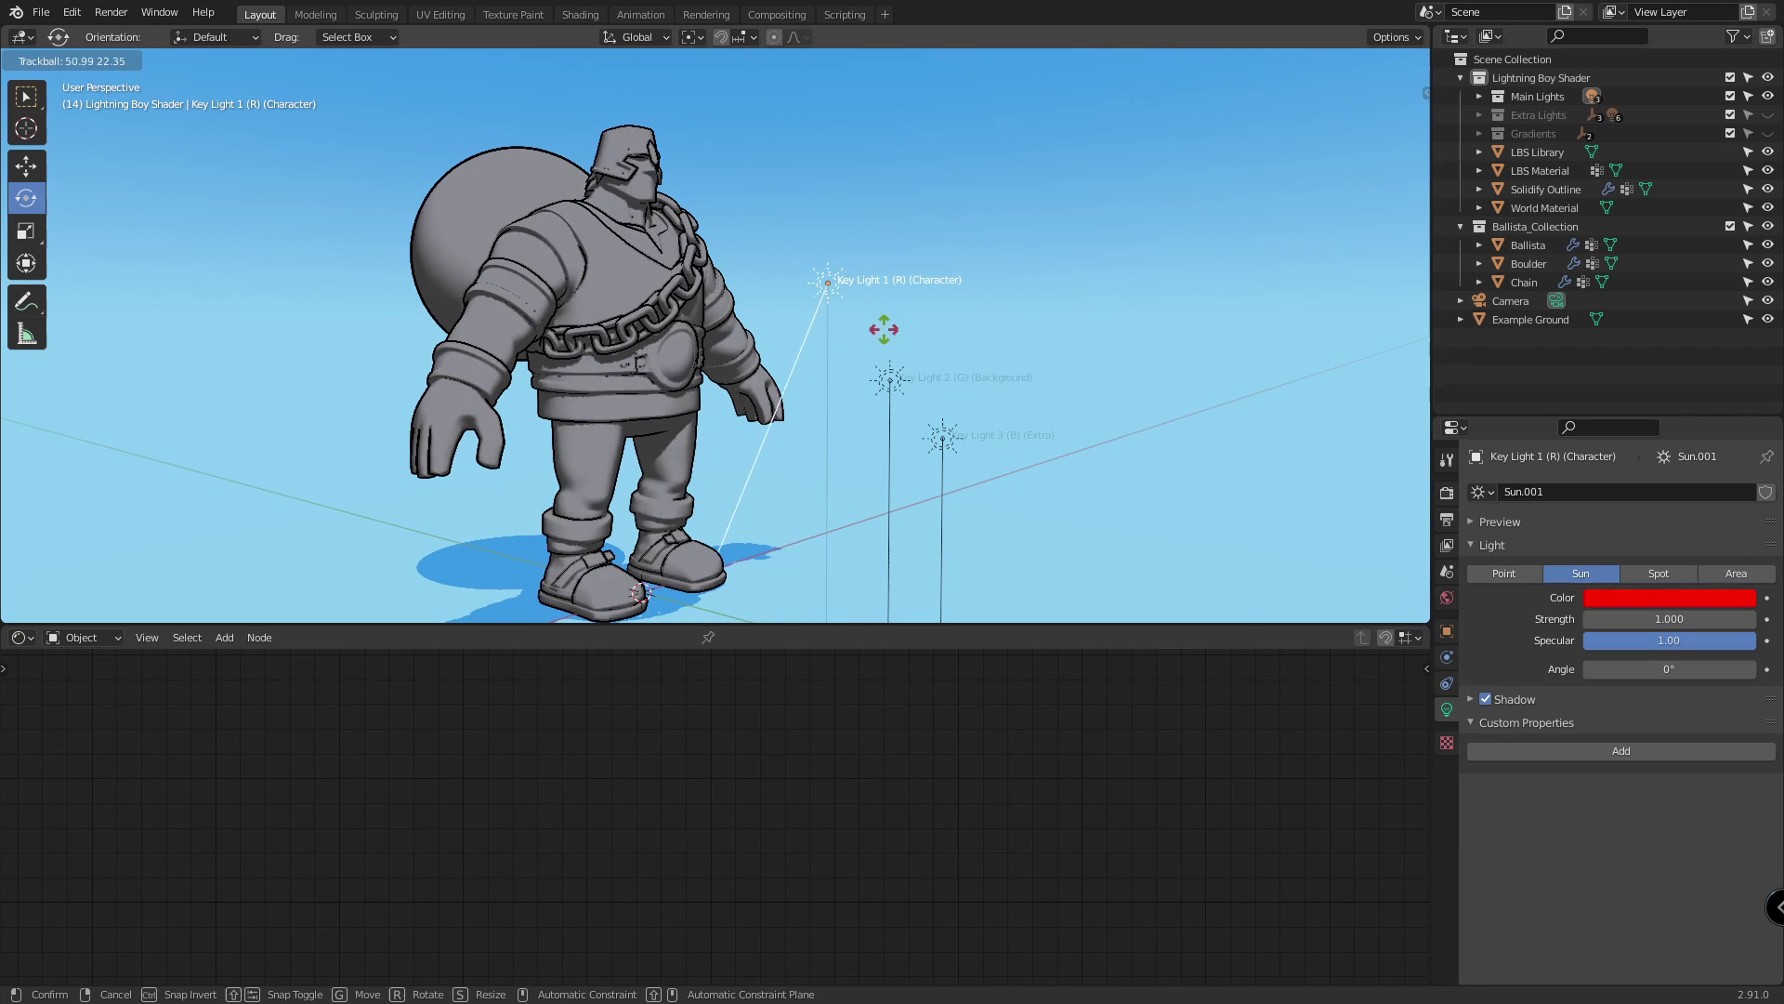
drag(883, 329, 897, 370)
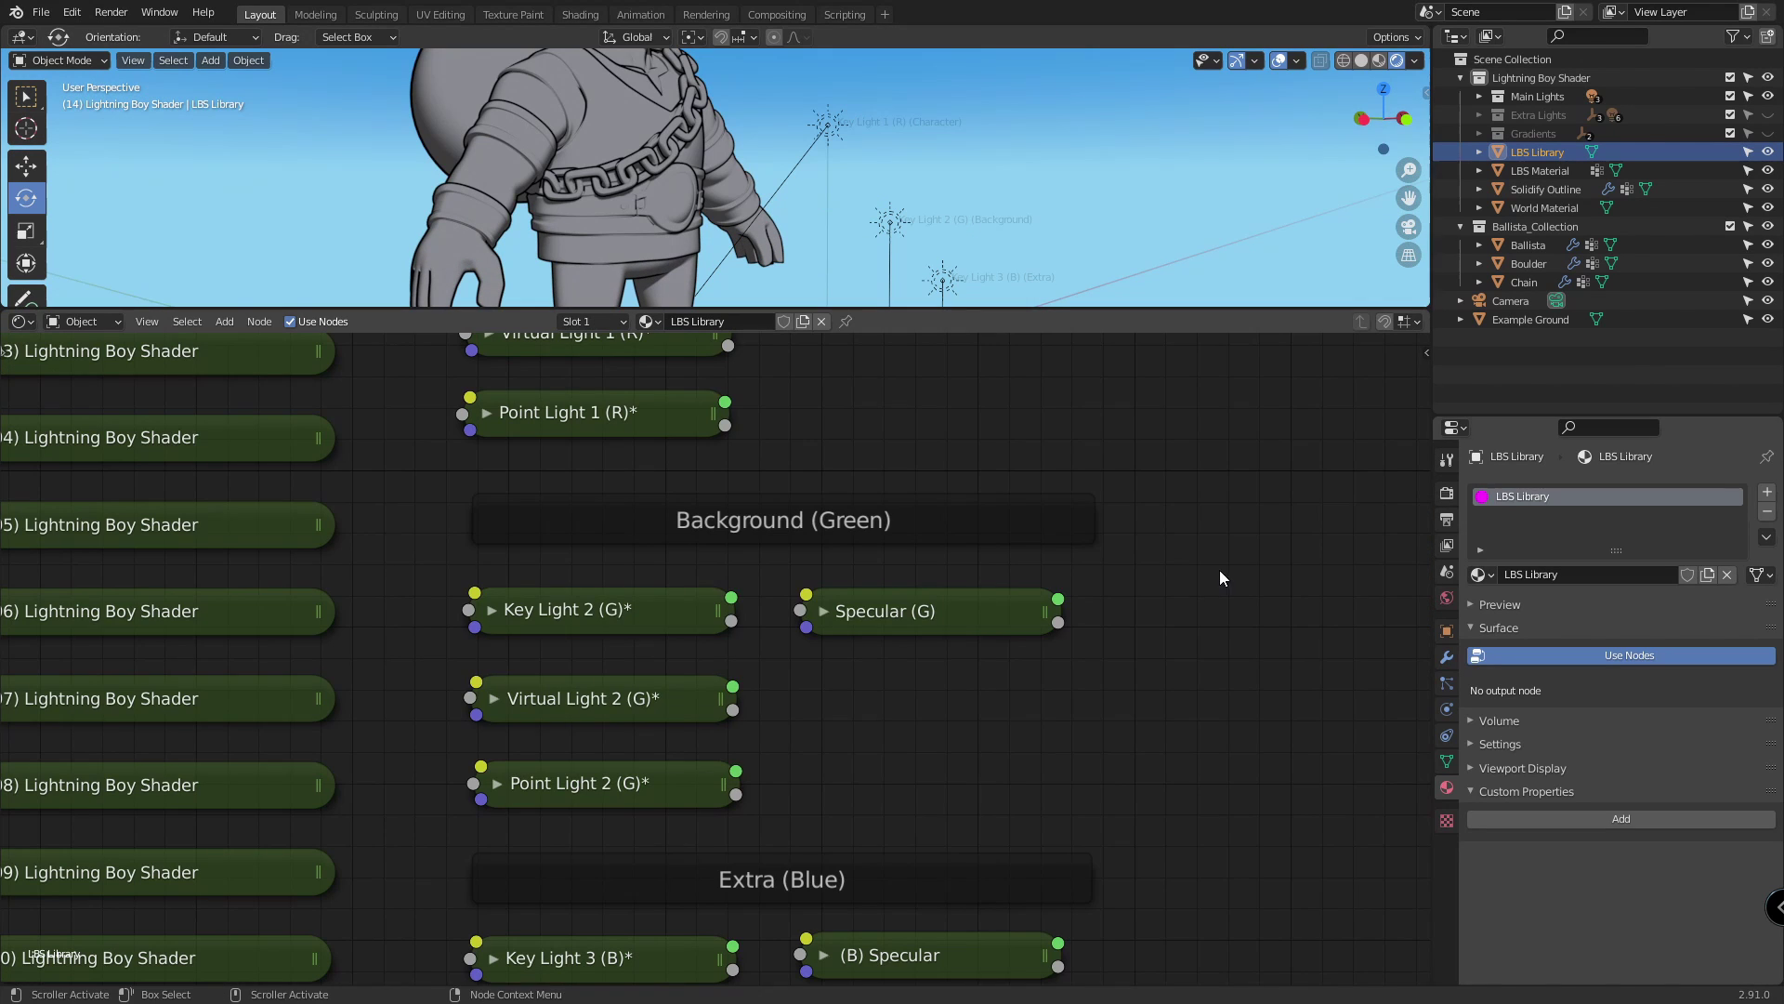
Select the Background (Green) light nodes Key Light 2 (G)*, Virtual Light 2 (G)* and Point Light 2 (G)* with Specular (G) in the LBS Library.
drag(1220, 571, 421, 844)
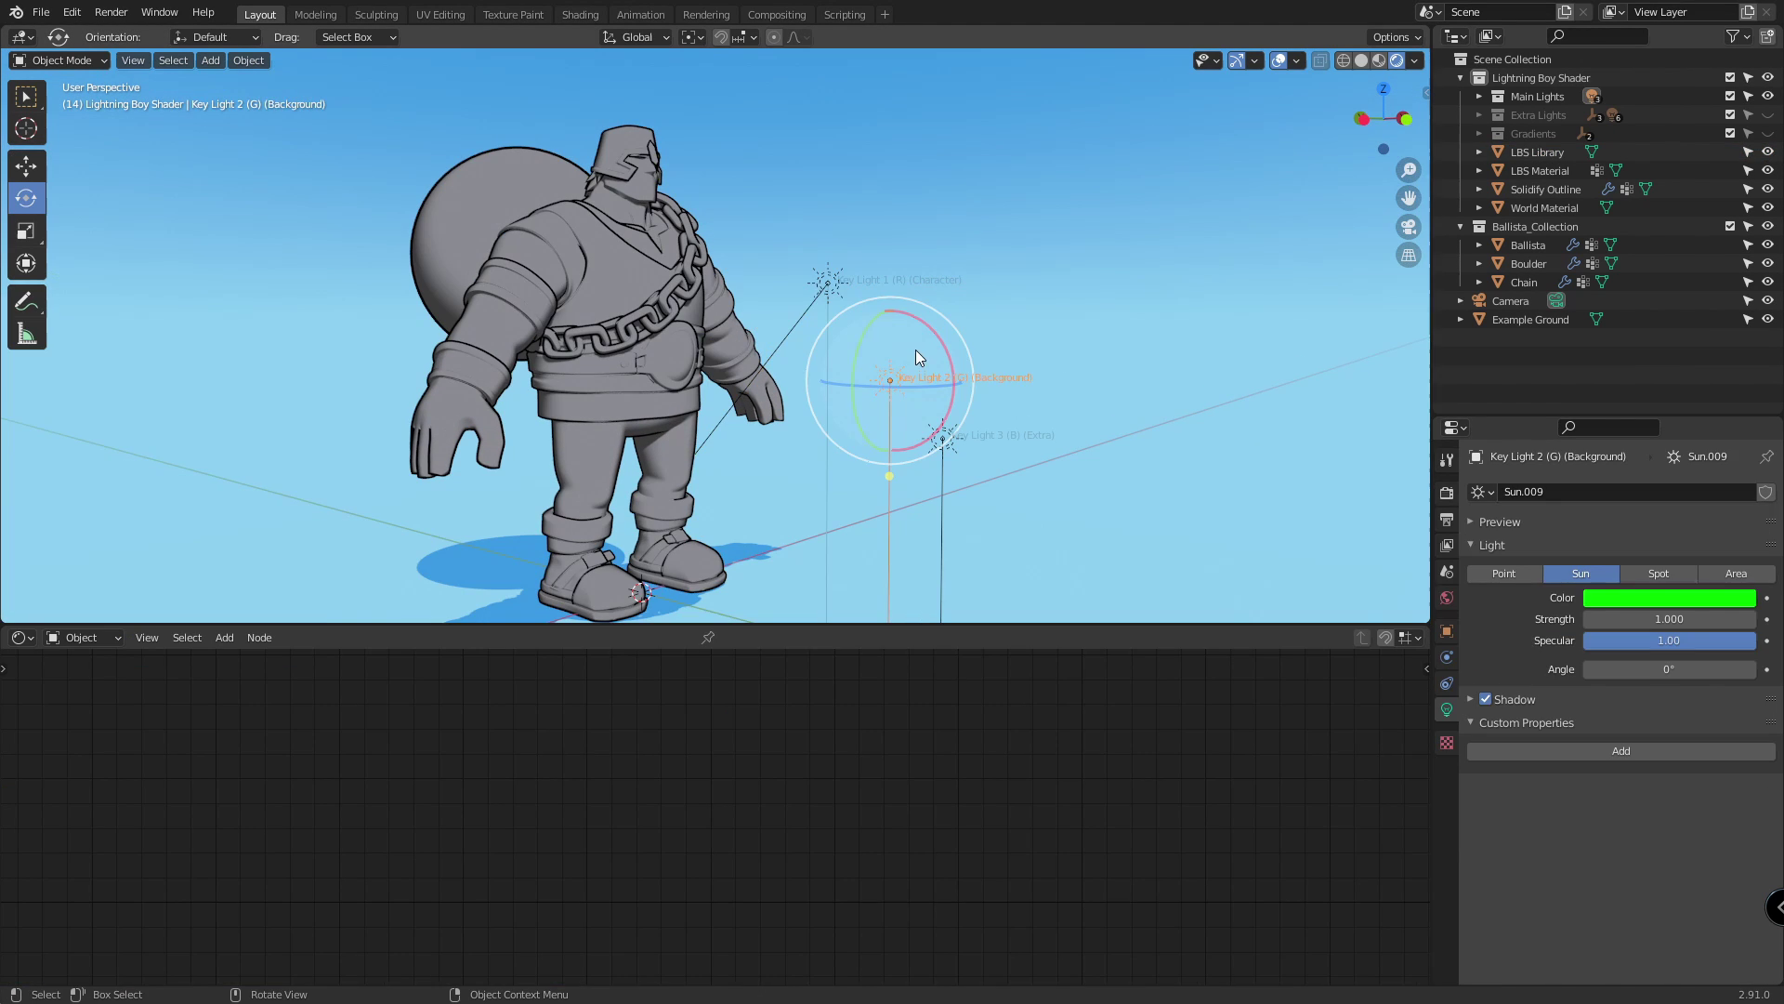
Rotate the Key Light 2 (G) sun lamp and select the Key Light 3 (B) lamp.
drag(917, 349, 1172, 460)
click(946, 449)
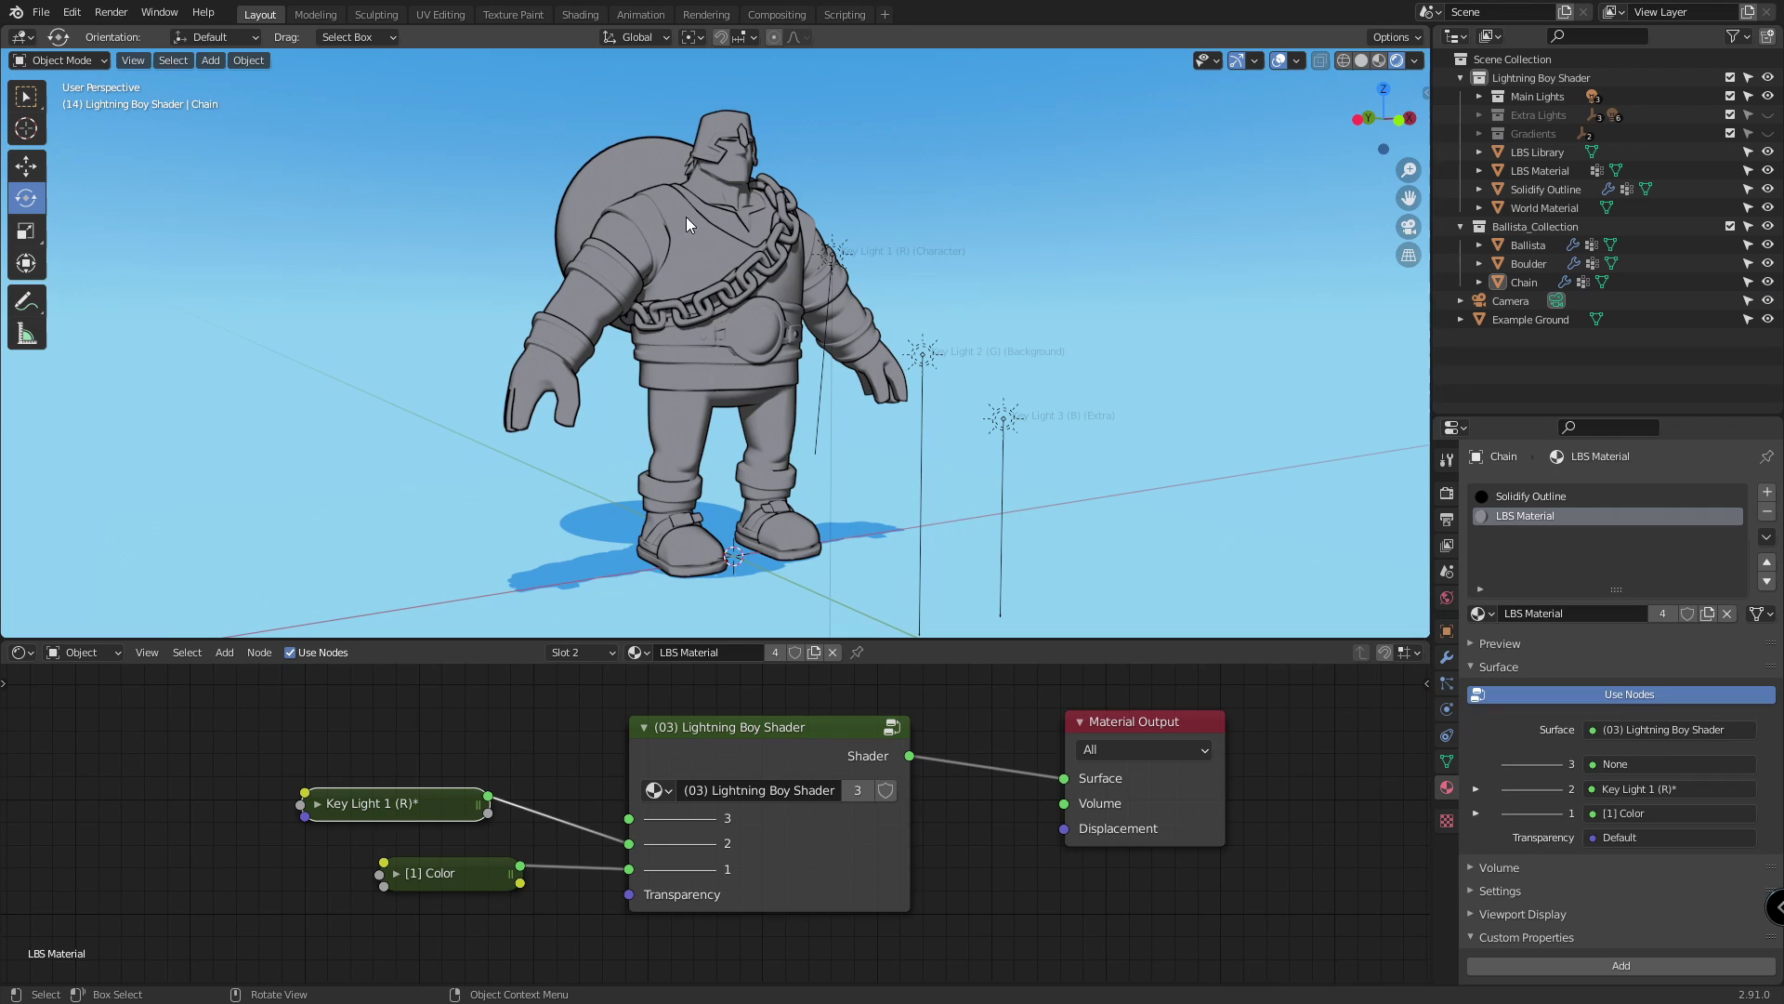
Select the Ballista character and reposition the Key Light 1 (R)* node in its LBS Material graph.
click(760, 223)
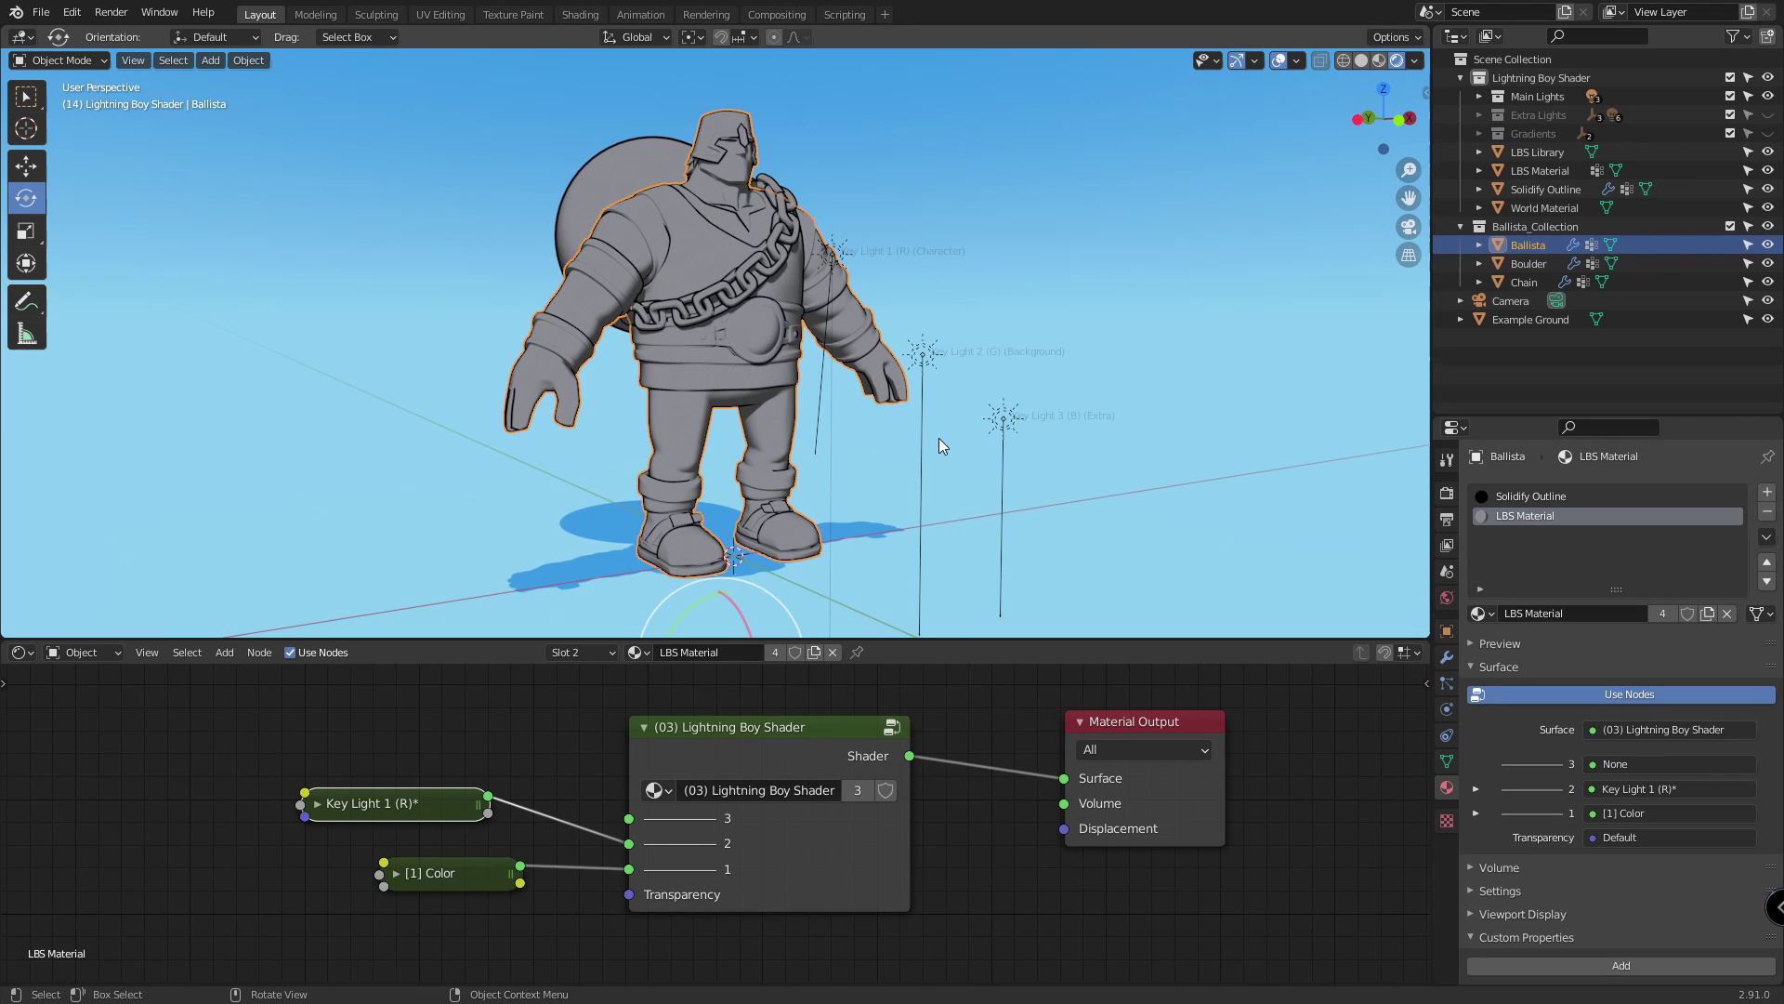
mouse_move(369, 804)
mouse_down()
mouse_move(390, 788)
mouse_move(381, 805)
mouse_up()
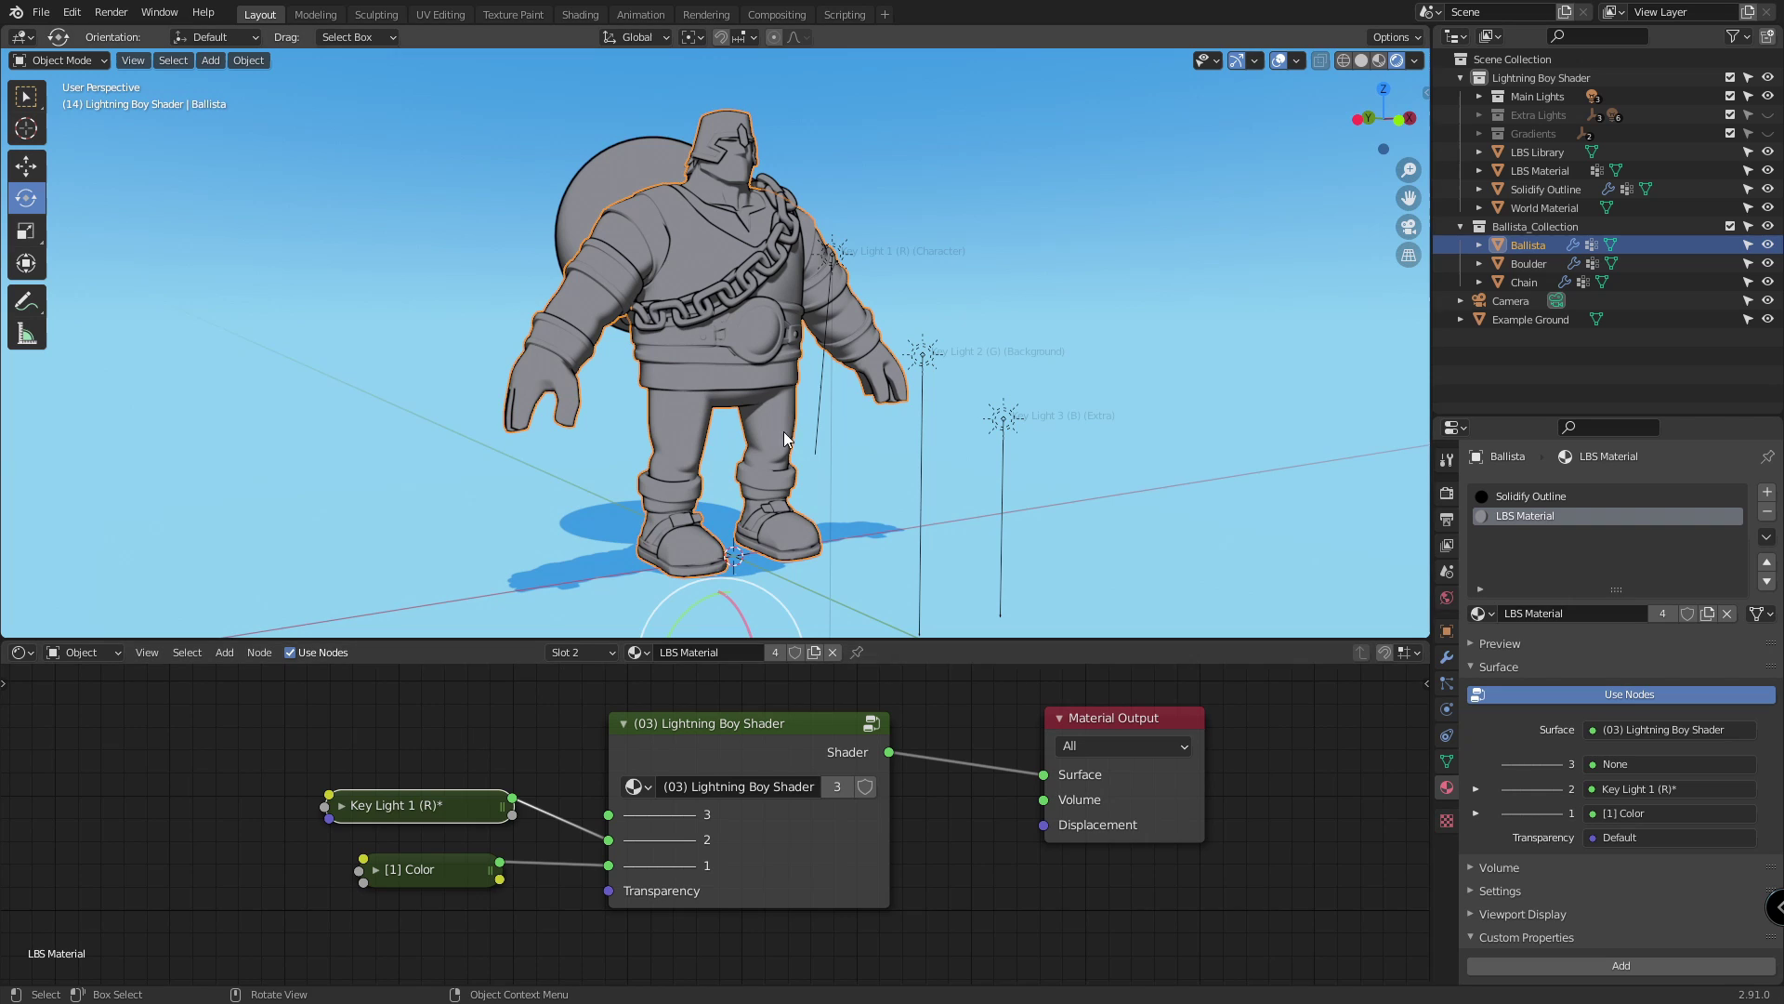
drag(393, 827, 404, 788)
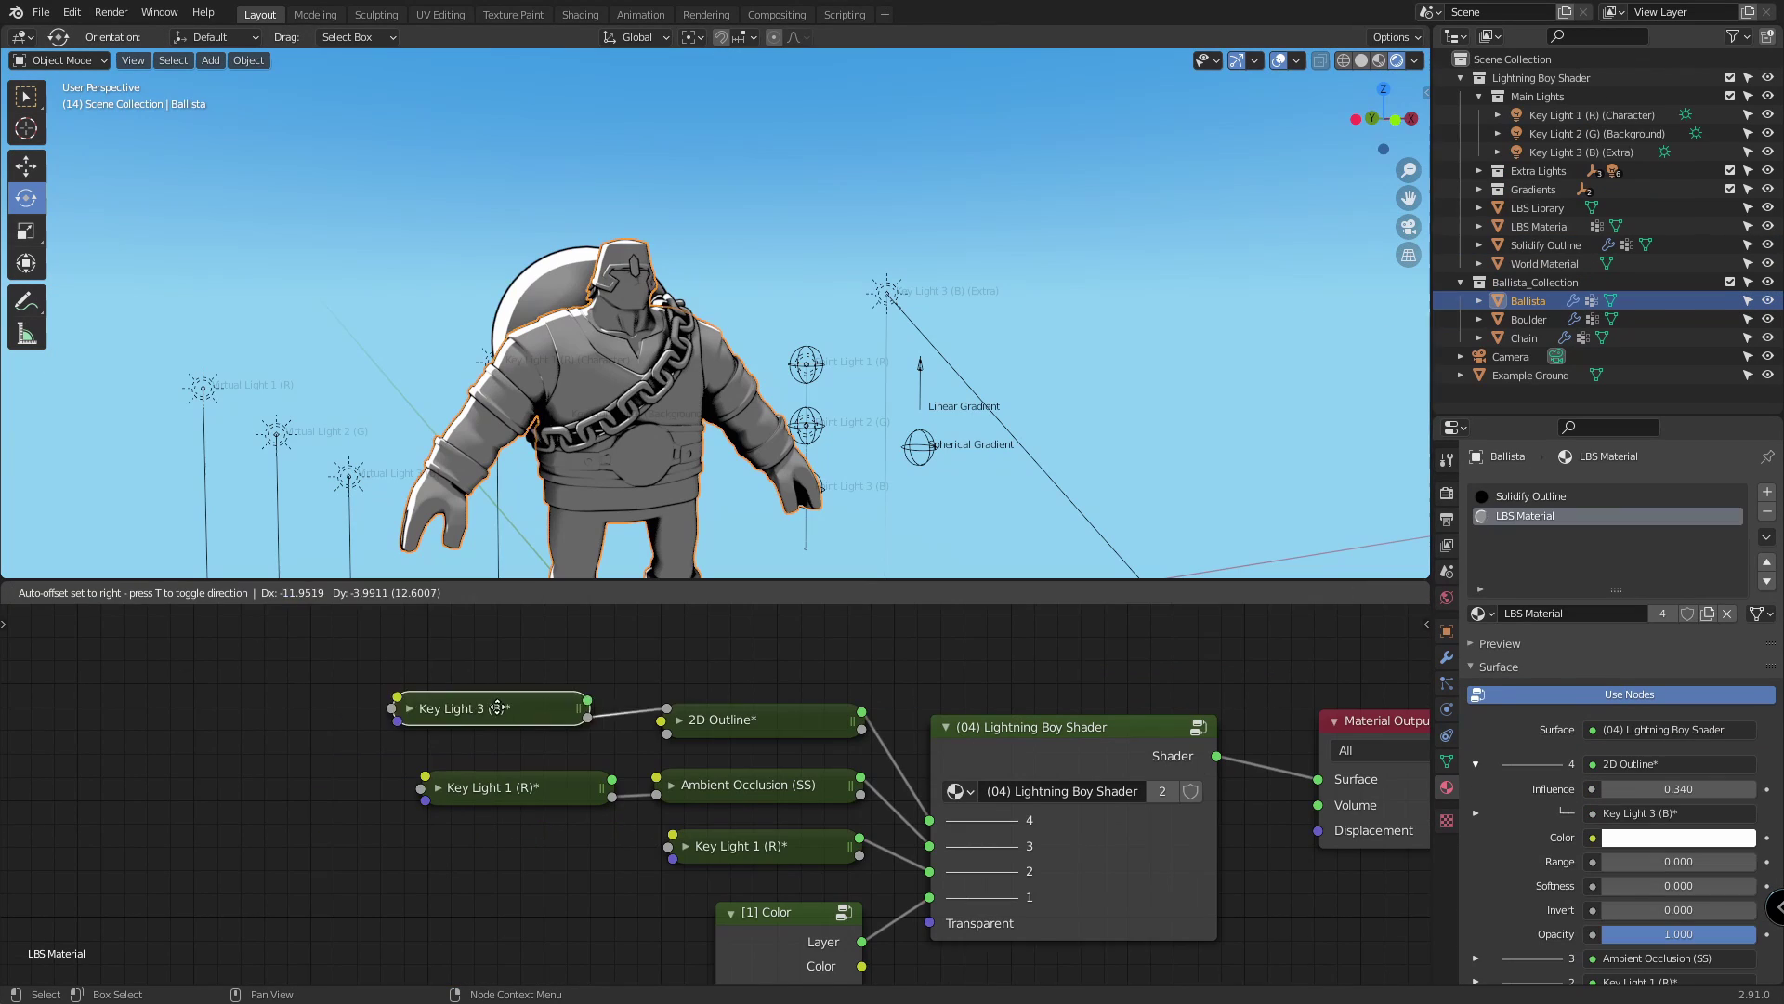
Reposition the Key Light 3 (B)* node feeding 2D Outline* and rotate the Key Light 3 (B) lamp in the scene.
drag(520, 705, 534, 694)
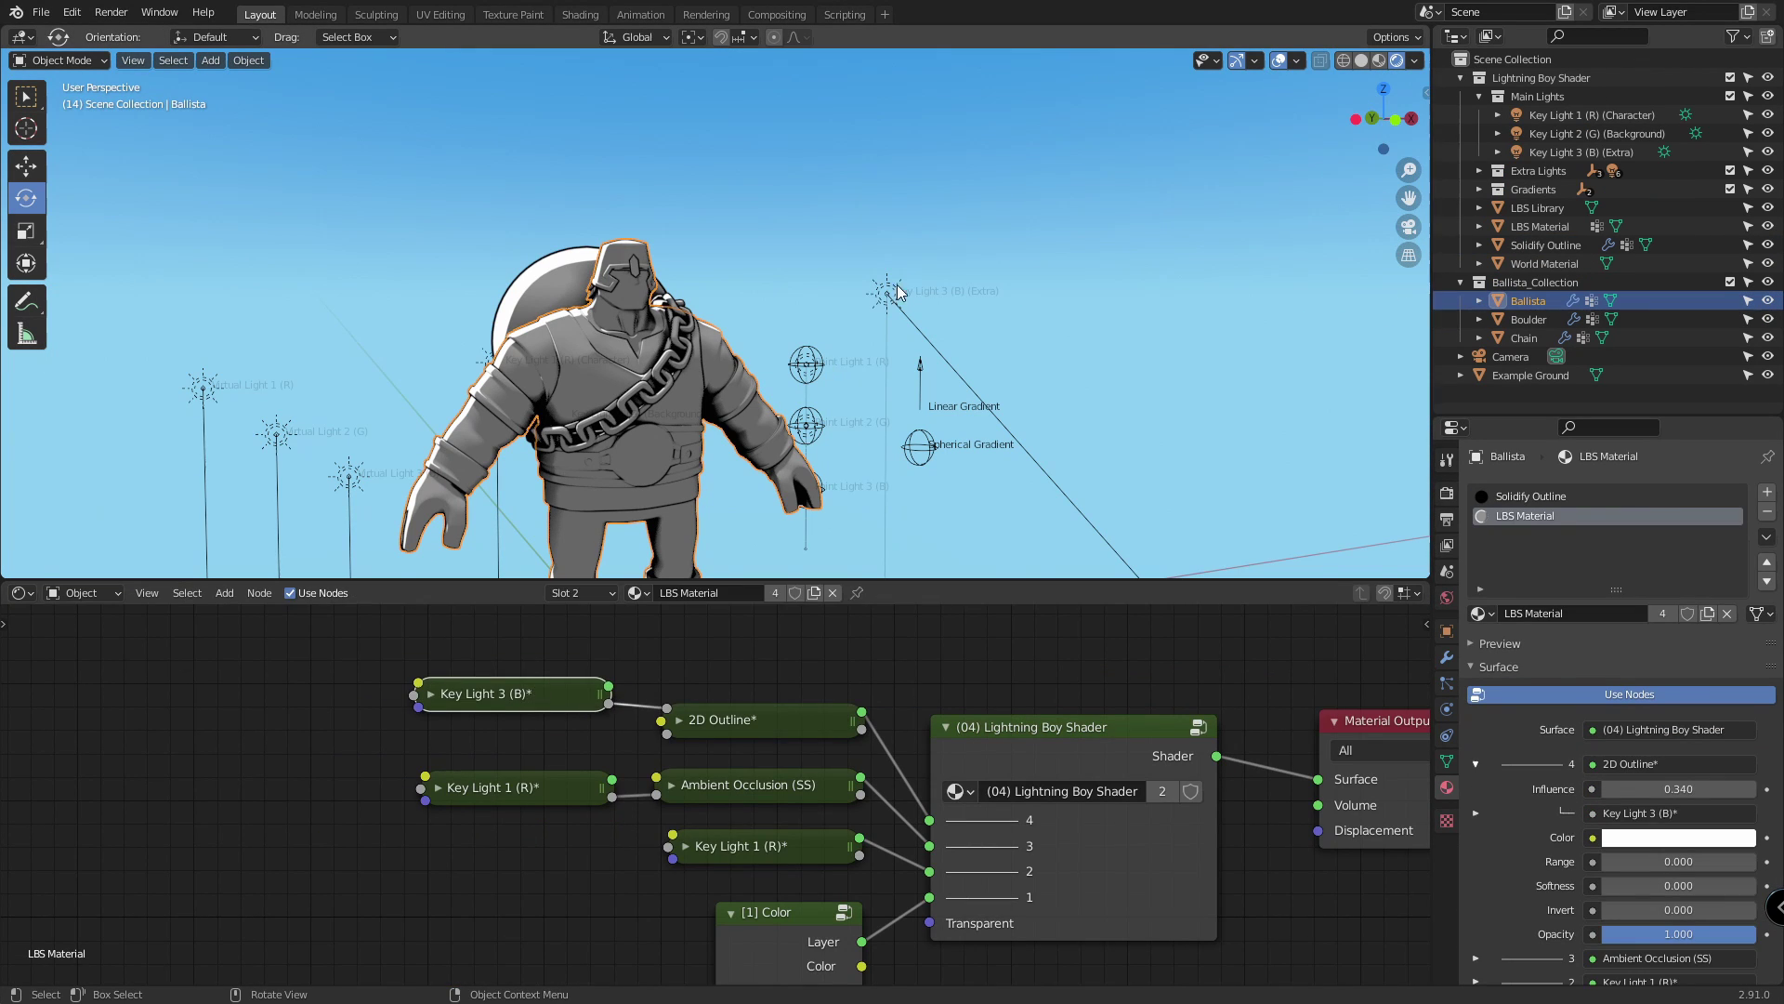
click(894, 286)
drag(867, 337, 952, 163)
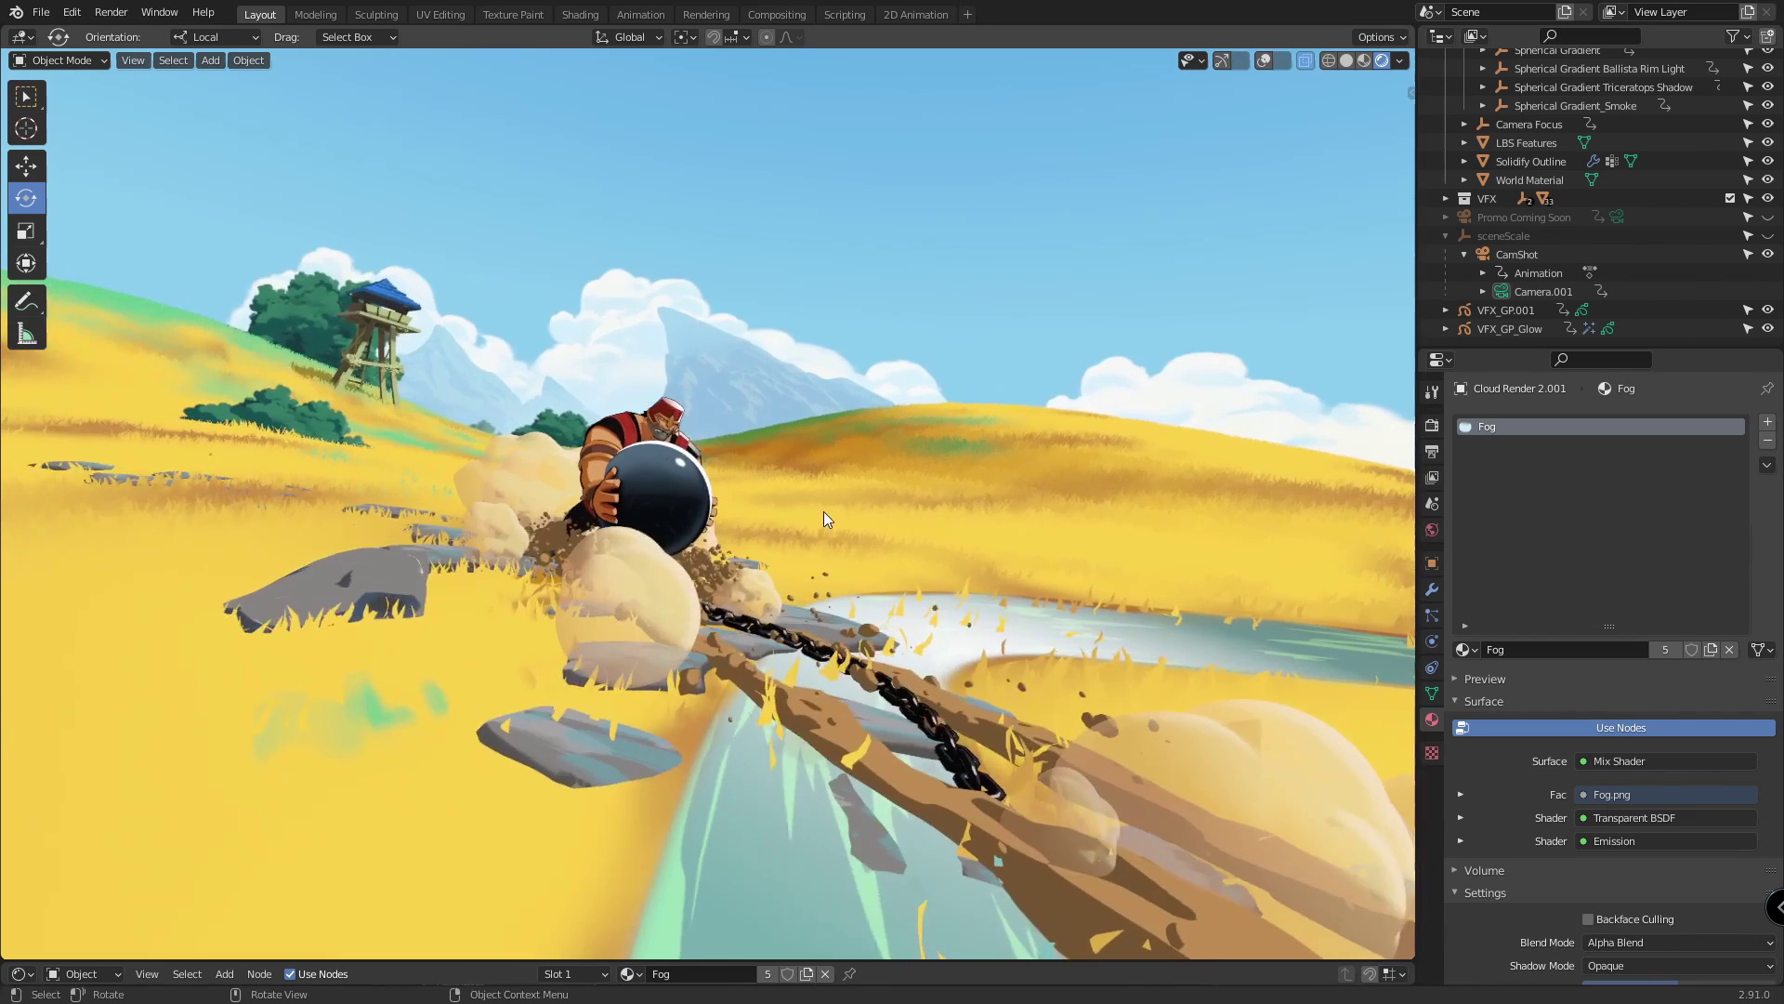
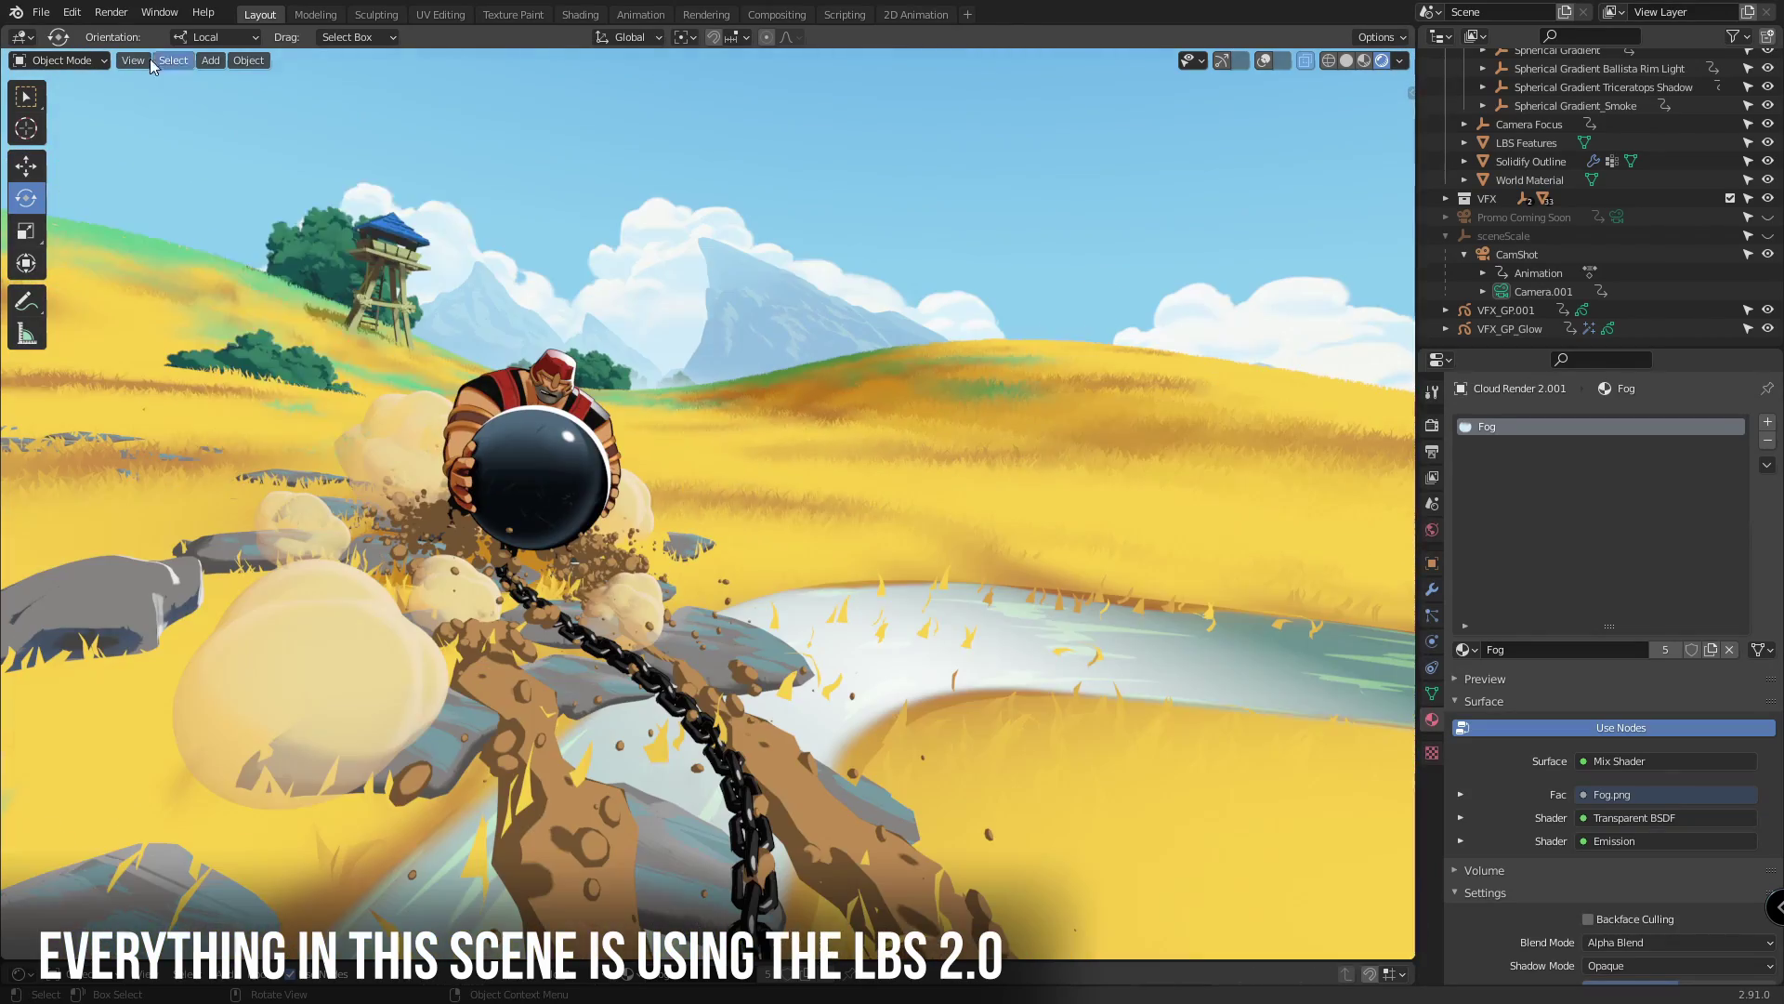
Add a UV sphere to the landscape scene, scale it up and shade it smooth.
click(210, 60)
mouse_move(279, 82)
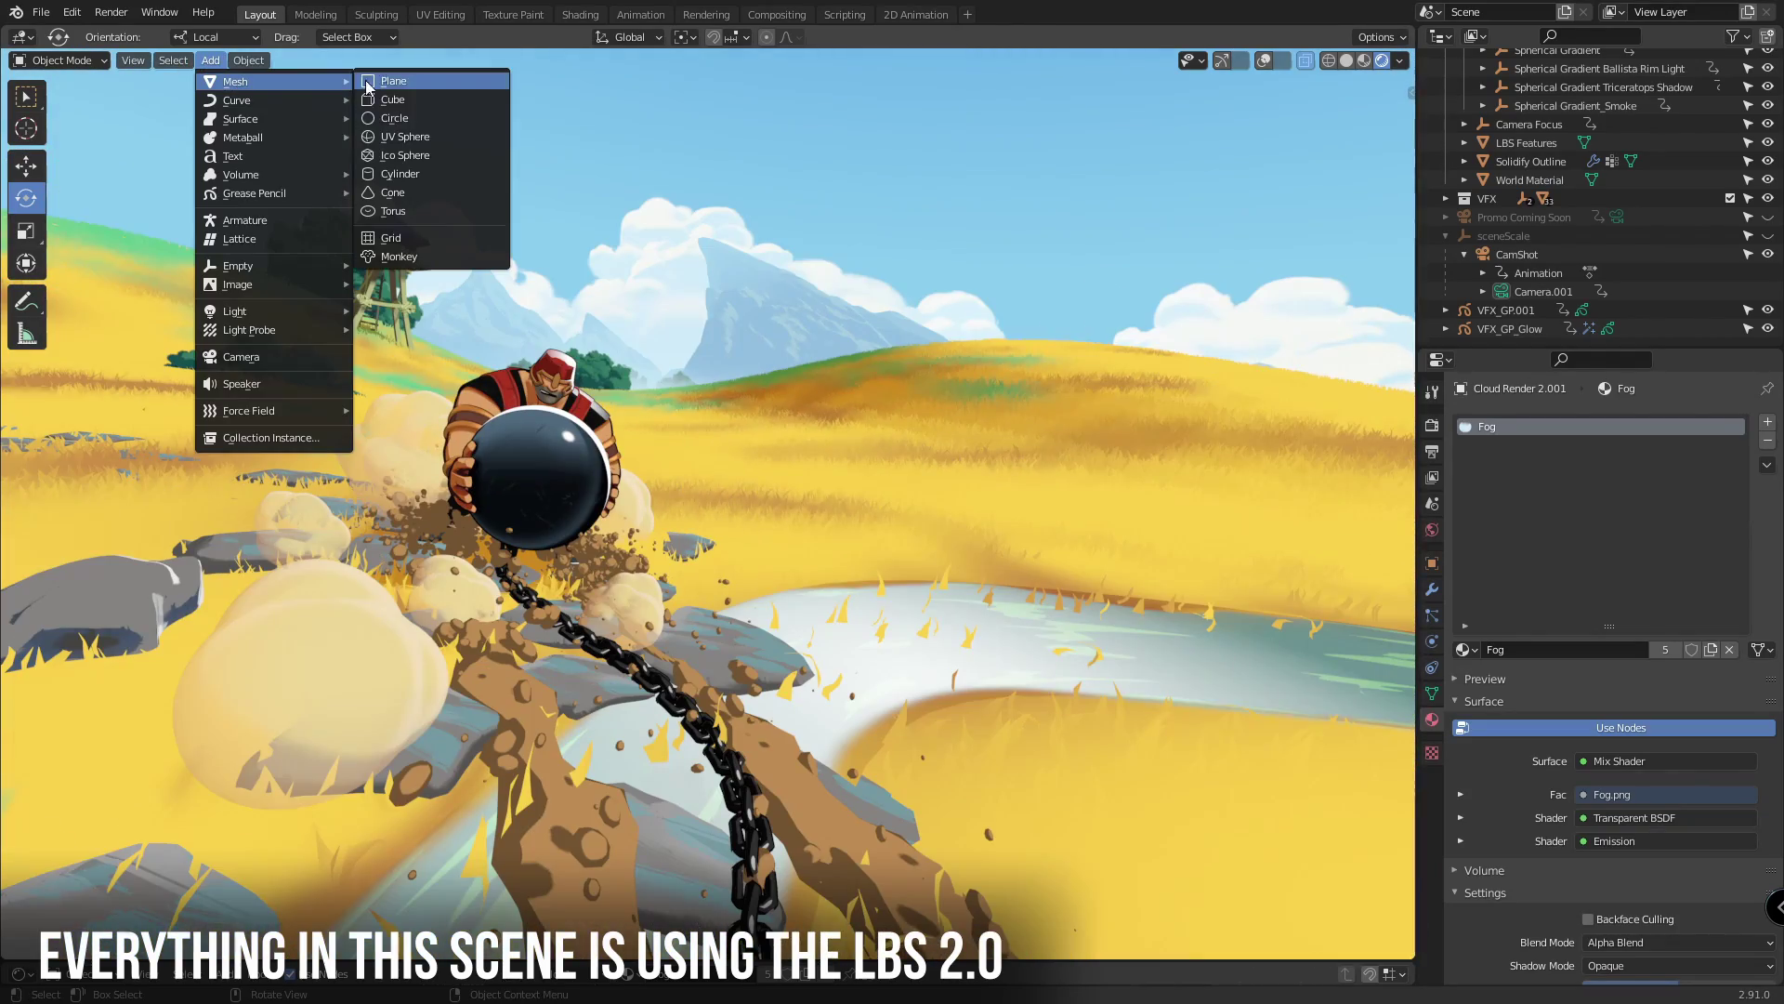
click(418, 138)
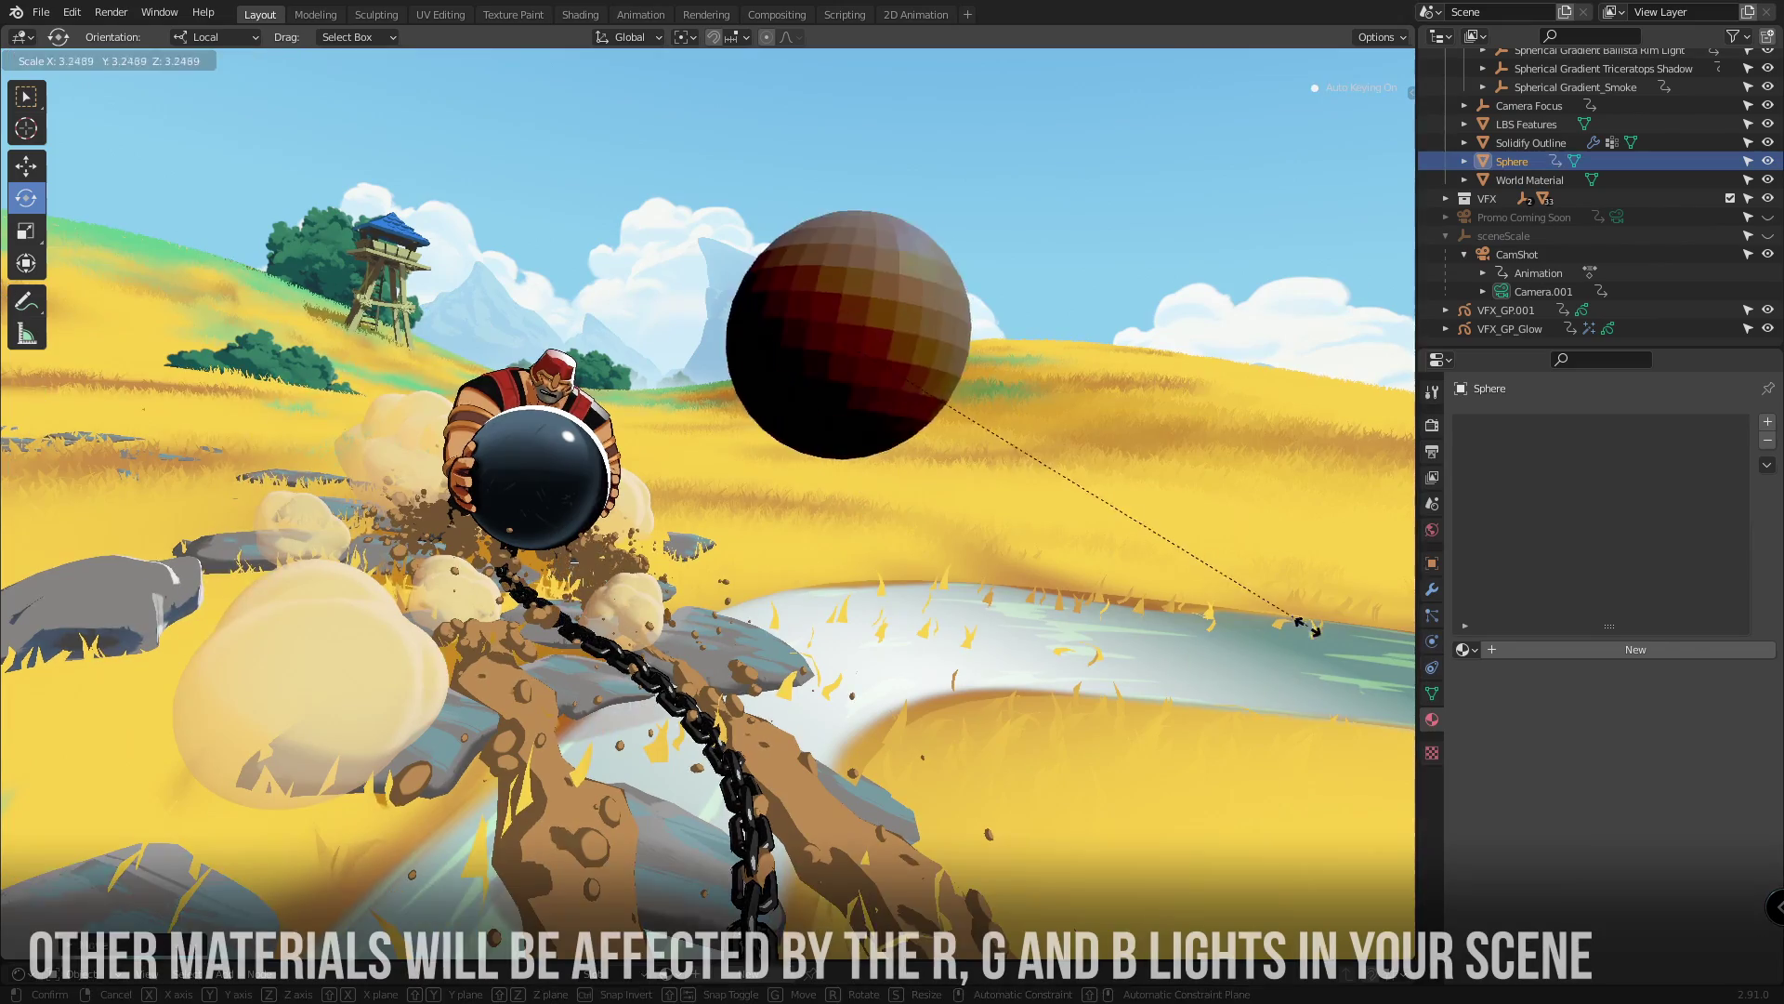
right_click(716, 545)
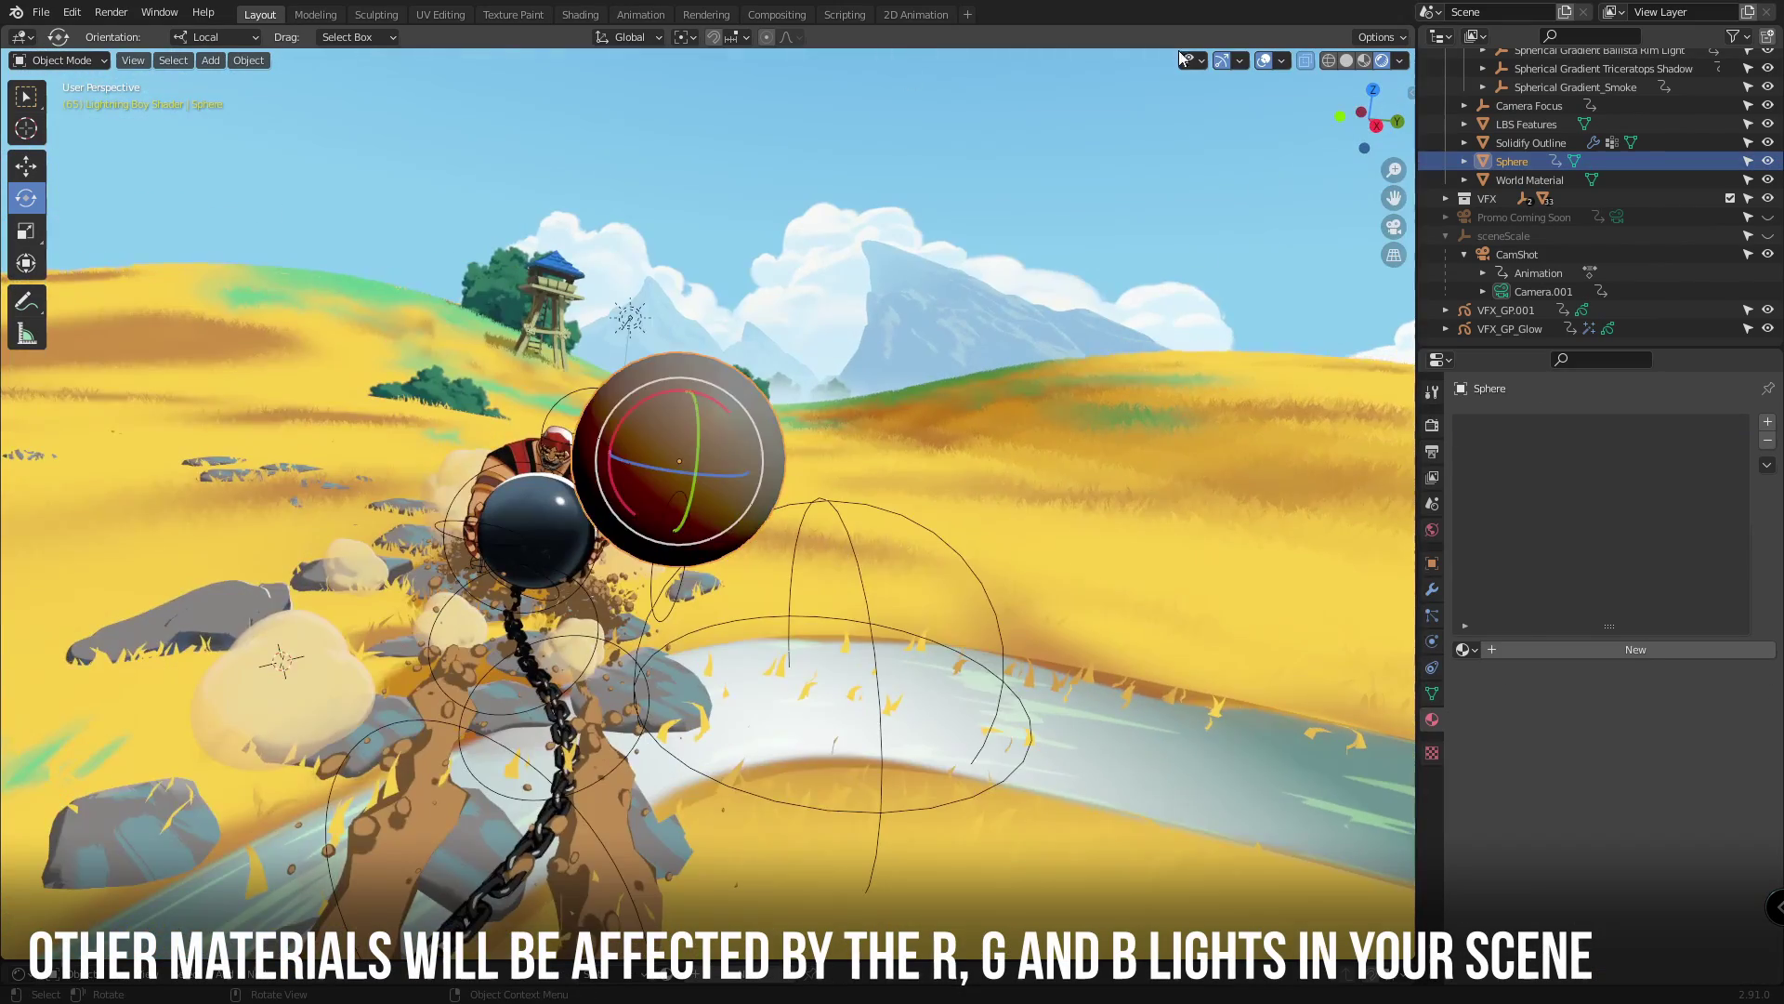
middle_drag(1101, 494, 990, 507)
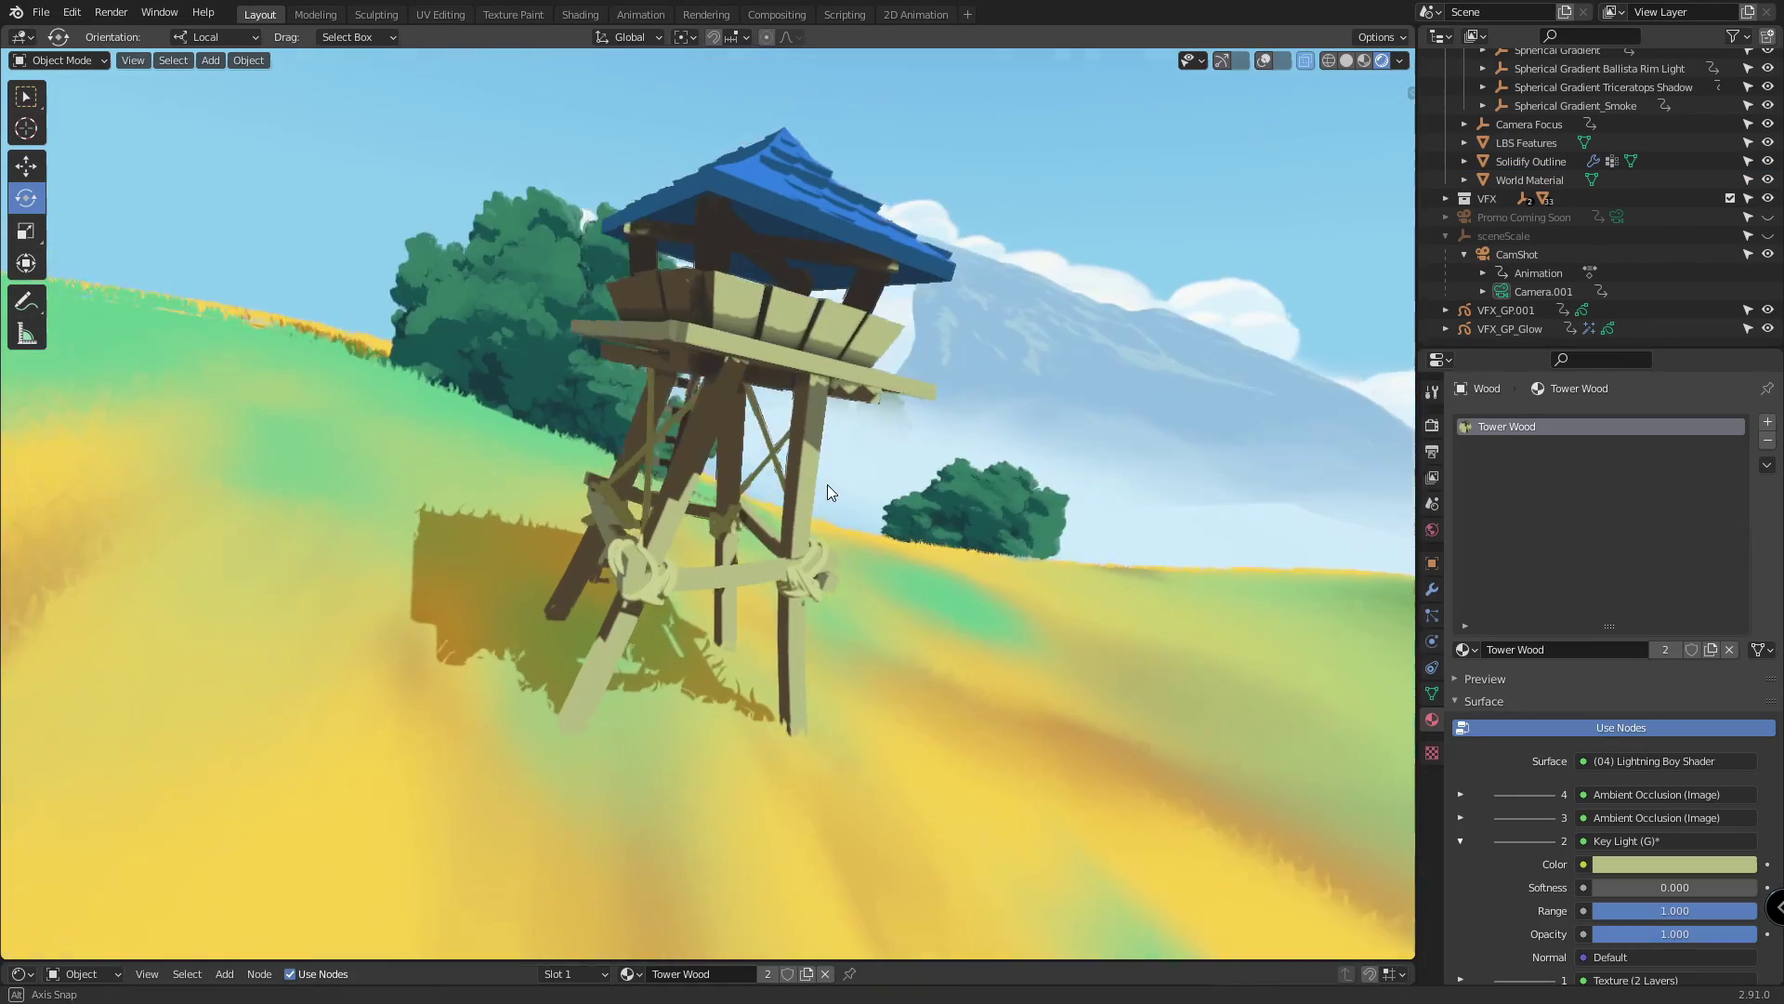
middle_drag(822, 495, 767, 485)
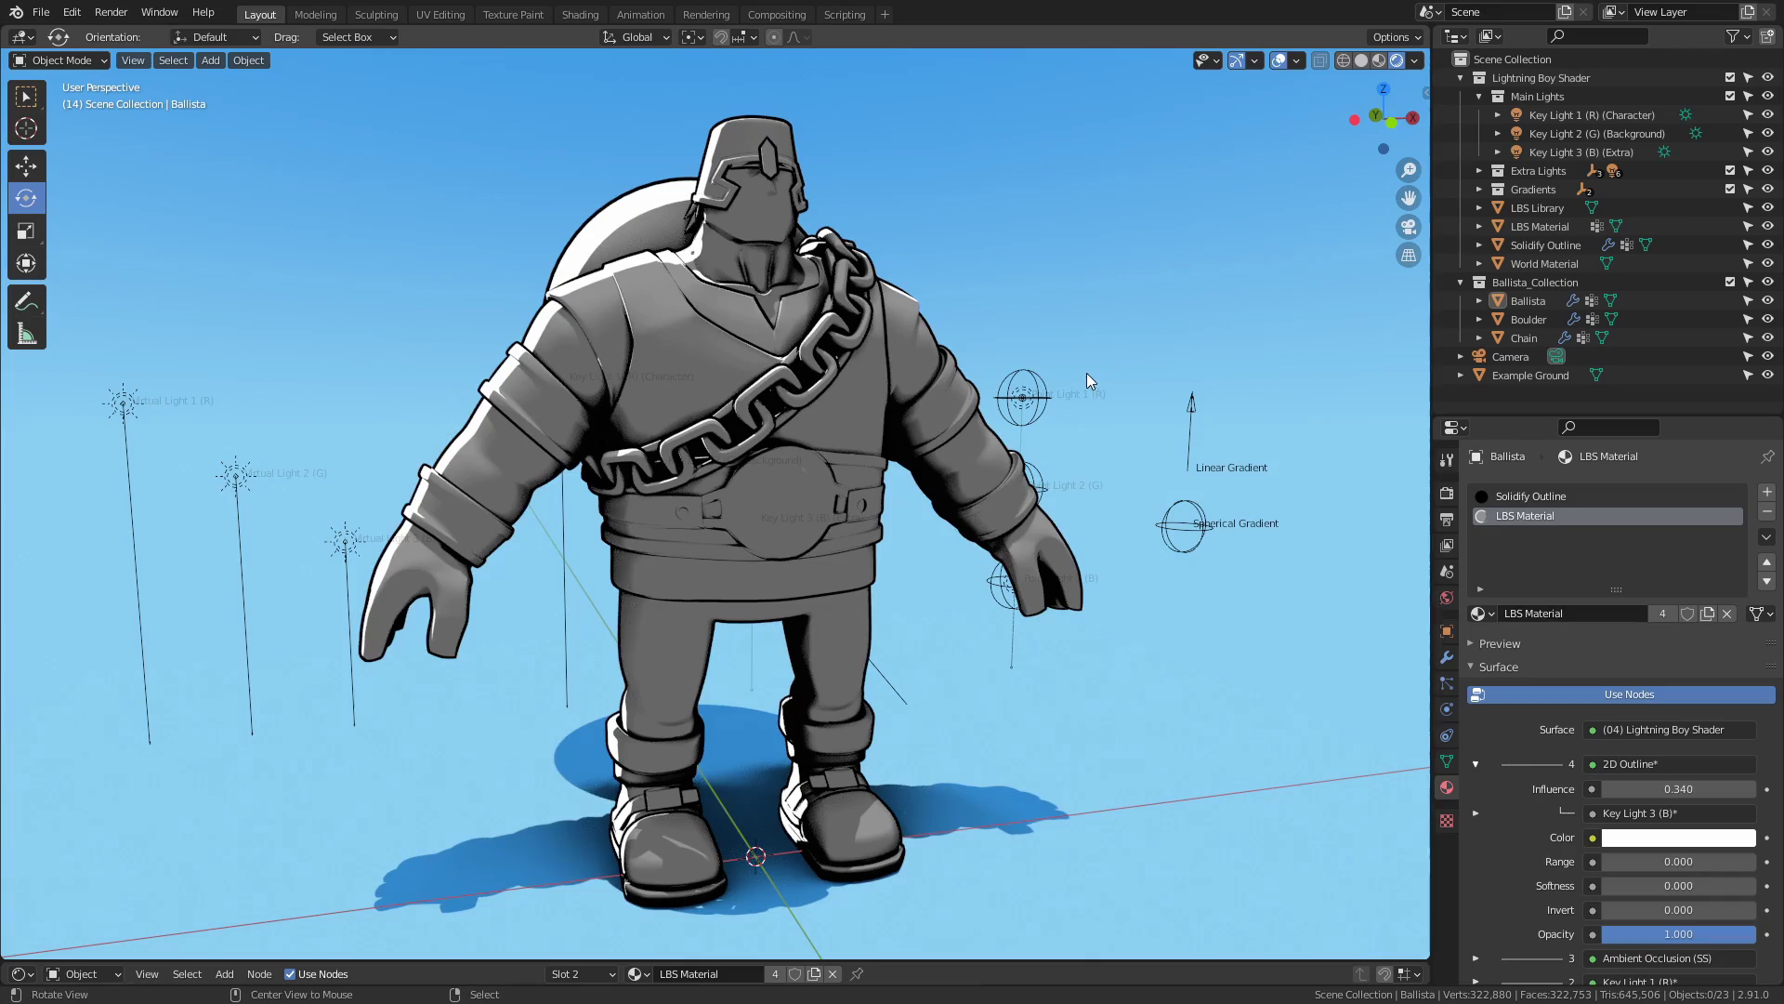
mouse_move(1087, 371)
middle_down()
mouse_move(1191, 370)
mouse_move(974, 366)
mouse_move(1090, 370)
middle_up()
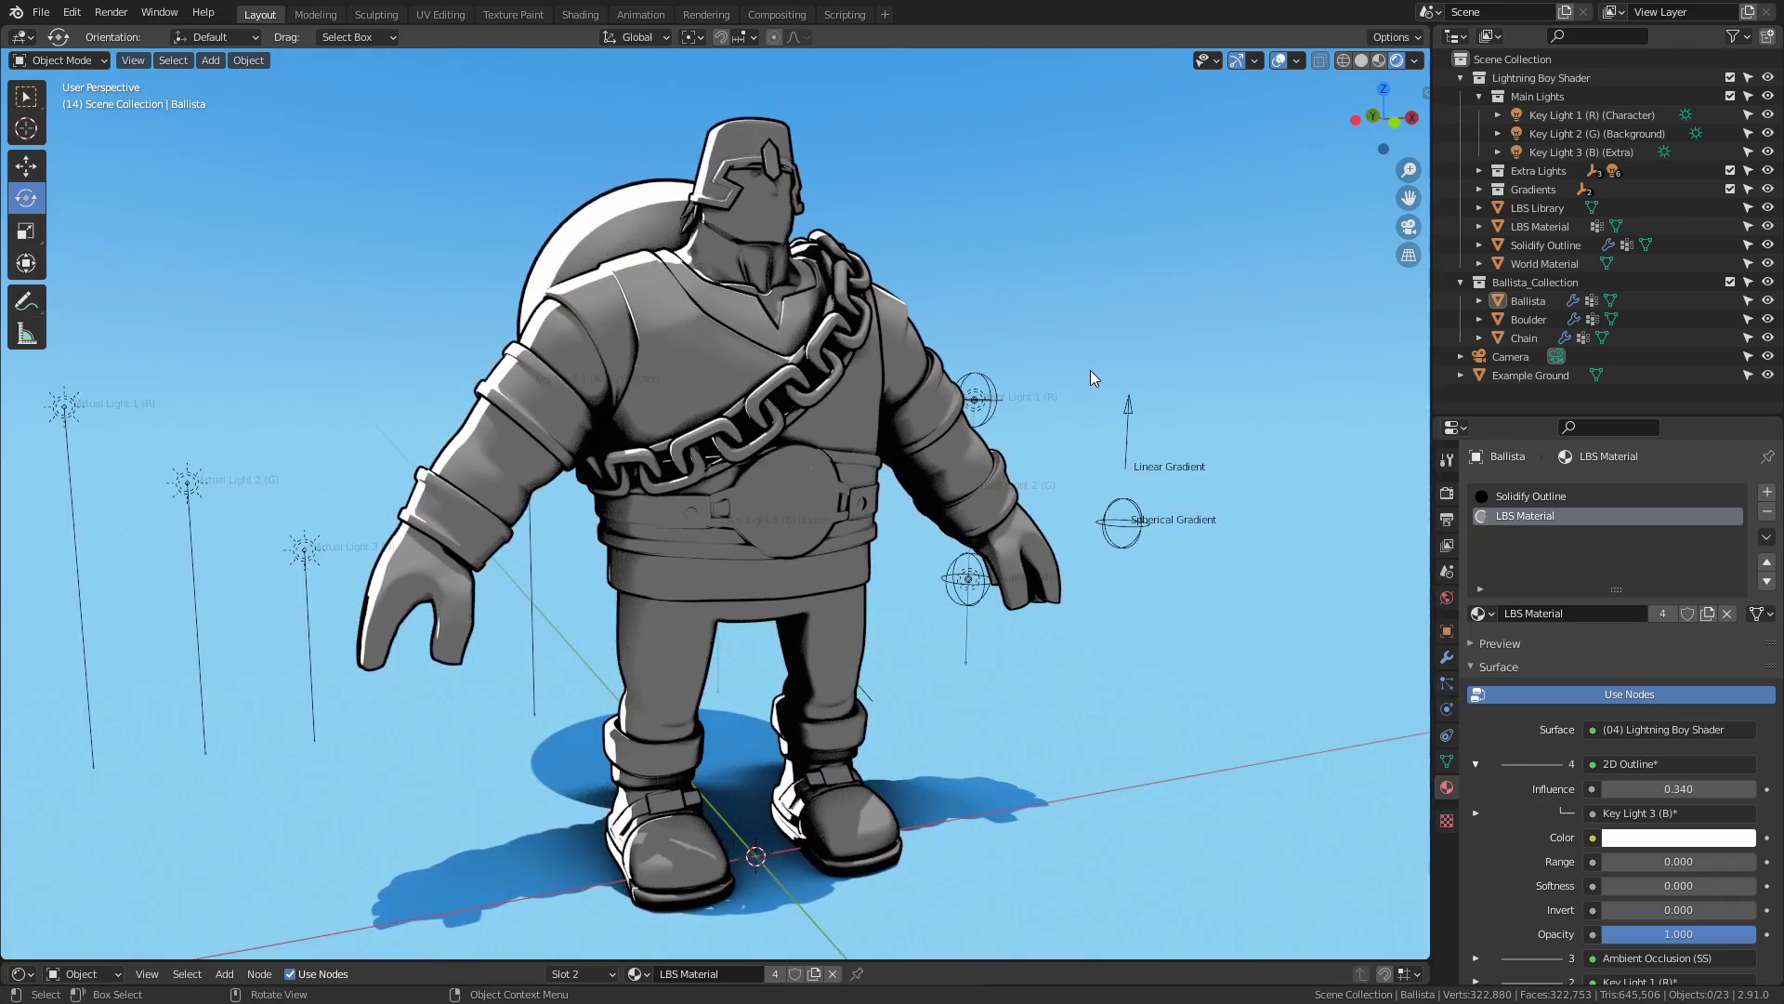
Add three material slots to Ballista and assign the existing LBS Material to each of them.
click(1766, 494)
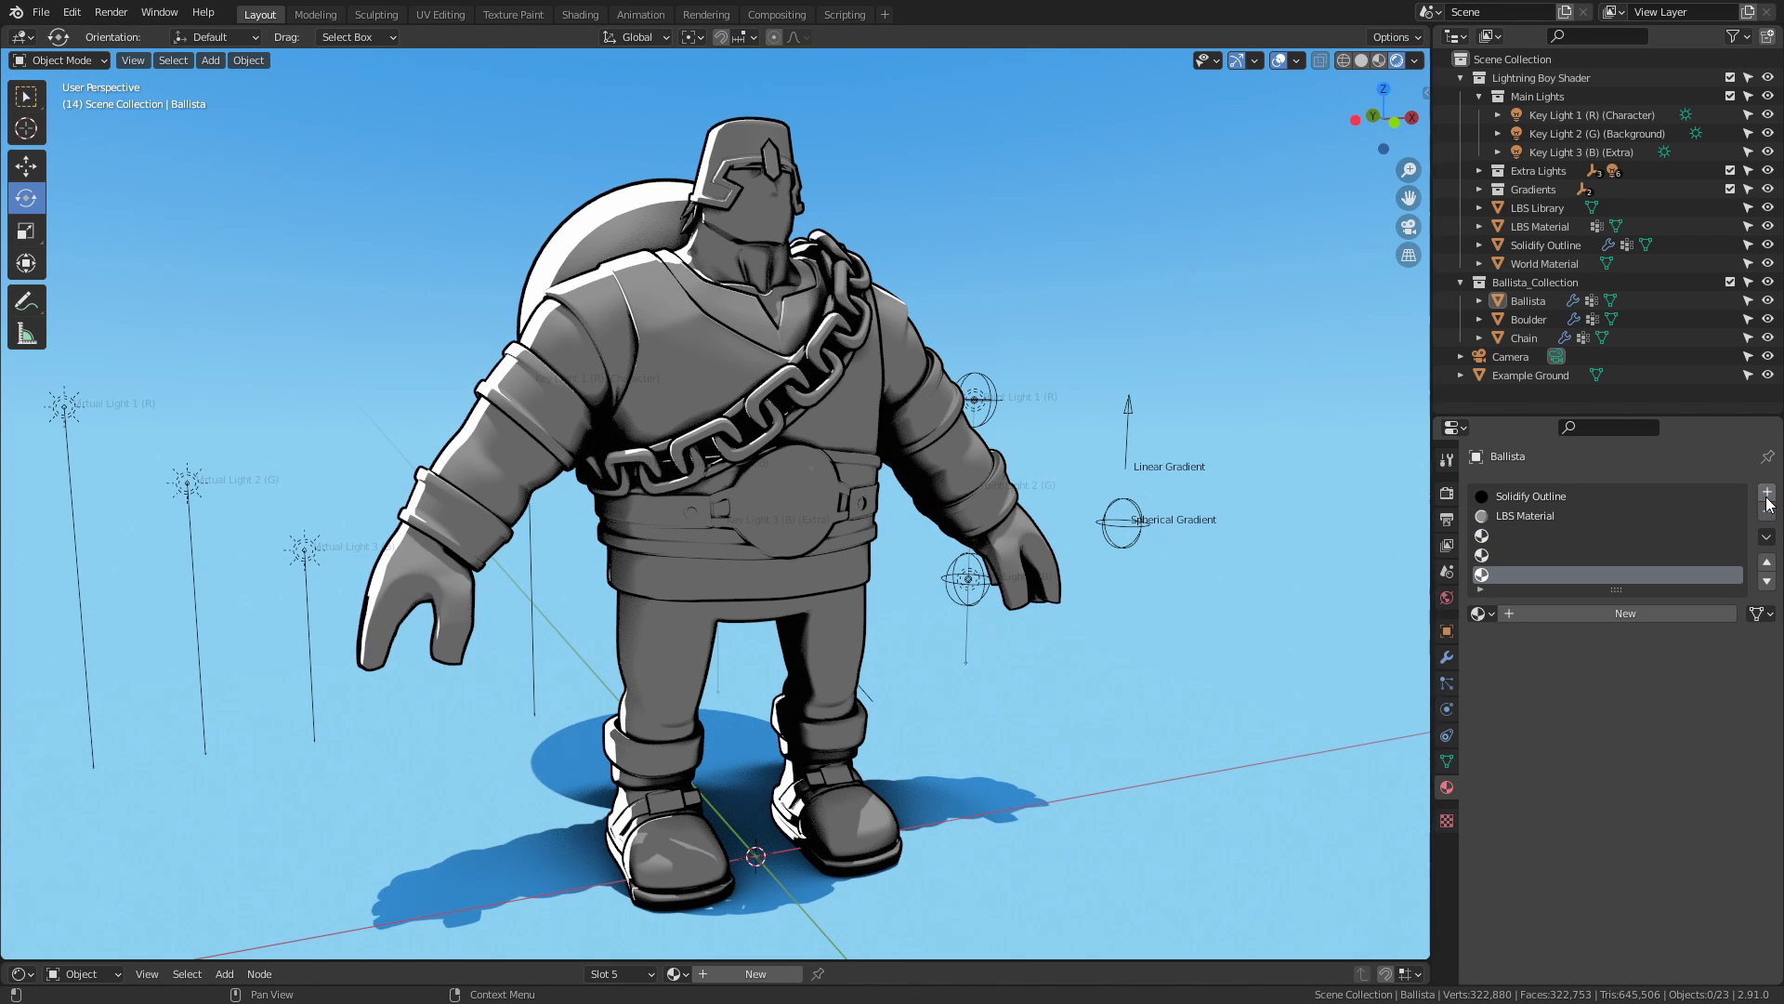
click(1564, 537)
click(1477, 613)
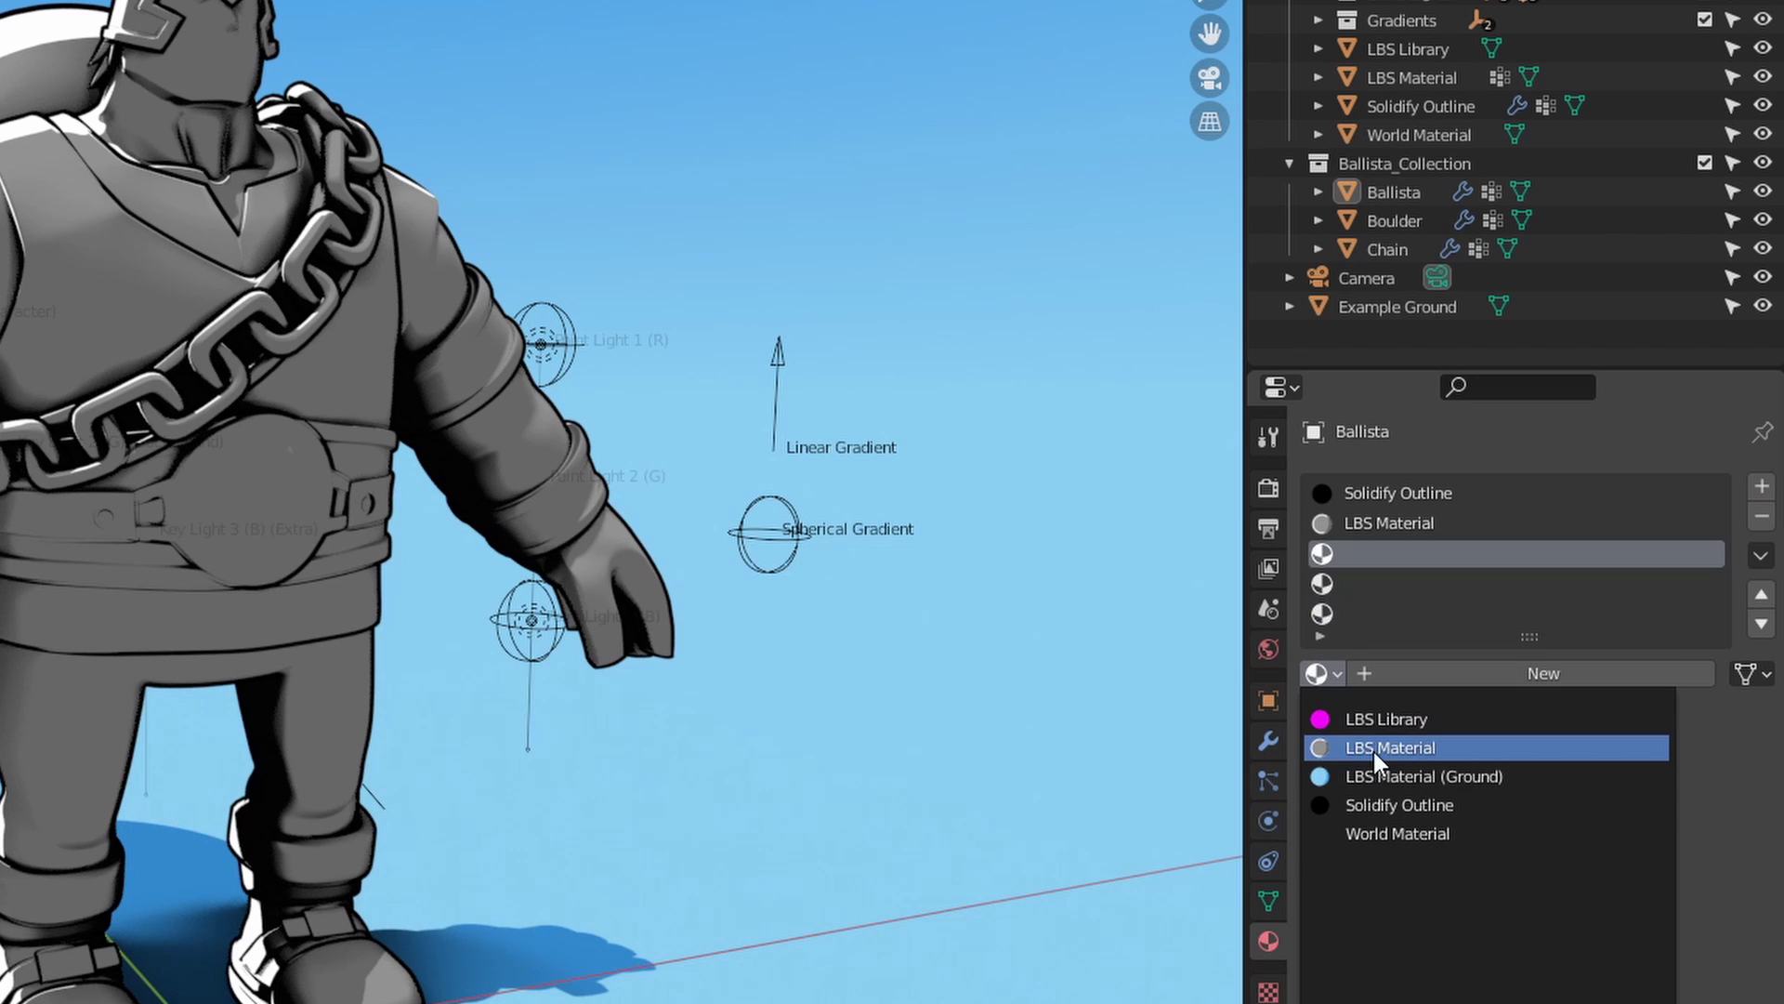
click(1515, 659)
click(1389, 583)
click(1316, 672)
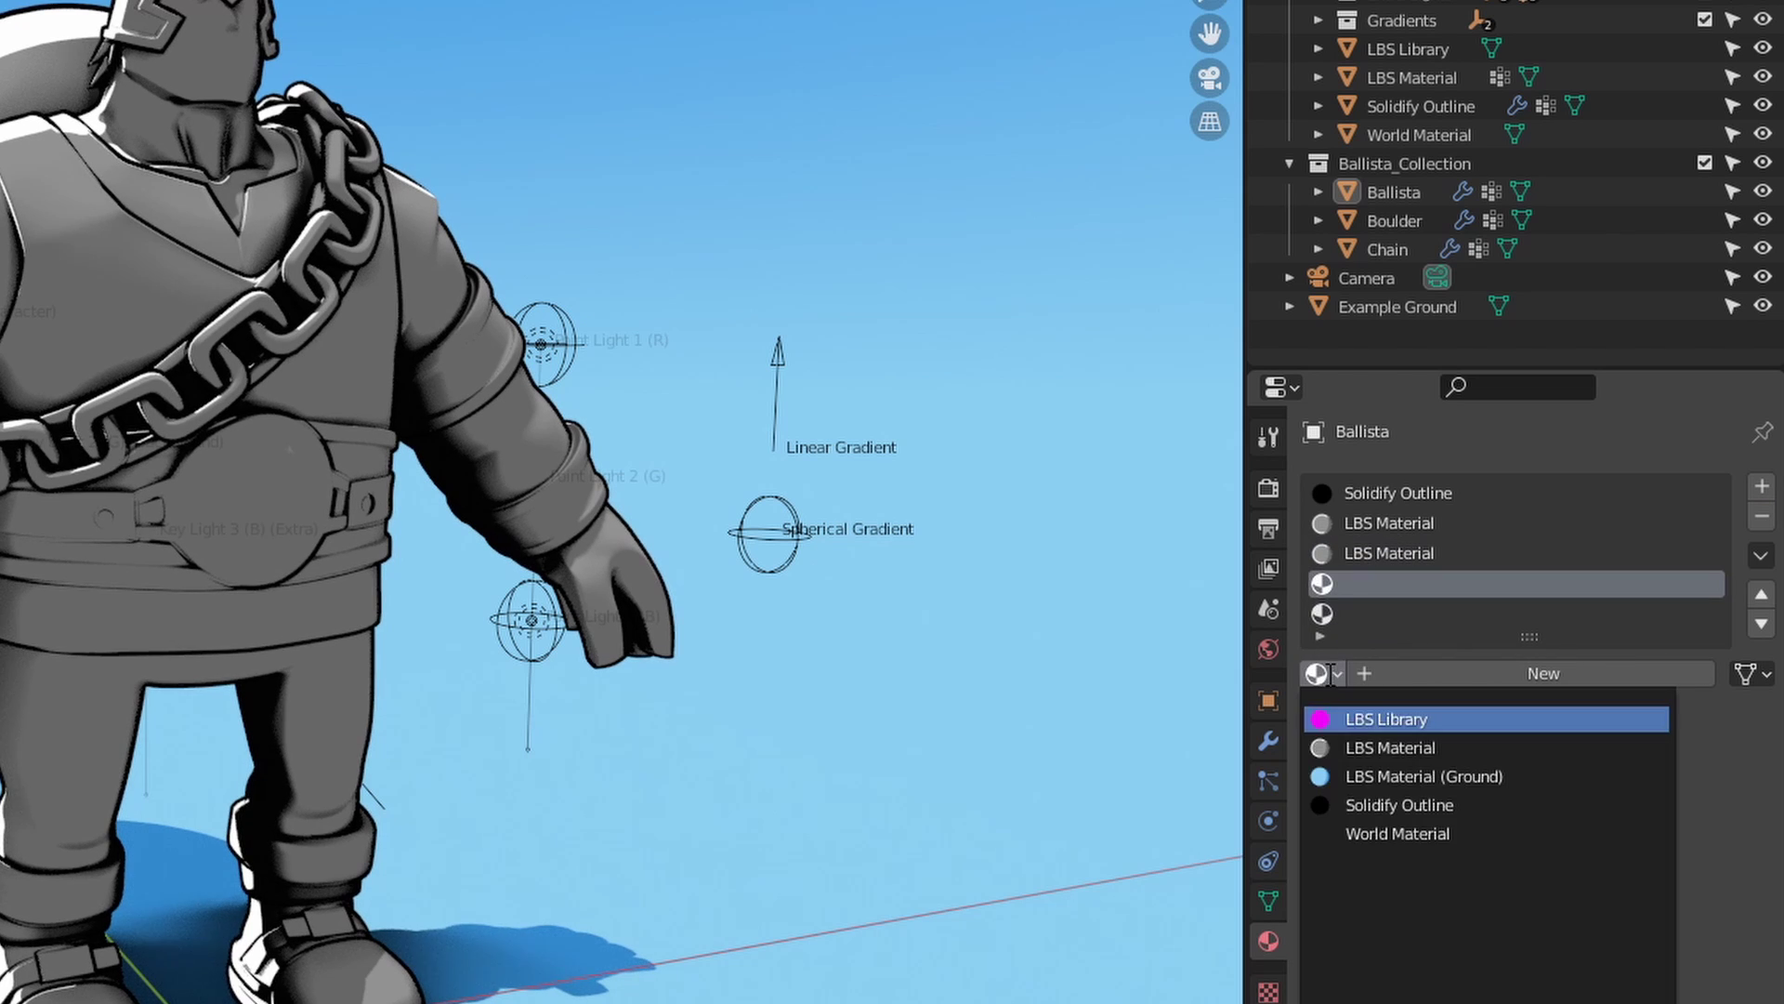
click(1366, 744)
click(1371, 614)
click(1316, 673)
click(1364, 744)
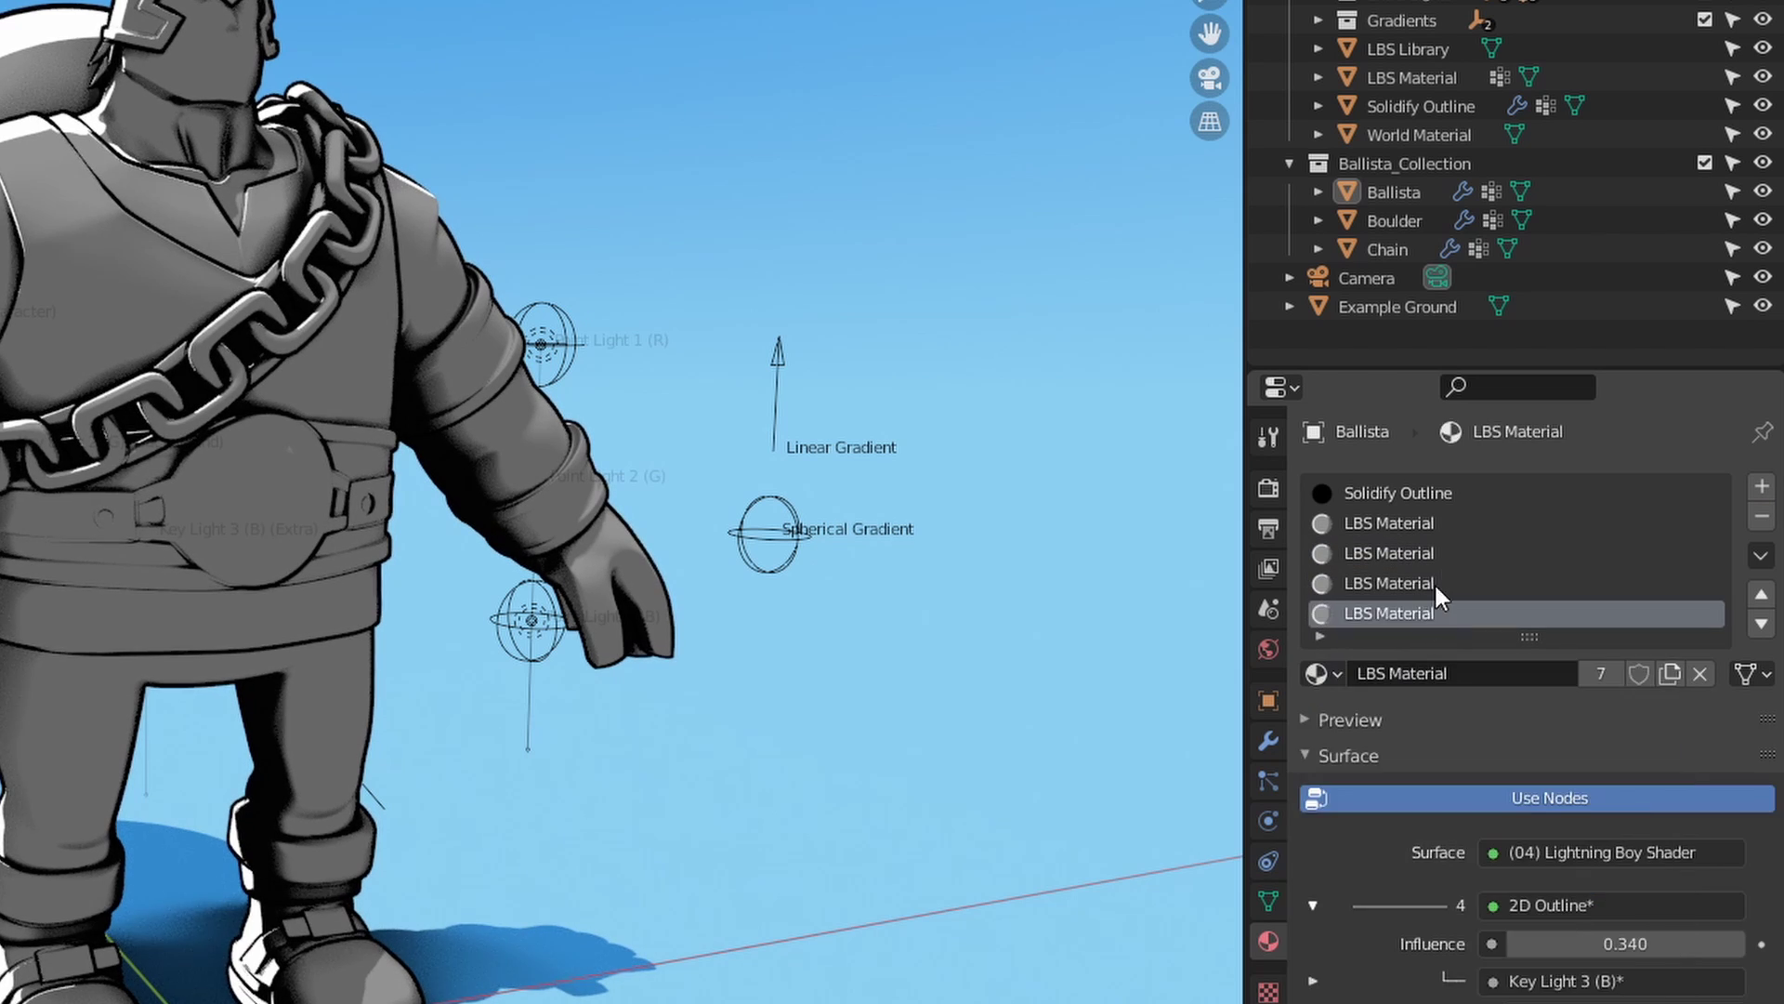
Make the LBS Material in each of the three added slots a single-user copy.
click(1452, 555)
click(1455, 584)
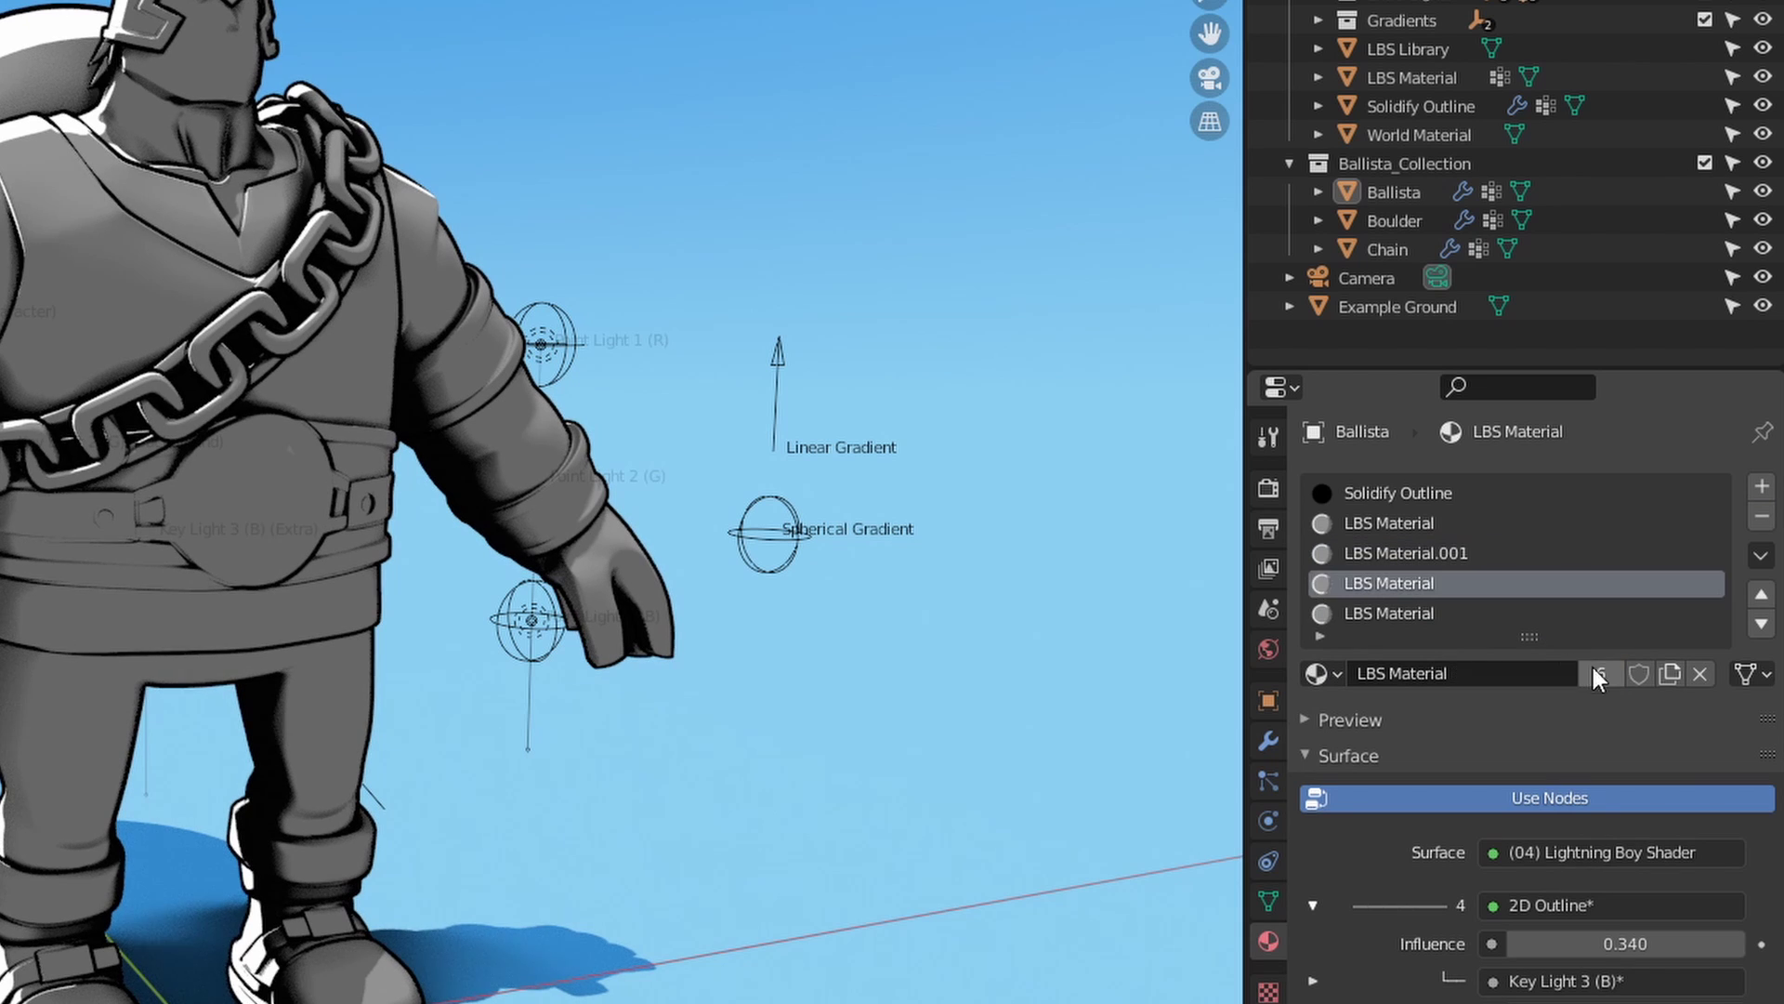
click(1452, 613)
Rename the four LBS materials Ballista Skin, Ballista Shirt, Ballista Leather and Ballista Torso, in slot order.
double_click(1431, 526)
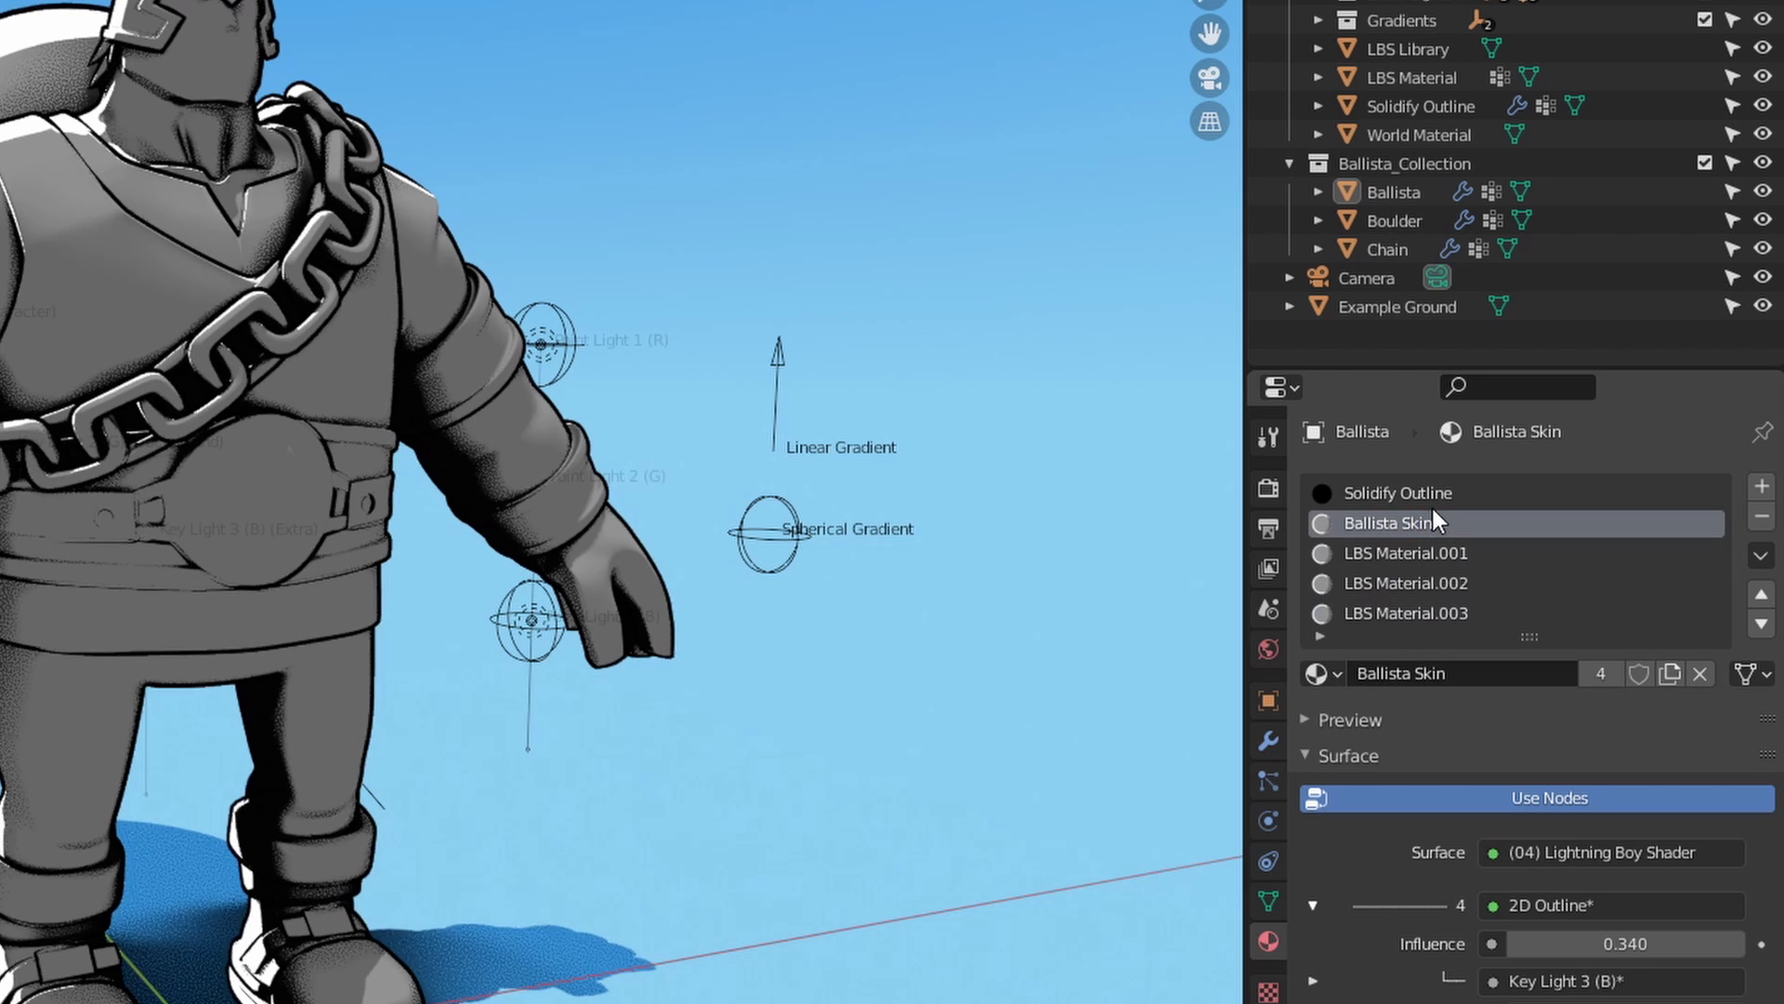
key(Tab)
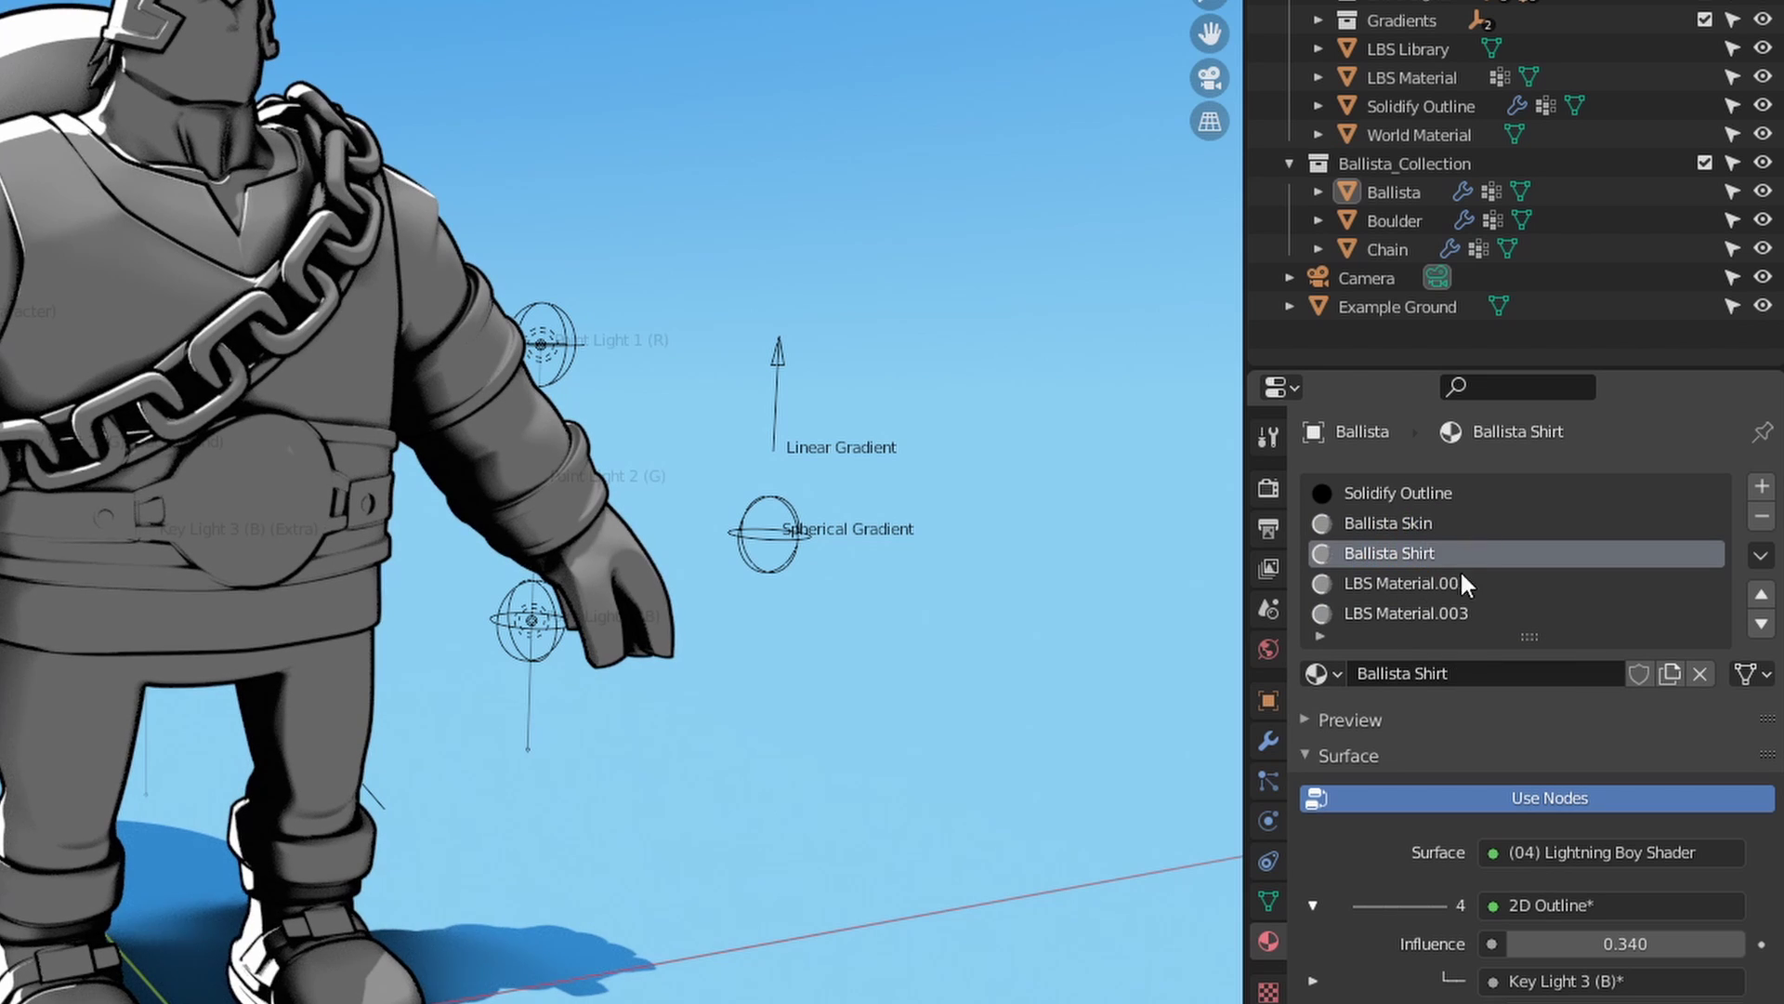
double_click(1447, 578)
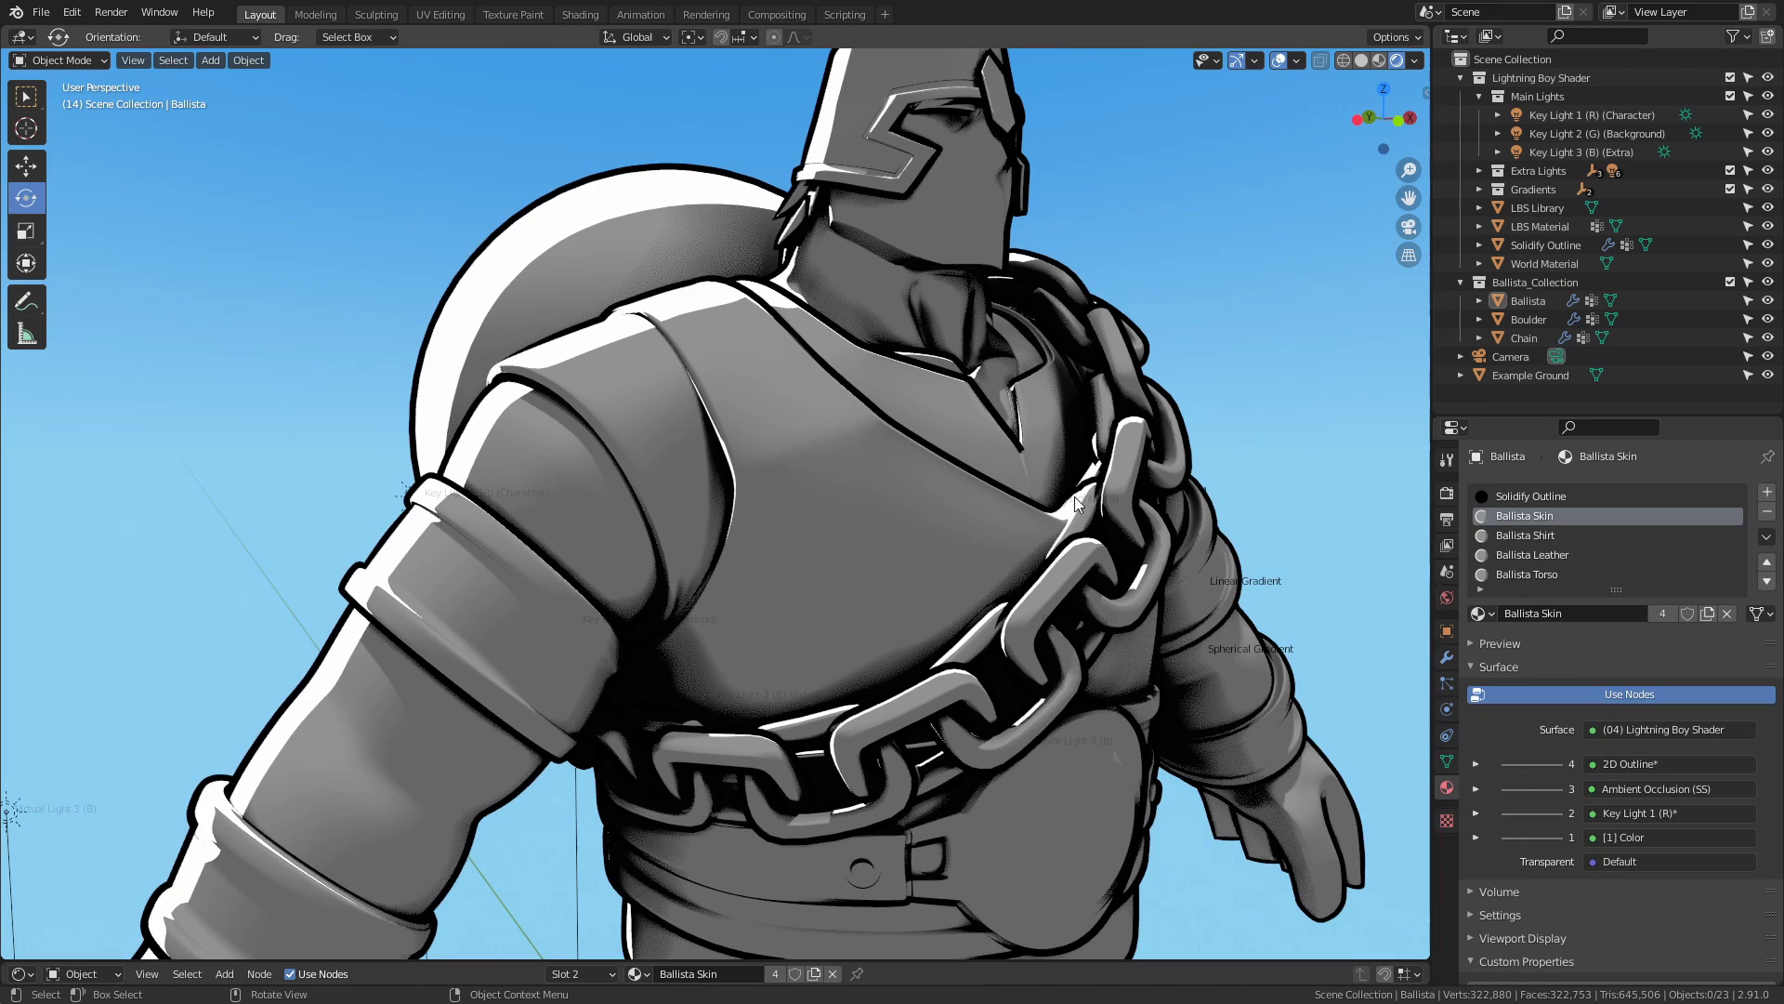
In Edit Mode on Ballista, select the linked neckline geometry and assign the Ballista Shirt material to it.
middle_drag(1074, 497, 1119, 465)
click(970, 491)
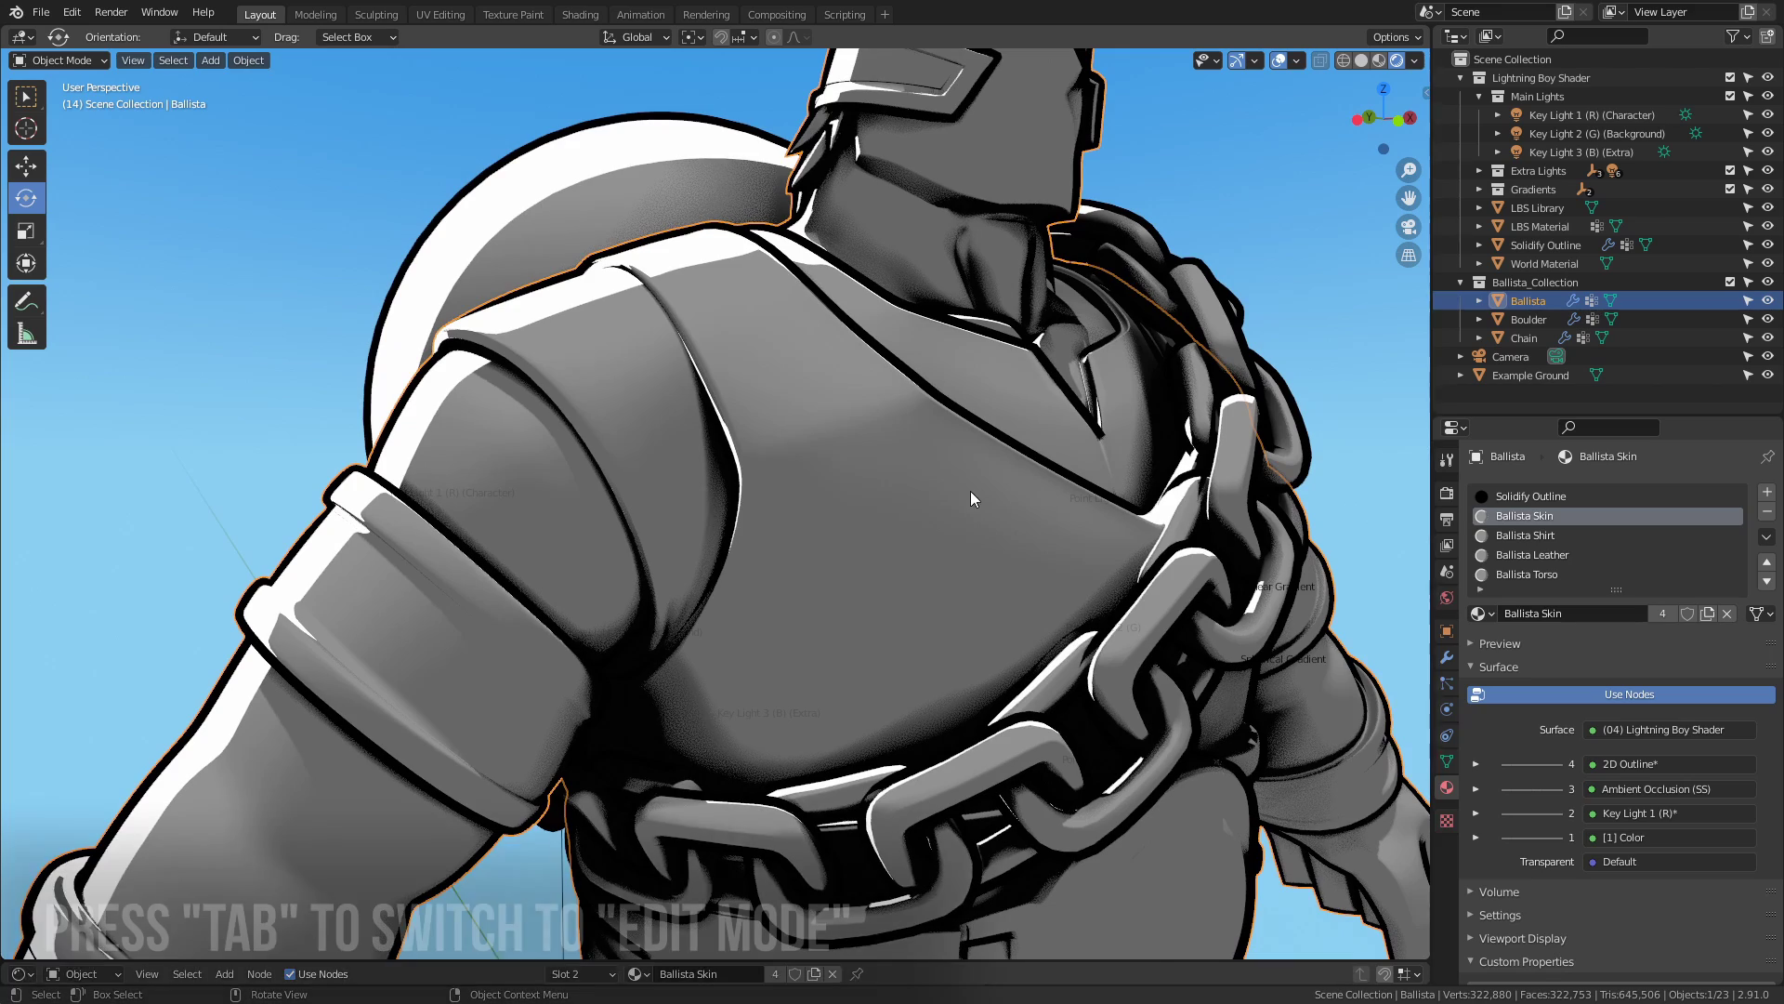
key(Tab)
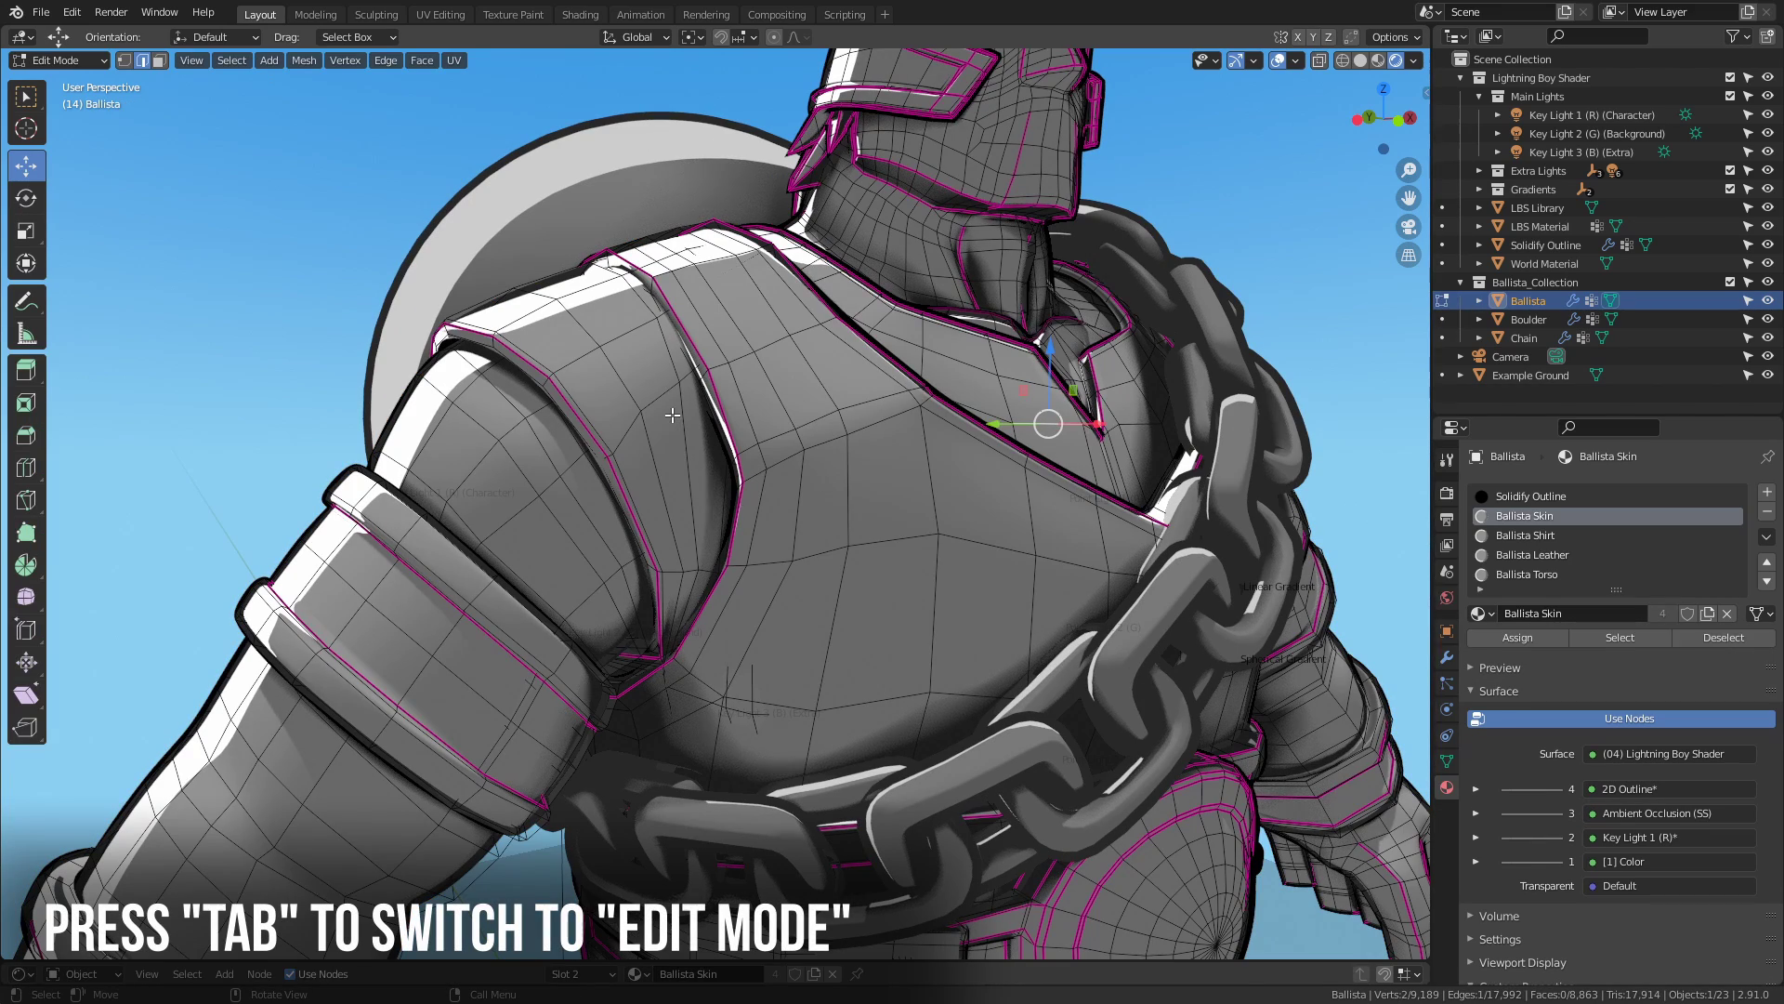
key(l)
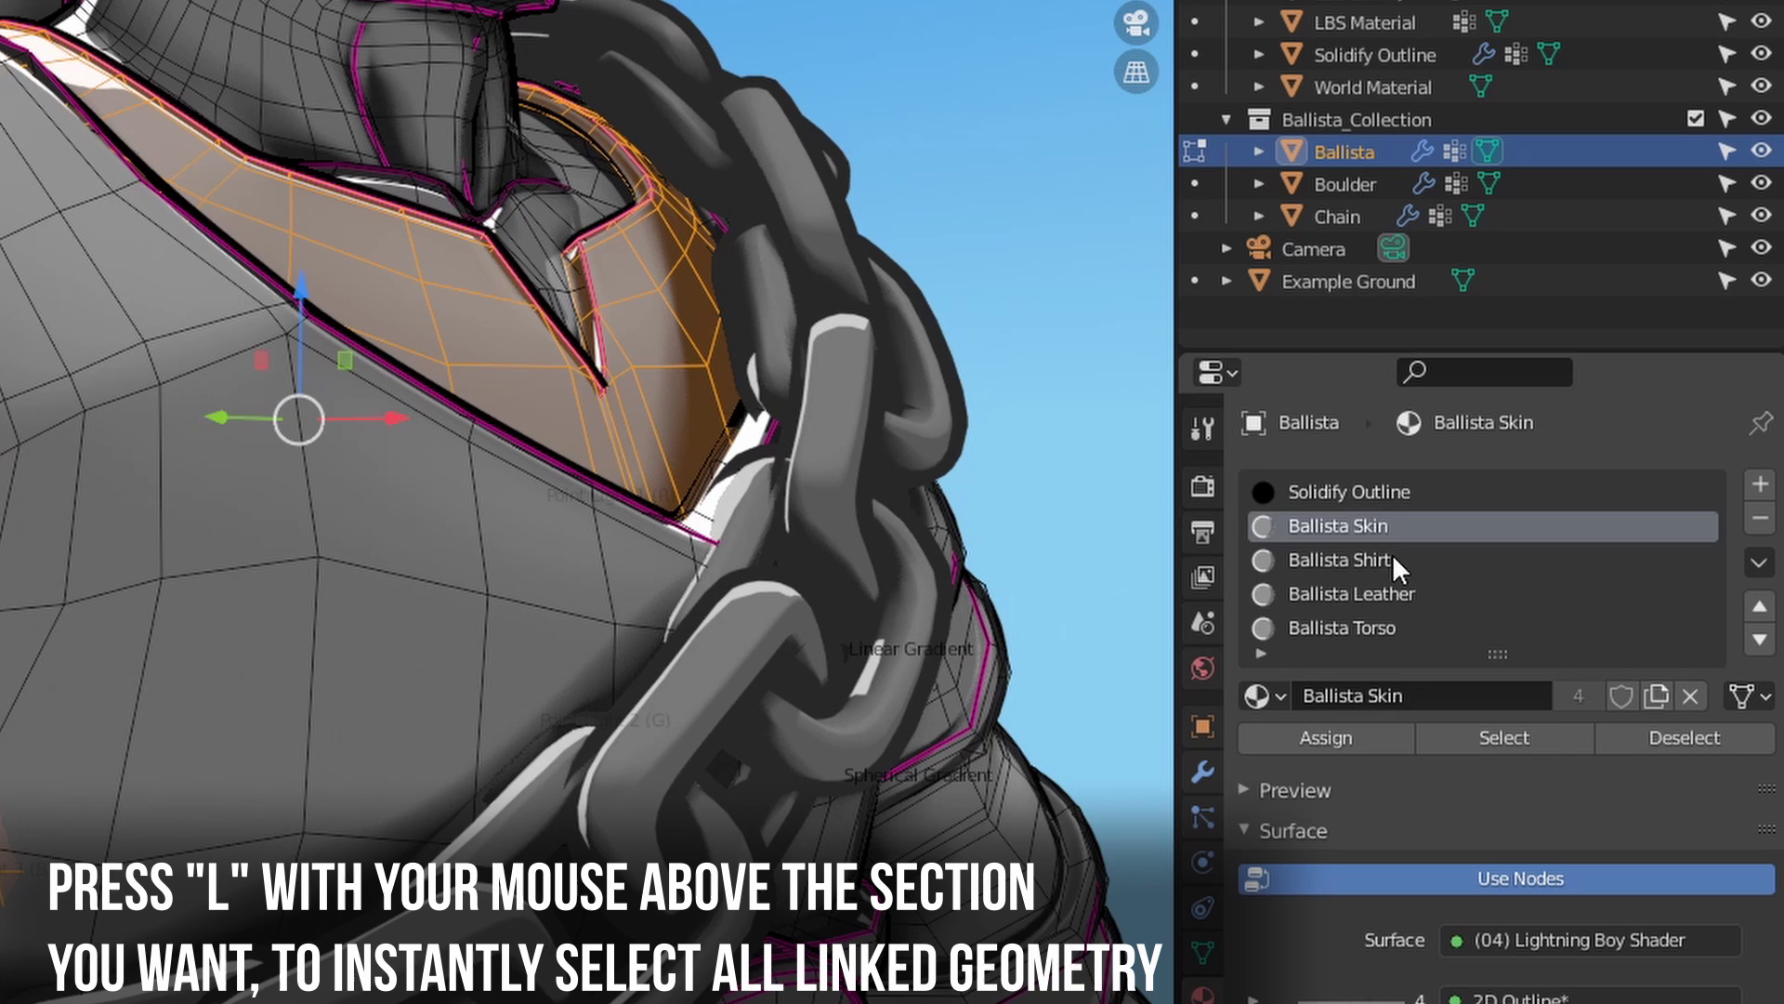
click(1555, 536)
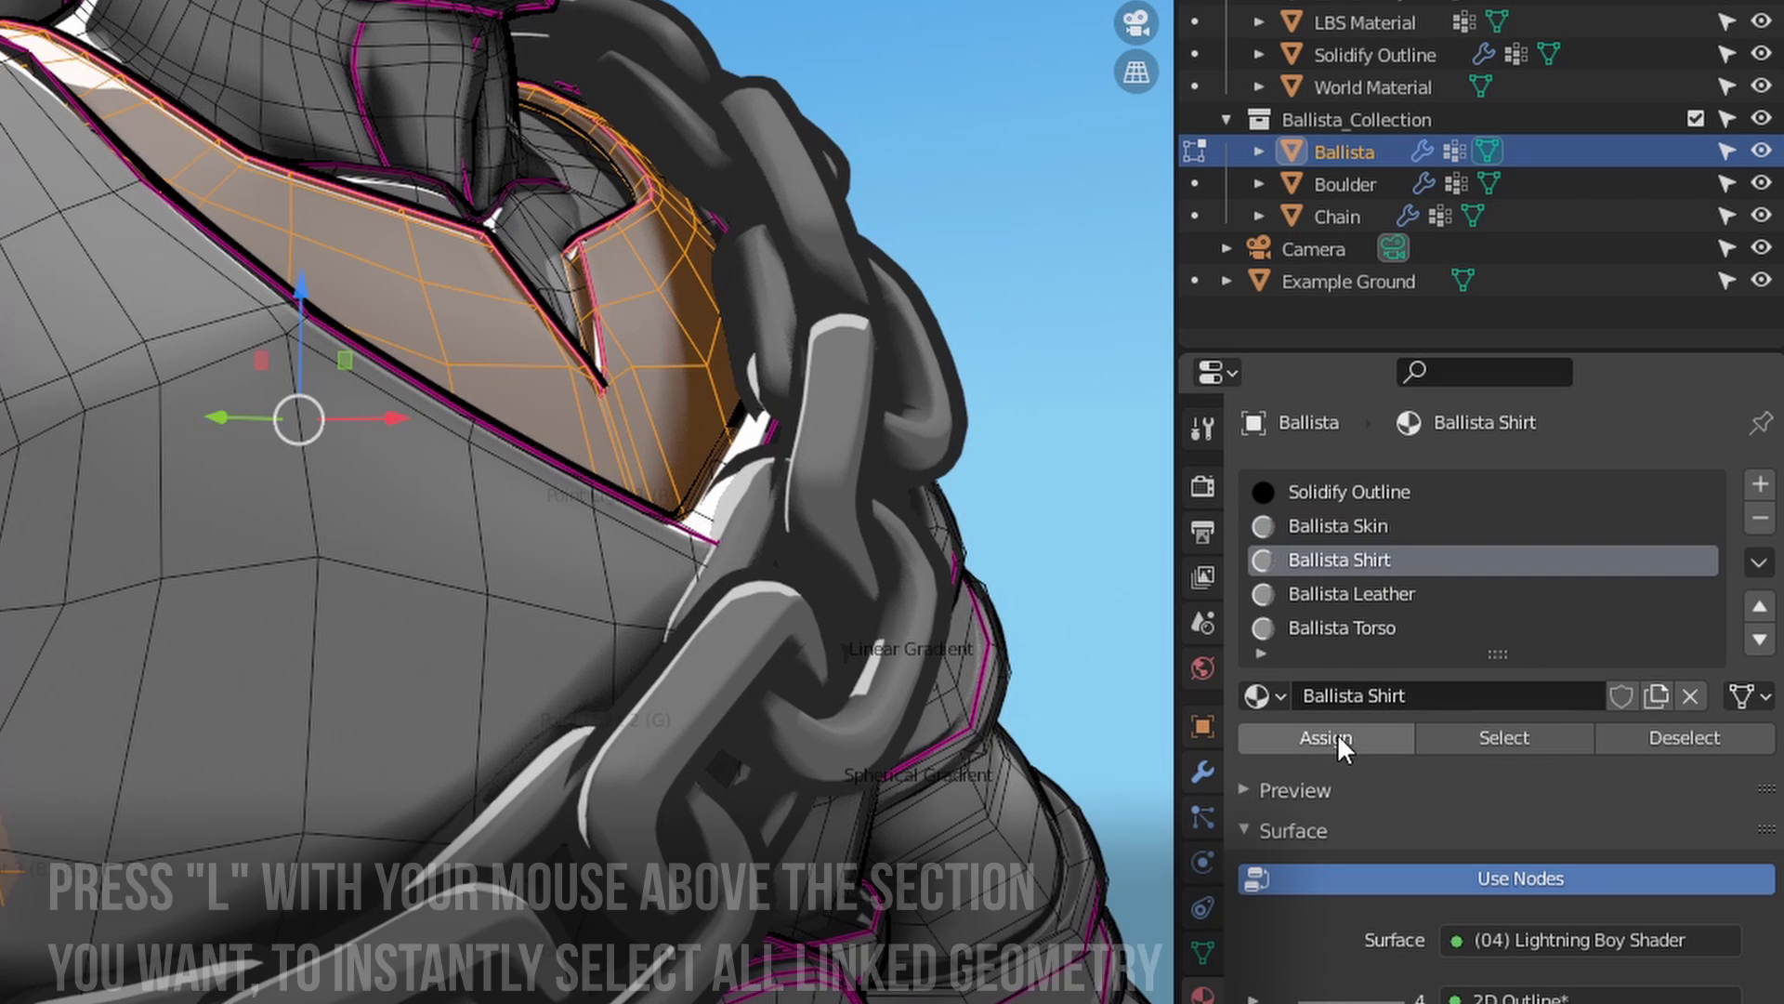
click(1523, 636)
Select the linked chest geometry, assign the Ballista Torso material to it, and return to Object Mode.
click(330, 561)
key(l)
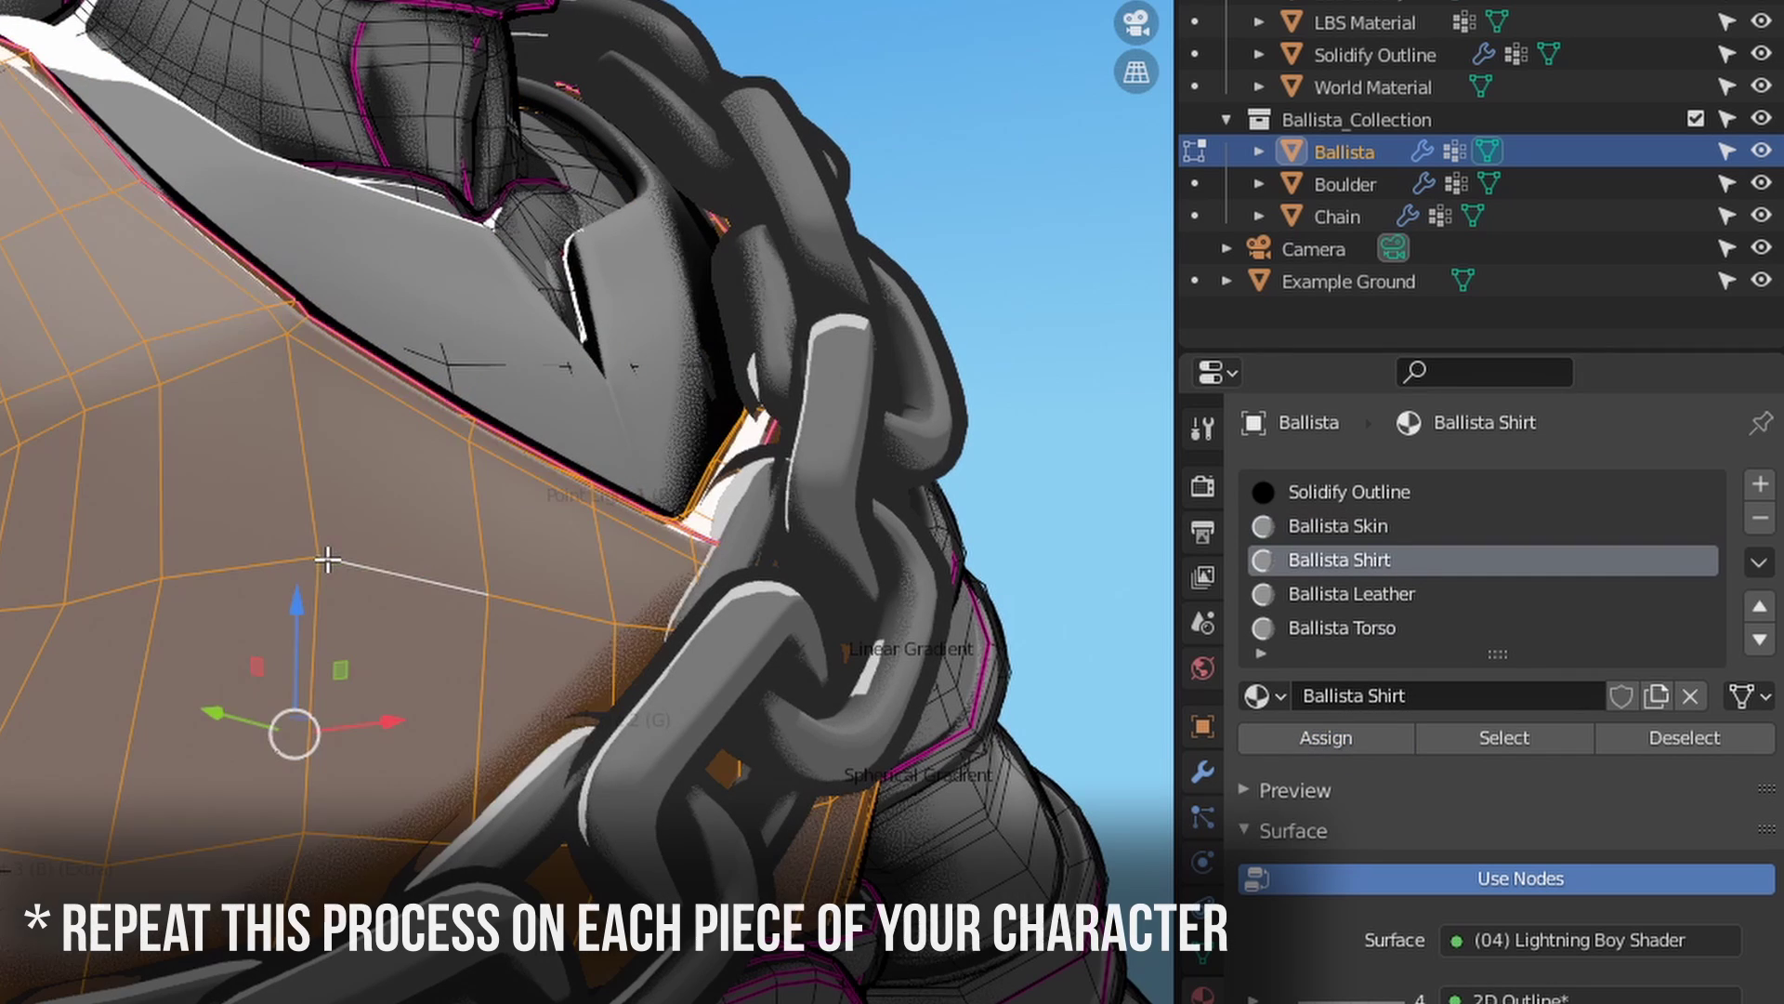
click(1396, 630)
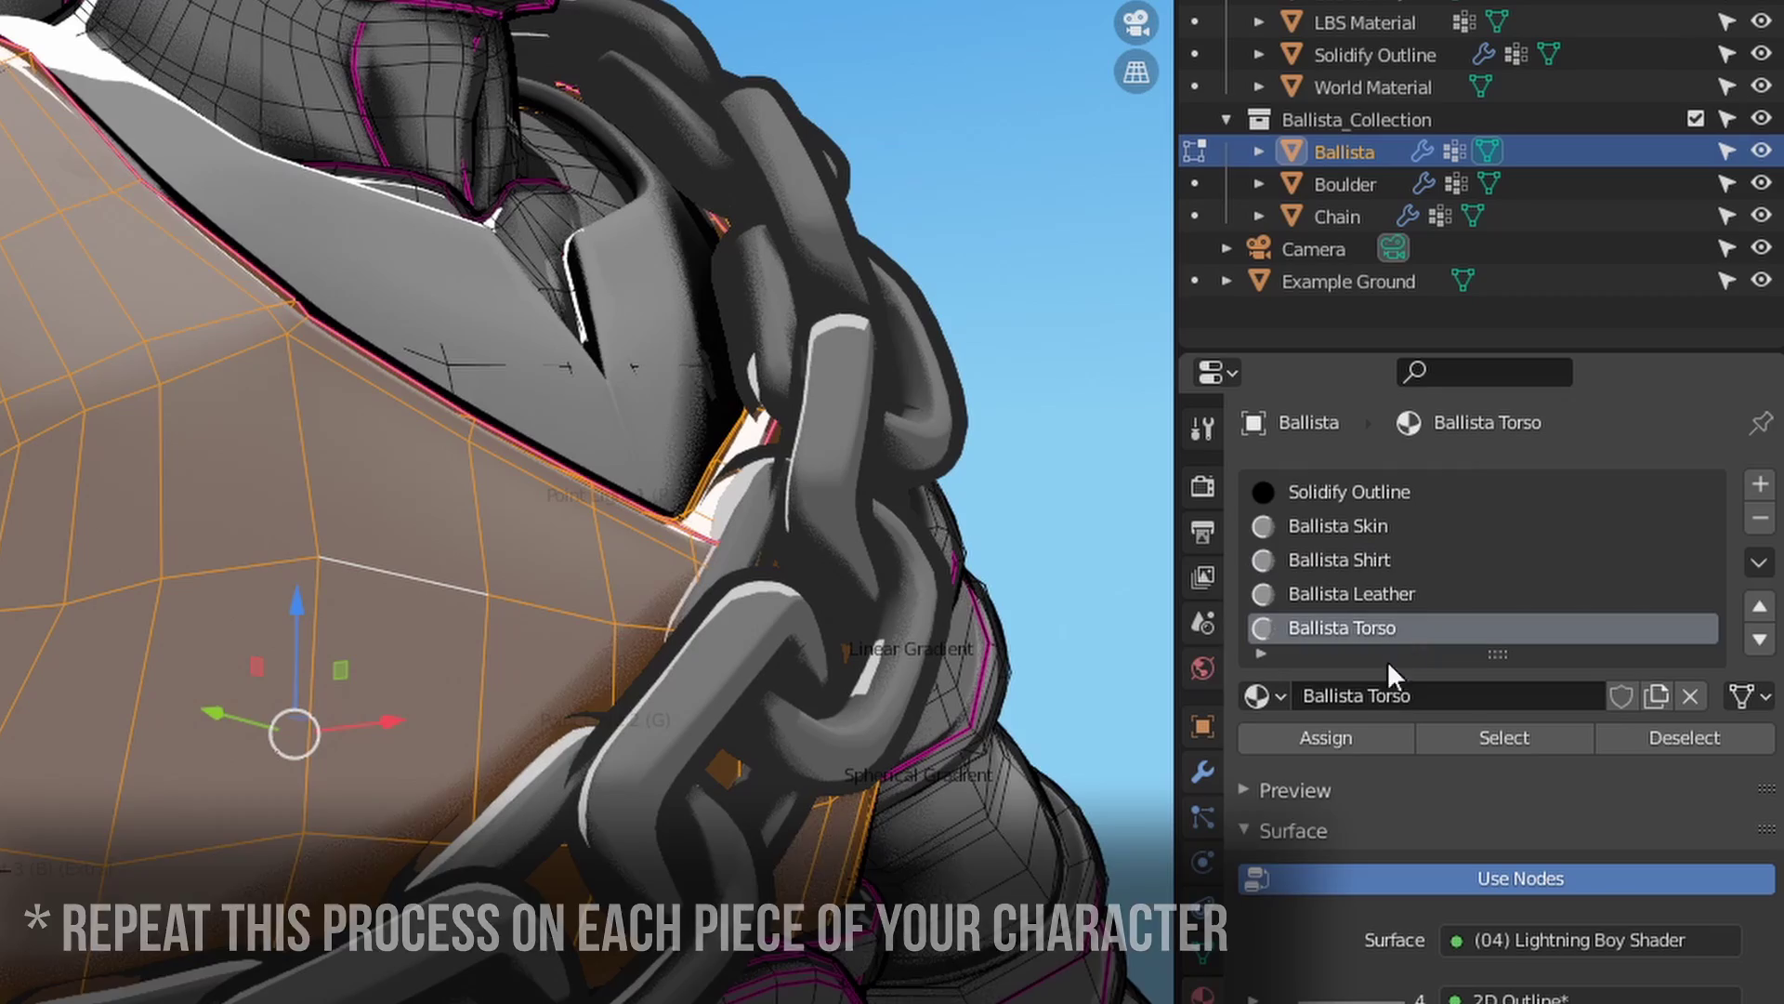
click(1324, 739)
scroll(372, 531, up, 5)
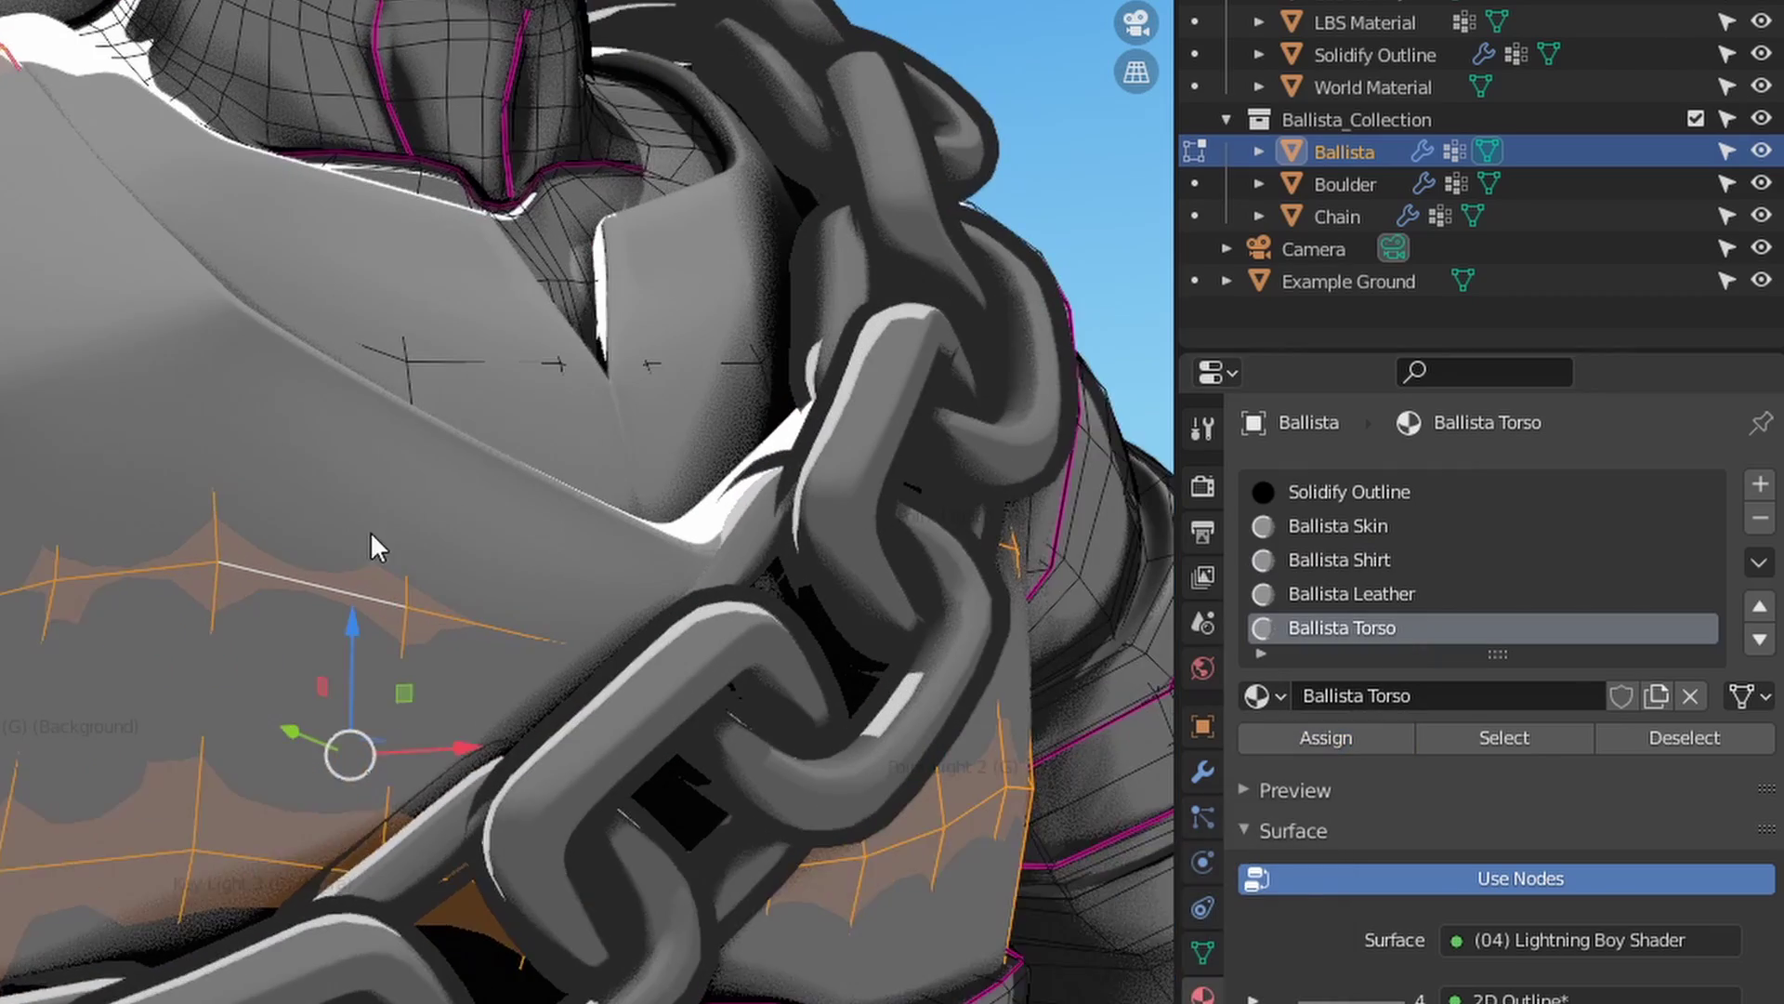
key(Tab)
mouse_move(353, 514)
middle_down()
mouse_move(383, 521)
mouse_move(324, 516)
mouse_move(360, 520)
middle_up()
middle_drag(960, 511, 990, 515)
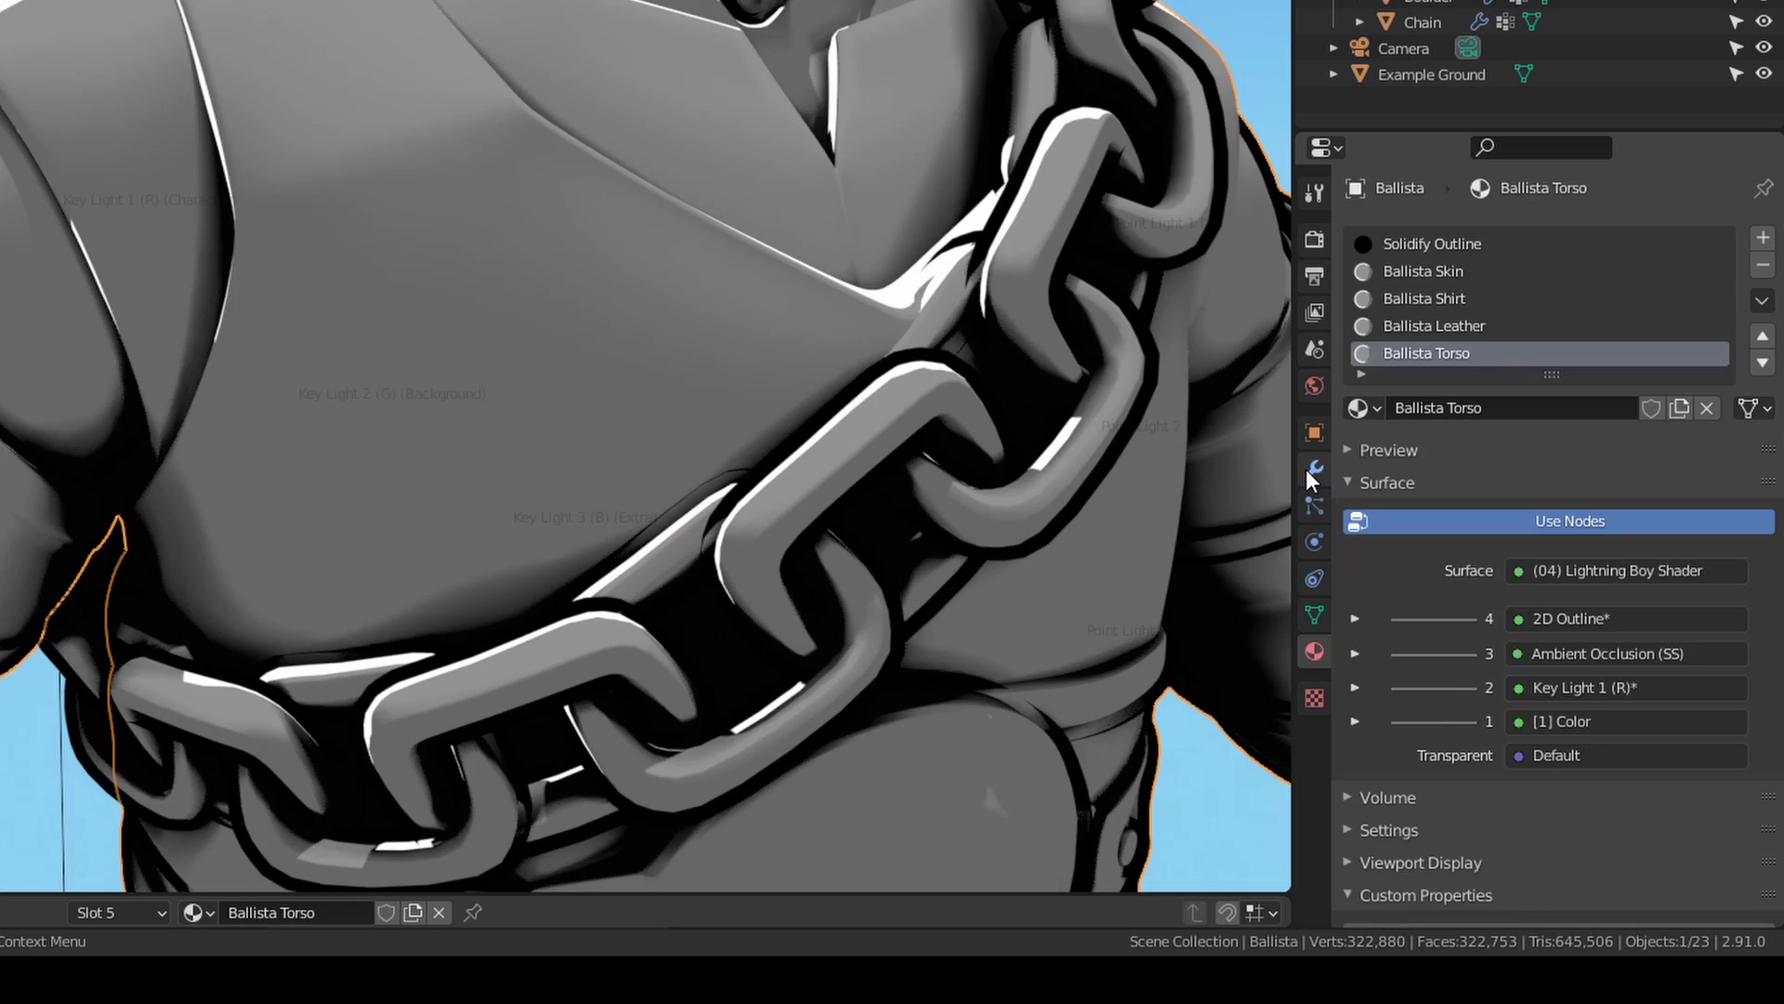
Examine the material offset settings in Ballista's Solidify modifier.
click(1444, 661)
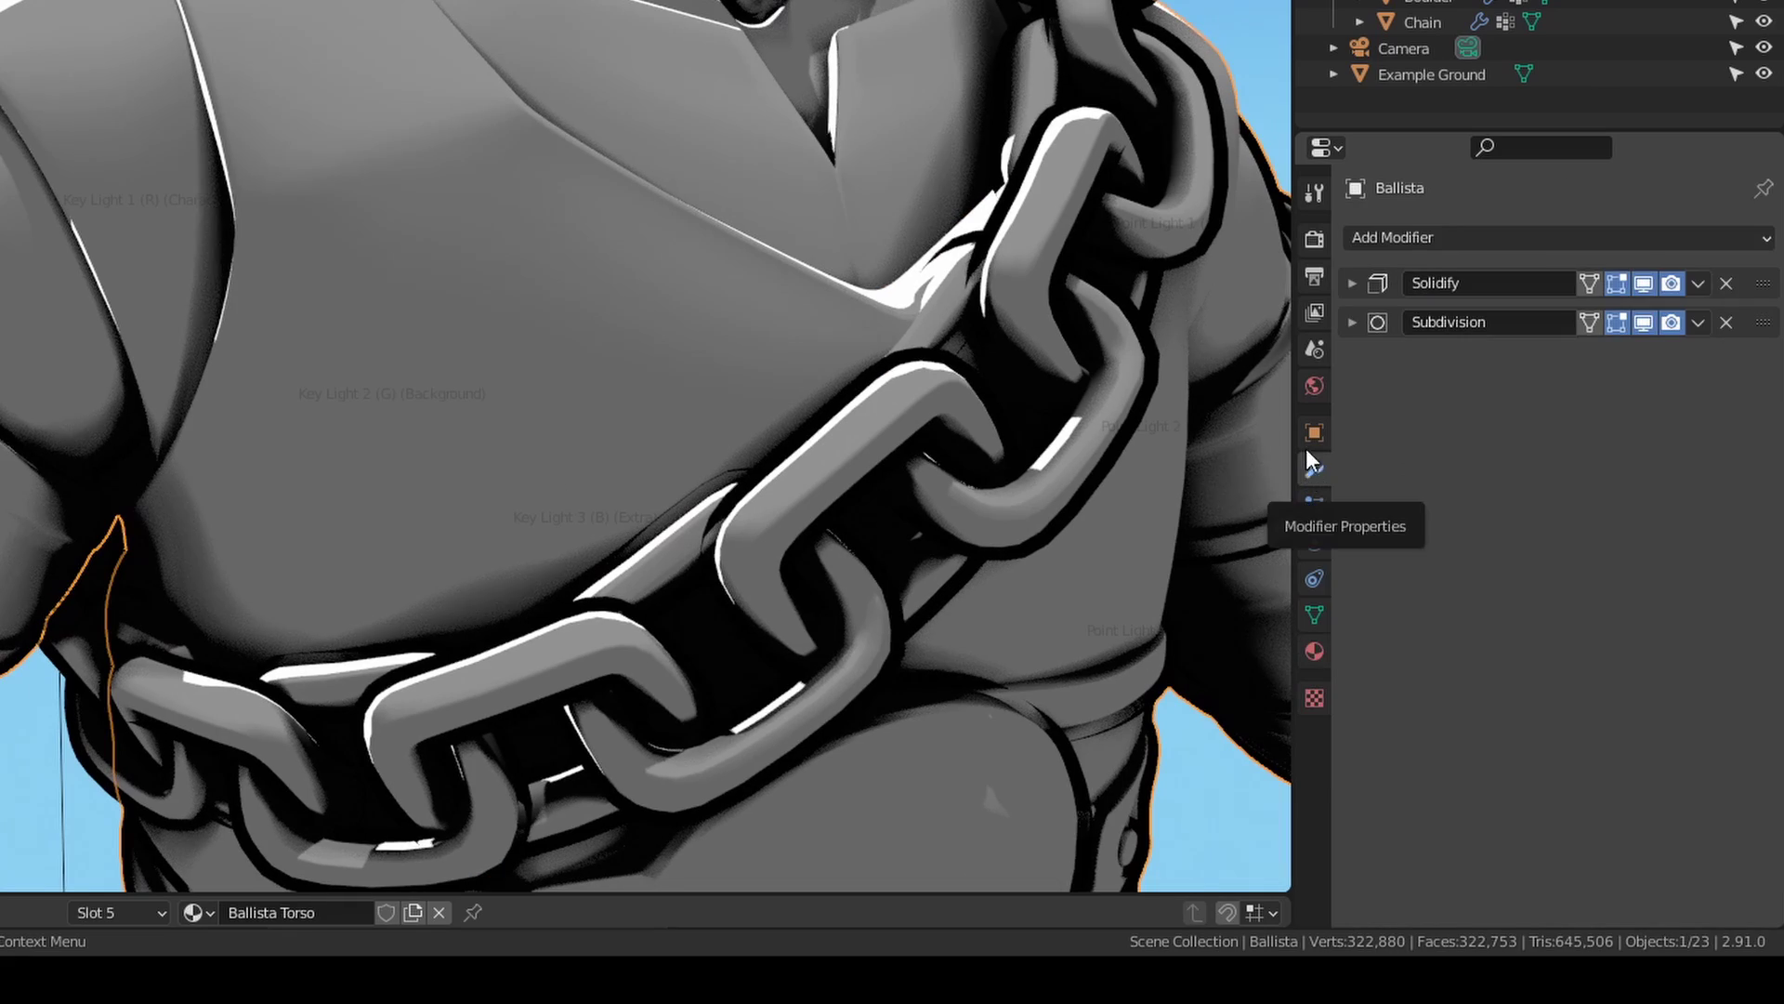
click(1352, 285)
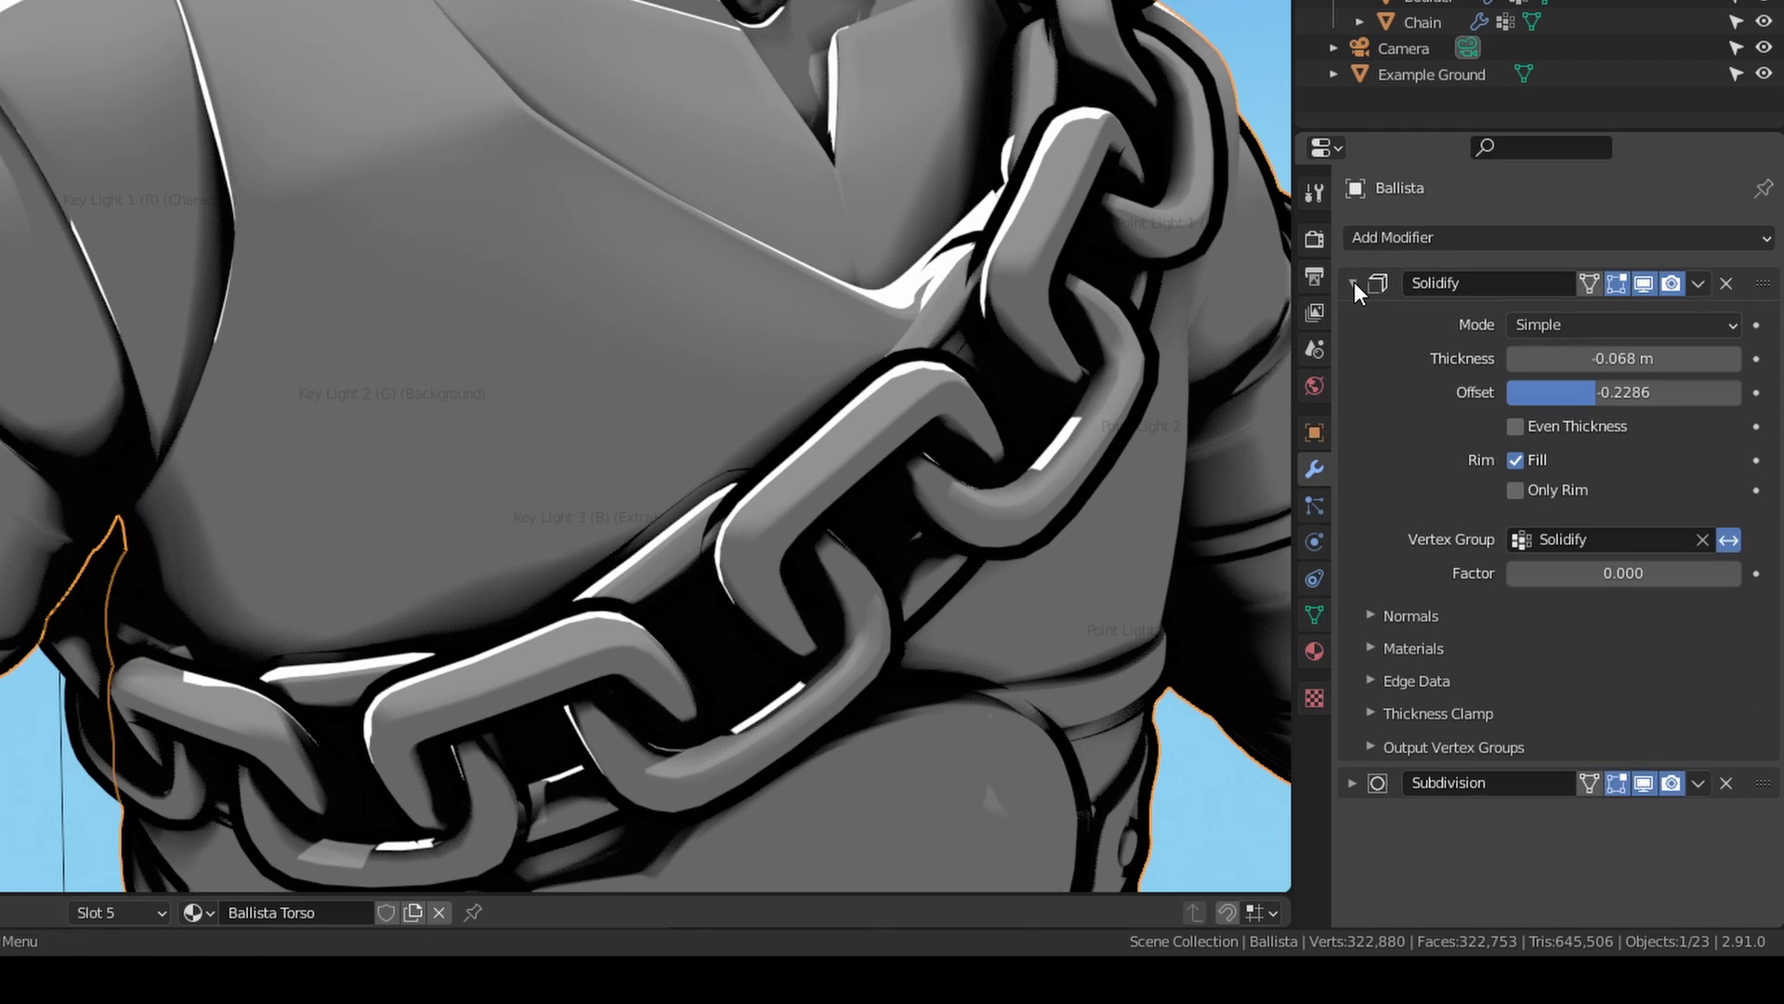
click(1397, 648)
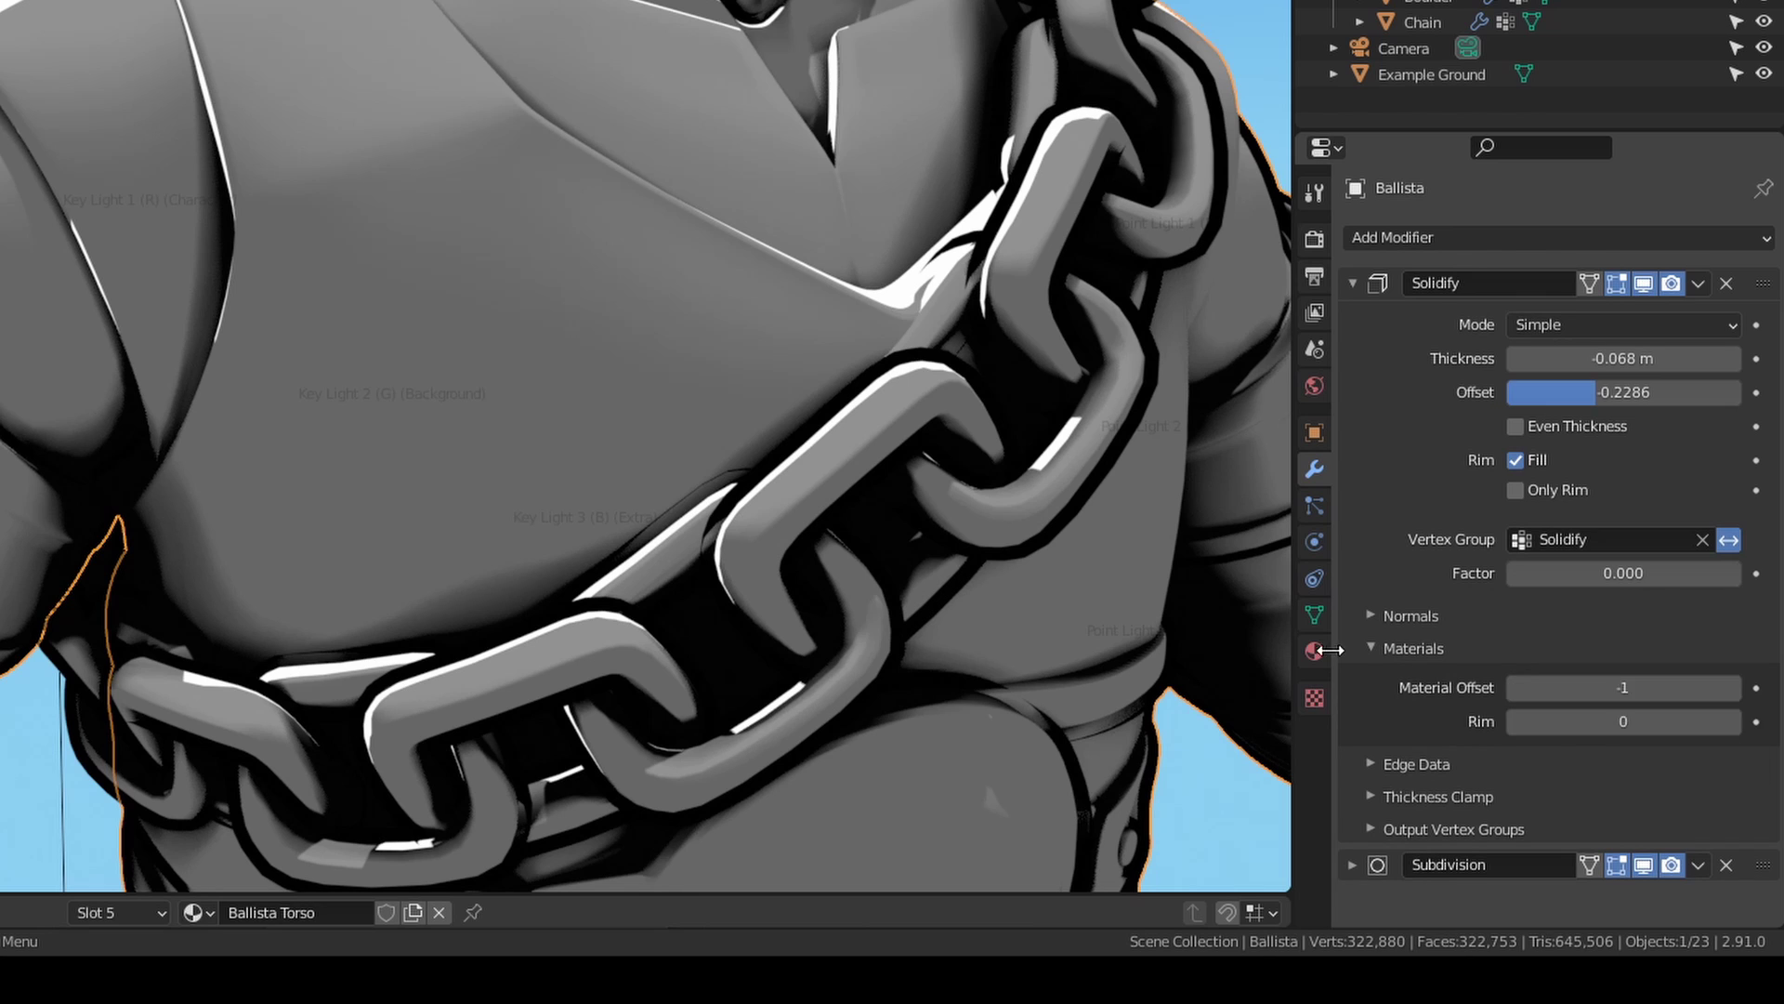
Review the order of Ballista's material slots, ending on the Solidify Outline slot.
click(1323, 655)
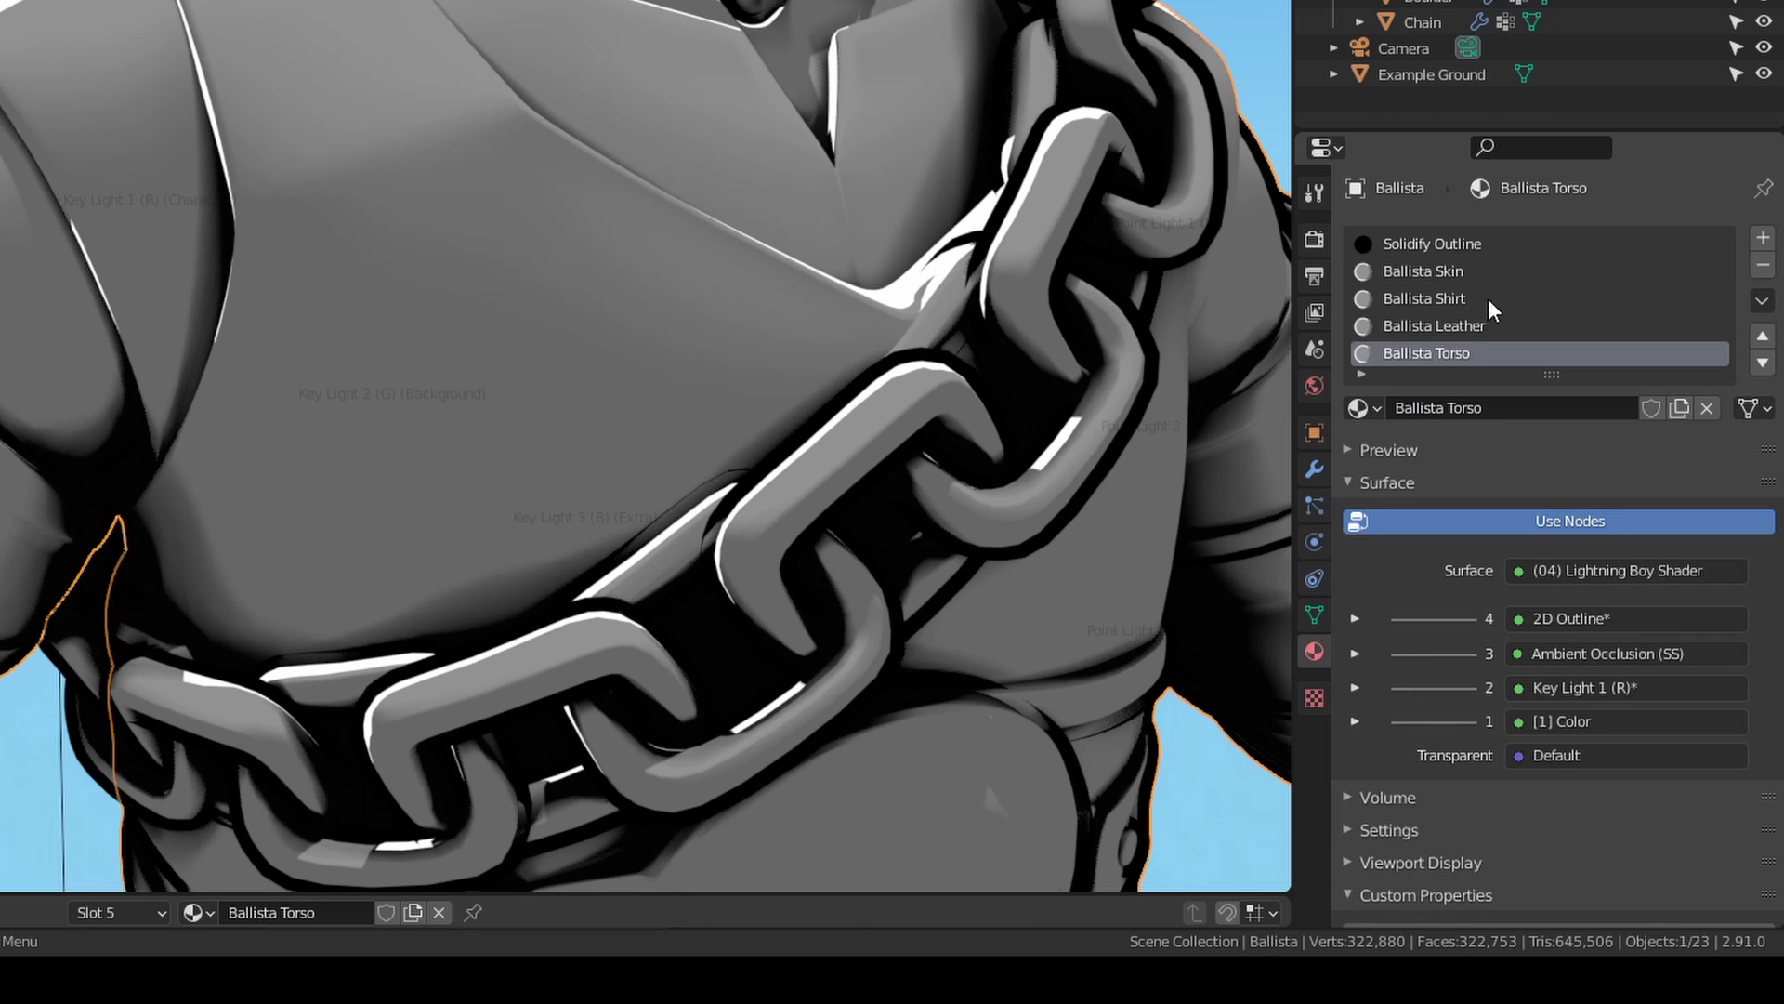
click(1519, 273)
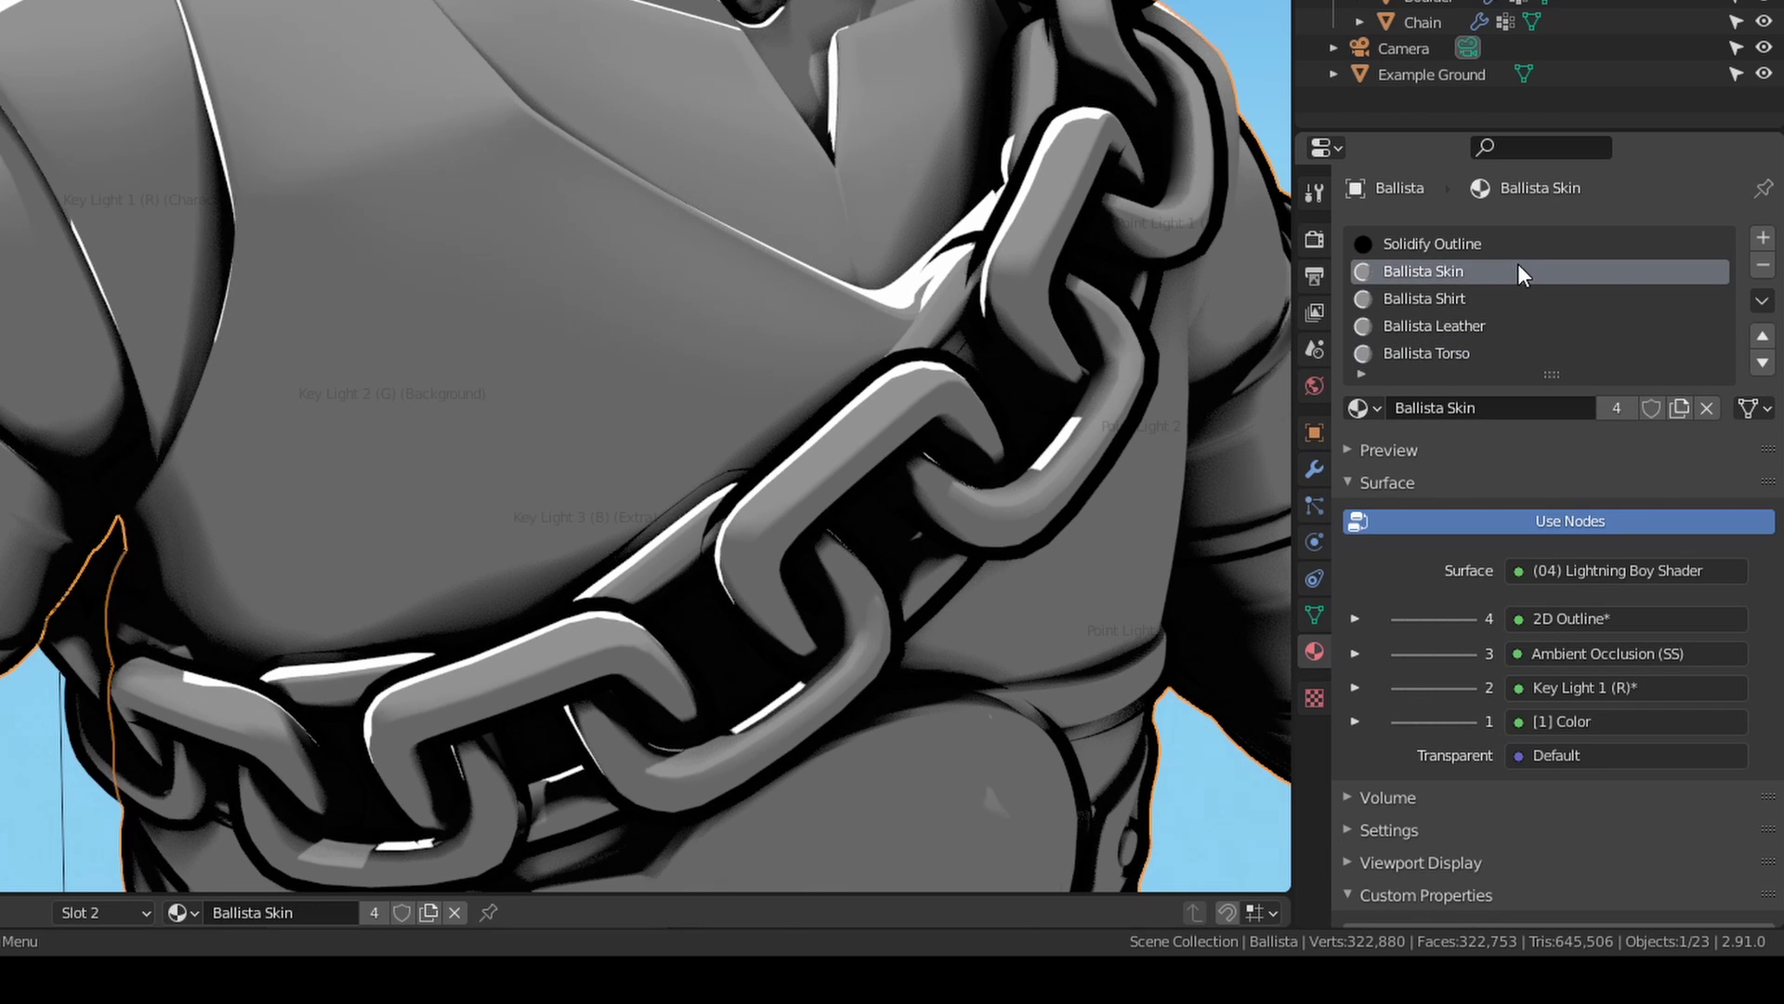
click(1519, 246)
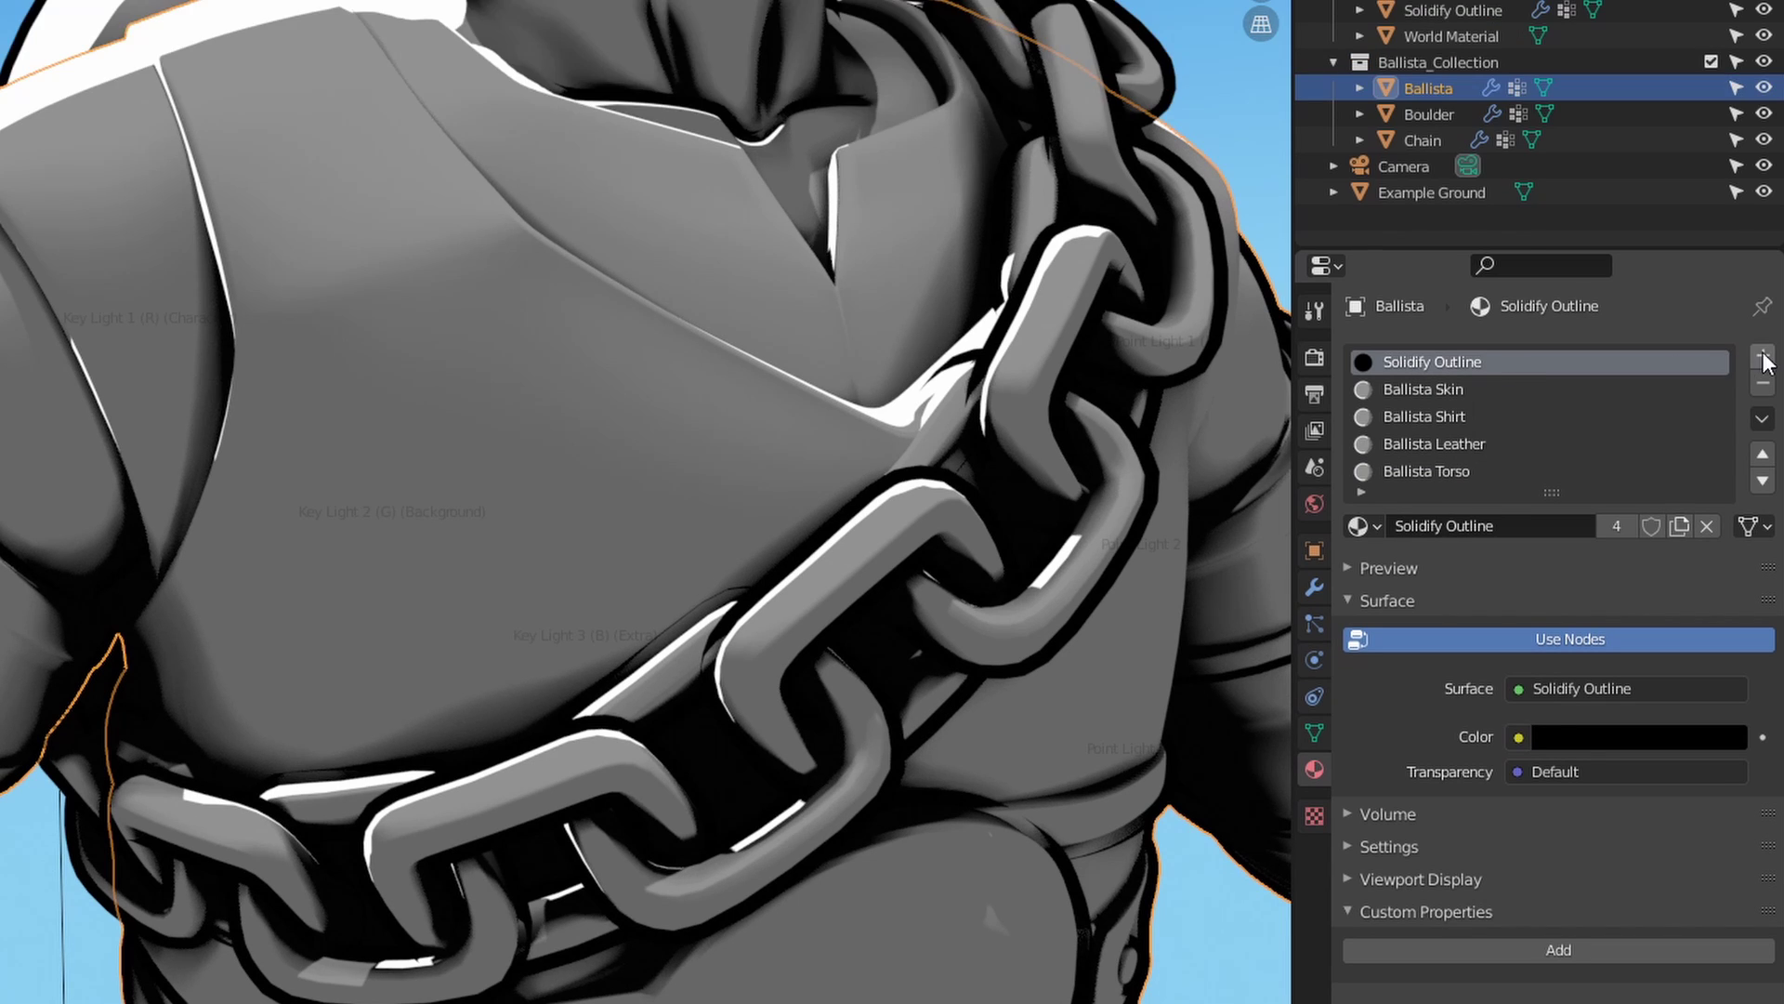
Add another material slot to Ballista with the Solidify Outline material and place it directly above Ballista Shirt.
click(1764, 240)
click(1360, 526)
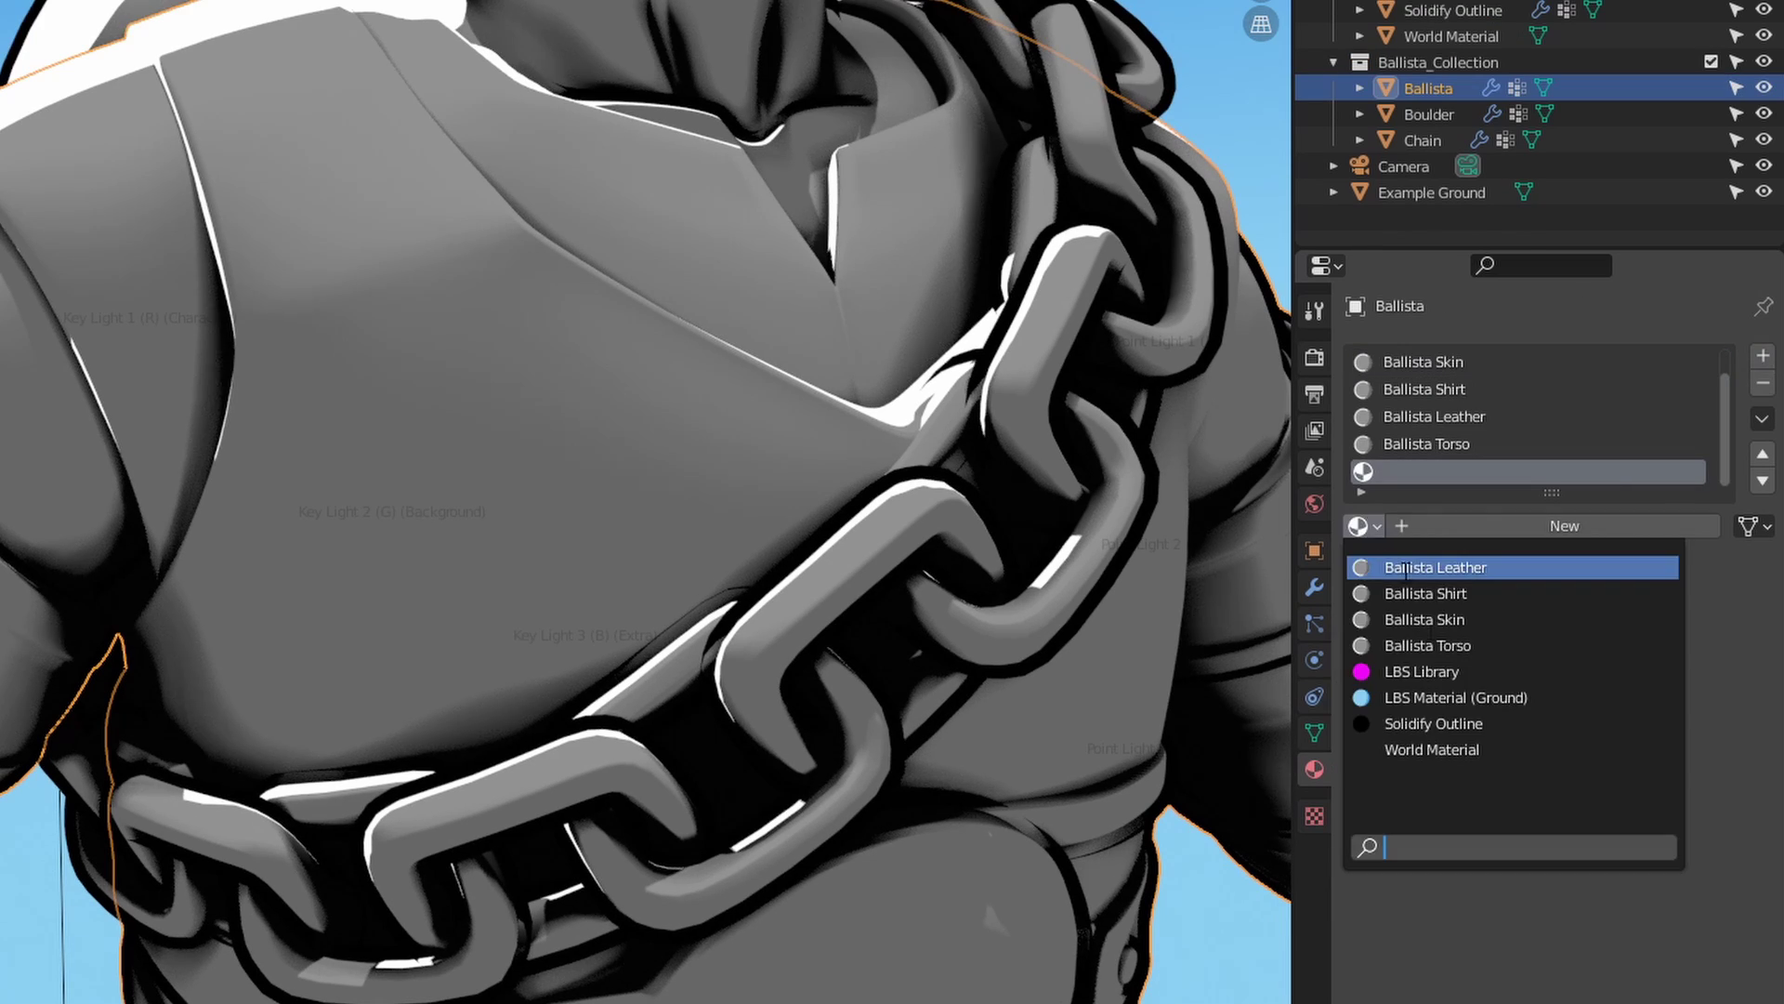
click(1458, 725)
click(1763, 454)
click(1763, 454)
click(1762, 454)
Add a further Solidify Outline material slot and place it directly above Ballista Leather.
click(1763, 356)
click(1359, 526)
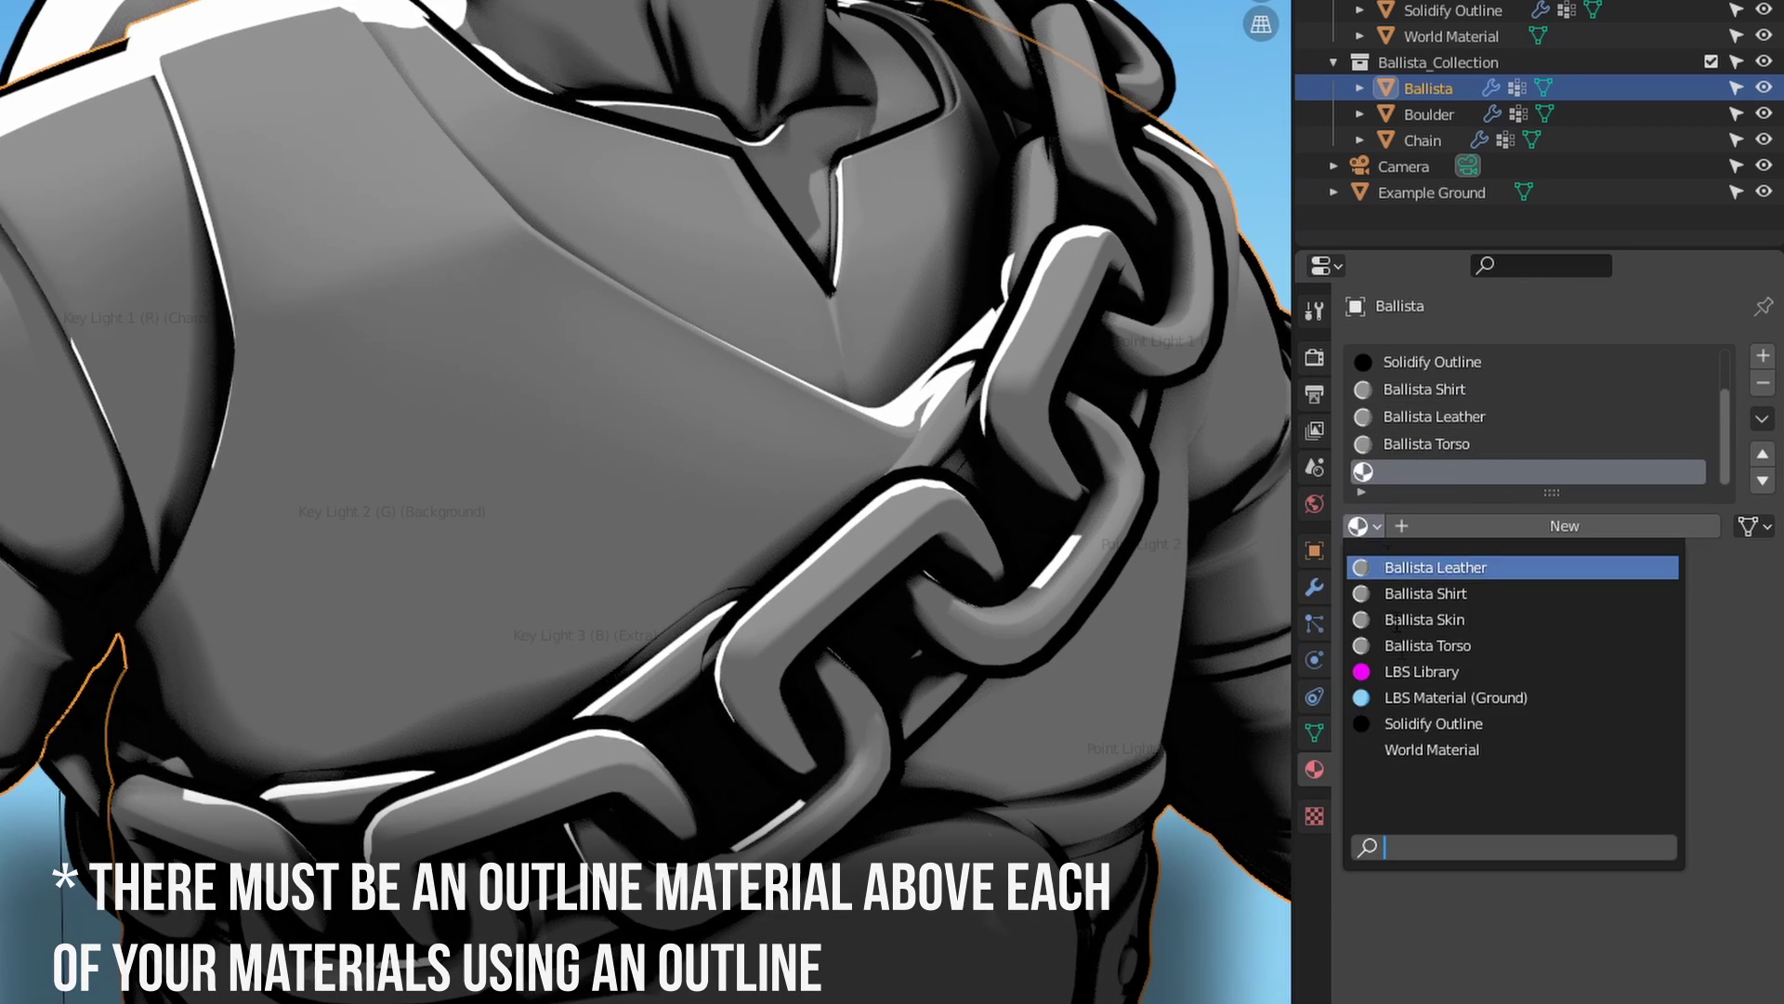
click(1441, 728)
click(1763, 454)
click(1763, 455)
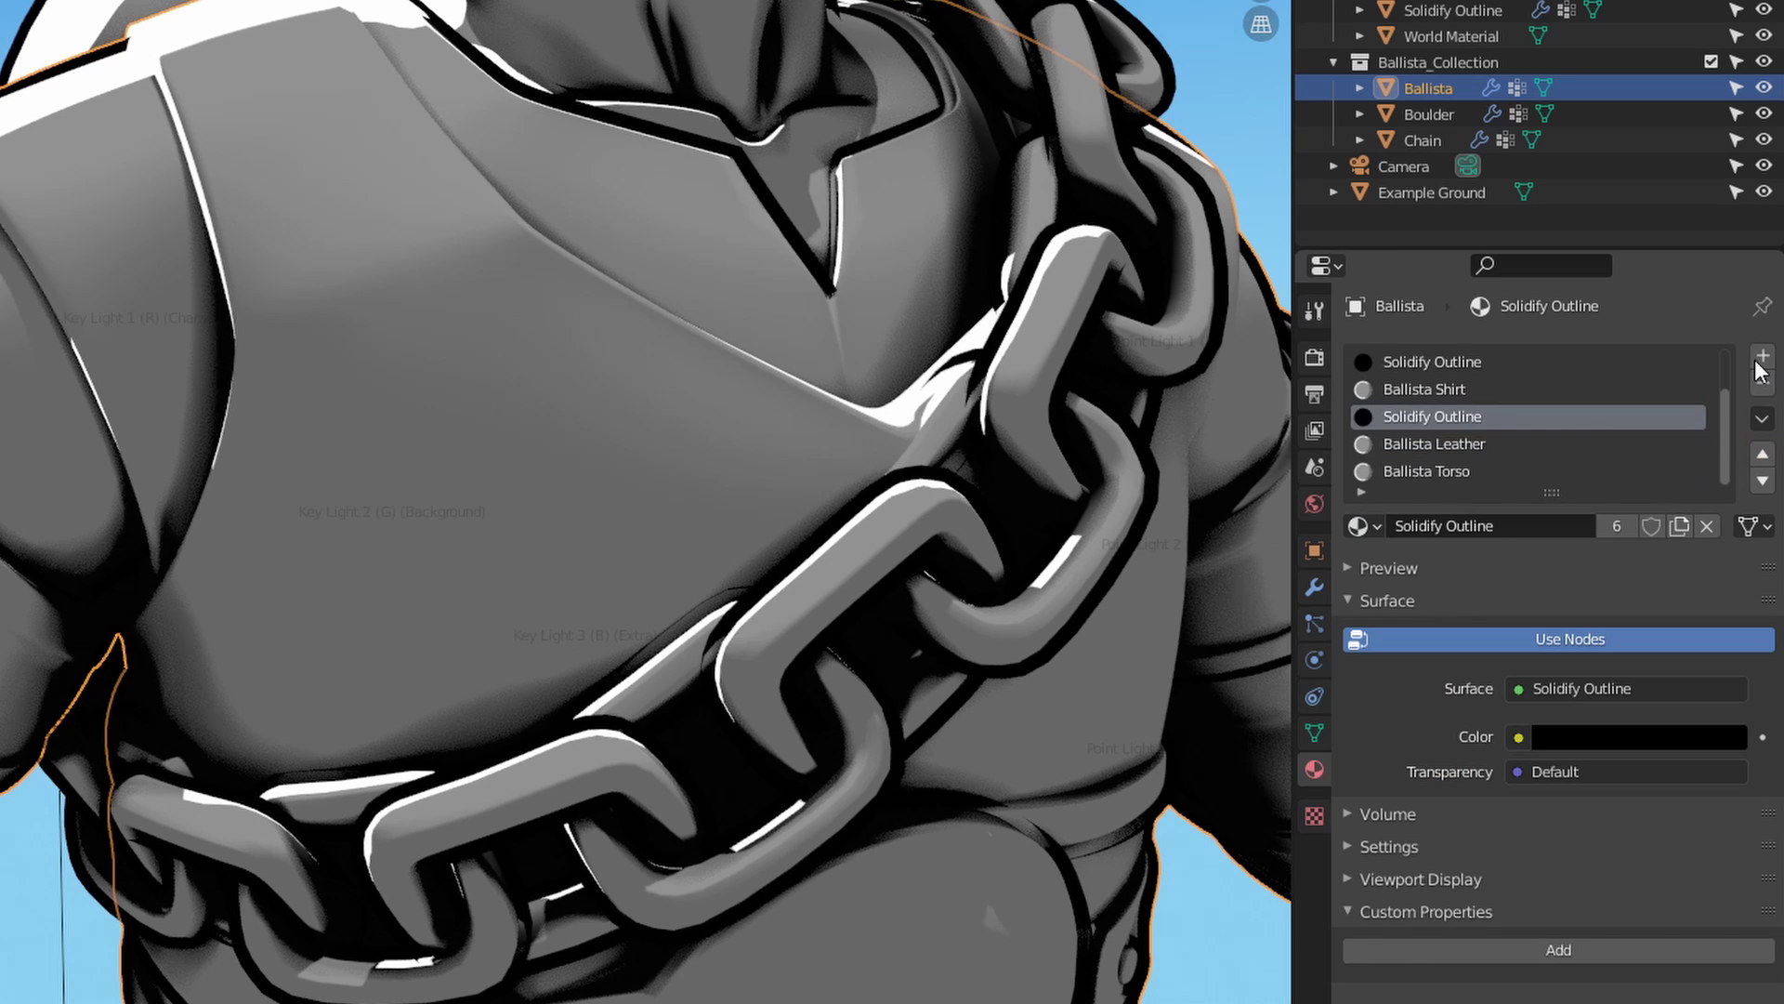
Add one more Solidify Outline material slot and place it directly above Ballista Torso.
click(1763, 356)
click(1368, 529)
click(1441, 725)
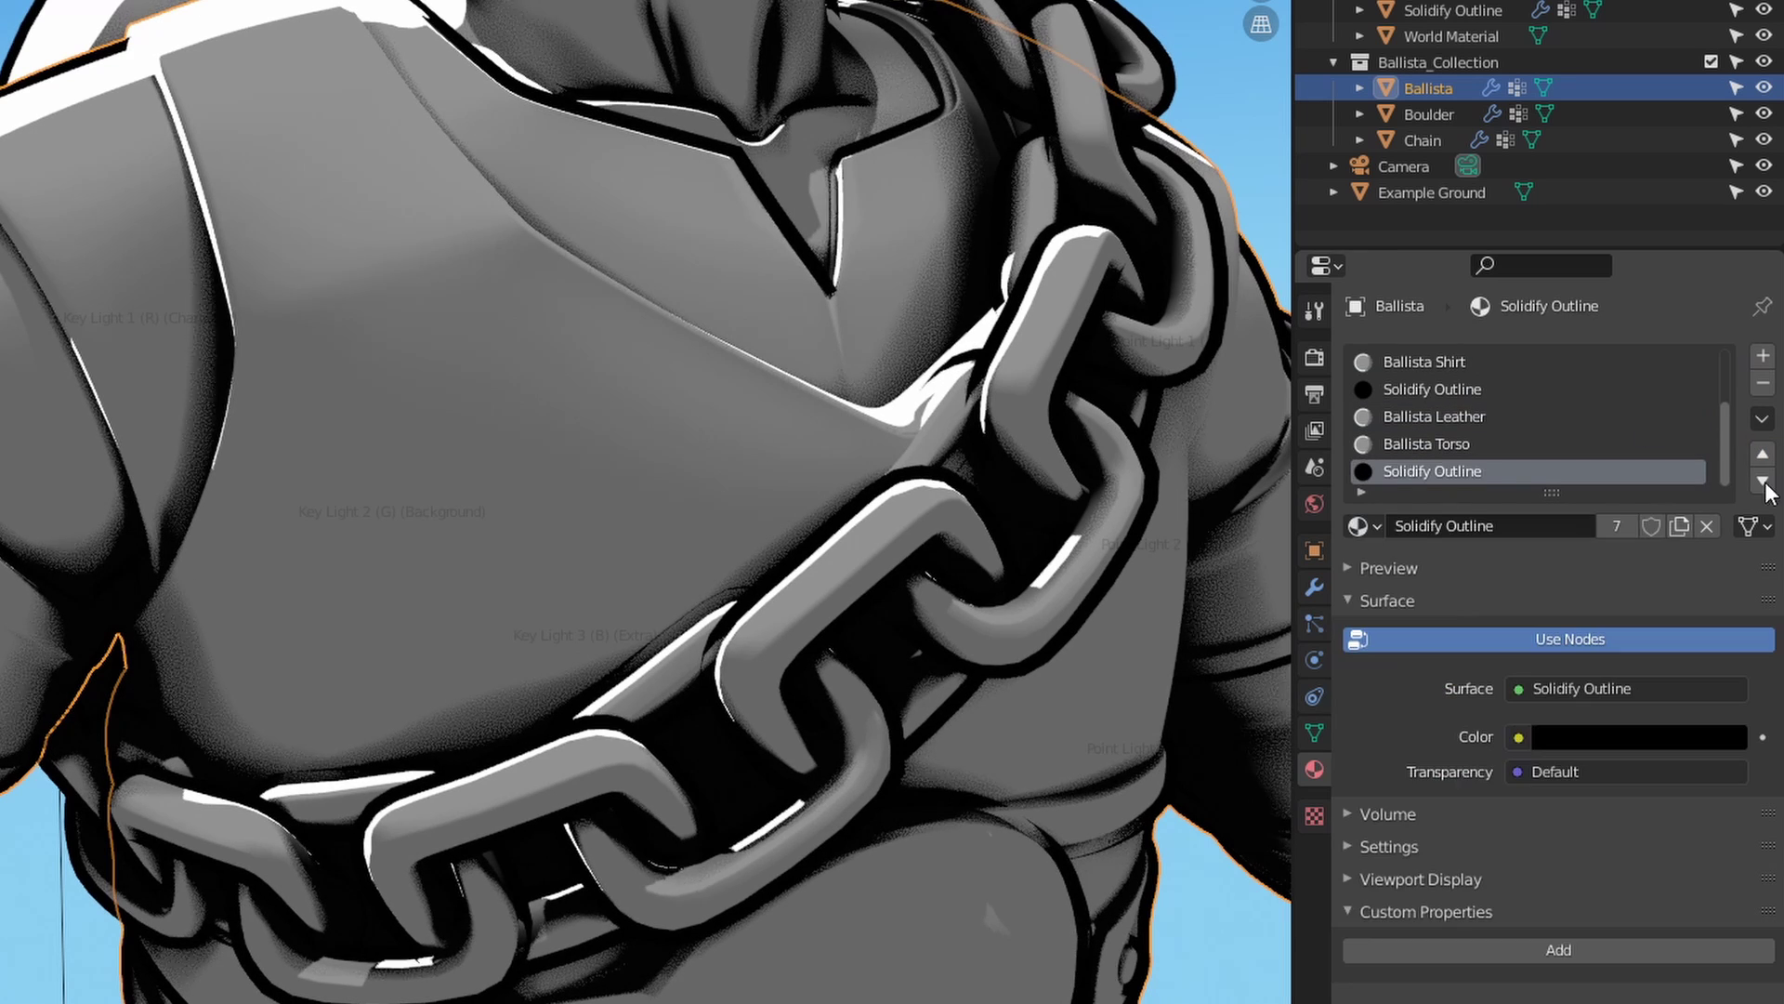
click(1762, 454)
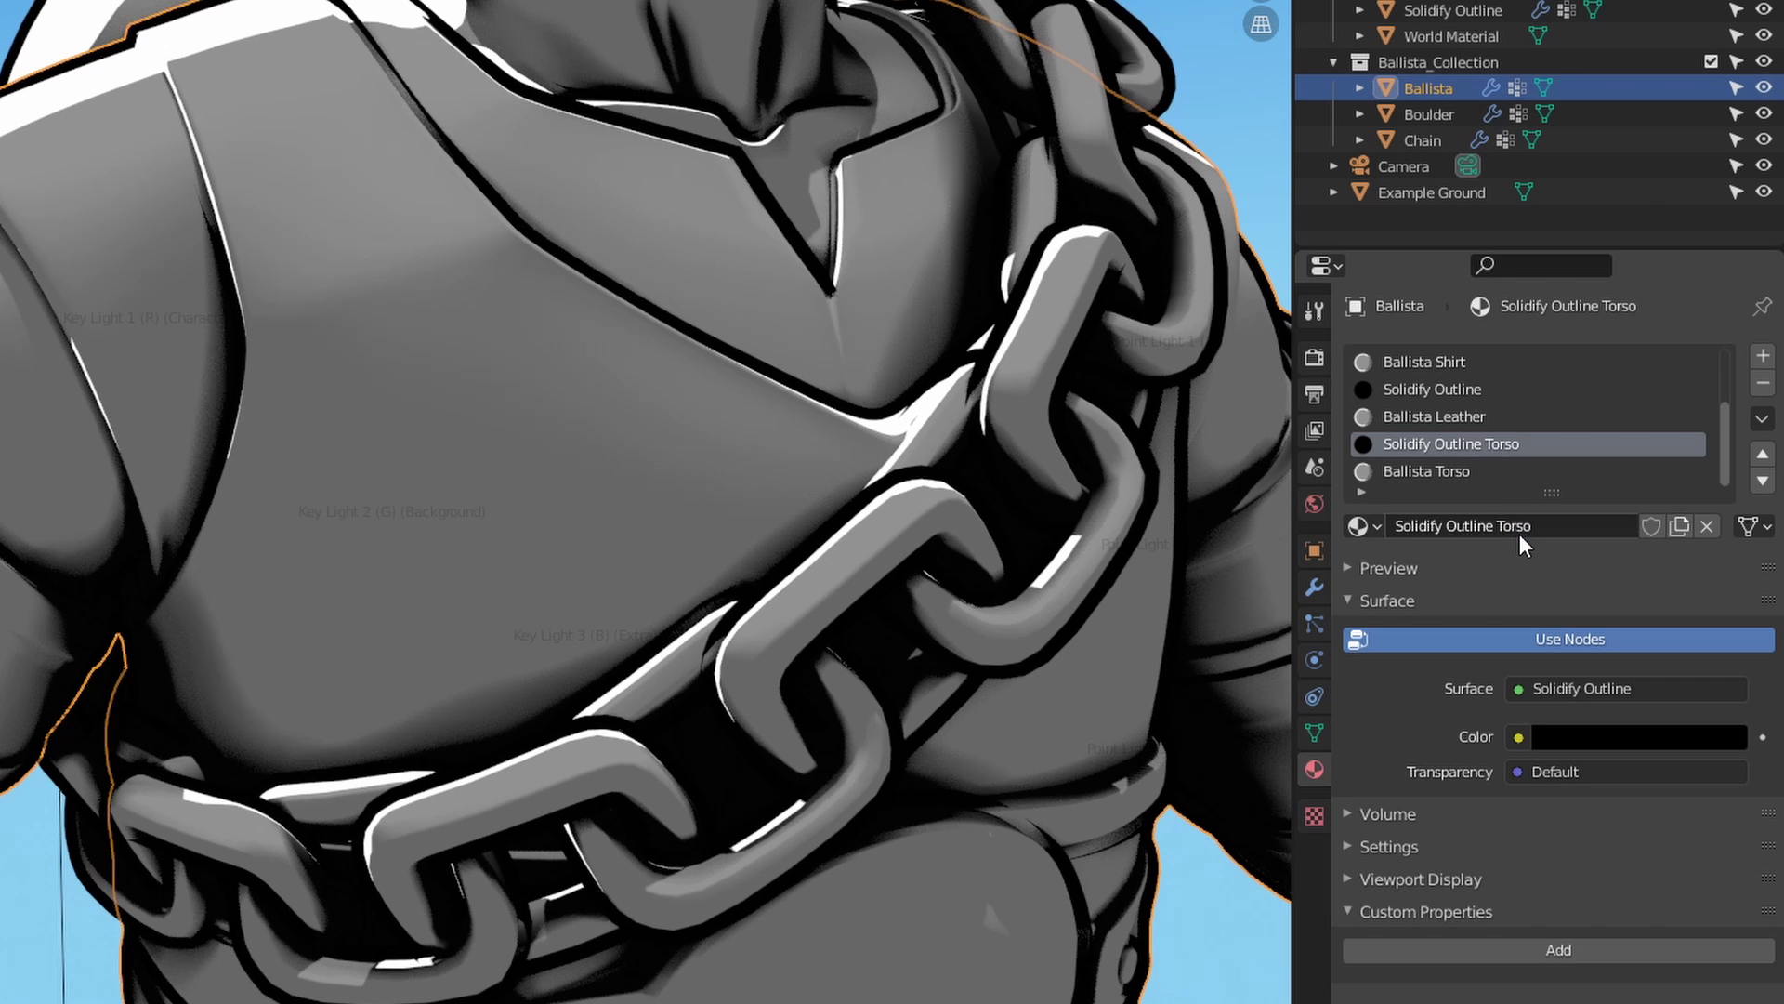
Change the Solidify Outline Torso material's color to a very dark red.
click(1587, 741)
click(1605, 518)
mouse_move(1716, 521)
mouse_down()
mouse_move(1721, 371)
mouse_move(1737, 525)
mouse_up()
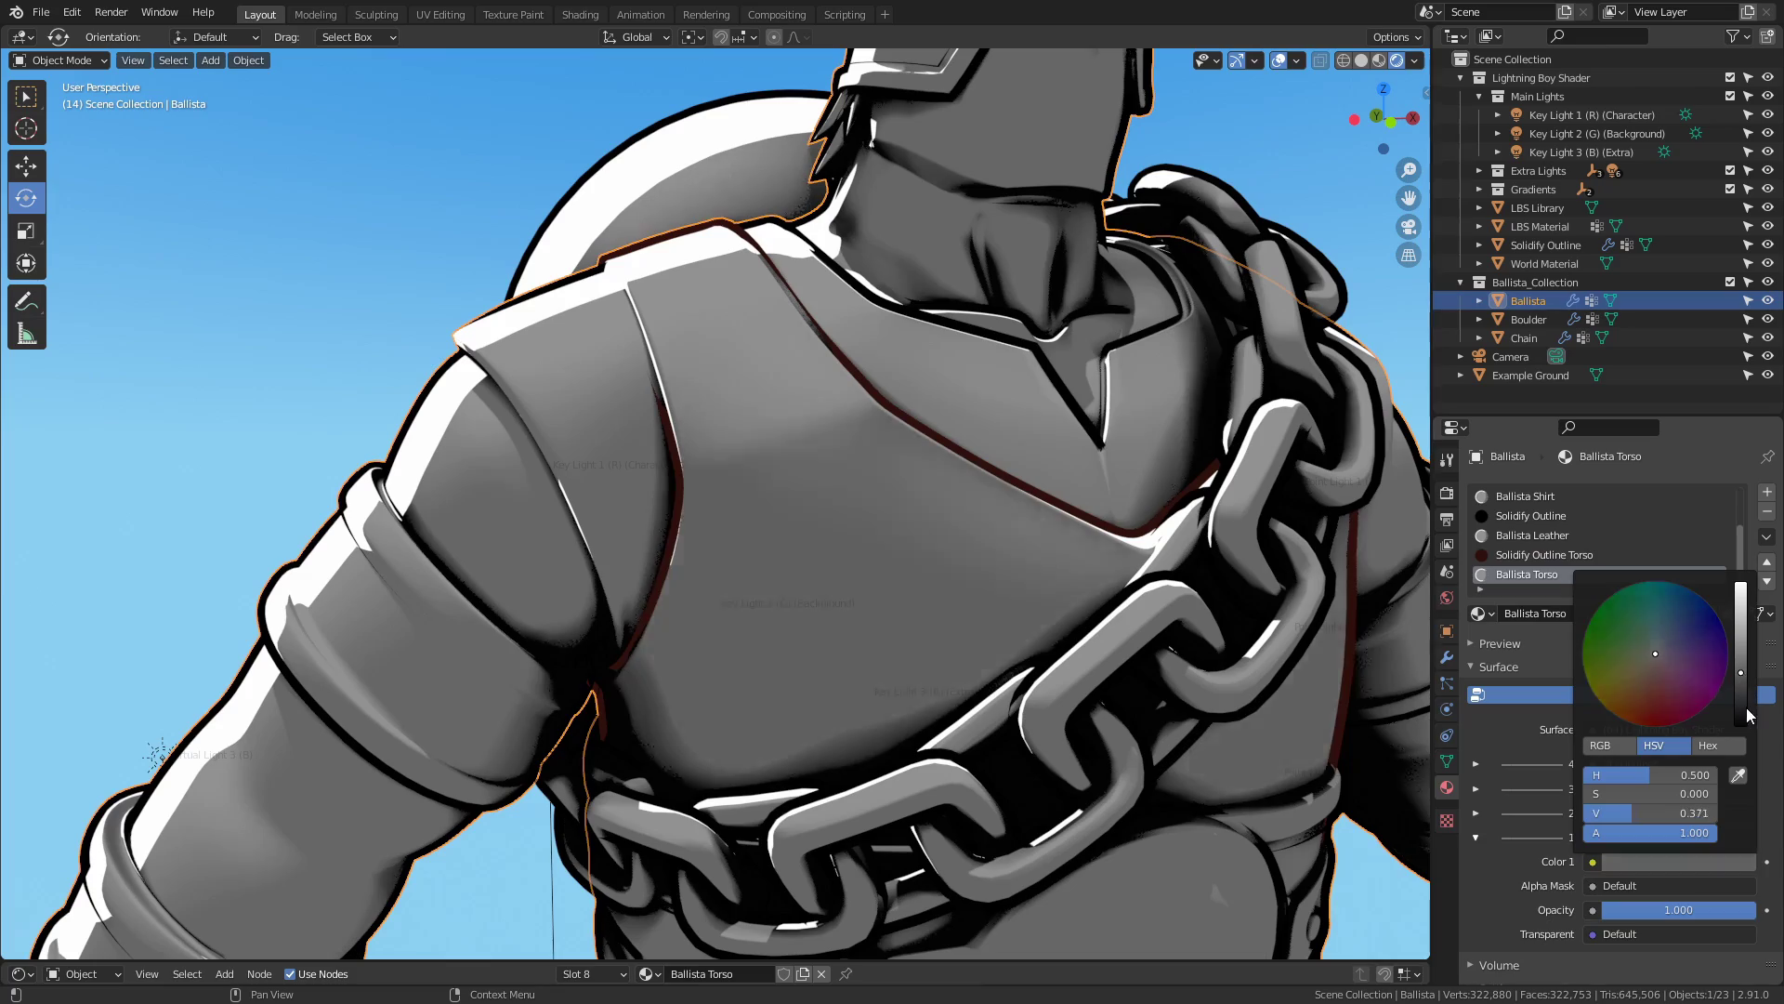
Make Ballista Torso's base color dark red and set its Key Light 1 color to H 0.013, S 0.684, V 0.574.
drag(1659, 706, 1746, 674)
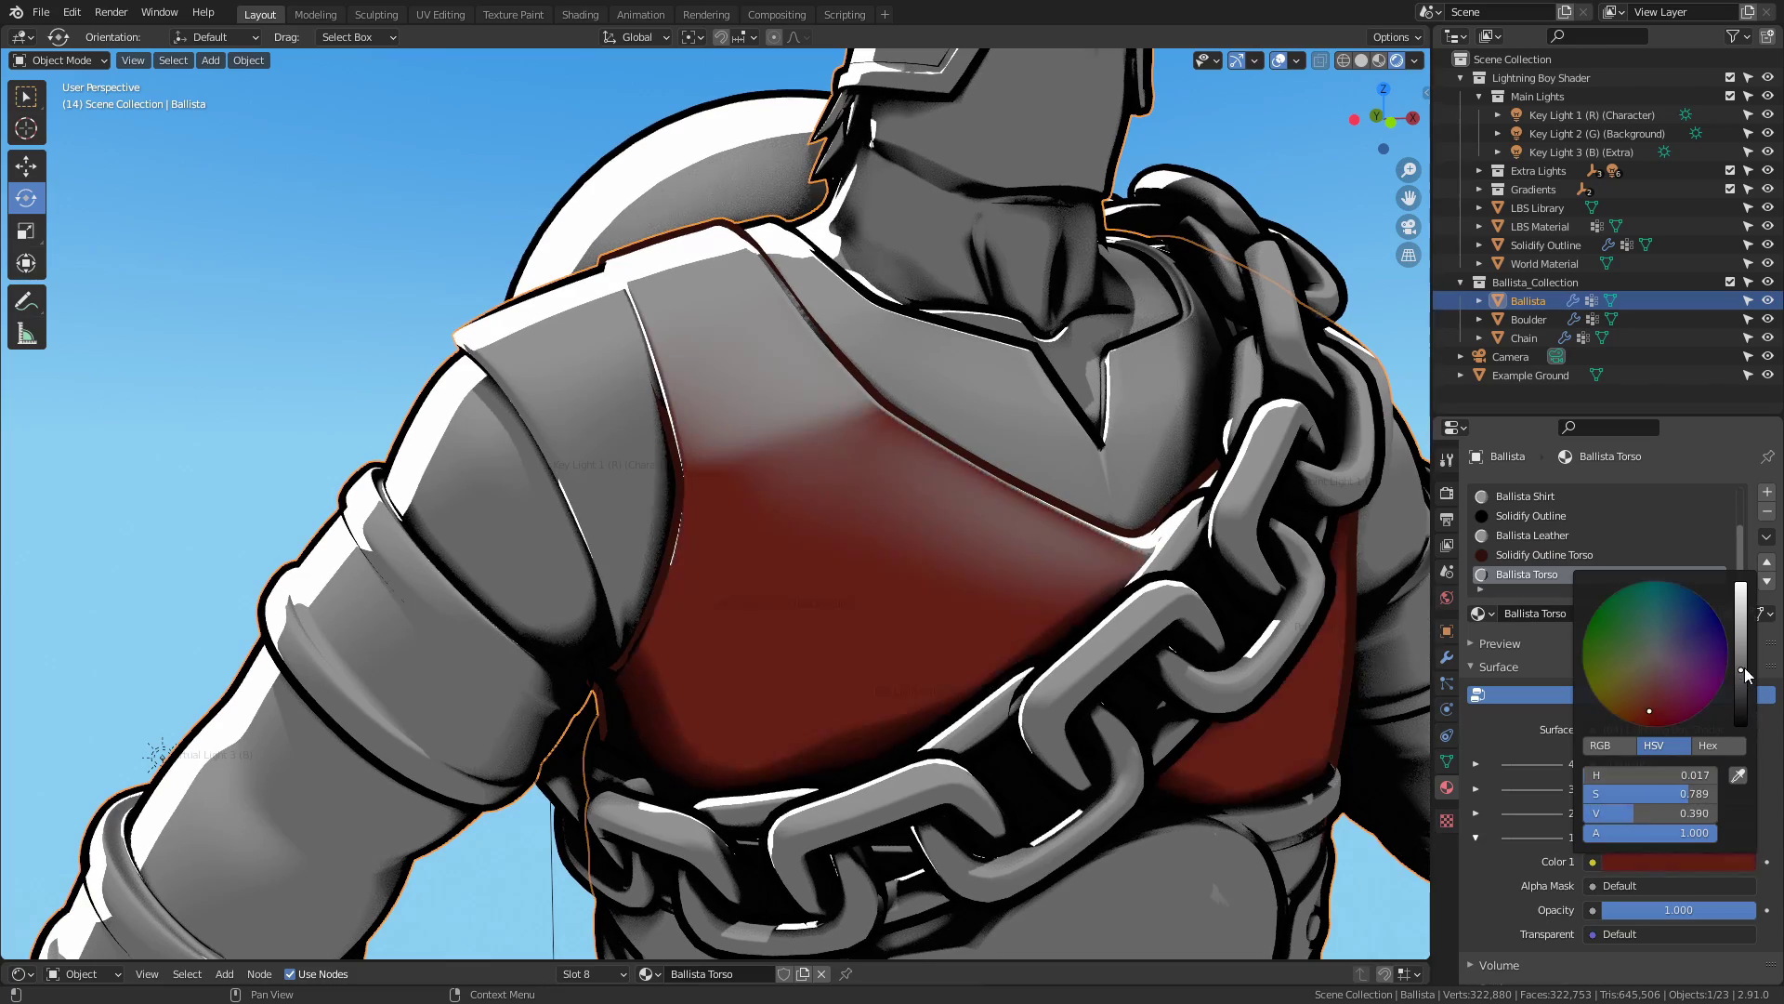
click(1476, 835)
click(1491, 817)
click(1654, 836)
drag(1662, 675, 1651, 679)
click(1742, 615)
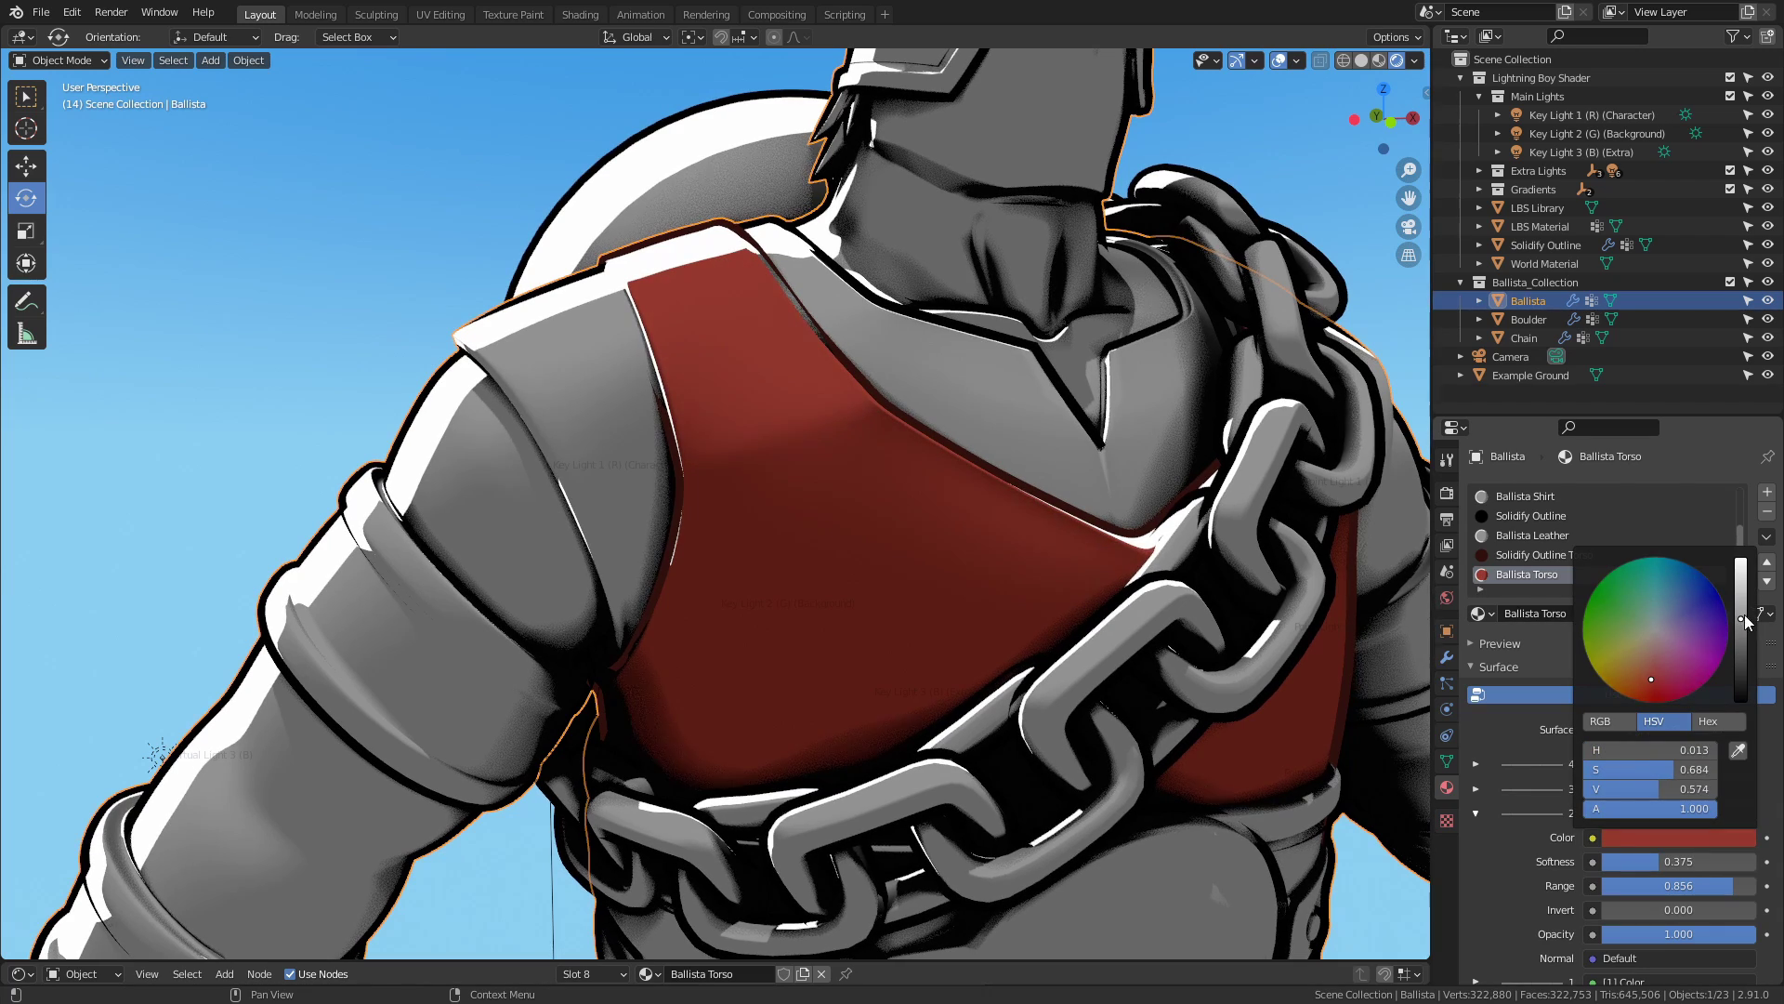
Darken the Ballista Shirt material's base color to near black and its Key Light 1 color to dark grey.
click(1550, 498)
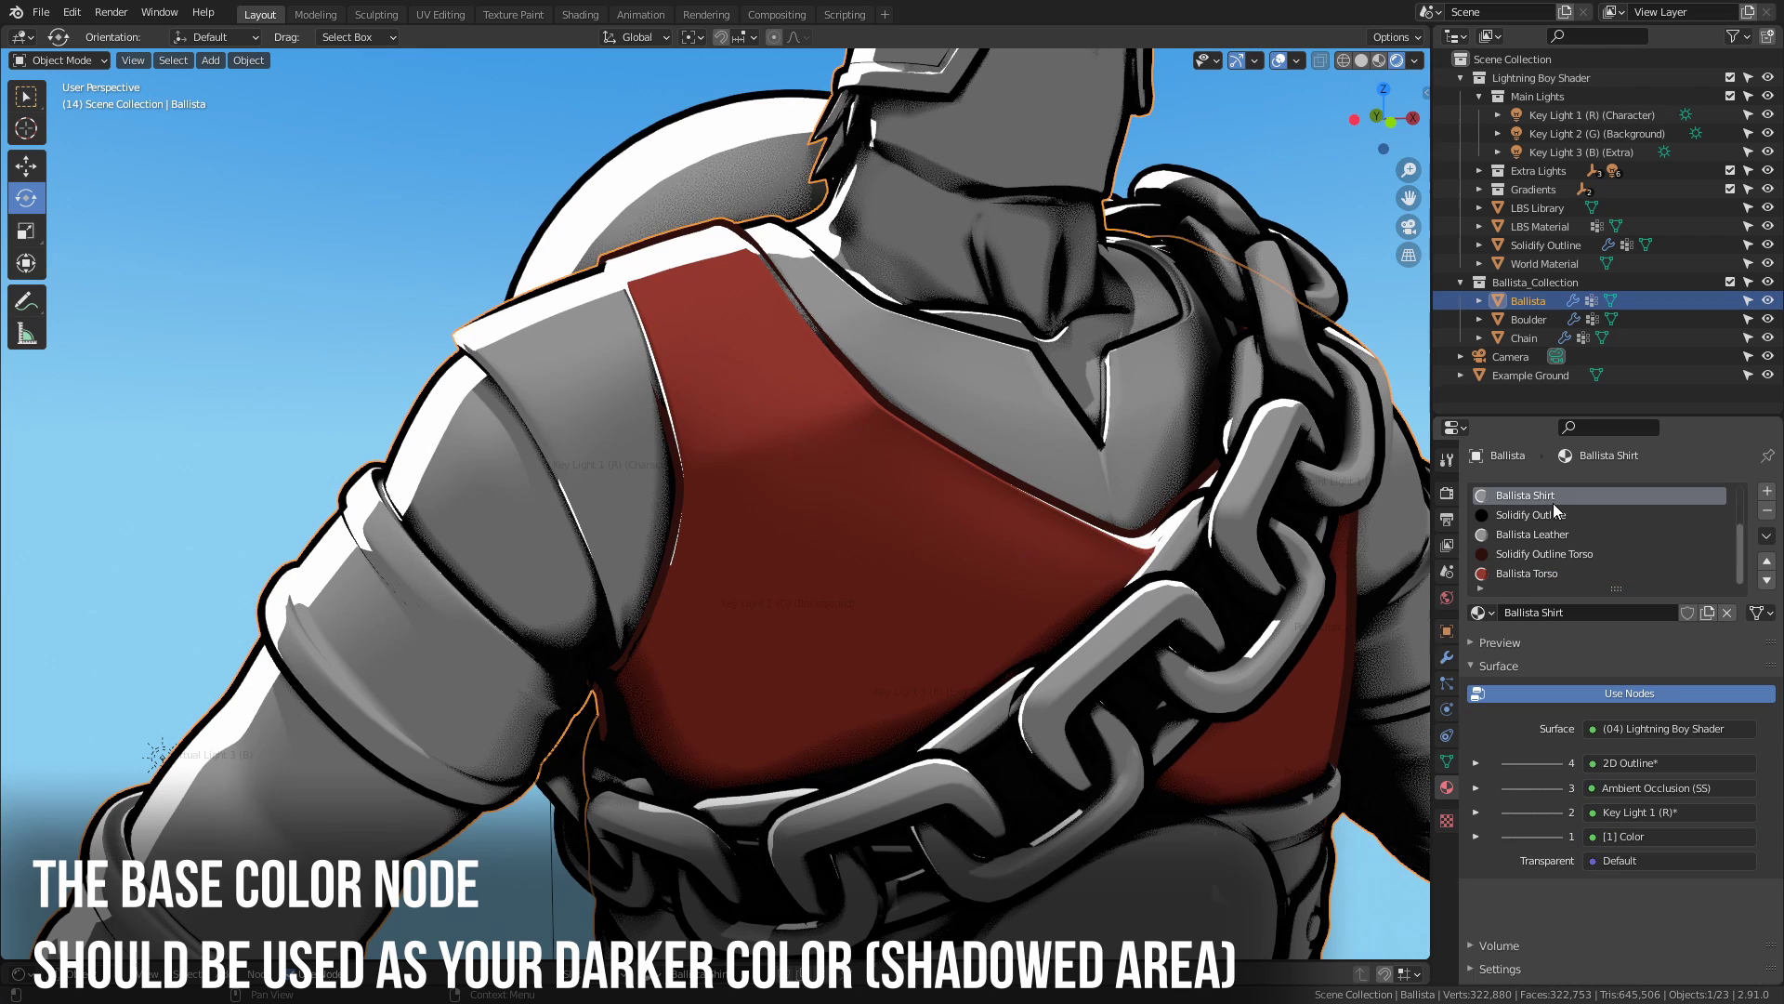
click(1476, 834)
click(1629, 861)
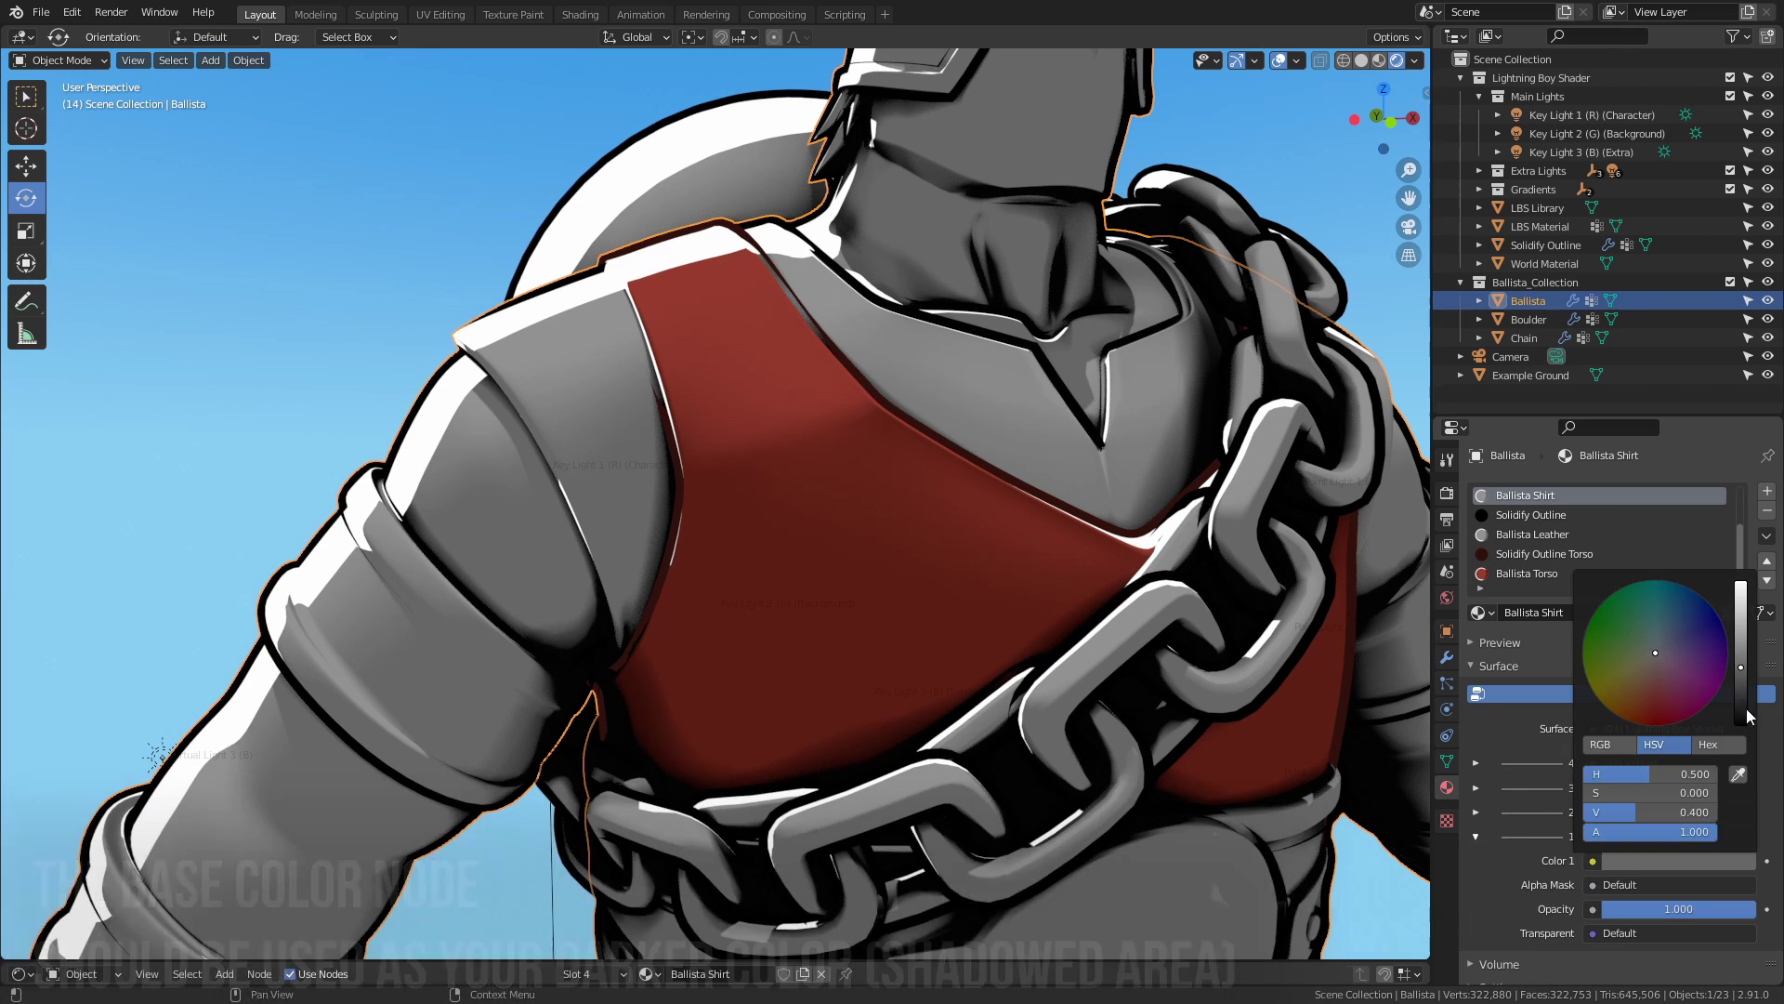
drag(1741, 661, 1741, 729)
click(1476, 835)
click(1476, 813)
click(1639, 838)
drag(1742, 624, 1745, 690)
Brighten the Ballista Face material's base color to orange-brown and inspect the shading on the character.
middle_drag(1022, 554, 1079, 533)
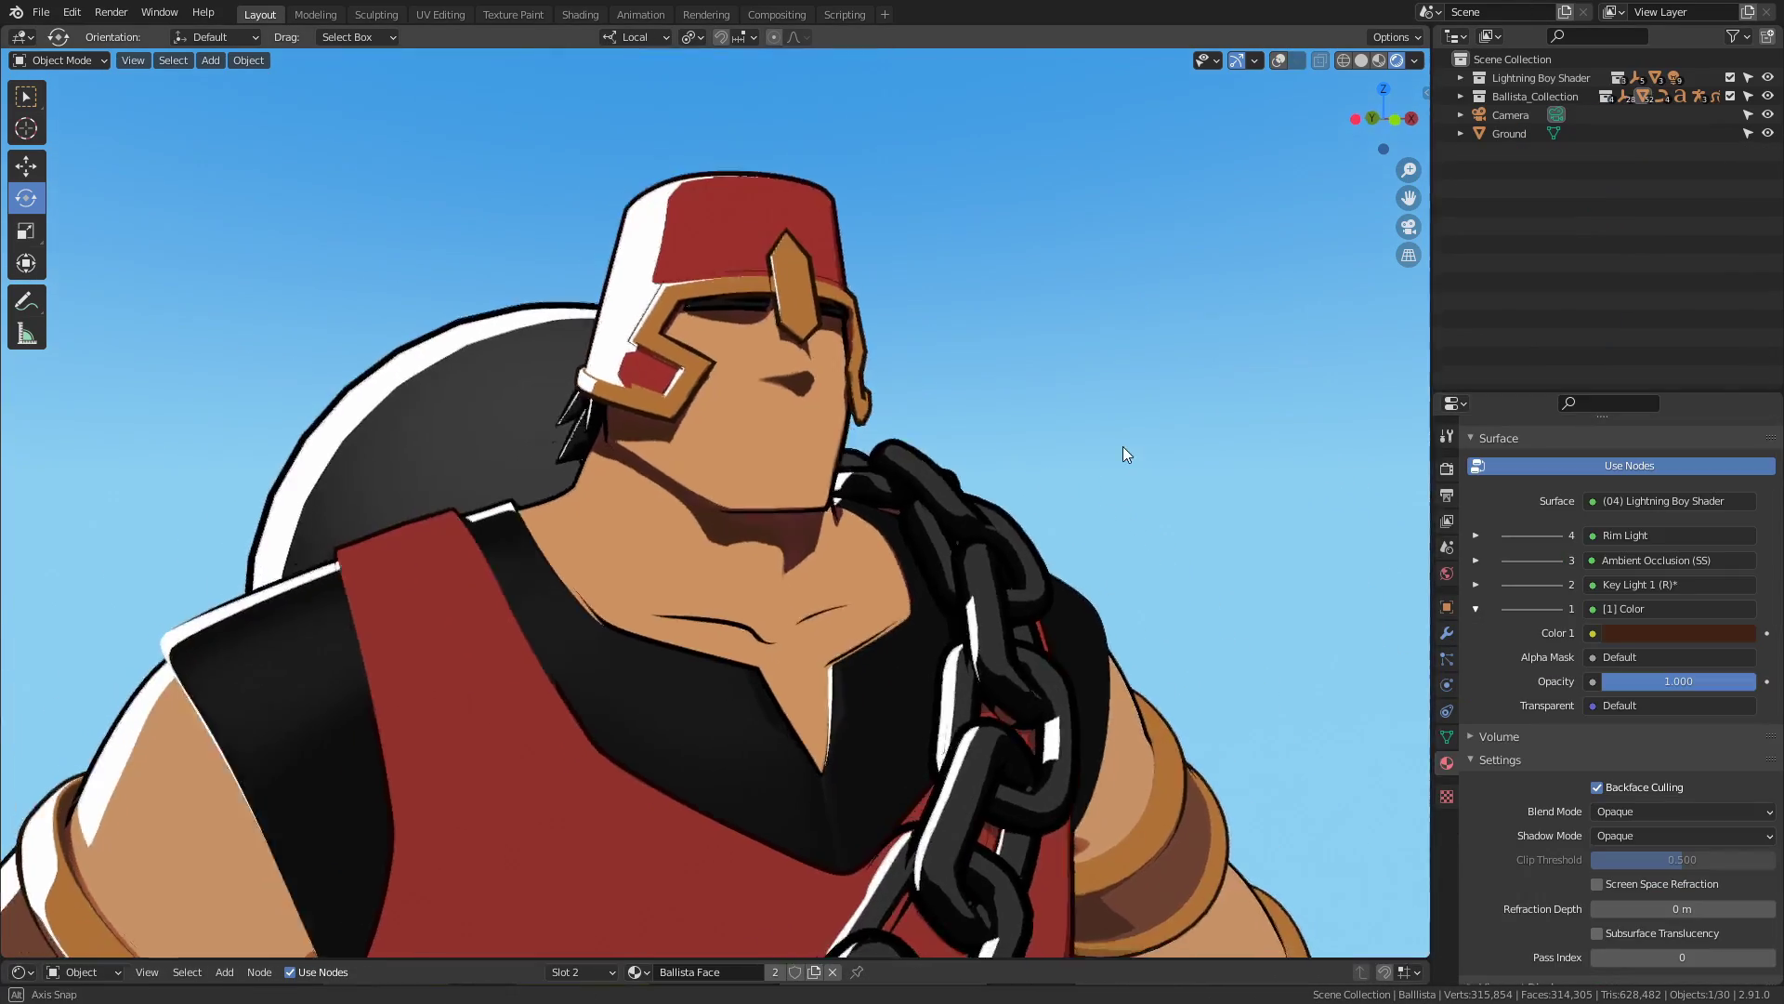
click(1678, 631)
drag(1739, 454, 1742, 418)
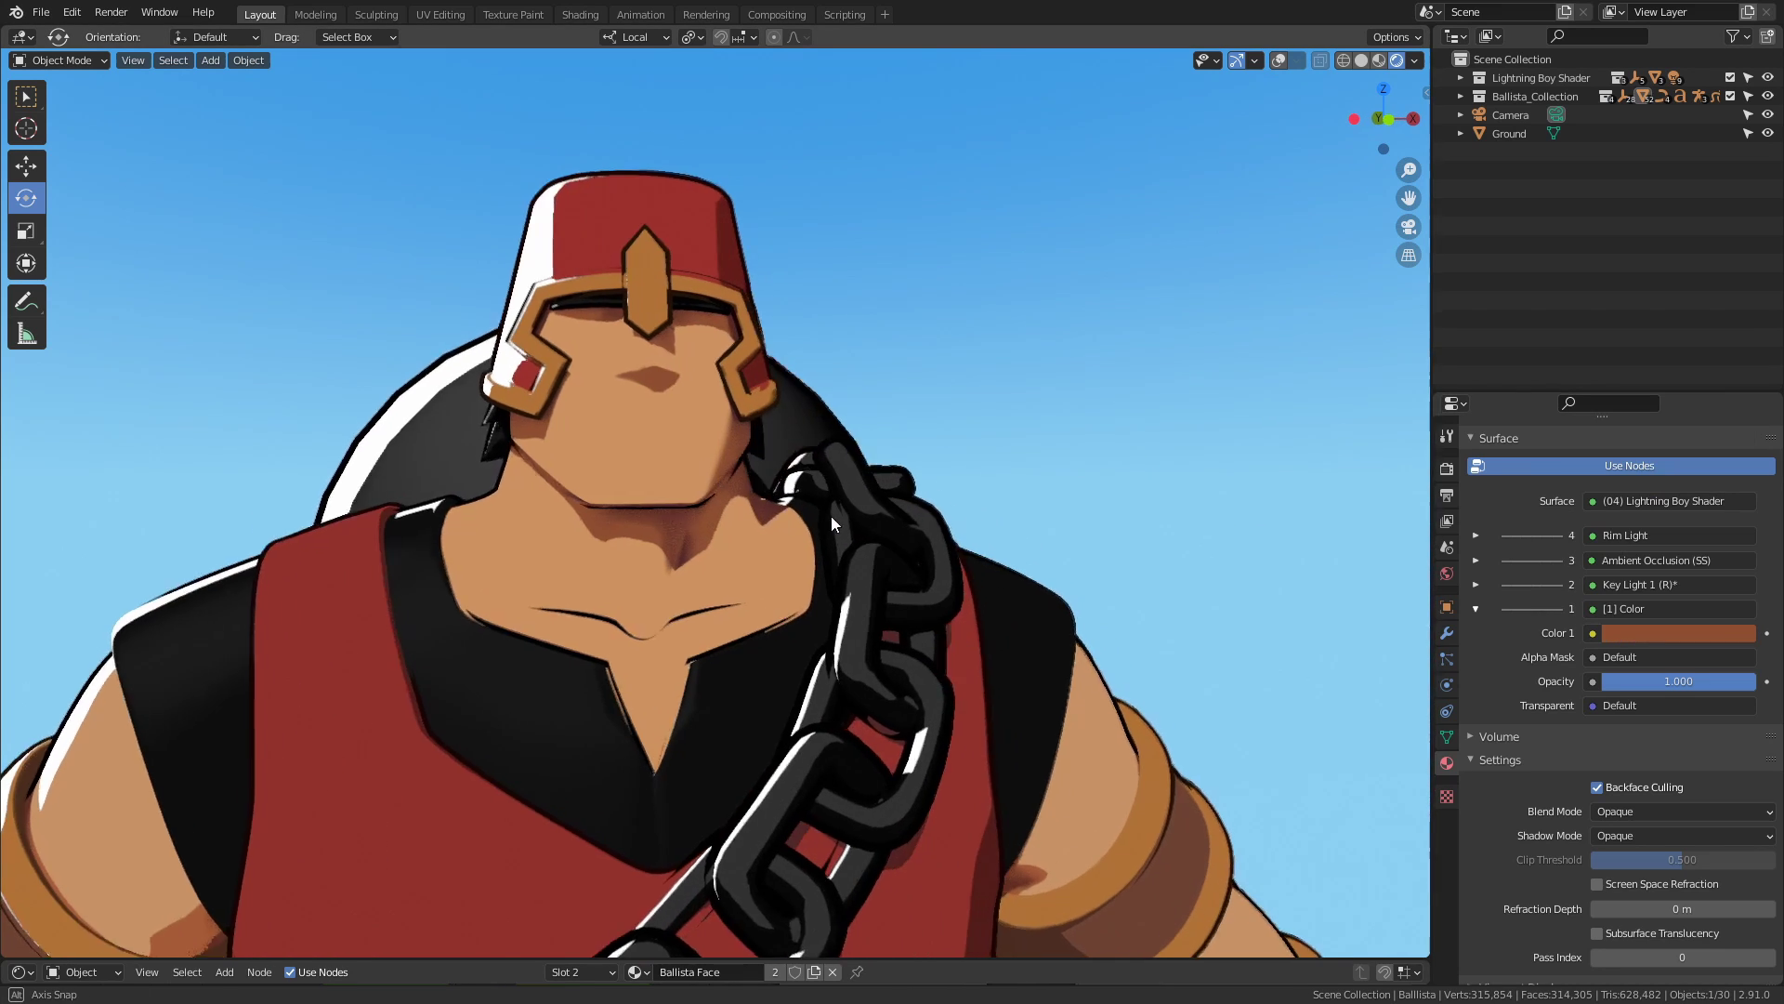
alt+shift+drag(779, 614, 841, 470)
scroll(750, 474, up, 4)
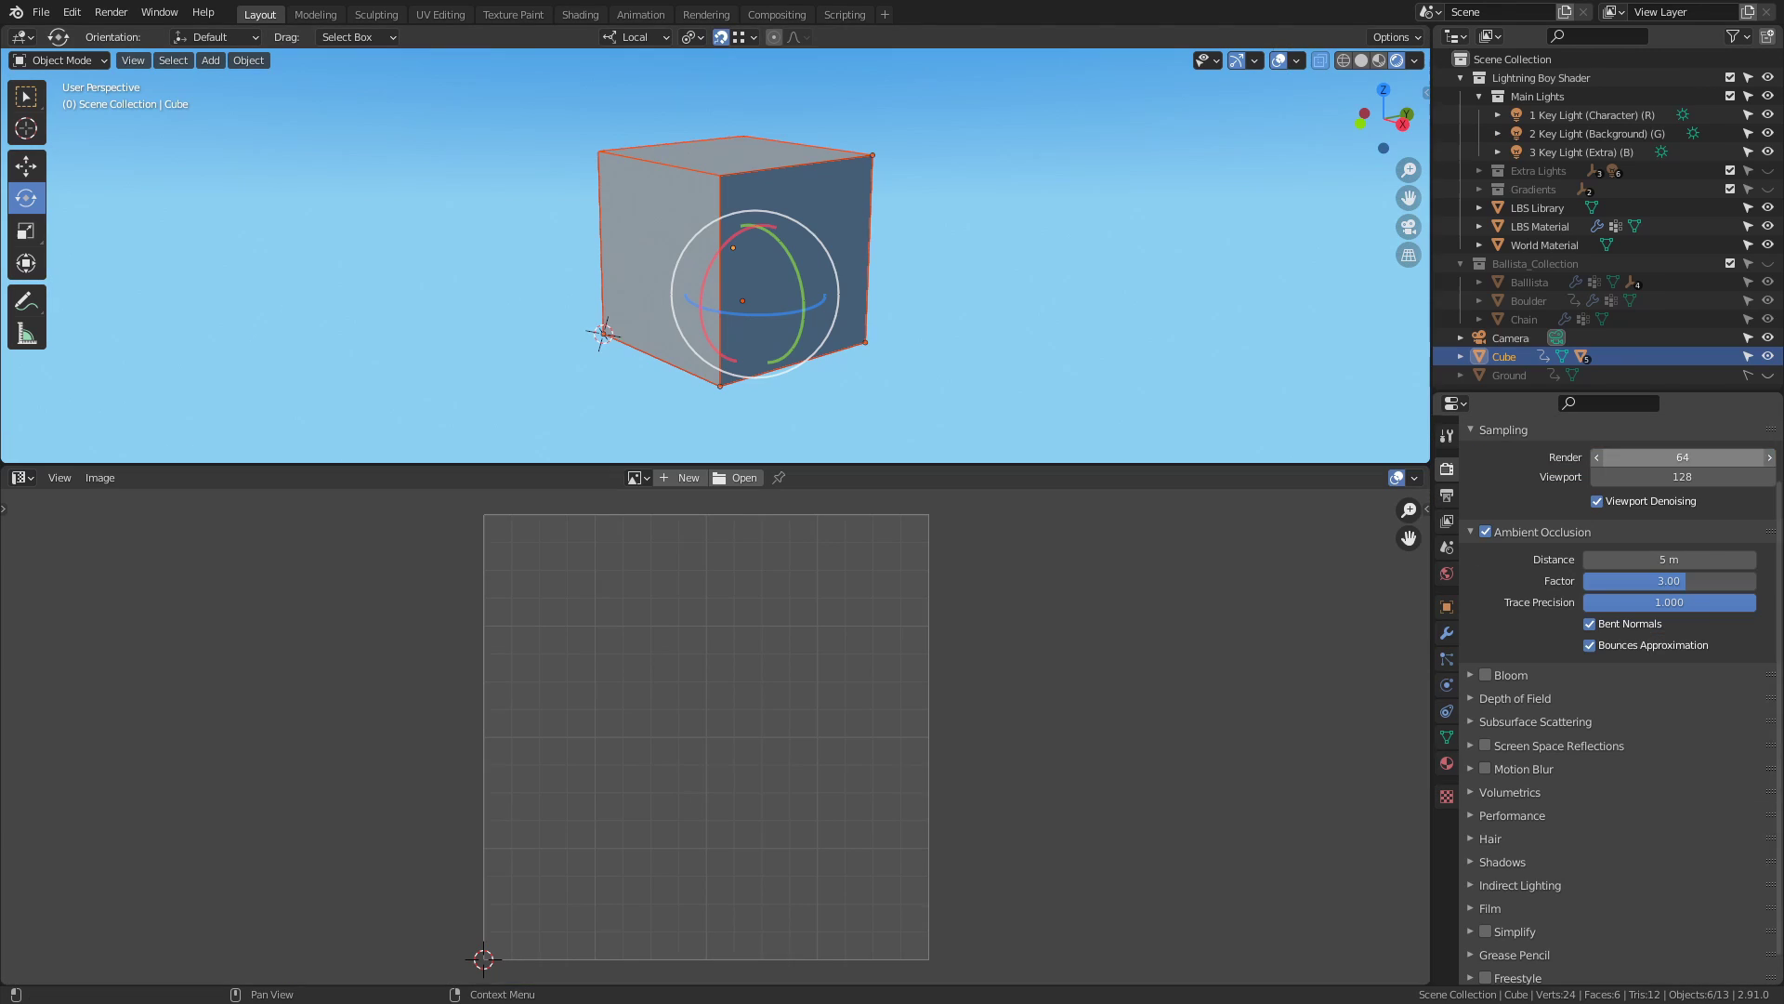
Enter Edit Mode on the cube and compare its unfolding faces with the layout in the UV Editor.
alt+drag(1014, 238, 1056, 252)
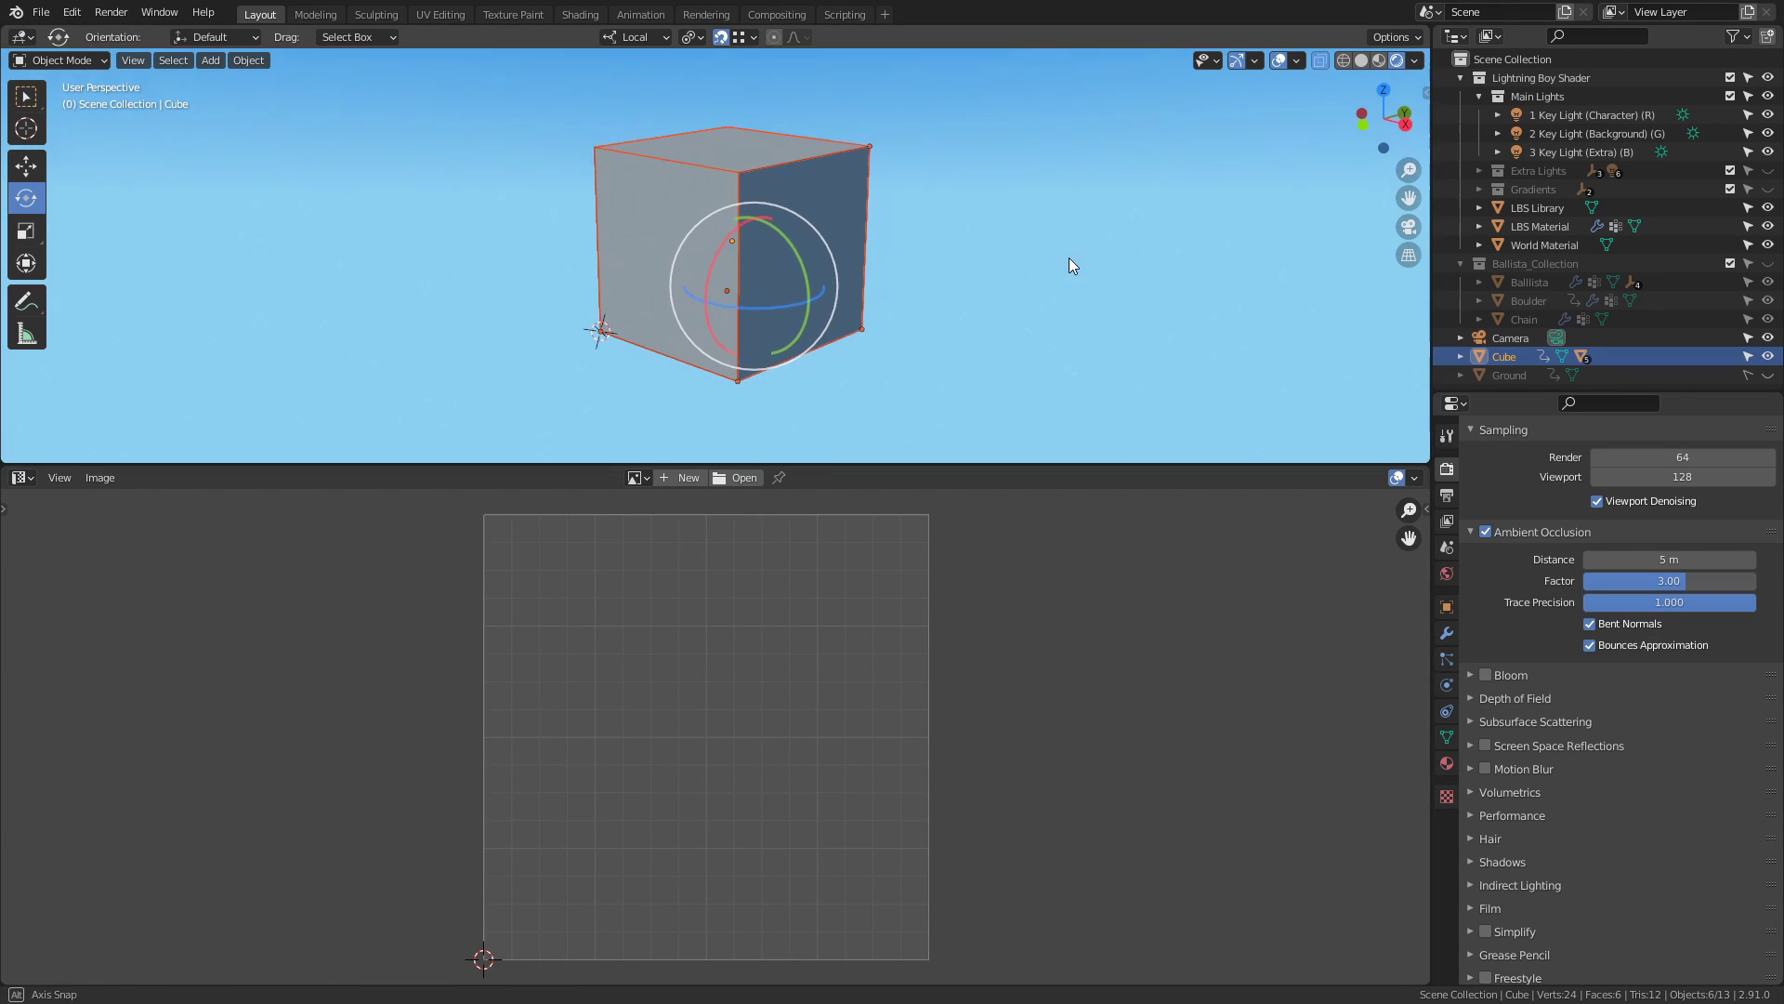
alt+drag(954, 280, 913, 382)
key(Tab)
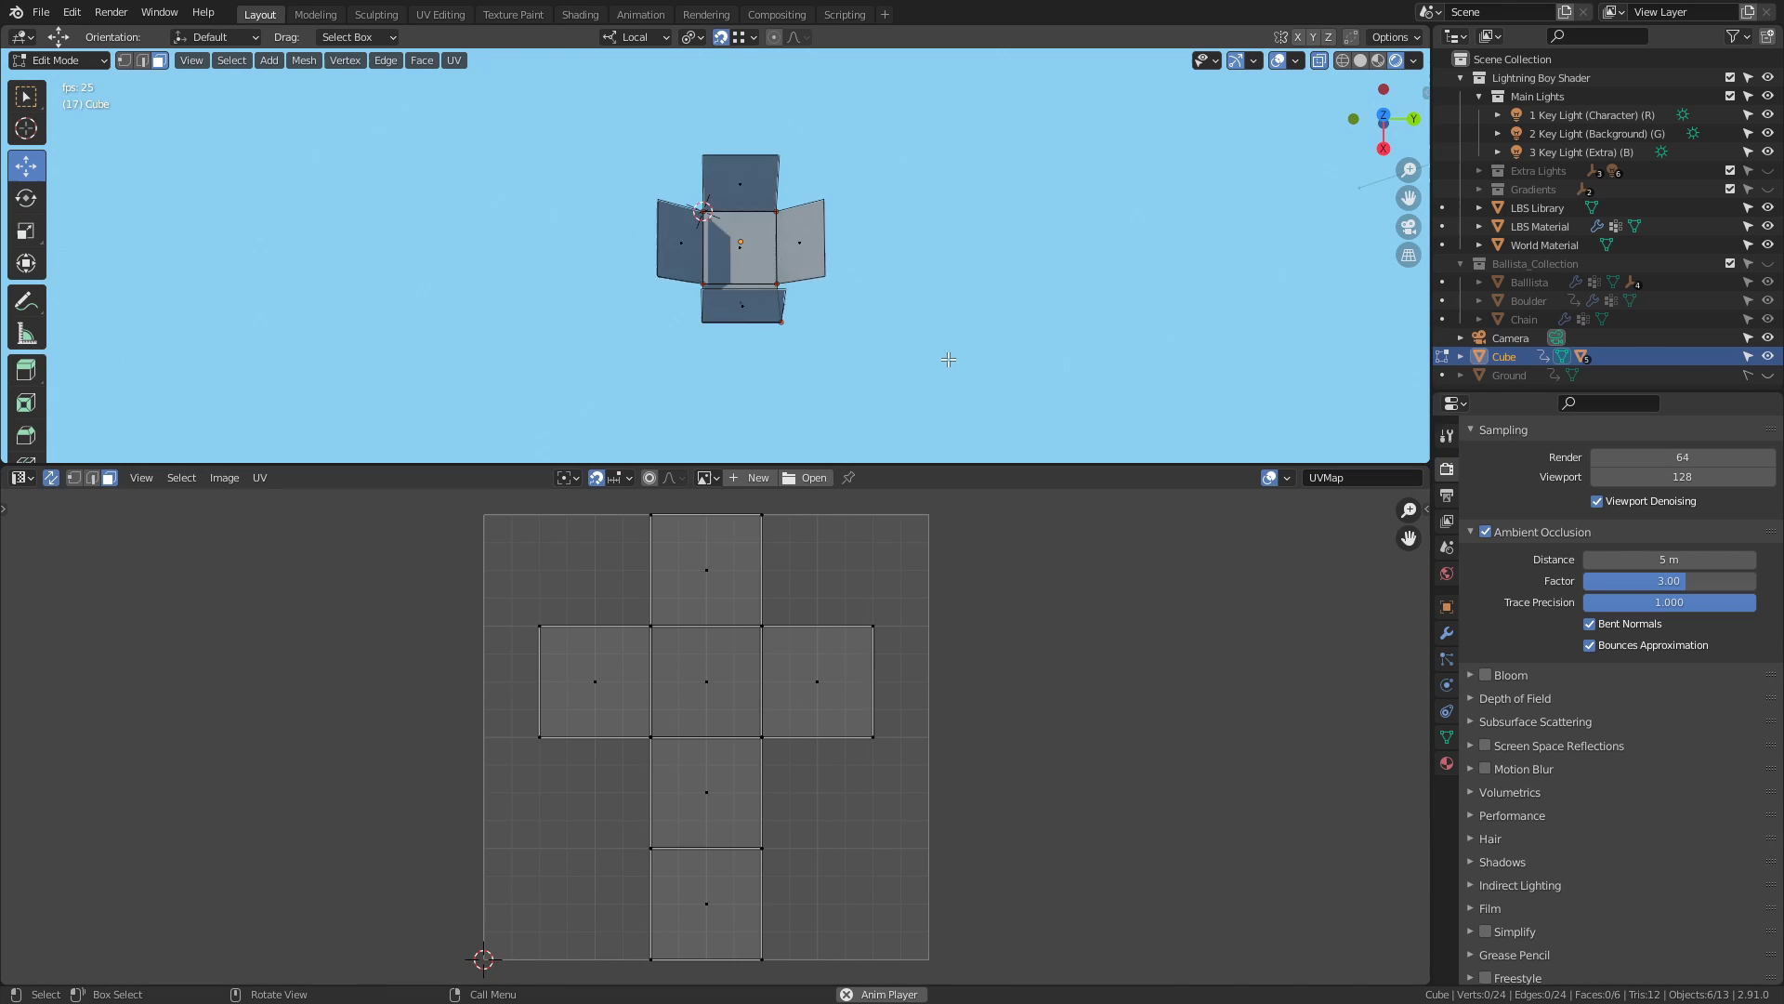
middle_drag(808, 354, 982, 286)
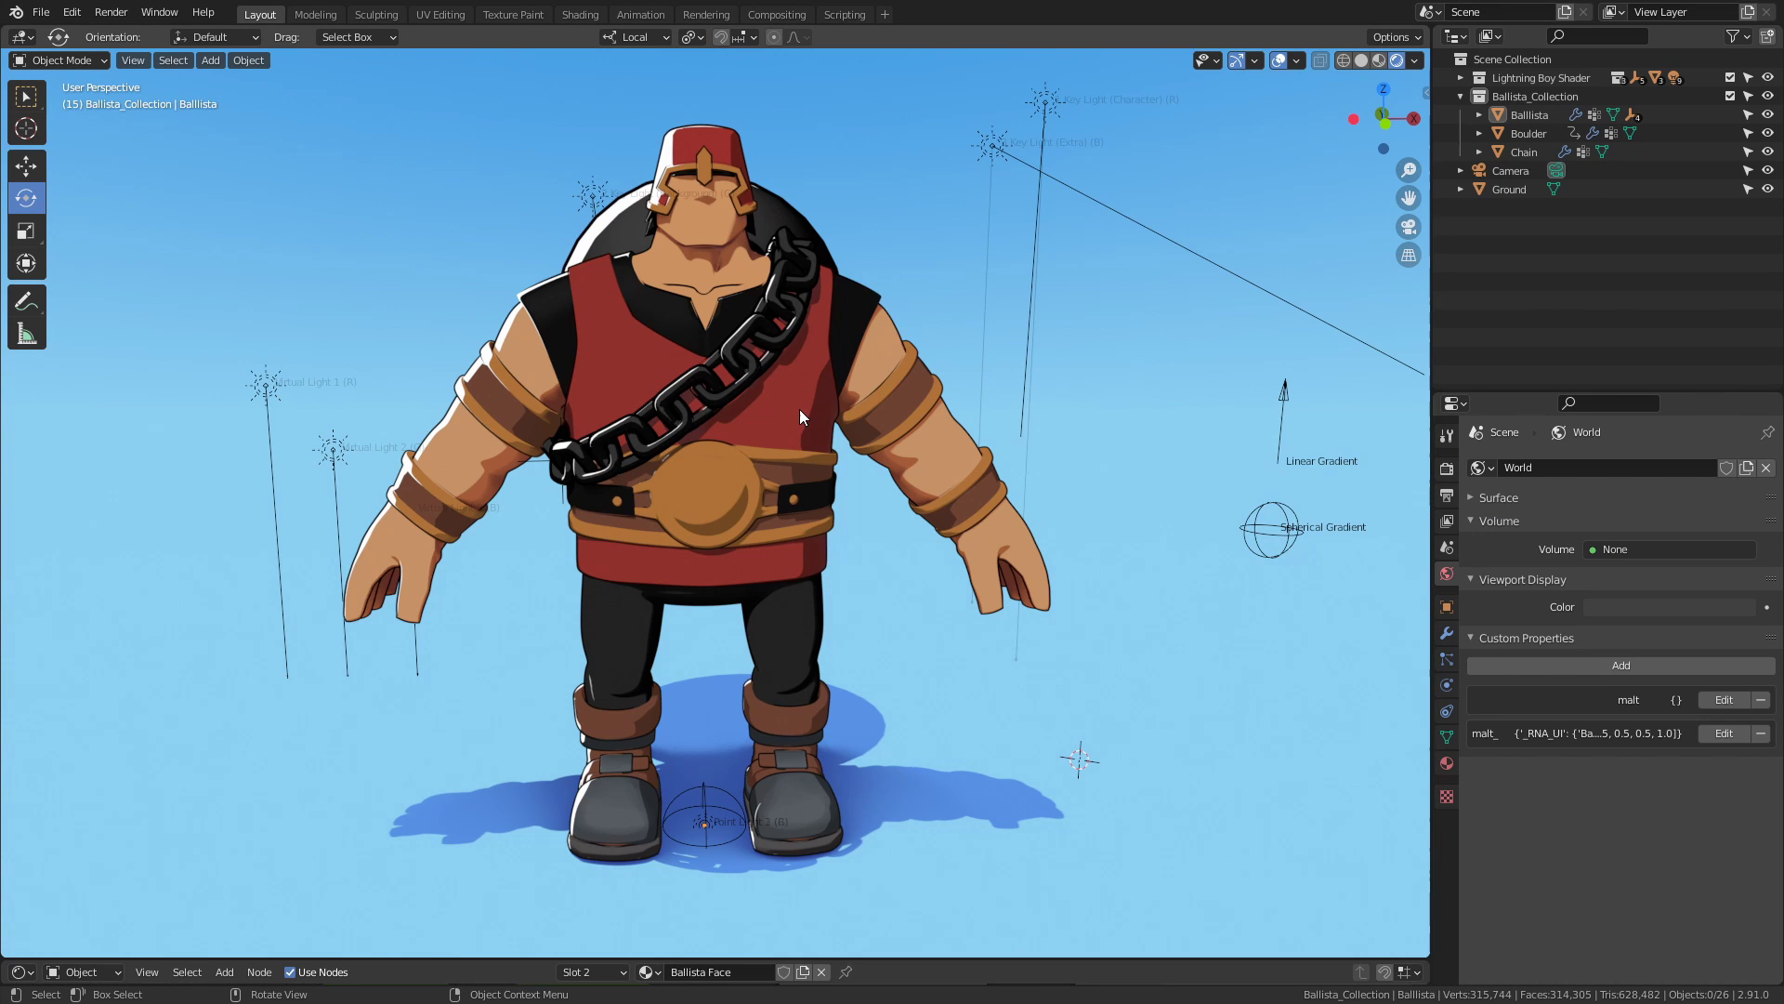
In Edit Mode on Ballista, isolate the linked red vest geometry and hide the Boulder and Chain objects.
click(801, 409)
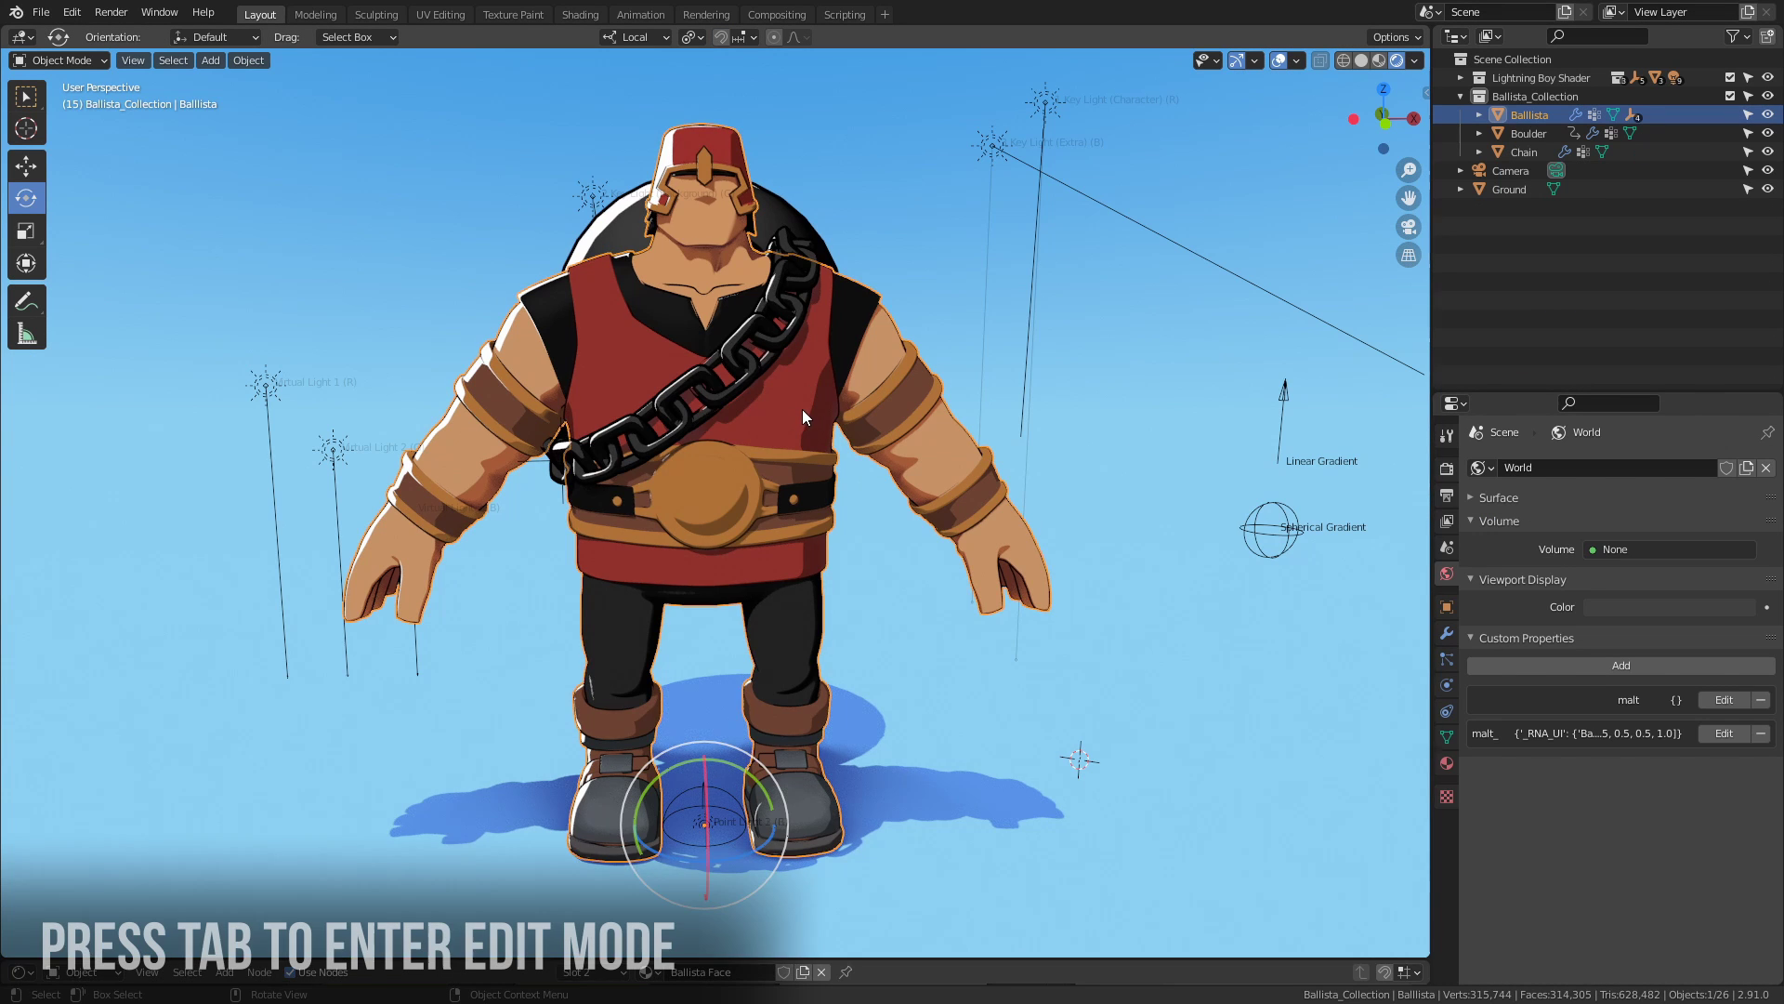
key(Tab)
key(l)
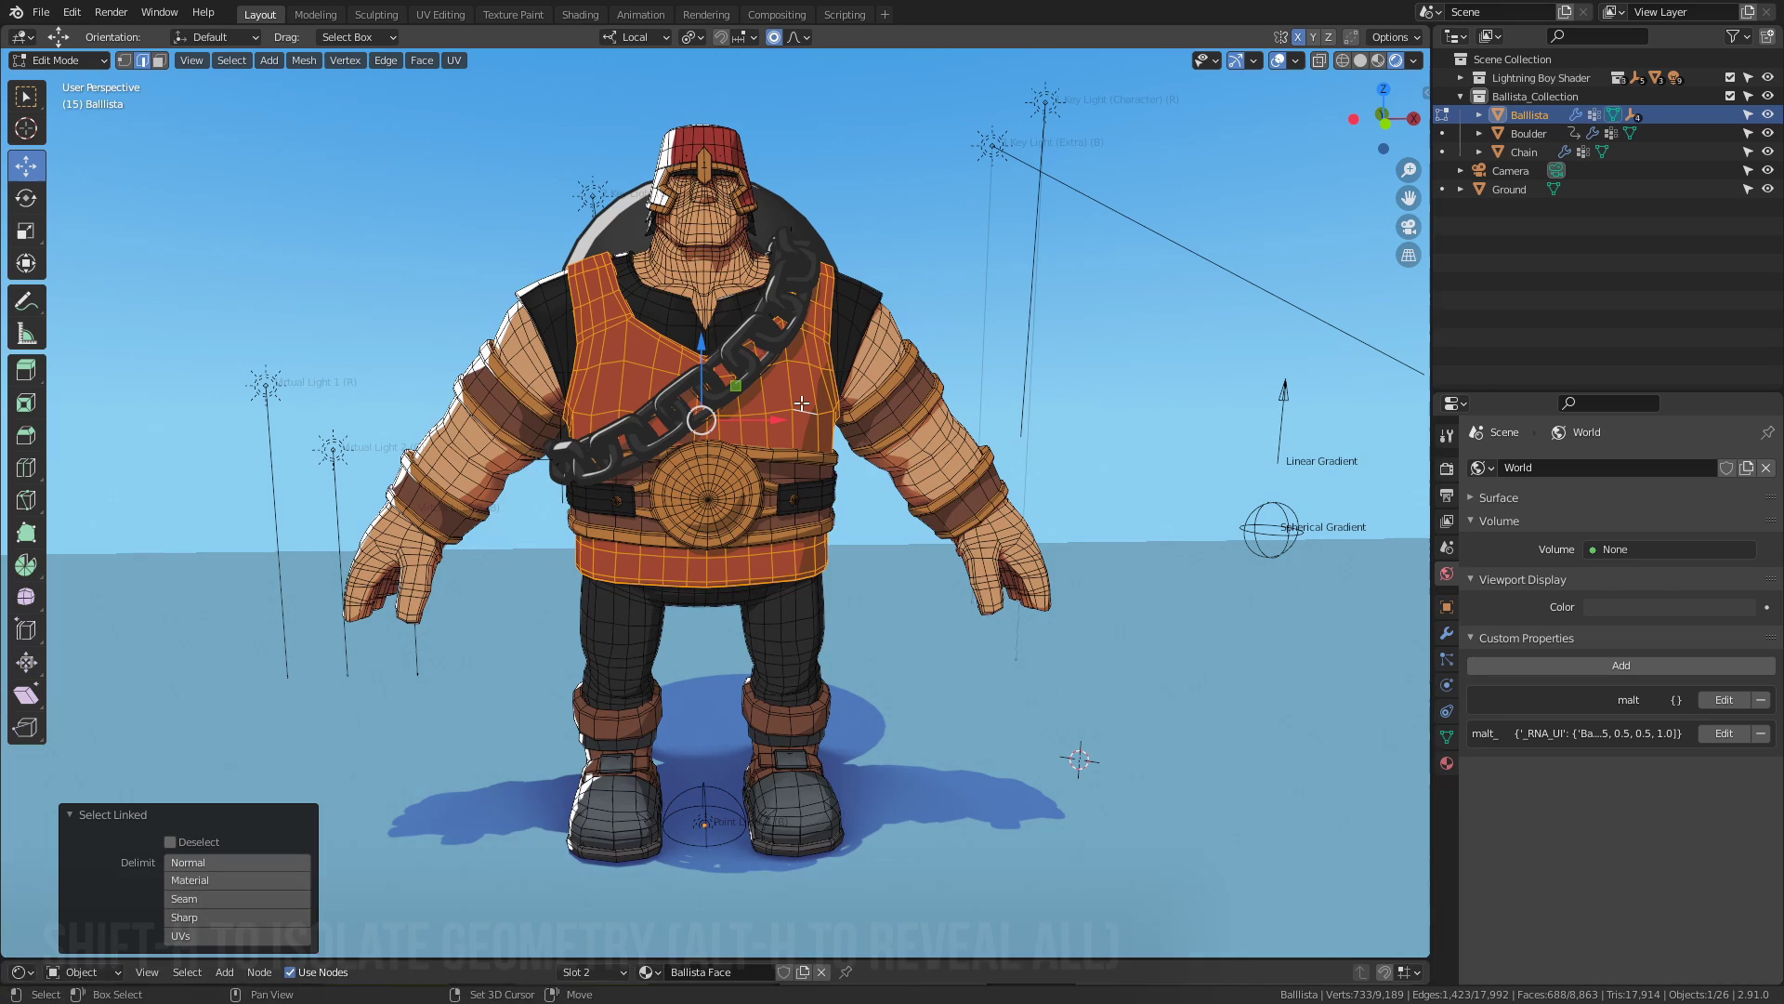
key(shift+h)
key(KP_Decimal)
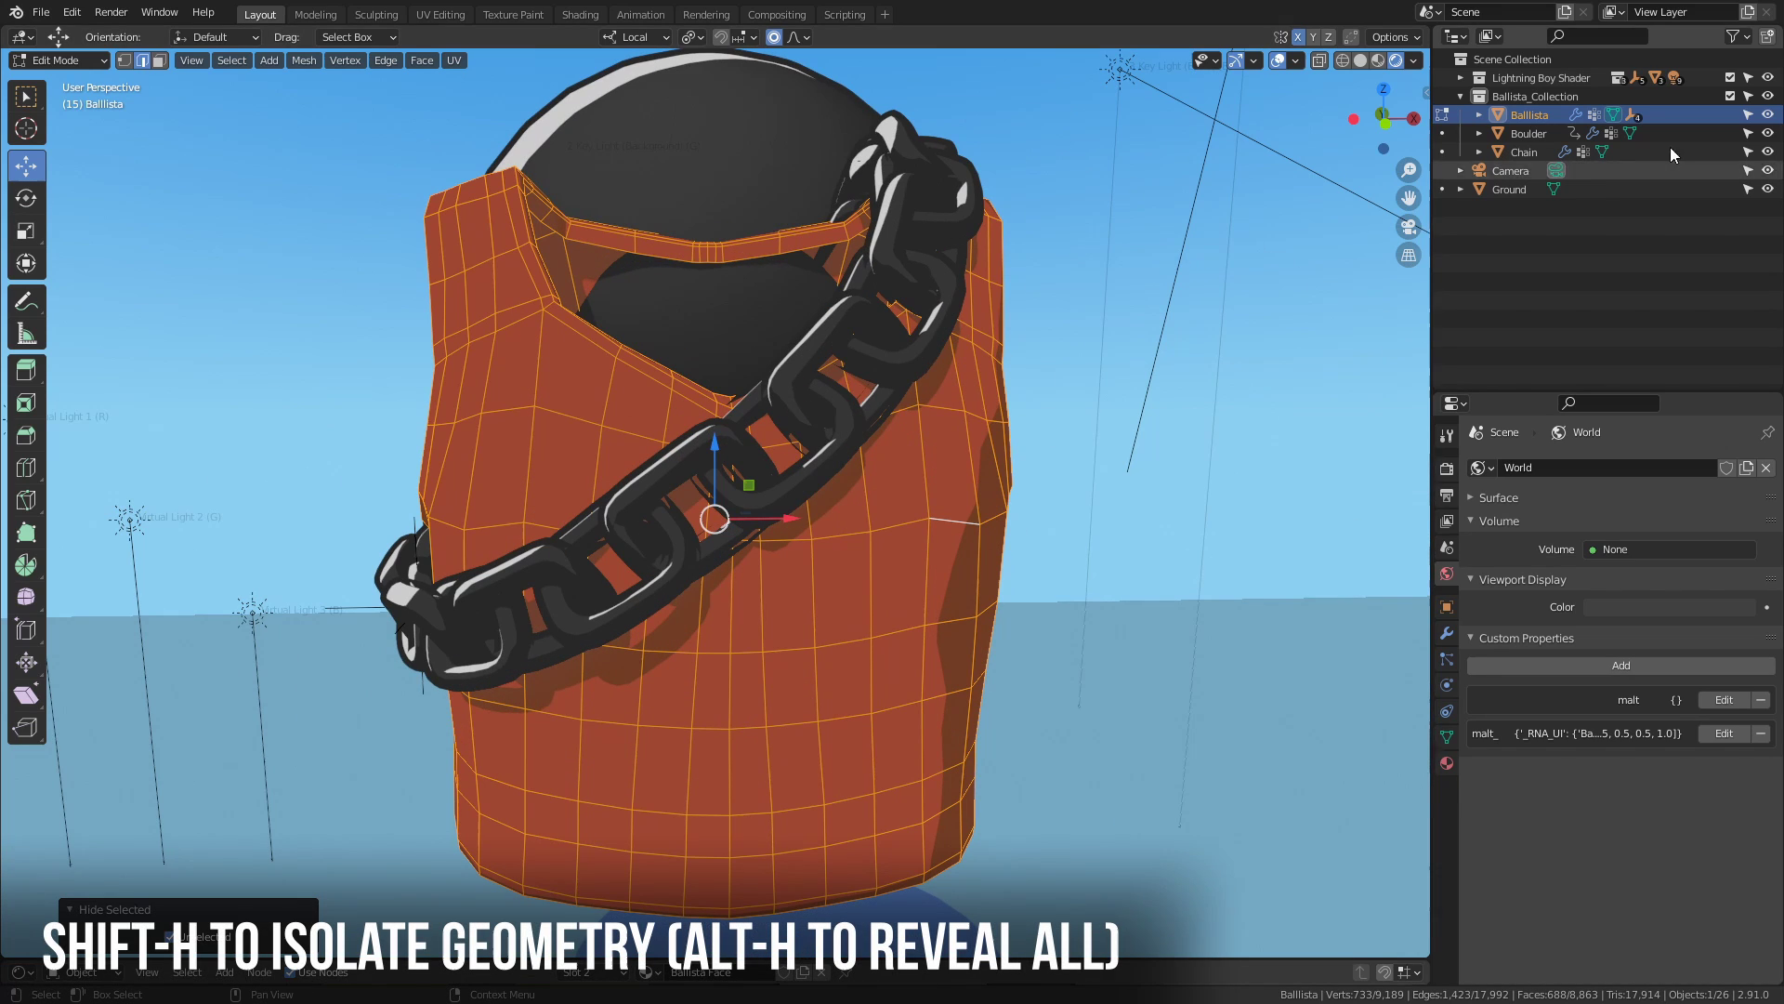
drag(1767, 135, 1768, 152)
Mark UV seams along the vertical edge loops below both armholes of the vest.
middle_drag(474, 540, 752, 578)
alt+click(791, 564)
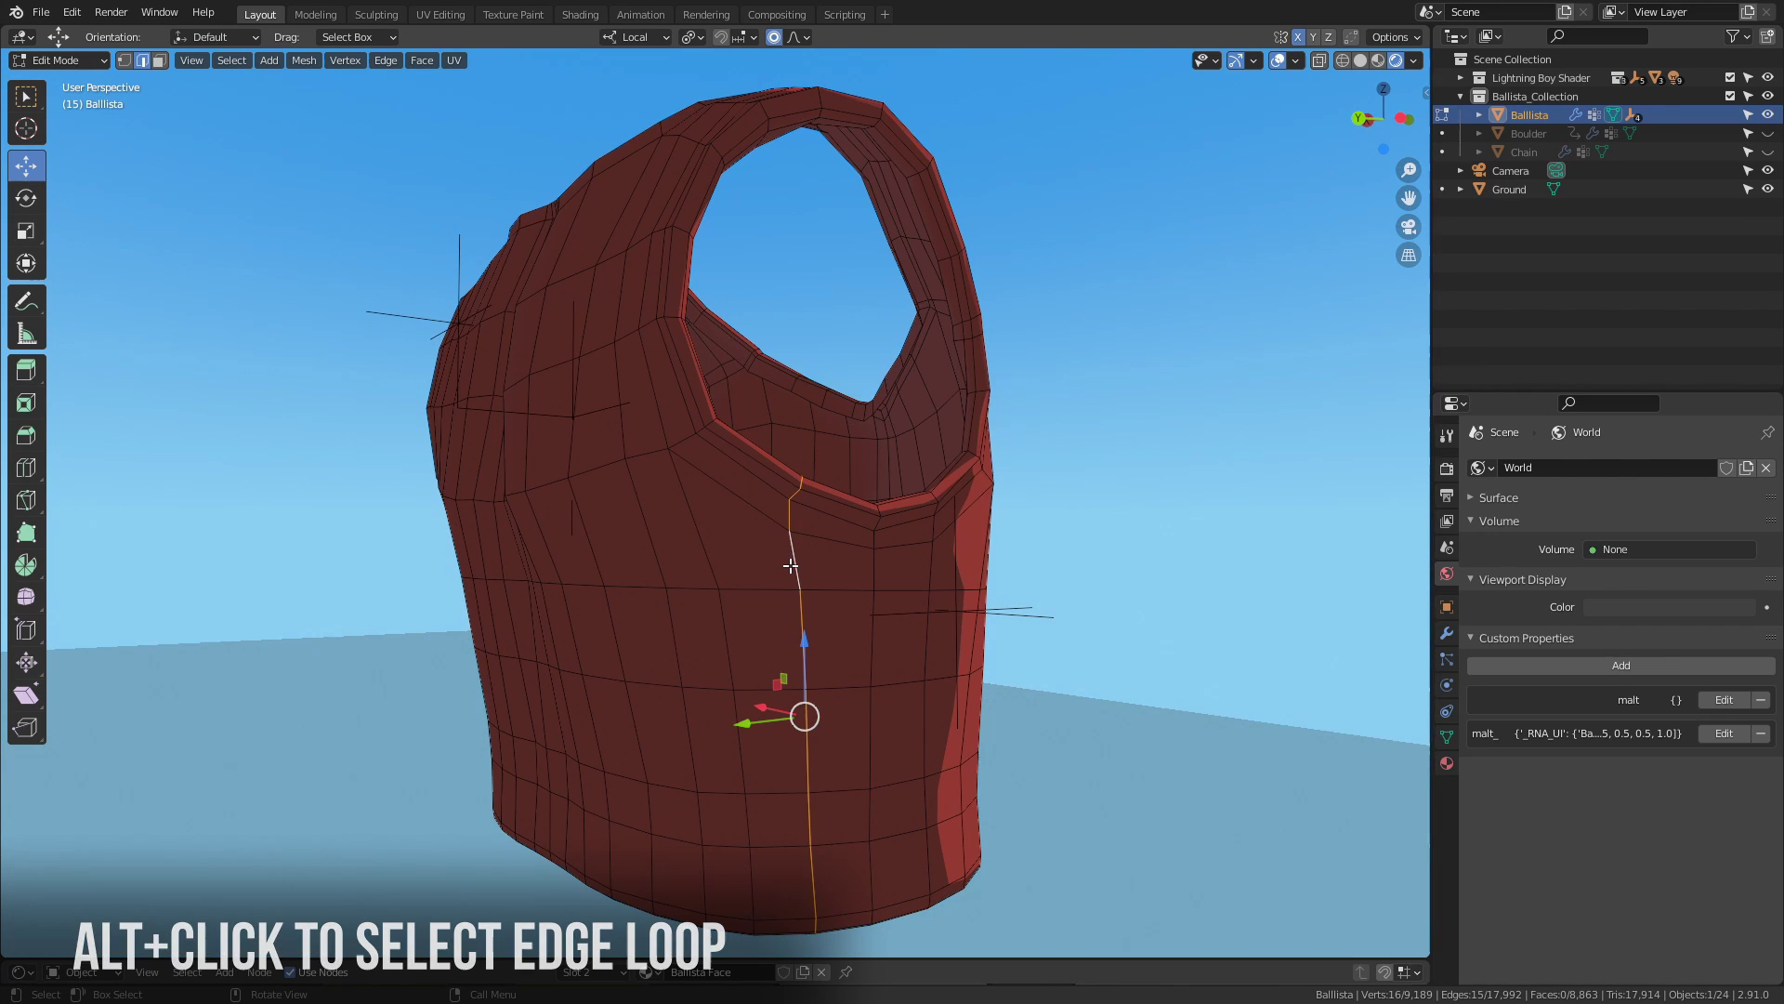
key(u)
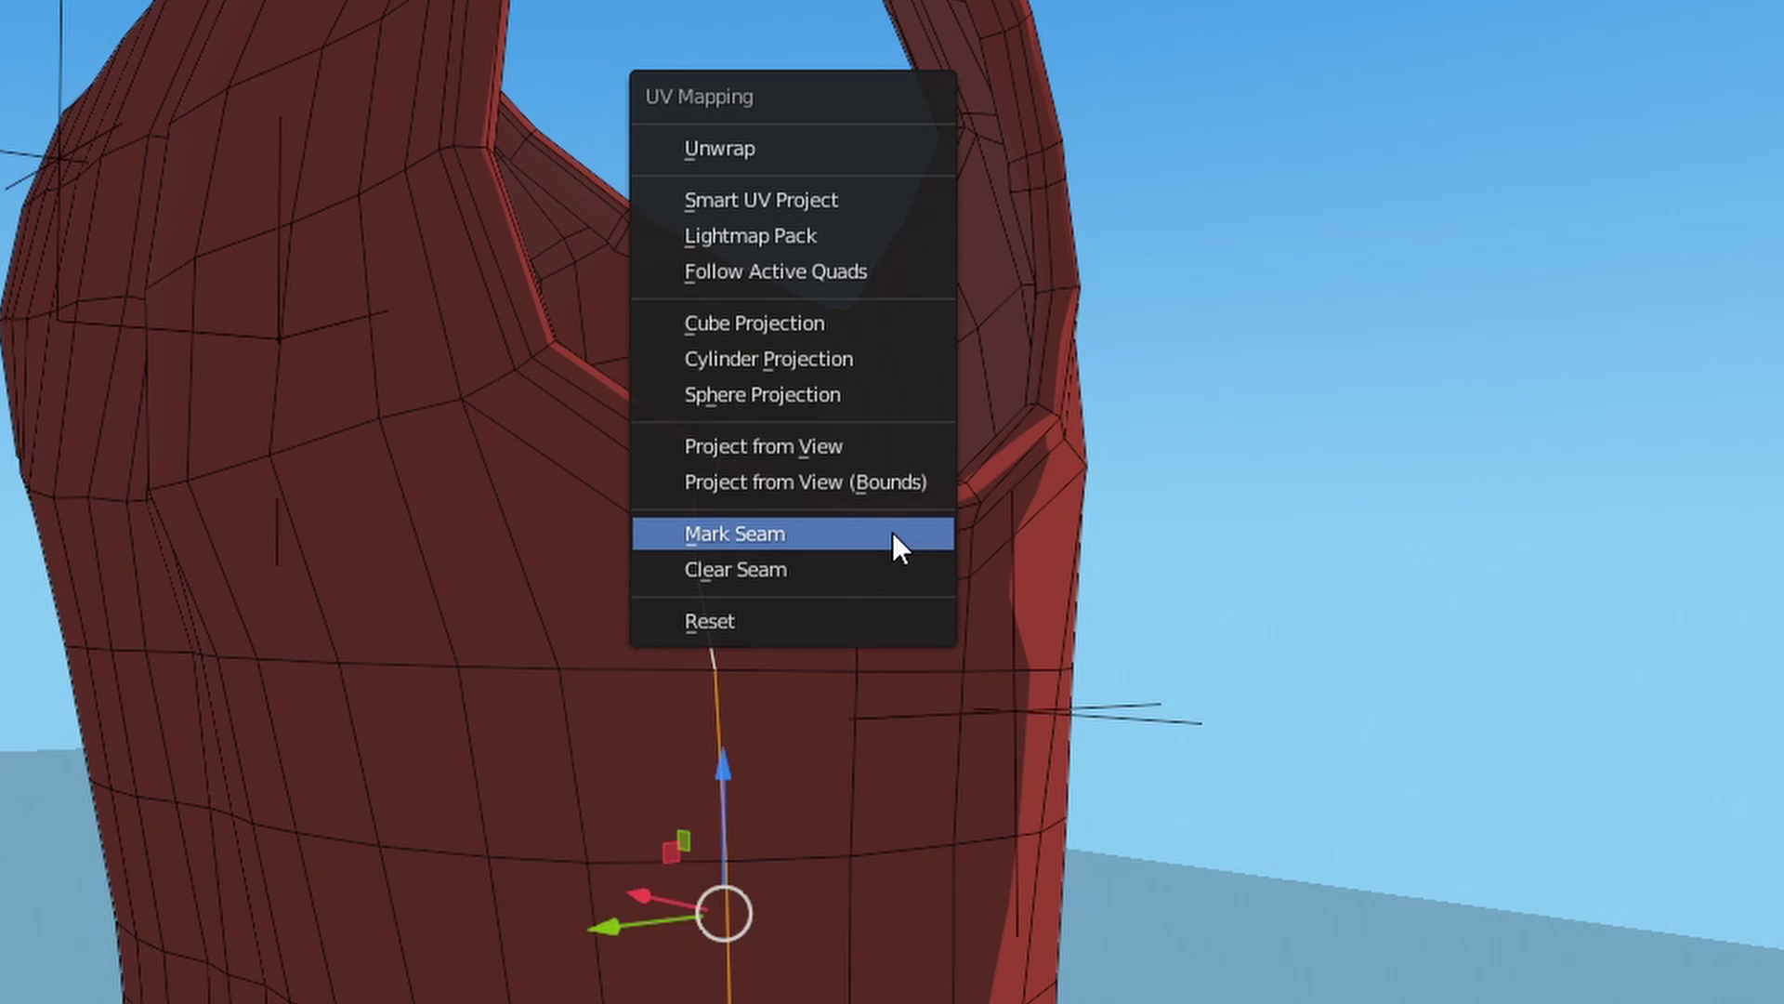
click(893, 532)
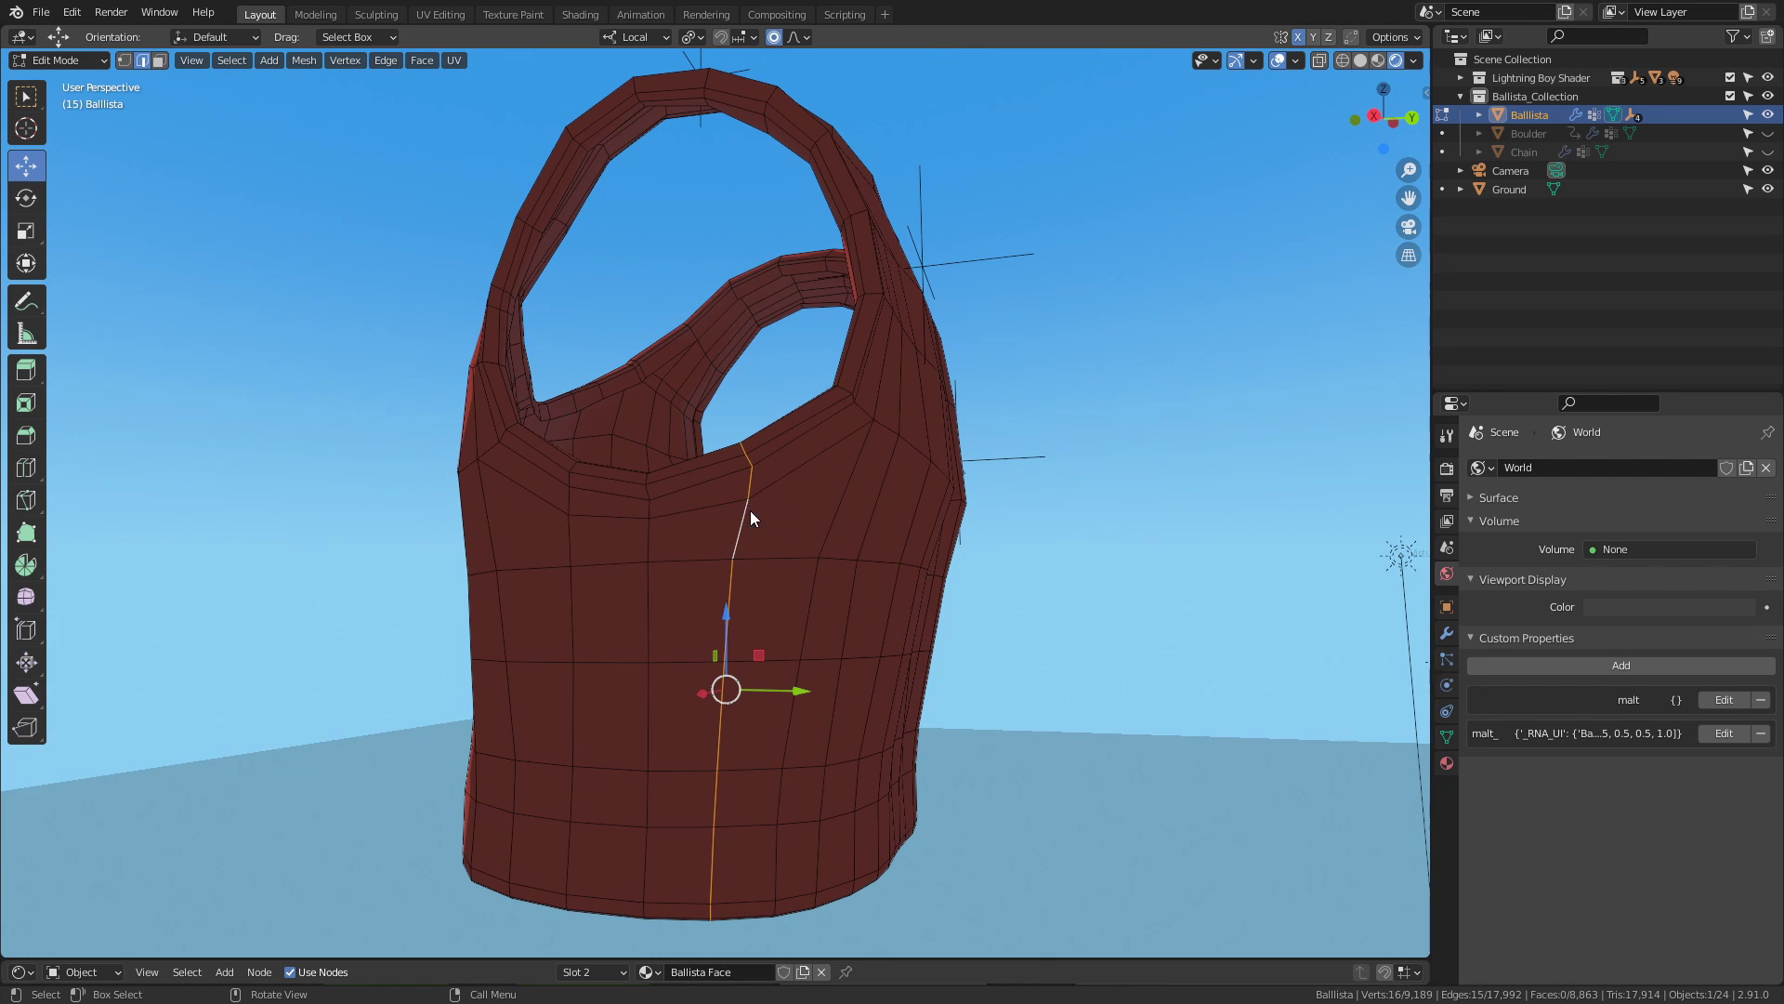
key(u)
click(752, 517)
Mark a UV seam across the vest's shoulder.
middle_drag(939, 418, 479, 340)
key(u)
click(985, 325)
middle_drag(1115, 376, 864, 336)
Select all visible vest faces in face mode and unwrap them.
key(3)
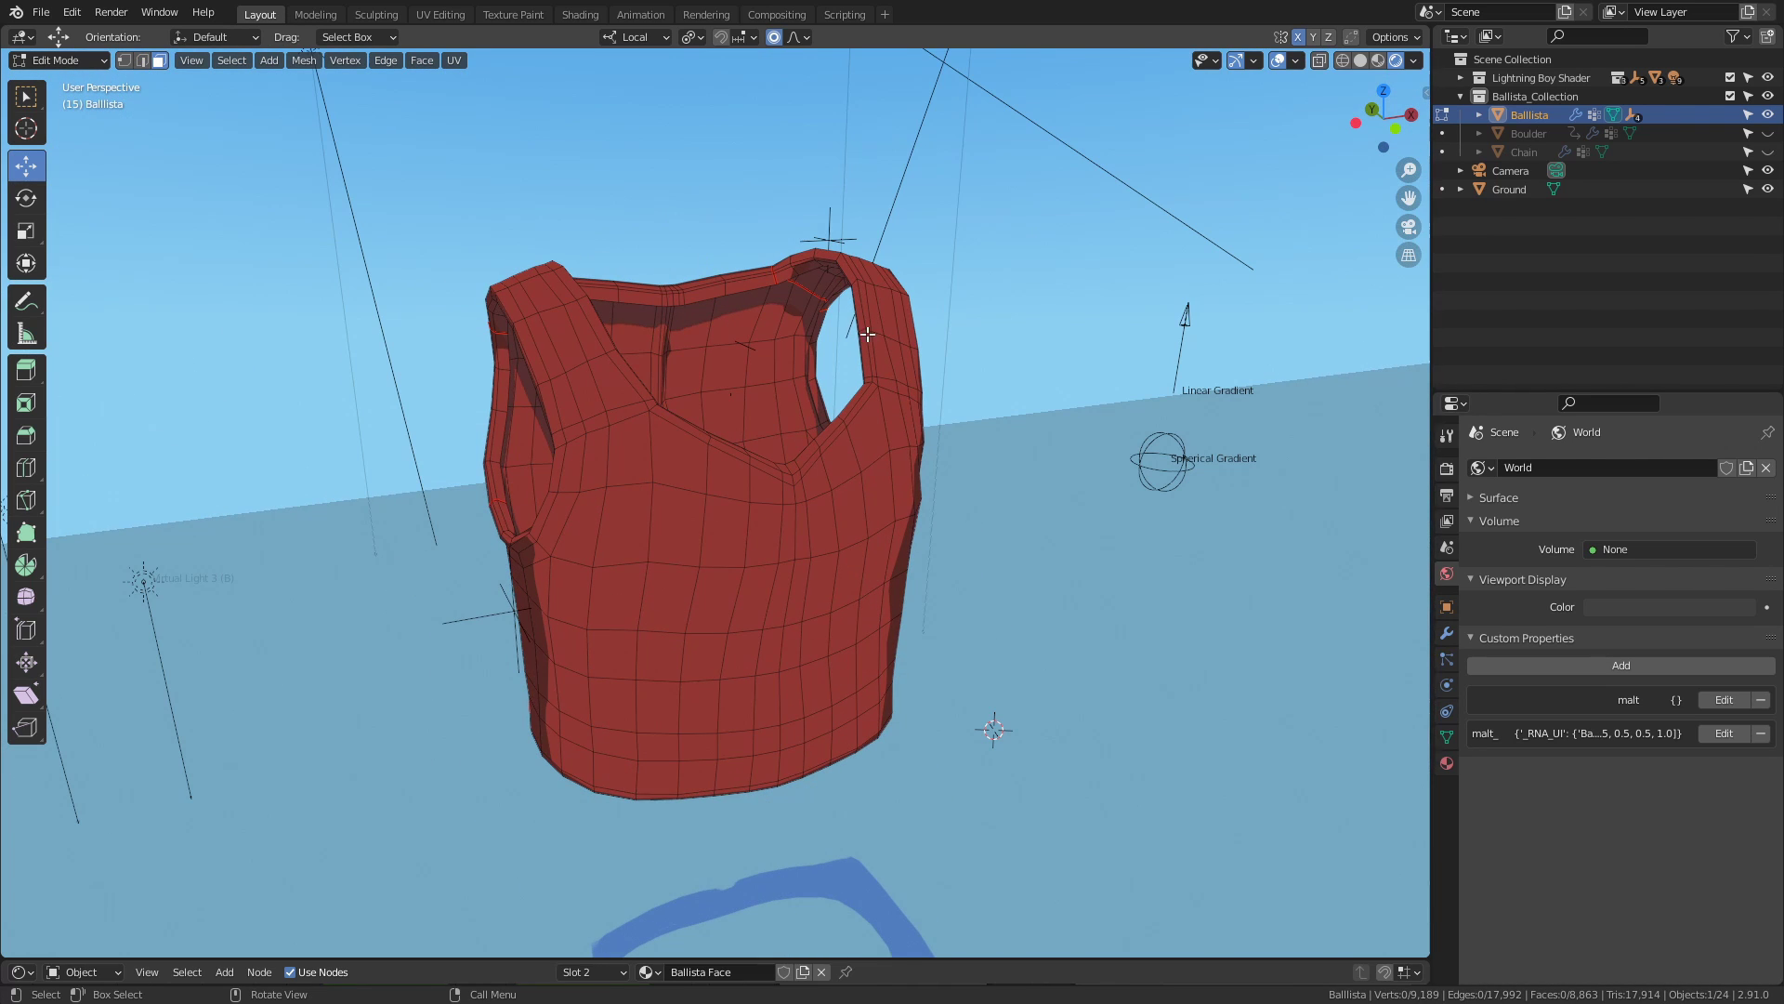
key(a)
middle_drag(1027, 437, 968, 424)
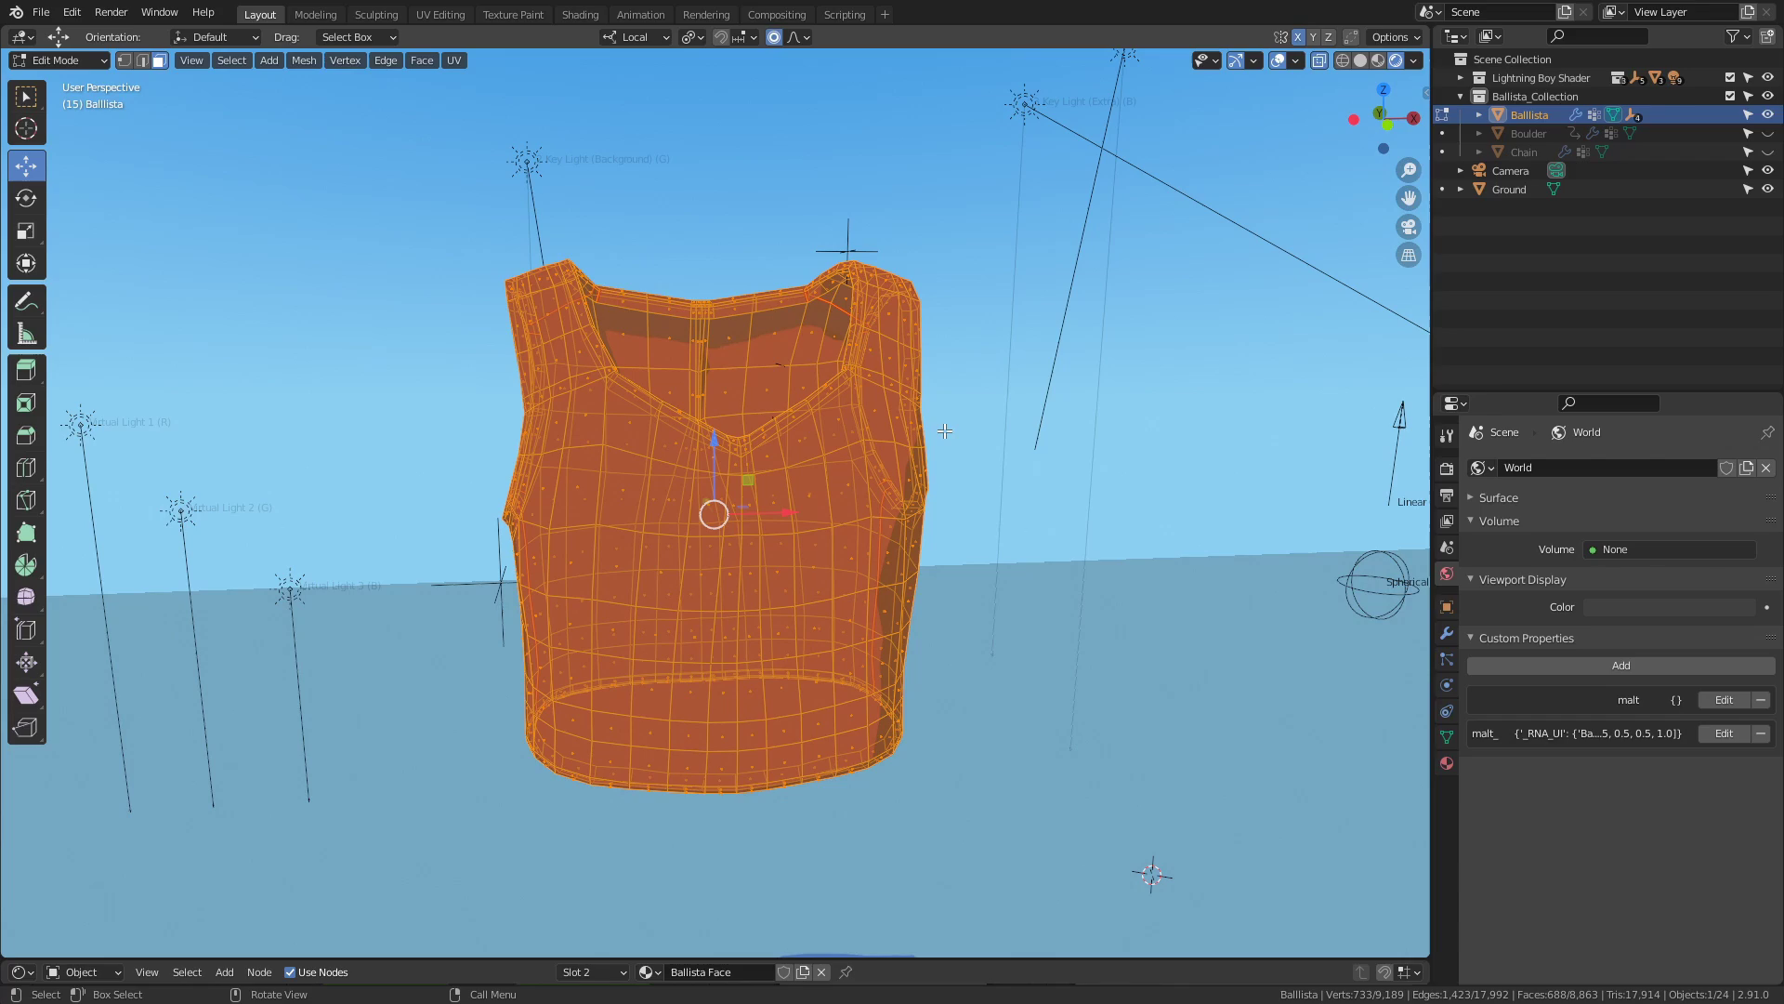
key(u)
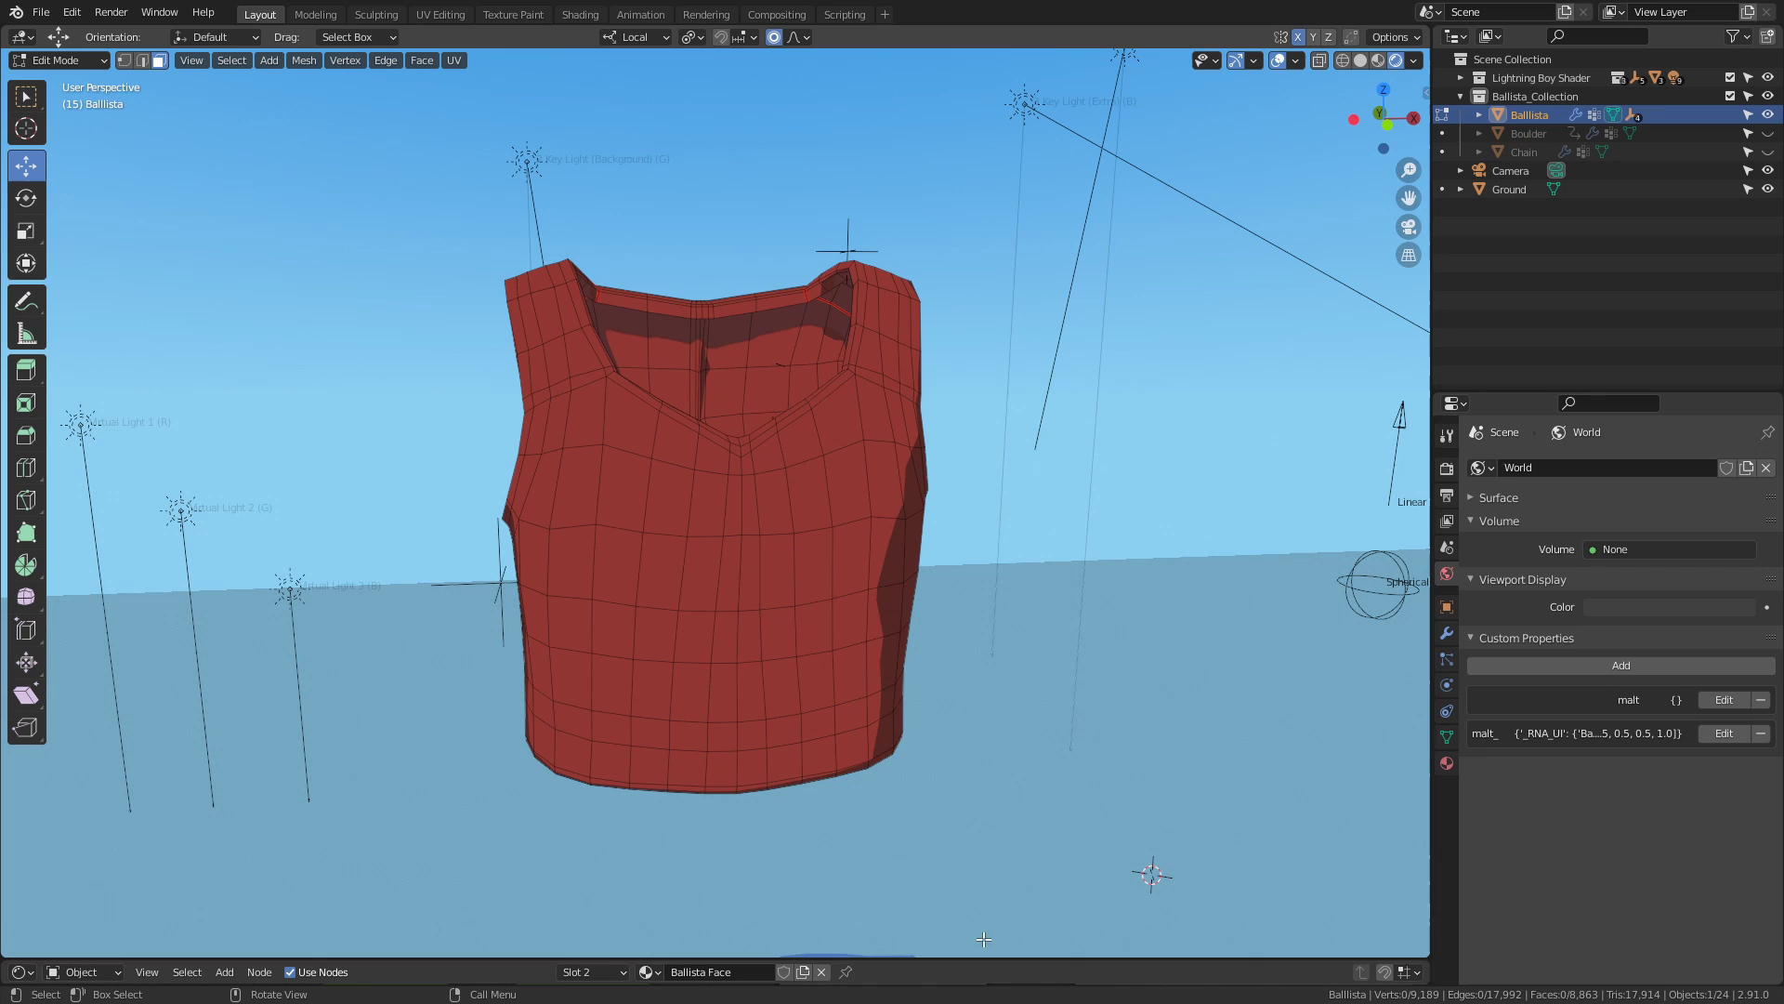
Enlarge the lower editor area and switch it to the UV Editor to inspect the vest's UV islands.
drag(985, 959, 1050, 510)
click(21, 499)
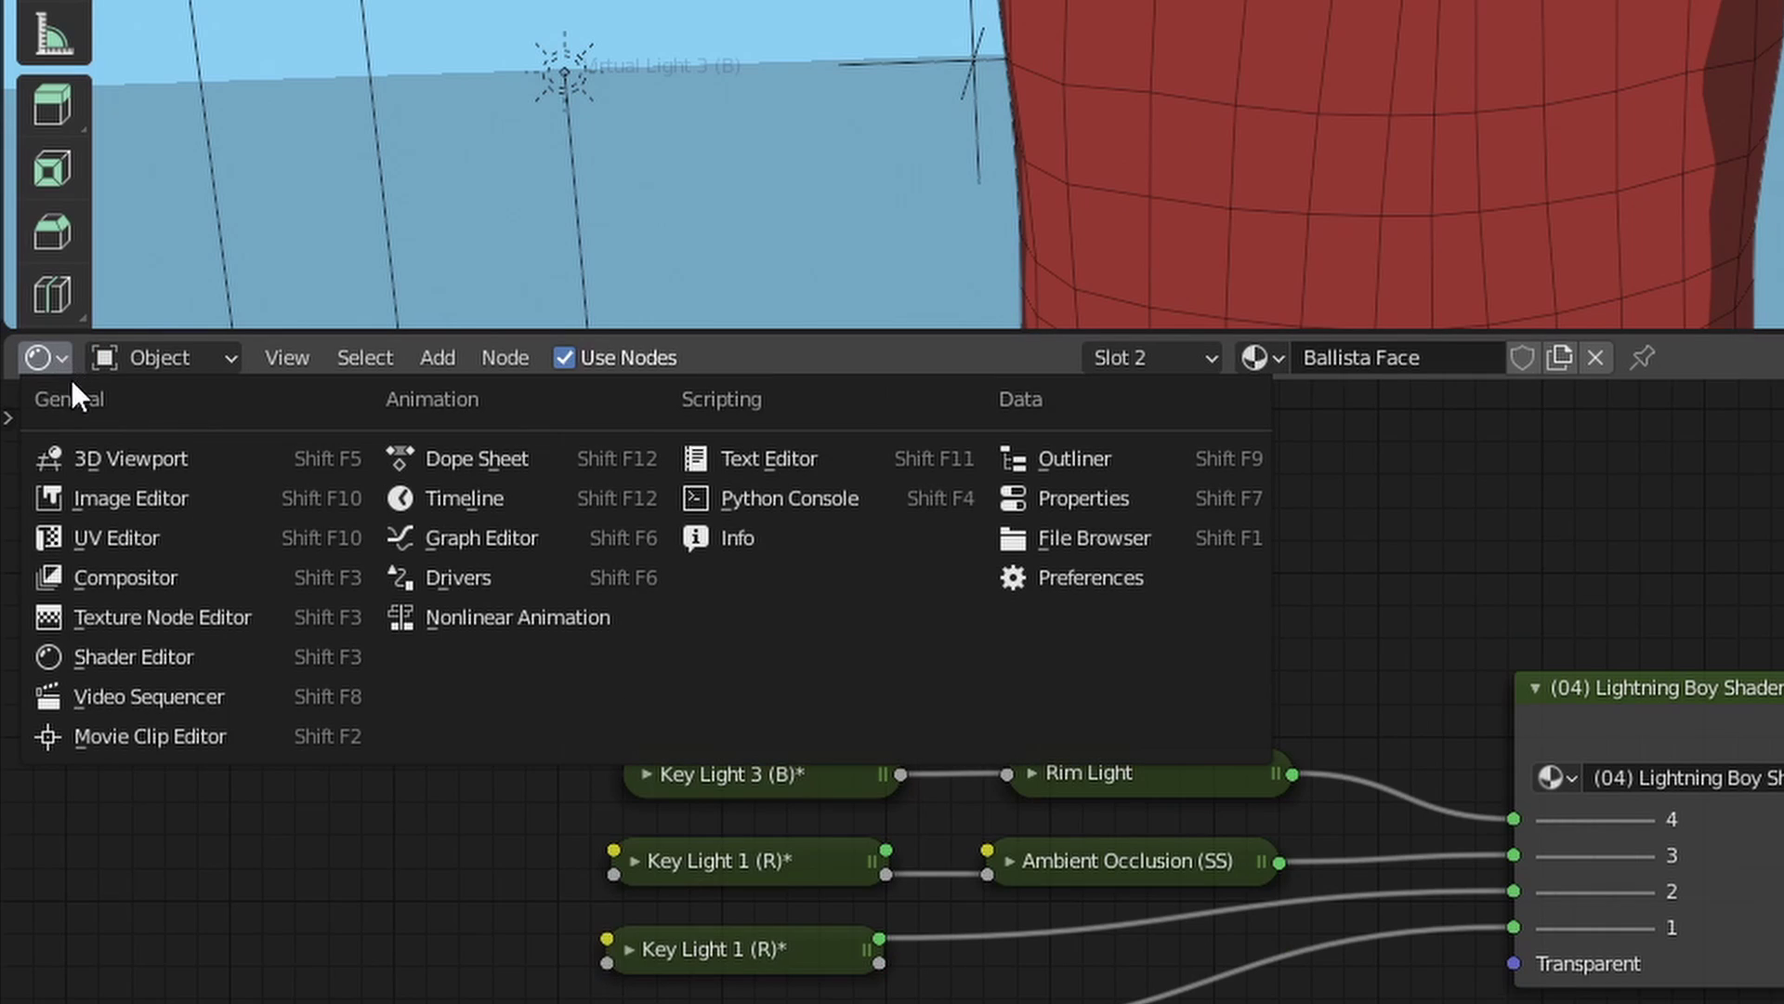
click(77, 586)
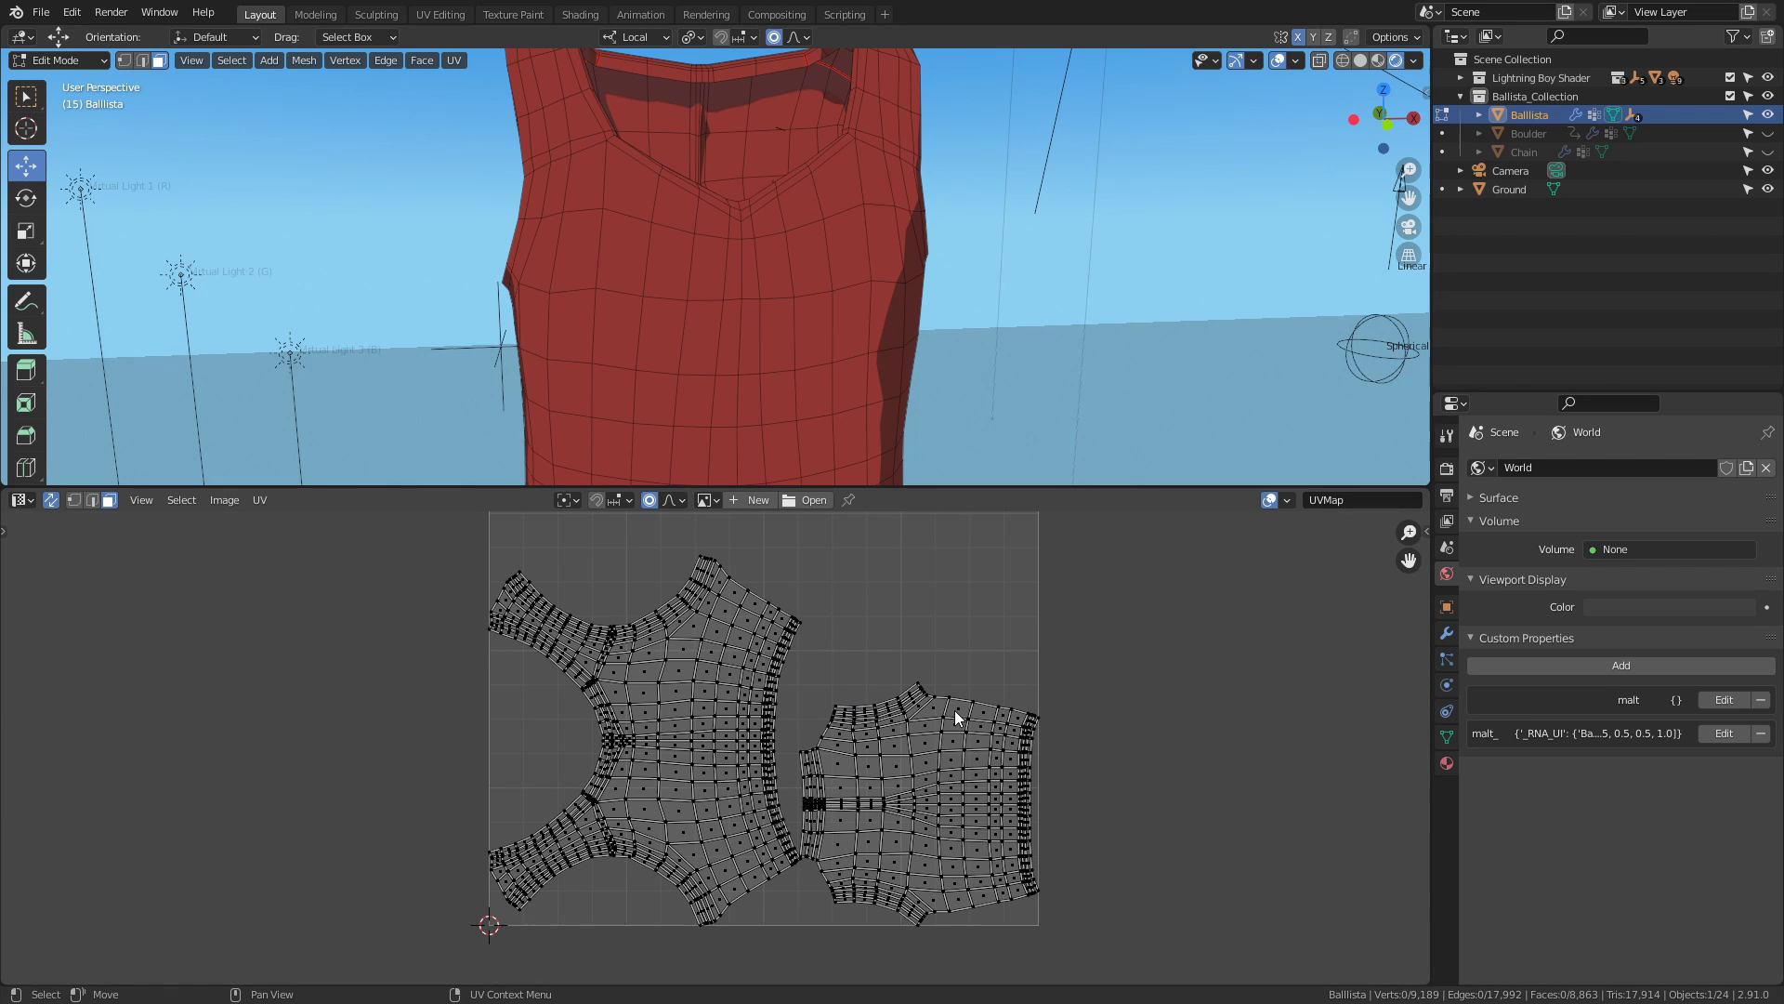
ctrl+middle_drag(956, 712, 1022, 686)
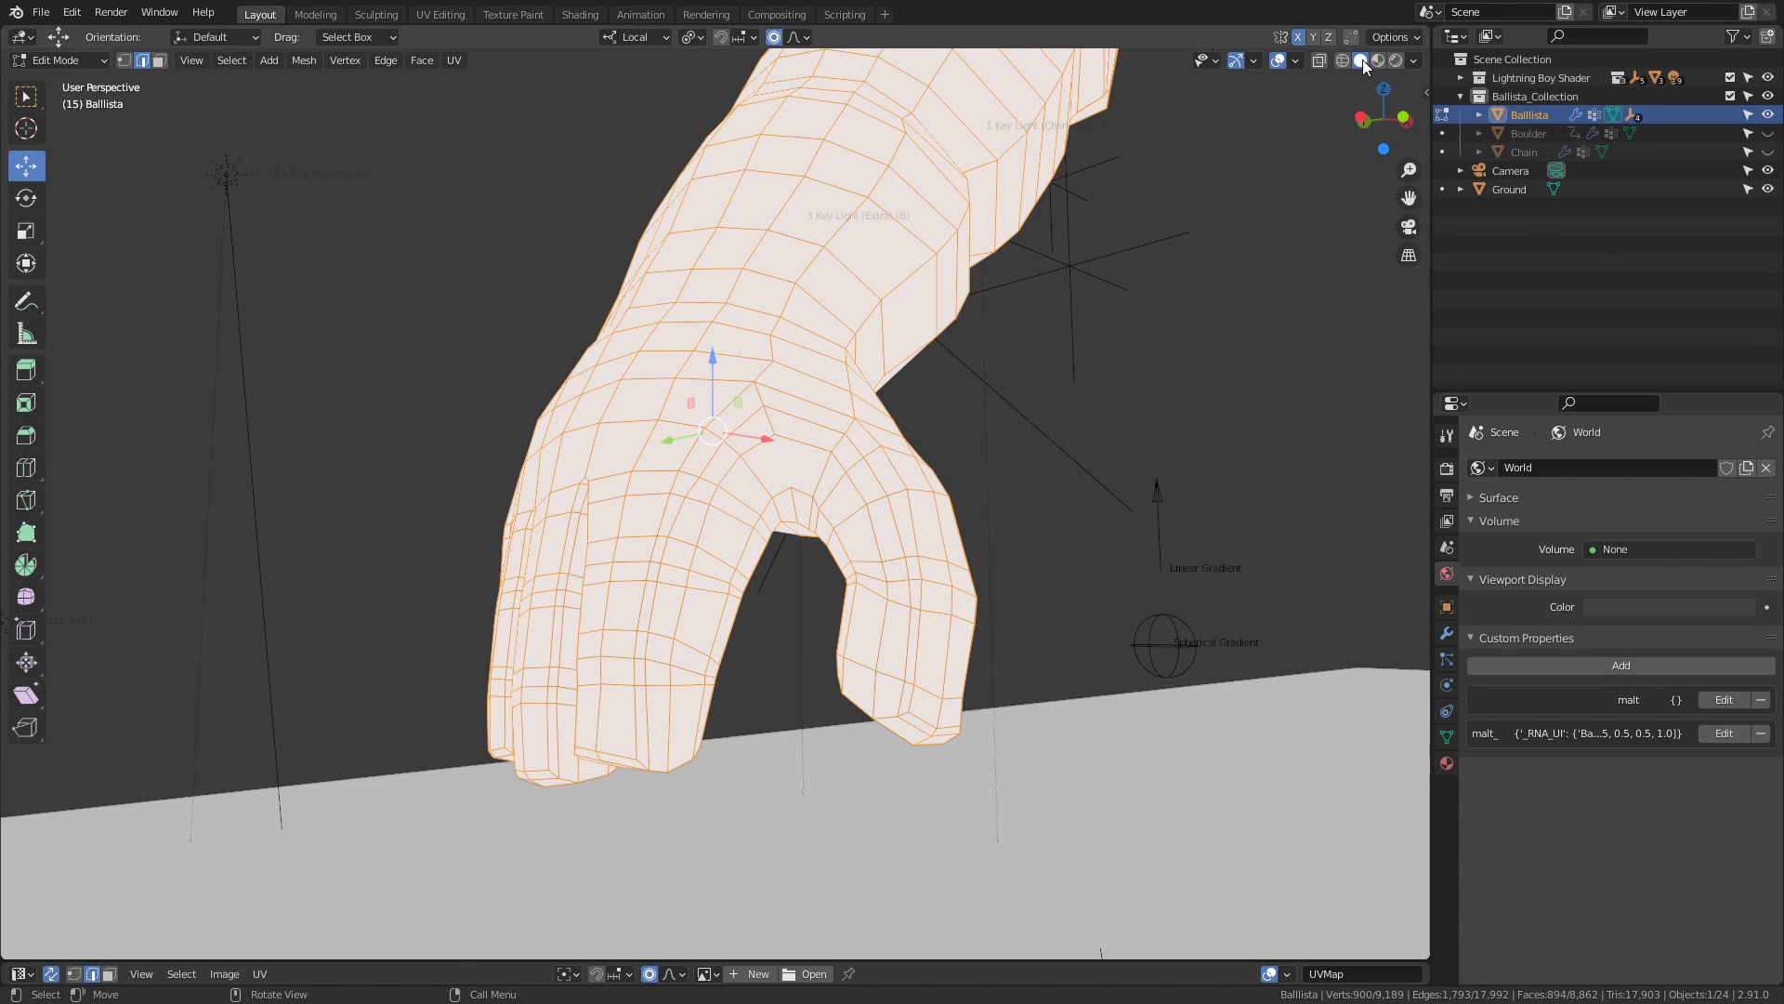
Switch to wireframe display and mark edge loops around the isolated arm's wrist and hand as UV seams.
key(shift+z)
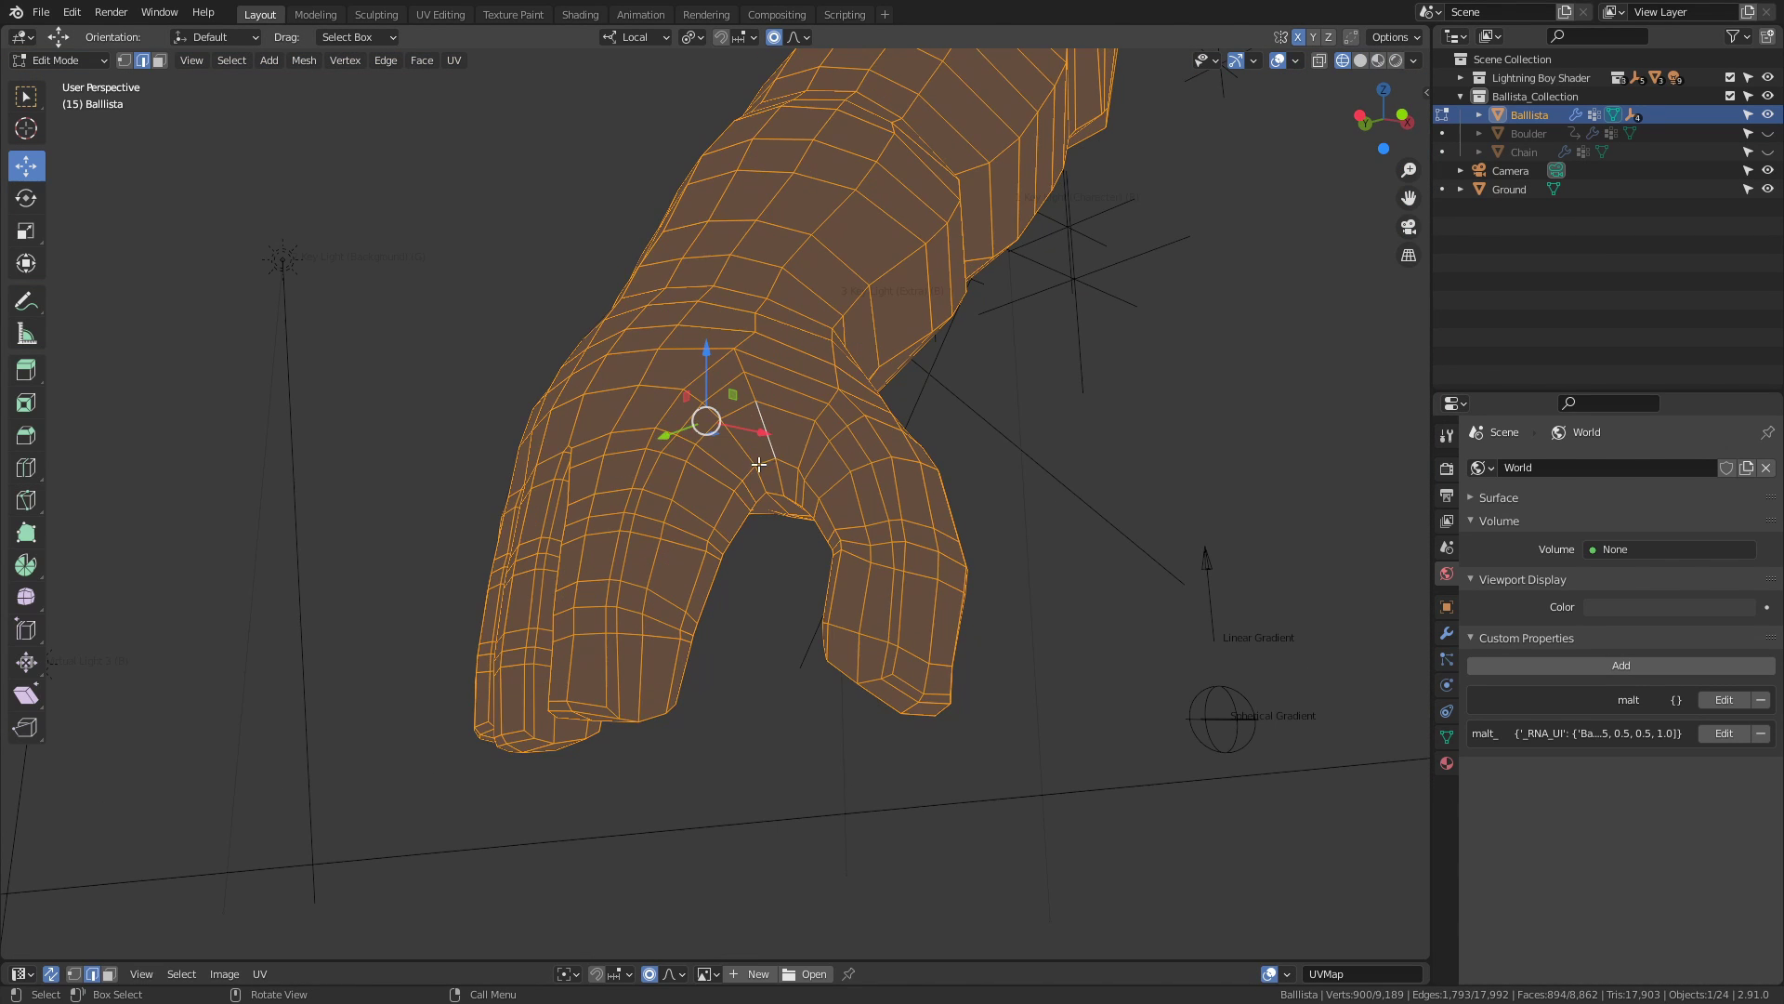
alt+click(879, 452)
middle_drag(879, 452, 745, 474)
key(u)
click(698, 670)
key(alt+a)
middle_drag(792, 575, 595, 391)
key(u)
click(665, 409)
Select an edge path along the side of the hand and mark it as a UV seam.
middle_drag(789, 458, 632, 476)
click(868, 540)
ctrl+click(812, 403)
middle_drag(786, 553, 855, 549)
ctrl+click(502, 538)
key(u)
click(561, 541)
Select the remaining edges joining the hand's seam line and mark them as a UV seam.
middle_drag(549, 548, 586, 544)
click(483, 478)
shift+click(472, 437)
key(u)
click(715, 420)
Select the linked arm and hand faces and unwrap them using the hand and wrist seams.
key(3)
key(ctrl+l)
key(u)
click(743, 201)
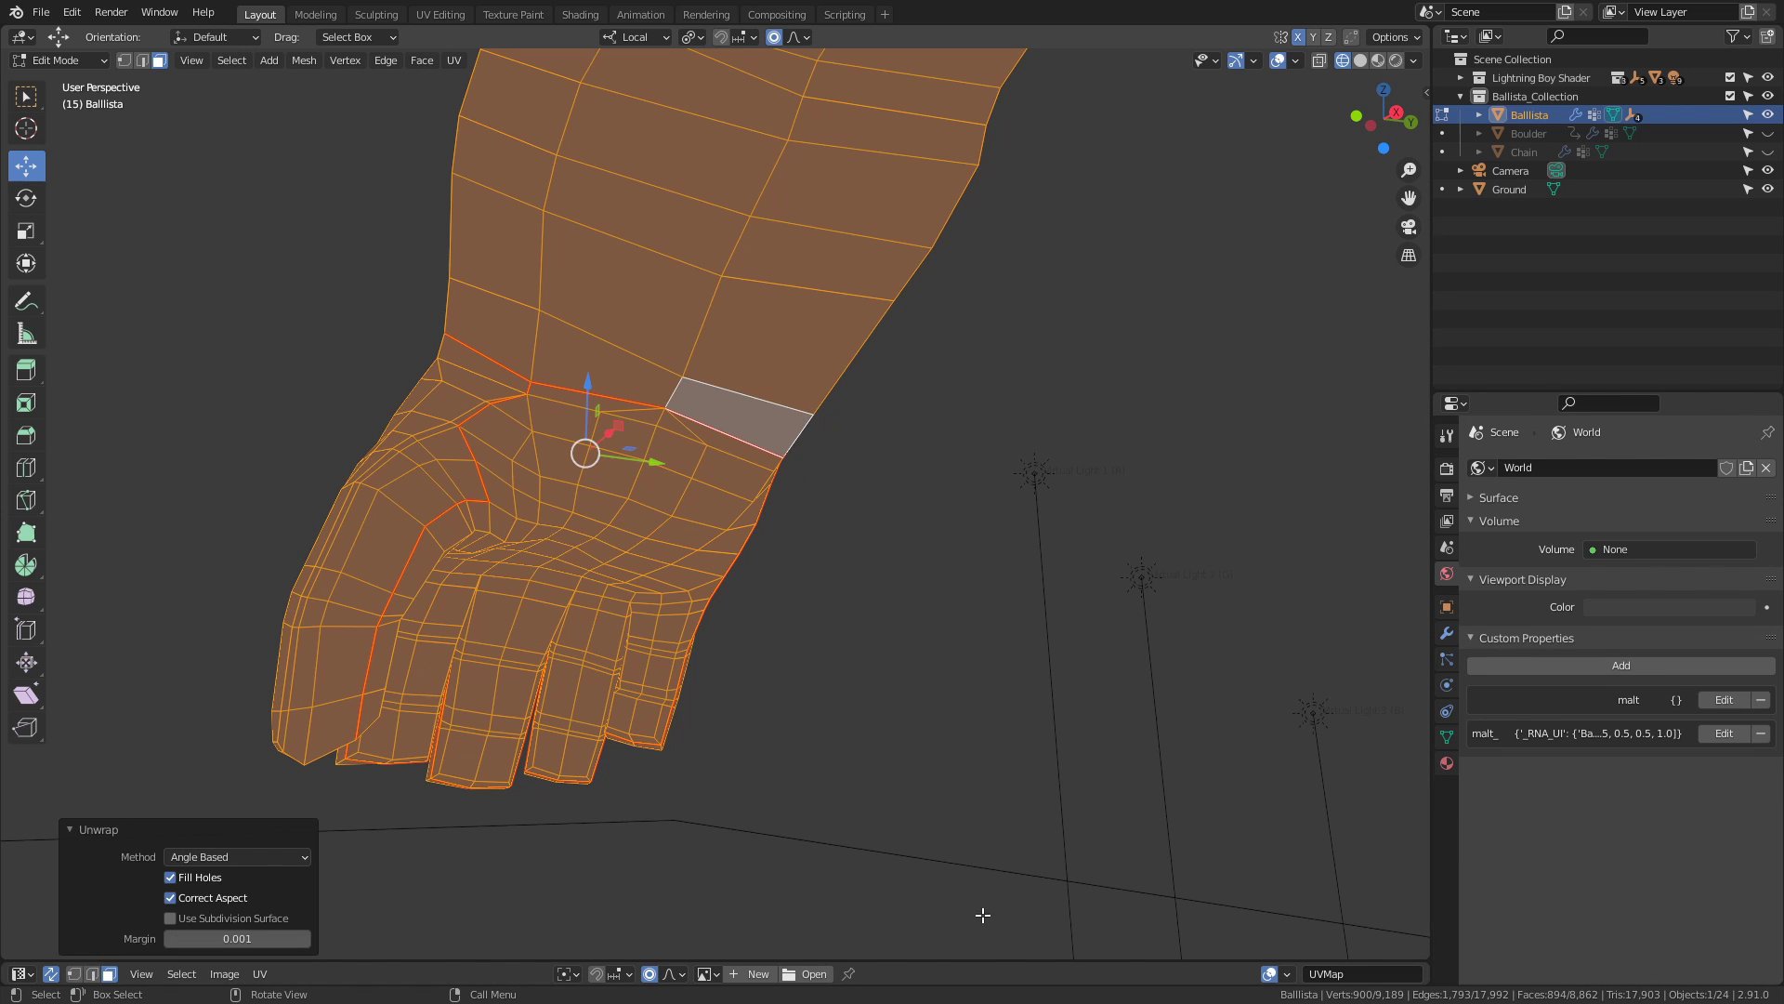
Enlarge the UV Editor and mark the lengthwise edge loop along the arm as a seam.
drag(1001, 959, 1011, 351)
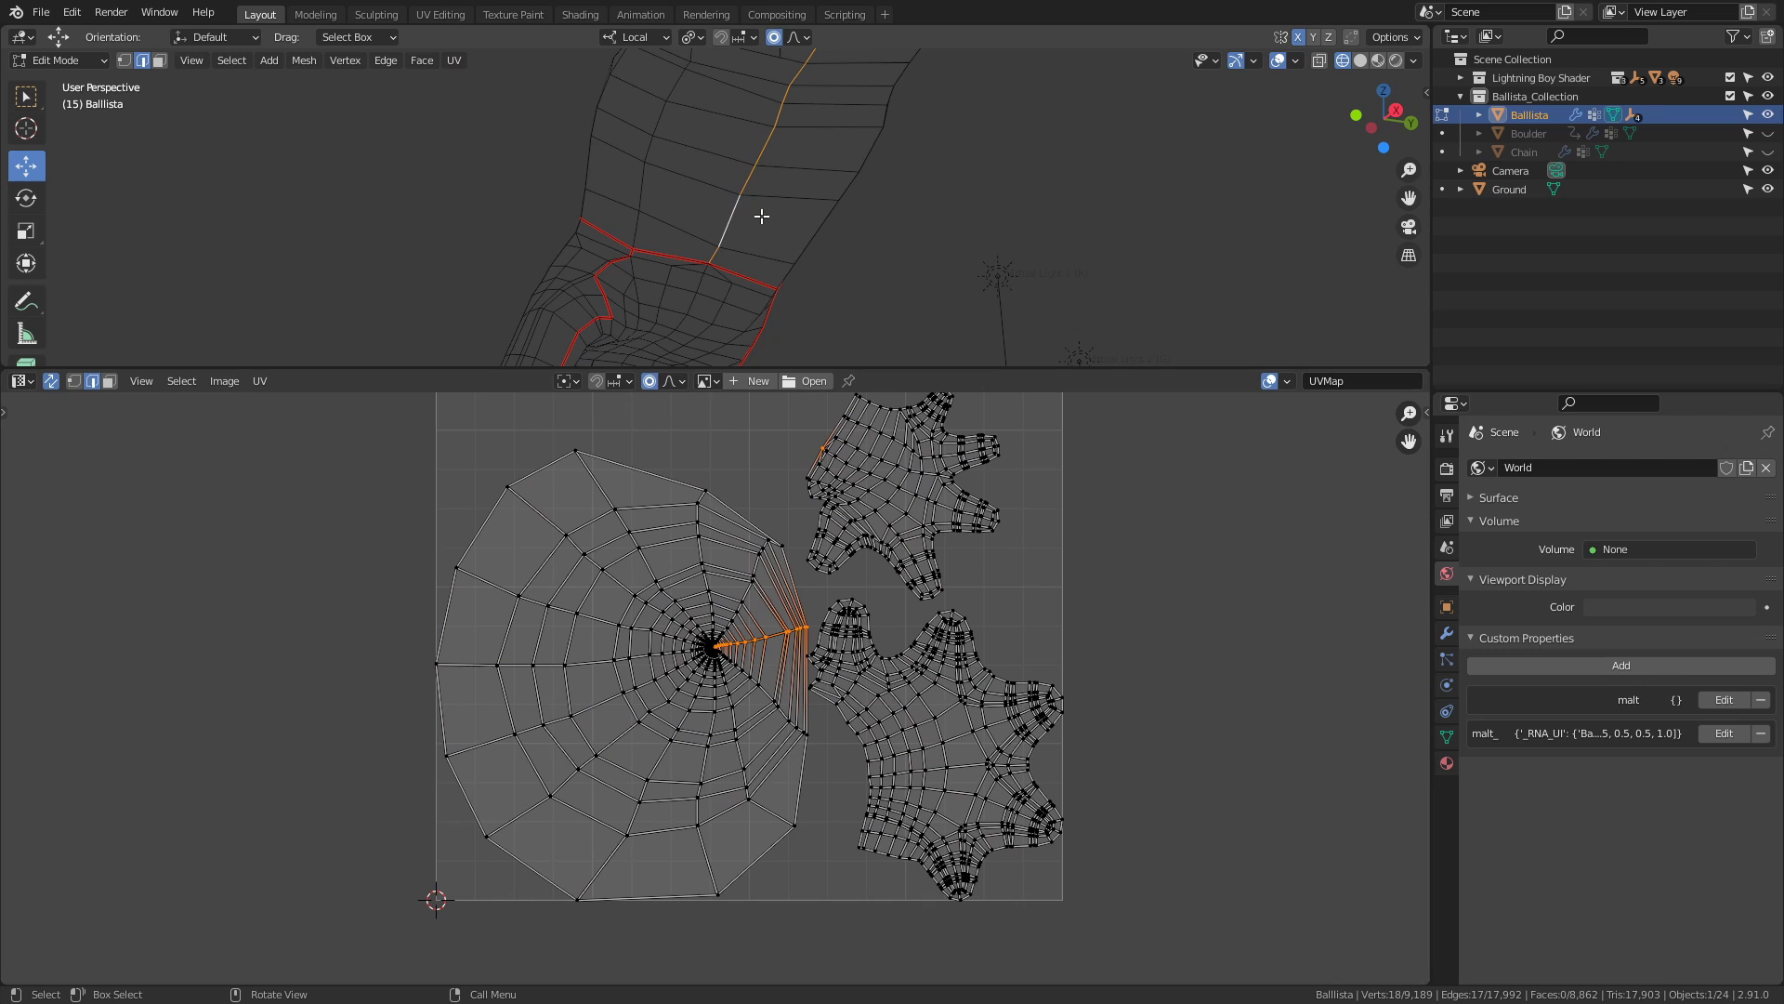
key(u)
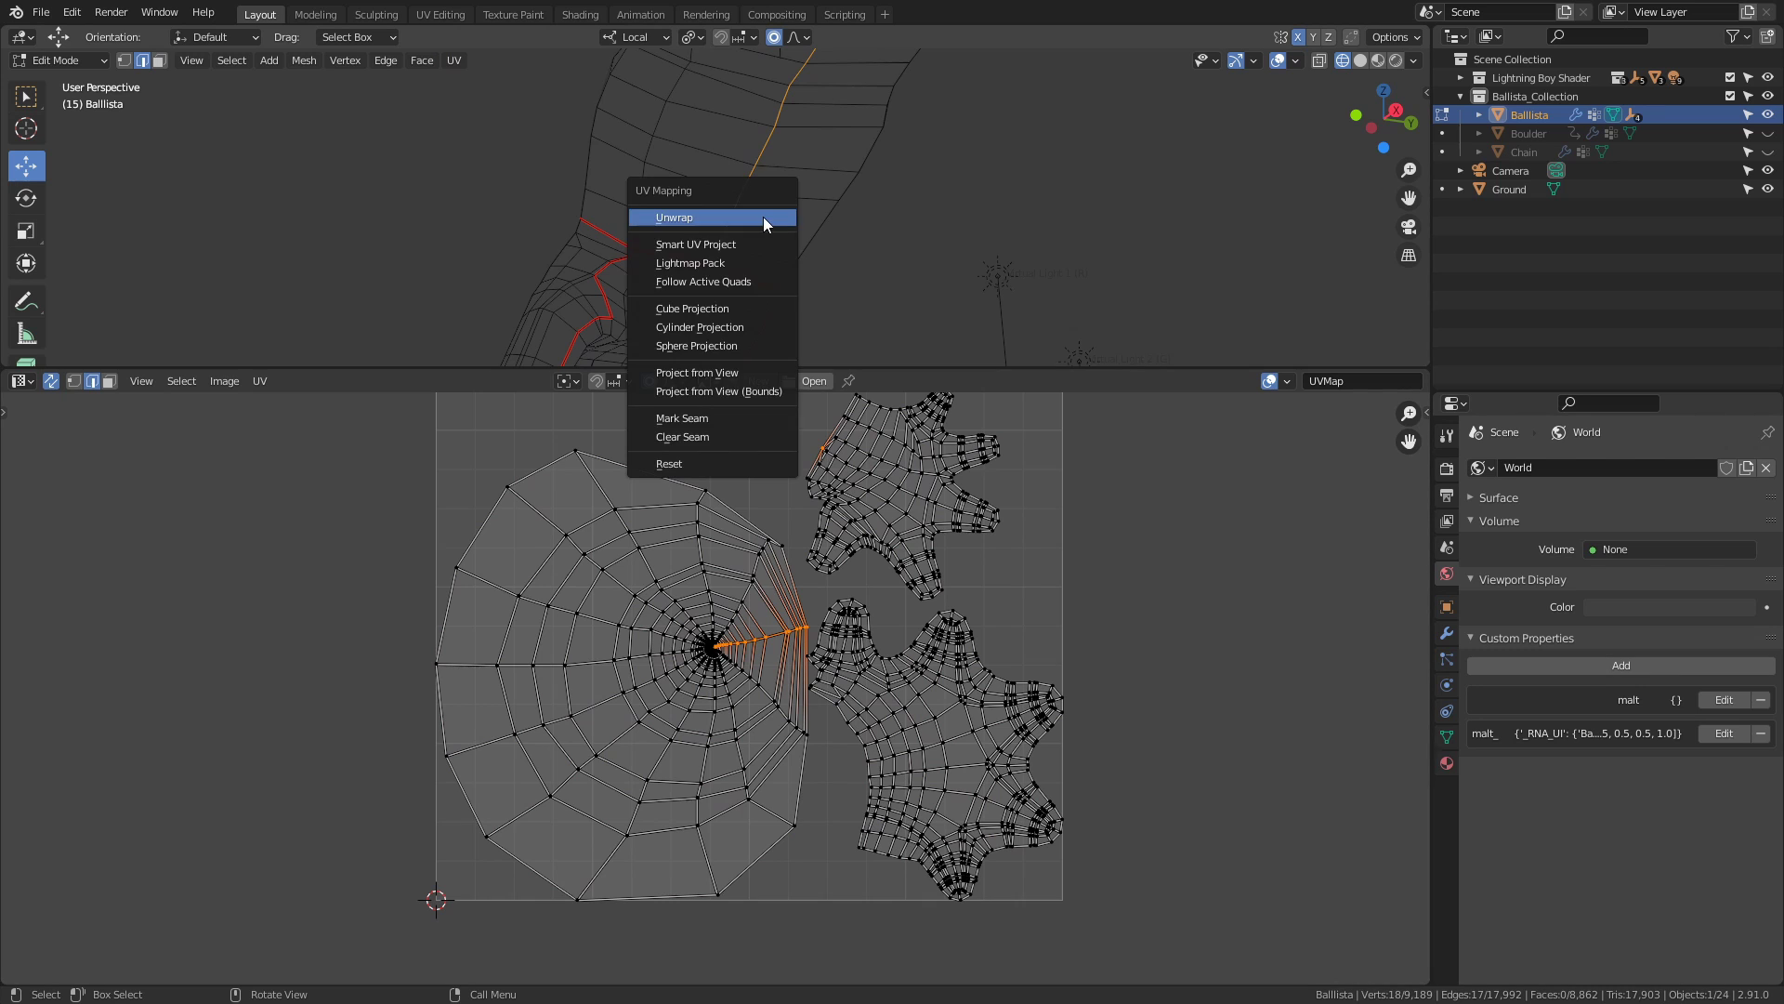
click(737, 407)
Select all faces linked to the forearm and unwrap the arm again with the lengthwise seam.
key(3)
click(772, 233)
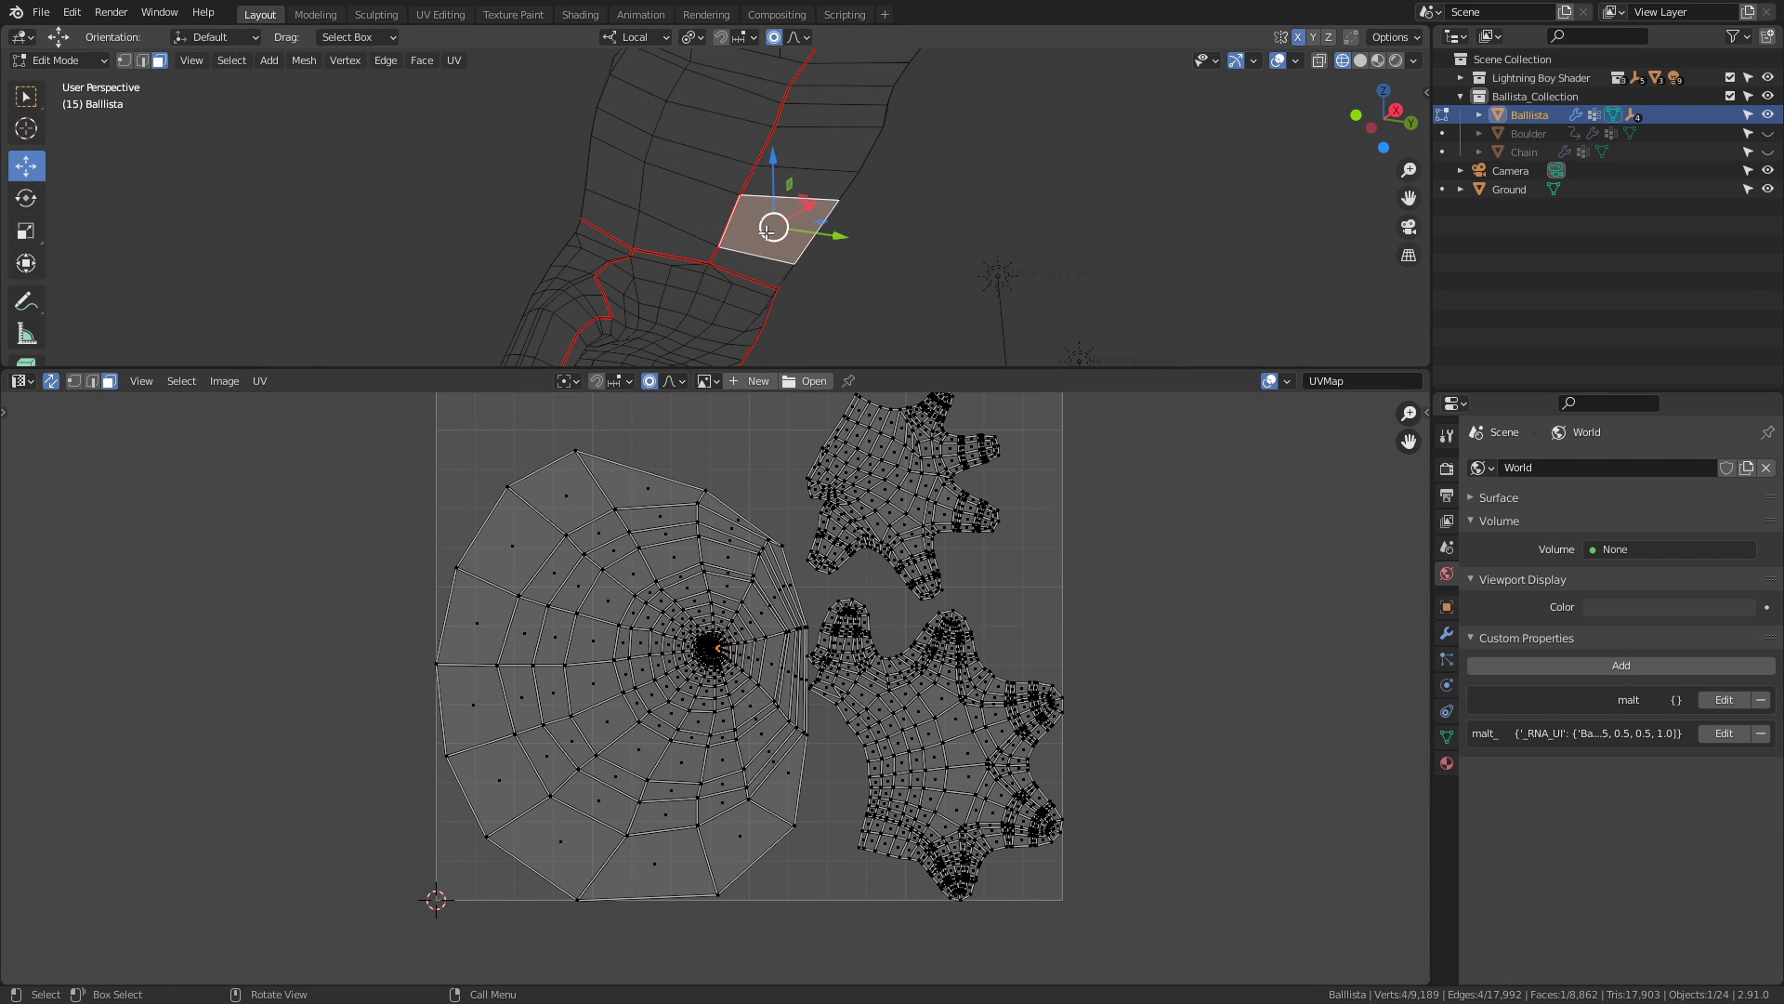
key(ctrl+l)
key(u)
click(729, 52)
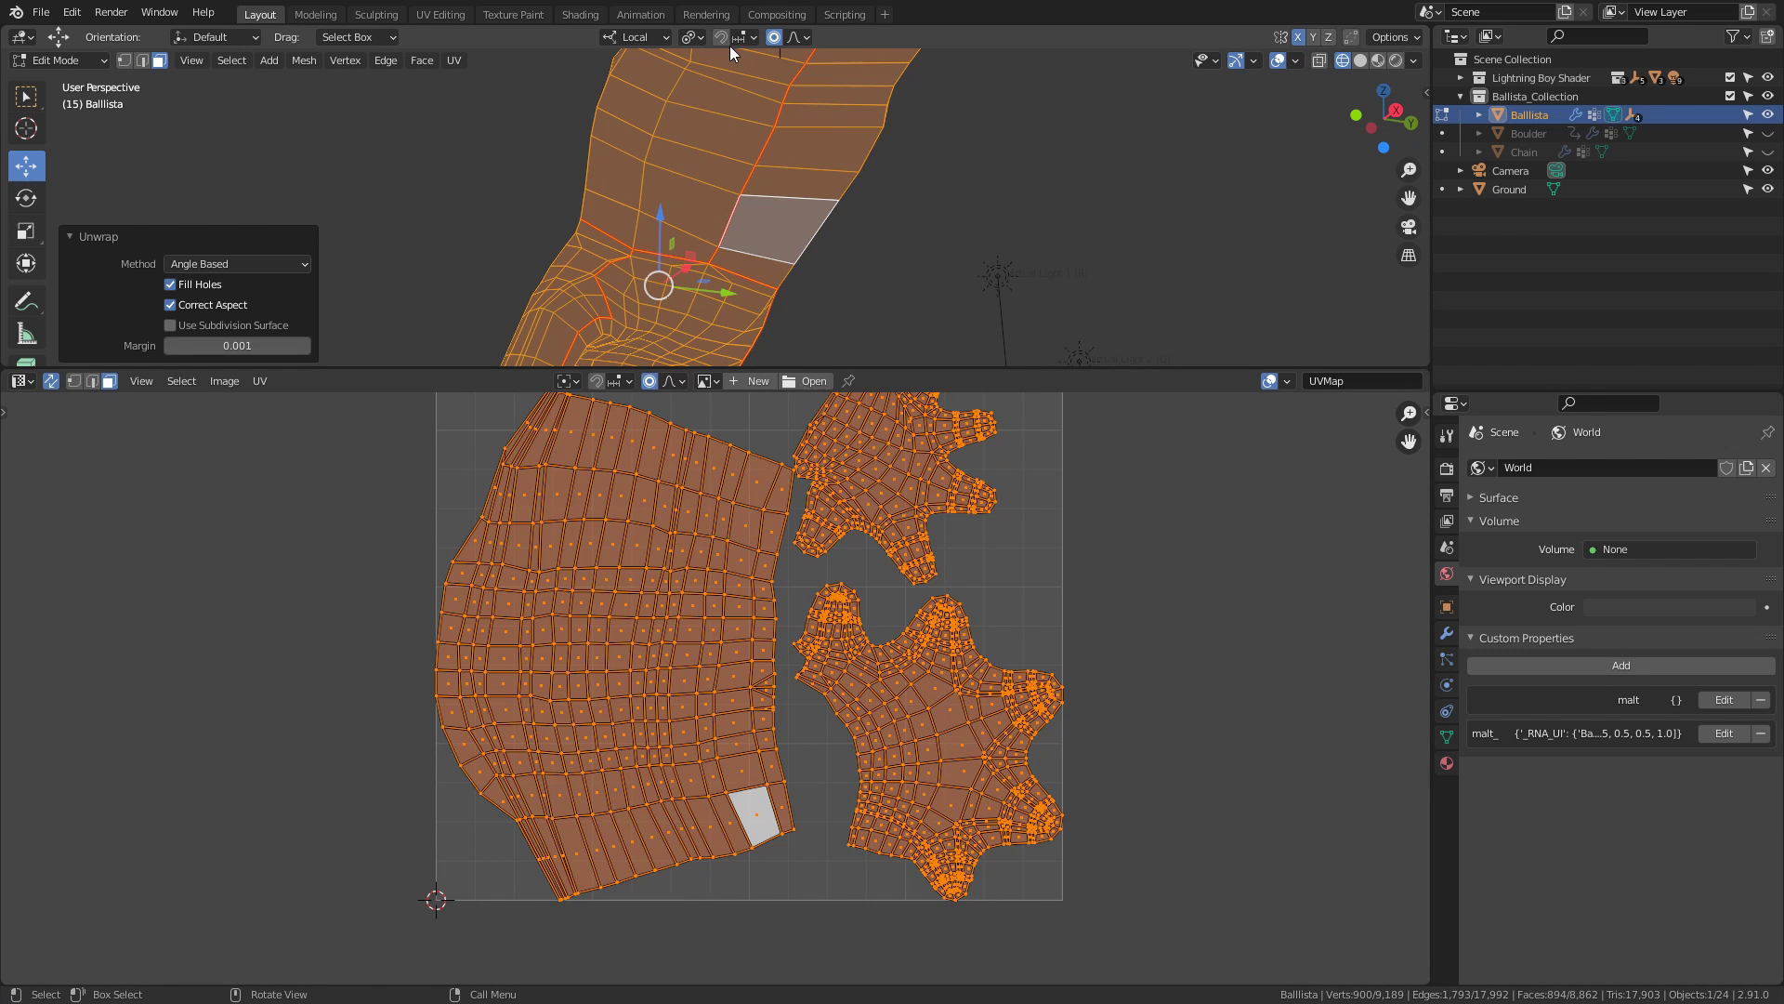
middle_drag(753, 325, 718, 80)
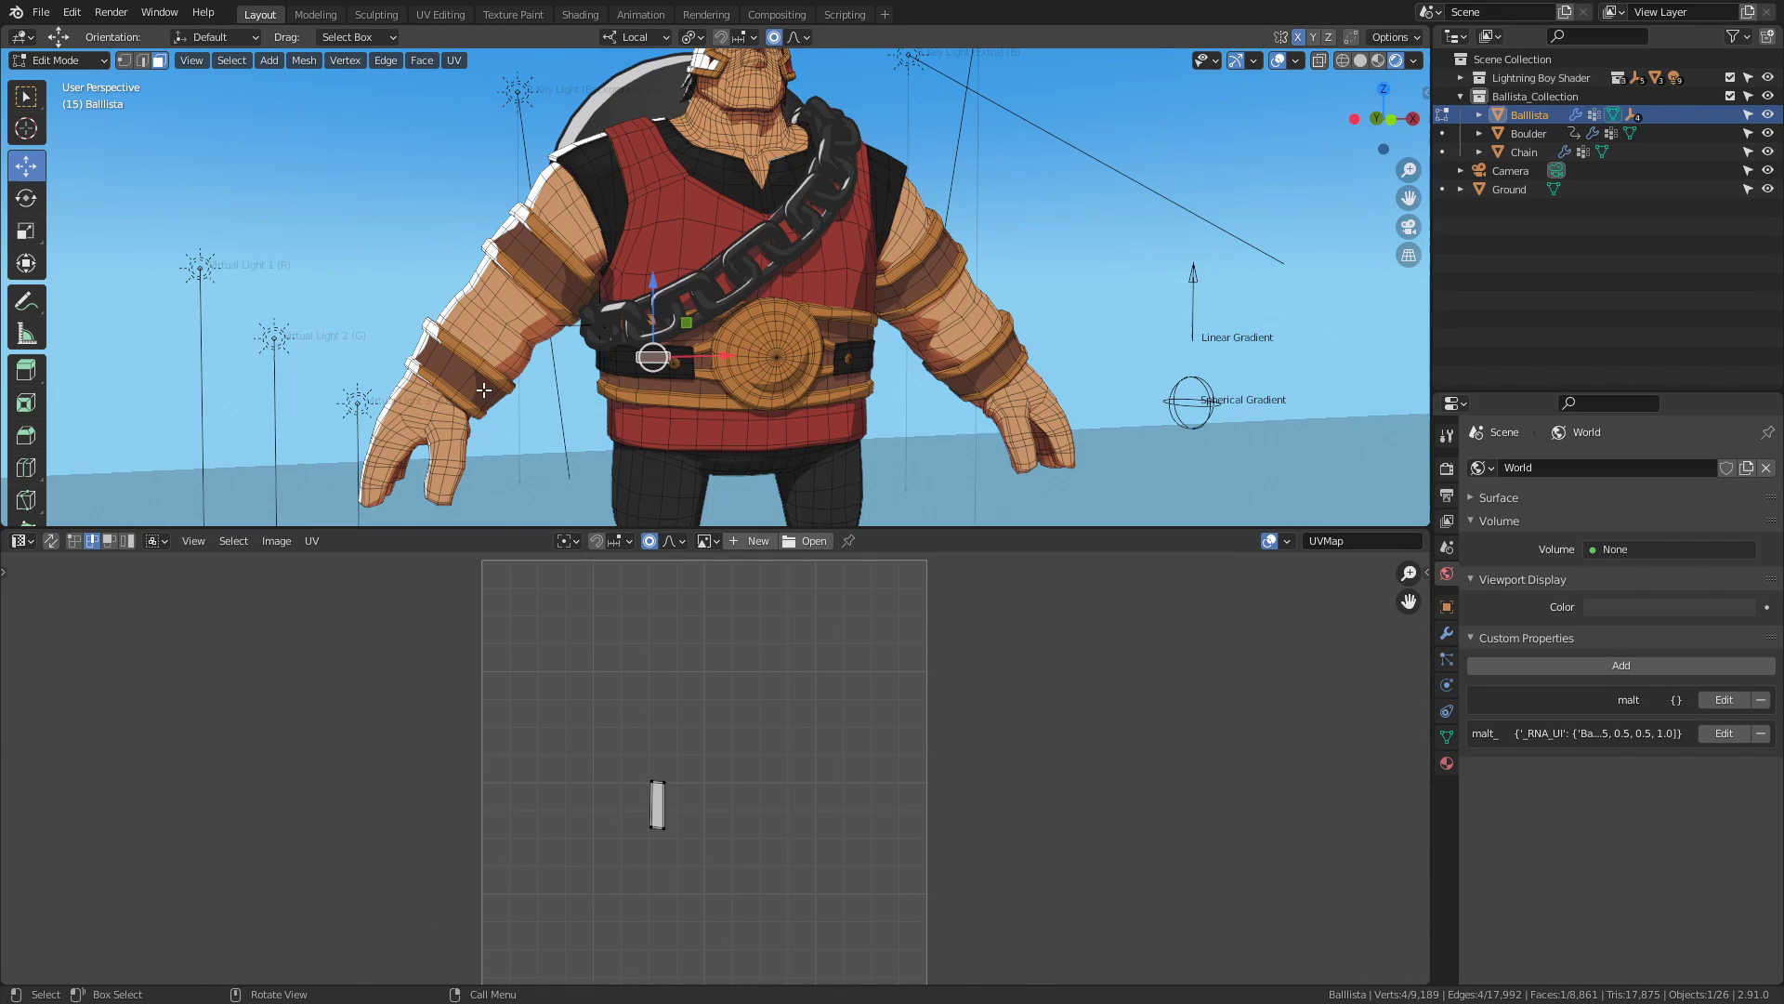
Select all linked golden trim pieces of the arm bands and belt, limiting the selection by material.
key(l)
key(l)
key(l)
key(l)
key(l)
key(l)
key(l)
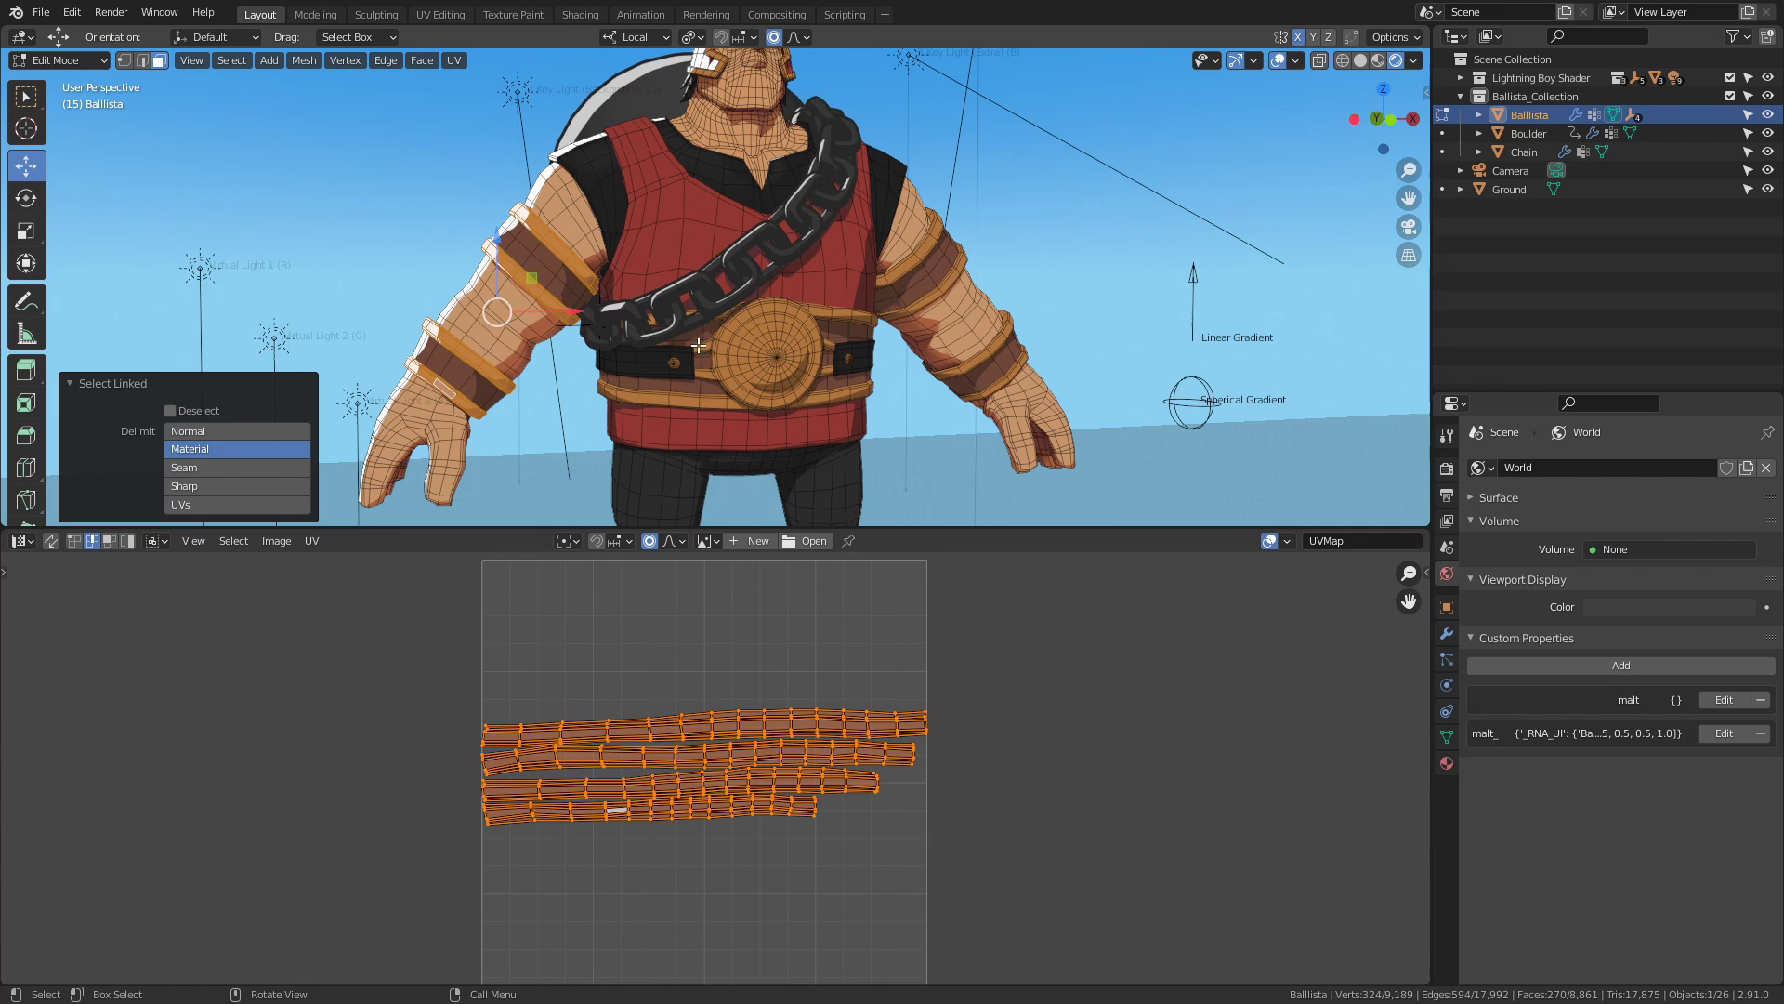
key(l)
key(l)
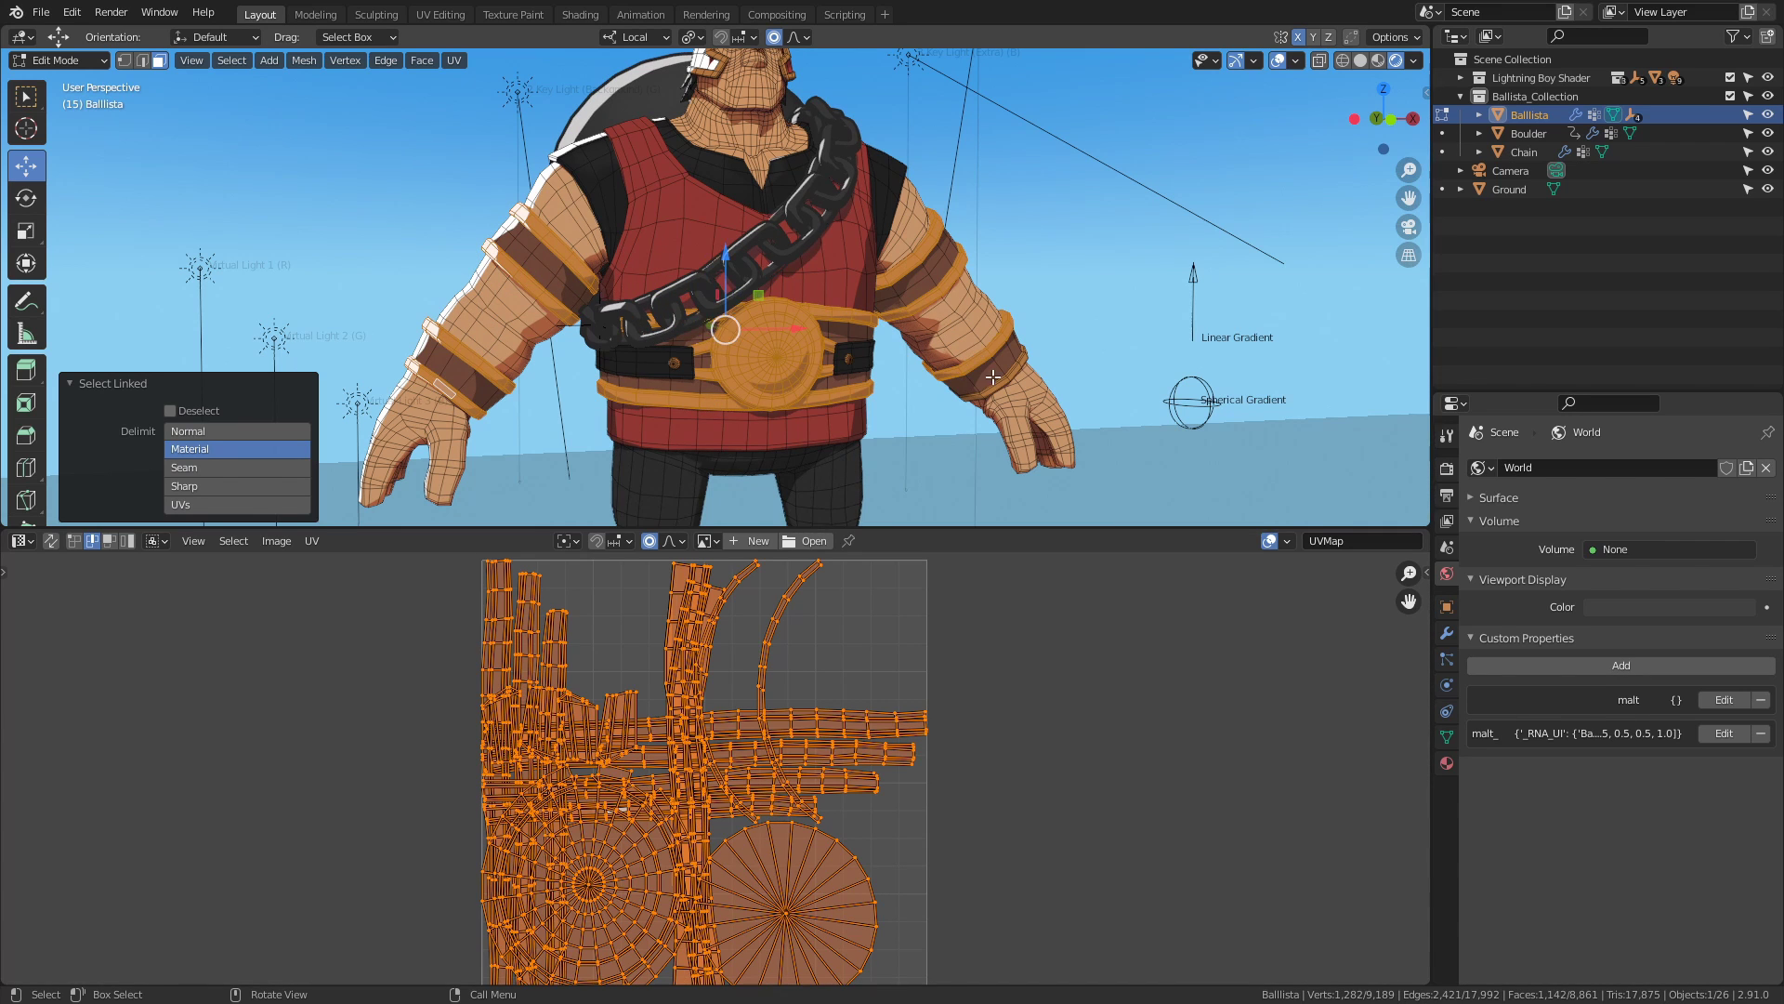
Pack the UV islands of the selected golden trim and belt buckle.
click(311, 541)
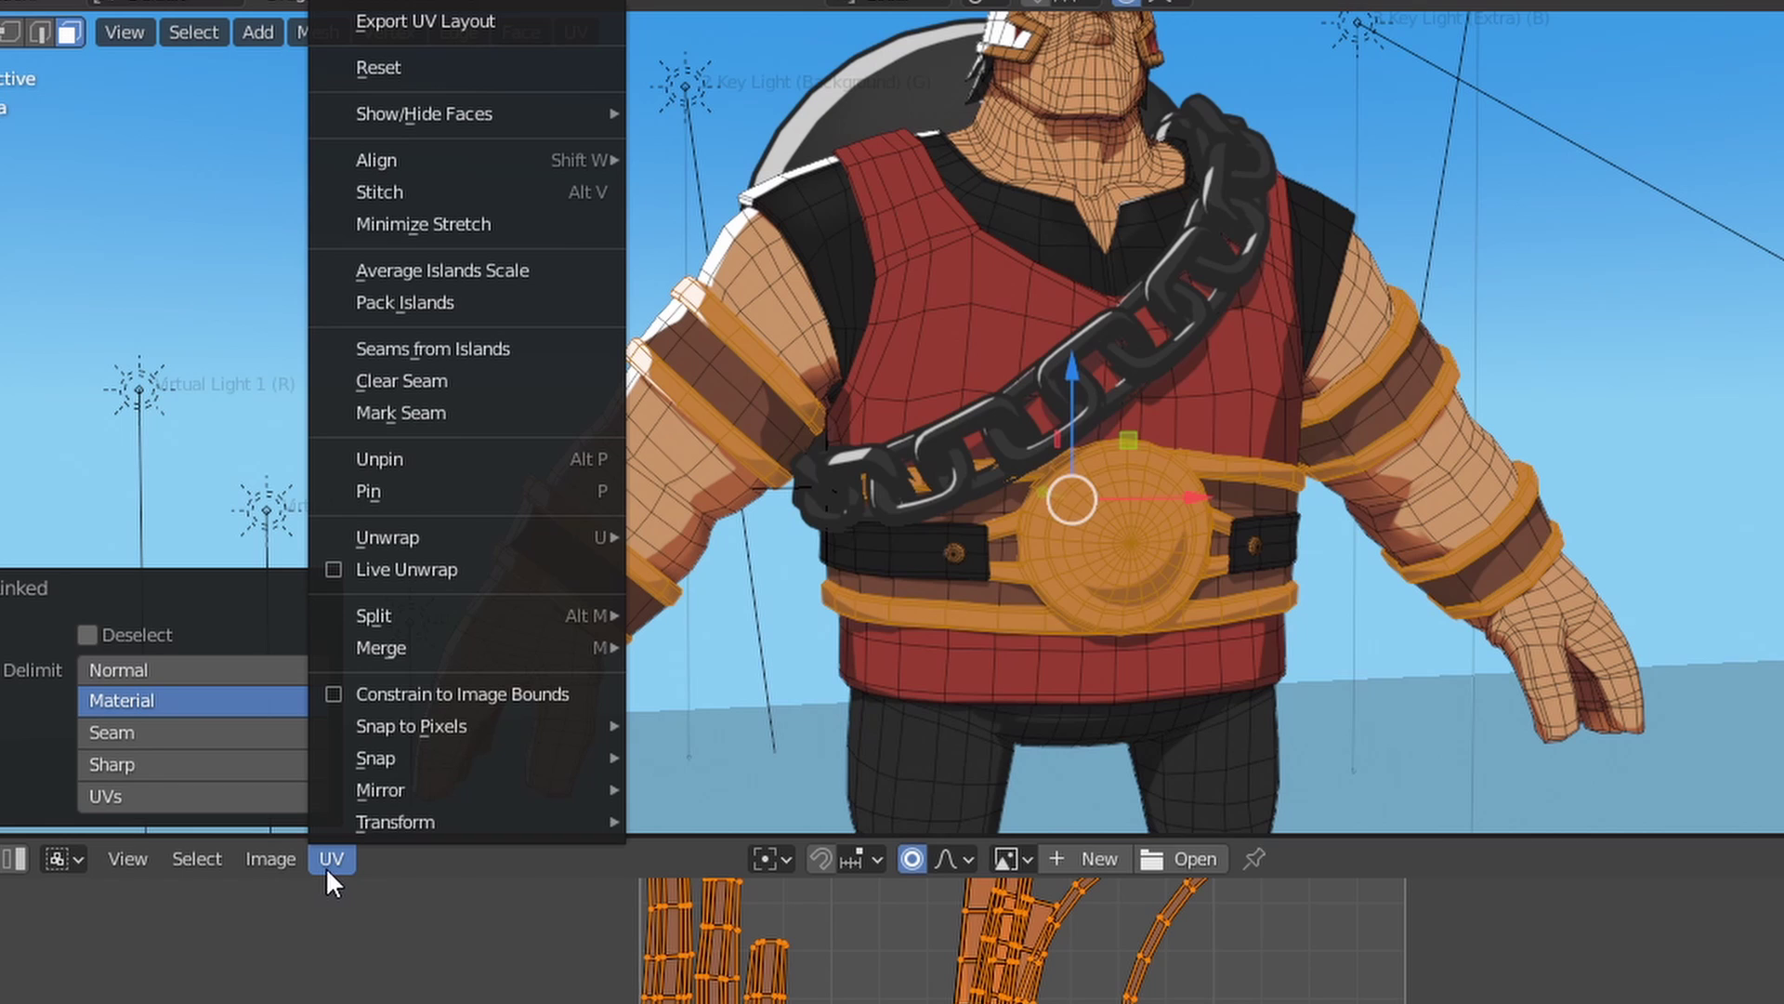
click(534, 302)
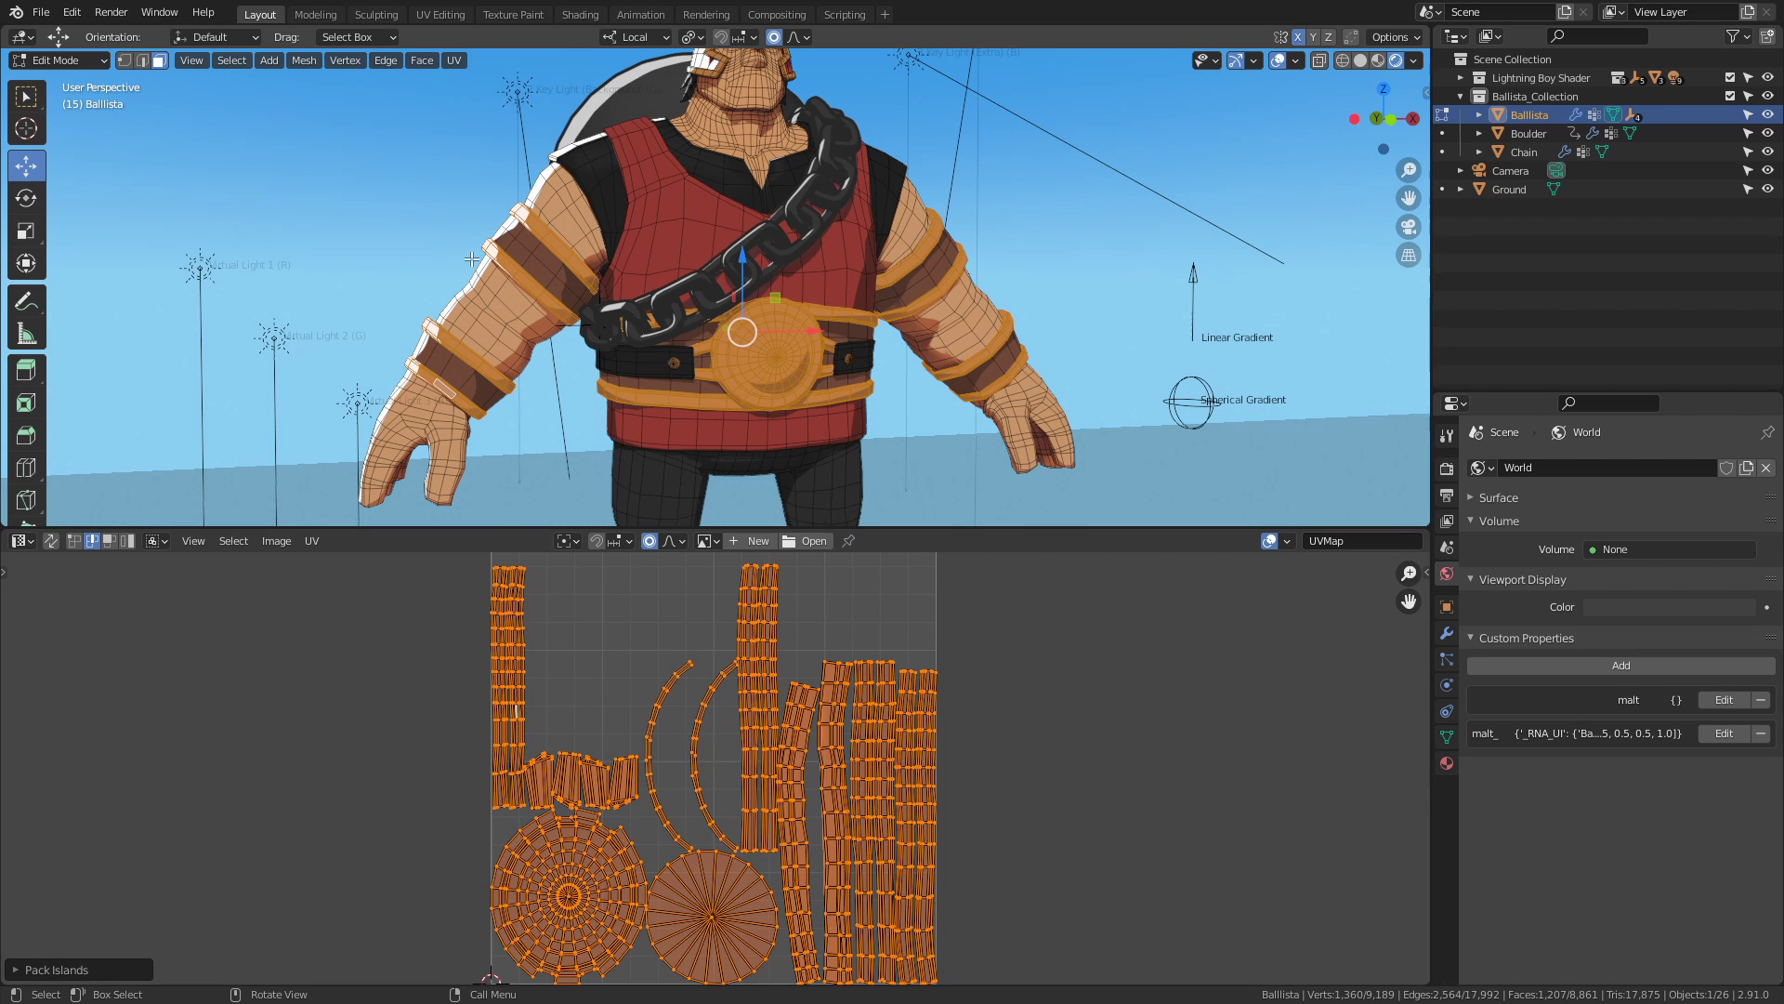
middle_drag(1001, 338, 1011, 345)
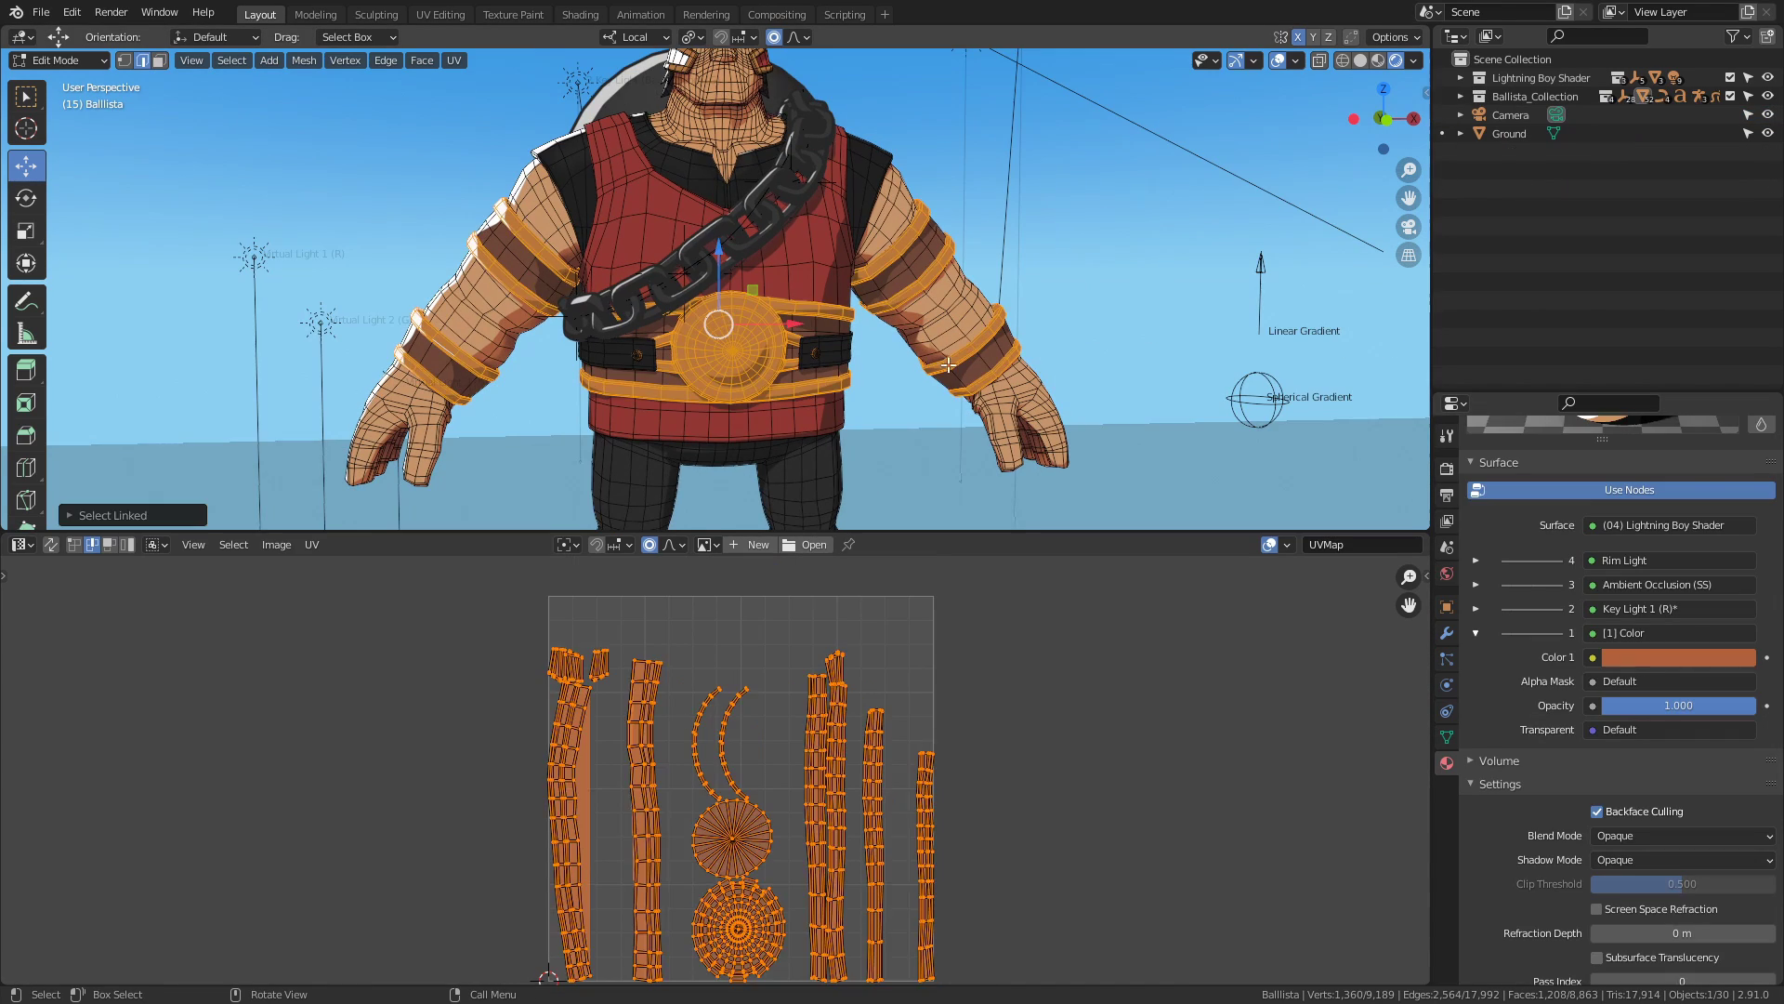
Return to Object Mode and enlarge the 3D viewport to show the whole character.
key(Tab)
drag(1119, 543, 1129, 947)
shift+middle_drag(1094, 565, 1093, 509)
scroll(1093, 509, down, 1)
scroll(1126, 502, up, 1)
scroll(1128, 510, up, 1)
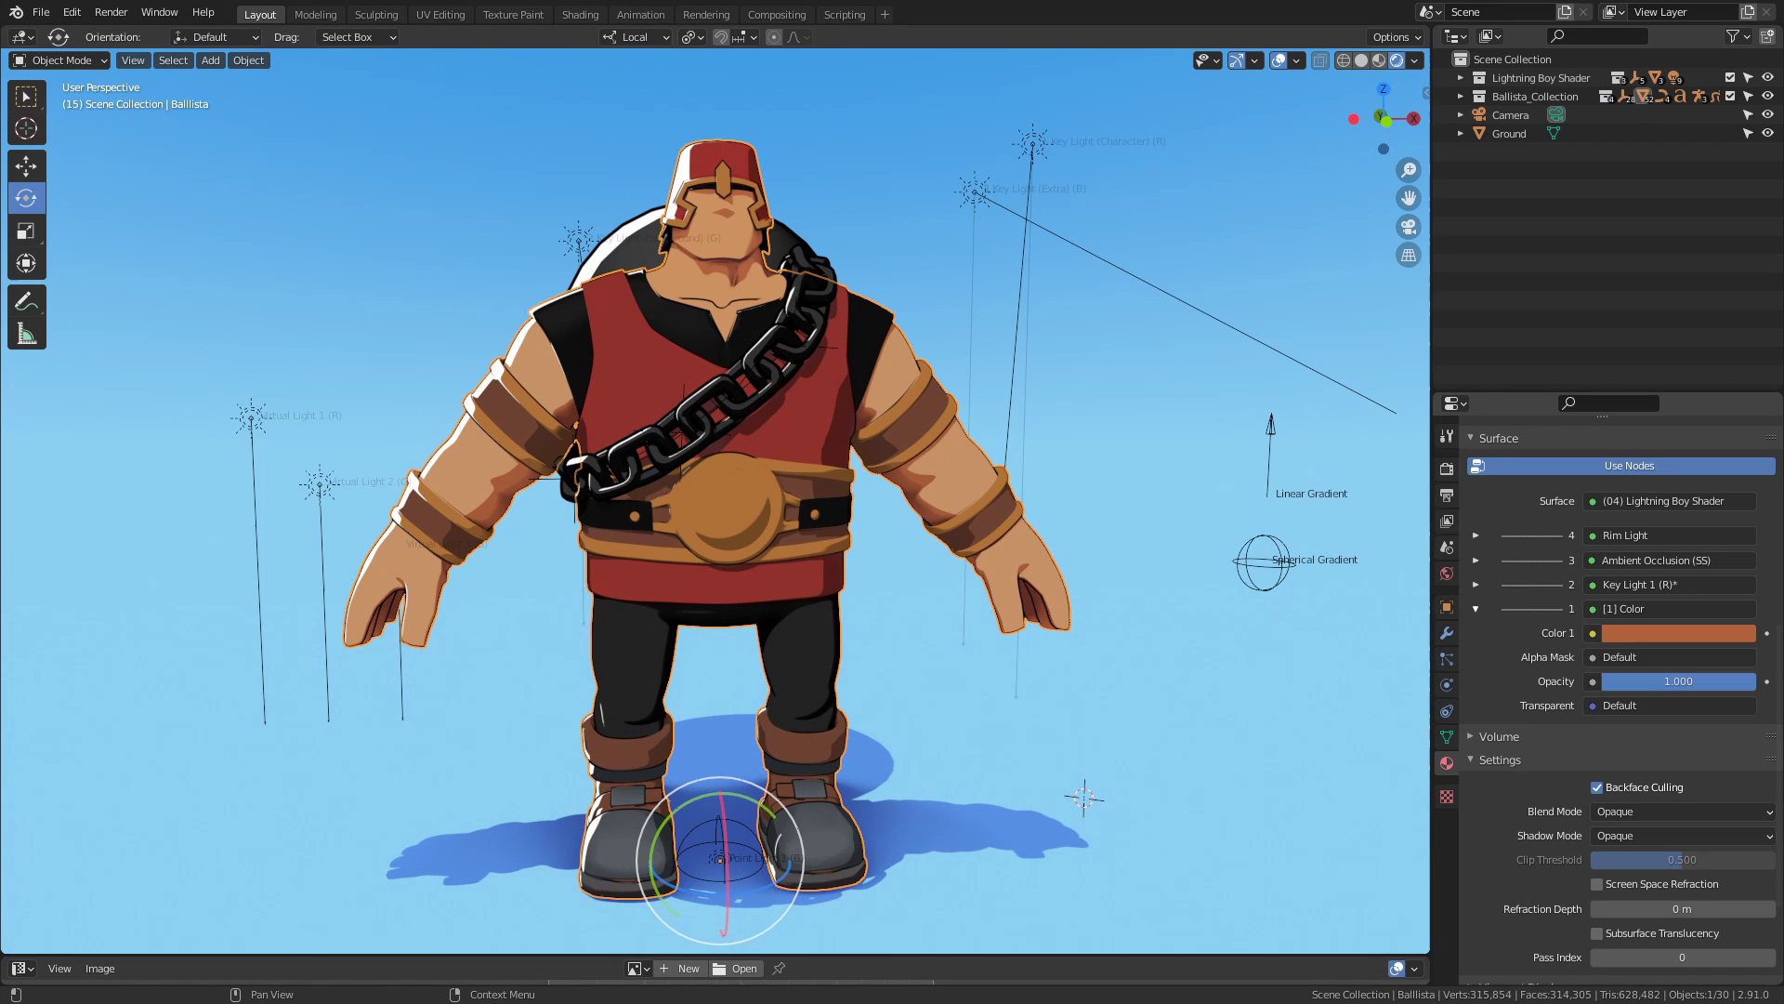
Switch to File Explorer and look through the Black and White Masks texture folder with larger thumbnails.
key(alt+Tab)
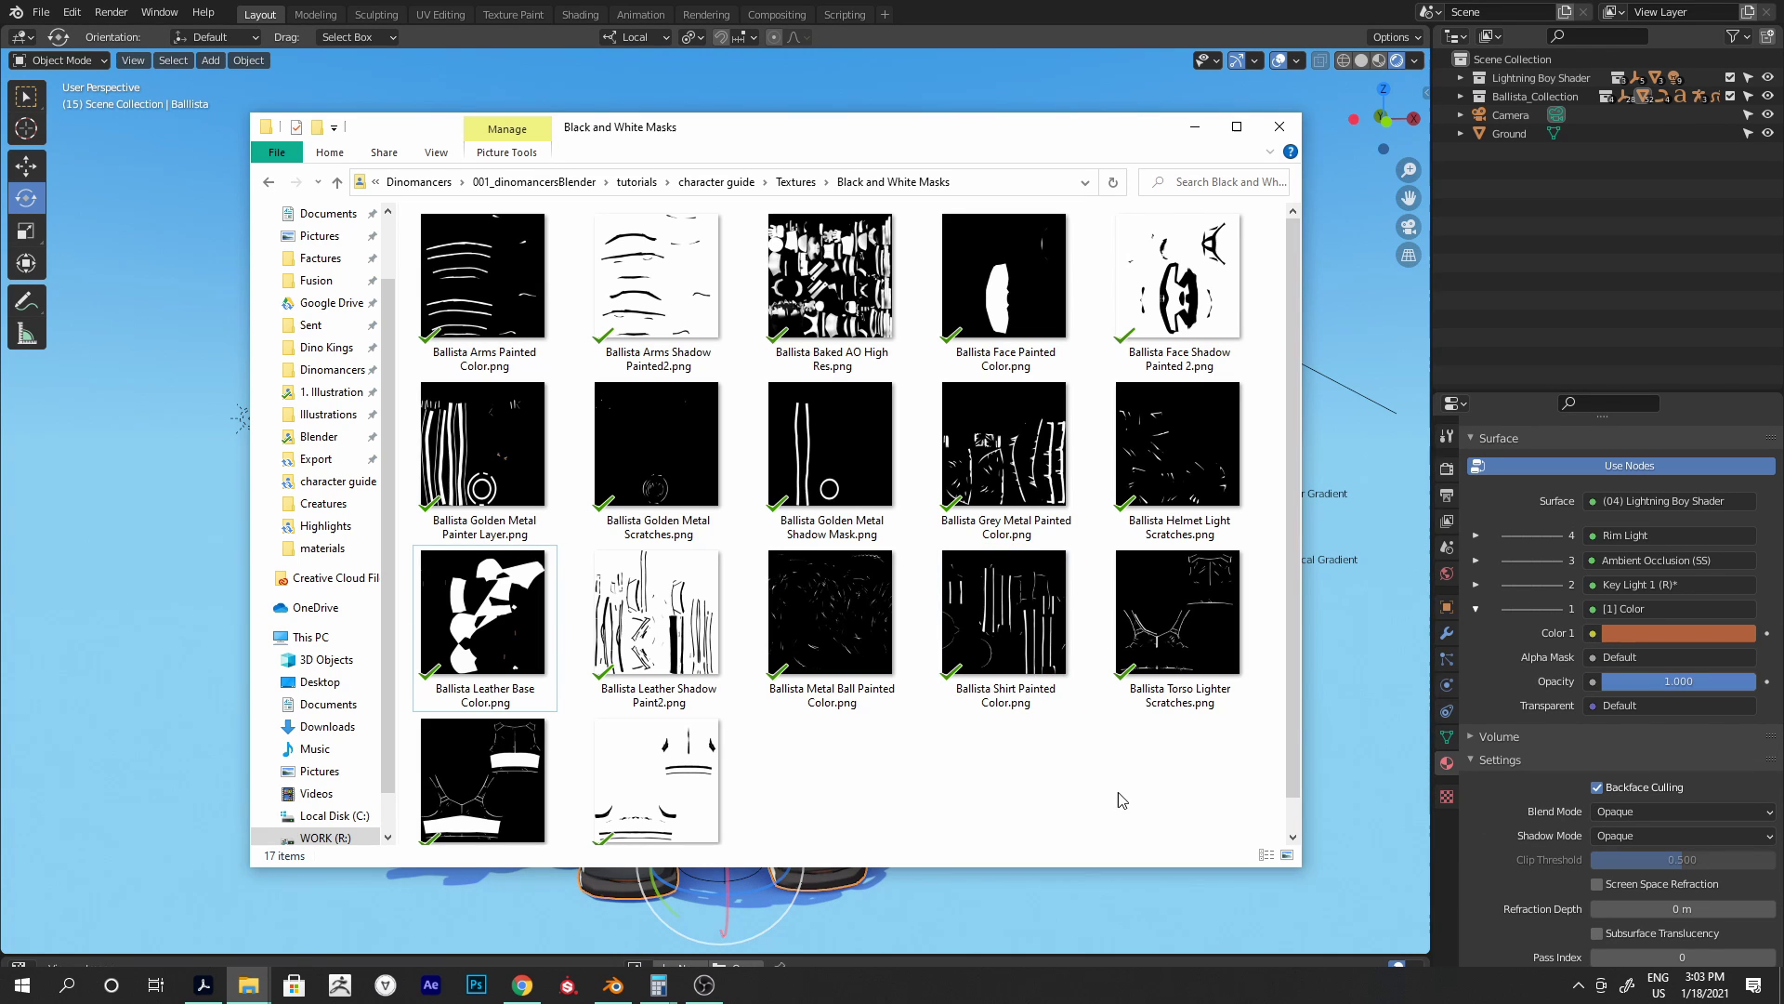
ctrl+scroll(847, 452, up, 2)
scroll(847, 451, down, 5)
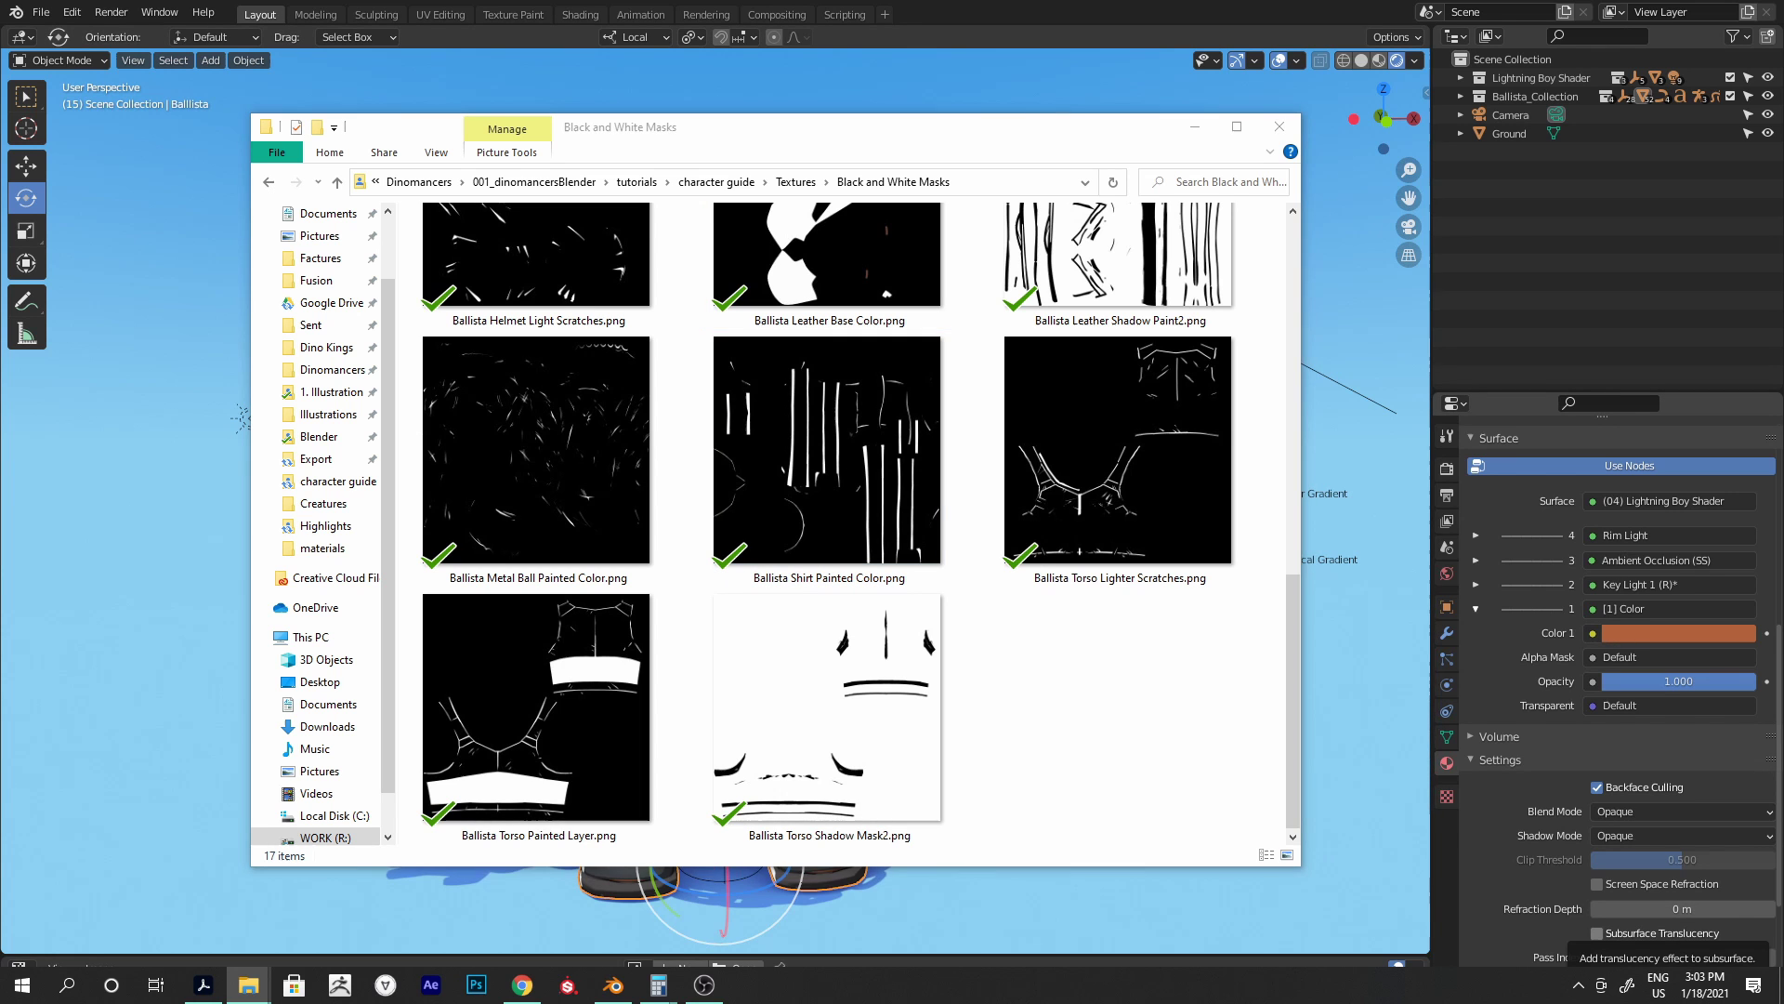
Look through the Full Color (old) textures for comparison and return to the Black and White Masks folder.
key(alt+Tab)
ctrl+scroll(1145, 675, up, 1)
scroll(1145, 674, down, 3)
scroll(1145, 681, up, 2)
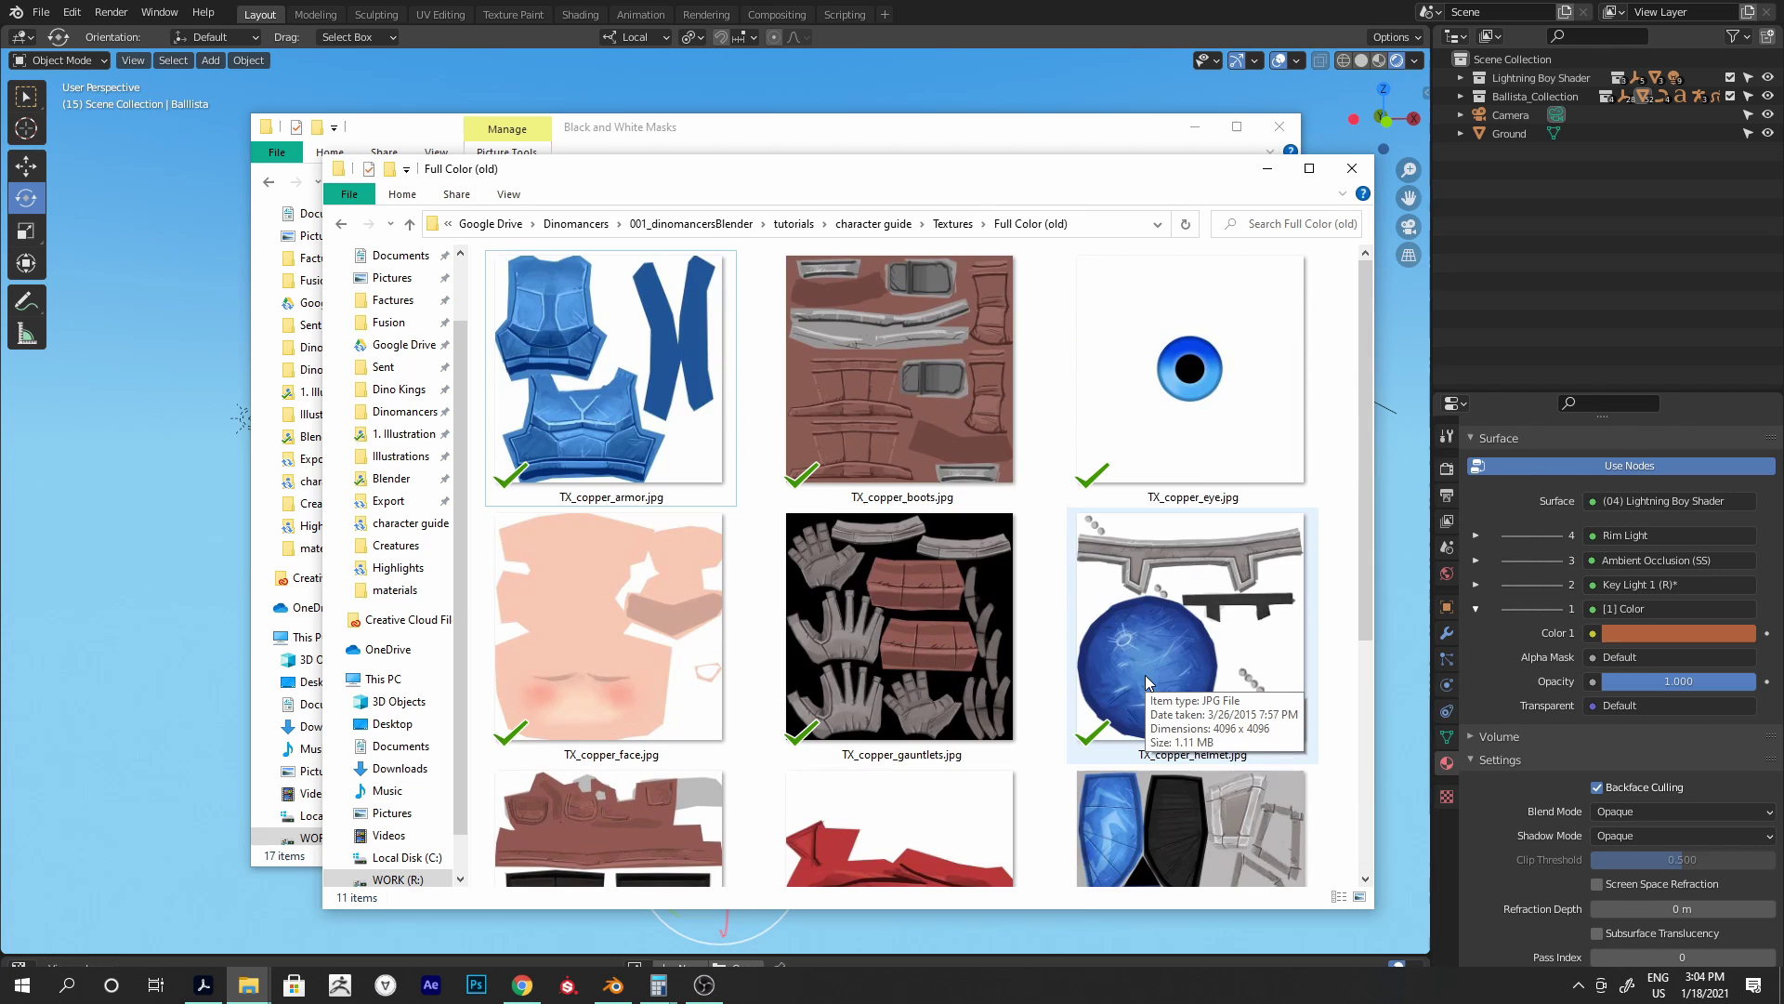
click(1112, 147)
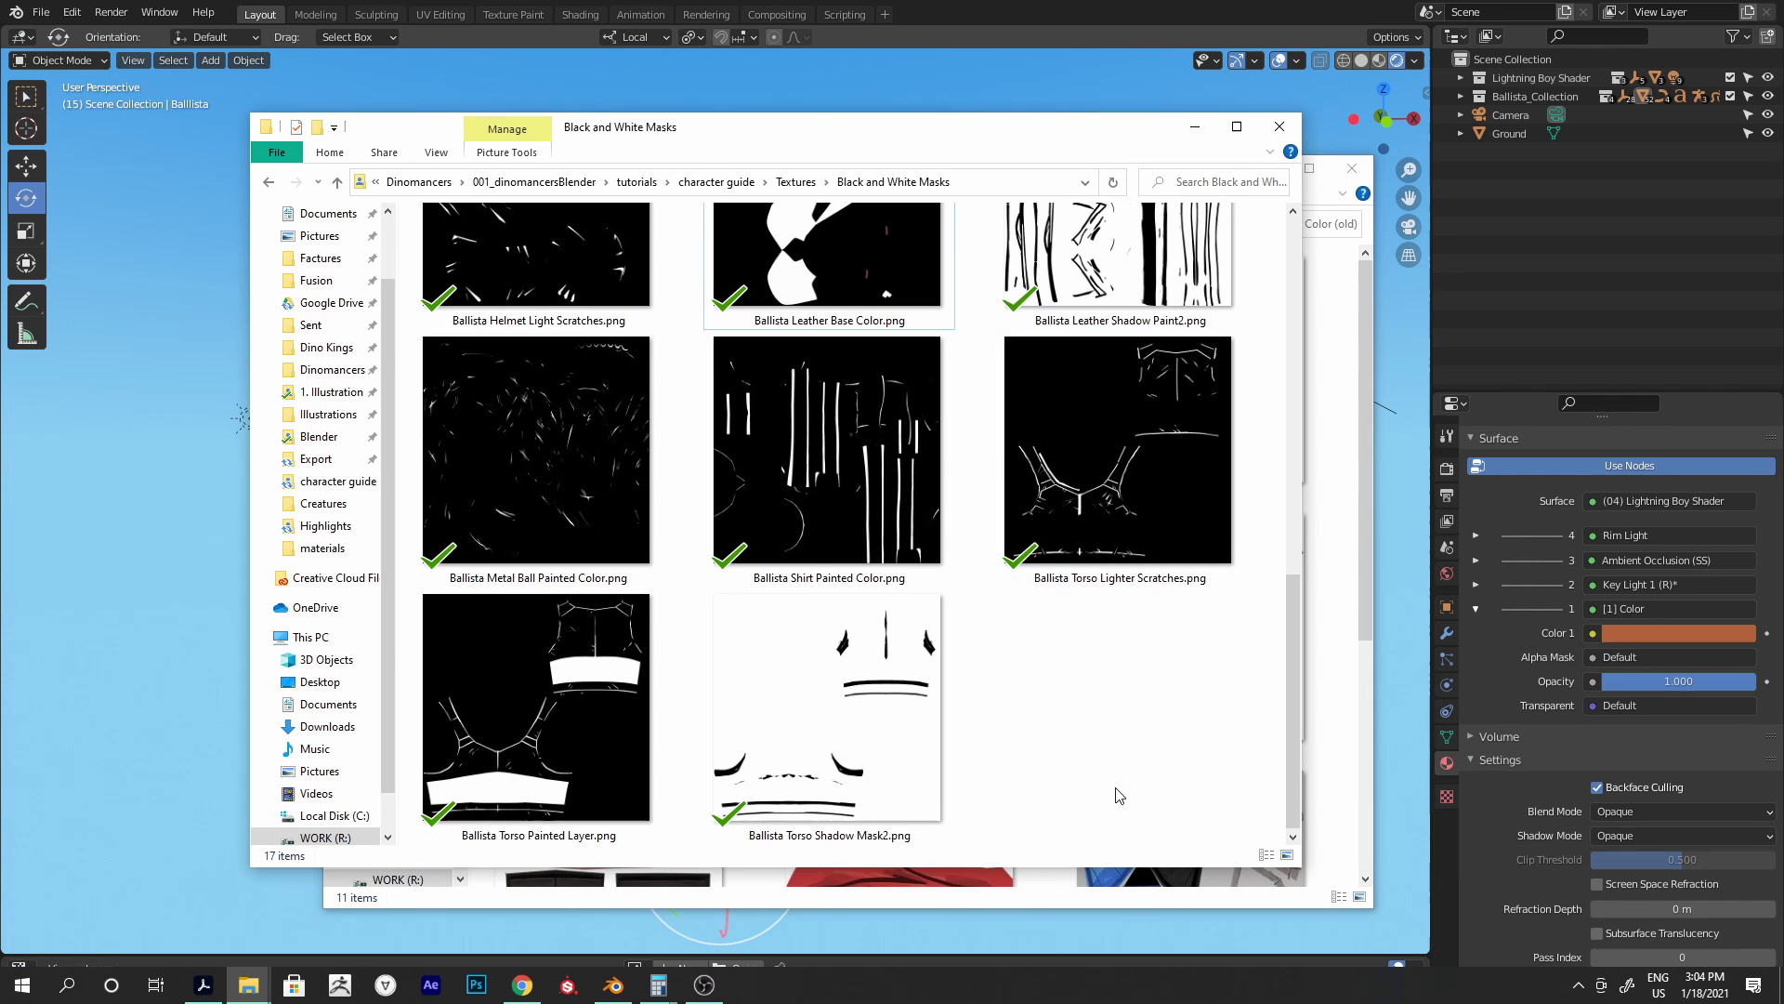
scroll(1115, 797, up, 3)
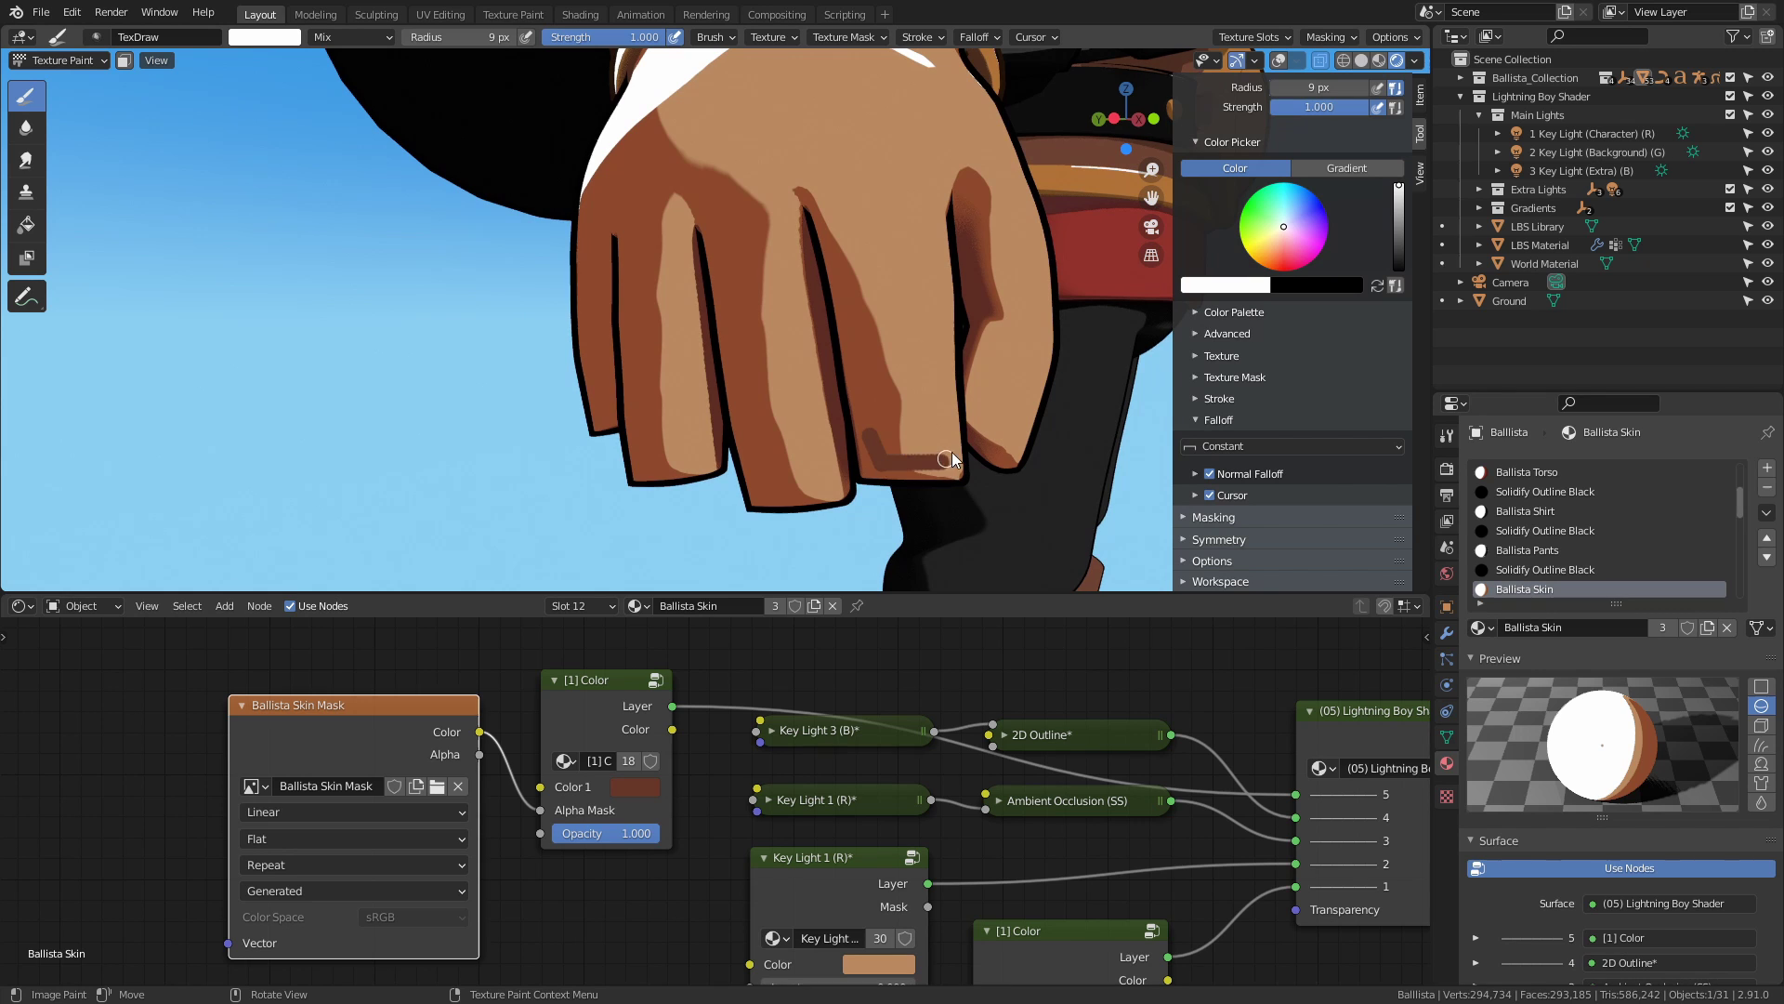
middle_drag(894, 441, 881, 431)
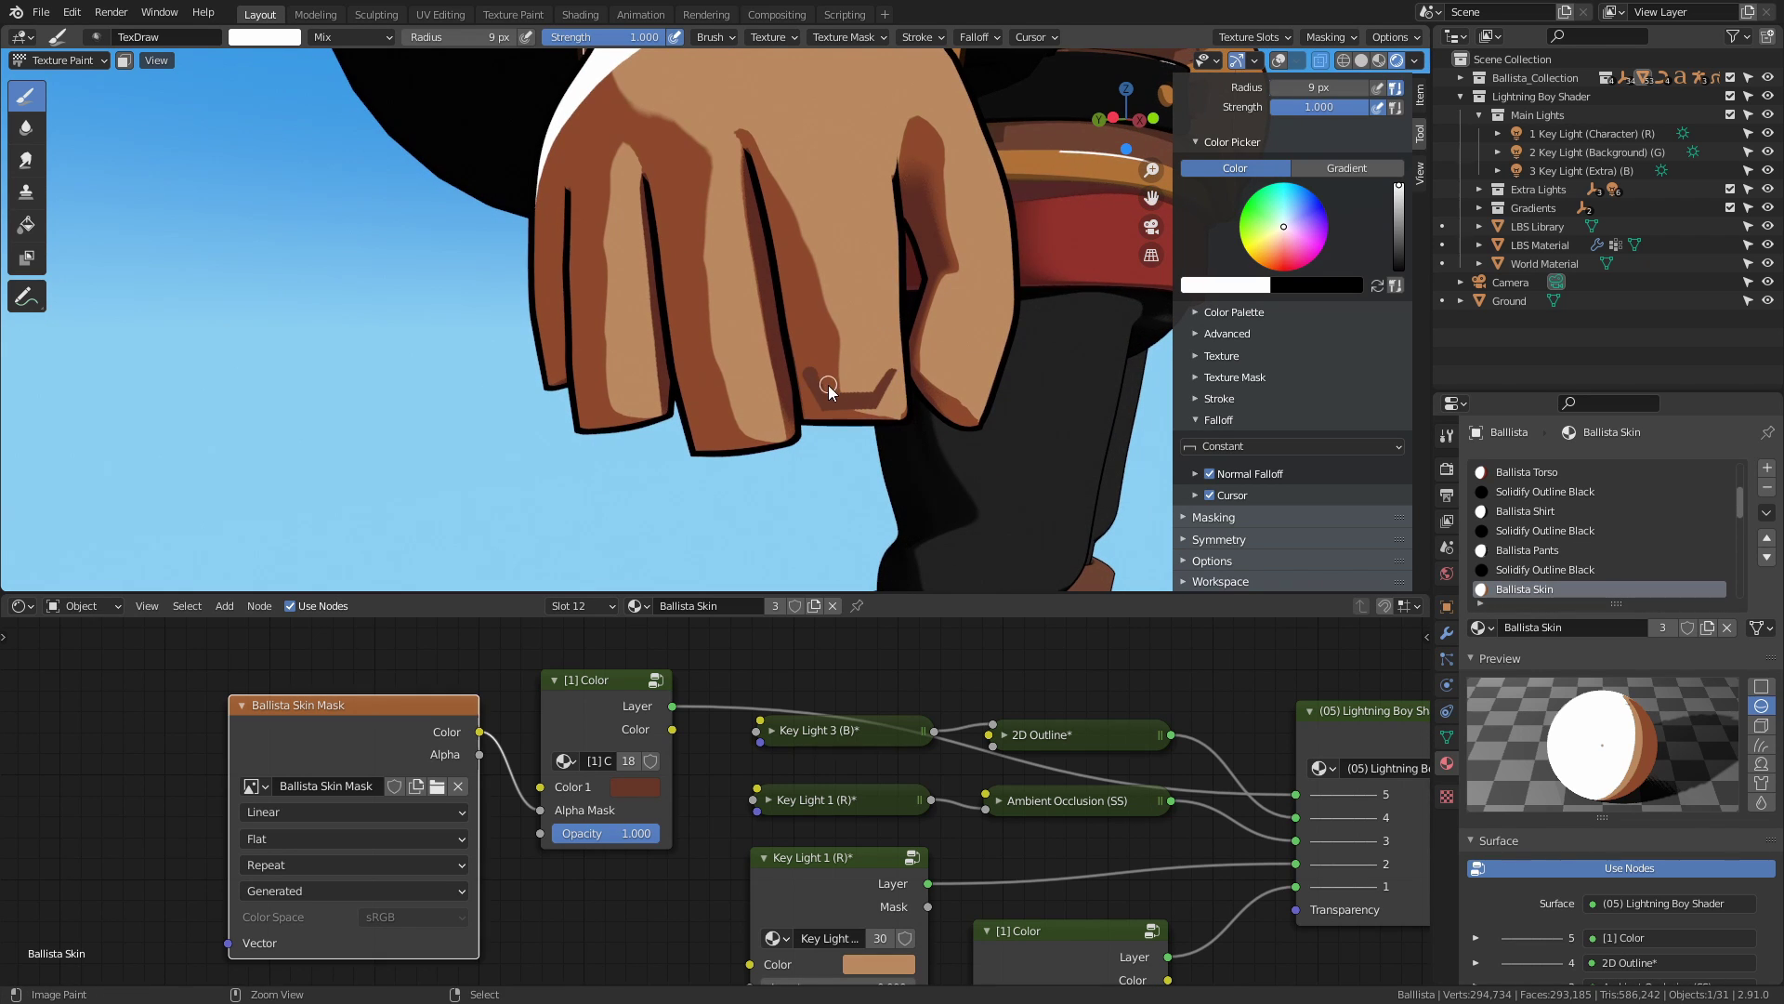
middle_drag(822, 357, 789, 450)
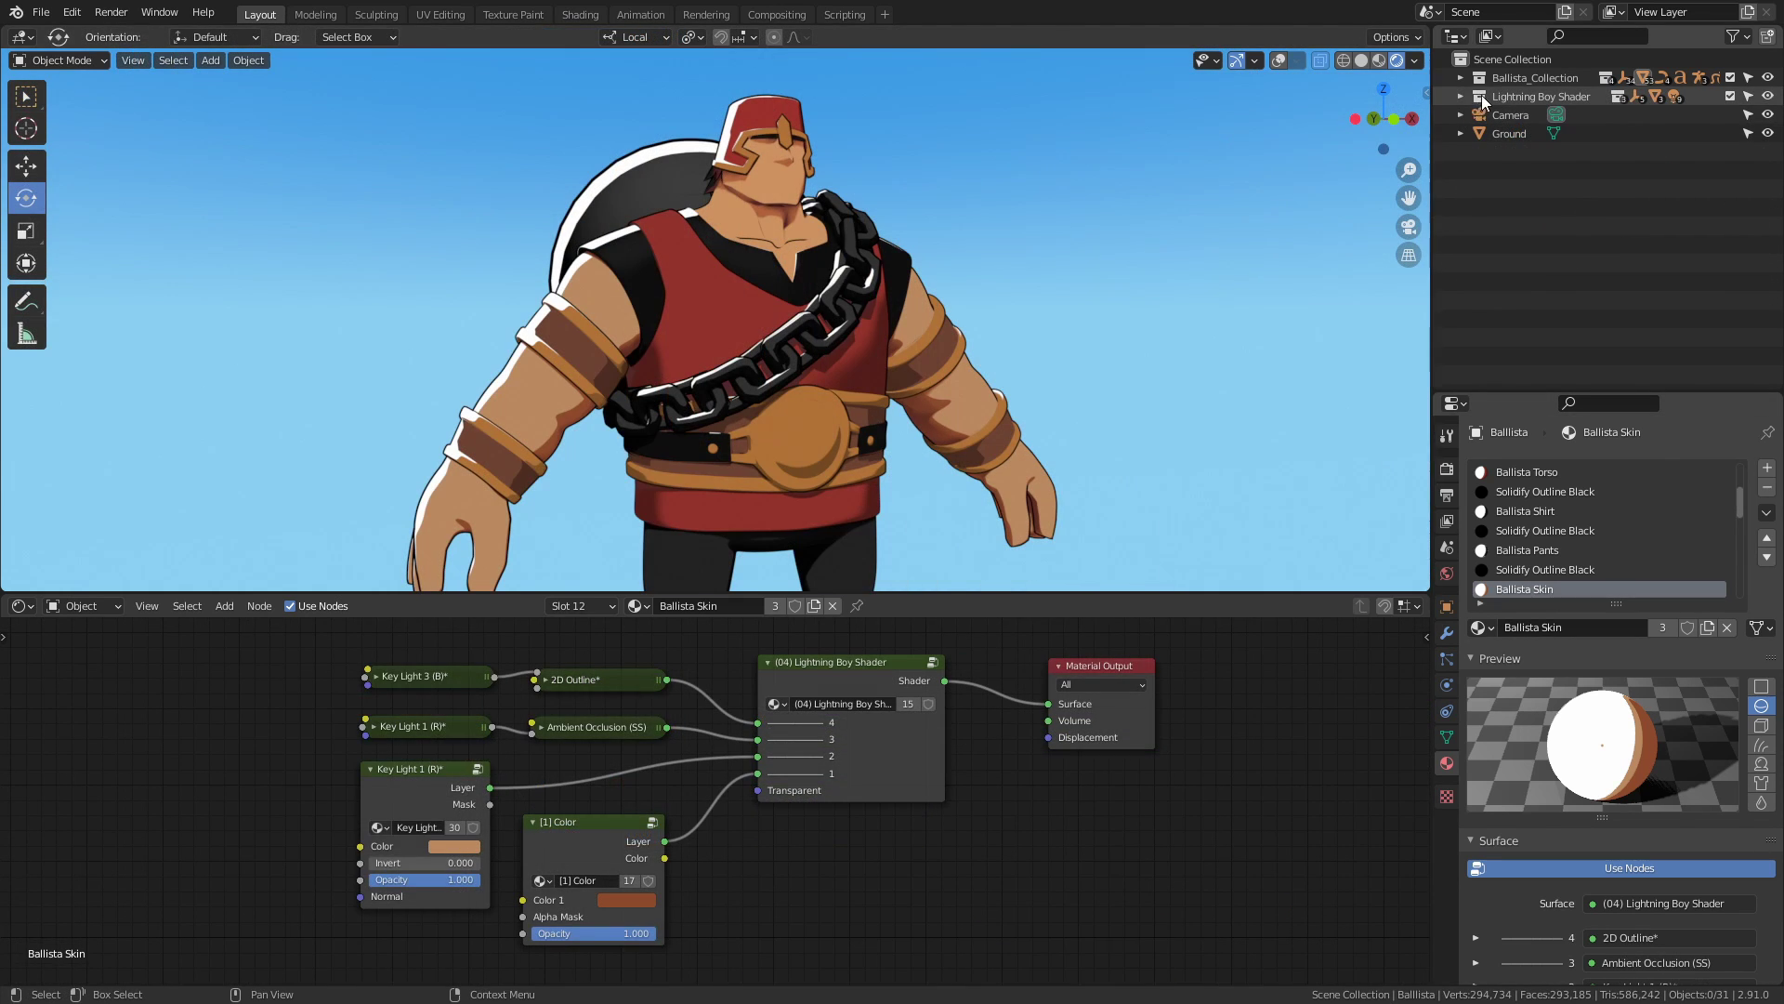
Show the LBS Library nodes from the Lightning Boy Shader collection and copy the [1] Color node.
click(1463, 97)
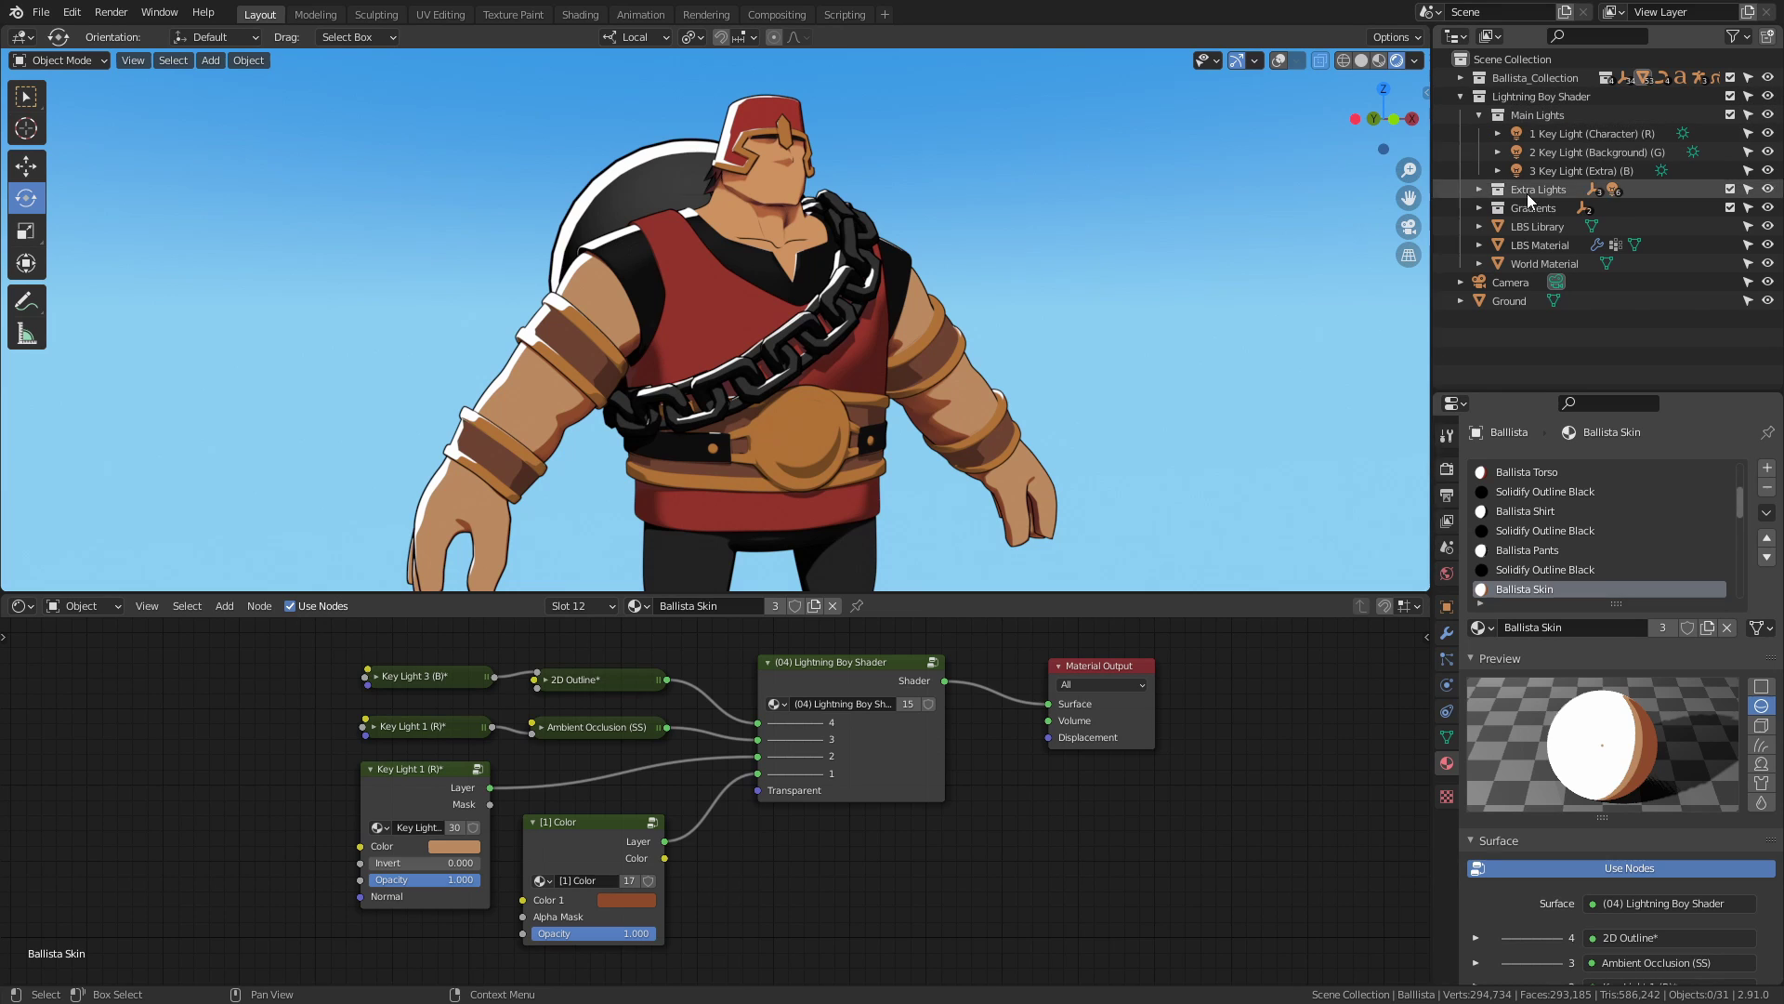
click(1539, 226)
middle_drag(467, 758, 813, 811)
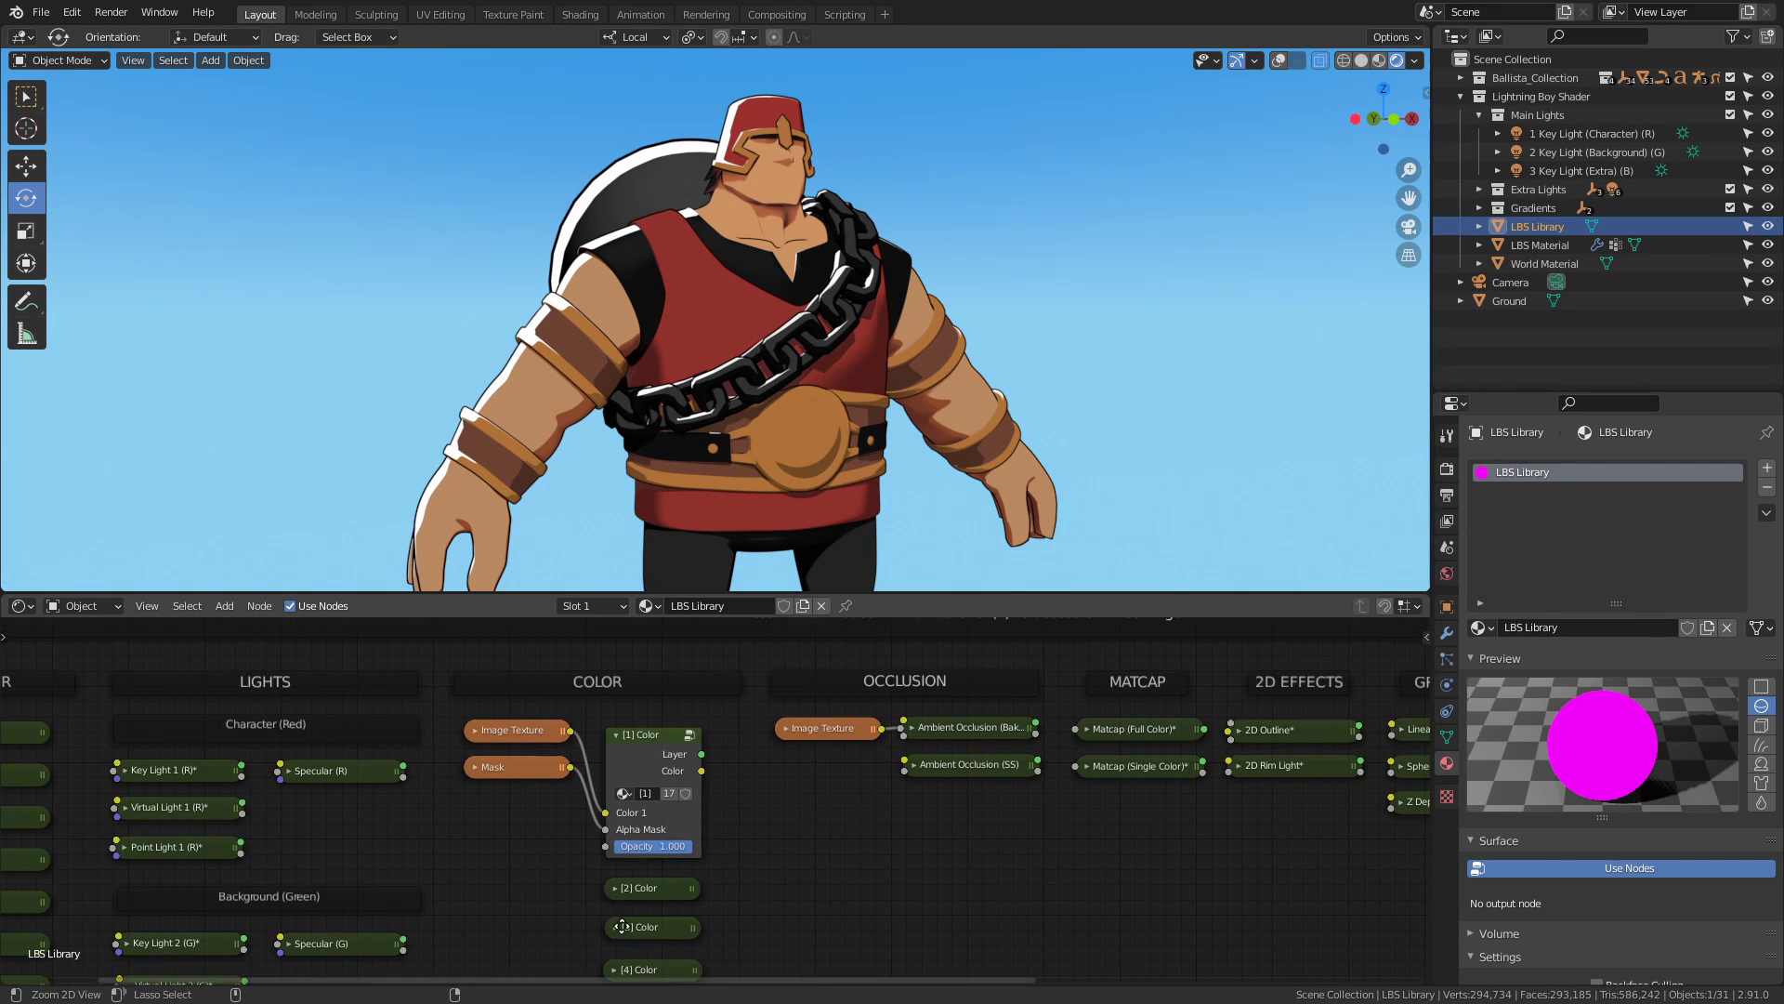
ctrl+middle_drag(612, 918, 623, 729)
click(621, 709)
right_click(621, 708)
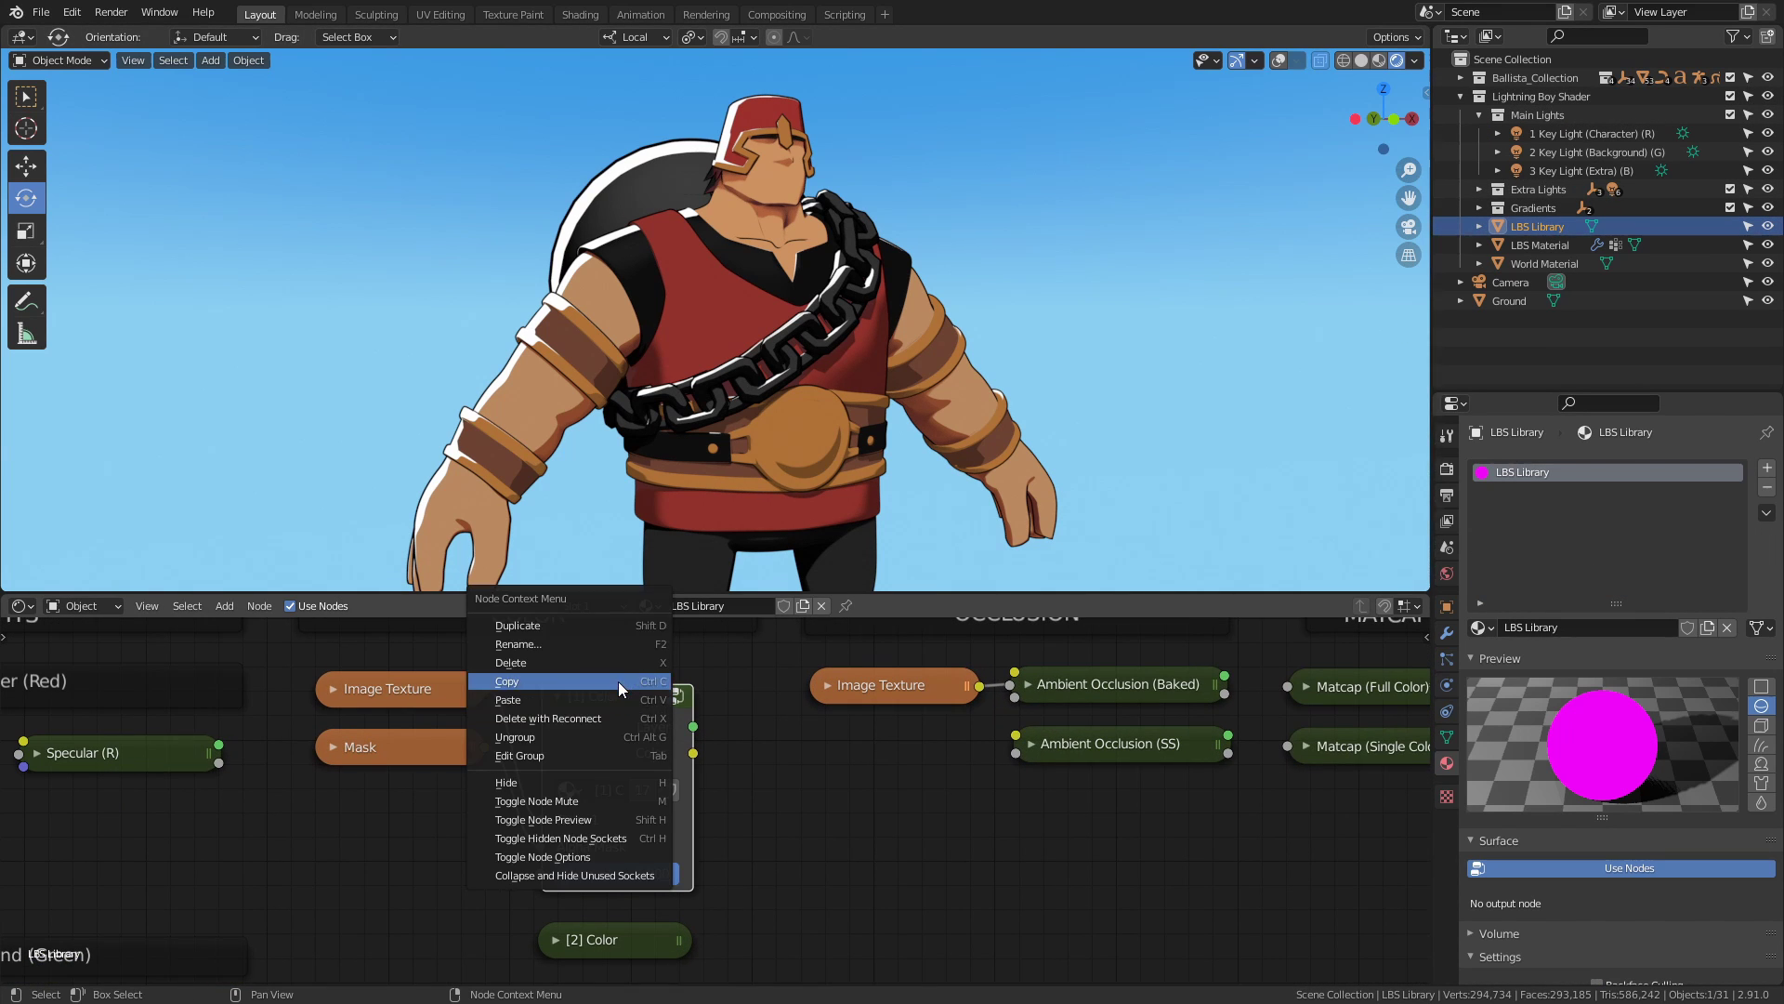
key(Escape)
Paste the [1] Color node into the Ballista Skin material and connect its Layer output to shader layer 5.
click(527, 424)
middle_drag(679, 733, 388, 773)
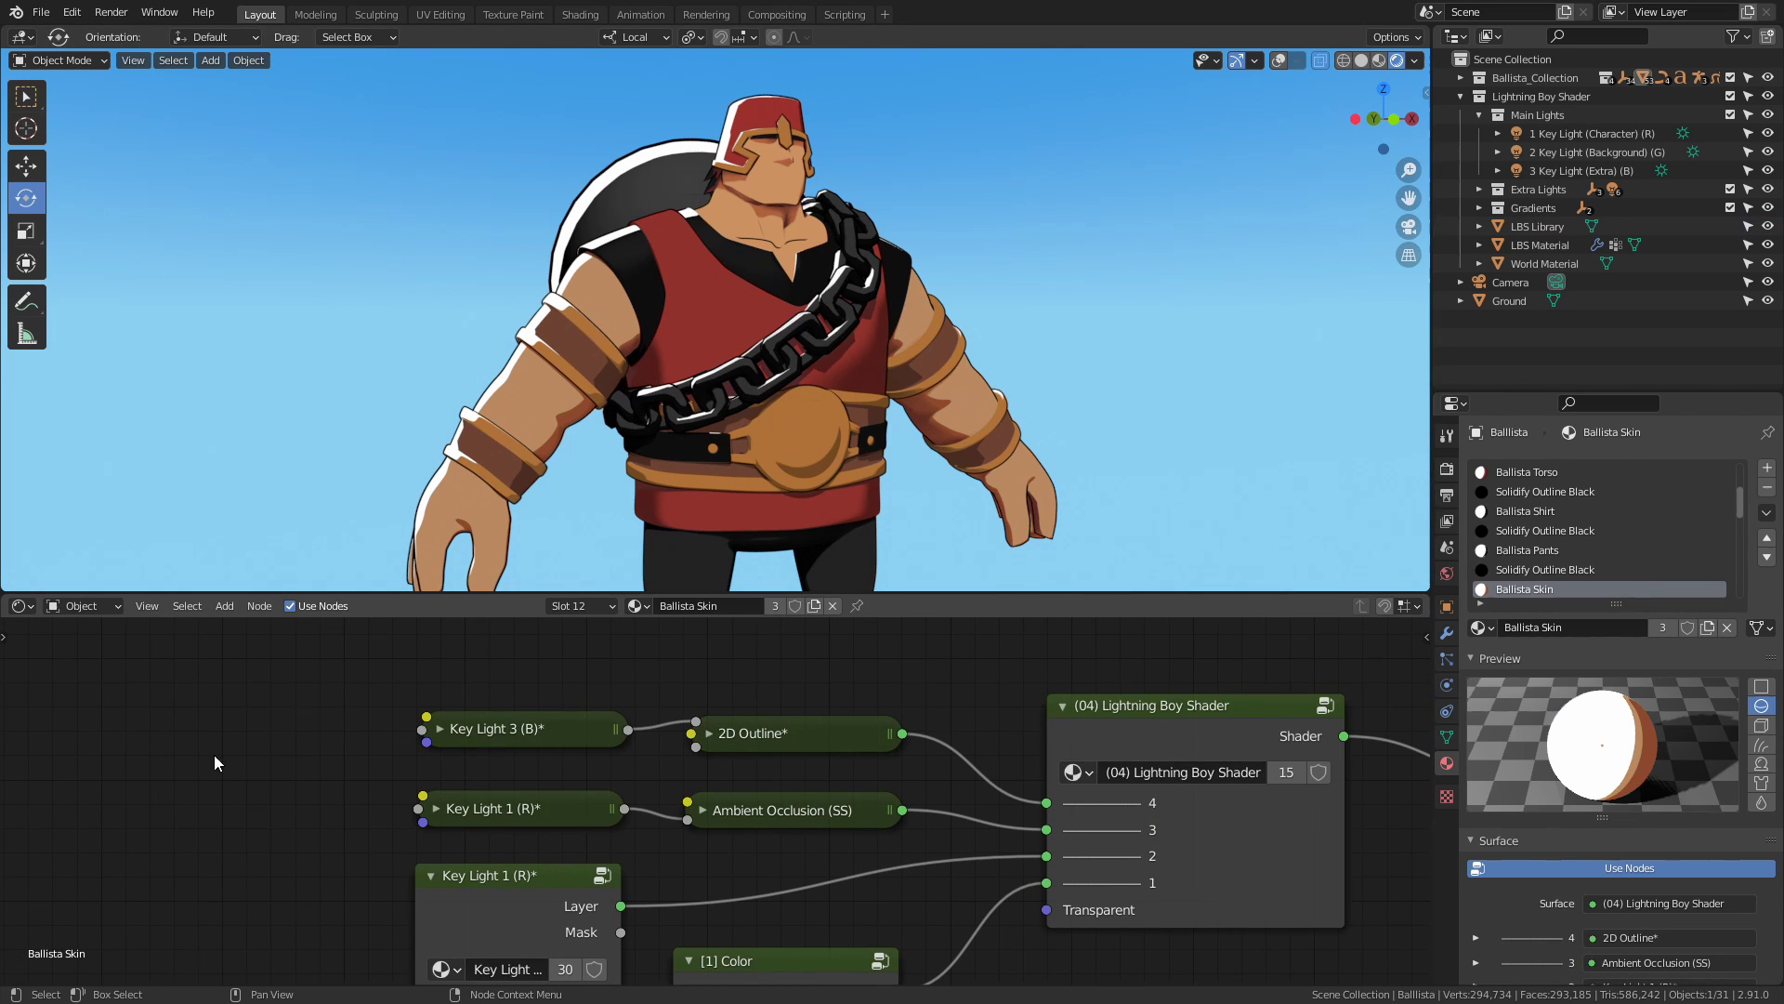
right_click(116, 690)
click(125, 706)
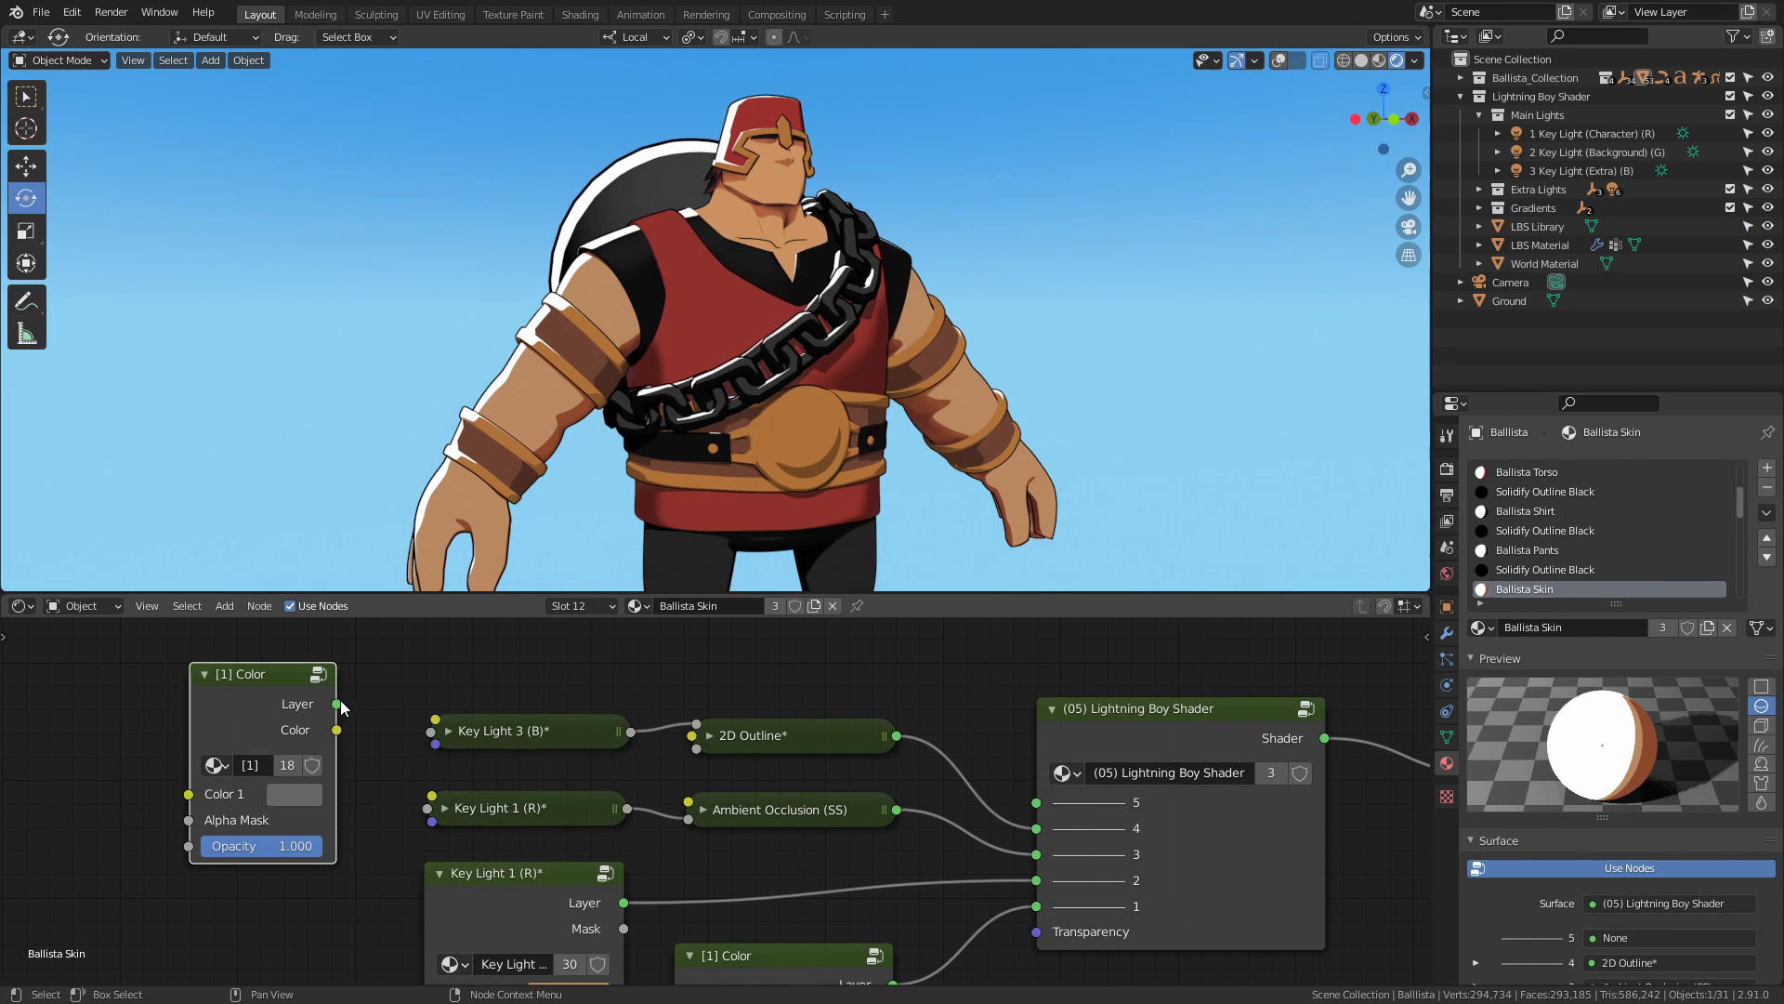
drag(336, 704, 1036, 802)
Add an Image Texture node beside the pasted [1] Color node.
middle_drag(772, 789, 1208, 790)
key(shift+a)
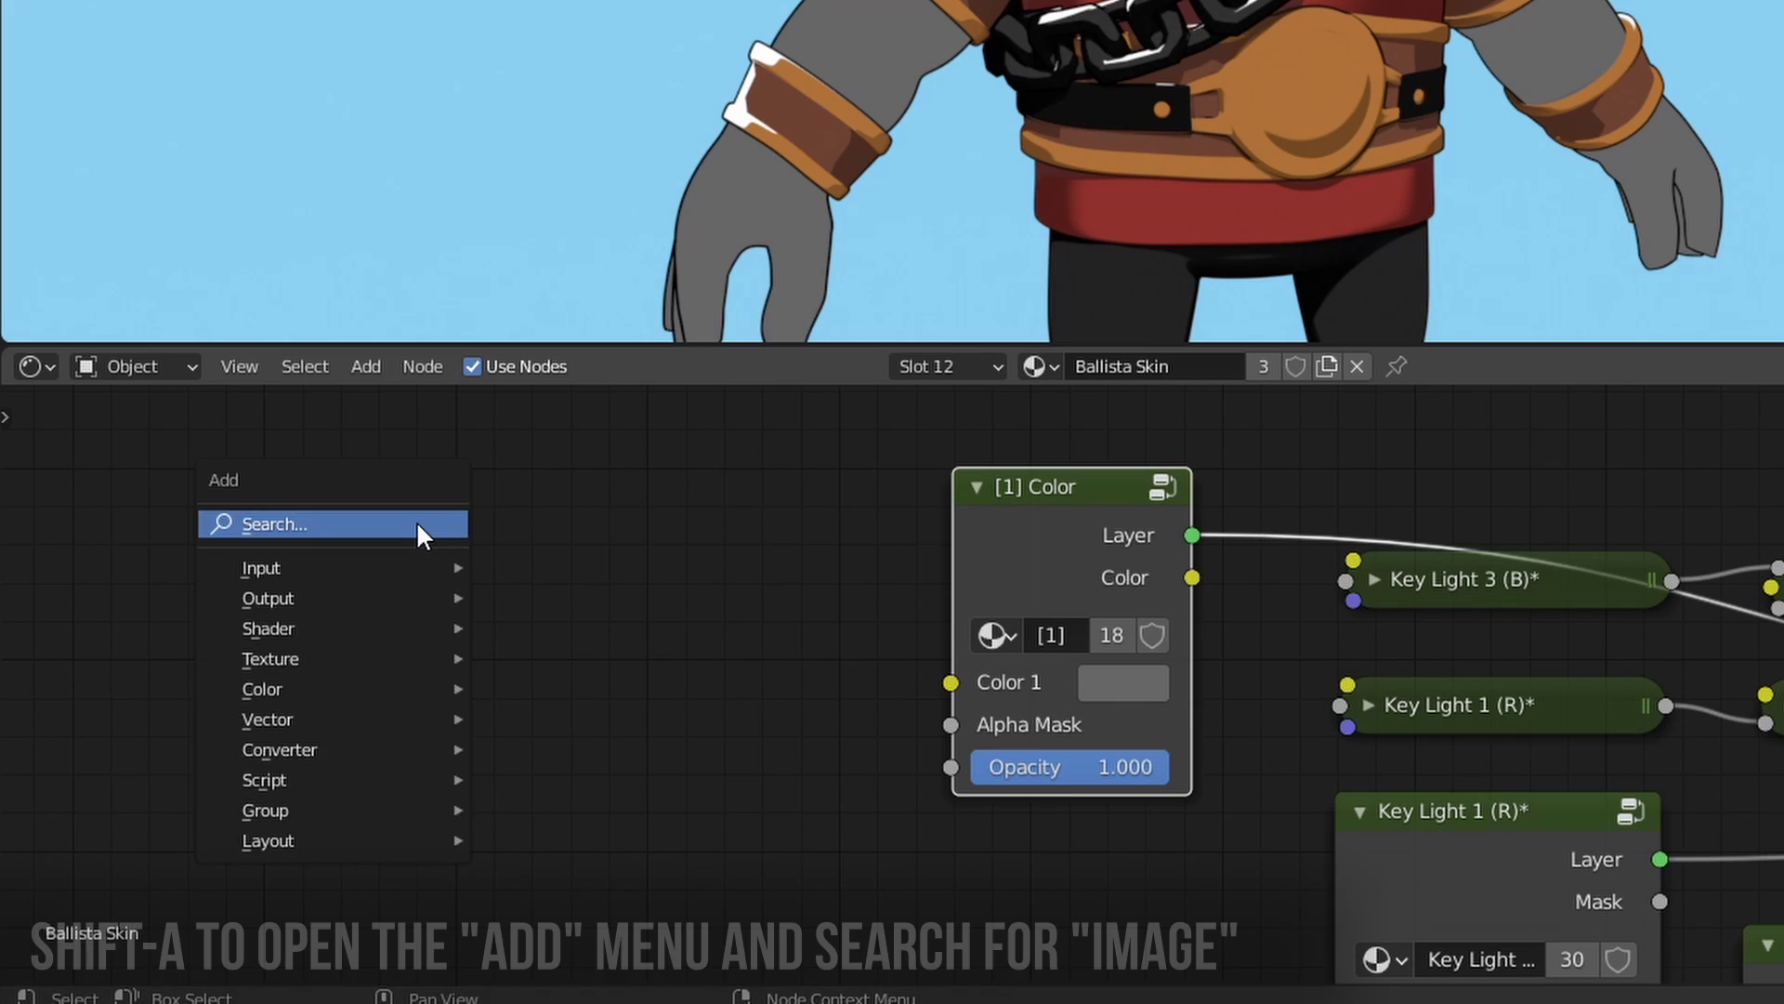
click(417, 526)
text(image)
key(Return)
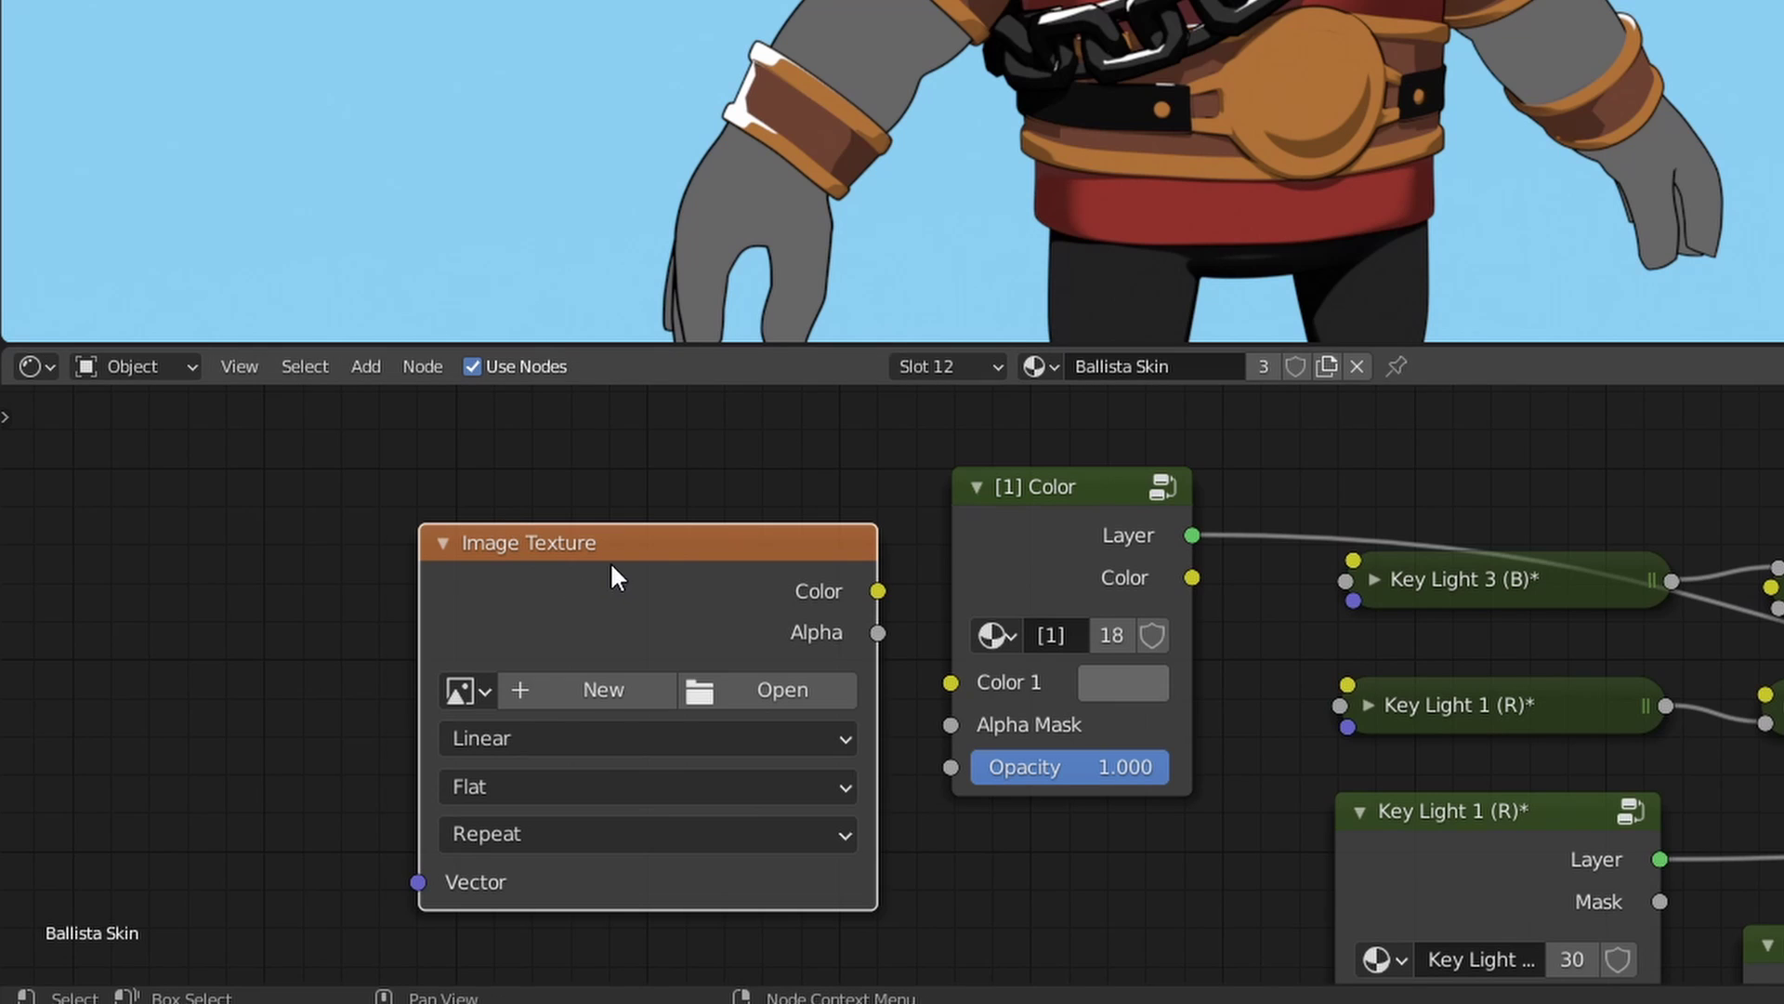
drag(610, 567, 493, 530)
Create a new image named Ballista Skin Mask with a size of 4096 px in the Image Texture node.
click(506, 650)
click(580, 704)
text(Ballista Skin Mask)
key(Return)
drag(662, 744, 679, 733)
text(4096)
key(Return)
key(Return)
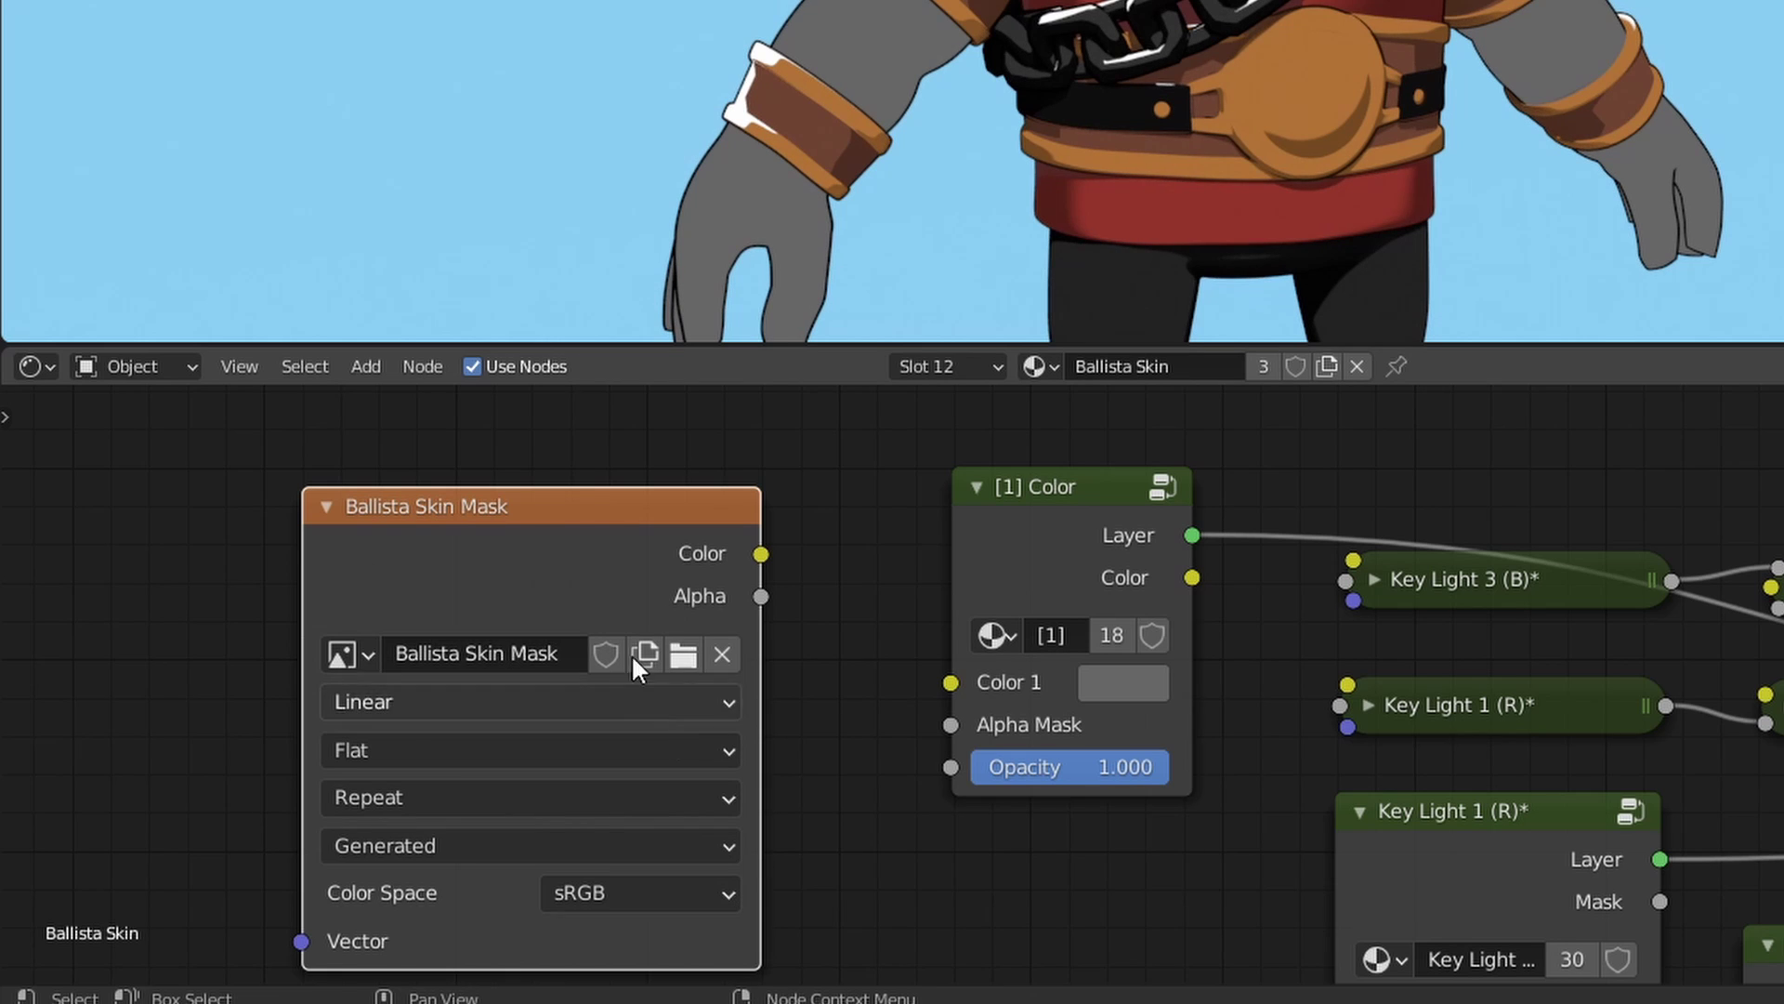
Connect the Color output of the Ballista Skin Mask node to the [1] Color node's Alpha Mask.
ctrl+middle_drag(1022, 613, 1051, 558)
drag(681, 529, 906, 739)
drag(506, 530, 617, 728)
Set Color 1 to a dark reddish brown (H 0.036, S 0.610, V 0.400) and reposition the mask node.
click(1098, 683)
drag(1244, 304, 1231, 293)
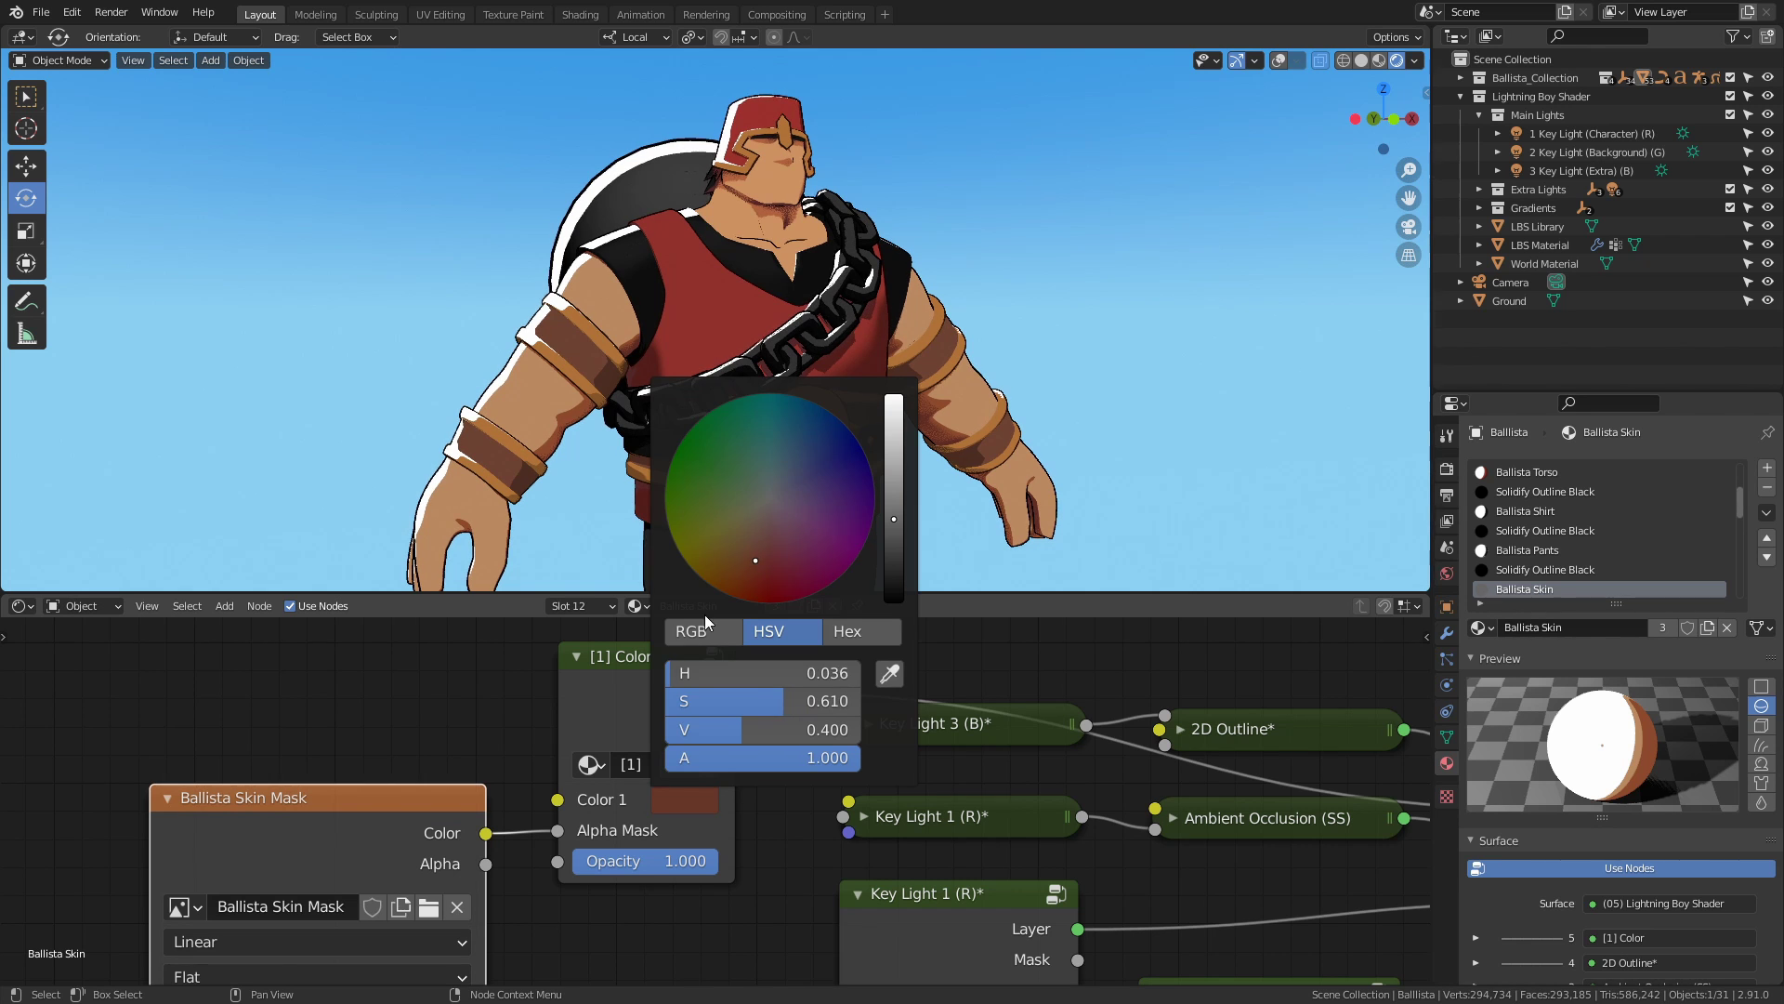
drag(401, 810, 393, 702)
ctrl+middle_drag(400, 707, 400, 762)
shift+middle_drag(595, 762, 537, 749)
Switch the character to Texture Paint mode, show the tool options and check that Ballista Skin Mask is the active texture slot.
middle_drag(650, 409, 743, 408)
click(61, 62)
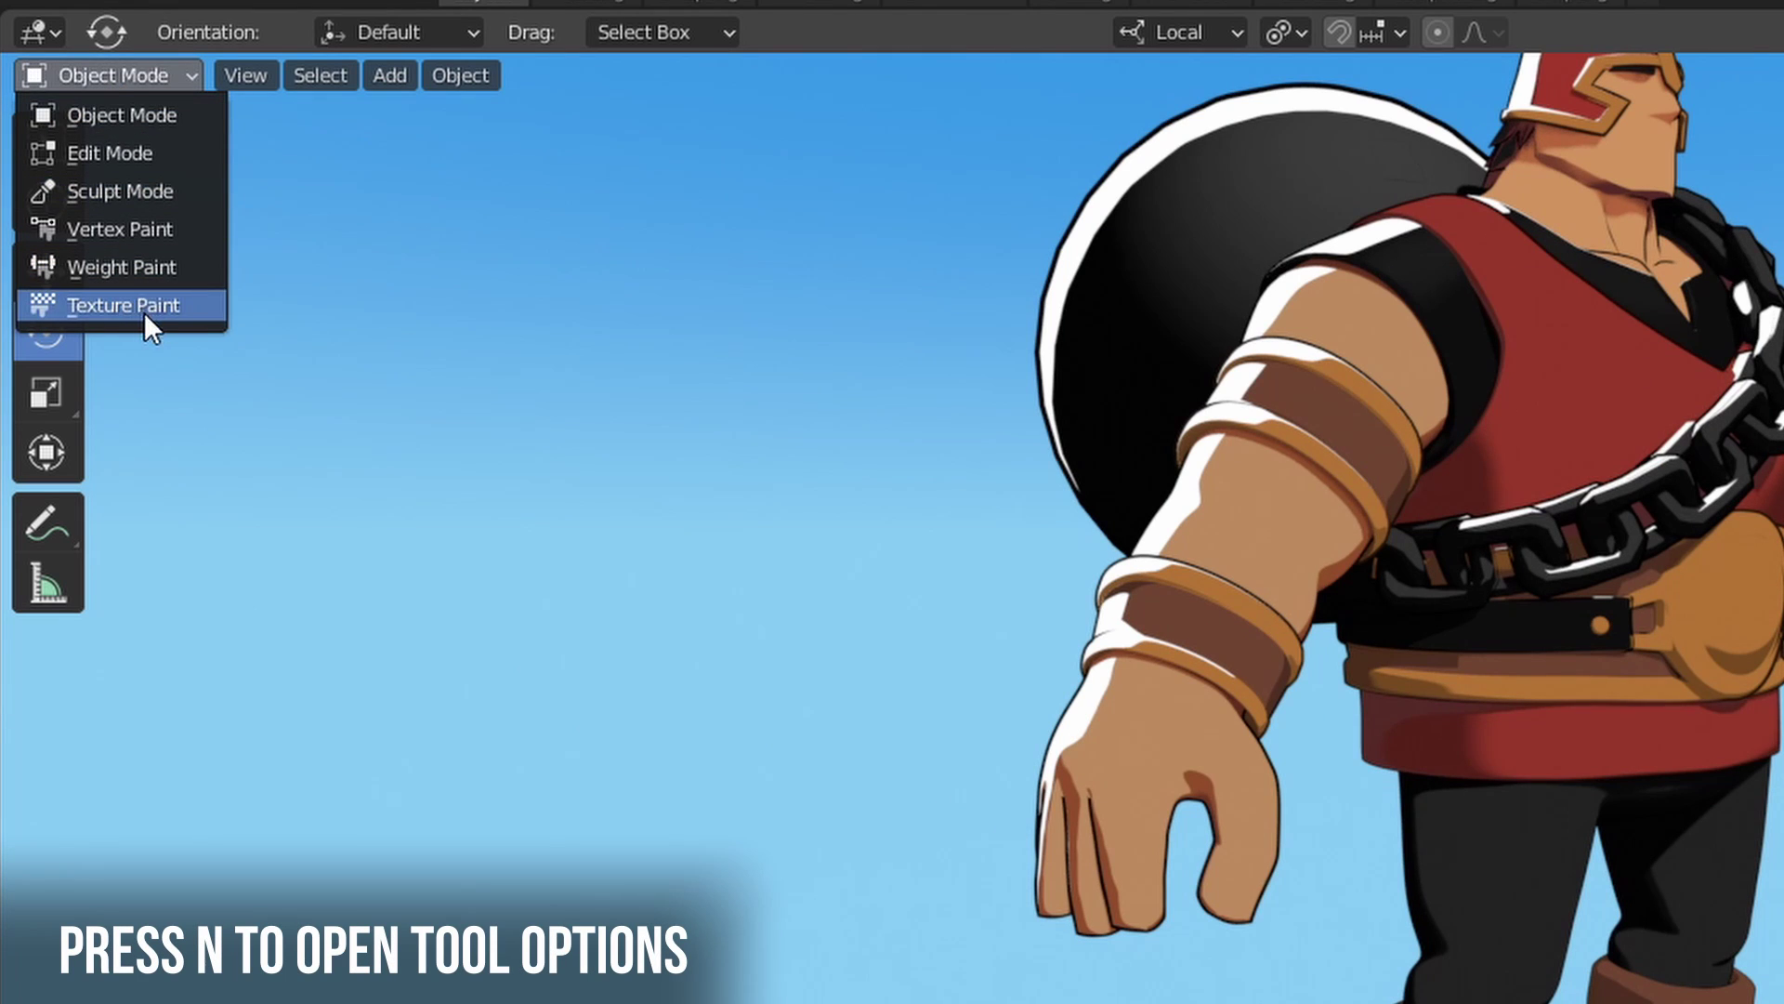
click(142, 305)
scroll(671, 344, up, 3)
key(n)
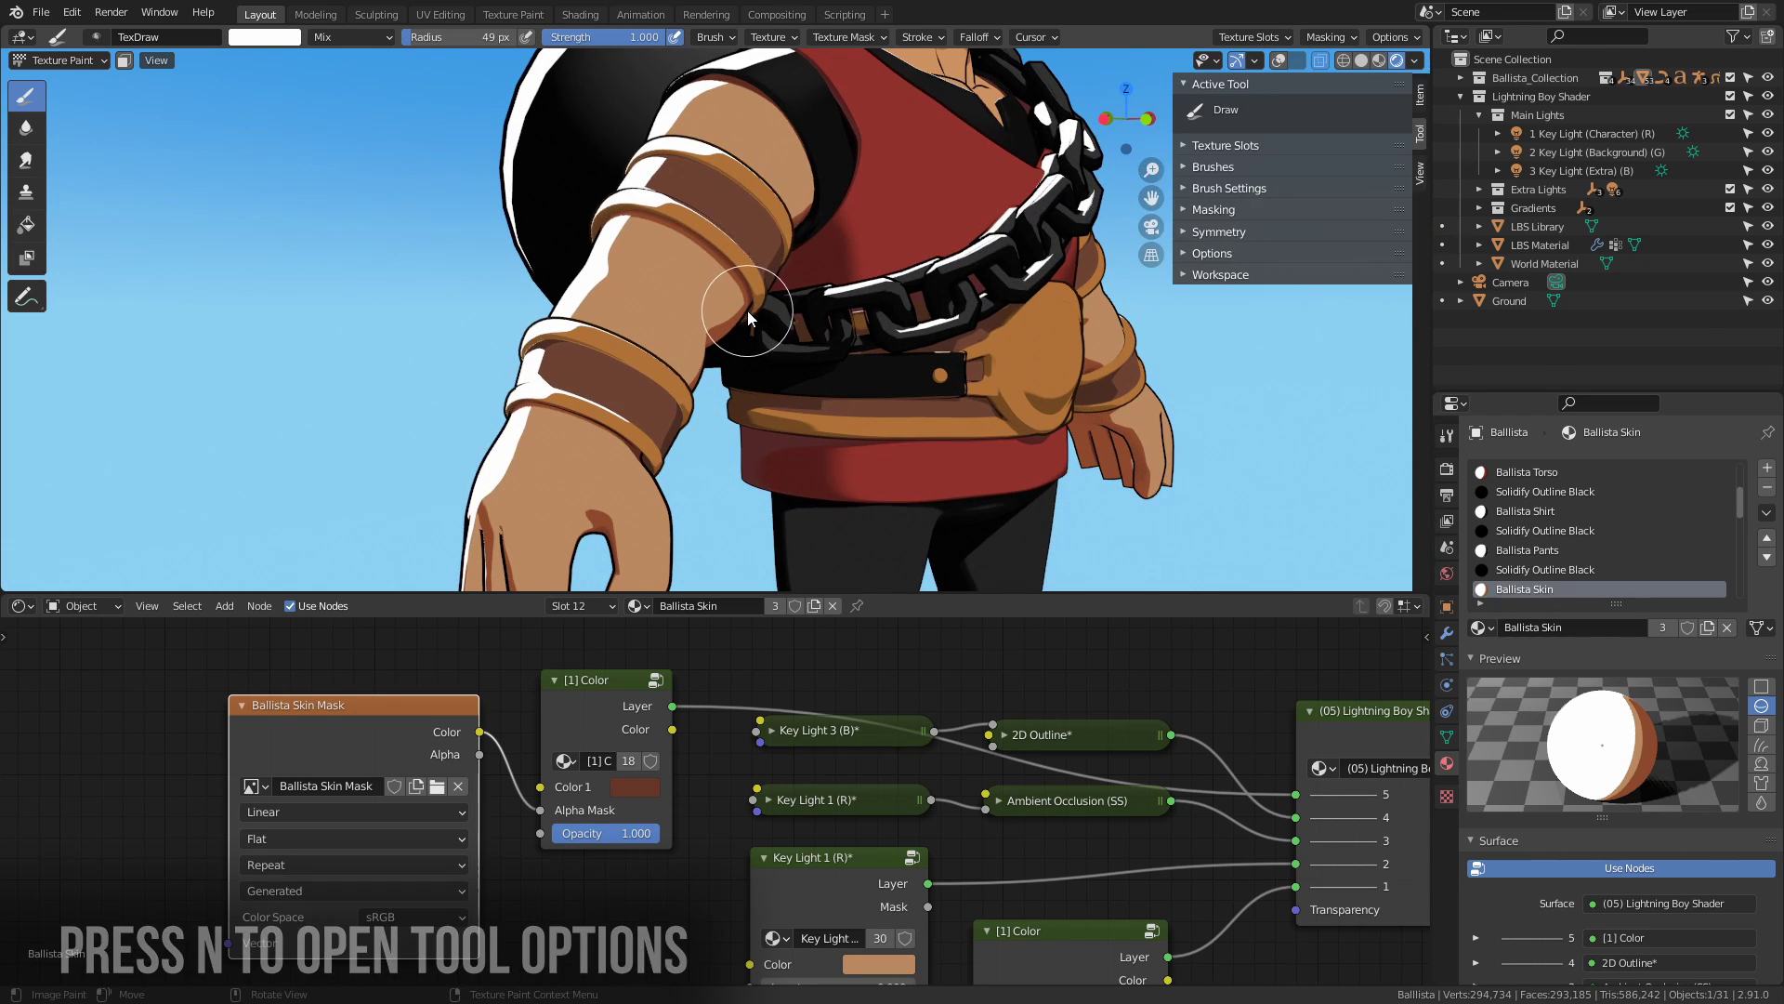
click(1226, 145)
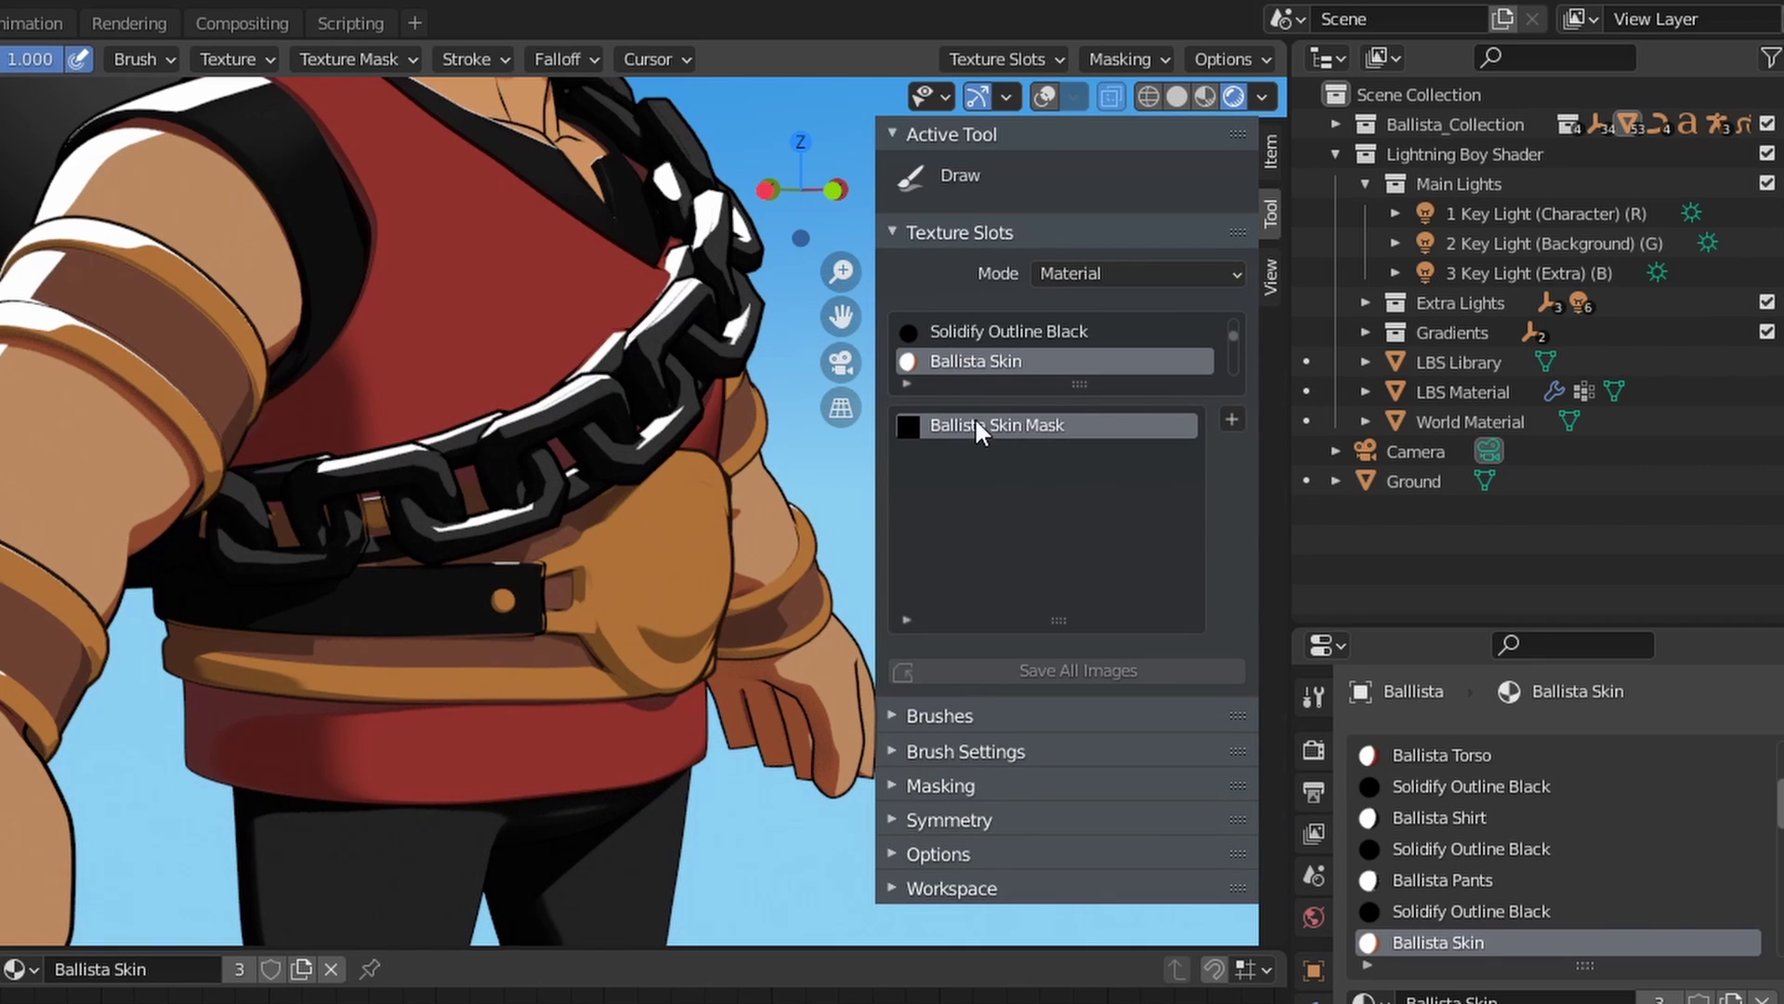
click(996, 235)
Expand the brush settings with the color picker and set the stroke method to Line.
click(994, 301)
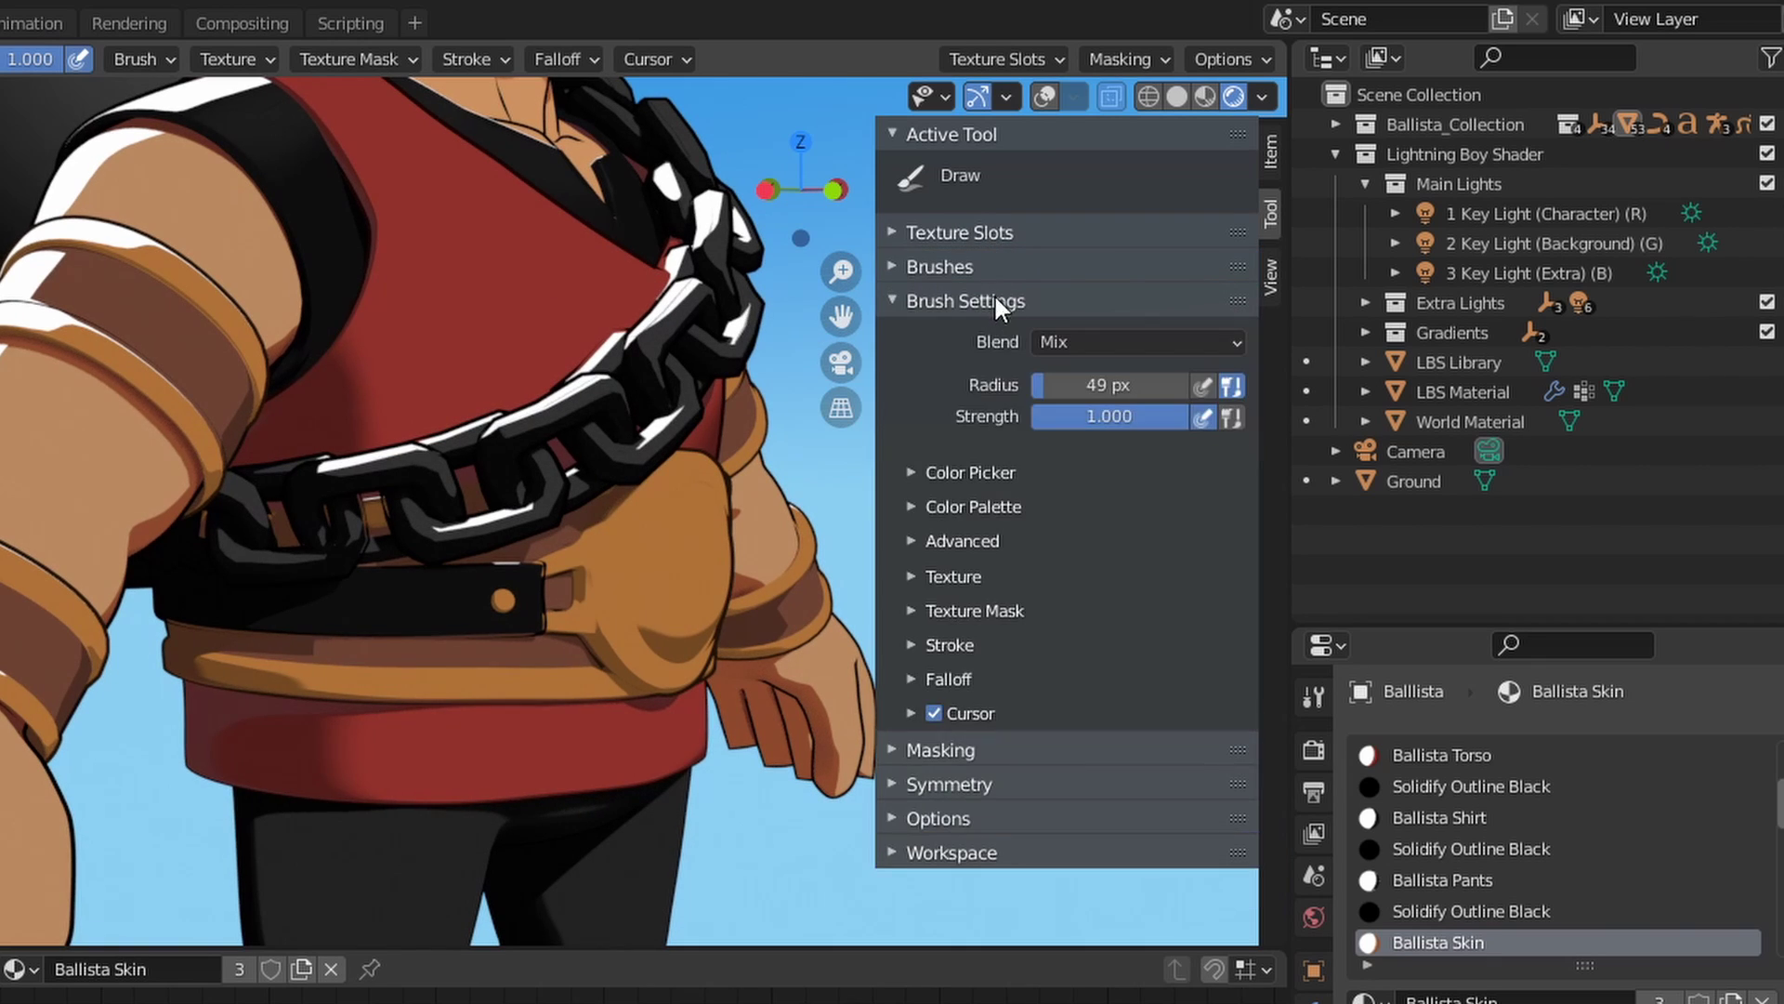
click(1011, 473)
scroll(978, 525, down, 4)
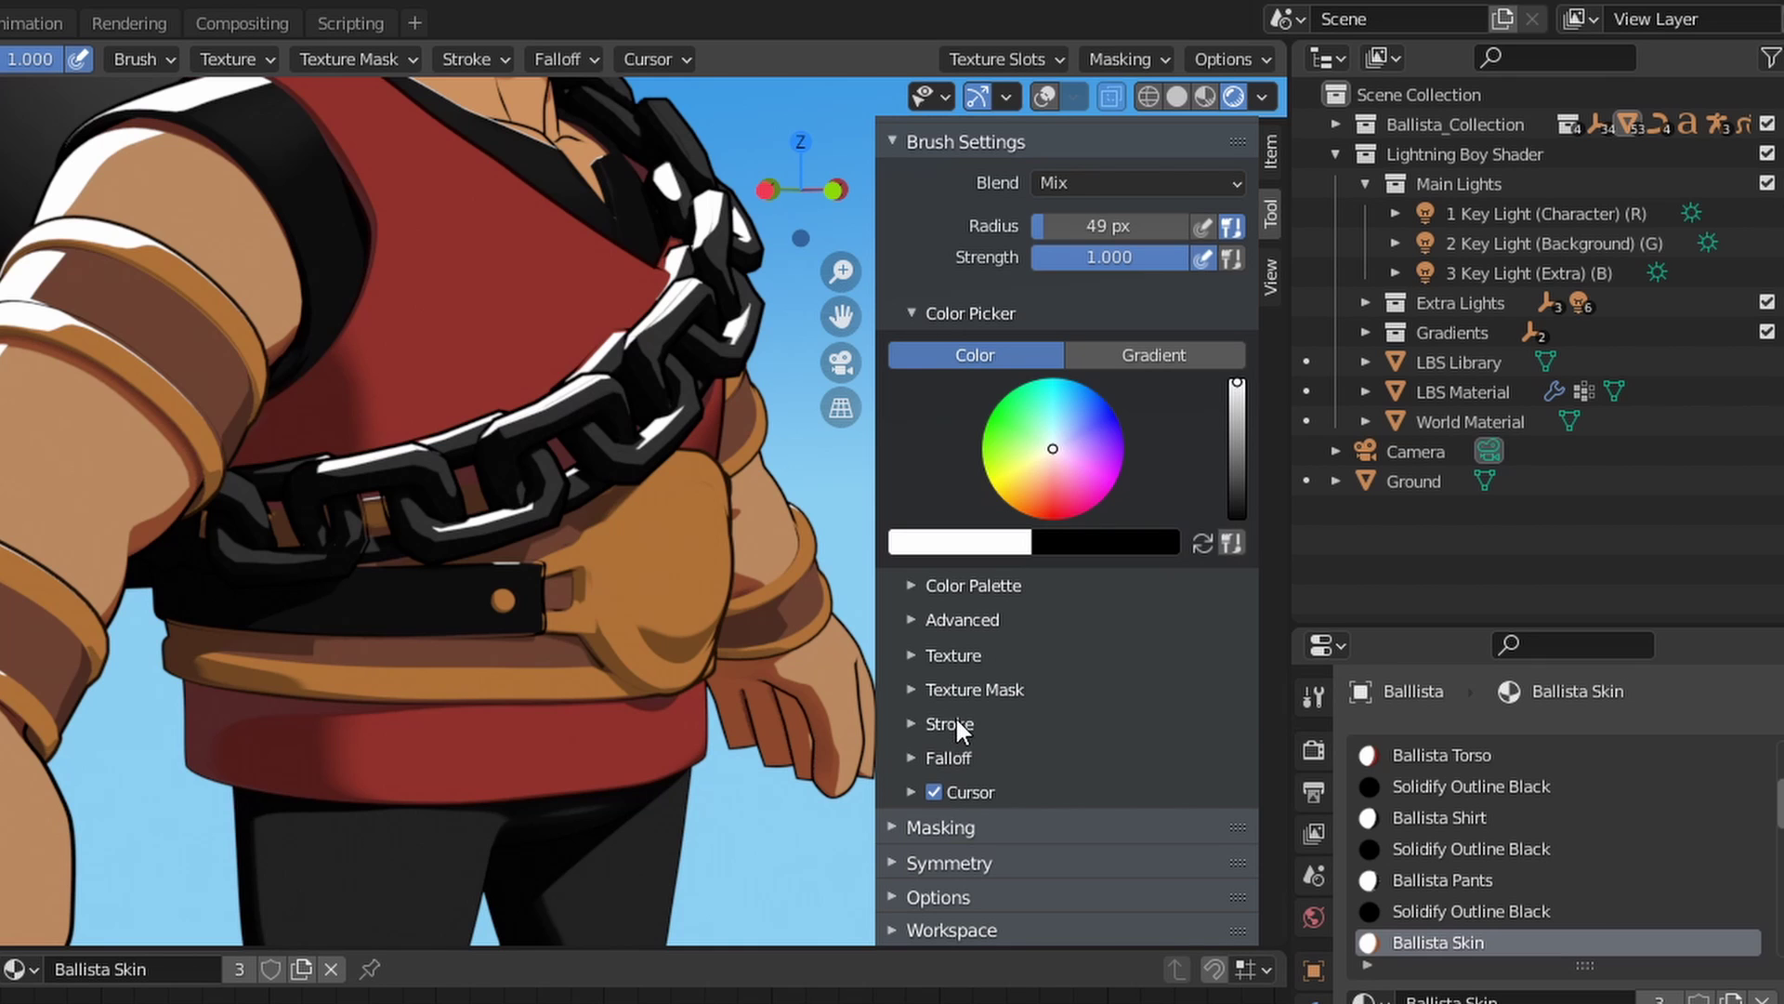
click(955, 723)
scroll(1301, 449, down, 5)
click(1317, 299)
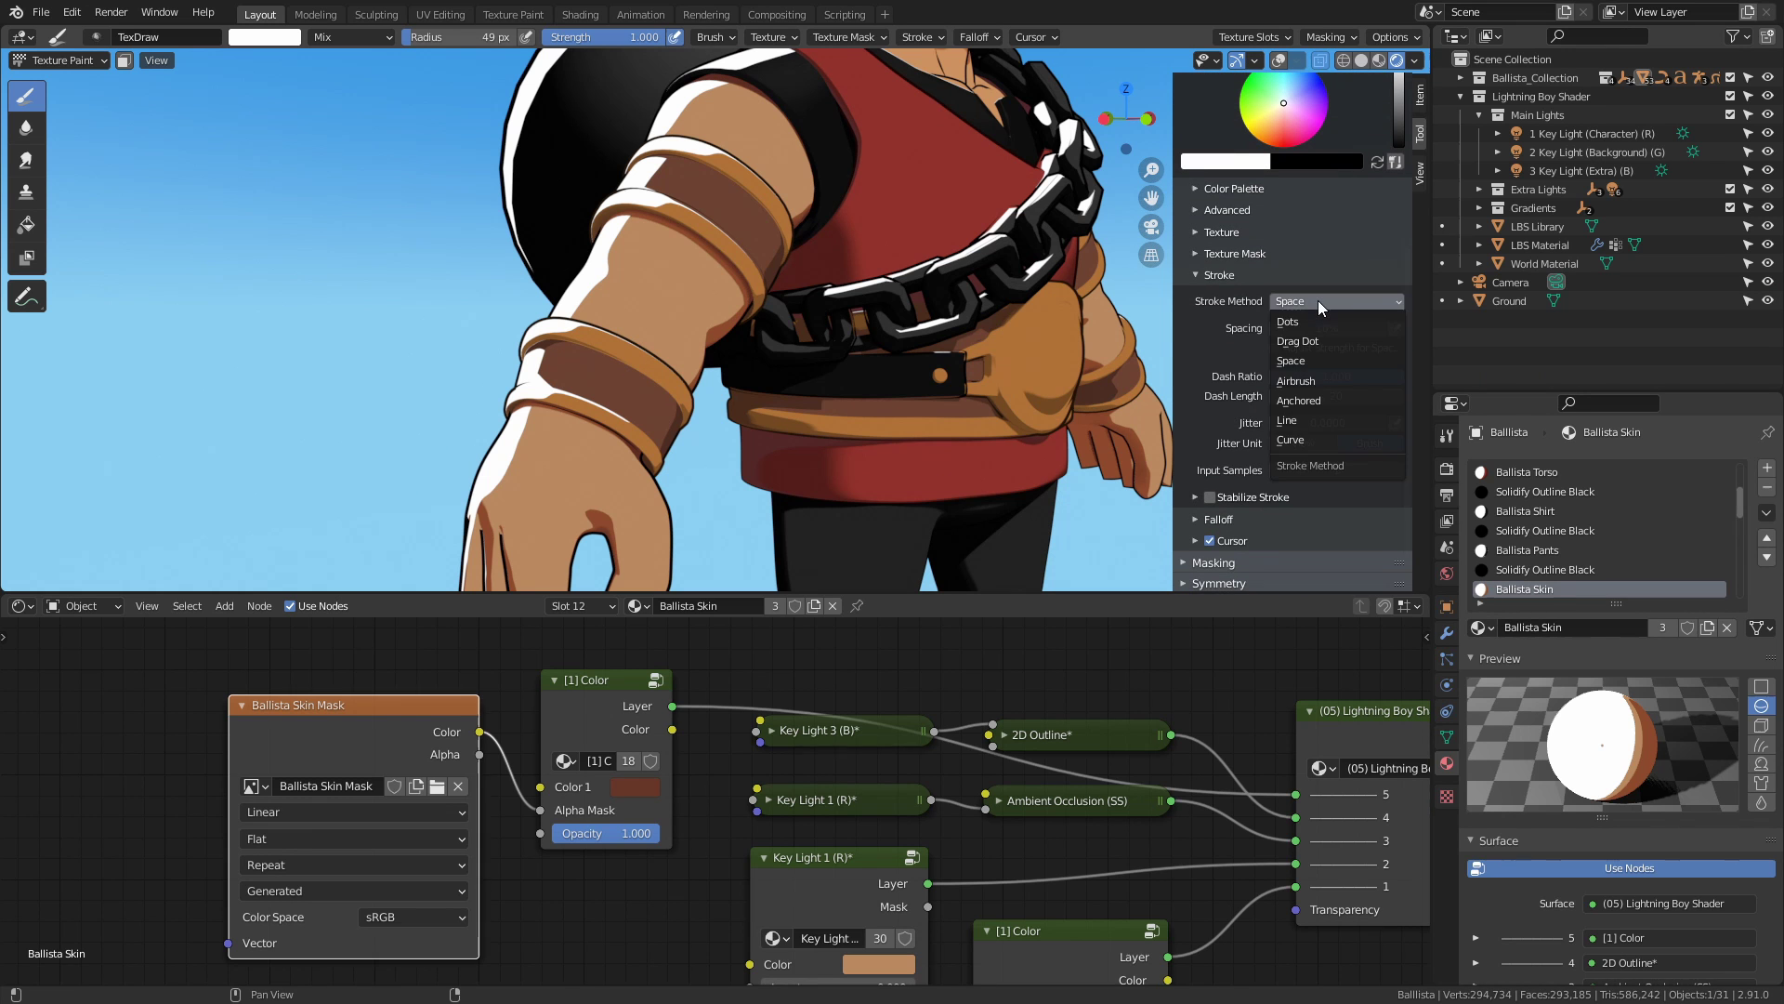
click(1310, 419)
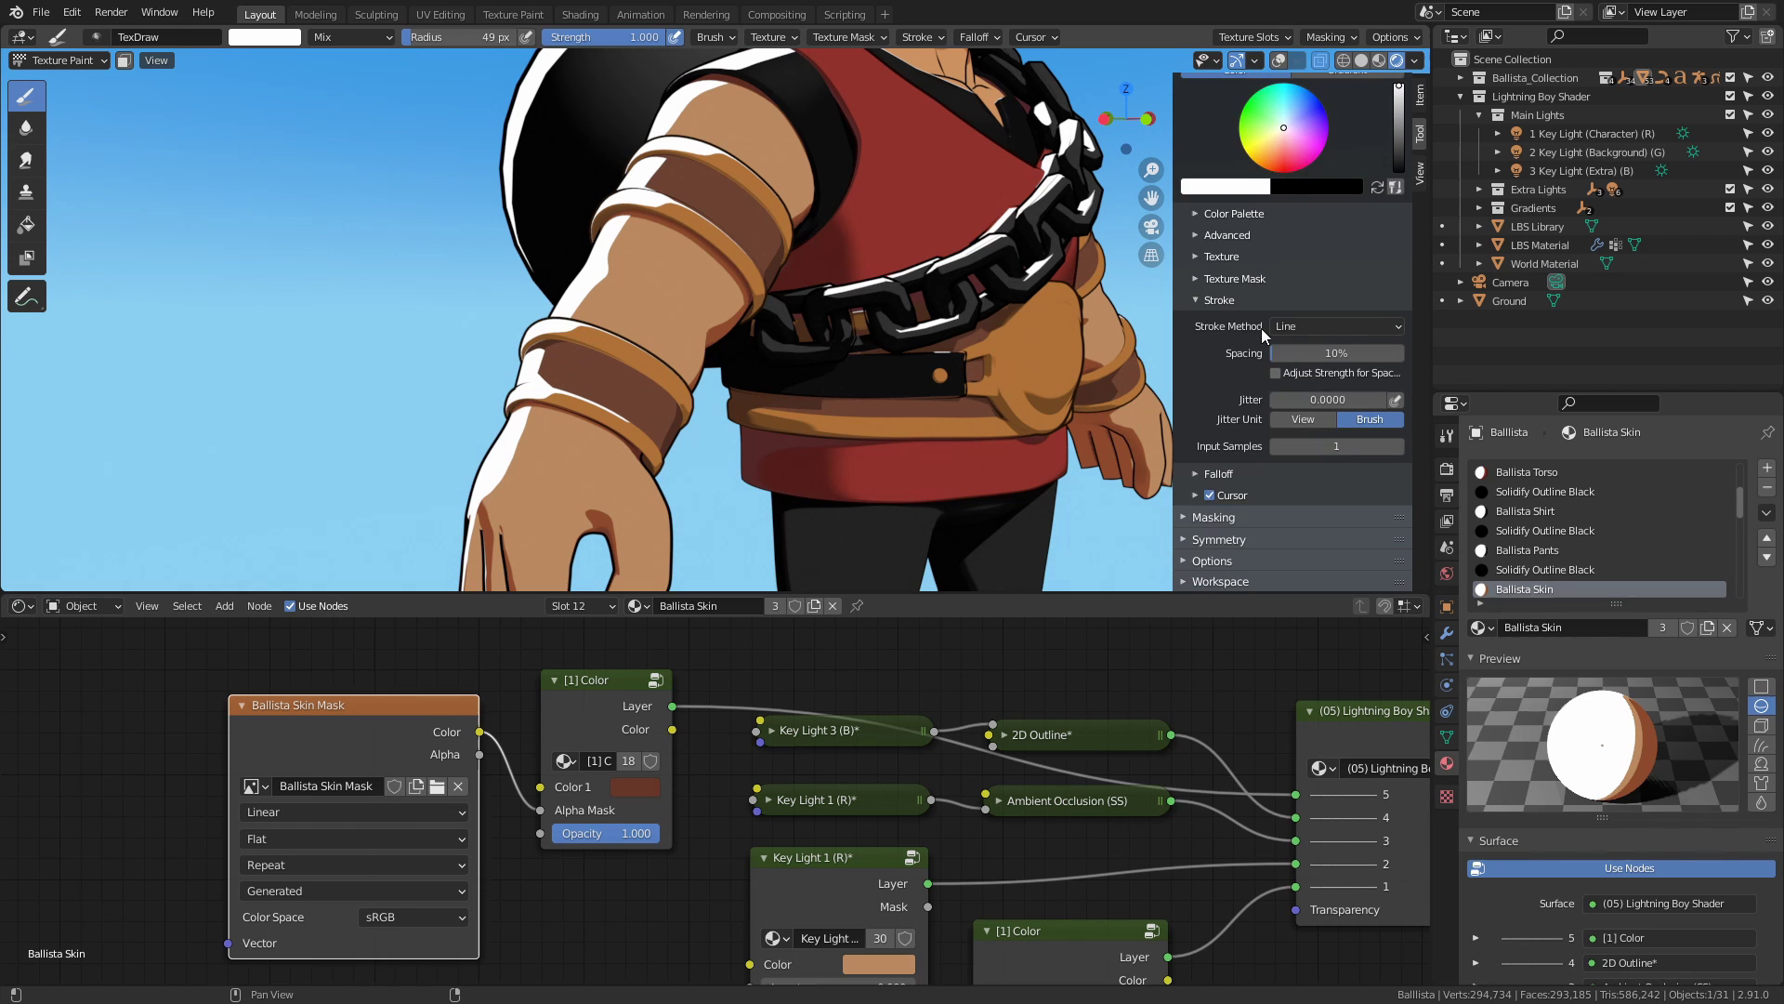
Set the brush falloff curve to Constant, keeping Line as the stroke method.
click(1230, 299)
click(1239, 472)
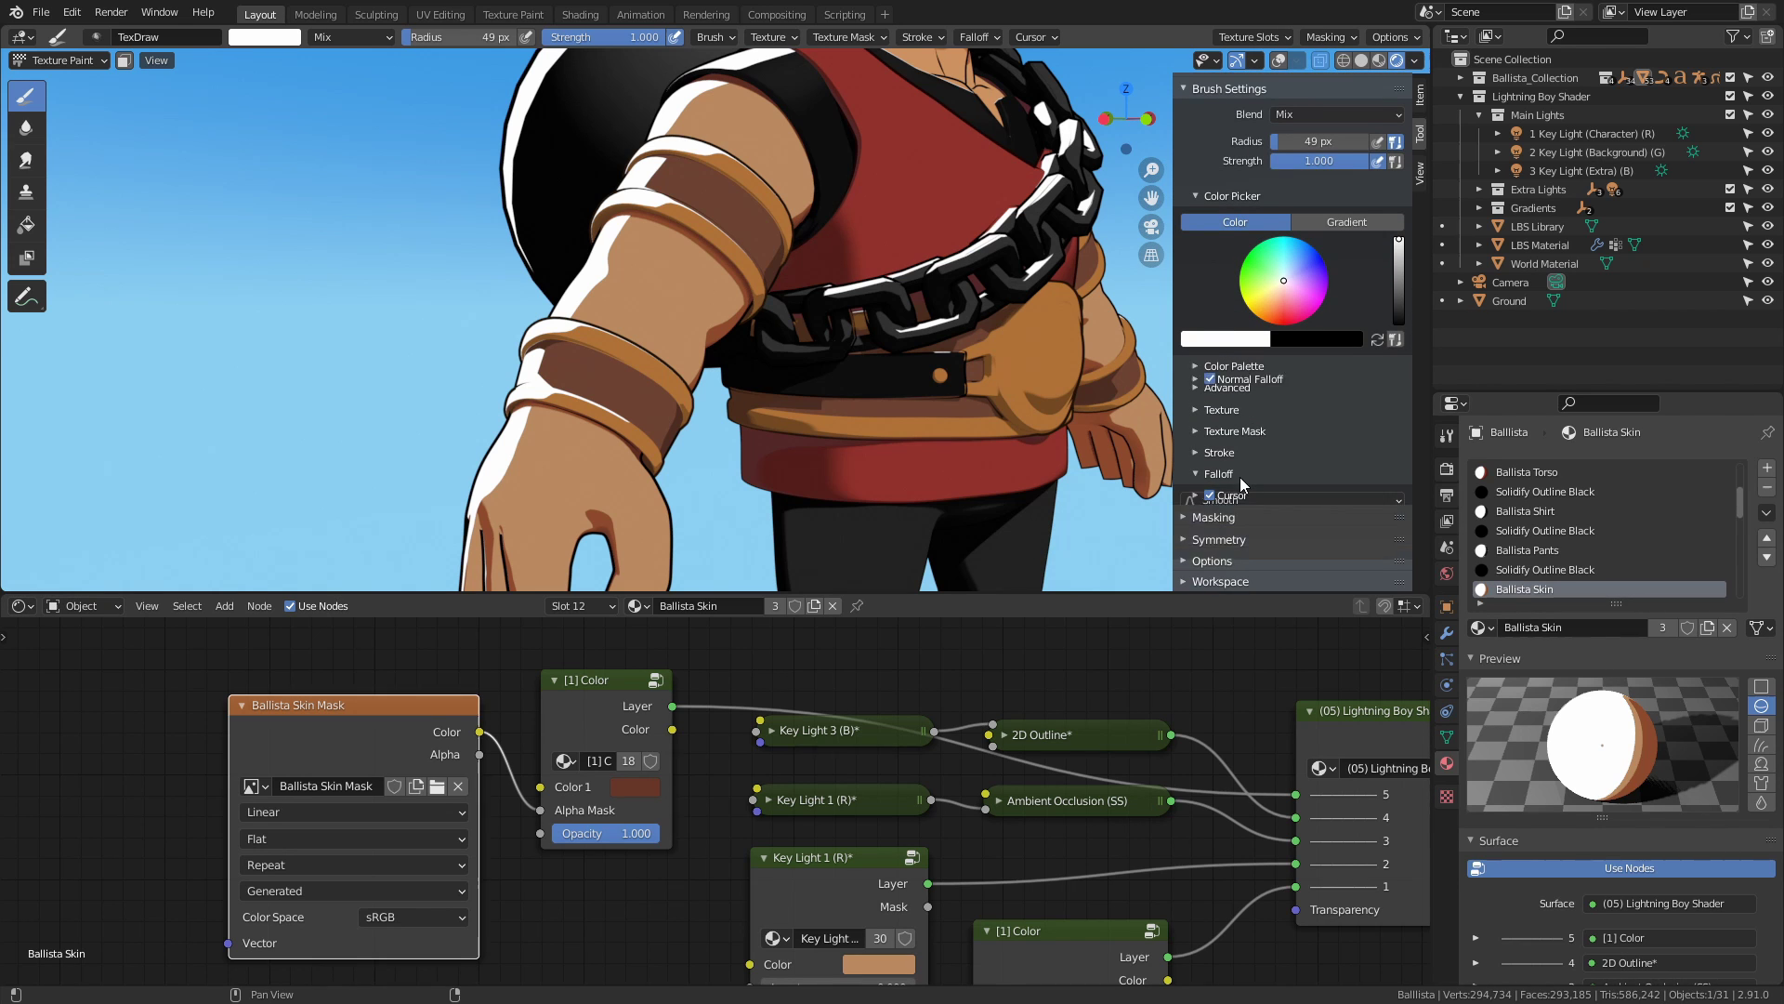
scroll(1263, 455, down, 2)
click(1282, 444)
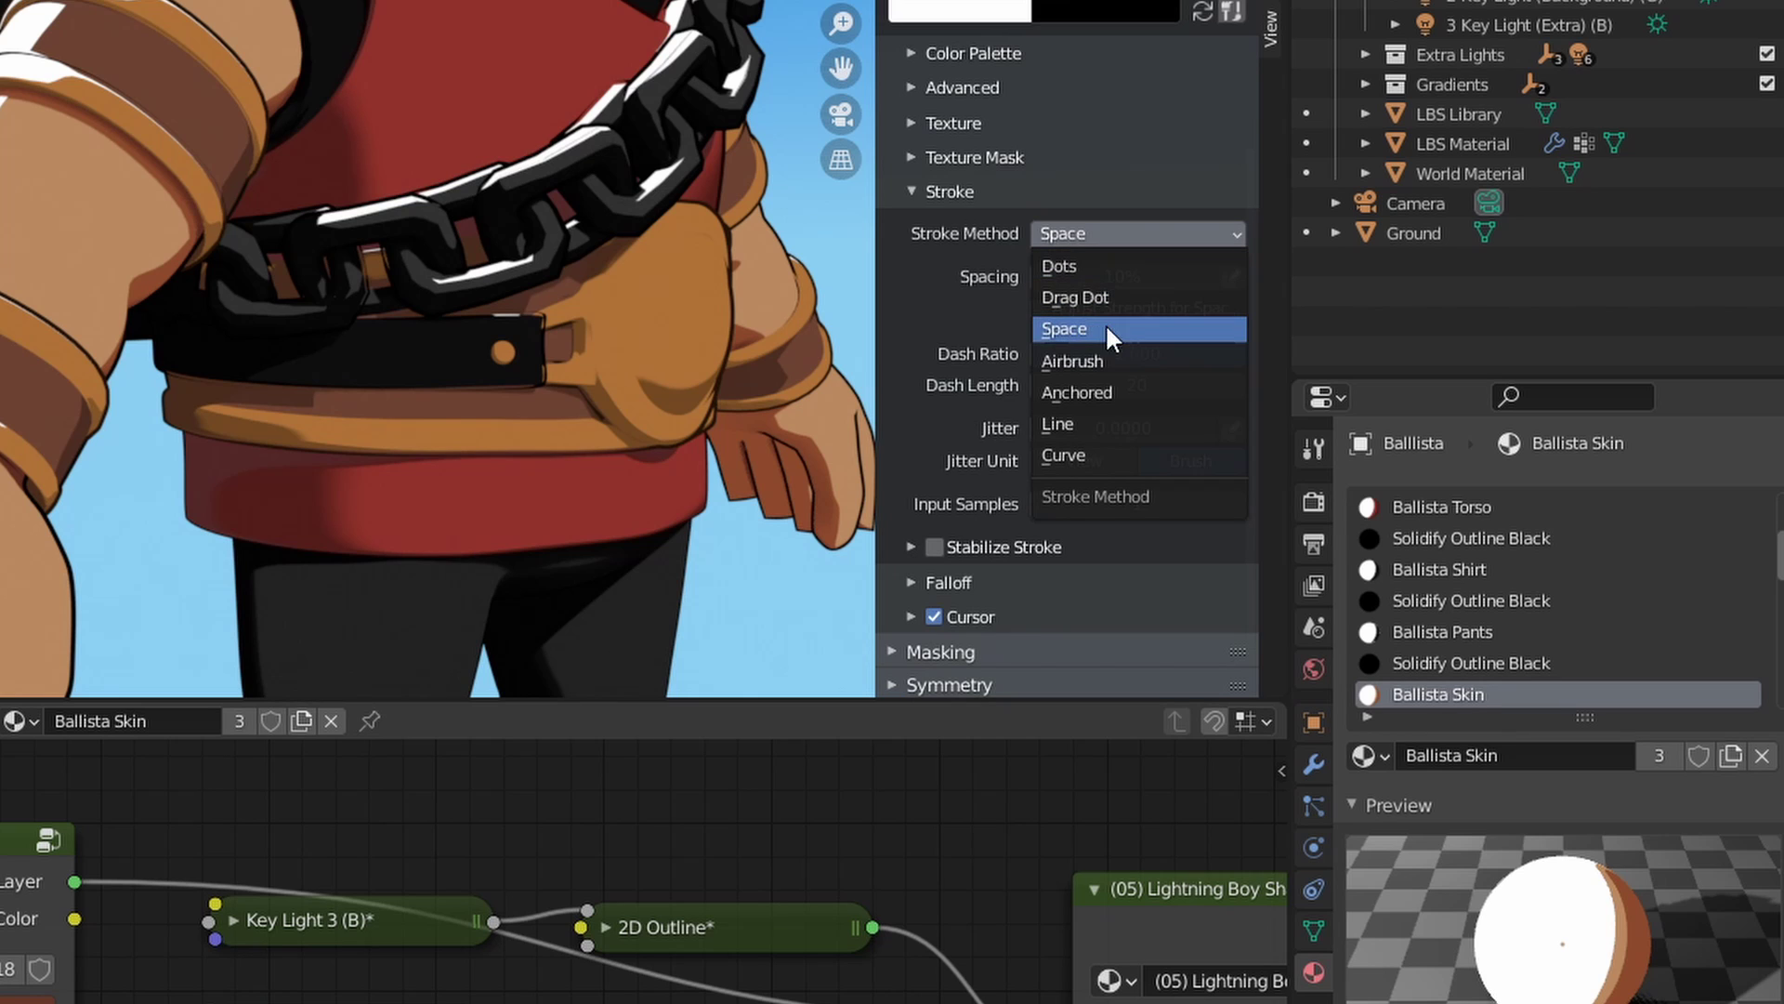
click(1096, 423)
click(990, 191)
click(981, 510)
scroll(1031, 483, down, 2)
click(1050, 465)
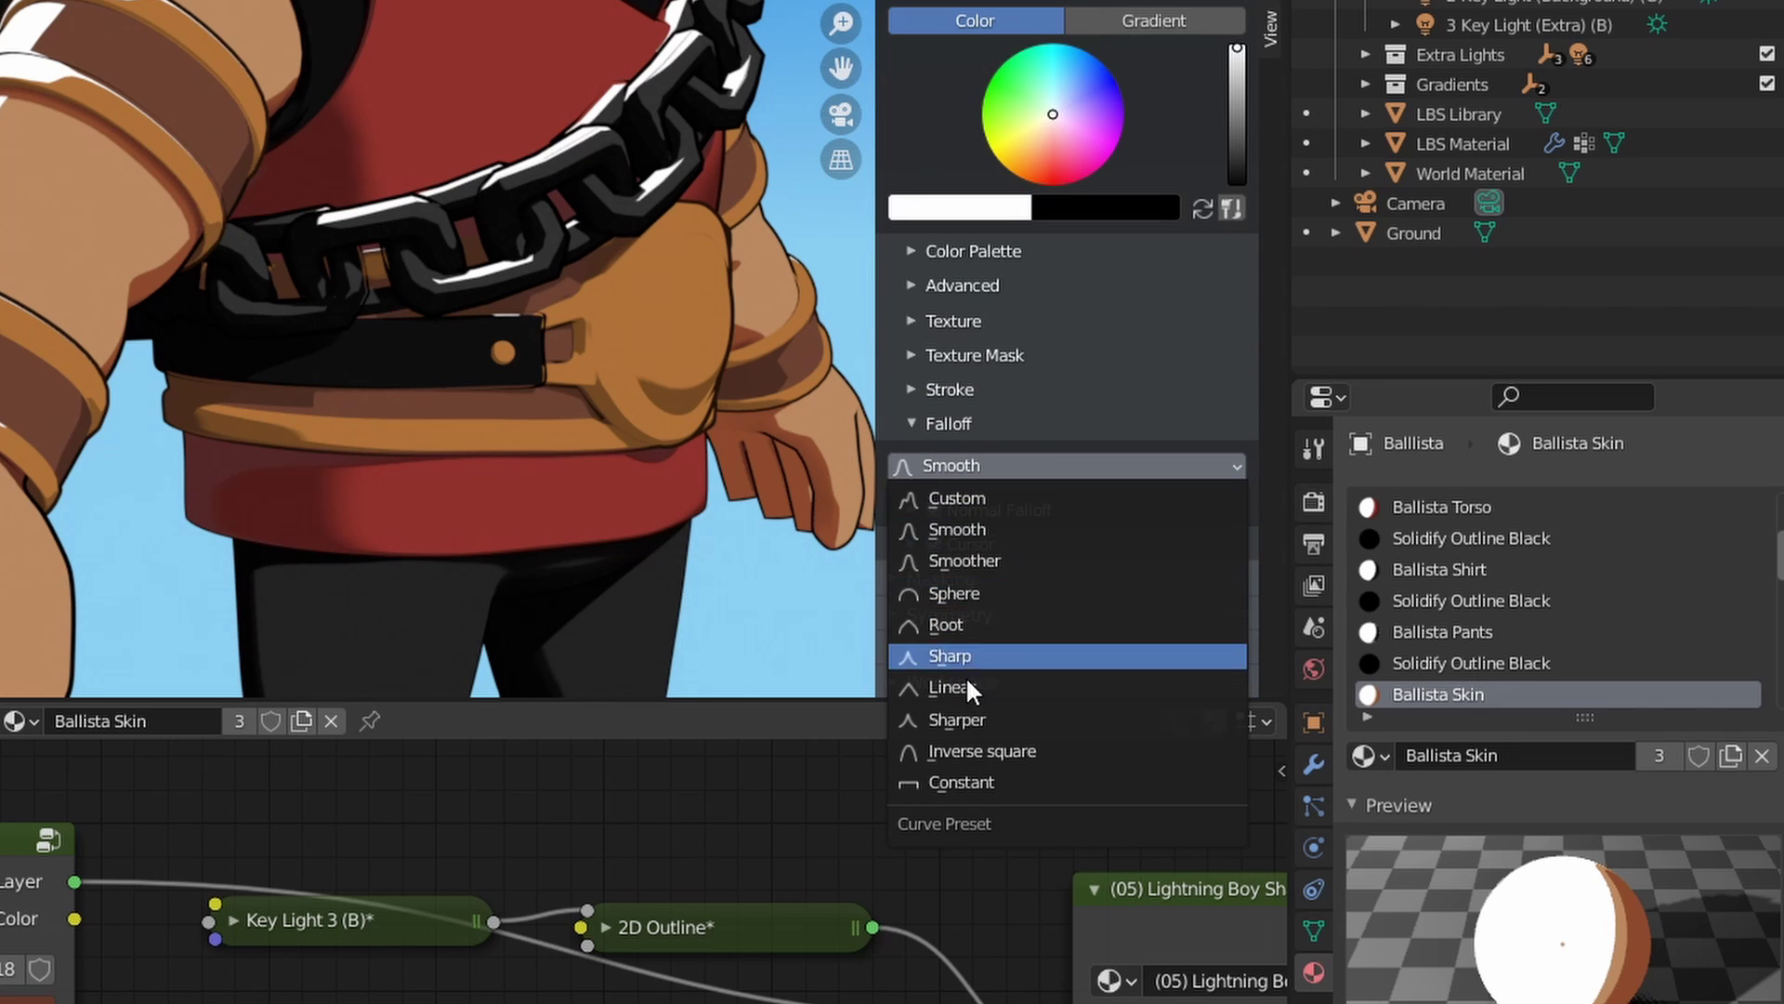
click(975, 781)
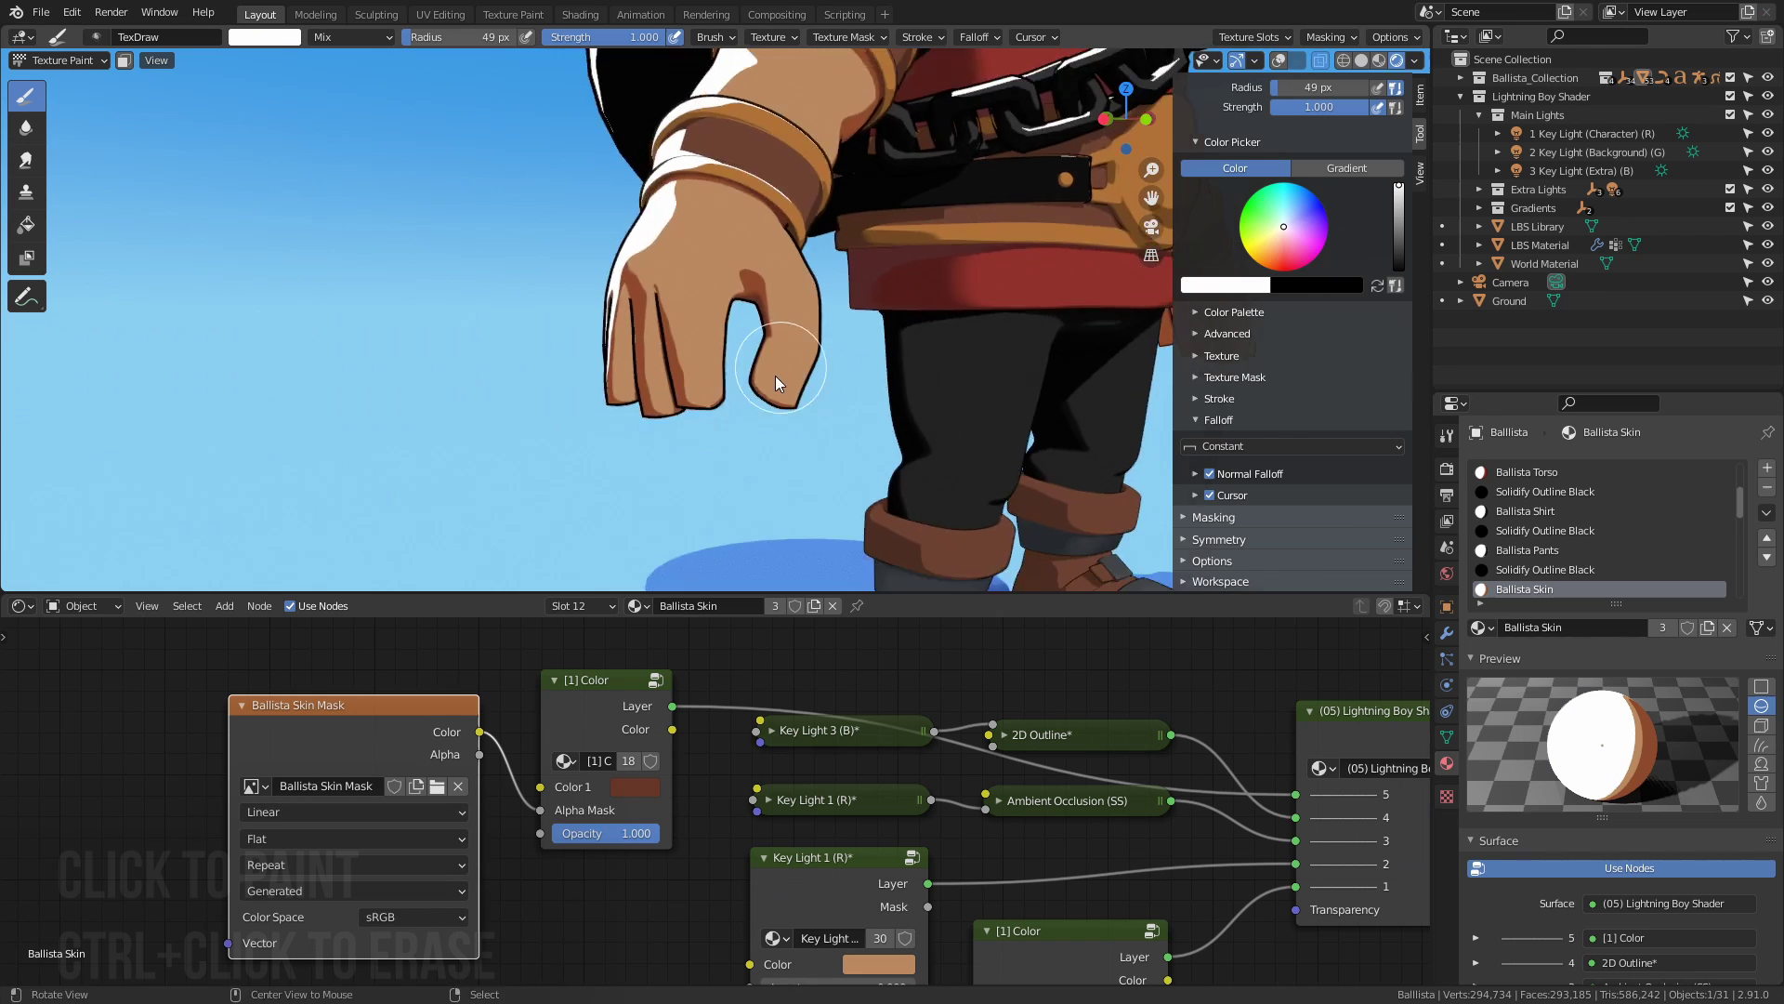
Paint straight 9 px brush strokes in white around a fingertip of the hand and erase the excess.
scroll(836, 390, up, 5)
mouse_move(870, 435)
mouse_down()
mouse_move(881, 462)
mouse_move(942, 459)
mouse_up()
middle_drag(942, 455, 896, 402)
drag(892, 402, 909, 370)
mouse_move(985, 381)
middle_down()
mouse_move(909, 371)
mouse_move(1017, 399)
middle_up()
mouse_move(815, 463)
mouse_down()
mouse_move(857, 460)
mouse_move(887, 427)
mouse_up()
ctrl+drag(887, 427, 866, 487)
Paint matching straight shadow strokes on the neighboring fingertips.
middle_drag(799, 427, 879, 418)
drag(877, 451, 910, 450)
mouse_move(910, 450)
mouse_down()
mouse_move(930, 408)
mouse_move(908, 478)
mouse_up()
mouse_move(846, 399)
middle_down()
mouse_move(885, 383)
mouse_move(836, 399)
middle_up()
drag(701, 412, 744, 407)
Paint short crease lines across the finger joints and erase the excess paint.
middle_drag(806, 388, 669, 371)
drag(657, 301, 736, 303)
middle_drag(736, 316, 836, 321)
mouse_move(683, 318)
mouse_down()
mouse_move(760, 320)
mouse_move(692, 329)
mouse_up()
middle_drag(715, 334, 873, 329)
drag(818, 317, 873, 316)
middle_drag(872, 314, 541, 361)
ctrl+drag(617, 359, 599, 385)
mouse_move(599, 385)
middle_down()
mouse_move(556, 344)
mouse_move(771, 377)
middle_up()
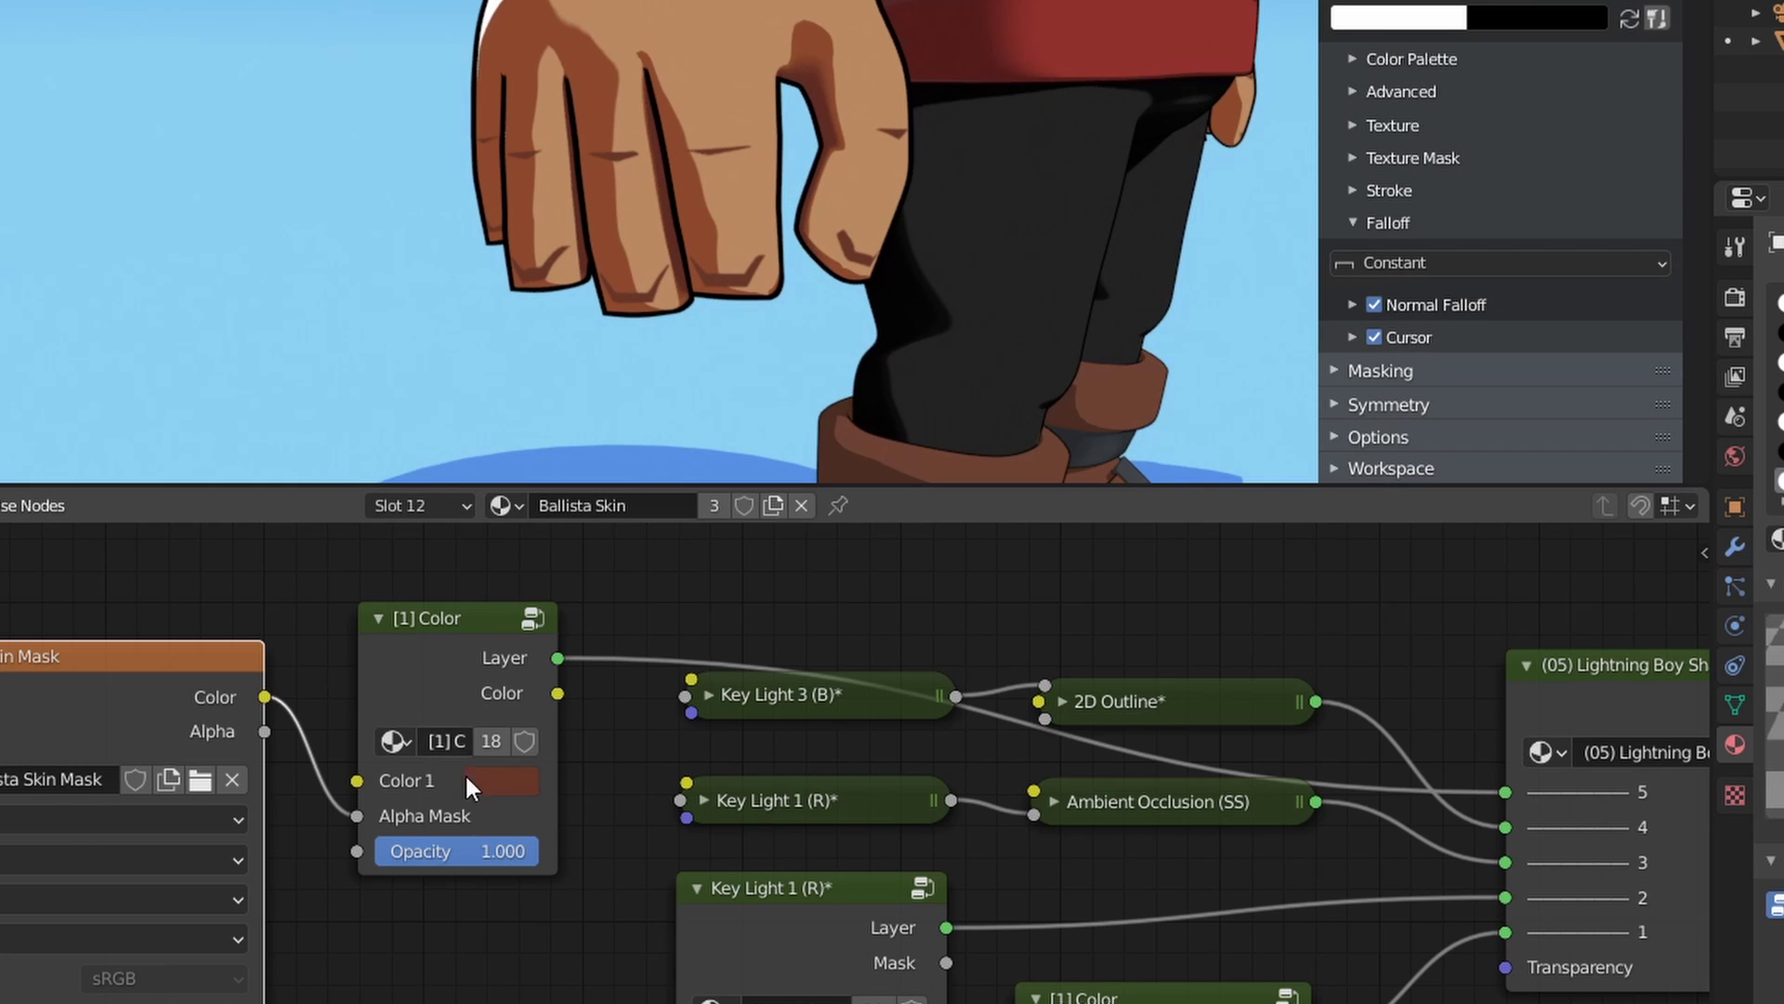
Change the painted layer's Color 1 to a dark maroon and lower its opacity to 0.676.
middle_drag(593, 853, 638, 828)
middle_drag(506, 842, 528, 818)
click(582, 727)
drag(671, 452, 680, 435)
mouse_move(828, 389)
mouse_down()
mouse_move(844, 411)
mouse_move(804, 414)
mouse_up()
drag(604, 791, 520, 788)
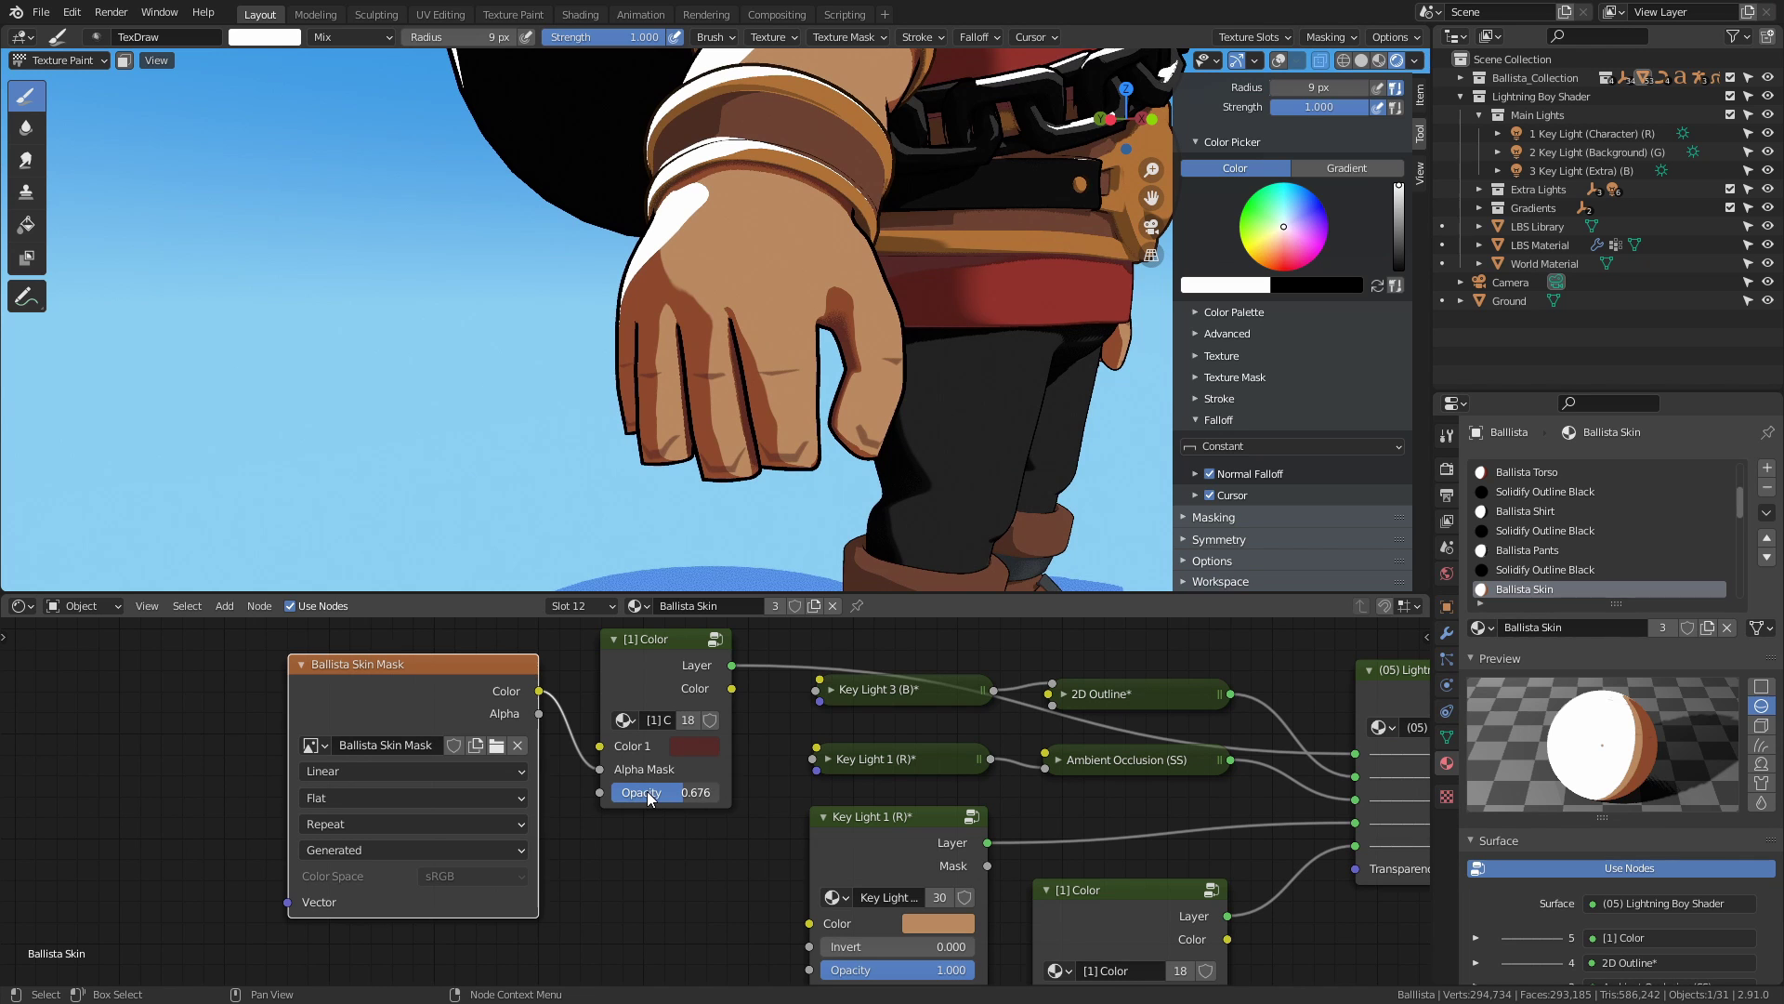
Fine-tune the opacity of the painted color layer in the Ballista Skin material.
drag(648, 798, 639, 798)
scroll(961, 311, down, 4)
middle_drag(961, 310, 915, 316)
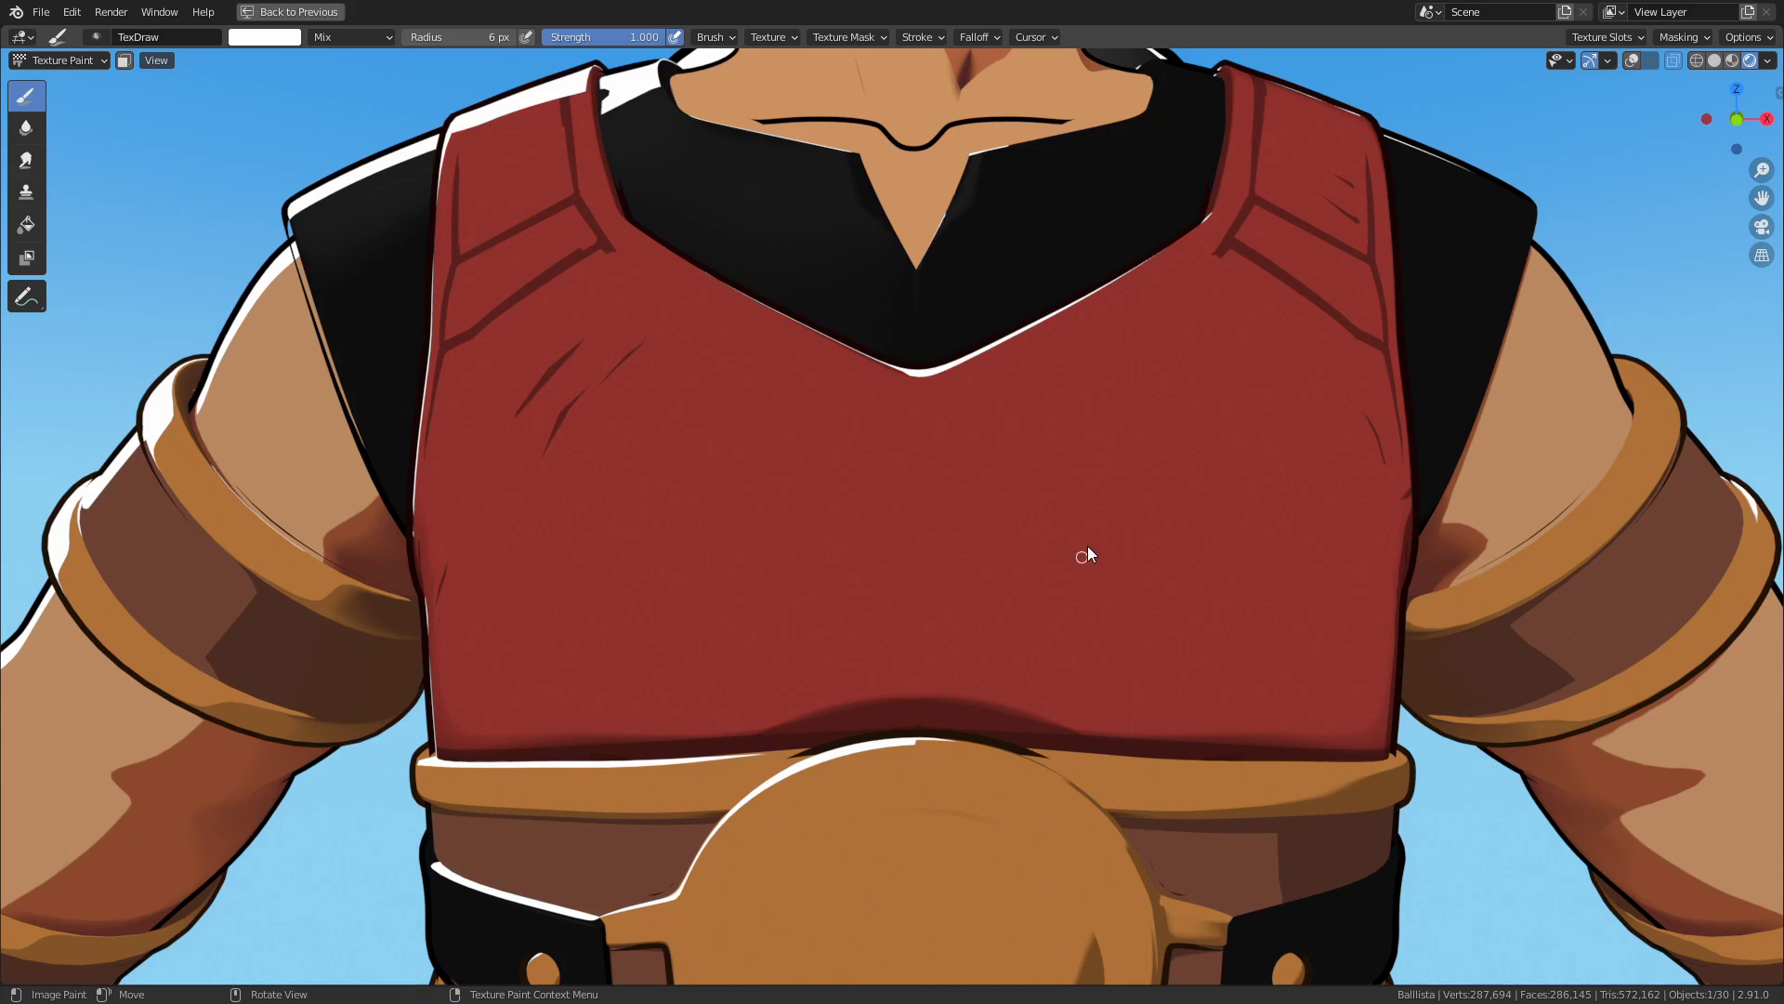
Paint short diagonal scratch marks with a white 6 px brush across the lower chest of the red torso.
mouse_move(1087, 544)
mouse_down()
mouse_move(1023, 660)
mouse_move(1064, 575)
mouse_move(1037, 628)
mouse_up()
mouse_move(1127, 578)
mouse_down()
mouse_move(1038, 703)
mouse_move(1120, 602)
mouse_up()
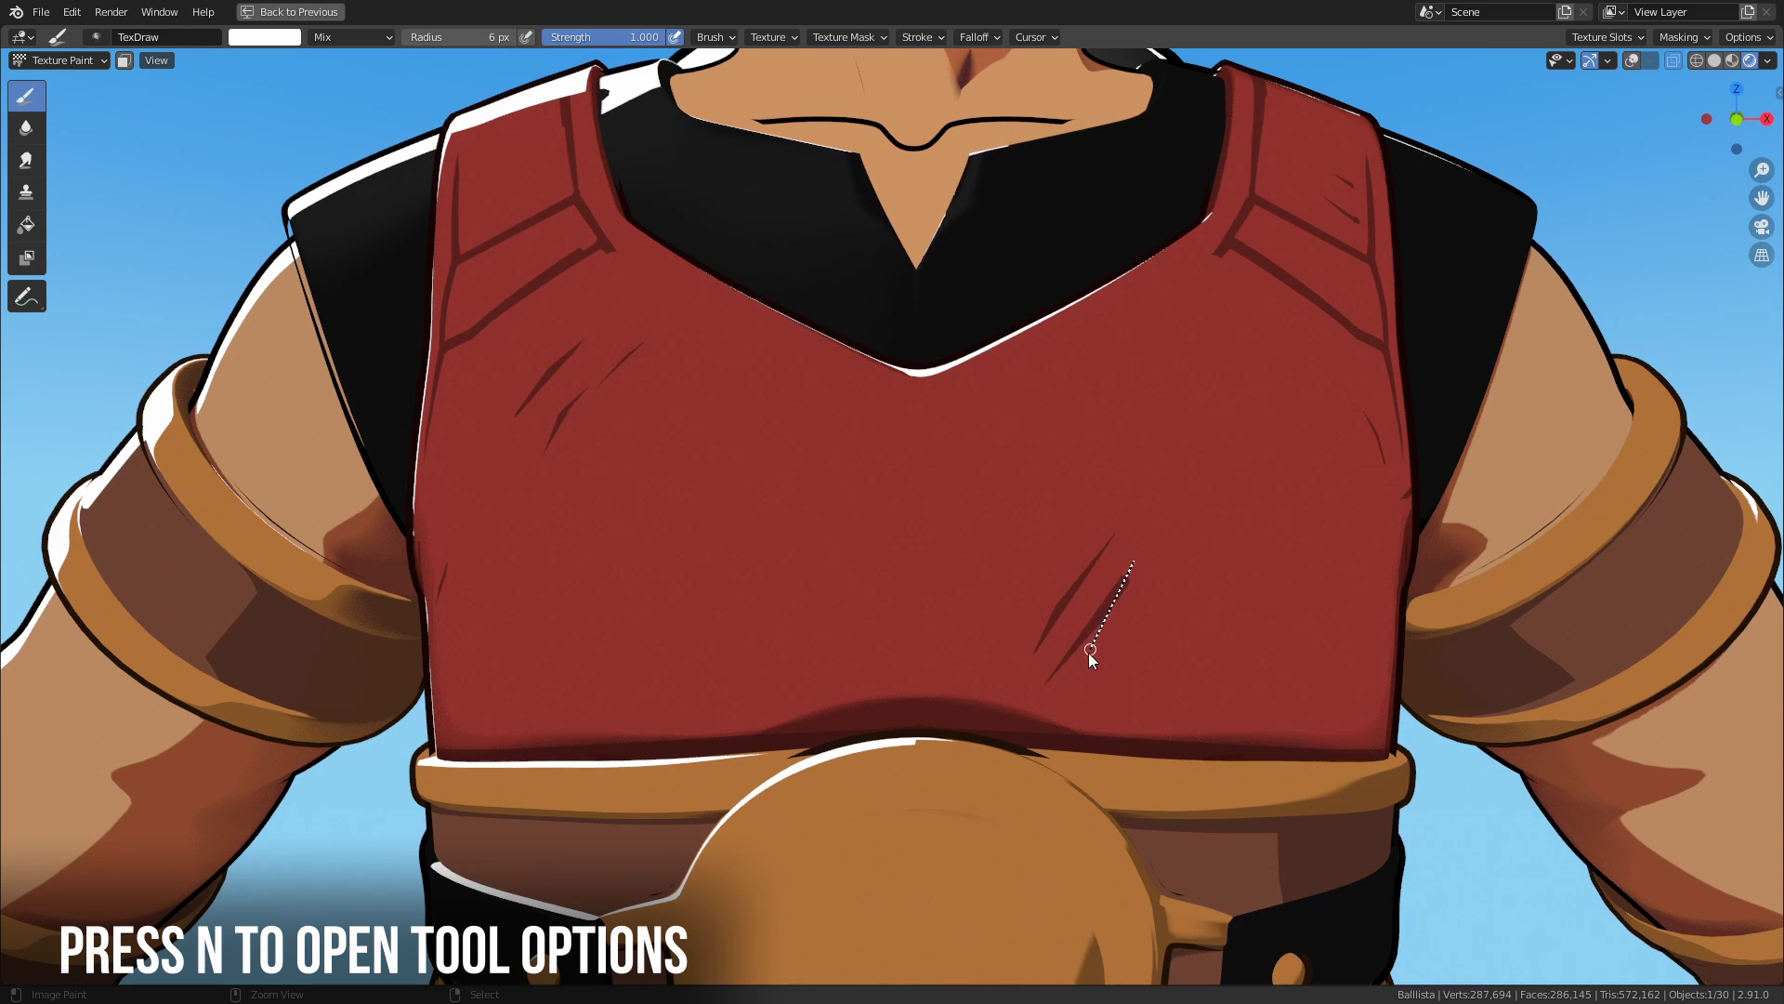
Show the brush's symmetry options with X mirroring and paint mirrored seams along the V-neck and down the chest's center.
key(n)
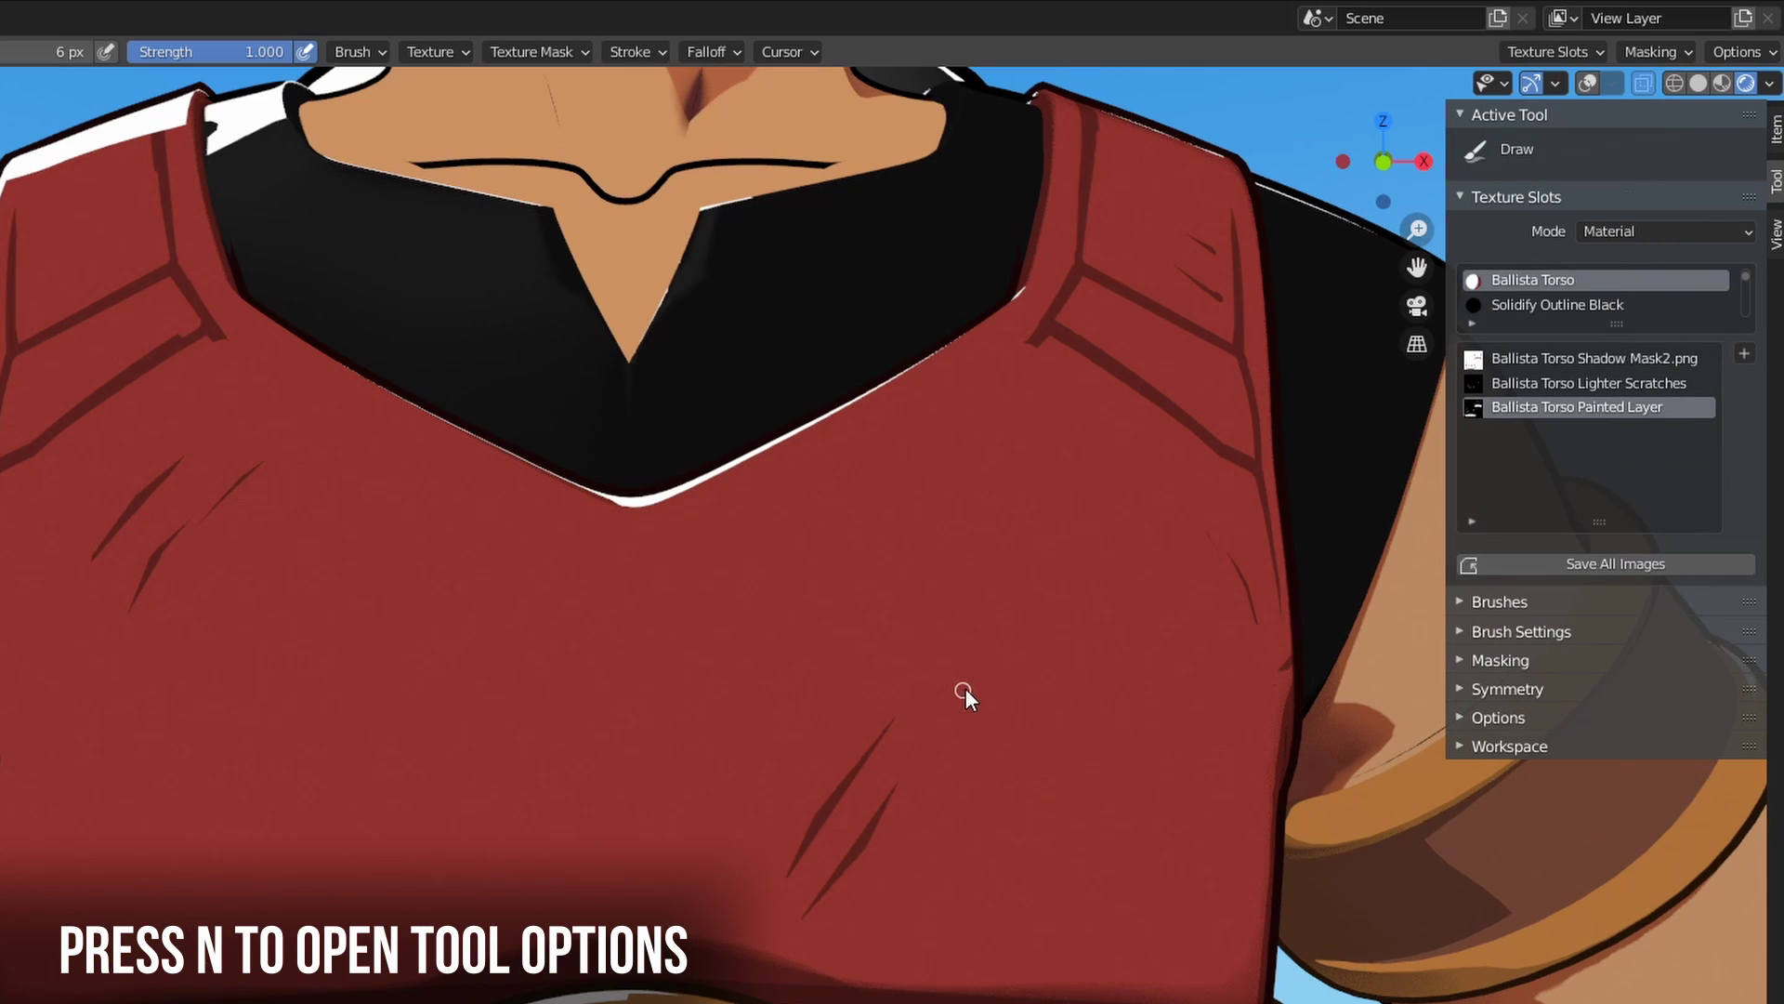
click(1530, 691)
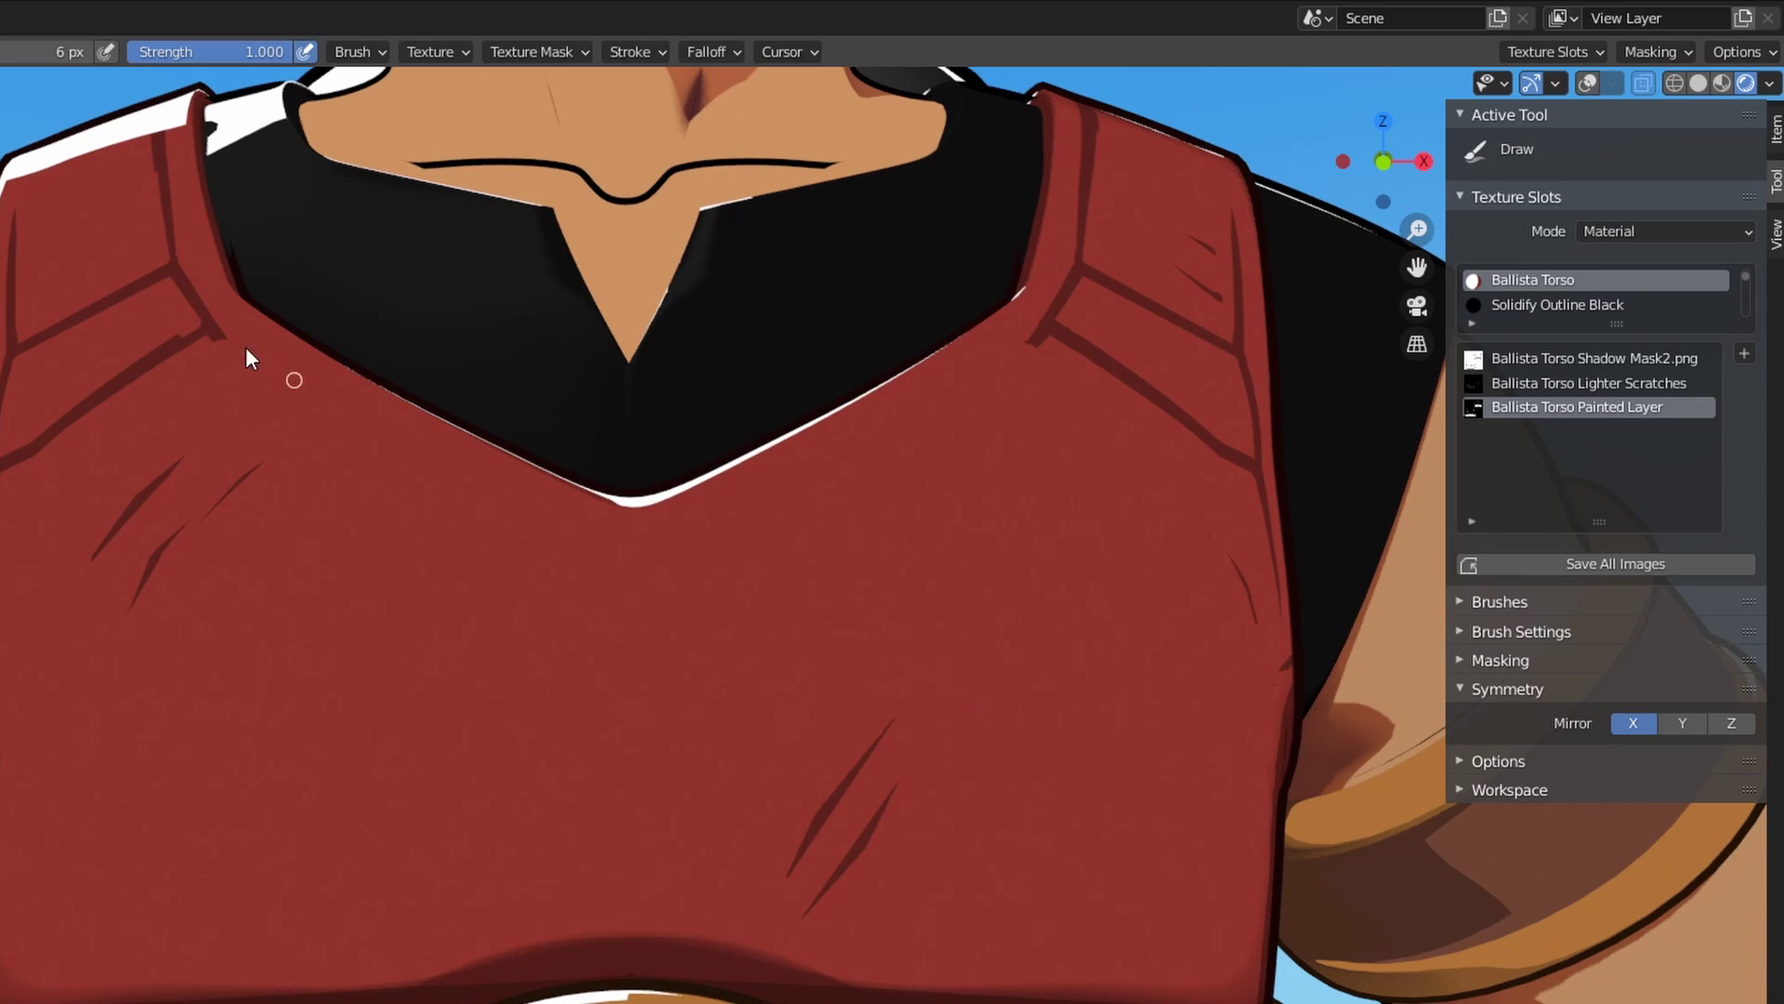
mouse_move(611, 253)
mouse_down()
mouse_move(916, 416)
mouse_move(896, 617)
mouse_move(917, 650)
mouse_move(883, 472)
mouse_move(901, 436)
mouse_up()
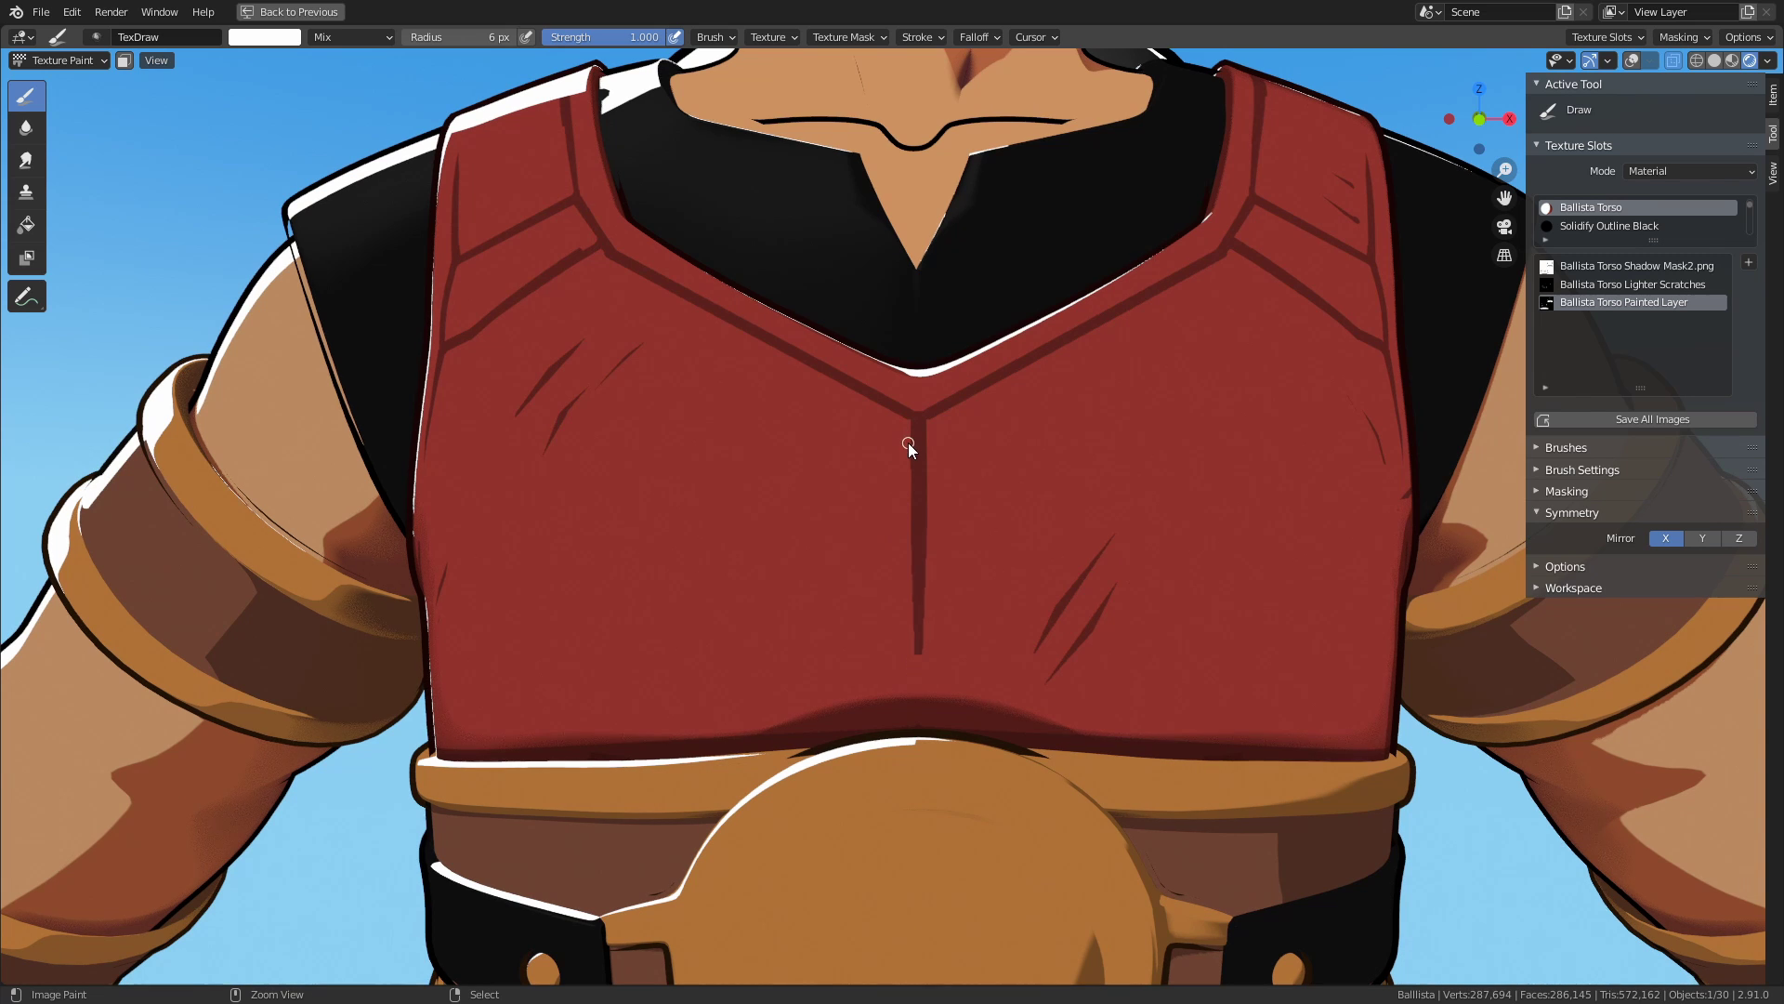
drag(913, 663, 907, 430)
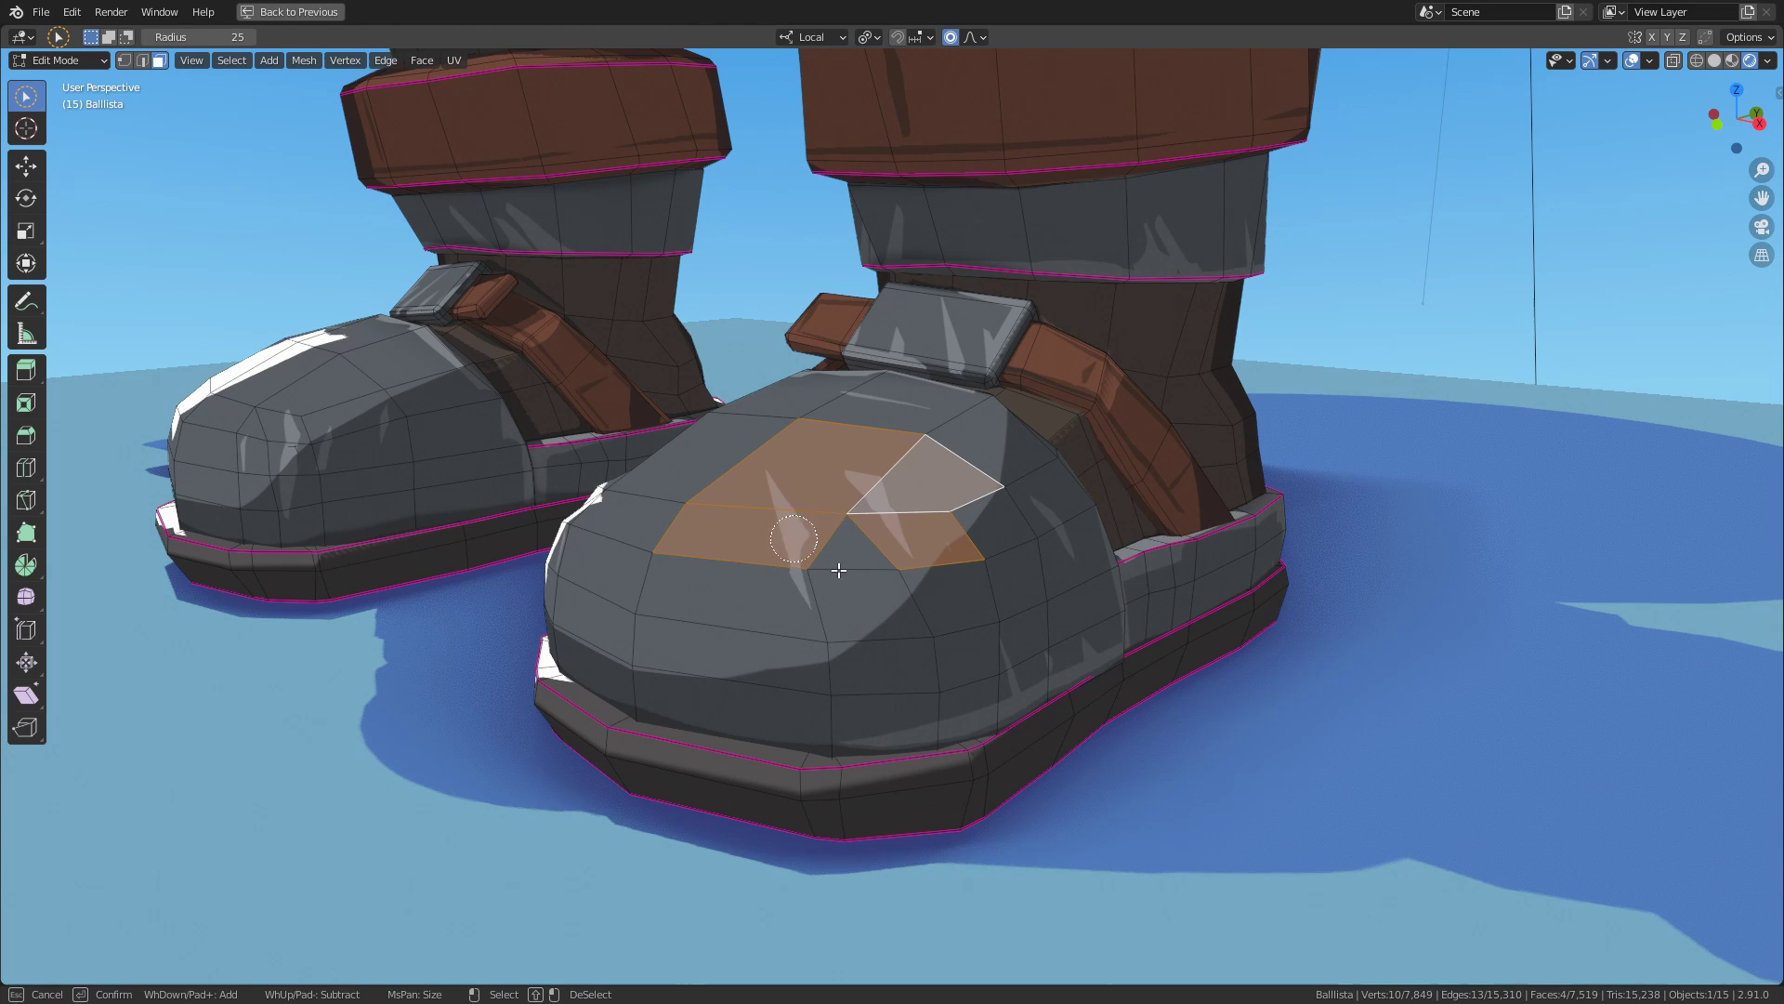
Select a patch of faces on the shoe's toe cap and restrict texture painting to them with the face selection mask.
key(ctrl+KP_Add)
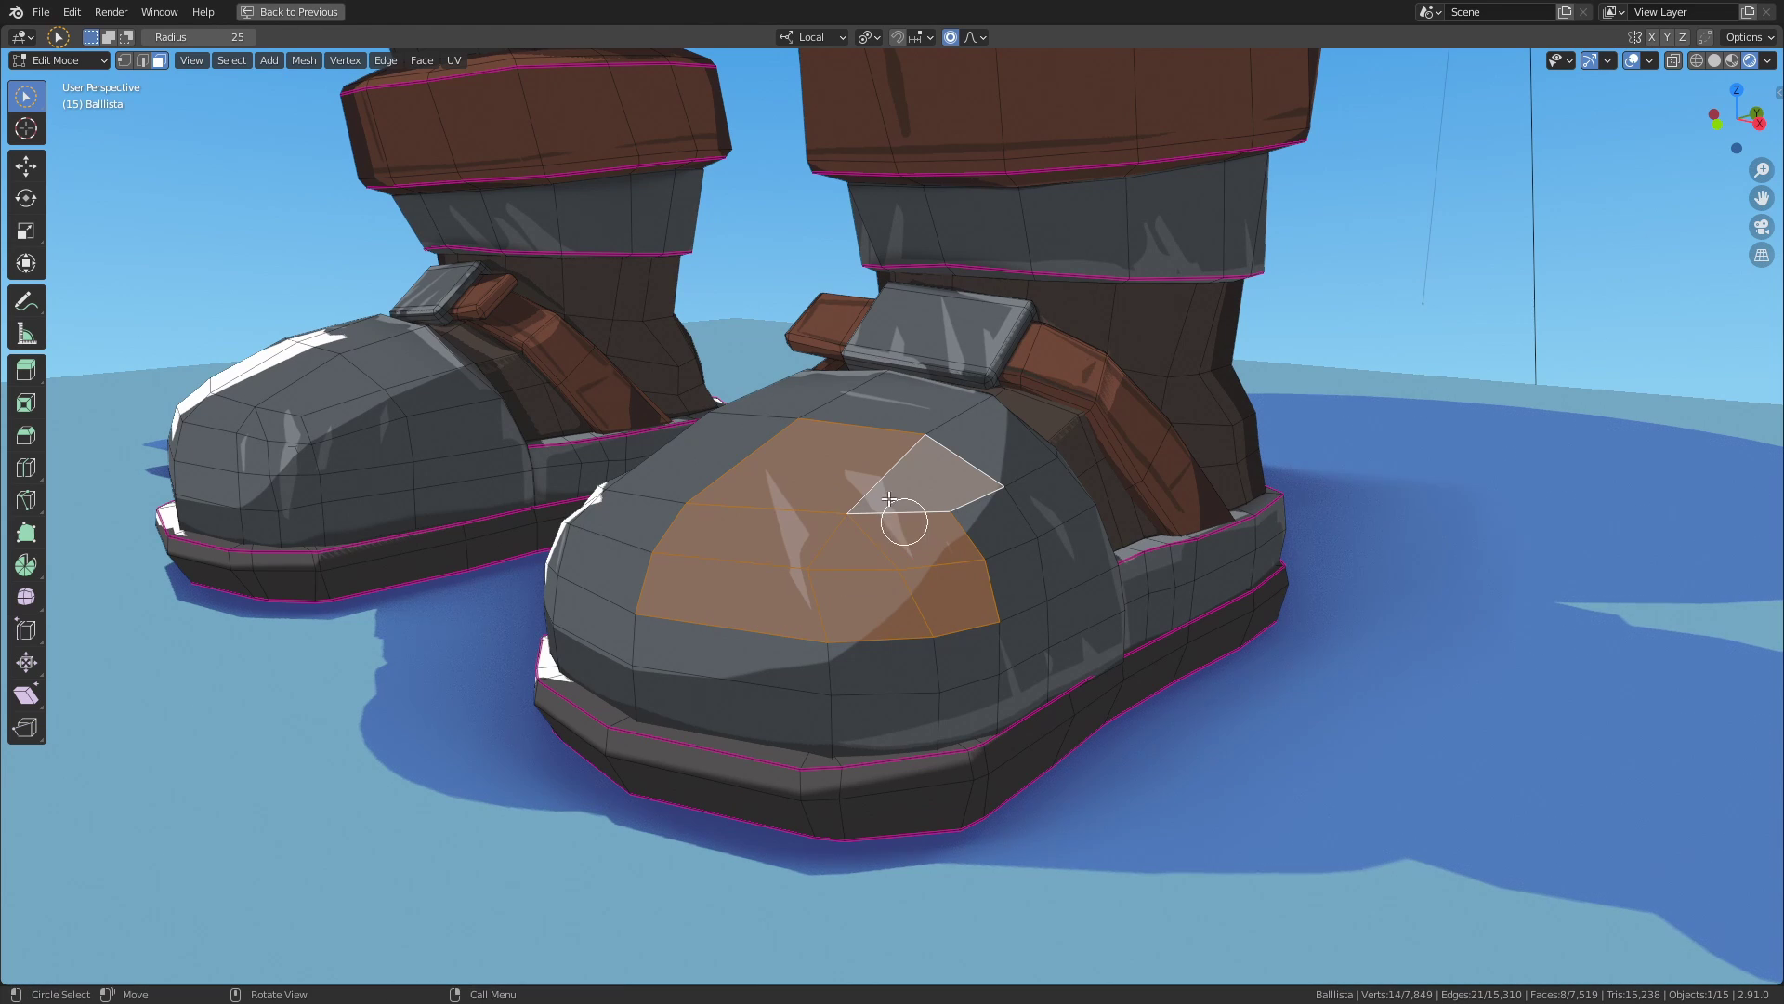
click(73, 62)
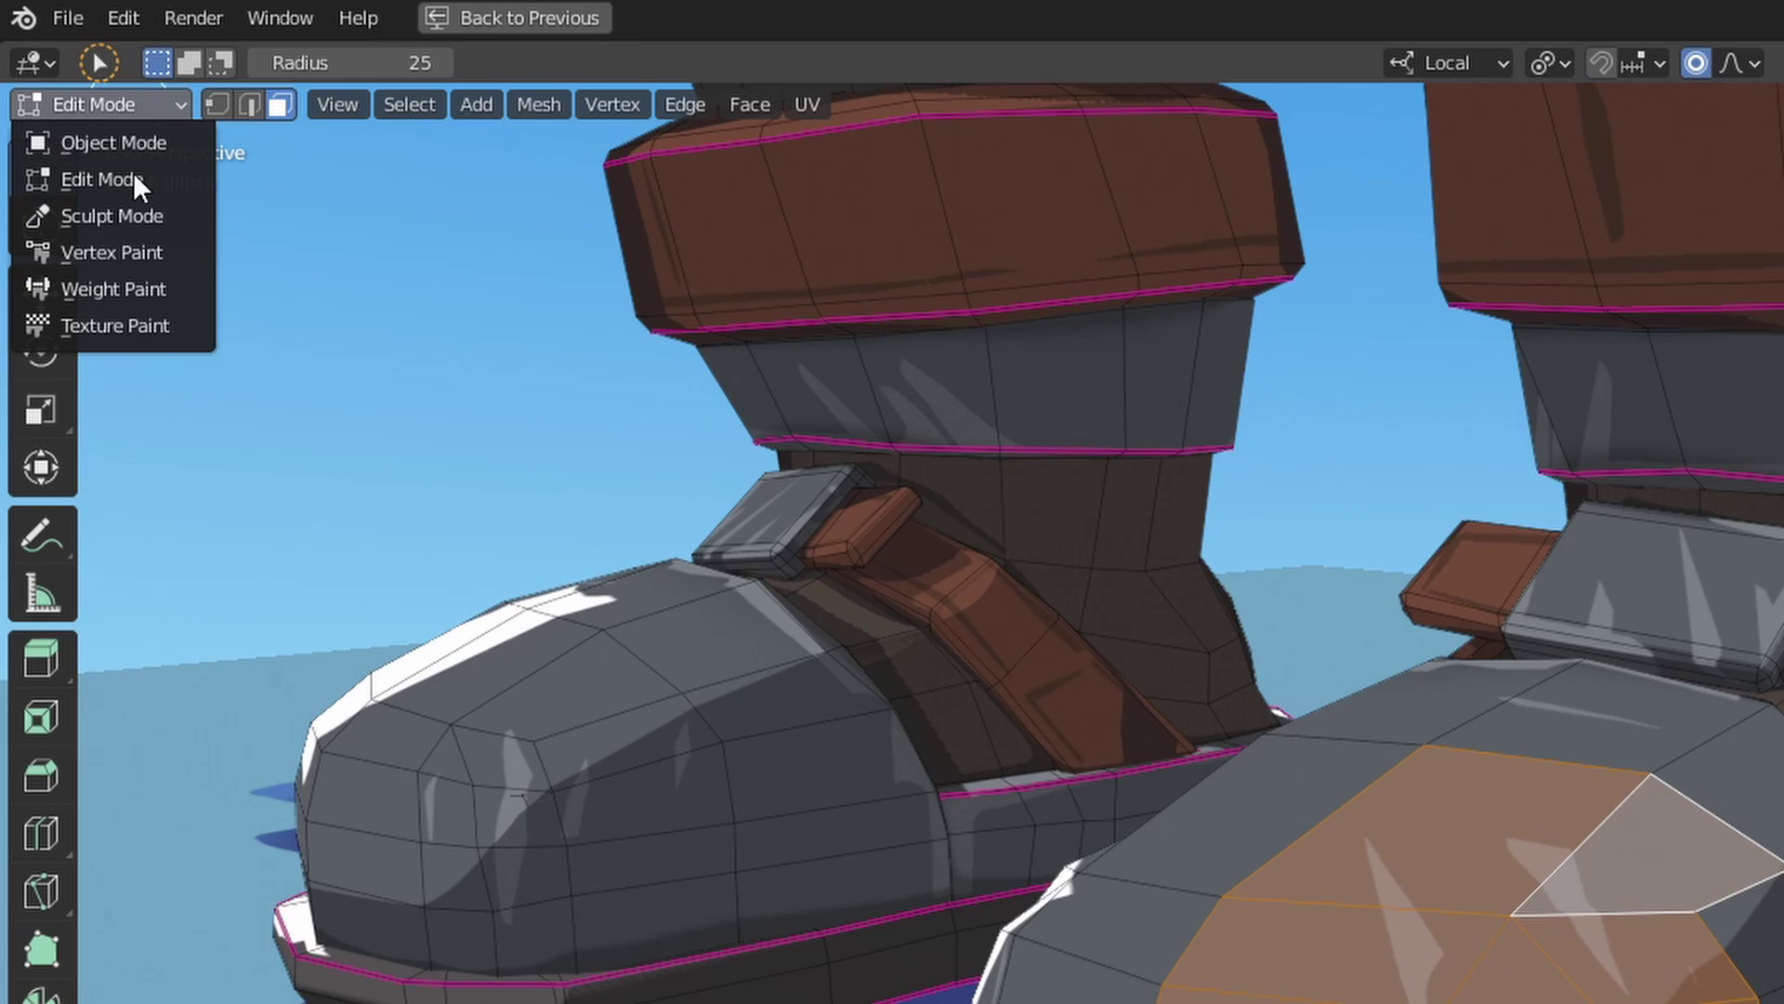
click(141, 321)
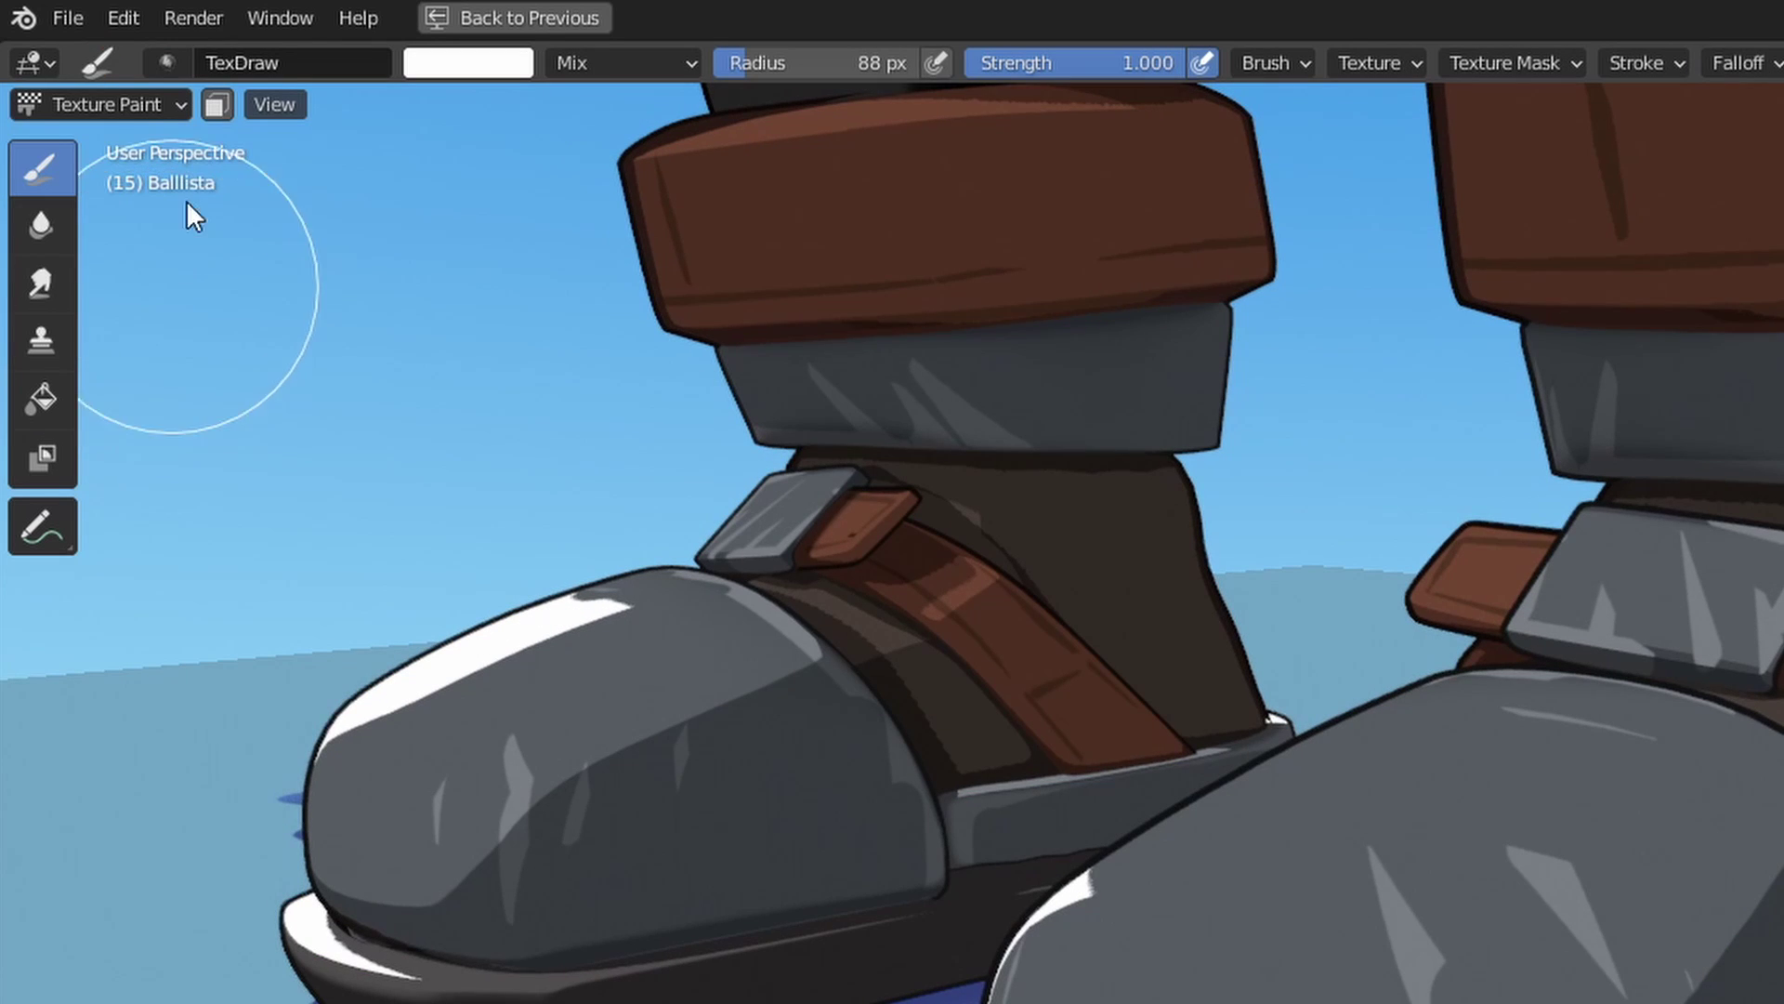
click(218, 105)
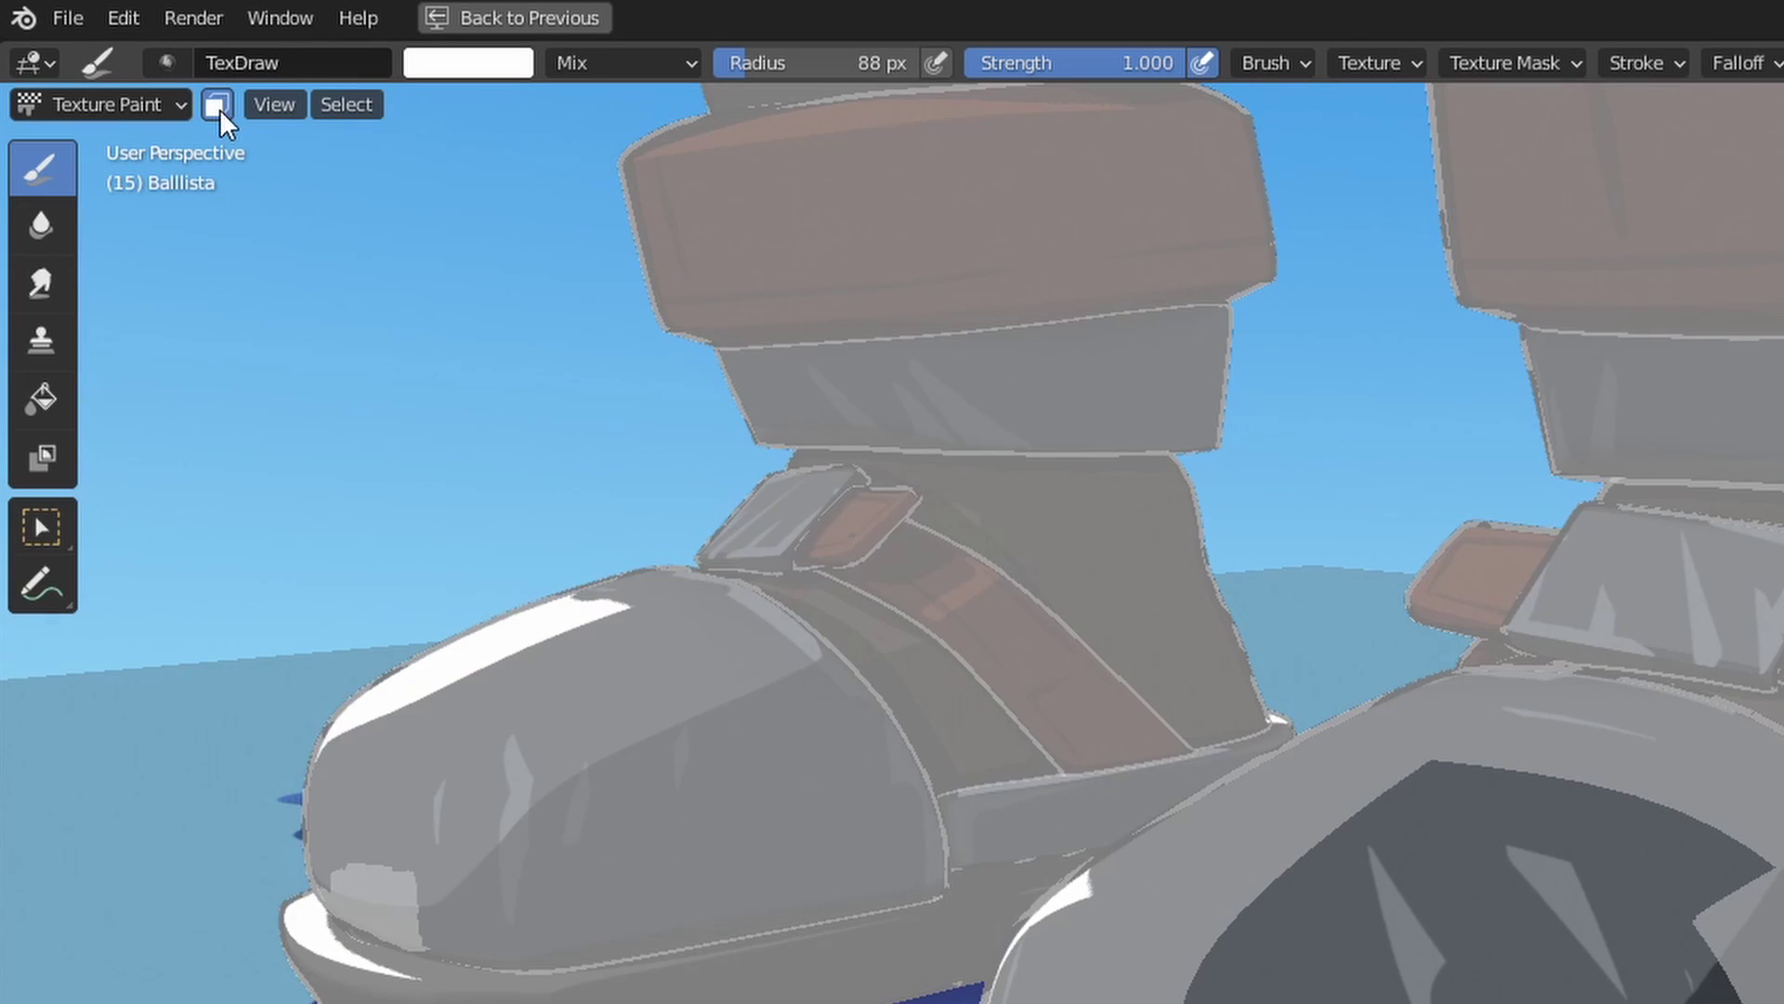
scroll(990, 491, up, 3)
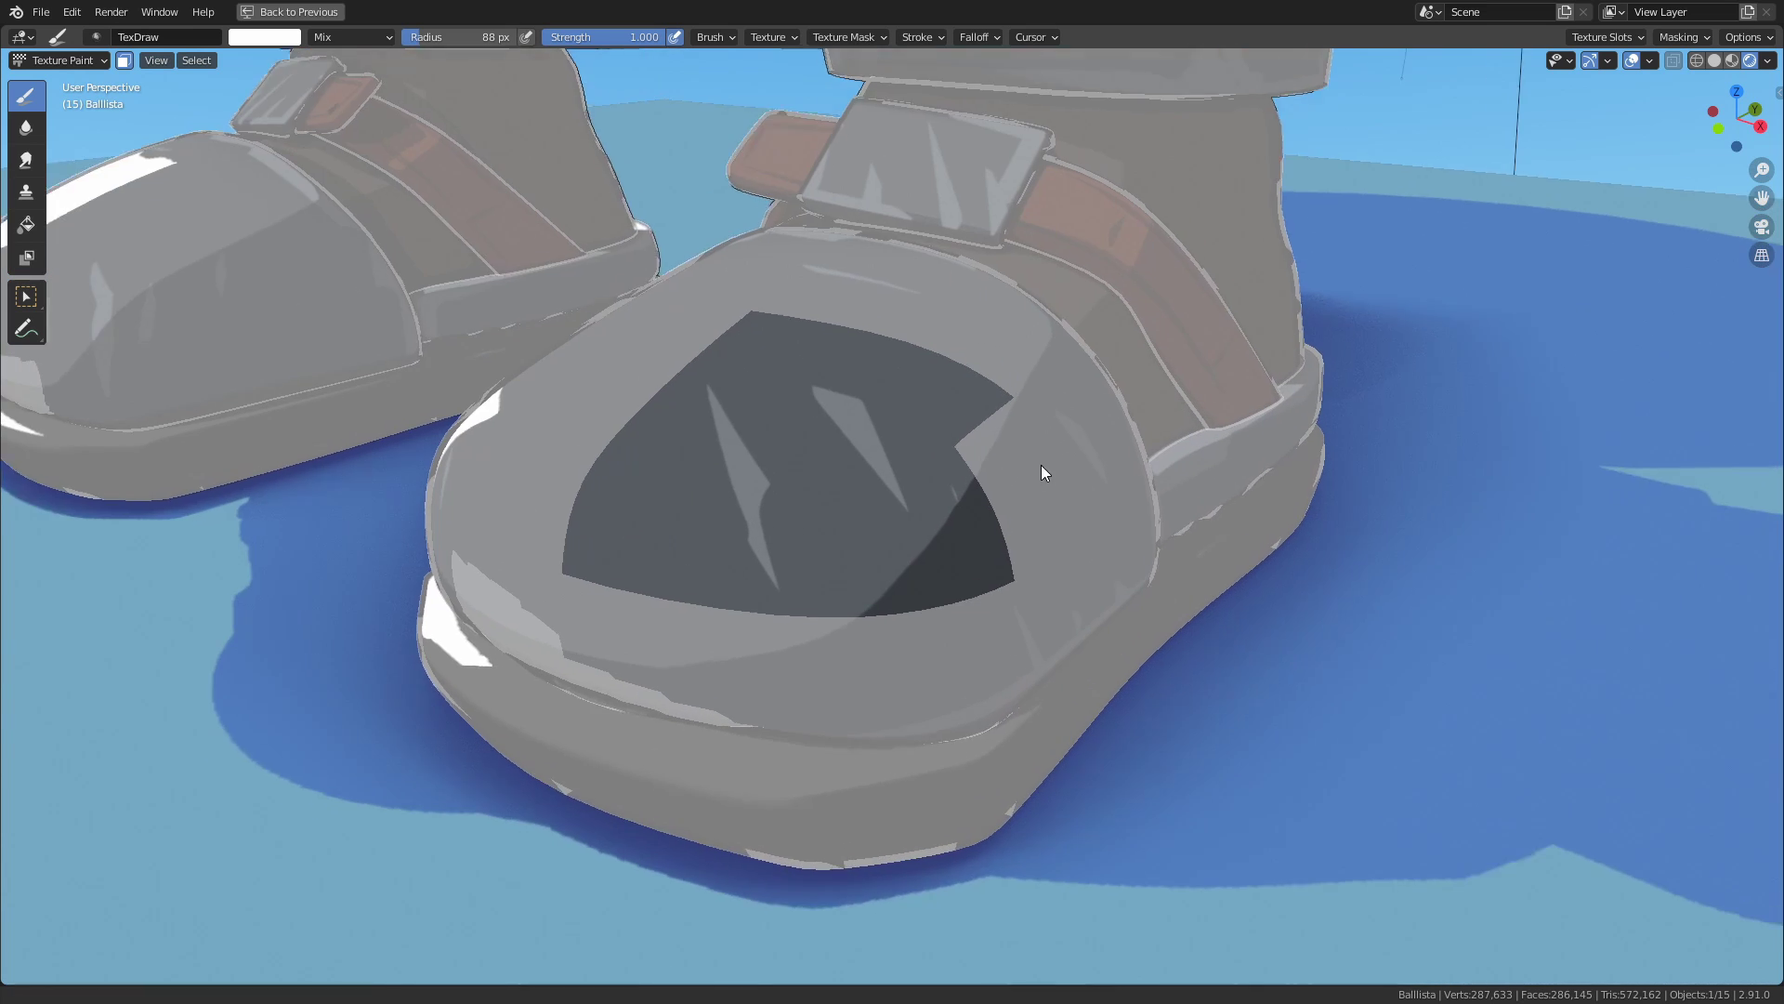
Set the paint brush's falloff to Smoother.
key(n)
click(1572, 574)
click(1592, 599)
click(1589, 658)
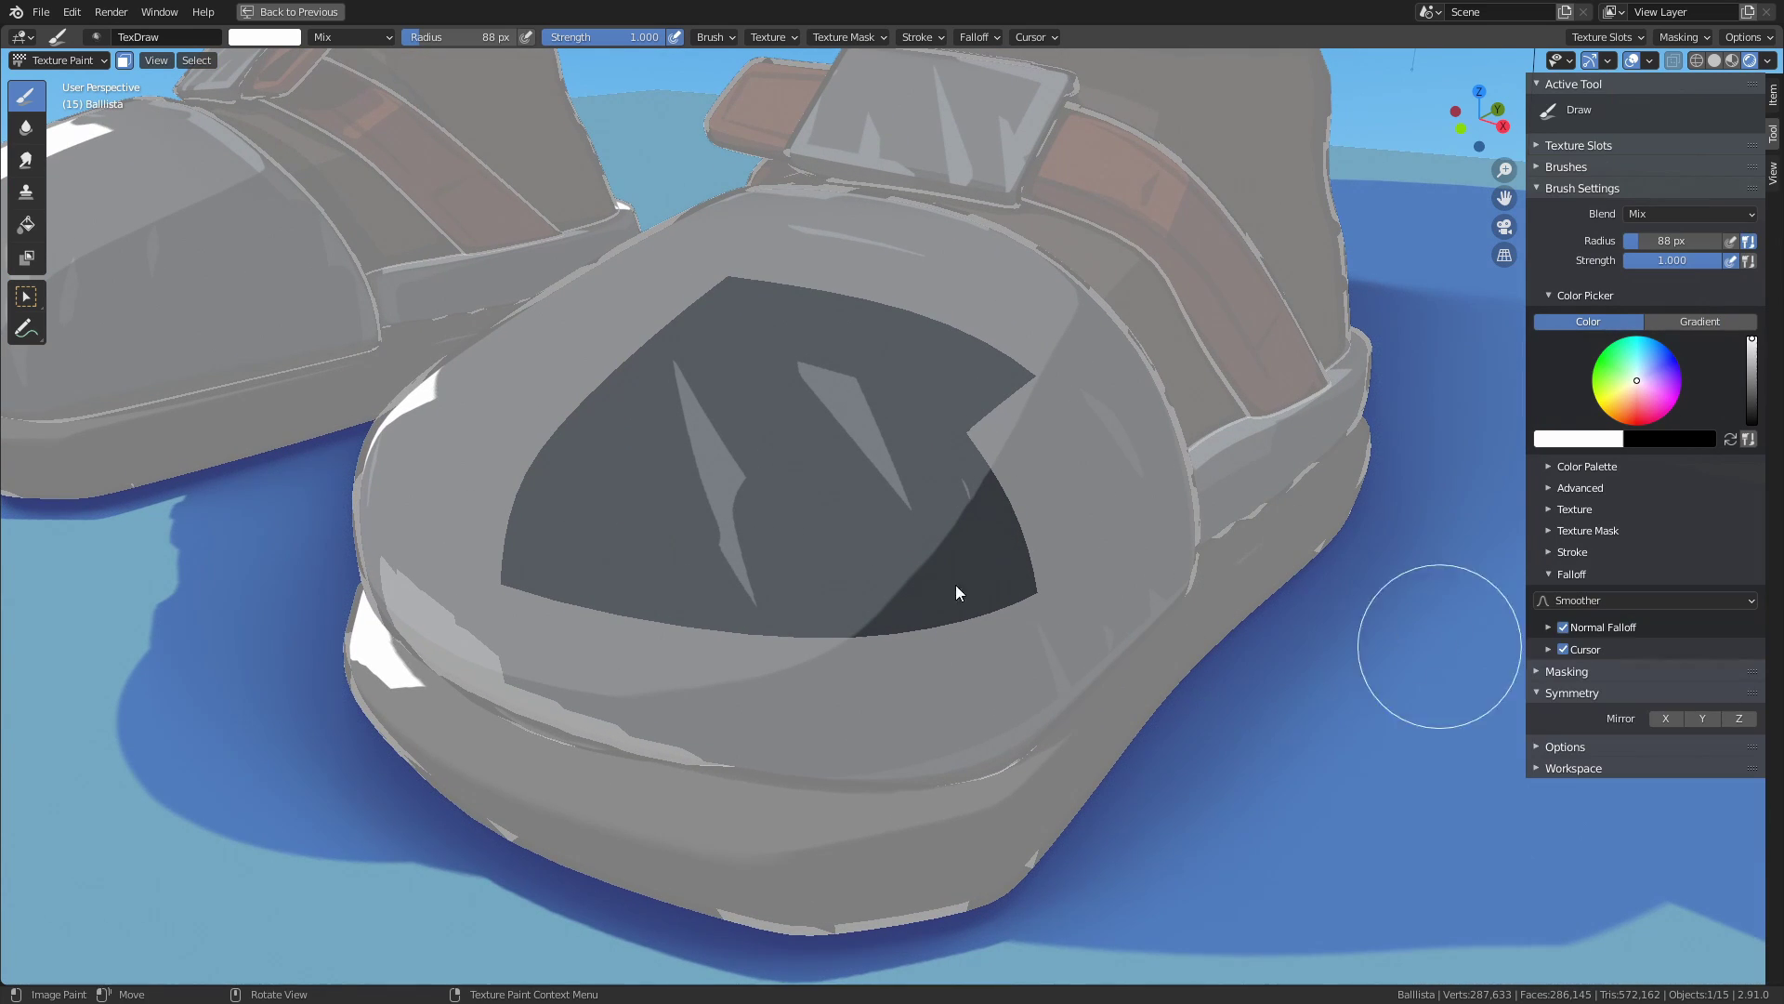
Resize the brush, paint across the masked toe cap, and return to Object Mode.
key(f)
mouse_move(1007, 745)
mouse_down()
mouse_move(974, 643)
mouse_move(756, 741)
mouse_up()
click(81, 62)
click(88, 78)
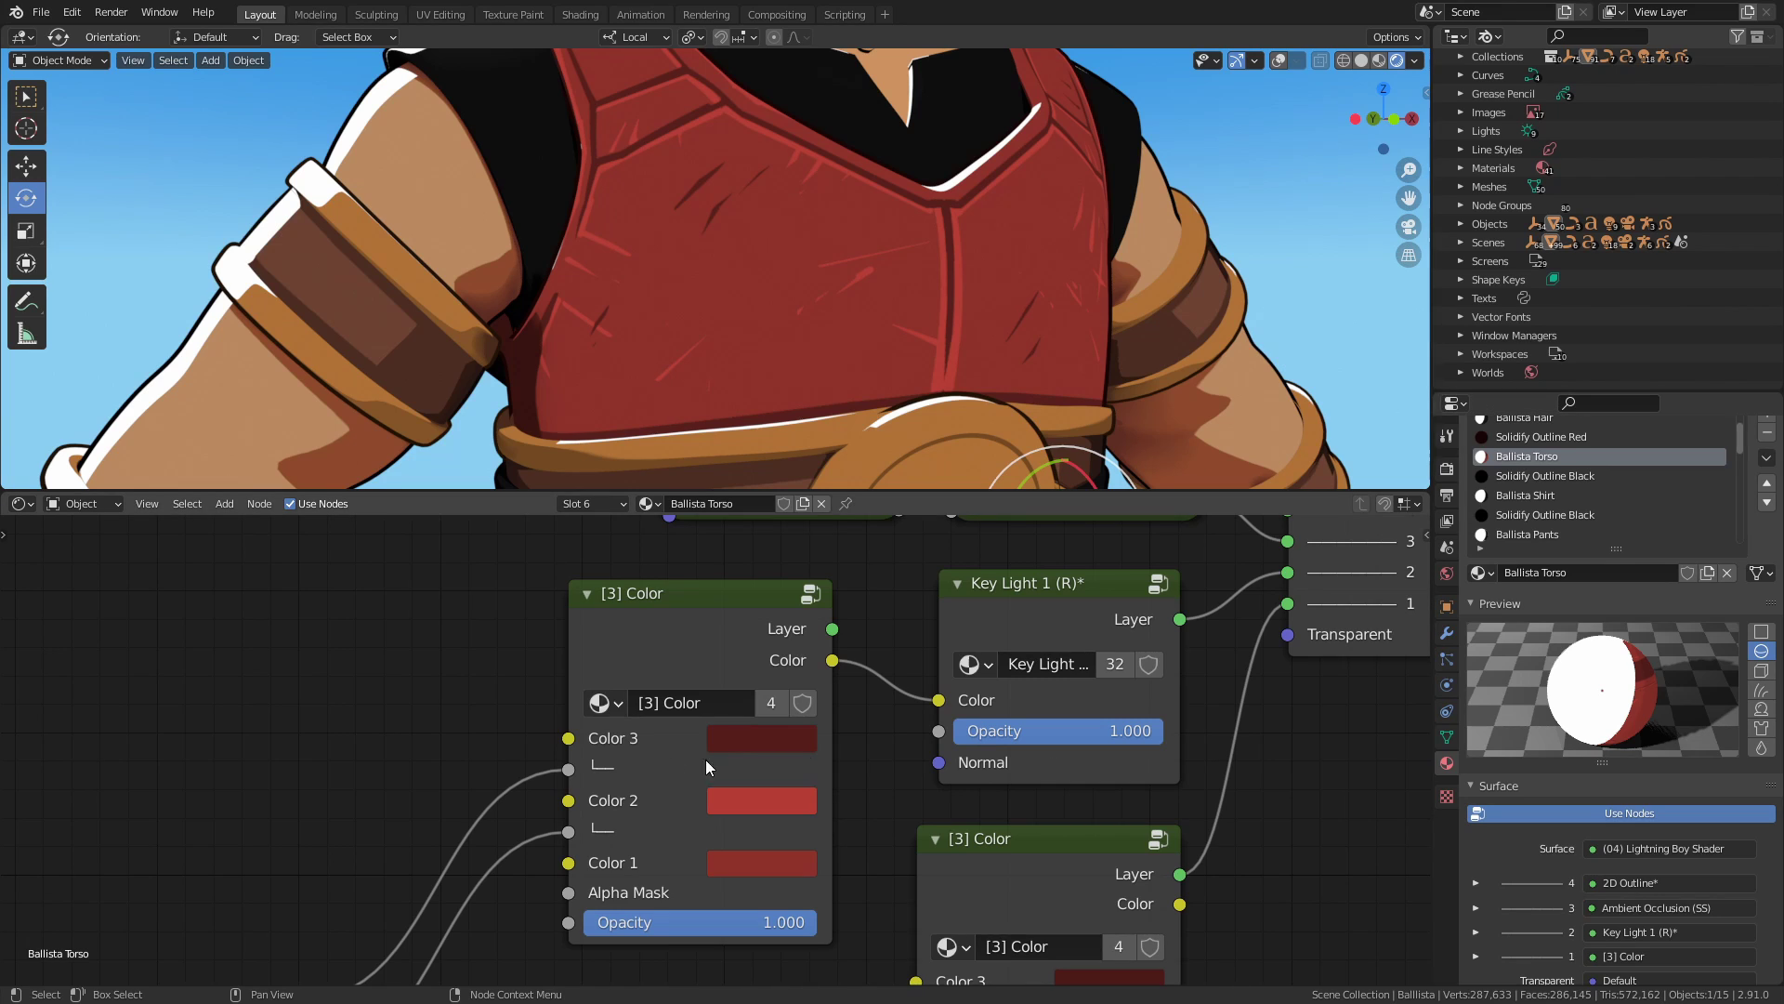
Choose [3] Color as the node group for the upper color node in the Ballista Torso material.
click(606, 704)
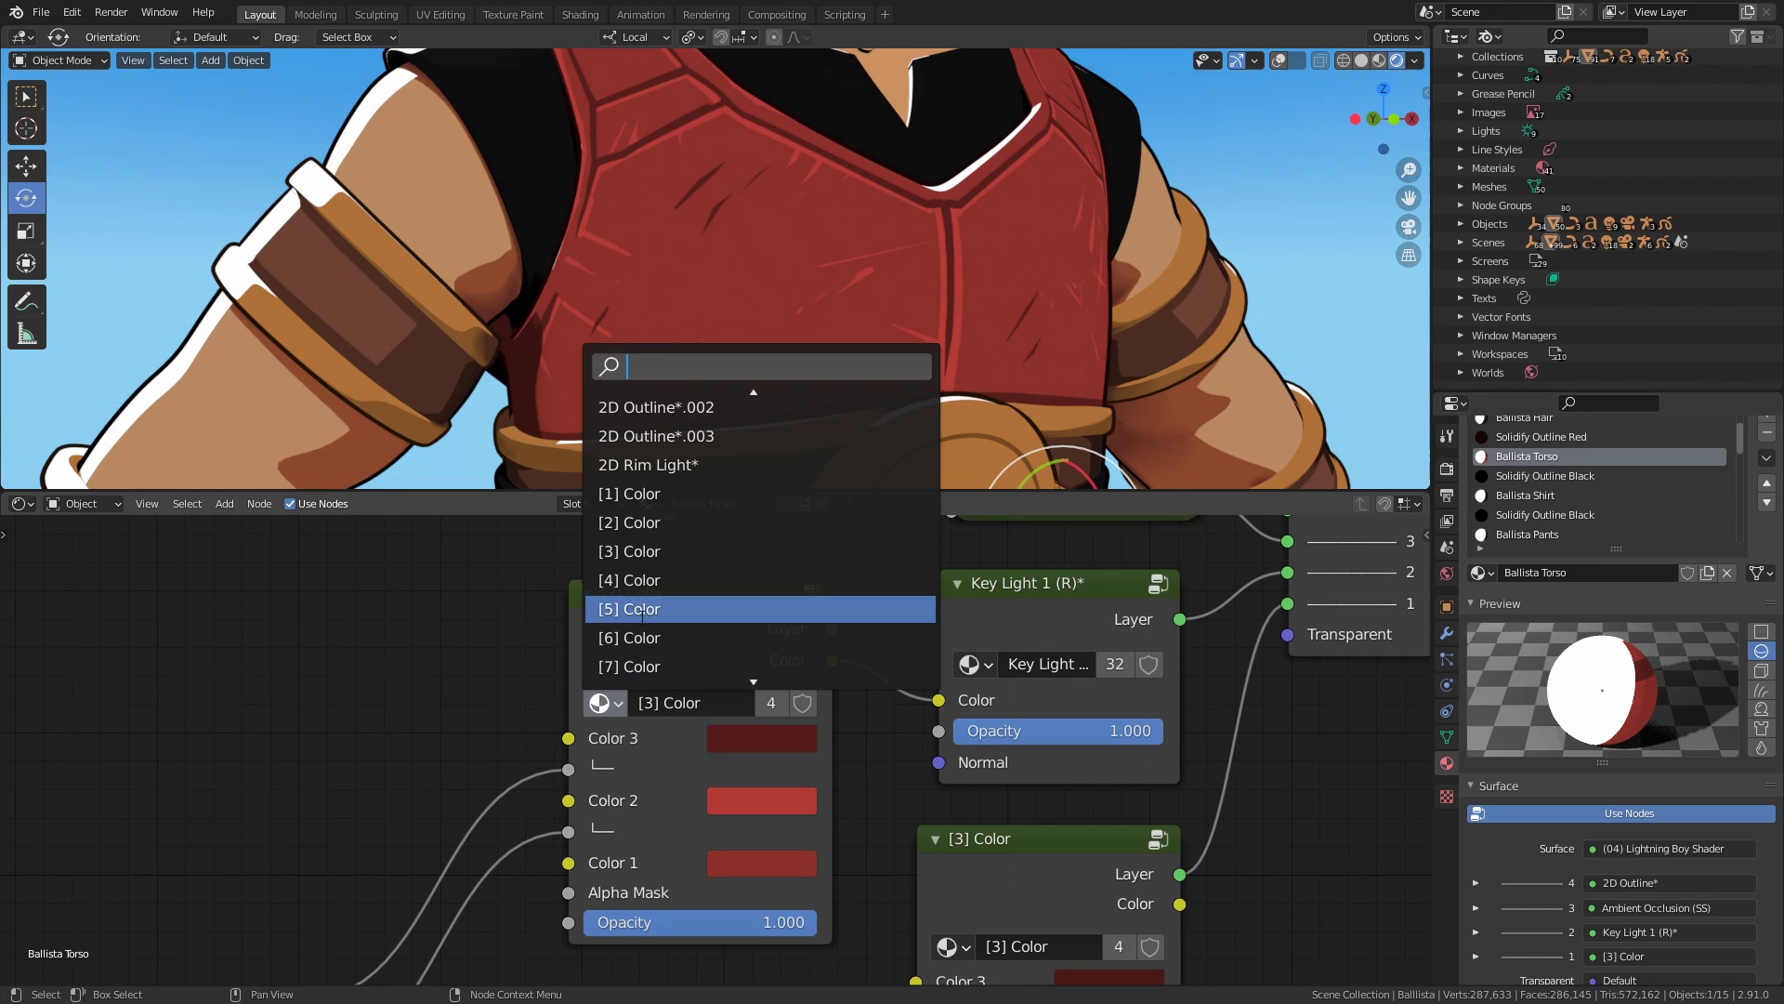
click(687, 553)
ctrl+alt+drag(1014, 726, 769, 825)
alt+drag(922, 795, 781, 785)
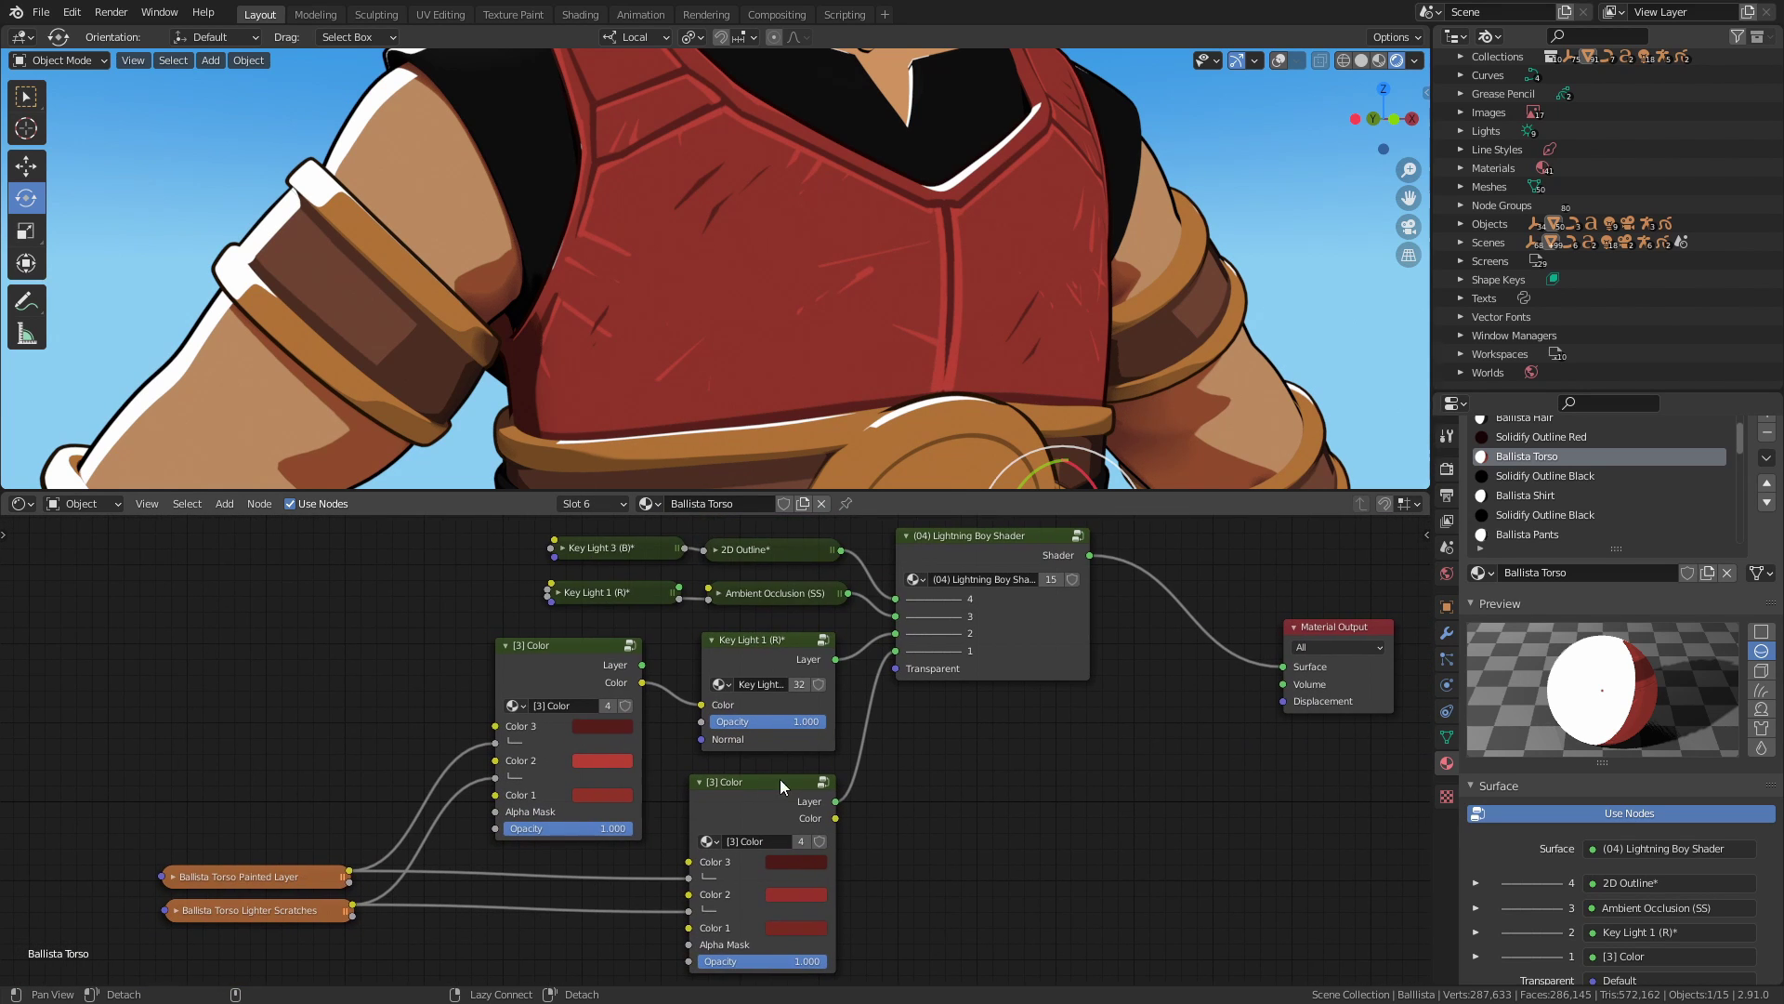
Darken Color 1 and Color 2 slightly and fine-tune Color 3 of the [3] Color node feeding Key Light 1 (R).
click(625, 796)
mouse_move(712, 621)
mouse_down()
mouse_move(706, 639)
mouse_move(708, 625)
mouse_up()
drag(325, 872, 428, 868)
ctrl+middle_drag(650, 827, 789, 669)
click(678, 693)
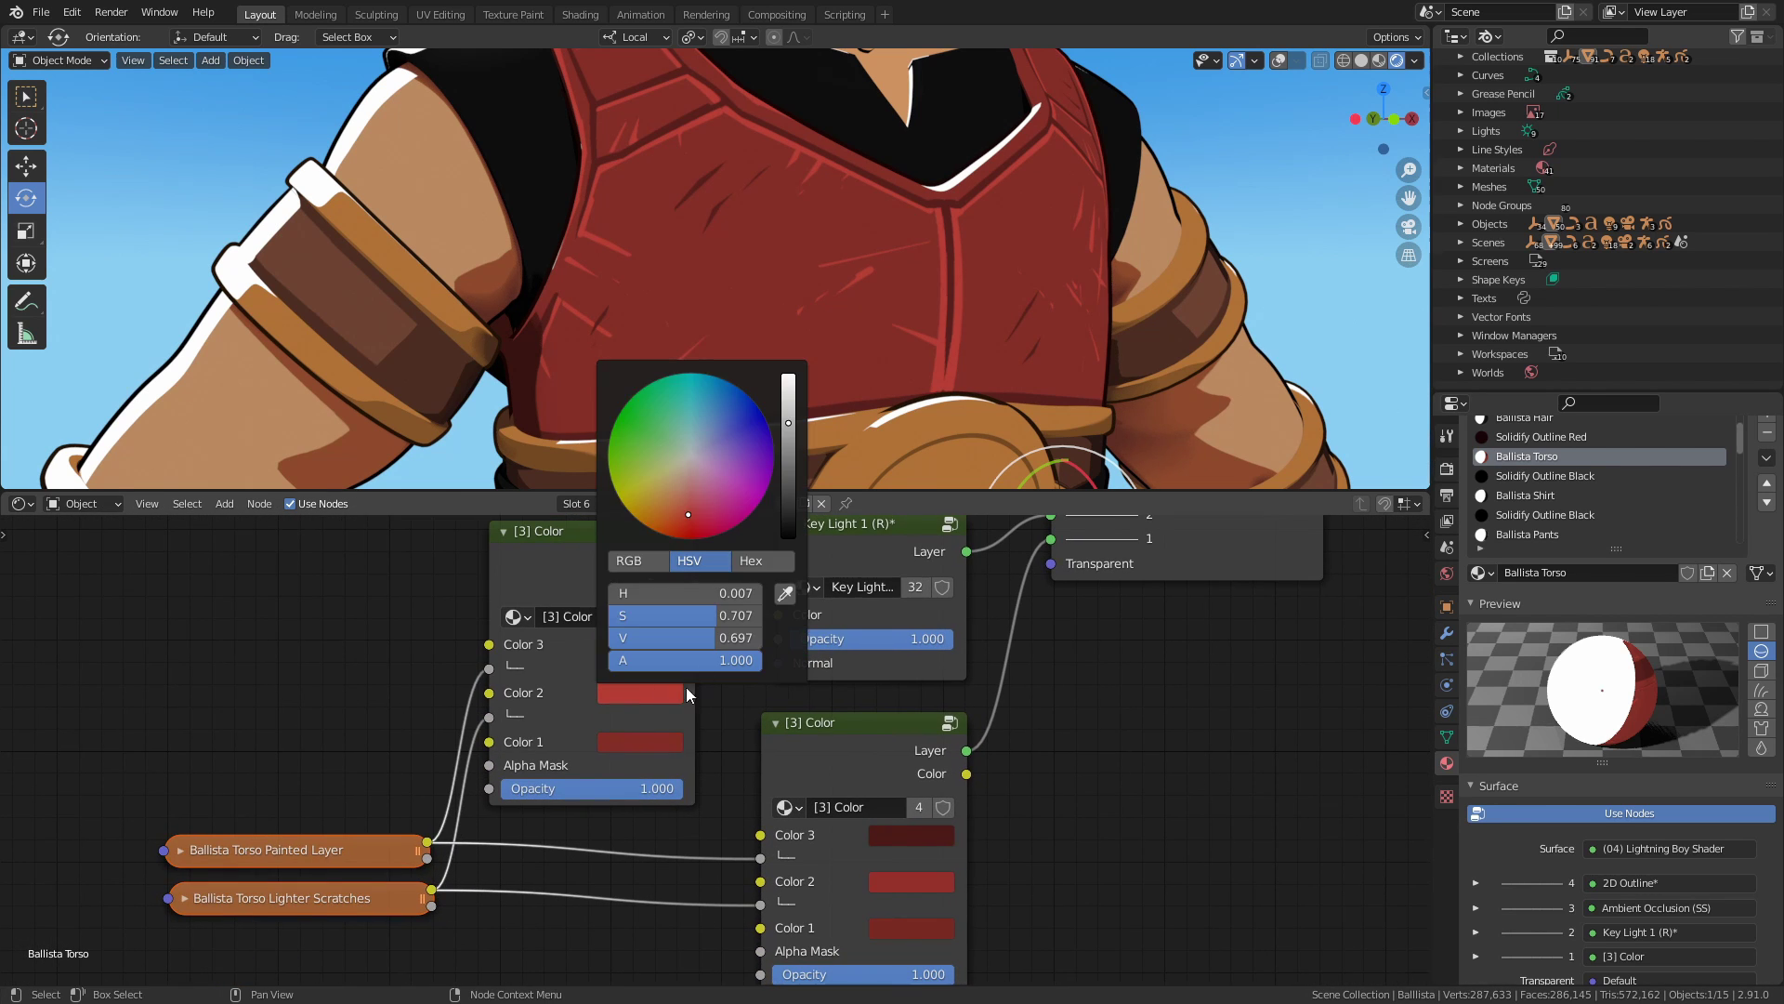
mouse_move(788, 418)
mouse_down()
mouse_move(791, 396)
mouse_move(790, 423)
mouse_up()
click(660, 643)
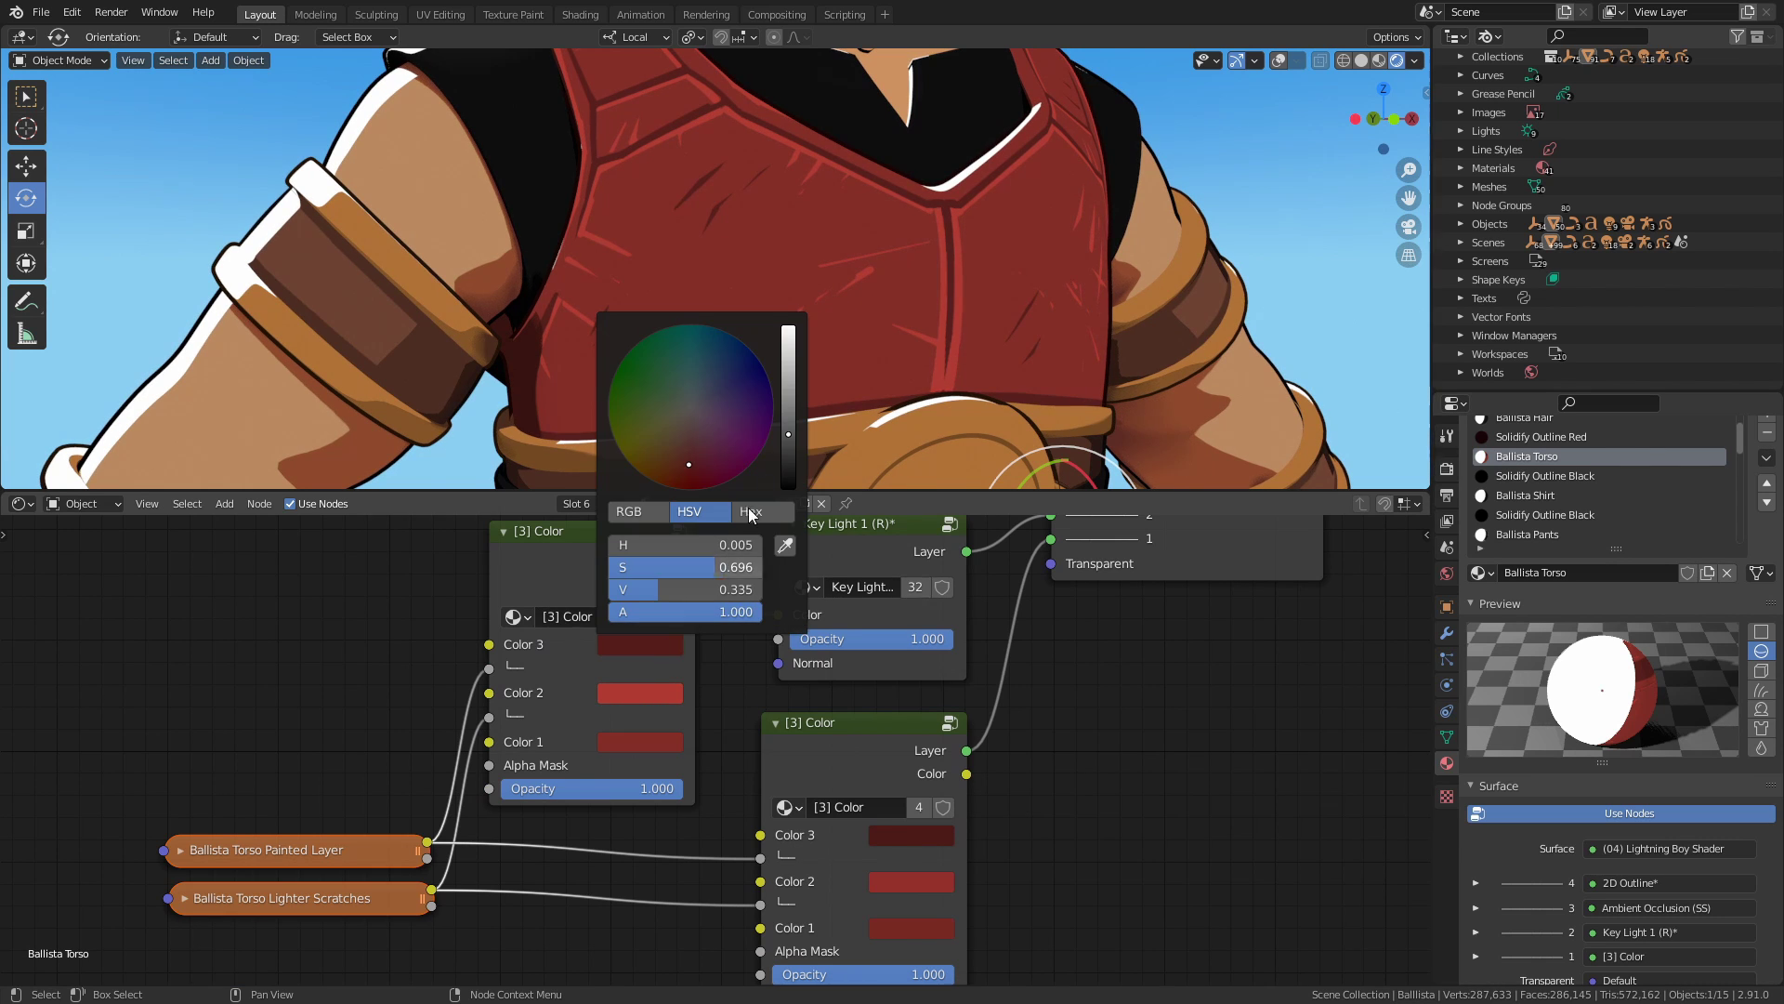
mouse_move(783, 437)
mouse_down()
mouse_move(786, 493)
mouse_move(777, 432)
mouse_up()
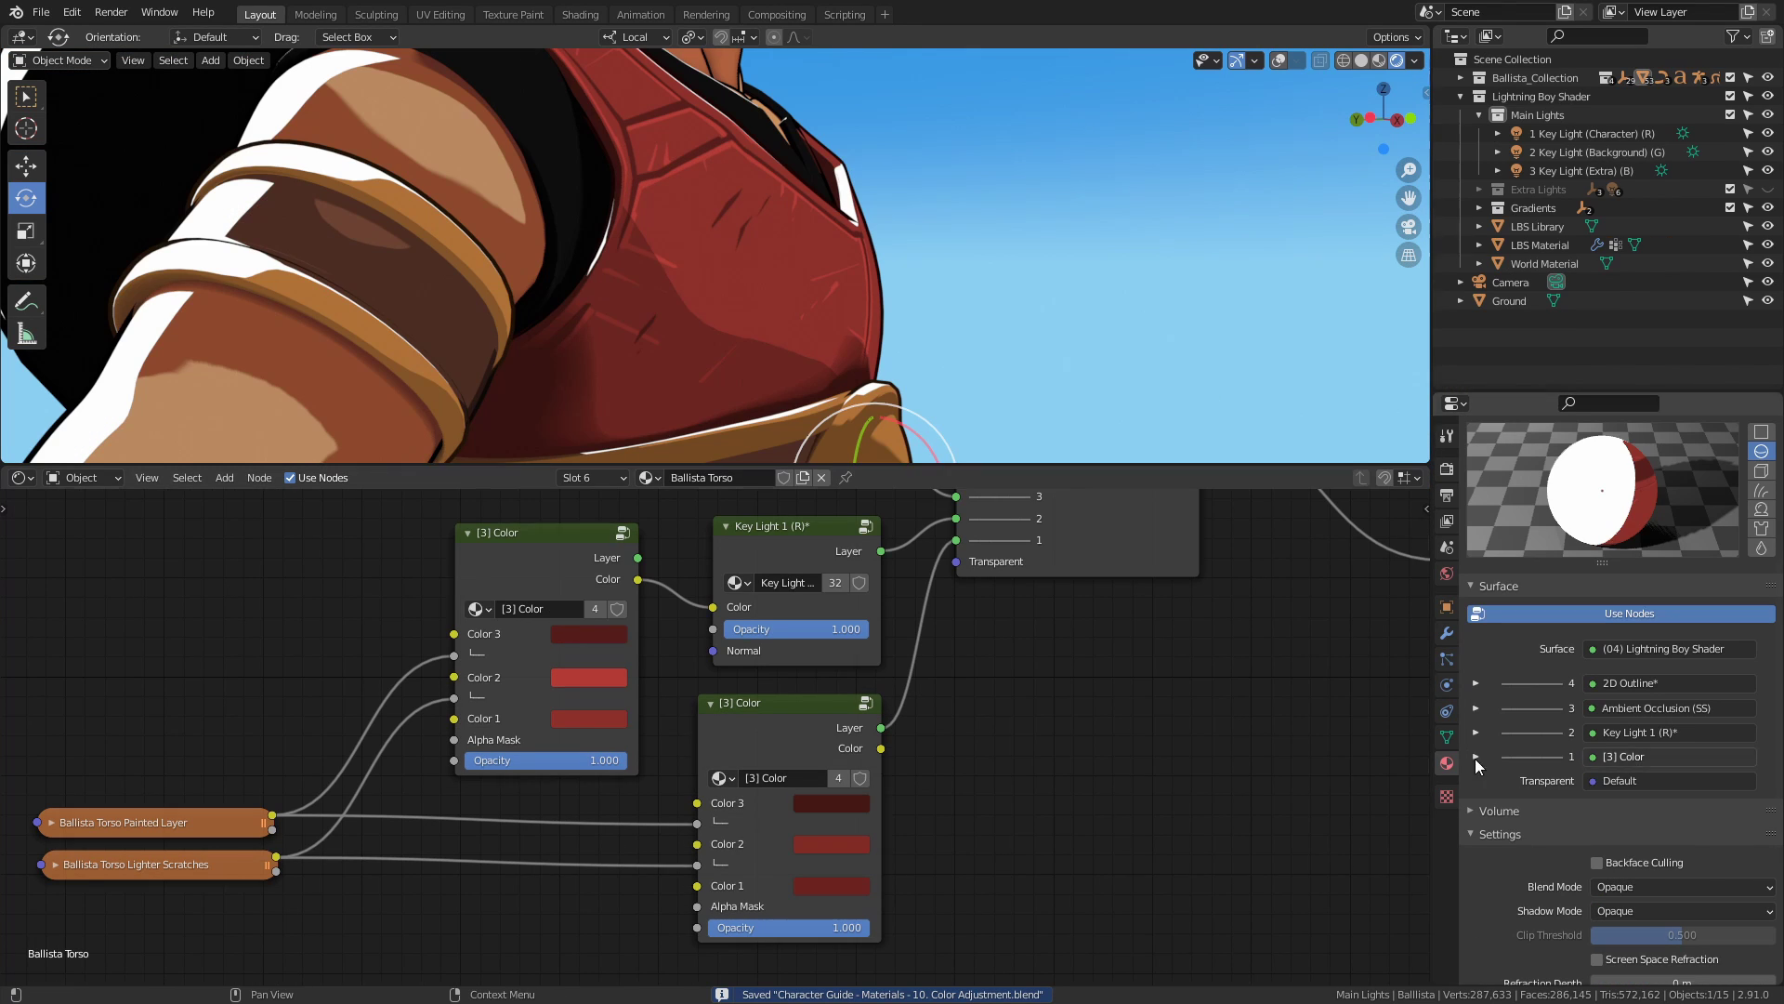
Copy the Color Adjustment node from the LBS Library material and paste it into the Ballista Torso material.
shift+middle_drag(1069, 680, 1048, 684)
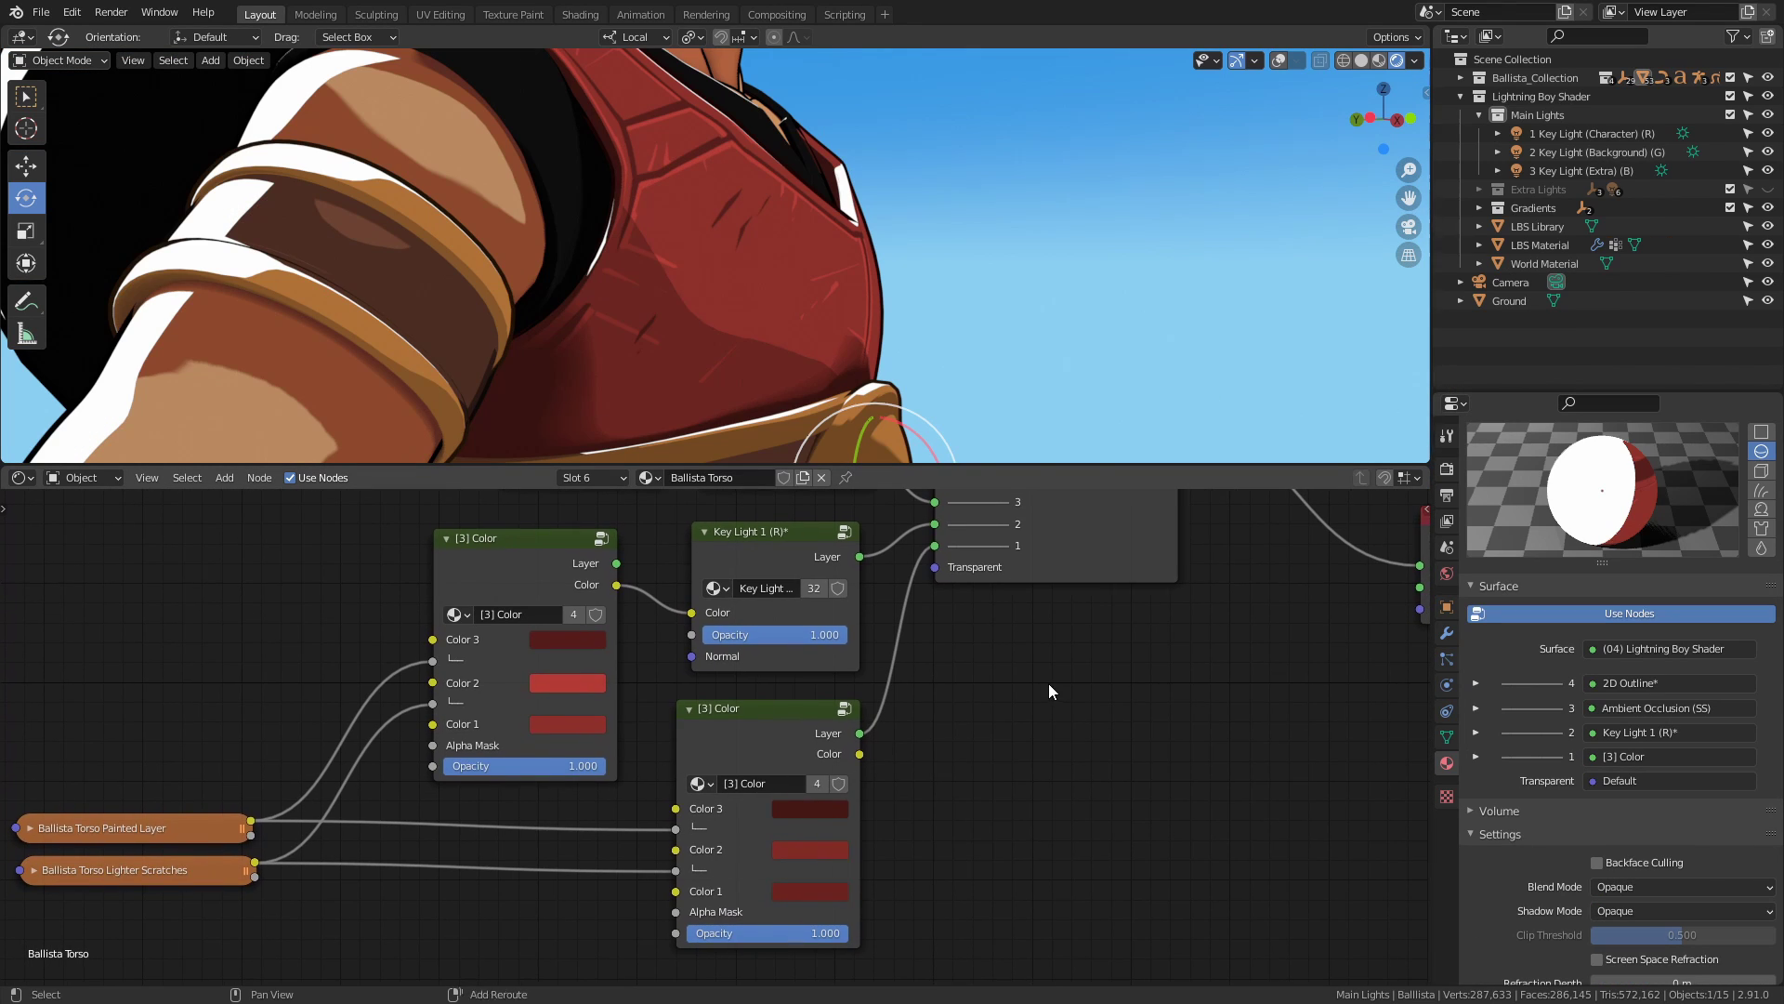
click(1536, 226)
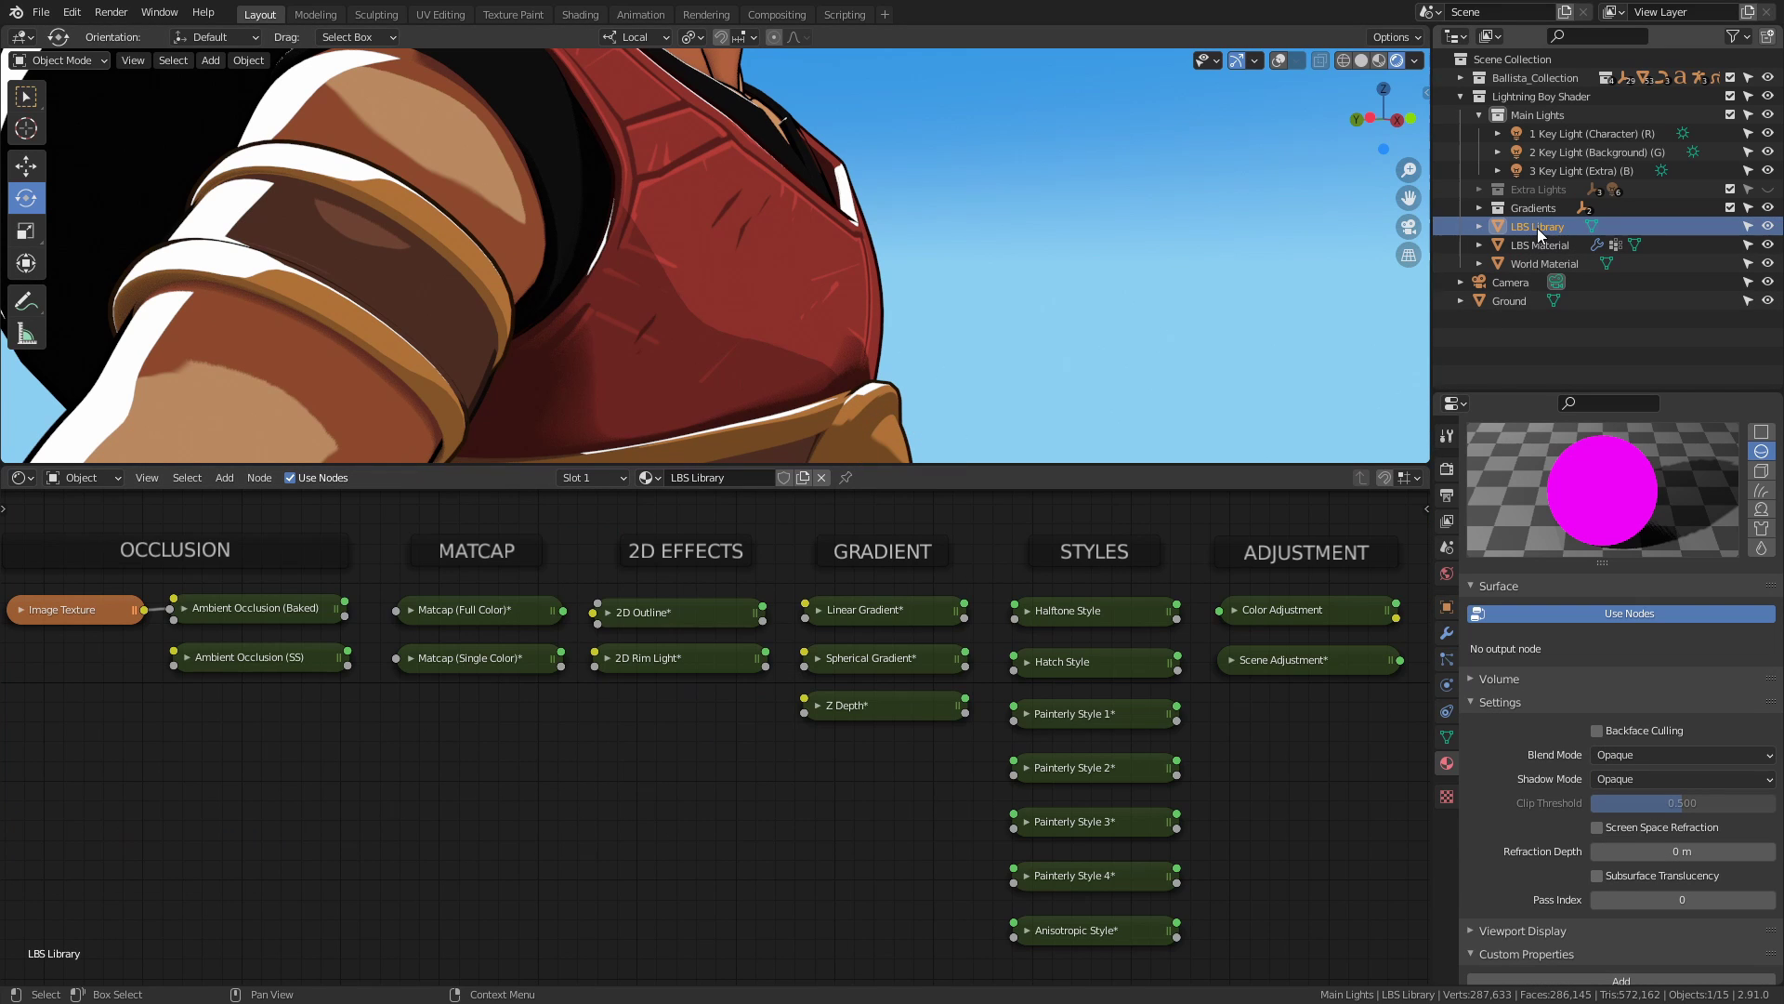
shift+middle_drag(1252, 734, 824, 828)
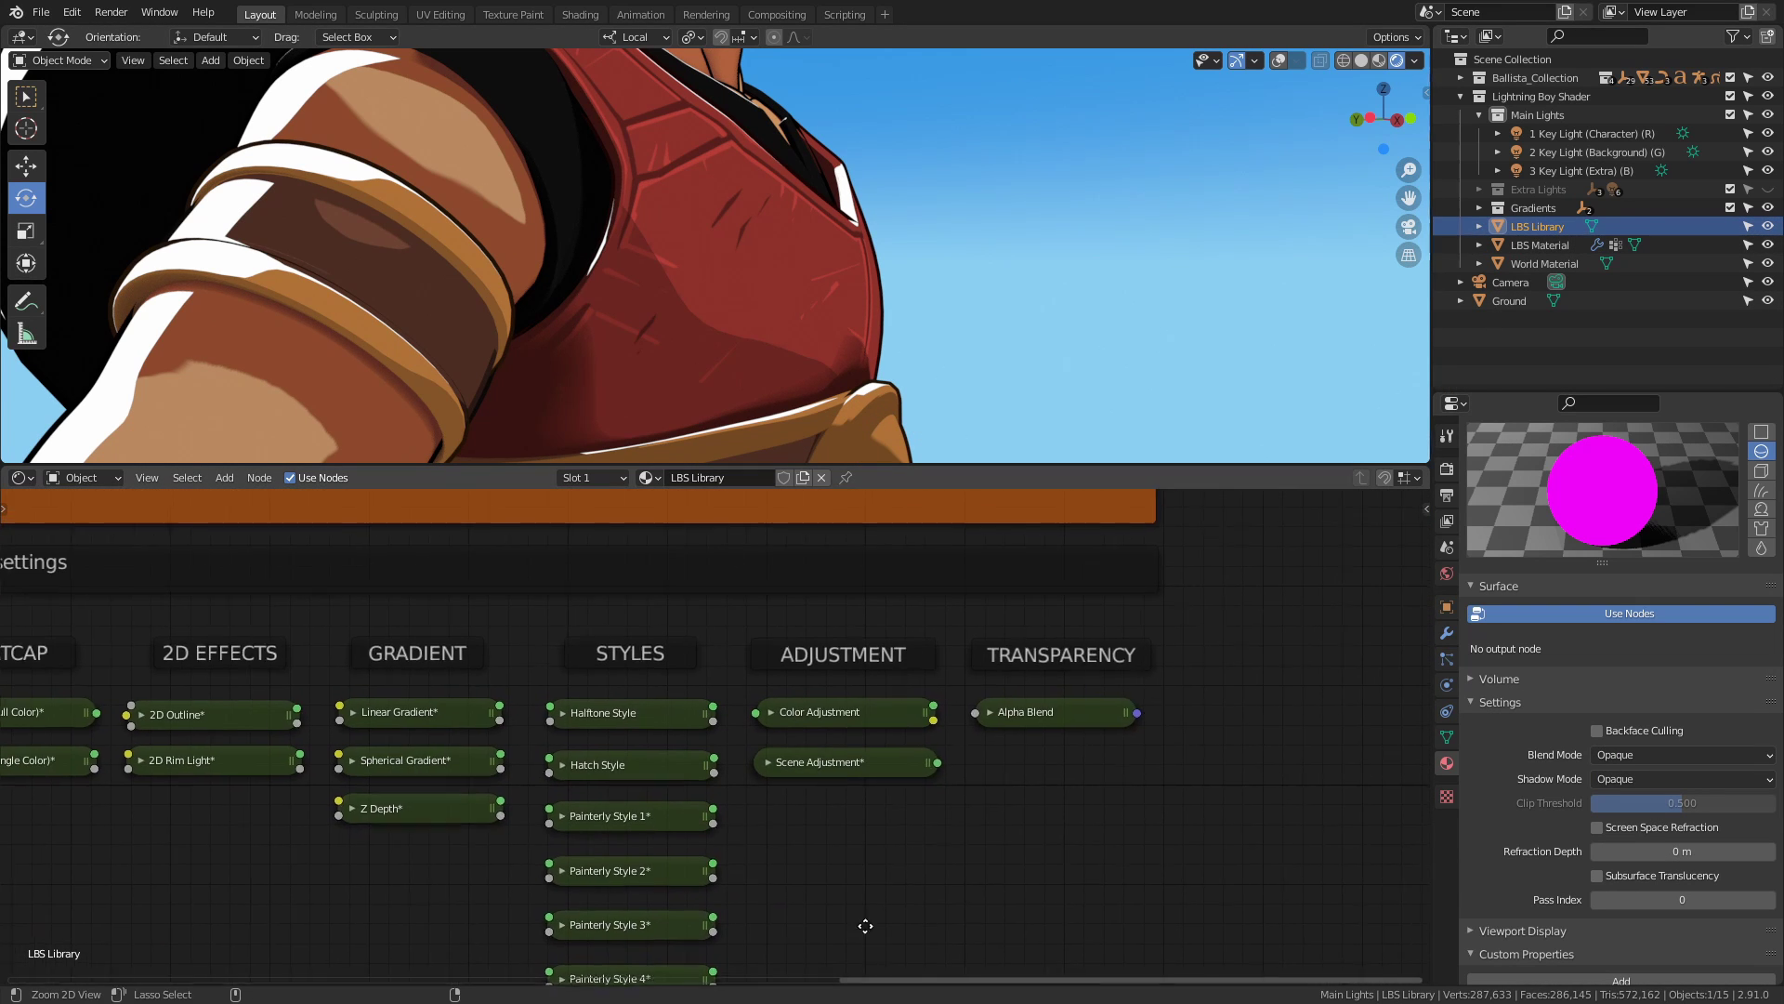
ctrl+middle_drag(865, 944, 931, 666)
click(987, 704)
right_click(987, 698)
key(Escape)
click(876, 303)
right_click(643, 706)
click(647, 723)
ctrl+alt+drag(883, 652, 826, 716)
Delete the lower [3] Color node and route the upper one's Layer output through Color Adjustment into shader input 1.
drag(381, 589, 371, 592)
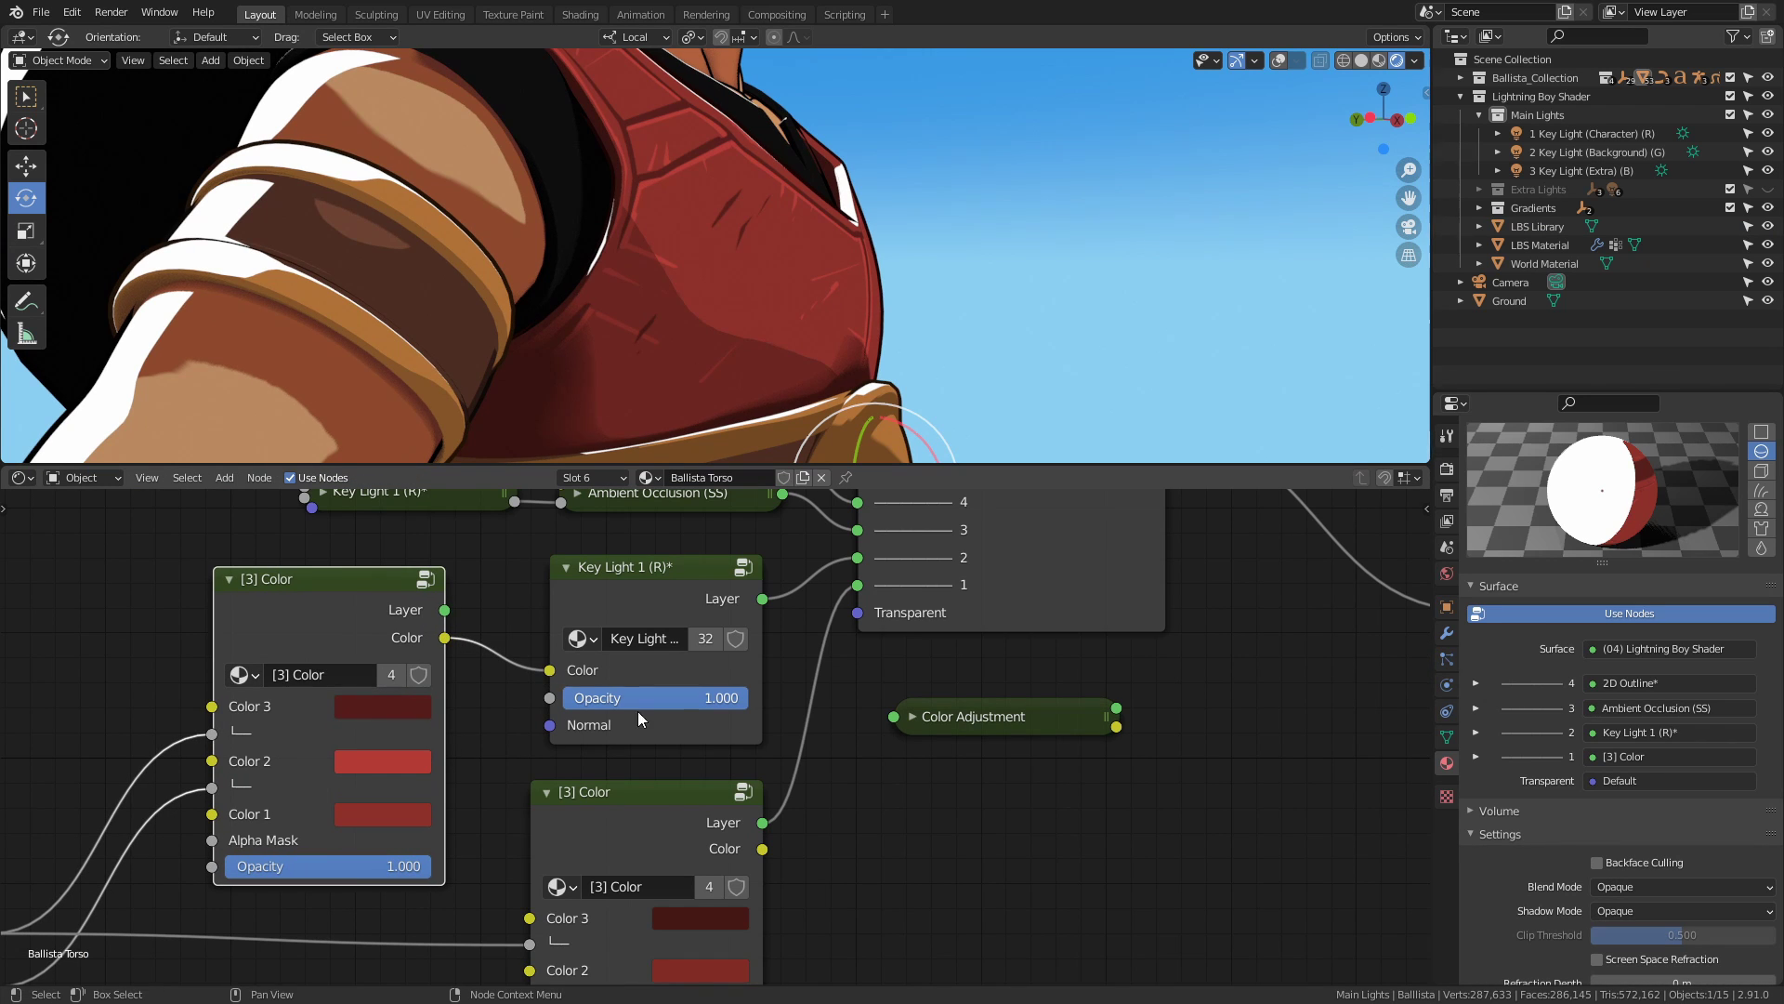
middle_drag(637, 719, 715, 708)
click(652, 555)
drag(716, 760, 711, 639)
key(x)
drag(526, 599, 933, 576)
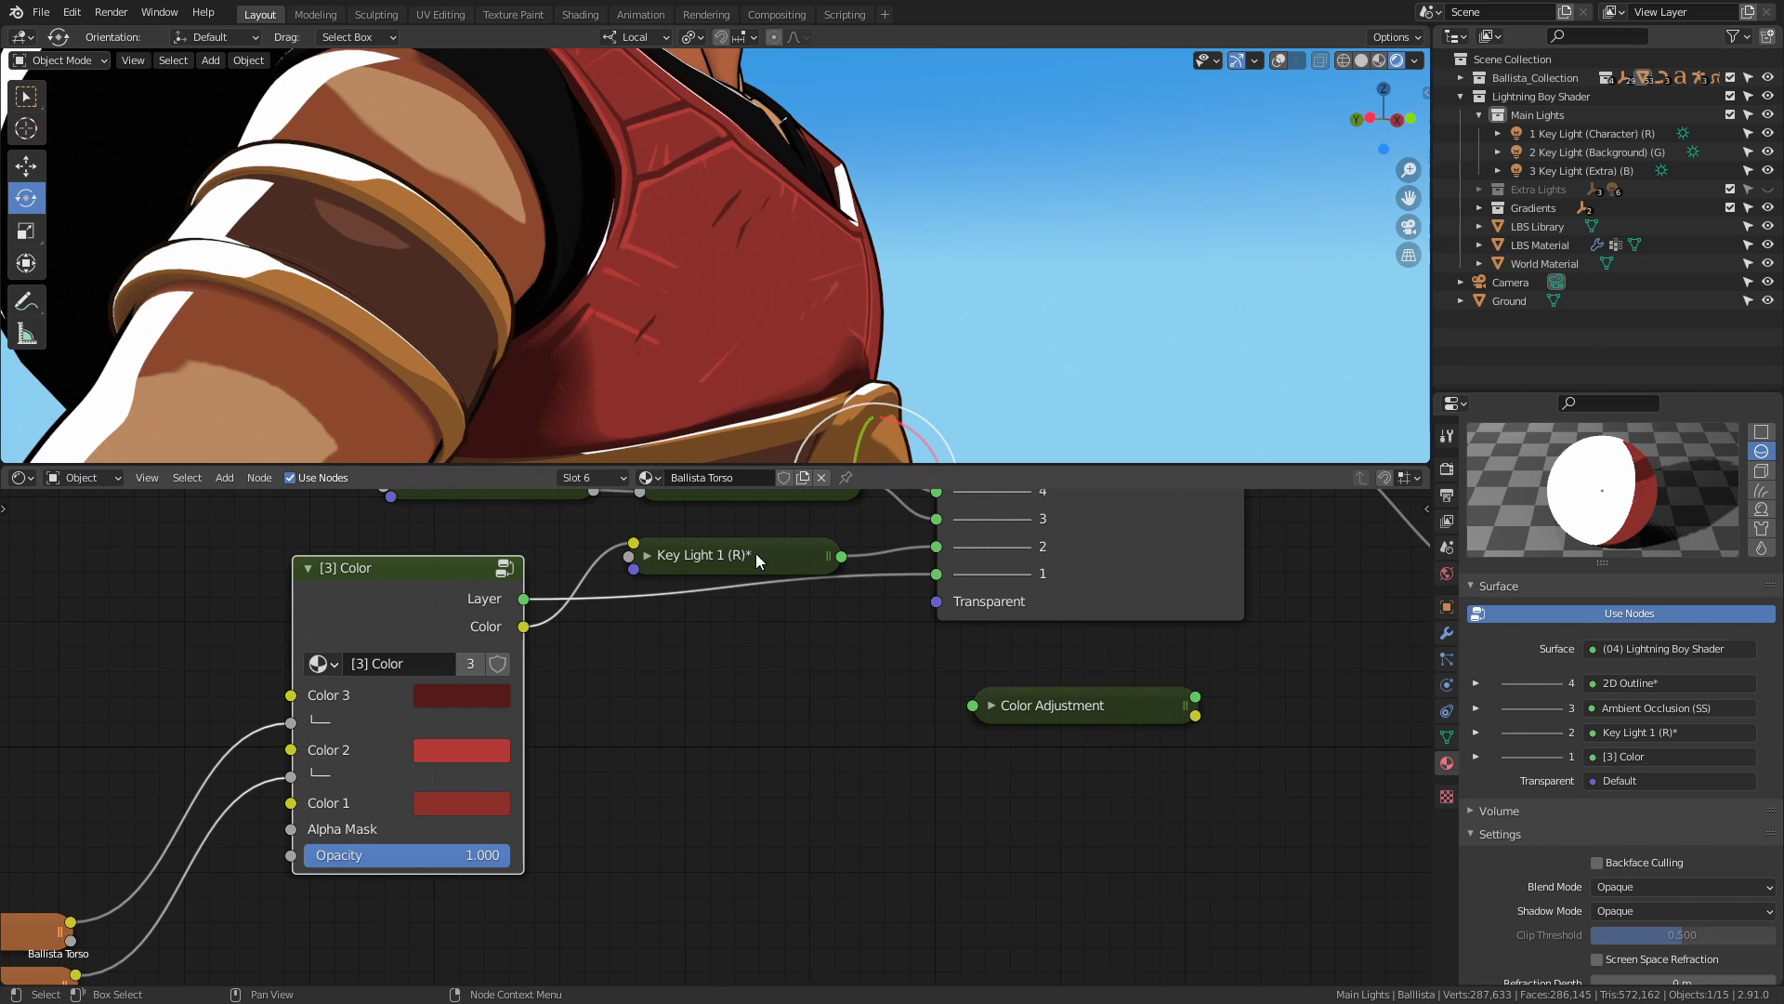
mouse_move(1050, 705)
mouse_down()
mouse_move(809, 680)
mouse_move(751, 616)
mouse_up()
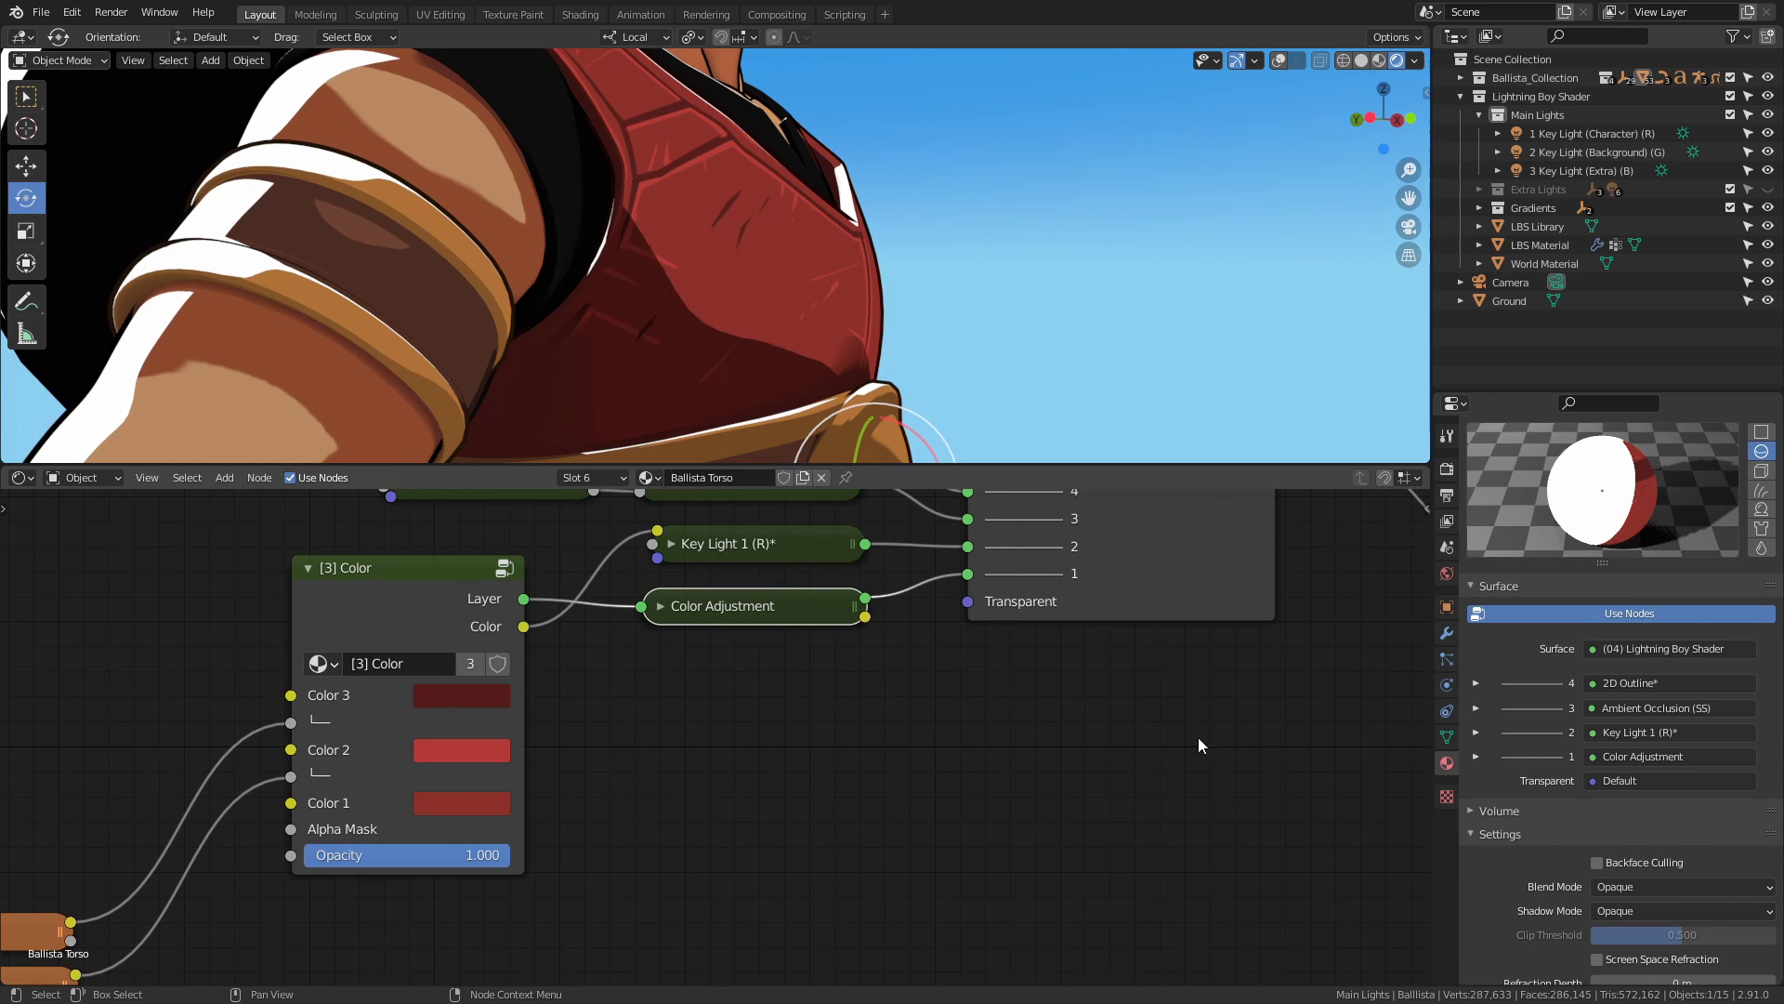
Show the Color Adjustment settings and set Colorize to a bright blue with hue 0.576, saturation 0.871 and value 0.940.
click(1476, 756)
scroll(1598, 744, down, 1)
key(n)
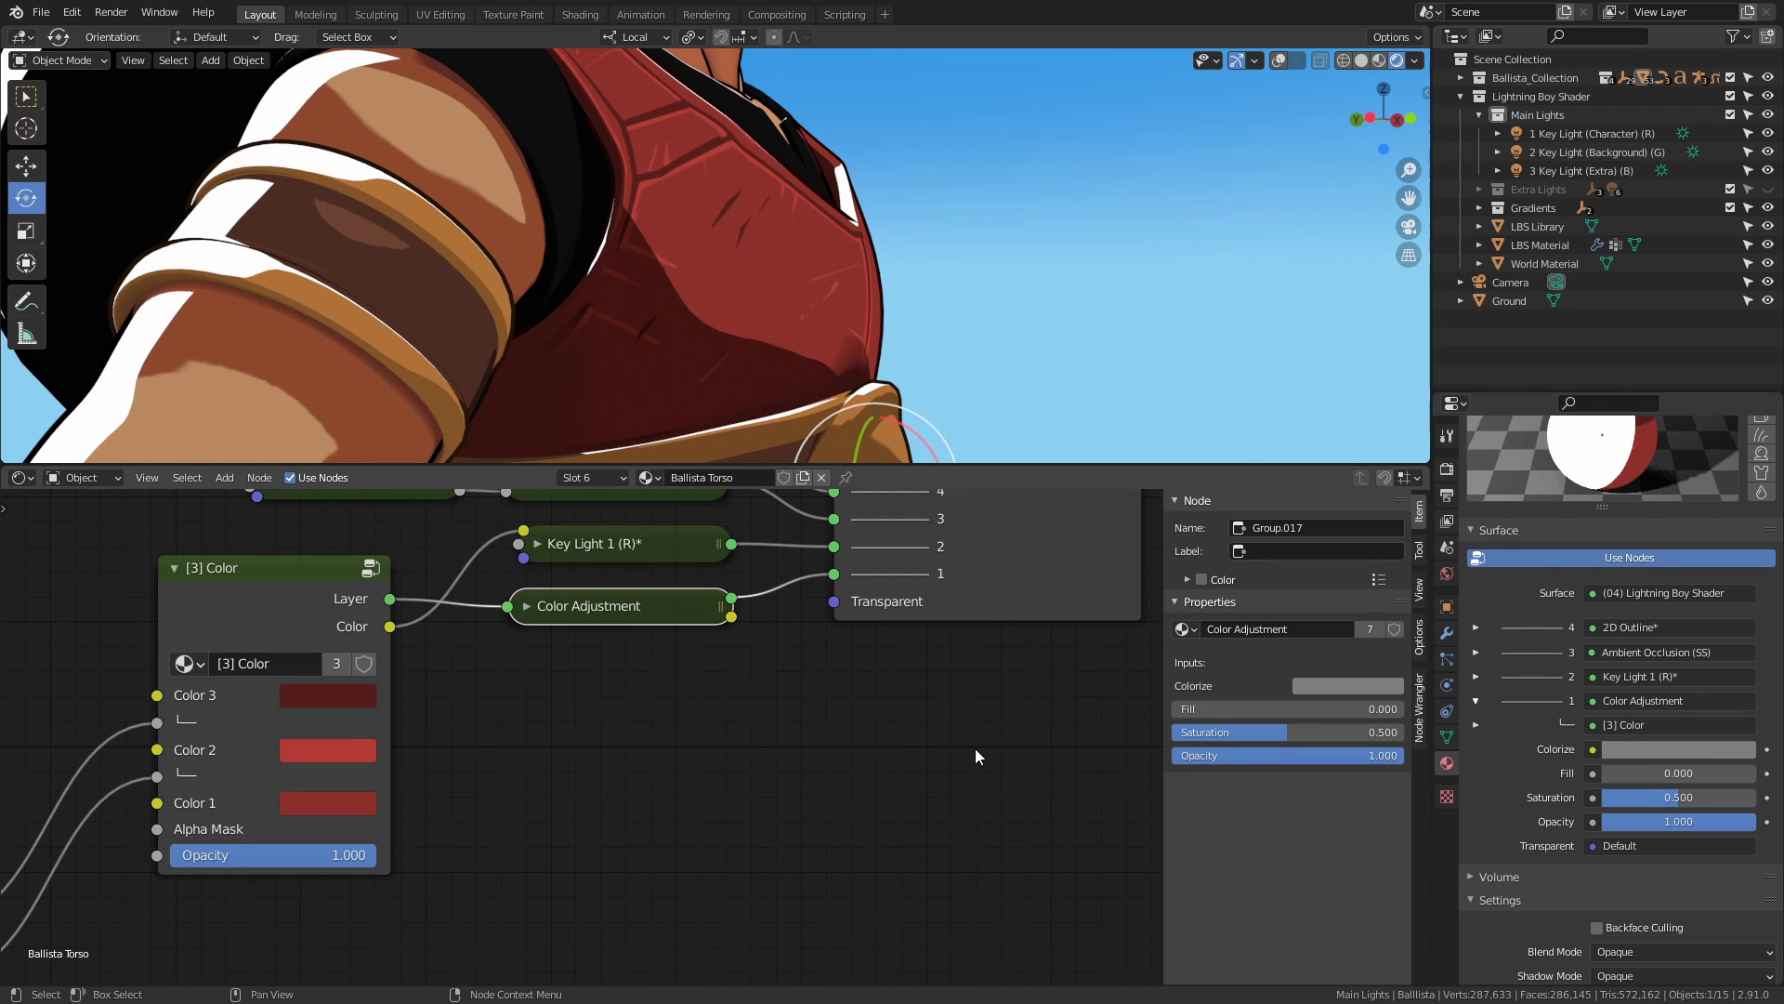
click(1334, 688)
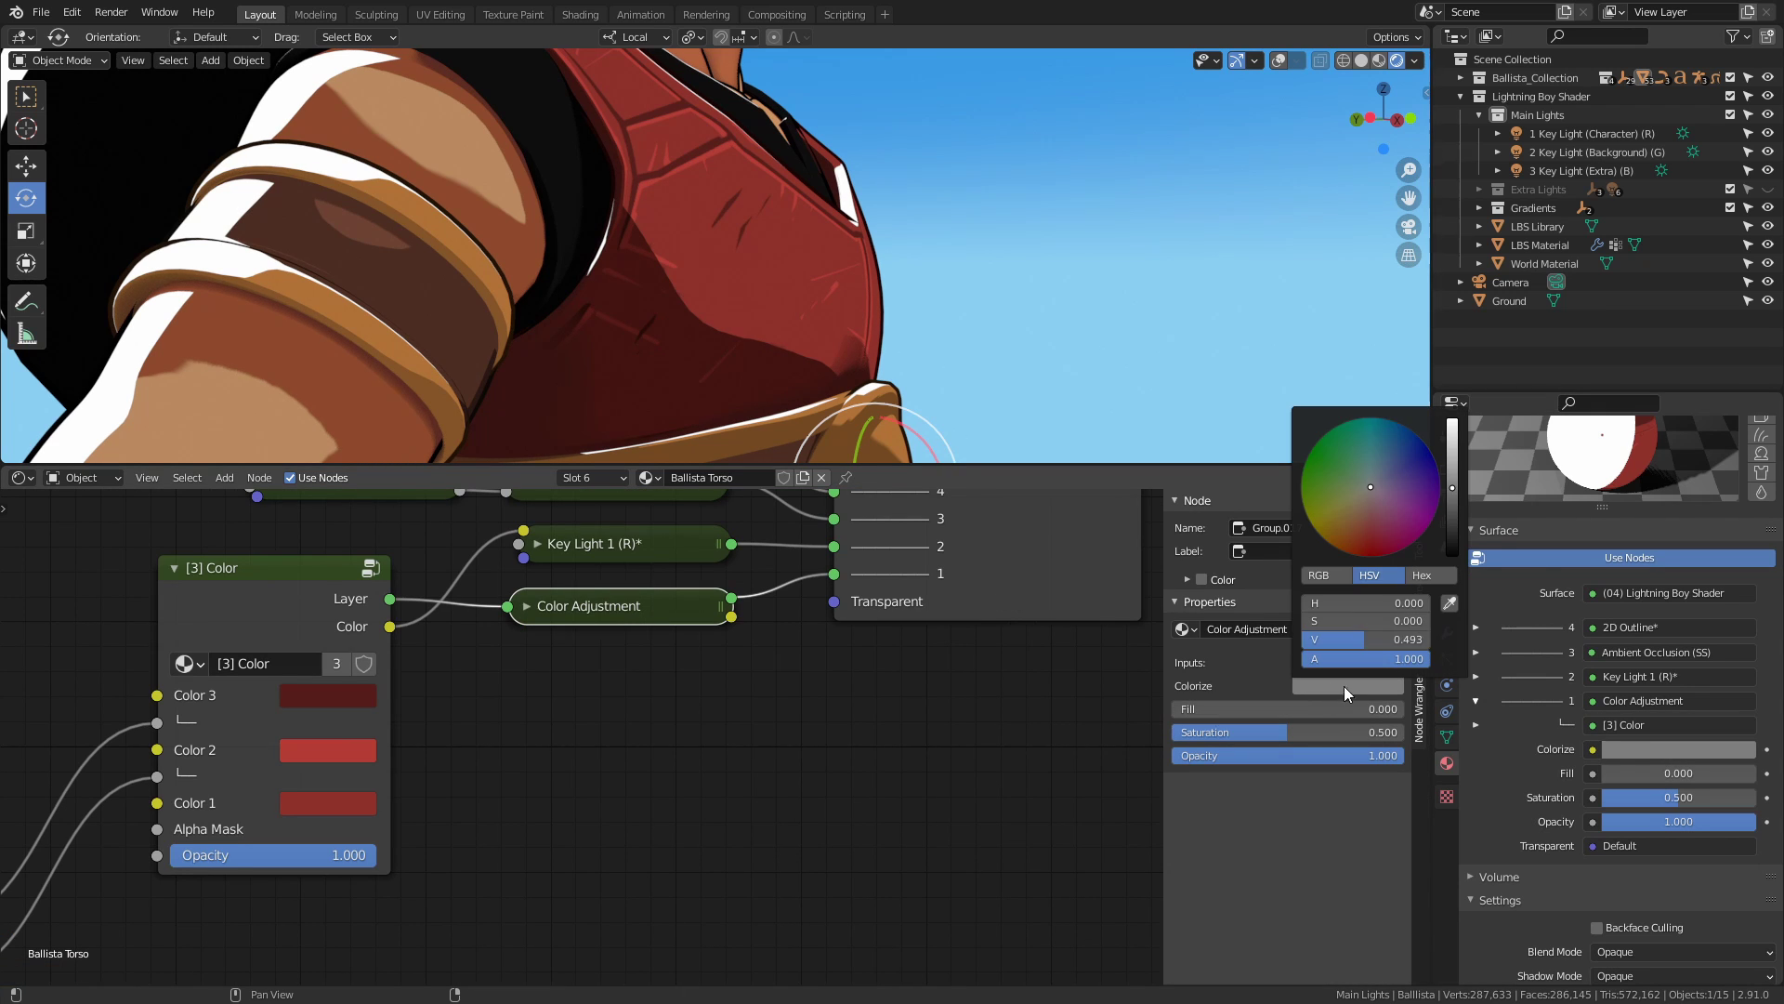
drag(1443, 493, 1459, 431)
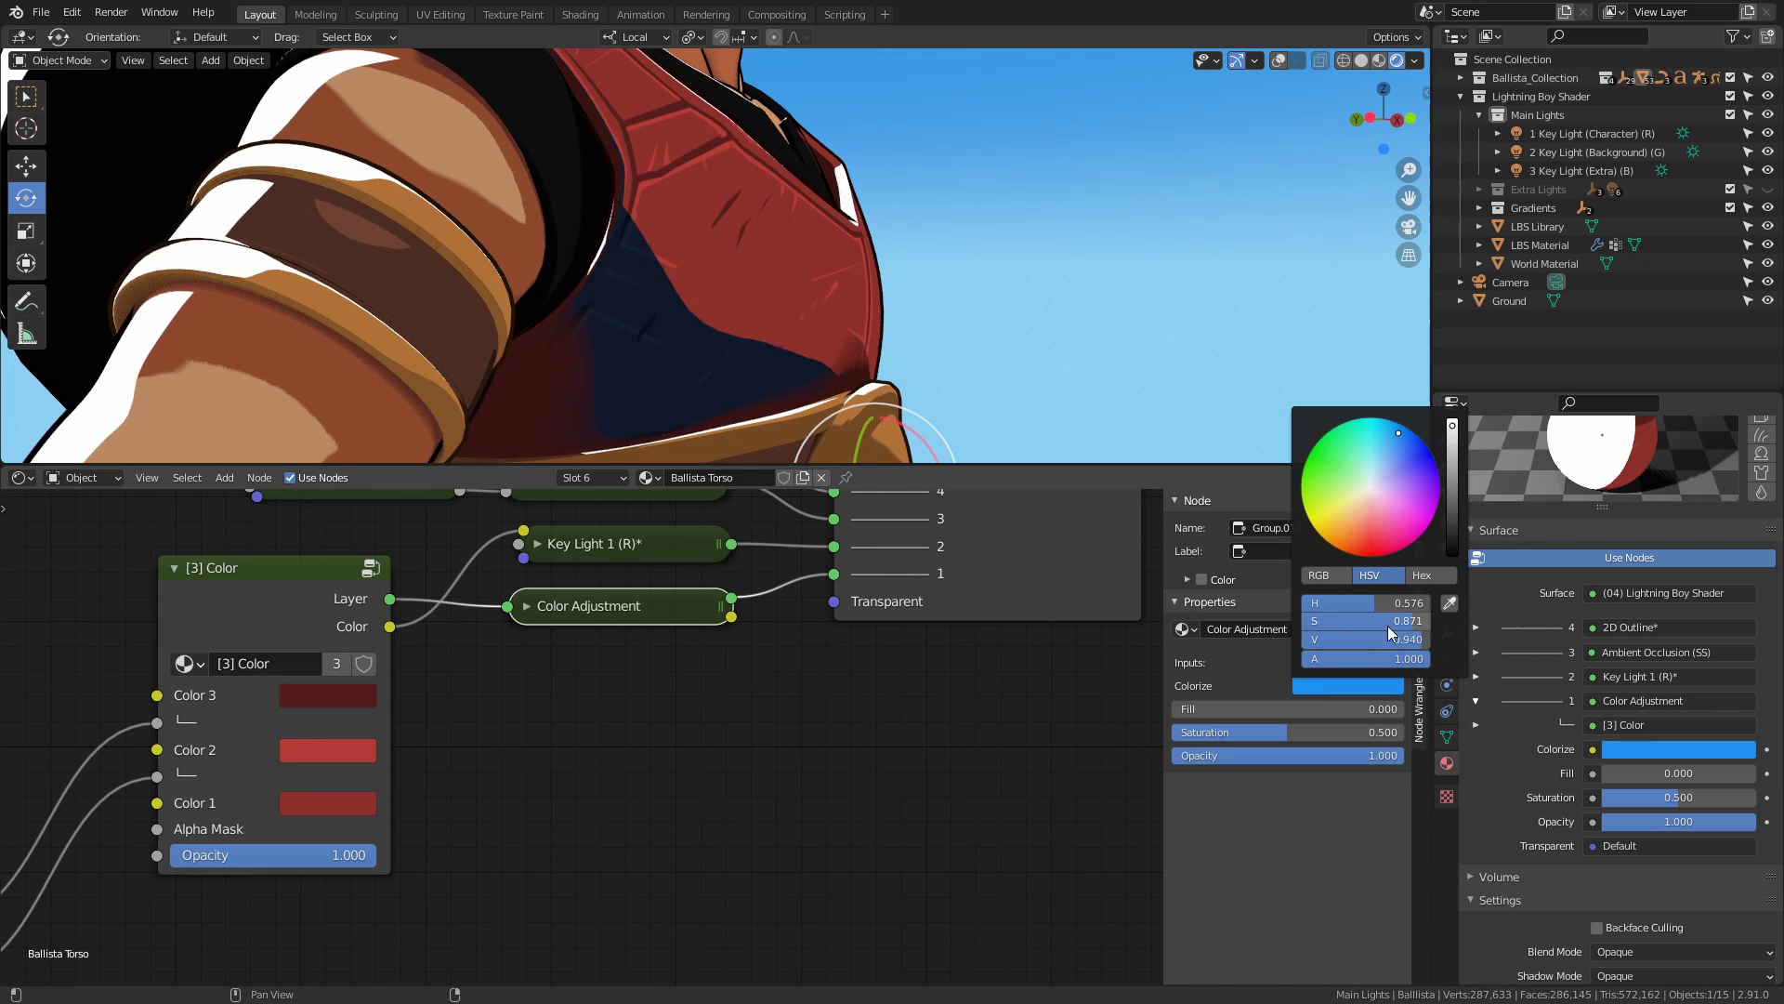
Test the Color Adjustment's Fill amount and reduce the saturation of its Colorize color.
drag(1190, 710, 1145, 715)
click(1328, 685)
drag(1380, 619, 1297, 621)
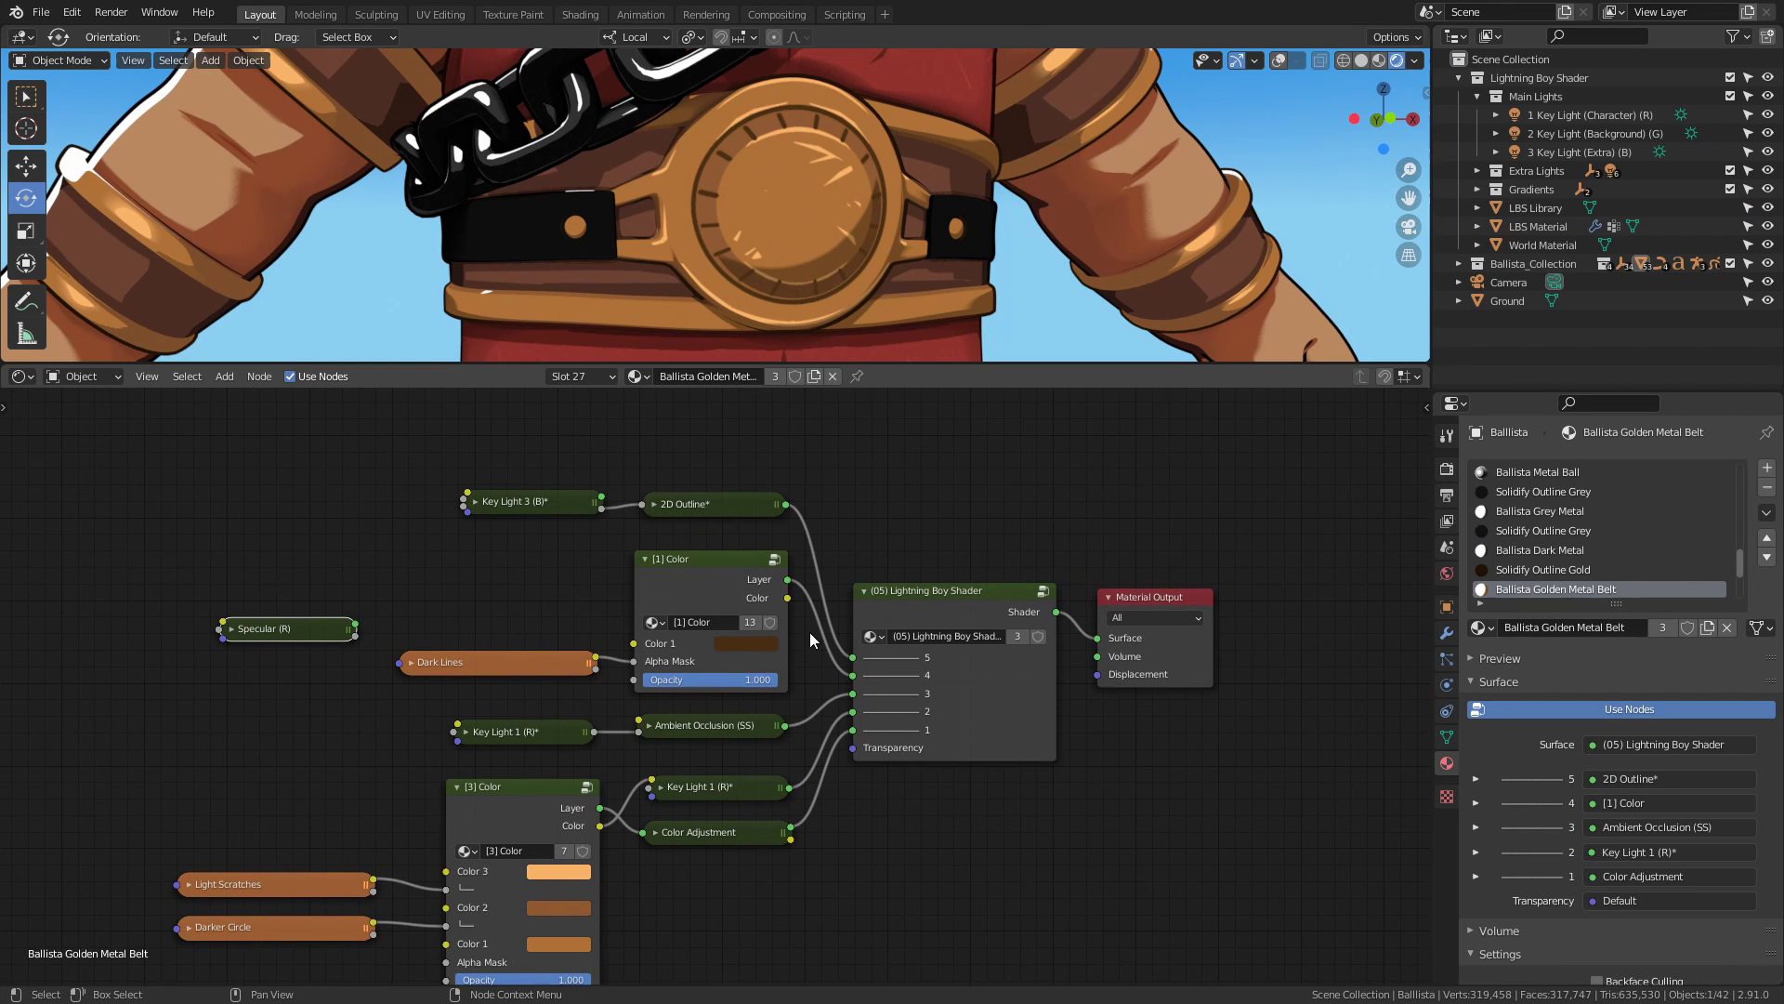
Switch the Ballista Golden Metal Belt shader to (07) Lightning Boy Shader and rearrange the [1] Color and Dark Lines nodes and links.
click(873, 636)
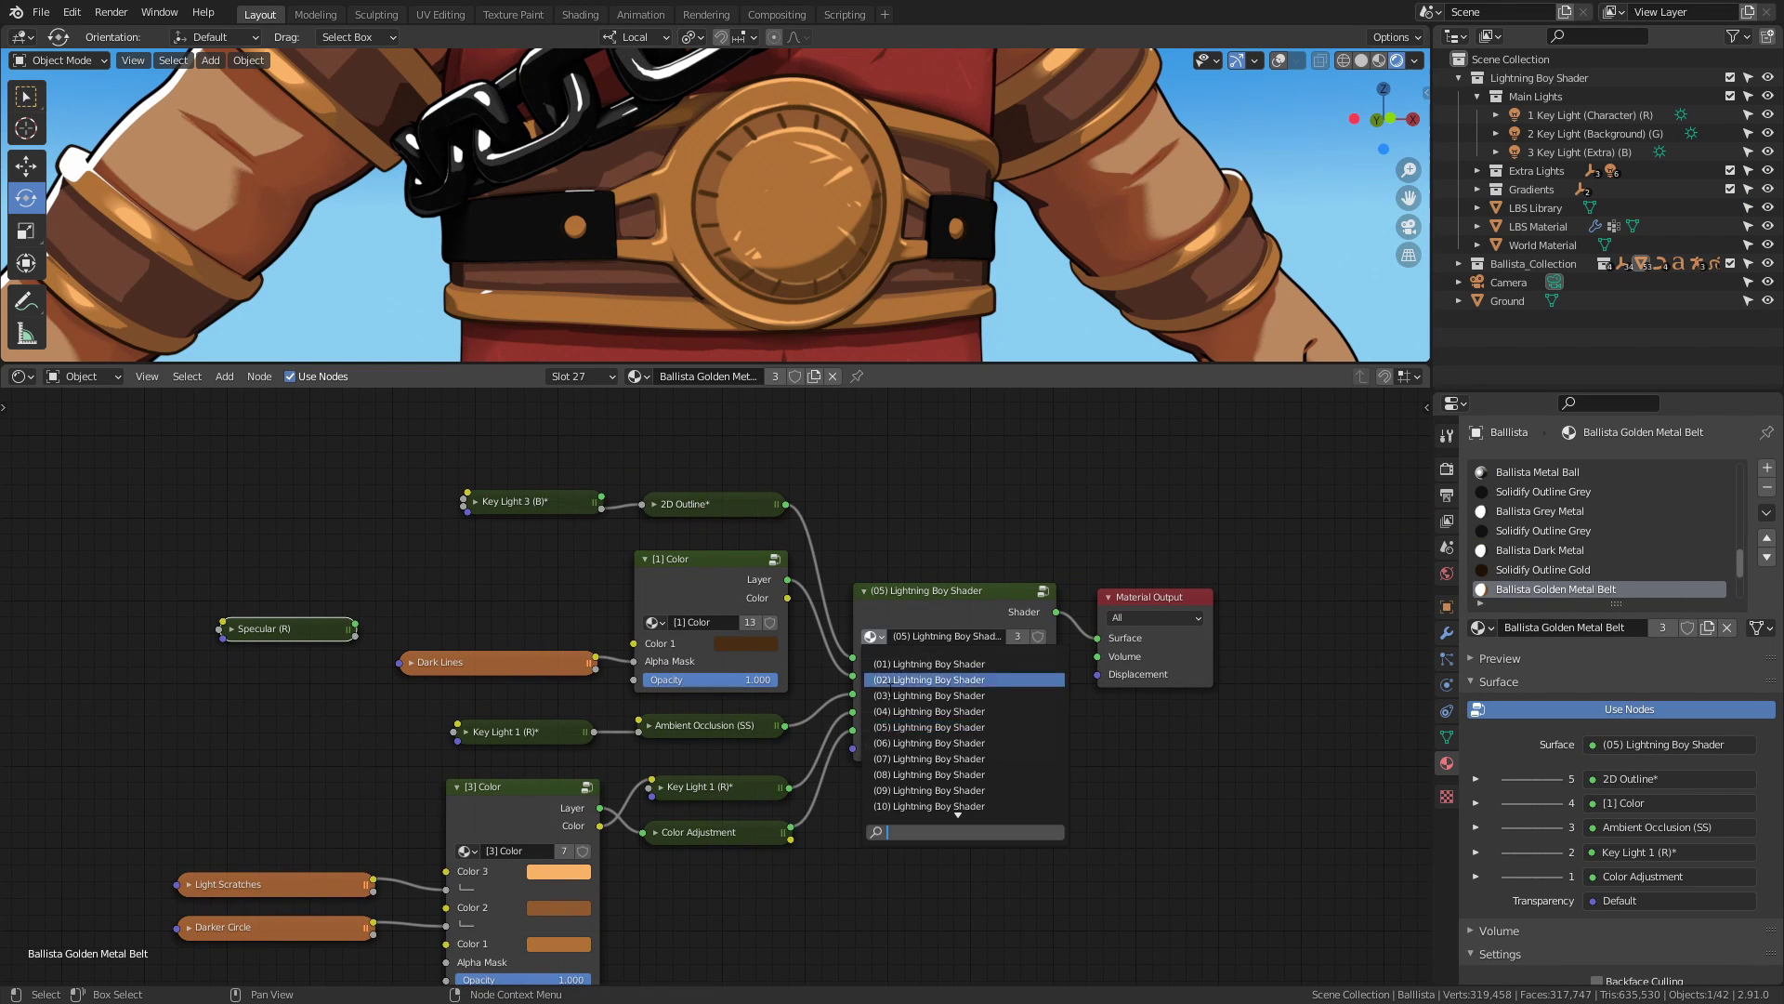
click(929, 758)
scroll(533, 580, up, 2)
mouse_move(905, 685)
mouse_down()
mouse_move(904, 642)
mouse_move(904, 662)
mouse_up()
click(650, 521)
drag(514, 638, 527, 504)
Connect the Specular (R) node to shader input 5 and sample its color from the golden belt buckle.
drag(213, 605, 730, 609)
drag(809, 603, 903, 685)
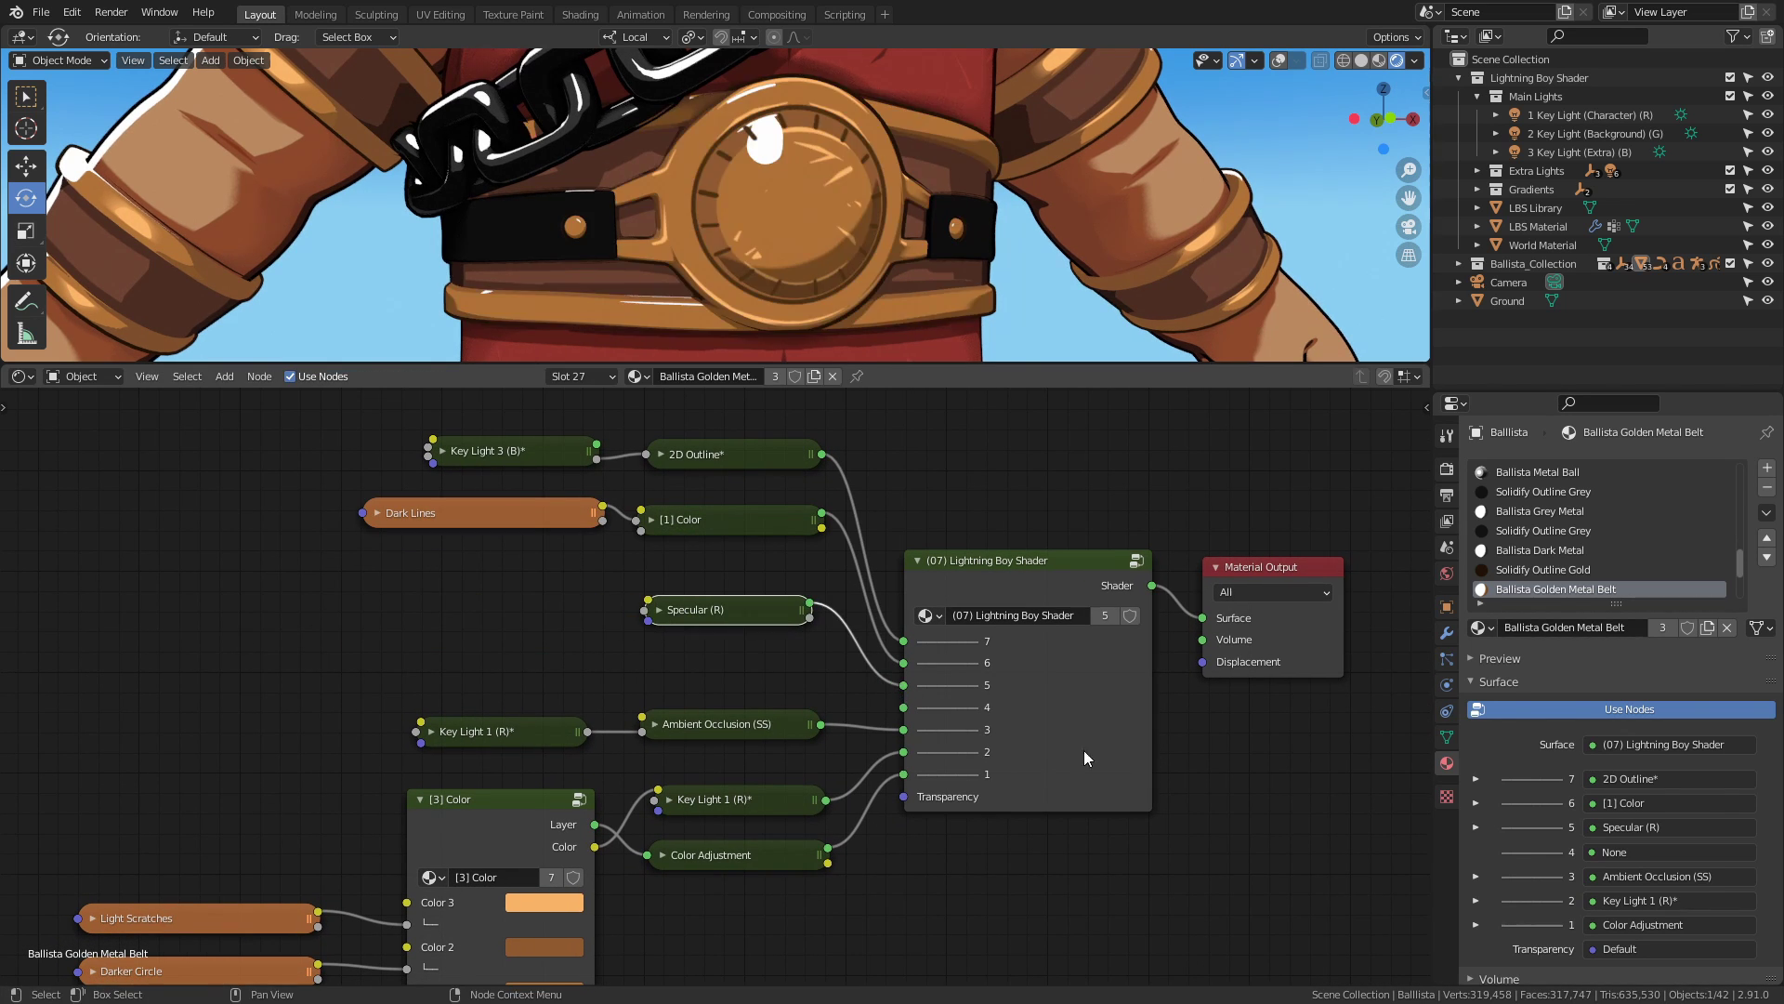
click(1475, 827)
click(1678, 852)
click(1677, 727)
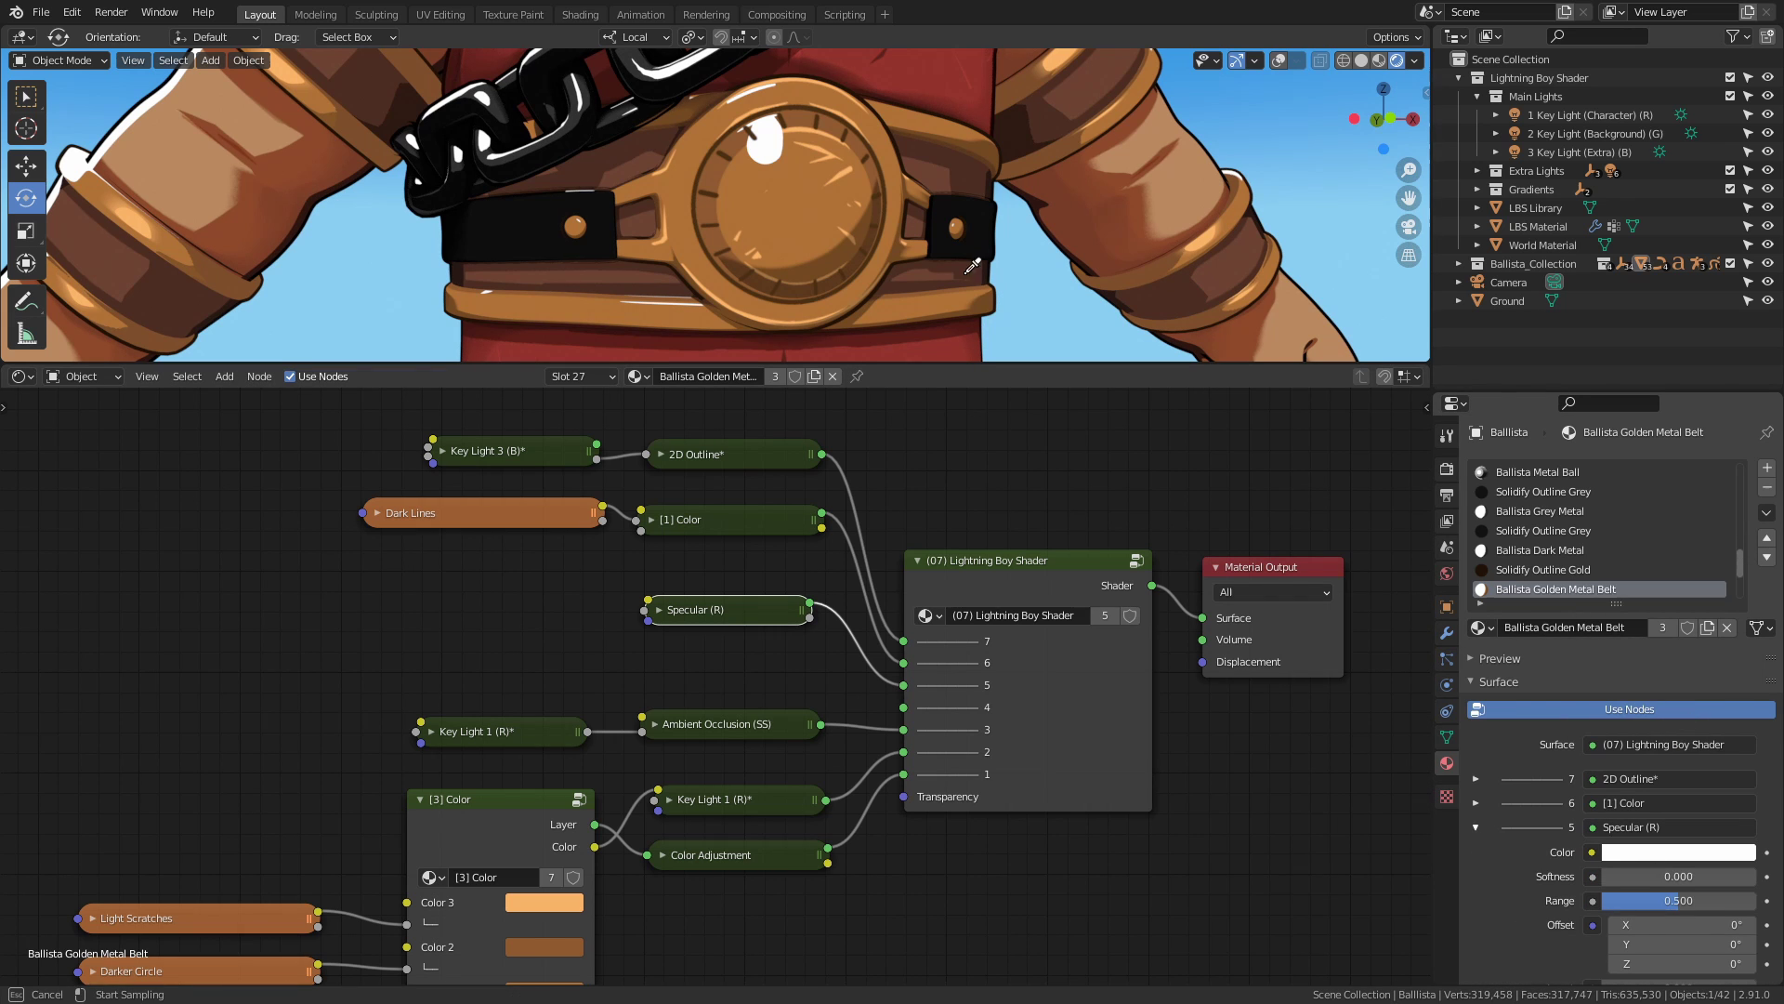
click(850, 169)
Set the Specular (R) highlight's offset to X -5.7°, Y 16.5° and Z -6.5°.
scroll(866, 204, down, 1)
scroll(1669, 767, down, 5)
drag(1670, 768, 1625, 786)
Duplicate the Specular (R) node below the original and connect the copy to shader input 4.
key(shift+d)
click(812, 665)
drag(810, 659, 905, 708)
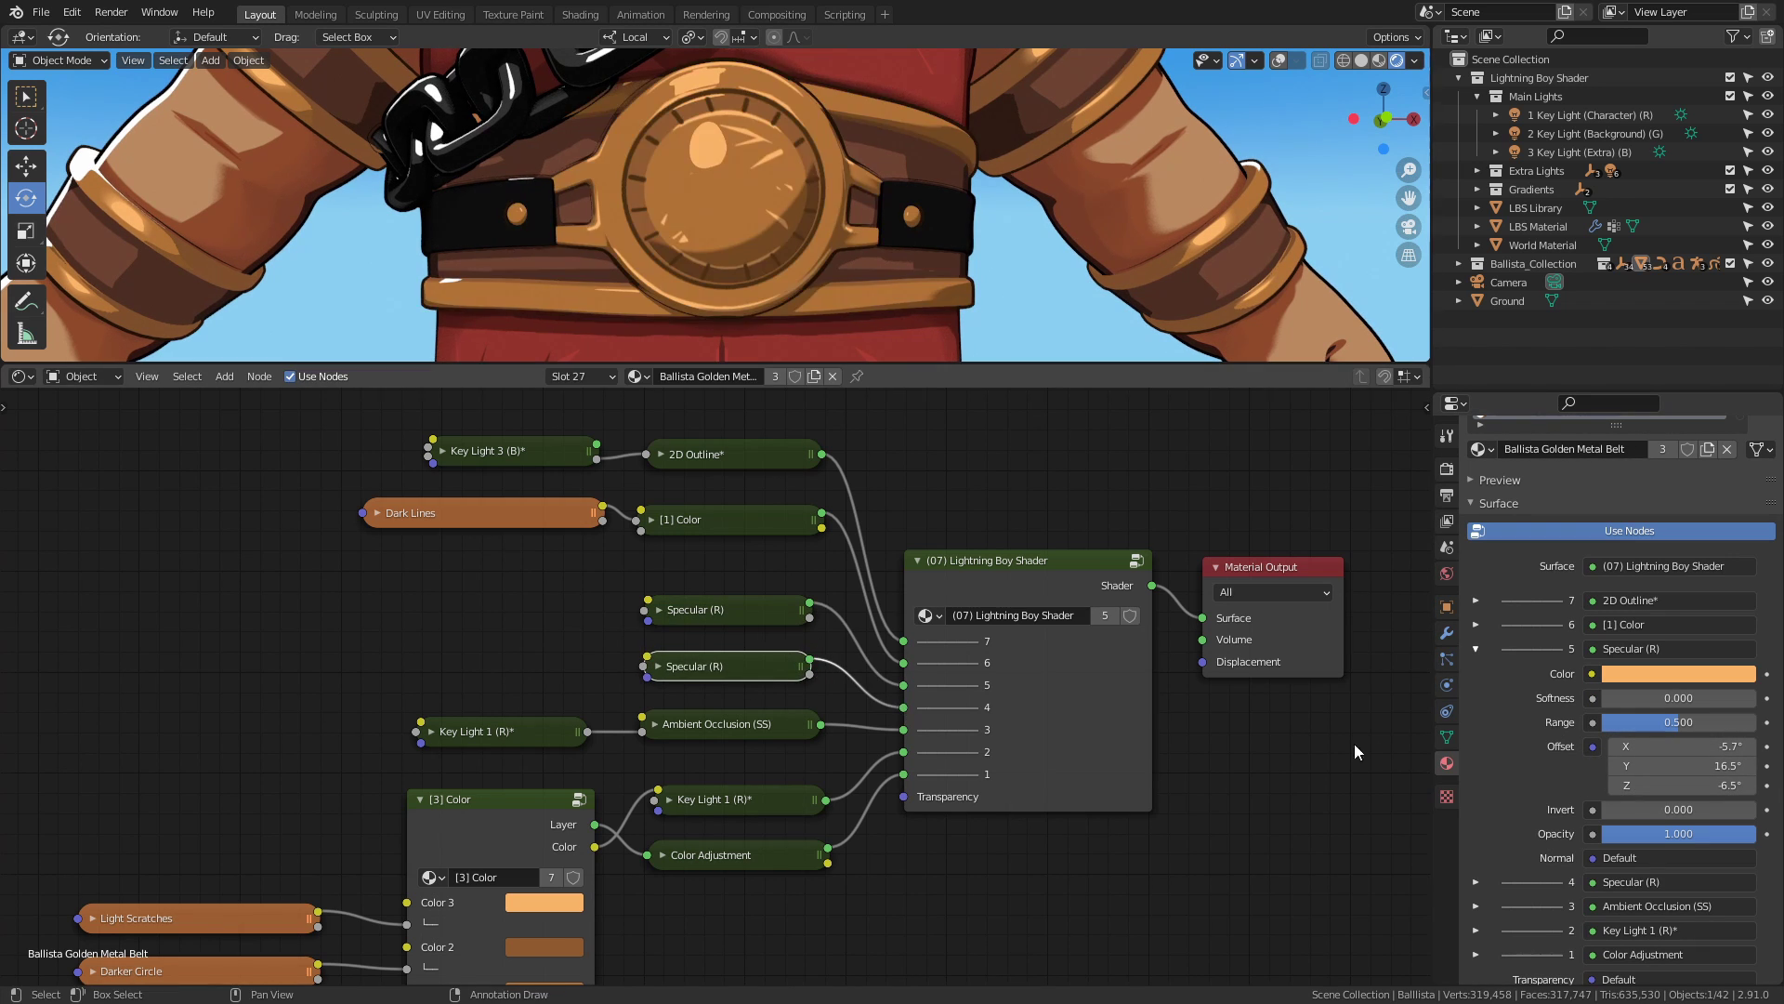
Set the second Specular (R) layer's softness to 0.400, range to 0.719 and opacity to 0.456.
click(1475, 649)
click(1476, 673)
drag(1623, 722, 1722, 745)
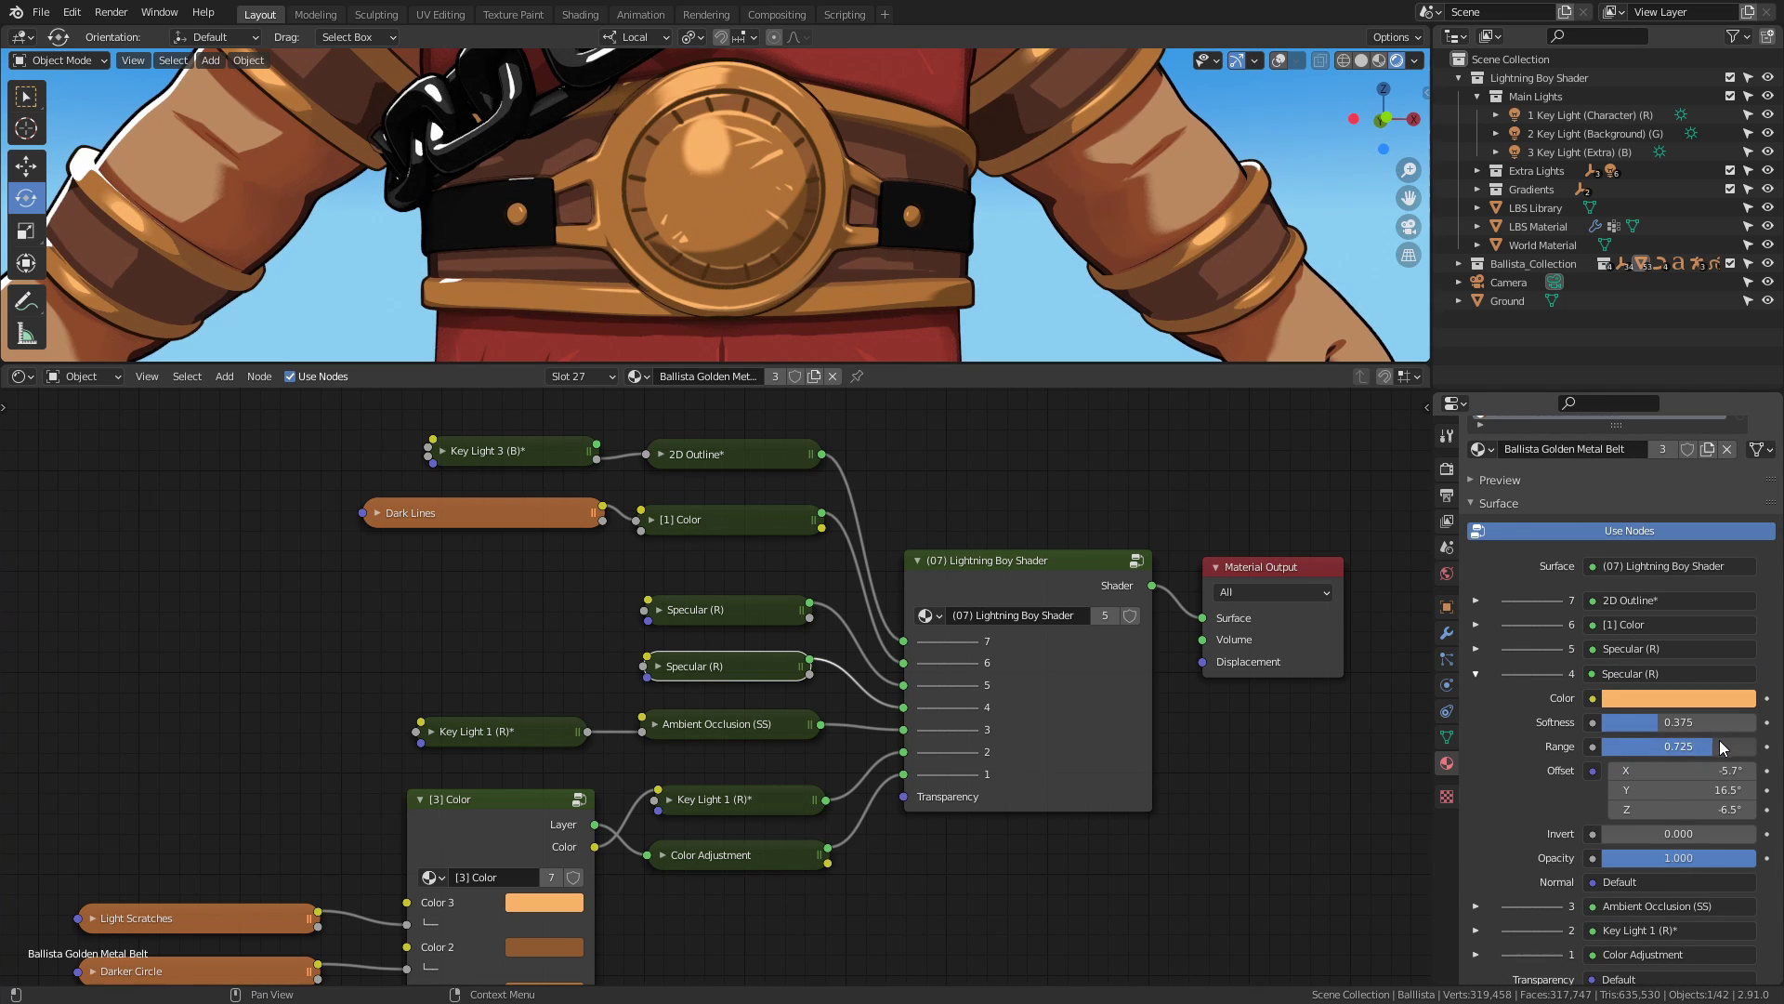
drag(1645, 857, 1622, 857)
drag(1672, 722, 1711, 746)
middle_drag(973, 240, 931, 253)
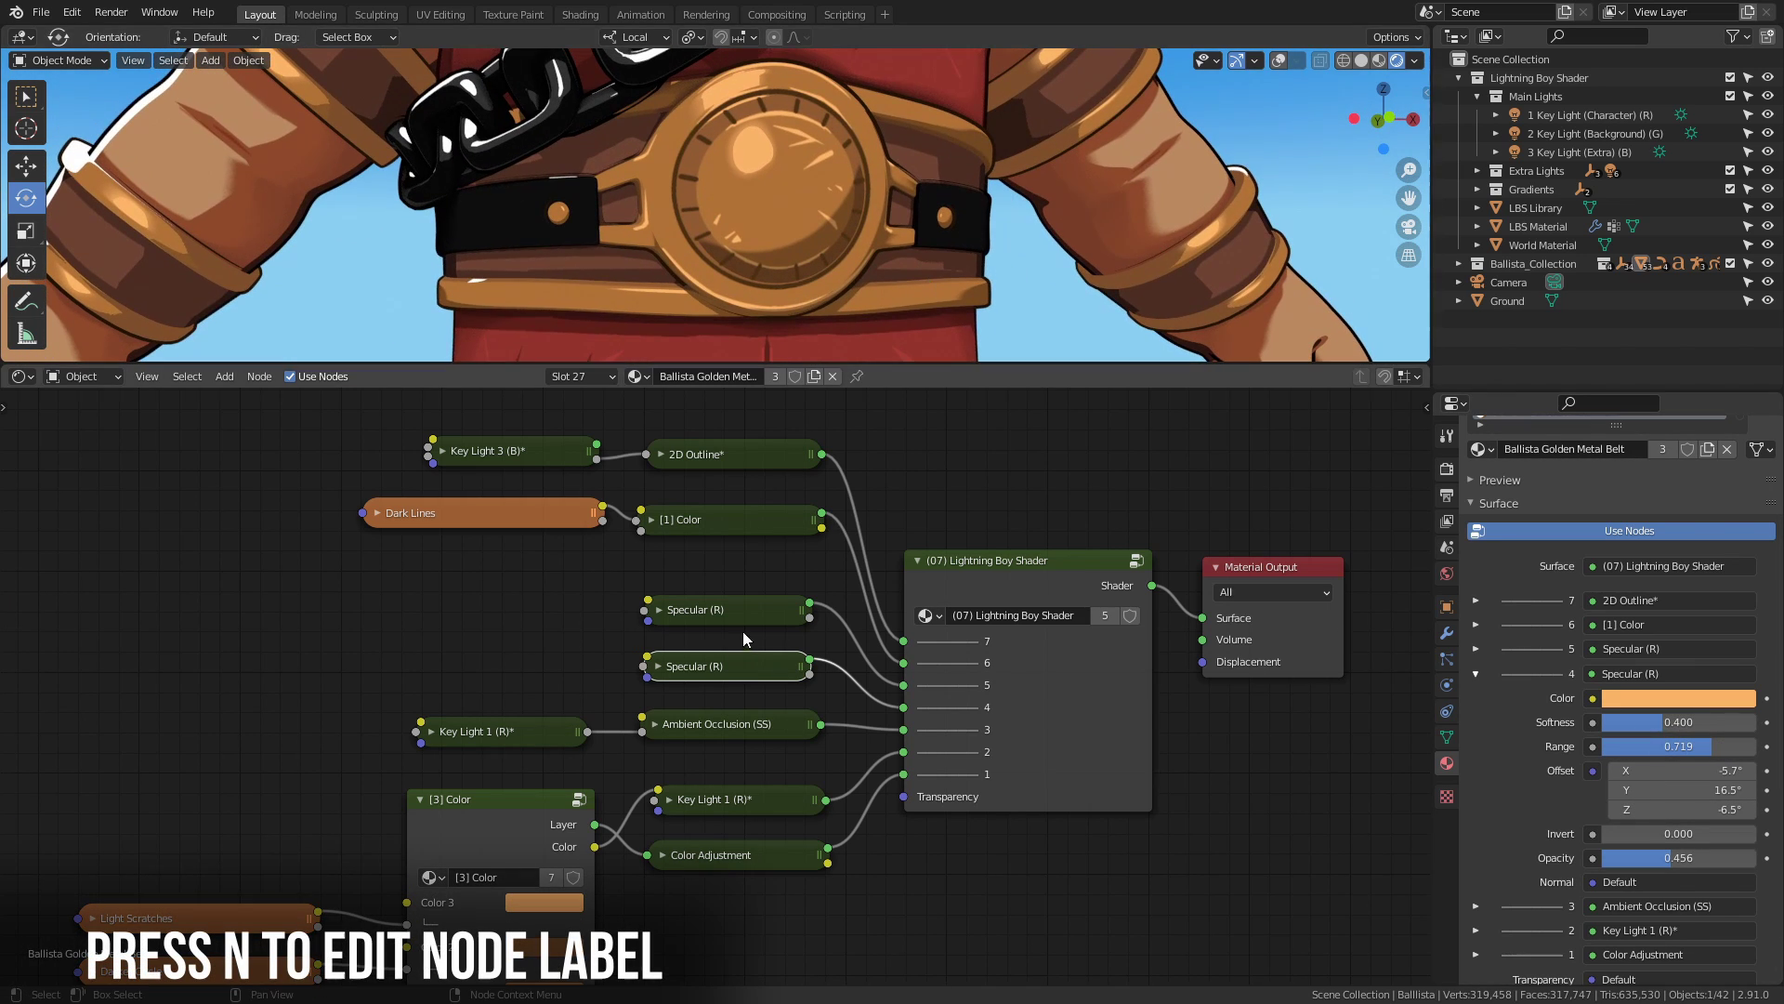
Label the second Specular (R) node of the golden belt material "Specular Glow".
key(n)
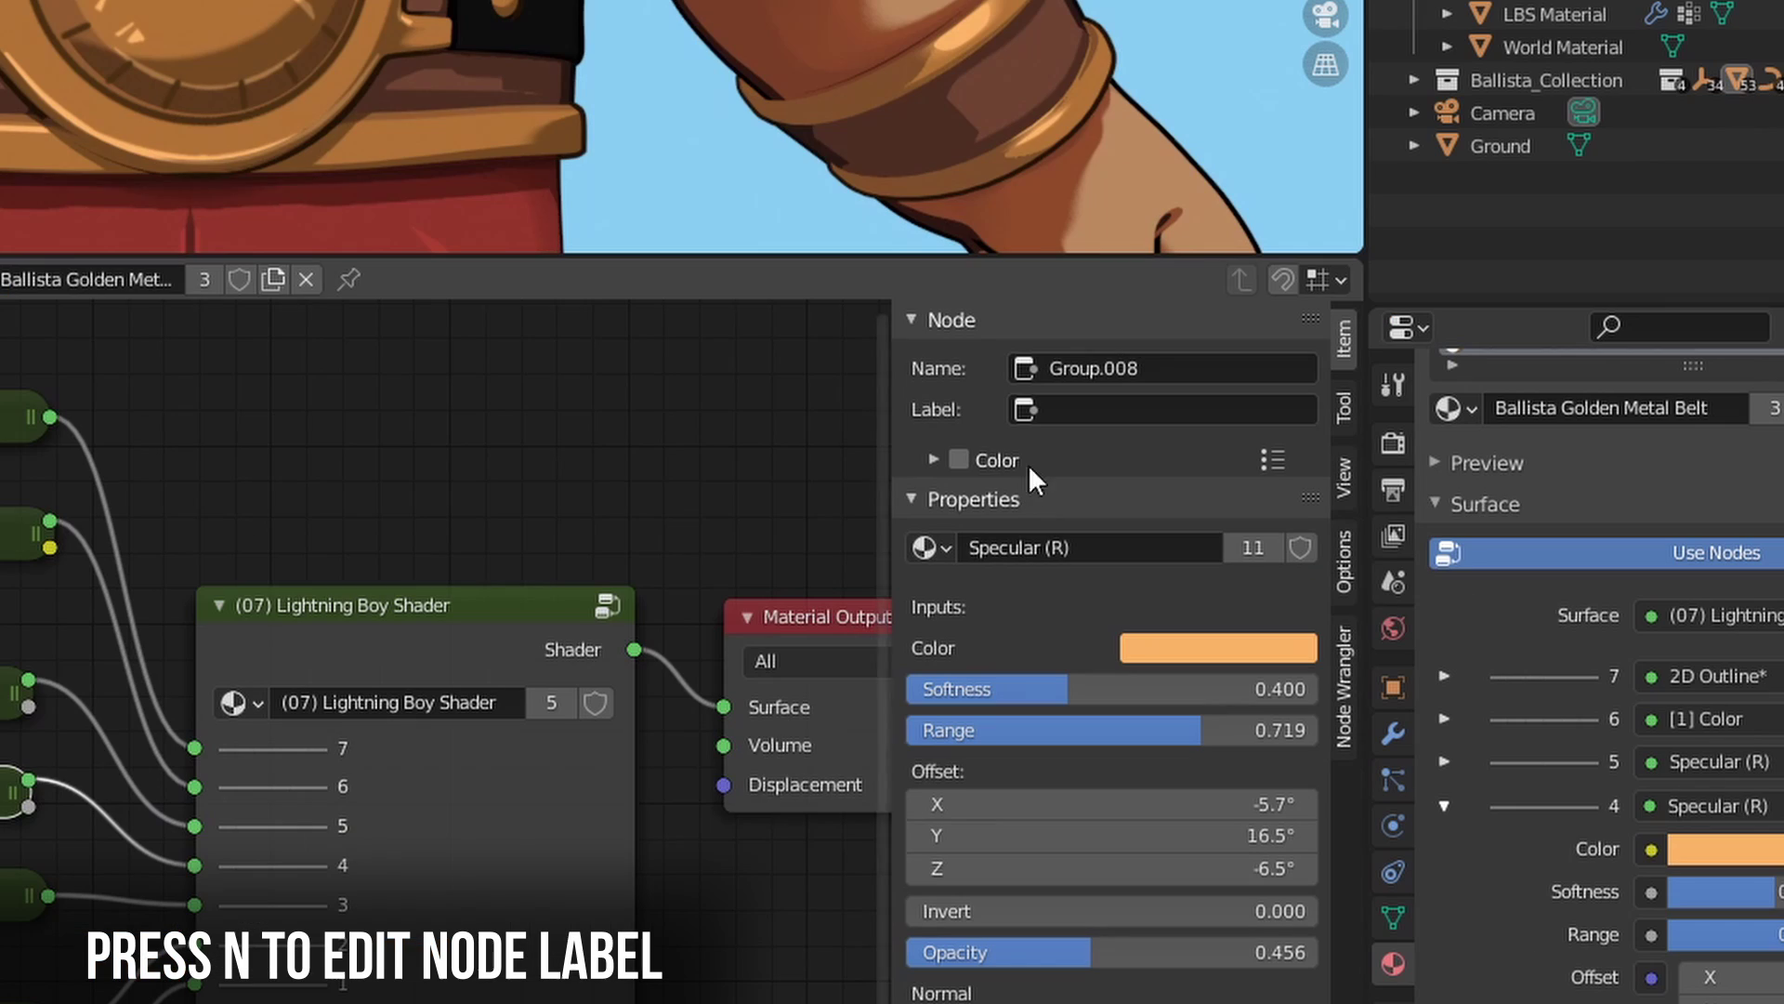
click(1034, 409)
text(S)
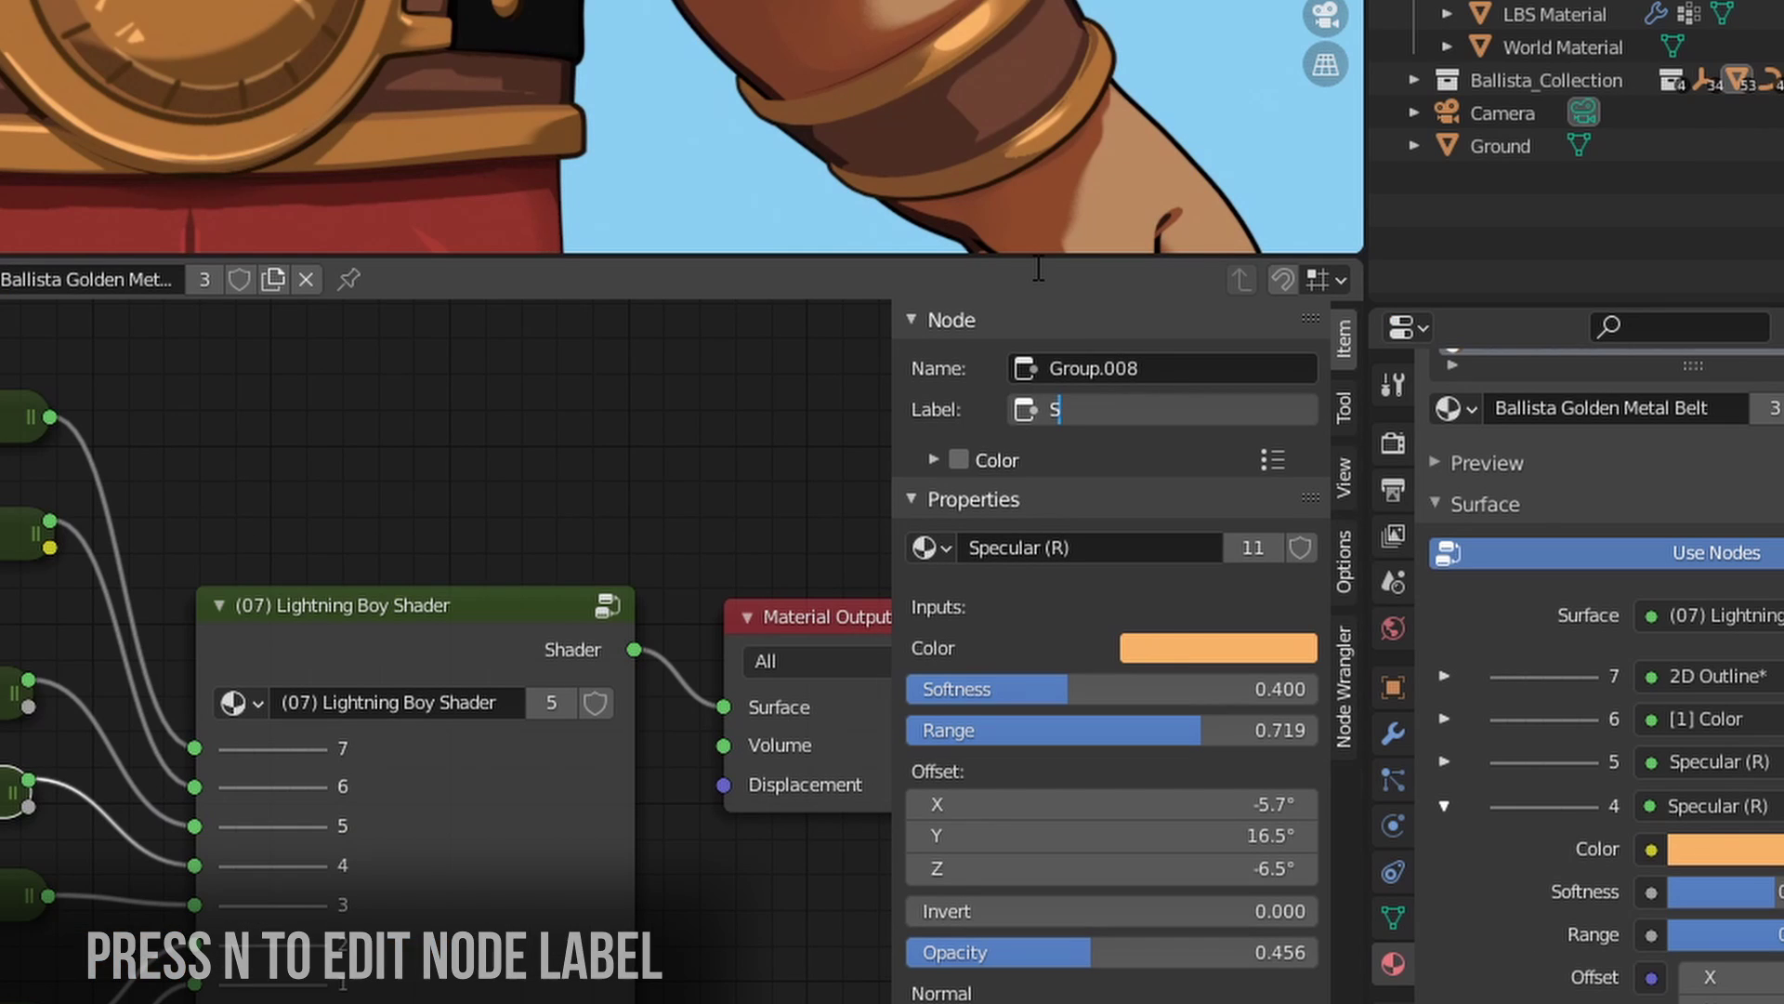
text(pecular Gl)
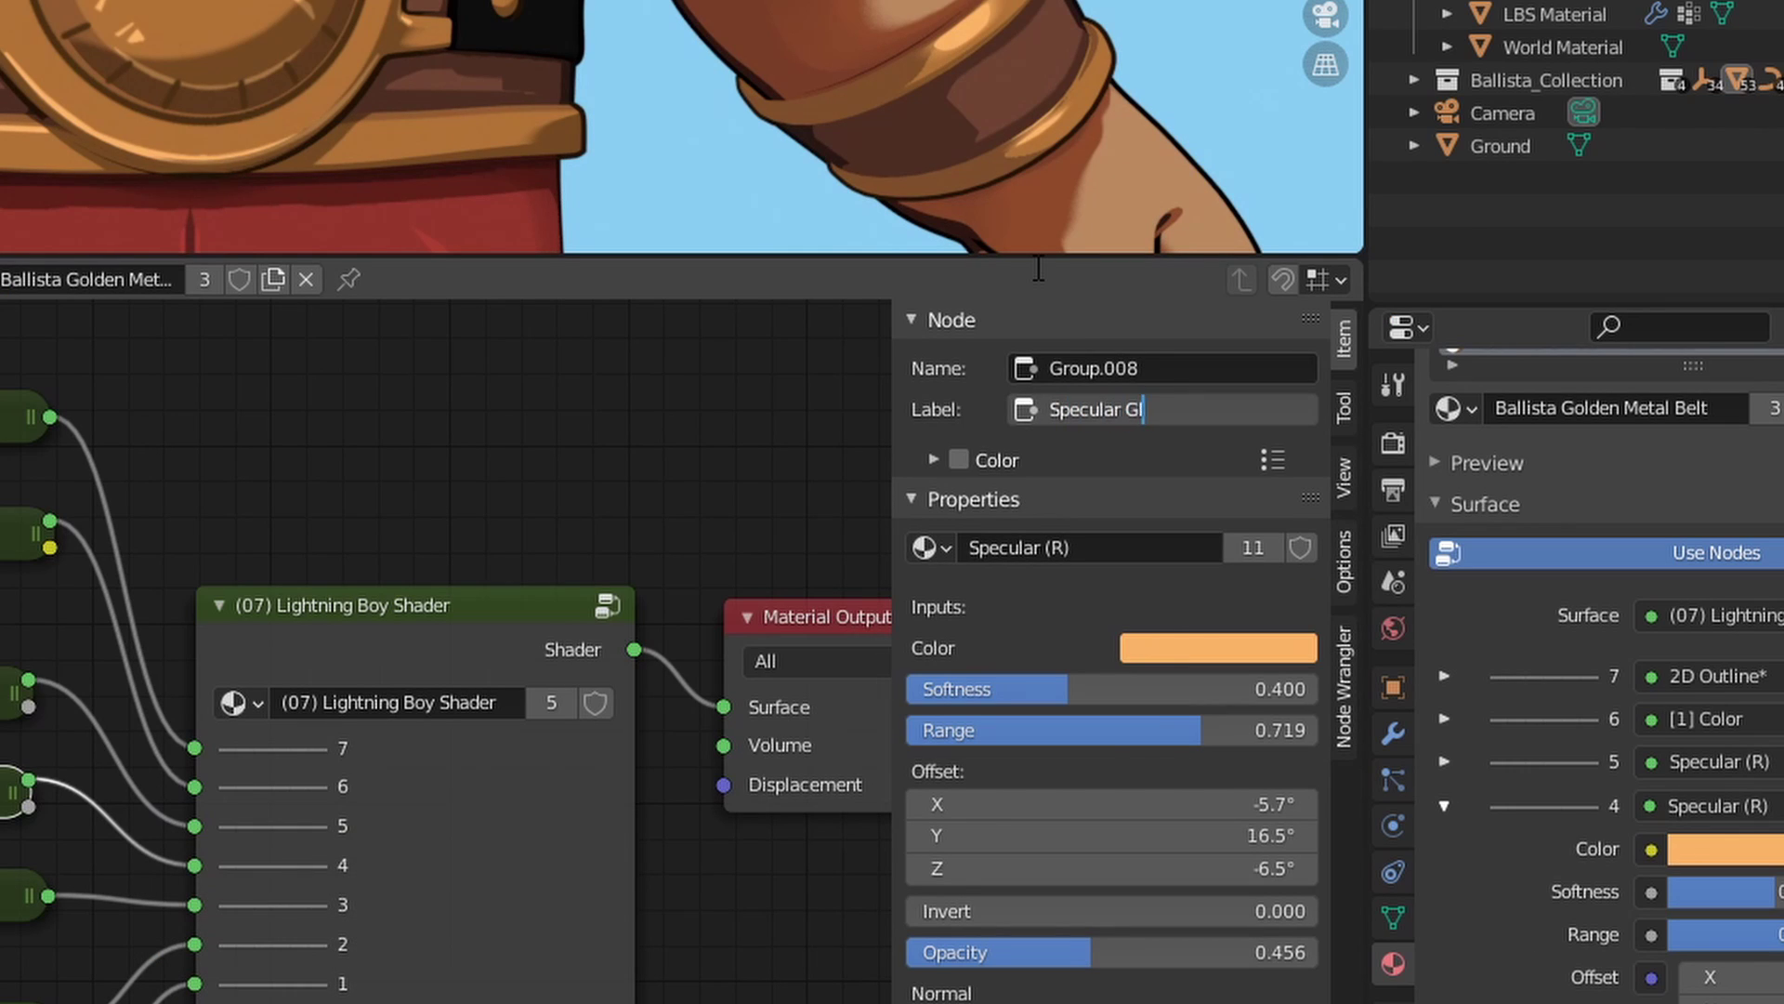
text(ow)
key(Return)
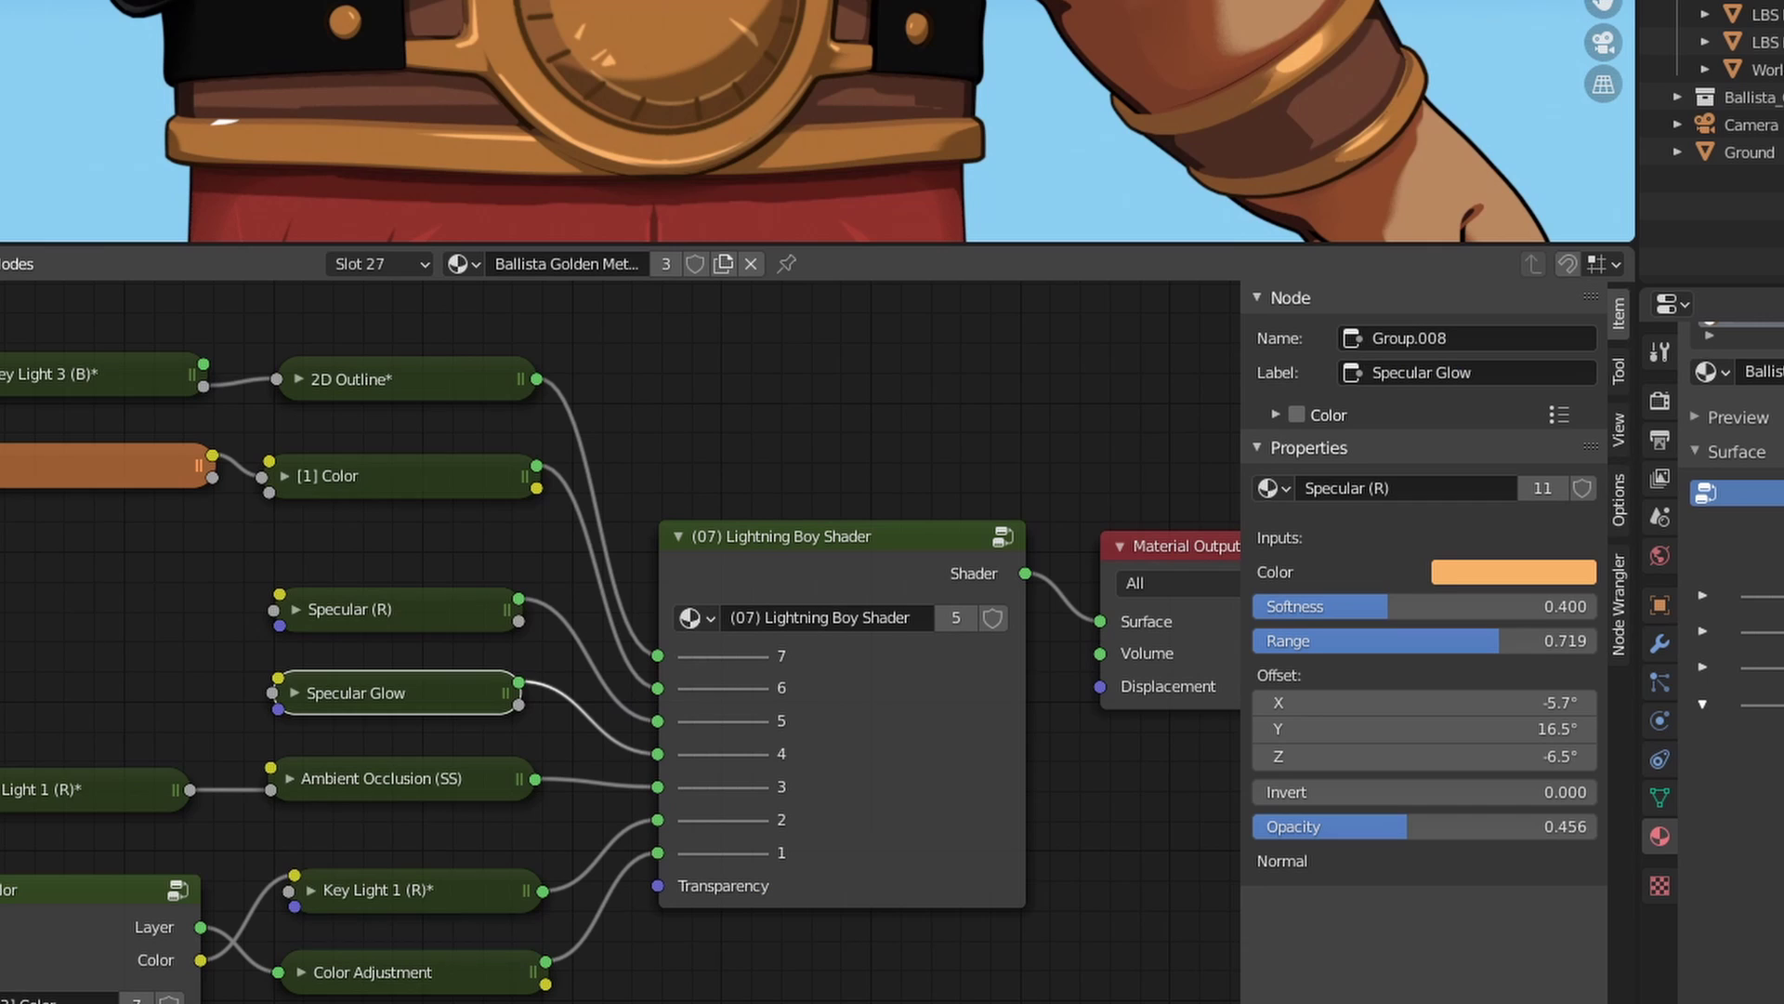
click(334, 527)
key(n)
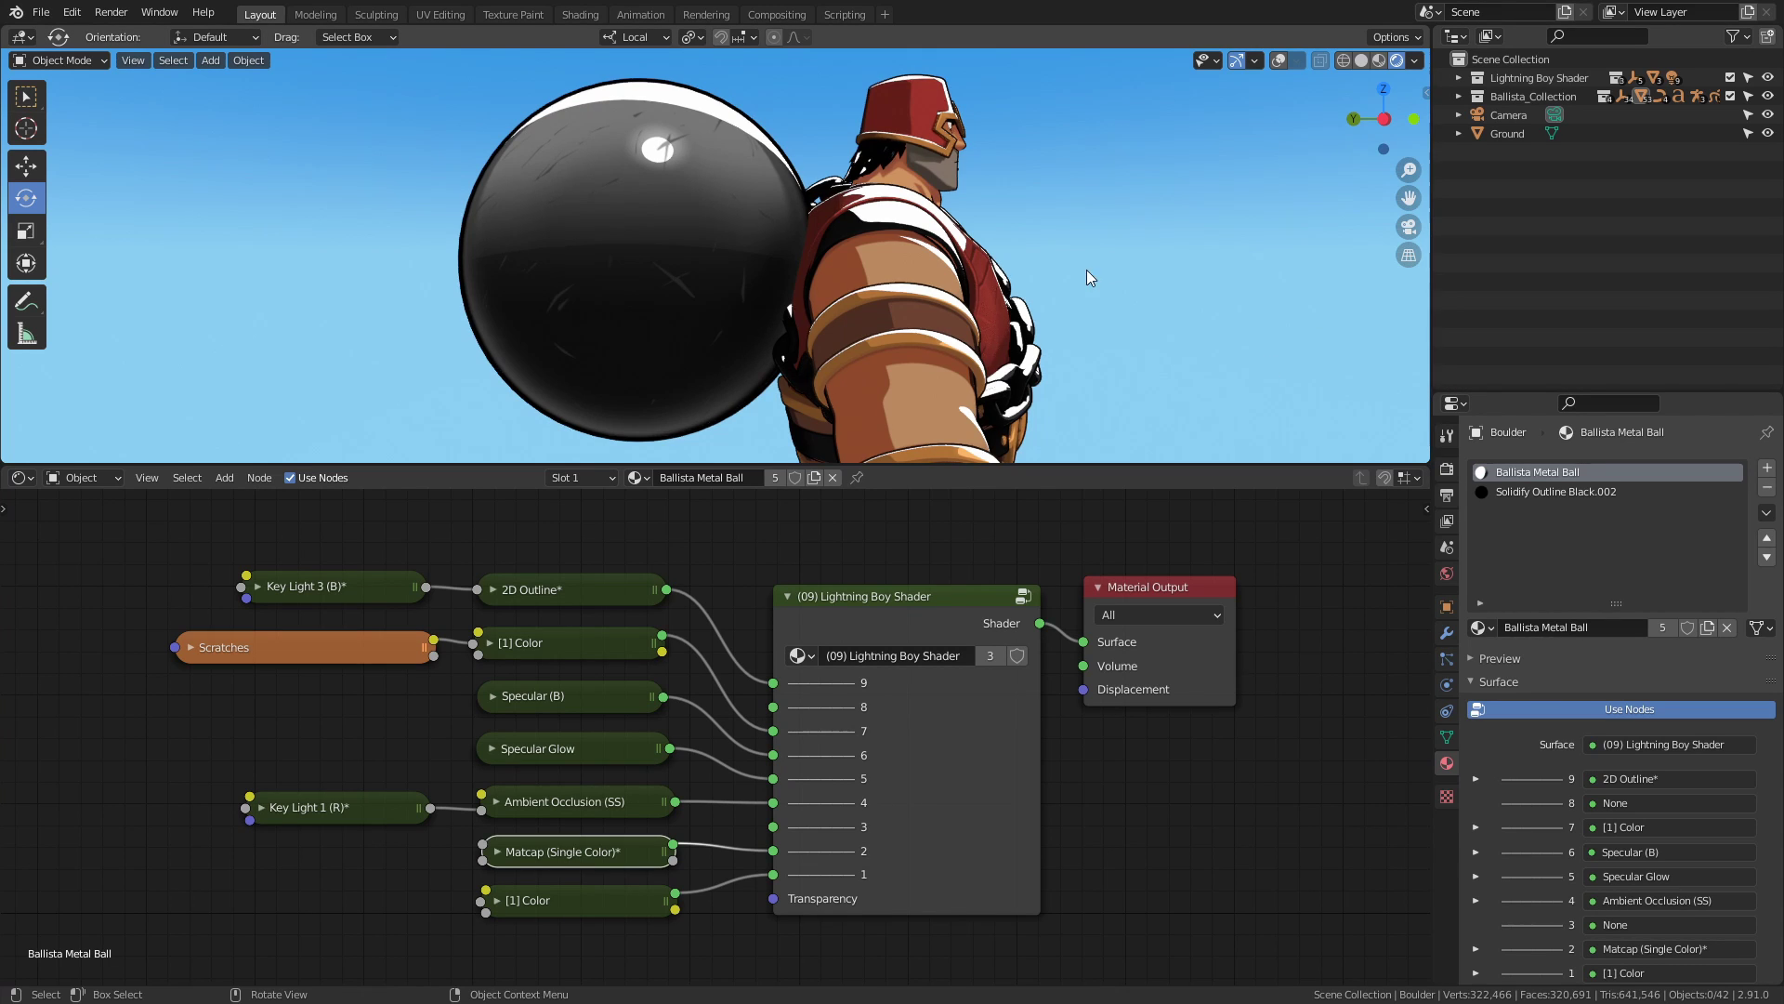
Try different opacities on the metal ball's layers, including Specular (B), Specular Glow and Matcap (Single Color)*.
mouse_move(966, 233)
middle_down()
mouse_move(1216, 221)
mouse_move(991, 303)
mouse_move(965, 219)
middle_up()
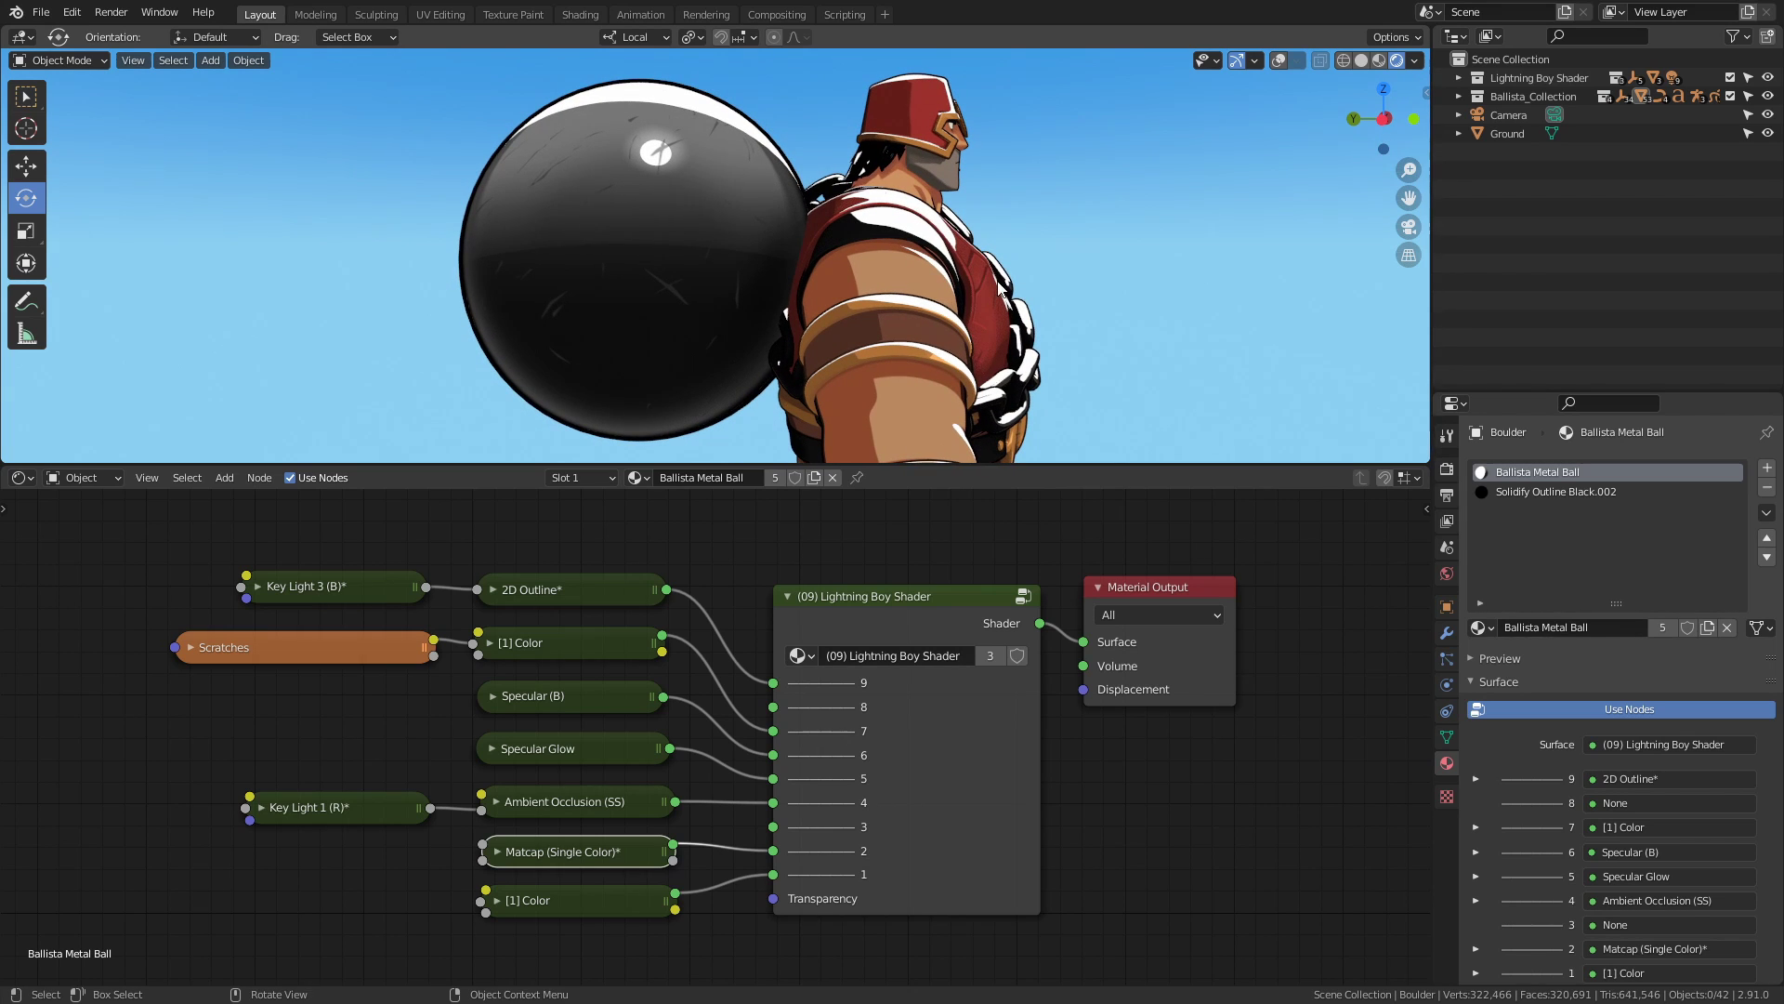
click(584, 686)
key(n)
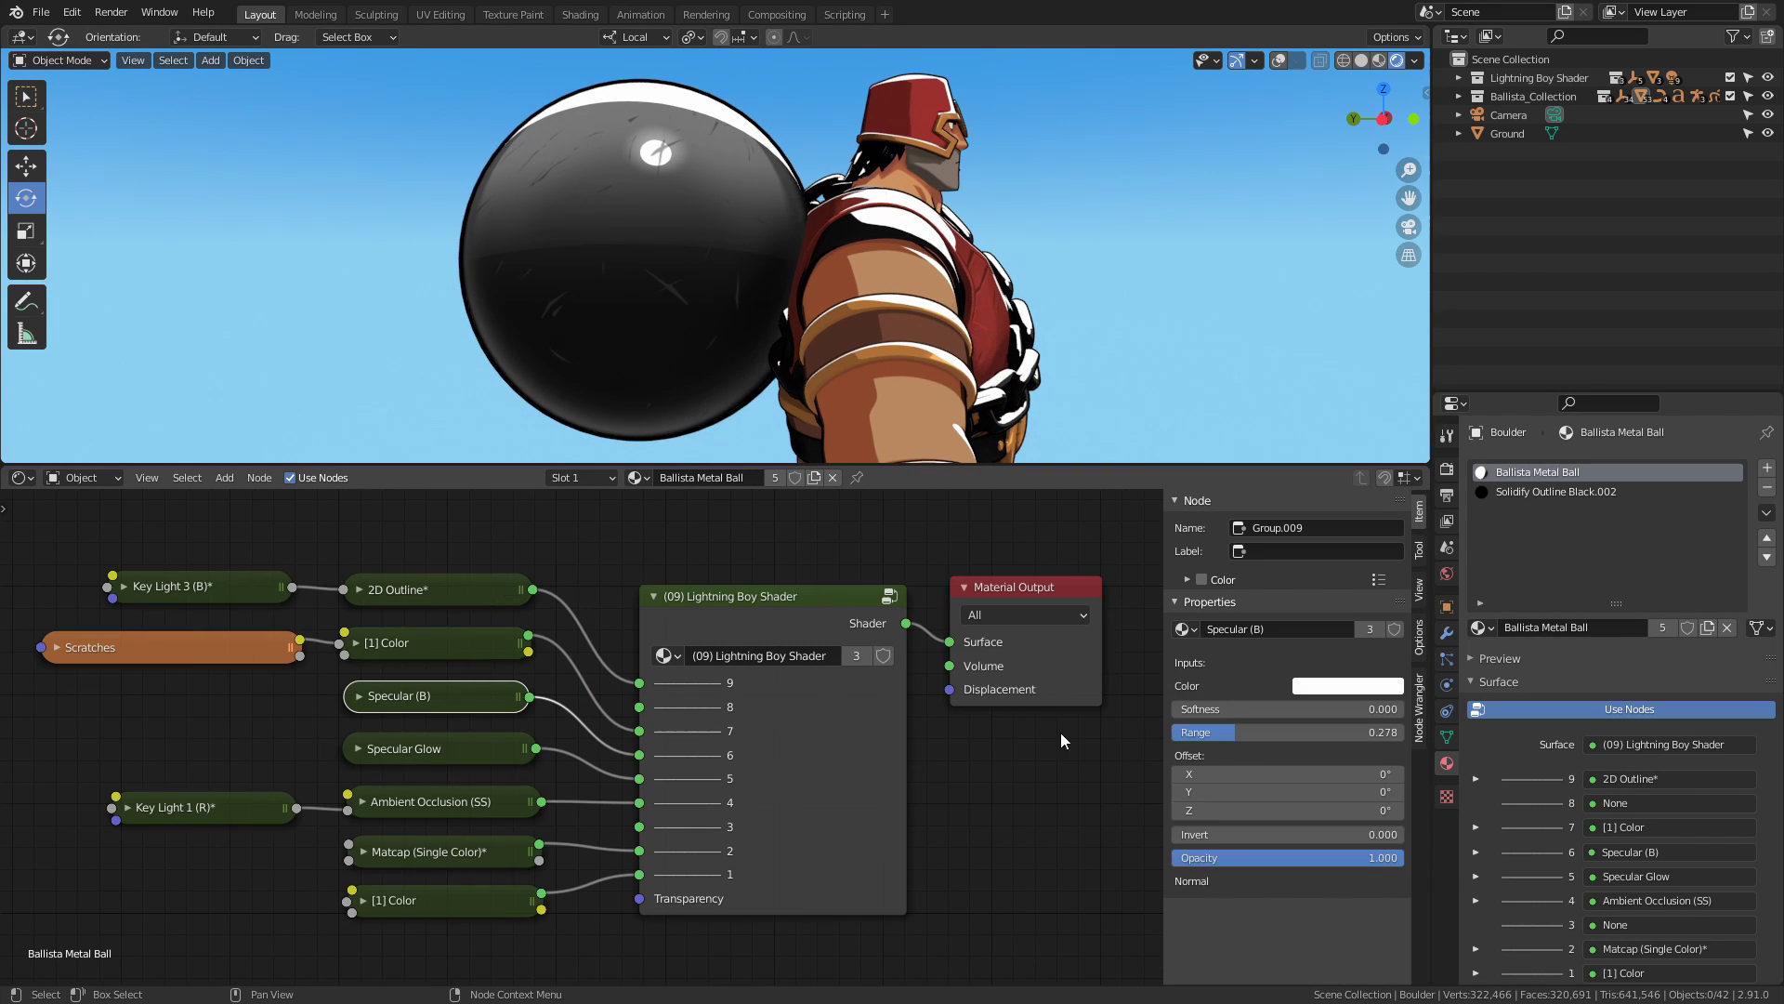
drag(1380, 866, 1285, 859)
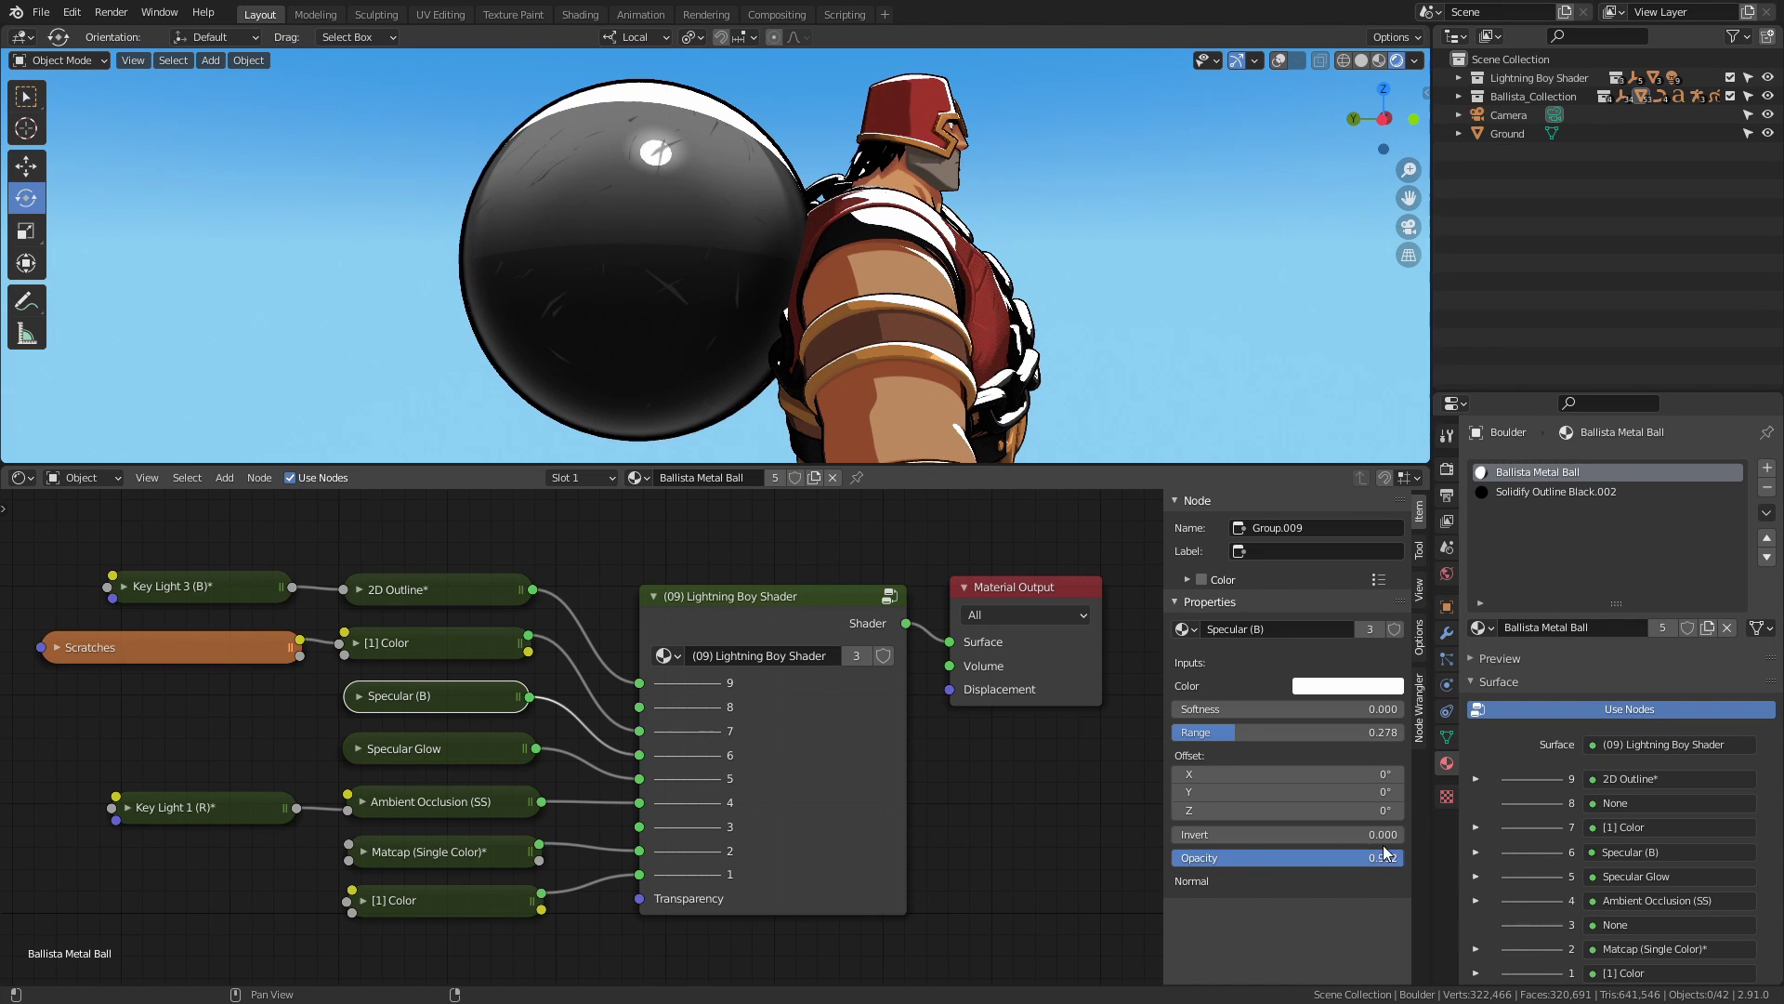
click(437, 748)
drag(1292, 858, 1254, 860)
click(459, 648)
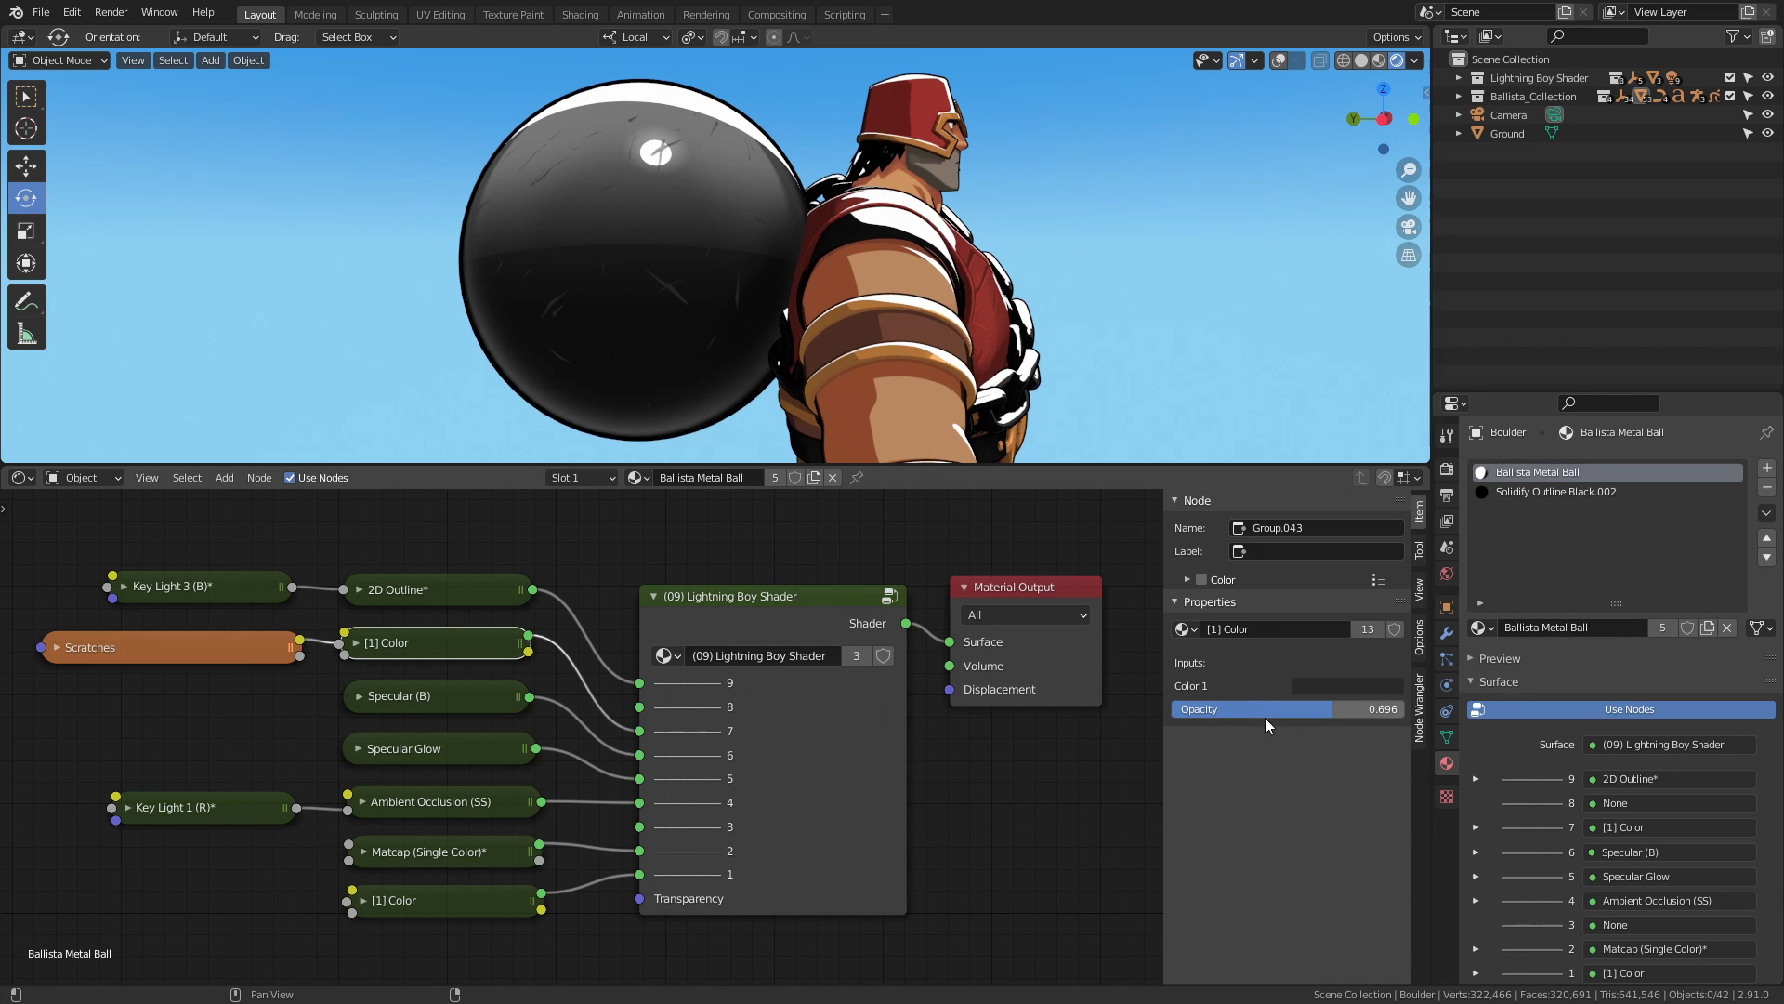
click(483, 850)
mouse_move(1347, 755)
mouse_down()
mouse_move(1176, 756)
mouse_move(1329, 754)
mouse_up()
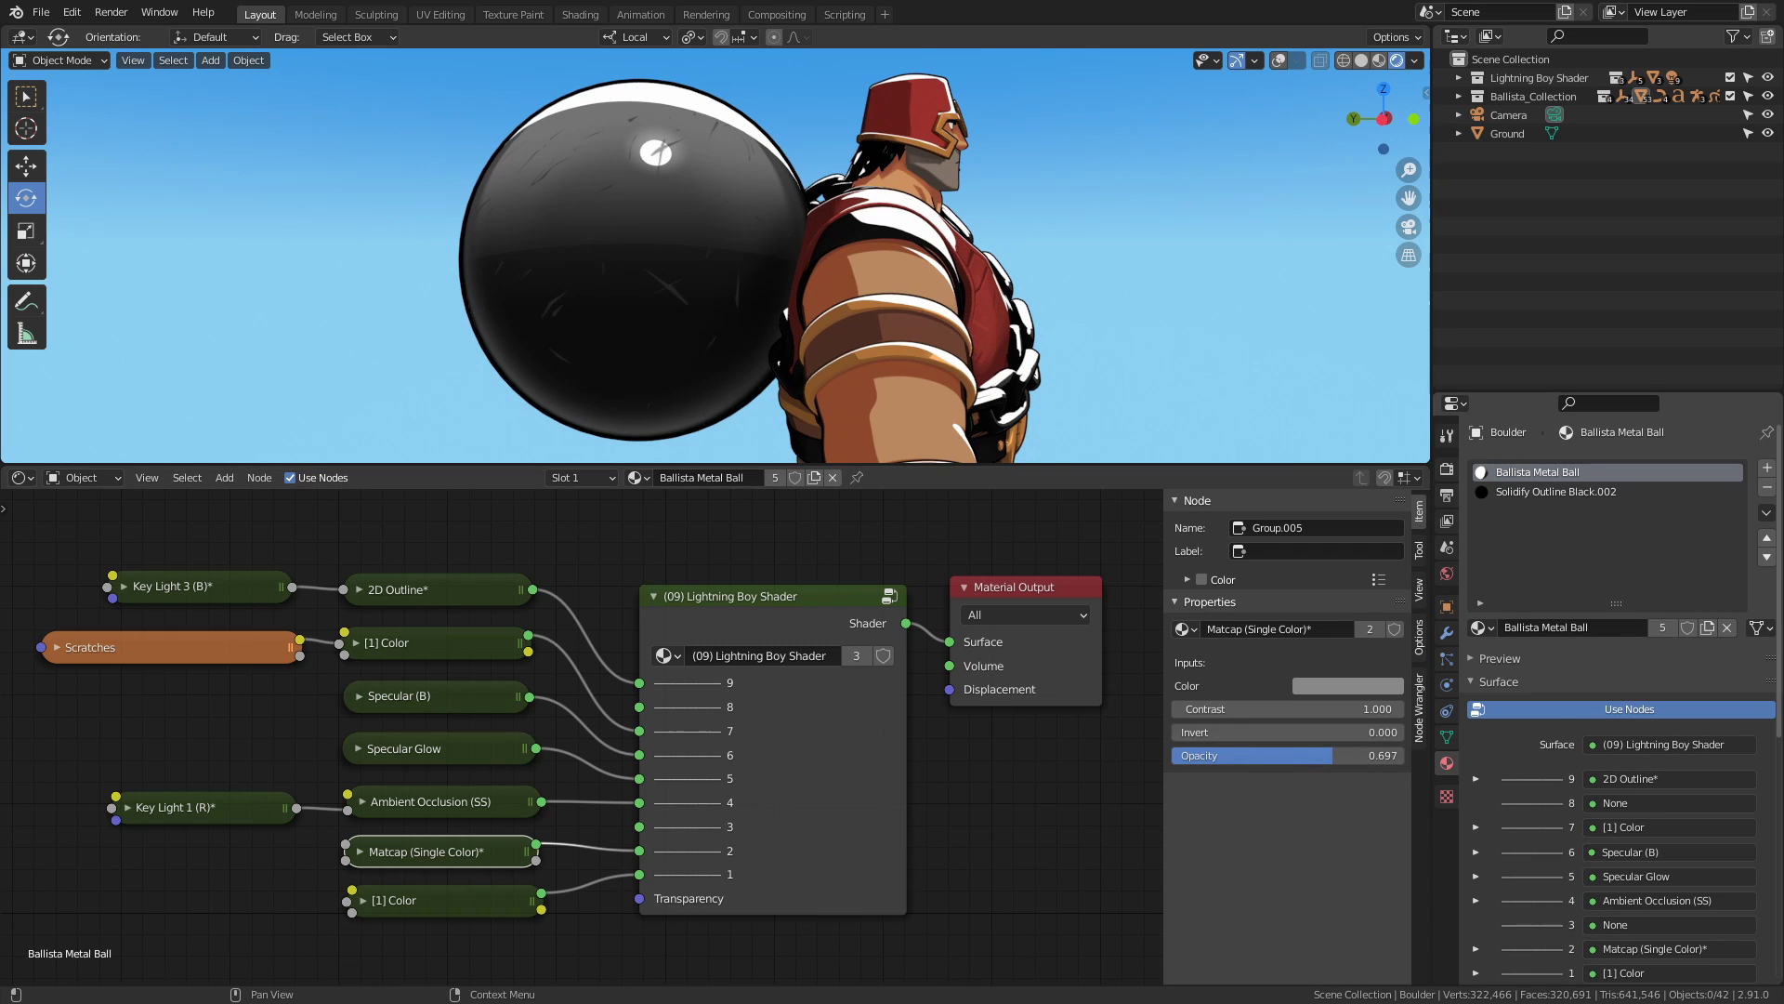
key(alt+Tab)
drag(930, 184, 1059, 69)
click(1185, 59)
Pull a face of the boulder mesh outward with smooth proportional editing and examine the matcap shading on the deformed shape.
click(616, 272)
key(Tab)
key(shift+alt+z)
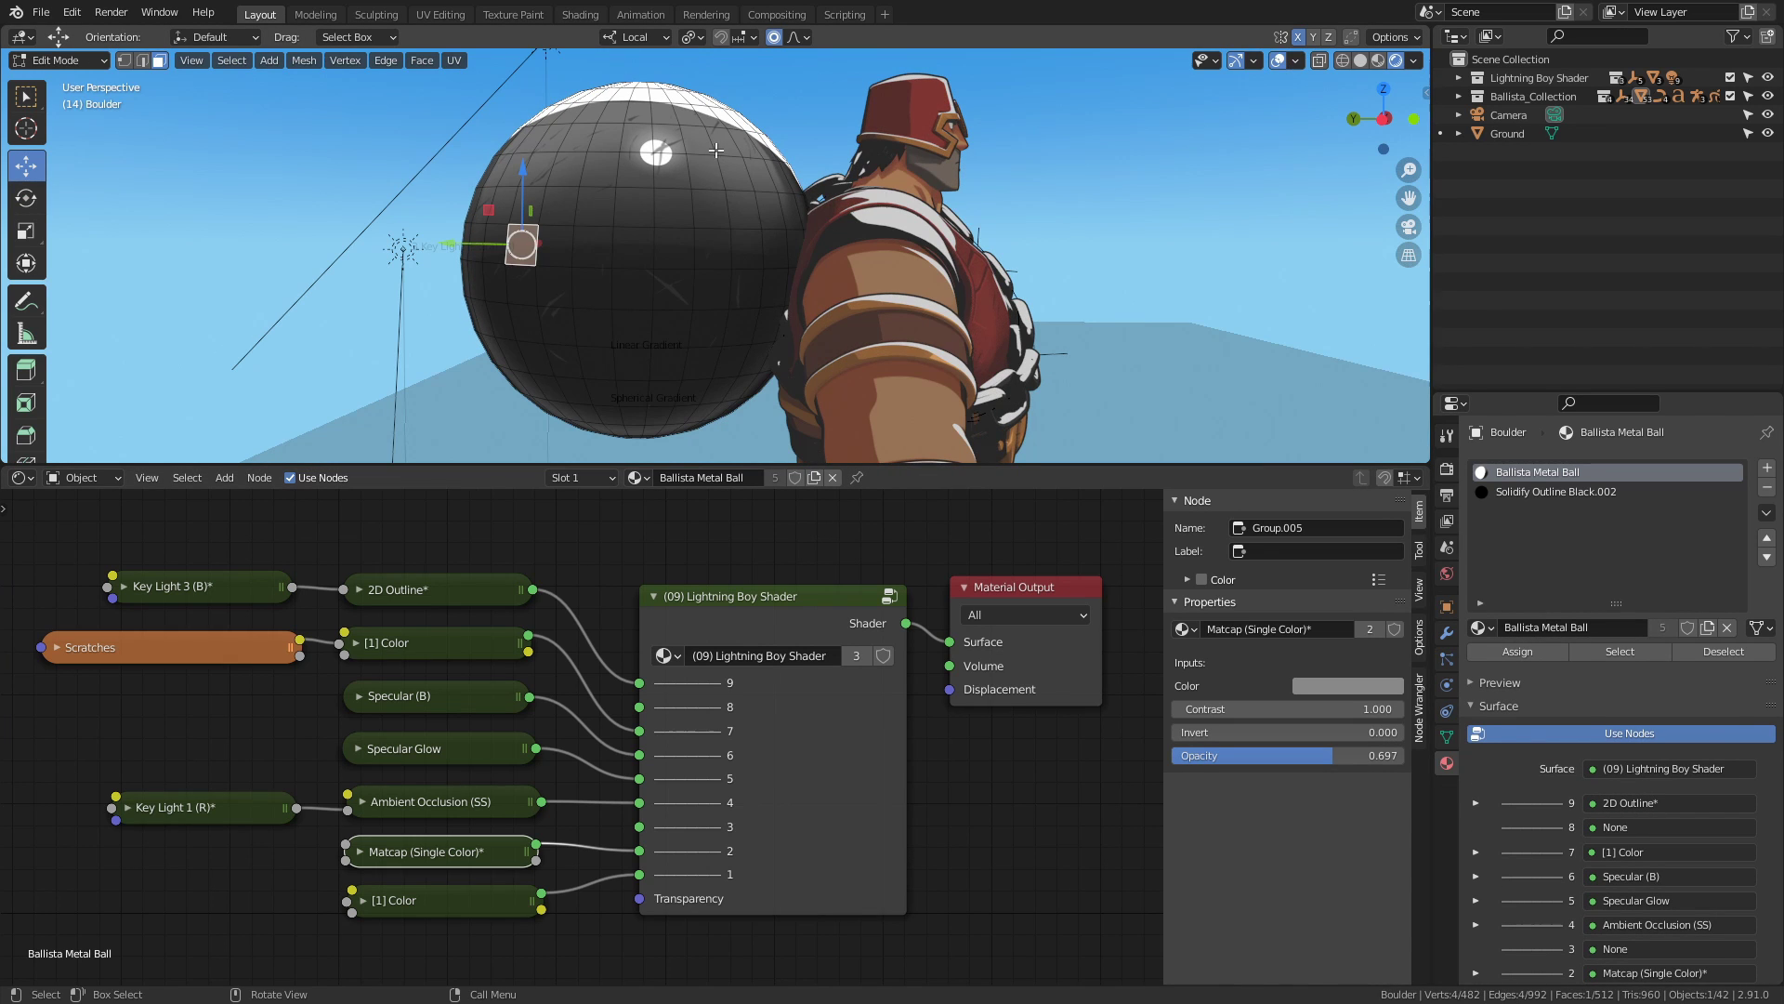
key(g)
scroll(704, 176, down, 12)
right_click(697, 182)
key(g)
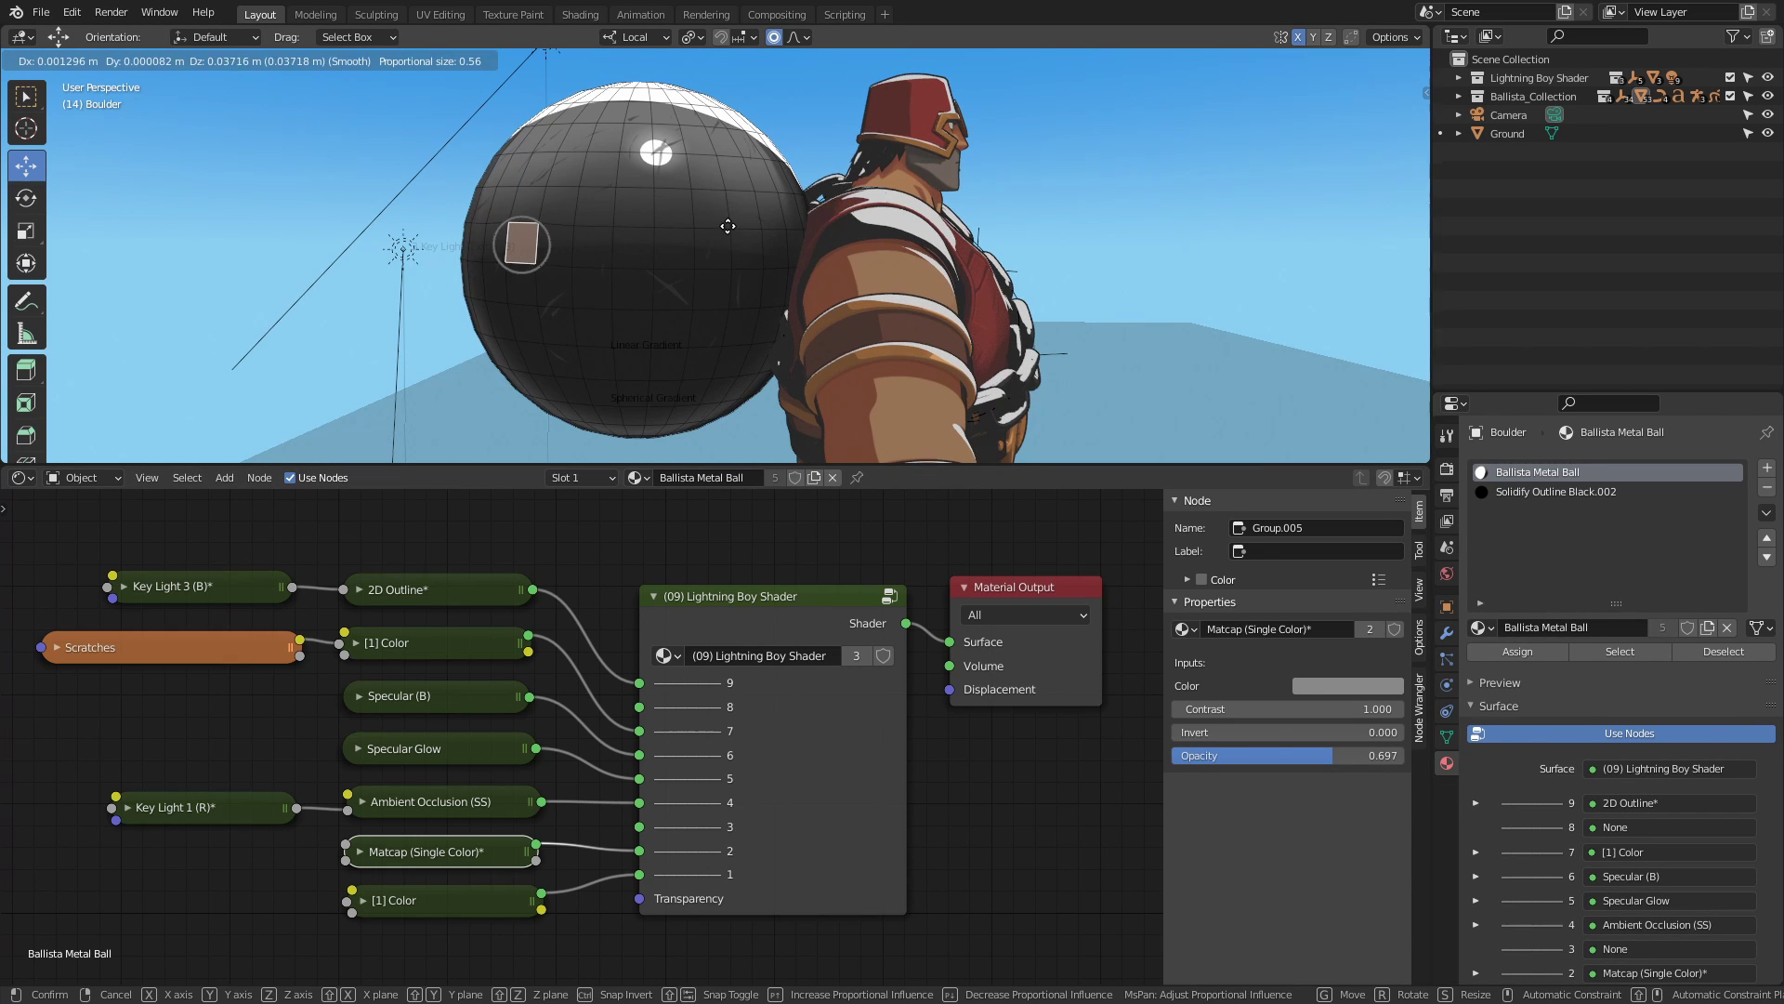
click(700, 217)
key(Tab)
key(shift+alt+z)
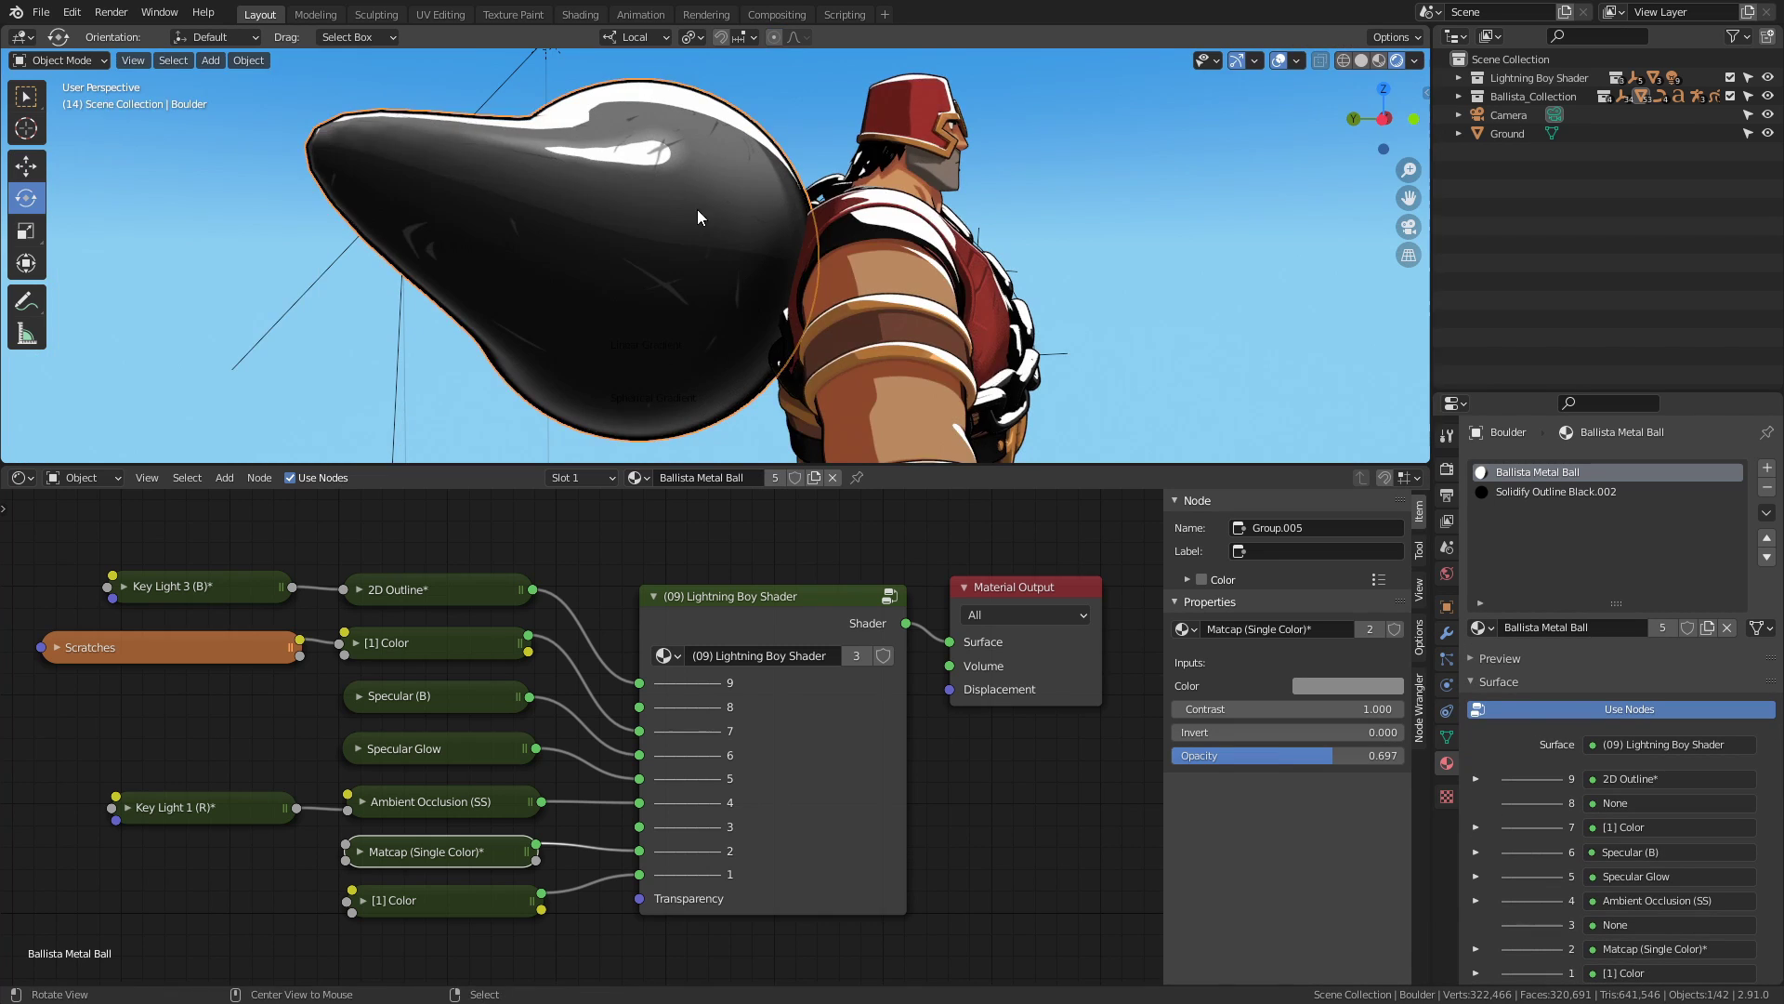
middle_drag(697, 209, 759, 297)
key(shift+alt+z)
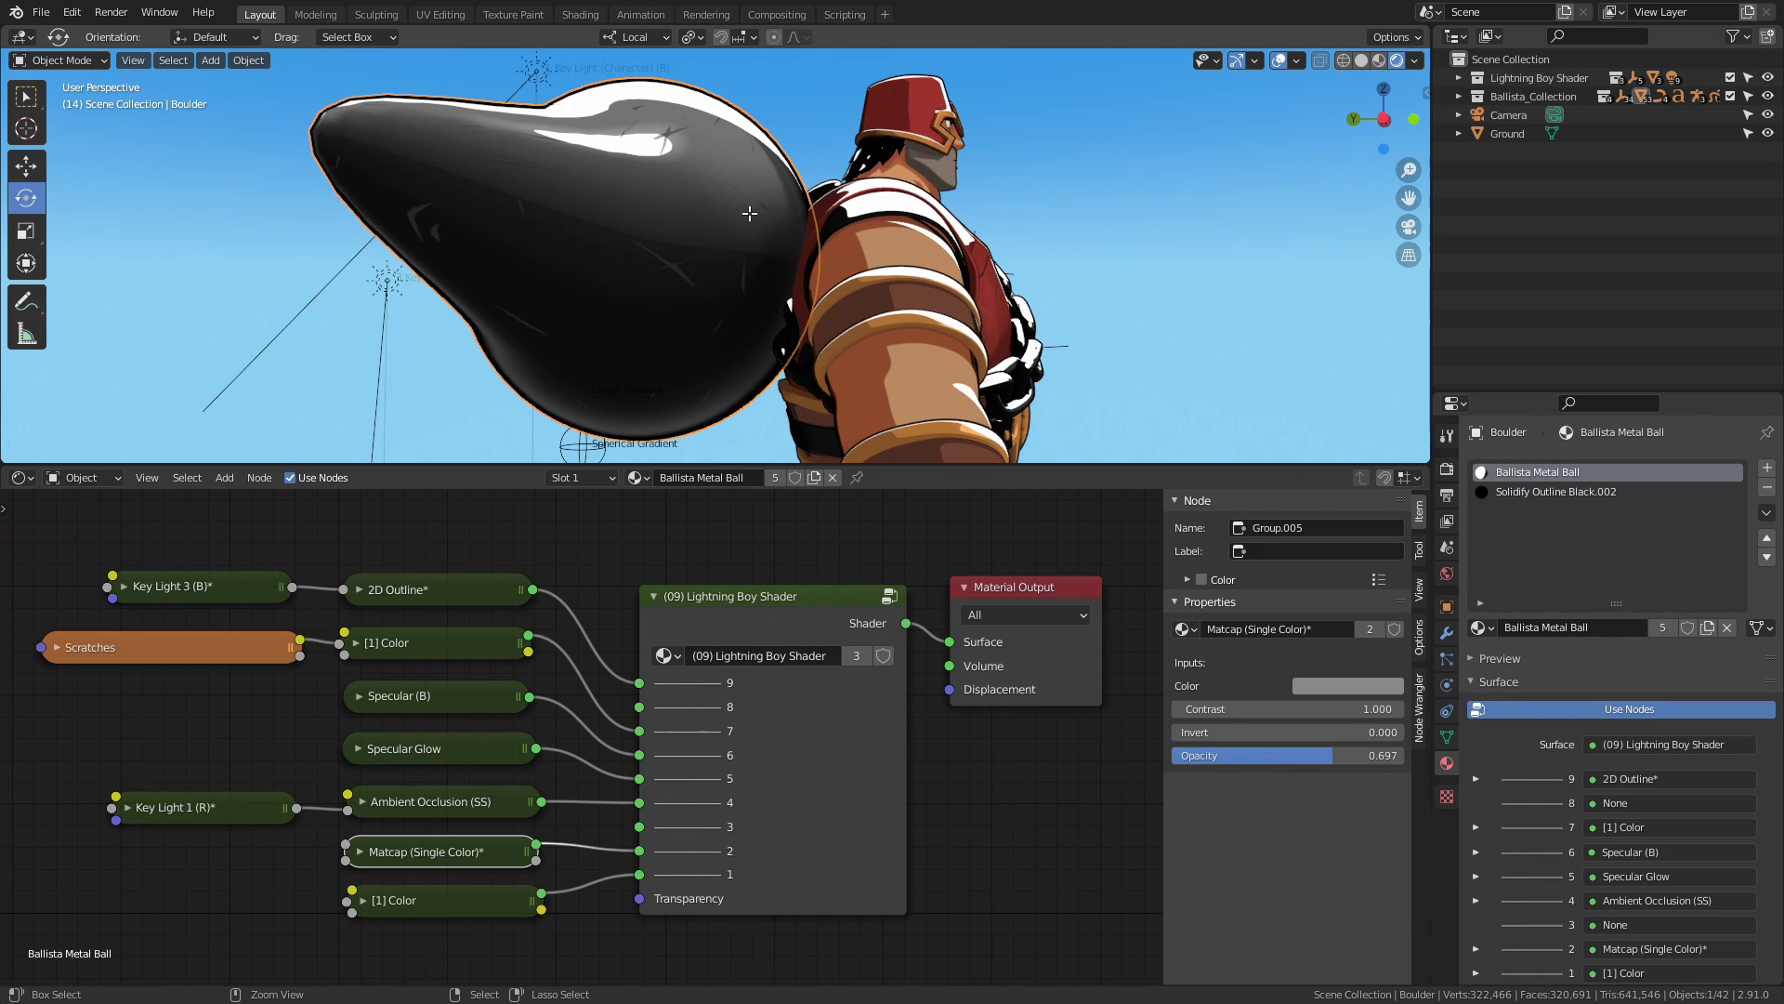
Finish painting Alternate Matcap.png in Photoshop, merge all its layers, save it and return to Blender.
key(alt+Tab)
mouse_move(903, 583)
mouse_down()
mouse_move(691, 610)
mouse_move(796, 418)
mouse_up()
key(ctrl+alt+a)
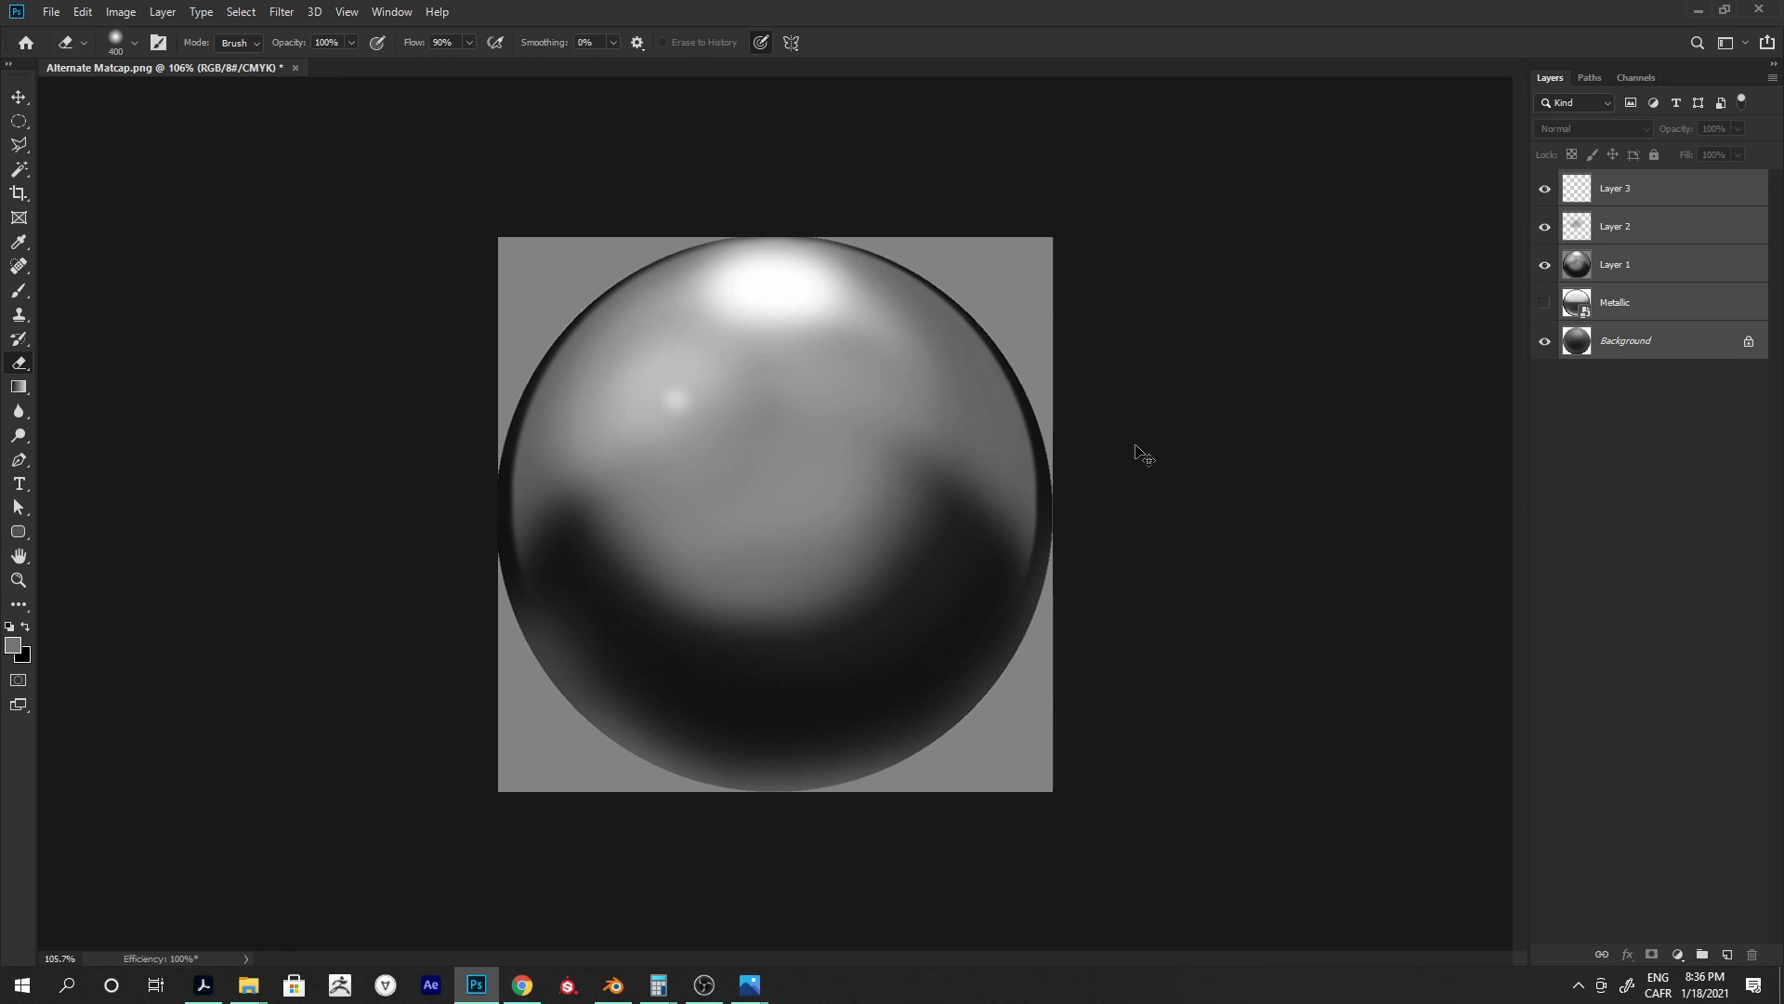
key(ctrl+e)
key(ctrl+s)
key(alt+Tab)
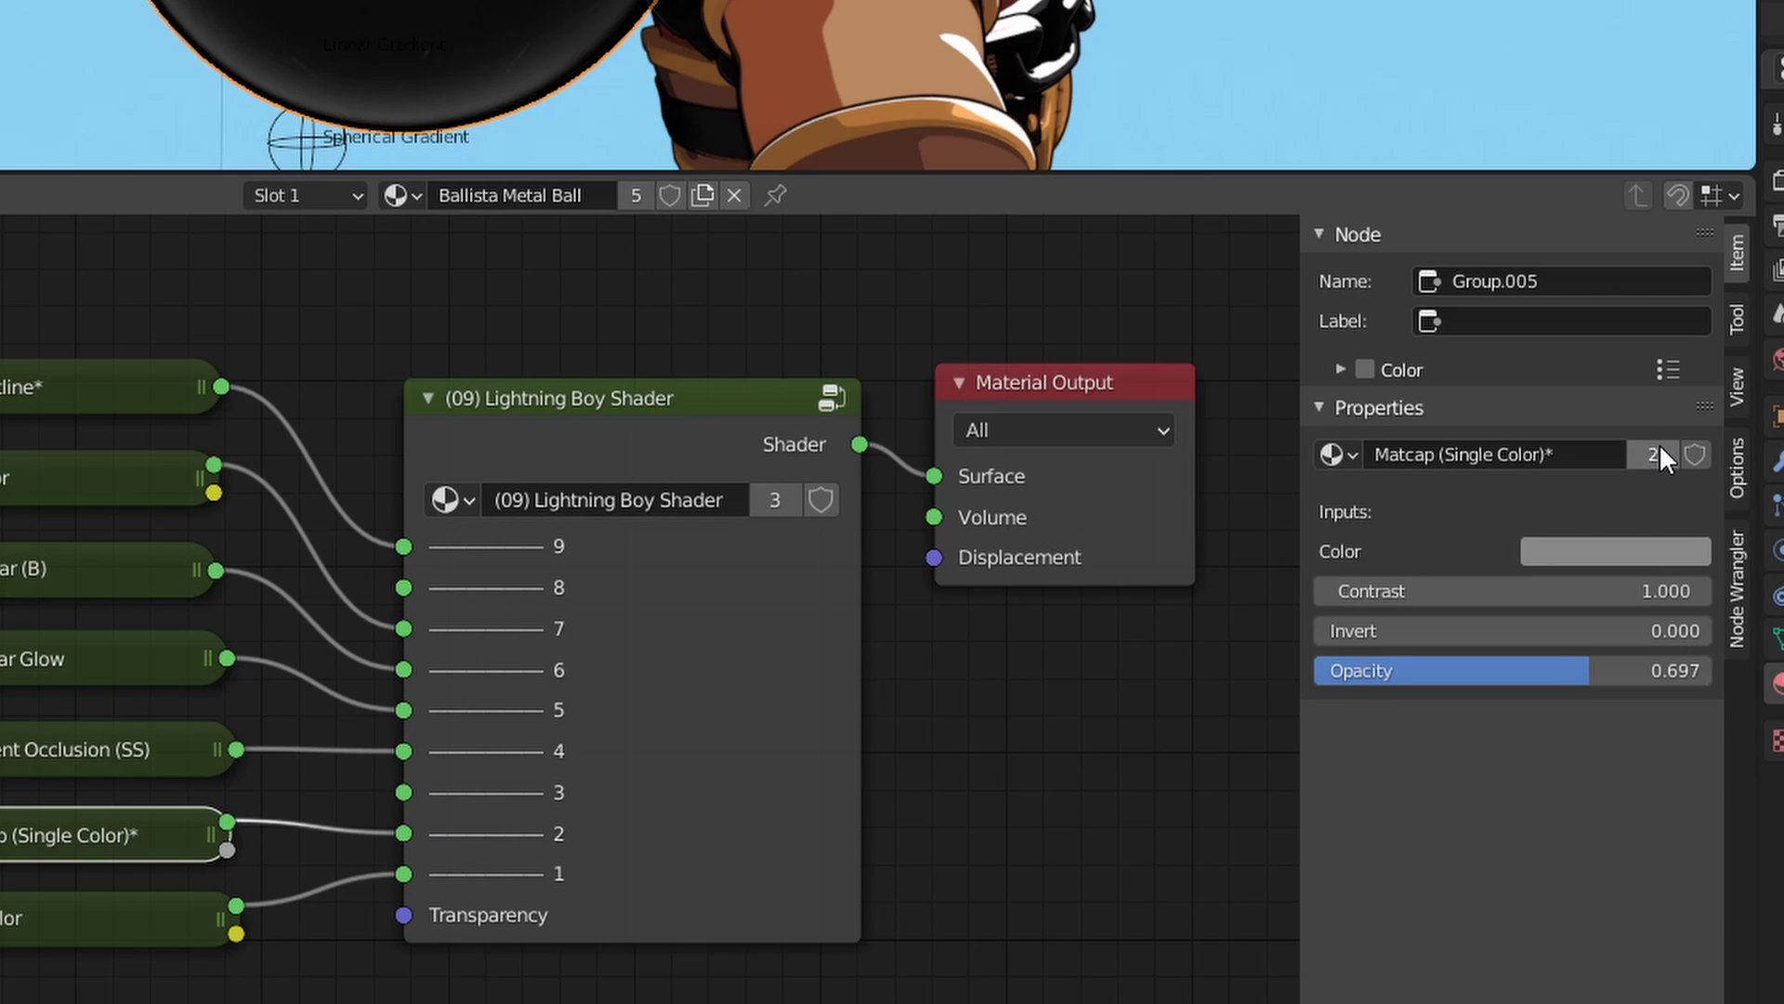
Make the Matcap (Single Color)* node group a single-user copy and rename it "Alternate Matcap".
click(1654, 455)
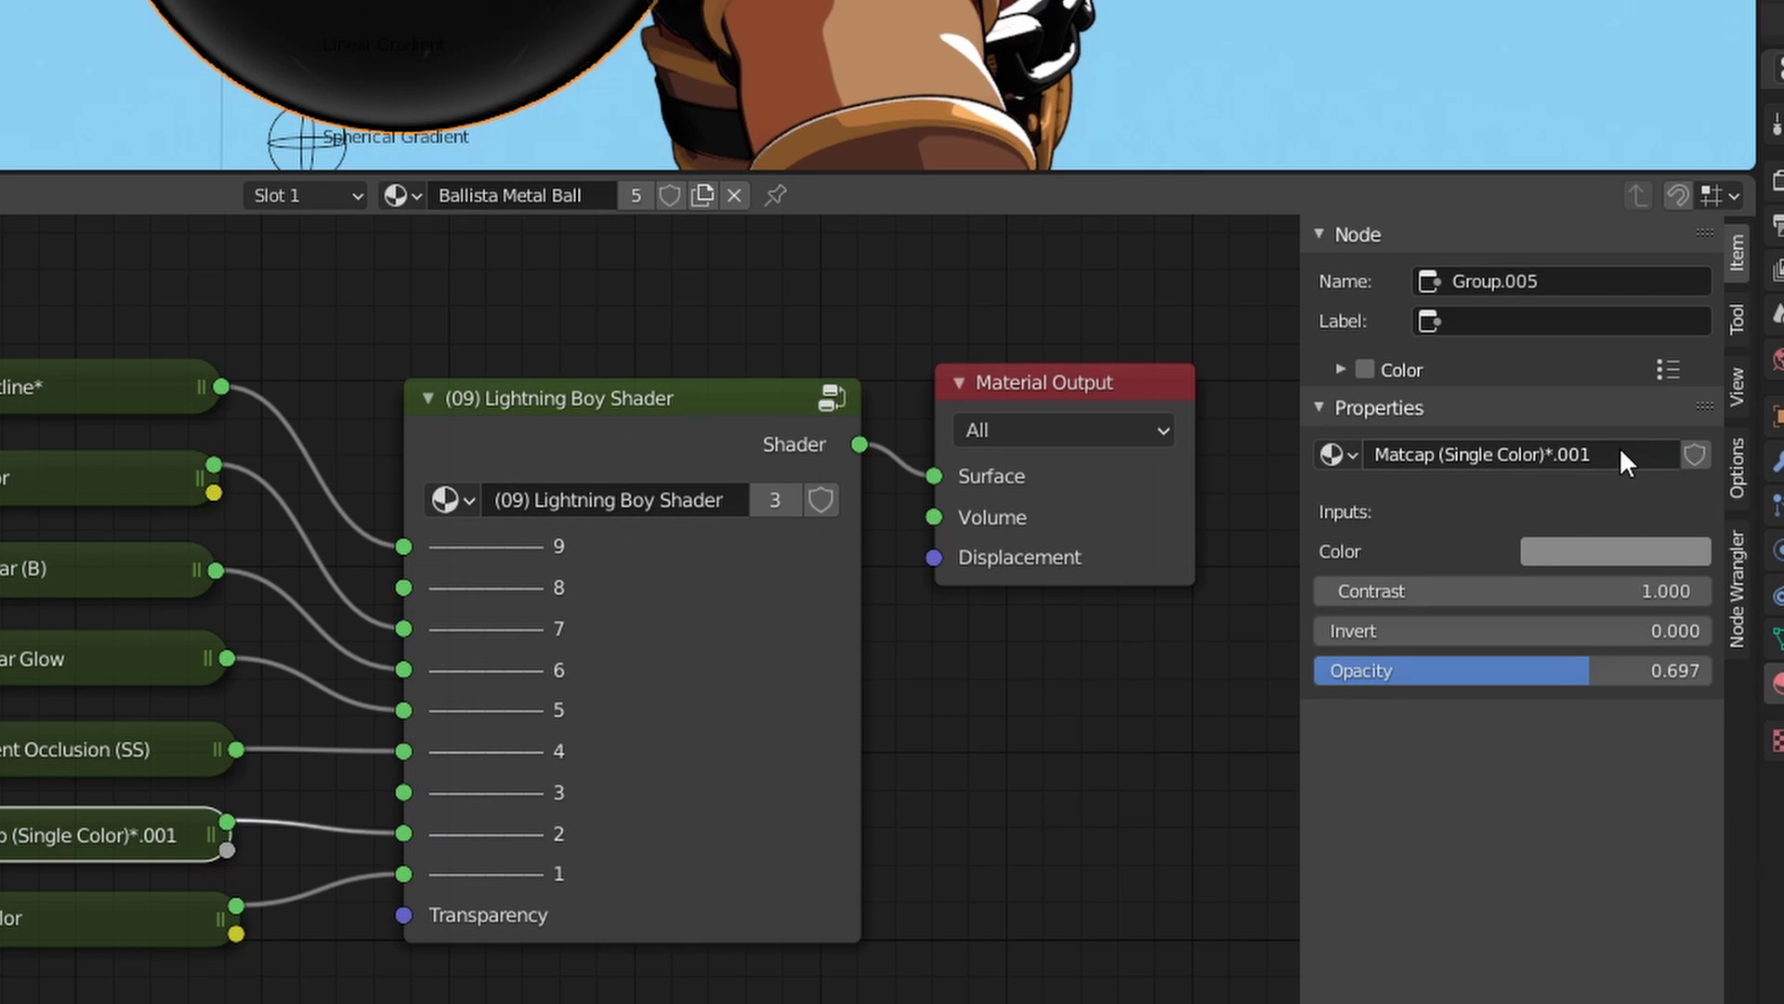
click(1615, 457)
text(Alt)
text(ernate)
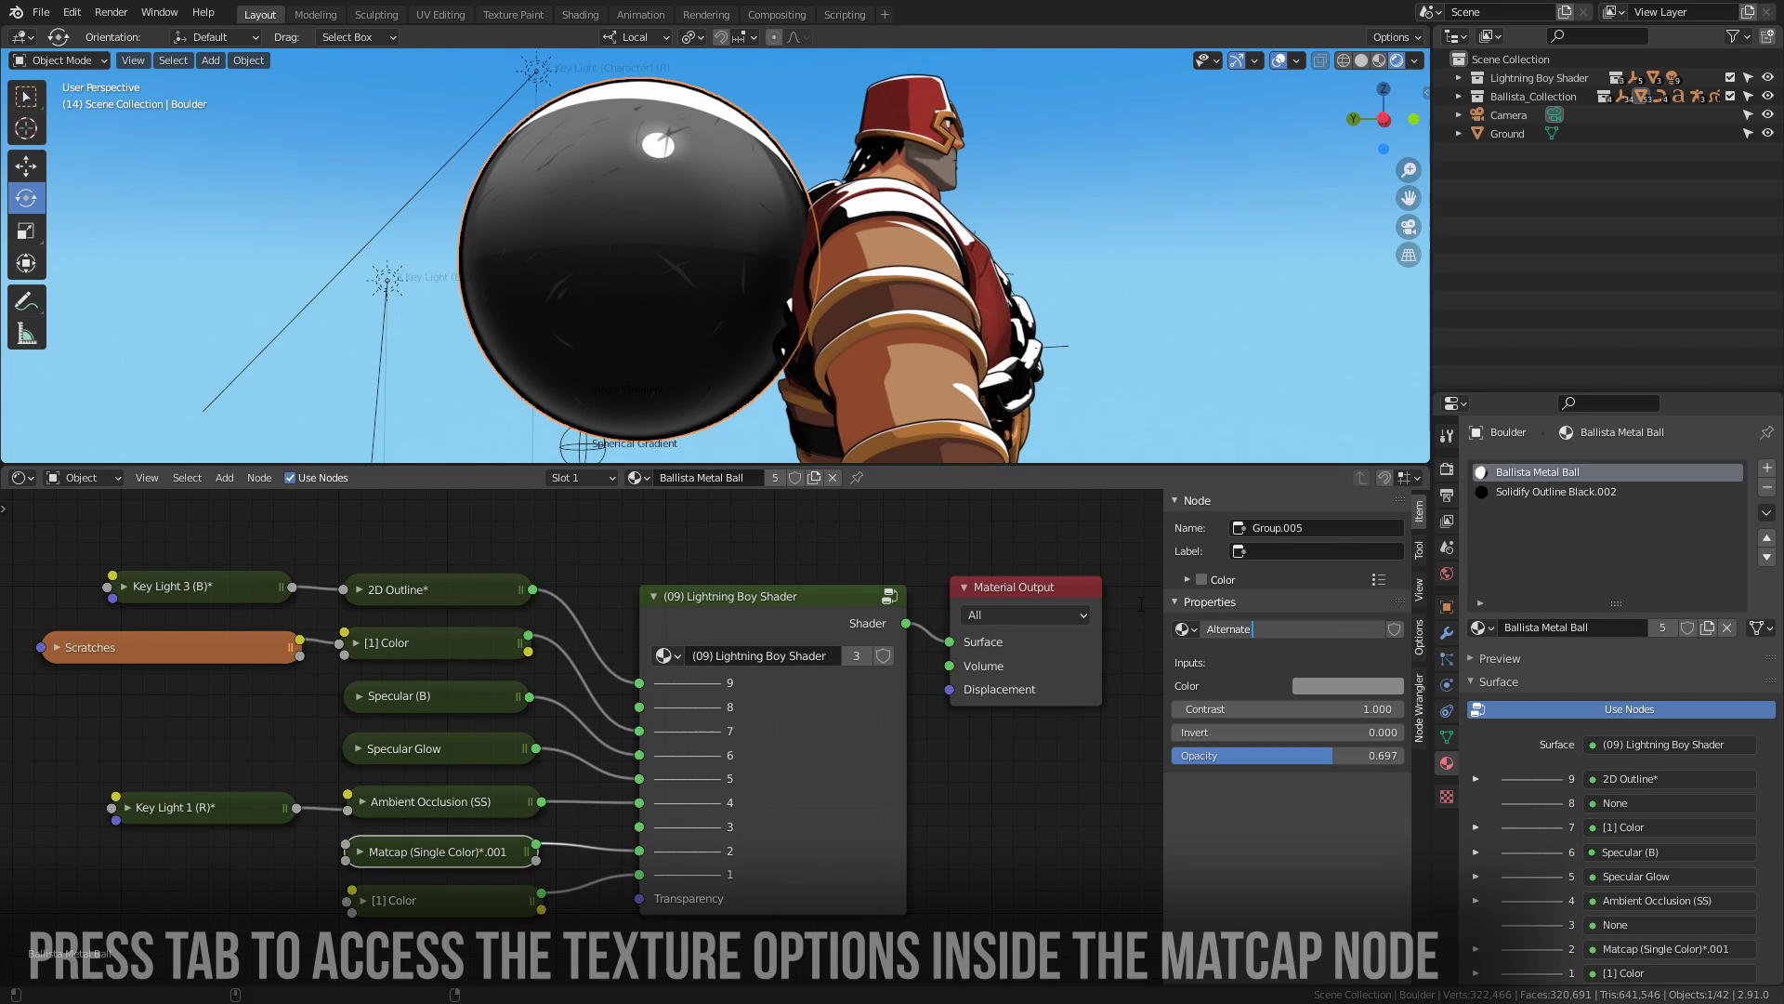
text( Matcap)
key(Return)
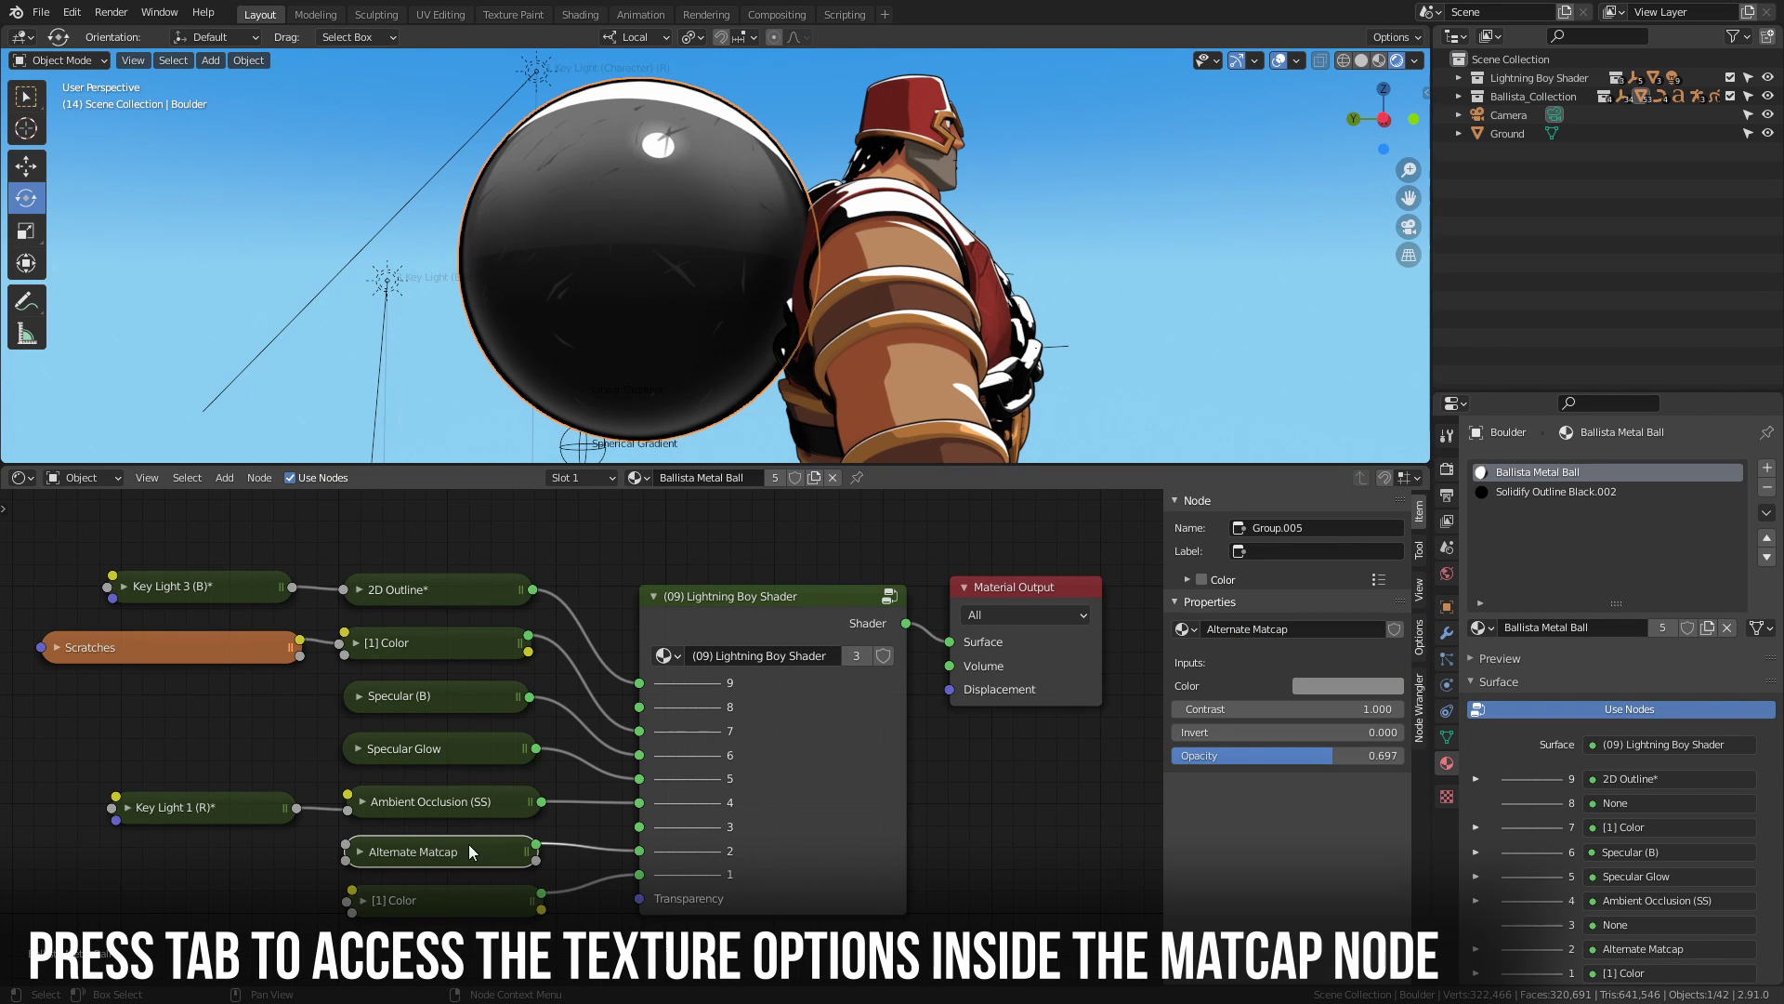
Assign Alternate Matcap.png as the matcap texture inside the Alternate Matcap node group.
key(Tab)
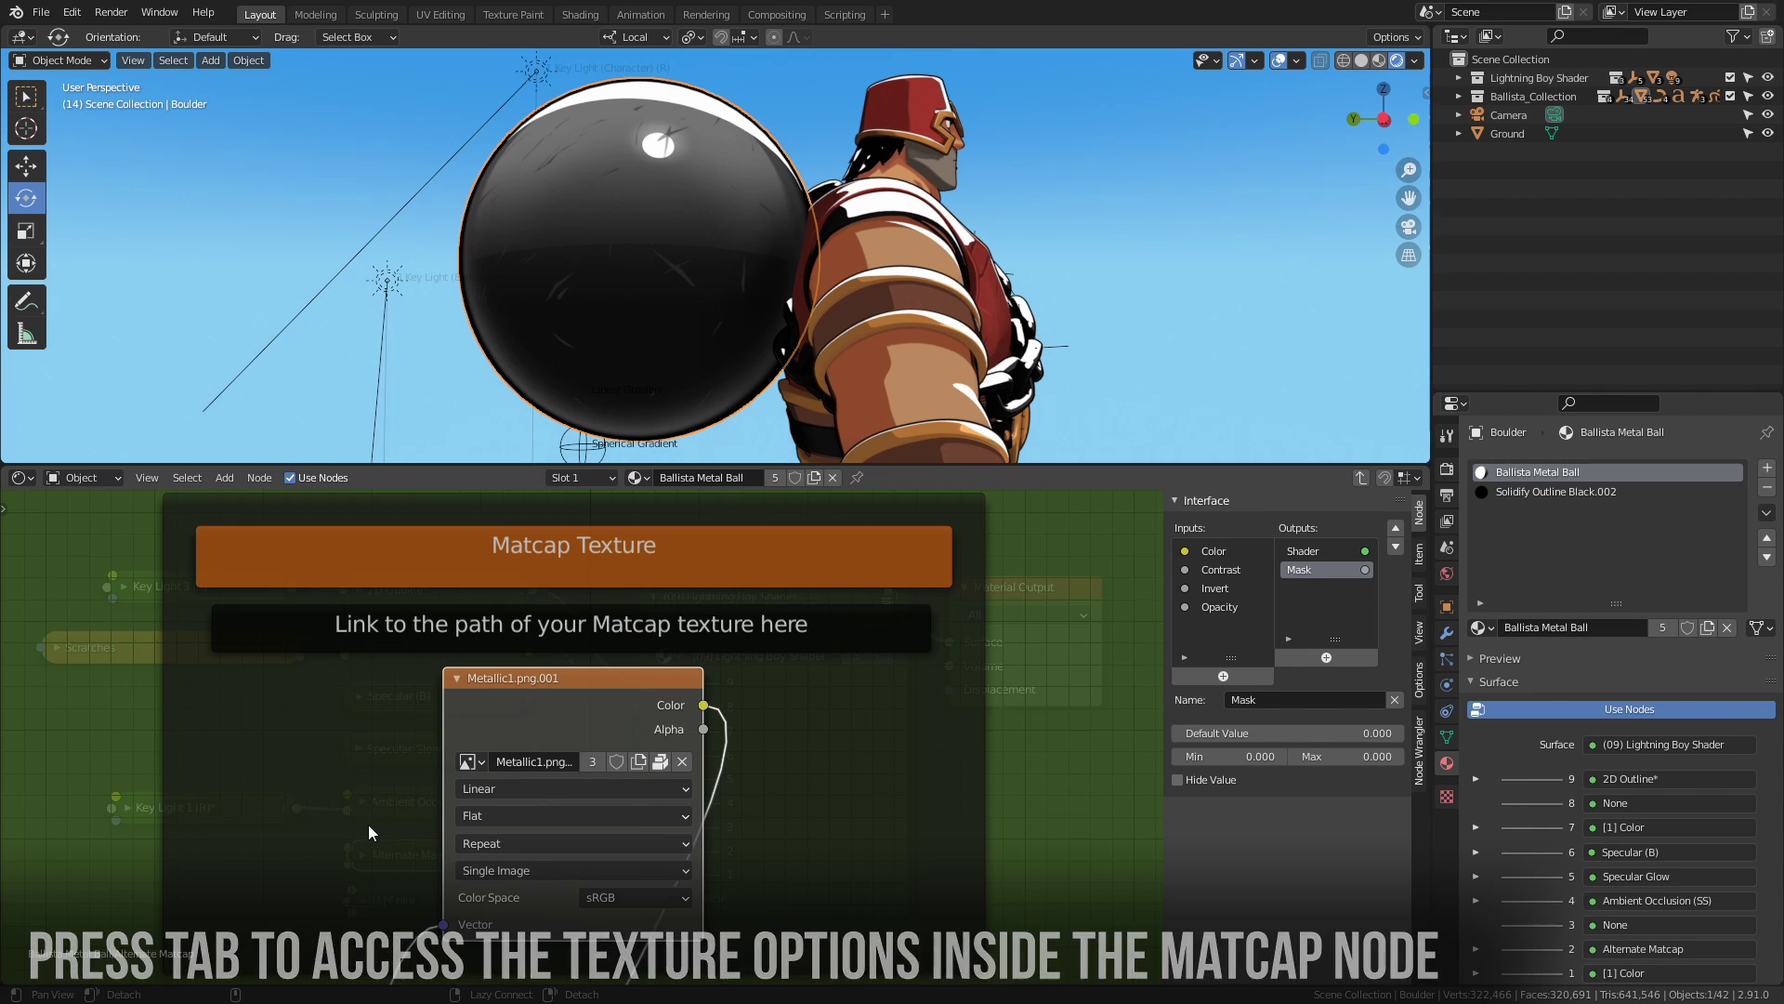
click(520, 751)
text(a)
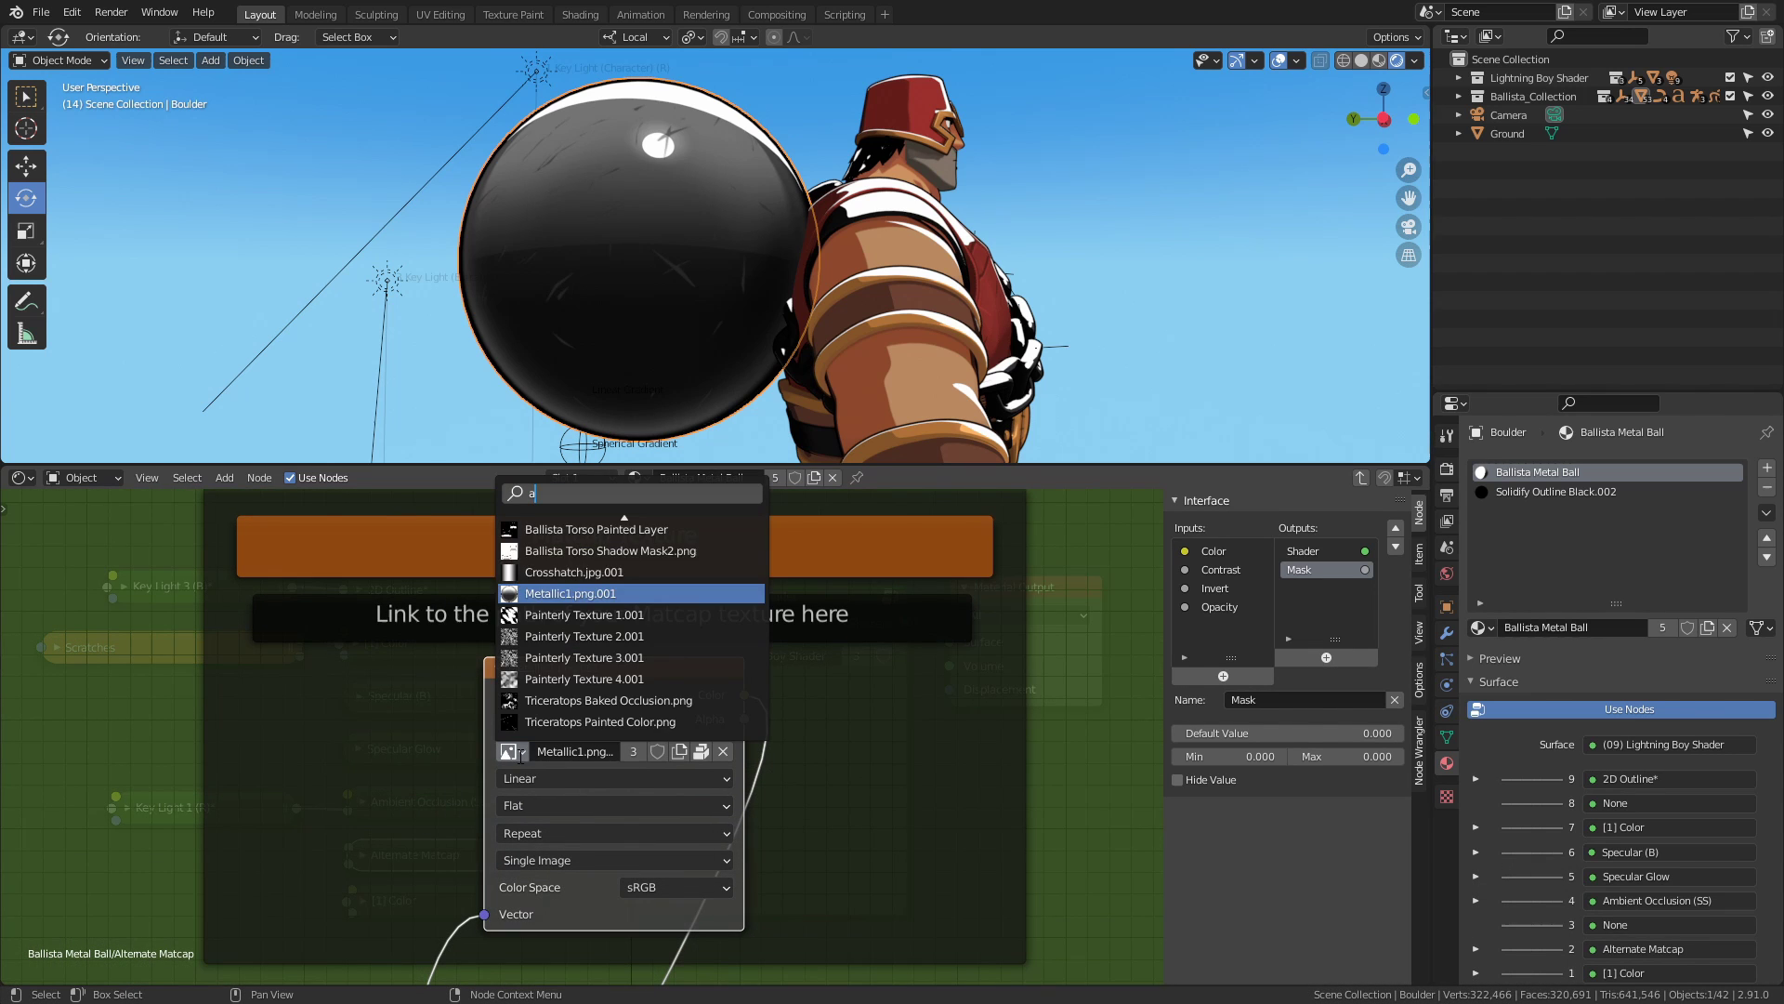
text(lter)
click(617, 530)
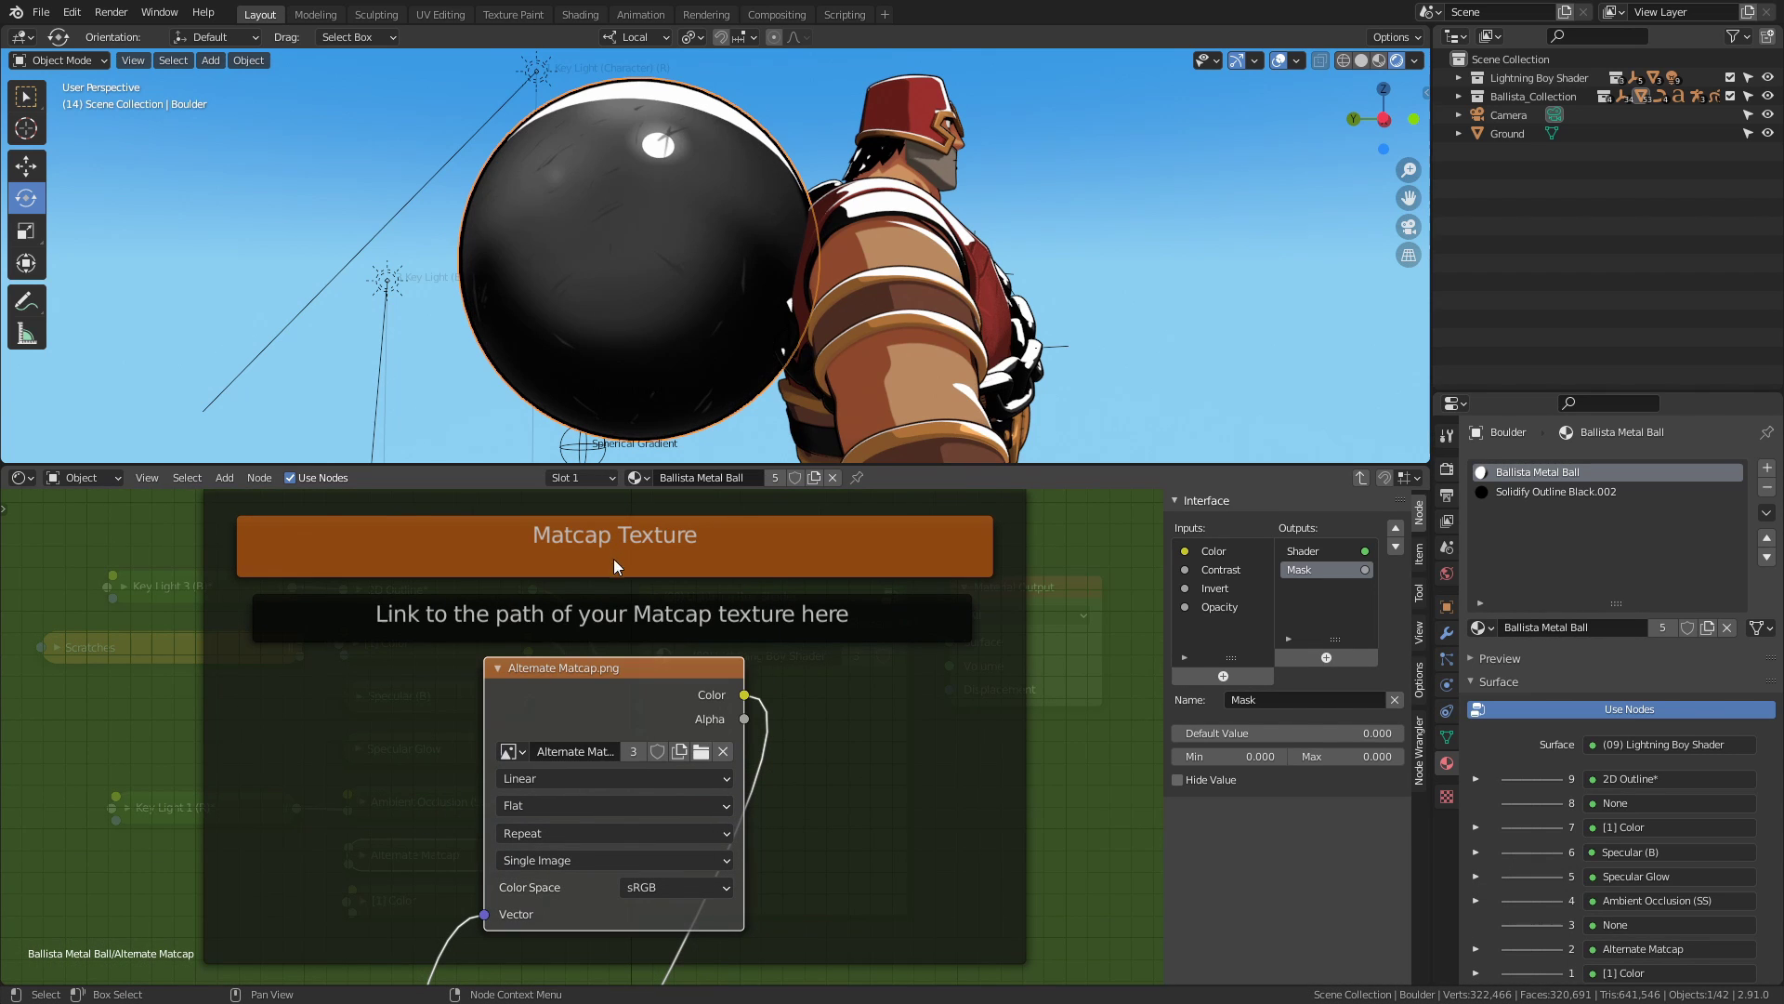
middle_drag(734, 334, 731, 295)
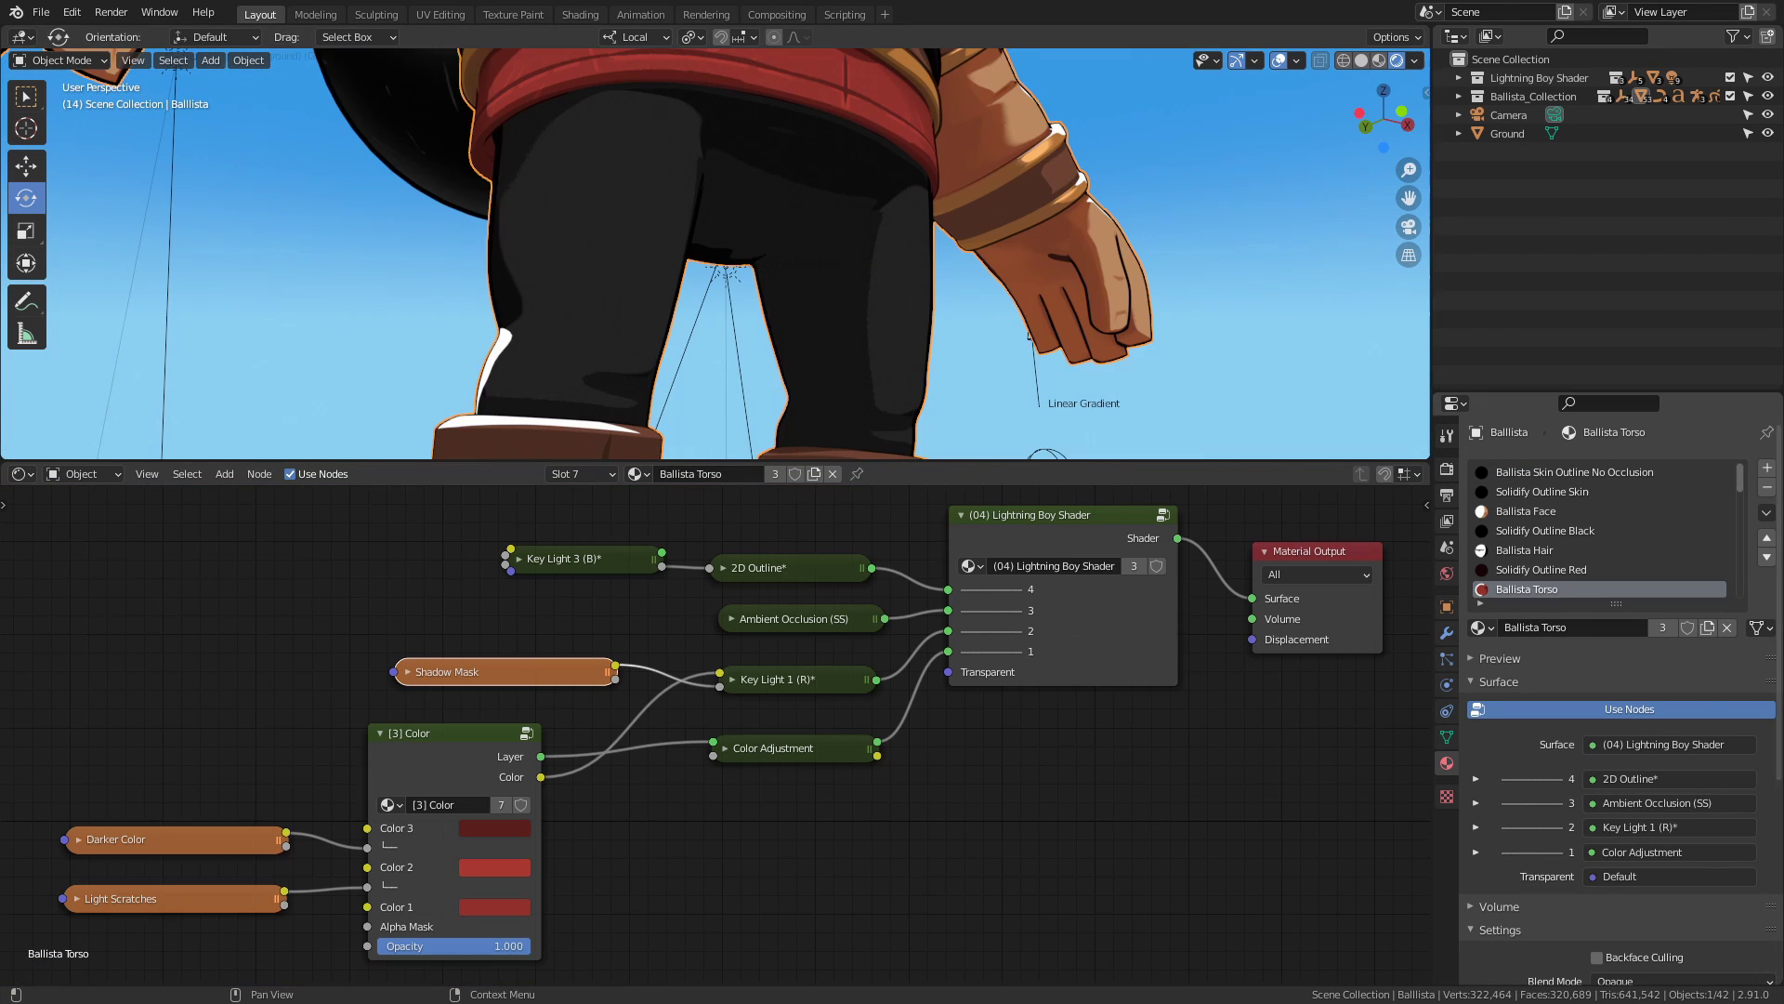
Paint the Ballista Torso's Shadow Mask in white across the red cloth below the golden belt with a 14 px brush.
click(964, 331)
shift+middle_drag(842, 187, 849, 255)
scroll(829, 294, up, 2)
click(850, 255)
click(61, 60)
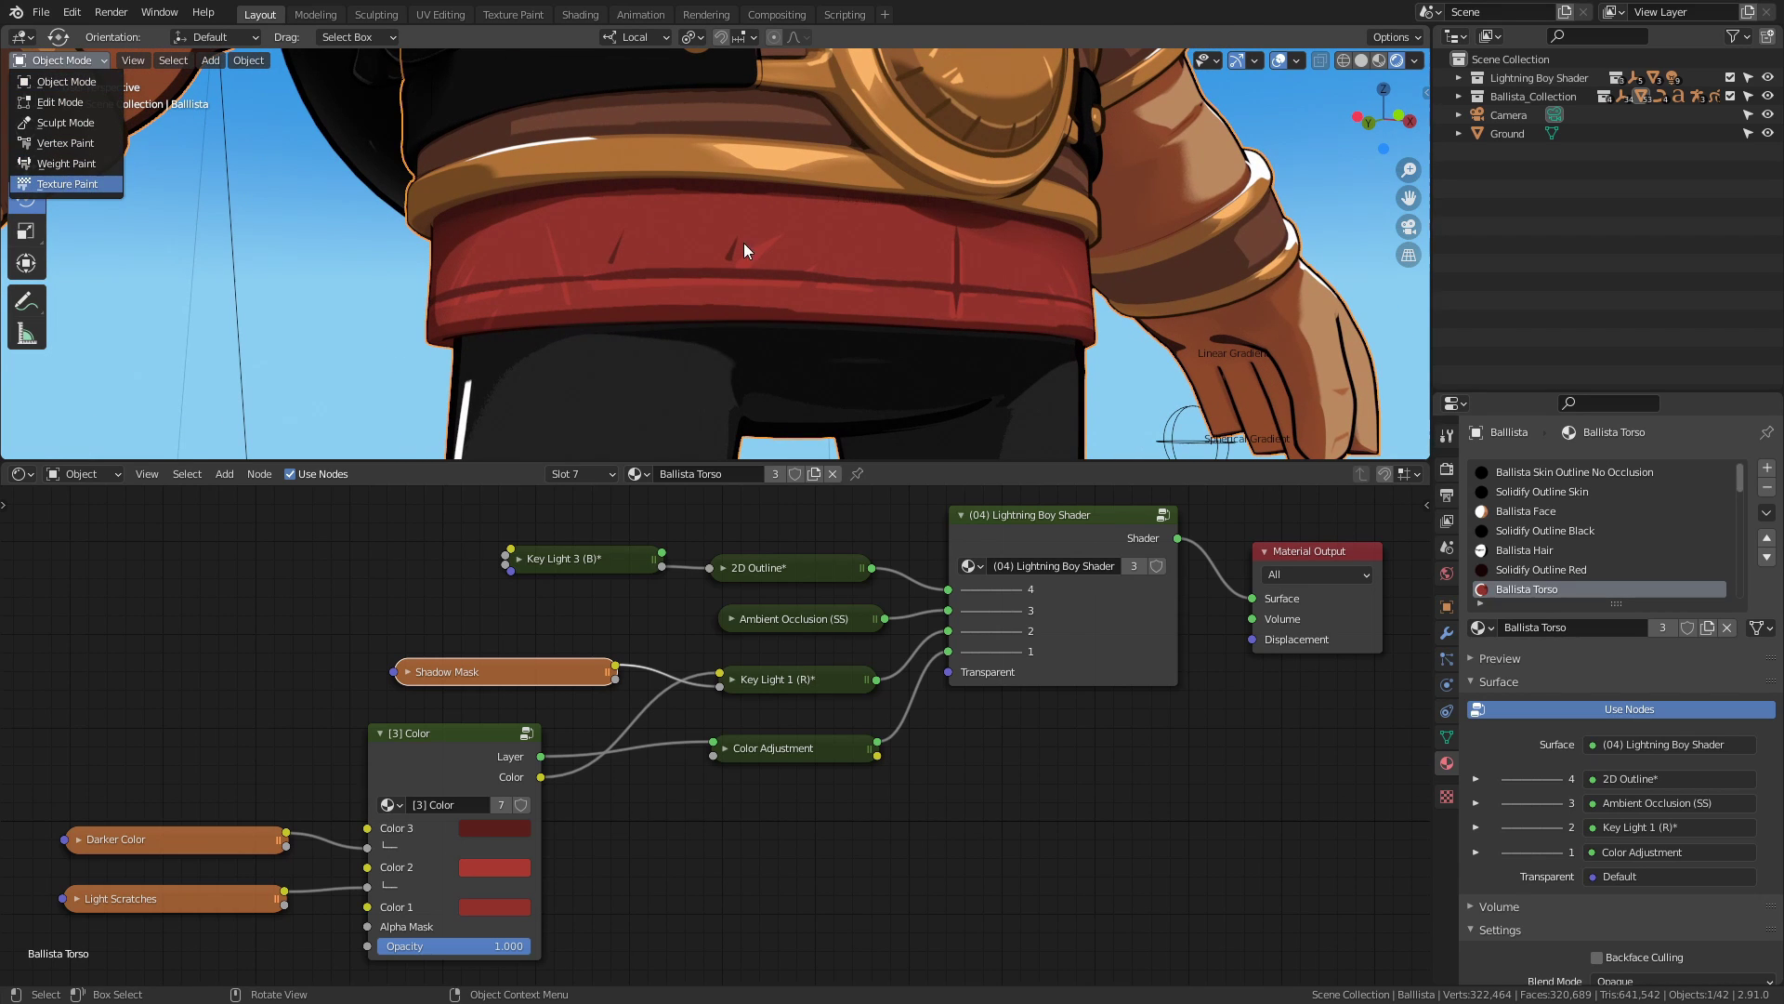
key(n)
middle_drag(740, 262, 548, 258)
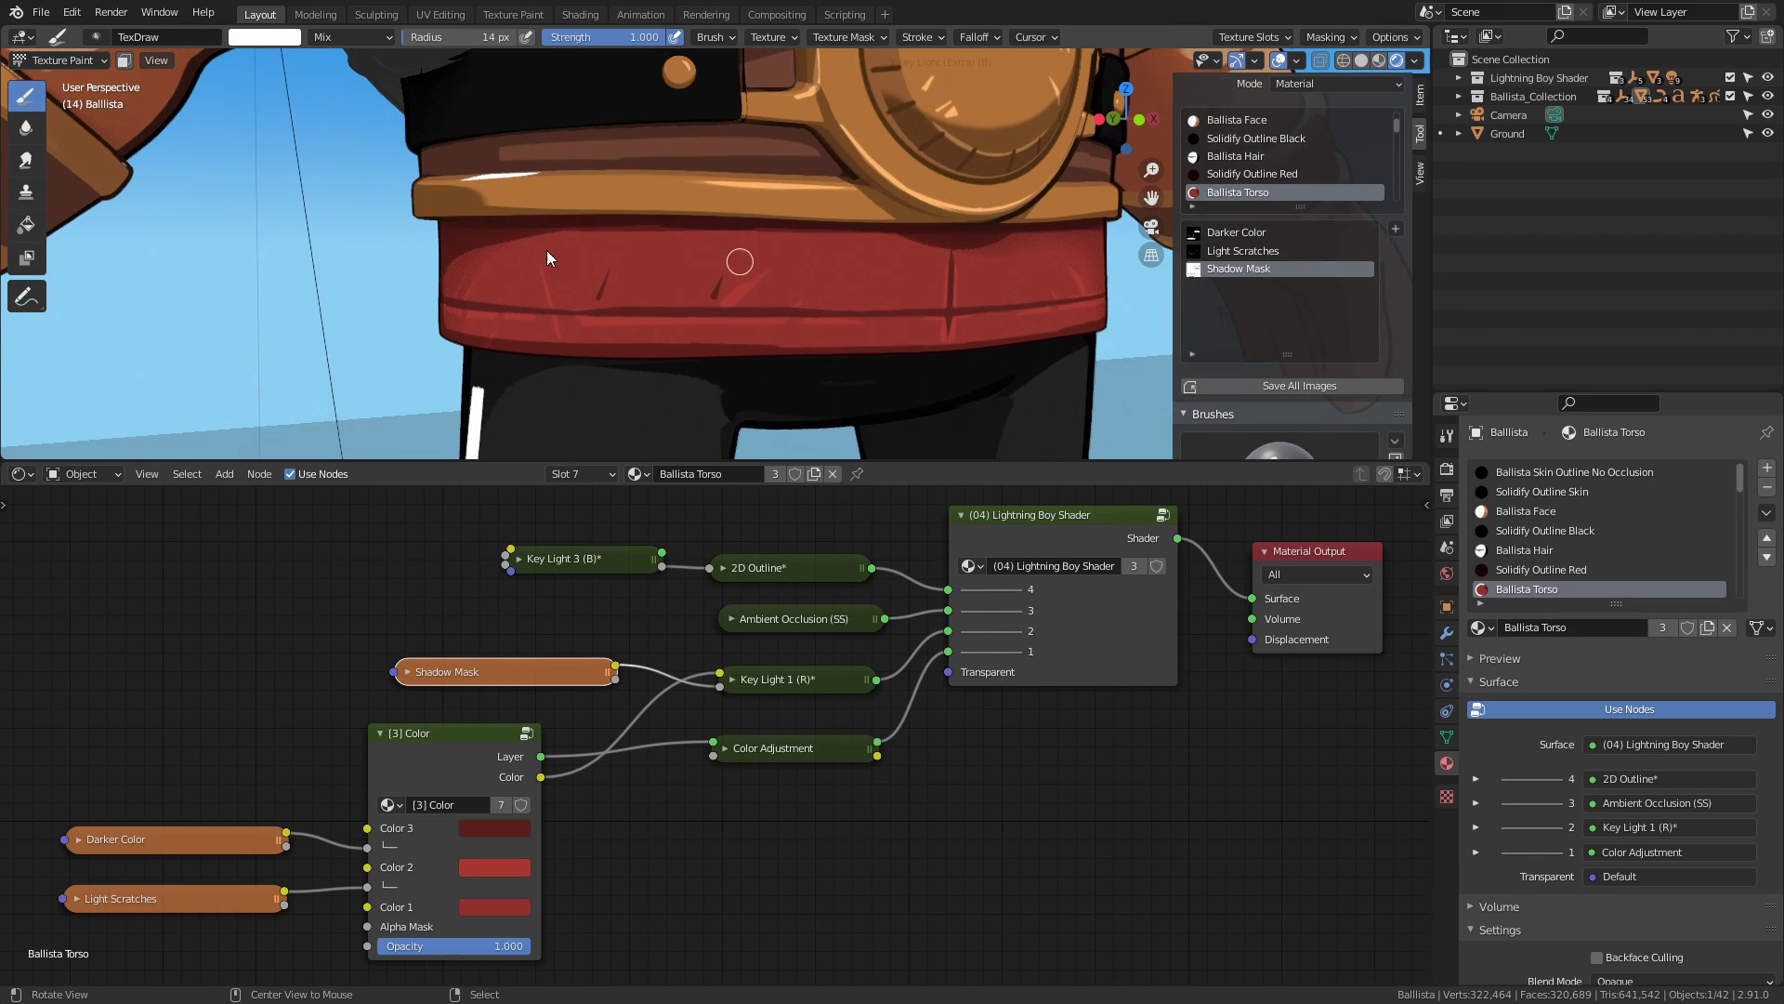
drag(940, 240, 957, 241)
drag(449, 245, 979, 241)
mouse_move(980, 241)
middle_down()
mouse_move(795, 281)
mouse_move(862, 259)
mouse_move(828, 265)
mouse_move(968, 289)
middle_up()
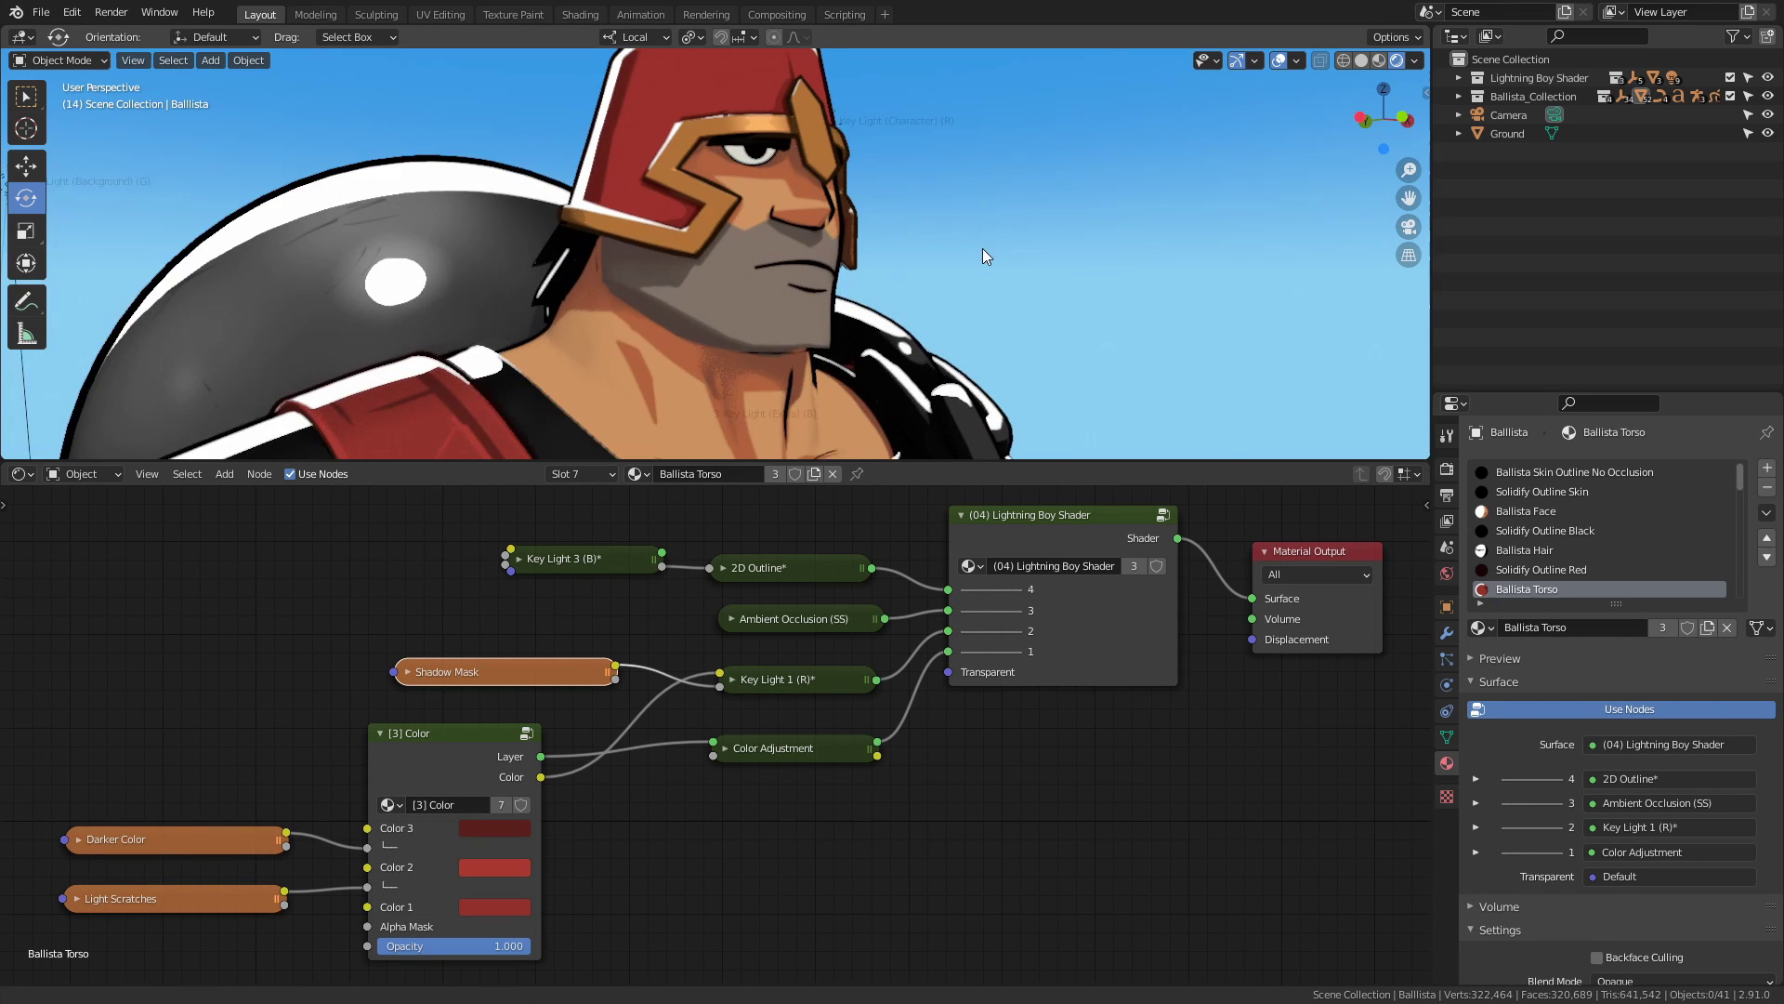
Switch to the Ballista Face material and reattach the Shadow Mask to the opacity of Key Light 1 (R)*.
middle_drag(983, 249, 903, 265)
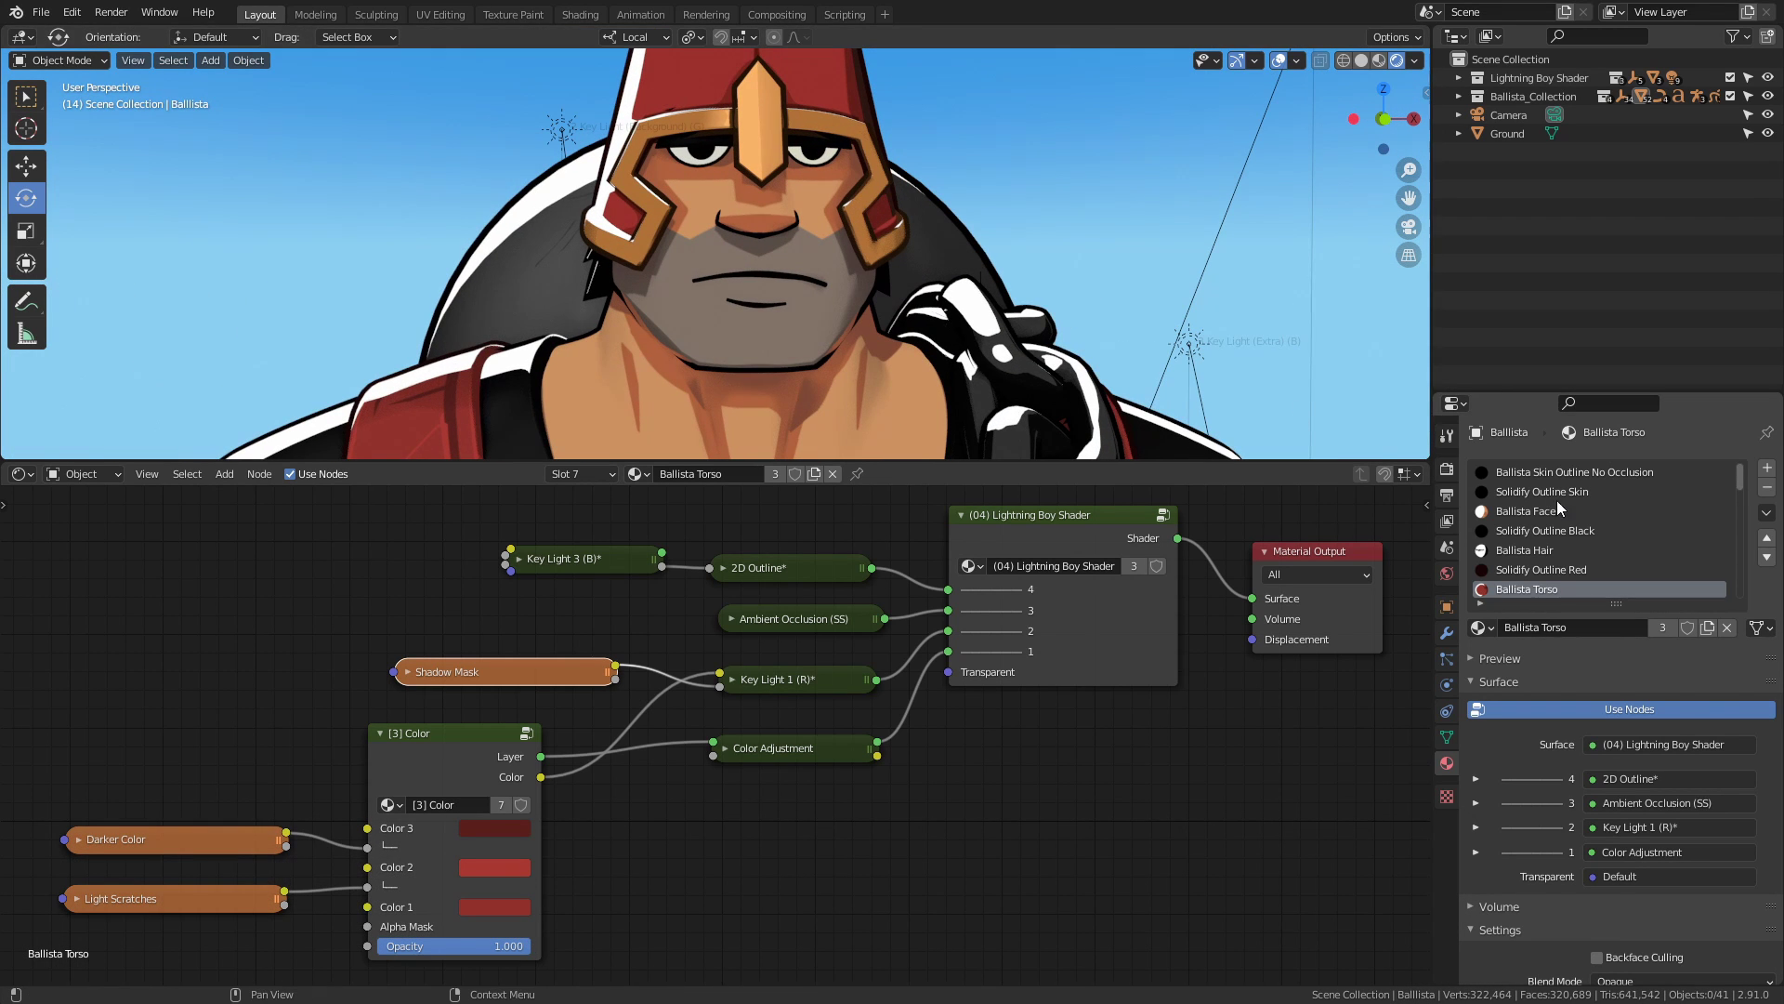
click(1560, 512)
middle_drag(622, 723, 641, 707)
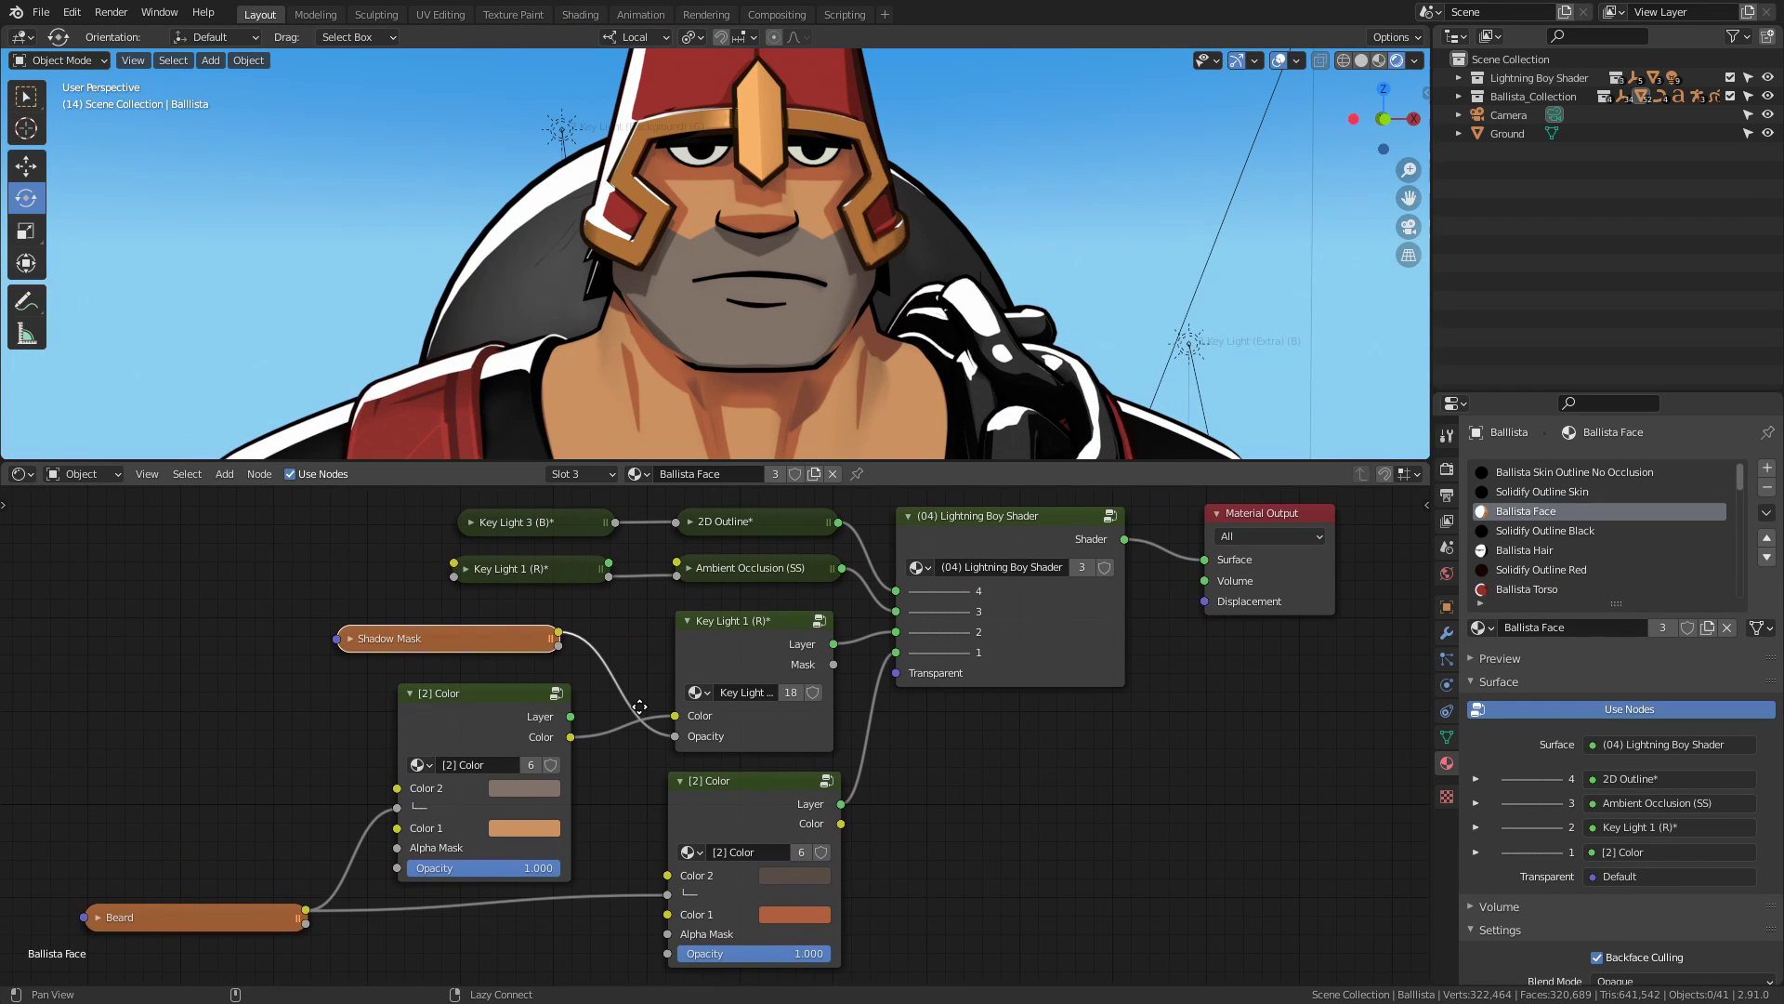
mouse_move(672, 734)
mouse_down()
mouse_move(615, 686)
mouse_move(676, 735)
mouse_up()
Texture paint the Face Shadow Mask in white on the character's face with a brush radius of 8 px, then return to Object Mode.
middle_drag(790, 236, 797, 216)
click(797, 216)
click(59, 60)
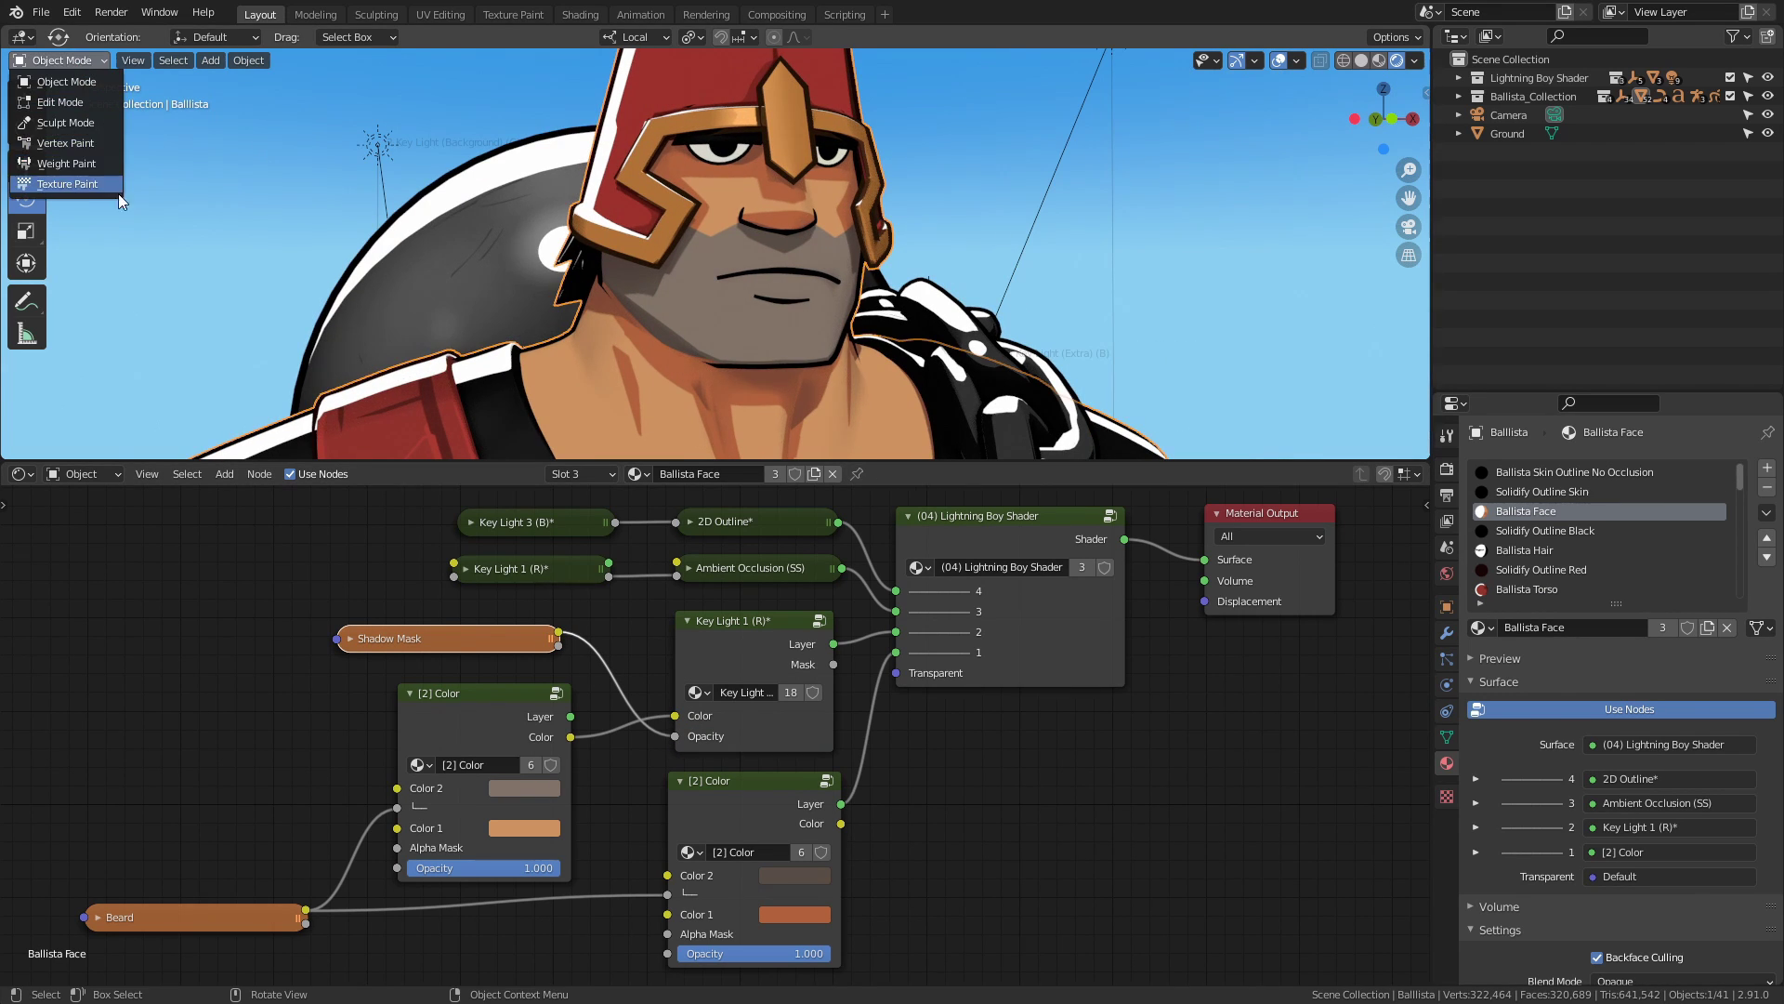
key(Return)
key(n)
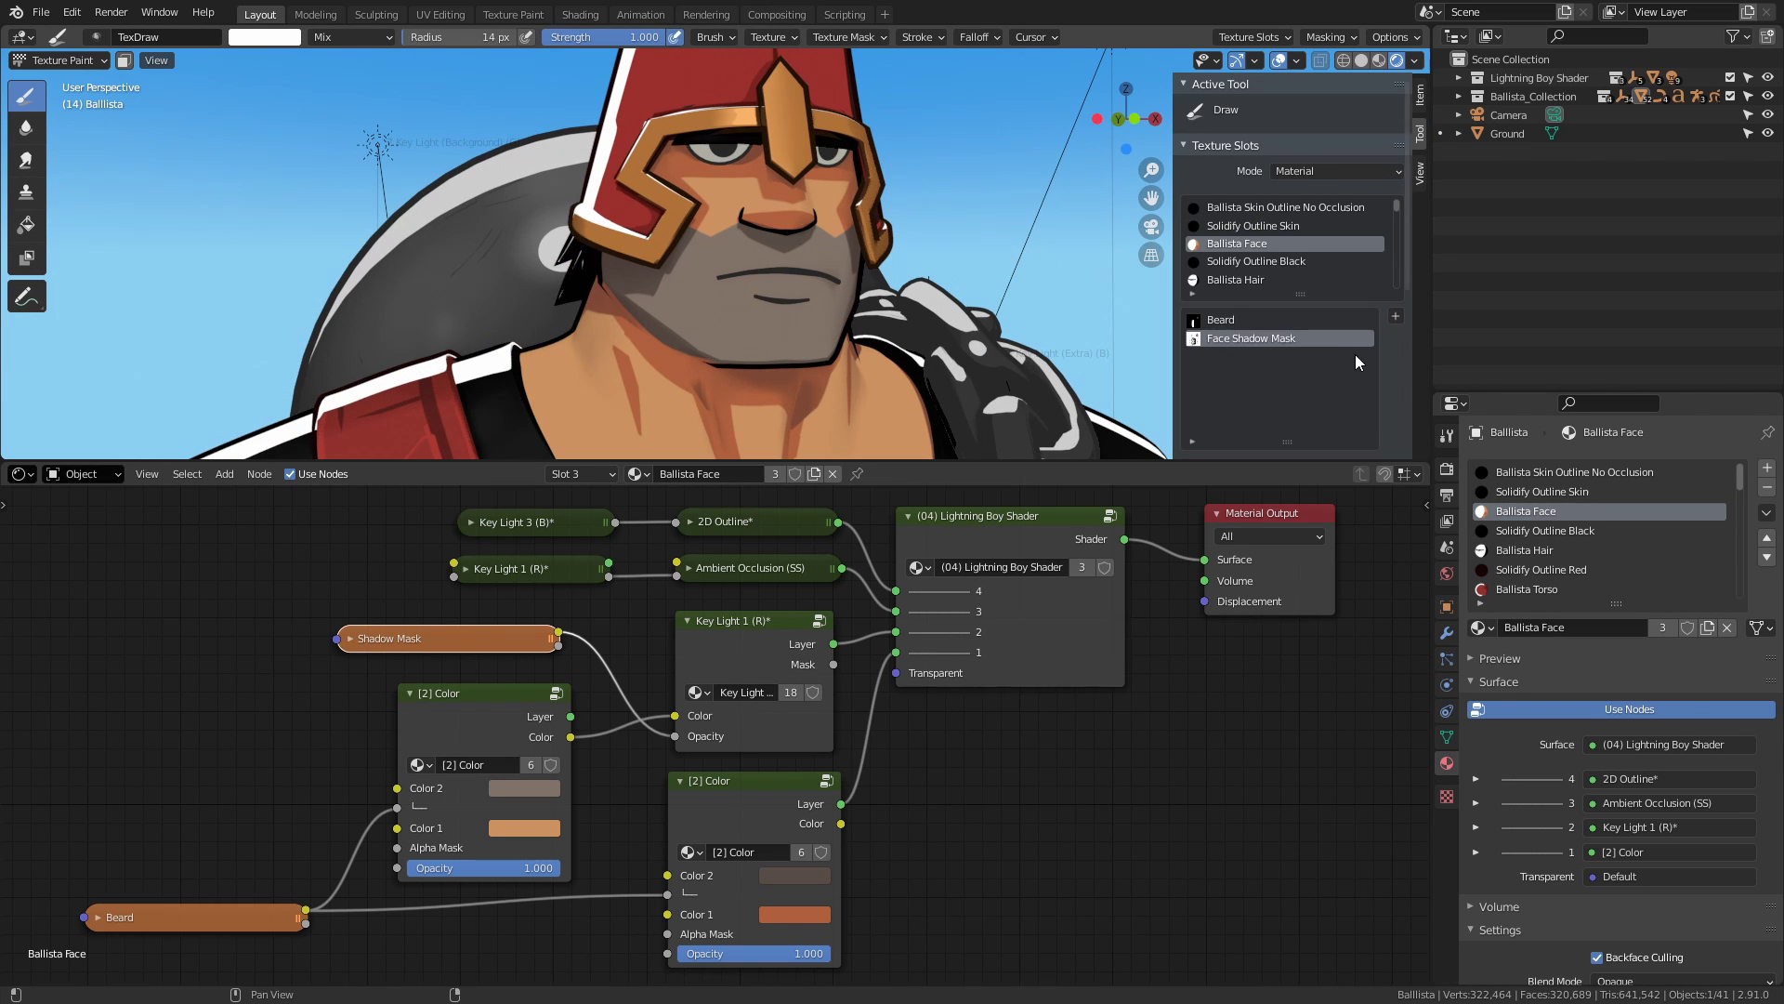
scroll(1350, 355, down, 3)
scroll(723, 186, up, 3)
drag(661, 136, 740, 136)
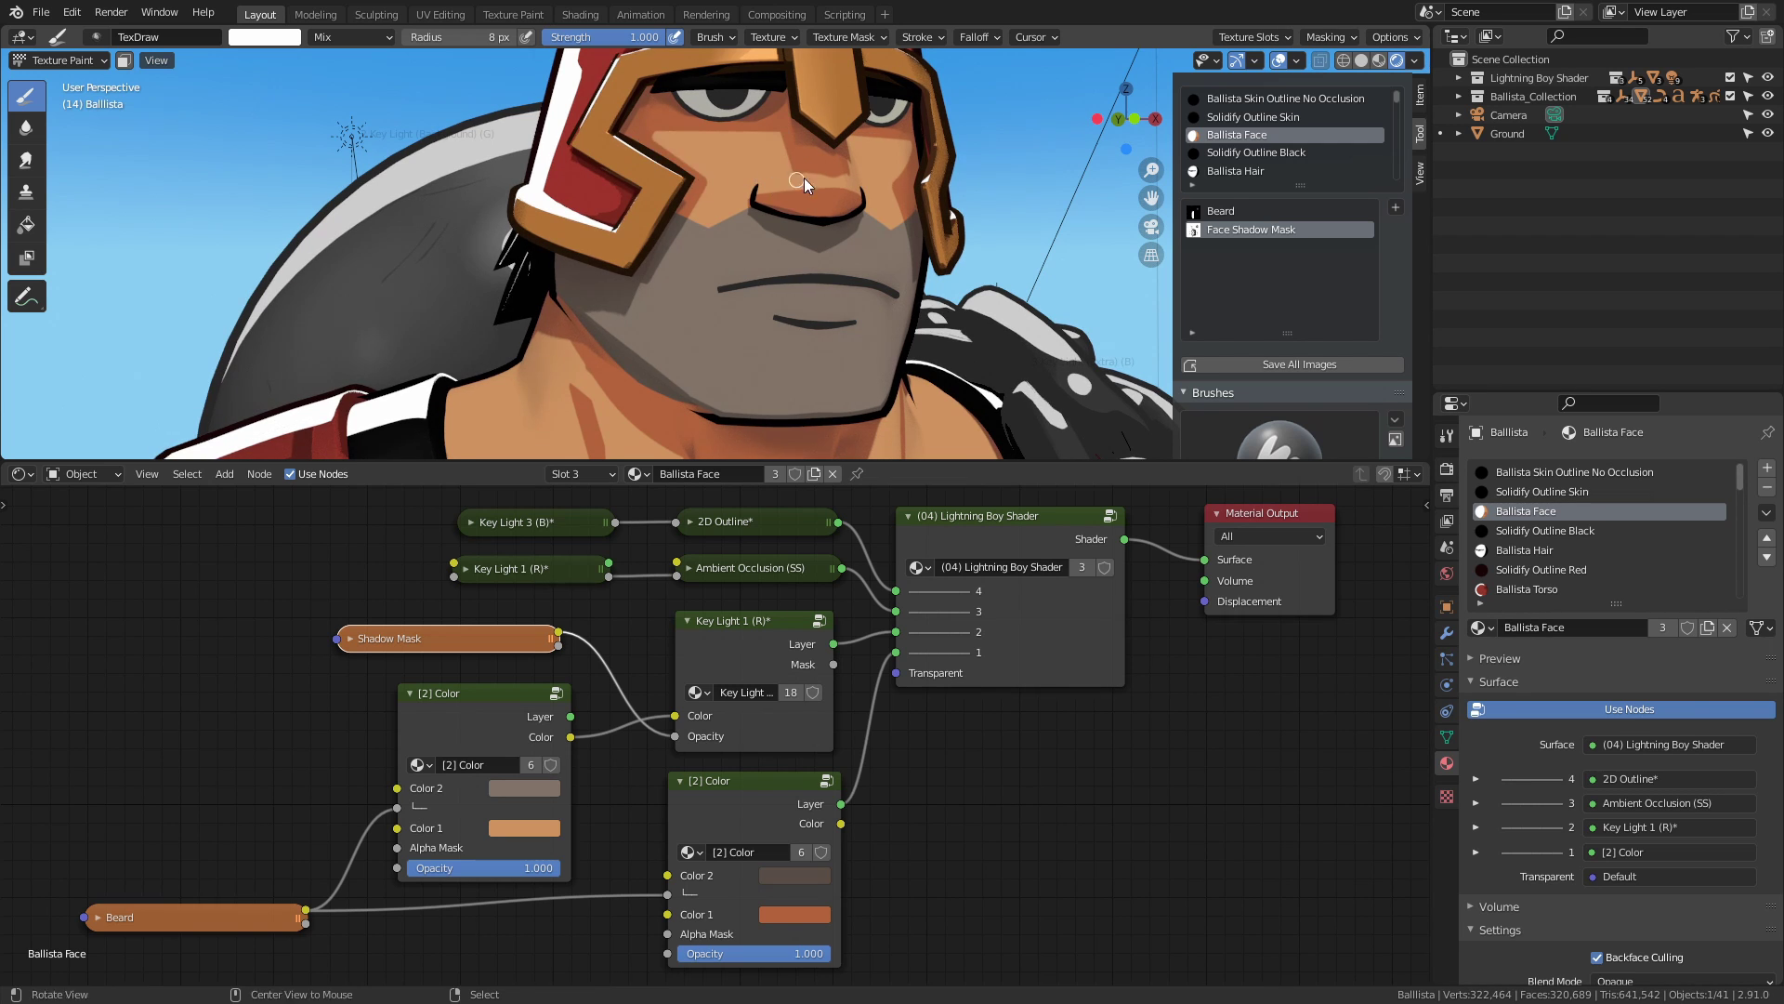
scroll(793, 181, down, 2)
mouse_move(782, 166)
middle_down()
mouse_move(822, 188)
mouse_move(766, 177)
middle_up()
click(61, 61)
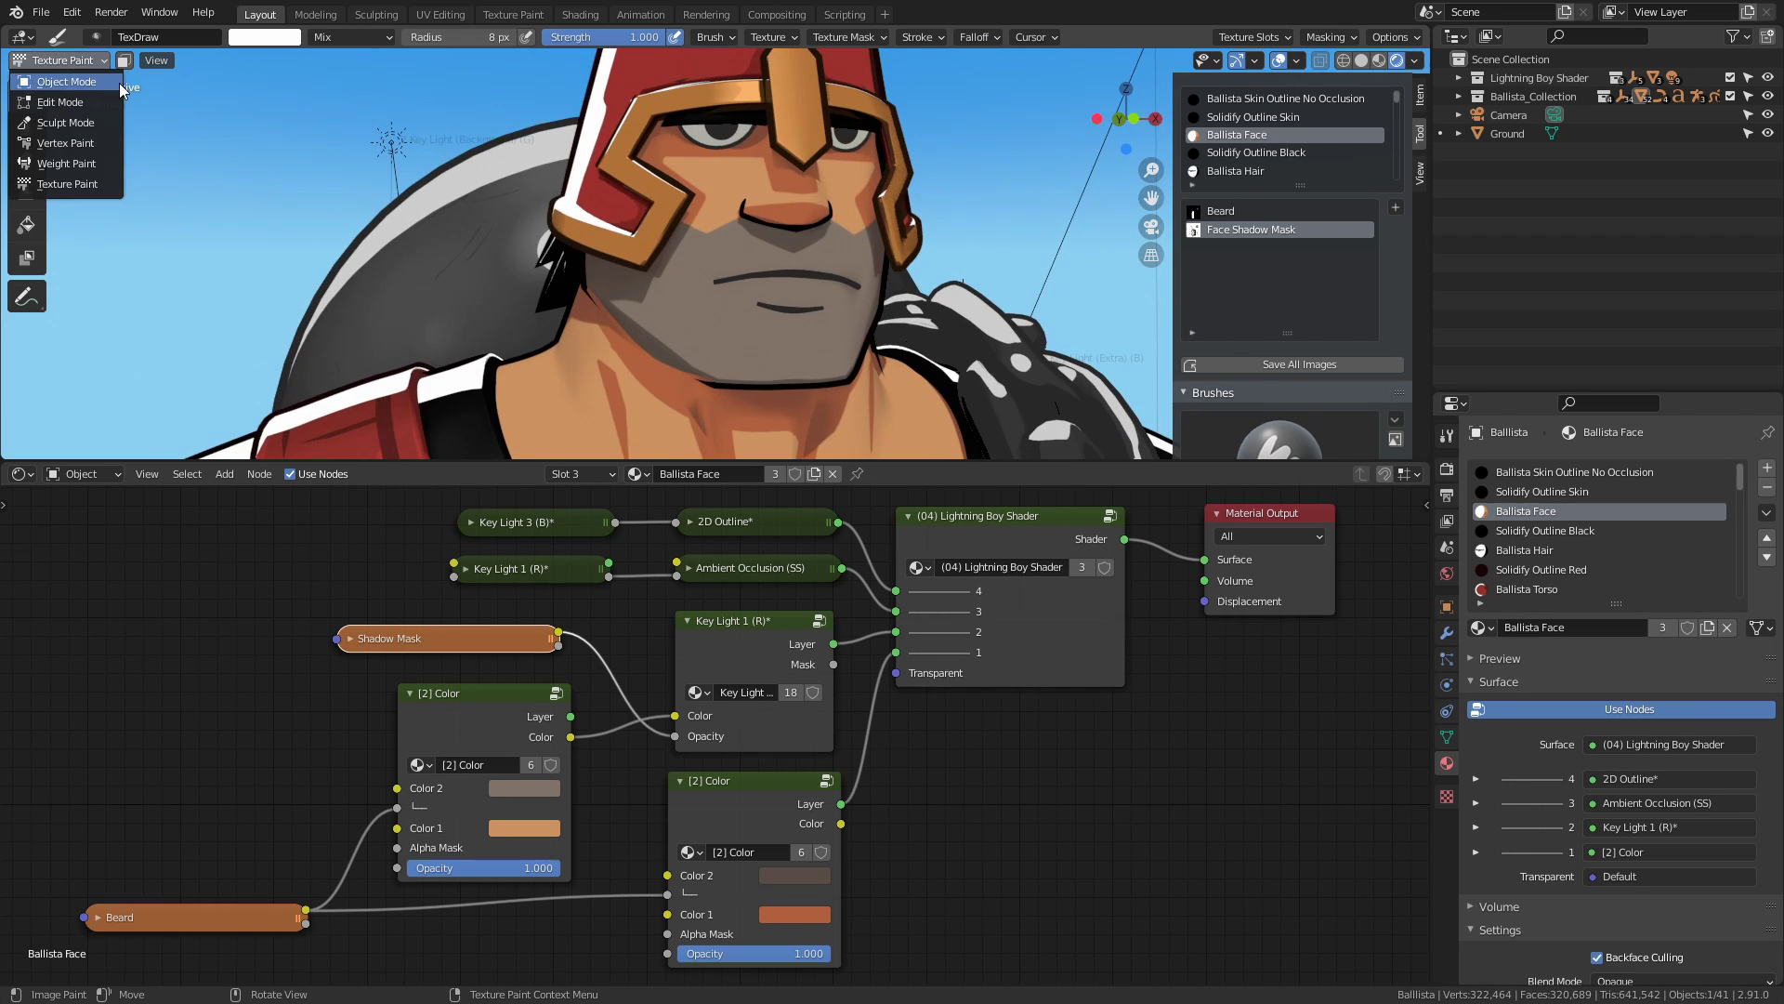
click(89, 85)
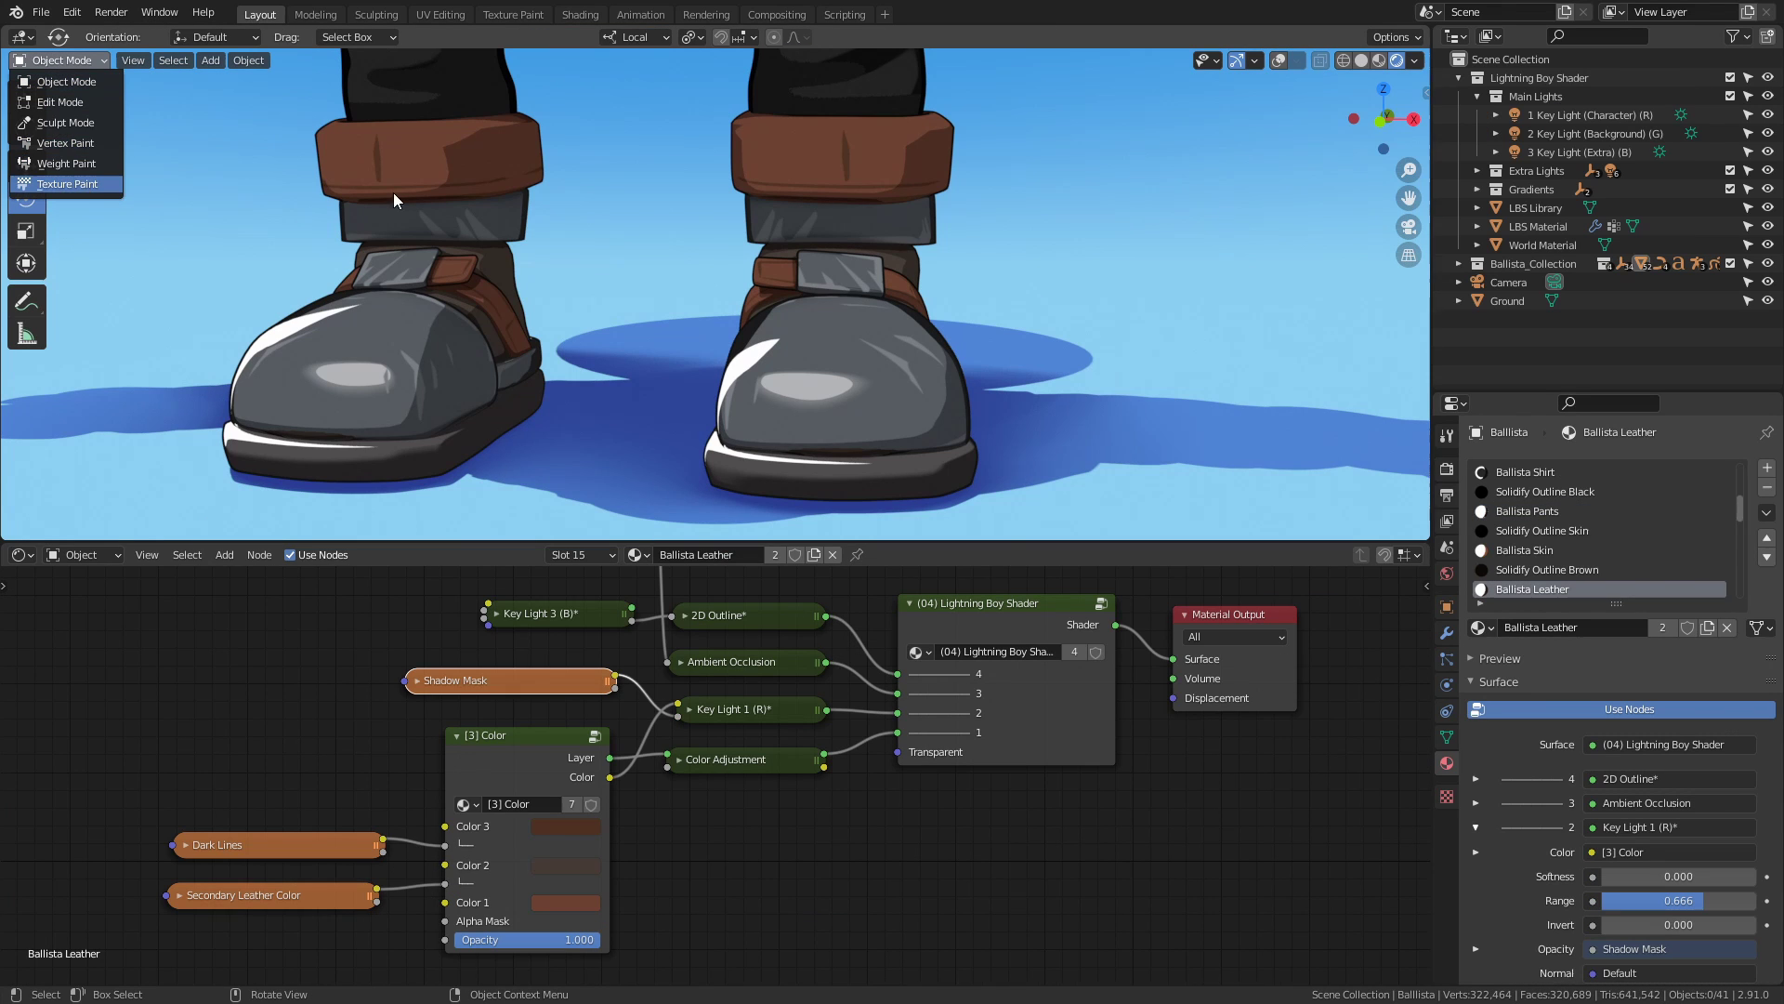
Resize the brush and paint the Ballista Leather material's Shadow Mask.001 on the brown boot cuff.
key(n)
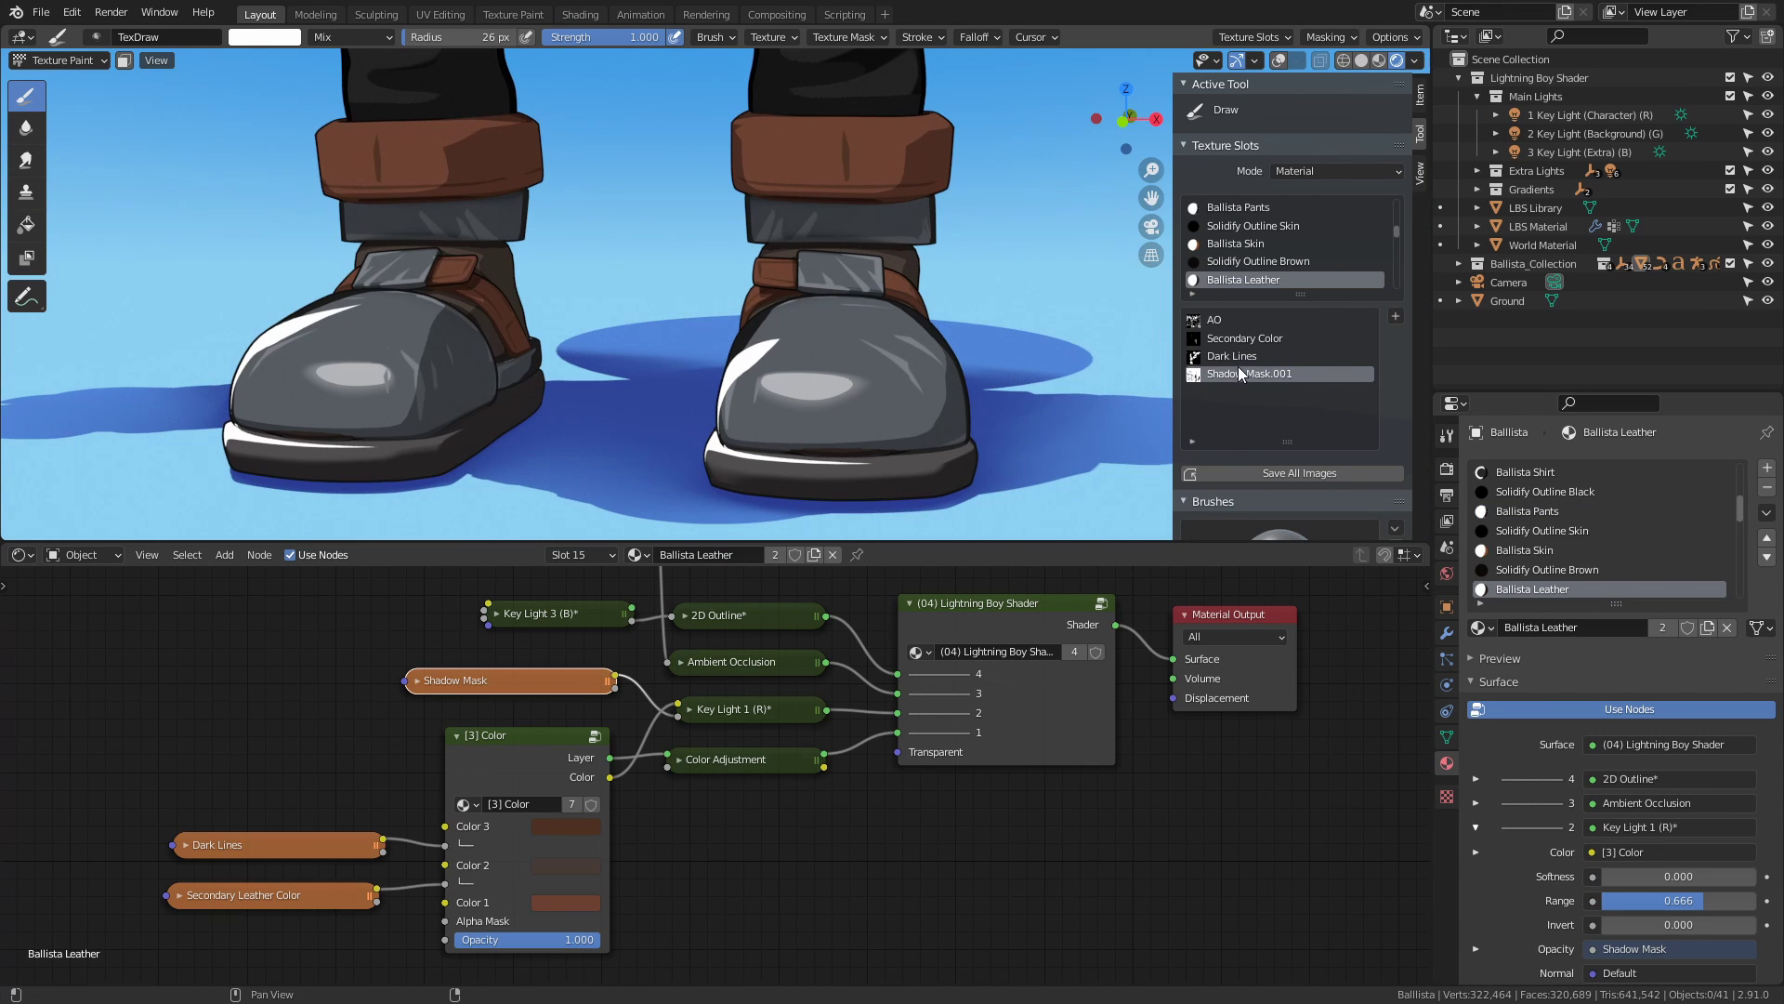
shift+middle_drag(1043, 285, 1046, 256)
key(f)
click(855, 137)
mouse_move(921, 169)
mouse_down()
mouse_move(900, 139)
mouse_move(954, 133)
mouse_move(874, 170)
mouse_move(943, 163)
mouse_up()
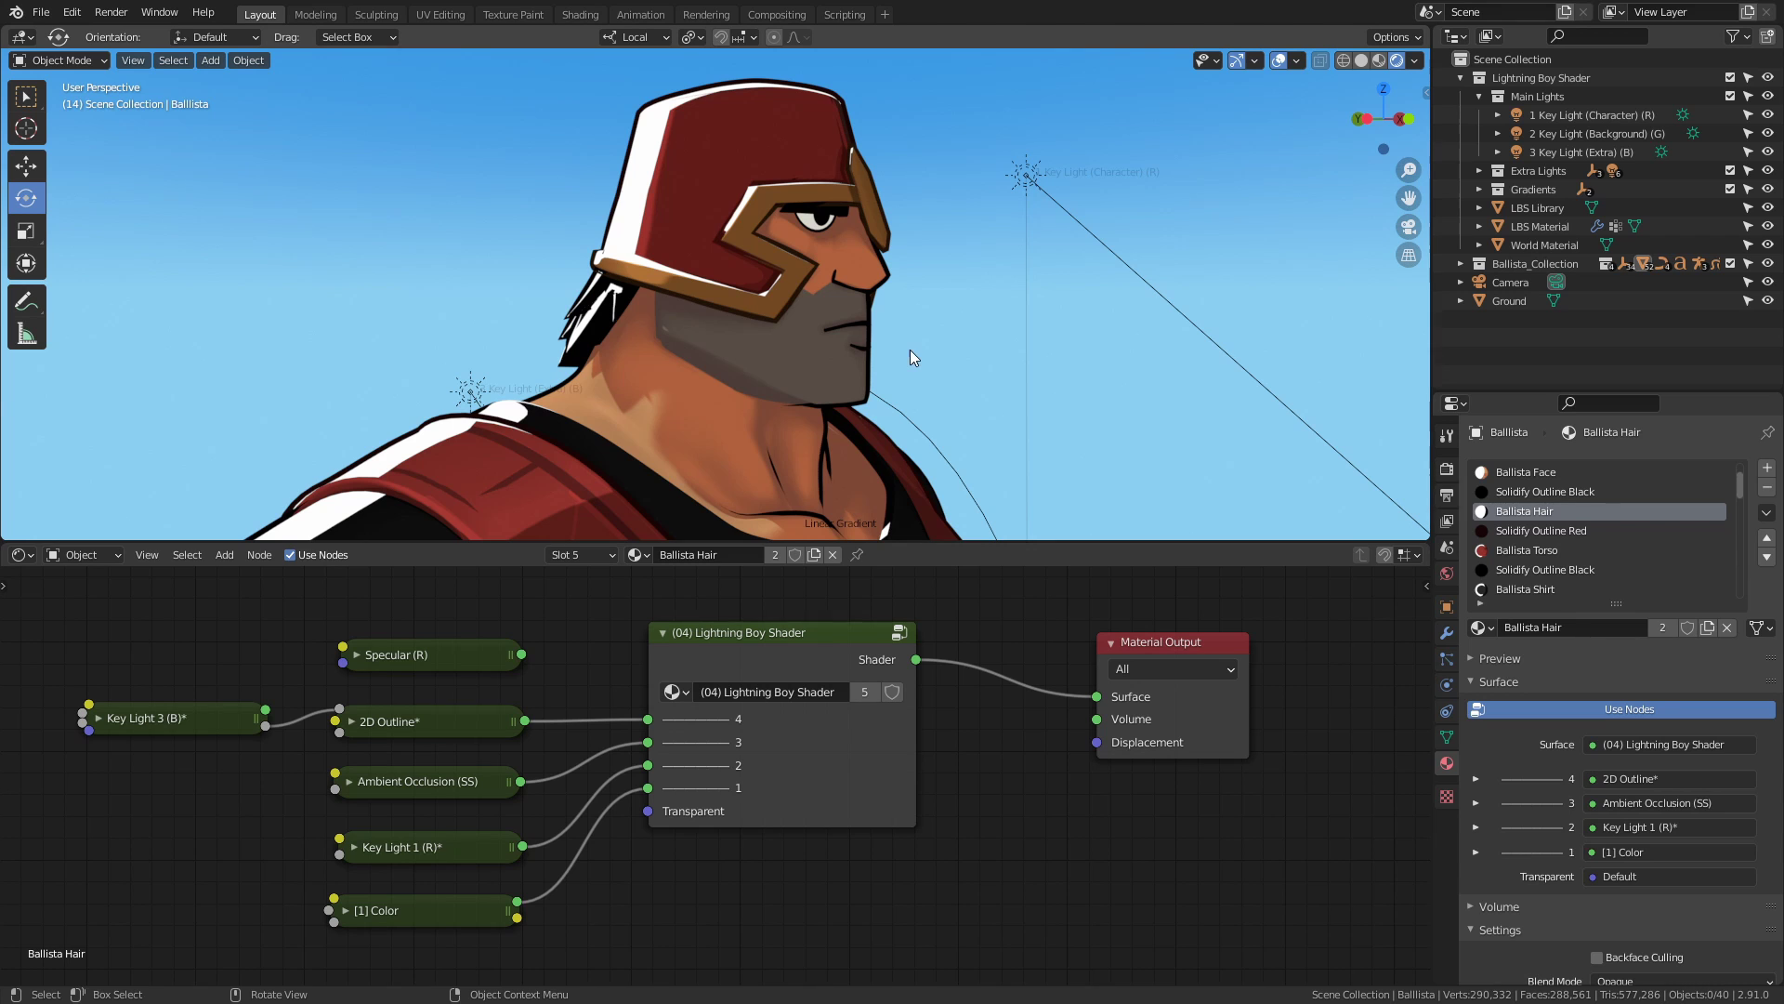
Switch the Ballista Hair material's shader node group to (05) Lightning Boy Shader and connect Specular (R) to layer 5.
alt+drag(894, 355, 1162, 390)
scroll(870, 392, up, 3)
ctrl+alt+drag(871, 393, 875, 390)
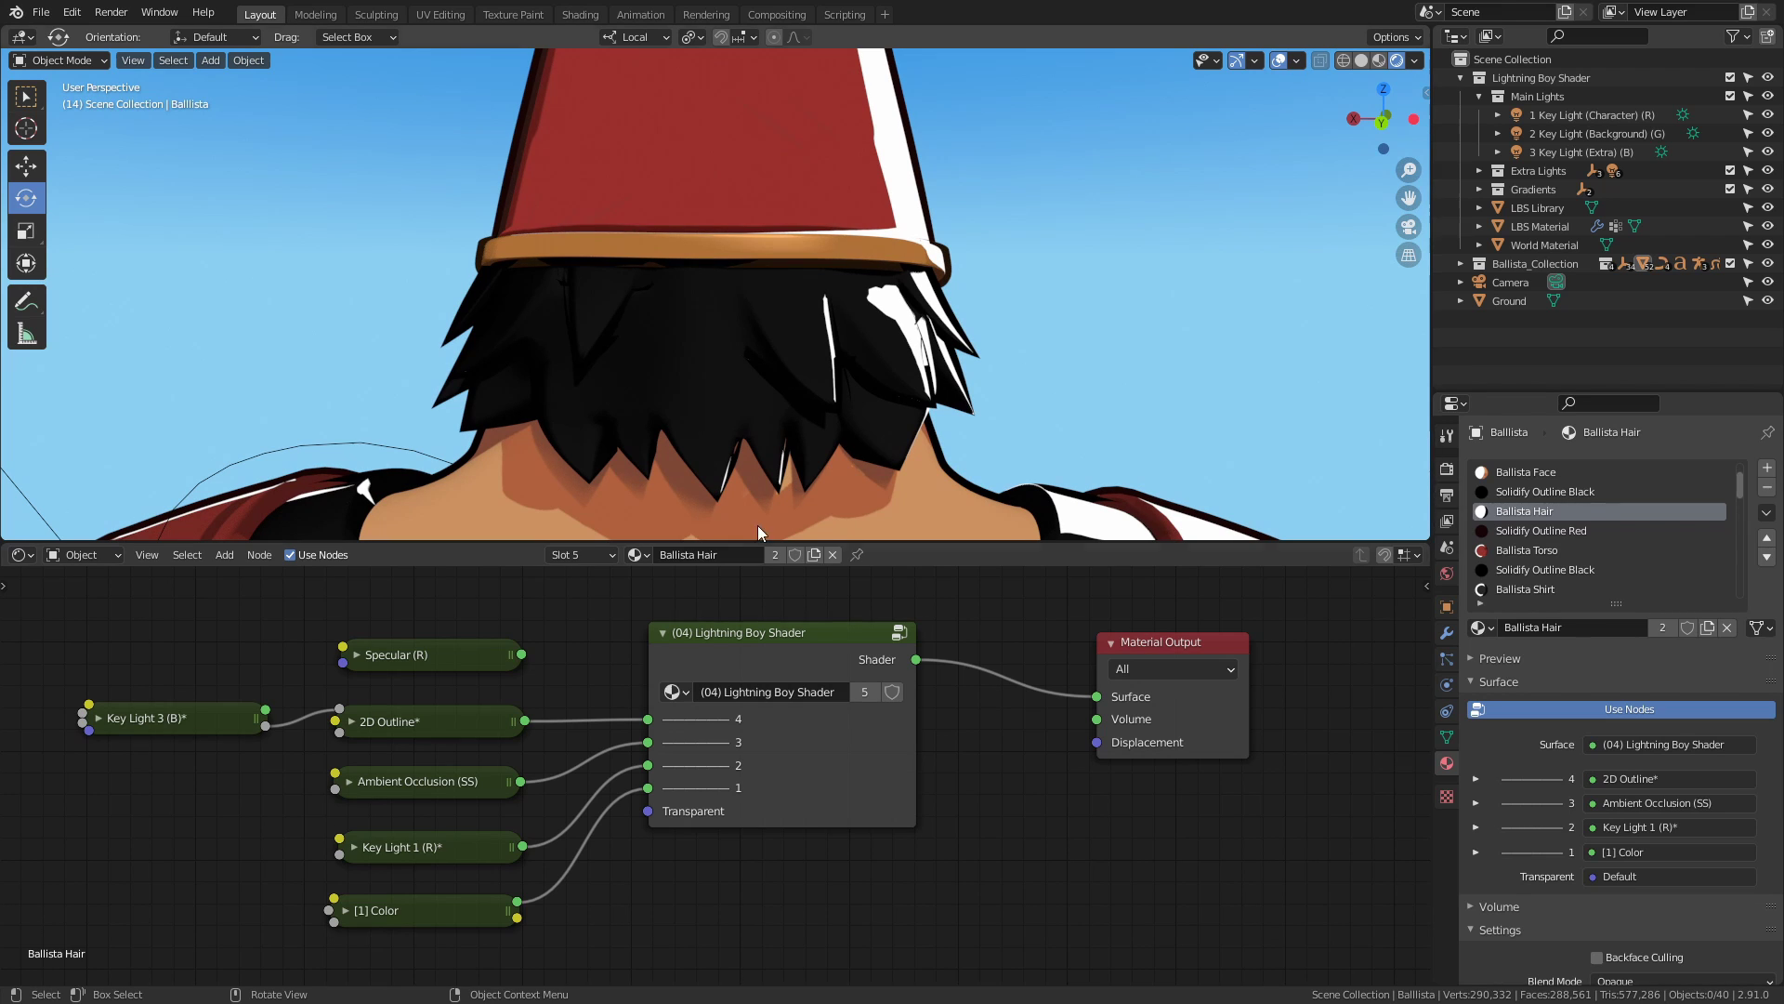
click(674, 691)
click(711, 808)
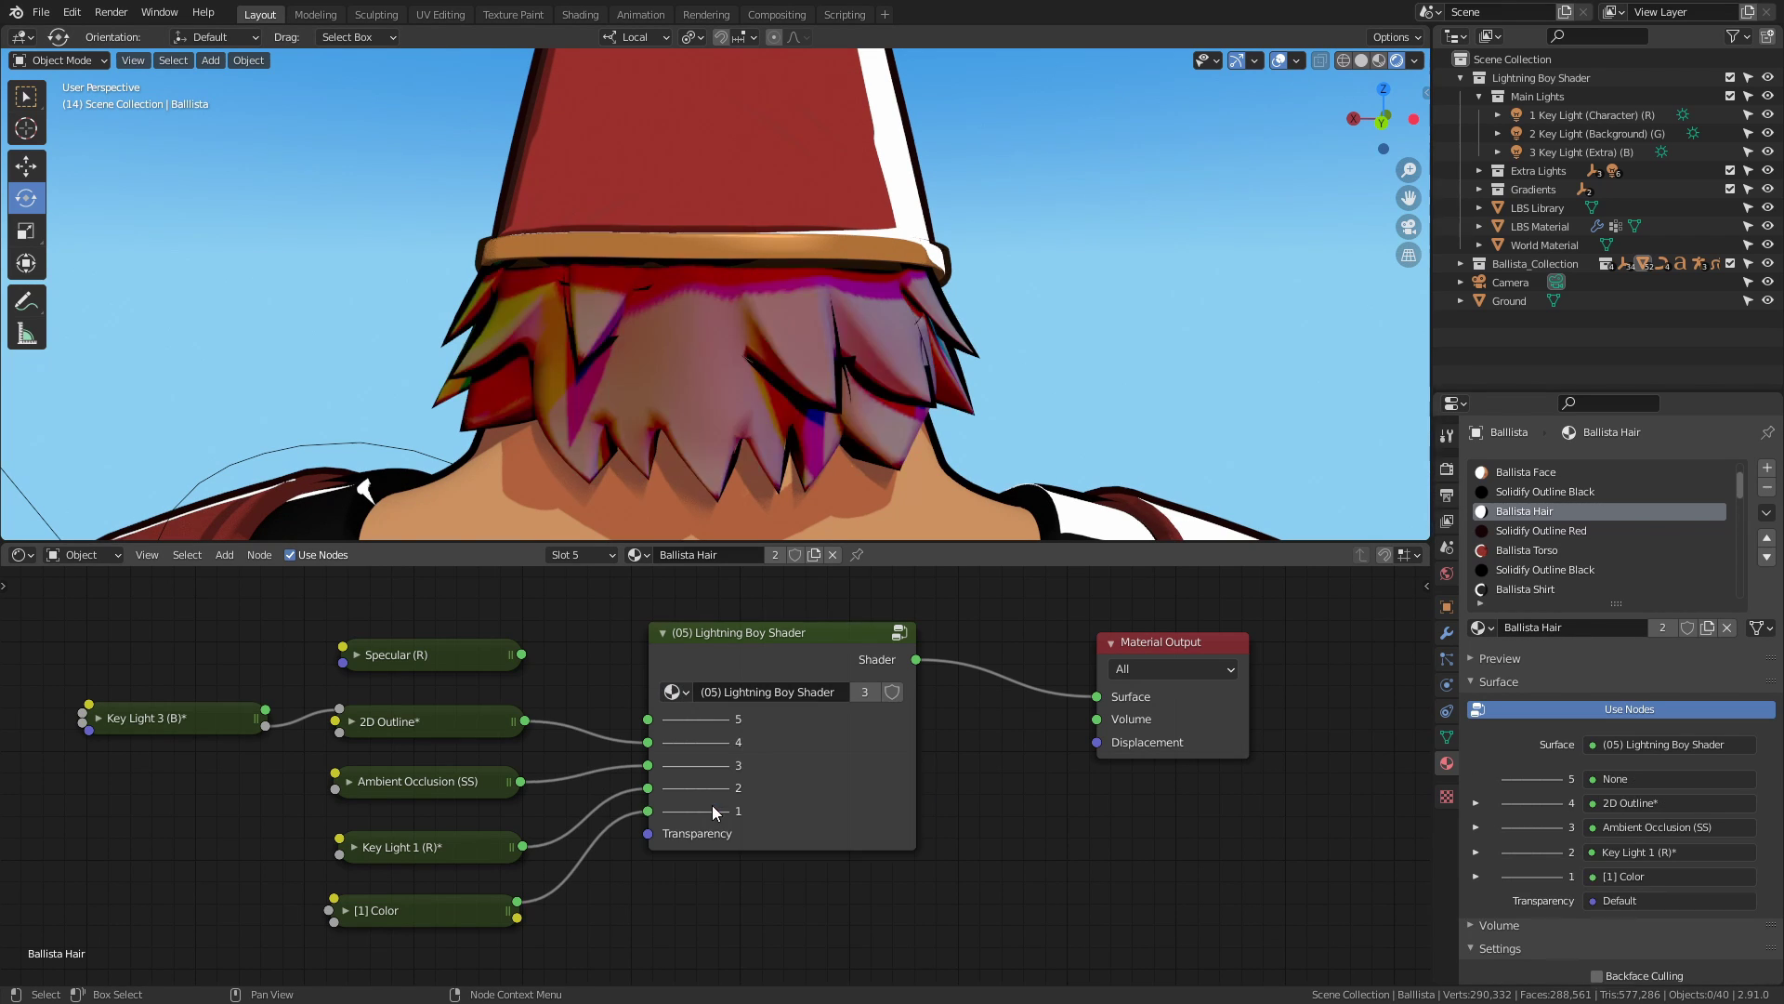
drag(598, 695, 648, 718)
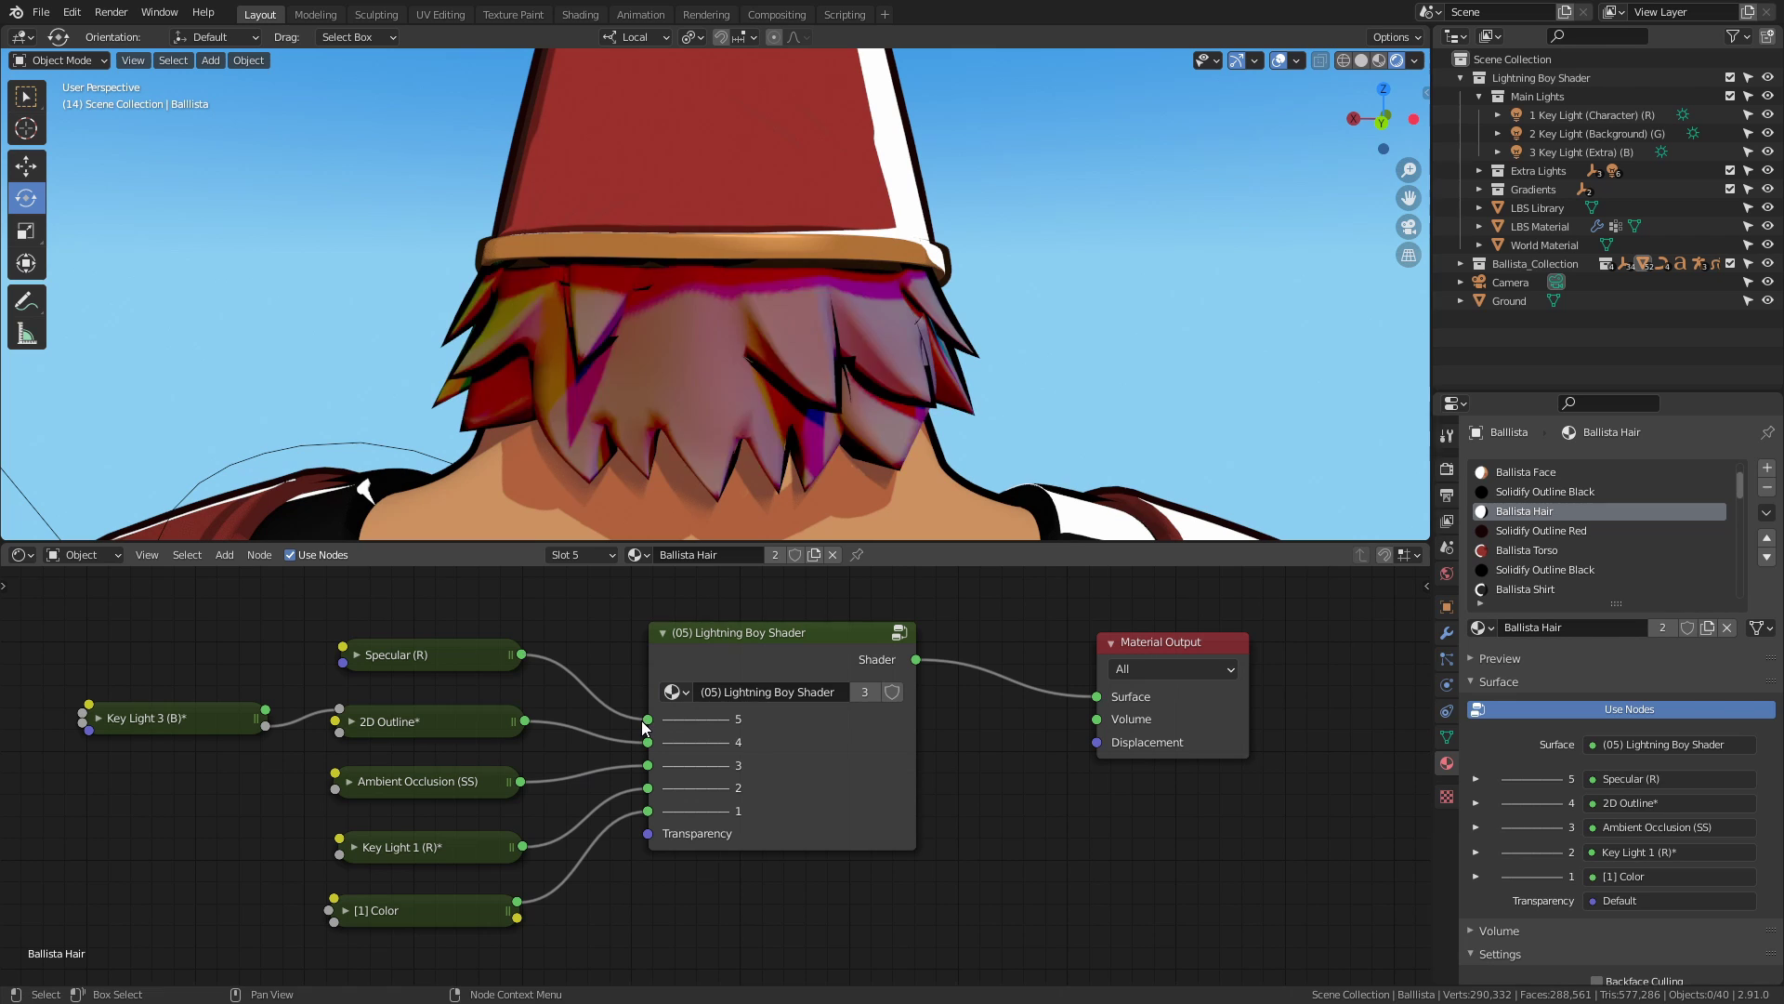
mouse_move(838, 413)
middle_down()
mouse_move(905, 388)
mouse_move(863, 400)
middle_up()
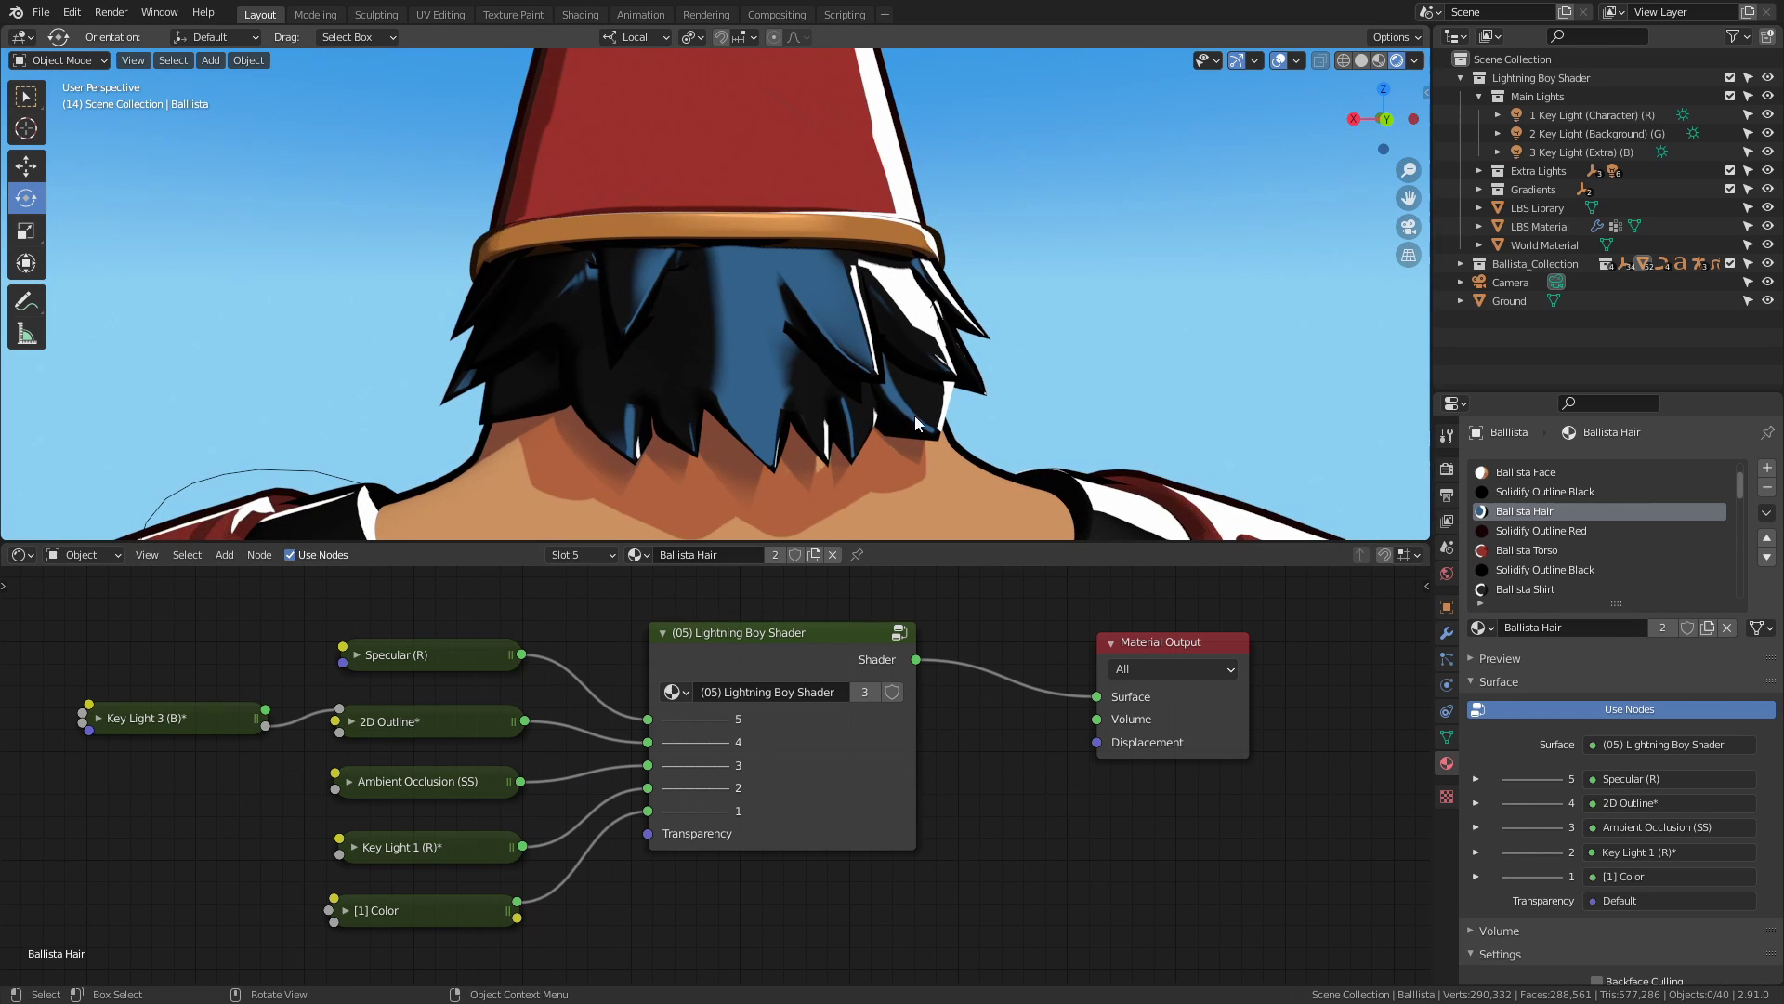
Set the hair's Specular (R) layer to Softness 0.000 and Range 0.613.
scroll(1505, 745, down, 7)
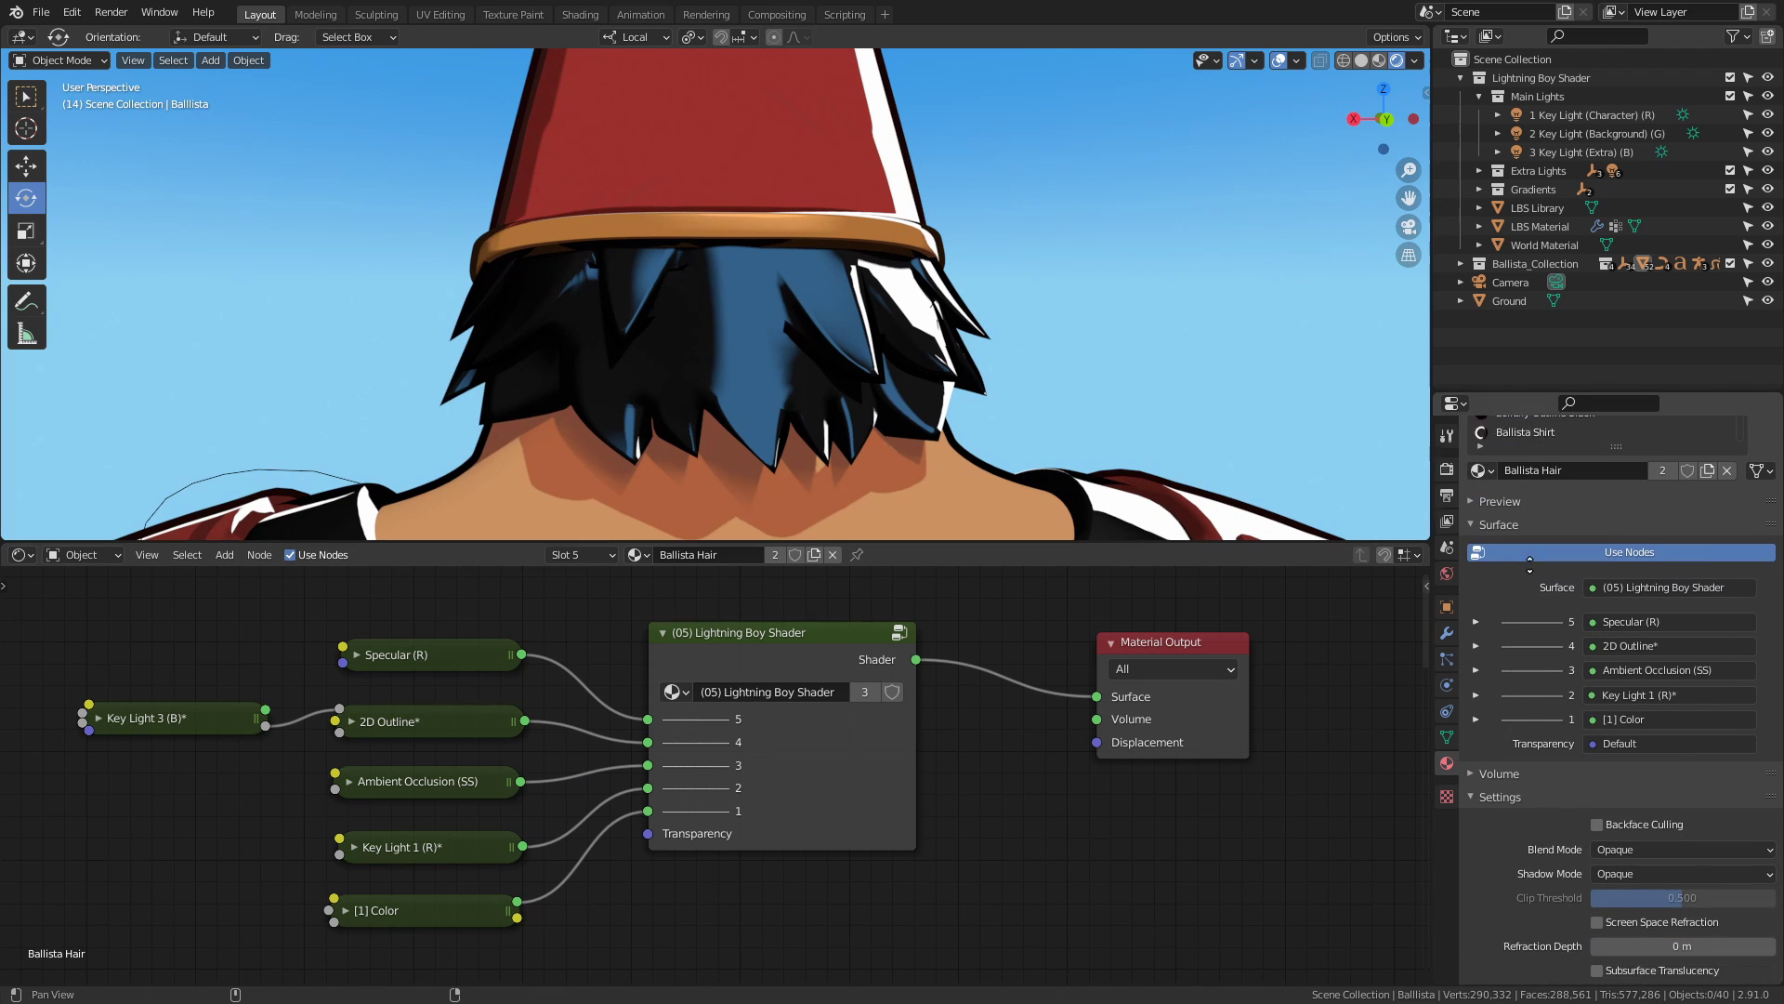
click(1475, 526)
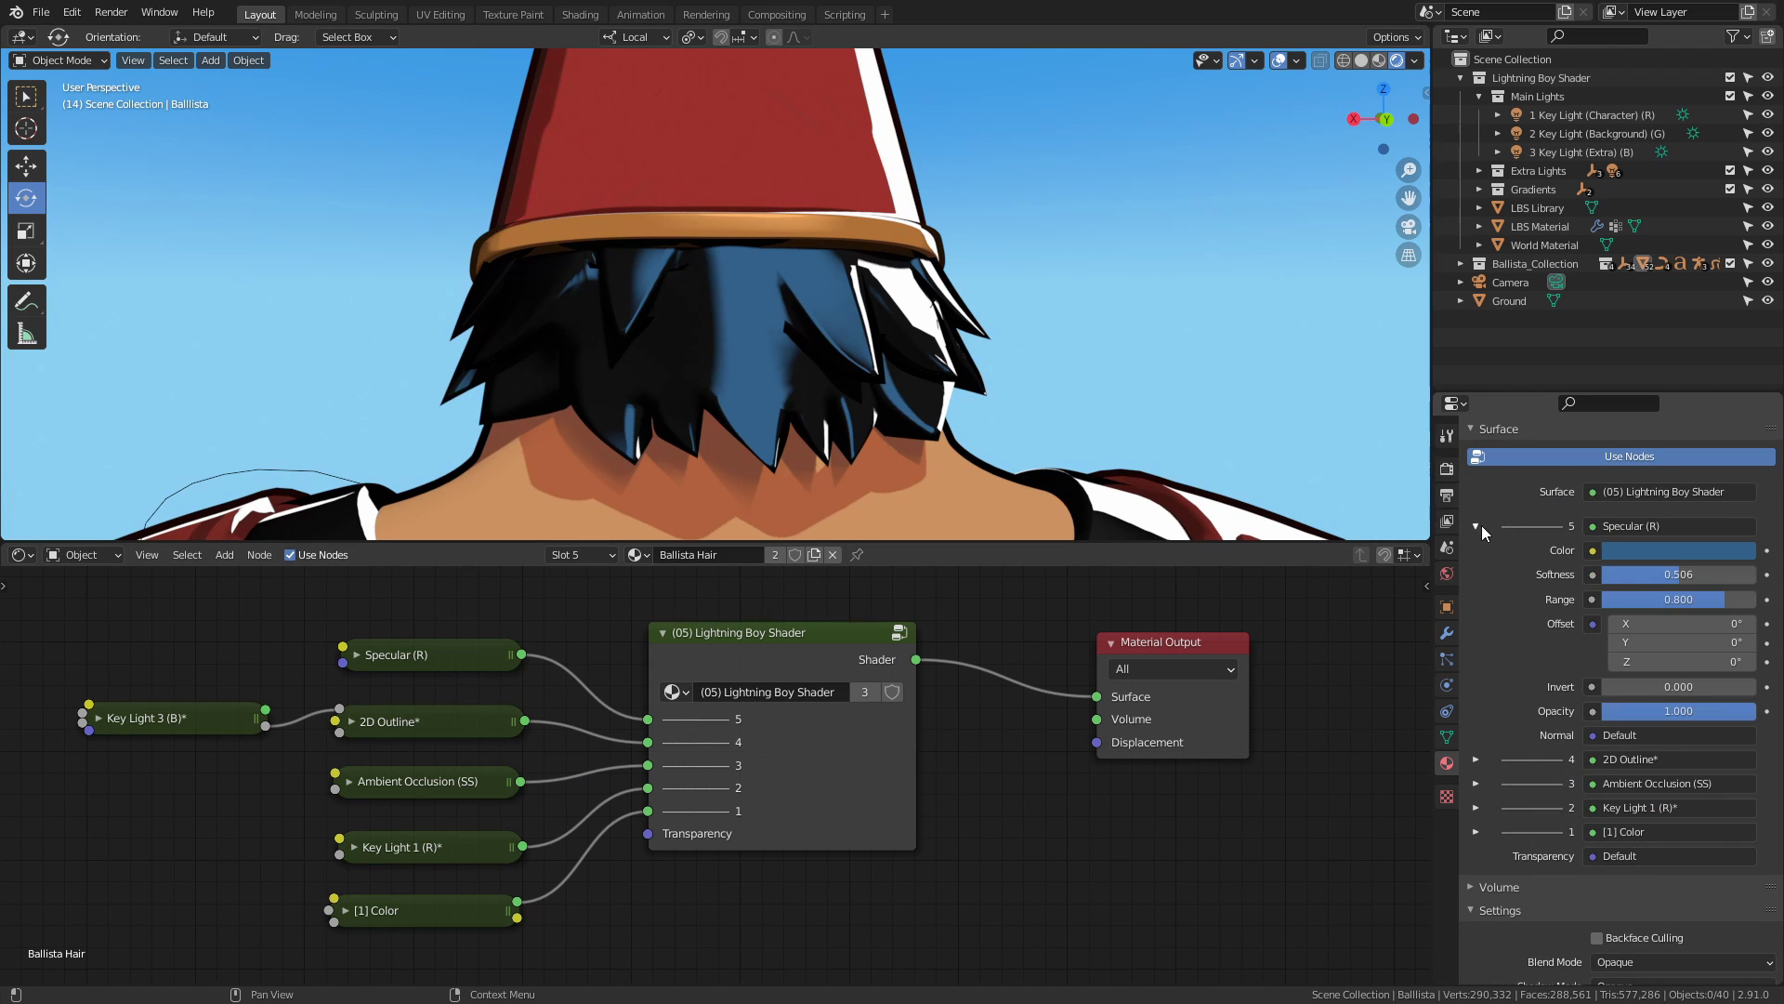
mouse_move(1731, 604)
mouse_down()
mouse_move(1761, 604)
mouse_move(1770, 575)
mouse_move(1515, 566)
mouse_up()
mouse_move(1708, 605)
mouse_down()
mouse_move(1647, 606)
mouse_move(1664, 598)
mouse_up()
mouse_move(966, 389)
middle_down()
mouse_move(862, 382)
mouse_move(1013, 382)
mouse_move(985, 381)
middle_up()
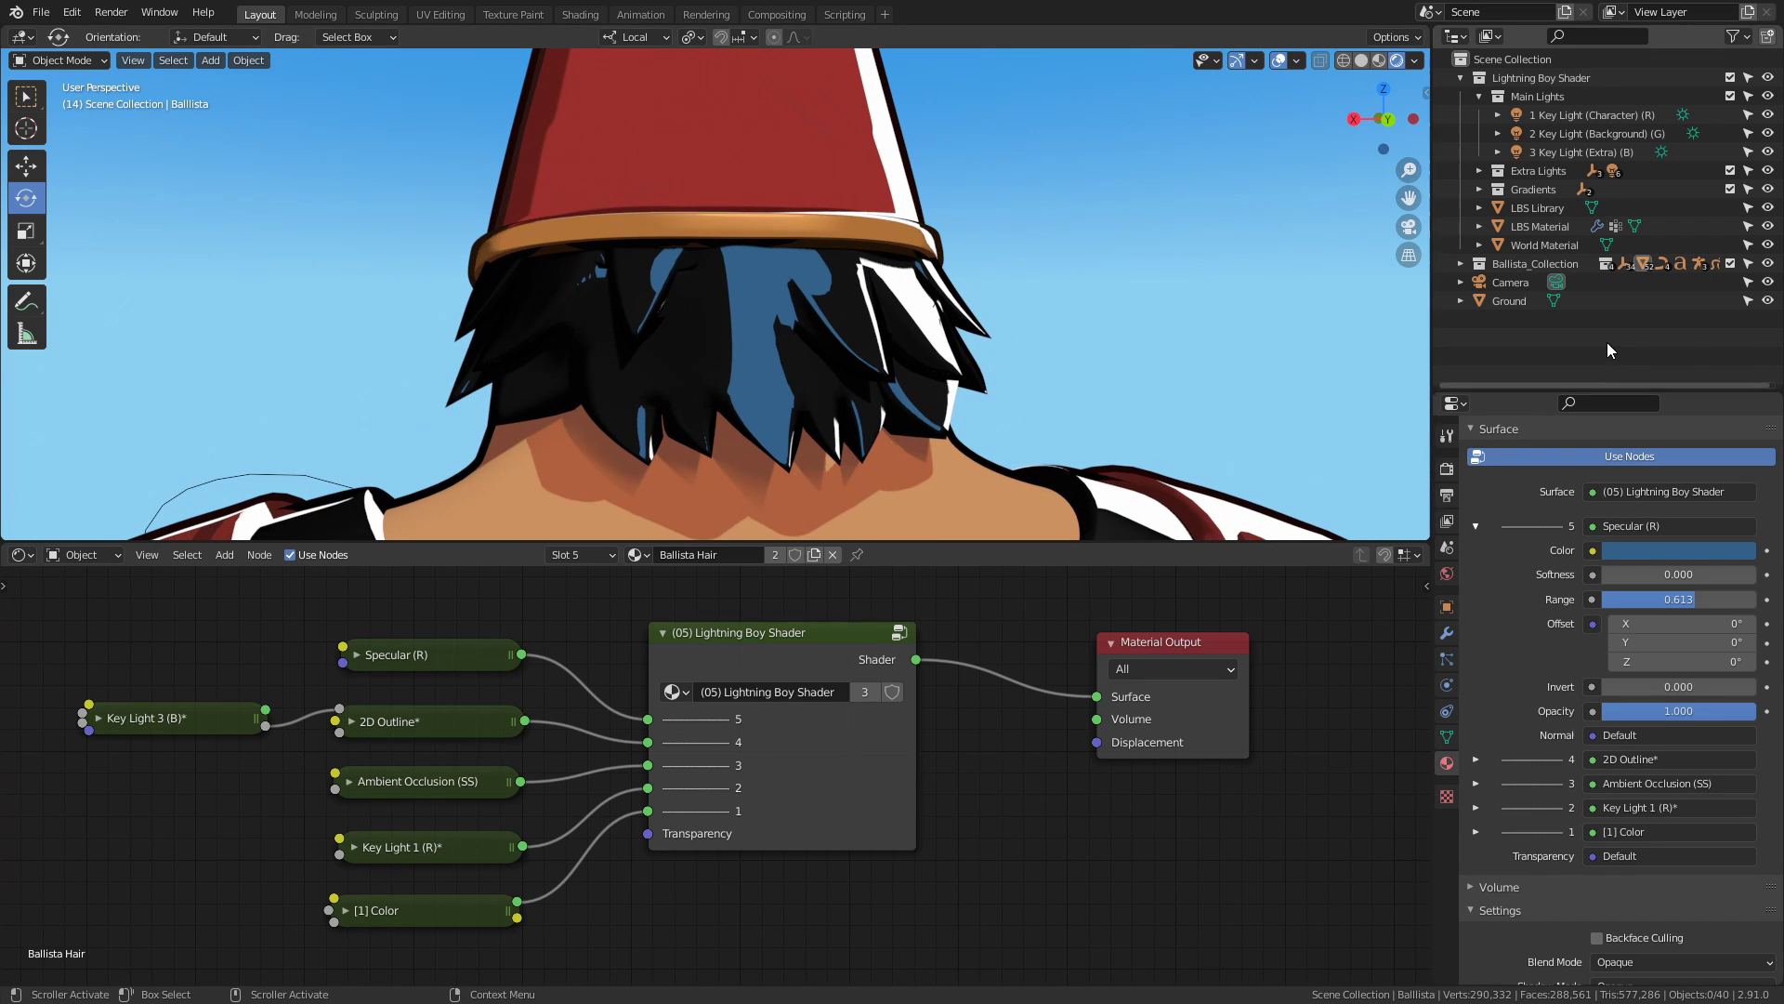
Select the LBS Library object and copy the Anisotropic Style* node from its styles.
click(1557, 208)
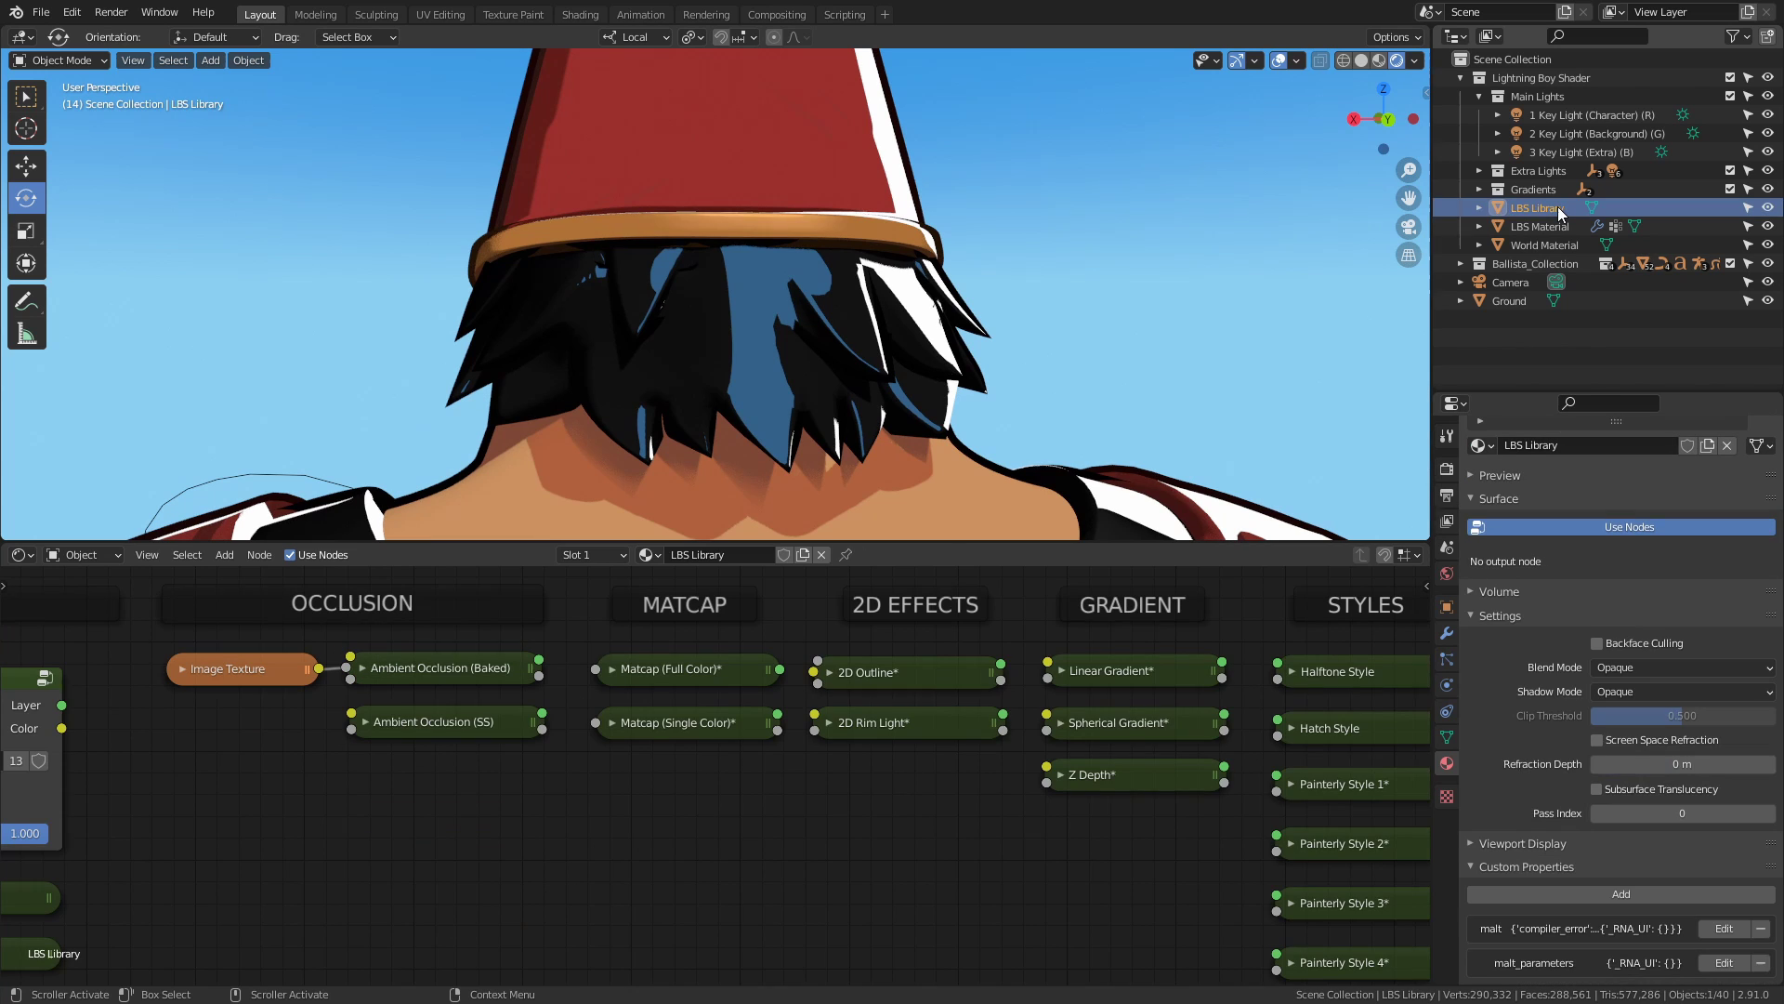
middle_drag(1363, 691, 848, 688)
middle_drag(978, 906, 906, 601)
ctrl+middle_drag(772, 822, 1180, 592)
click(884, 711)
right_click(882, 702)
key(Escape)
Paste the Anisotropic Style* node into the Ballista Hair material and insert it between Specular (R) and shader layer 5.
click(830, 409)
key(Home)
right_click(856, 799)
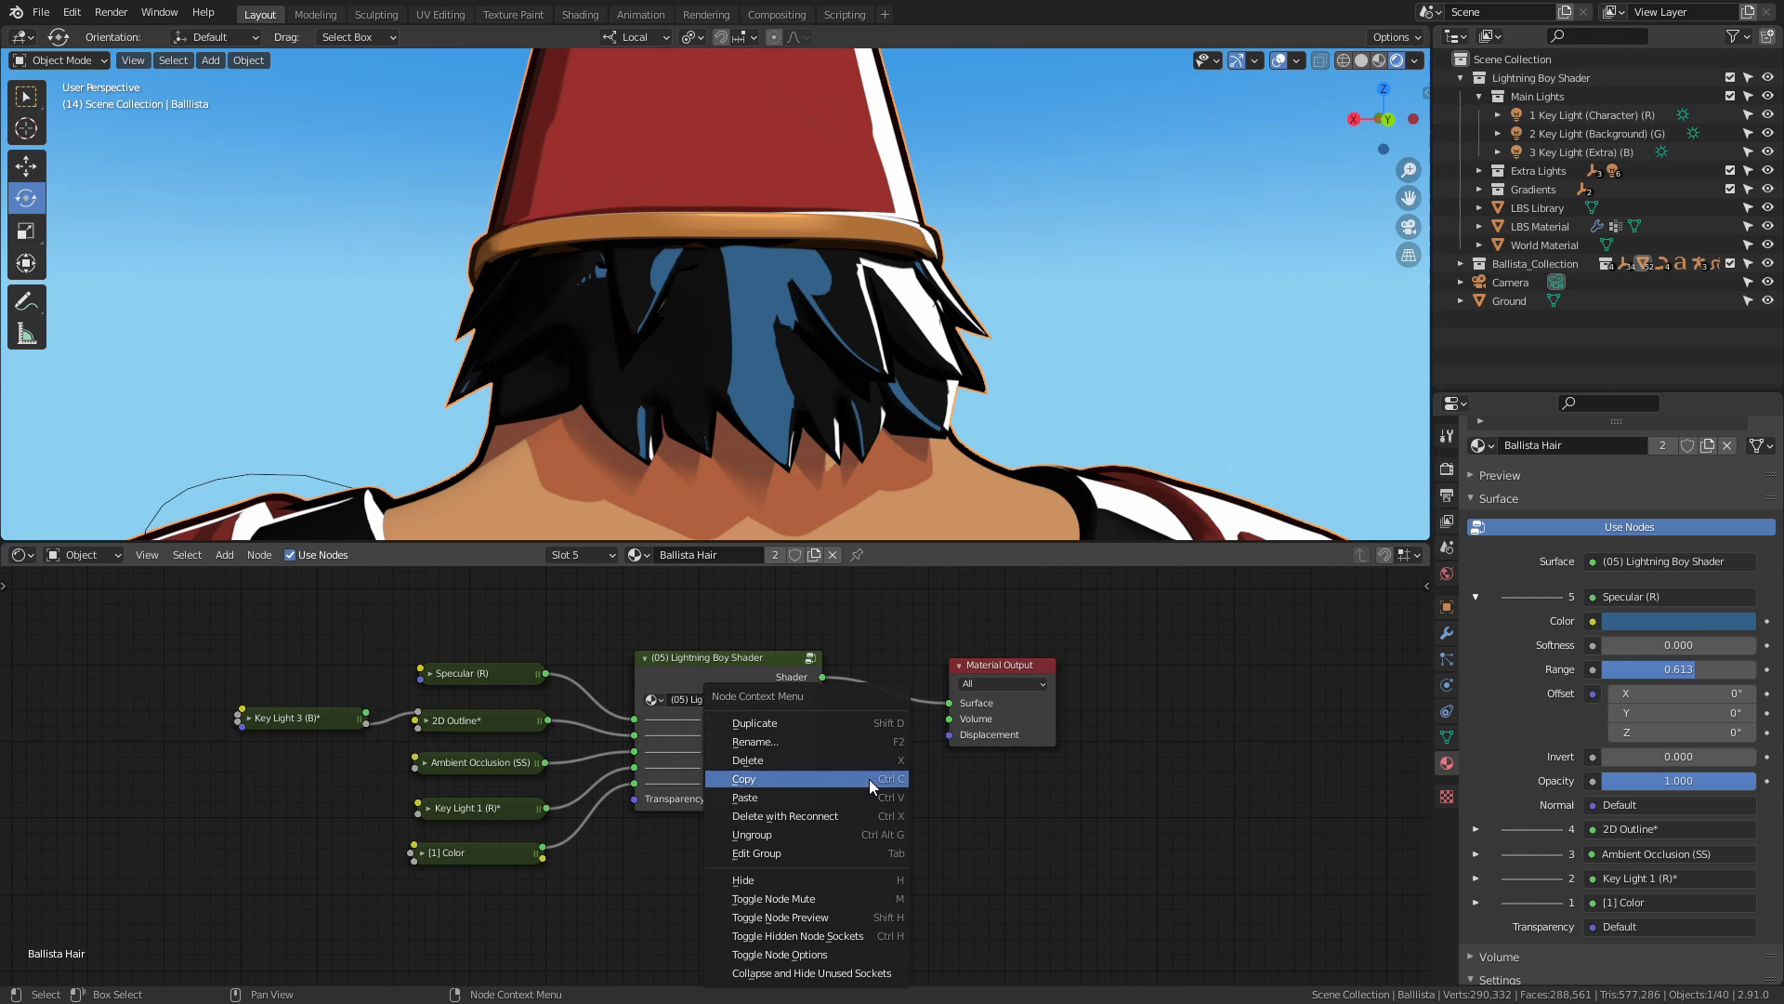
click(861, 794)
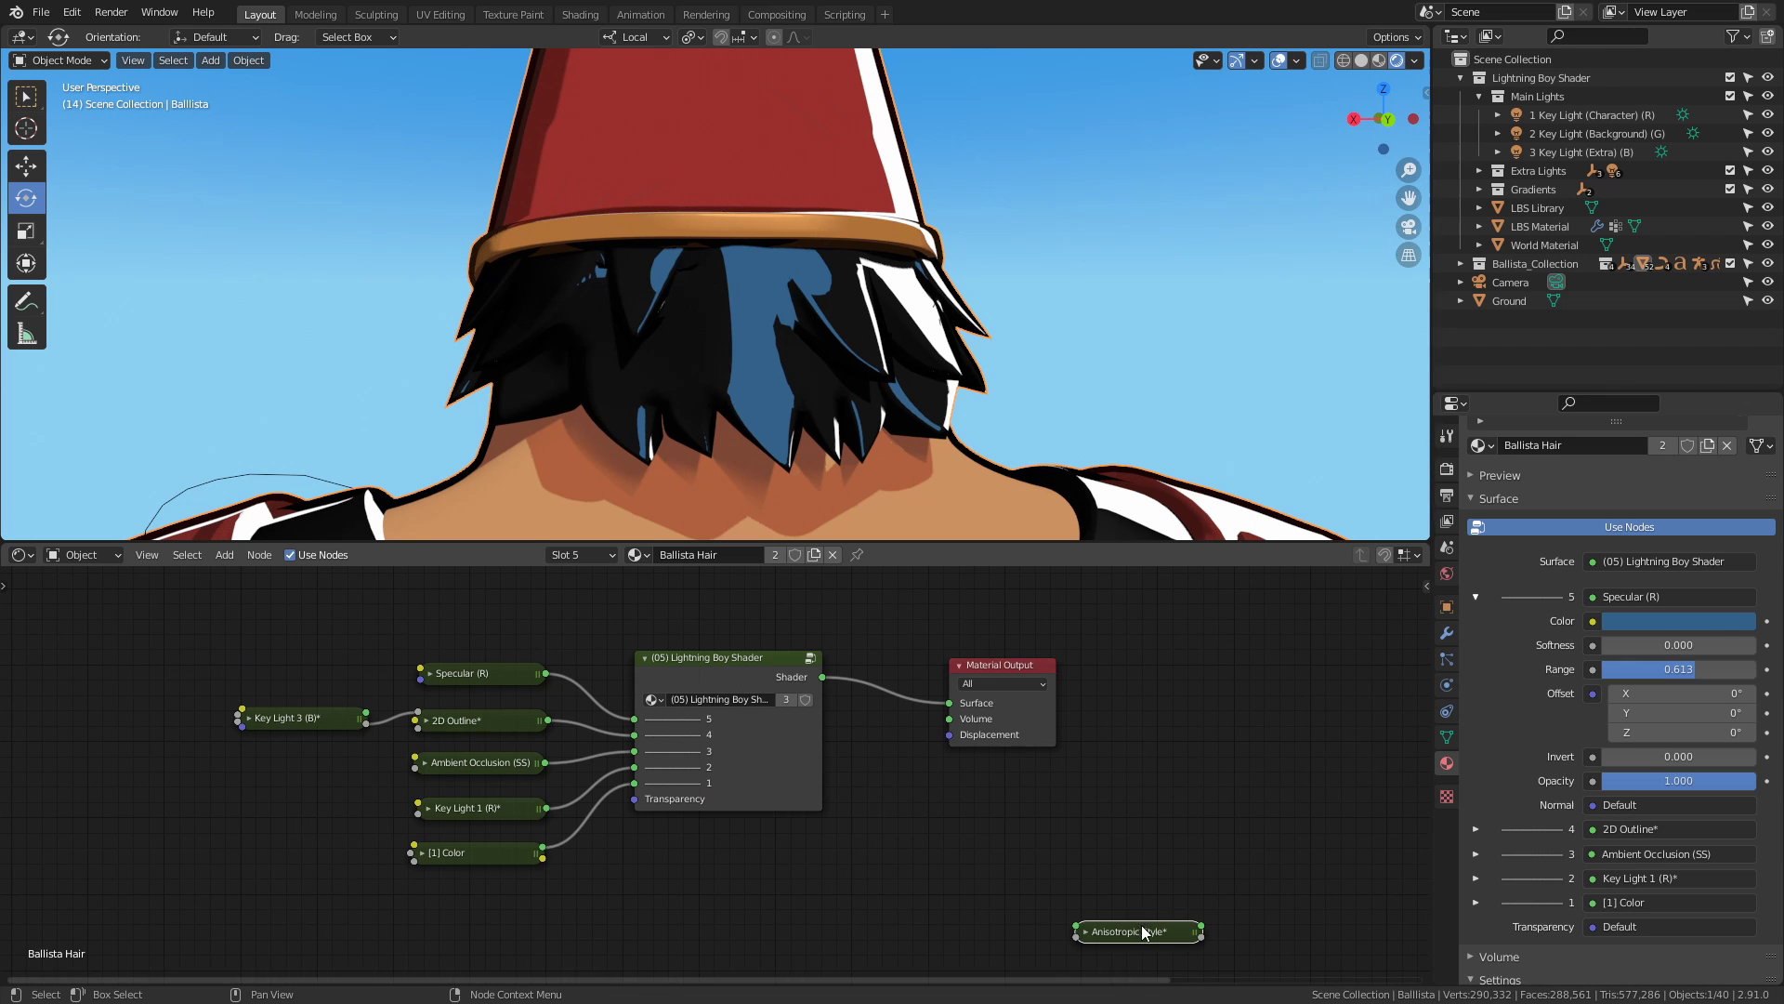
drag(1135, 925, 625, 697)
click(595, 690)
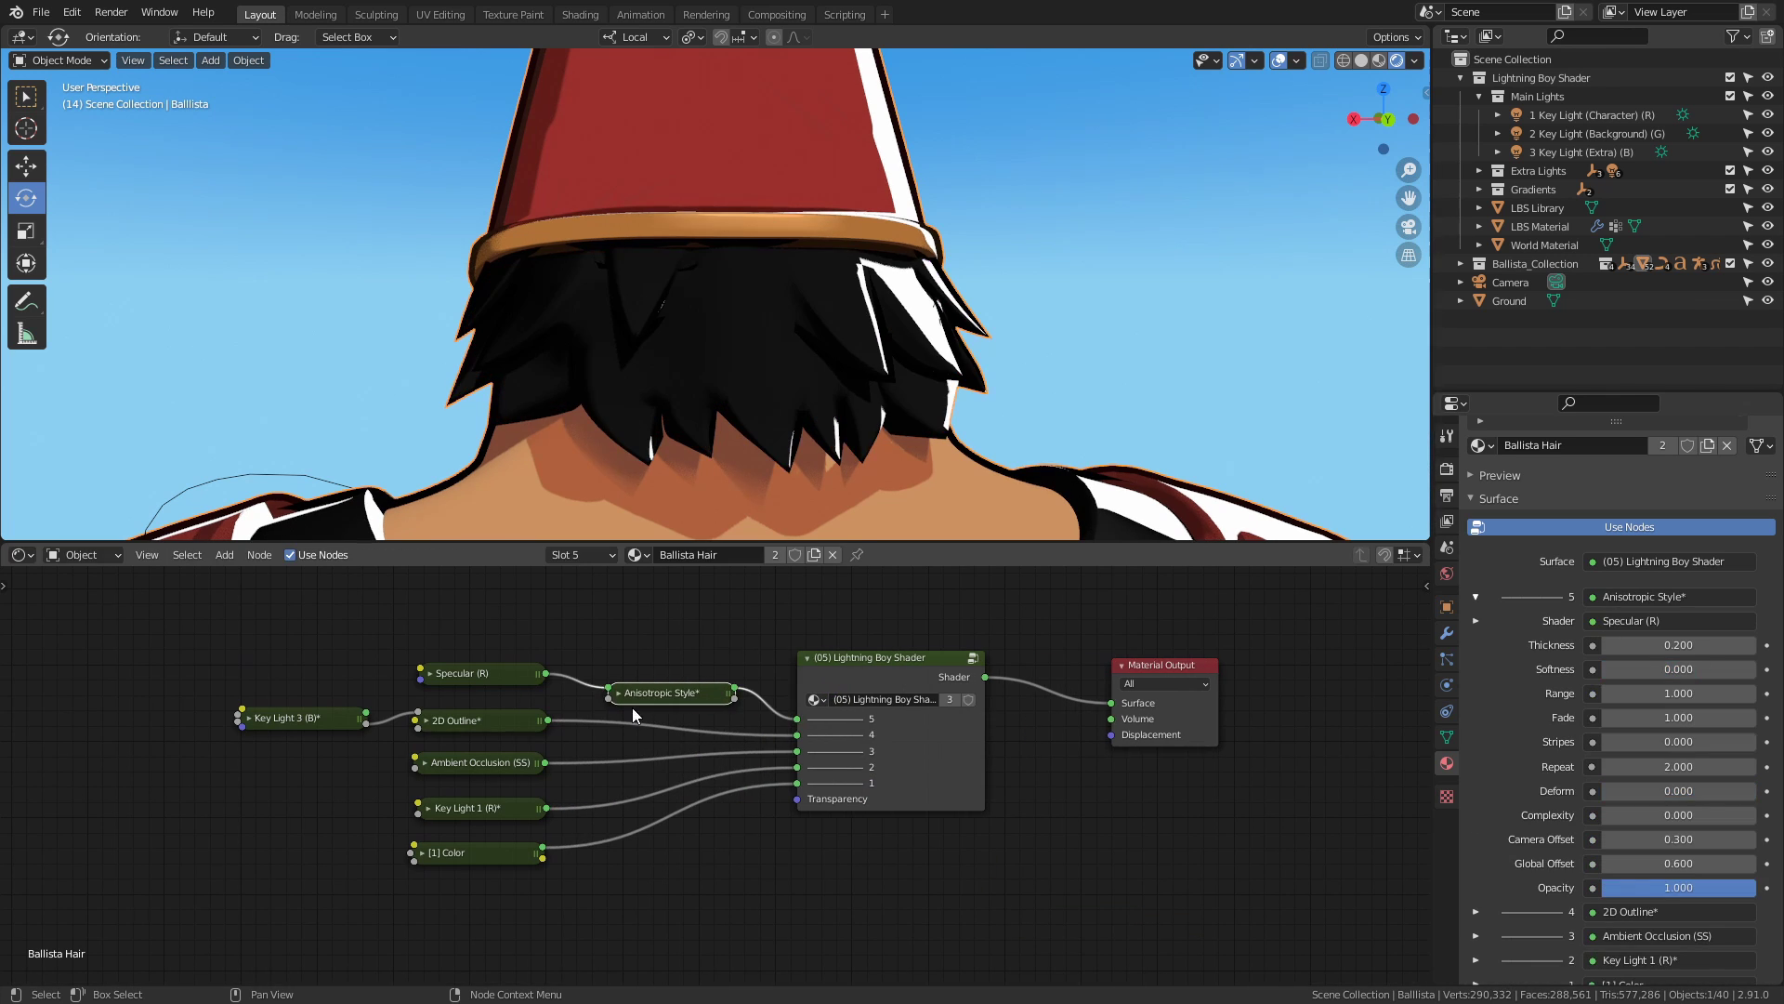
Set the Anisotropic Style*'s Global Offset to 0.300 and check the highlight band on the back of the hair.
key(Home)
mouse_move(911, 464)
middle_down()
mouse_move(920, 444)
mouse_move(884, 499)
mouse_move(927, 424)
mouse_move(924, 444)
middle_up()
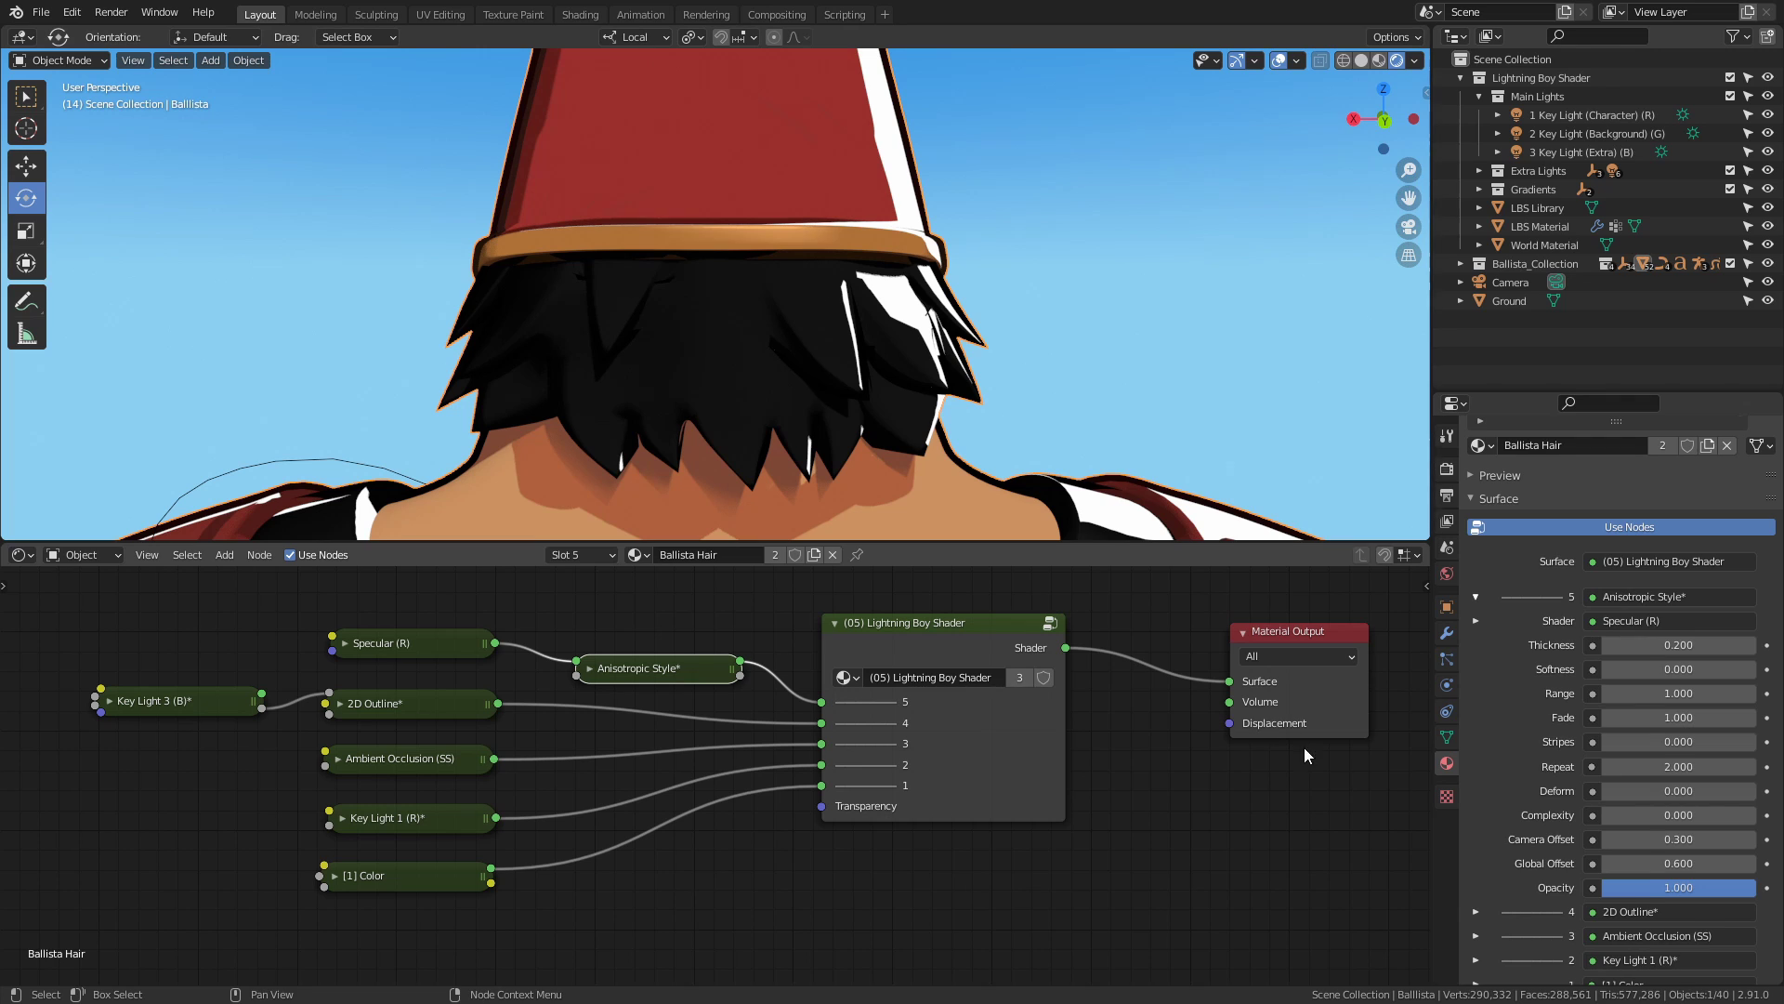
scroll(1343, 693, down, 5)
mouse_move(1573, 562)
mouse_down()
mouse_move(1635, 562)
mouse_move(1574, 563)
mouse_up()
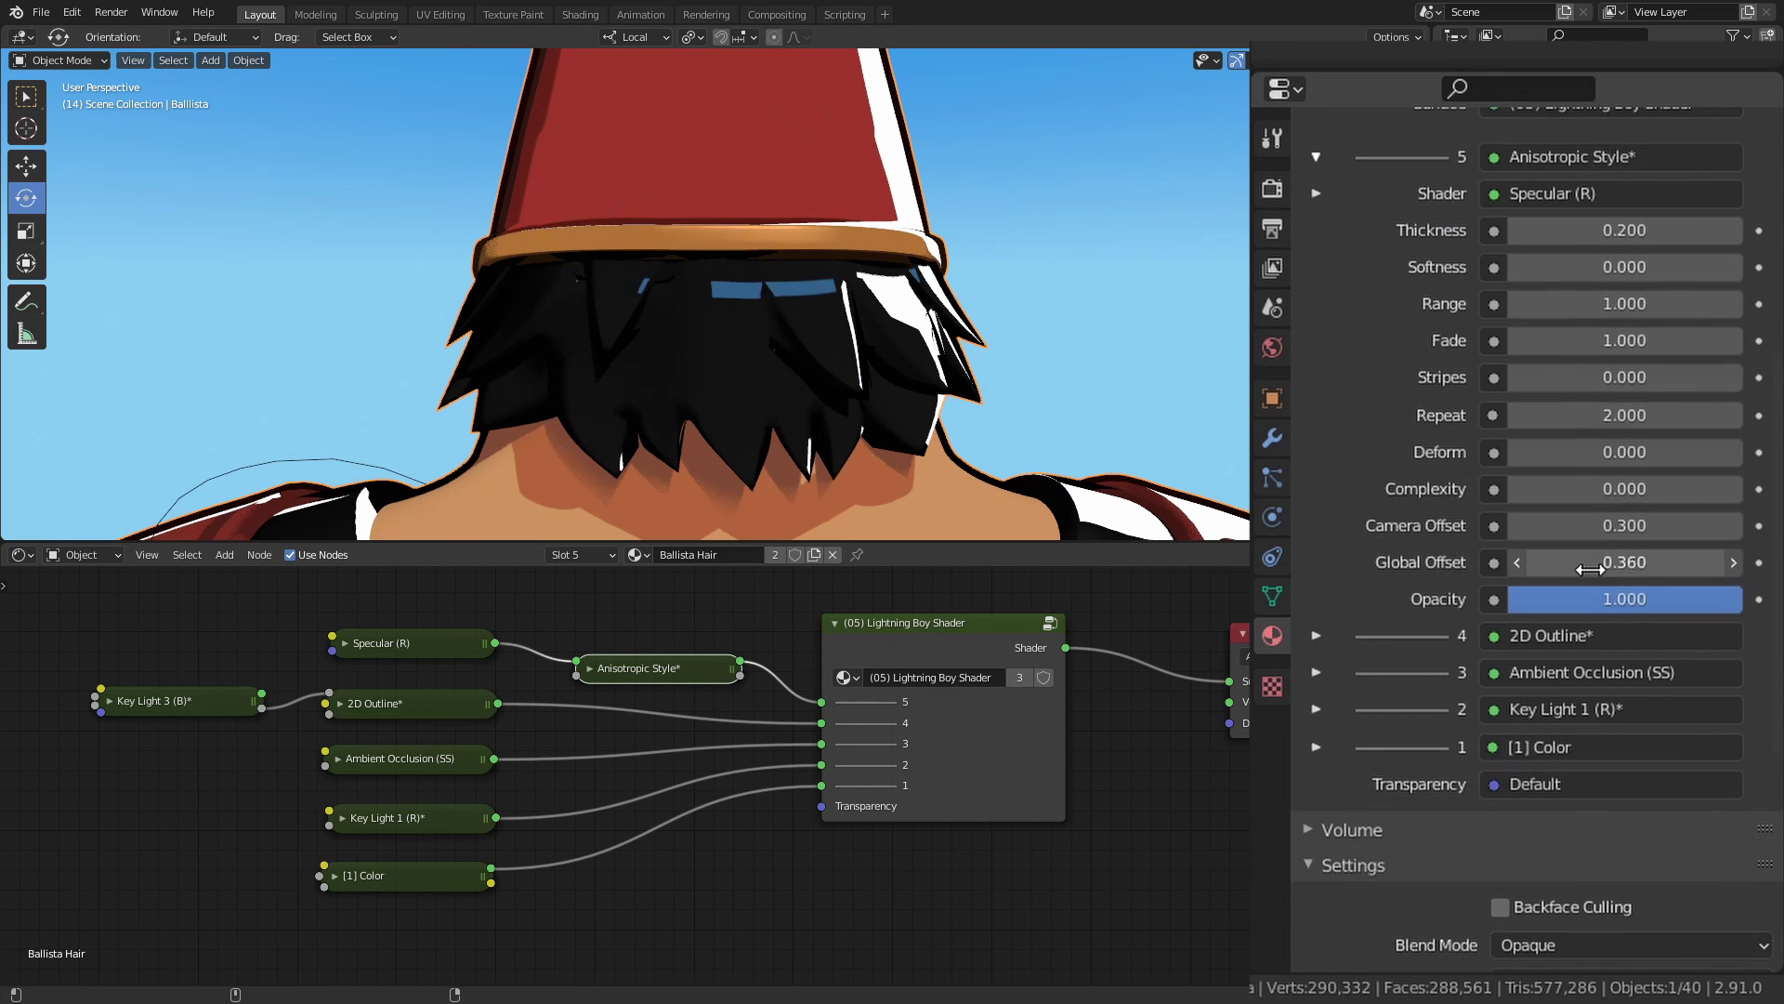
mouse_move(899, 393)
middle_down()
mouse_move(866, 409)
mouse_move(922, 393)
mouse_move(880, 392)
middle_up()
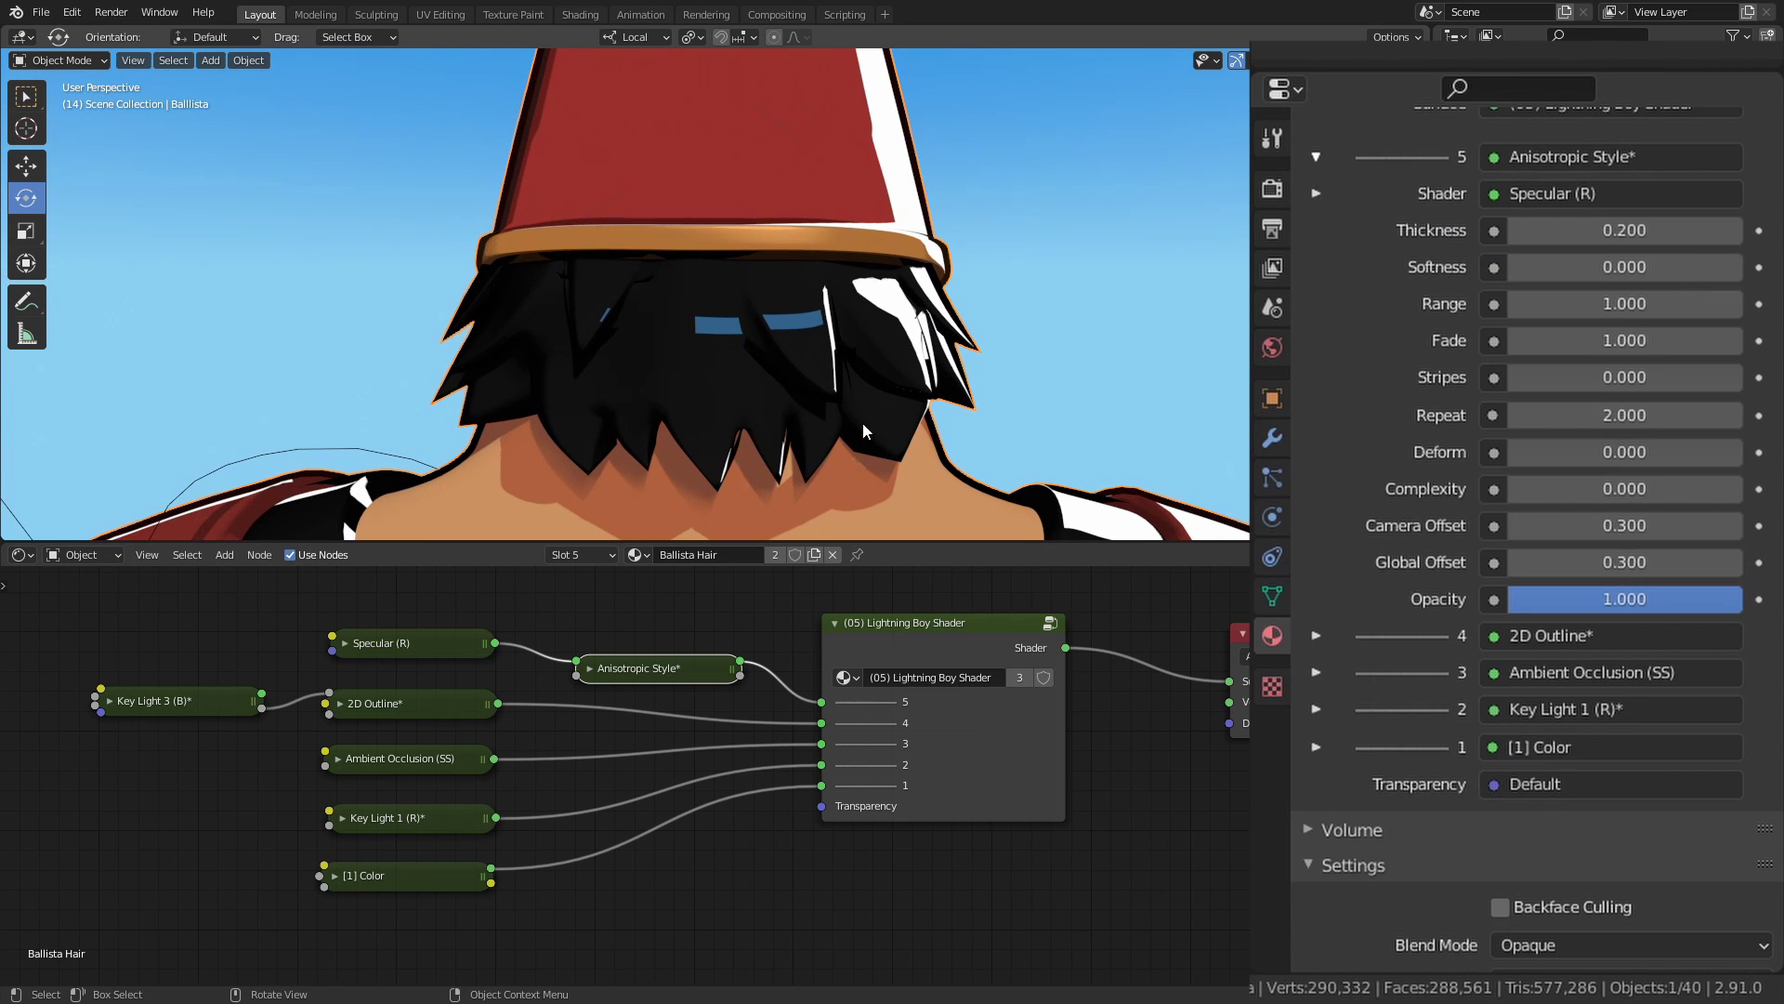
Open the UV Editor with the hair mesh in Edit Mode and hide the viewport overlays.
click(31, 553)
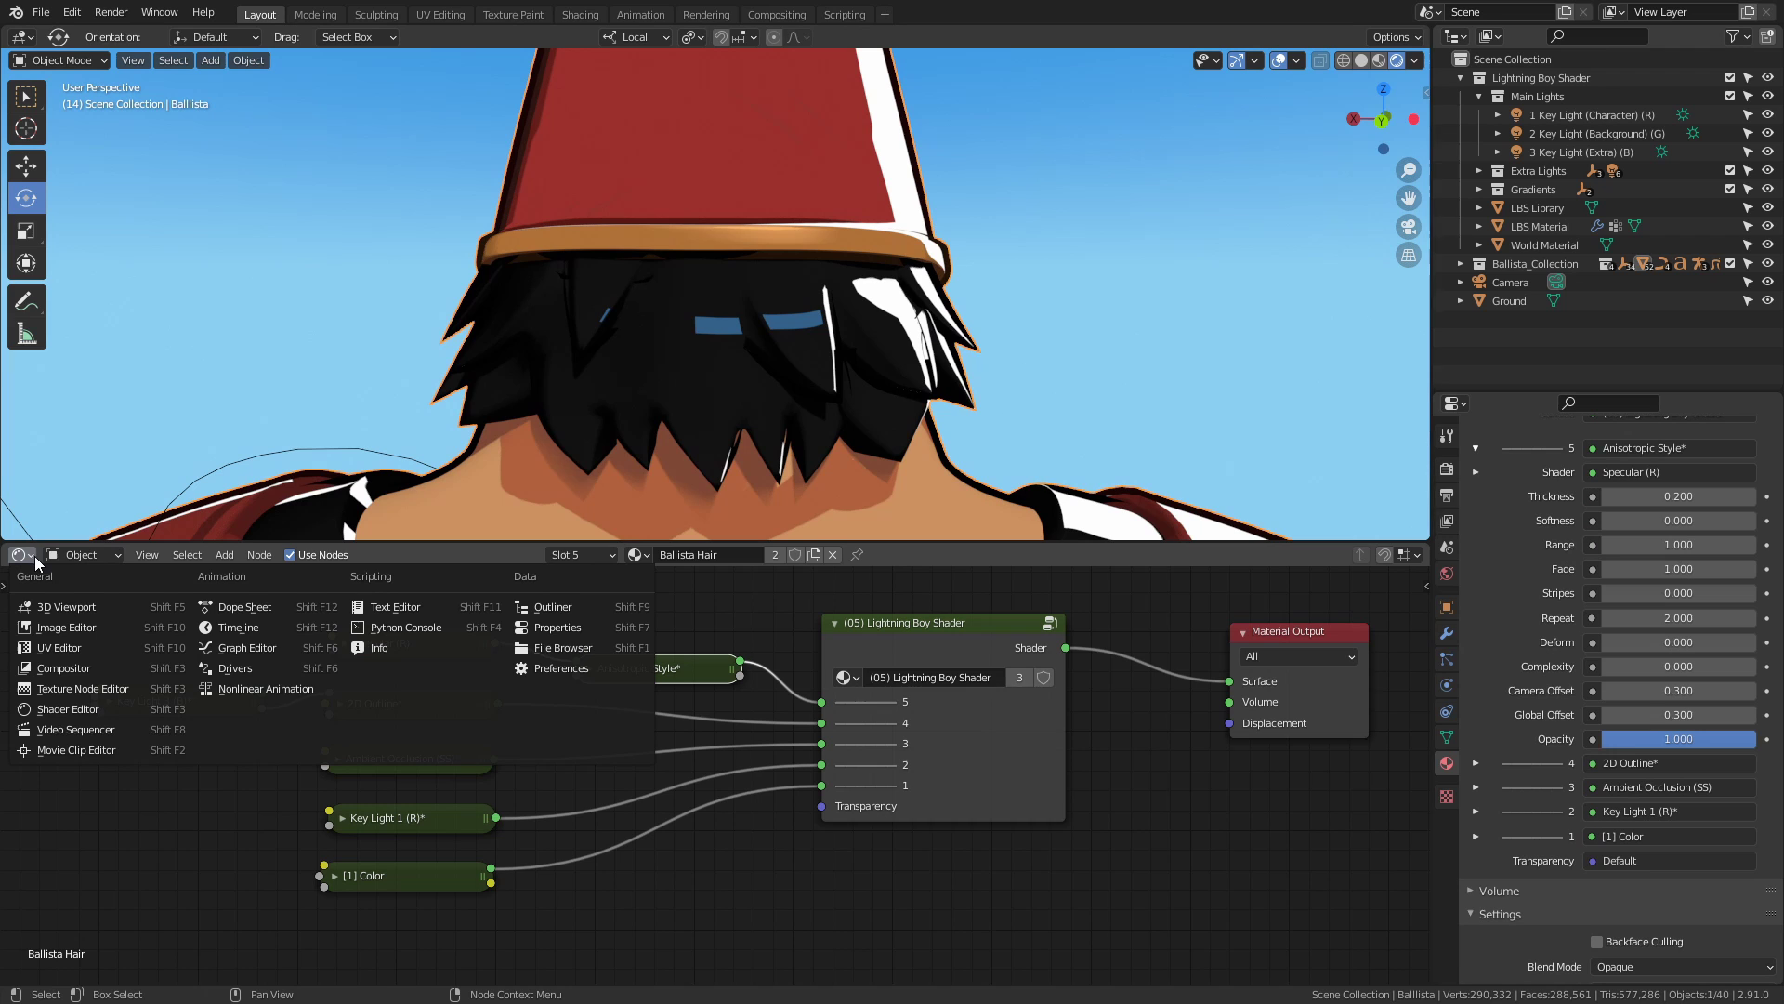
click(82, 648)
key(Tab)
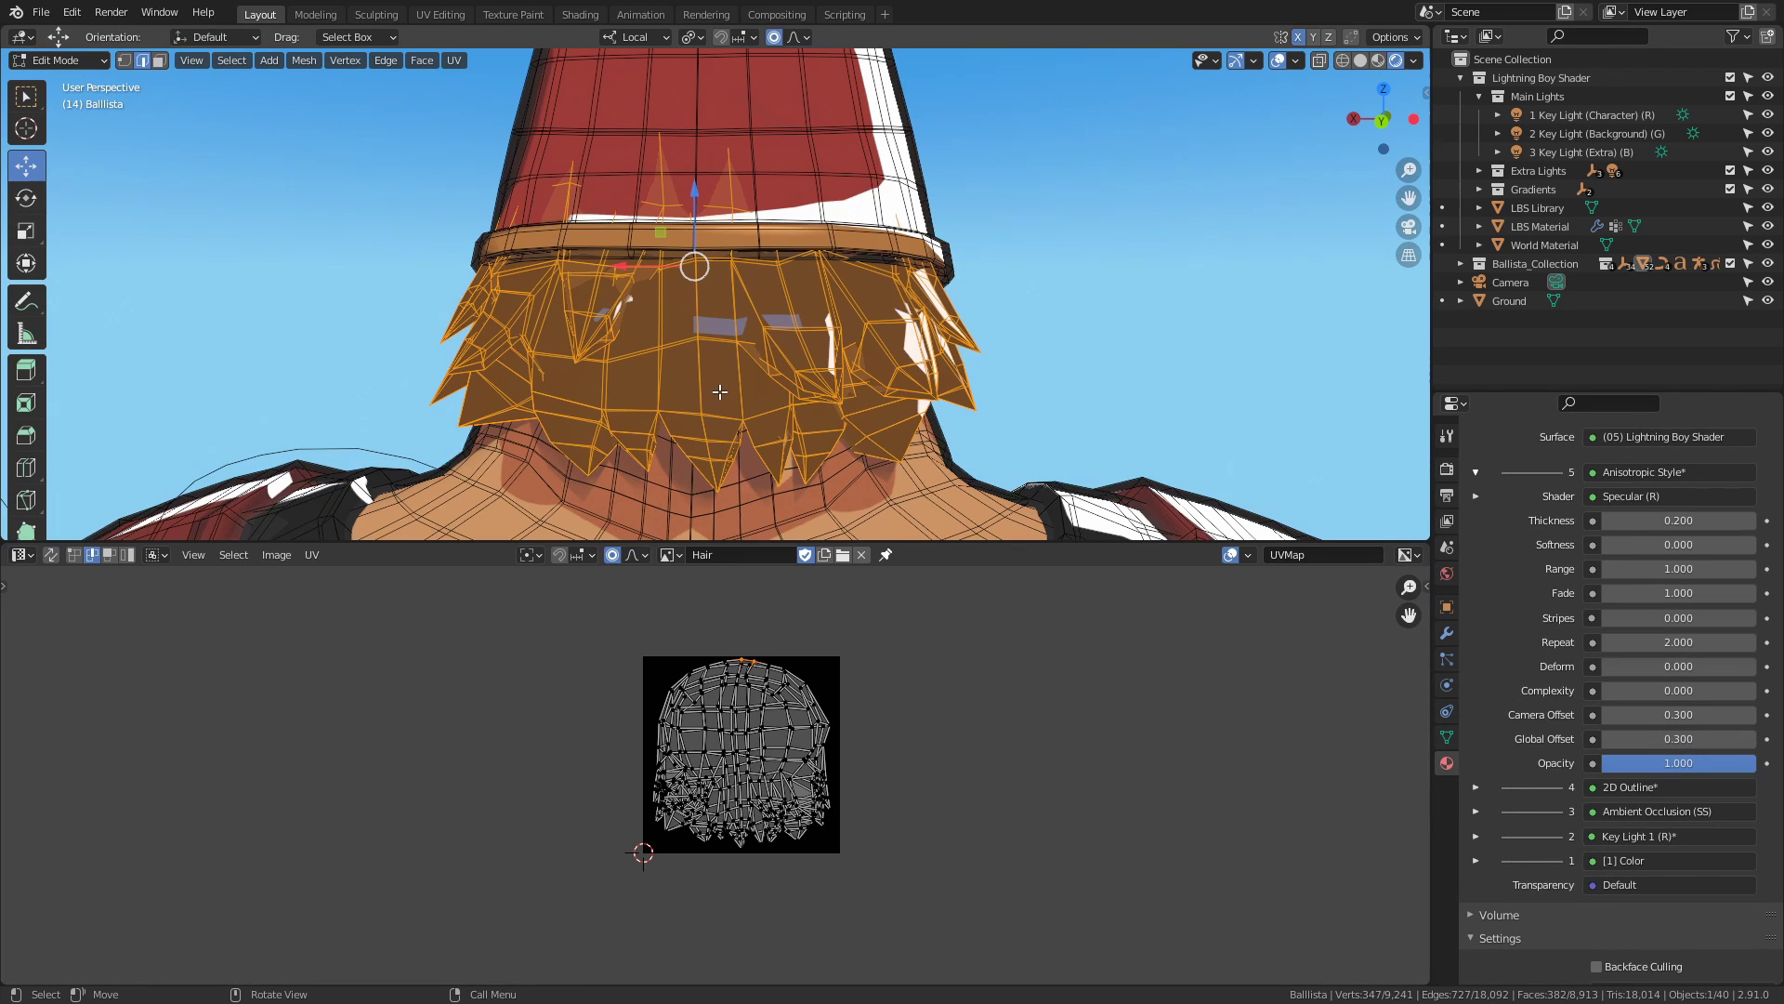
ctrl+middle_drag(693, 879, 877, 612)
key(shift+alt+z)
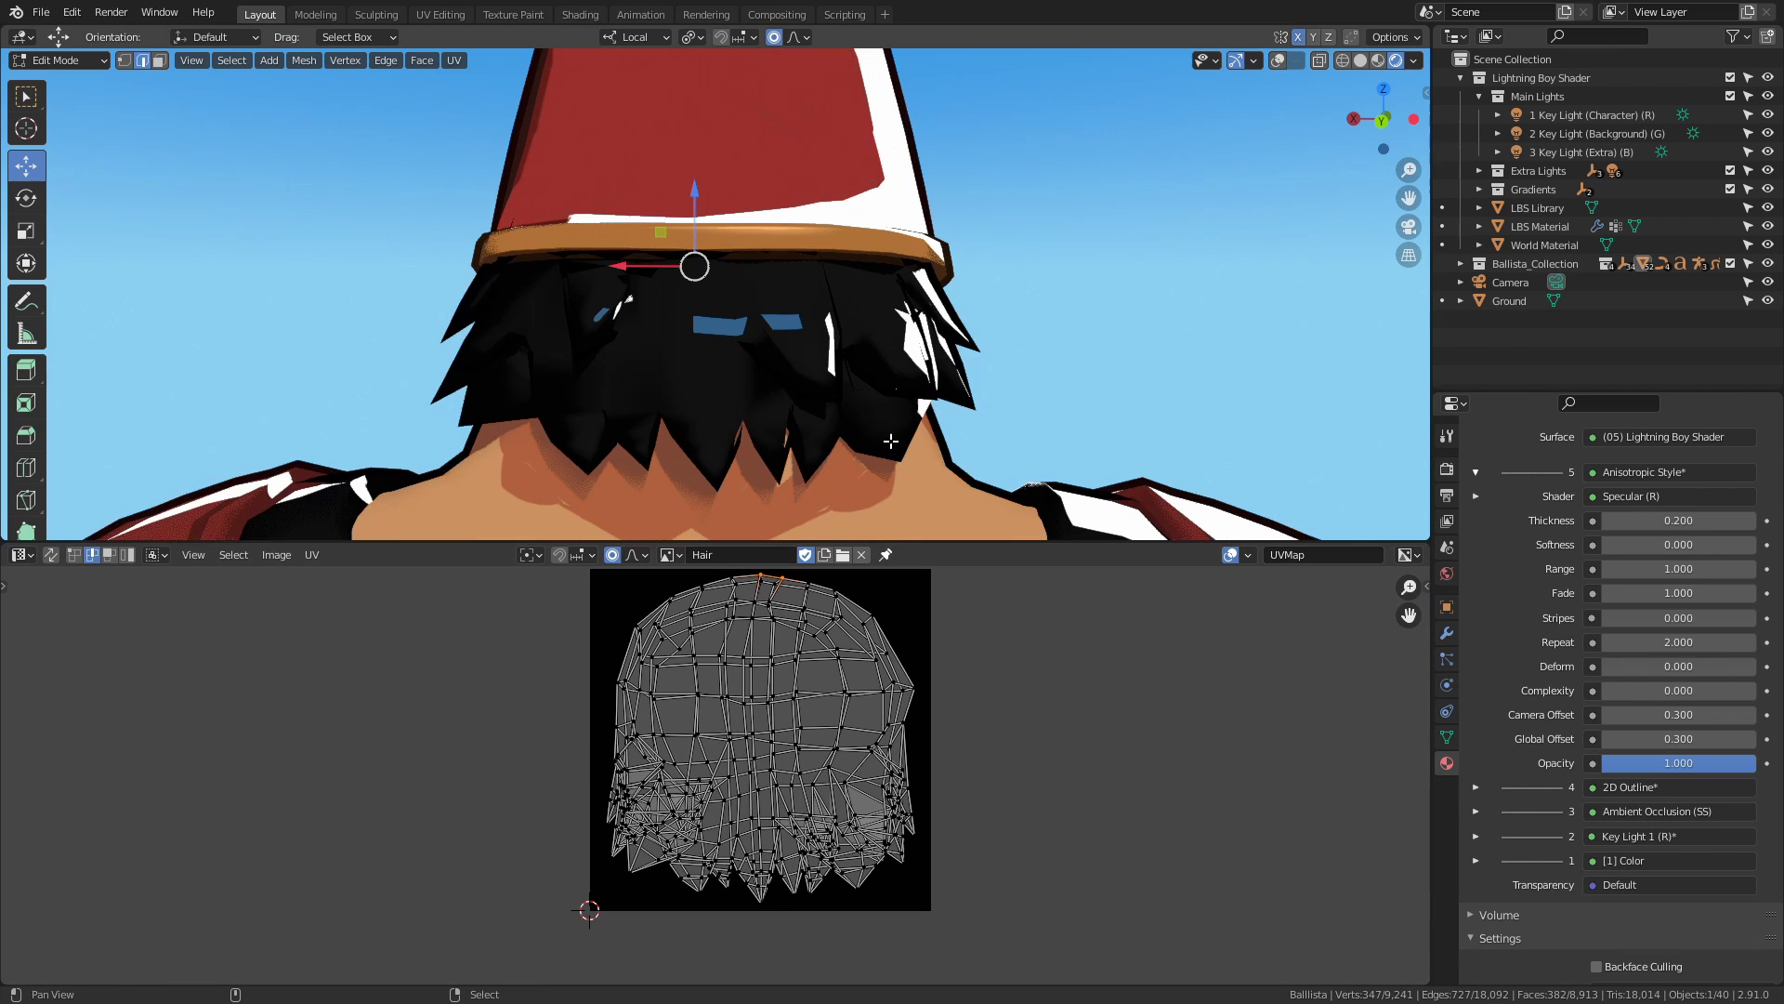
Select the whole hair UV island, then rotate and move it to shift the anisotropic highlight.
key(l)
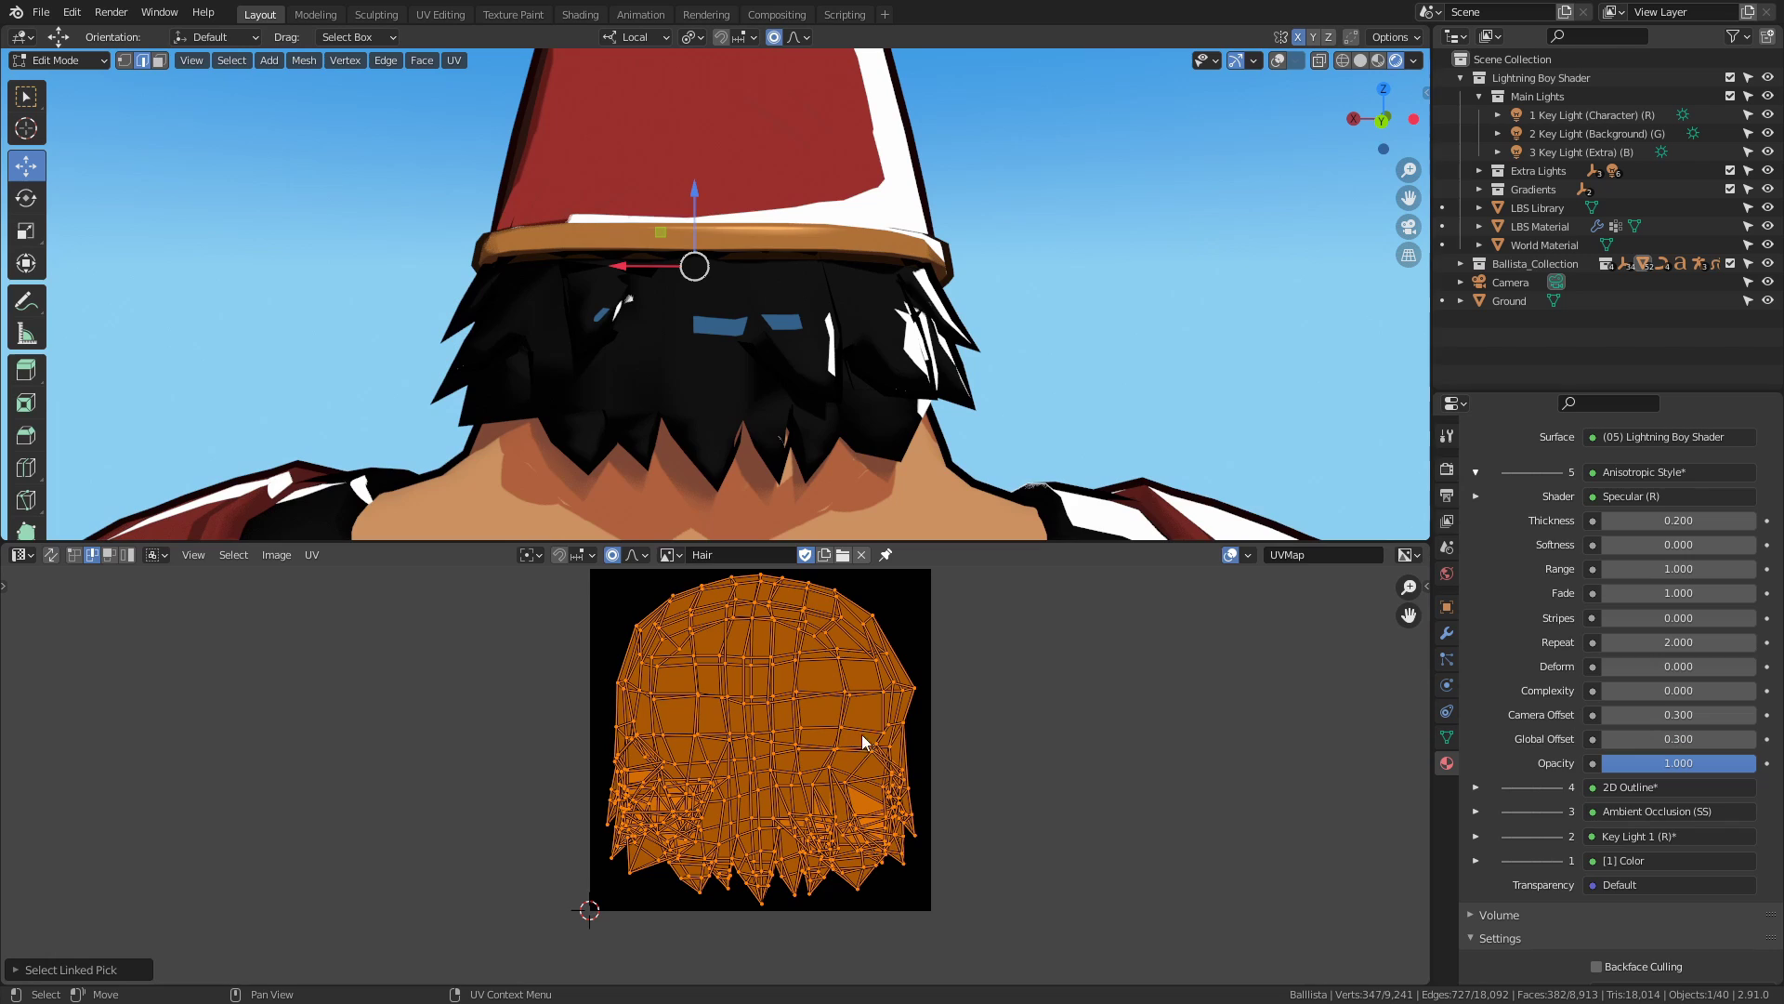
key(r)
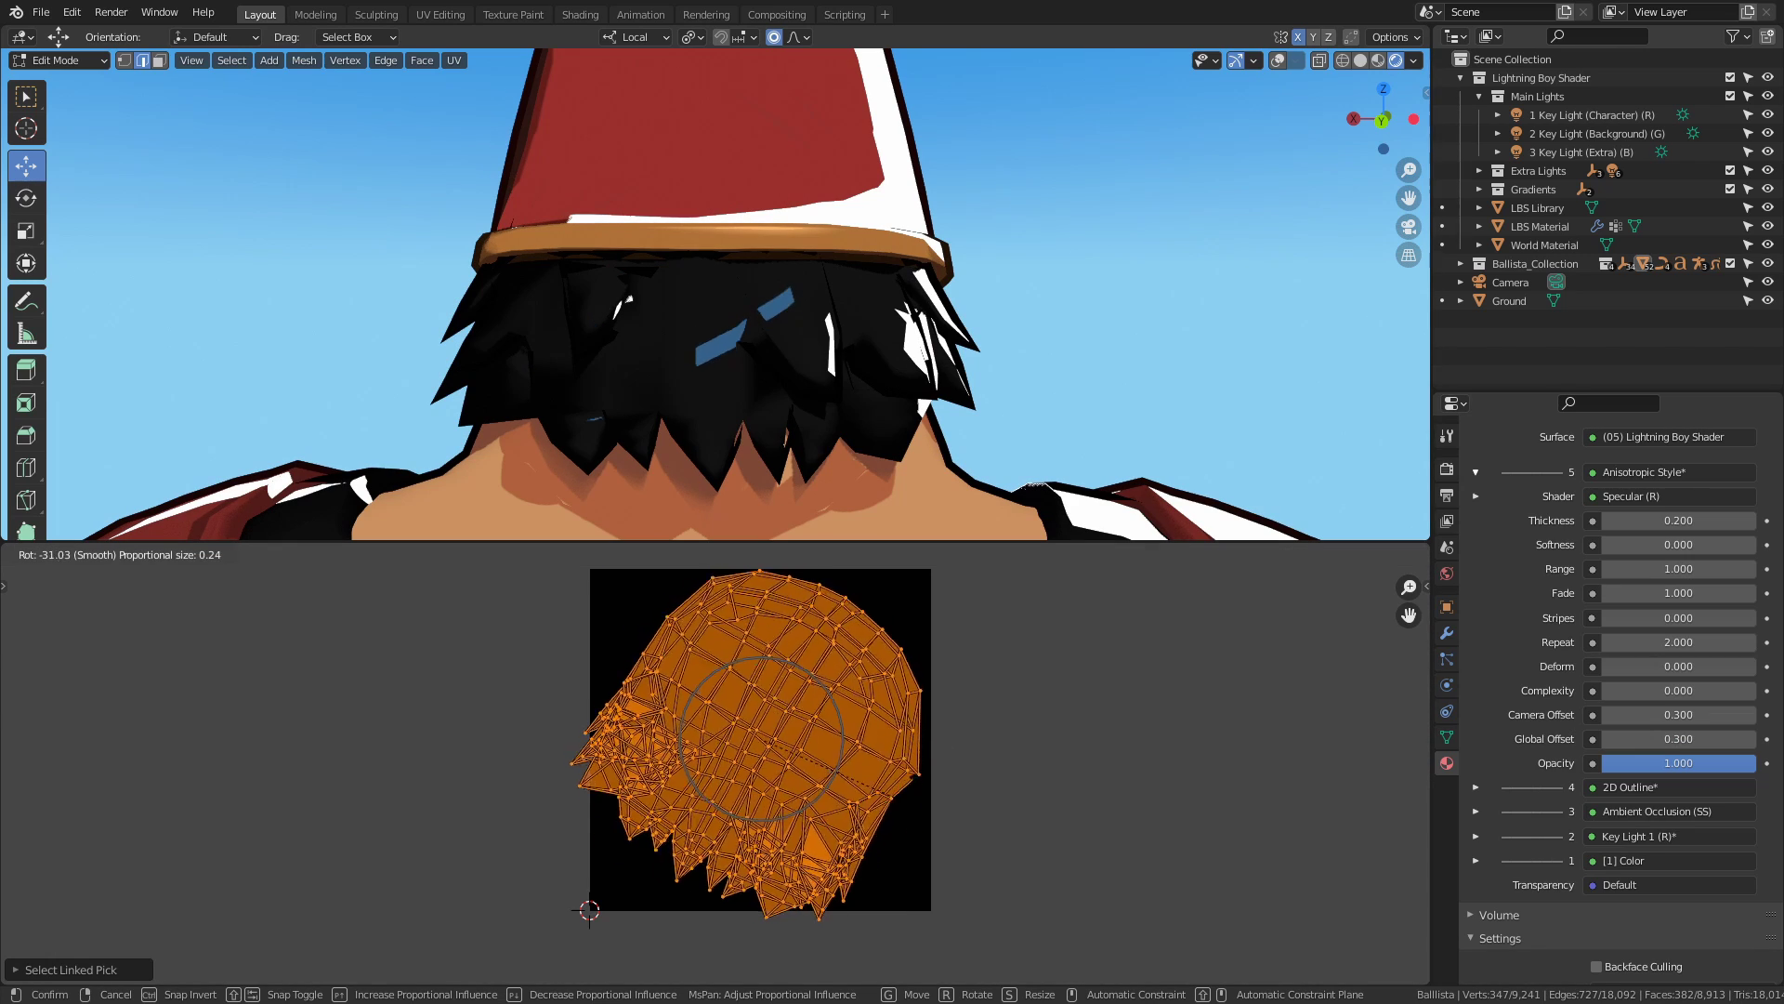
click(889, 721)
key(g)
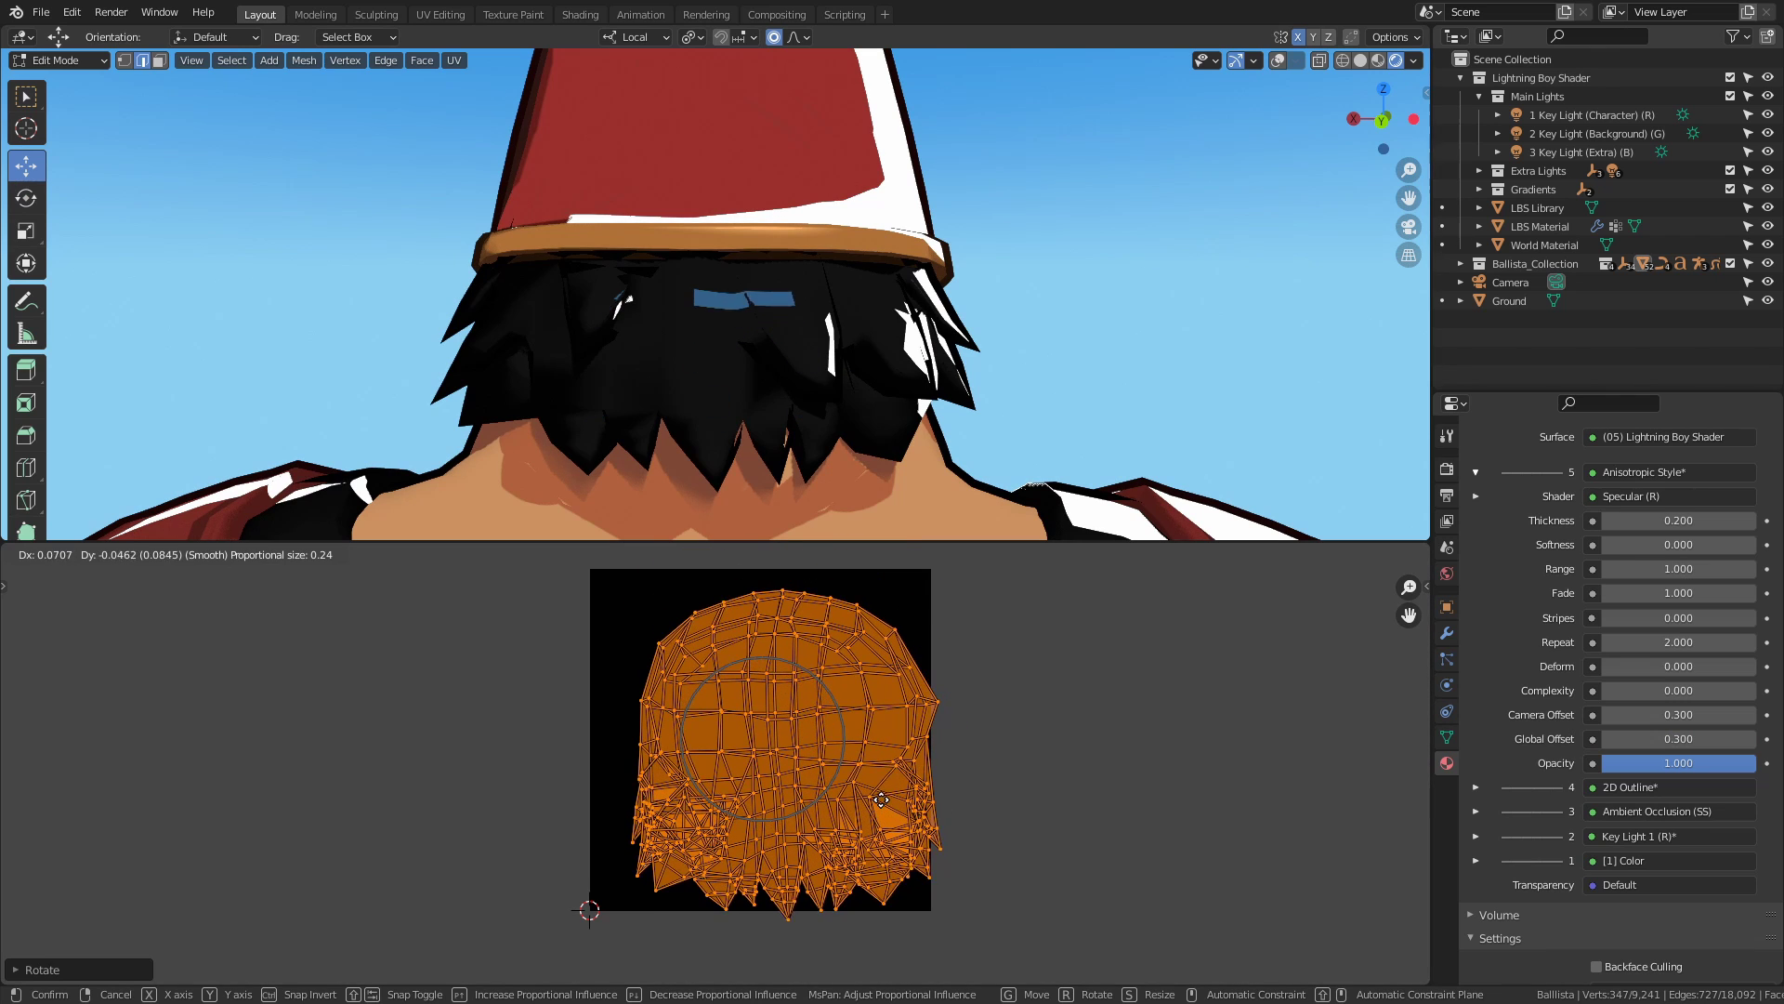
click(866, 783)
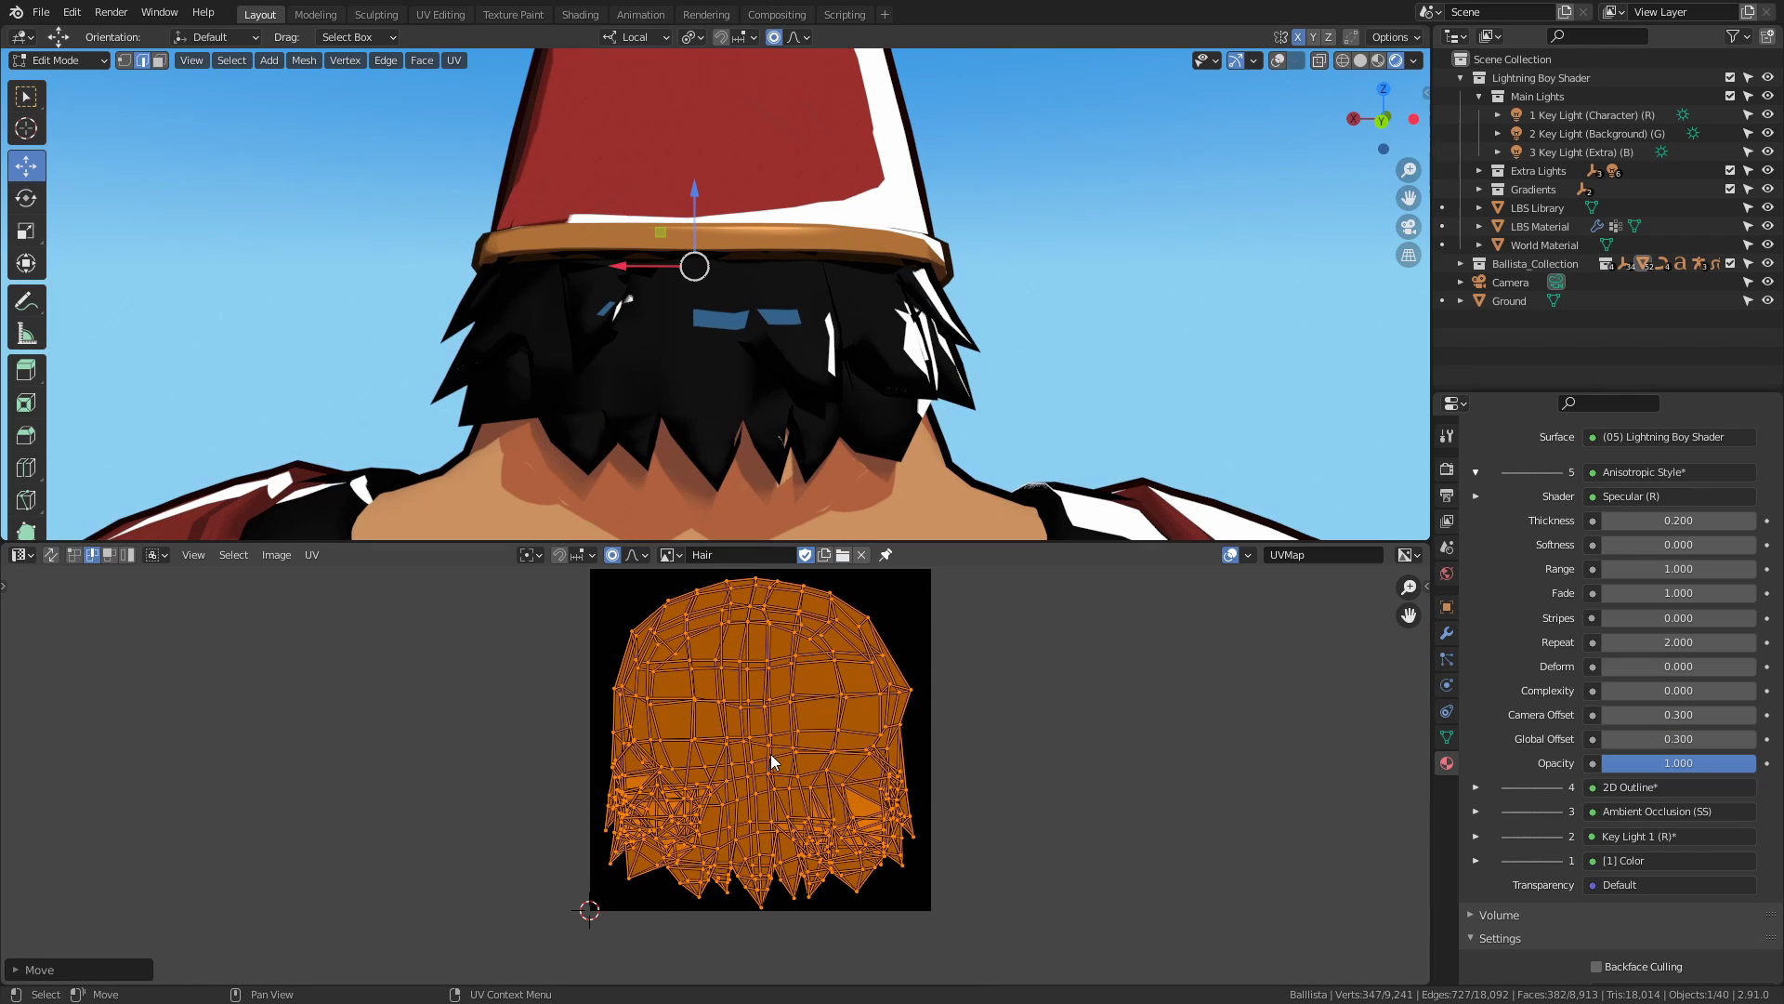
Return to the Shader Editor and set Anisotropic Style* to Stripes 0.231, Repeat 0.900, Deform 0.431 and Complexity 2.900.
click(34, 556)
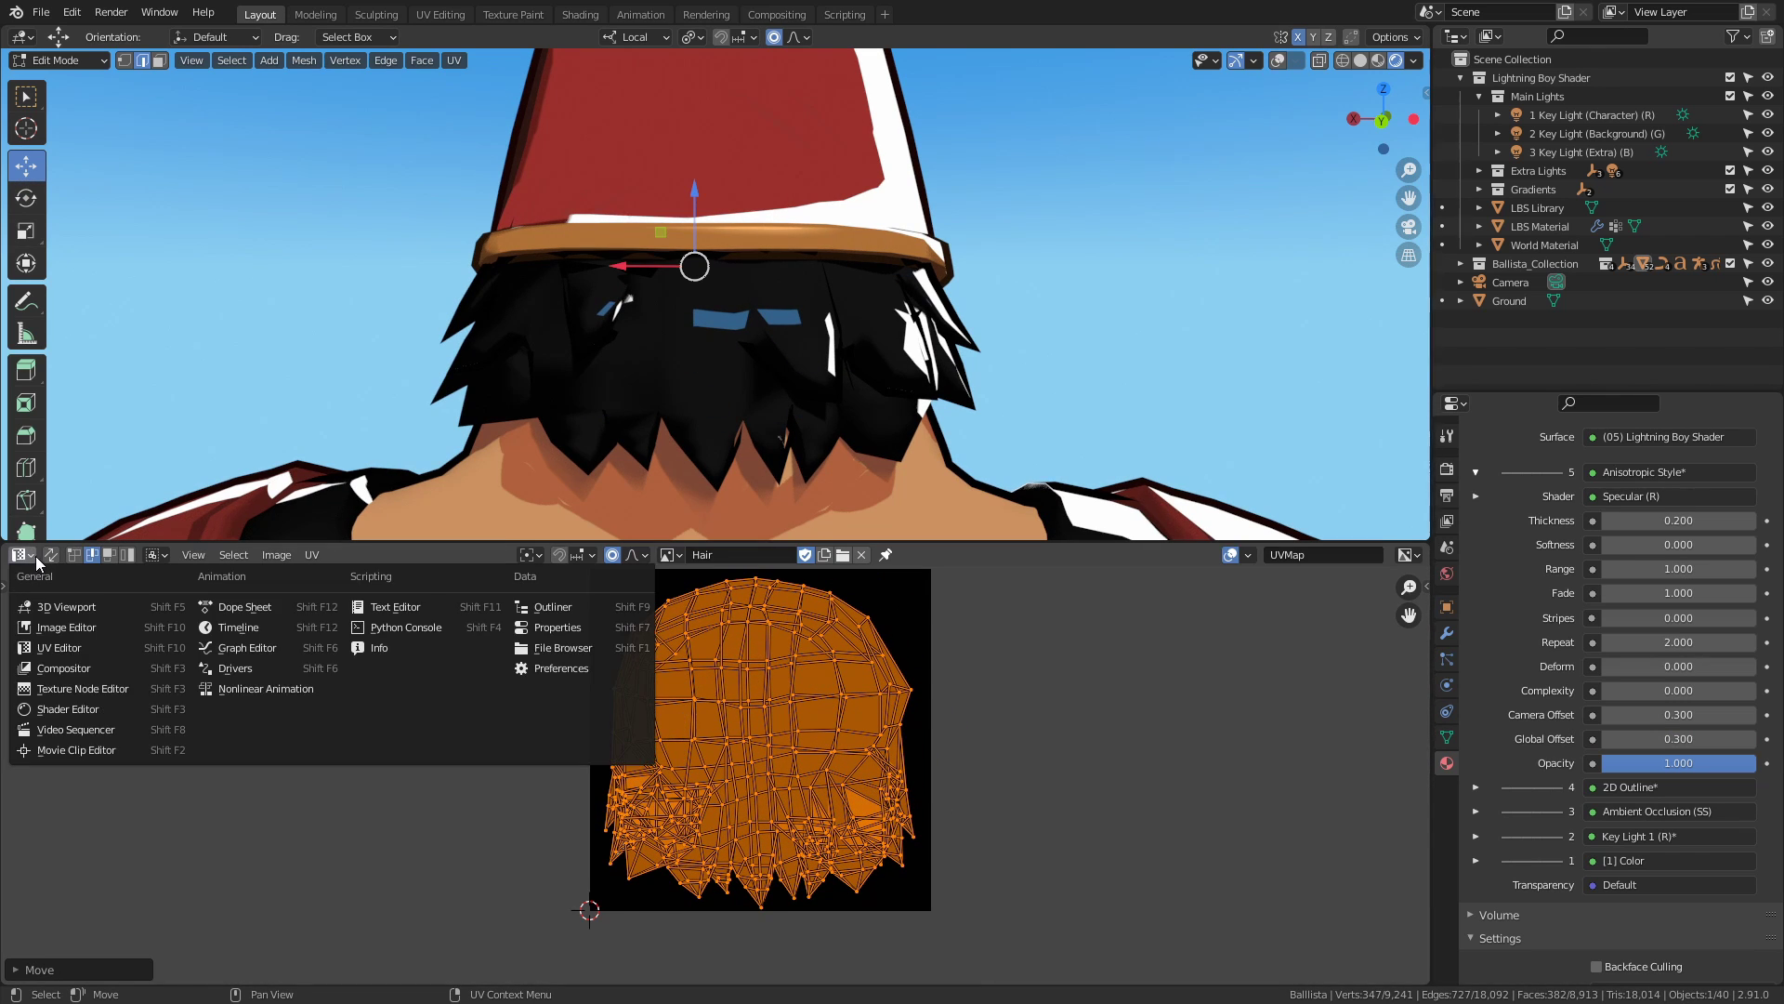
click(98, 706)
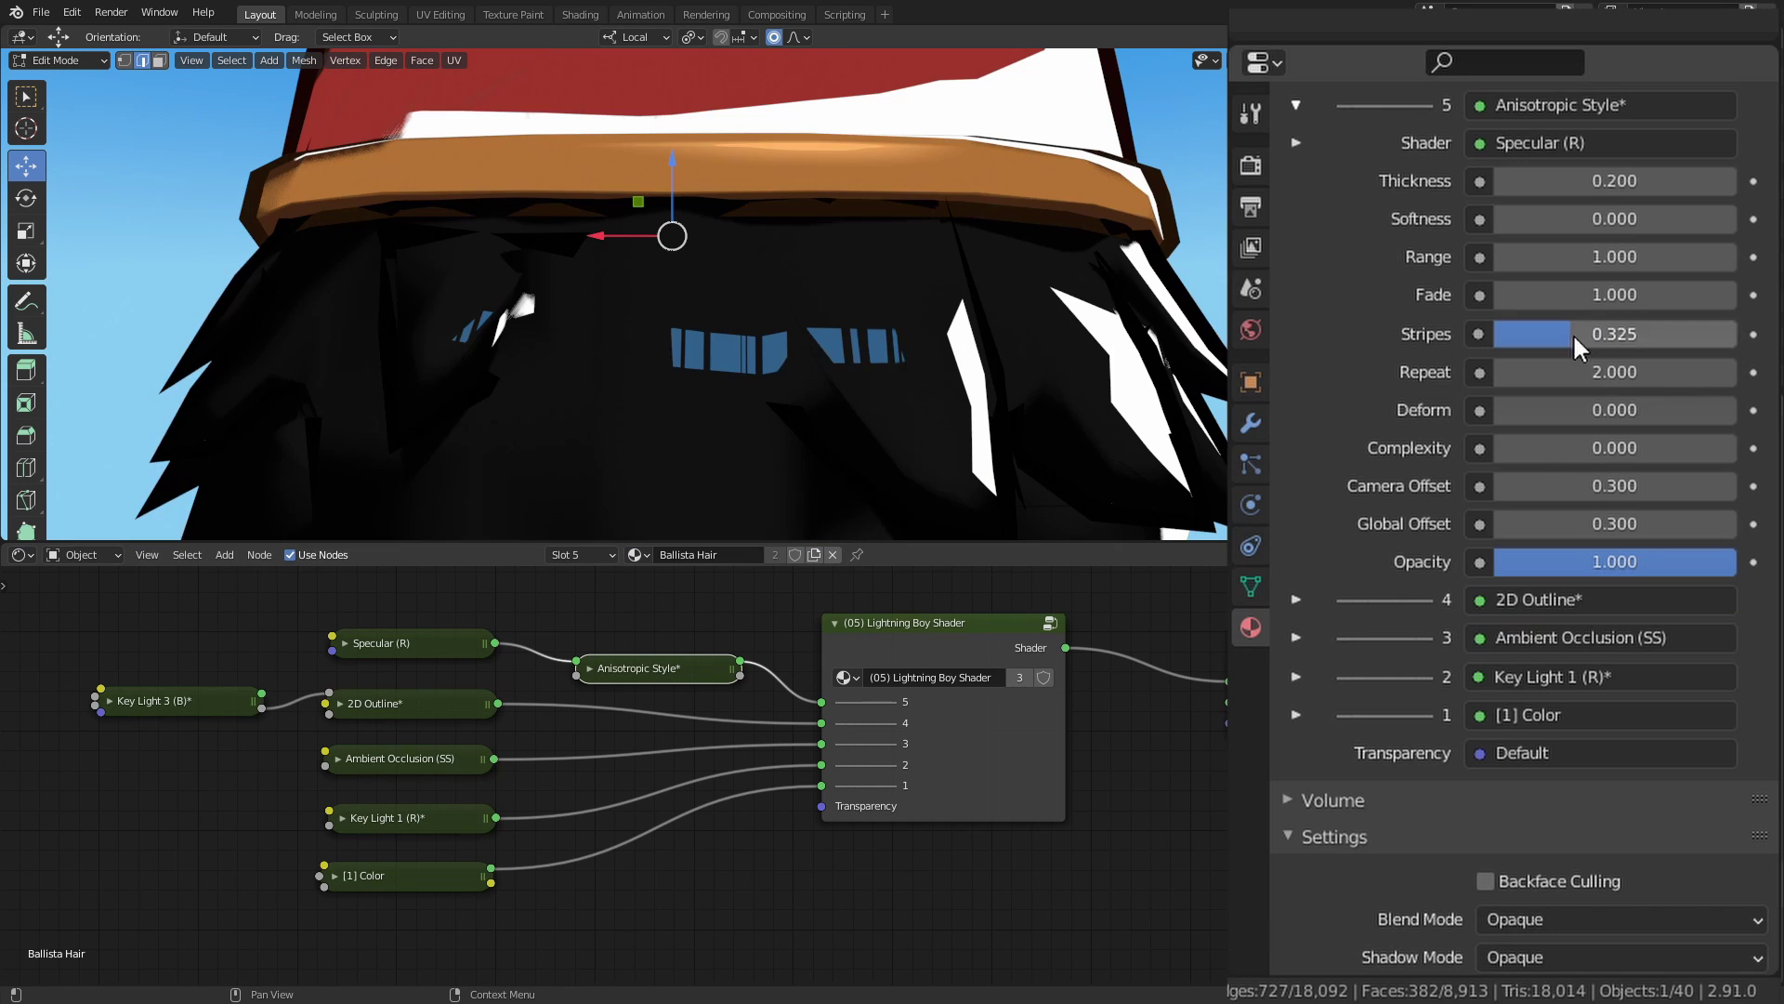
drag(1574, 335, 1672, 322)
drag(1603, 372, 1530, 332)
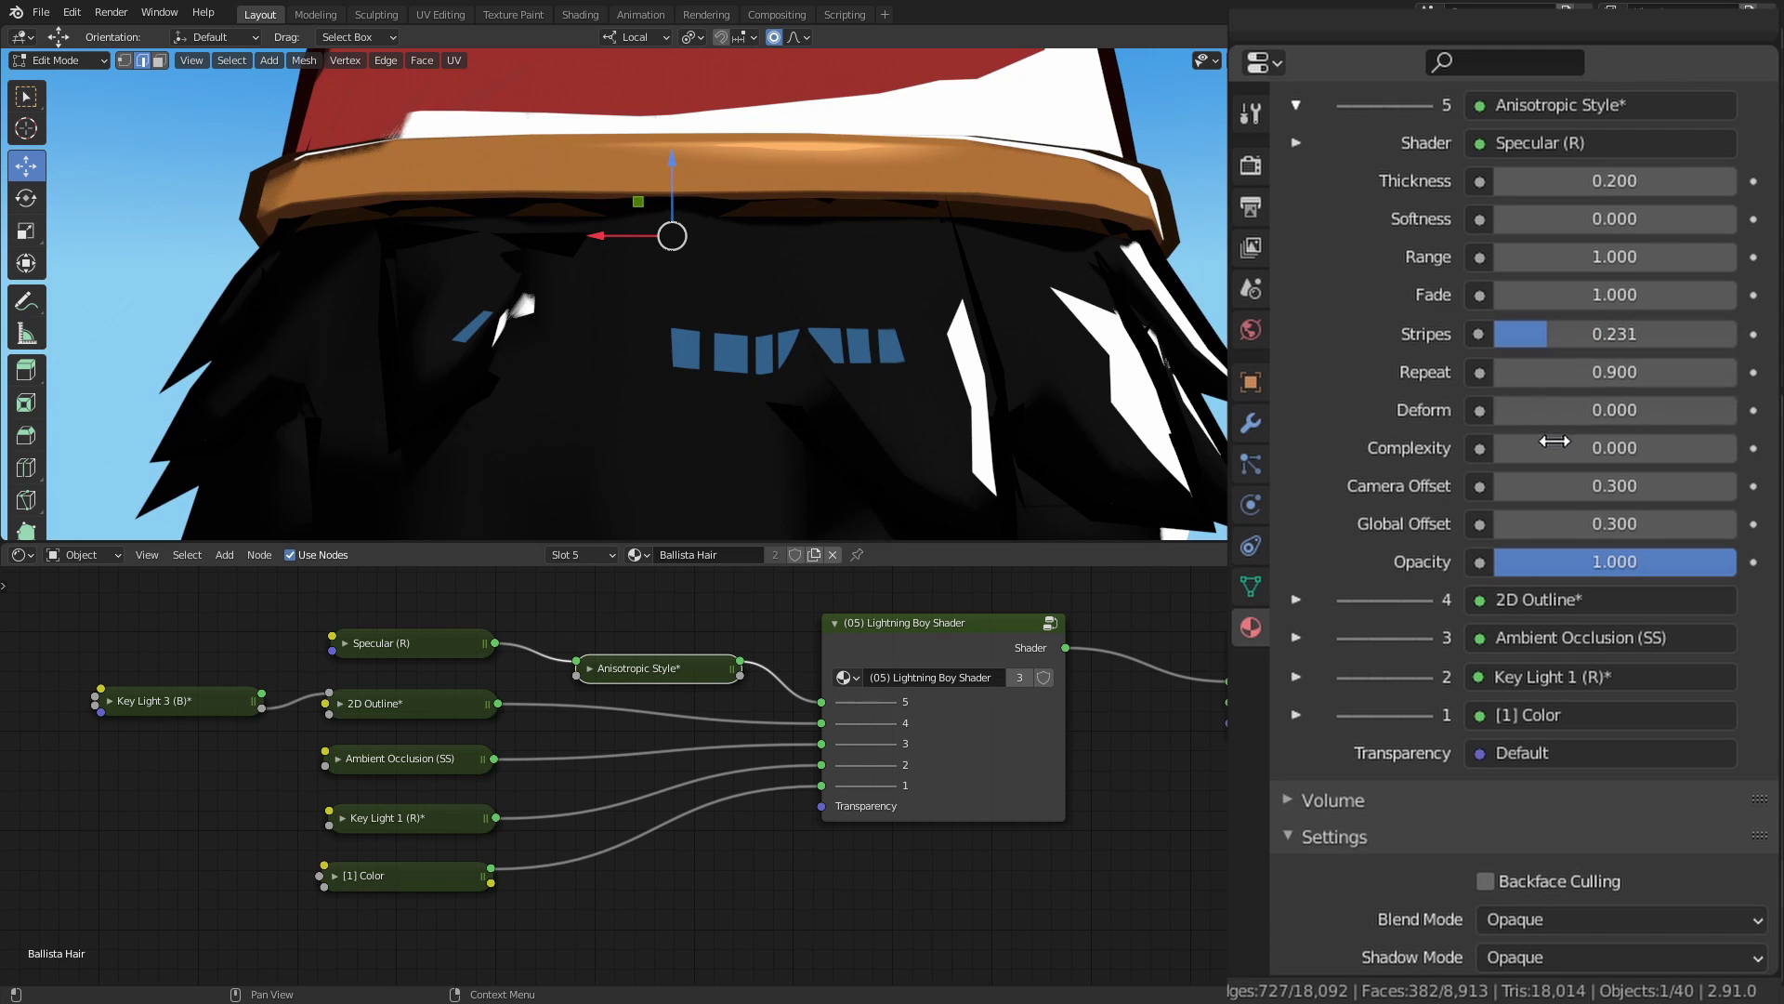
mouse_move(1585, 447)
mouse_down()
mouse_move(1557, 410)
mouse_move(1626, 446)
mouse_move(1550, 438)
mouse_up()
scroll(859, 423, down, 2)
middle_drag(860, 423, 892, 437)
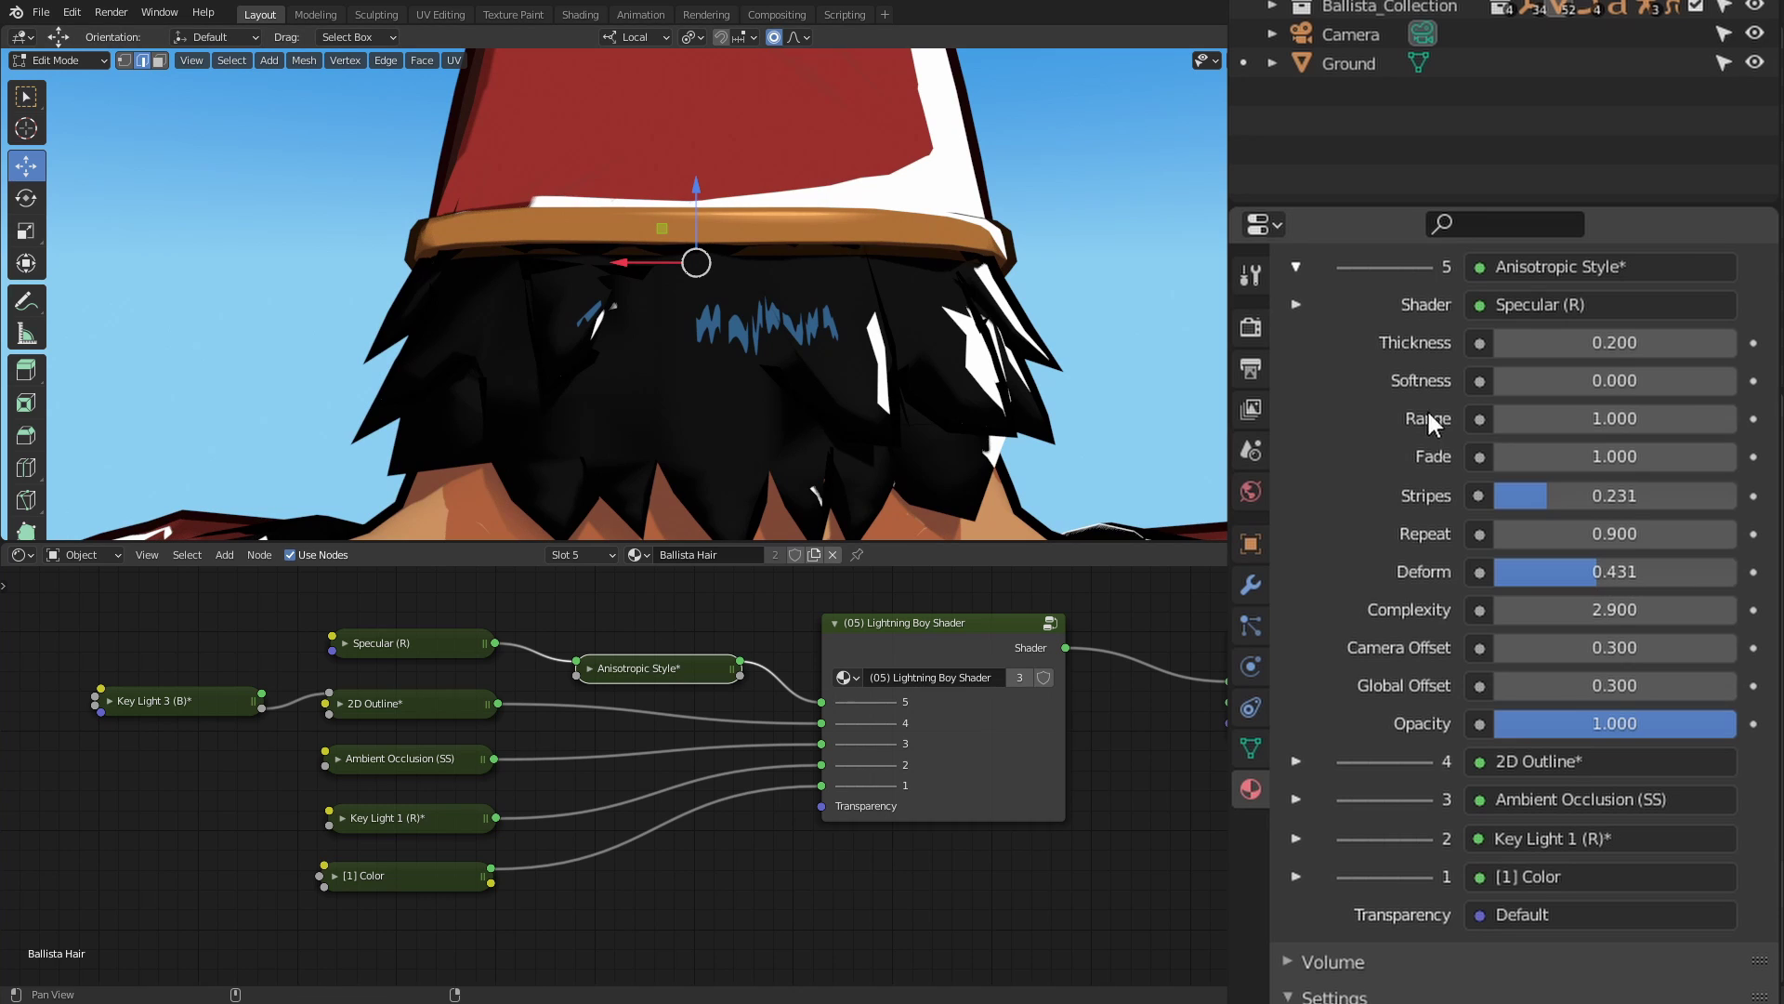
Darken the hair's Specular (R) color to a deep blue and raise its Range to about 0.97.
scroll(1423, 414, up, 2)
click(1295, 405)
click(1504, 442)
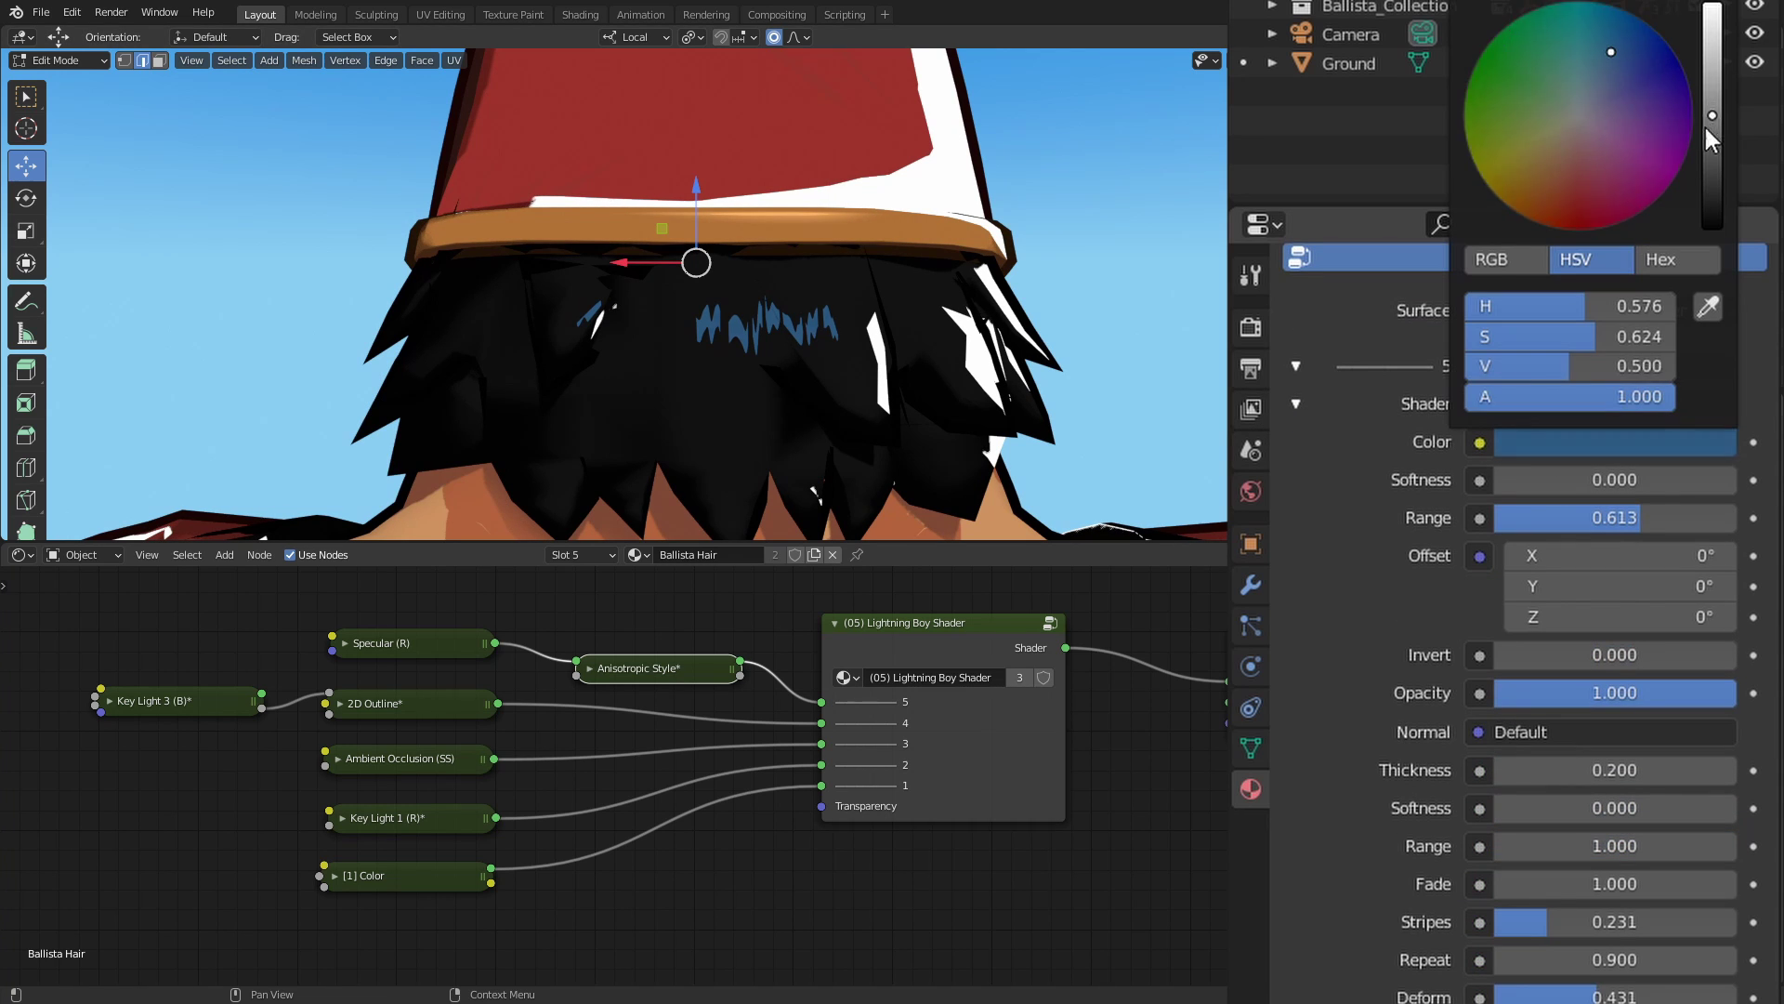
drag(1707, 119, 1699, 160)
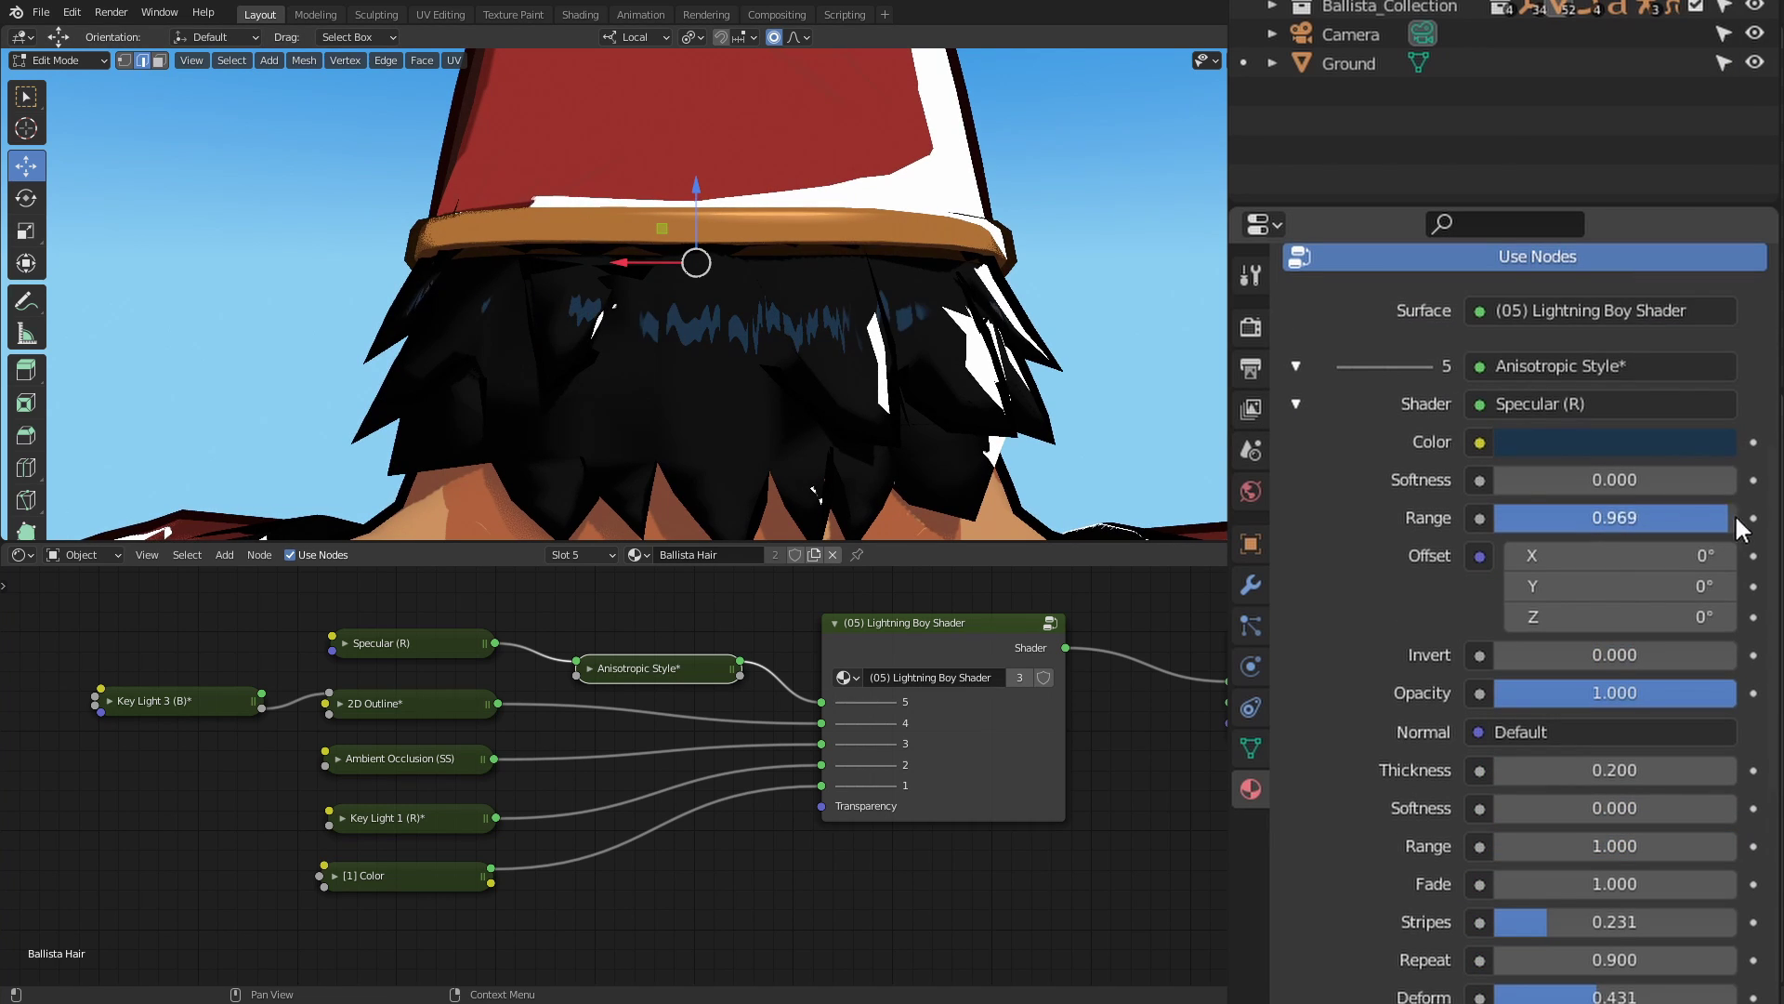
drag(1743, 516, 1737, 517)
scroll(915, 370, down, 3)
mouse_move(924, 372)
middle_down()
mouse_move(901, 405)
mouse_move(894, 380)
mouse_move(906, 399)
middle_up()
scroll(906, 399, up, 5)
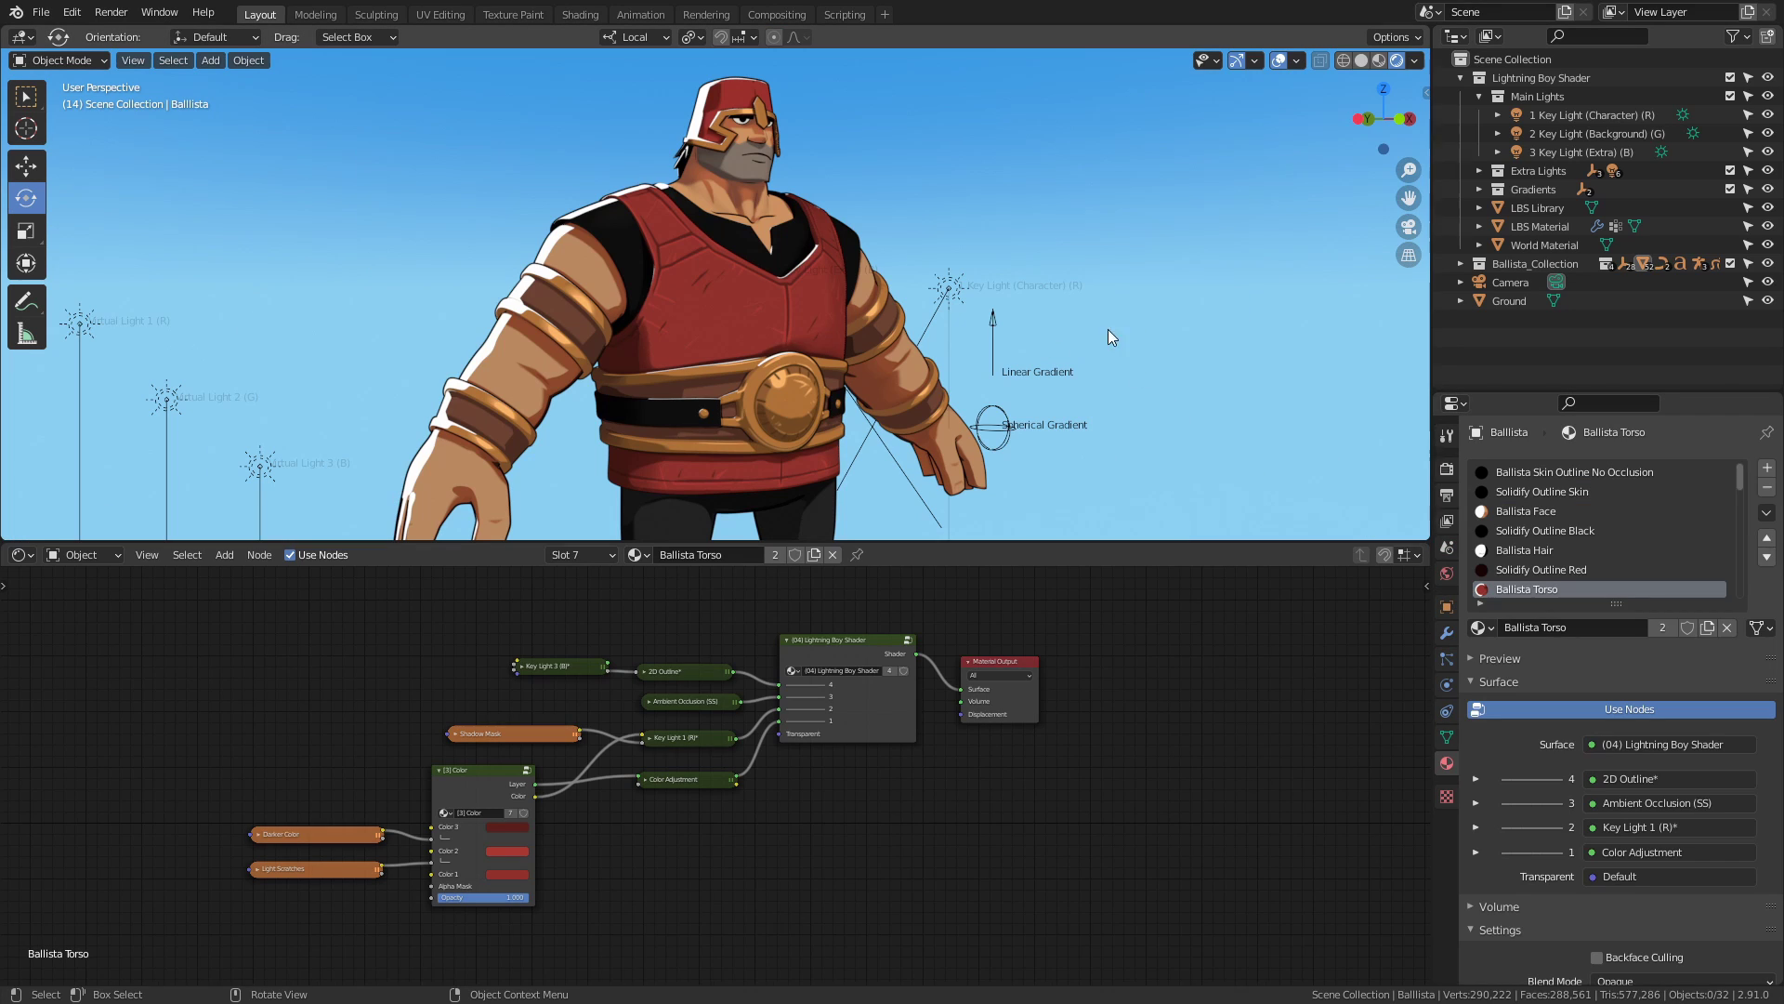
Trackball-rotate the 1 Key Light (Character) (R) by -34.4° and -1.72° to relight the chest.
middle_drag(945, 329, 1292, 299)
click(1398, 278)
drag(1412, 288, 1407, 235)
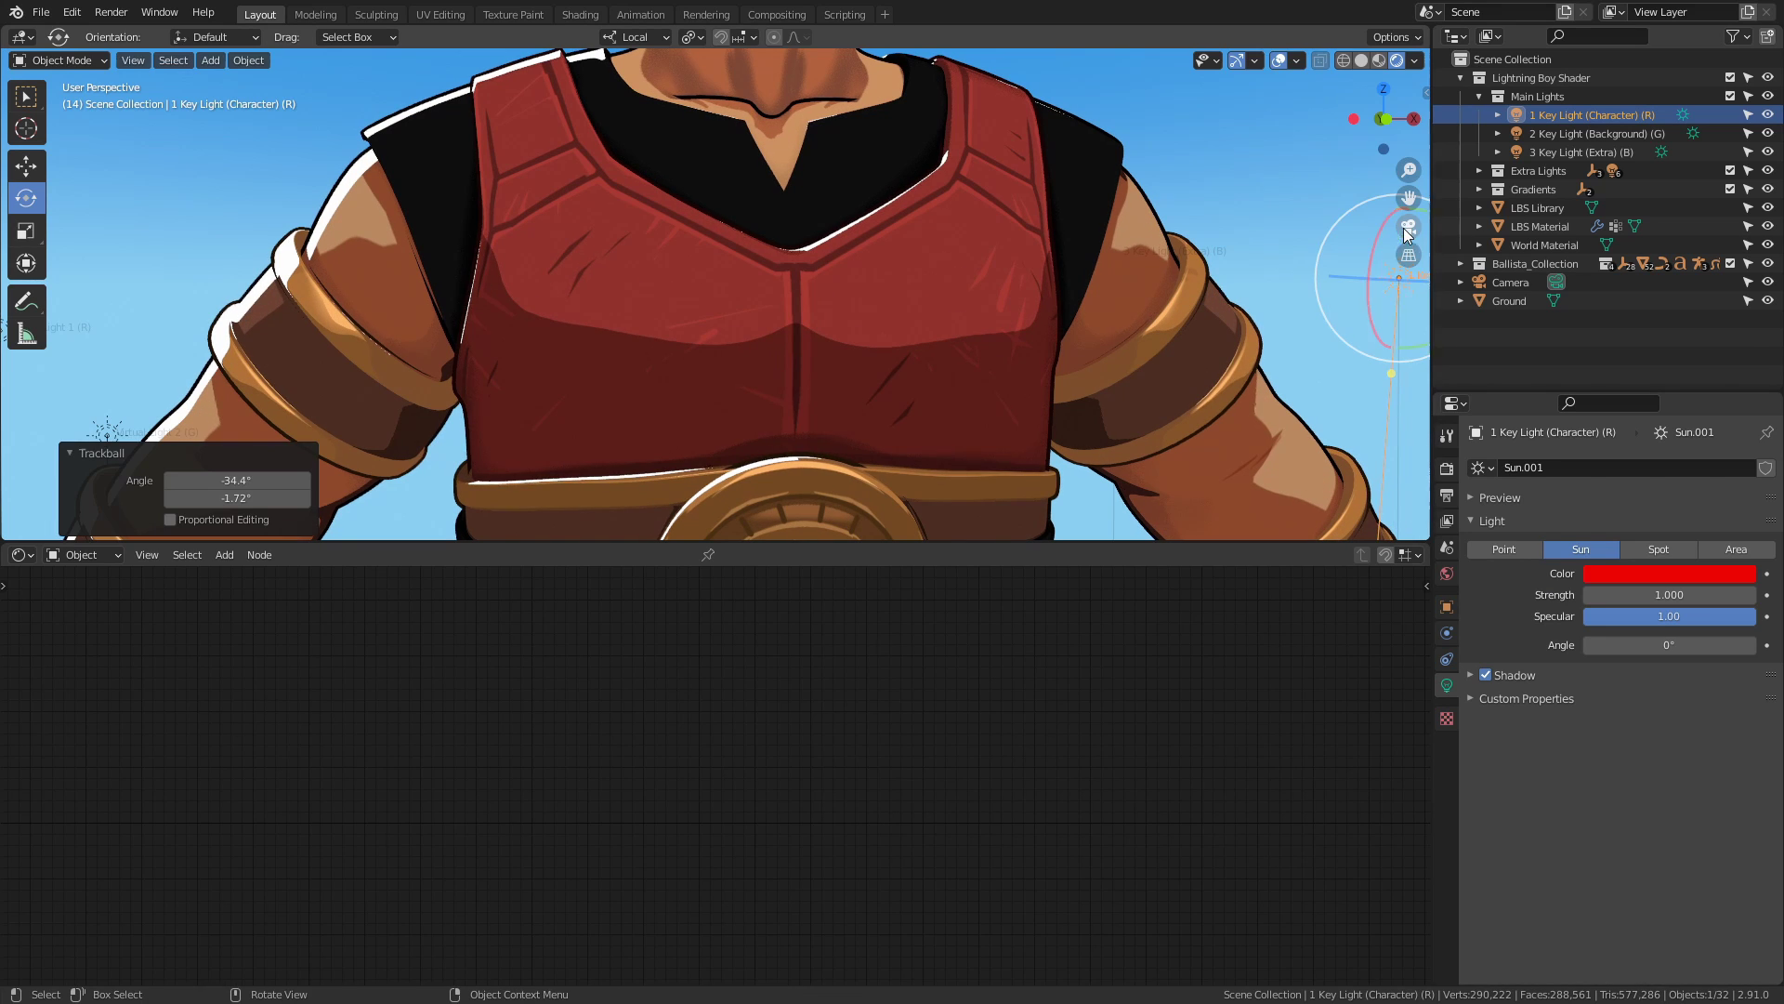
Copy the Painterly Style 1* node from the LBS Library.
click(1561, 210)
mouse_move(976, 832)
middle_down()
mouse_move(810, 834)
mouse_move(779, 626)
middle_up()
right_click(784, 632)
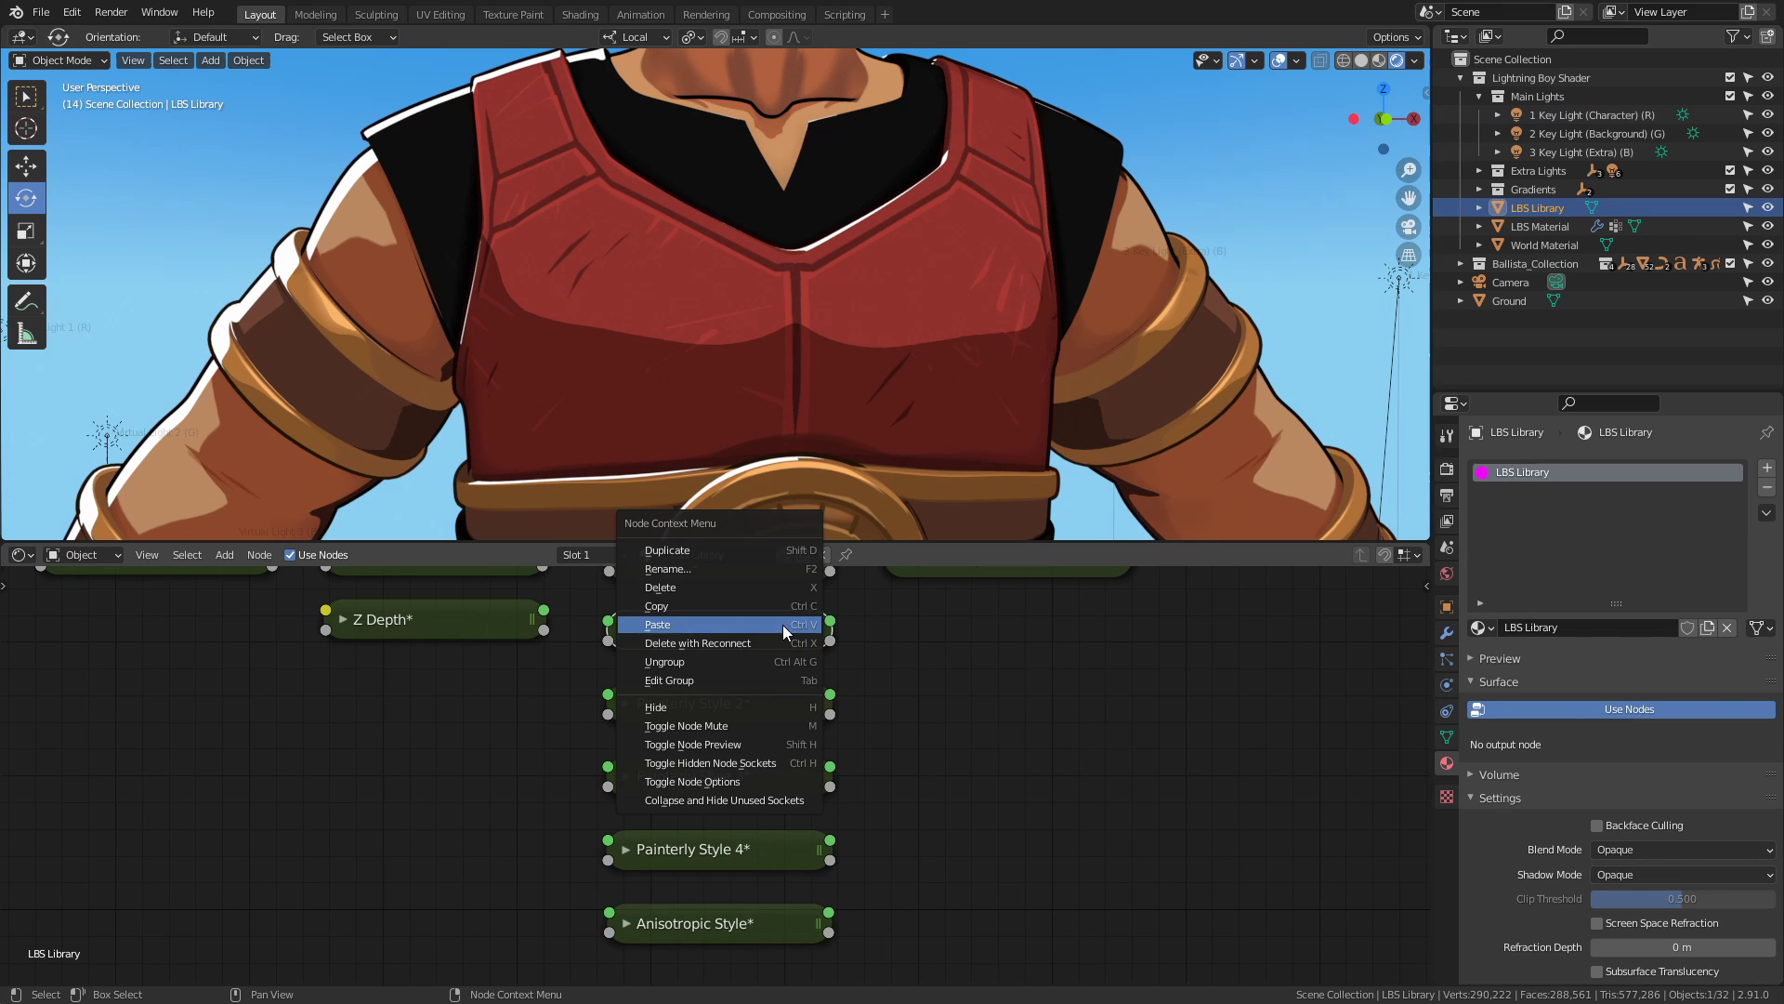
Paste Painterly Style 1* into the Ballista Torso material and insert it between Key Light 1 (R)* and shader layer 2.
click(853, 382)
middle_drag(731, 764, 894, 763)
right_click(792, 754)
click(793, 773)
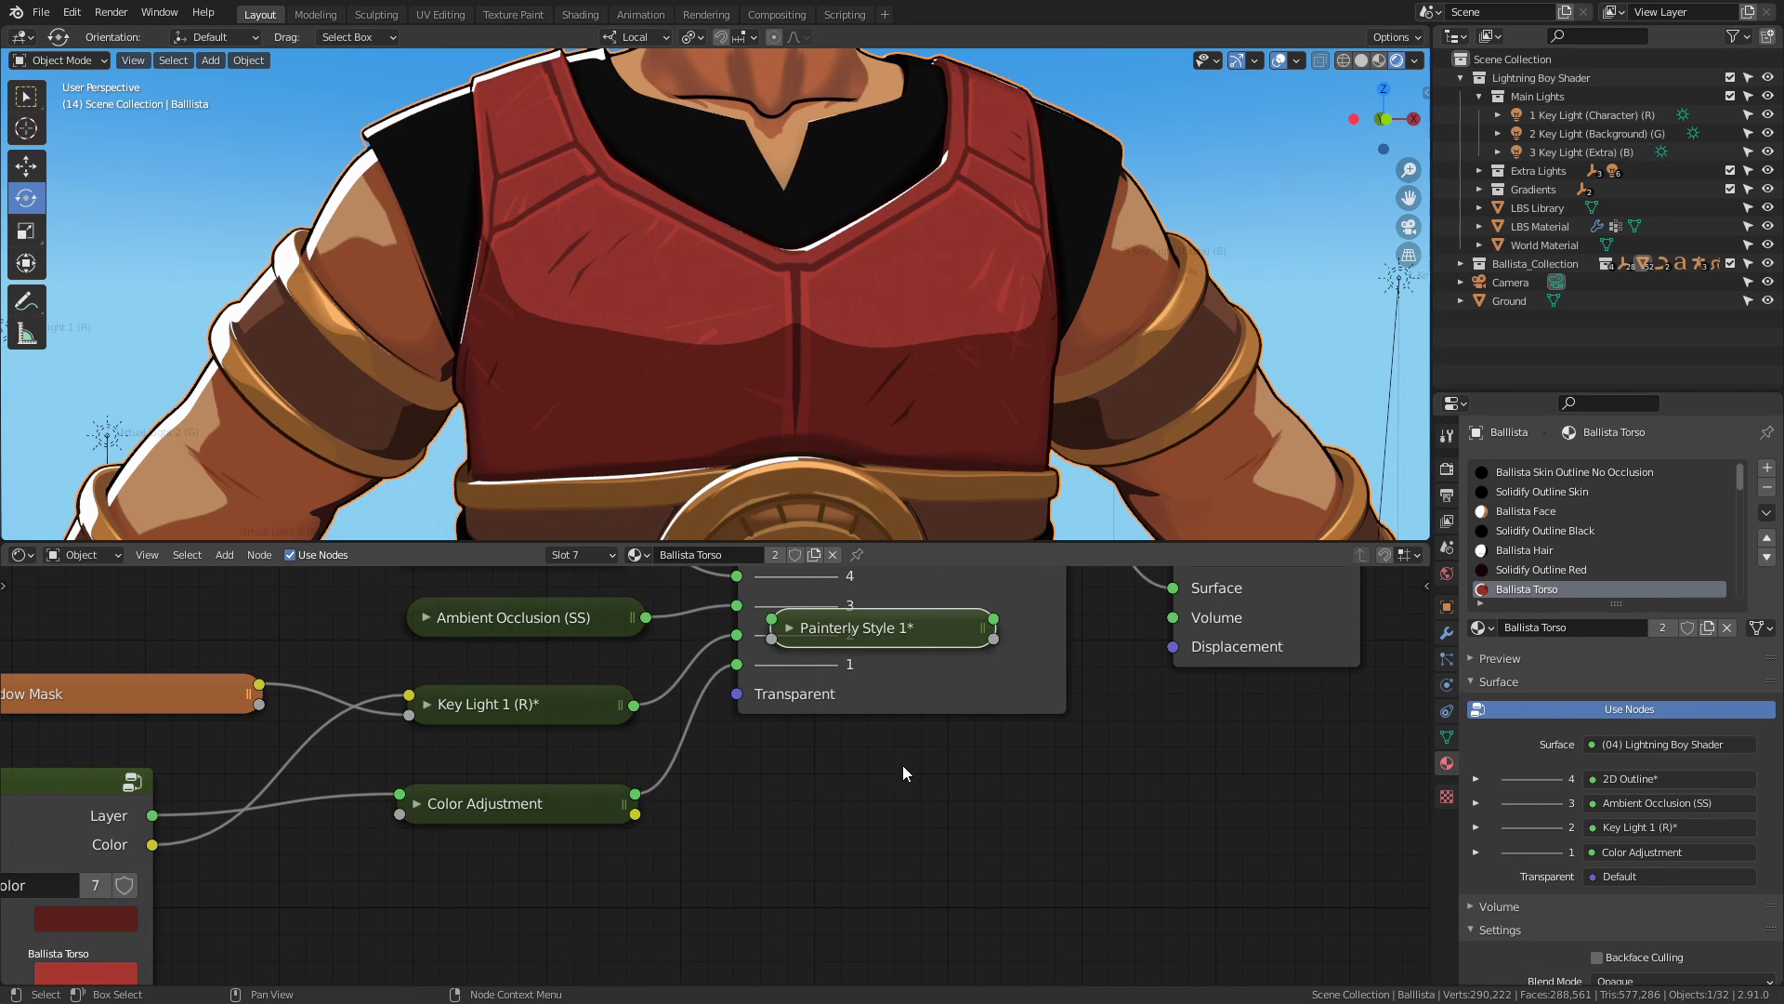
click(872, 693)
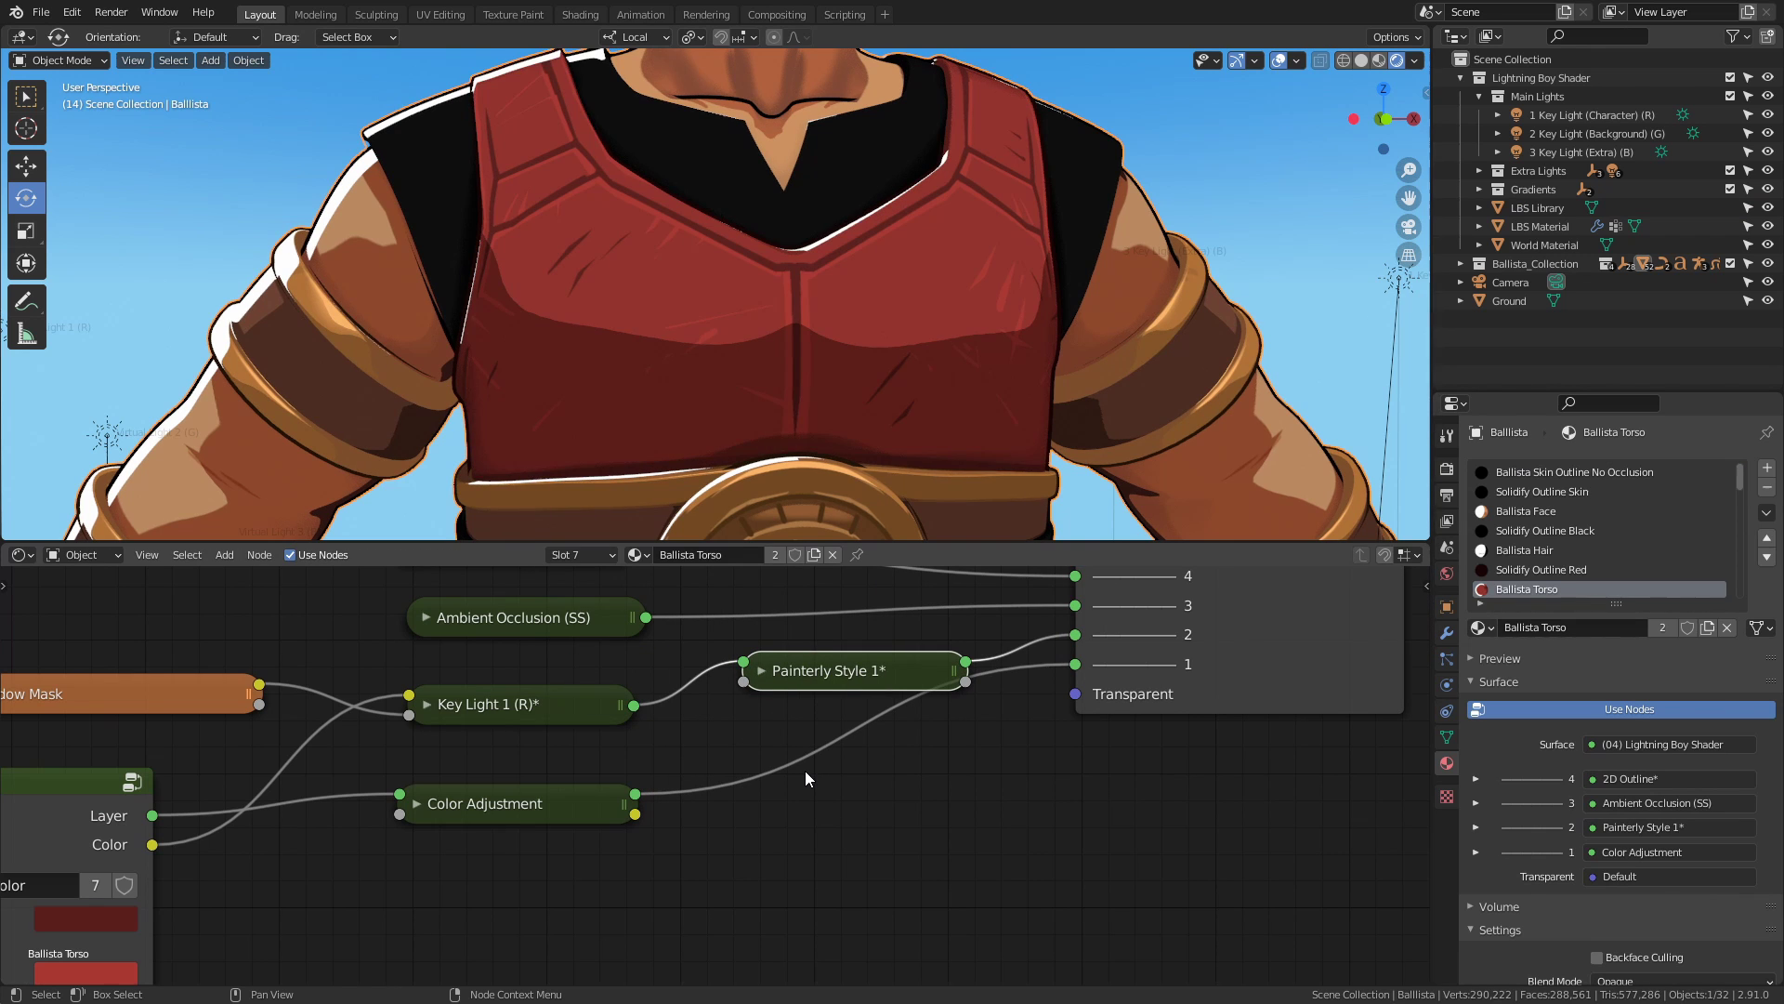
Set Key Light 1 (R)* Softness to 0.081 and Painterly Style 1* to Repeat 10.900 and Softness 0.156, and expand the style node.
alt+drag(740, 408, 927, 347)
click(1475, 827)
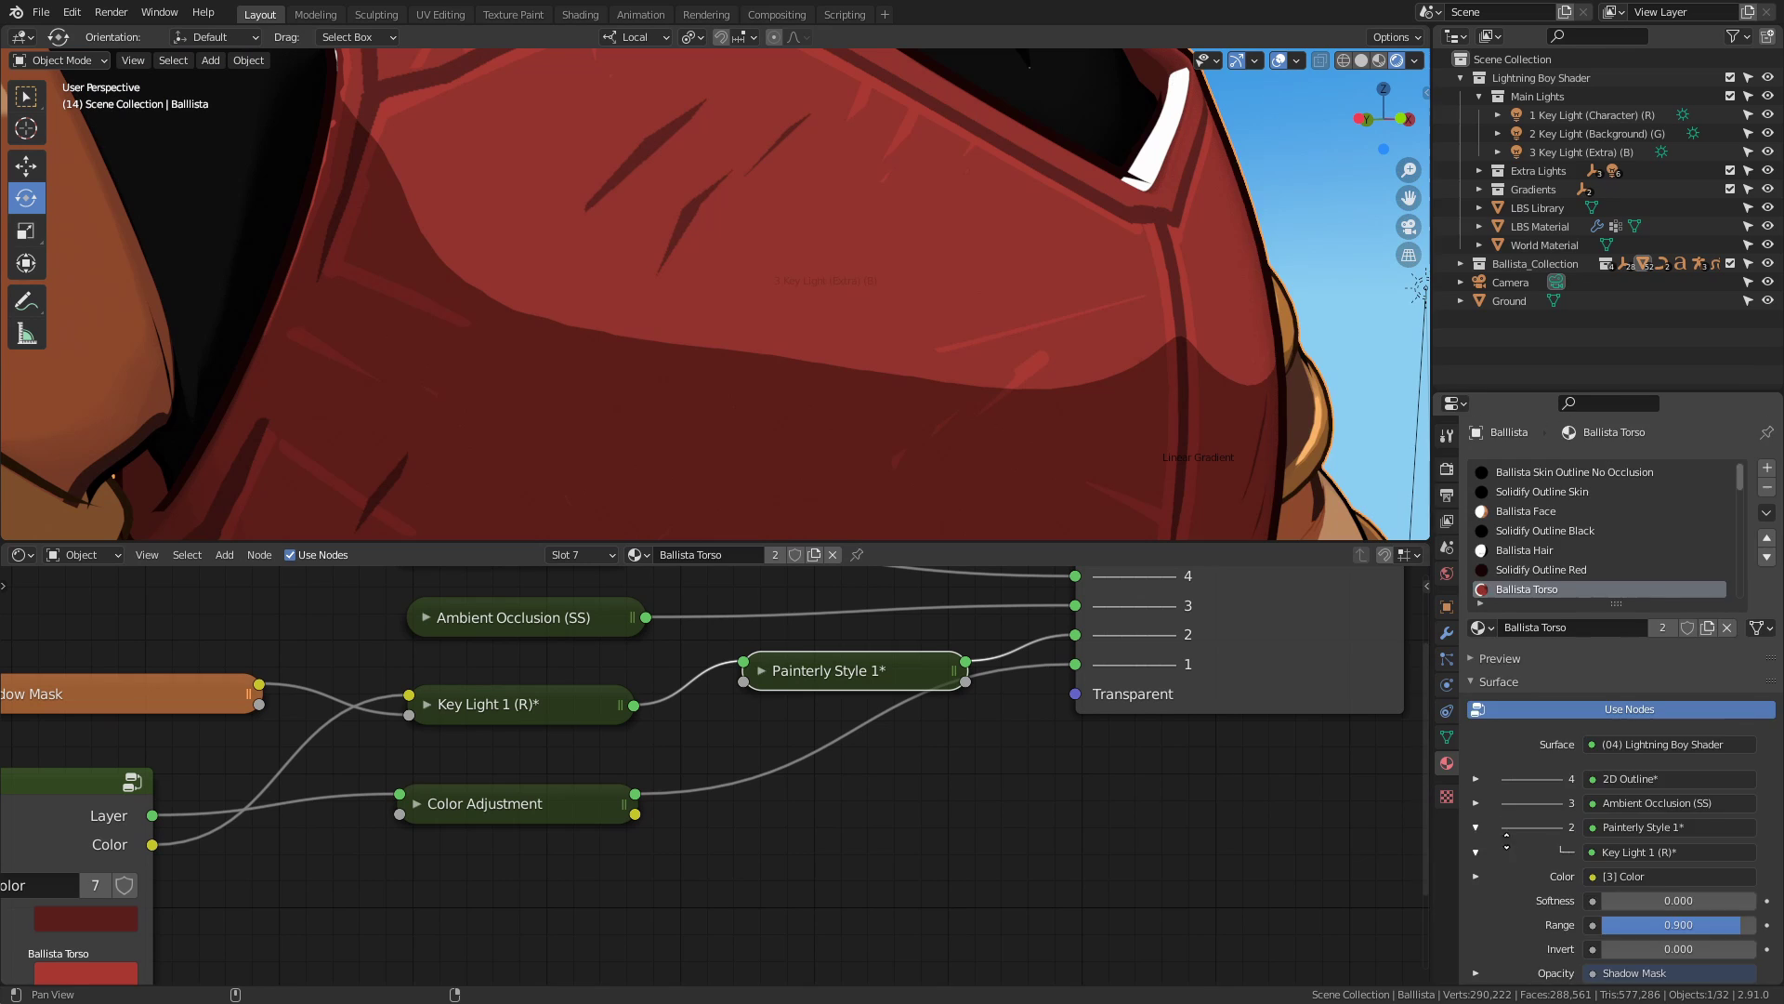
scroll(1478, 827, down, 5)
scroll(1507, 475, down, 2)
drag(1507, 475, 1557, 476)
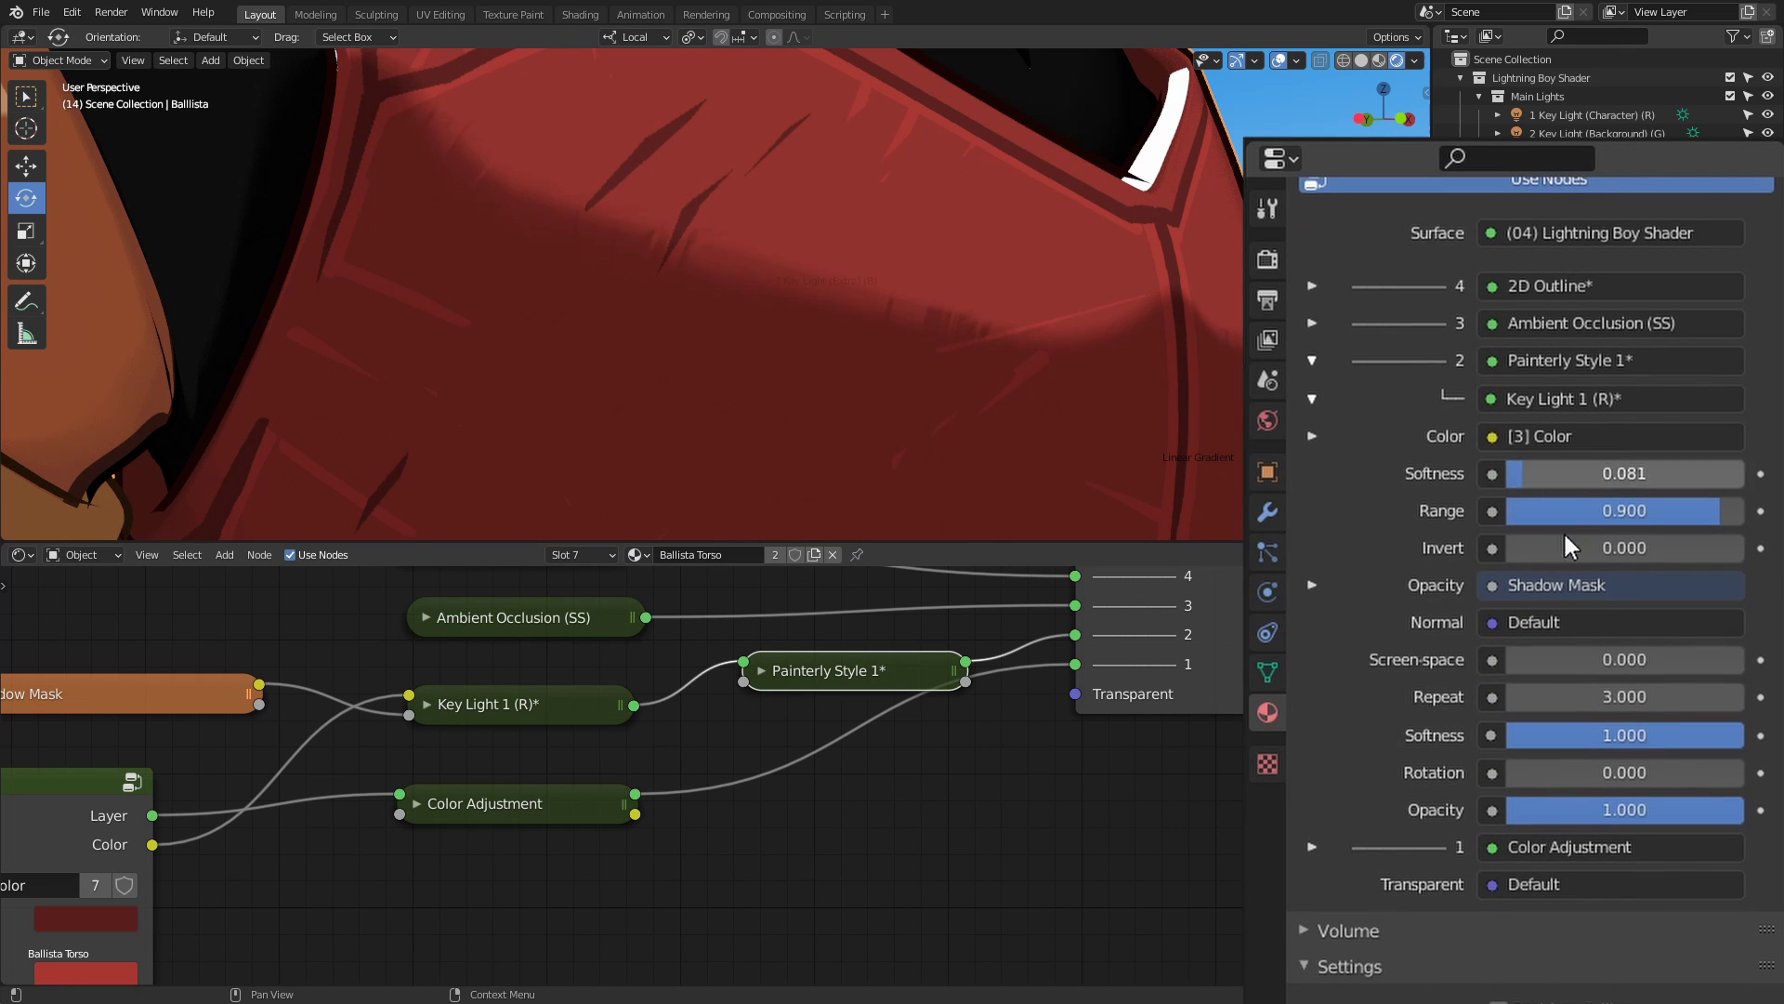
mouse_move(1721, 734)
mouse_down()
mouse_move(1498, 721)
mouse_move(1669, 692)
mouse_up()
click(764, 674)
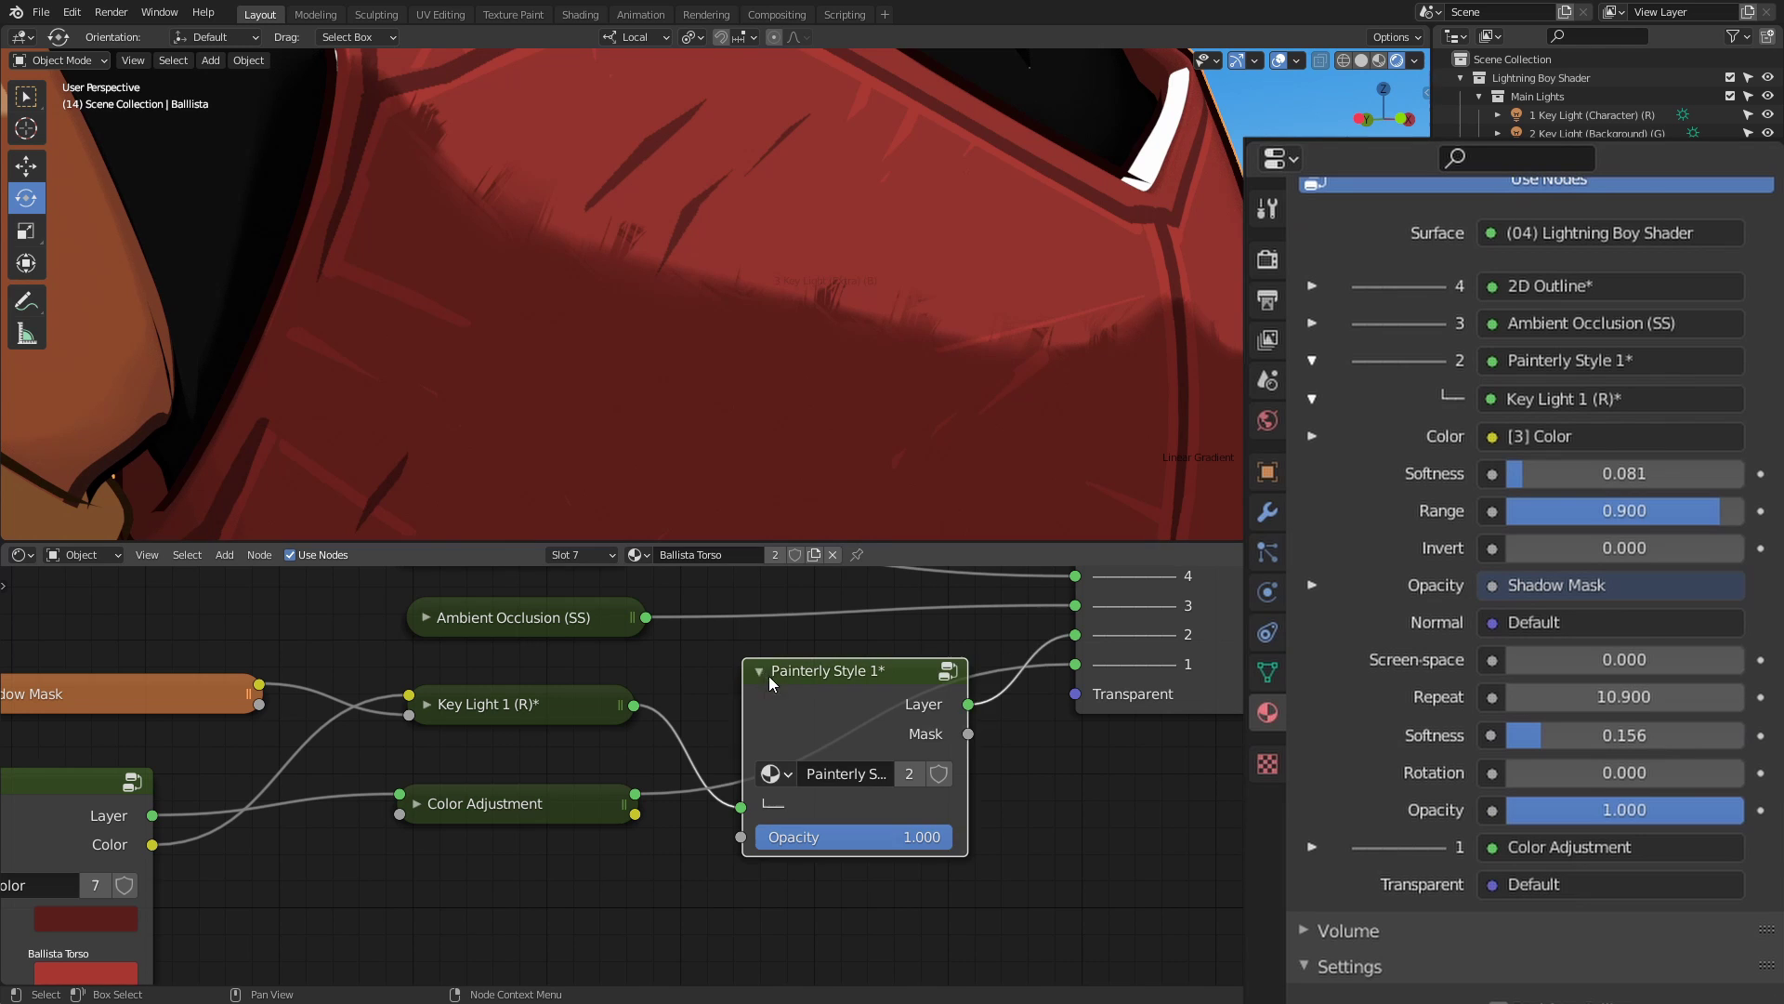
Try Painterly Style 2*, switch the torso's style node to Painterly Style 3*, and lower the Softness of Key Light 1 (R)*.
click(775, 773)
click(850, 673)
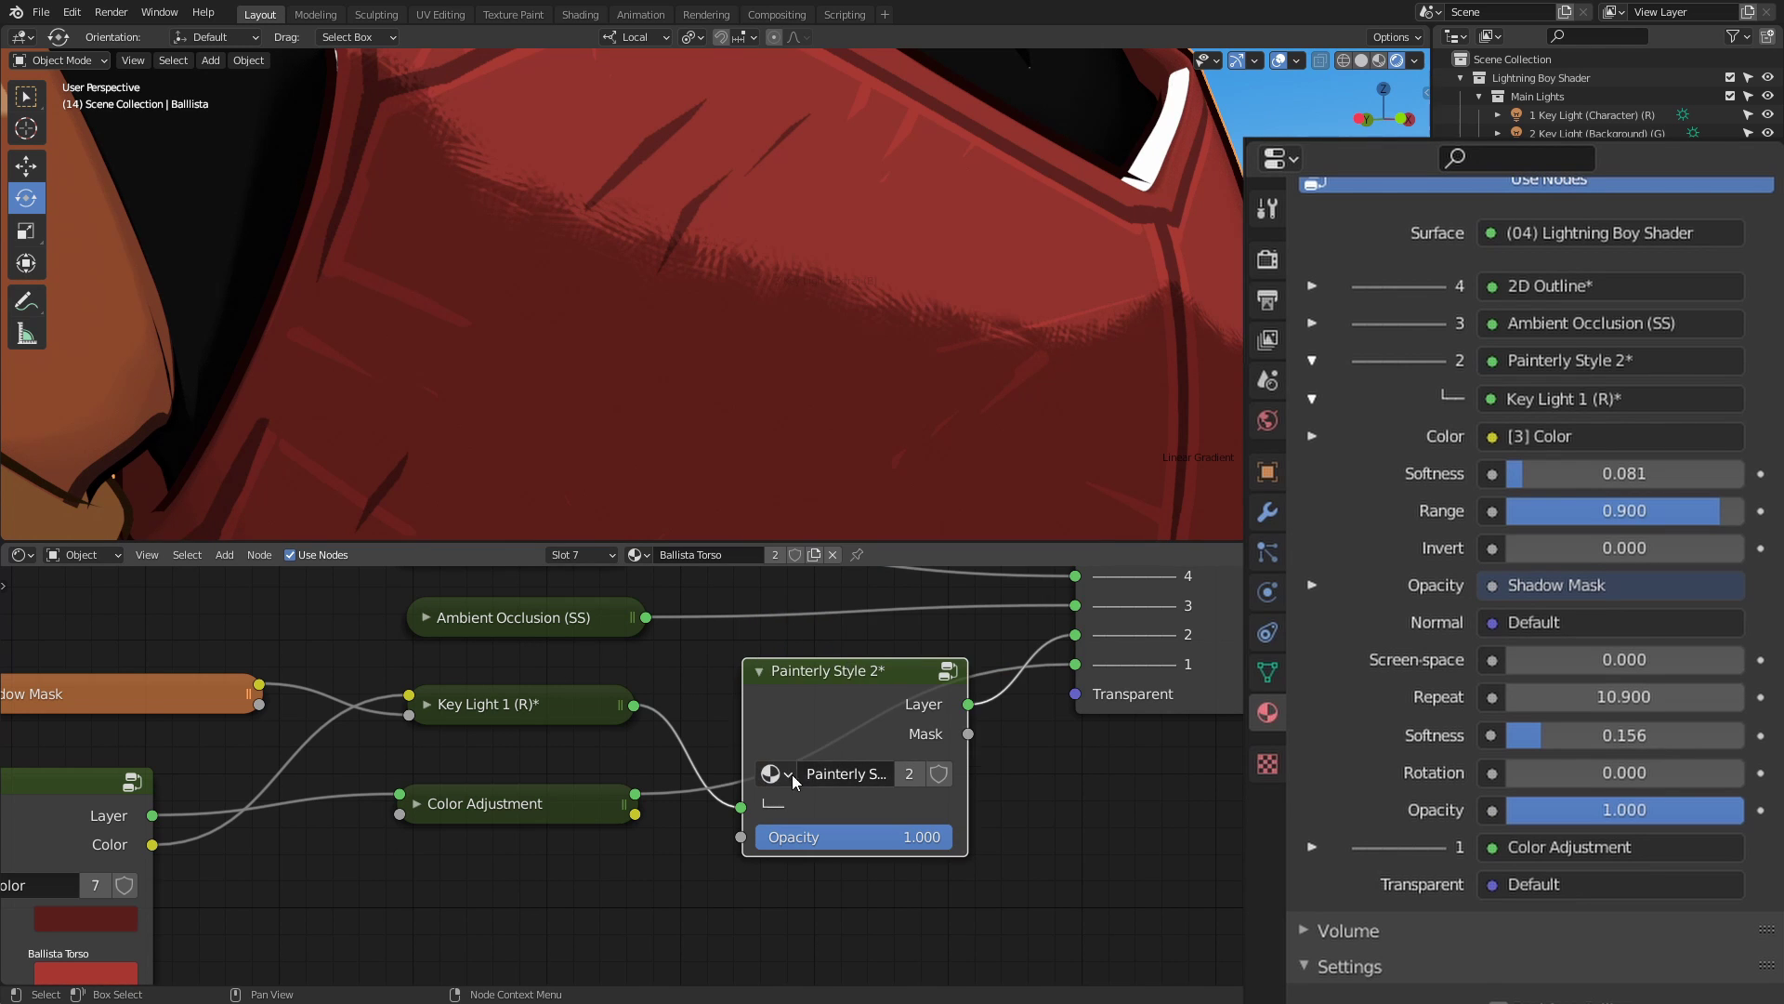
click(775, 773)
click(855, 659)
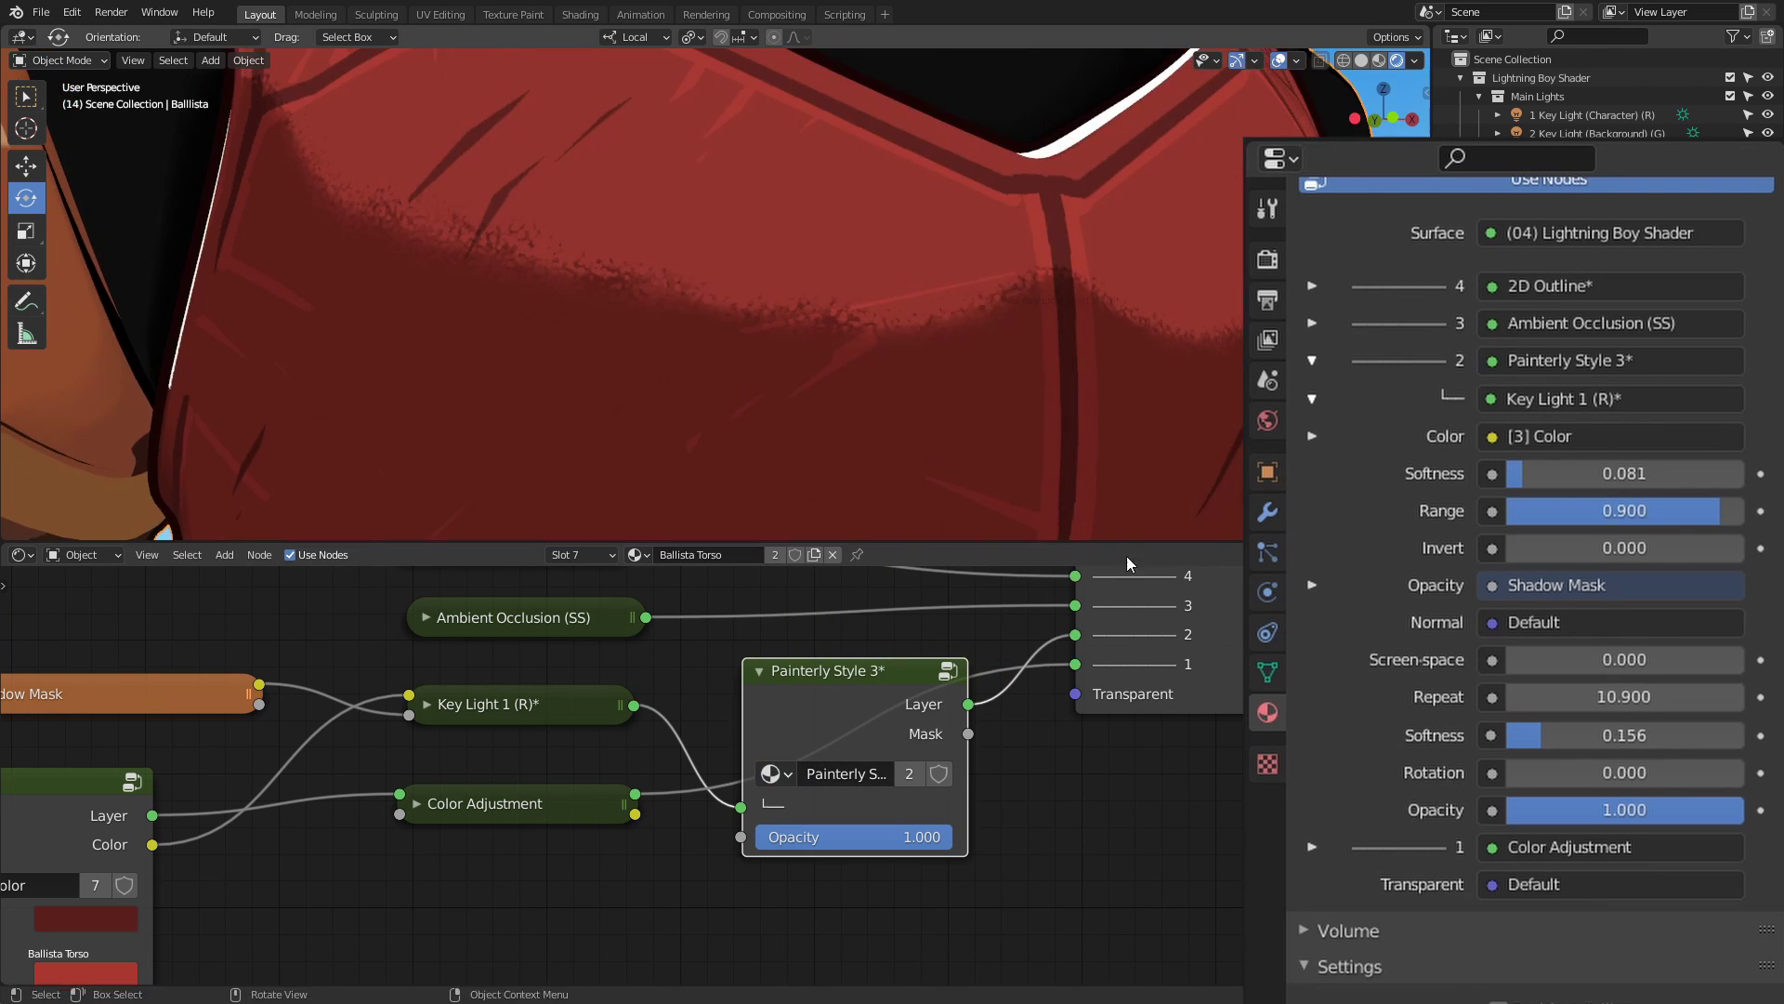
drag(1551, 472, 1529, 472)
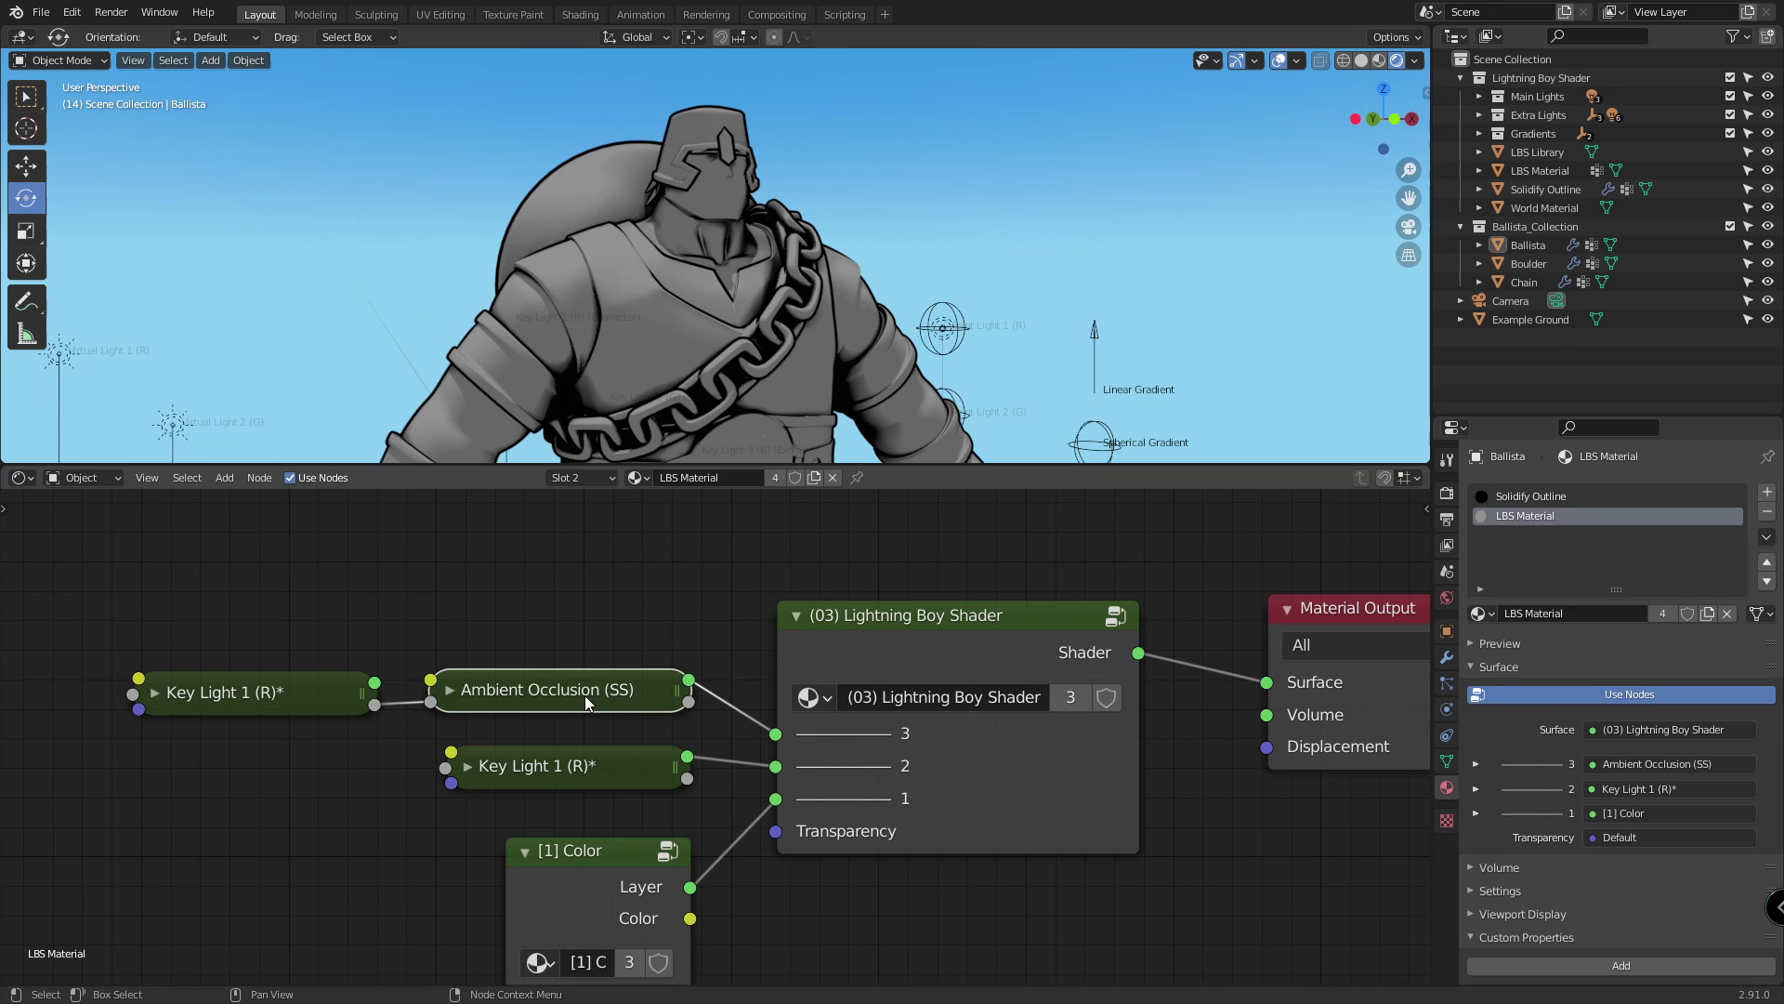
Copy the Ambient Occlusion (Baked) node from the LBS Library and paste it into the Ballista Pants material.
drag(578, 695, 612, 674)
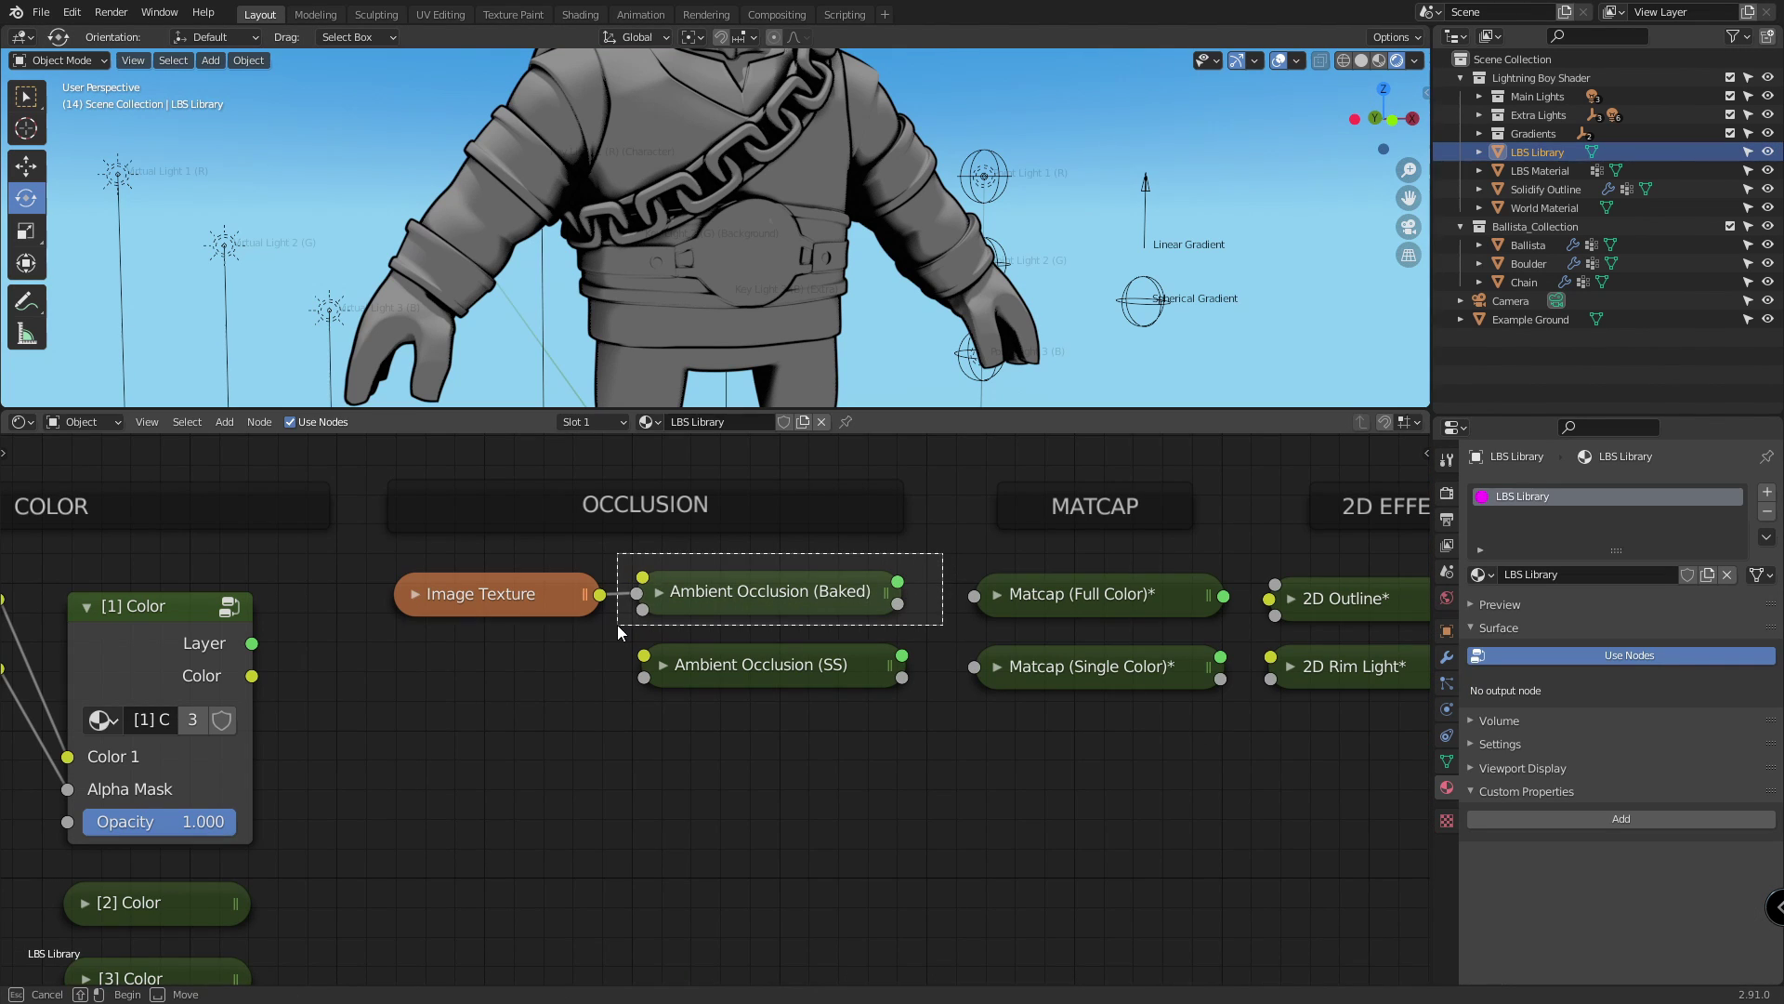
drag(617, 624, 617, 625)
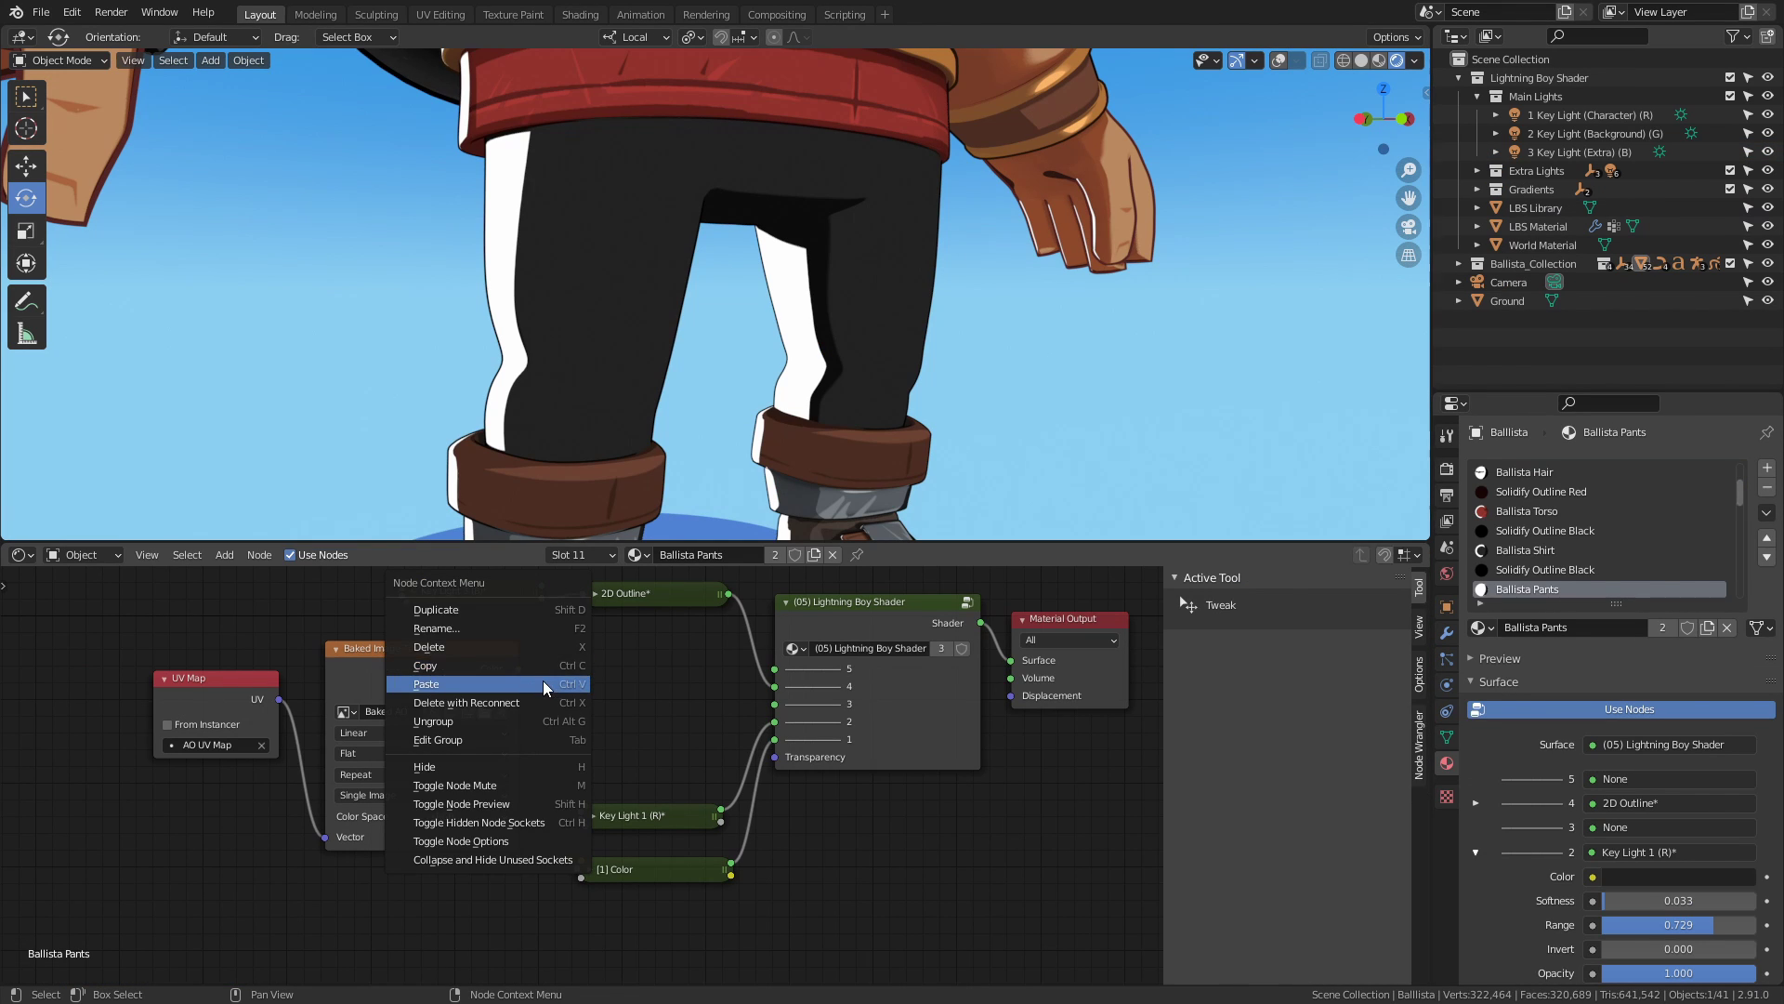
click(545, 684)
drag(684, 727, 541, 681)
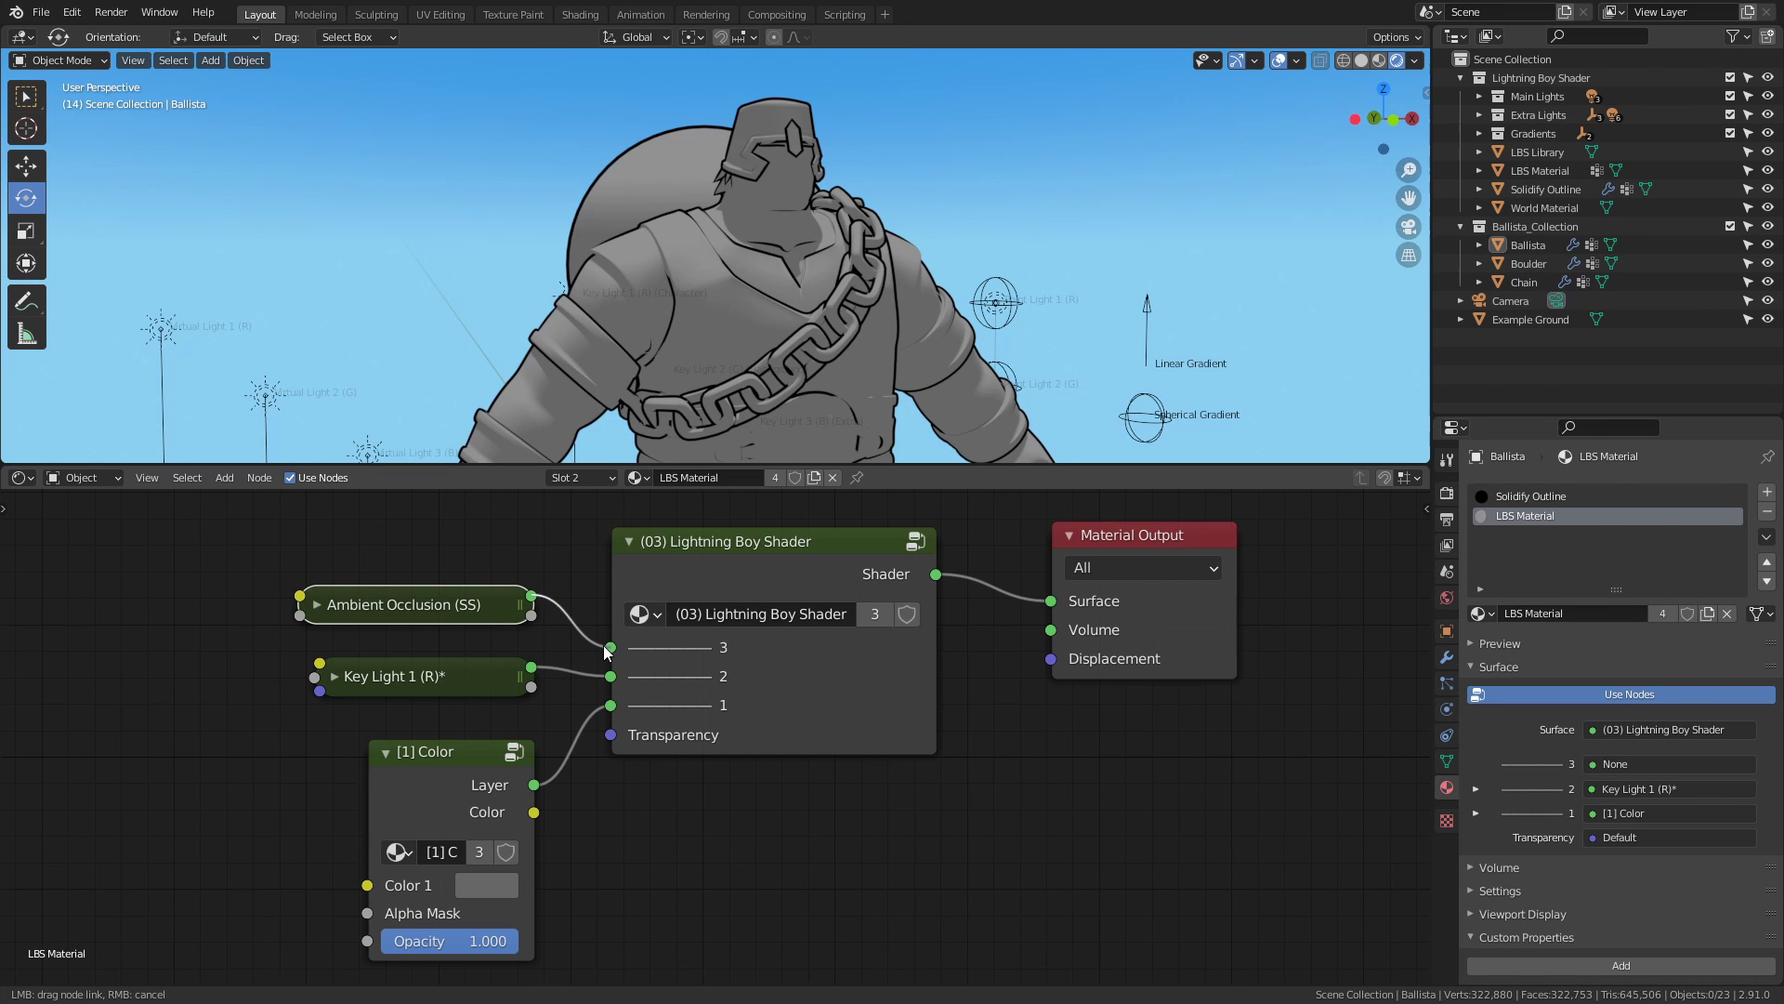
Connect Ambient Occlusion (SS) to shader layer 3 in LBS Material and toggle the Eevee Ambient Occlusion setting off and on.
drag(604, 650, 611, 647)
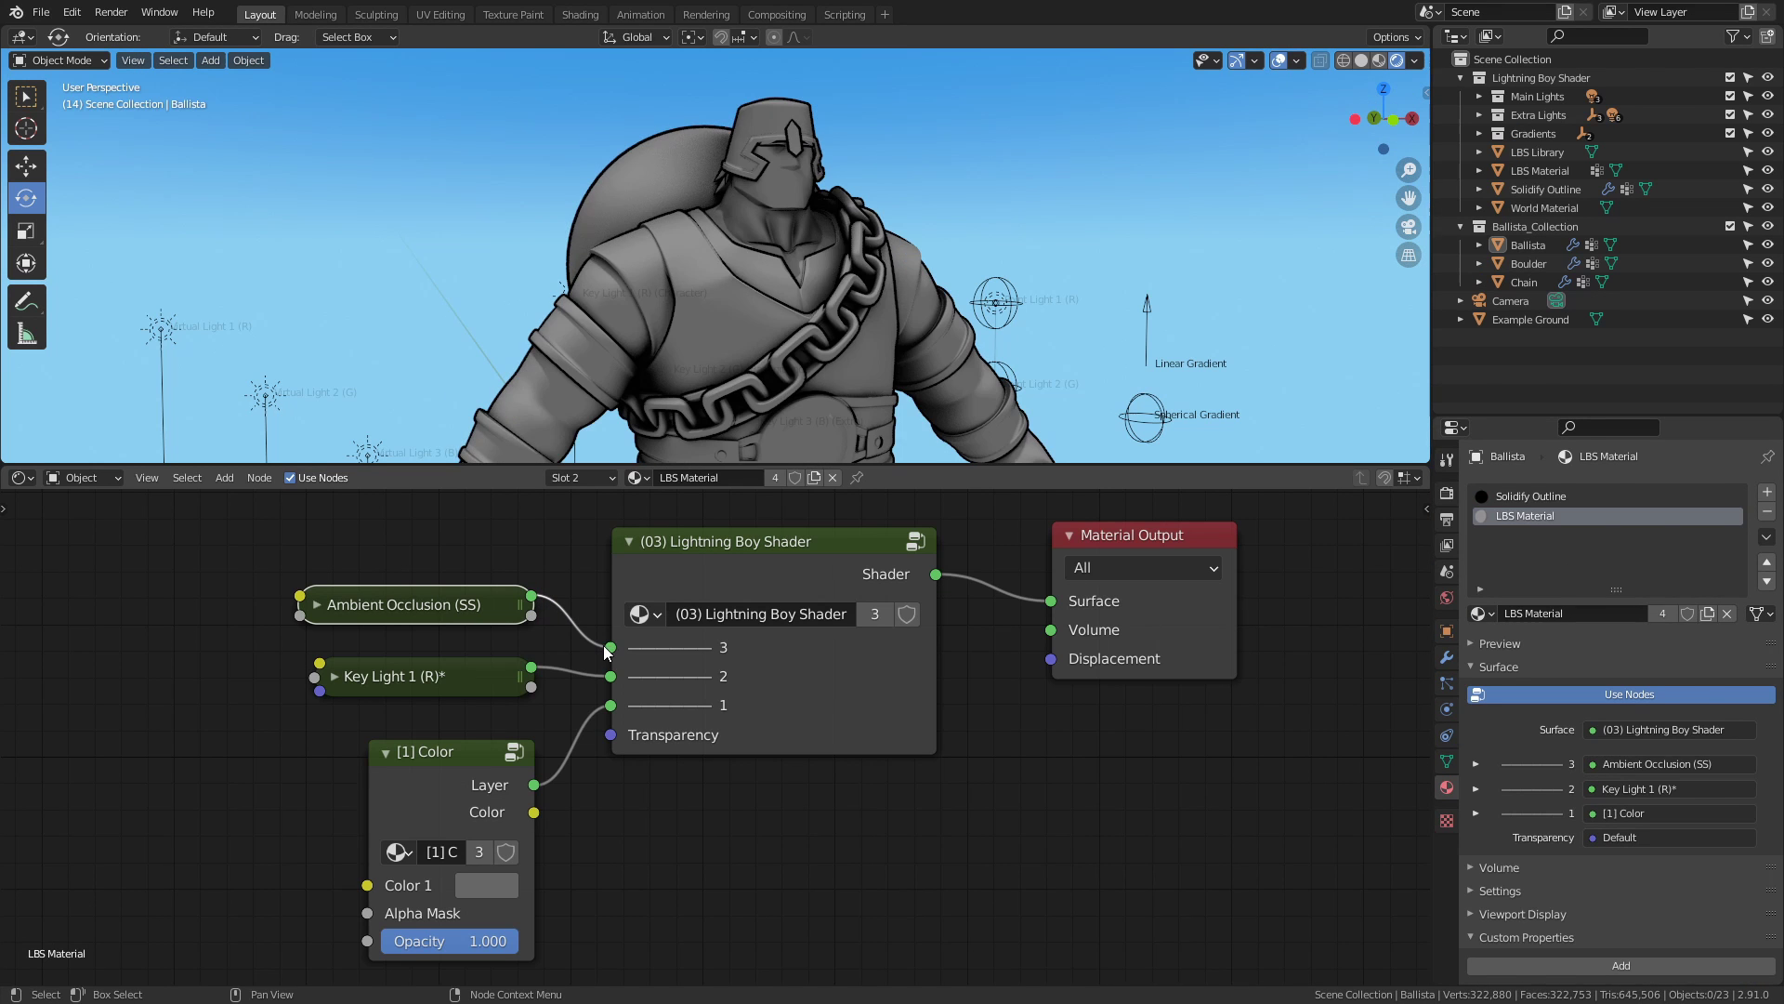
scroll(870, 359, up, 3)
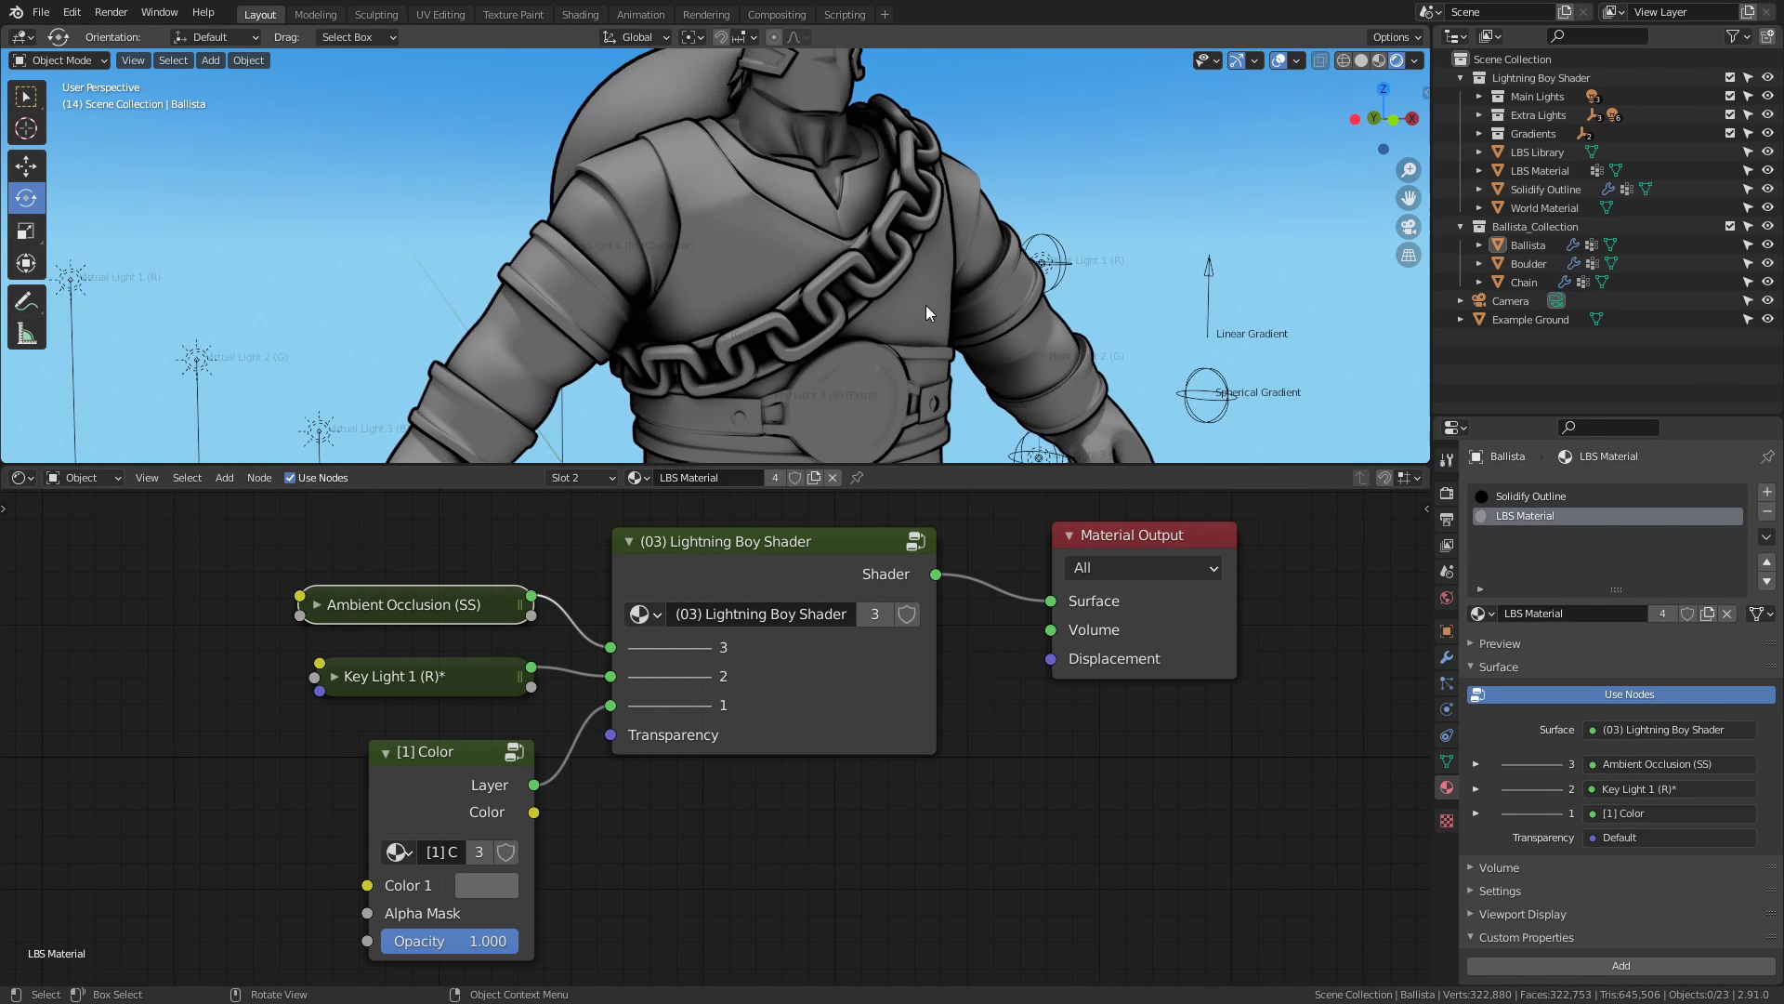
click(1446, 494)
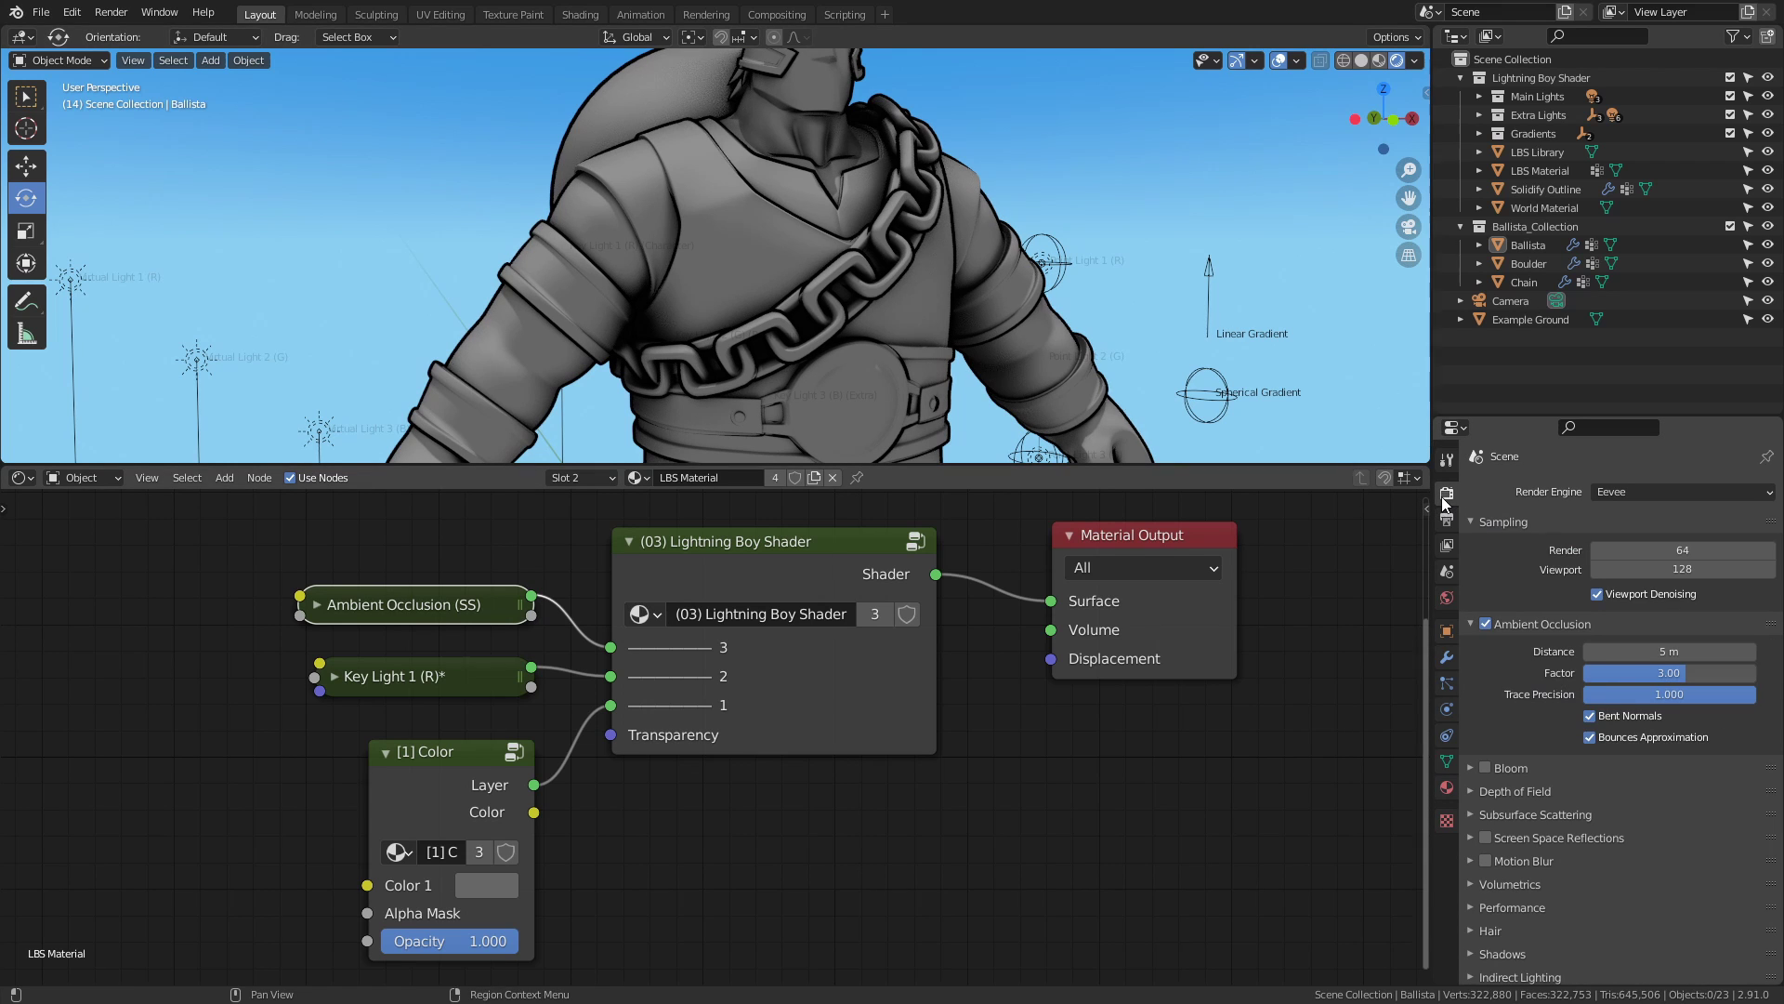
click(1486, 623)
click(1486, 624)
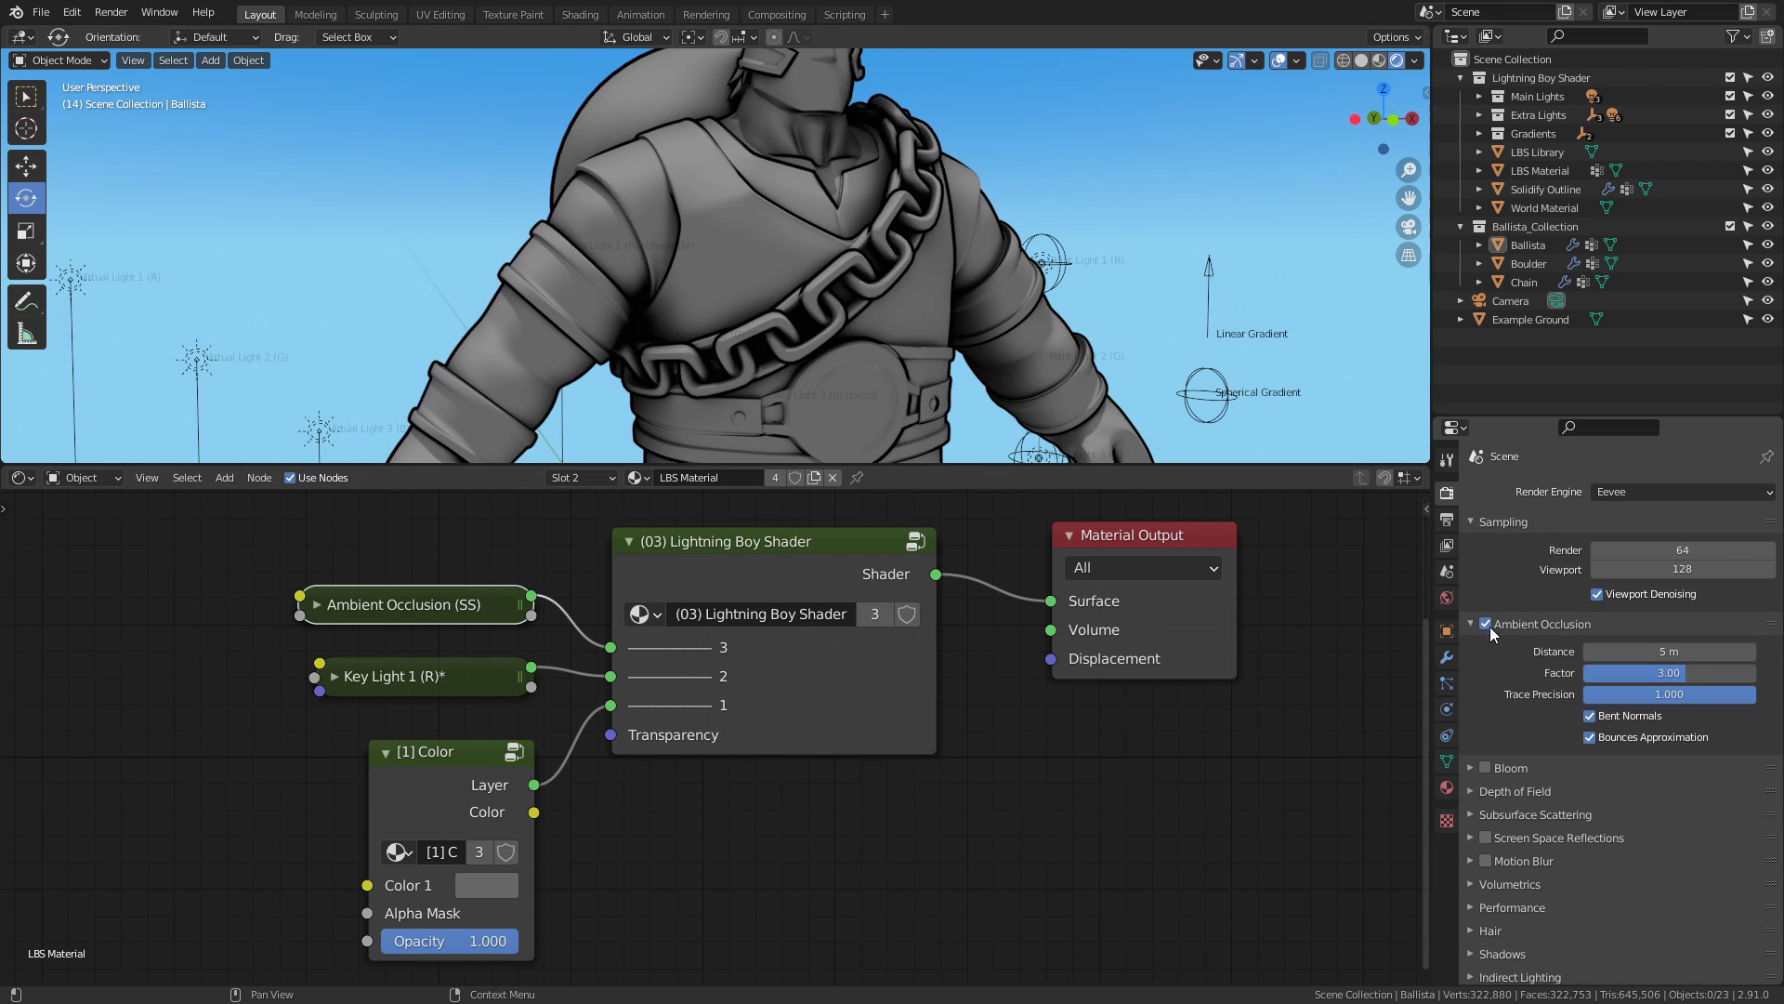
Expand the Ambient Occlusion (SS) layer in the LBS Material properties and lower one of its values.
click(1446, 787)
click(1483, 761)
middle_drag(1491, 760, 1507, 647)
drag(1744, 744, 1599, 736)
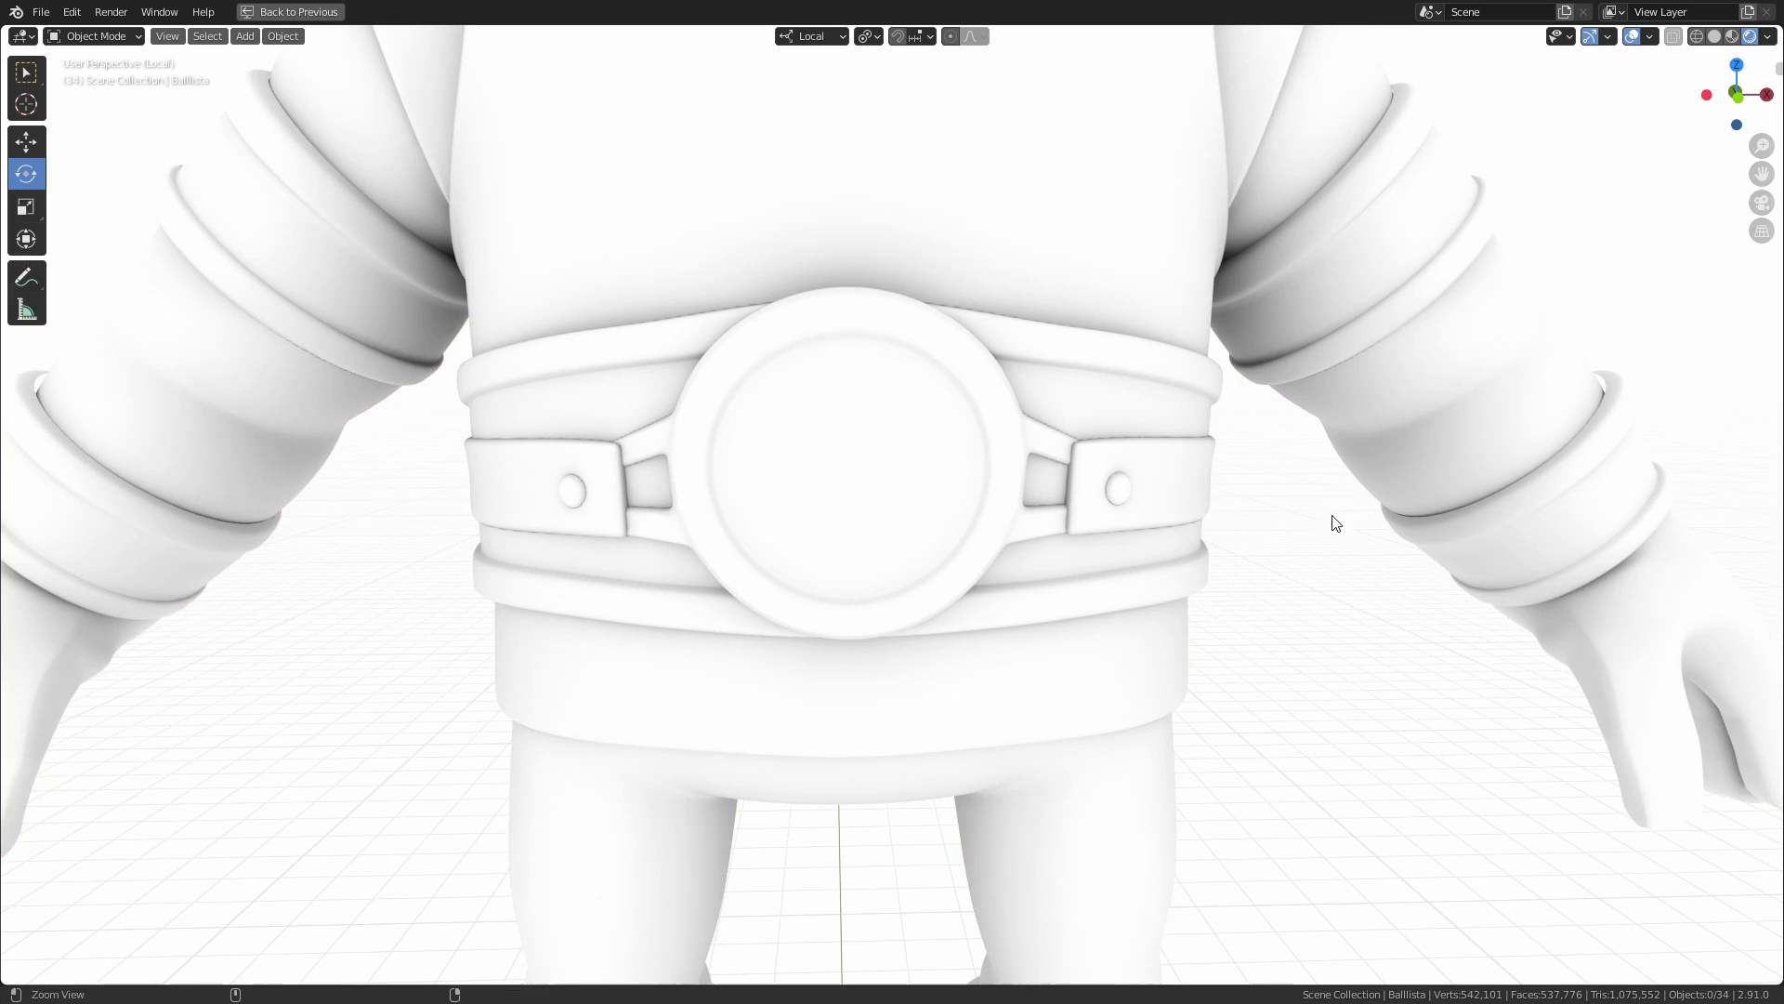
scroll(944, 677, down, 5)
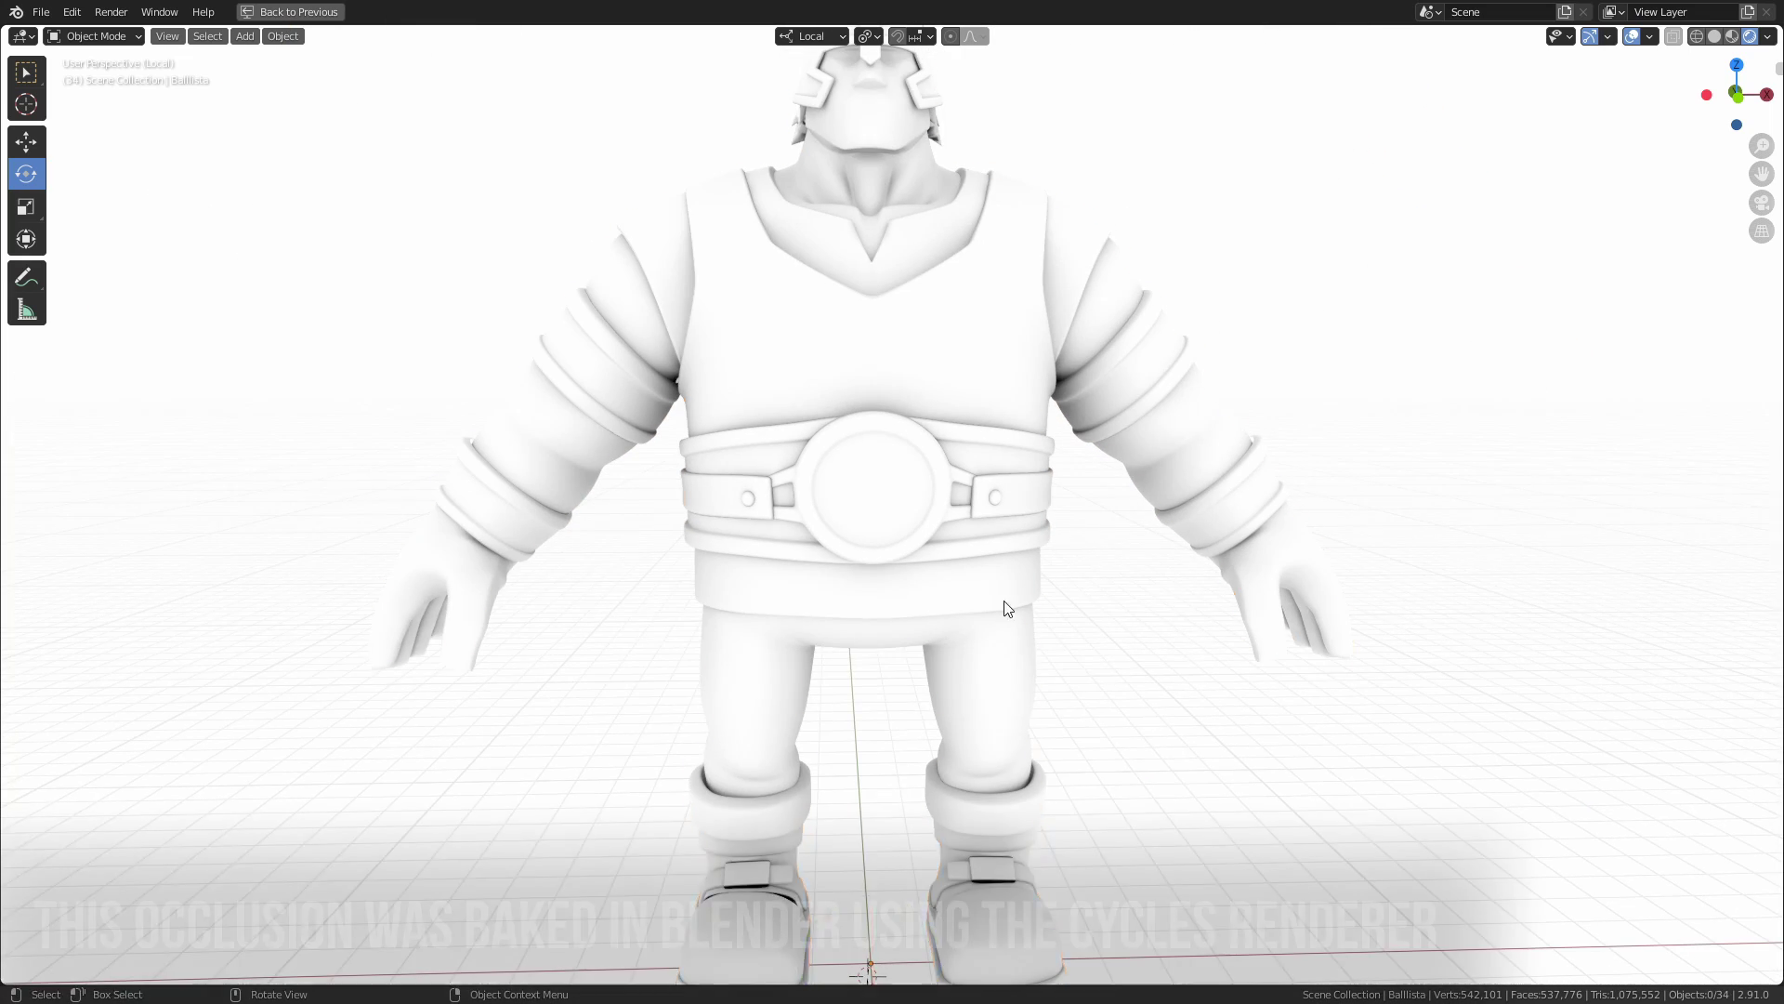
click(1004, 608)
scroll(1013, 618, down, 3)
middle_drag(1056, 629, 1096, 645)
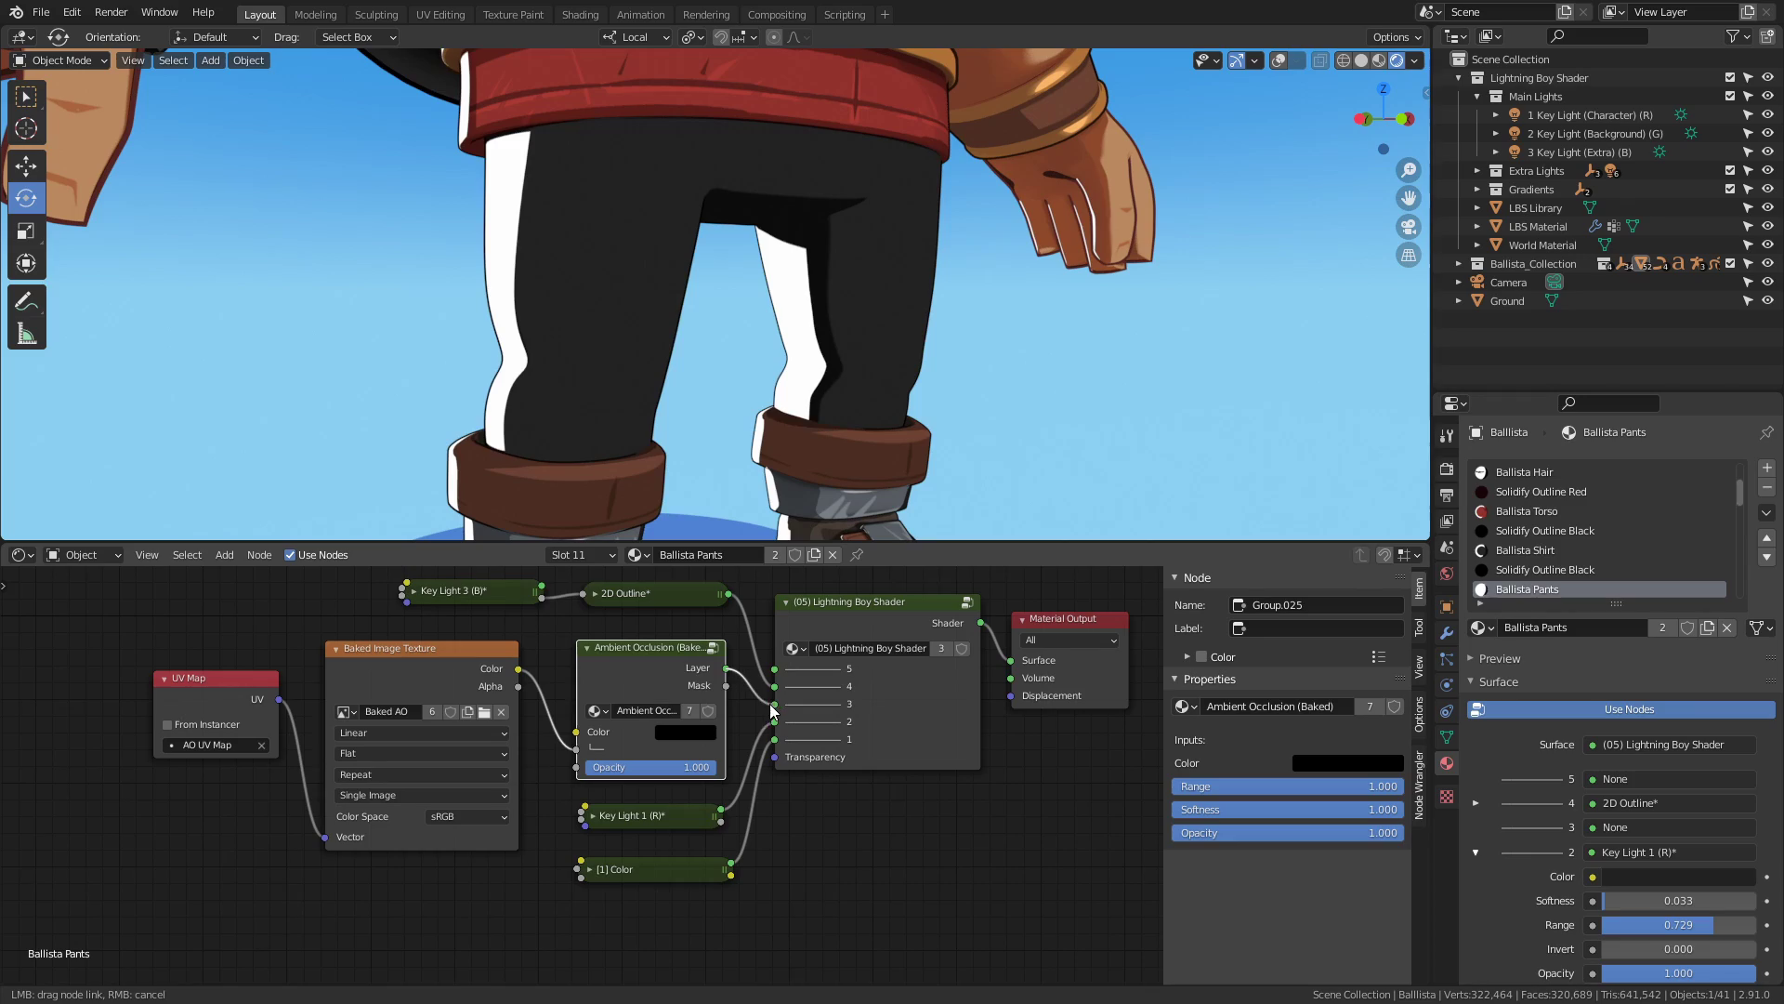
Connect Ambient Occlusion (Baked) to shader layer 3 of Ballista Pants and reduce its Softness and Range.
click(742, 695)
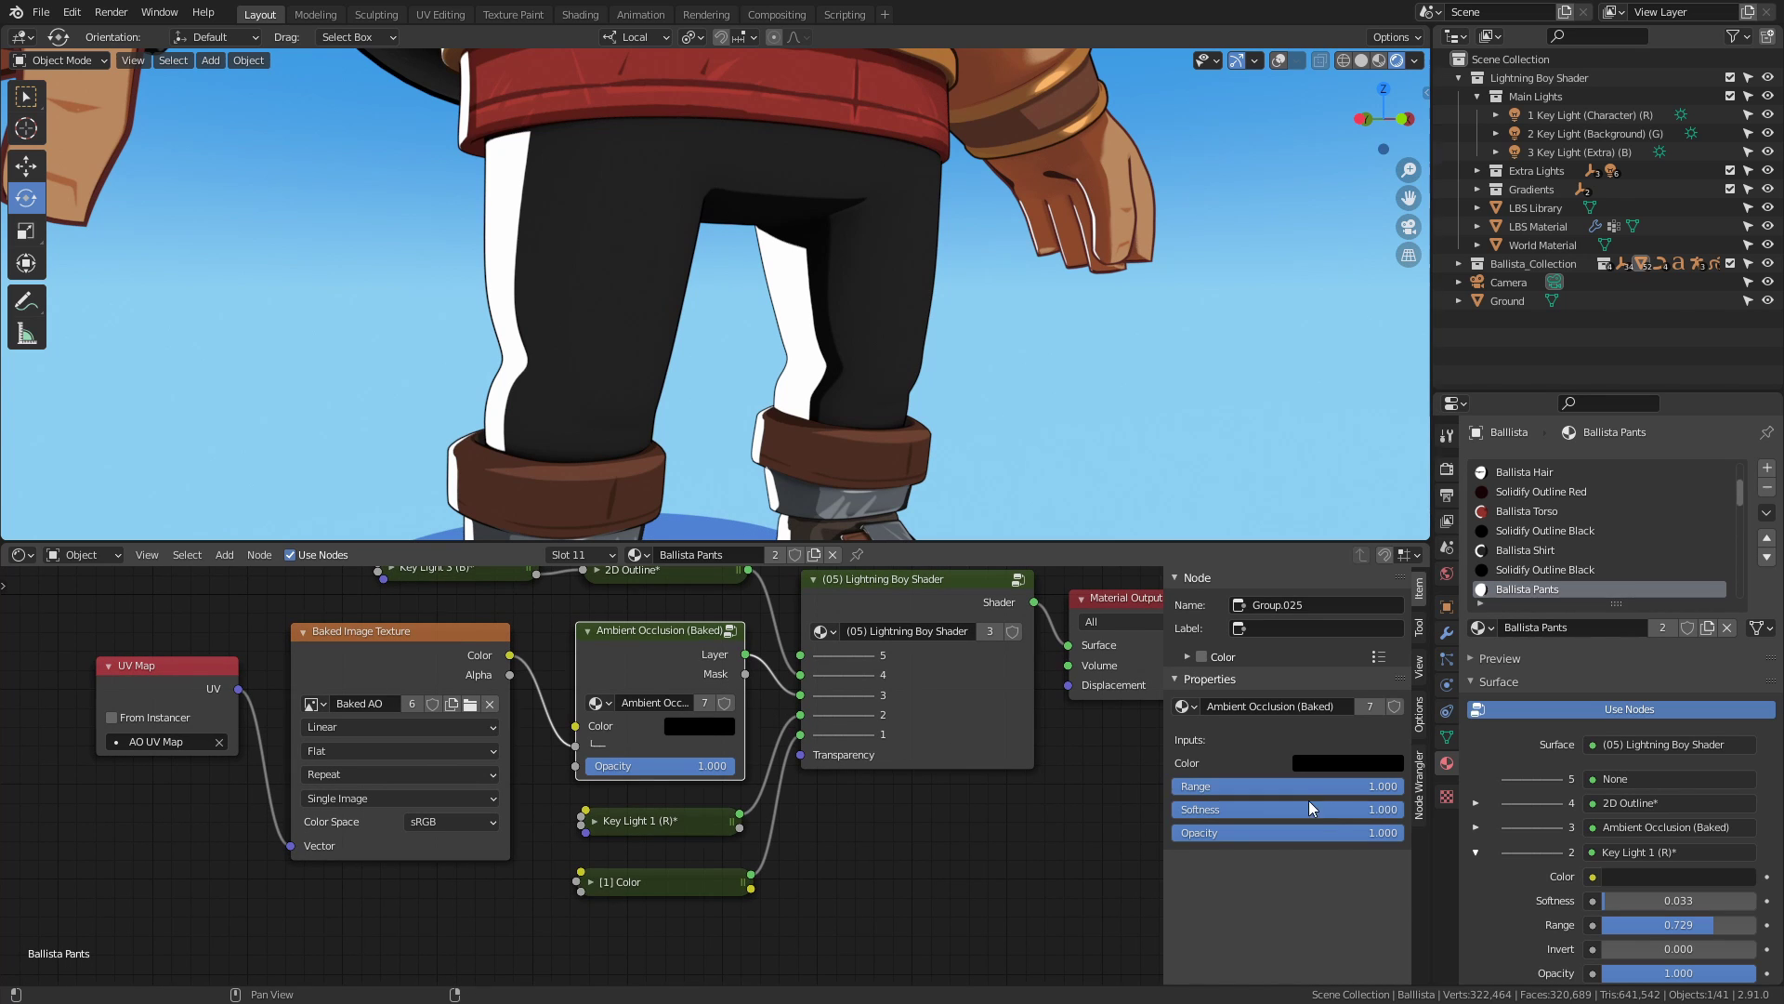
drag(1285, 808, 1256, 805)
mouse_move(1391, 790)
mouse_down()
mouse_move(1224, 789)
mouse_move(1340, 786)
mouse_up()
middle_drag(1016, 309, 980, 306)
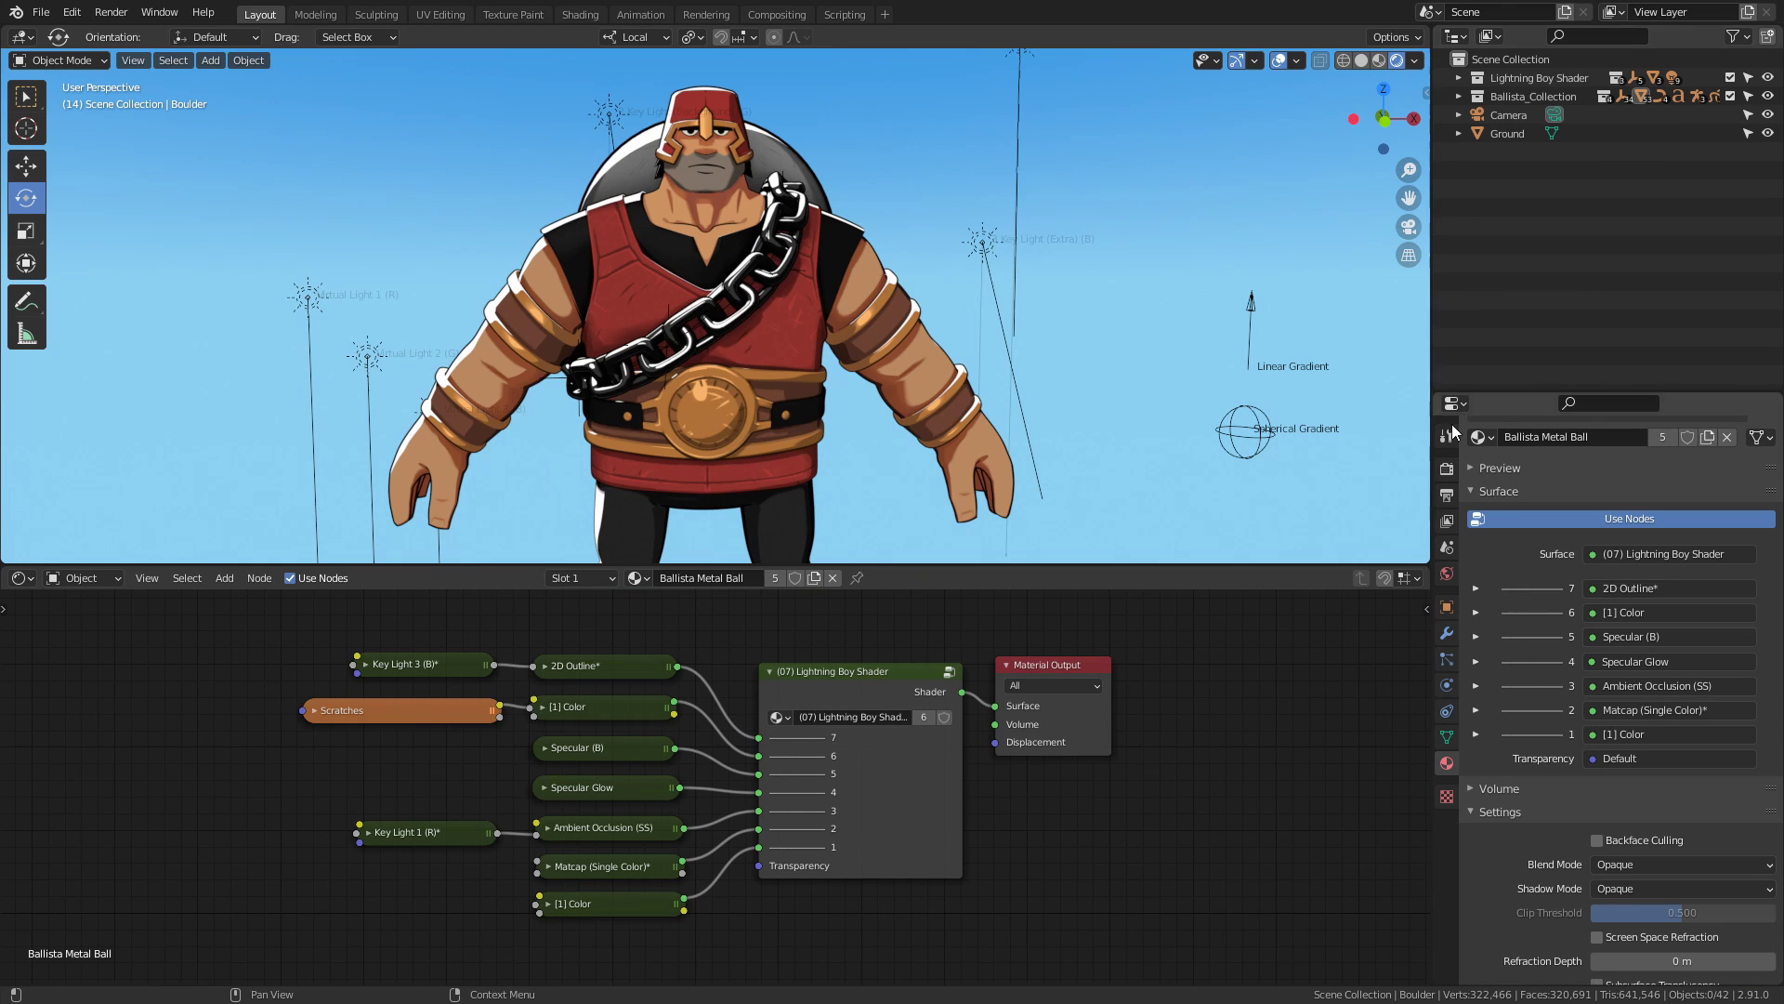
Try a bright blue 2D Outline* color on the Ballista Metal Ball material, and set it back to white.
middle_drag(937, 189, 1006, 193)
click(678, 158)
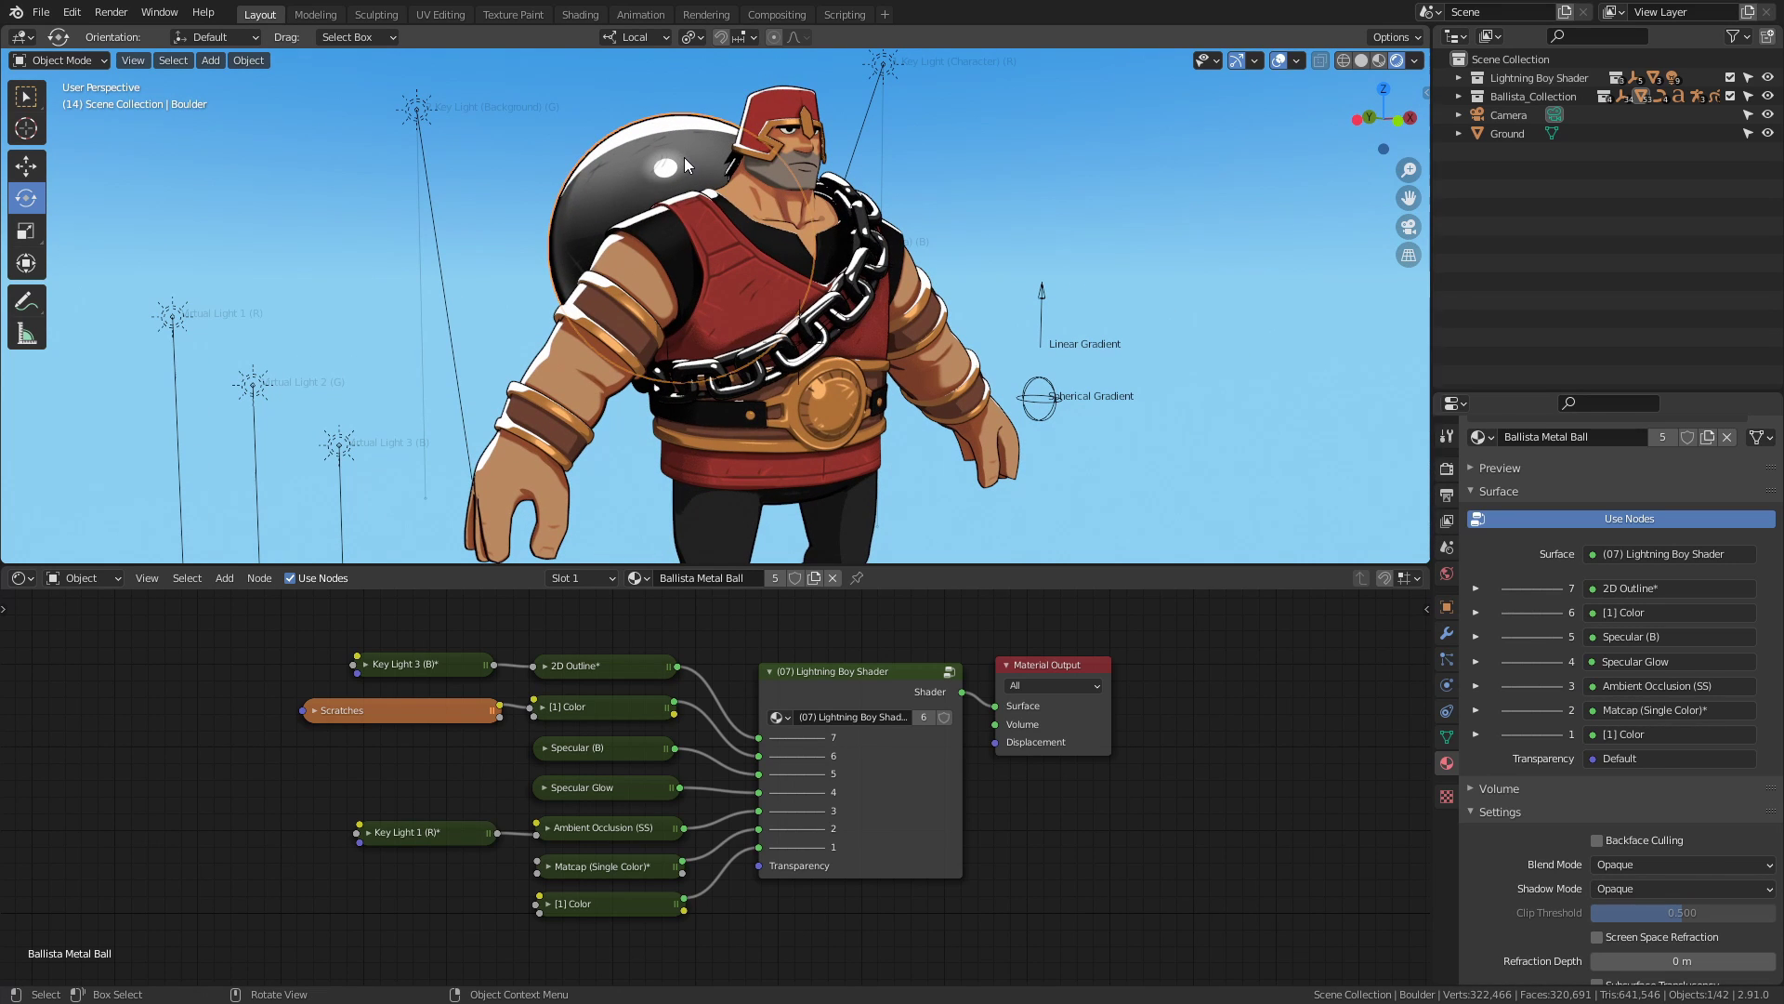
click(1489, 586)
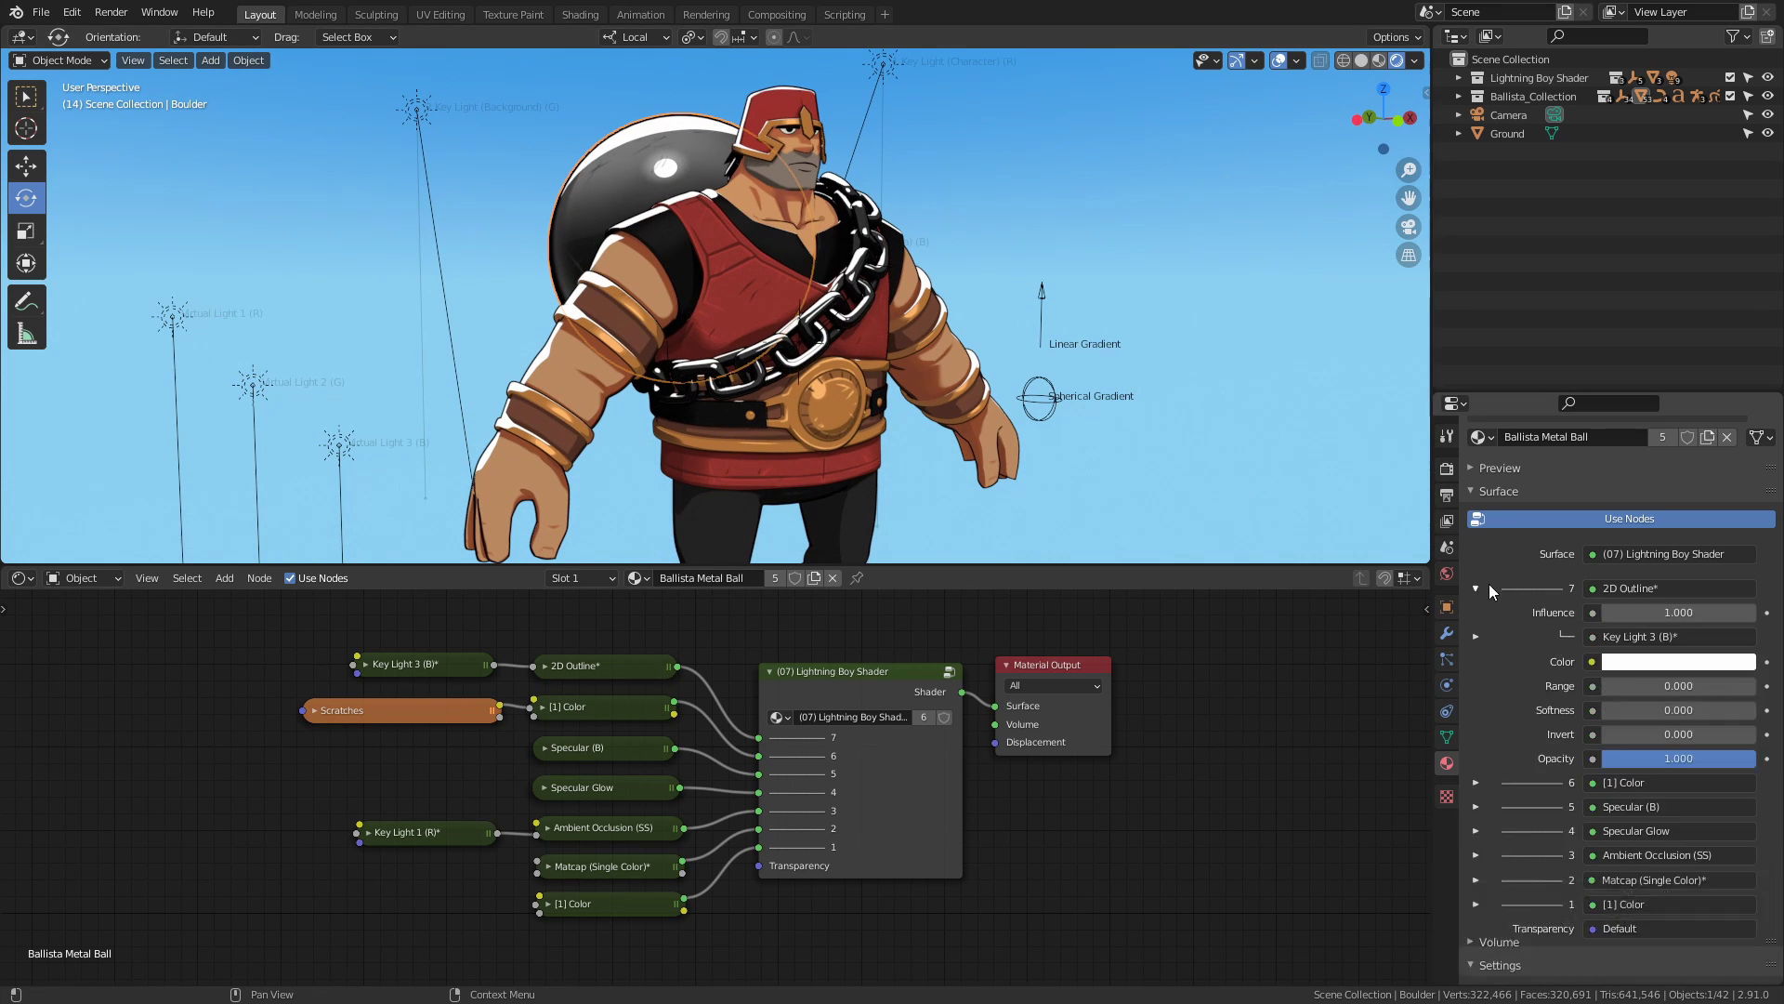
click(1635, 662)
drag(1654, 435, 1691, 400)
alt+drag(995, 259, 1000, 258)
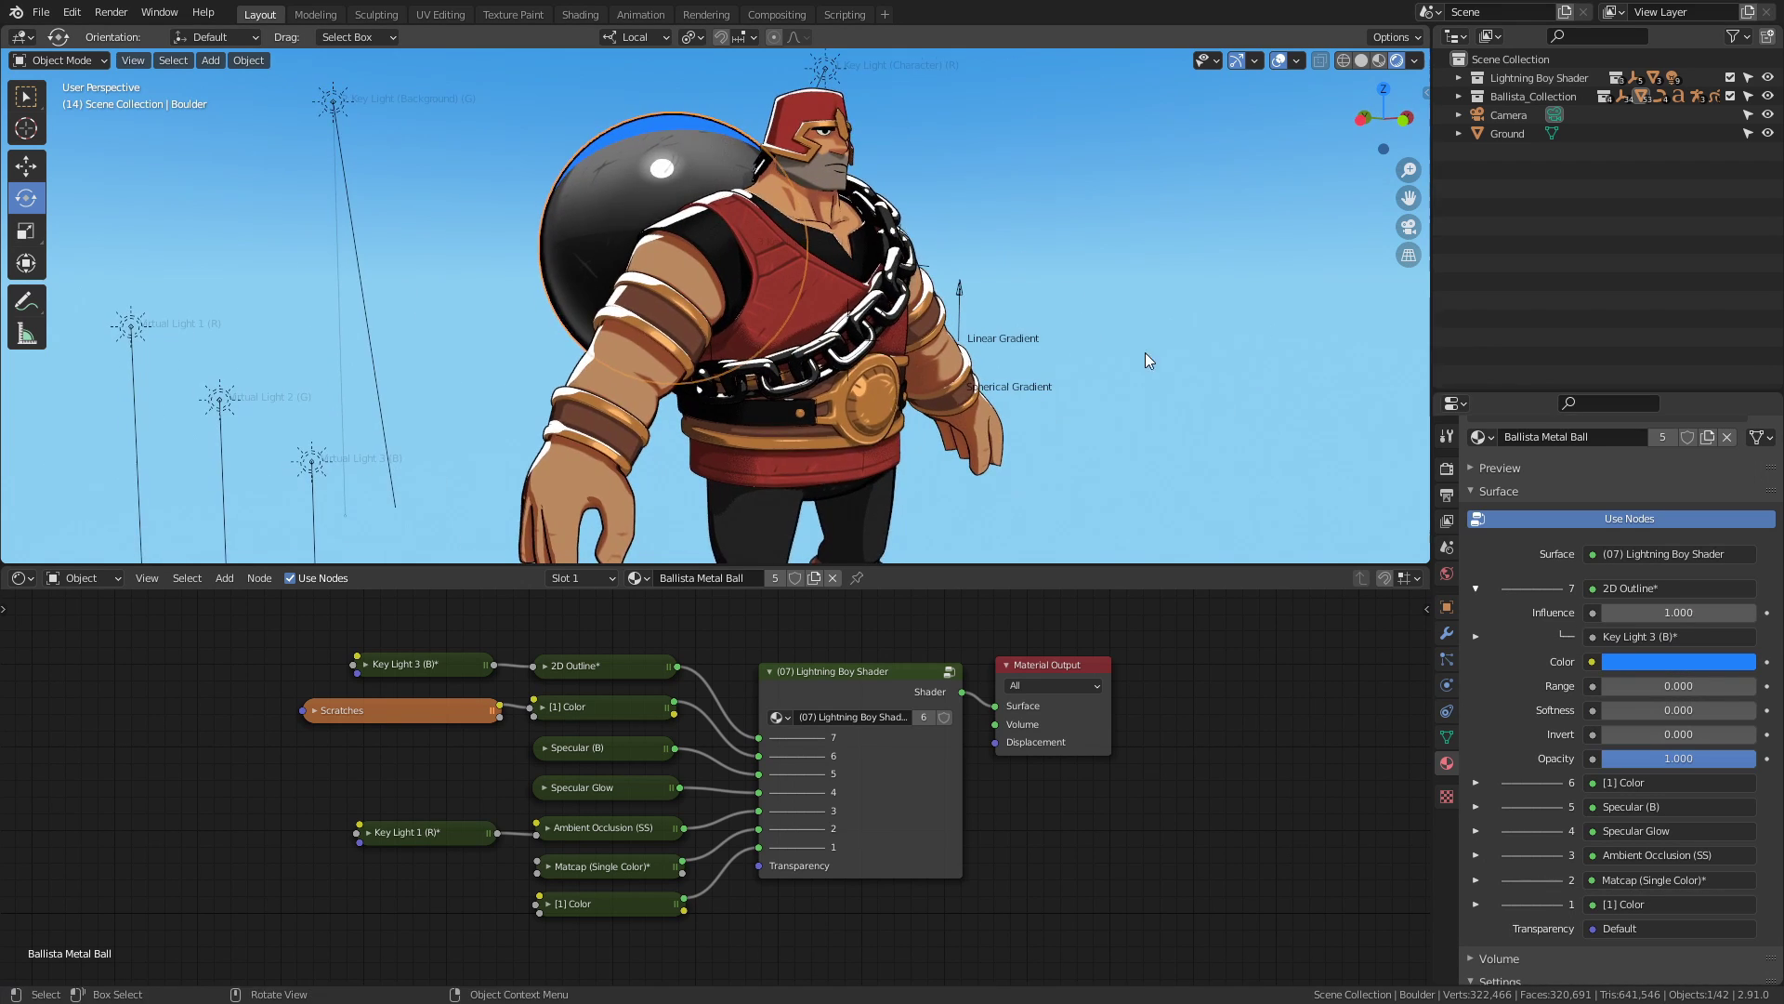
click(1704, 662)
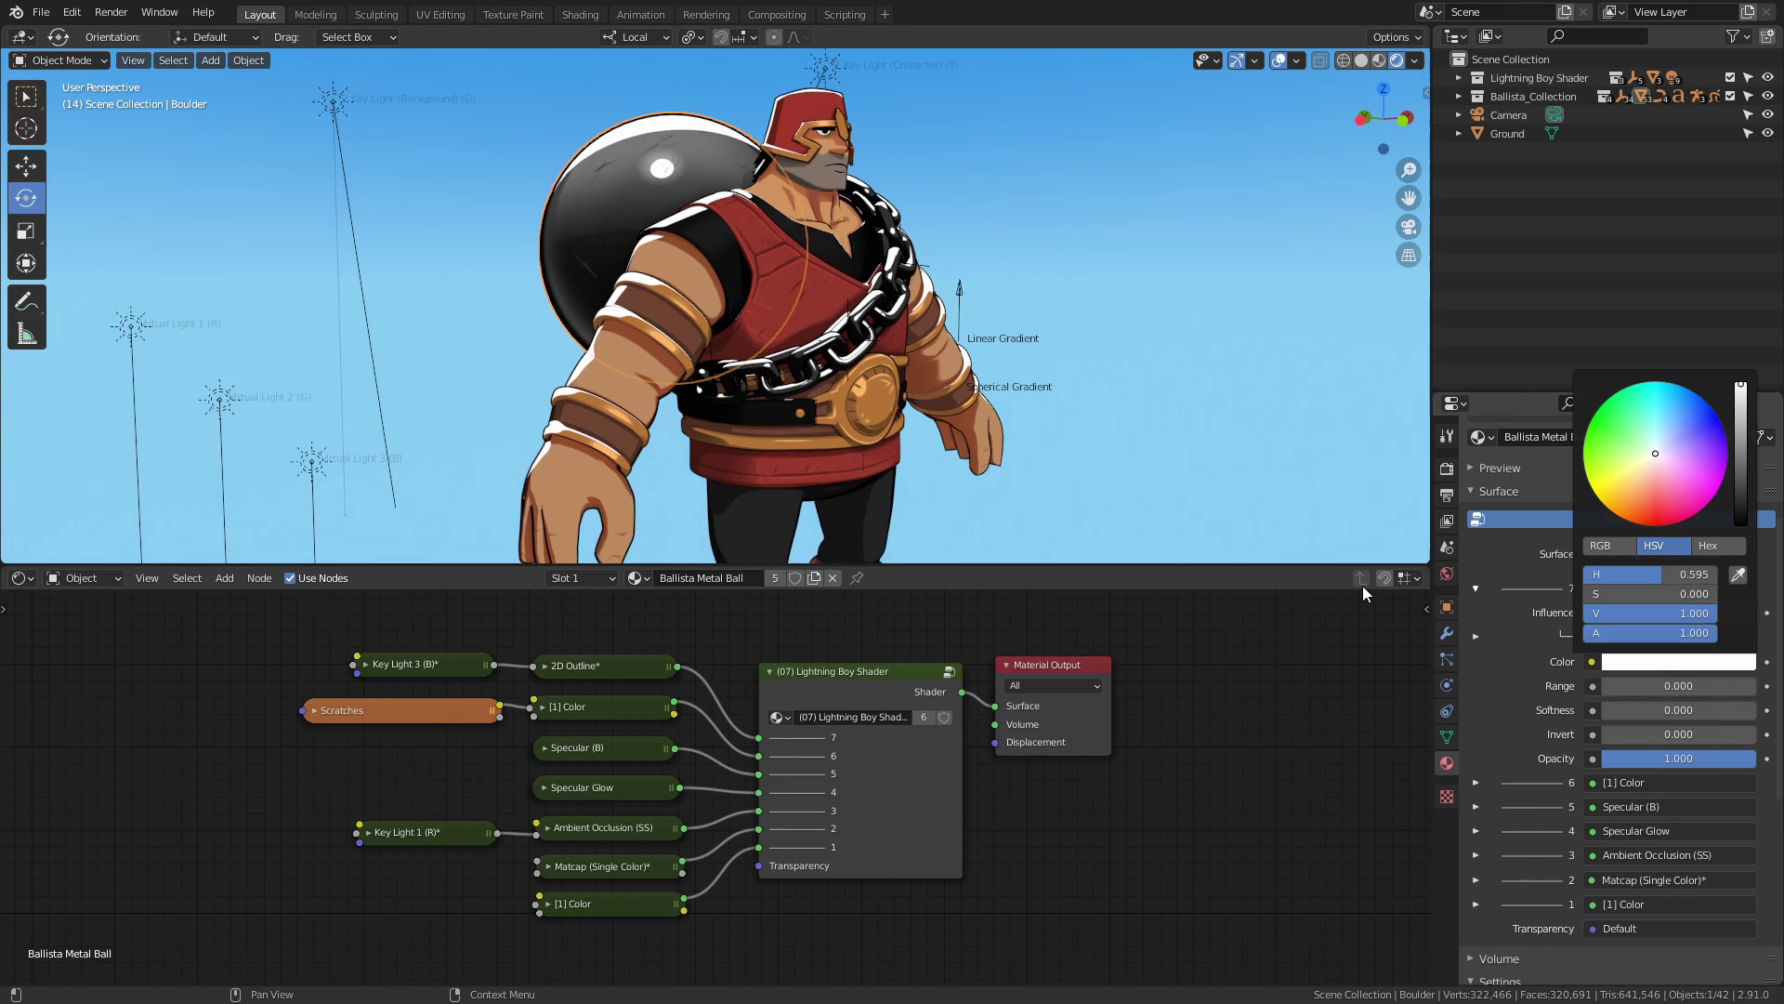
Open the 2D Outline* global settings and try a light blue global Color with HSV 0.538, 0.622, 0.806.
alt+drag(591, 841, 832, 807)
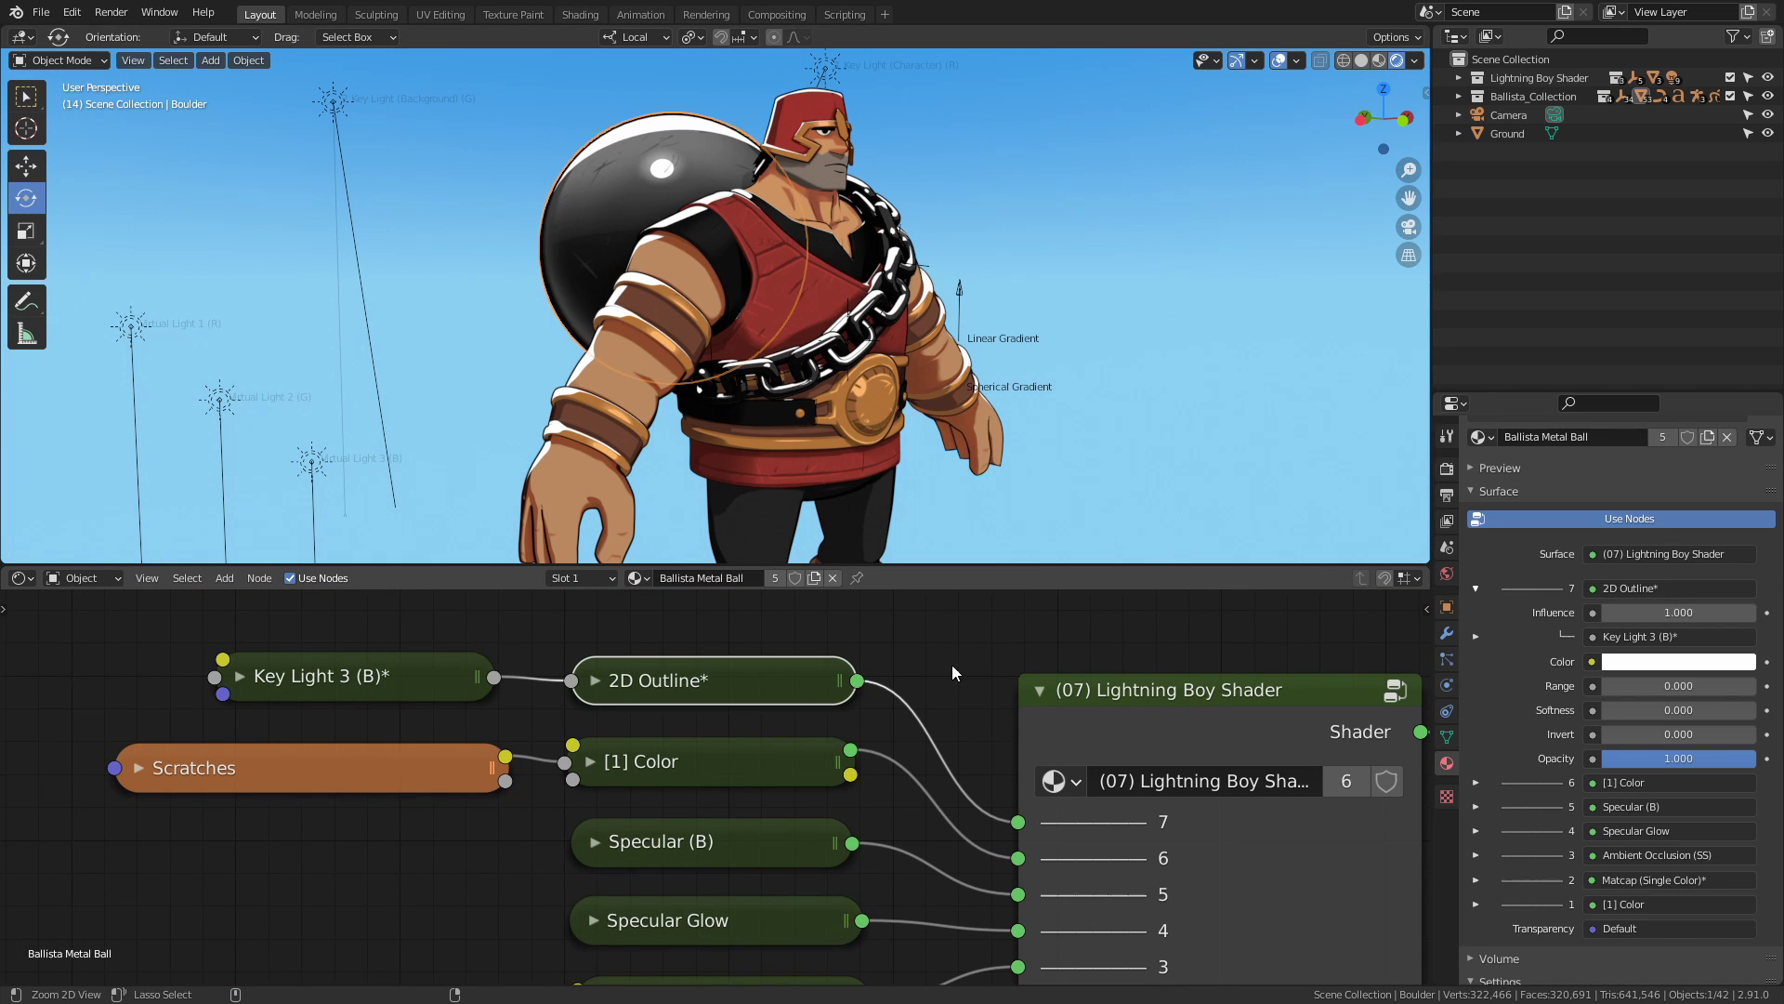
key(Tab)
scroll(767, 745, down, 3)
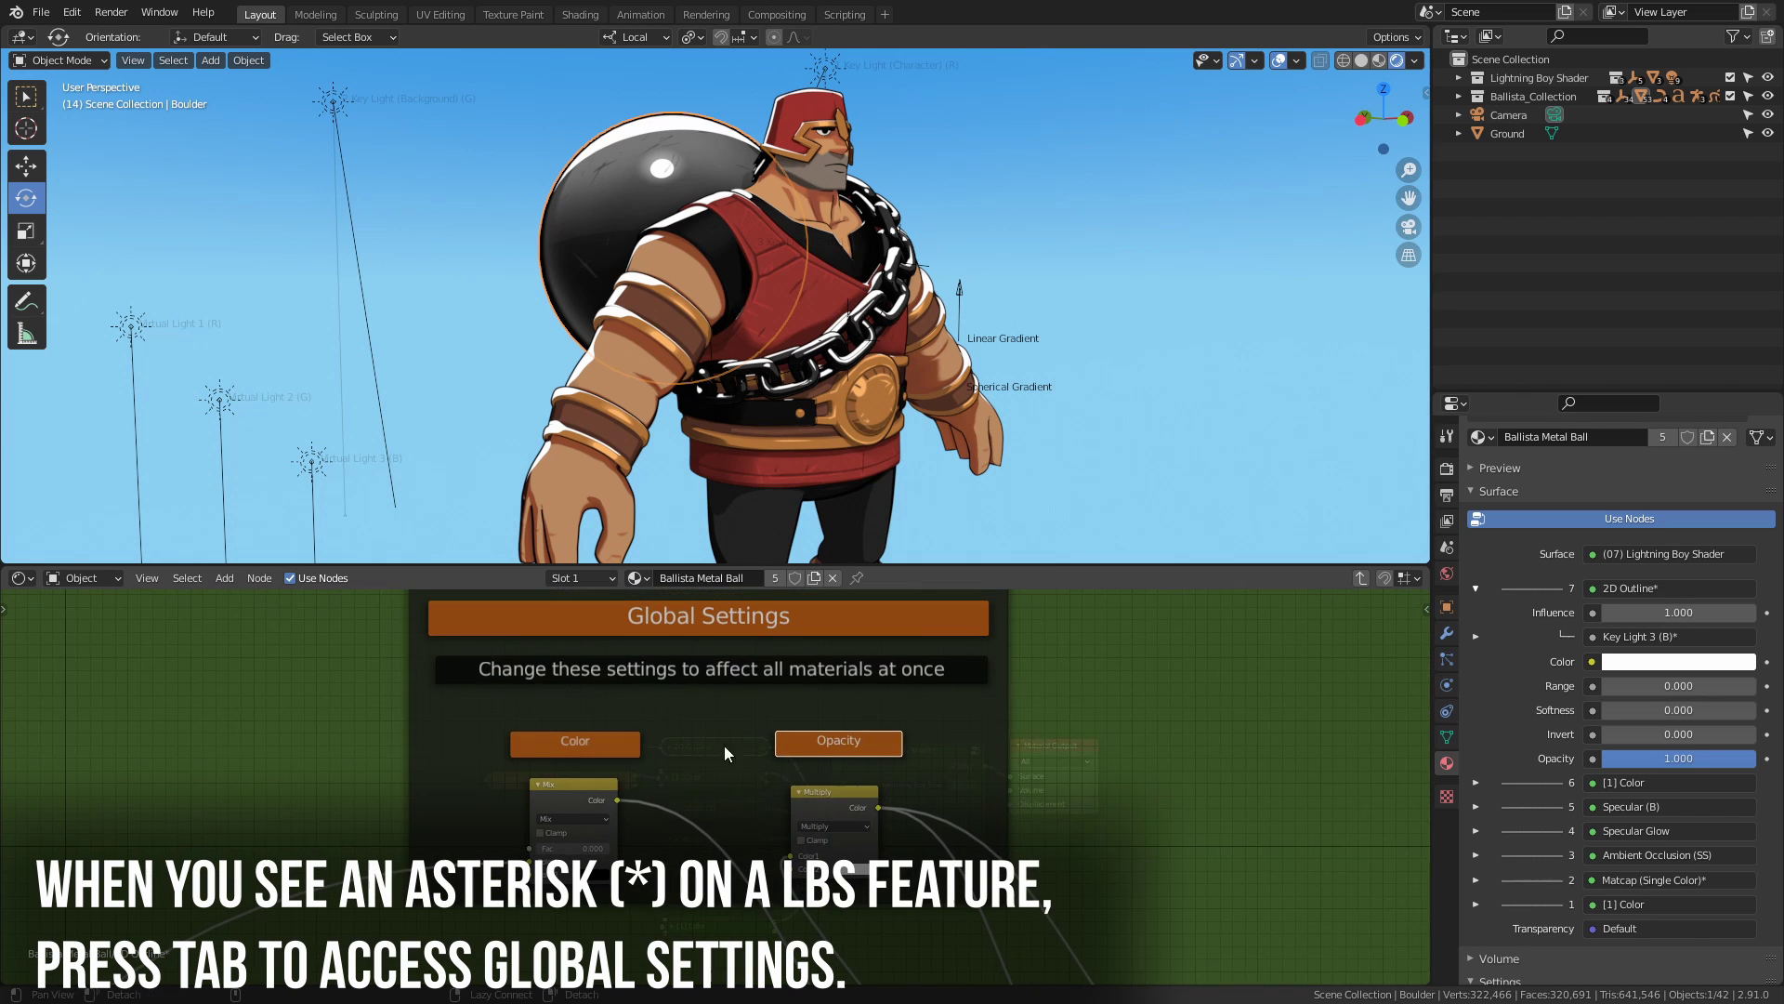
click(861, 880)
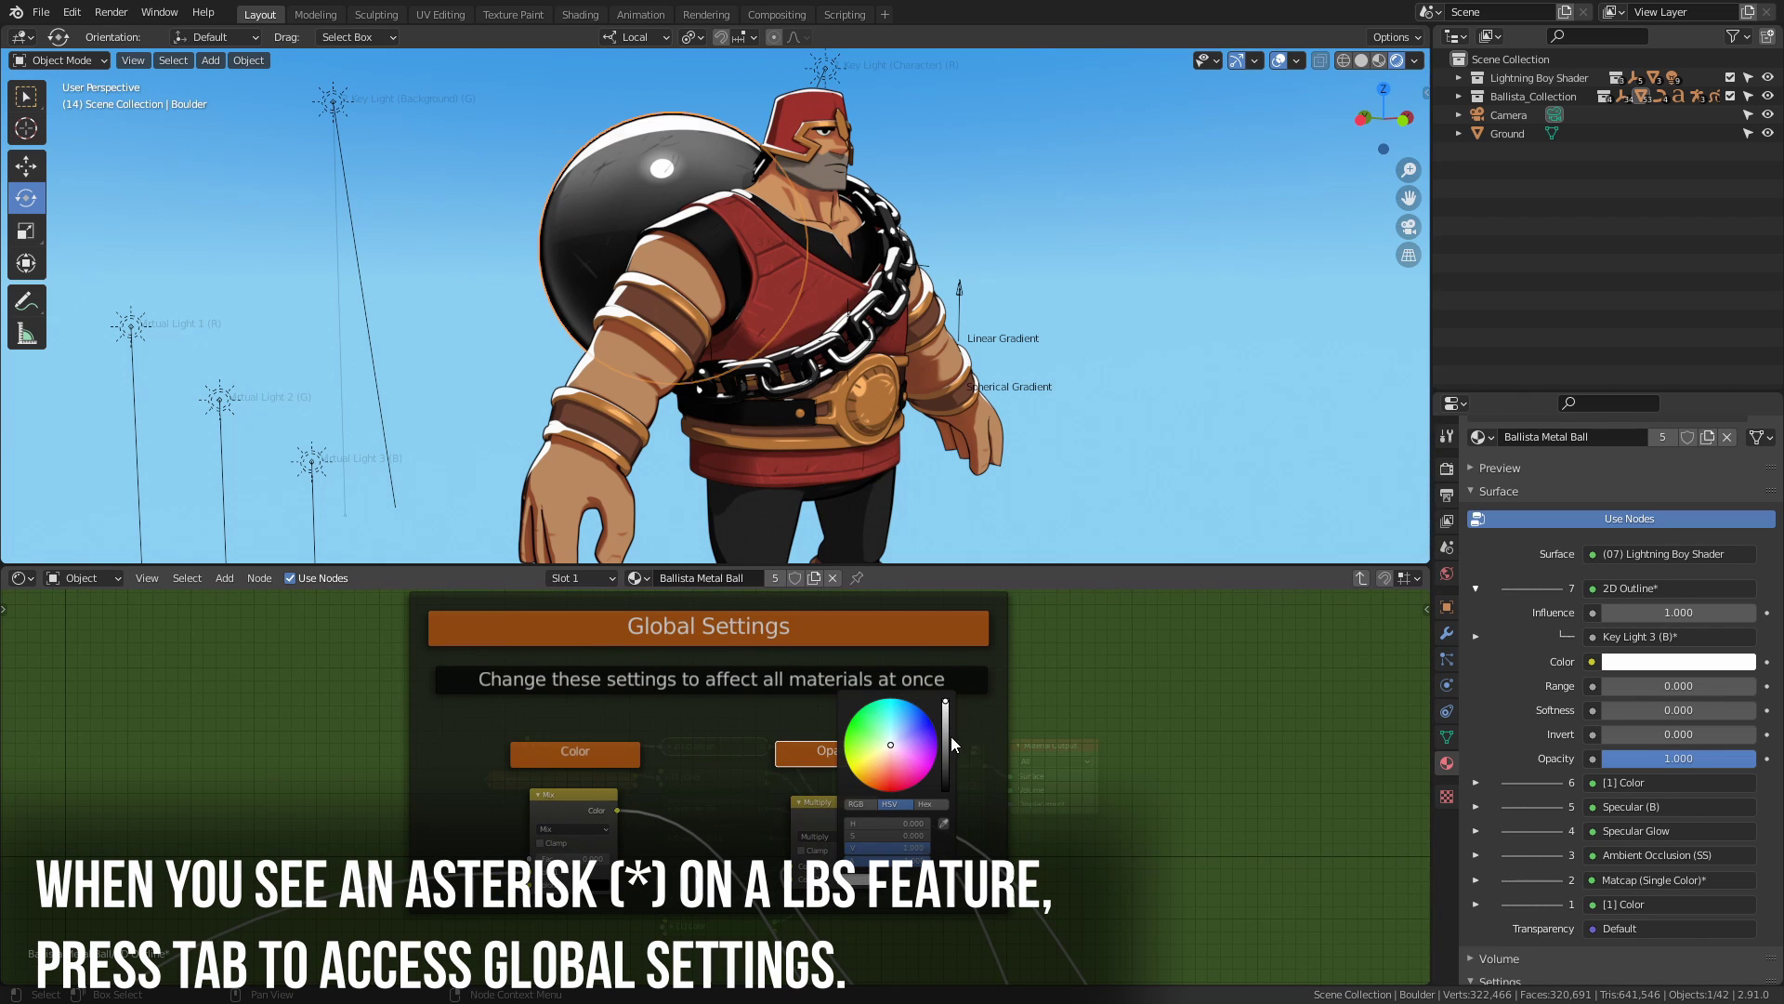
mouse_move(552, 859)
mouse_down()
mouse_move(604, 856)
mouse_move(630, 883)
mouse_up()
mouse_move(684, 769)
mouse_down()
mouse_move(684, 741)
mouse_move(618, 733)
mouse_move(684, 719)
mouse_up()
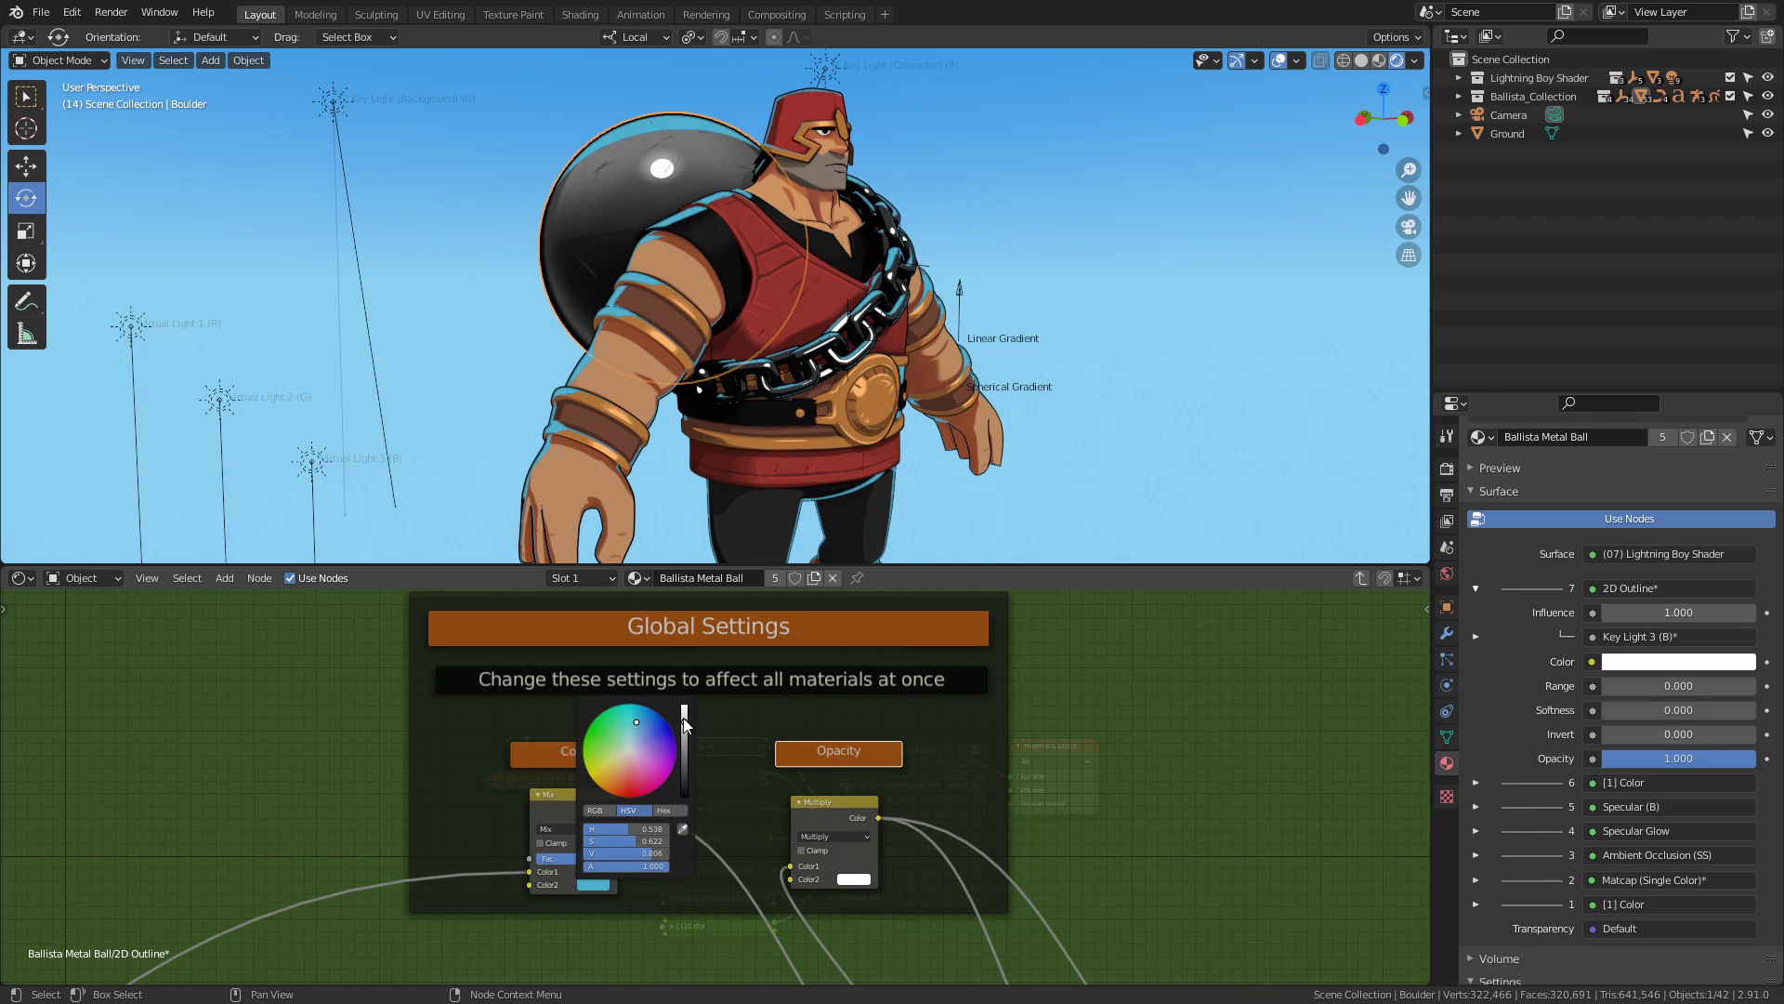
mouse_move(862, 282)
middle_down()
mouse_move(832, 283)
mouse_move(851, 280)
middle_up()
Hide the viewport overlays and copy the Scene Adjustment* node from the Adjustment group of the LBS Library.
key(shift+alt+z)
middle_drag(996, 225, 1074, 257)
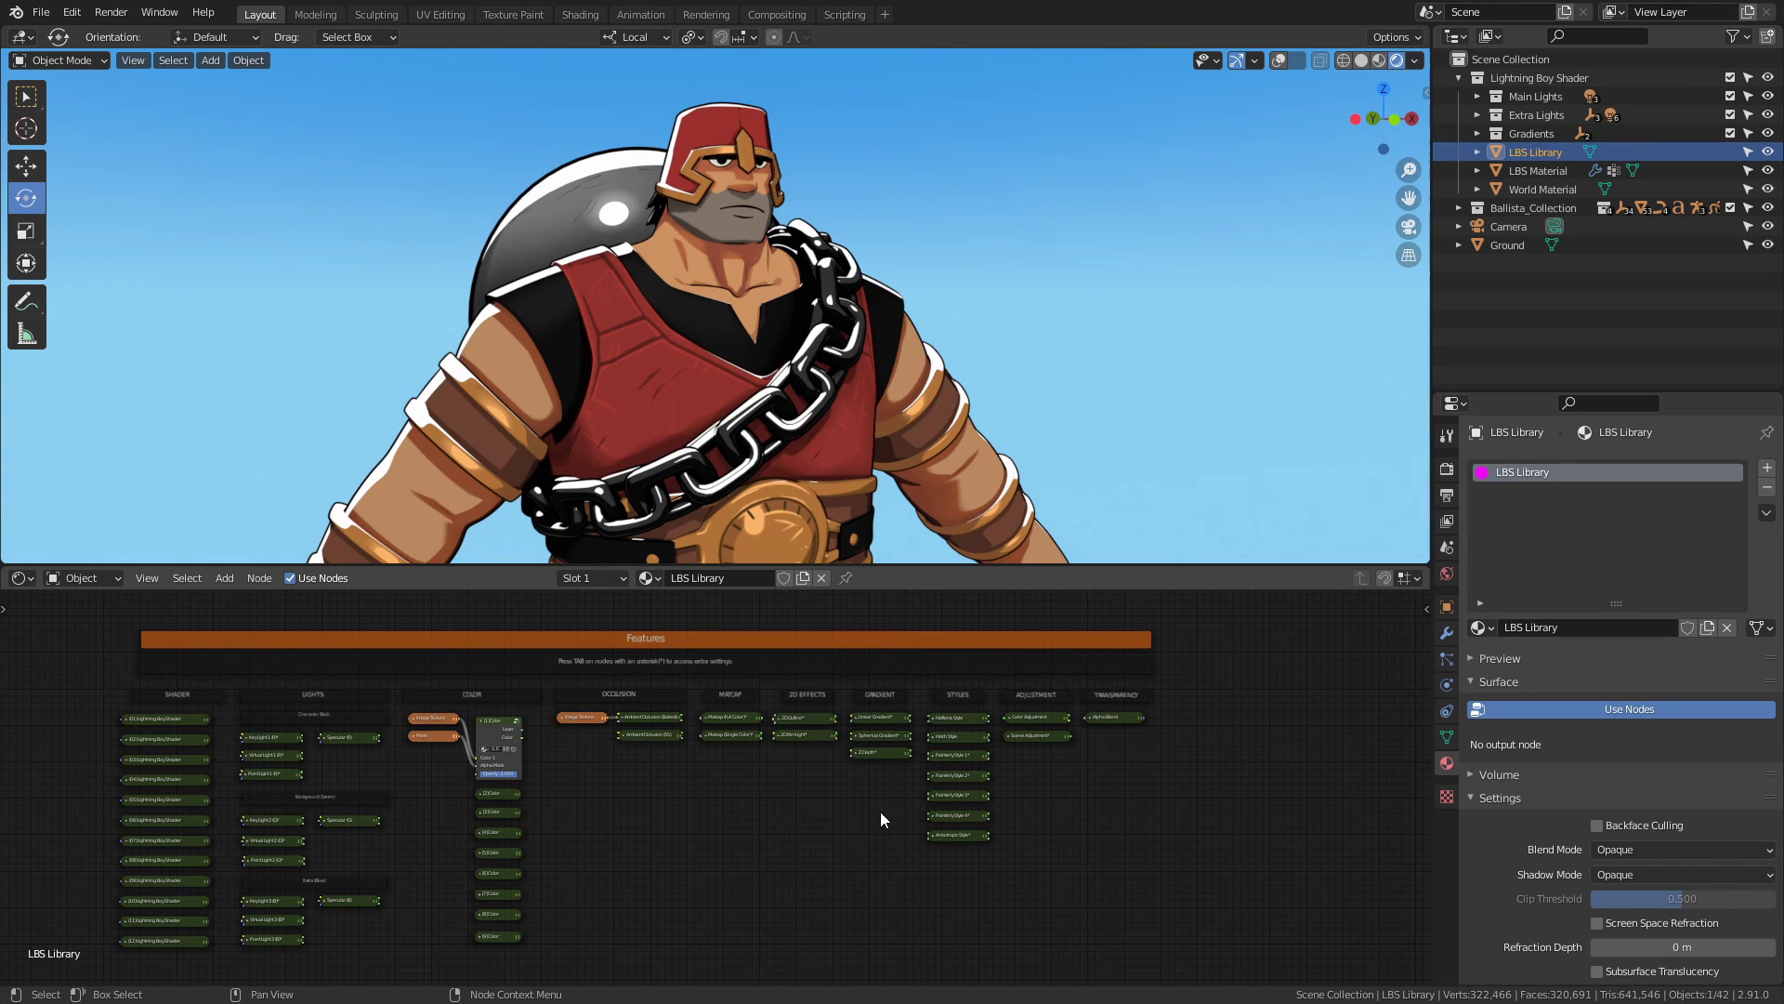
ctrl+middle_drag(1054, 739, 807, 754)
right_click(746, 712)
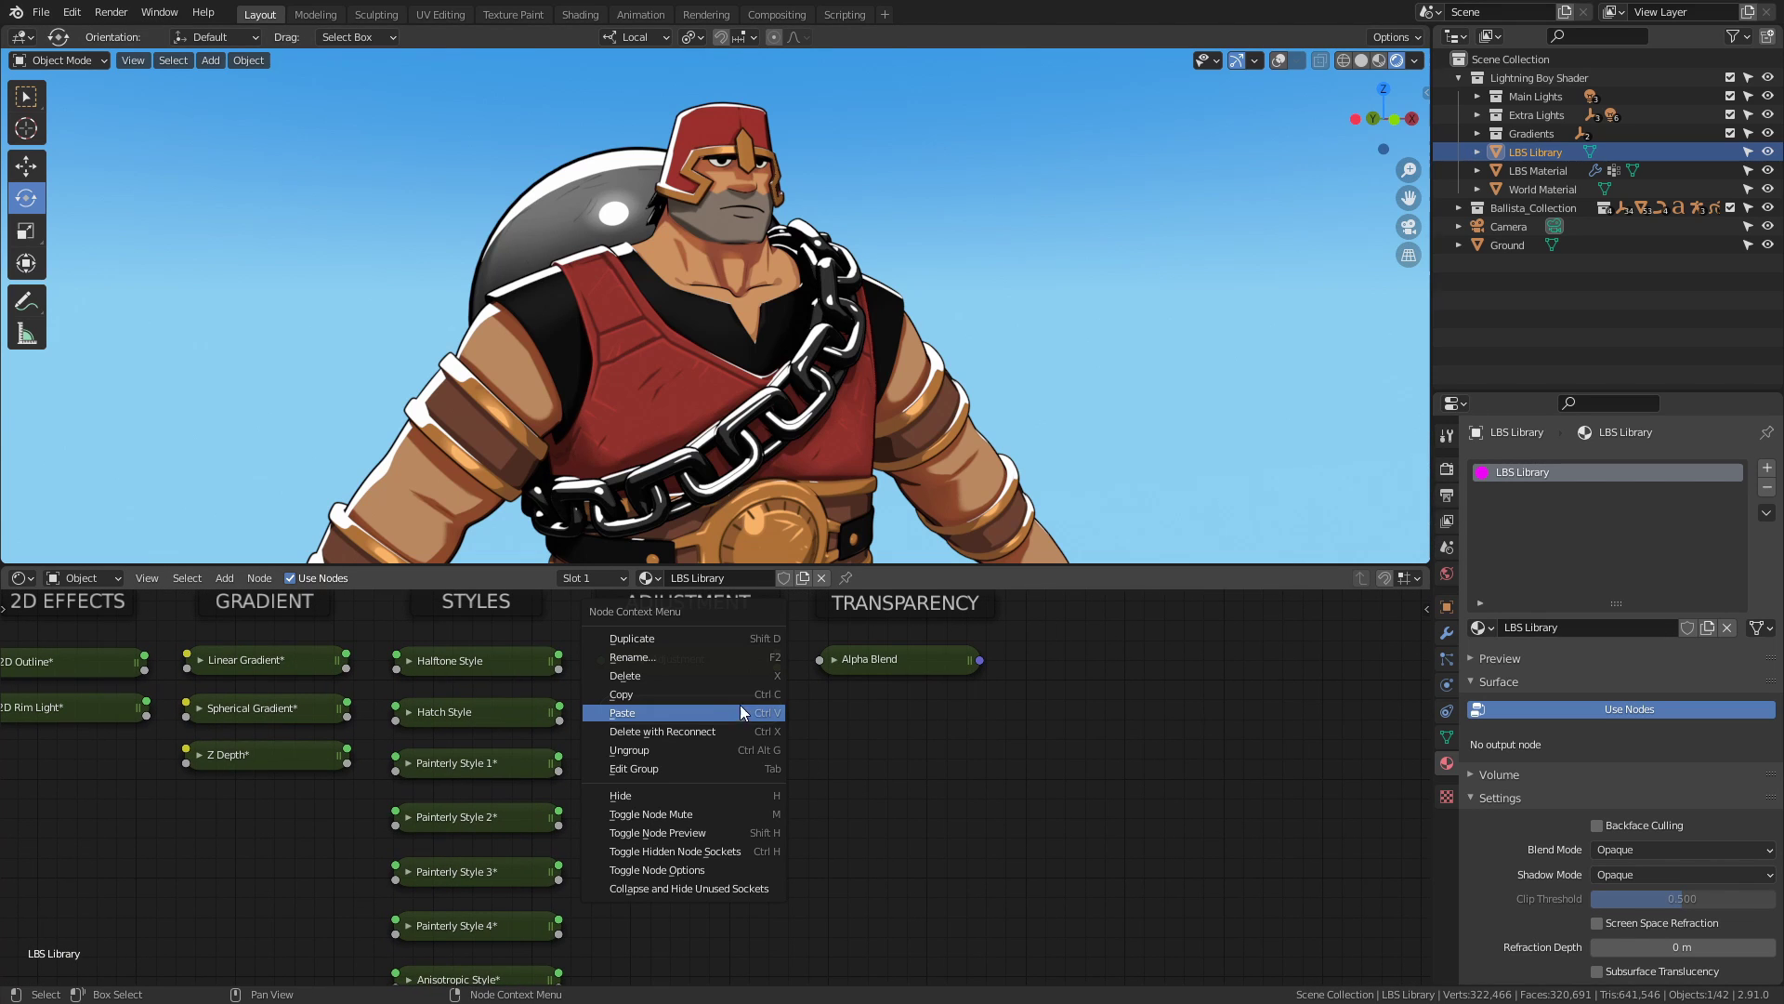
click(740, 706)
Paste Scene Adjustment* into the Ballista Metal Ball material and connect it to layer 7 of the (08) Lightning Boy Shader.
click(585, 212)
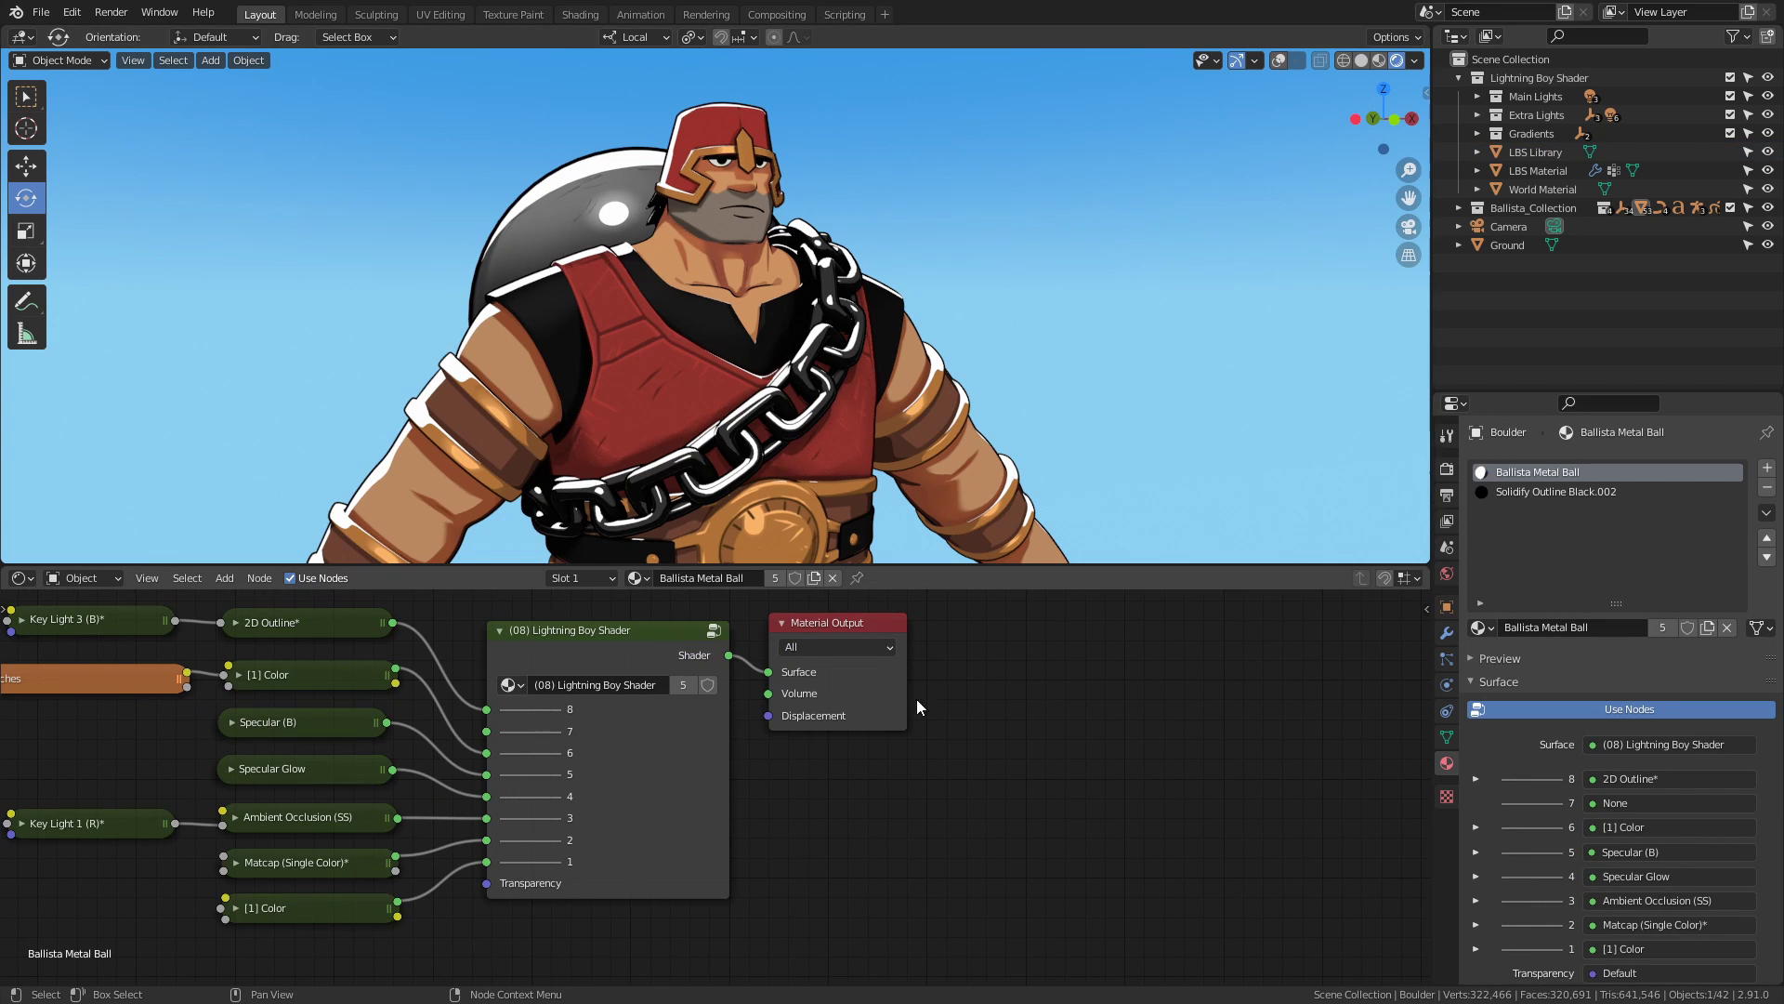
alt+shift+drag(931, 666, 1136, 793)
right_click(615, 638)
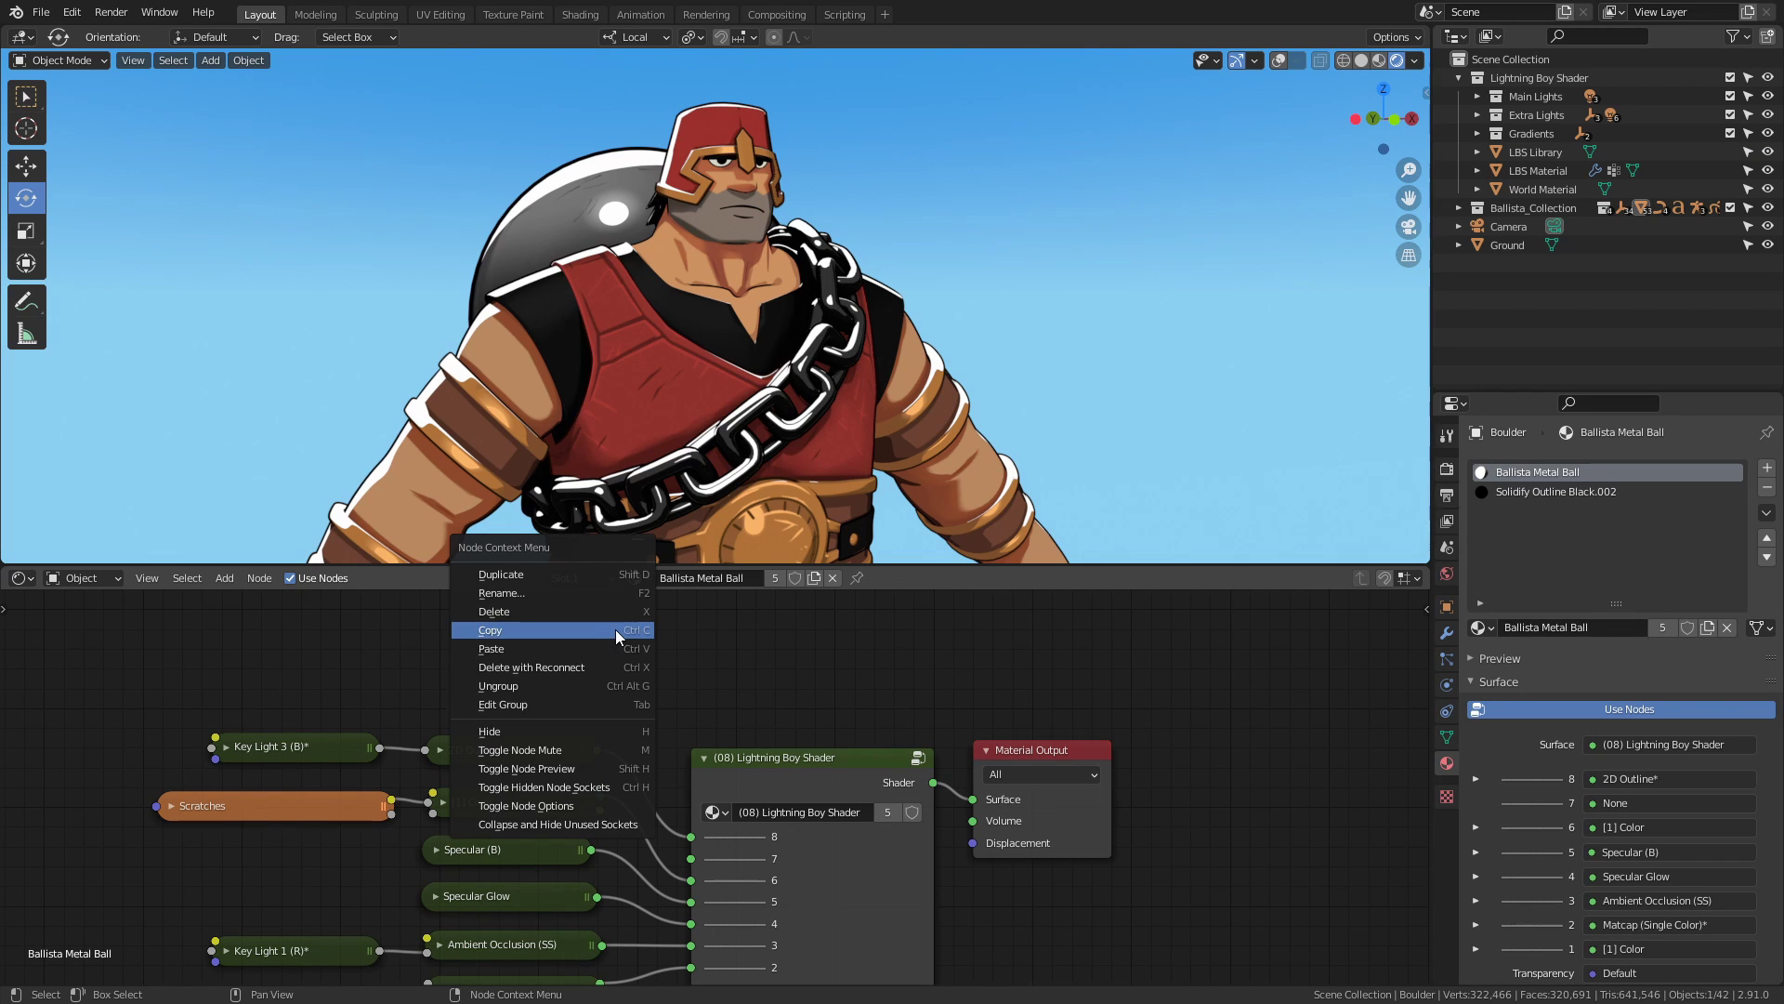
click(612, 643)
drag(855, 843, 494, 669)
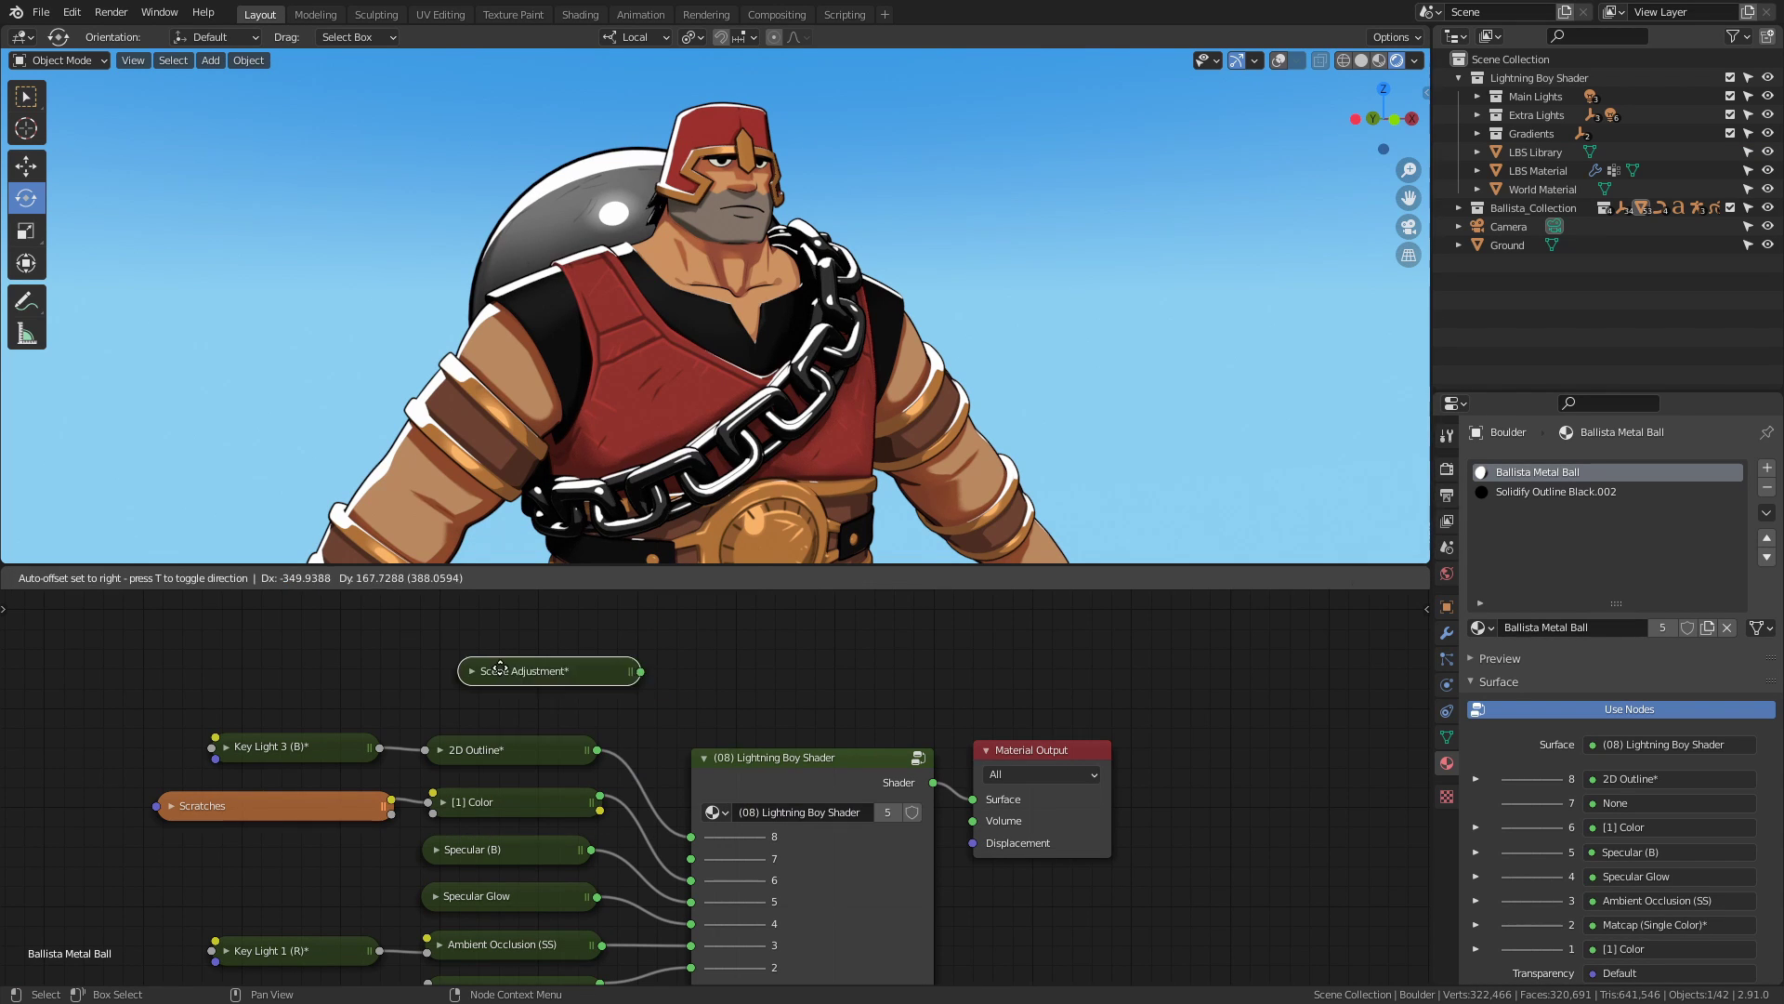
drag(693, 862, 690, 858)
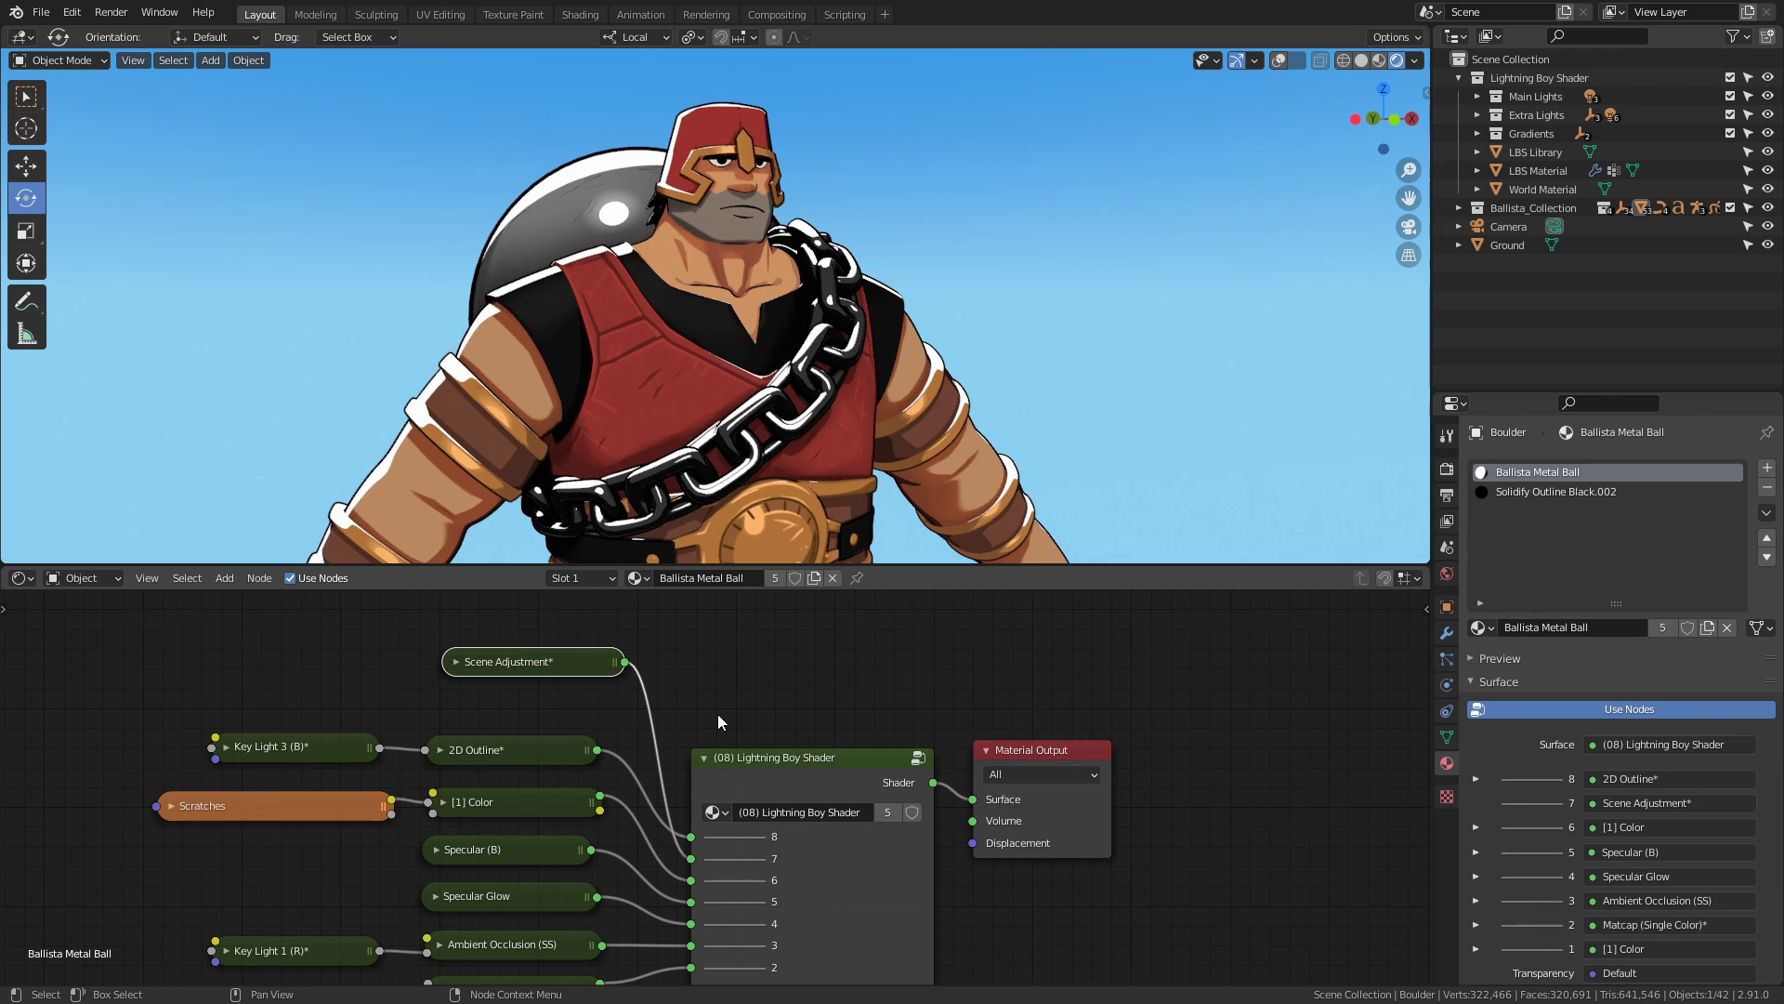
Open the global settings of Scene Adjustment* and bring its Opacity color down to black.
middle_drag(800, 431, 842, 454)
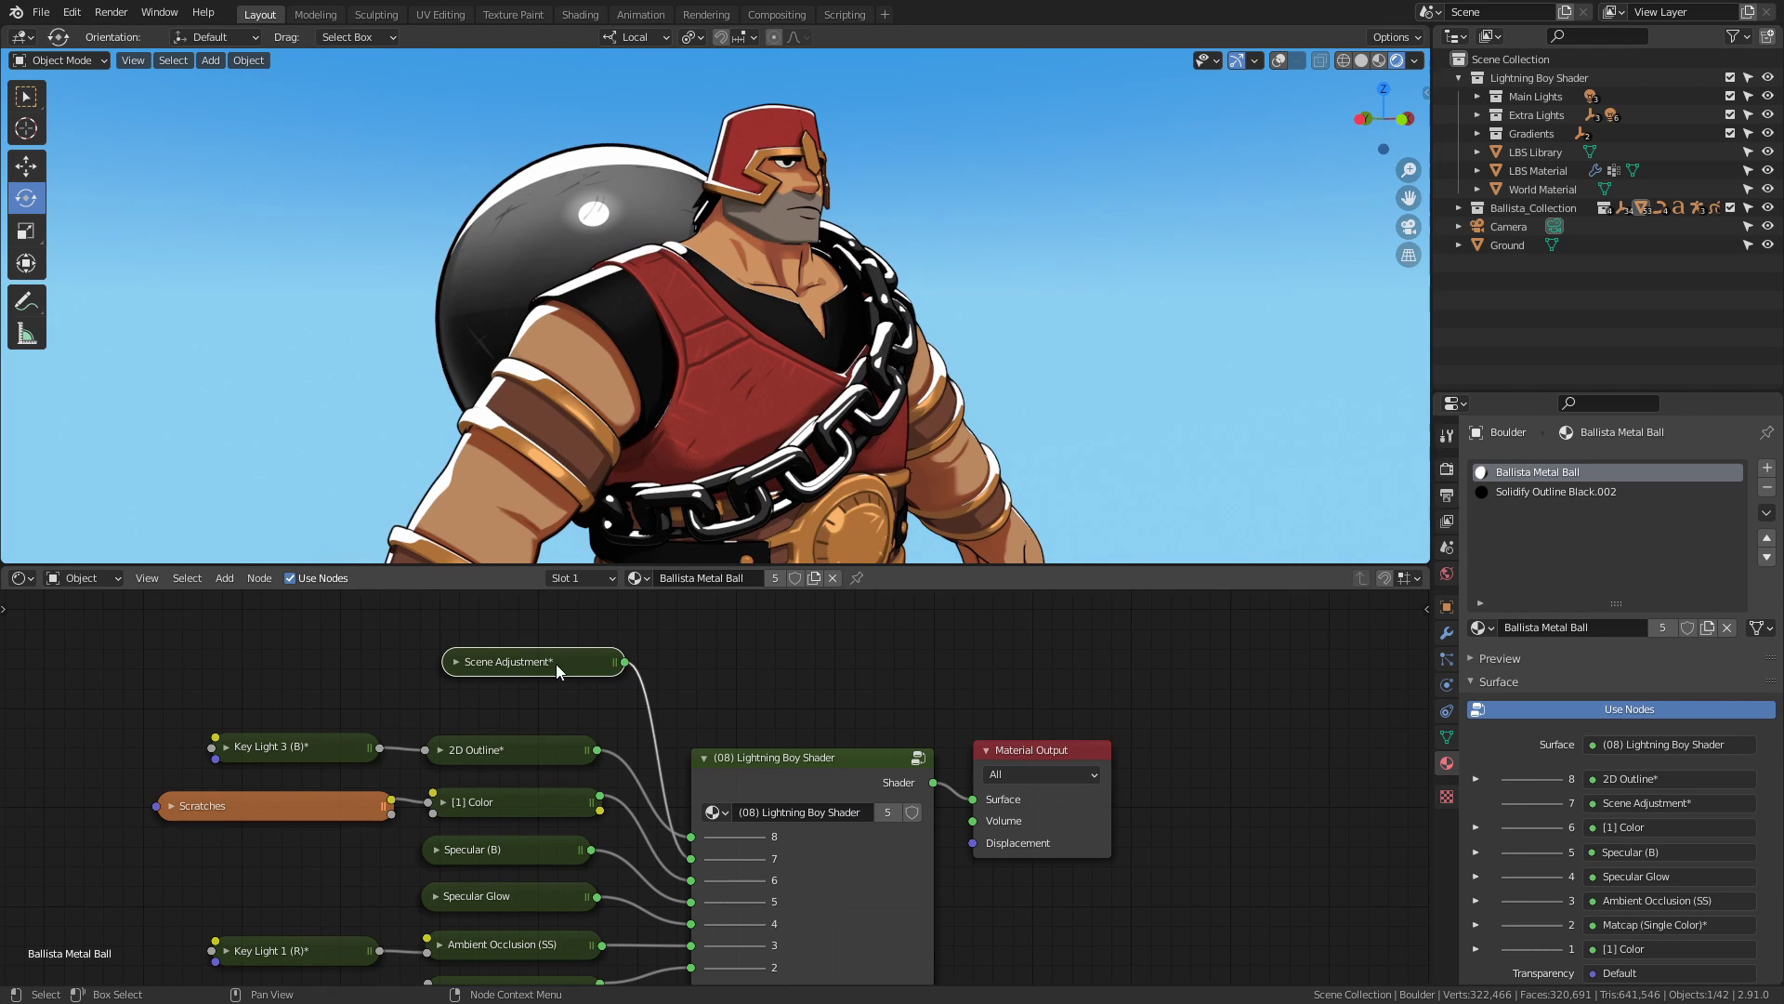
click(556, 663)
key(Tab)
ctrl+middle_drag(905, 717, 901, 824)
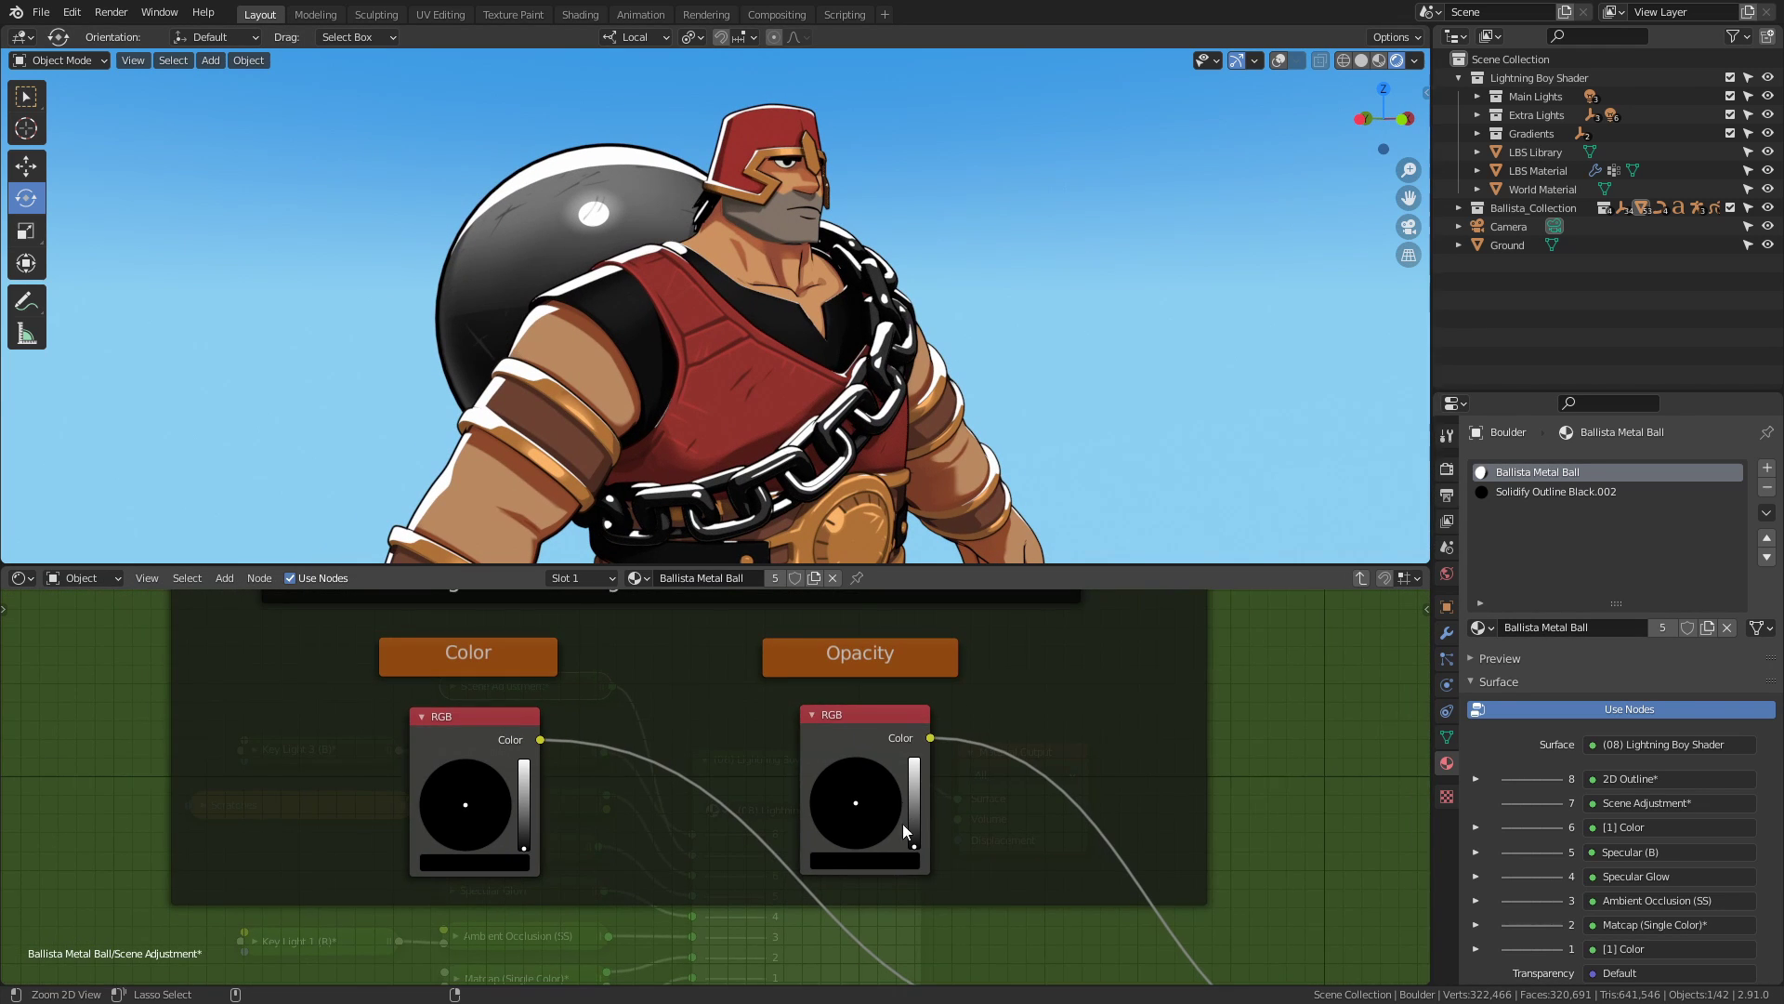
drag(917, 805, 922, 851)
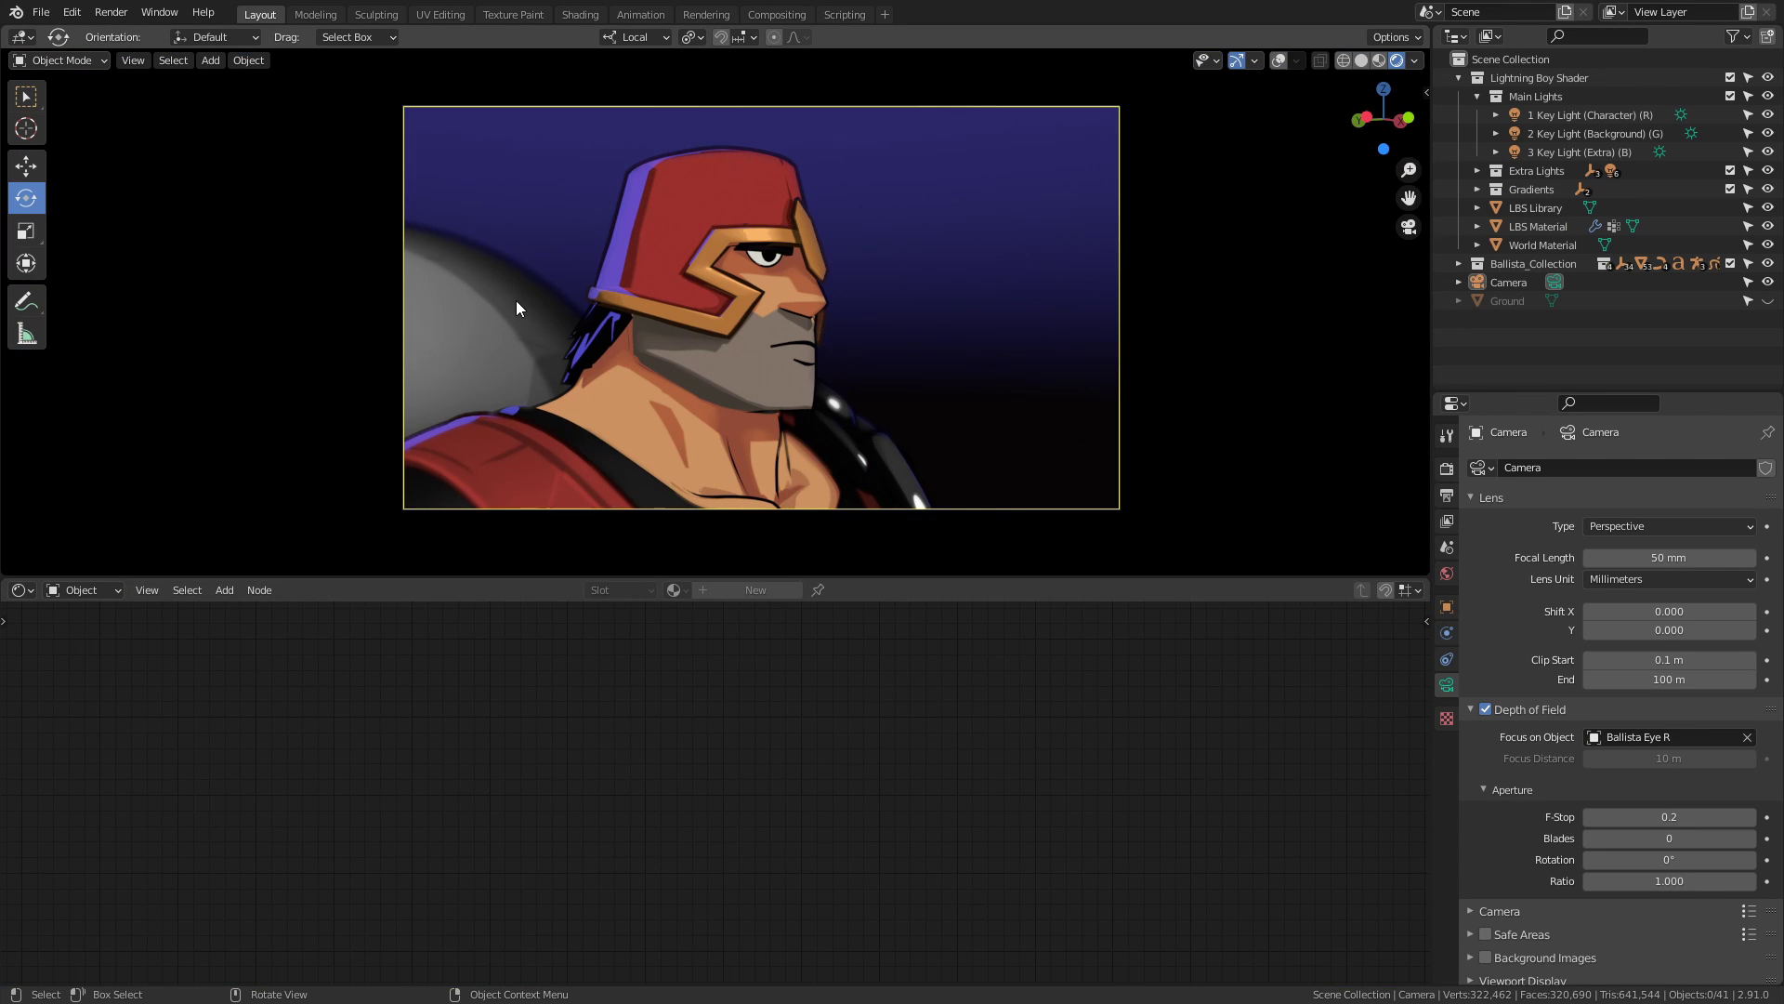
Open the Scene Adjustment* global settings from the boulder's Ballista Metal Ball material and raise the Opacity color's brightness to near white.
click(513, 302)
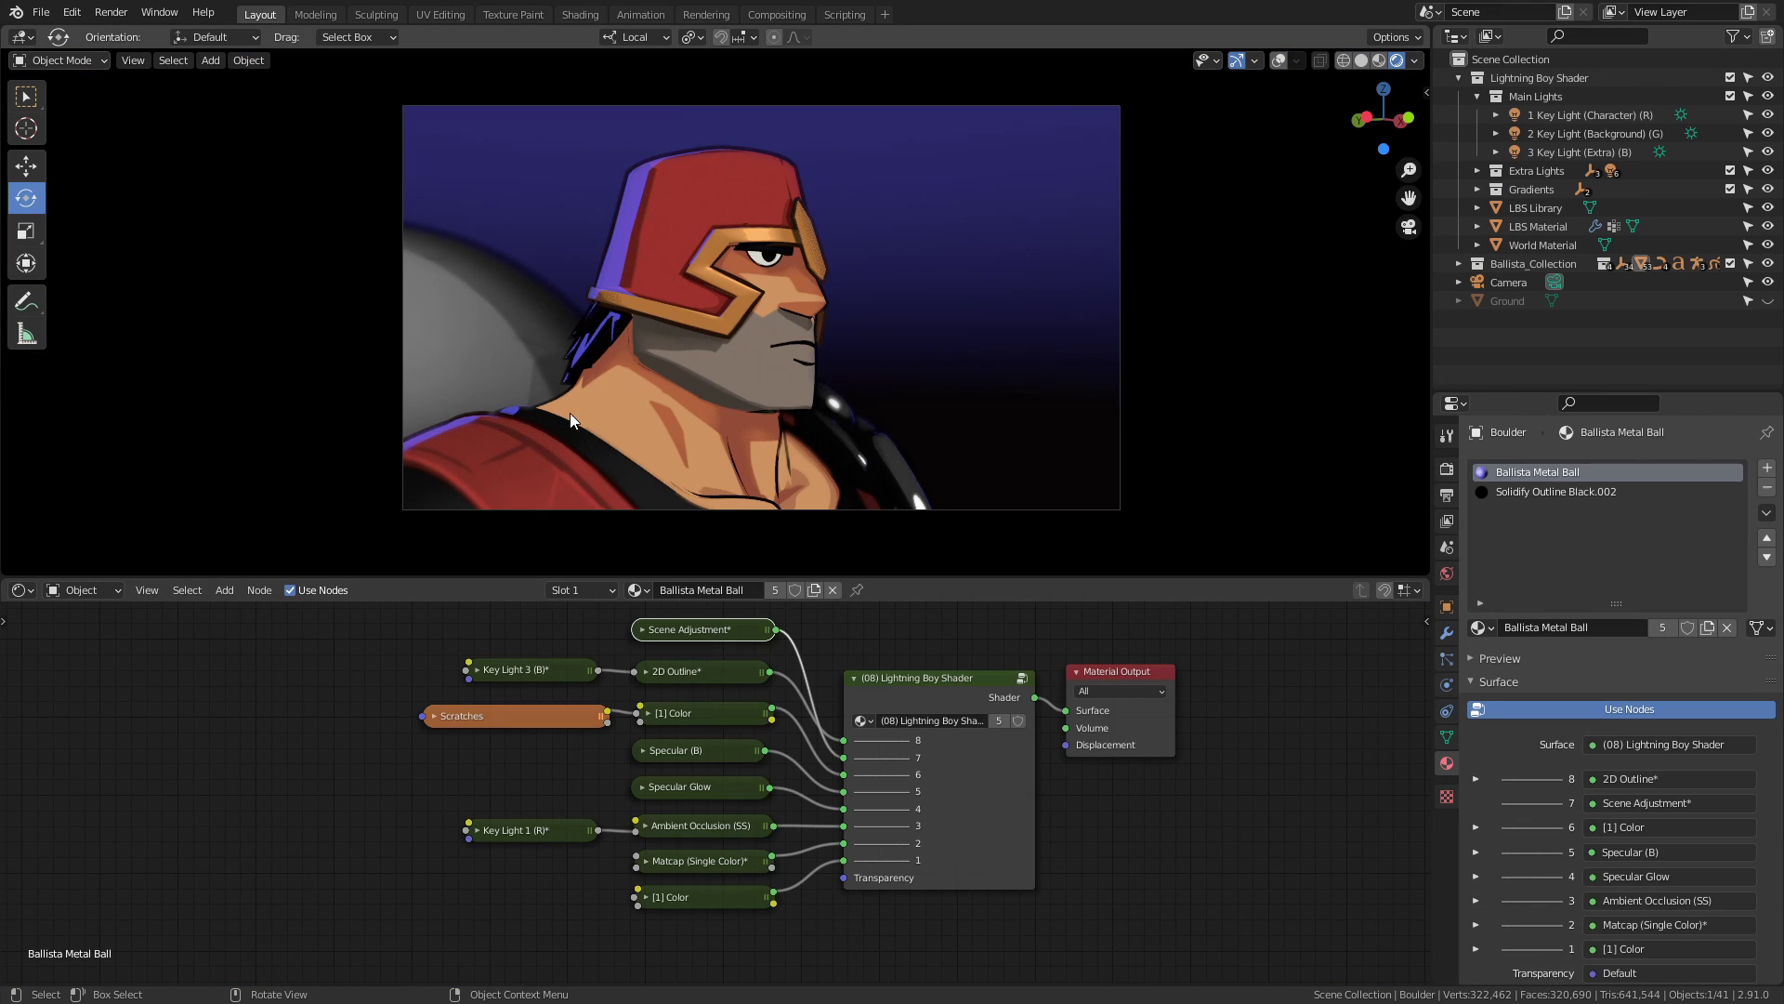
middle_drag(883, 661, 831, 694)
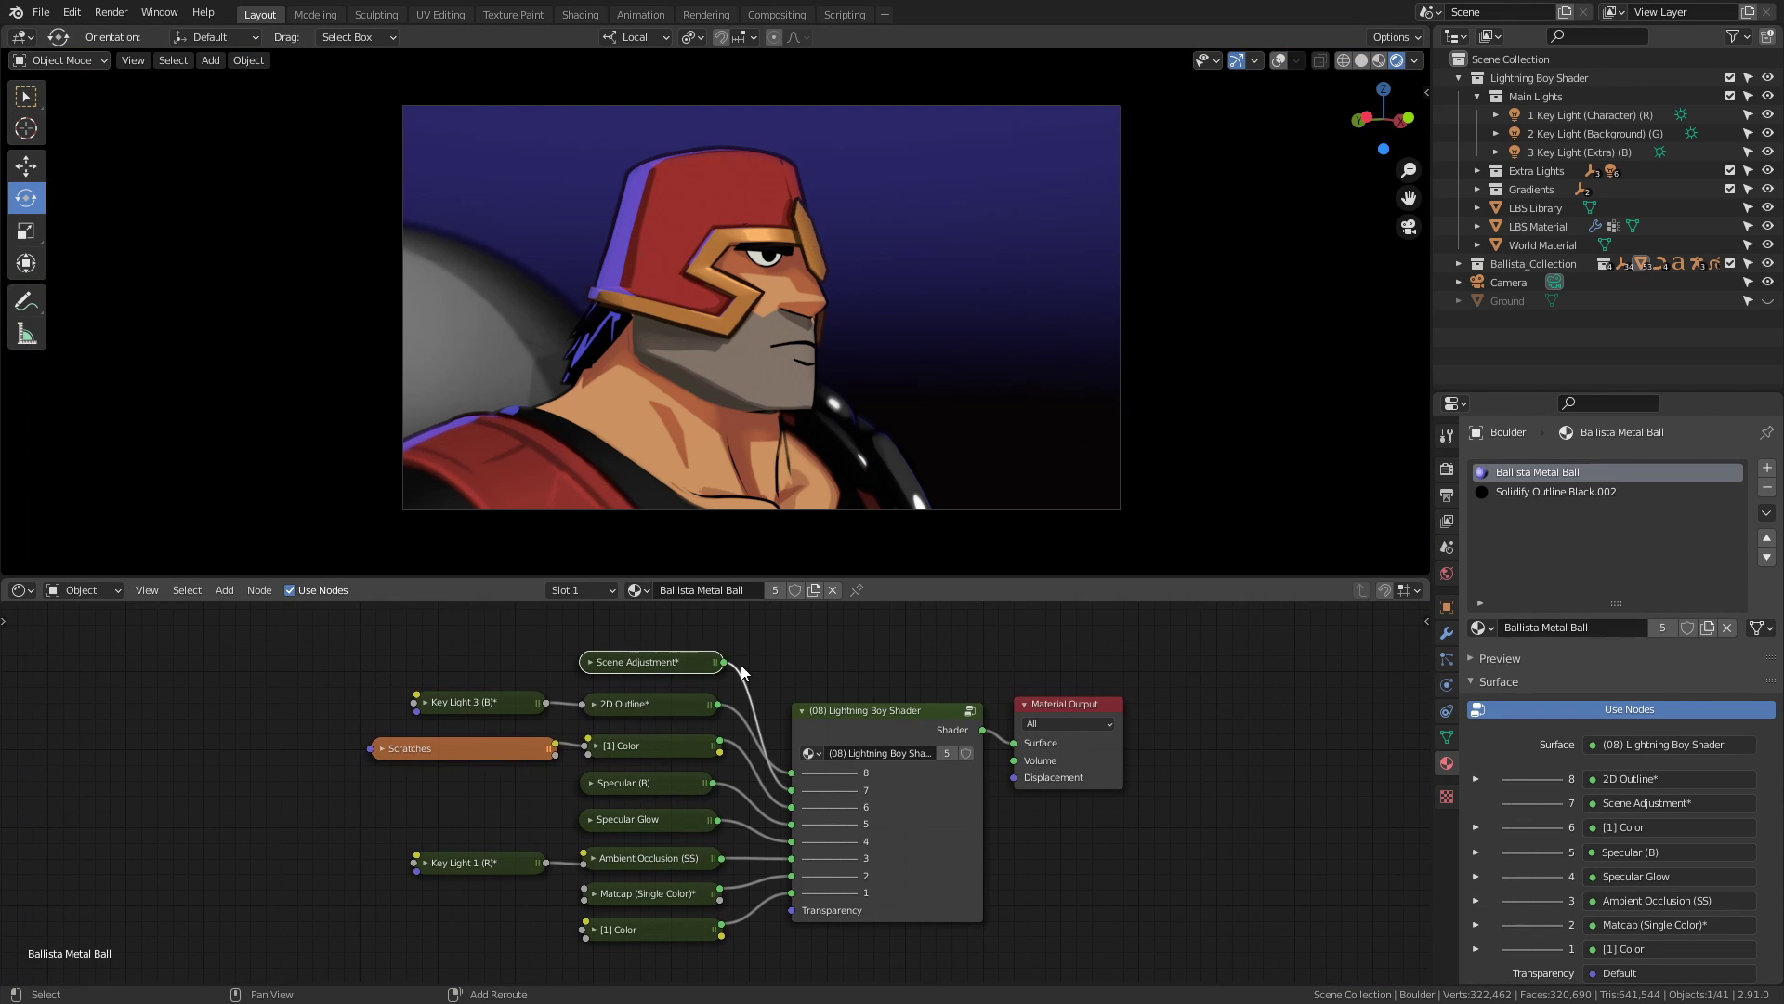
key(Tab)
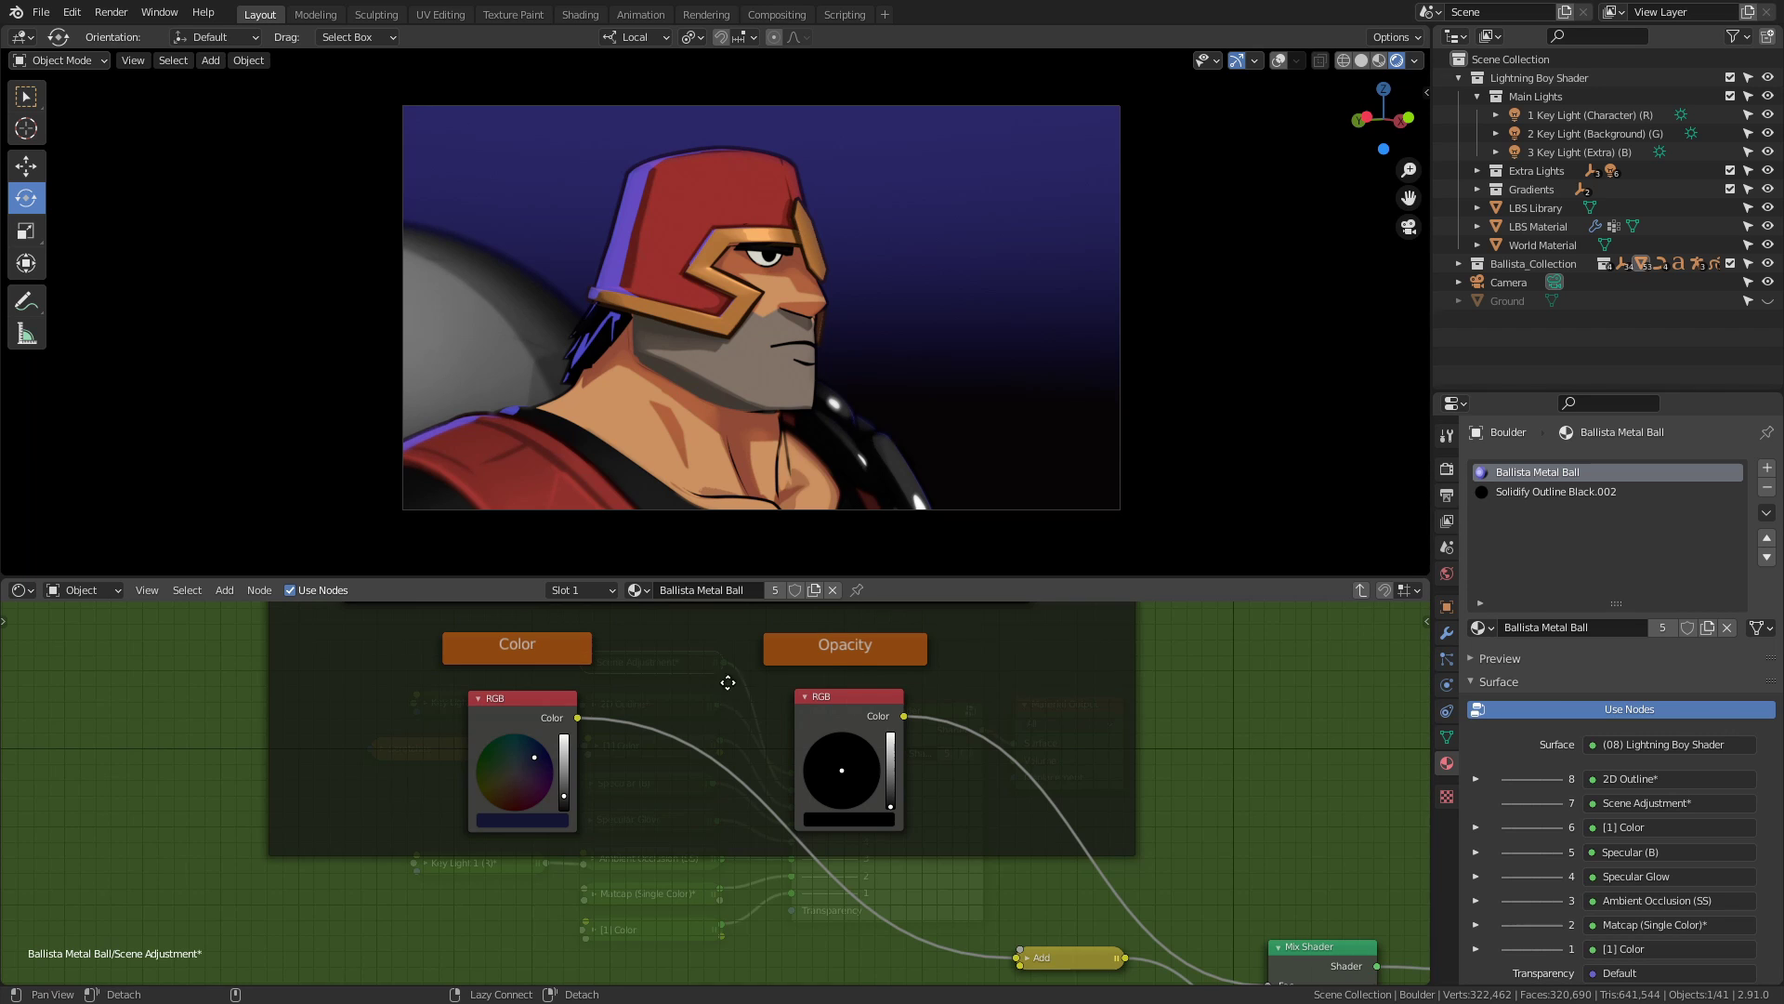
middle_drag(723, 682, 734, 695)
drag(894, 816, 907, 756)
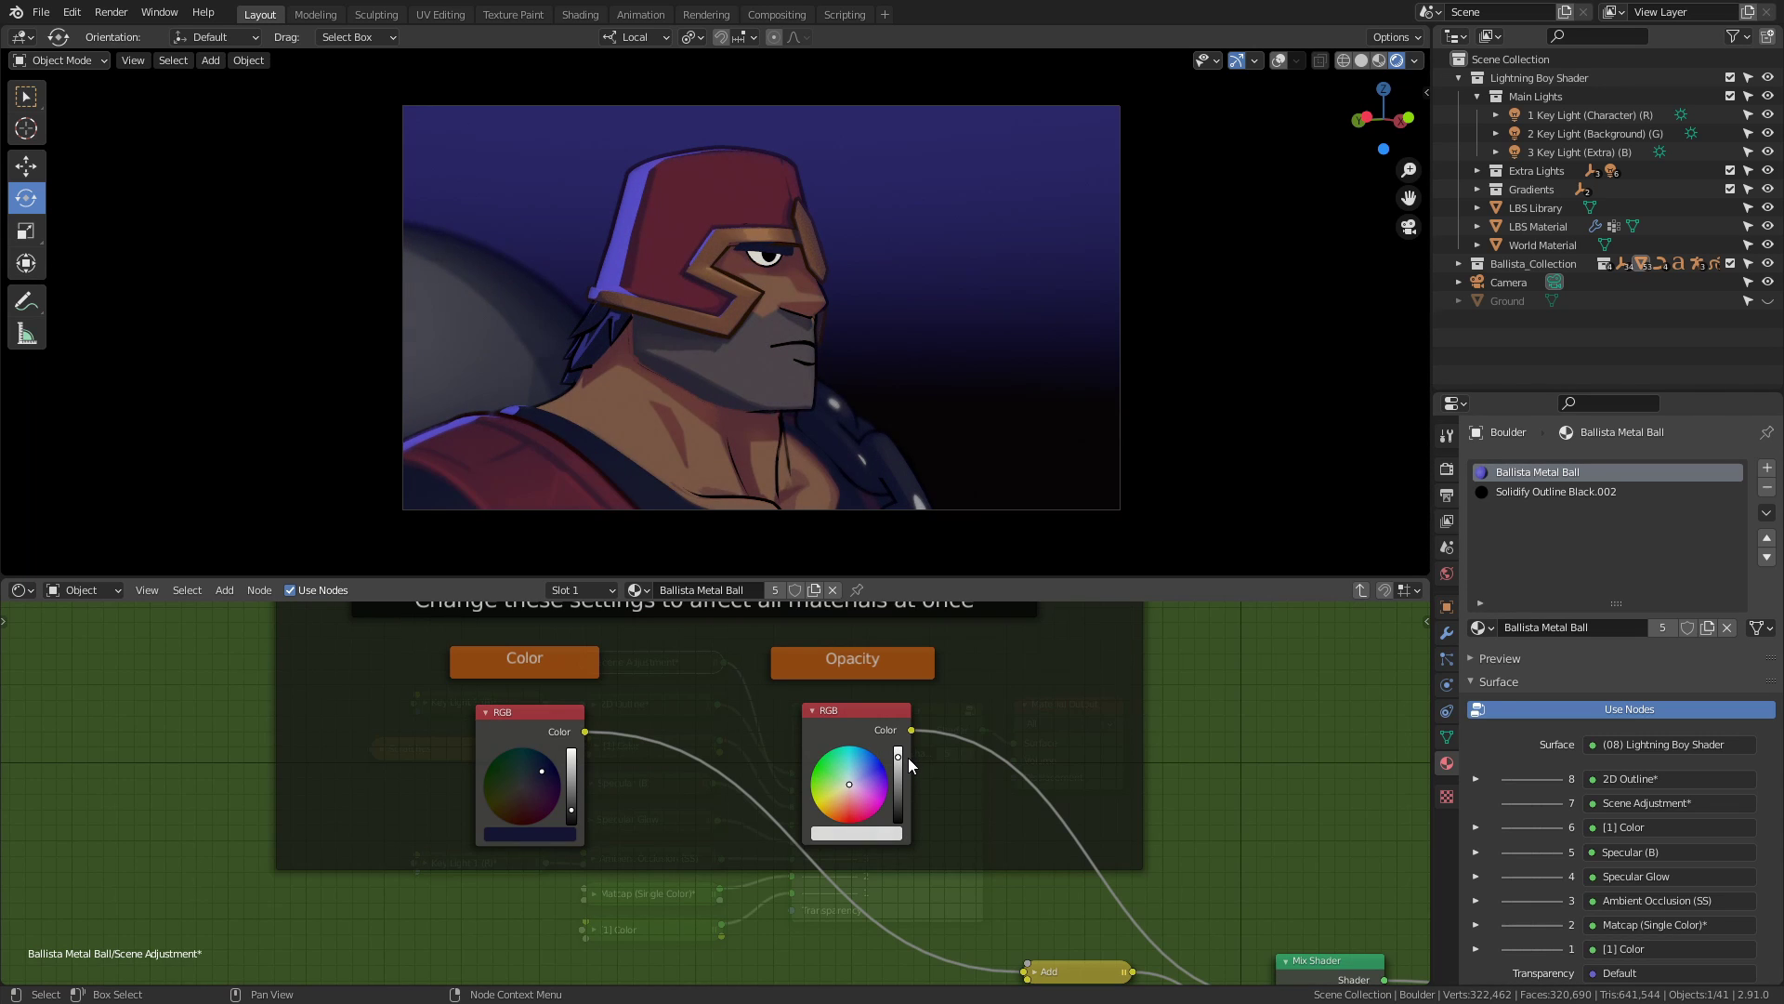
Examine the shaded Ballista character from several angles, including a close view of the head and chest.
middle_drag(866, 394, 892, 354)
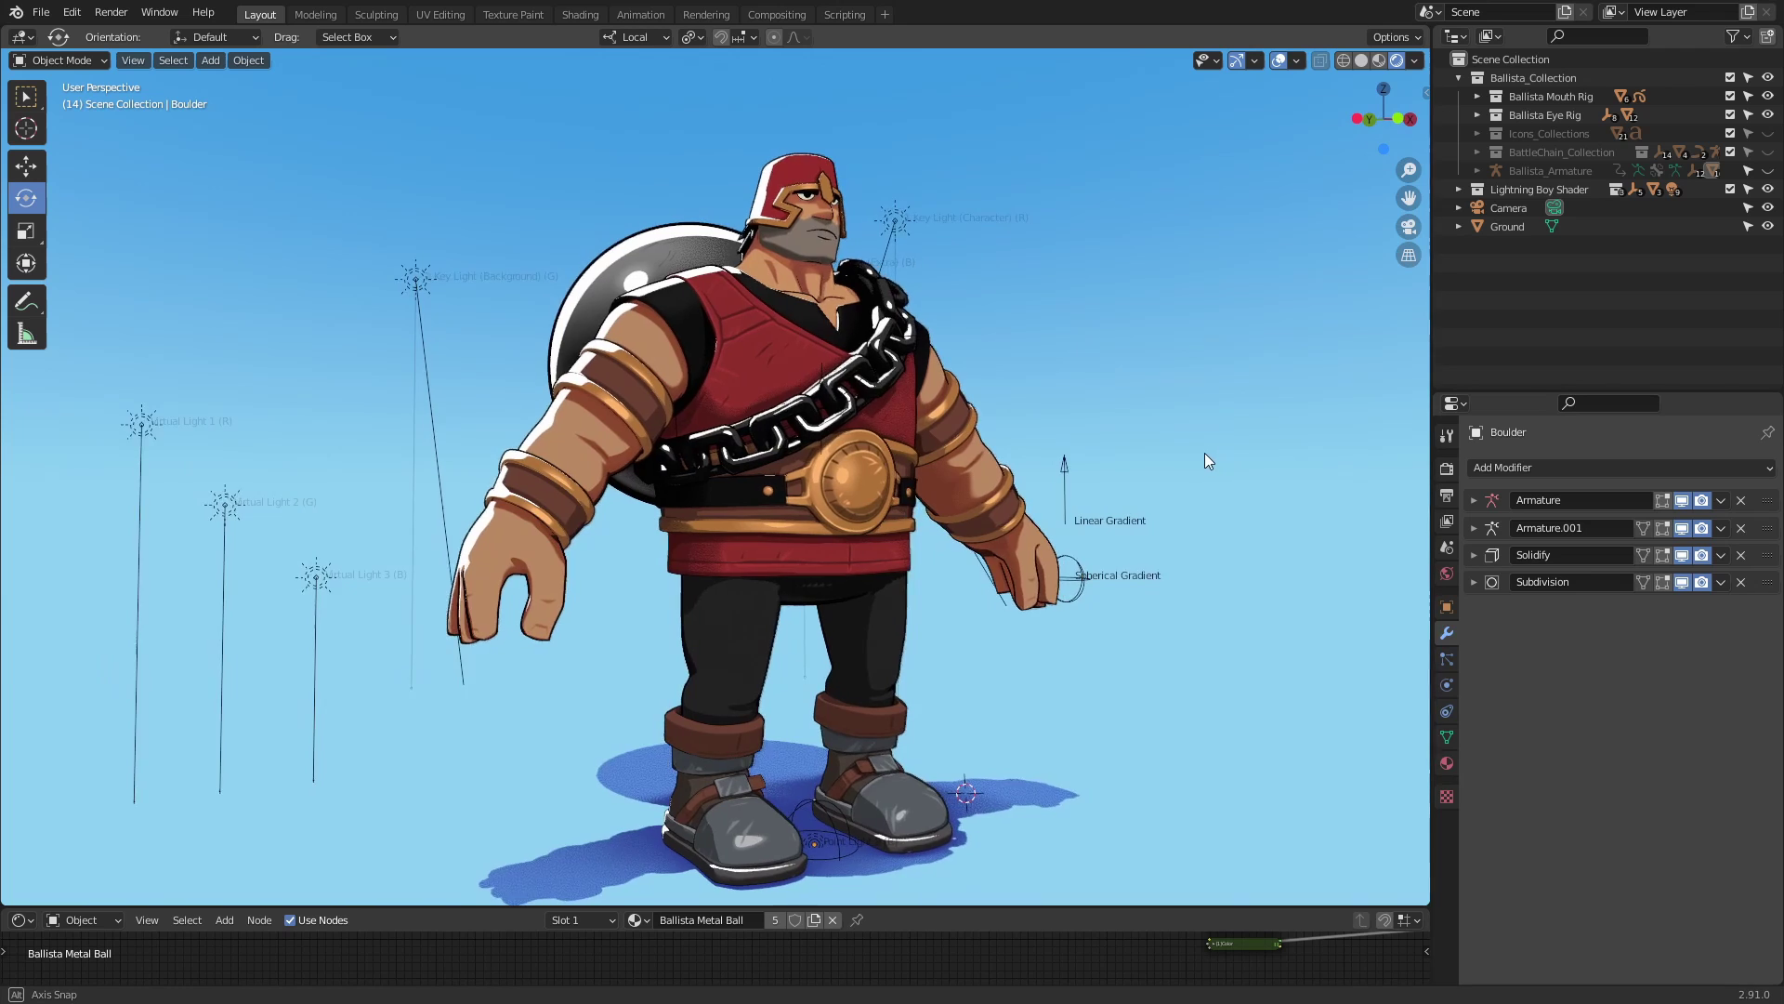
middle_drag(1204, 453, 1169, 454)
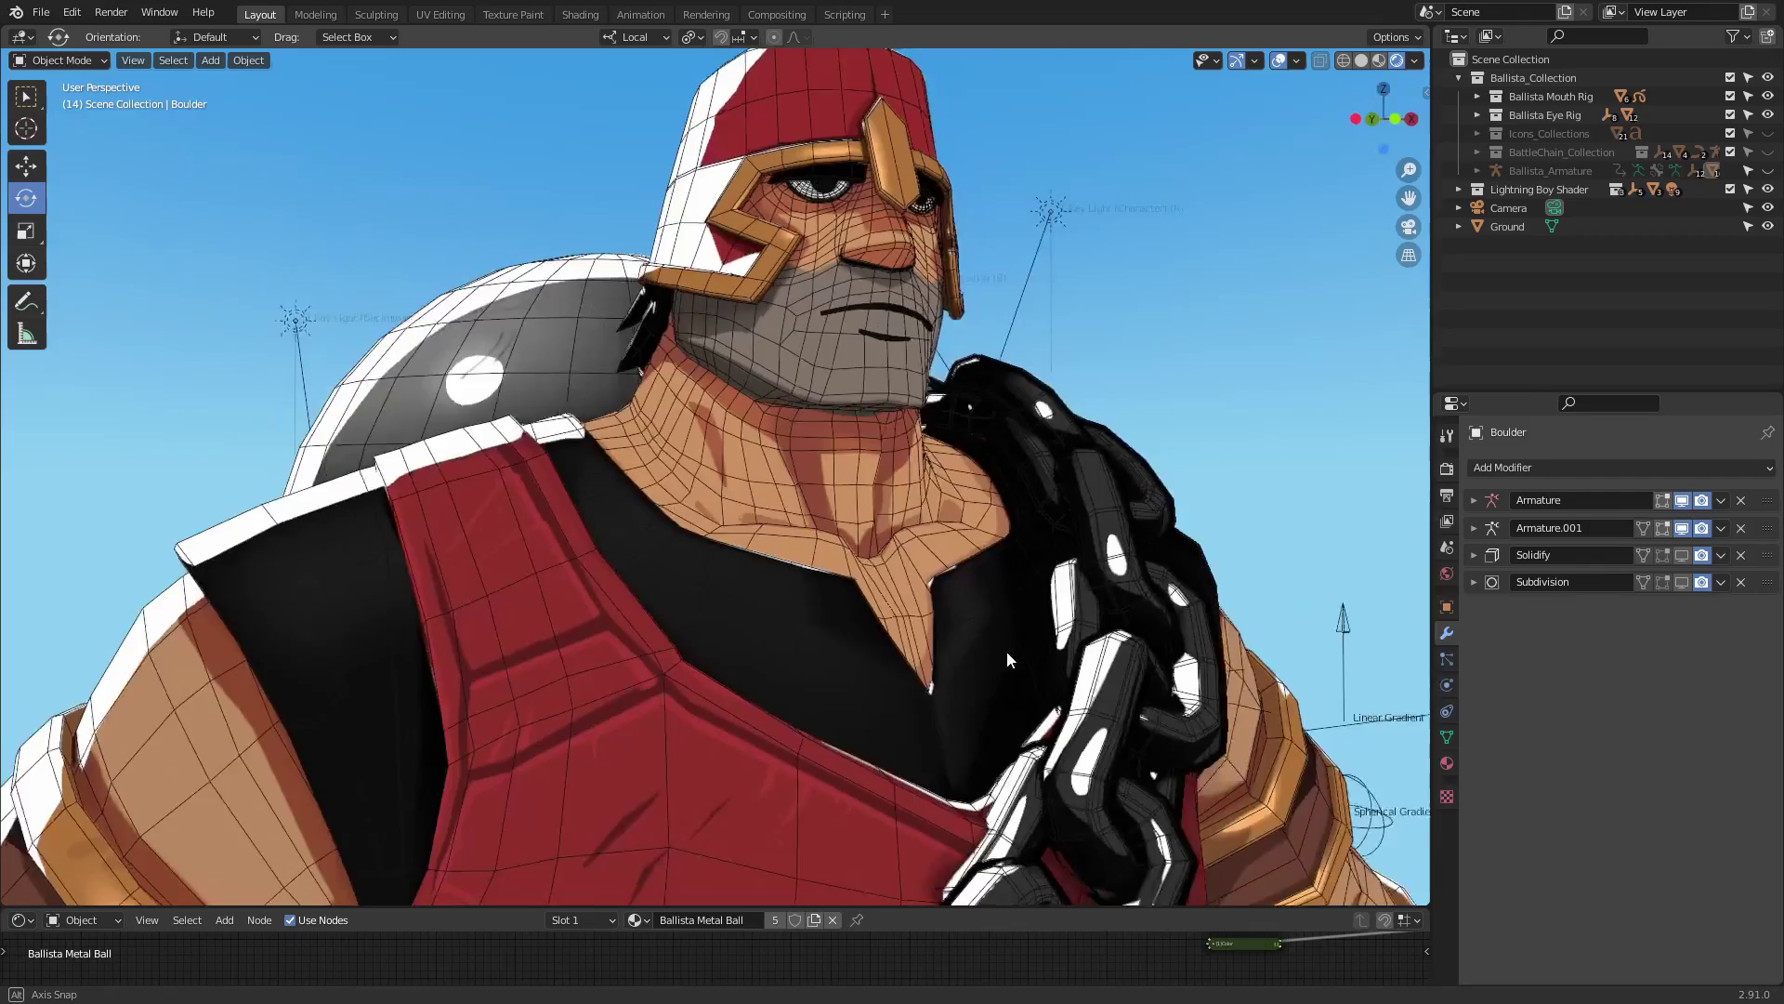
middle_drag(1006, 651, 941, 645)
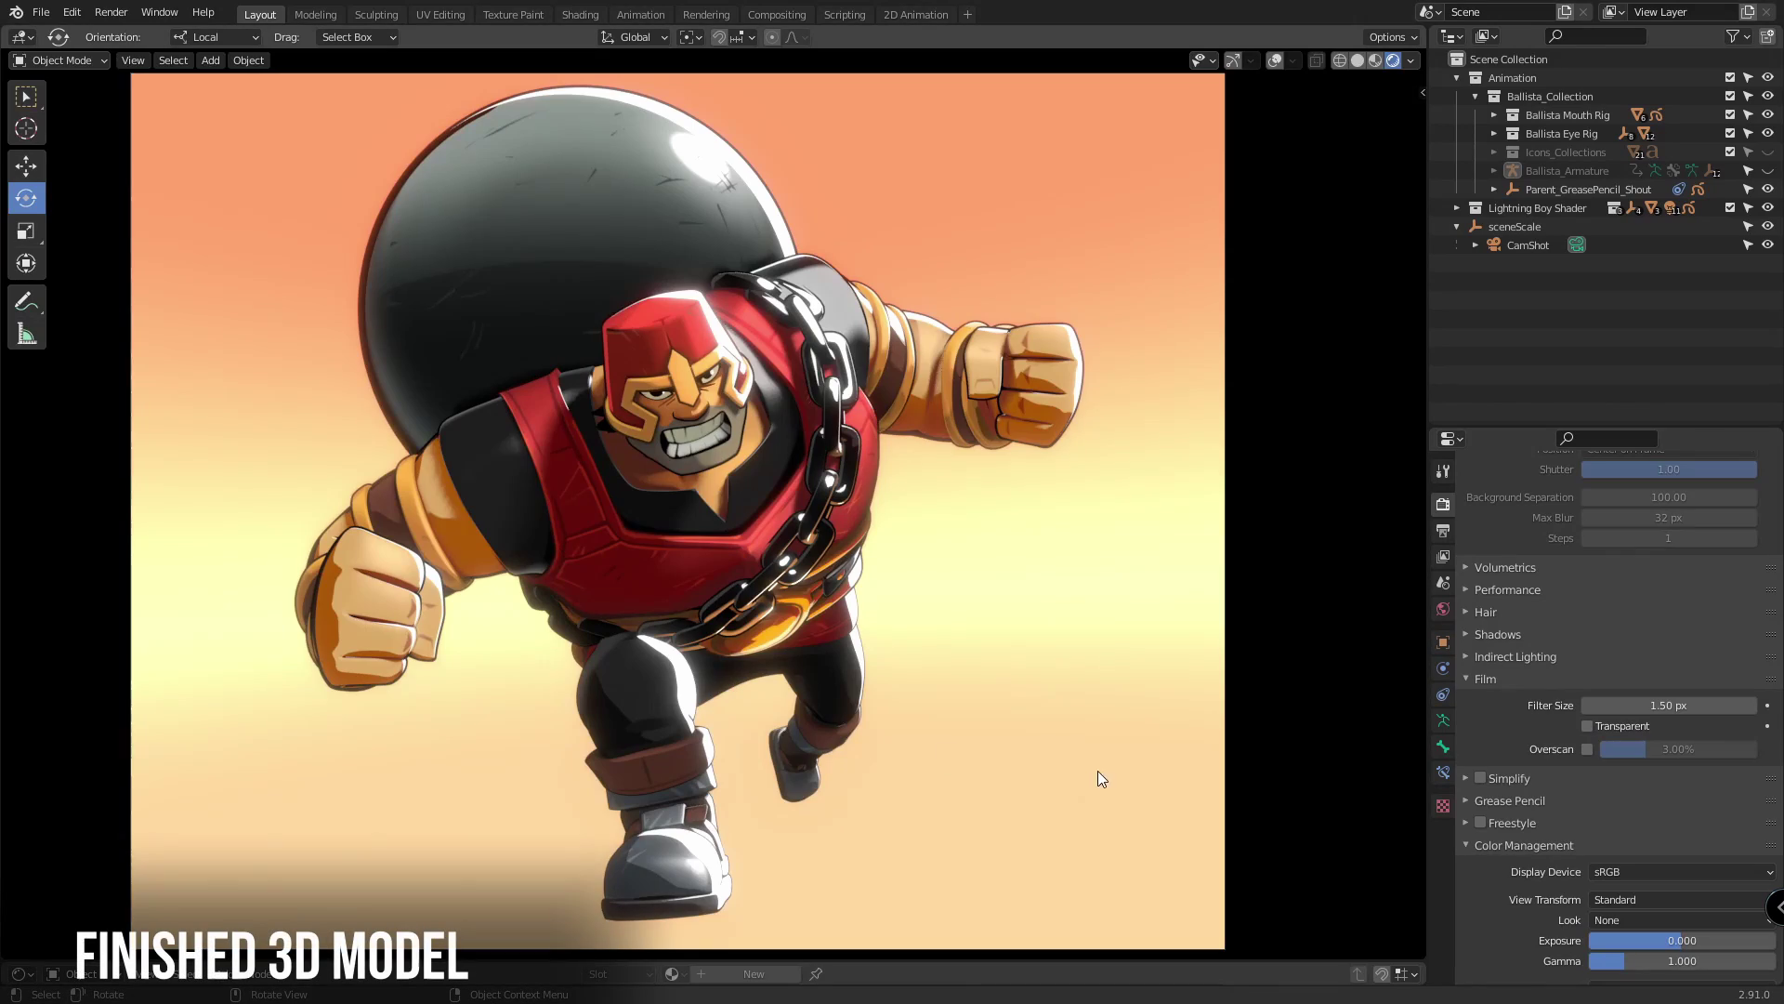
Show the viewport overlays with wireframe on the finished running Ballista model and inspect the mesh around the face and chain.
mouse_move(1099, 772)
middle_down()
mouse_move(1173, 643)
mouse_move(1008, 625)
mouse_move(1047, 597)
middle_up()
scroll(1011, 585, up, 2)
scroll(932, 683, up, 4)
middle_drag(931, 684, 973, 639)
scroll(978, 609, up, 3)
middle_drag(1000, 540, 1022, 662)
click(1275, 60)
click(1293, 60)
click(1180, 370)
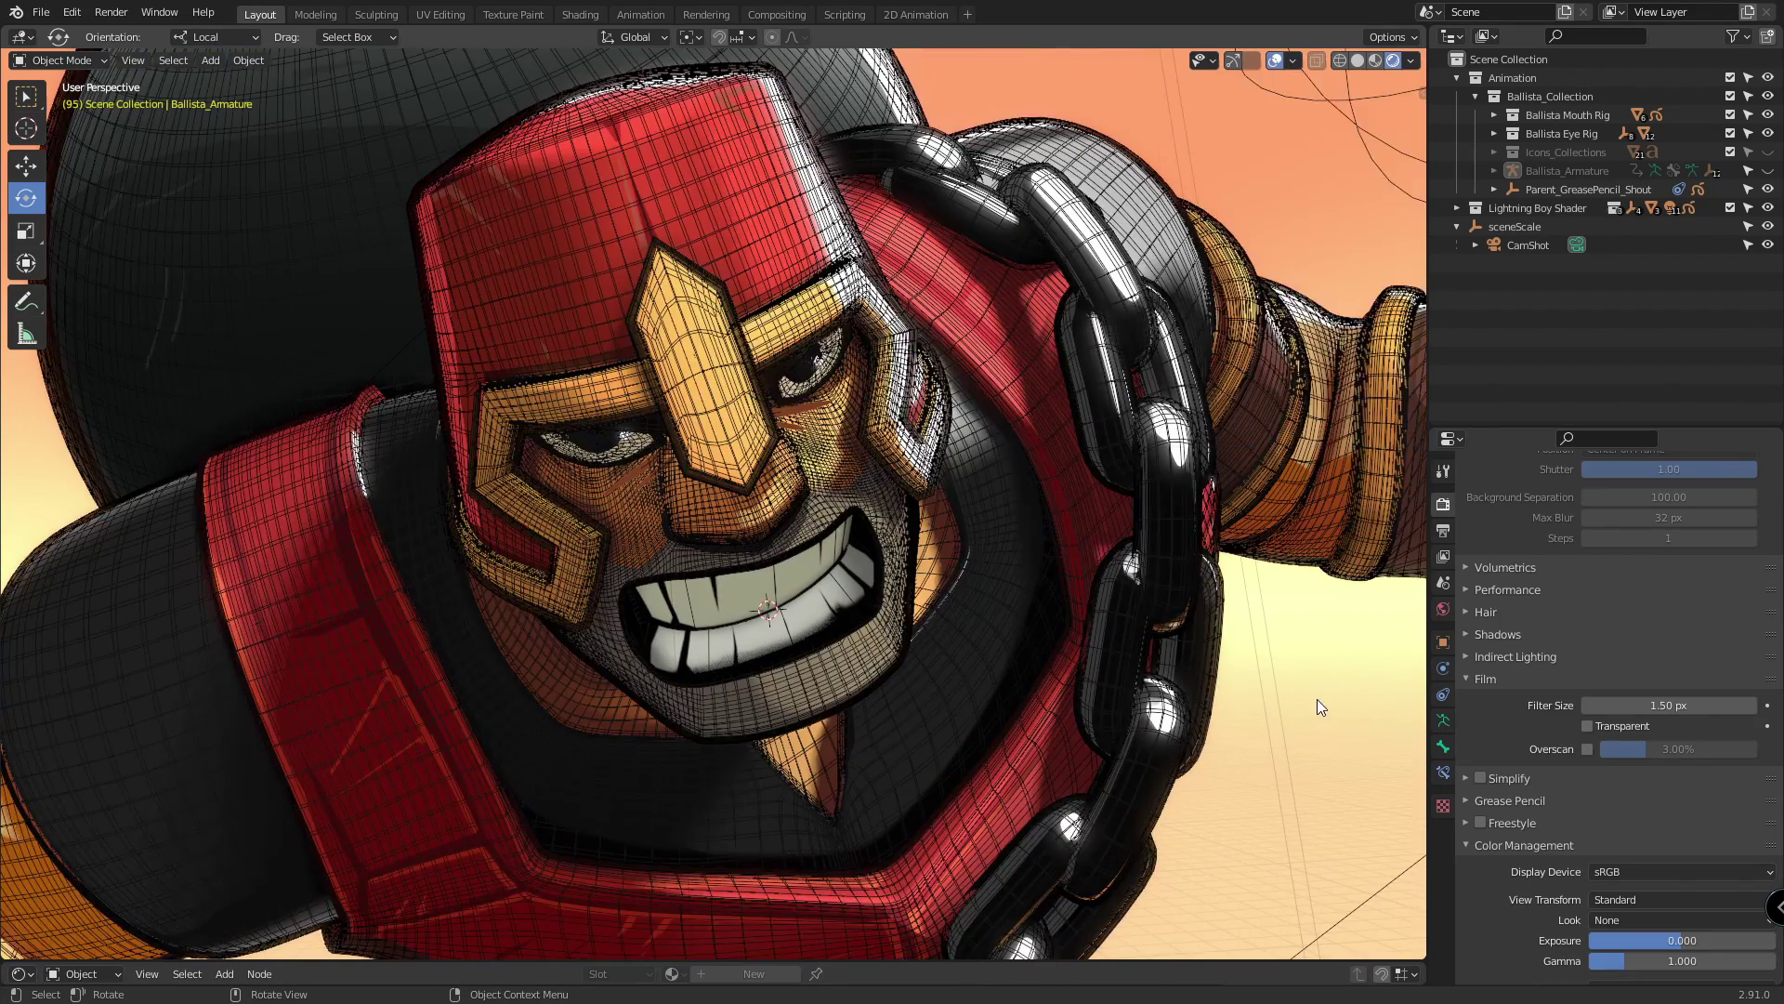
scroll(1282, 690, down, 5)
middle_drag(1247, 682, 1068, 558)
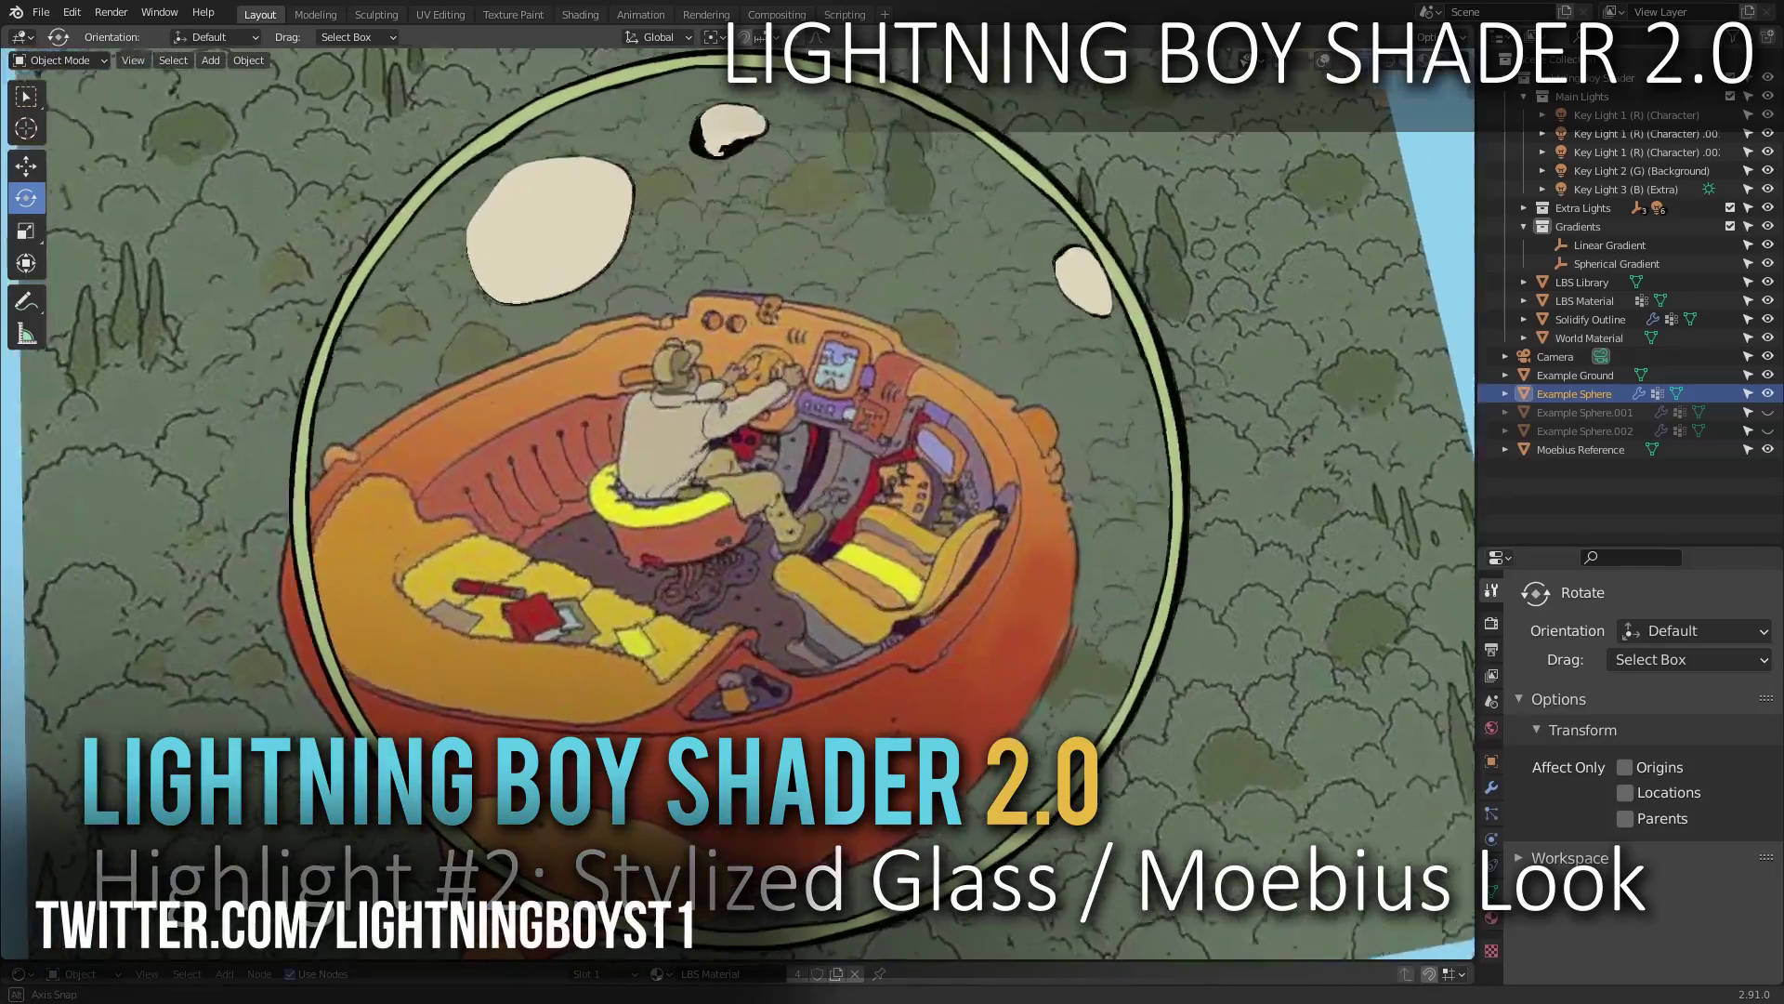